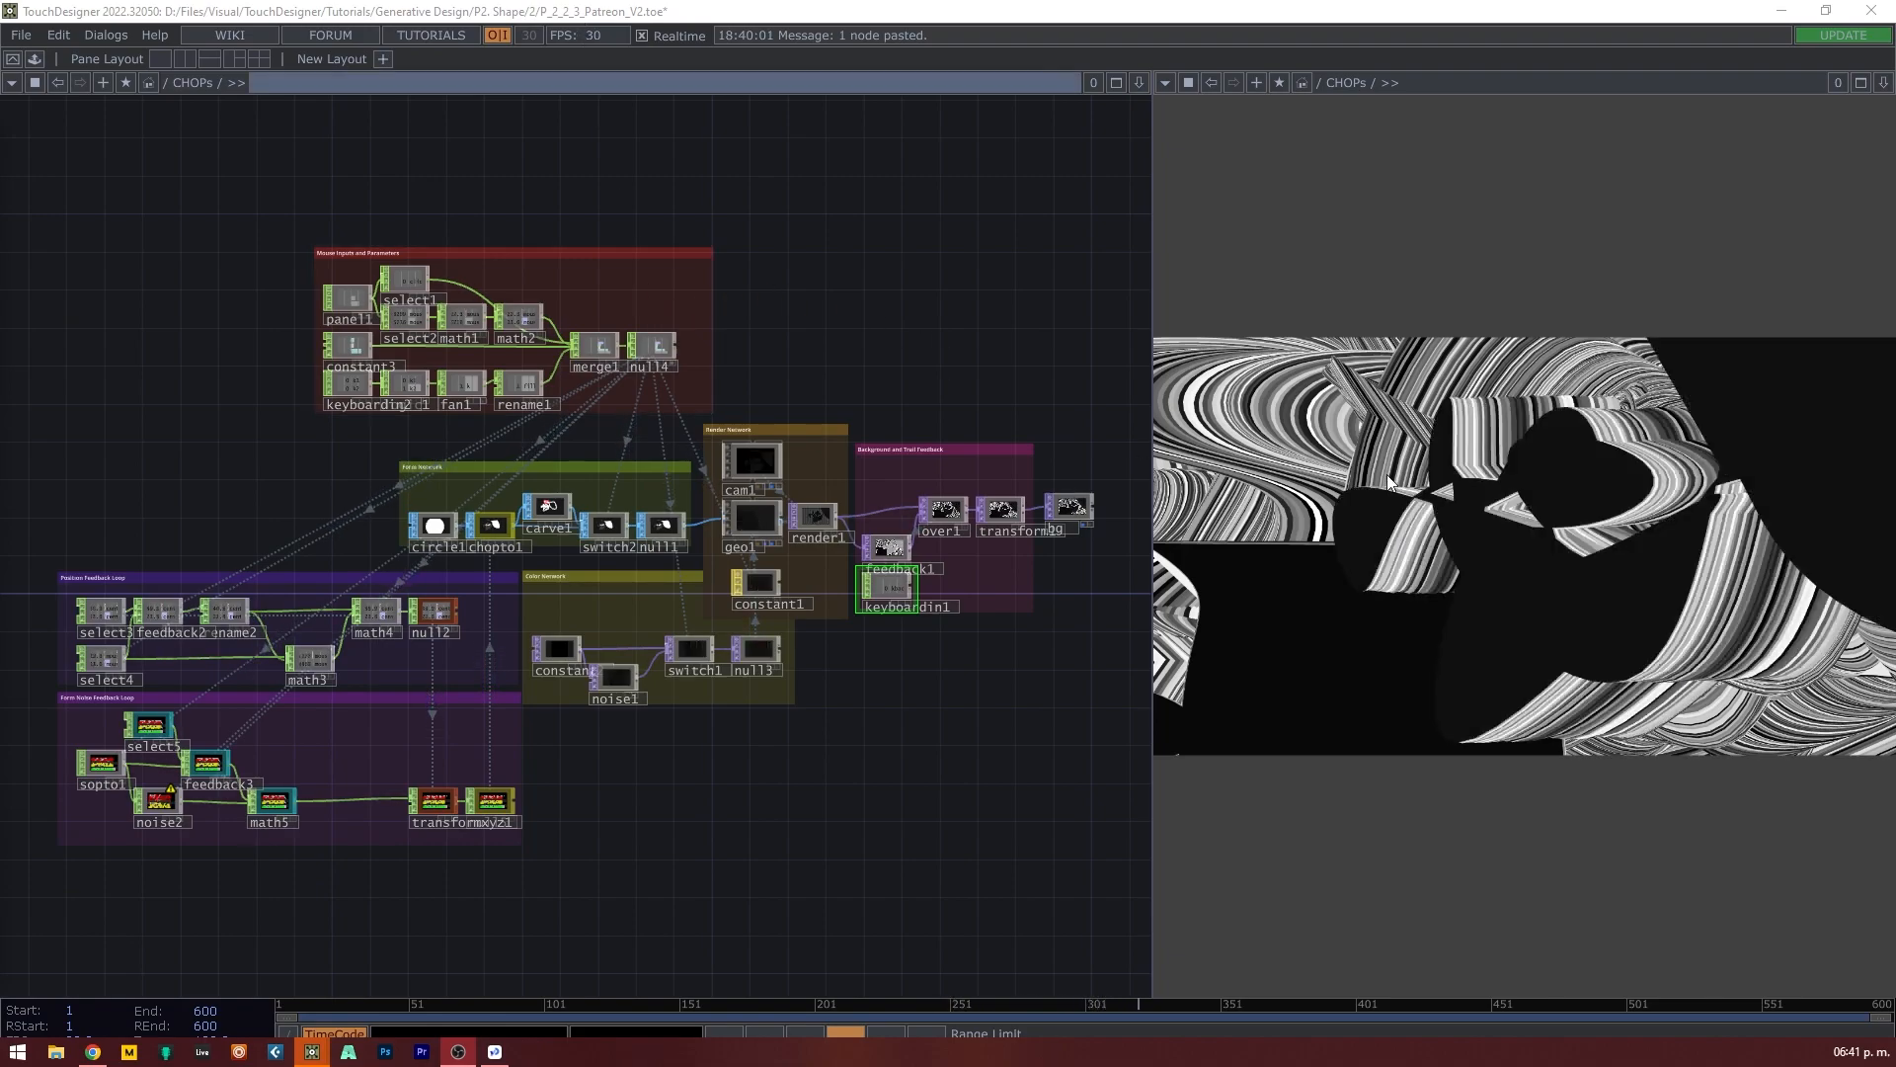
Demonstrate the finished patch by starting a shape in the output, clearing the canvas and starting a new shape.
left_click(1537, 526)
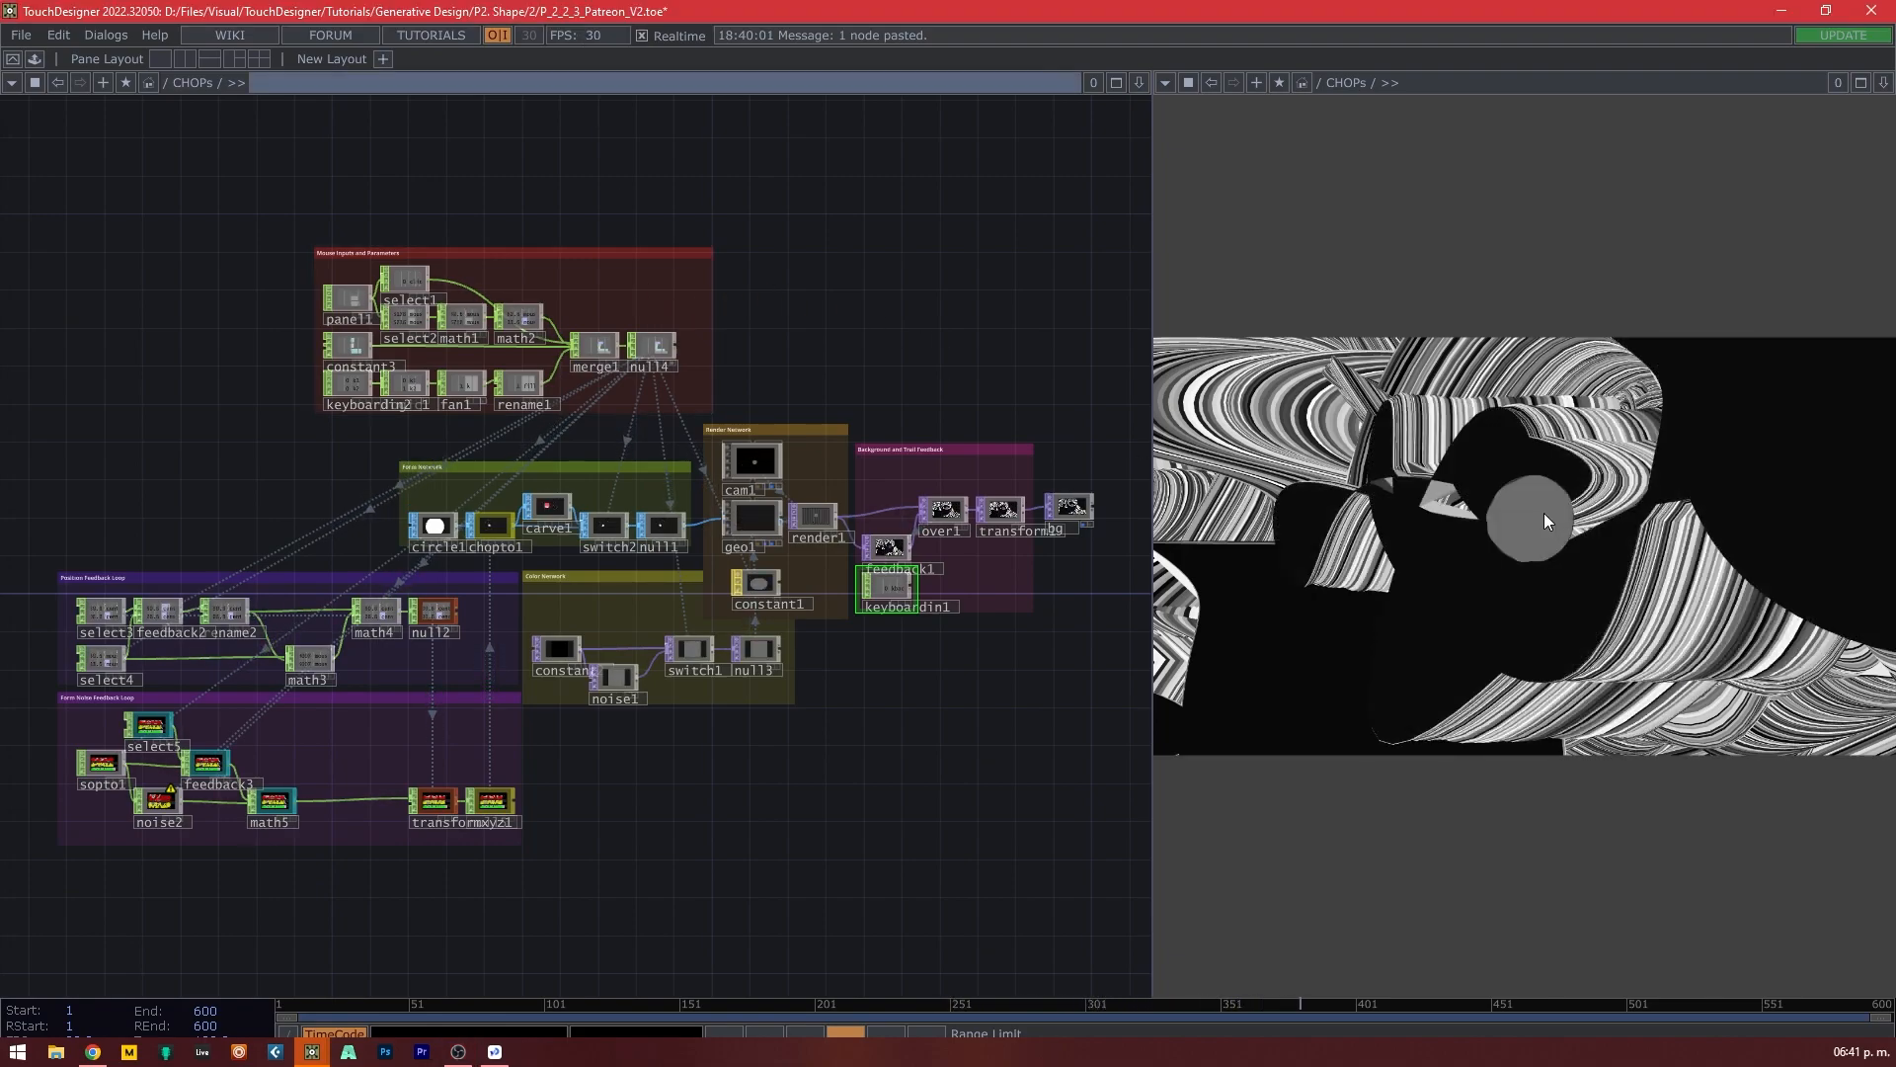
key("BackSpace")
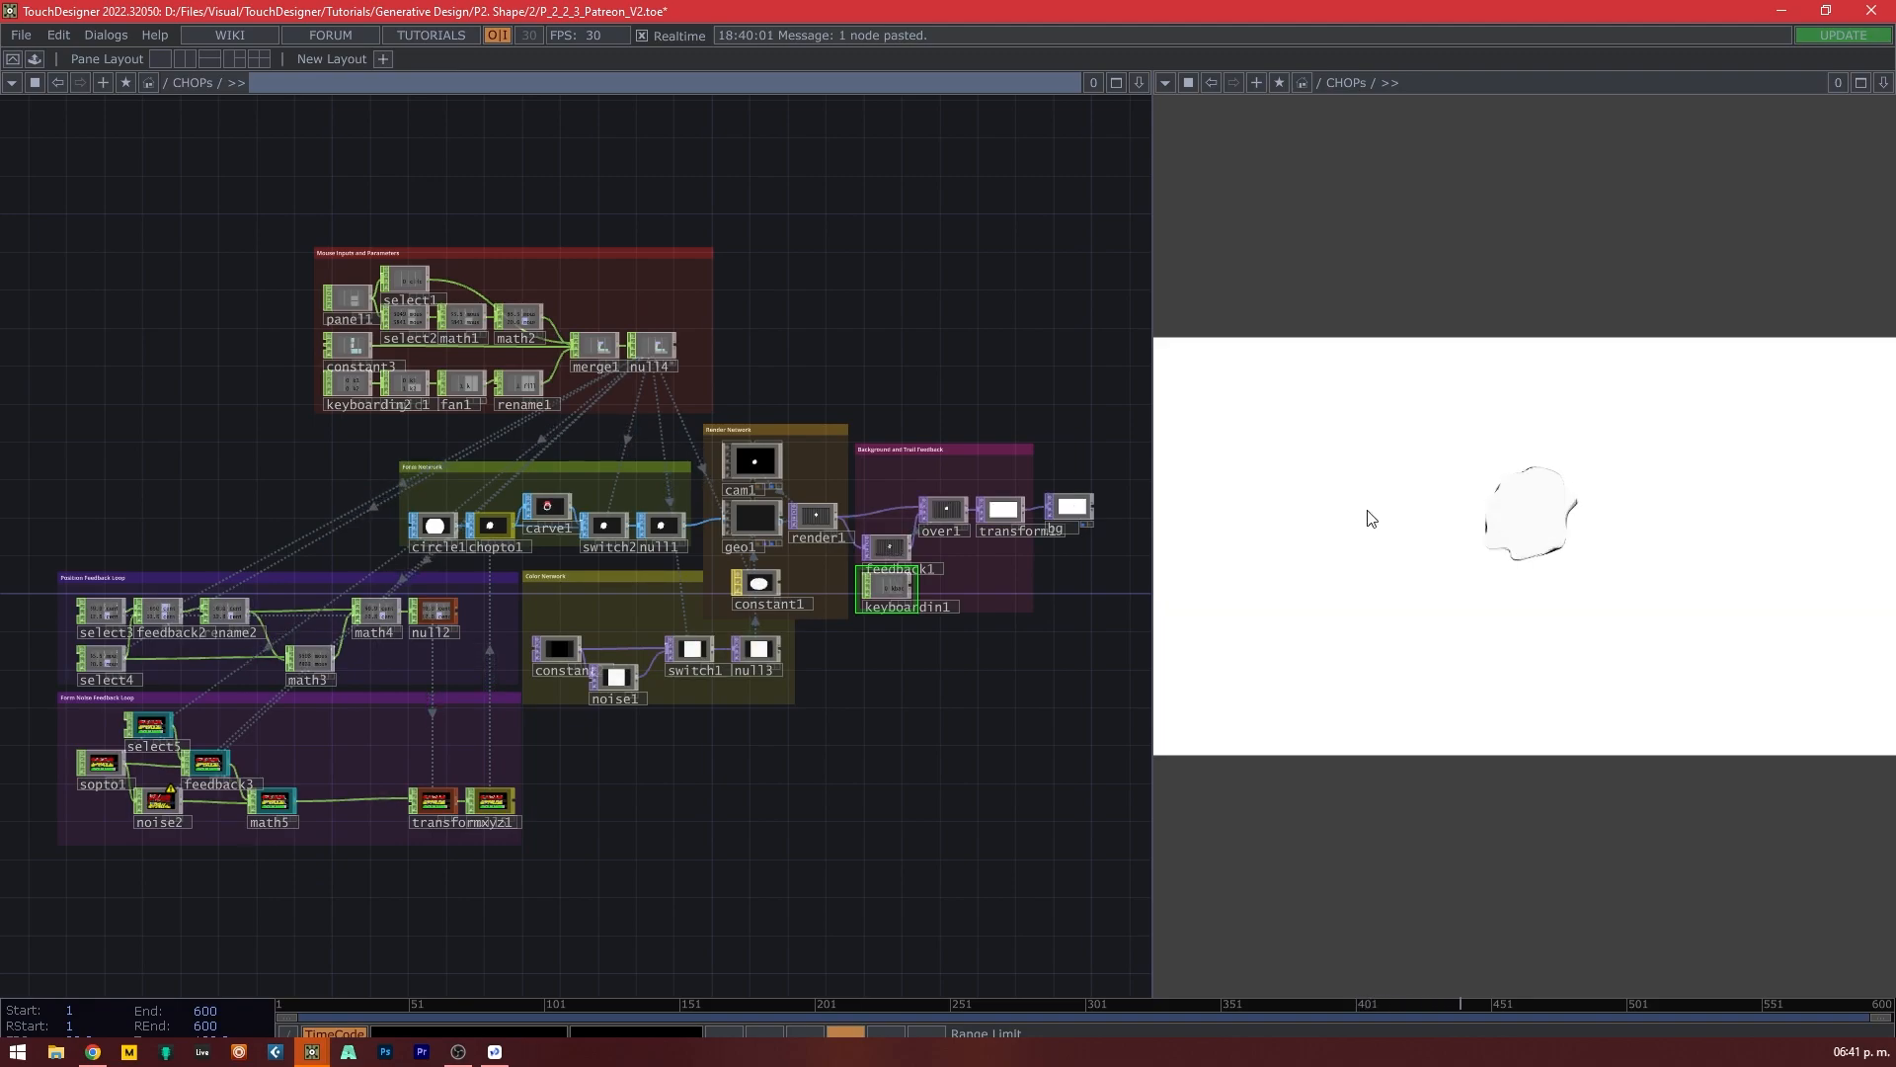
left_click(1329, 500)
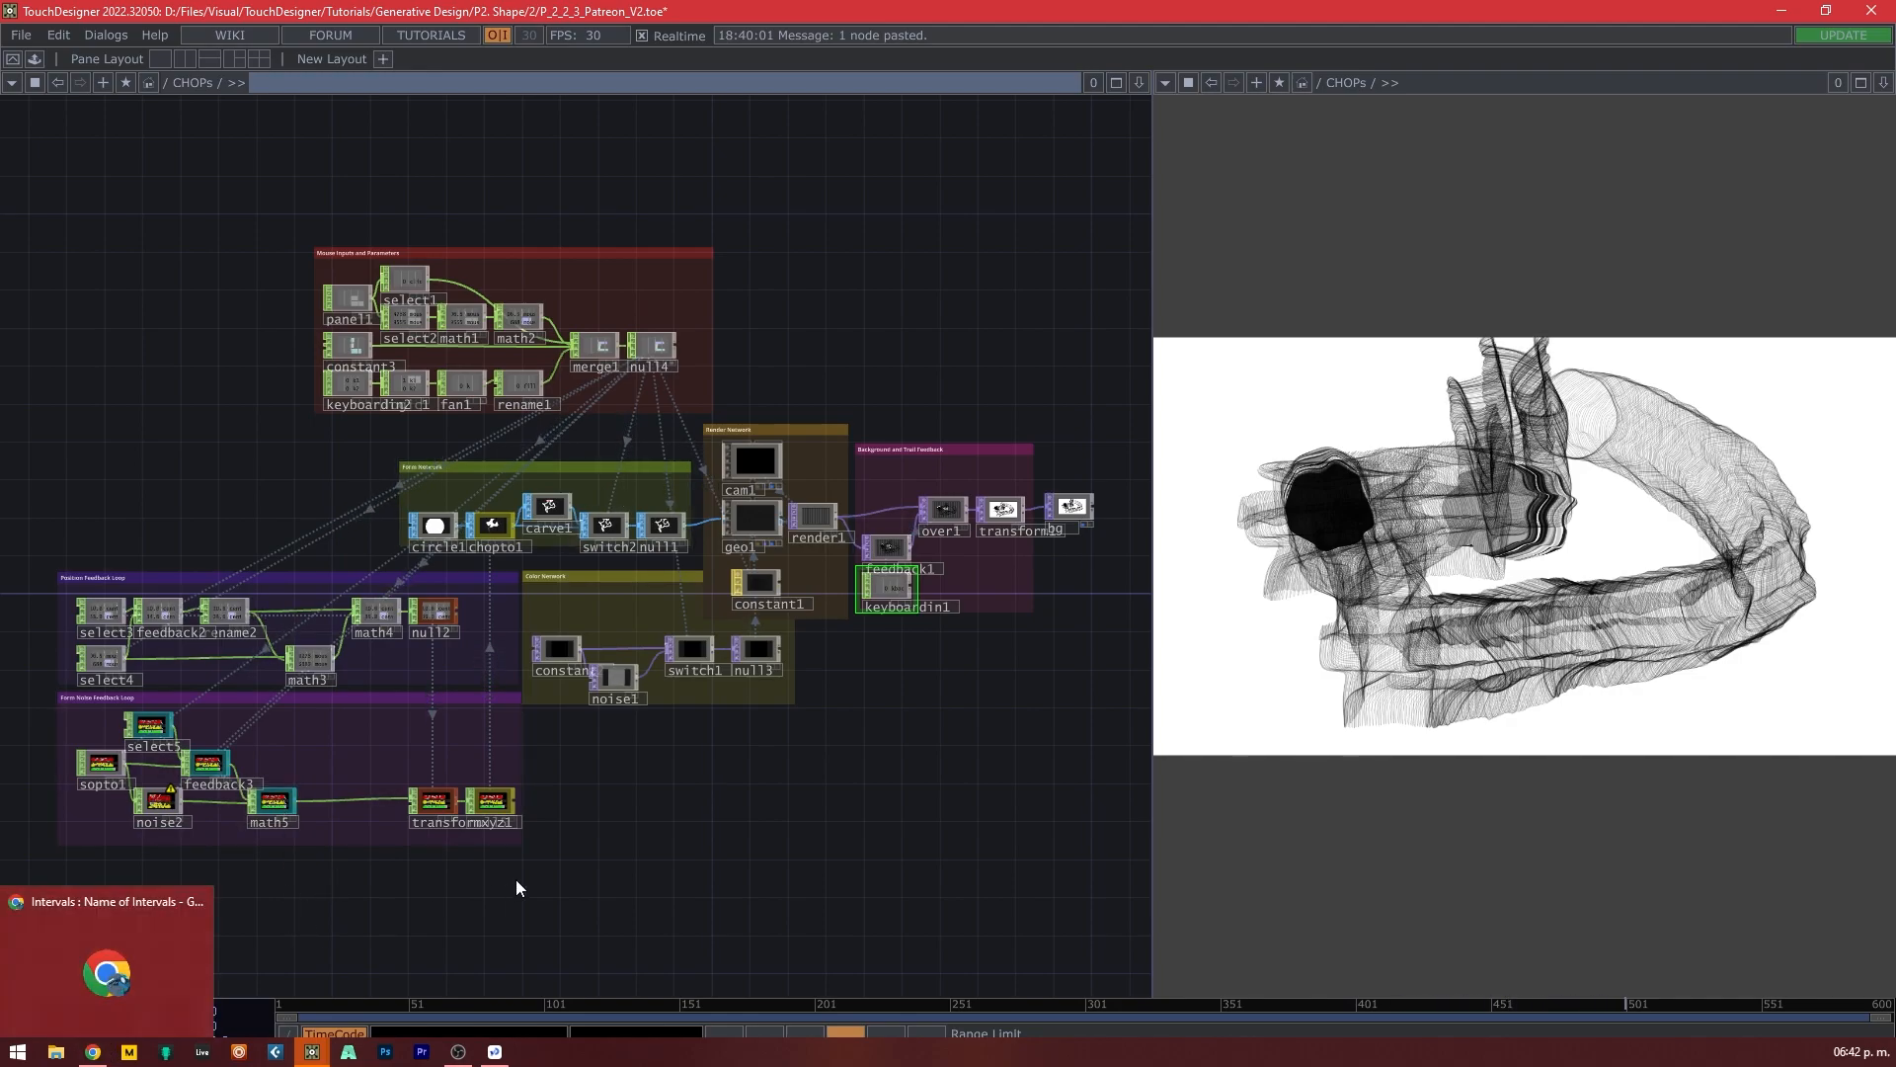
Switch to the empty NewProject file and close the Palette.
left_click_drag(1414, 14, 0, 85)
left_click_drag(0, 247, 1202, 0)
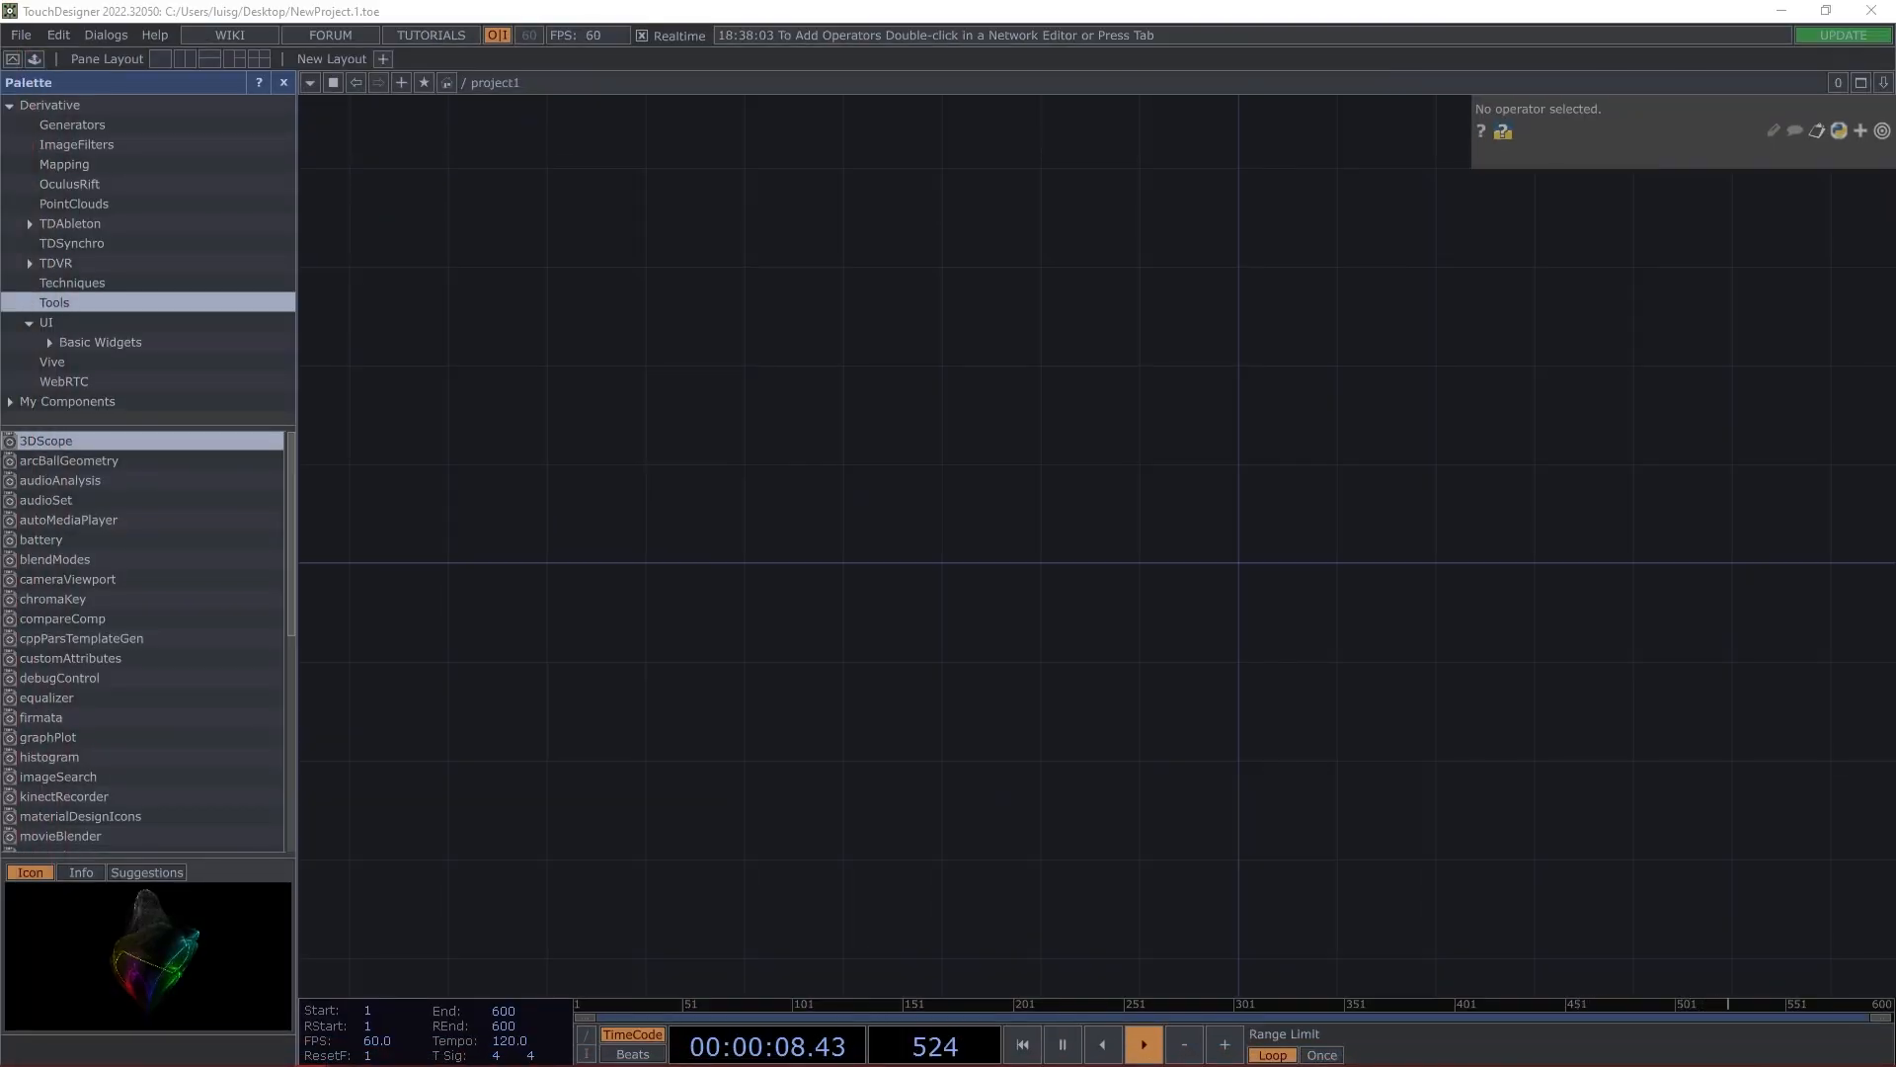
left_click(288, 85)
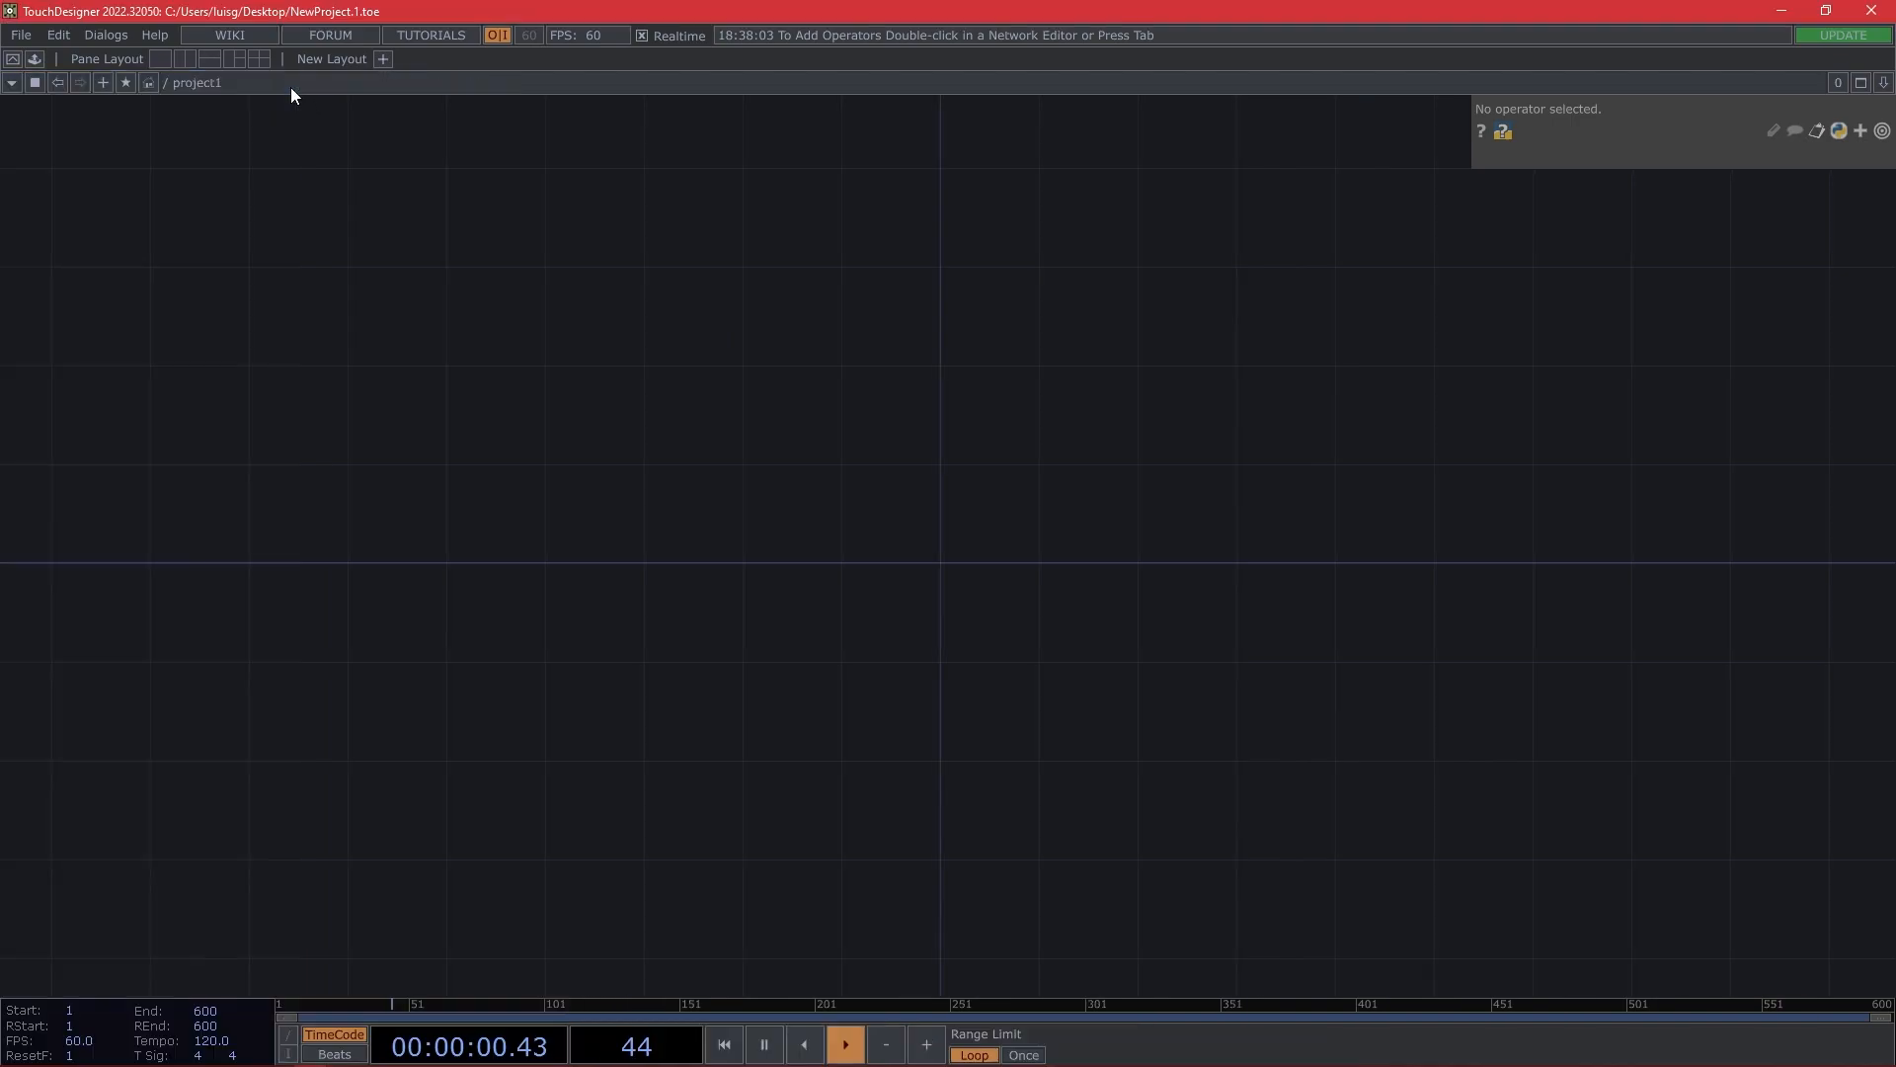
Switch to the P_2_2_3_01 sketch in Processing, examine its controls, variables and setup code, and return to TouchDesigner.
mouse_move(413, 1056)
left_click(489, 1053)
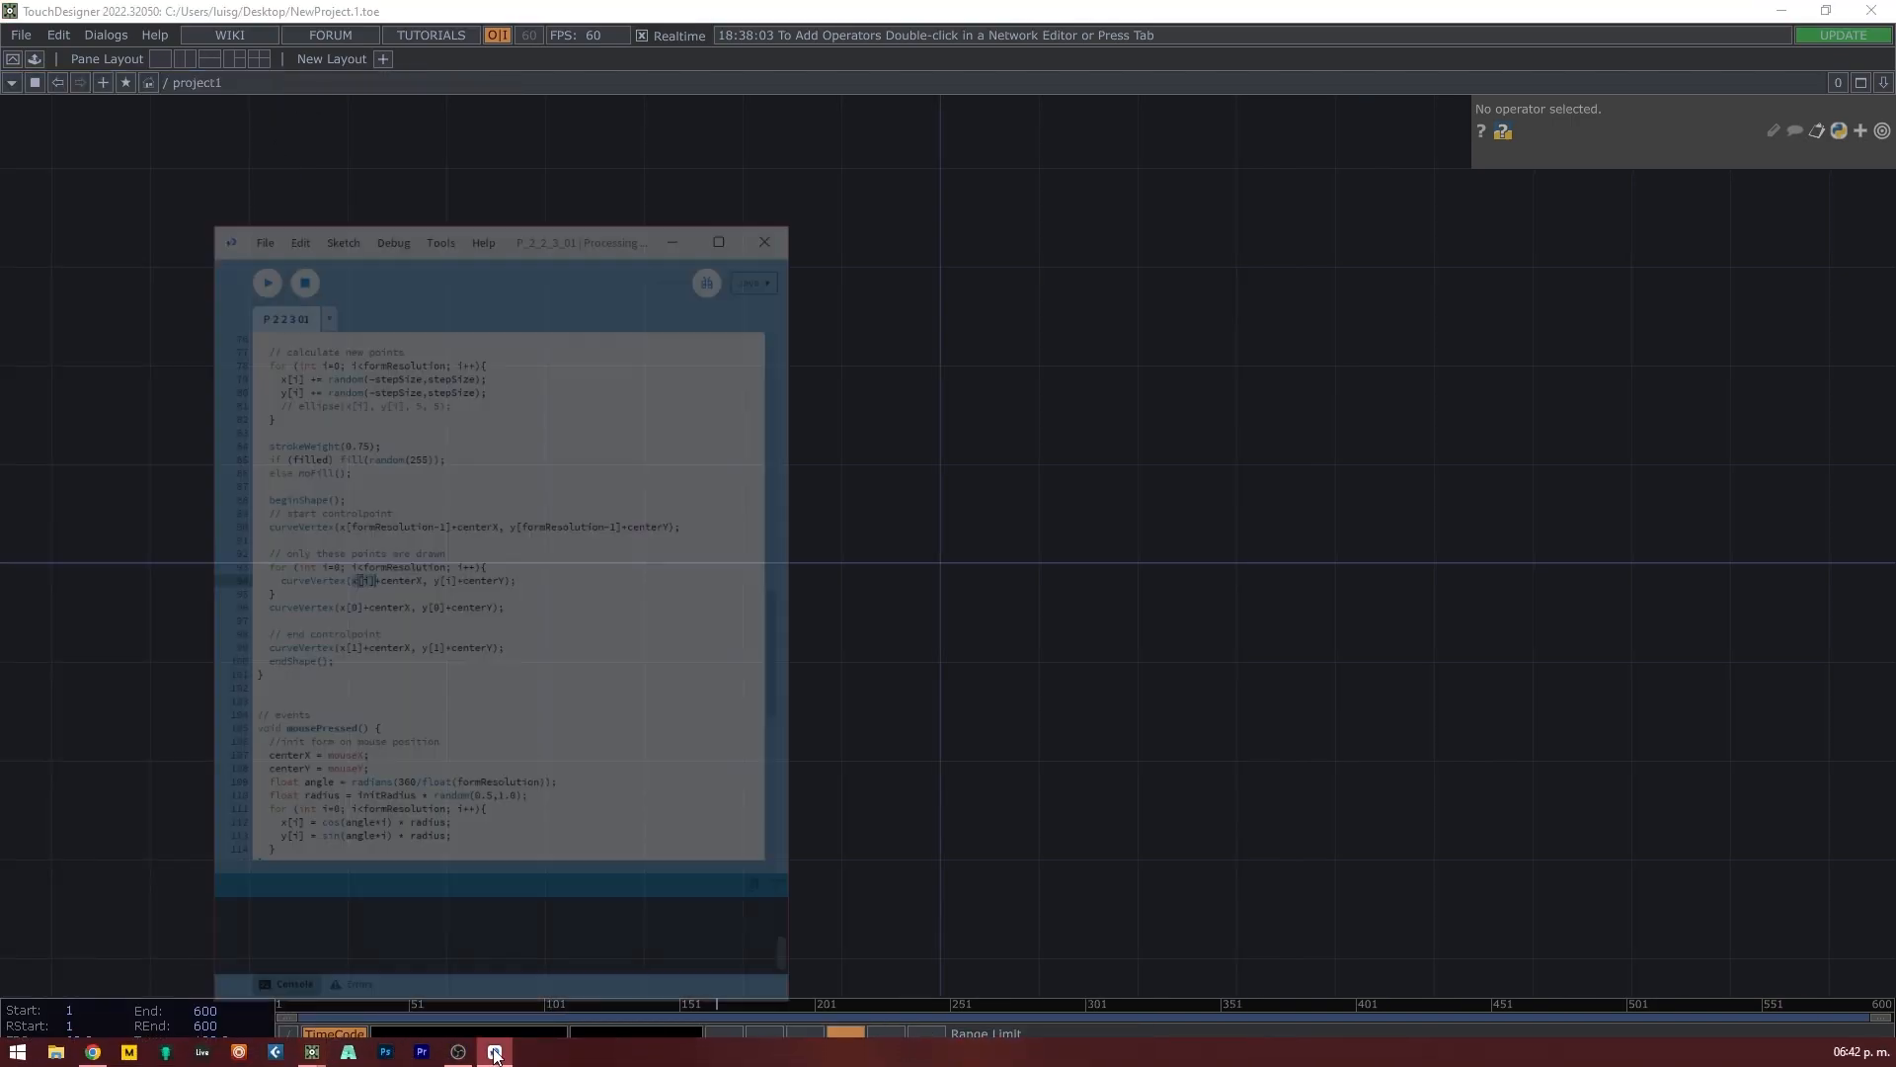
scroll(447, 496, "up", 20)
scroll(447, 495, "up", 5)
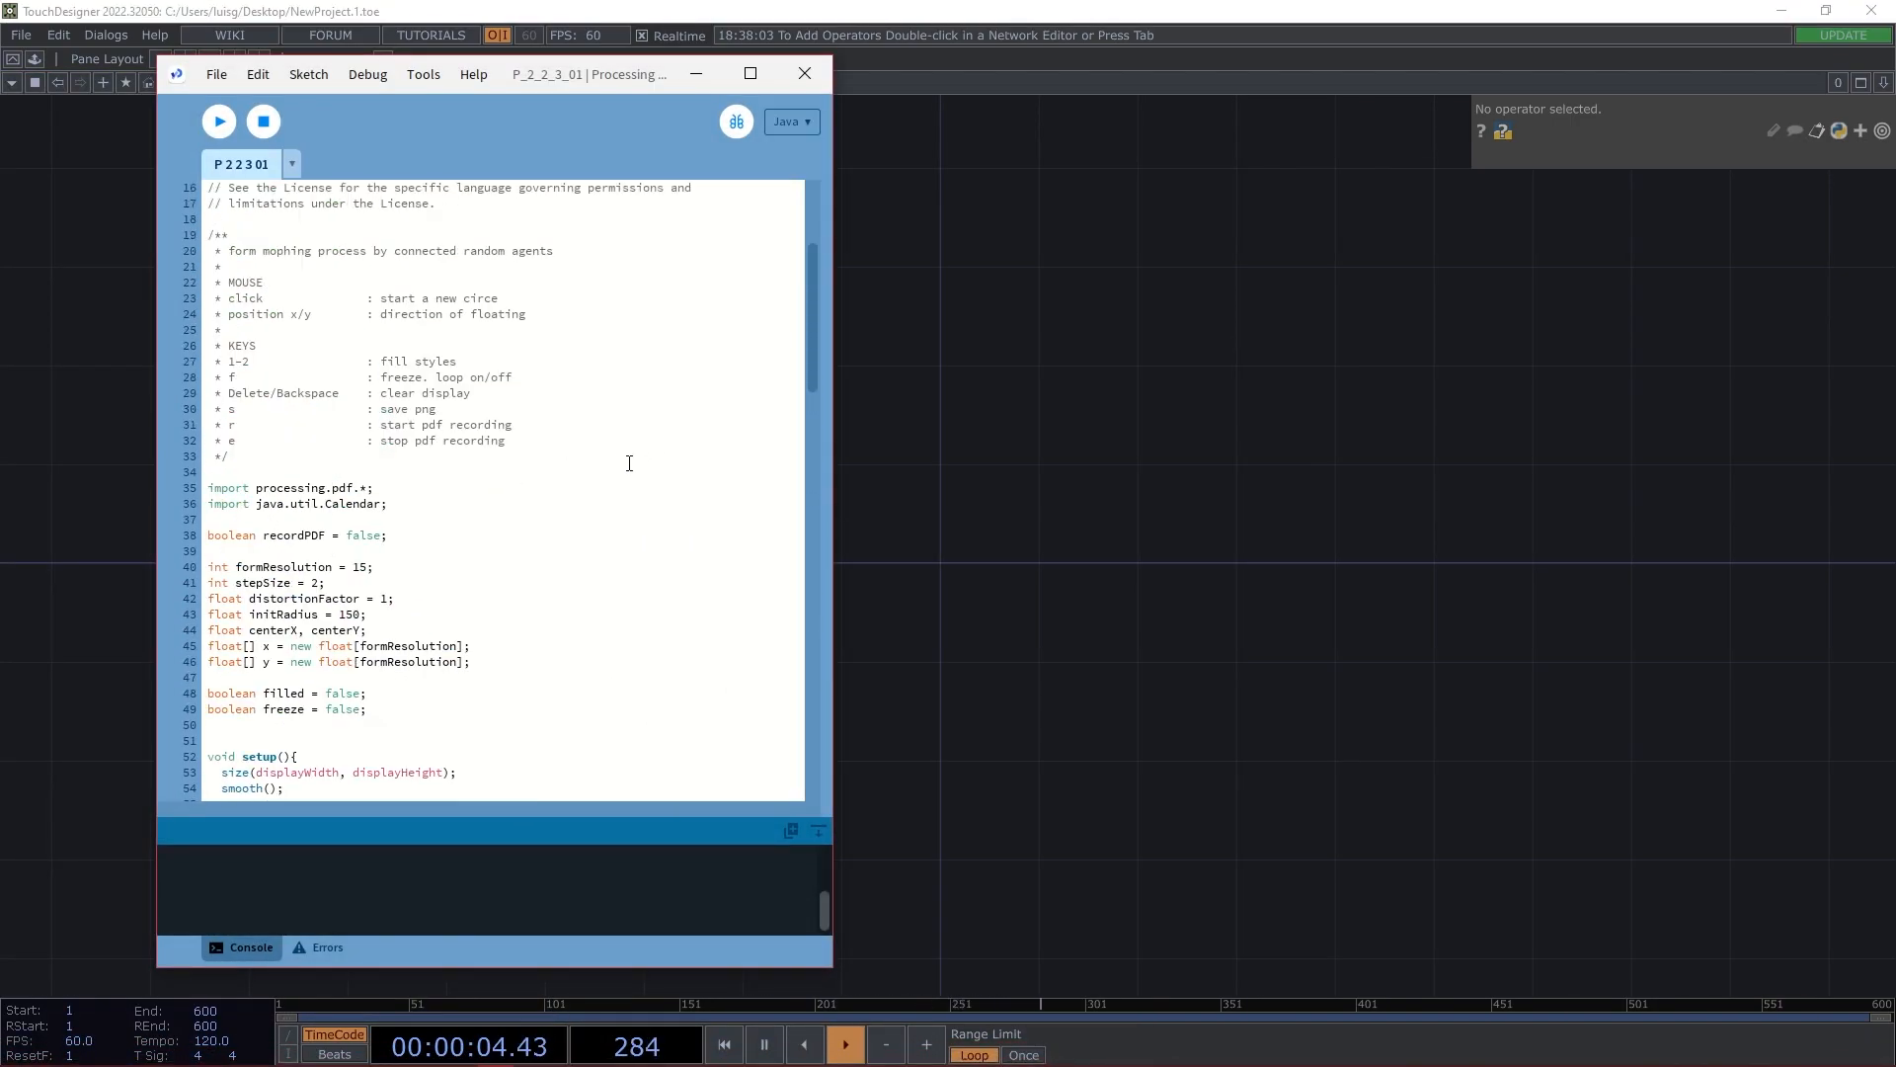
scroll(529, 486, "down", 9)
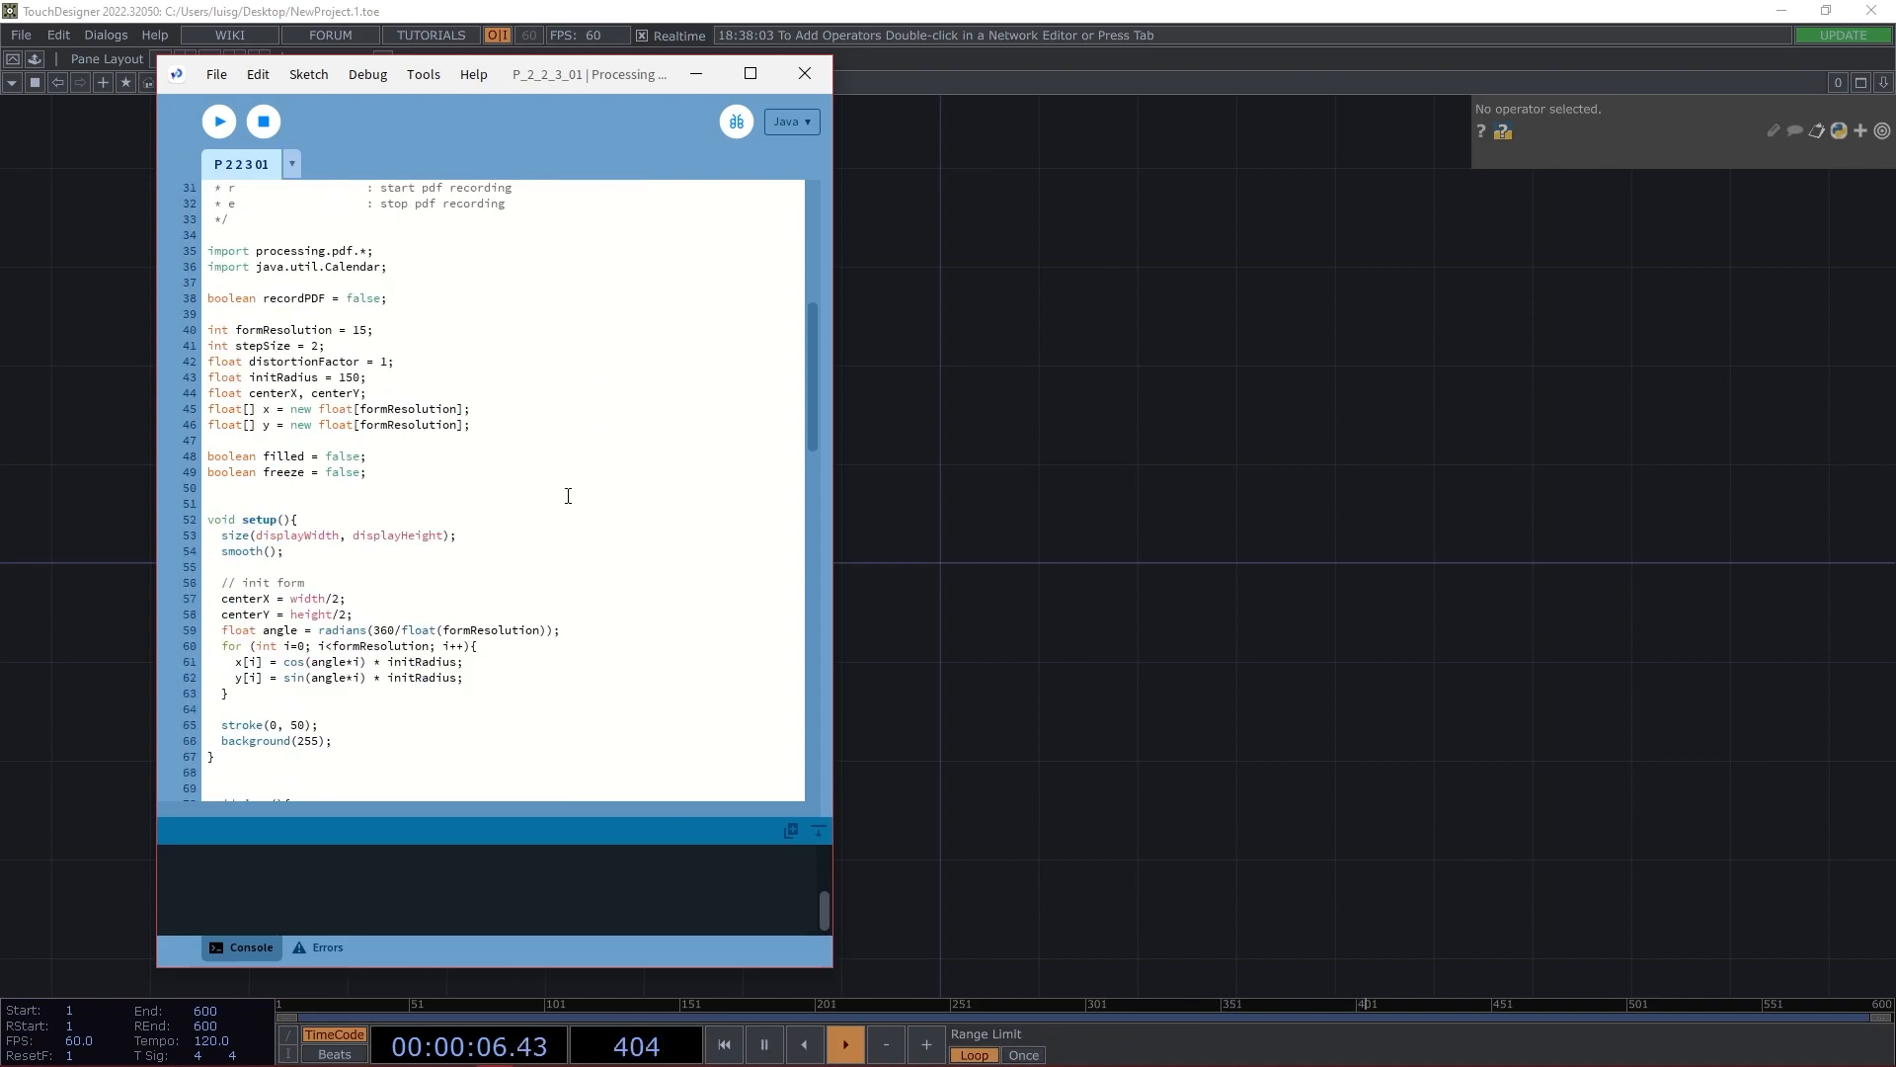
left_click(1057, 448)
Add a Circle SOP to the empty project1 network.
left_click_drag(648, 674, 909, 699)
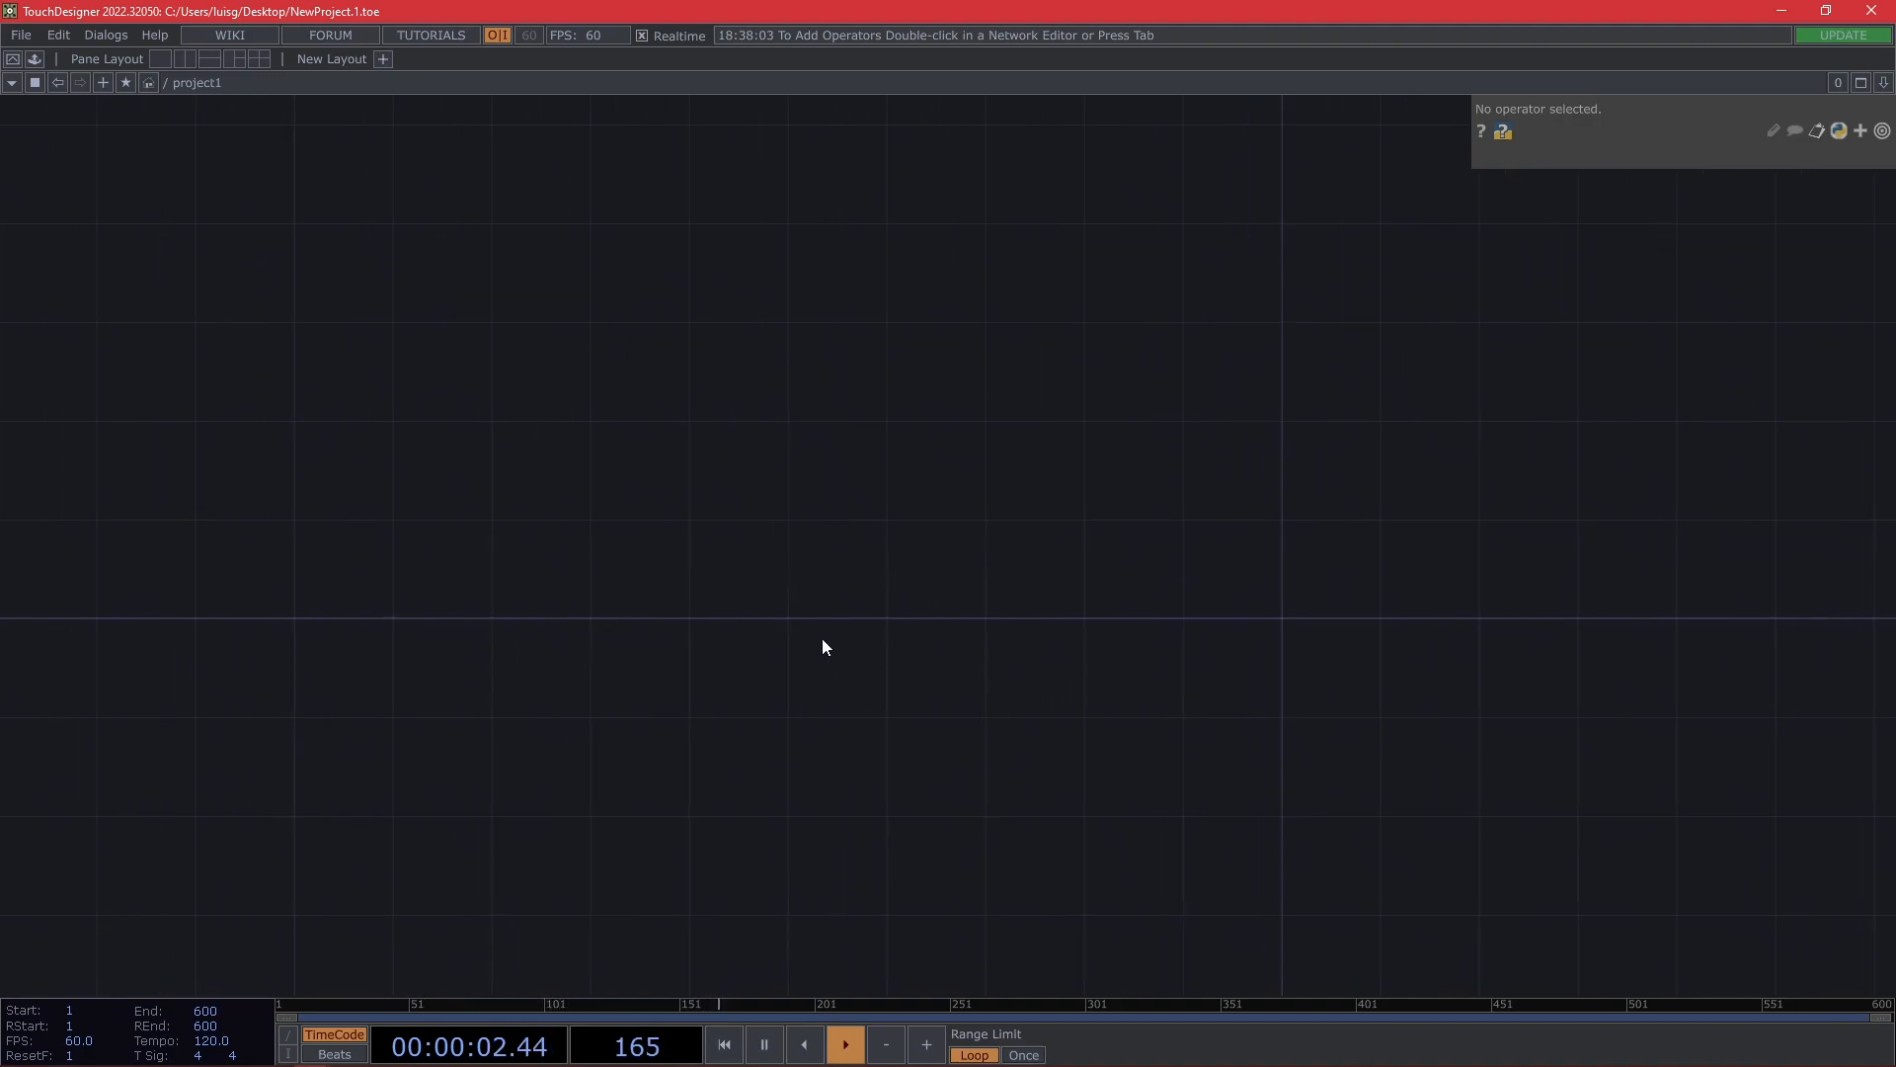
double_click(480, 592)
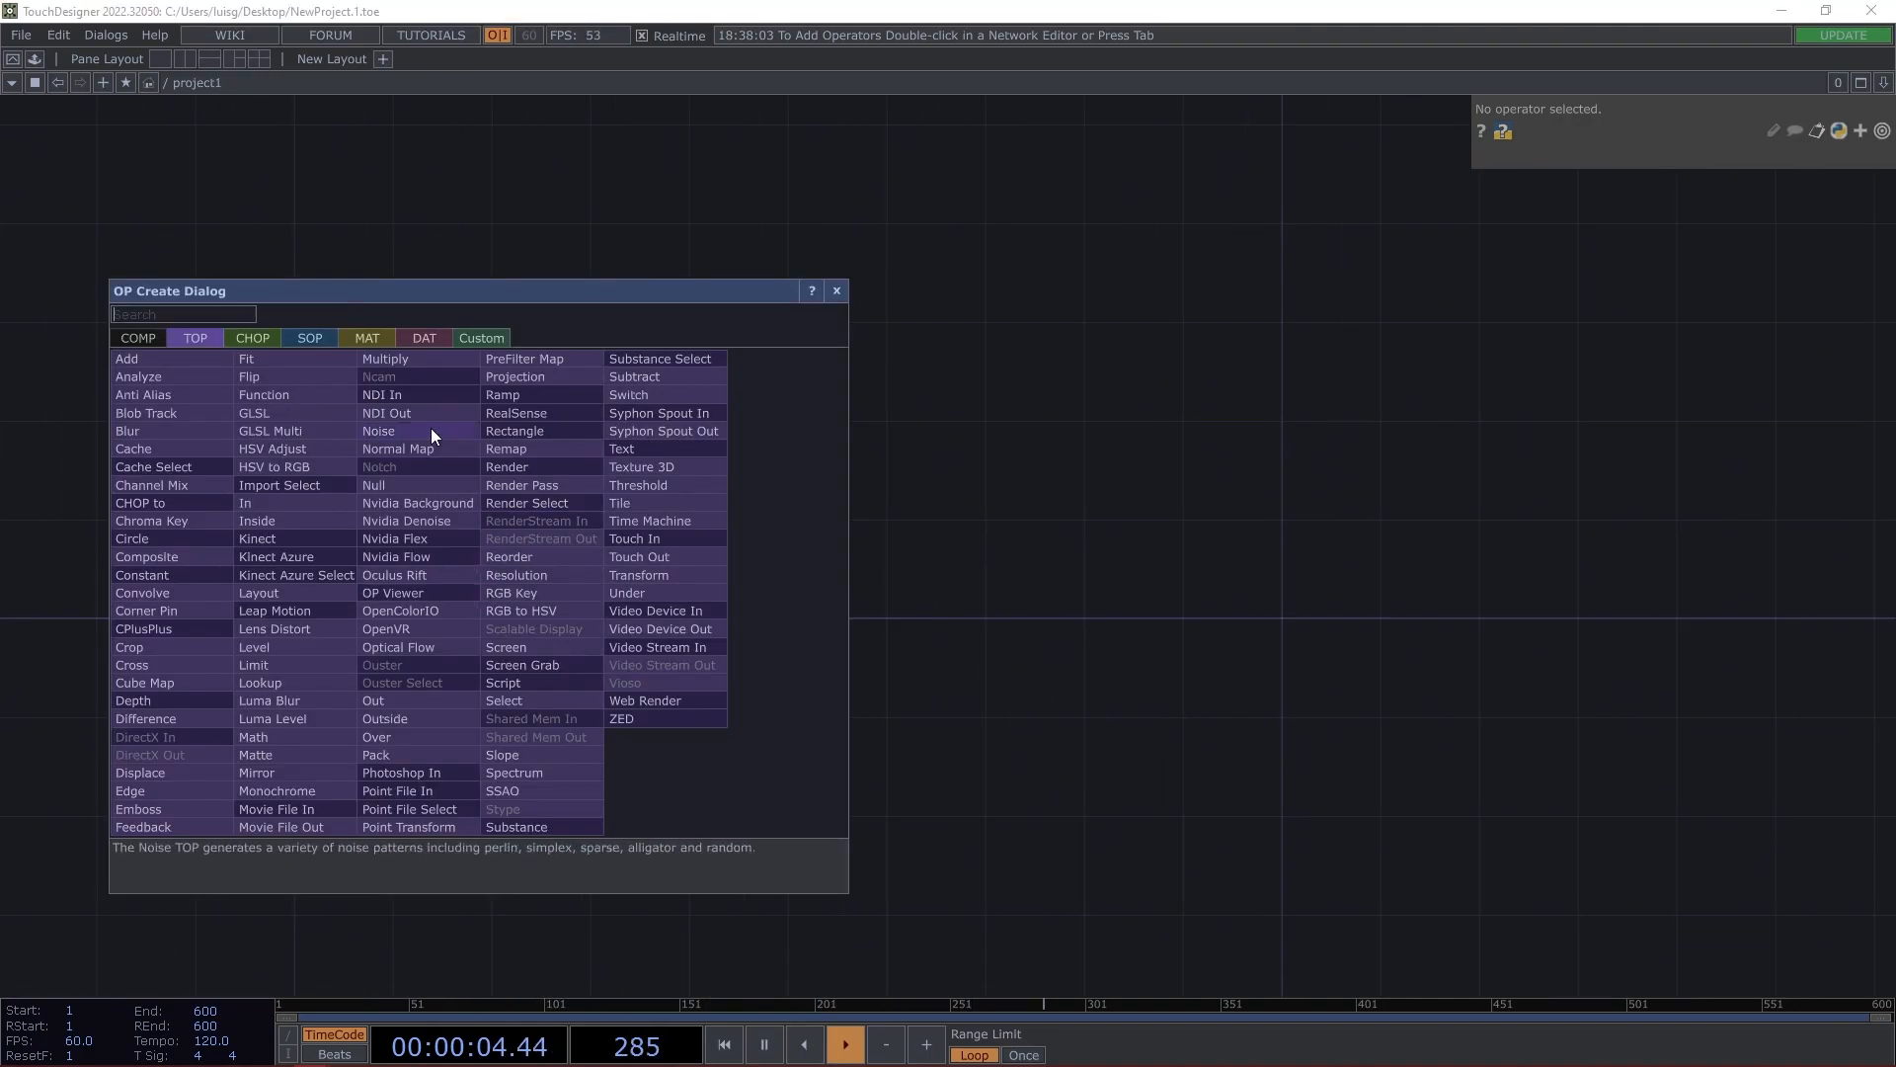
left_click(318, 340)
type("c")
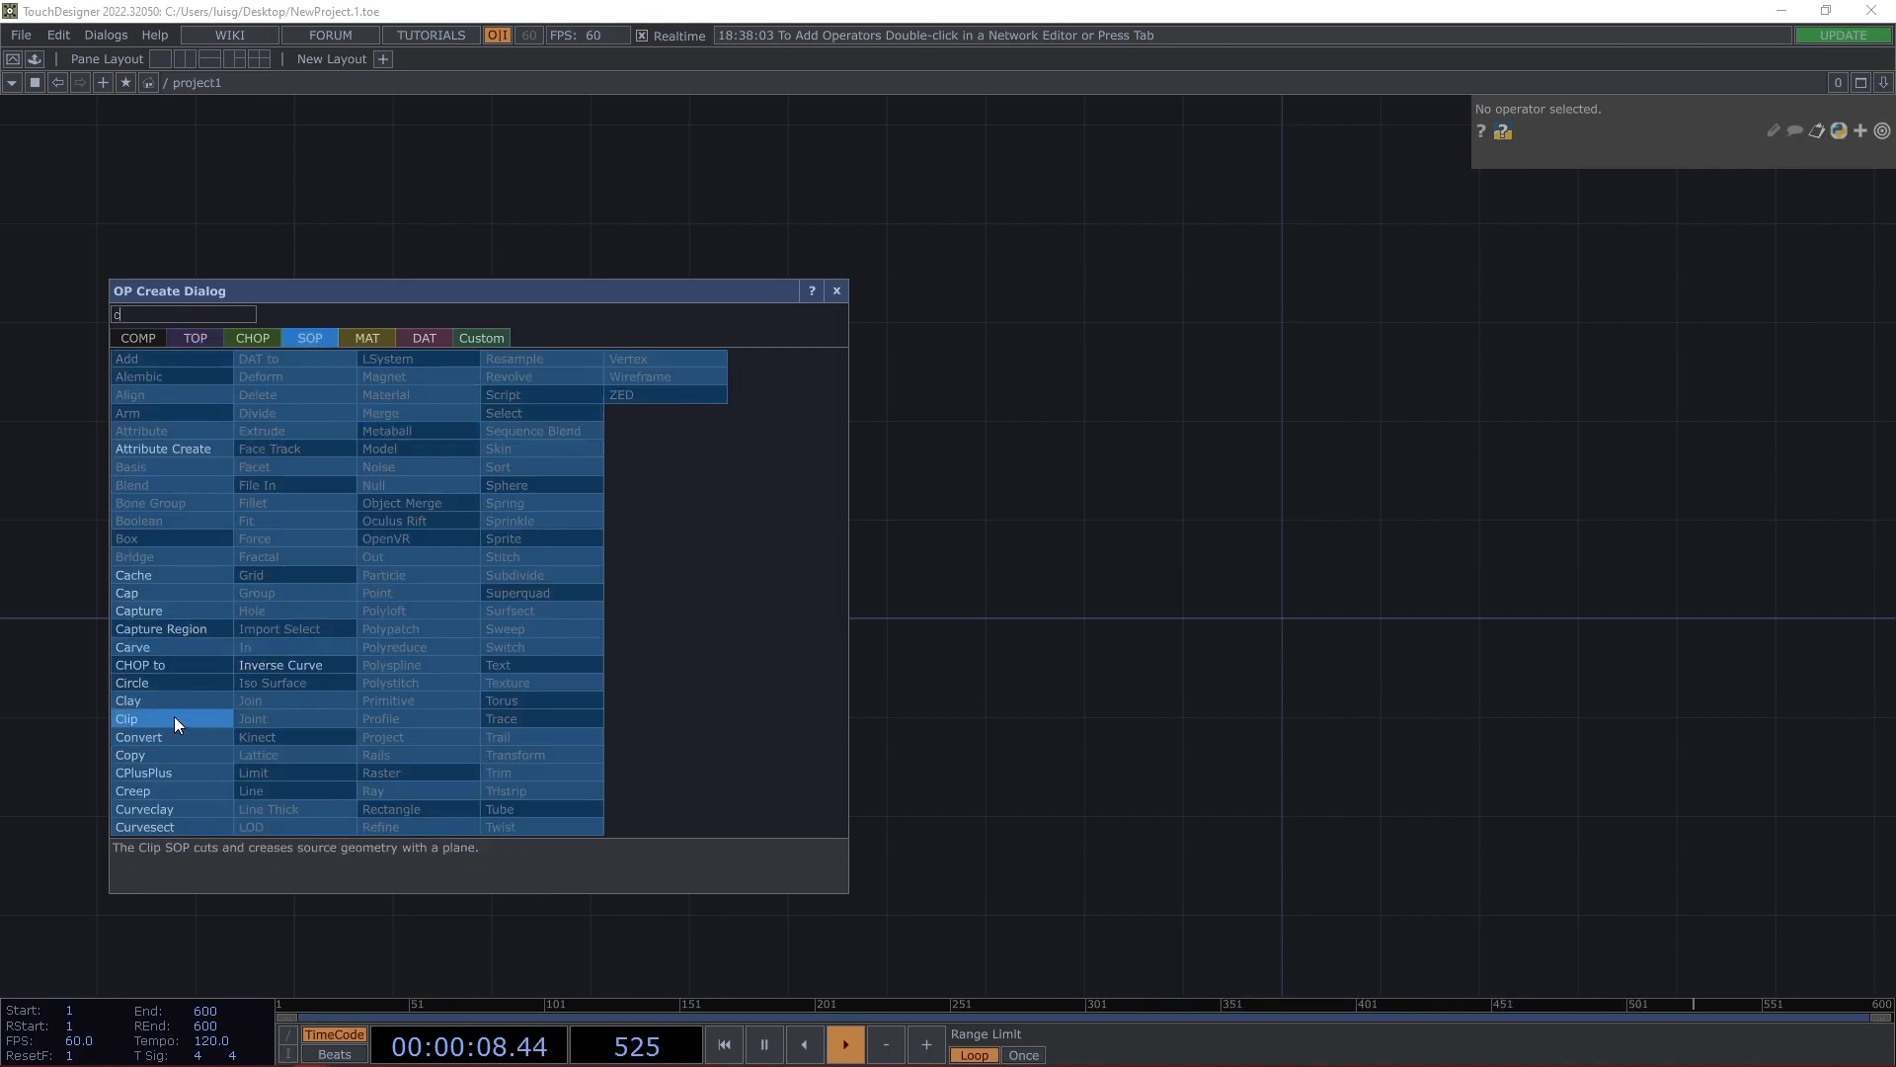
left_click(162, 680)
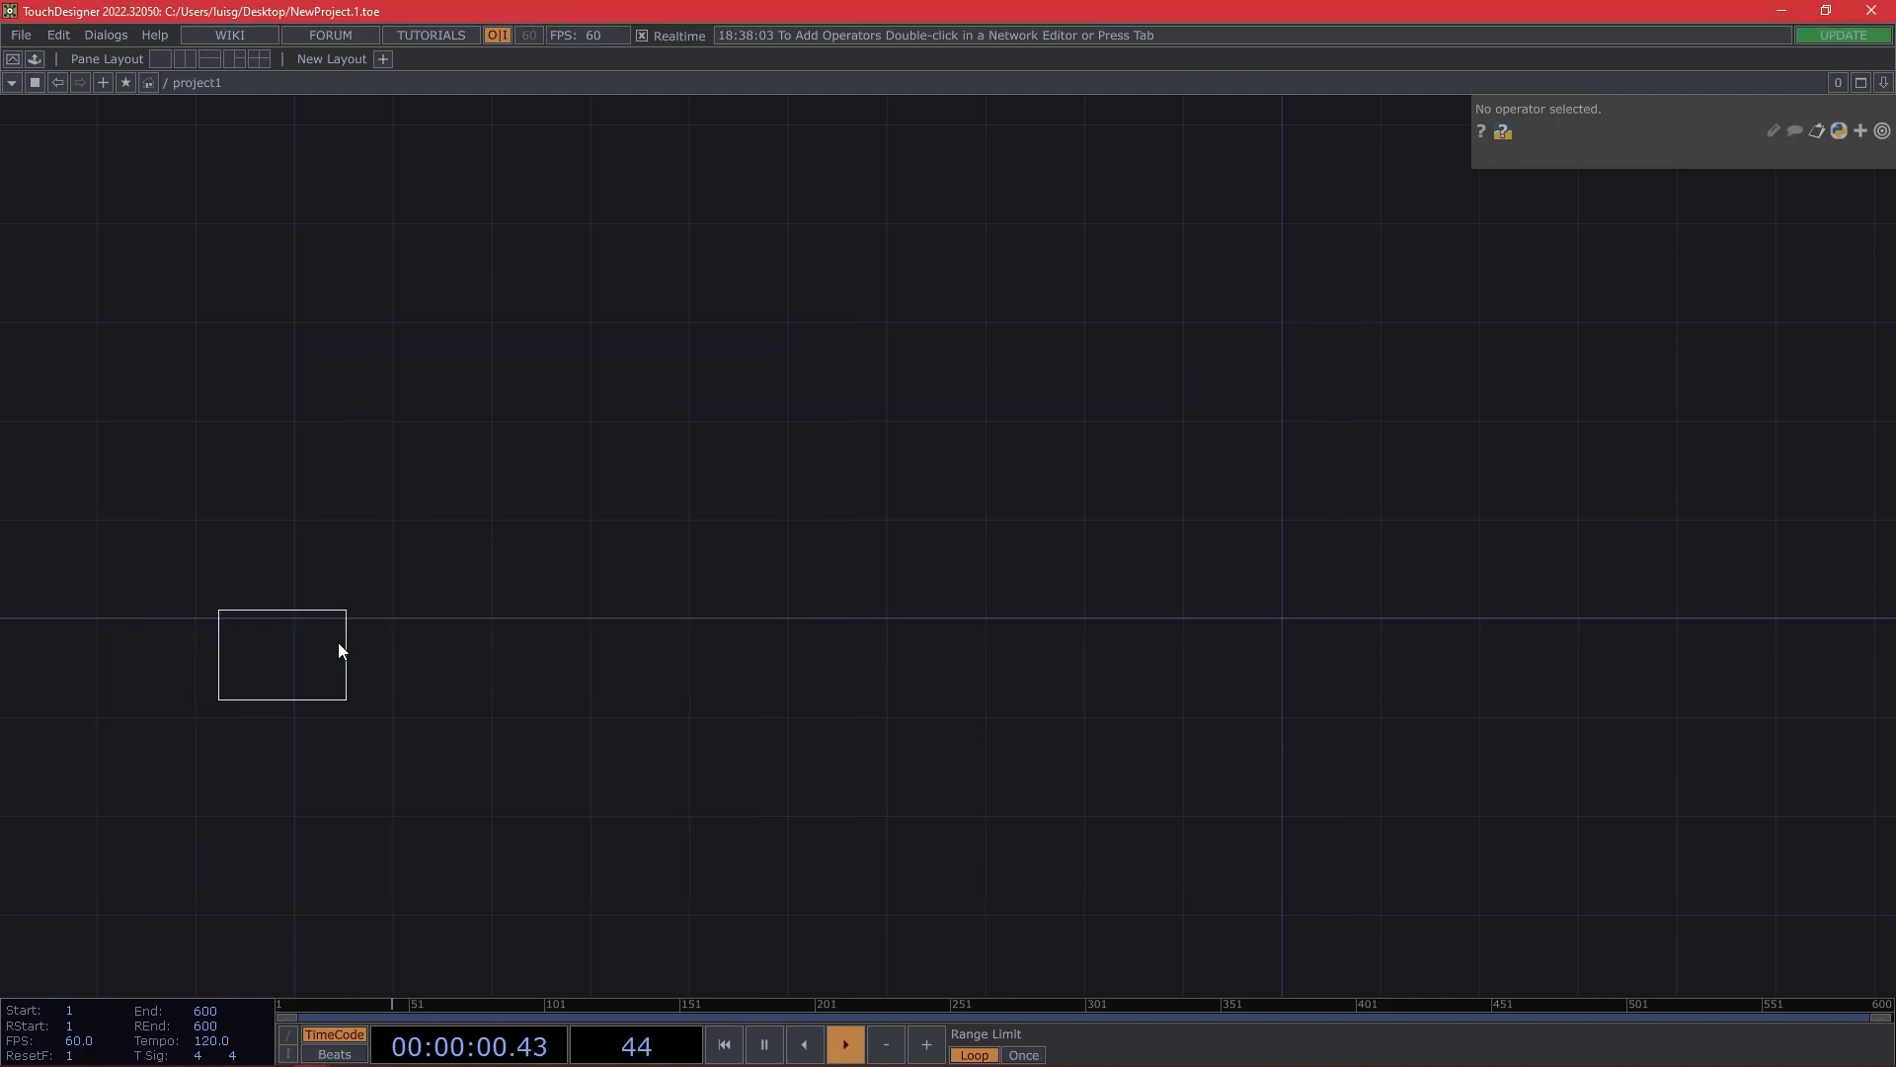
left_click(430, 581)
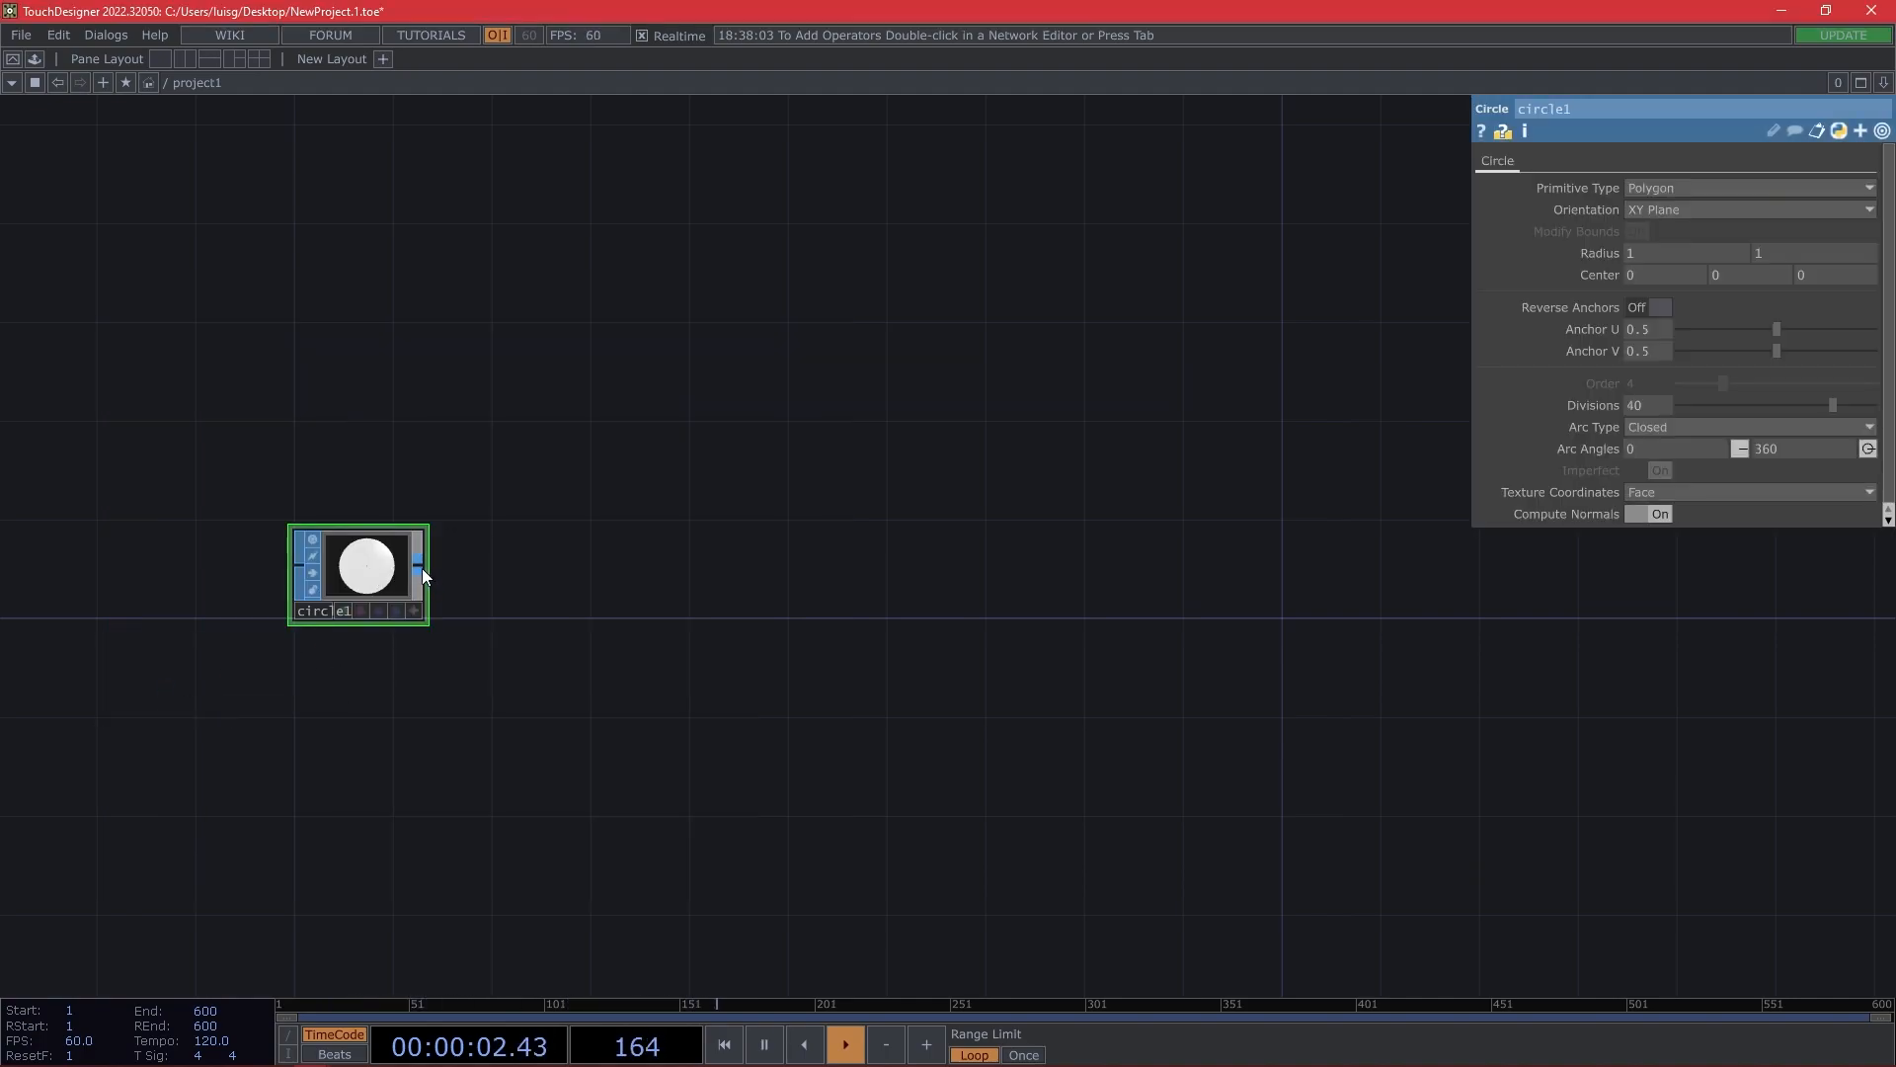
Append a Null SOP to the circle's output, leaving a wide gap between the two nodes.
left_click(423, 567)
key("Escape")
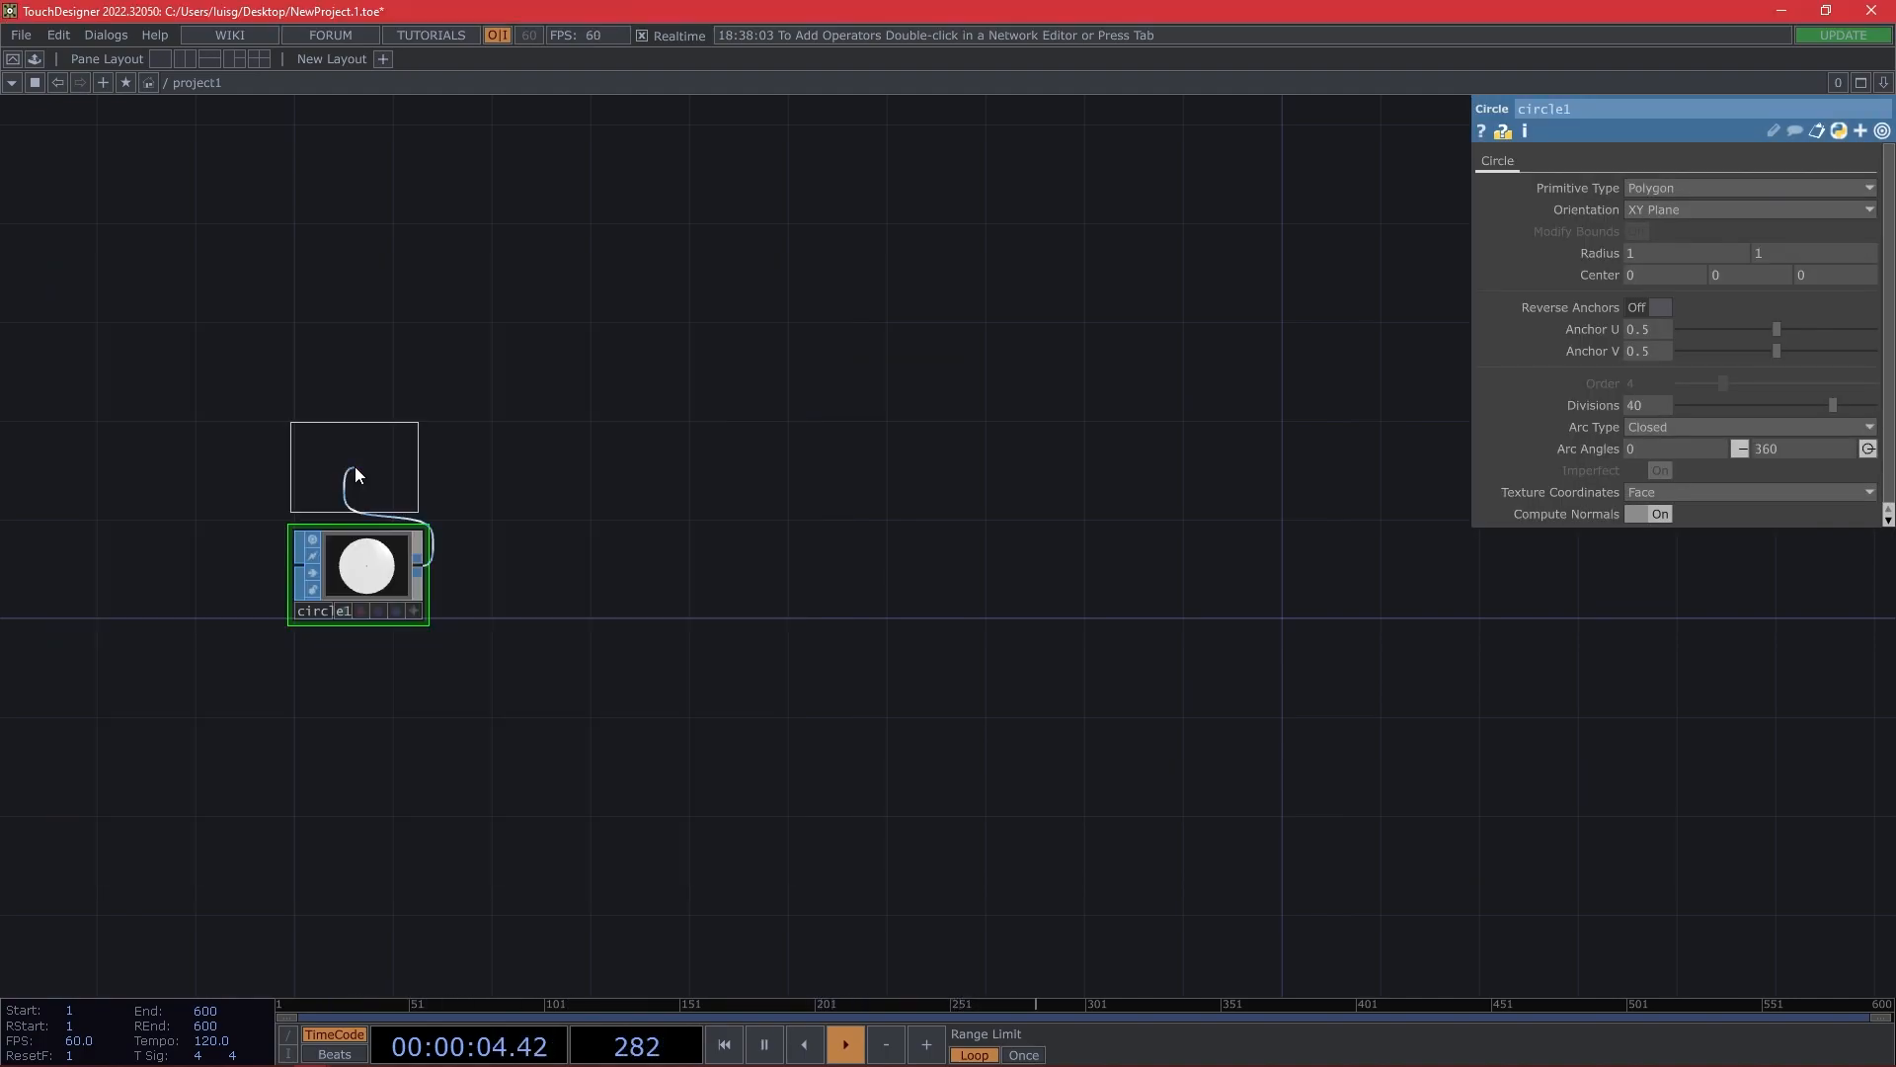
left_click(1056, 576)
left_click_drag(1104, 723, 950, 750)
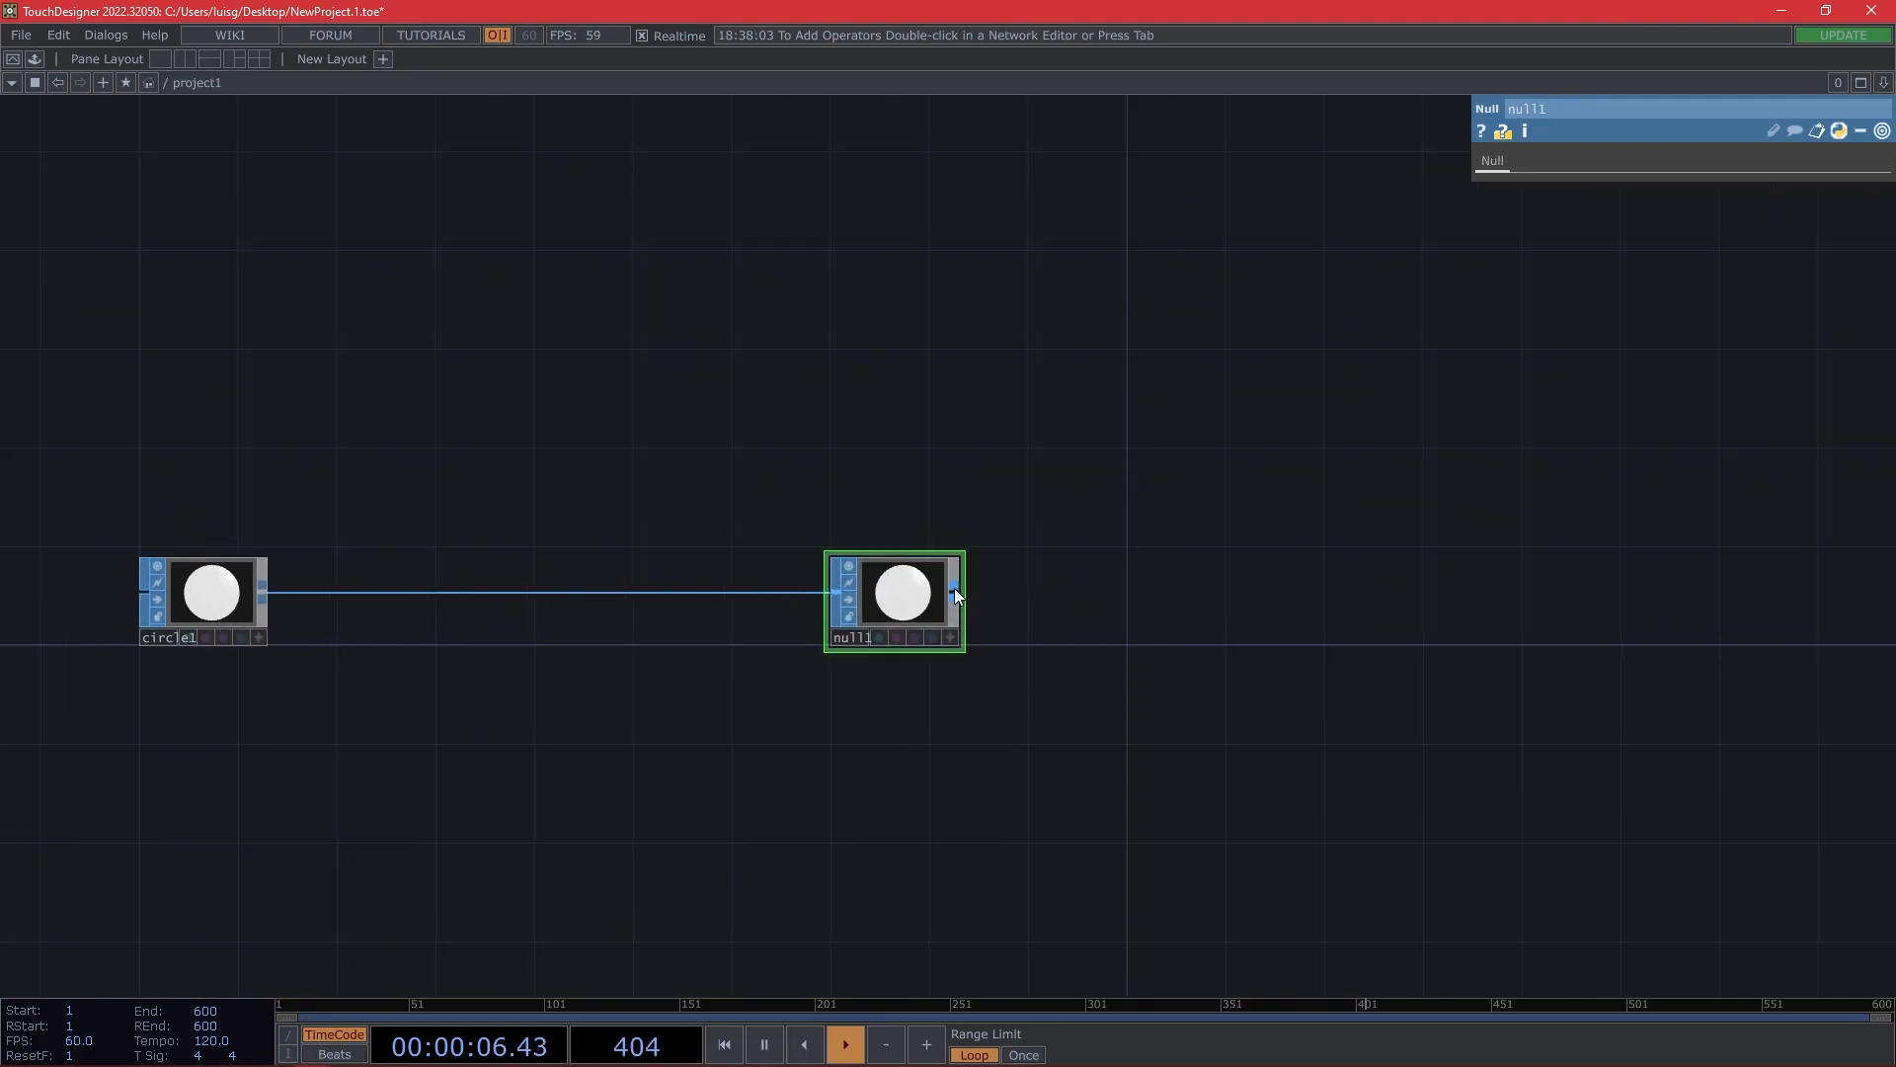
Connect a new Geometry COMP to the output of the Null SOP.
left_click(954, 592)
left_click(612, 338)
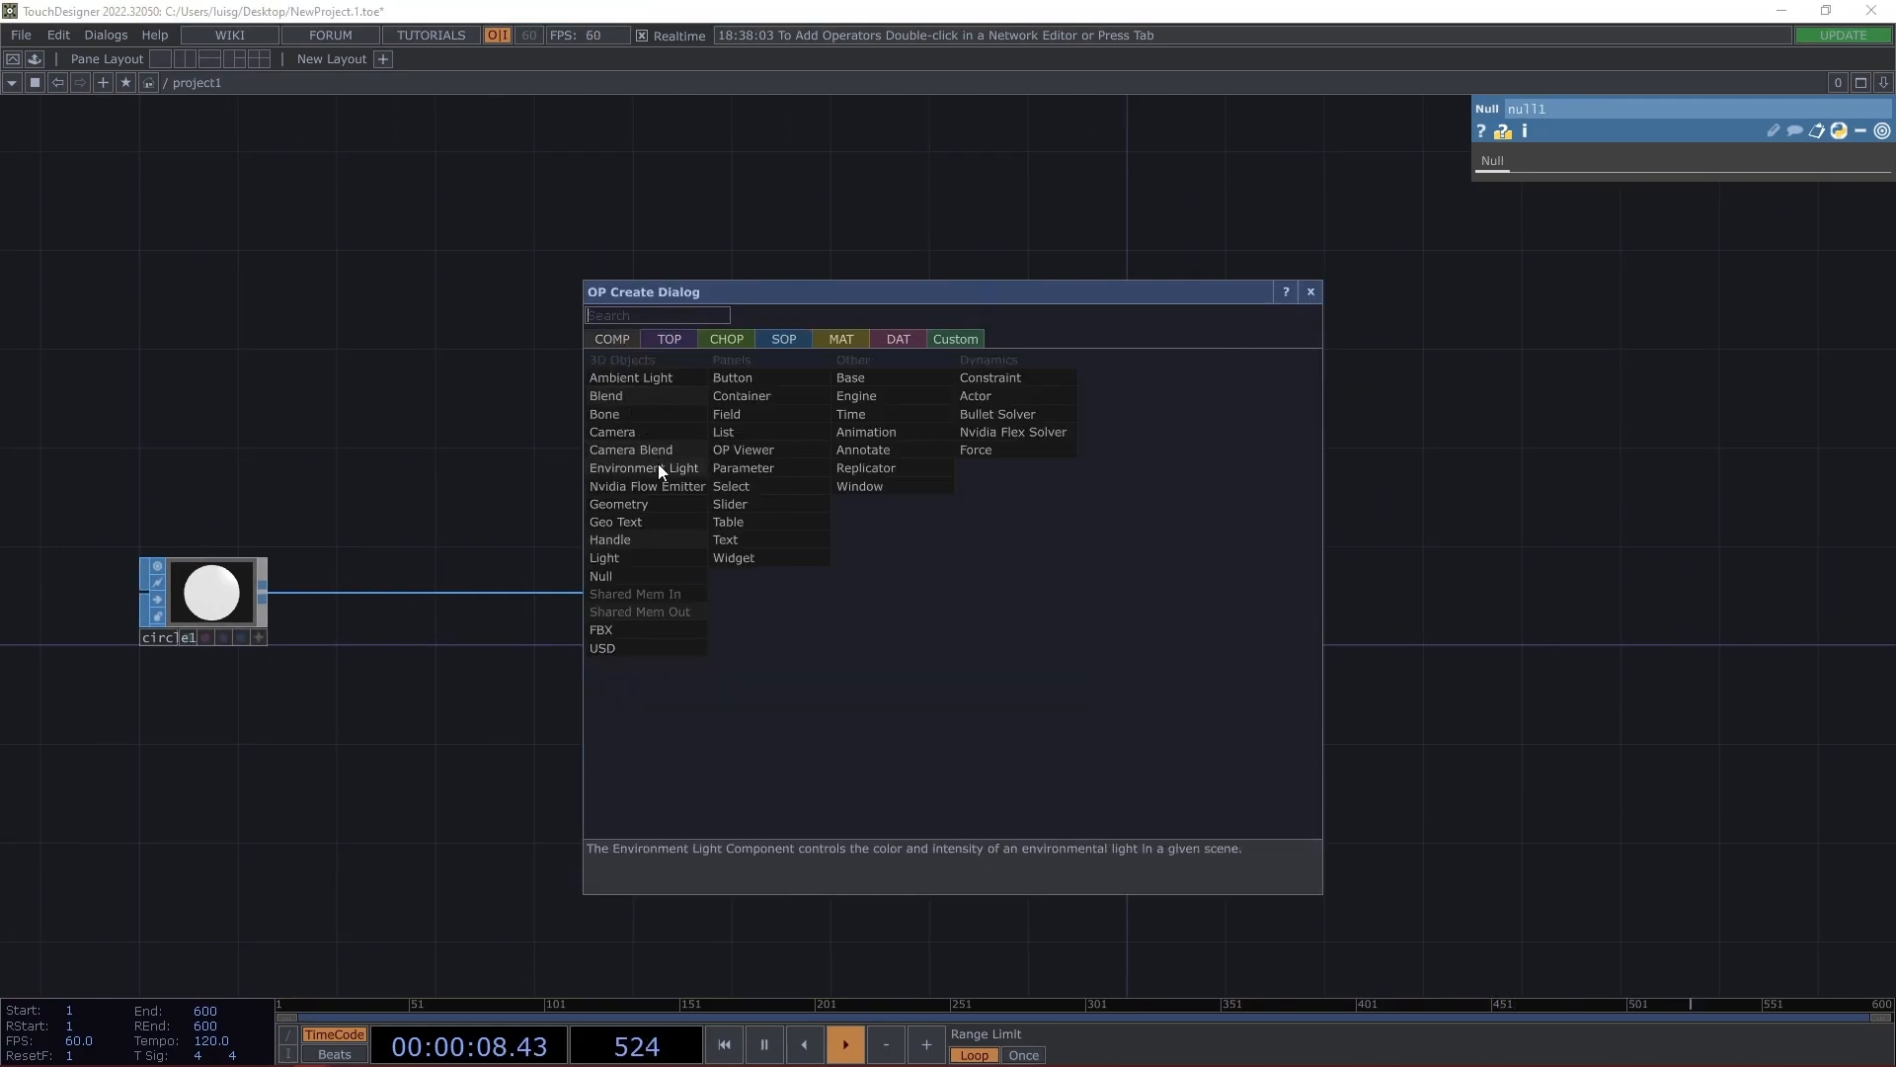
left_click(654, 502)
left_click(1143, 604)
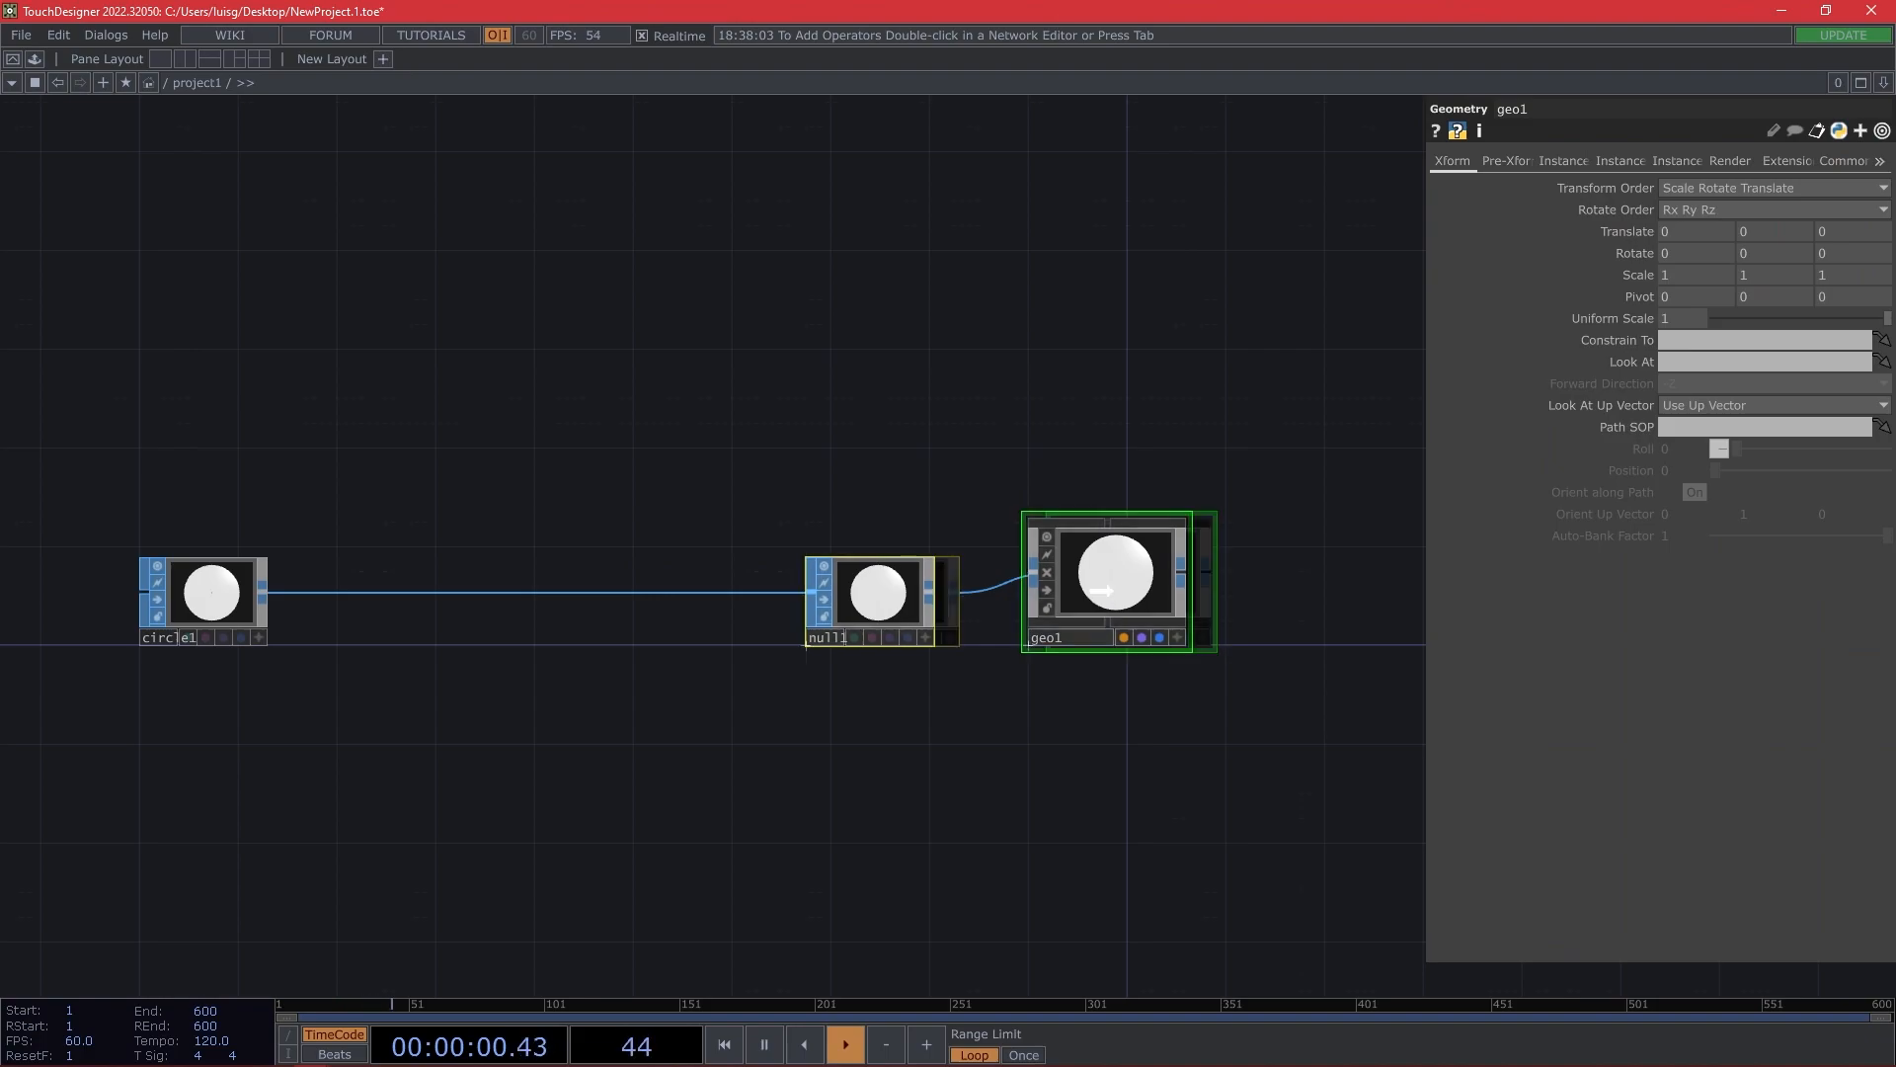
Add a Camera COMP directly above the Geometry COMP.
double_click(1010, 401)
left_click(726, 261)
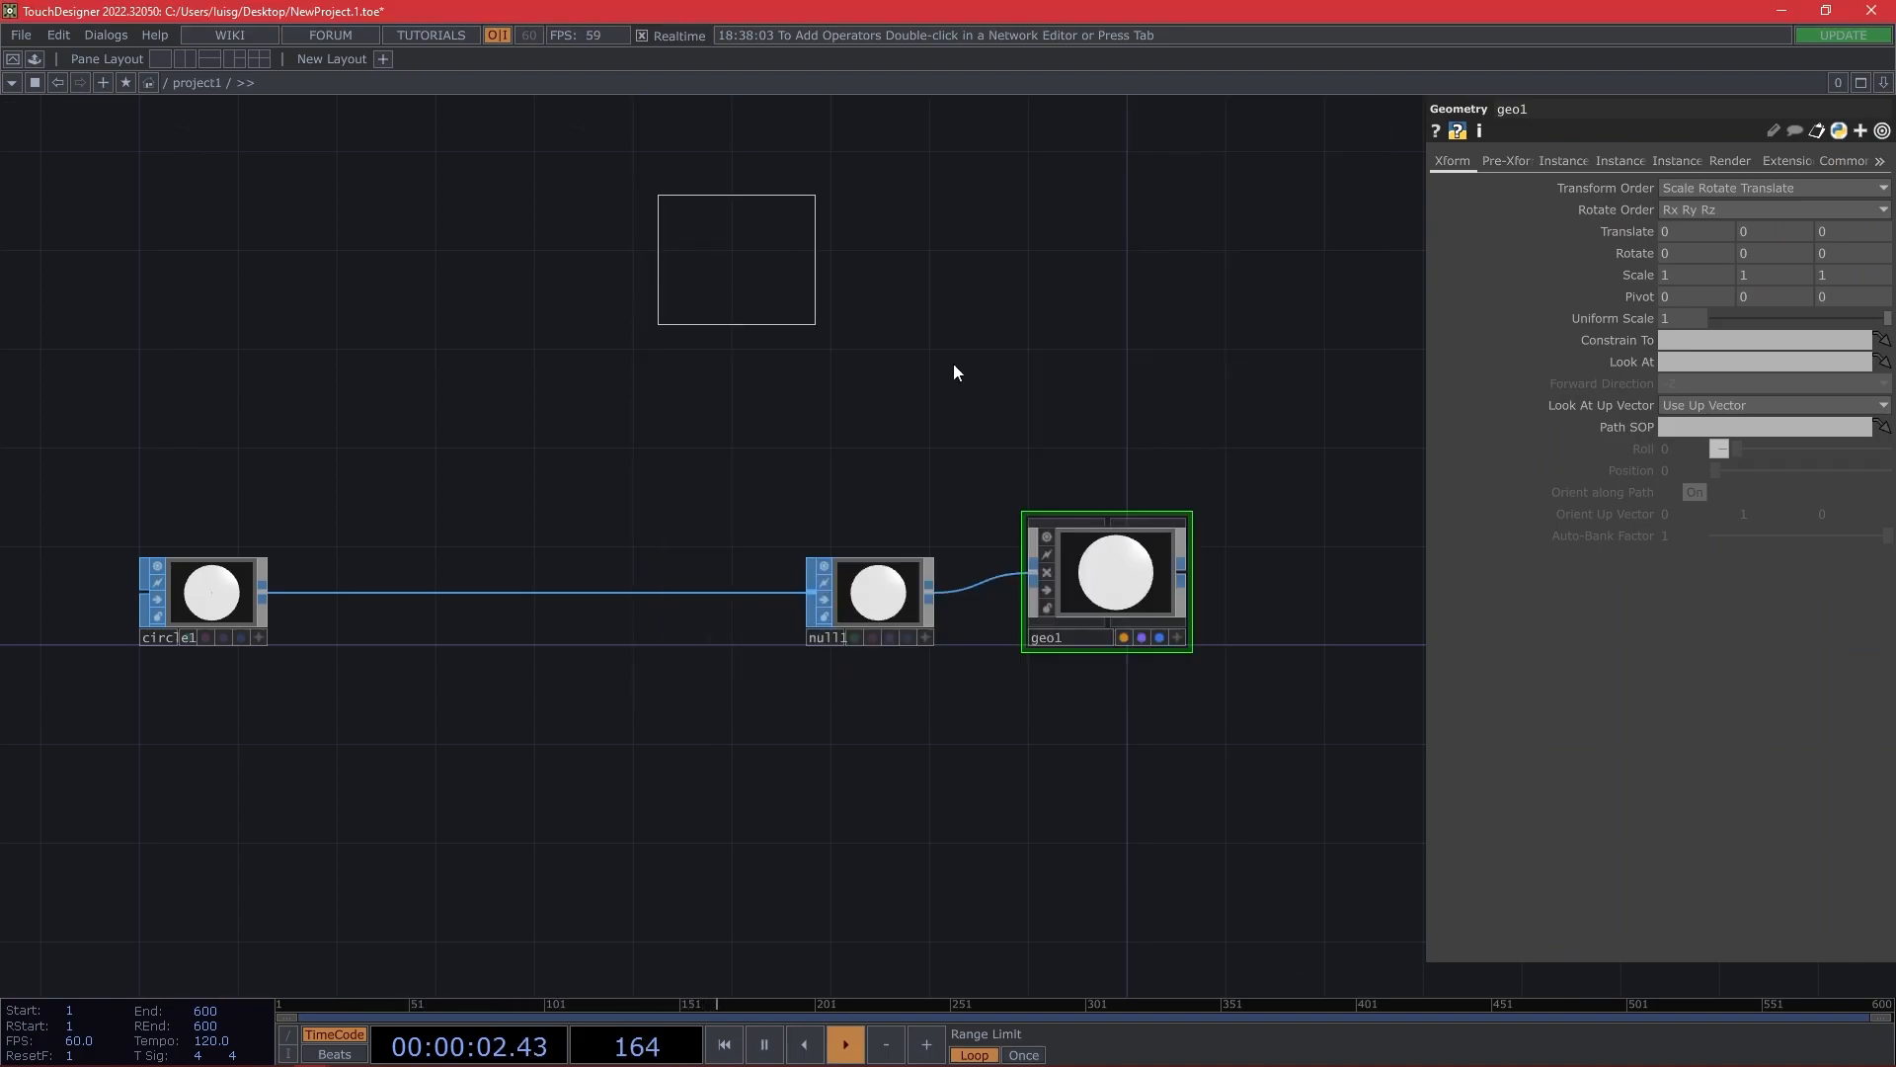
left_click(1116, 426)
Add a Constant MAT directly below the Geometry COMP.
double_click(1077, 835)
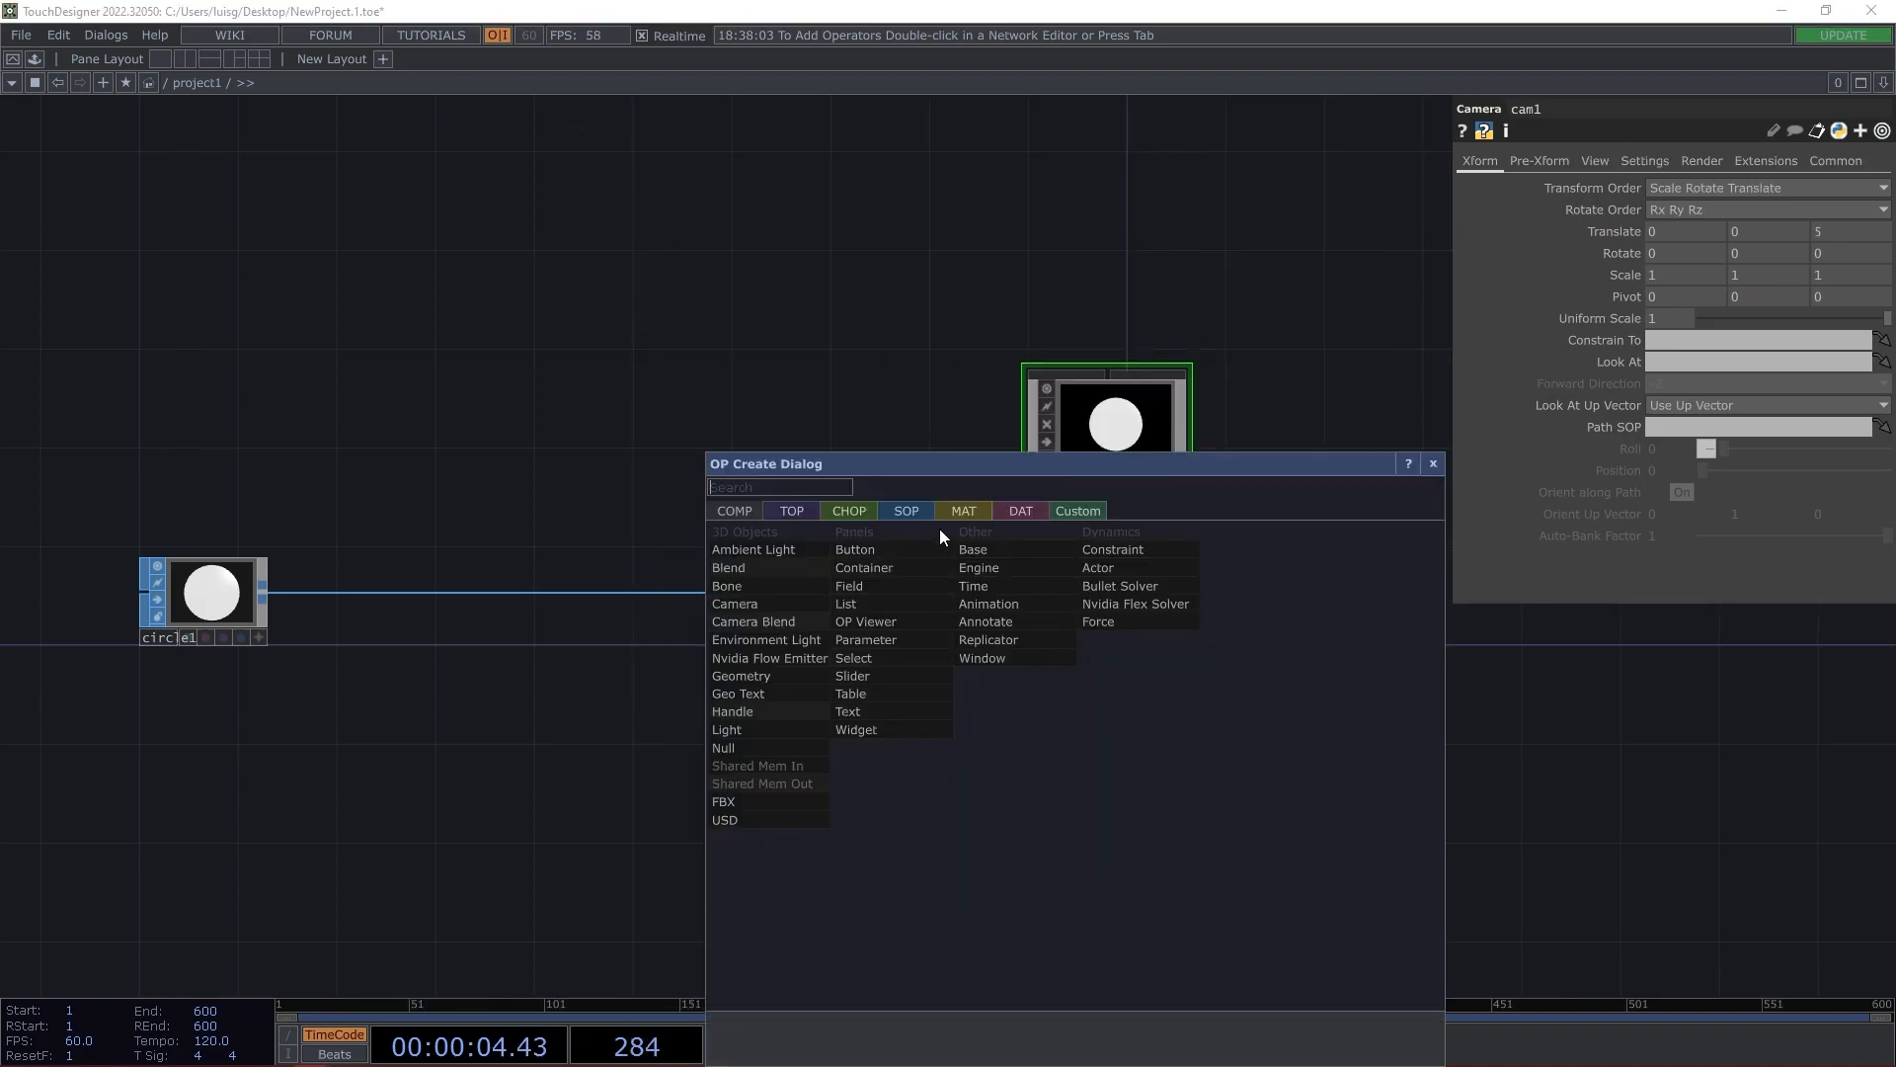
left_click(964, 511)
left_click(756, 549)
left_click(1121, 707)
left_click_drag(1257, 805, 958, 825)
left_click_drag(816, 712, 794, 712)
Add a Render TOP beside the Geometry COMP.
double_click(944, 628)
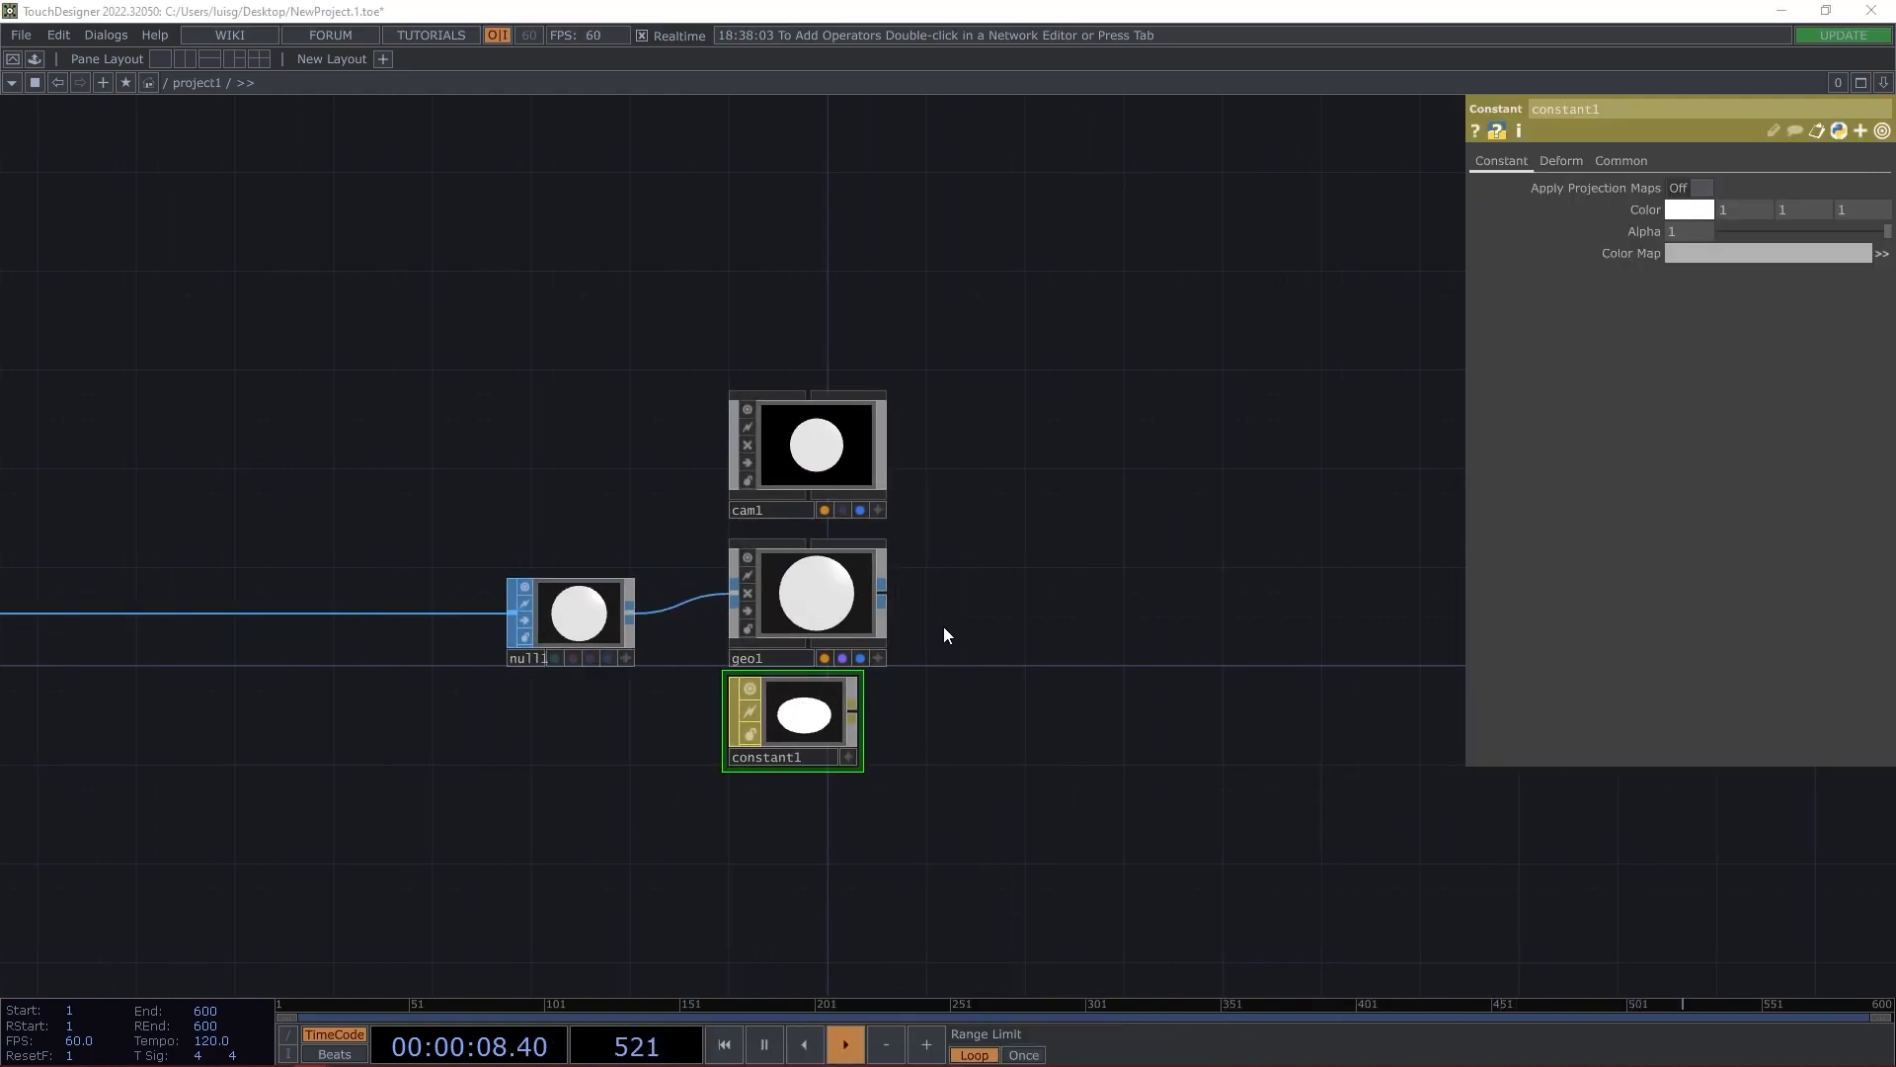
left_click(660, 379)
type("re")
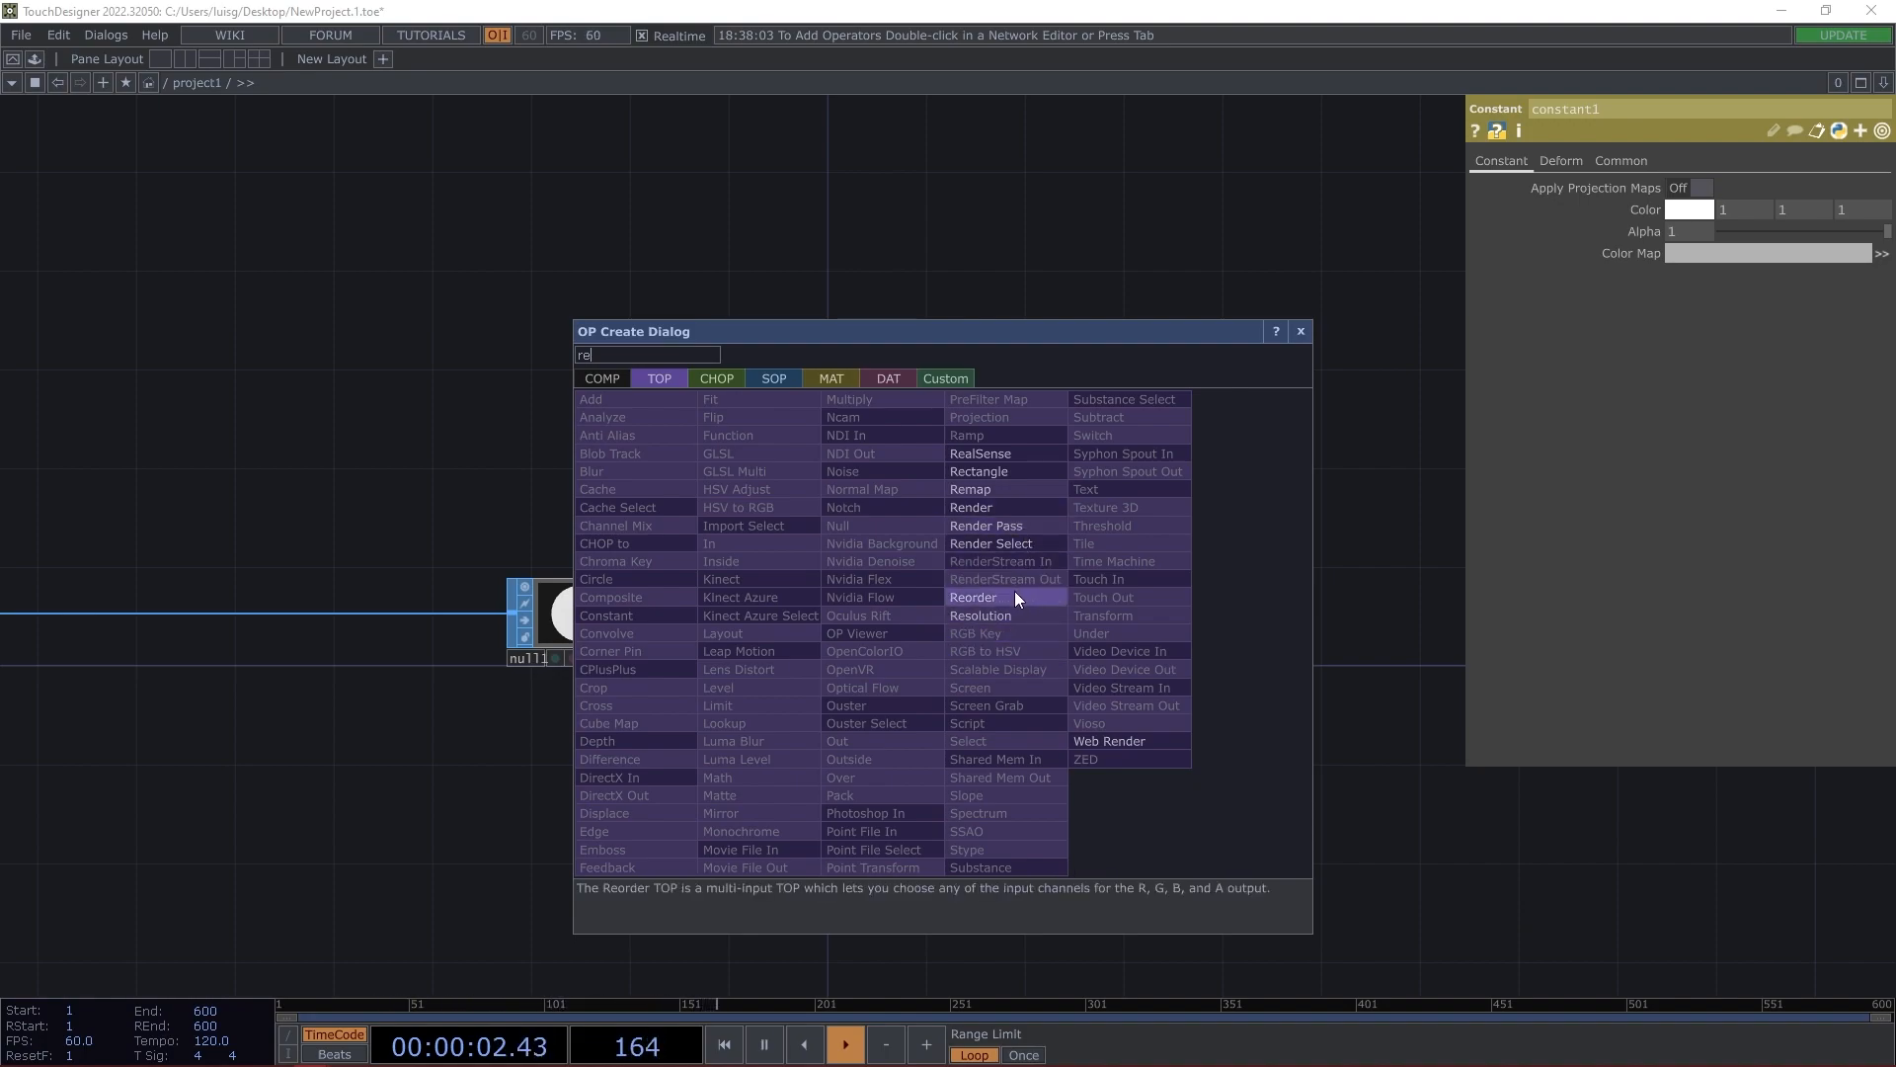
left_click(1011, 506)
left_click(1009, 638)
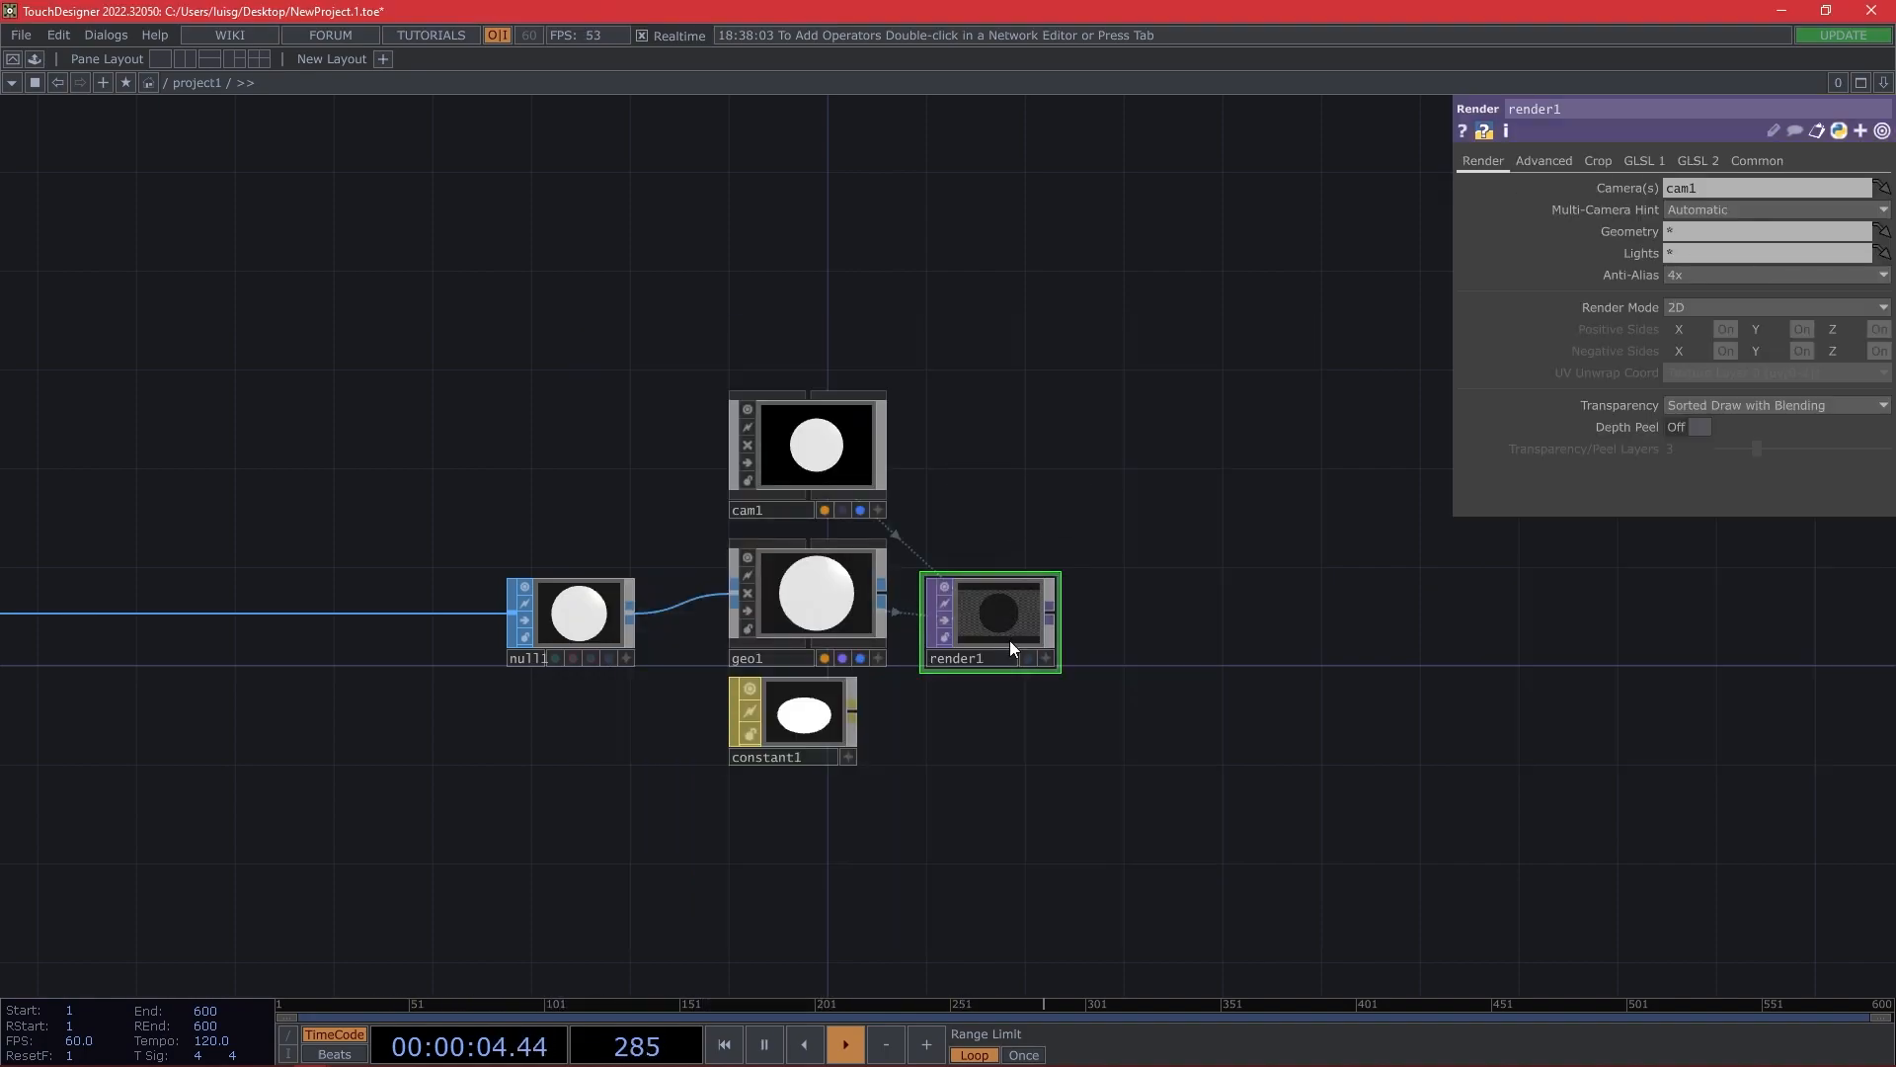
Append a Transform TOP to the render, set its background color to 1, 1, 1, 1 and turn on Comp Over Background Color.
right_click(1056, 618)
type("tr")
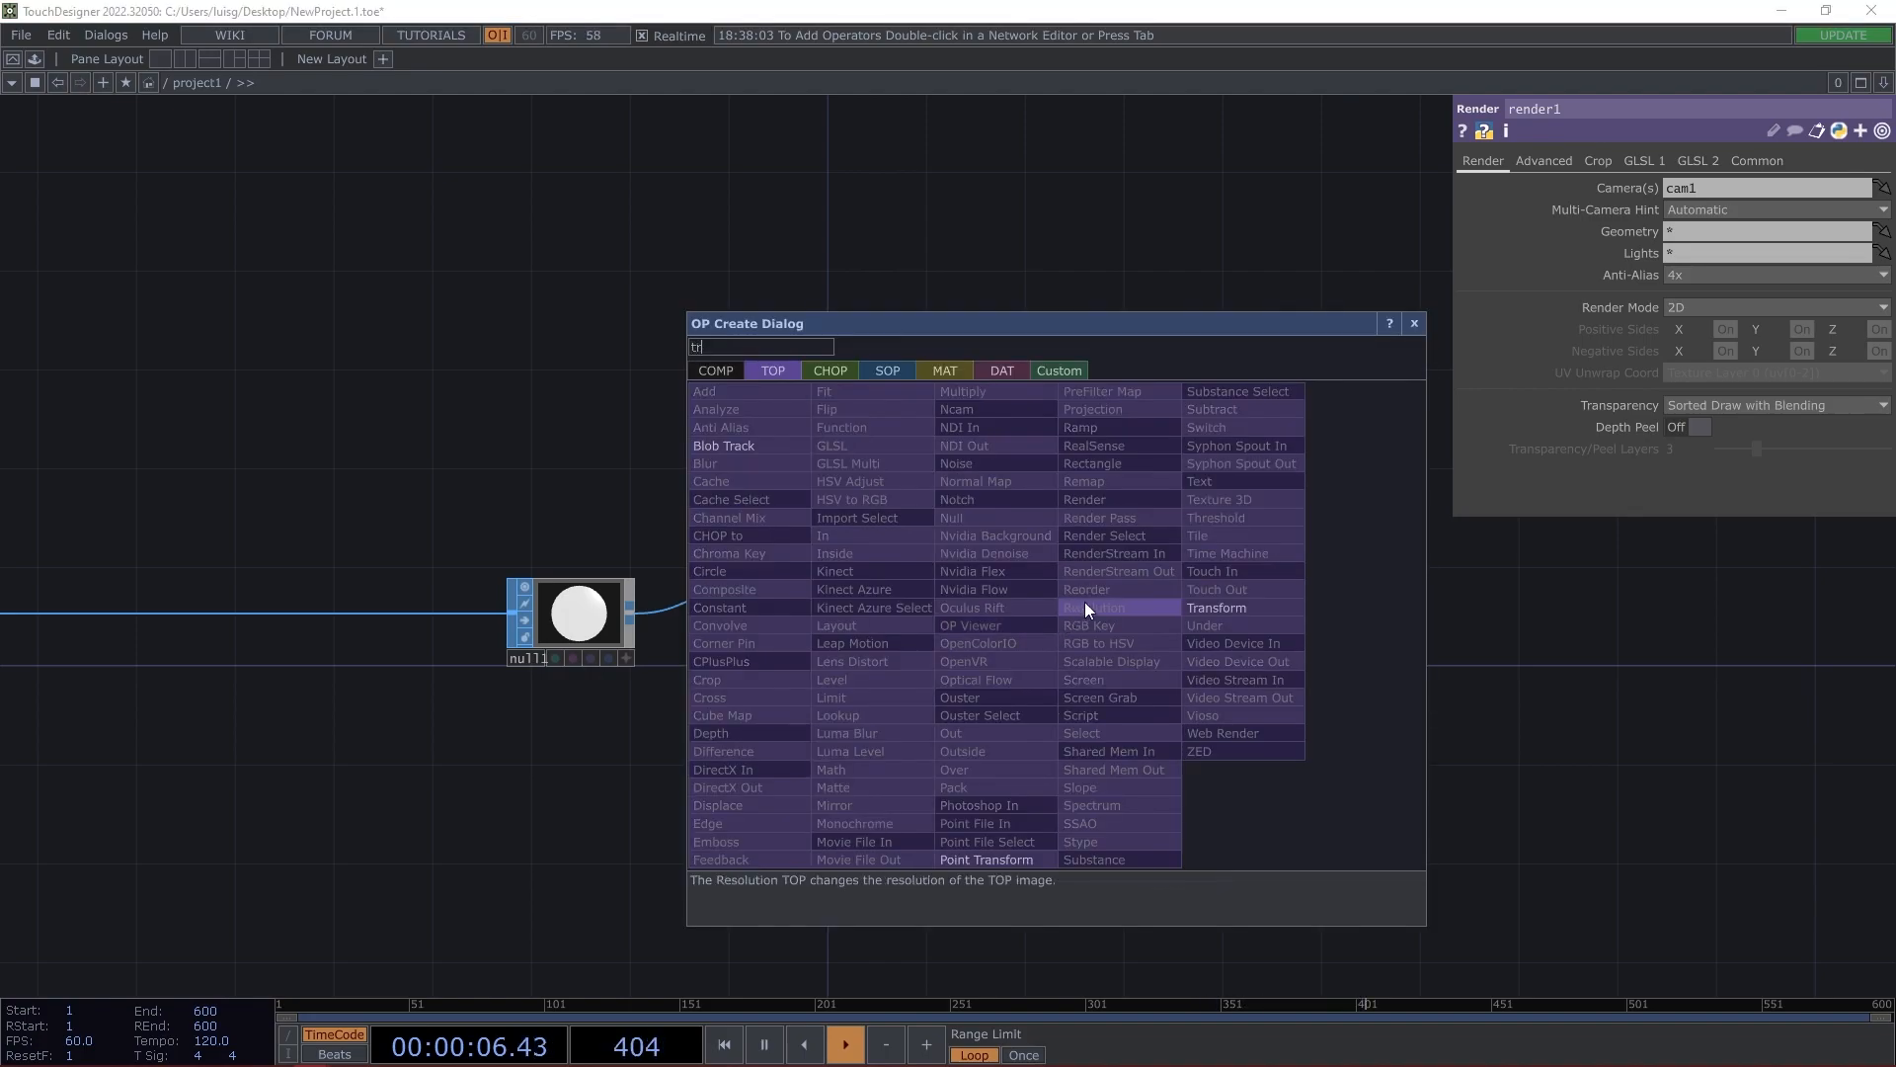
left_click(1253, 607)
left_click(1255, 636)
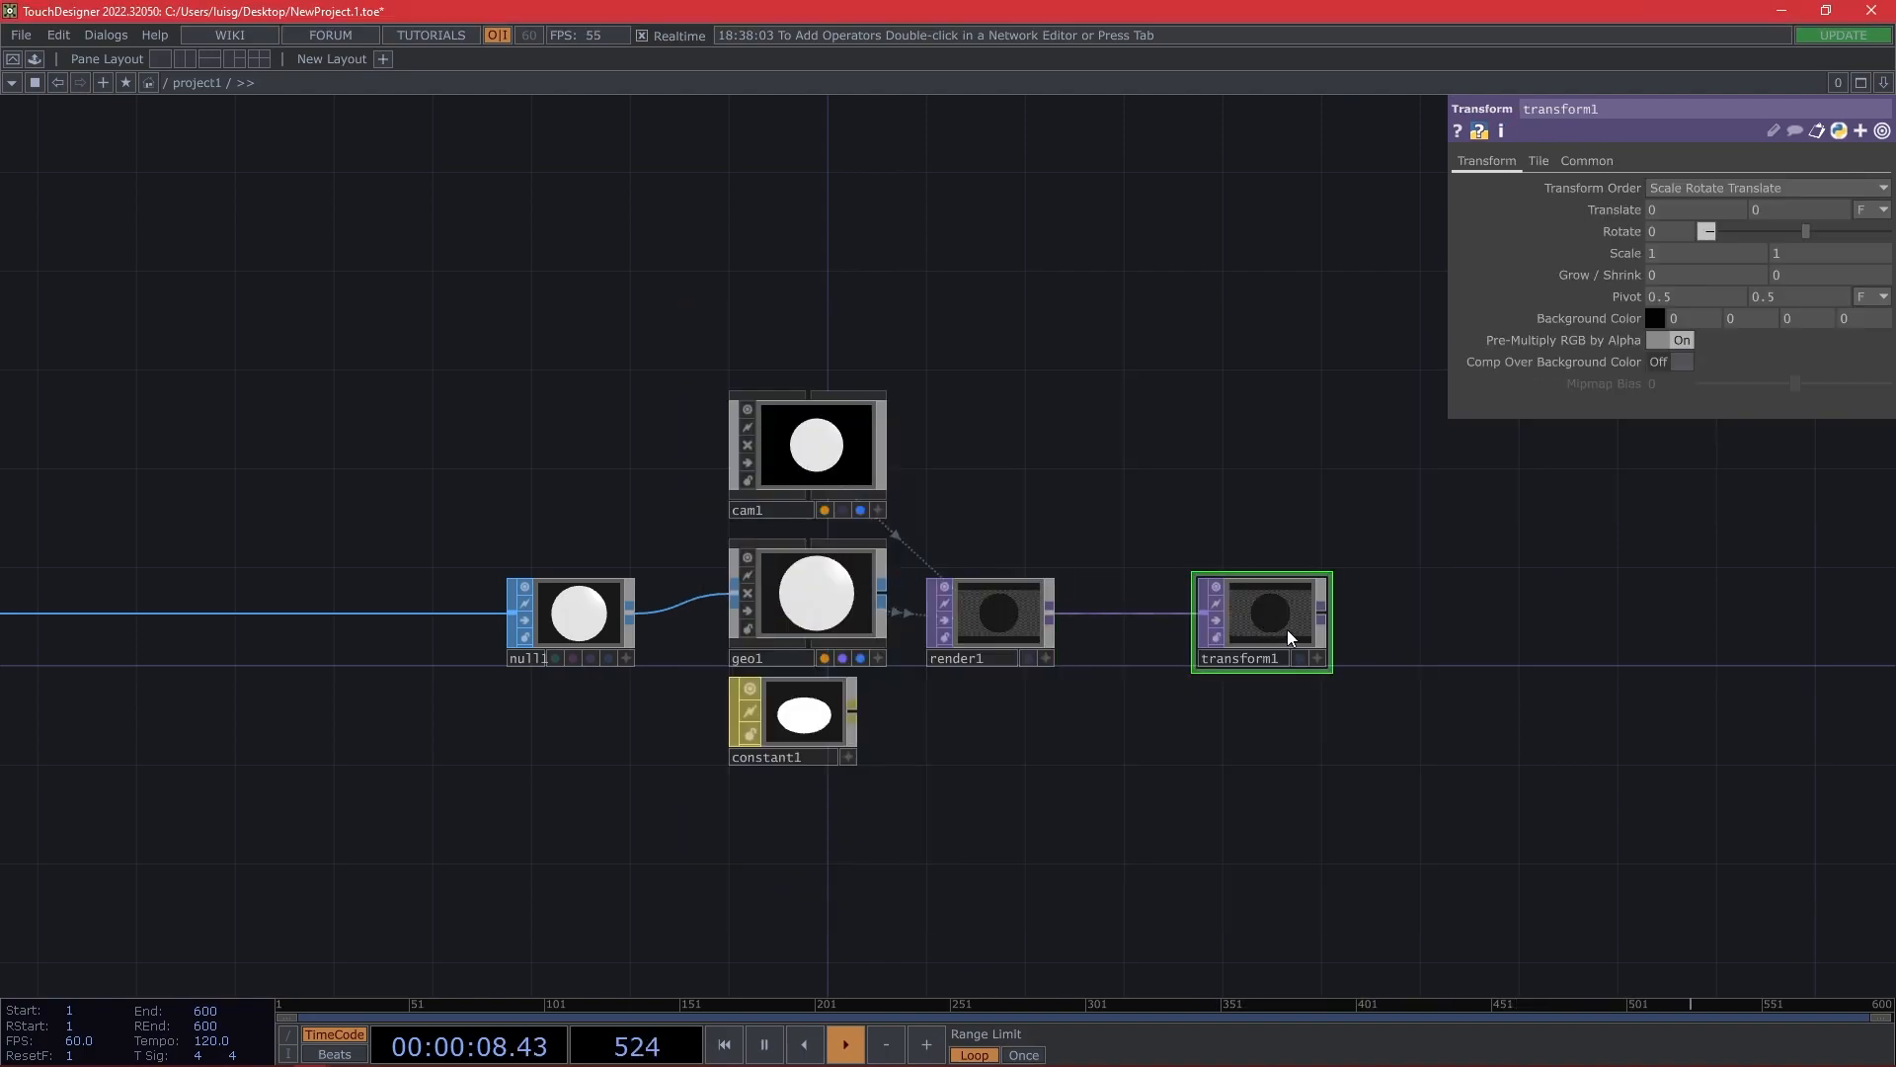
left_click_drag(1701, 324, 1746, 326)
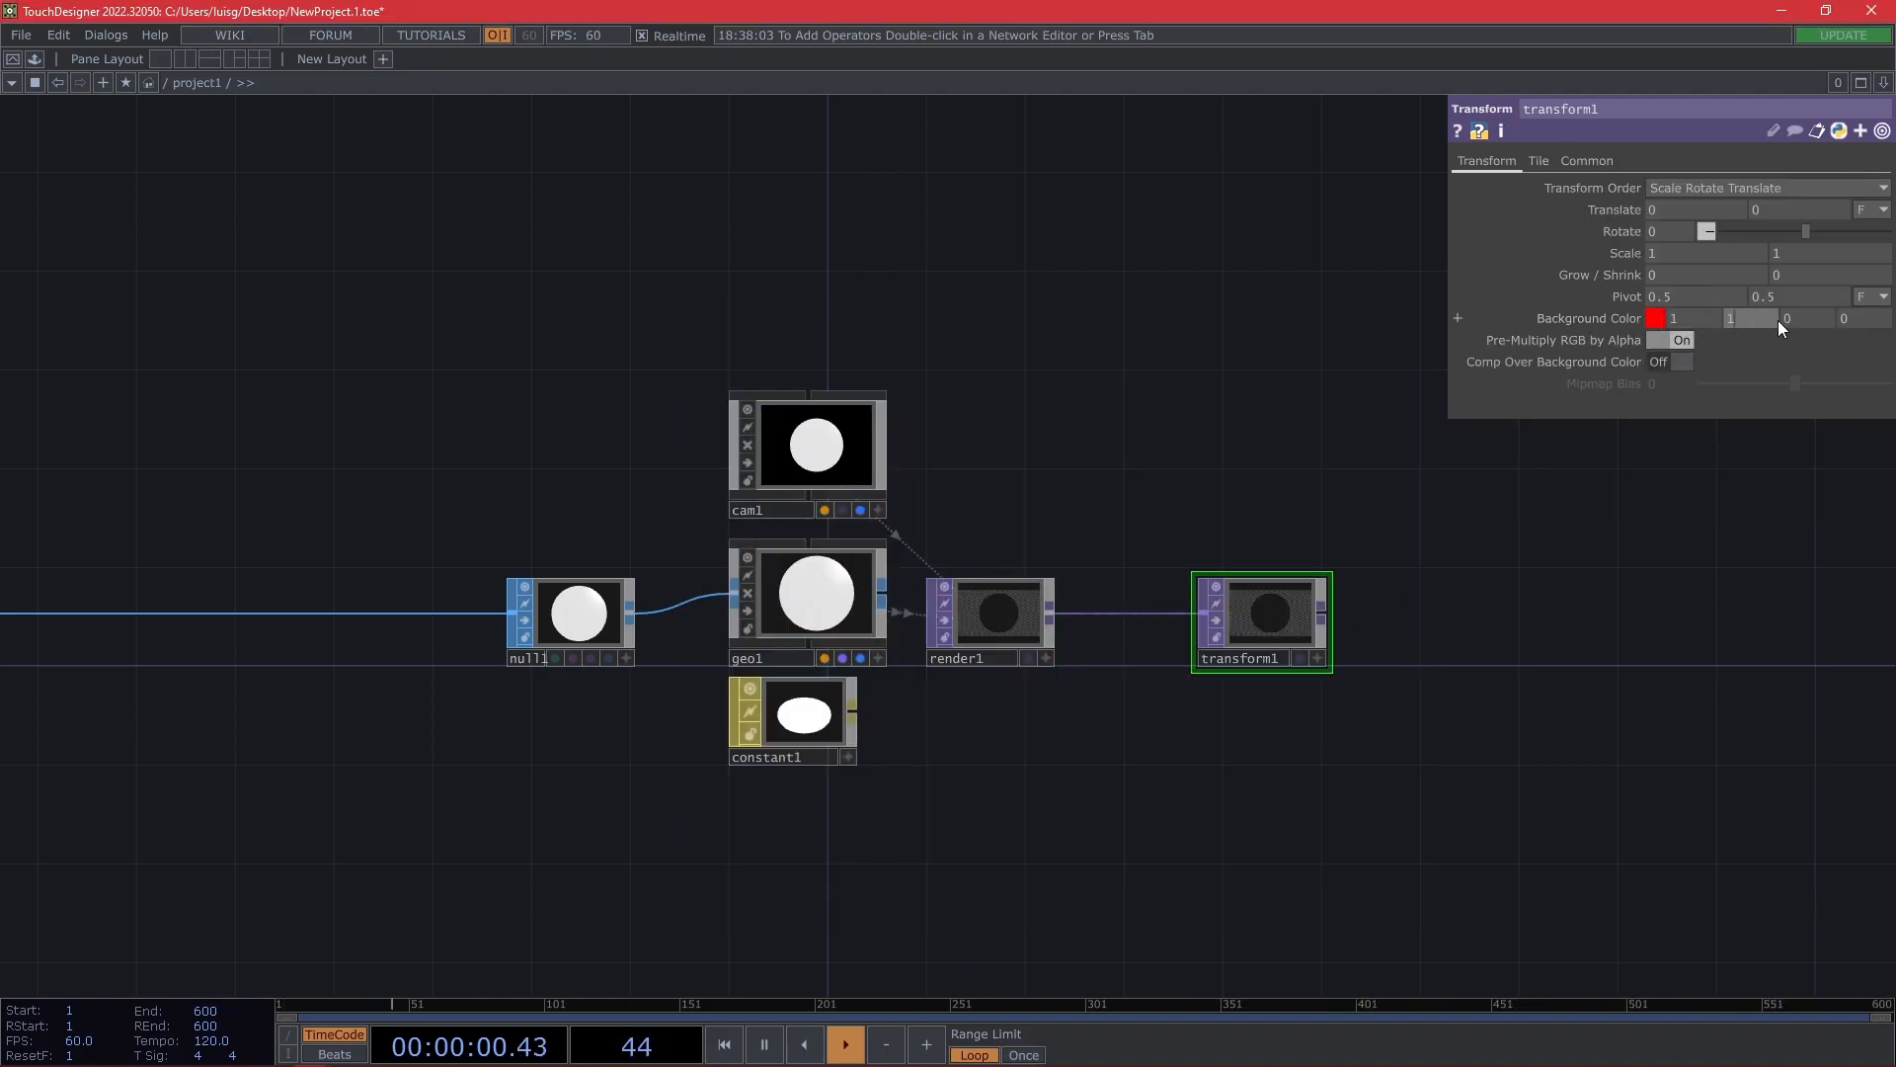
left_click(1679, 361)
Append a Null TOP to the Transform TOP and rename it bg.
left_click_drag(1670, 670, 1343, 634)
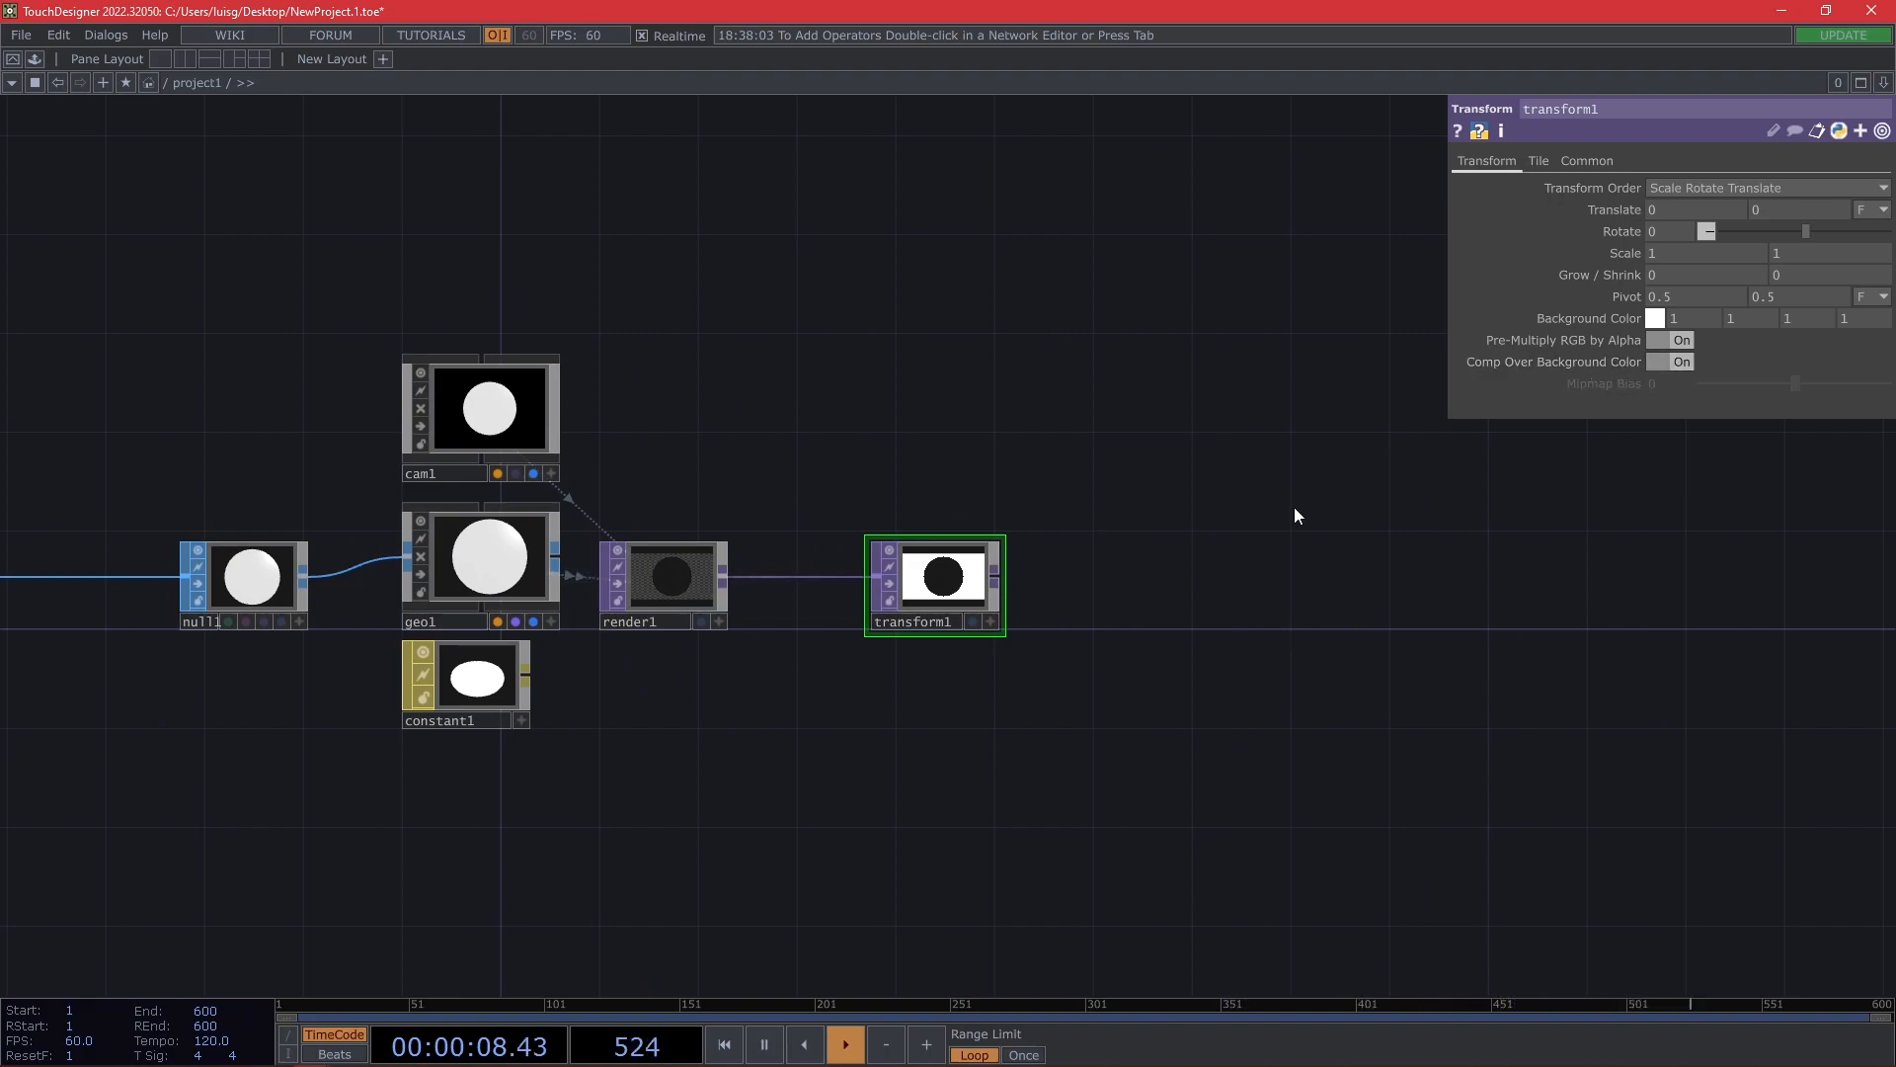
right_click(994, 577)
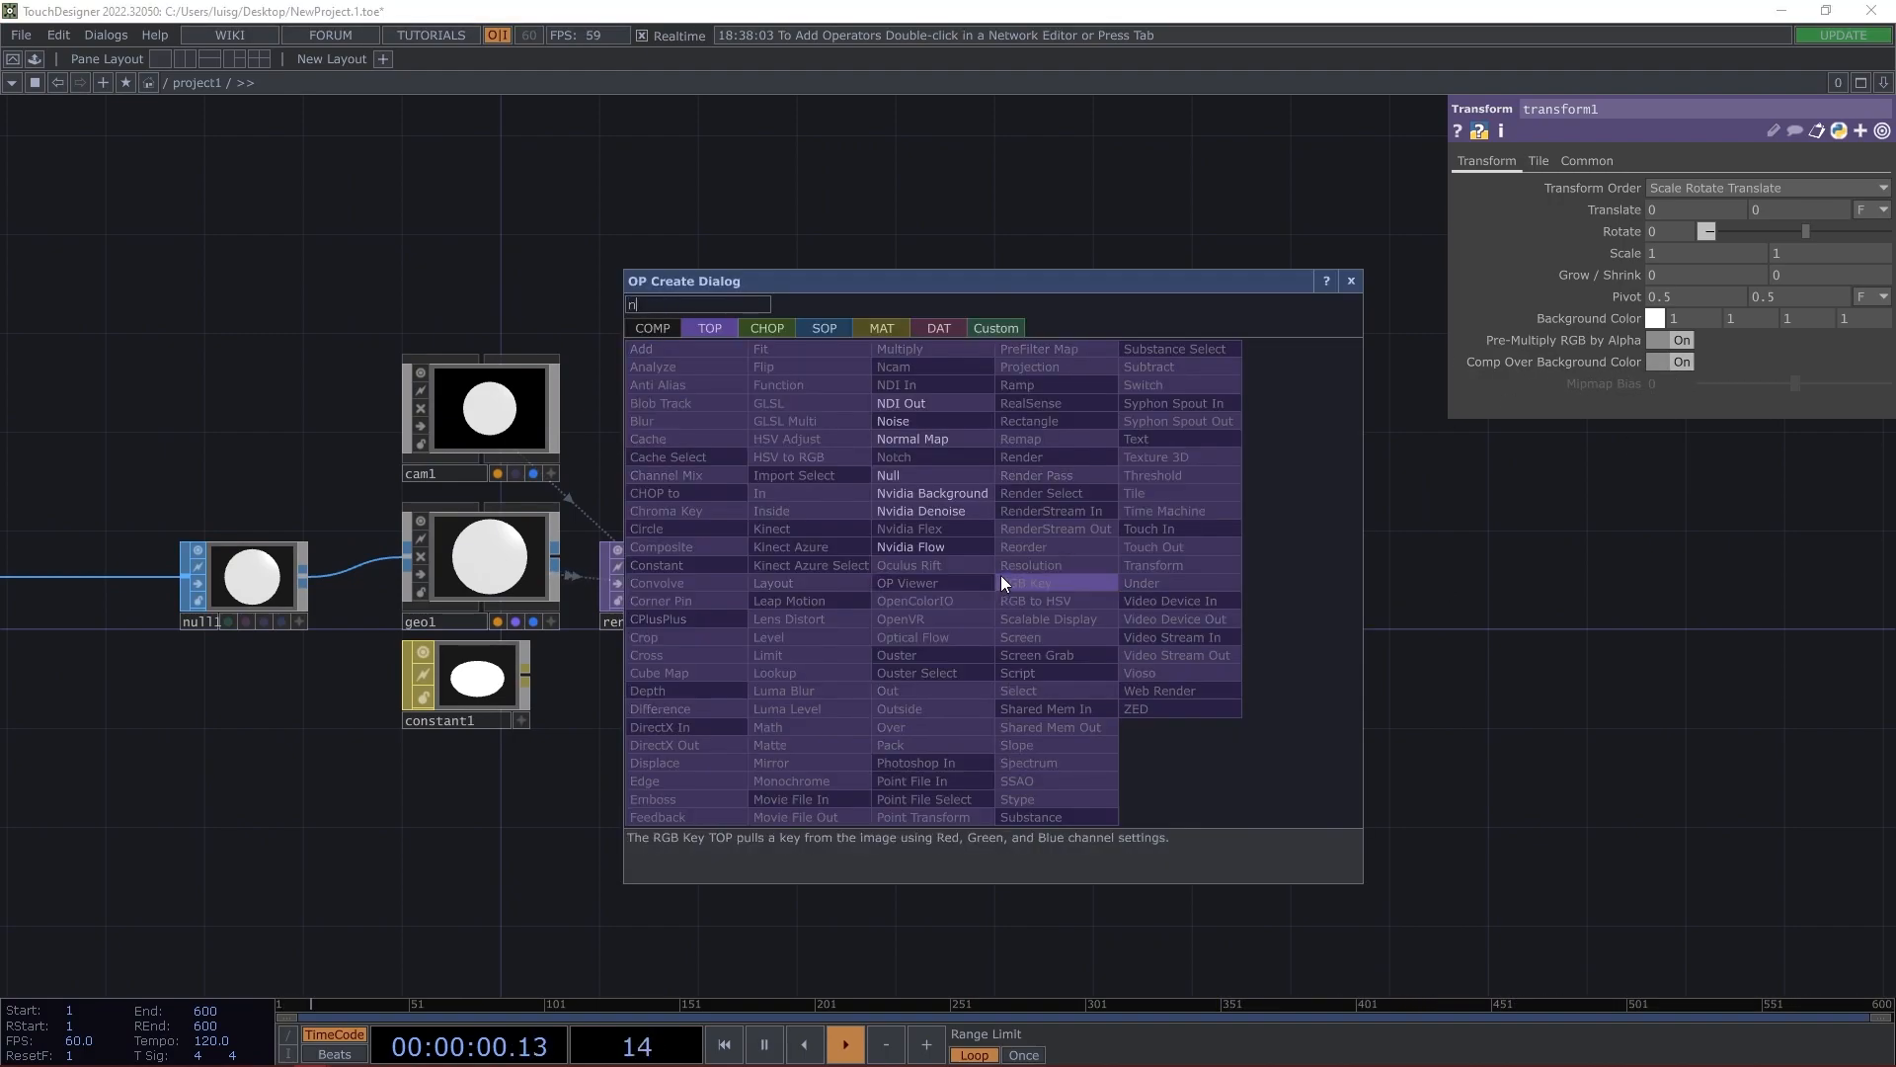
left_click(946, 488)
left_click(1154, 587)
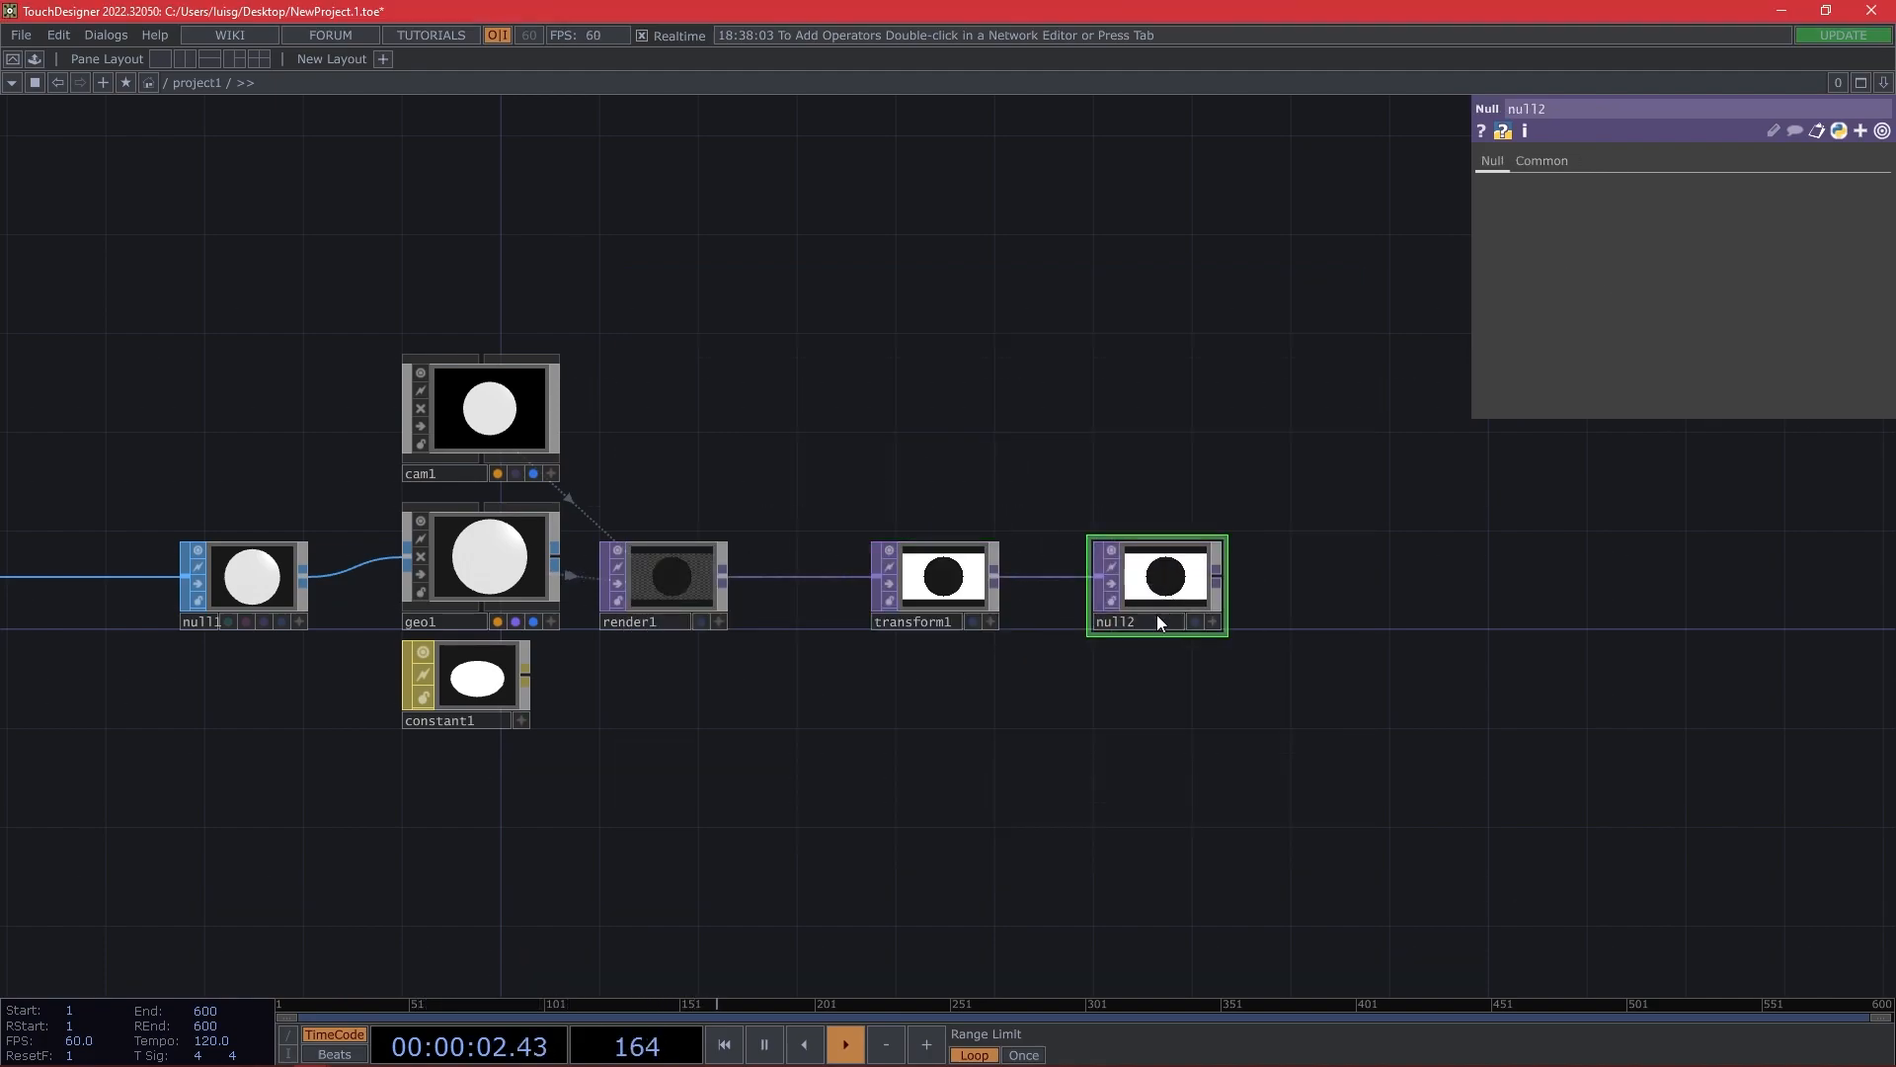
double_click(1158, 621)
type("bg")
key("Return")
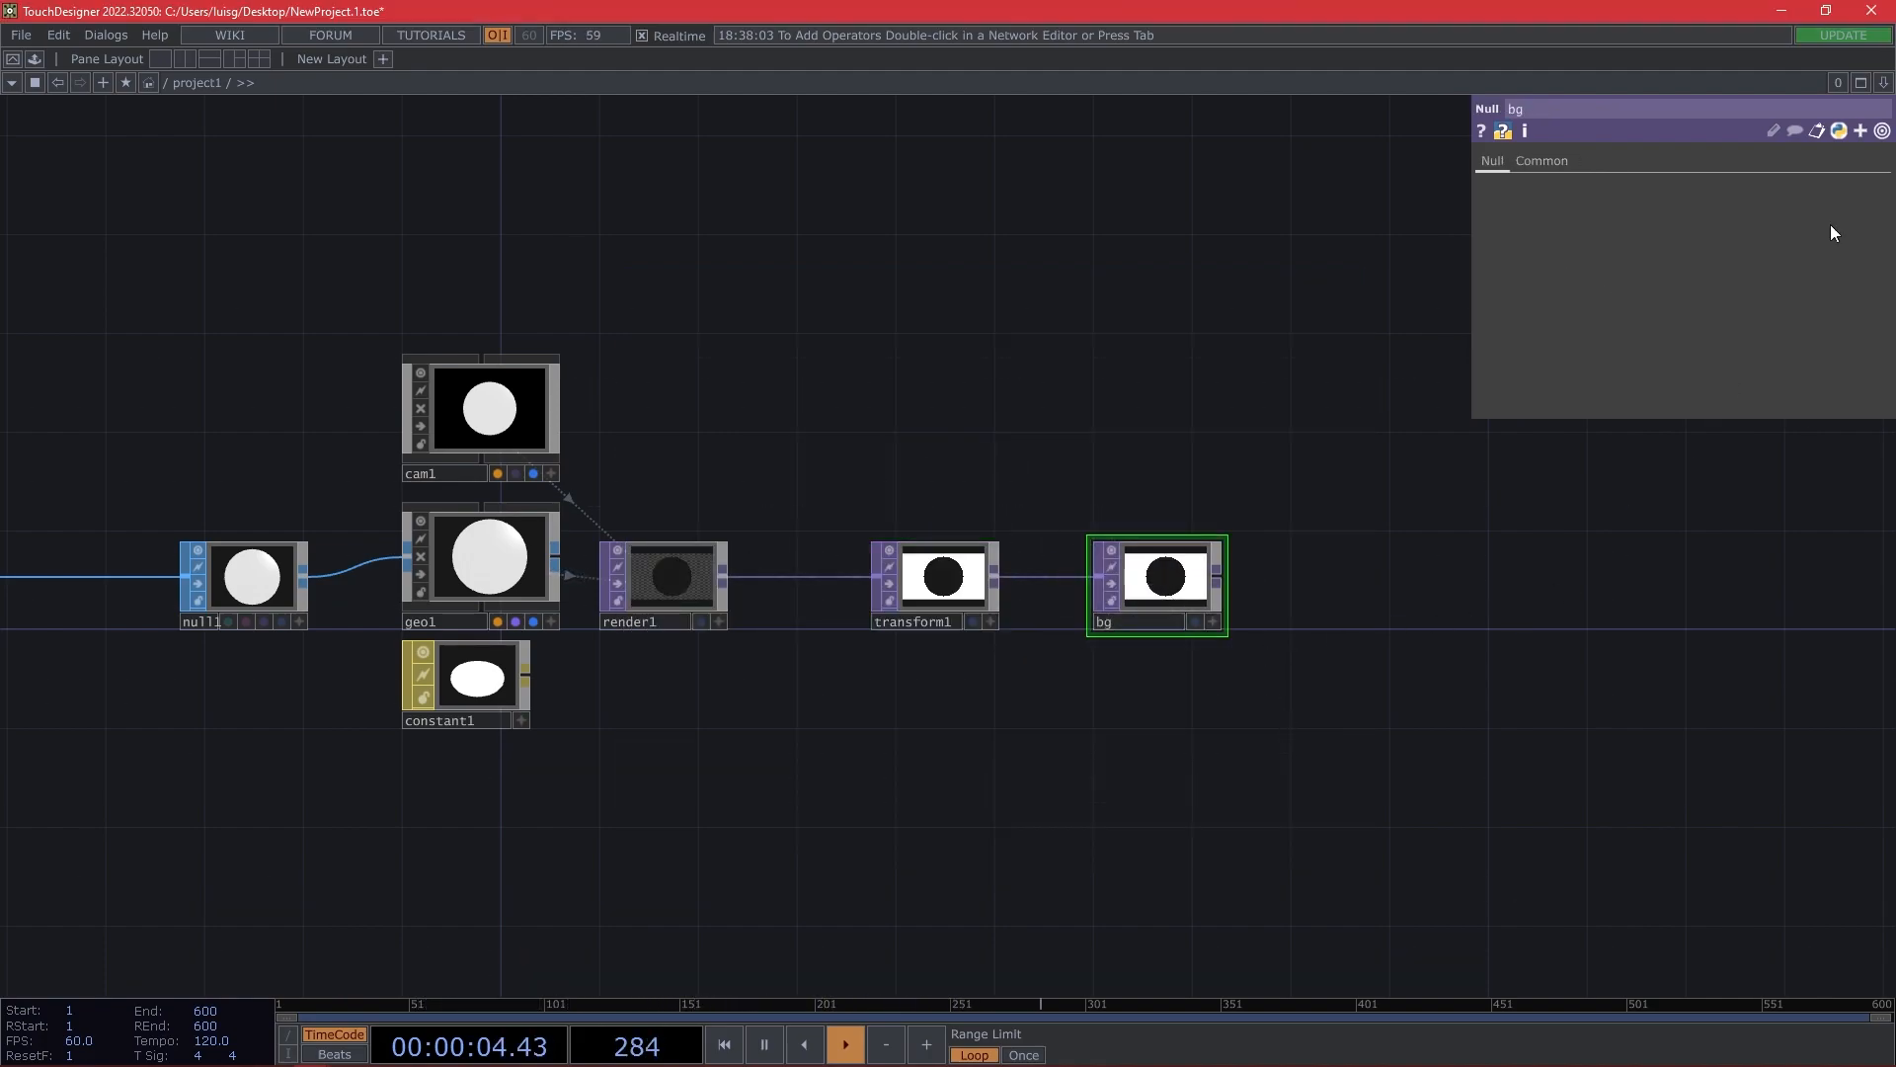
Split the workspace into two side-by-side panes, widen the network pane and make the narrower one a Panel view.
left_click(187, 61)
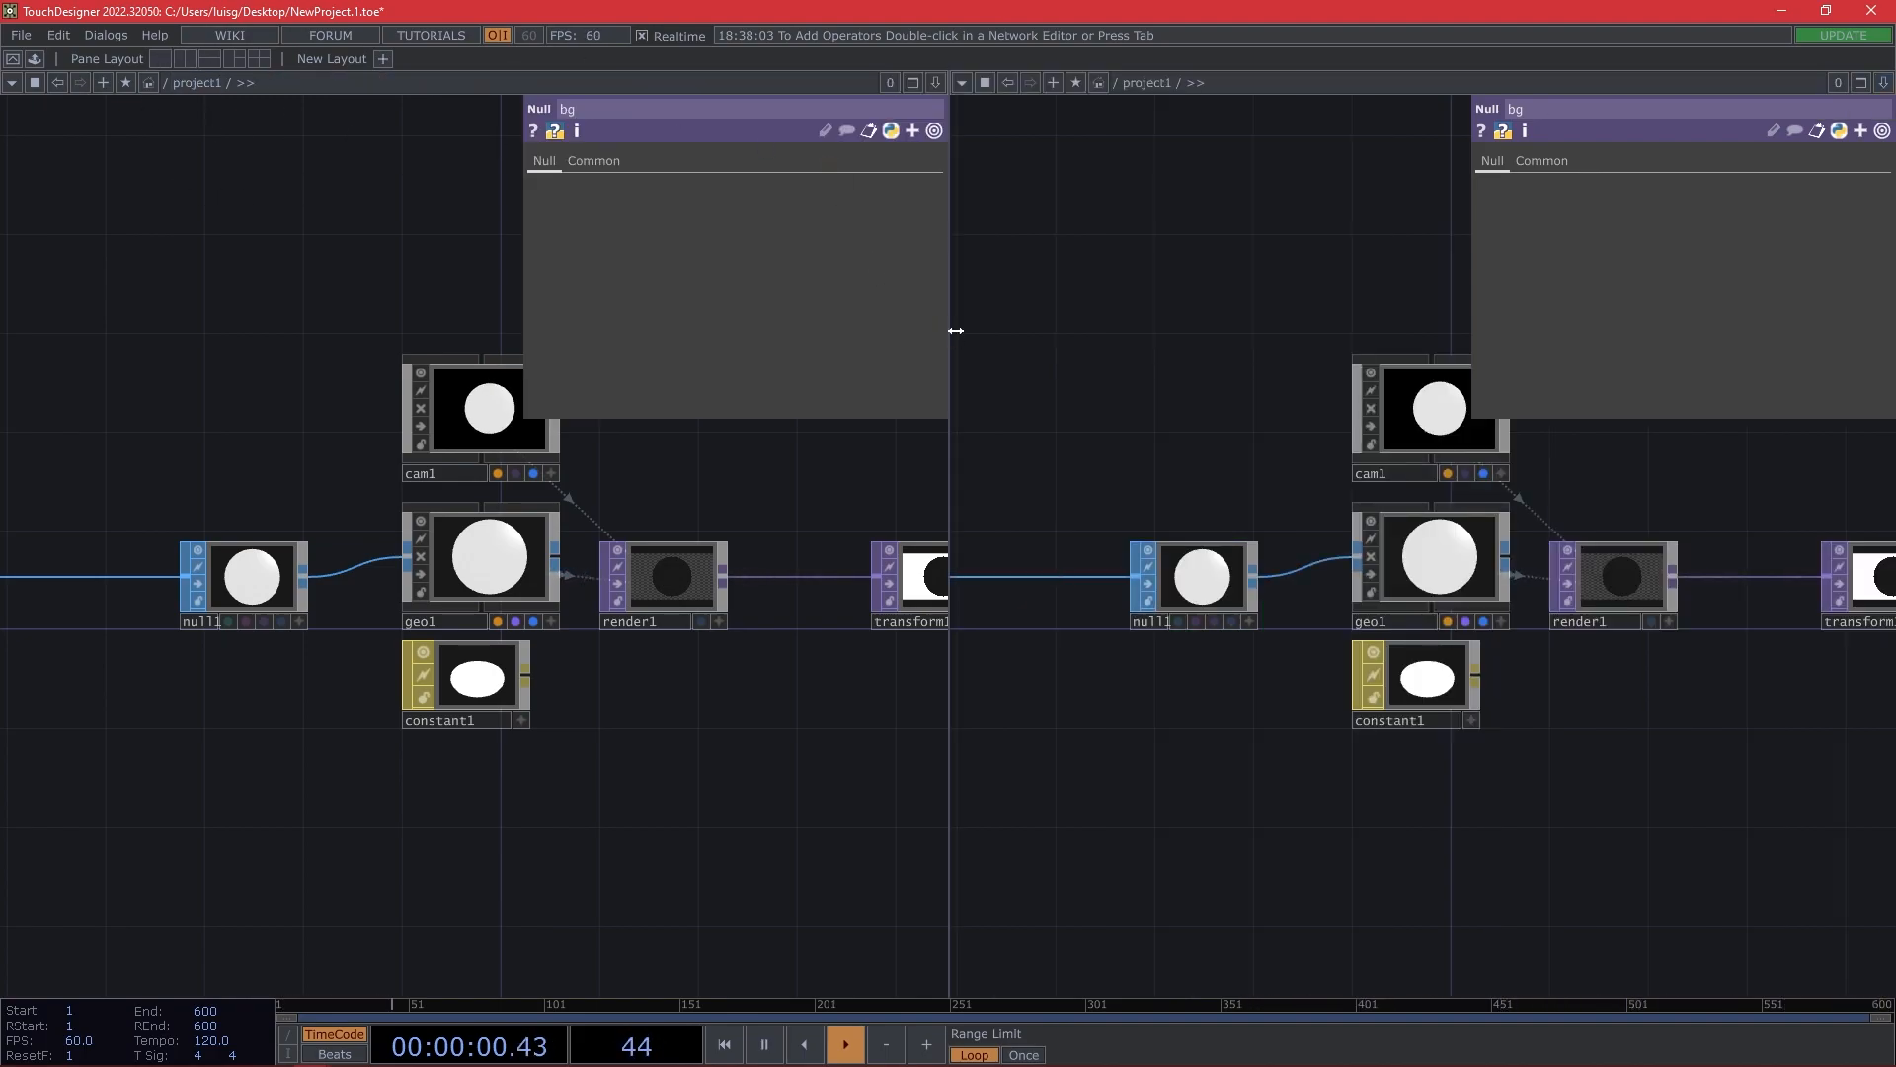
left_click_drag(986, 330, 1213, 353)
left_click(1226, 84)
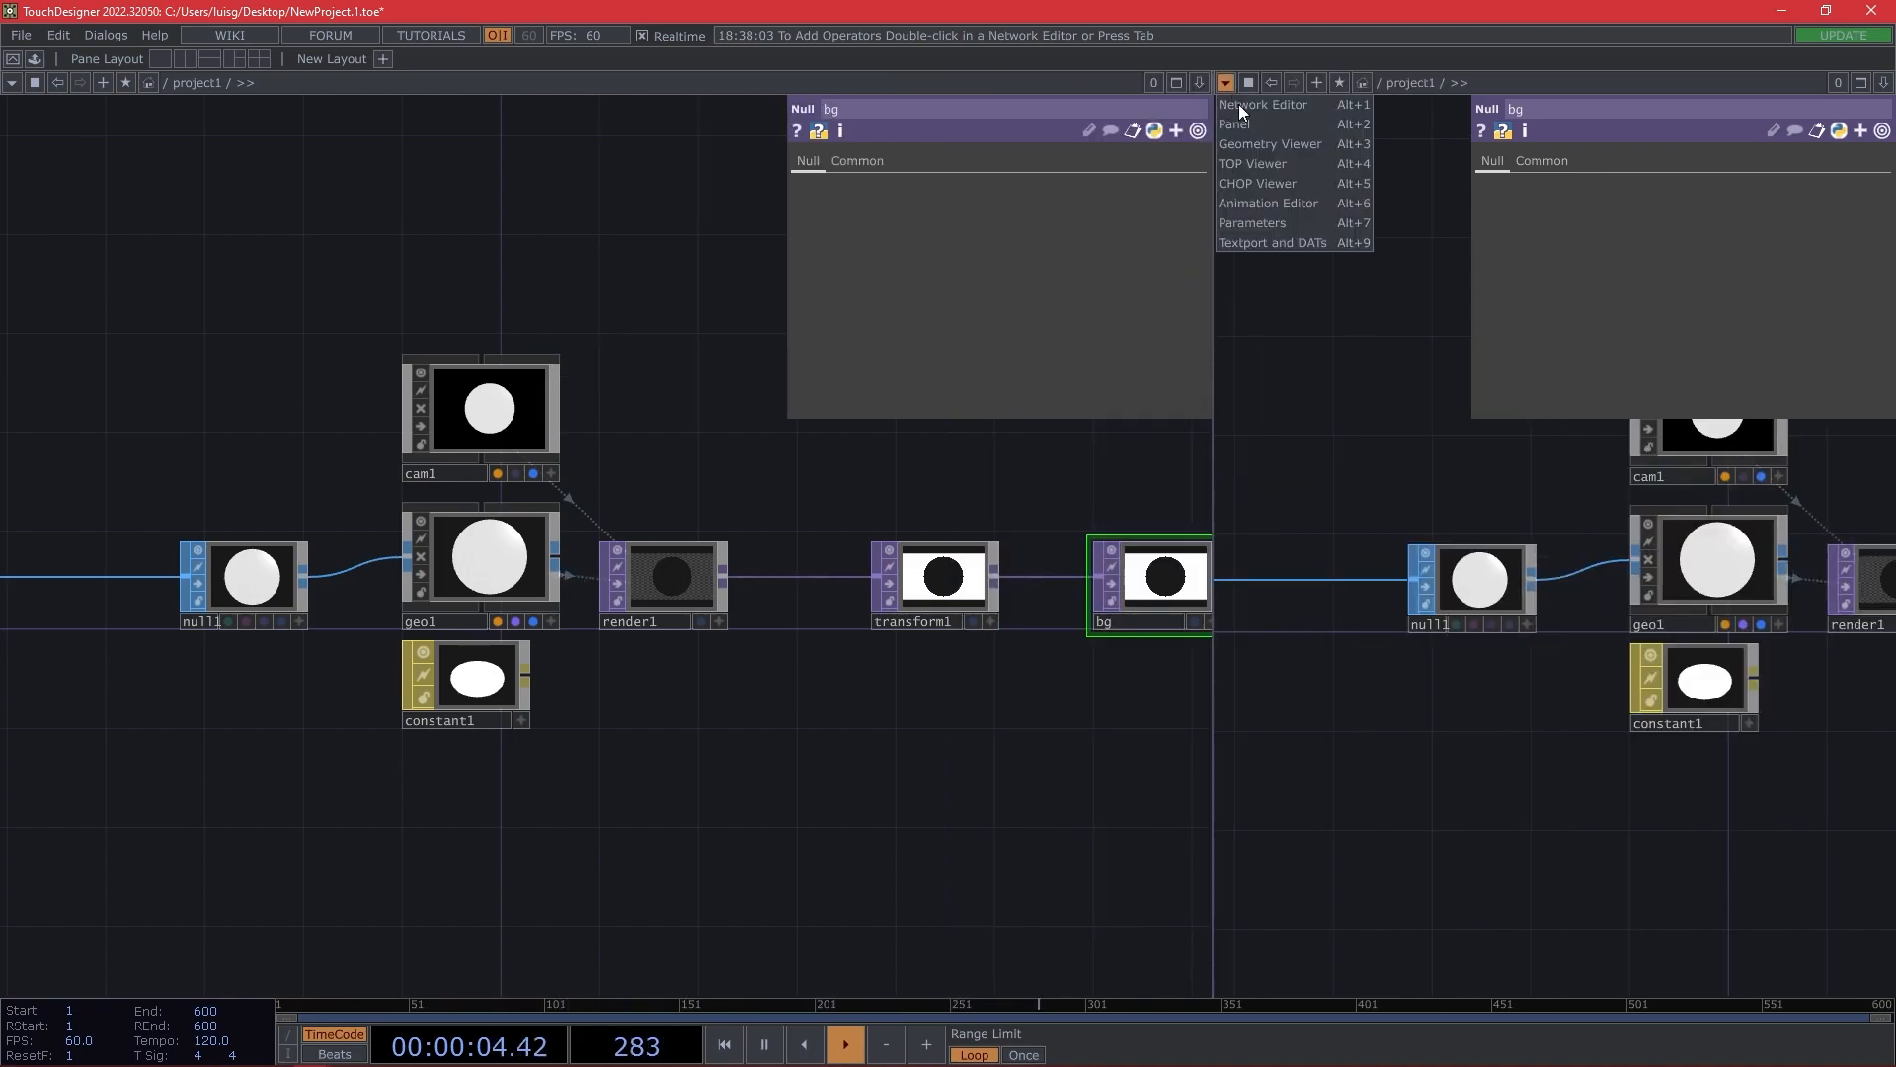
left_click(1270, 126)
Go up to the root network and set the project1 container's Background TOP to ./bg.
key("u")
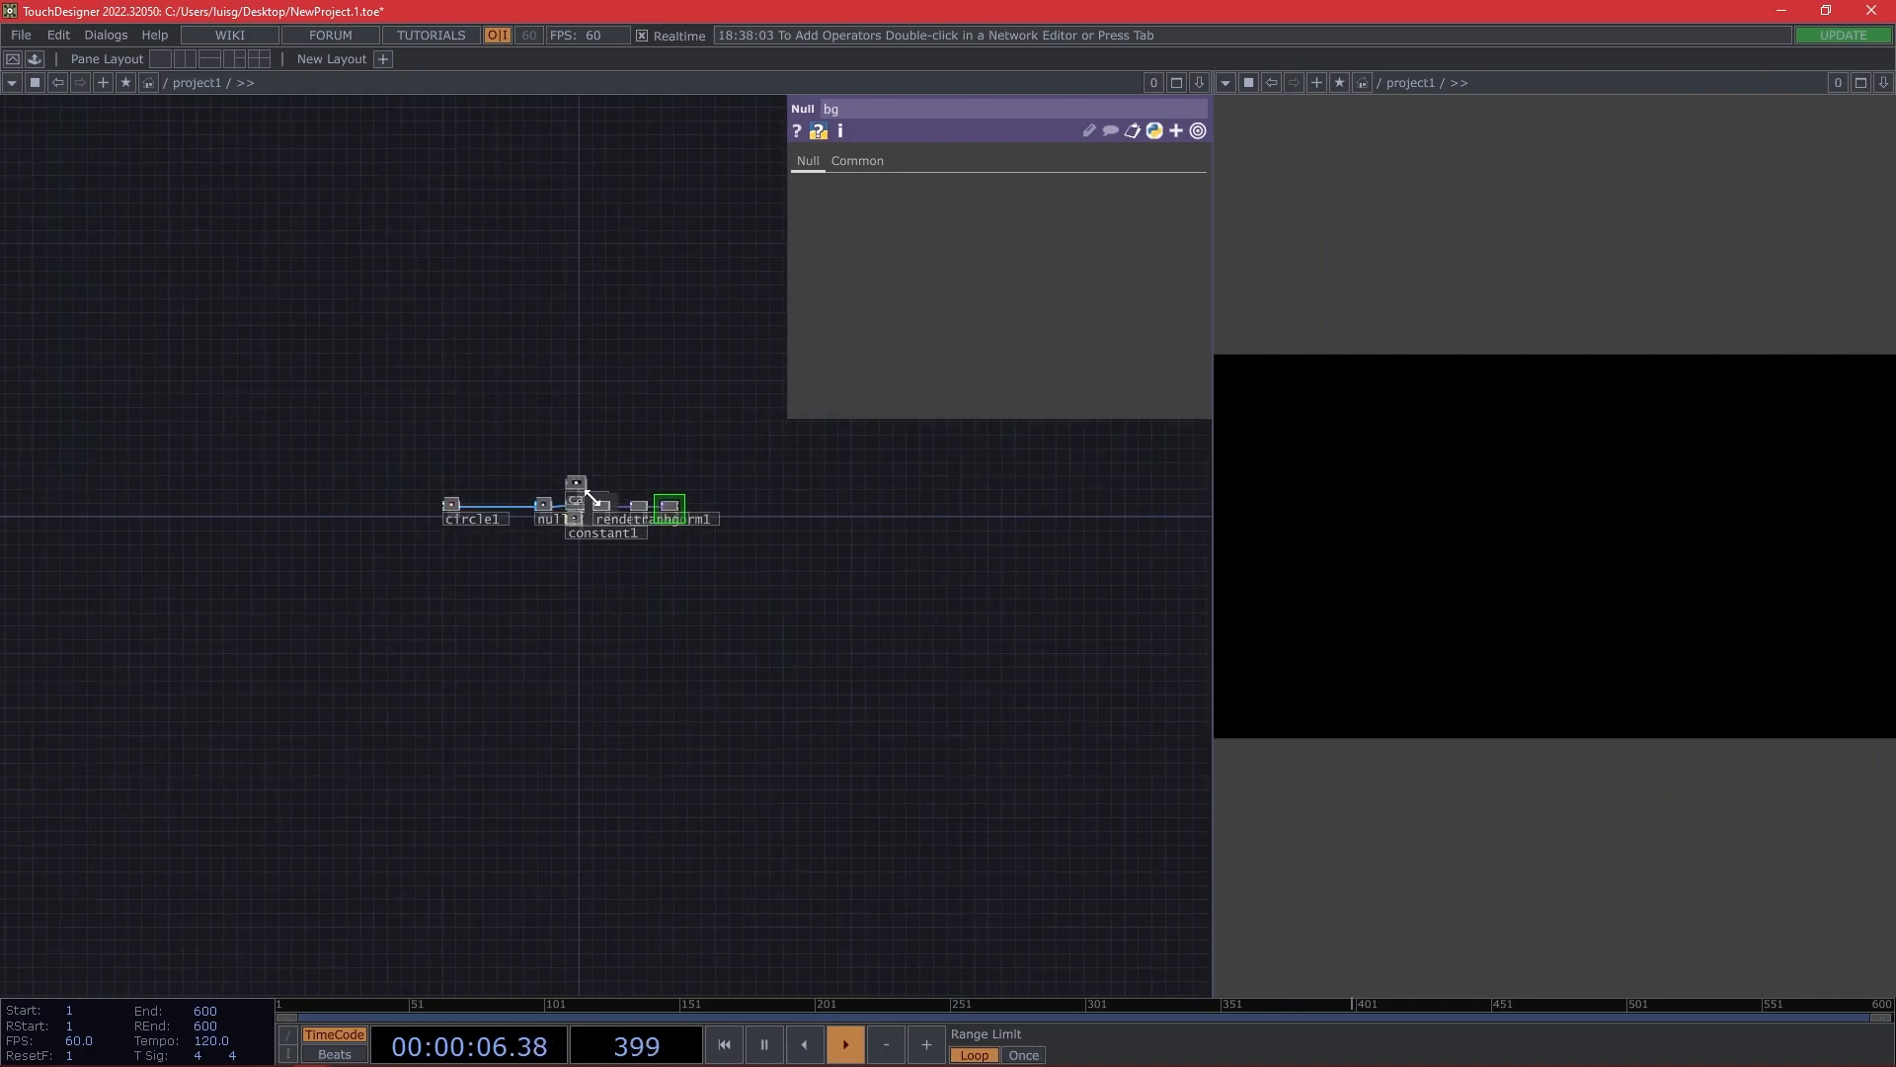
left_click_drag(591, 533, 392, 628)
left_click(849, 162)
left_click(963, 233)
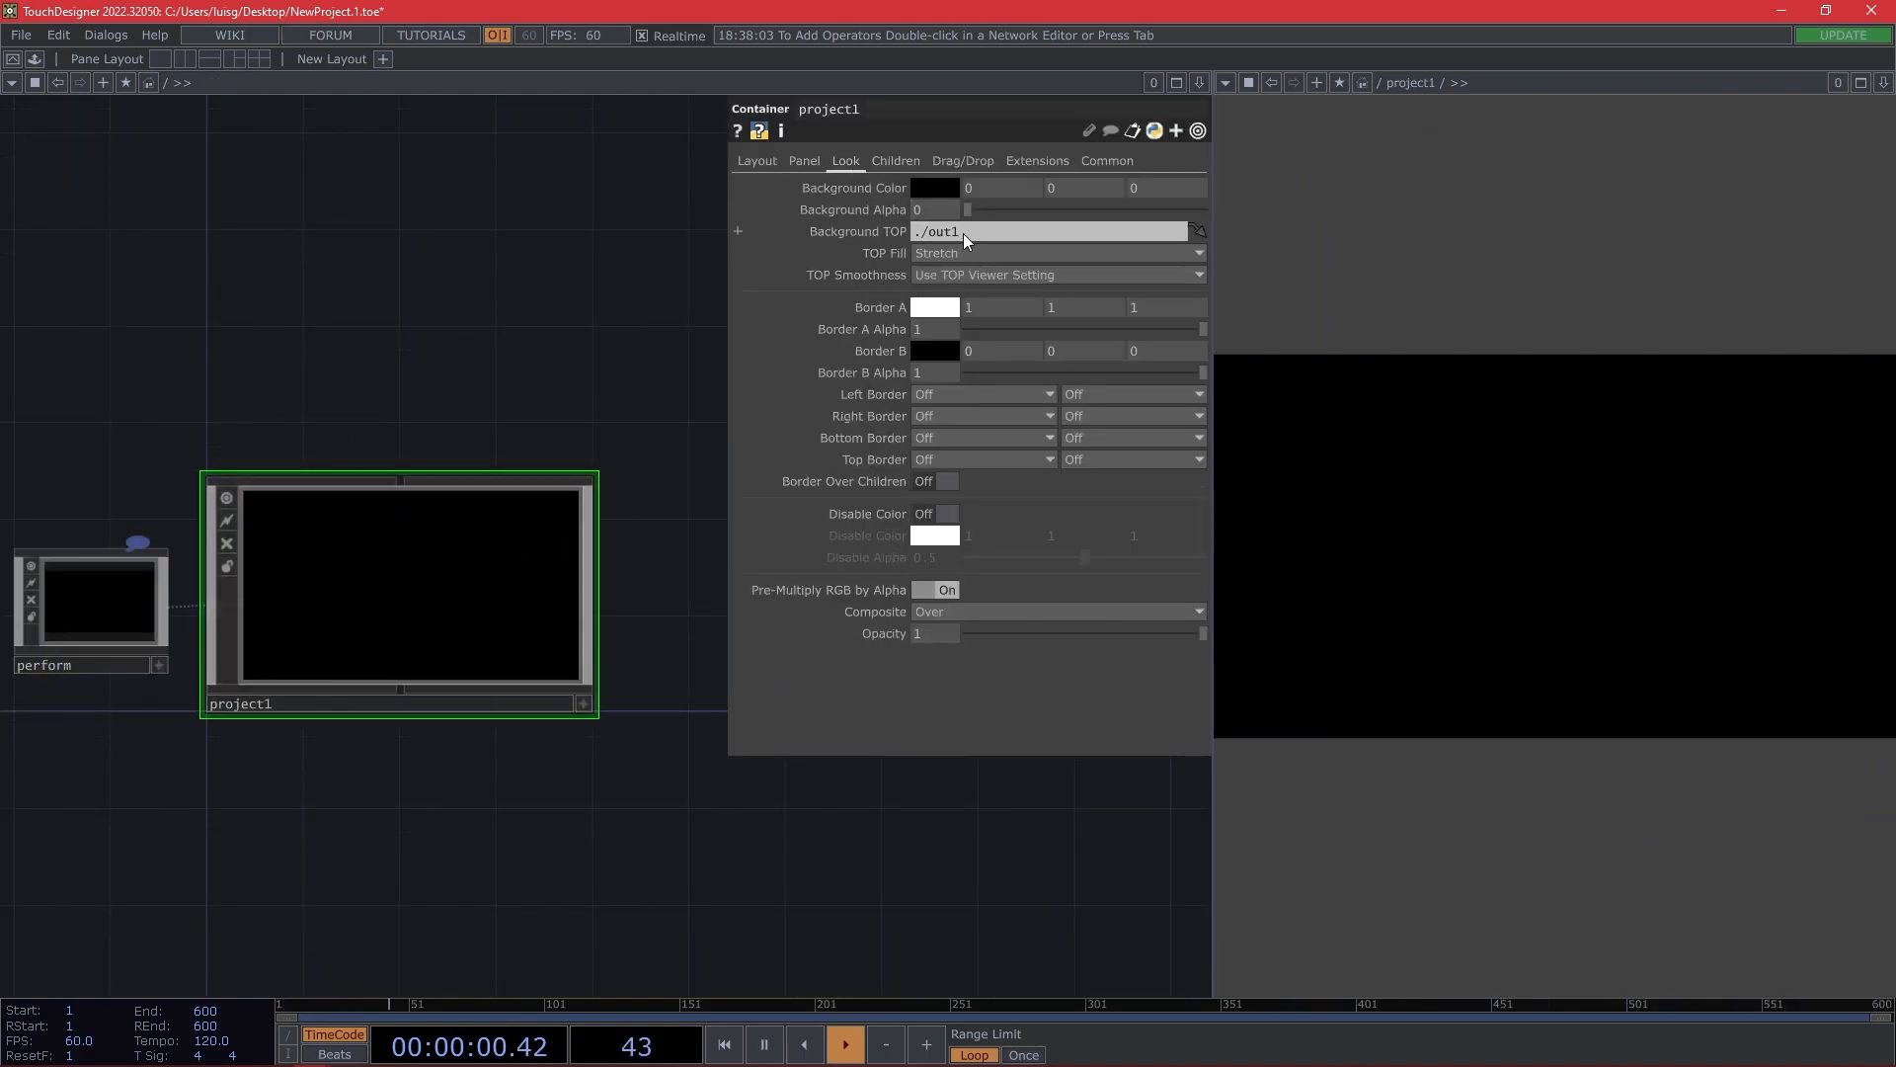
type("./bg")
key("Return")
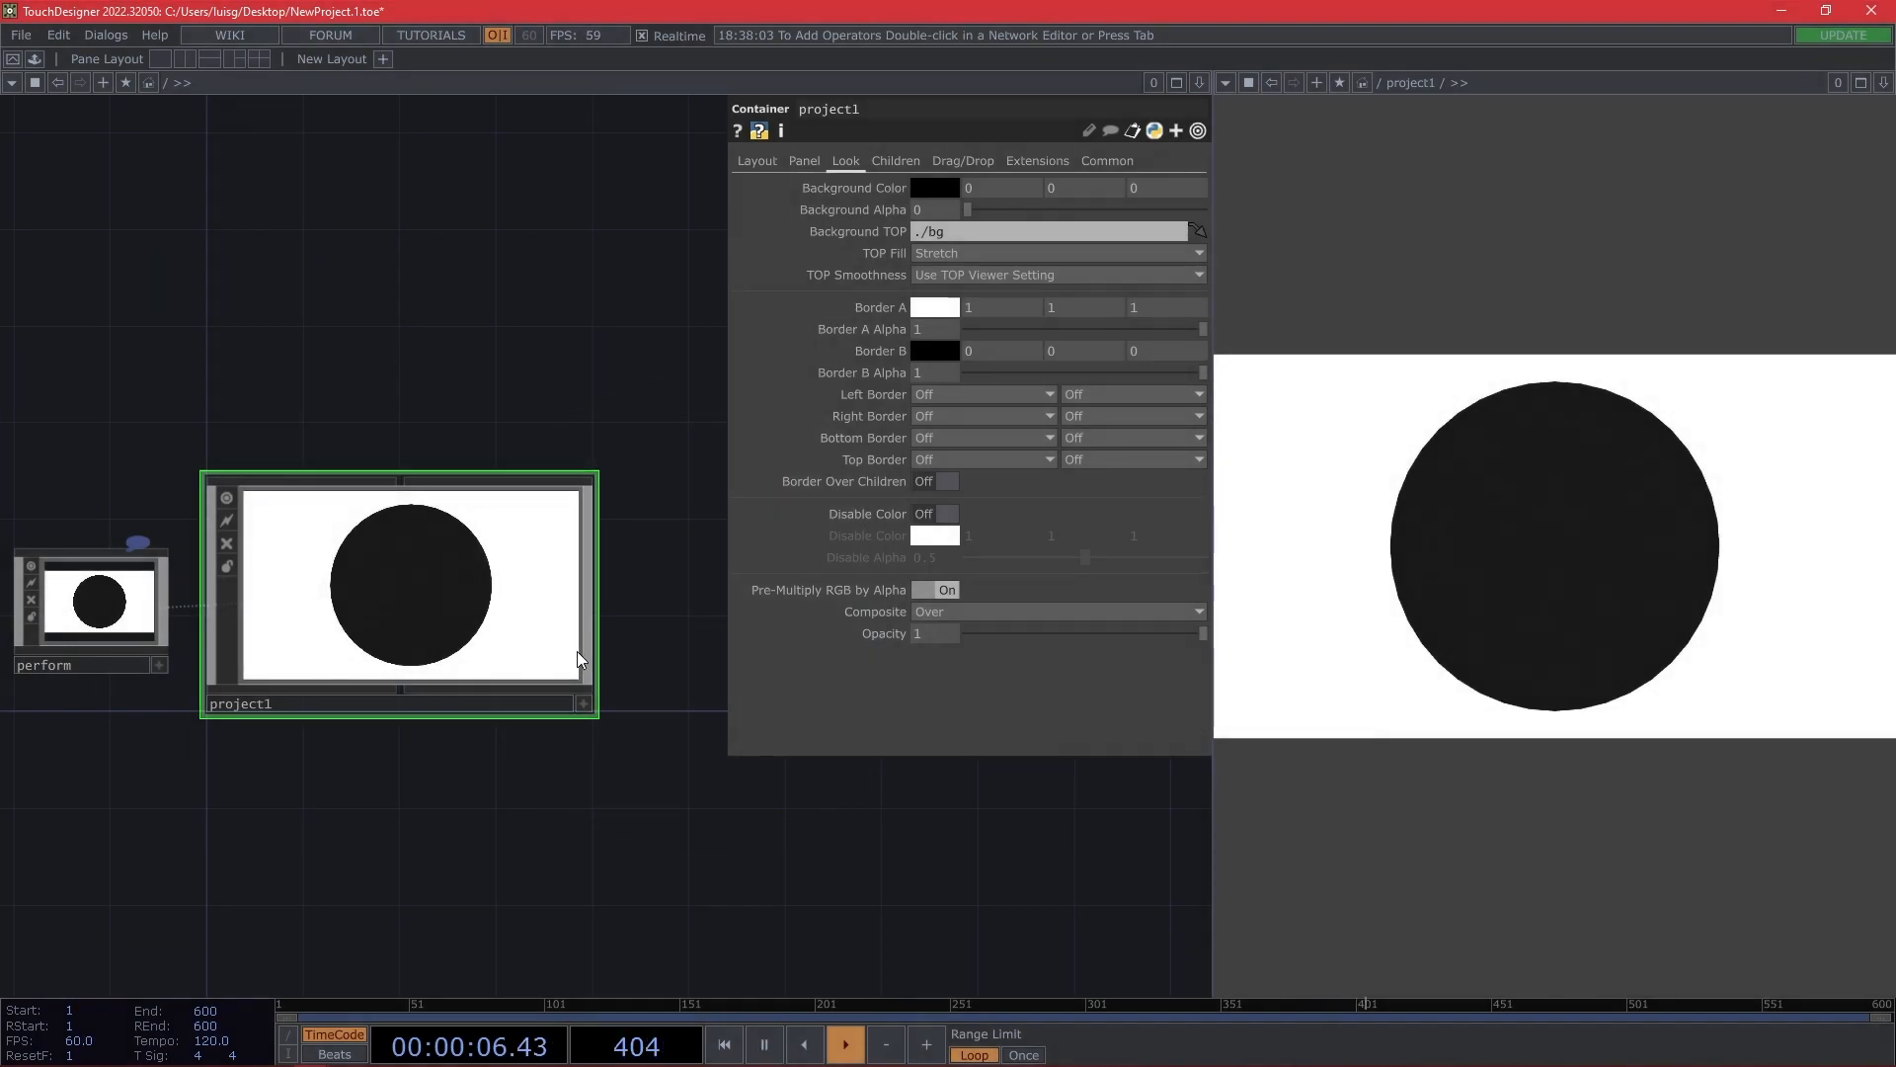
Switch to the Processing editor and review the sketch's header comments, variable declarations and window size in setup().
key("alt+Tab")
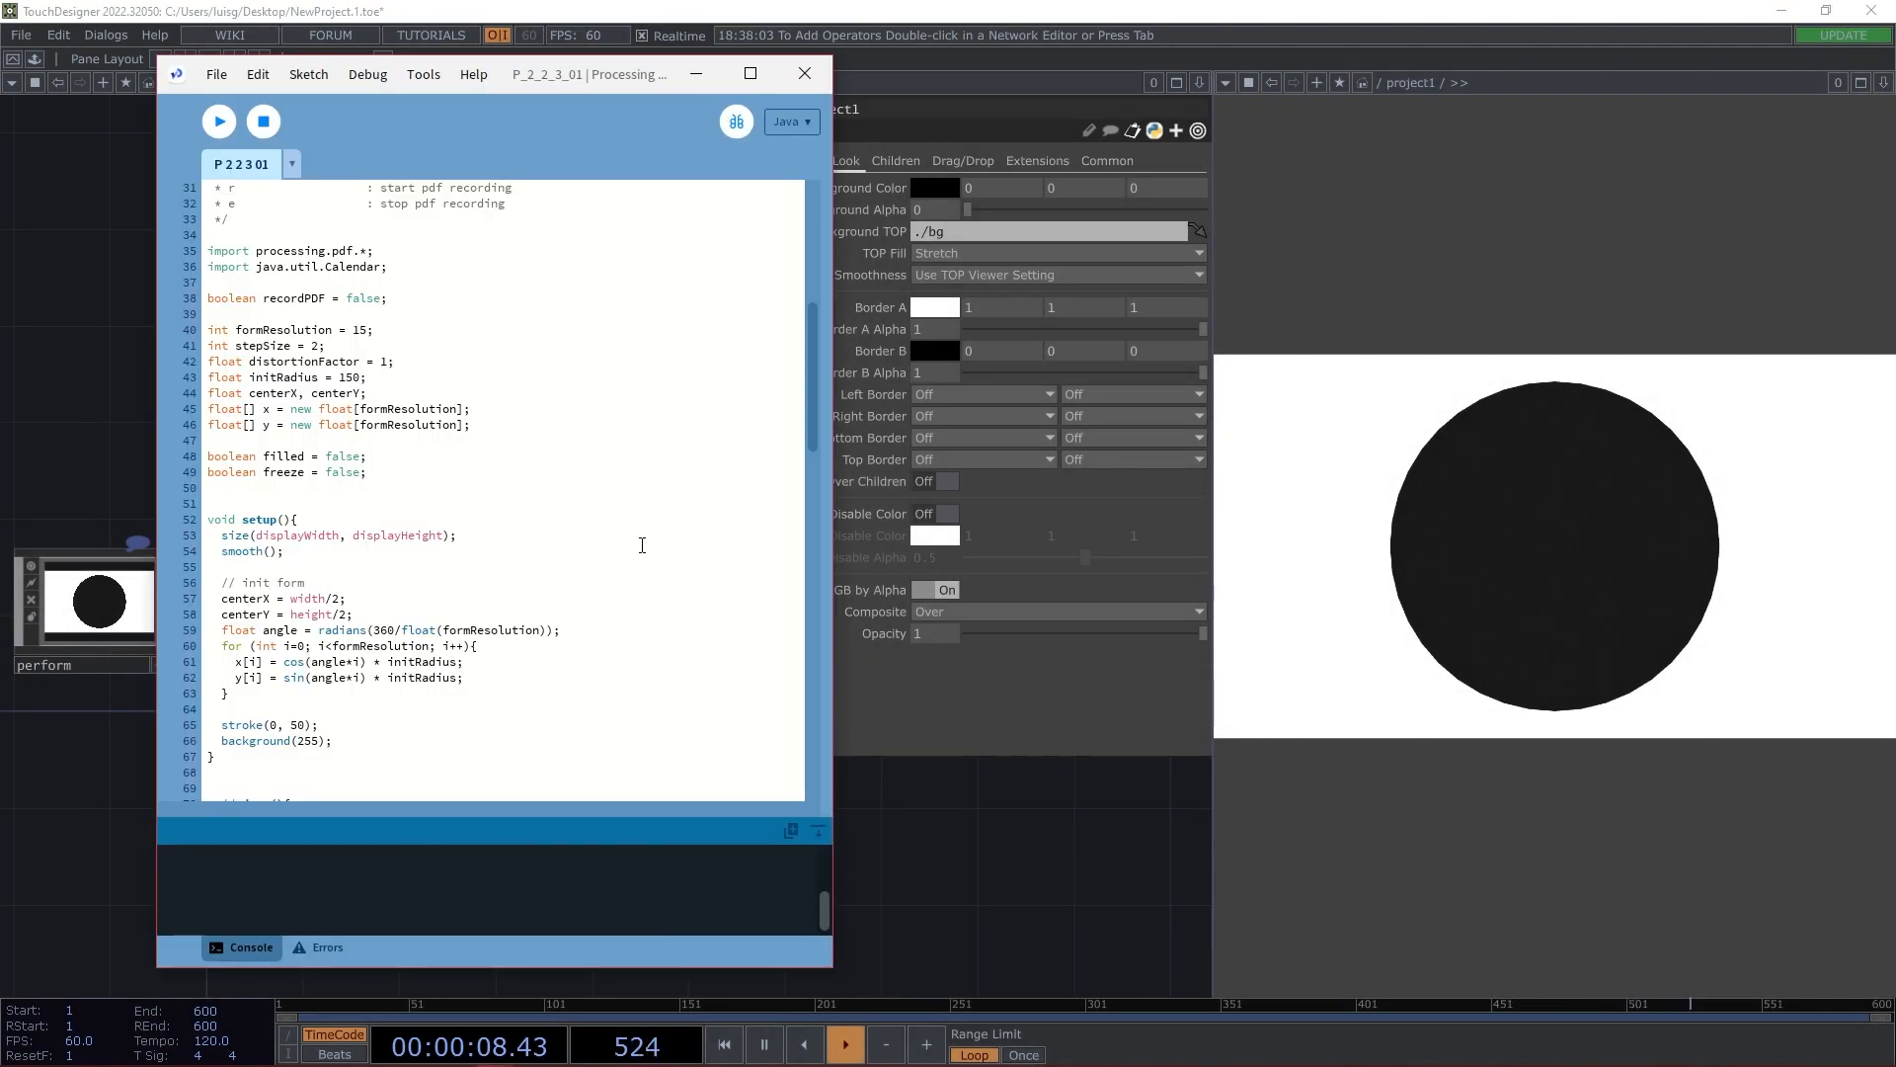
scroll(646, 543, "up", 4)
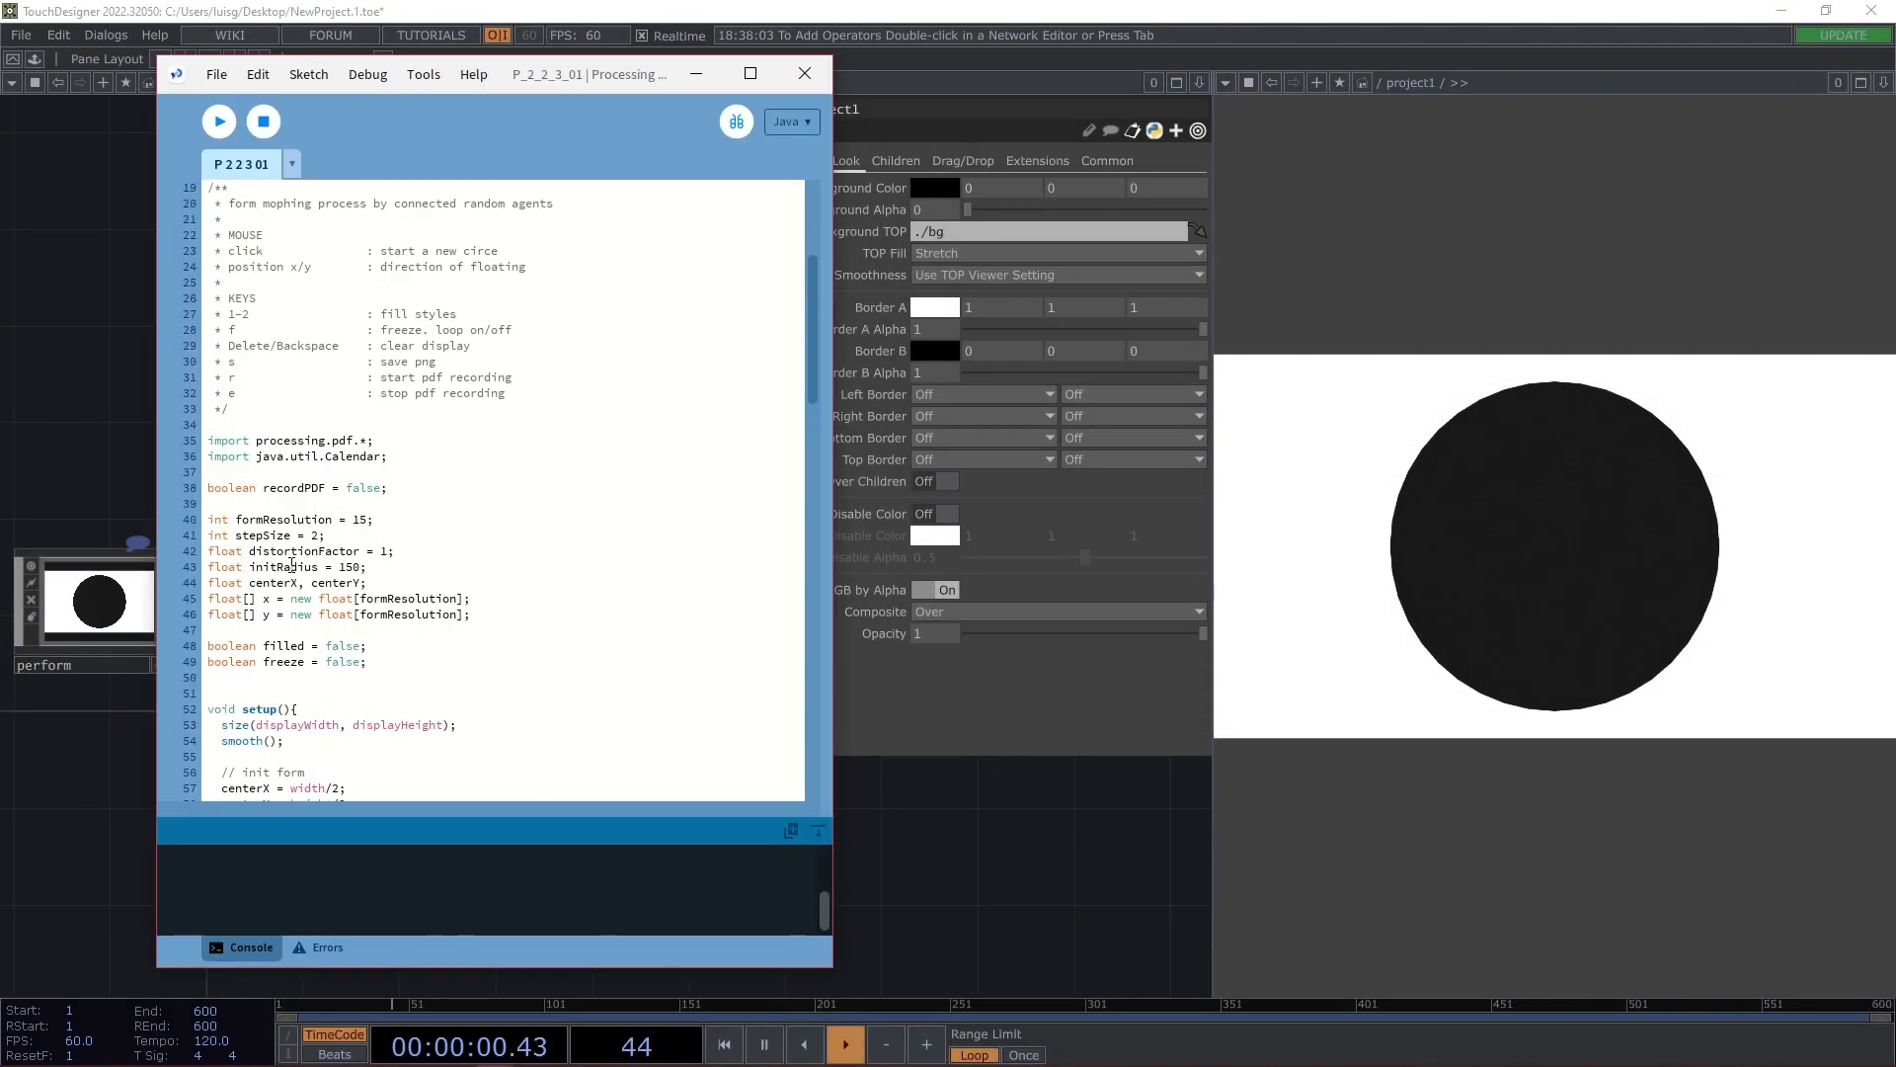
scroll(407, 546, "down", 3)
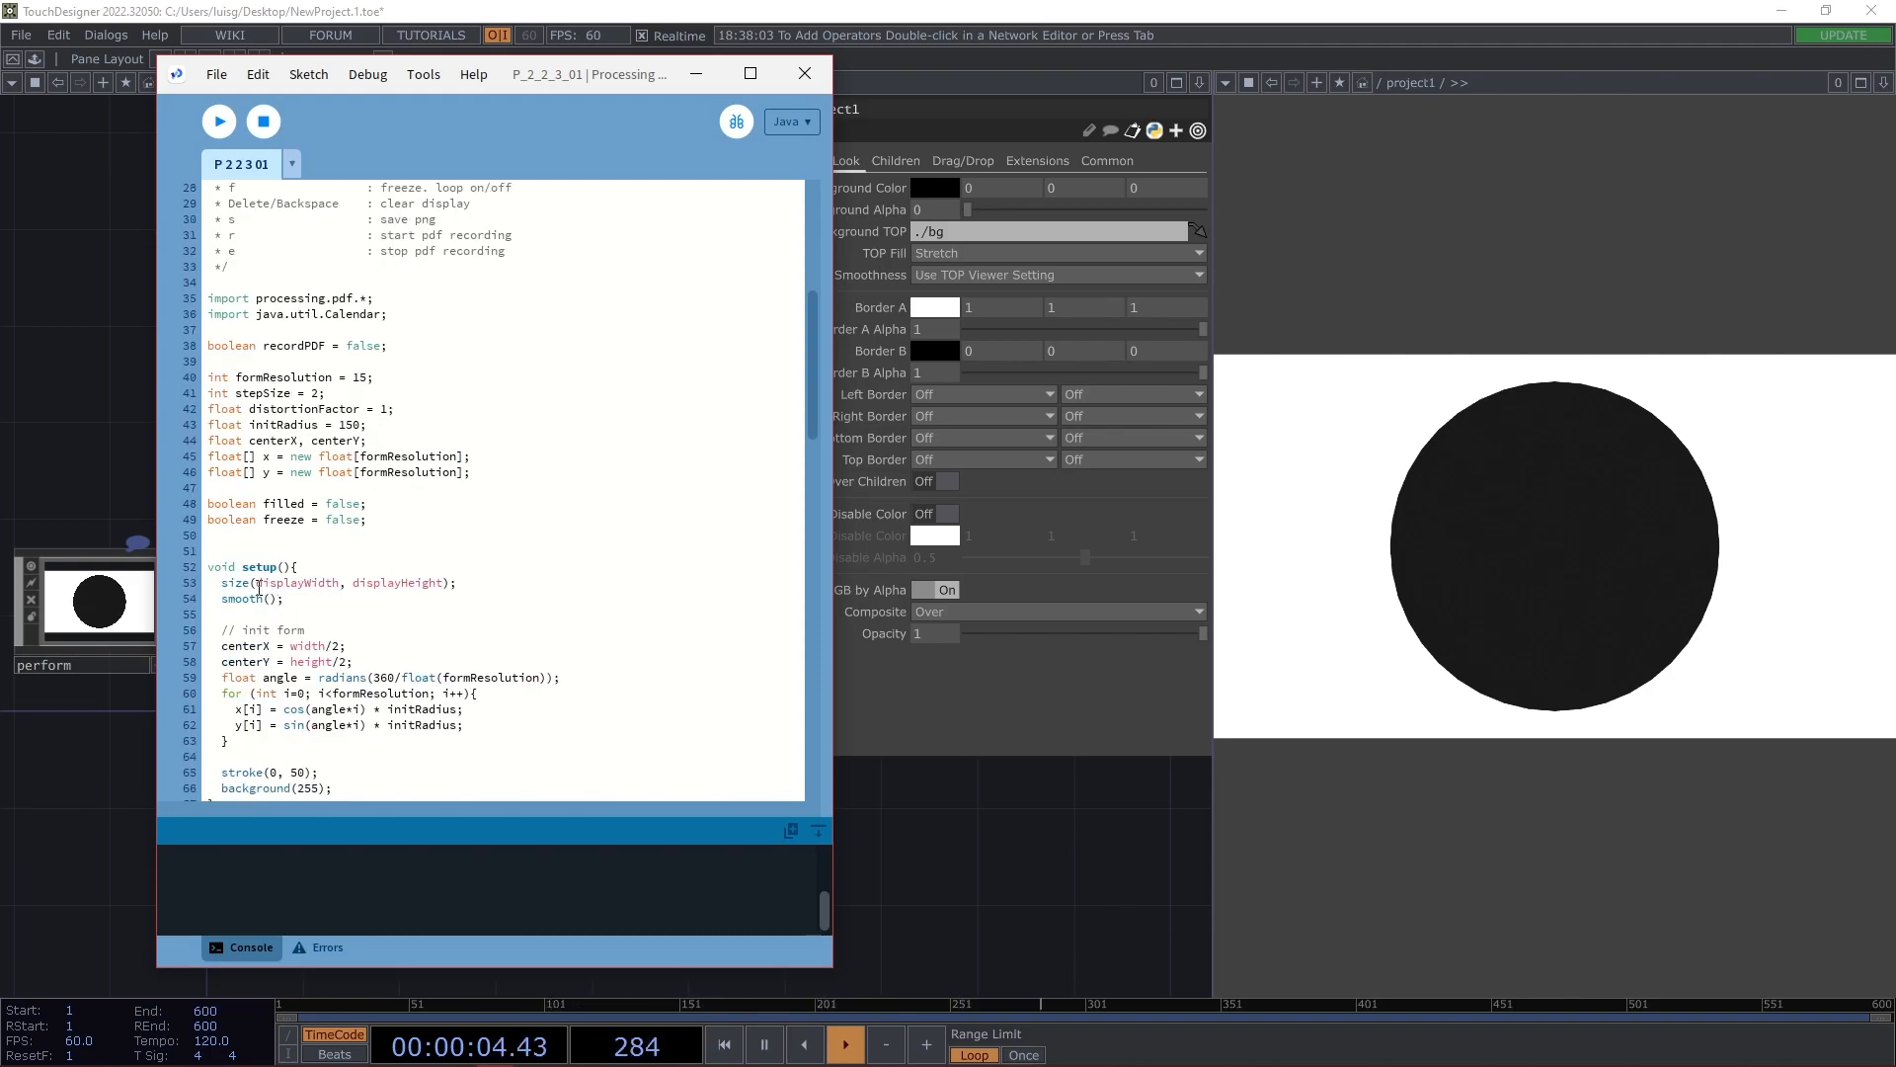
Return to TouchDesigner and set the project1 container's width to 1920 and height to 1080.
left_click(111, 475)
left_click(804, 161)
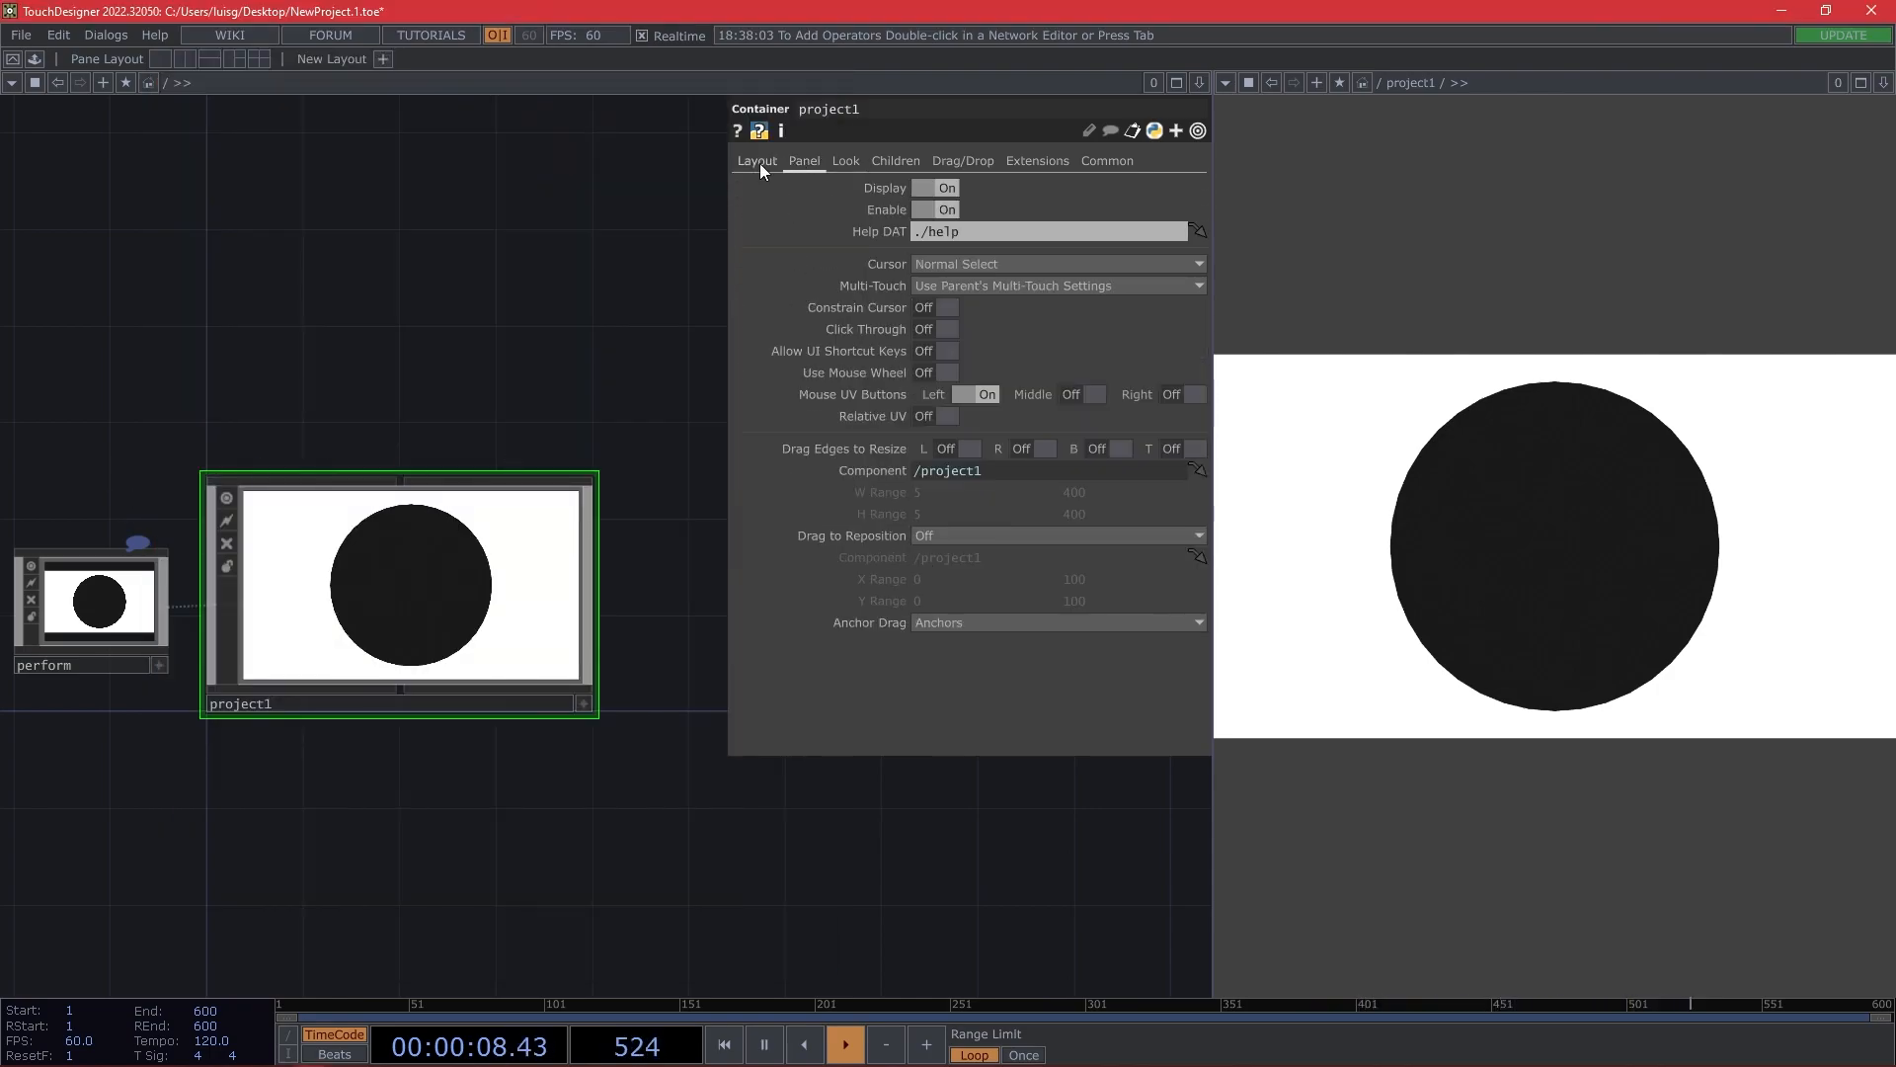
left_click(759, 161)
type("1920")
key("Return")
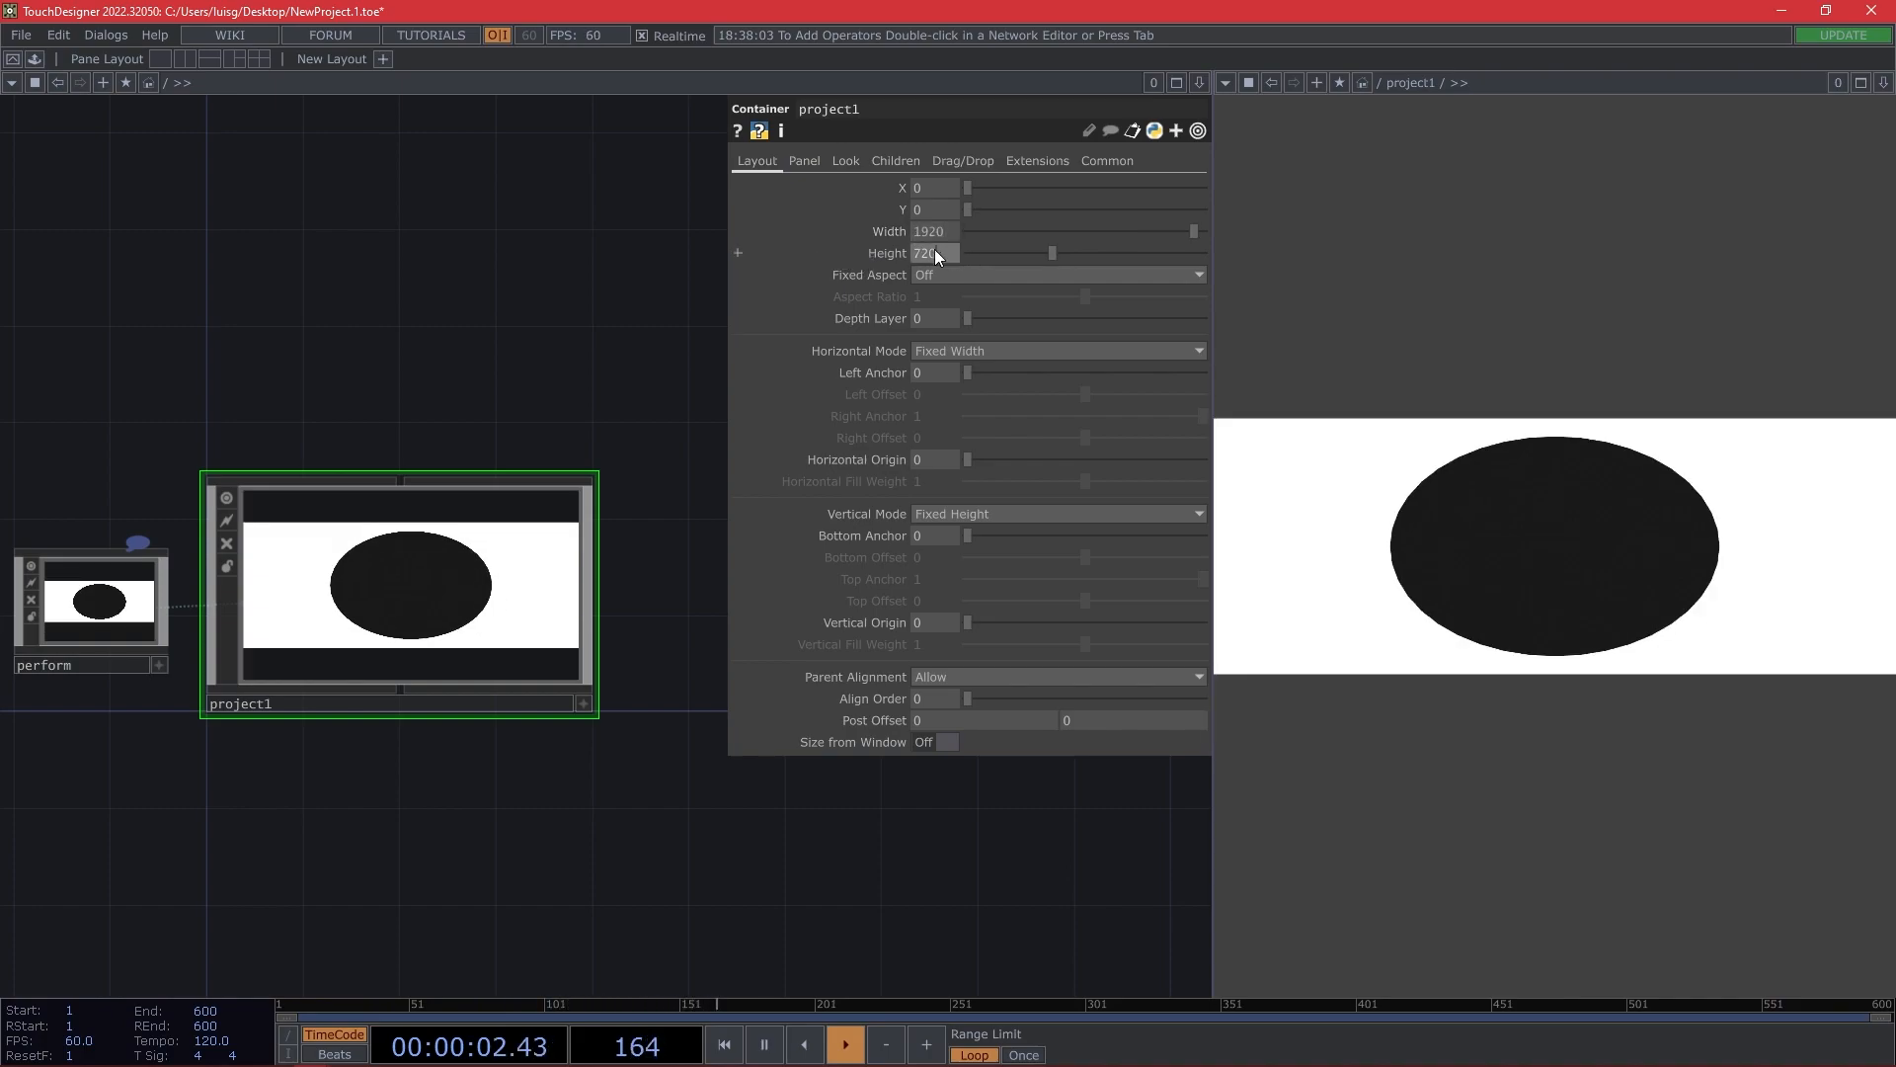
type("1280")
key("Return")
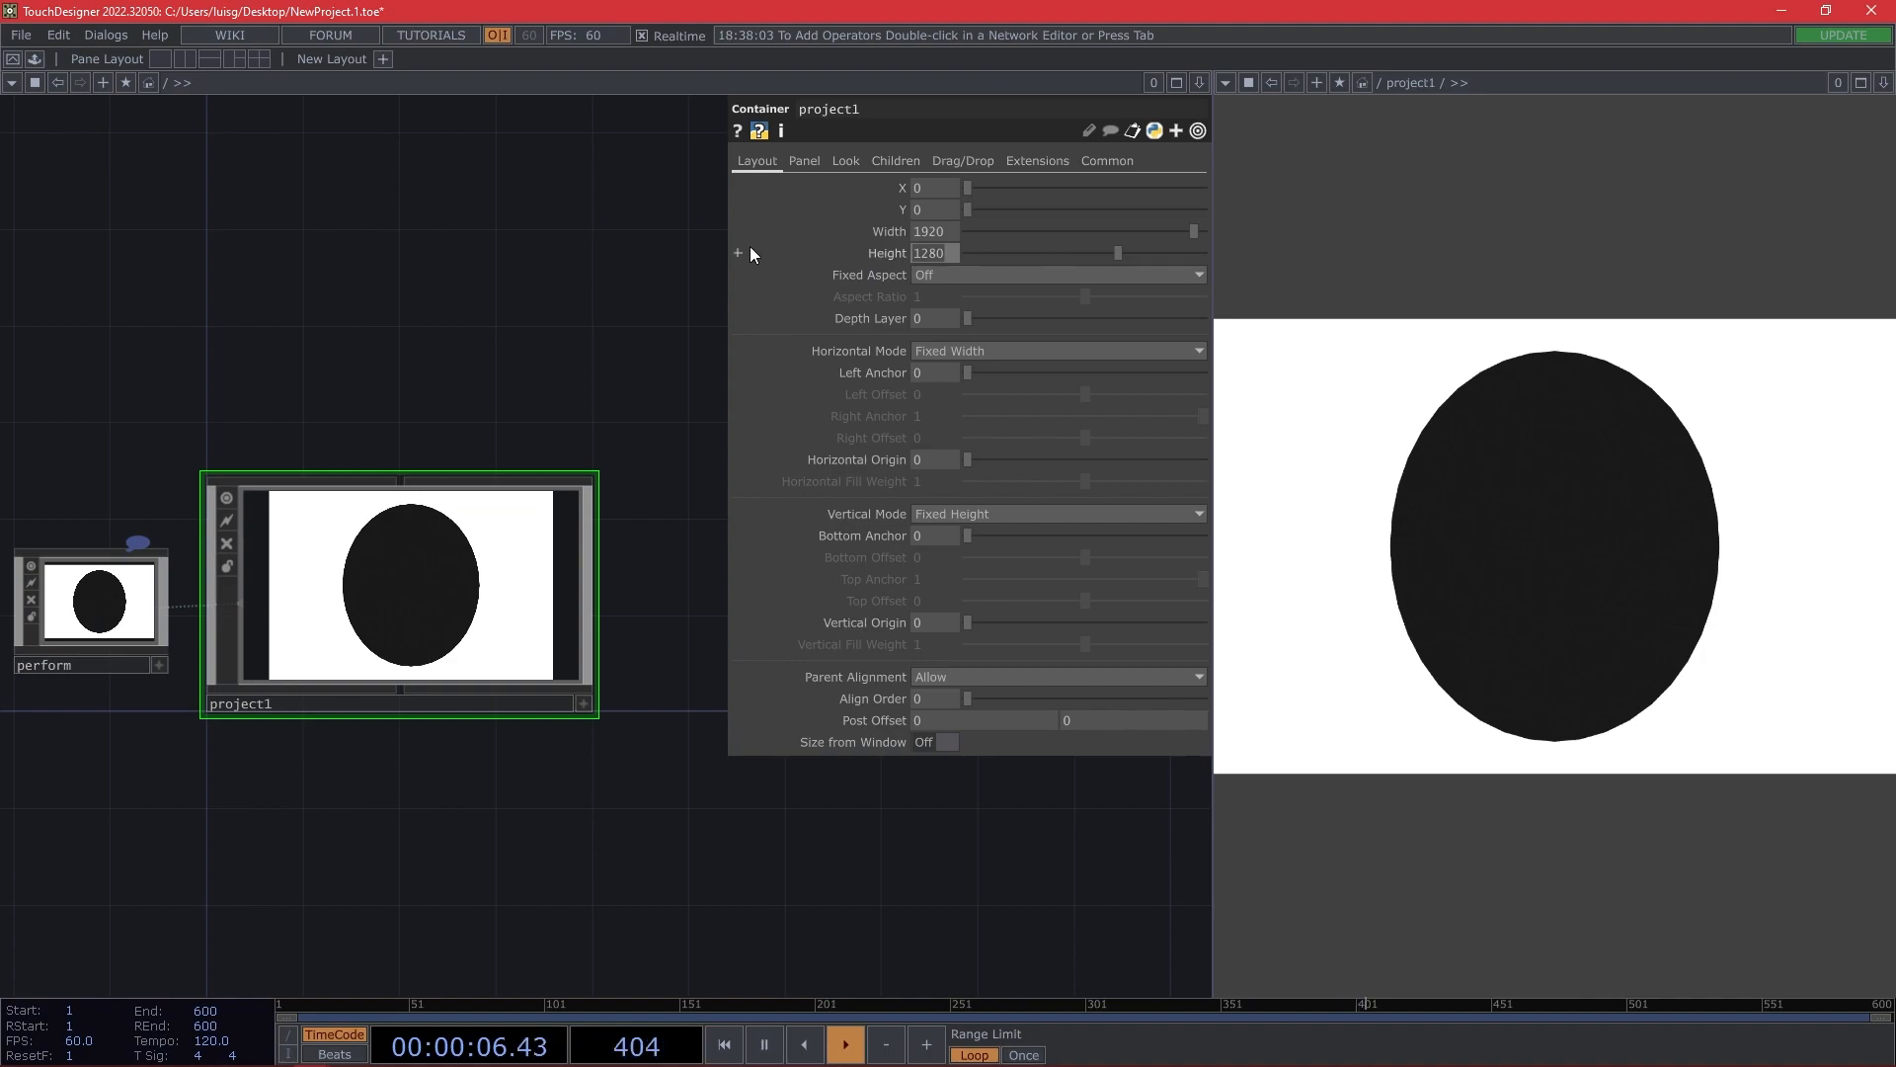
type("1080")
key("Return")
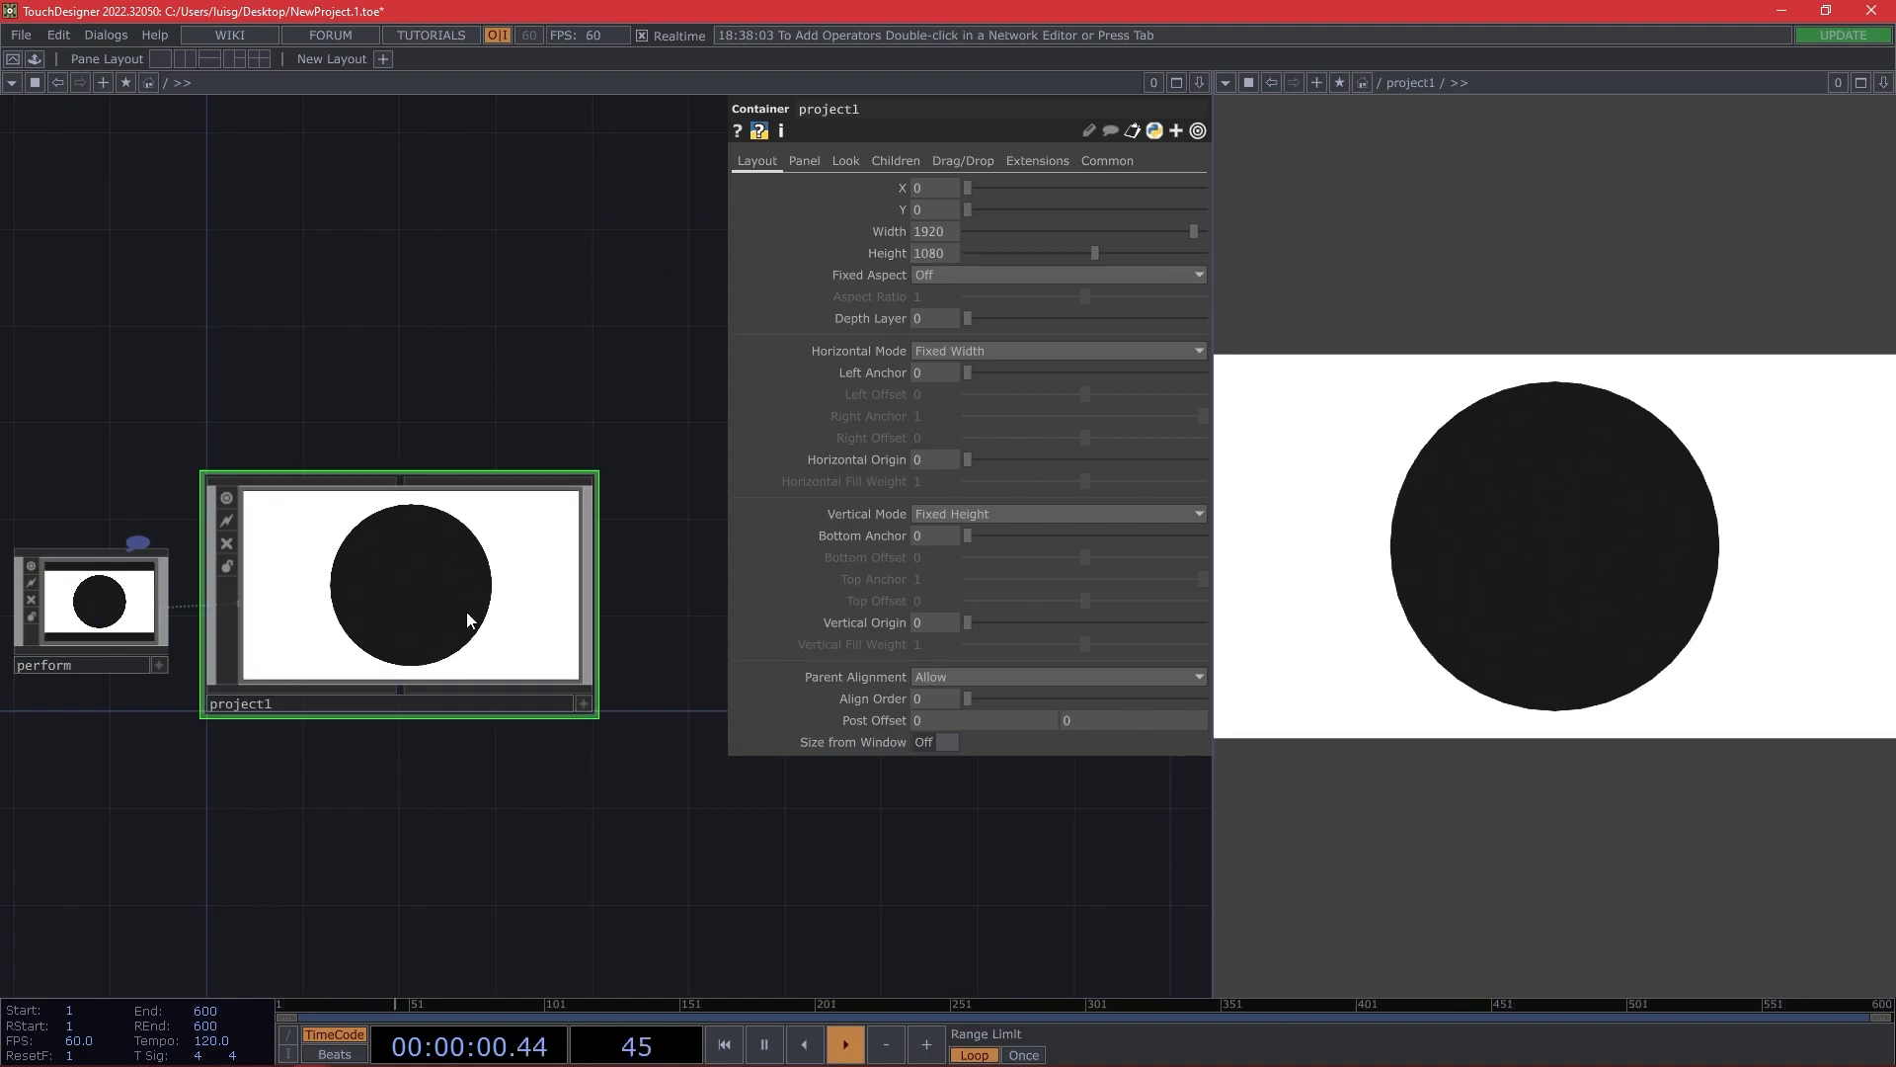
Go inside the project1 network and show the resolution settings of the render1 TOP.
scroll(442, 607, "up", 10)
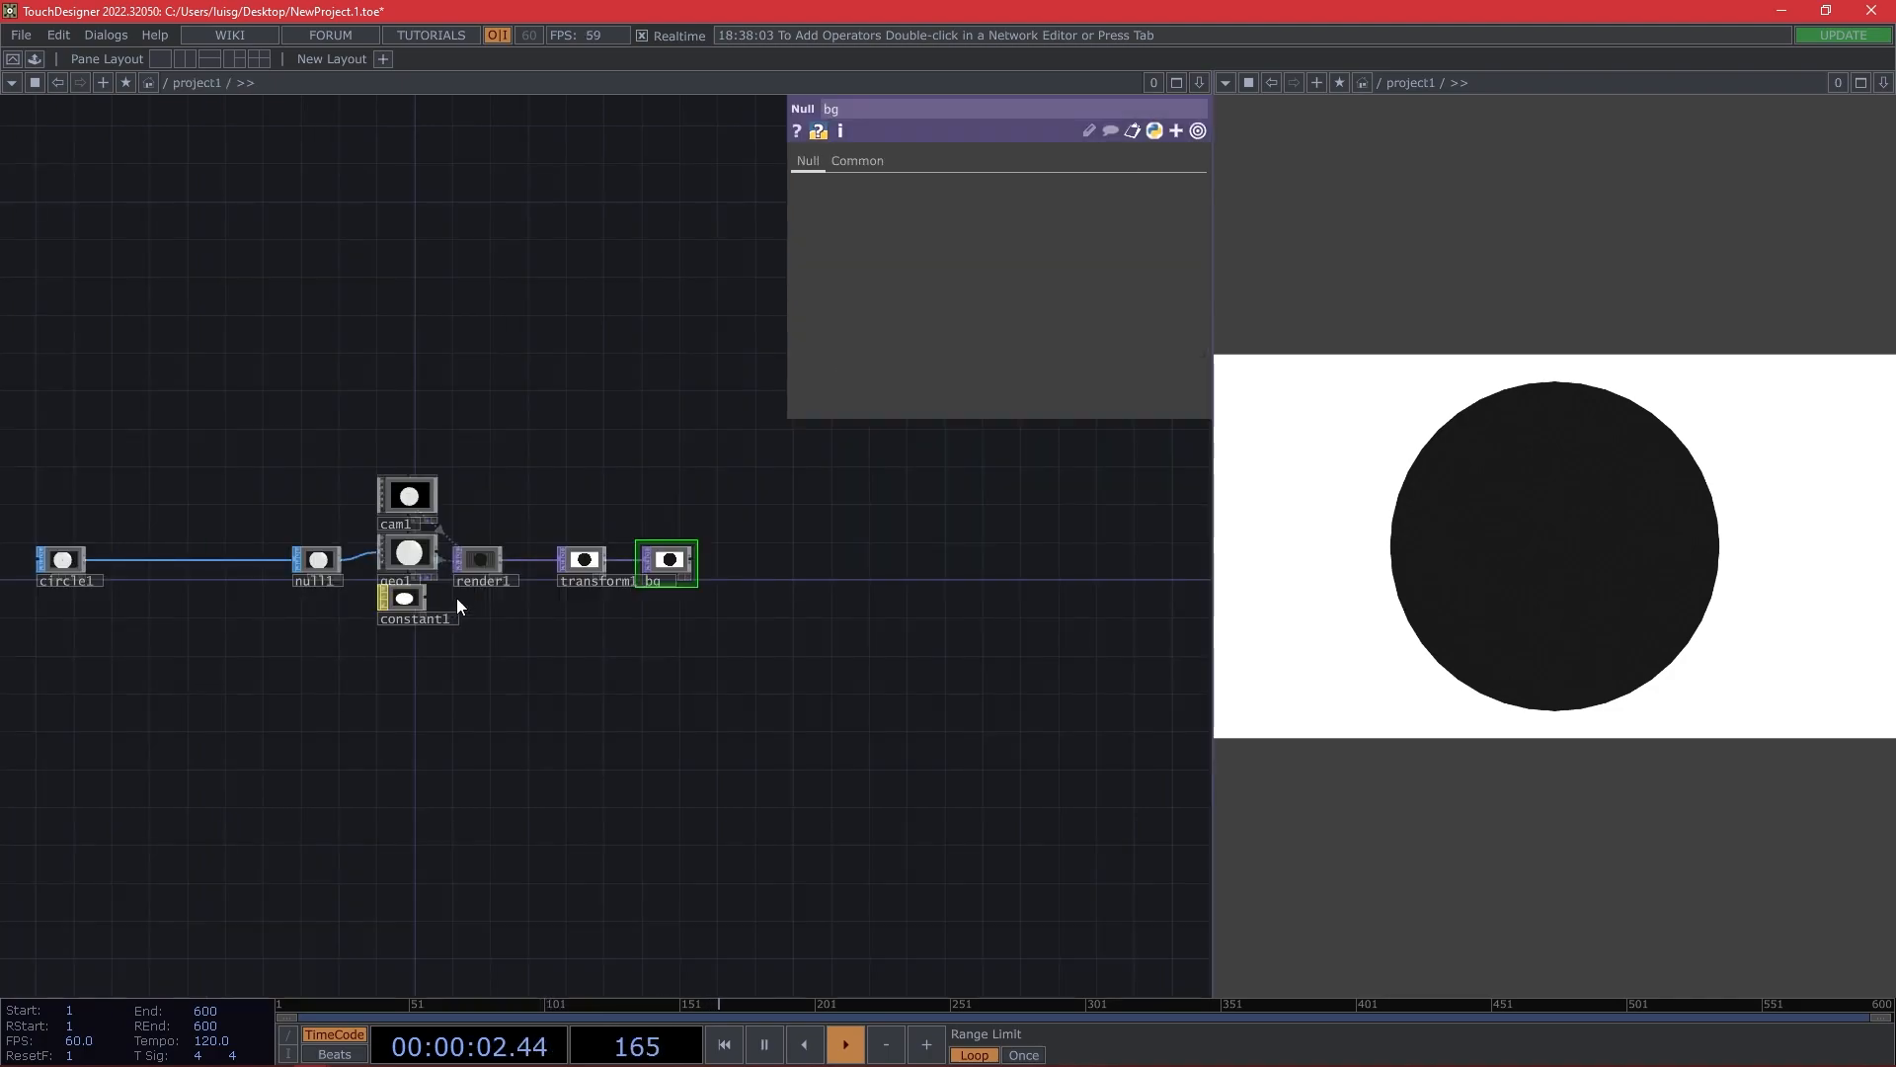
scroll(767, 624, "down", 5)
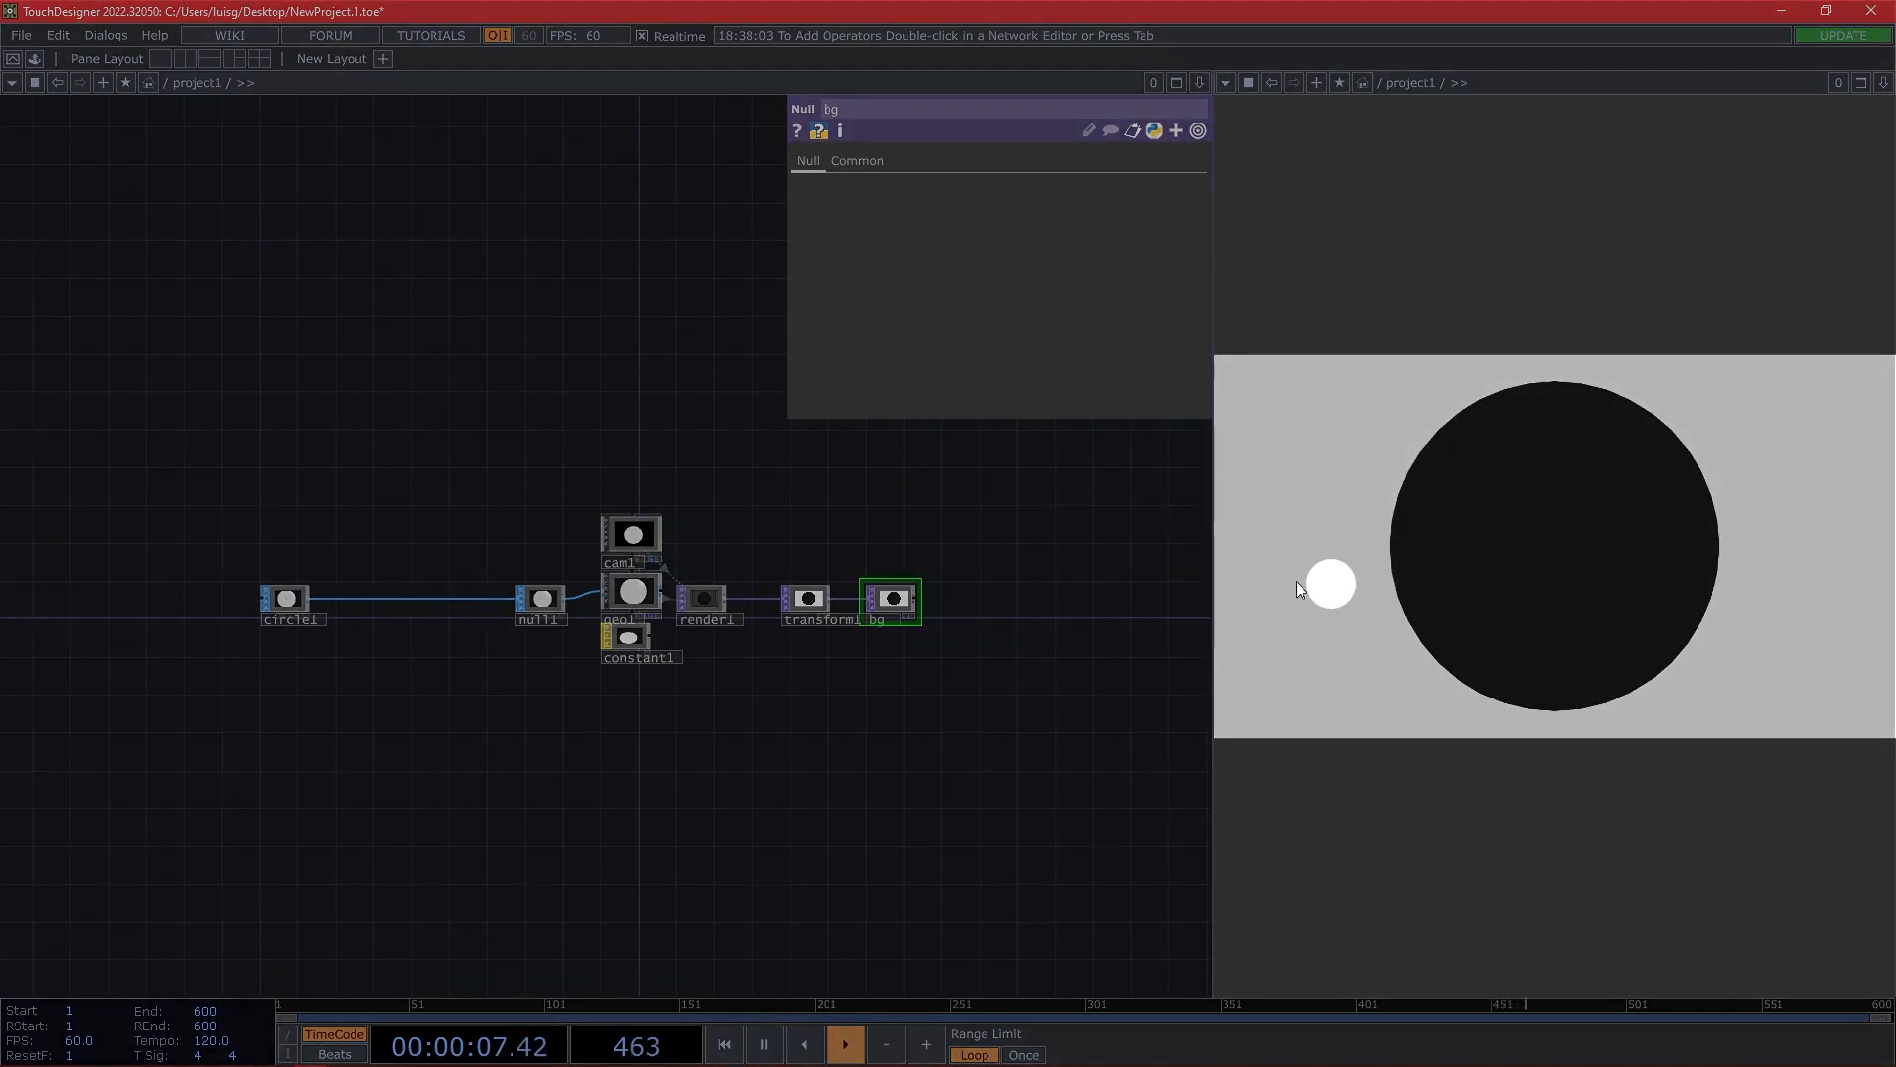
scroll(721, 607, "up", 8)
left_click(654, 572)
left_click(1092, 166)
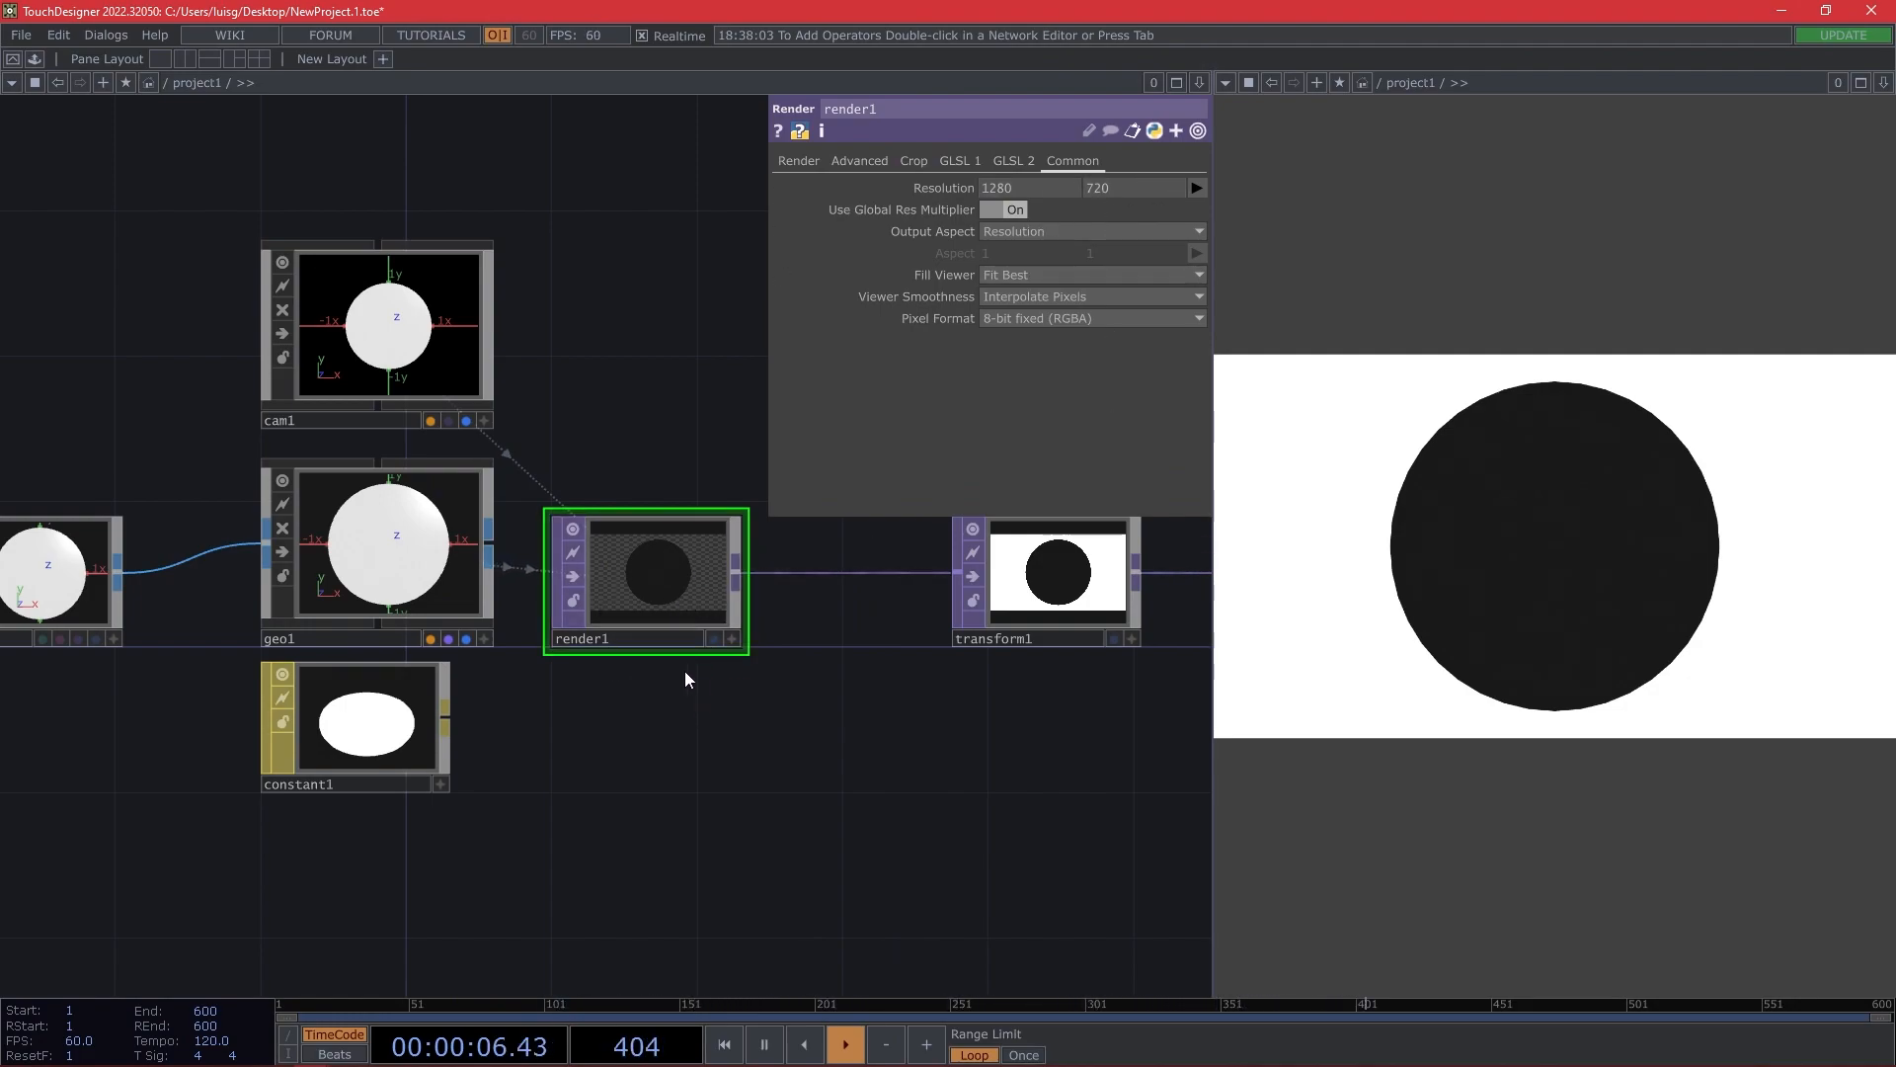
key("ctrl")
key("ctrl")
key("ctrl")
key("ctrl")
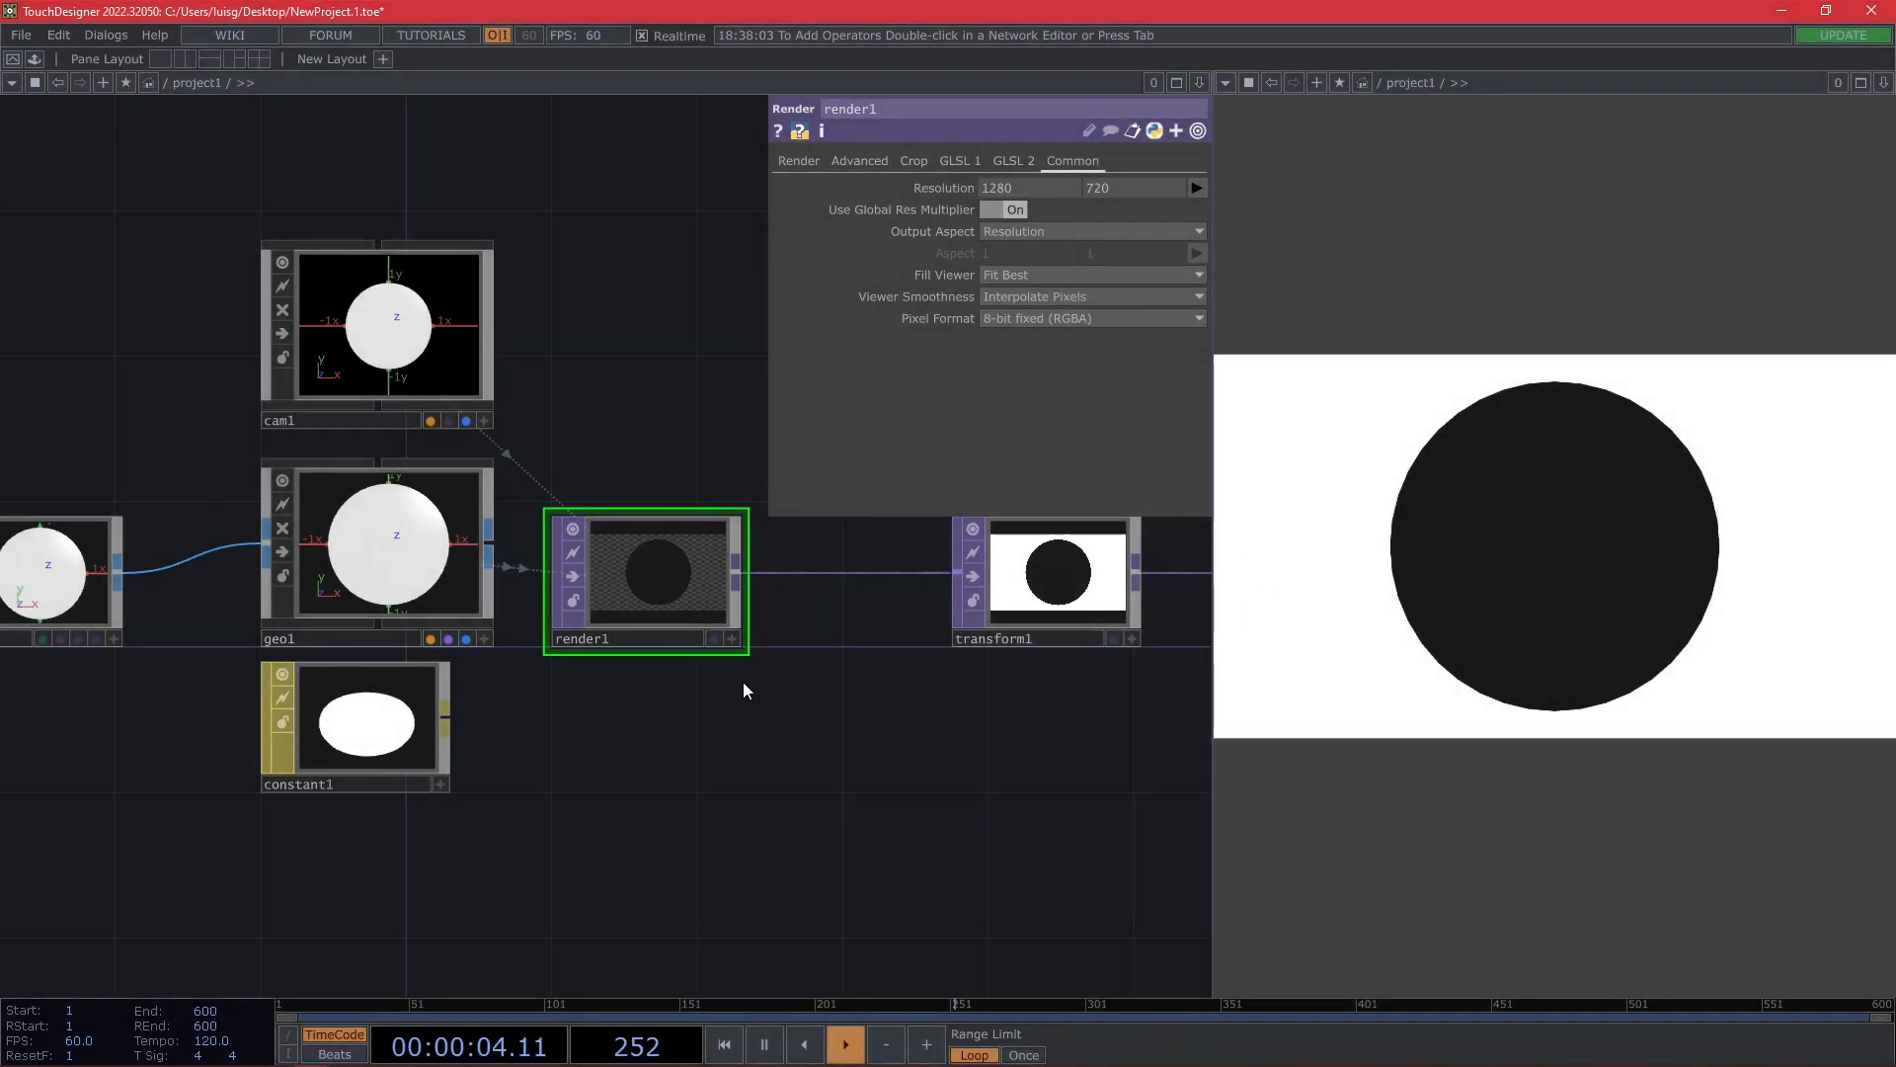
scroll(738, 684, "down", 5)
scroll(748, 696, "up", 4)
scroll(1019, 702, "up", 1)
left_click_drag(749, 699, 954, 696)
scroll(1019, 702, "down", 4)
scroll(954, 696, "down", 1)
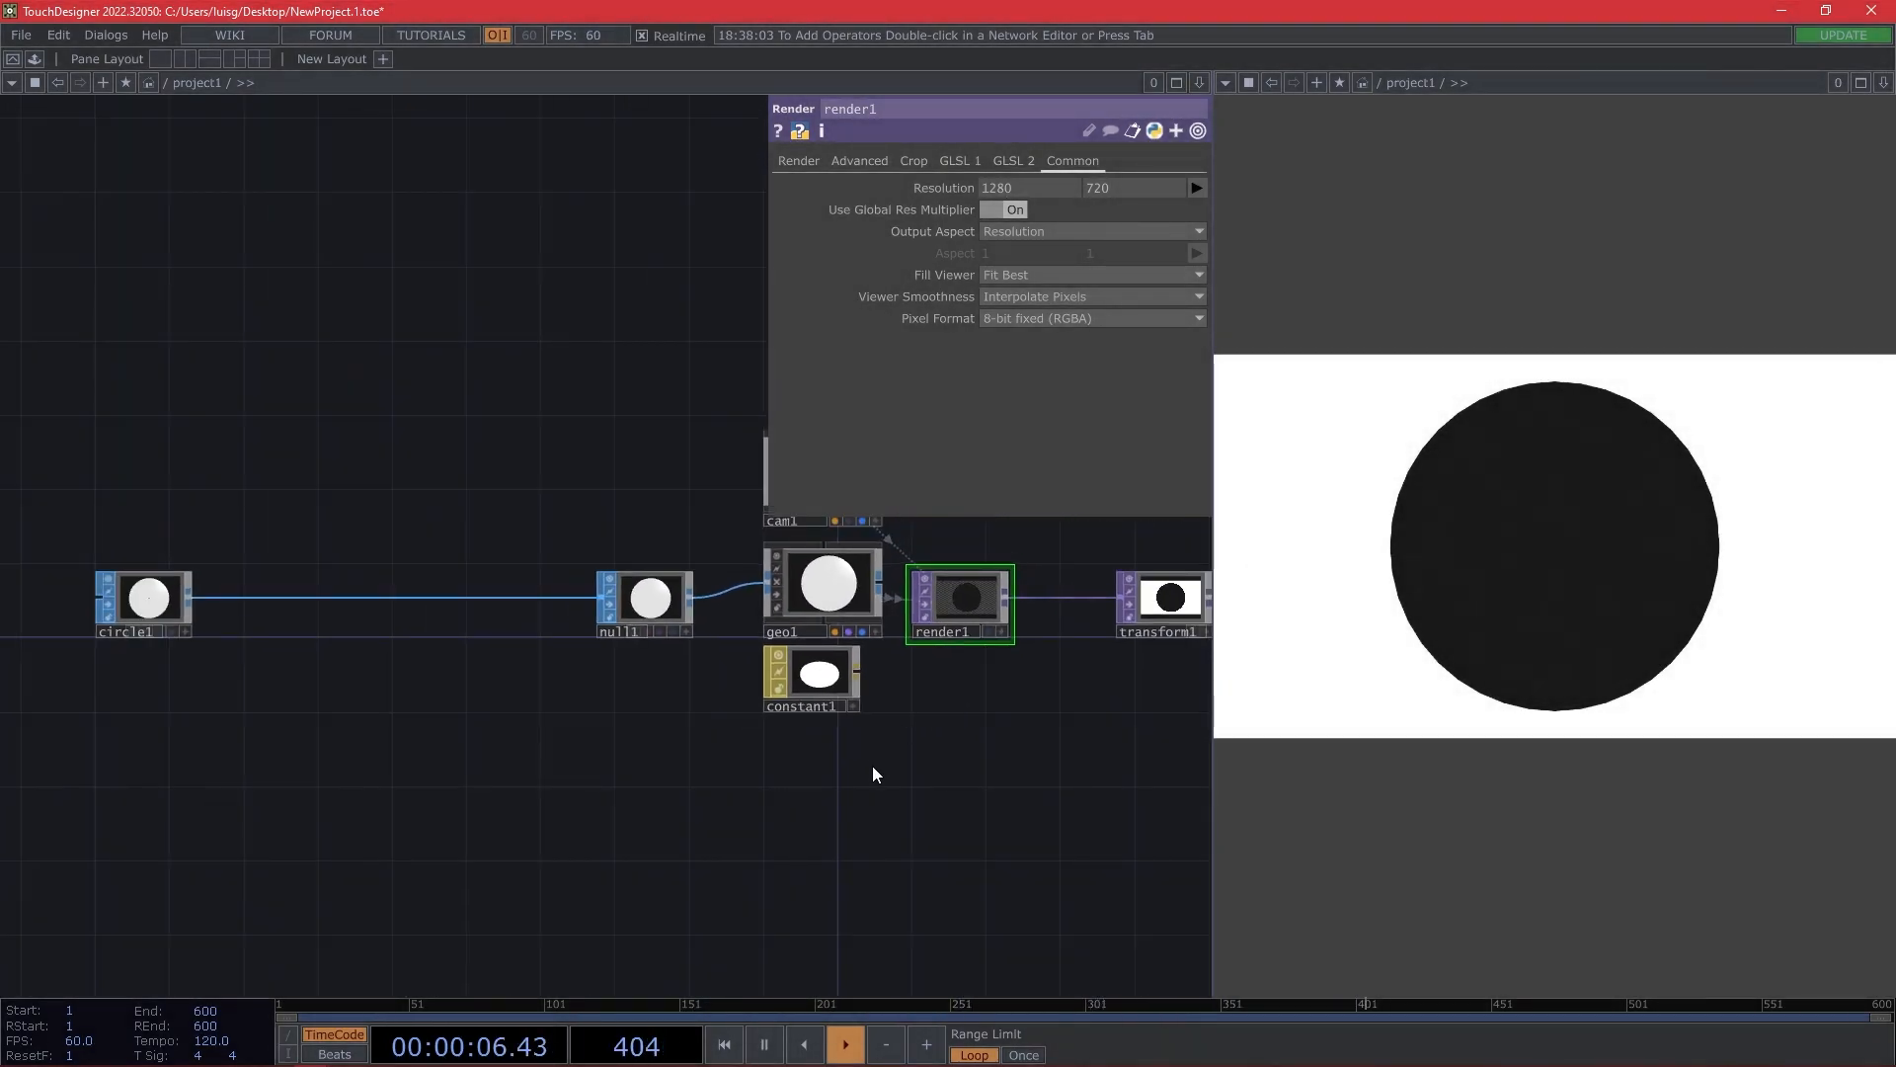
left_click_drag(879, 768, 870, 803)
left_click_drag(737, 847, 574, 724)
left_click_drag(461, 763, 620, 873)
Switch to the Processing editor and examine the formResolution, stepSize, distortionFactor, initRadius, centerX and centerY declarations.
key("alt+Tab")
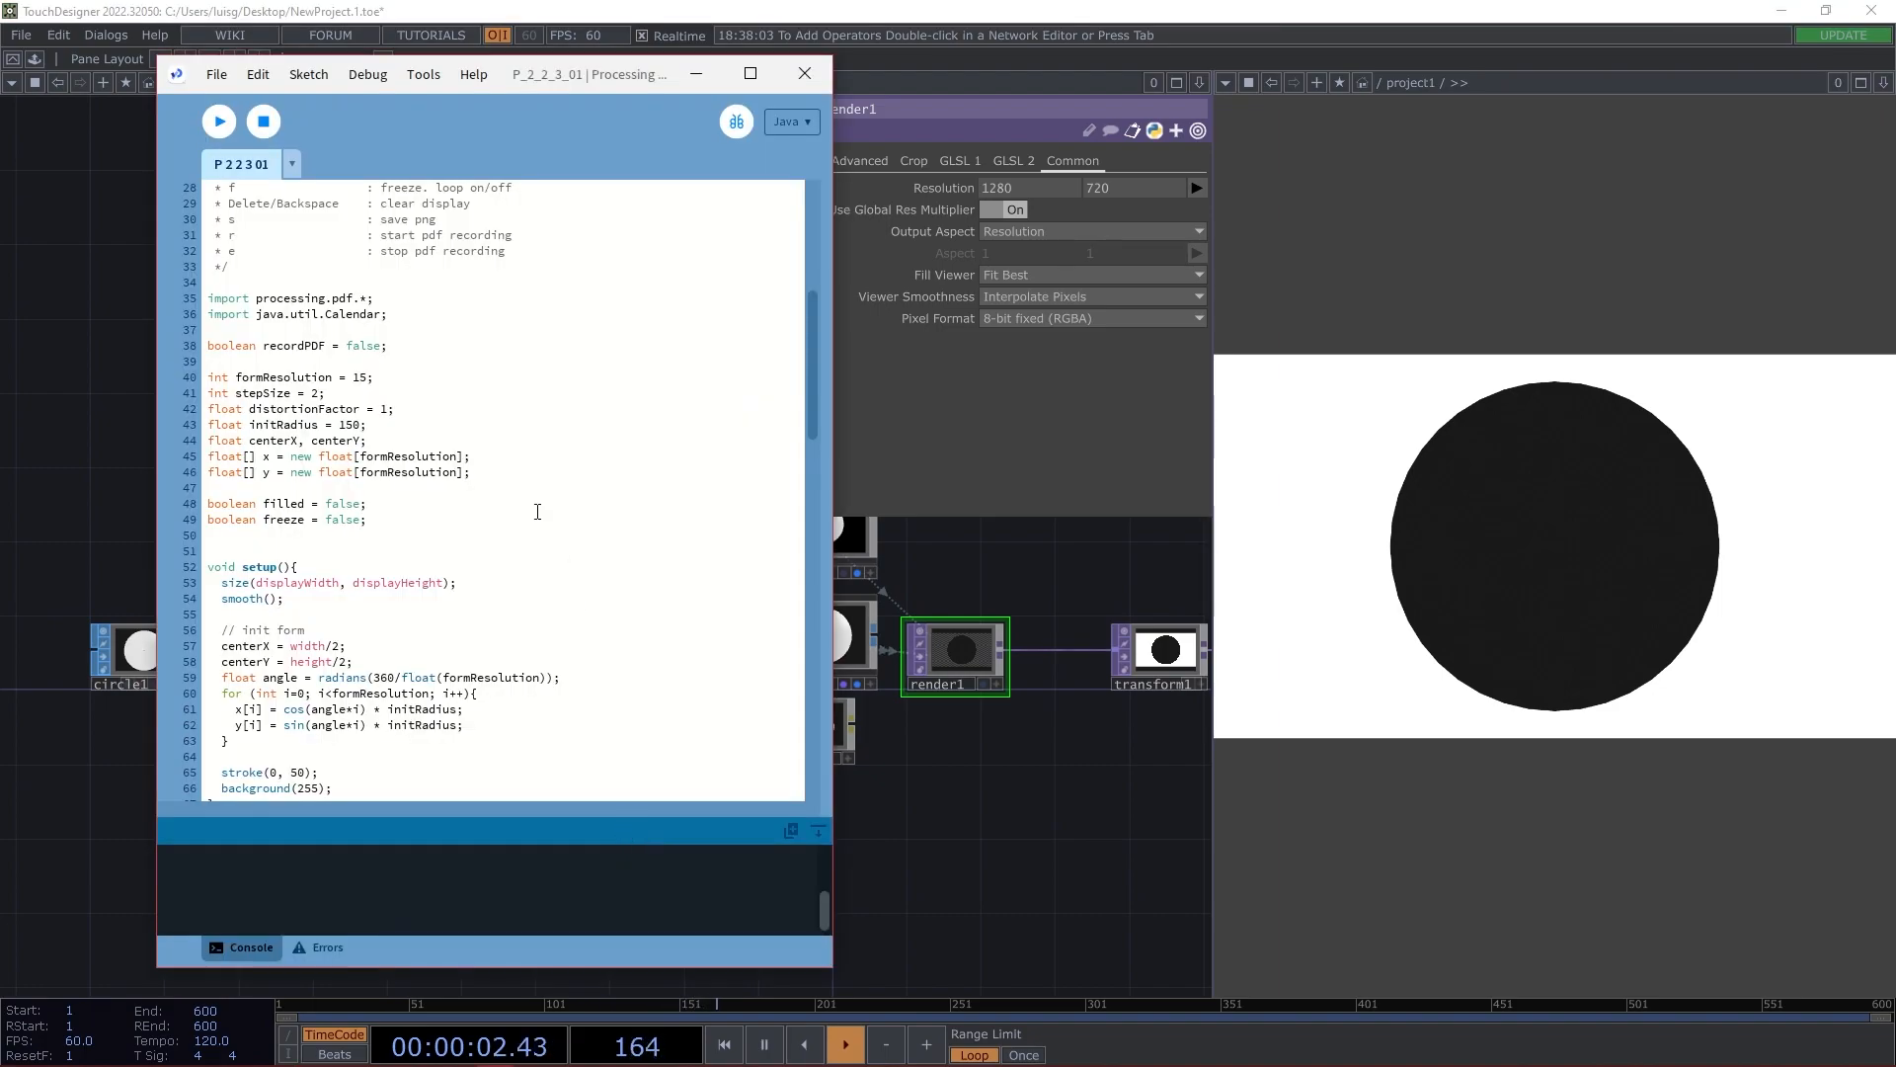
scroll(465, 612, "up", 9)
scroll(399, 593, "down", 7)
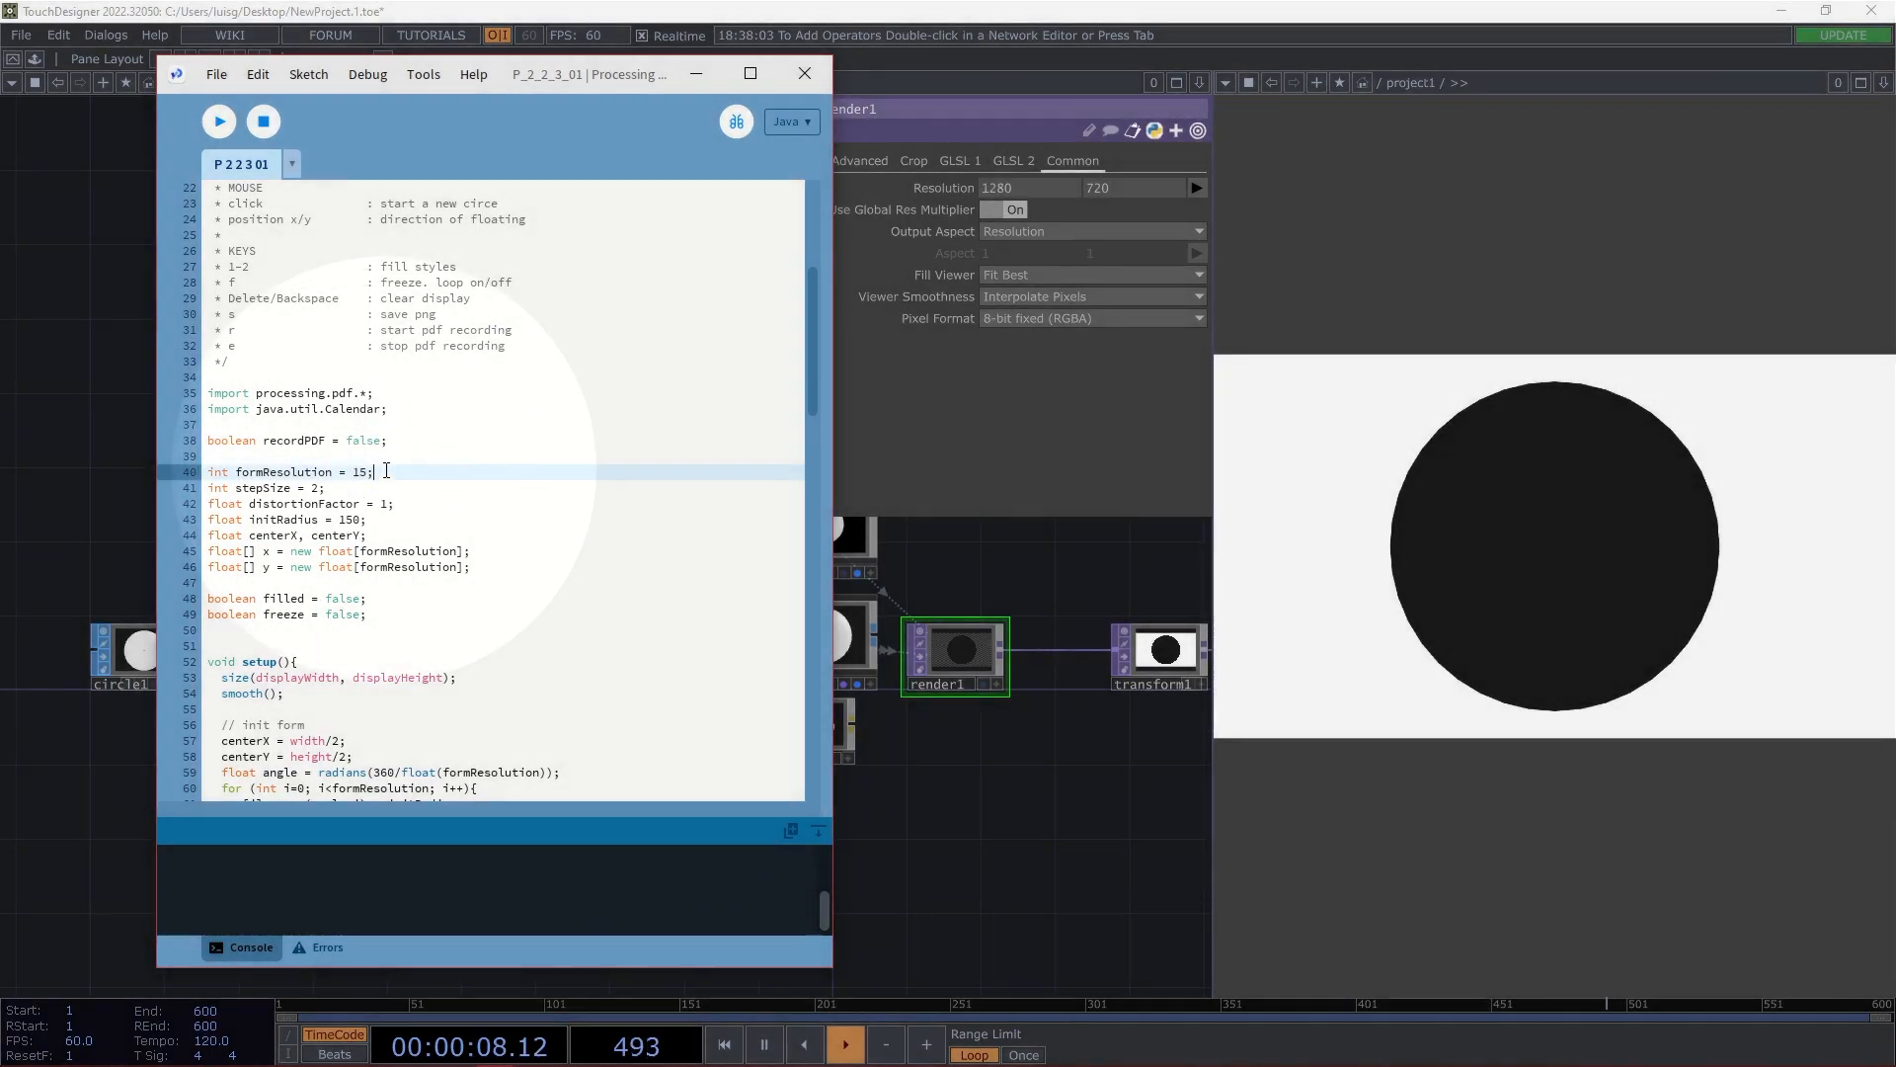
double_click(359, 472)
left_click_drag(353, 473, 216, 473)
left_click(372, 471)
left_click(395, 482)
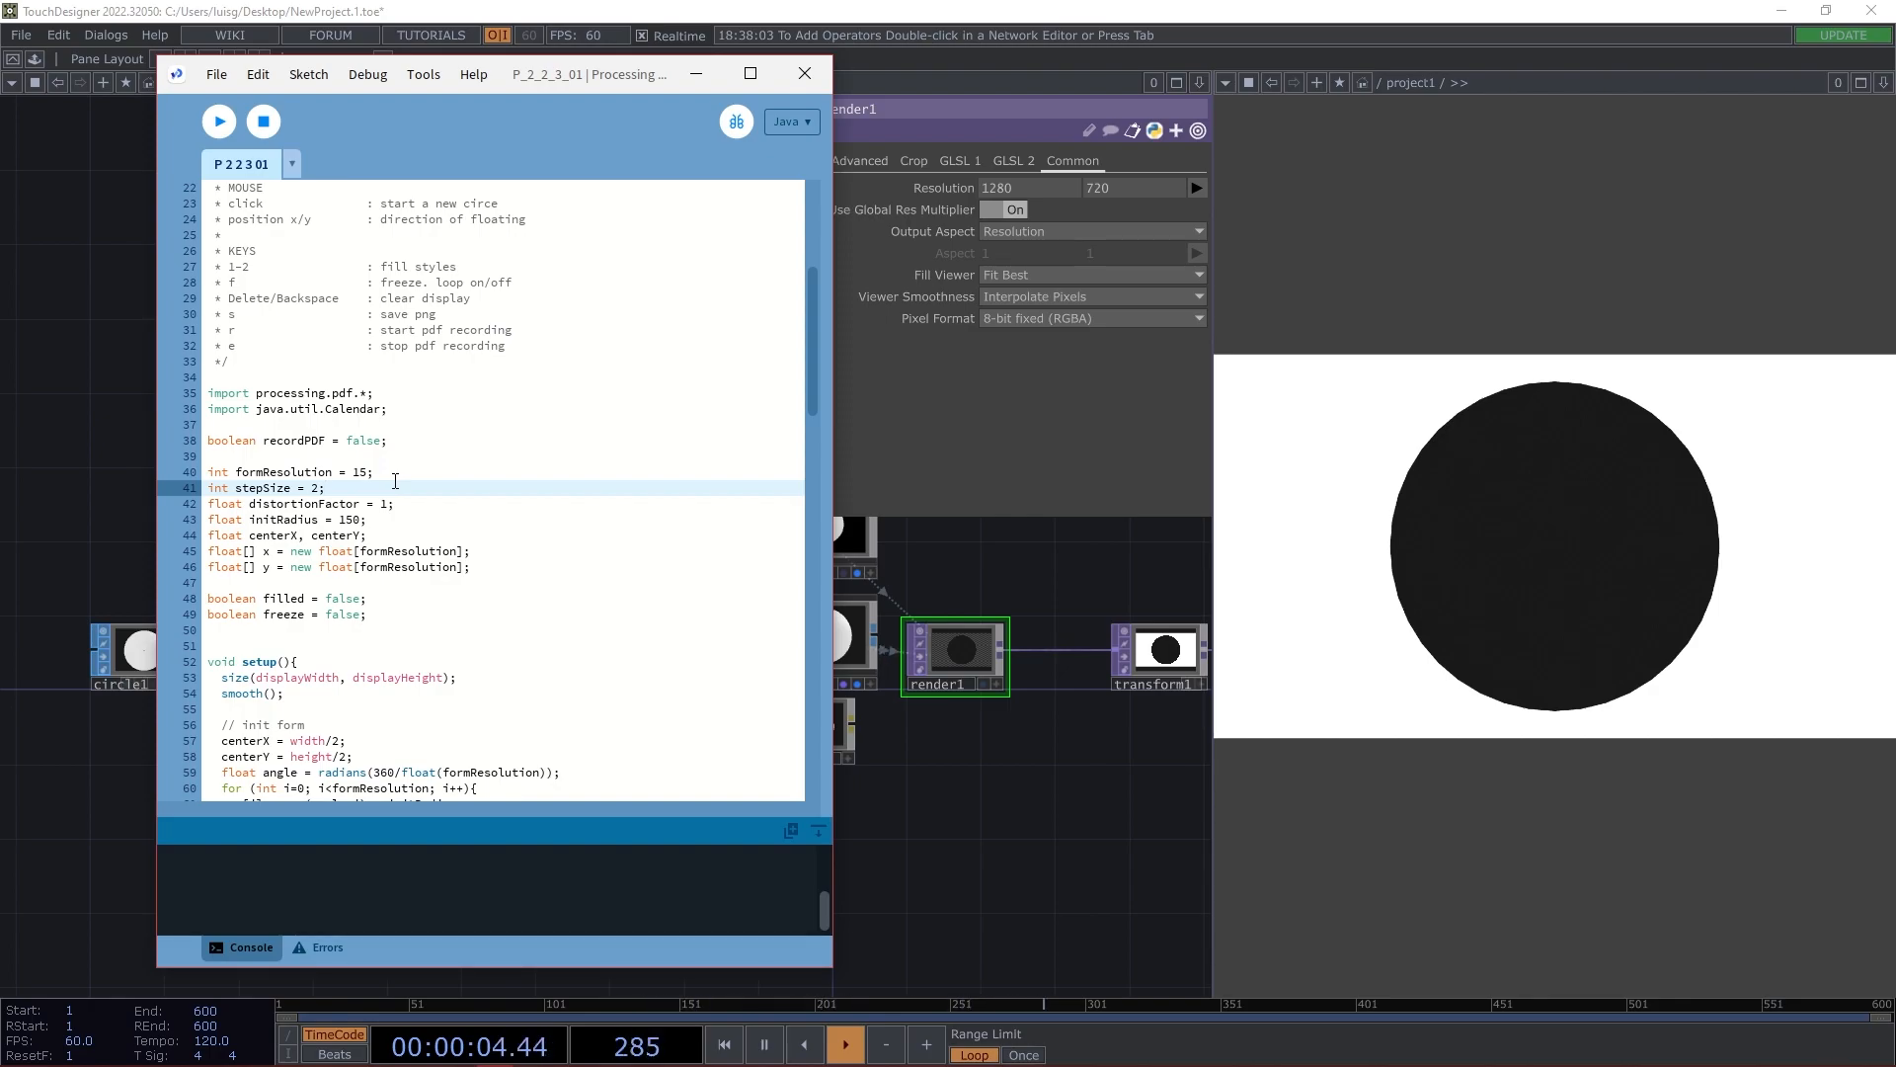
left_click_drag(373, 484, 214, 482)
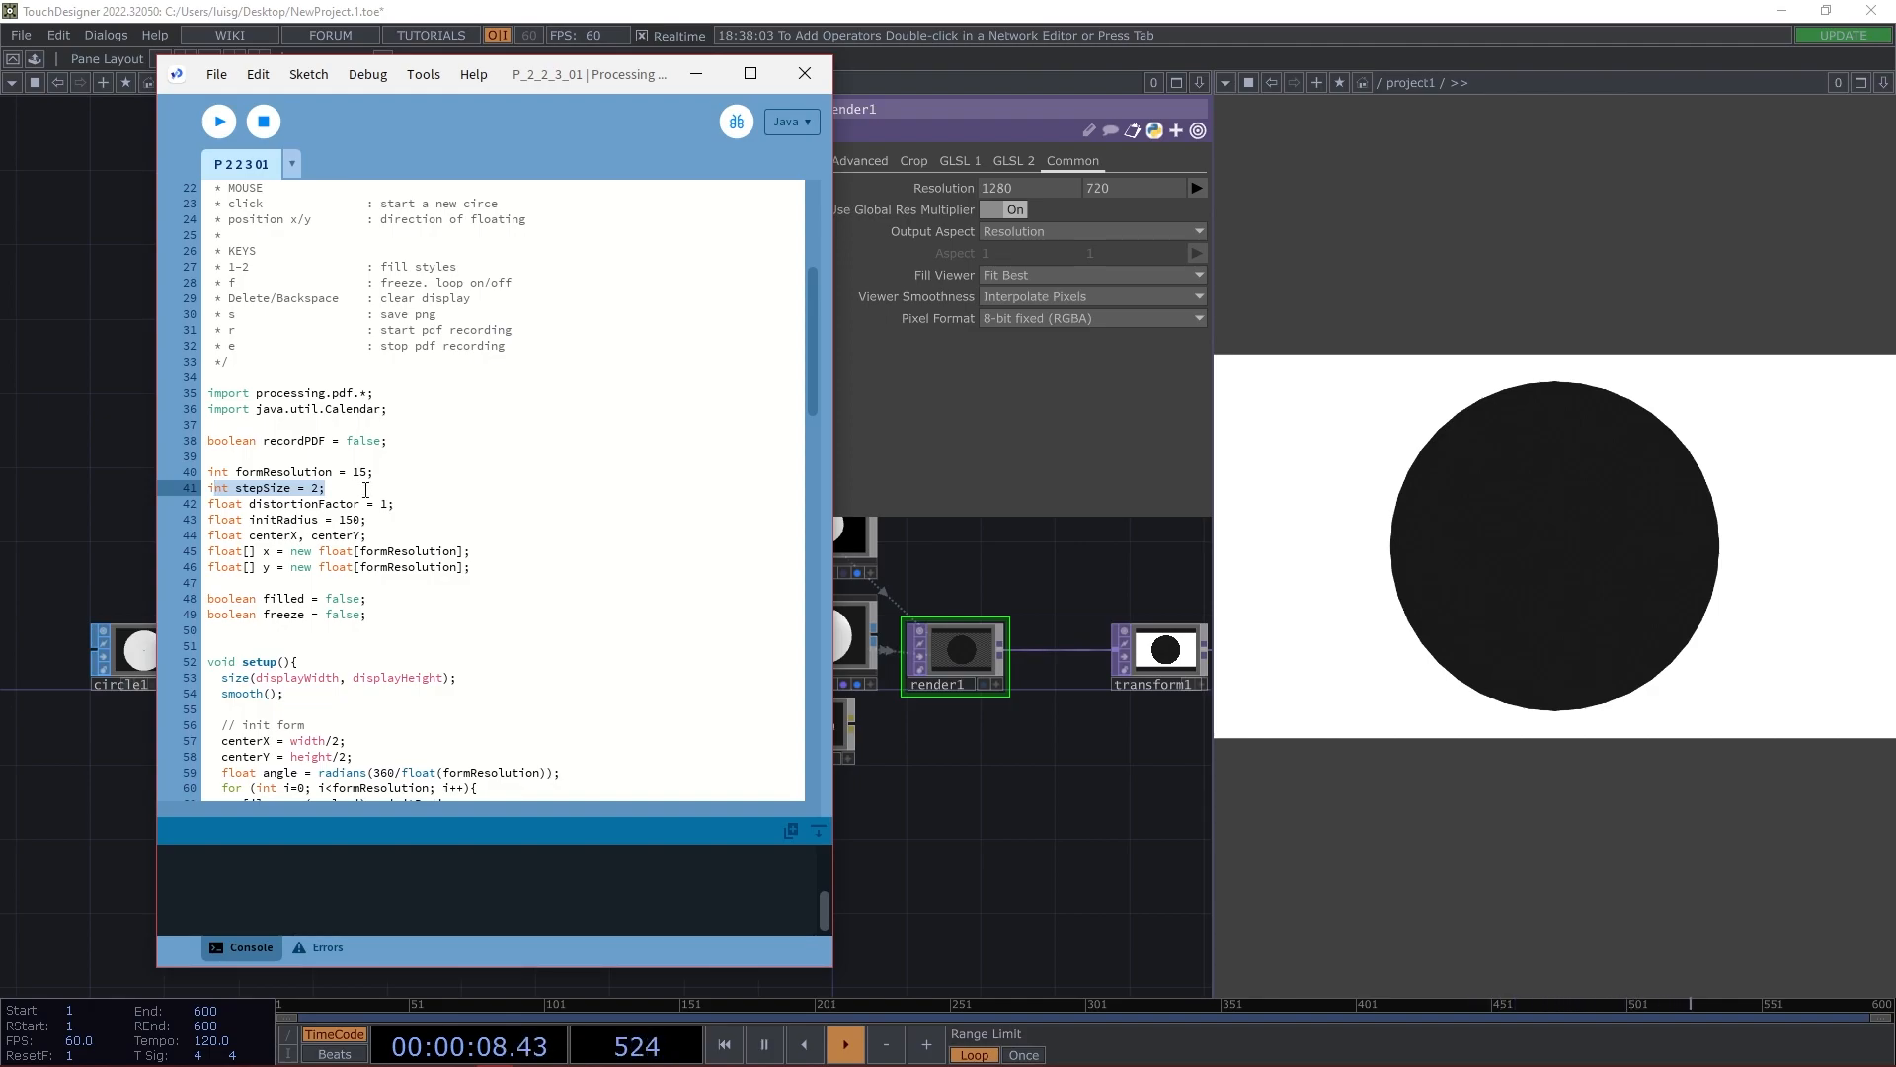
left_click_drag(394, 504, 210, 506)
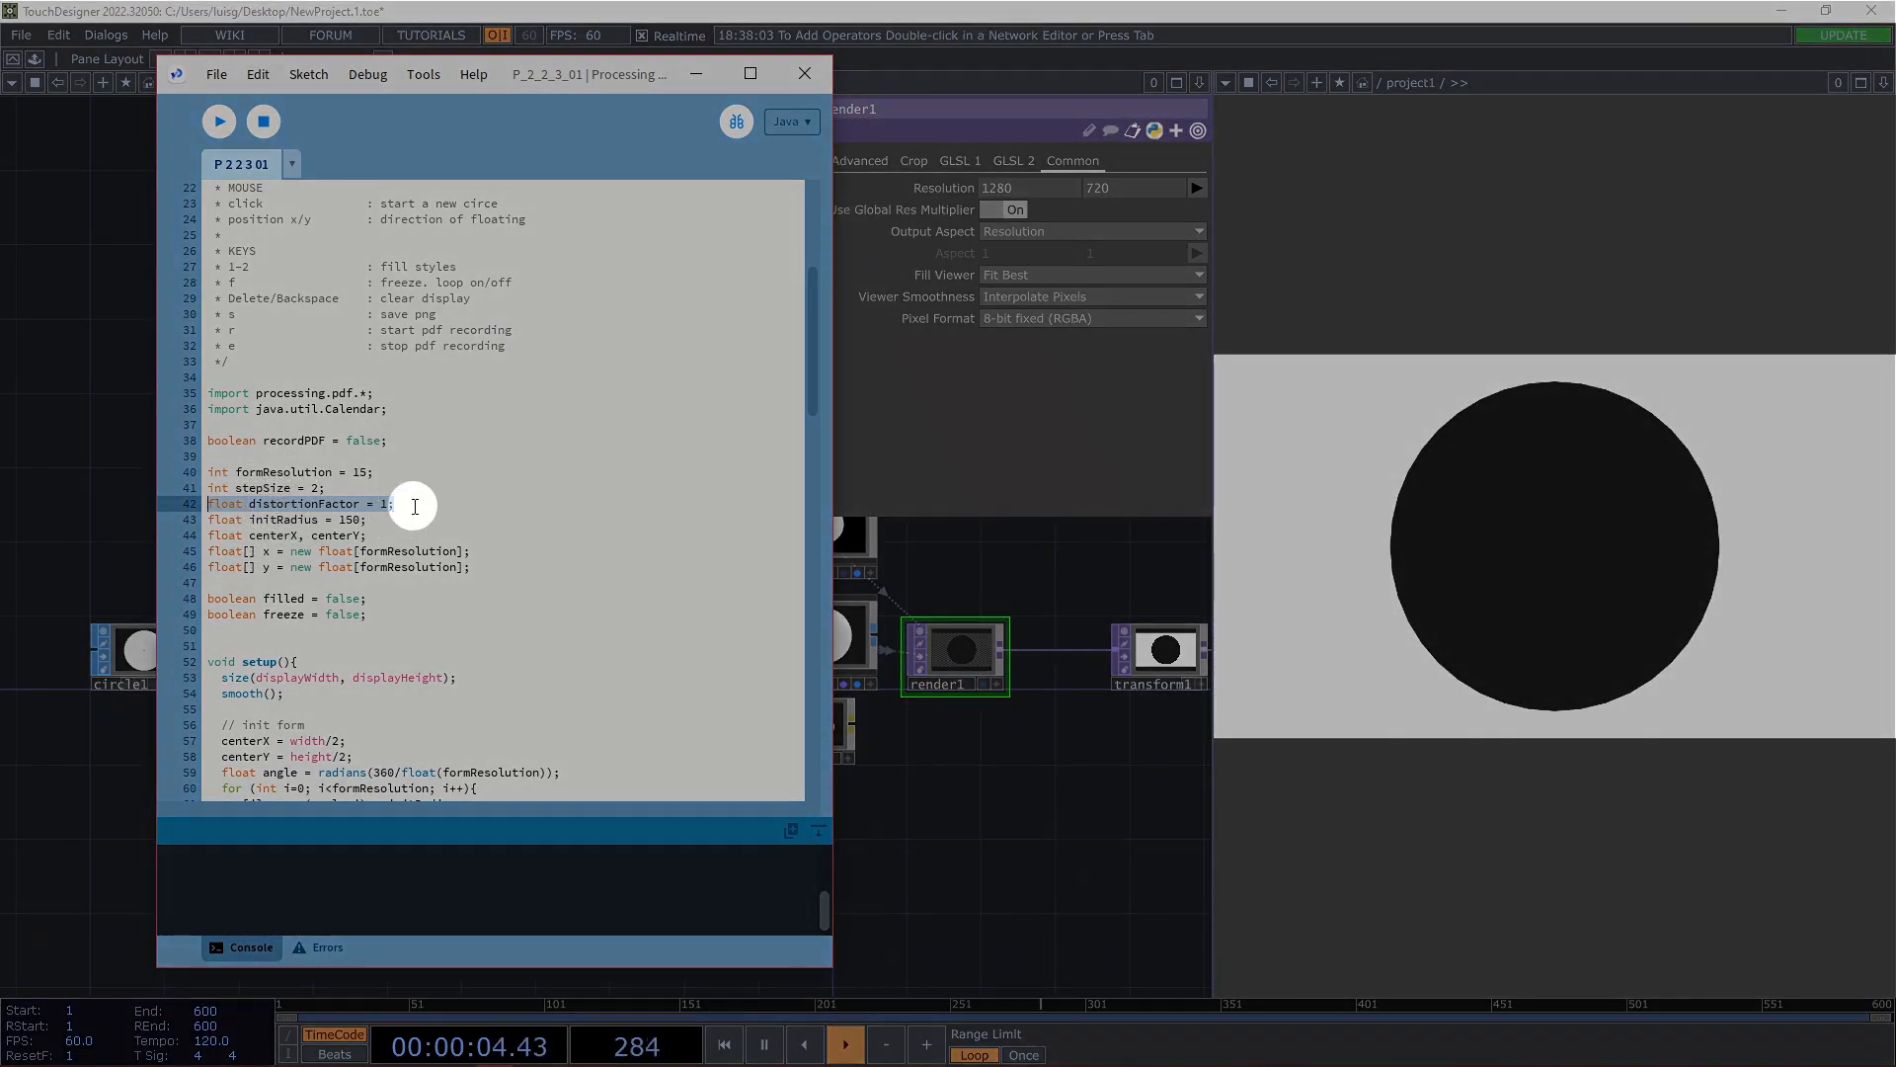
left_click(415, 506)
left_click(408, 521)
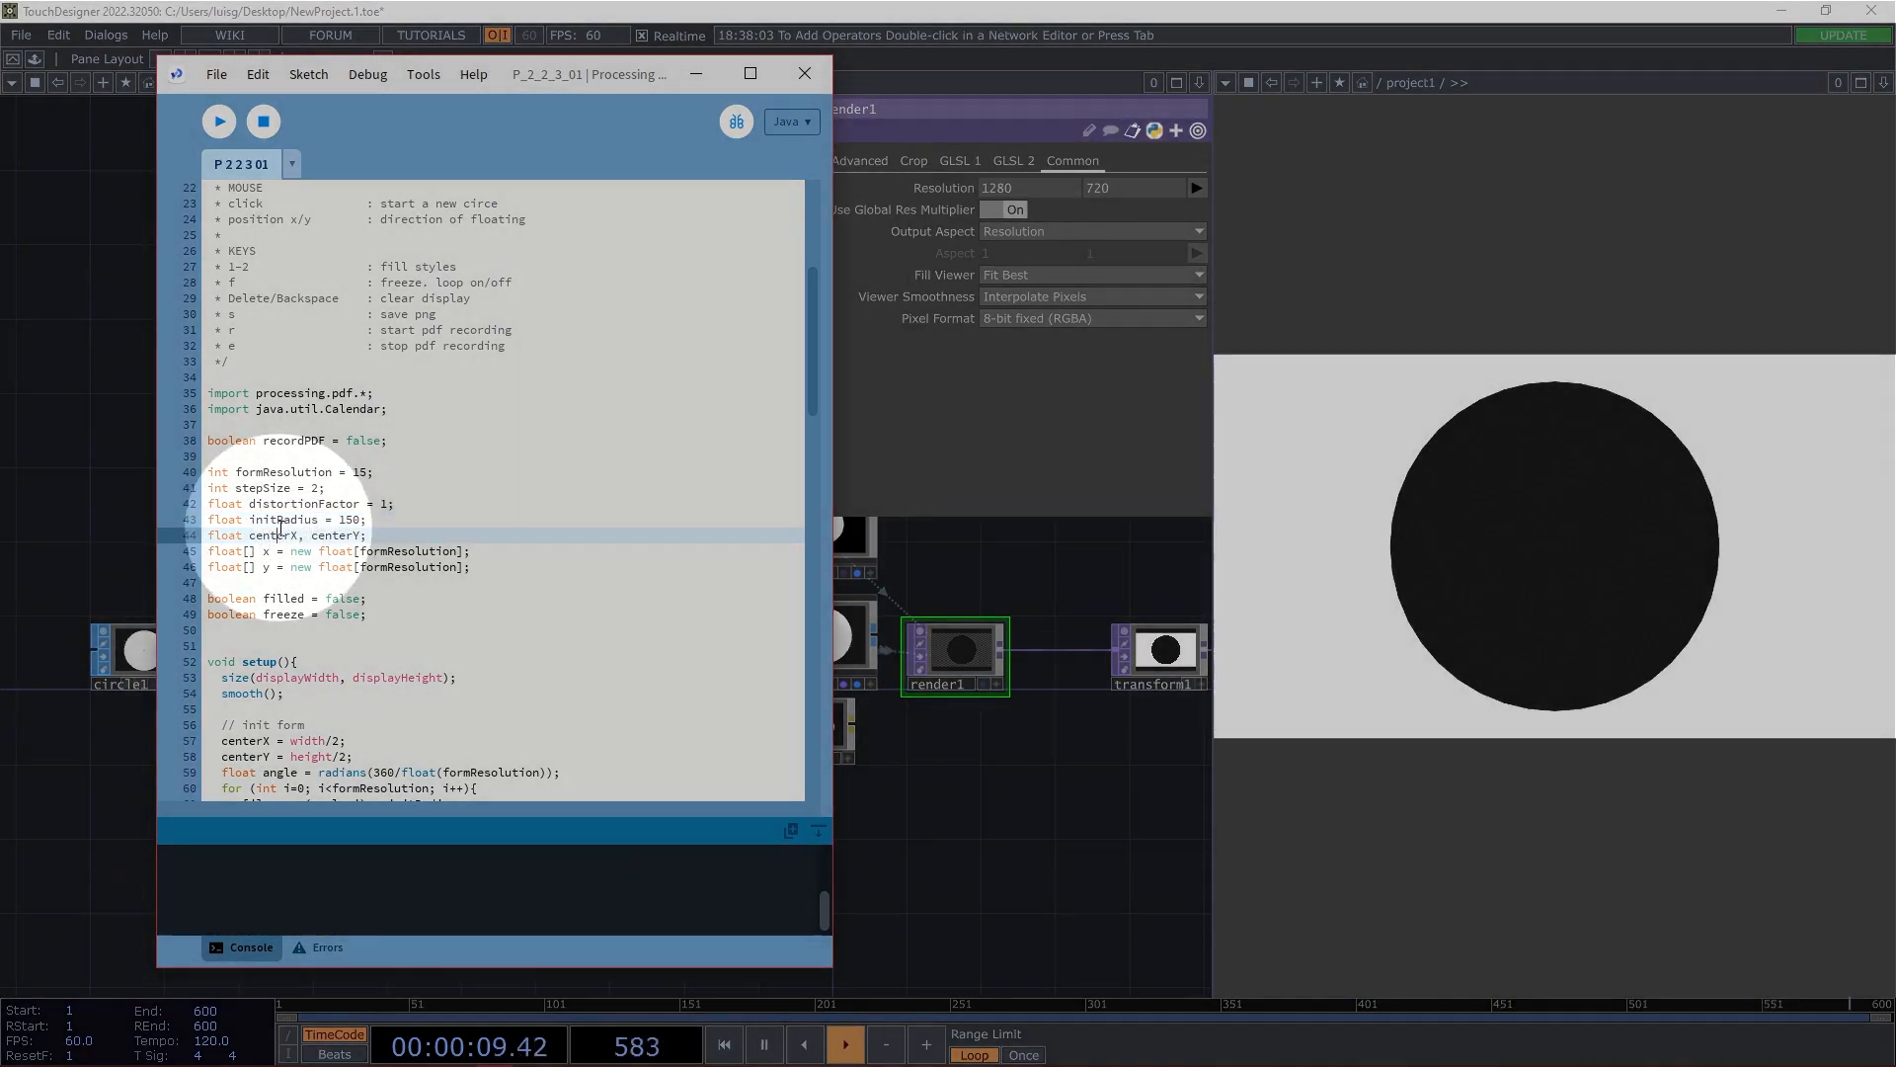
left_click(737, 541)
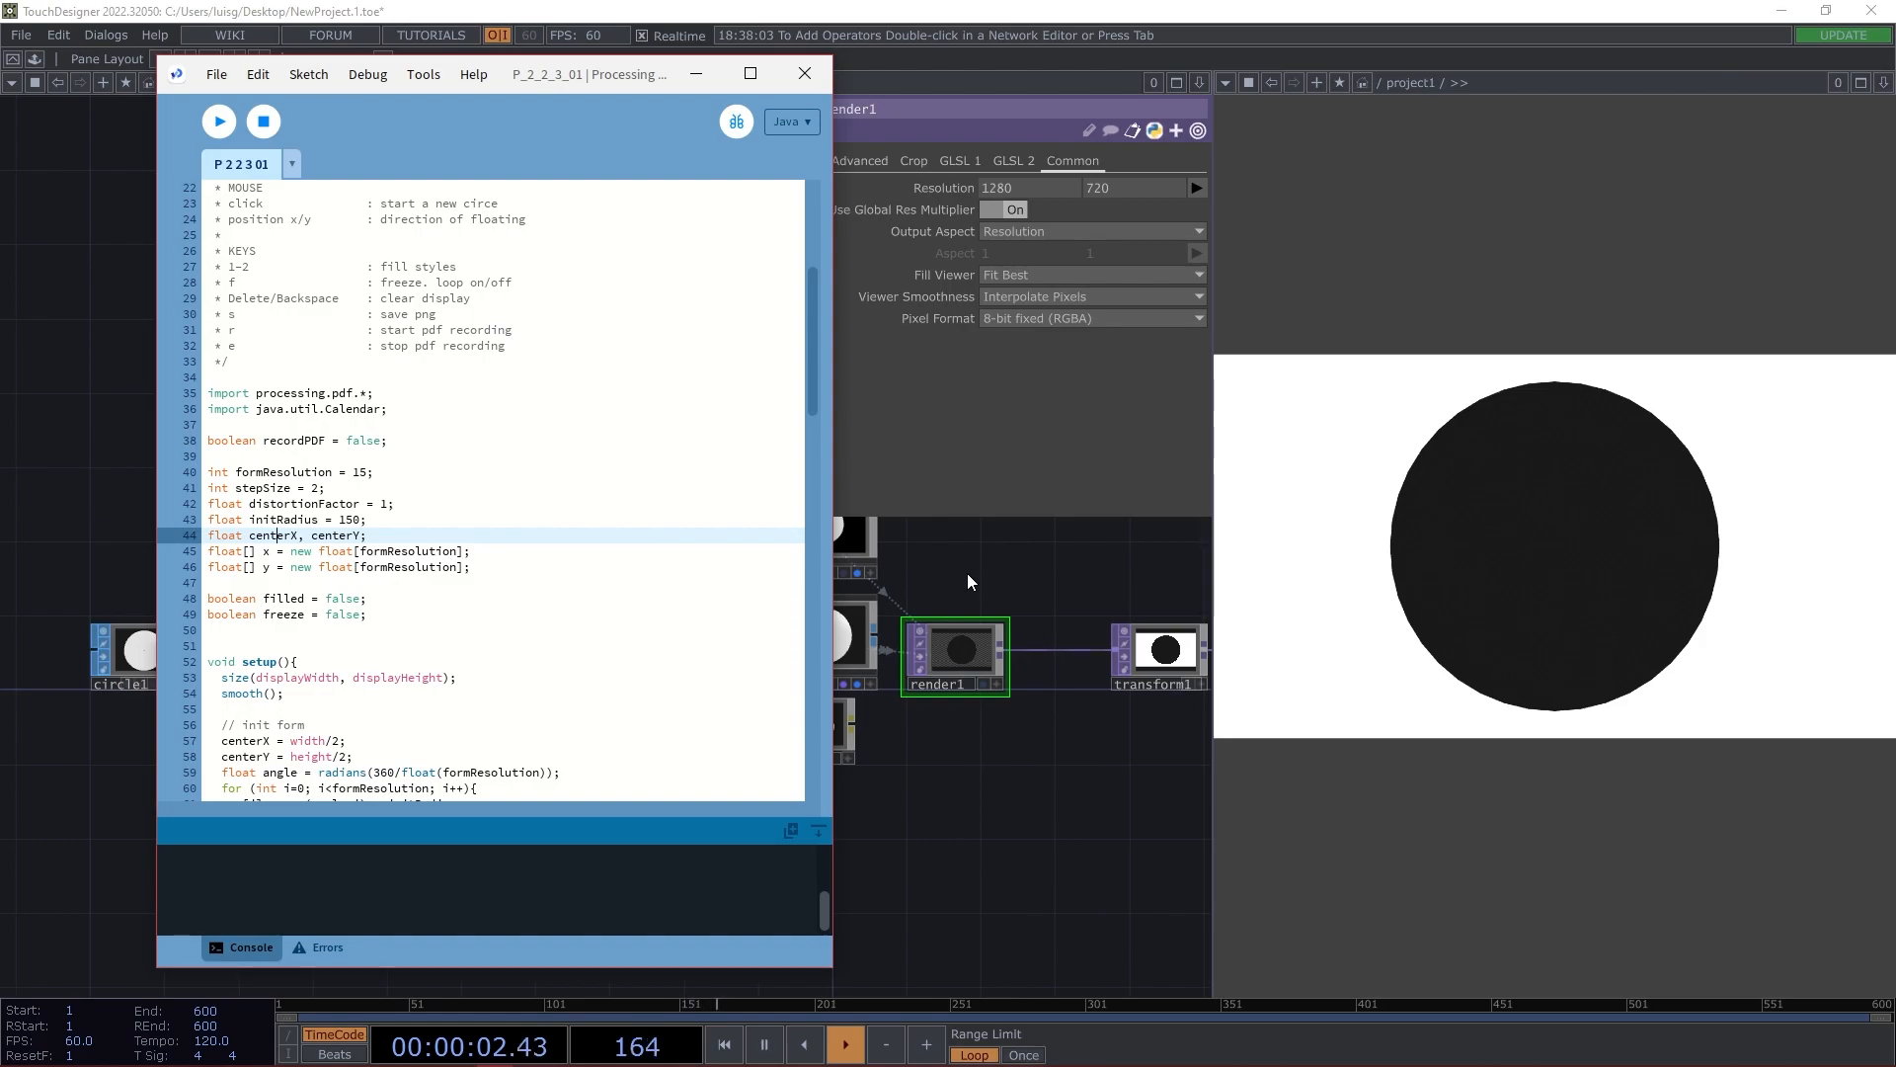
Examine the sketch's setup(), draw(), mousePressed() and keyReleased() functions, including the lines that switch the fill with keys 1 and 2.
scroll(338, 606, "down", 3)
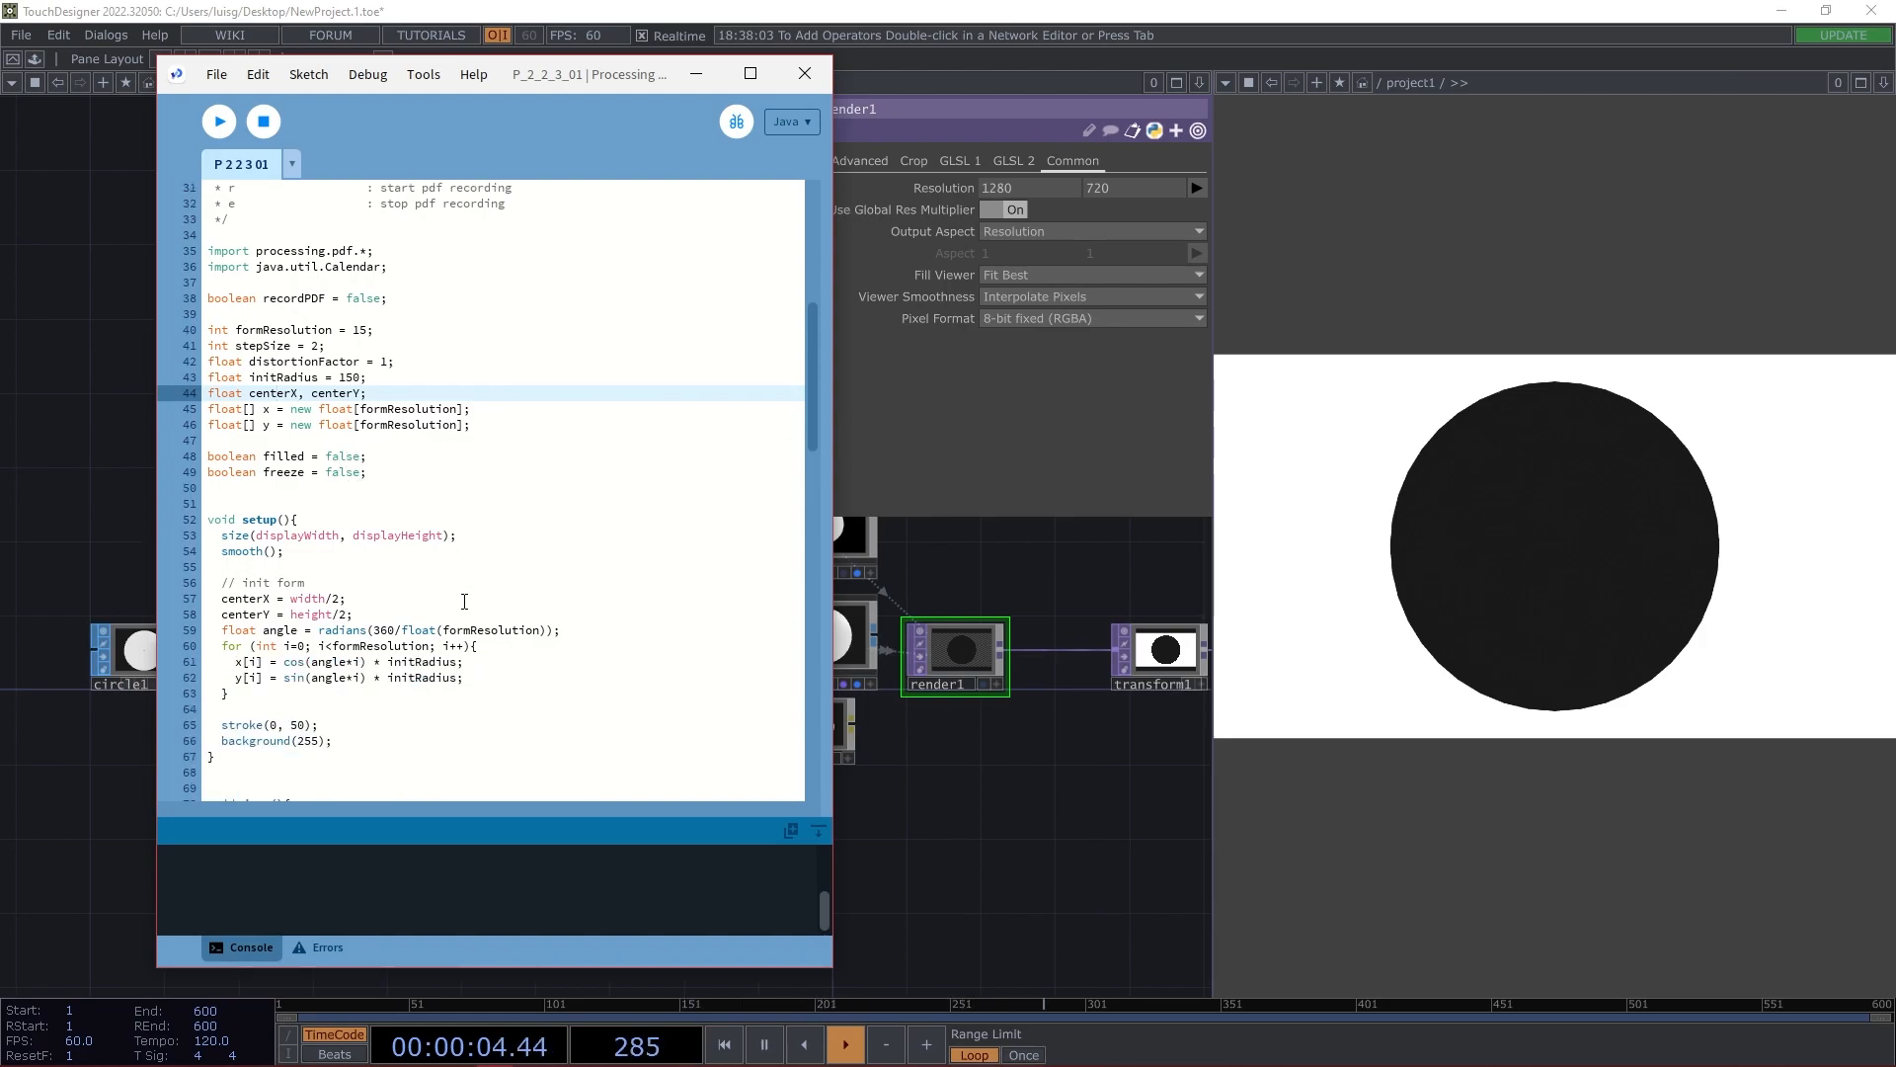
scroll(463, 604, "down", 3)
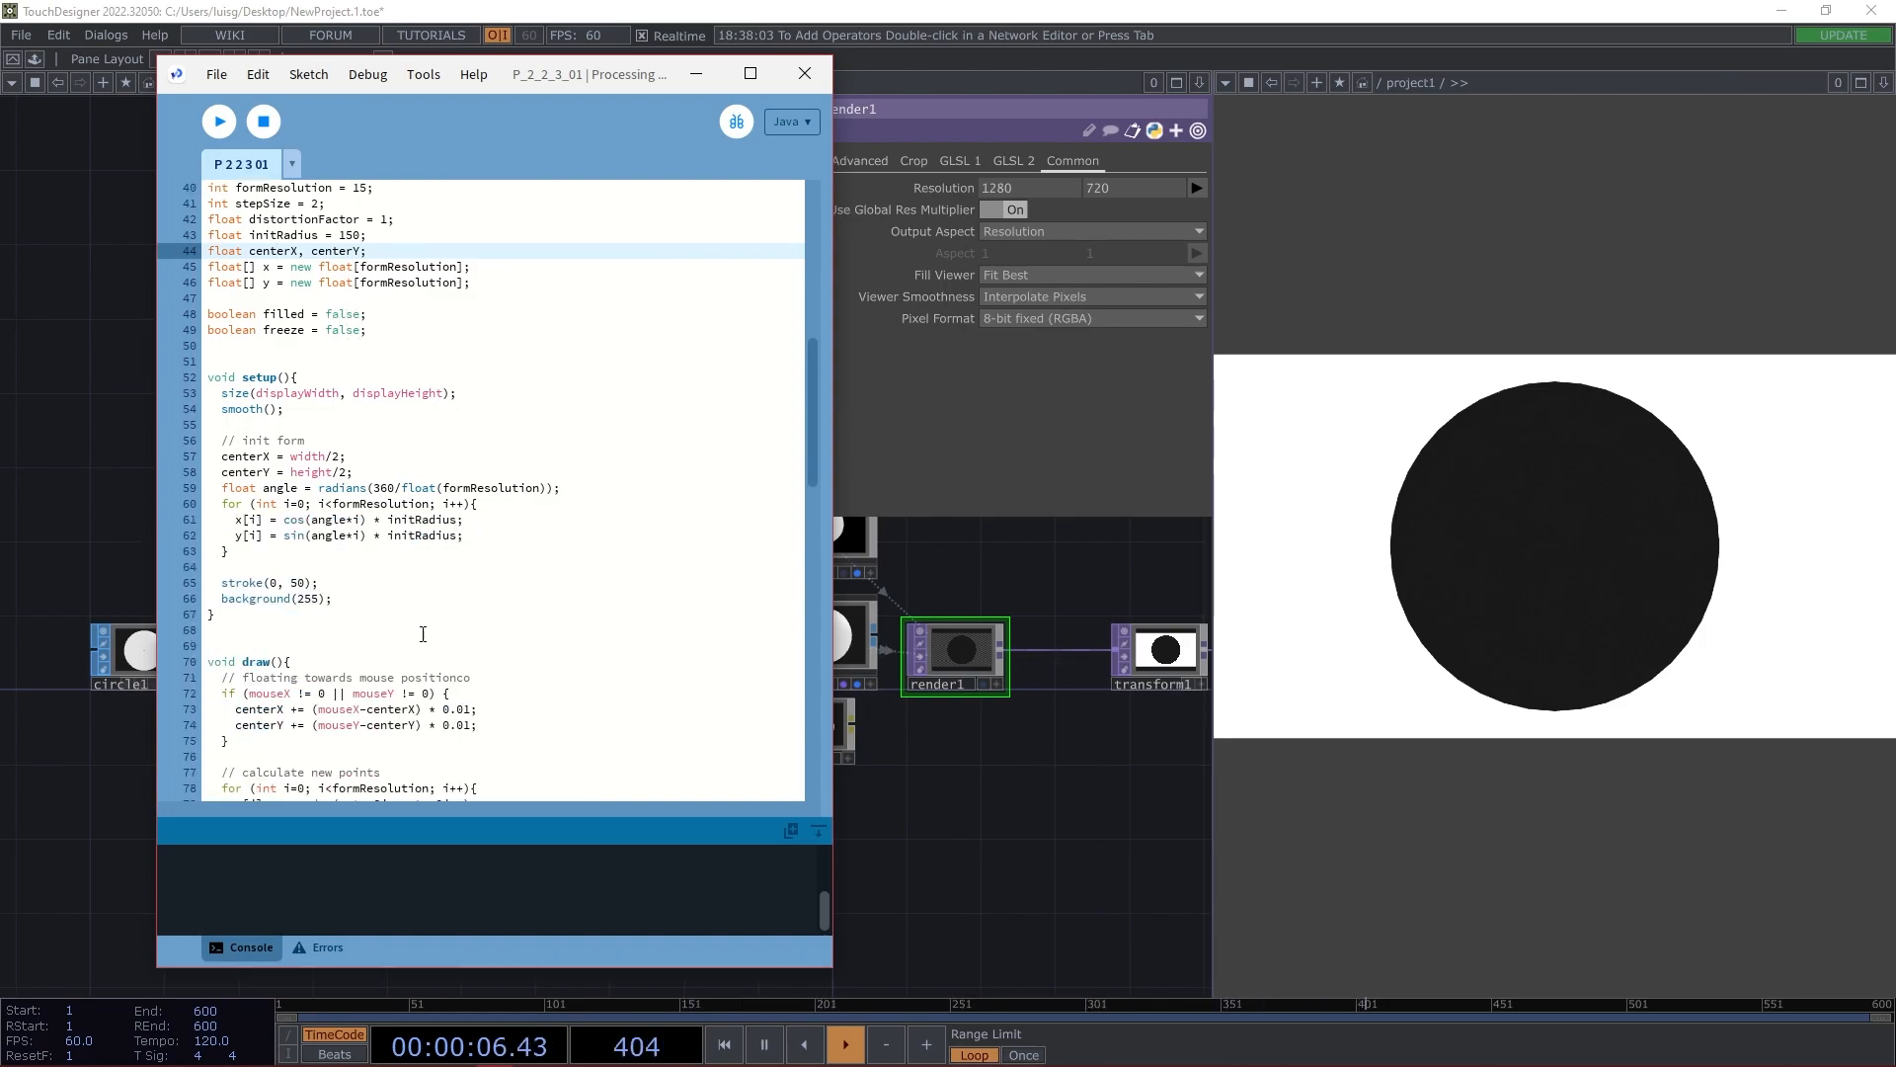
left_click(349, 709)
left_click(354, 725)
scroll(365, 706, "down", 12)
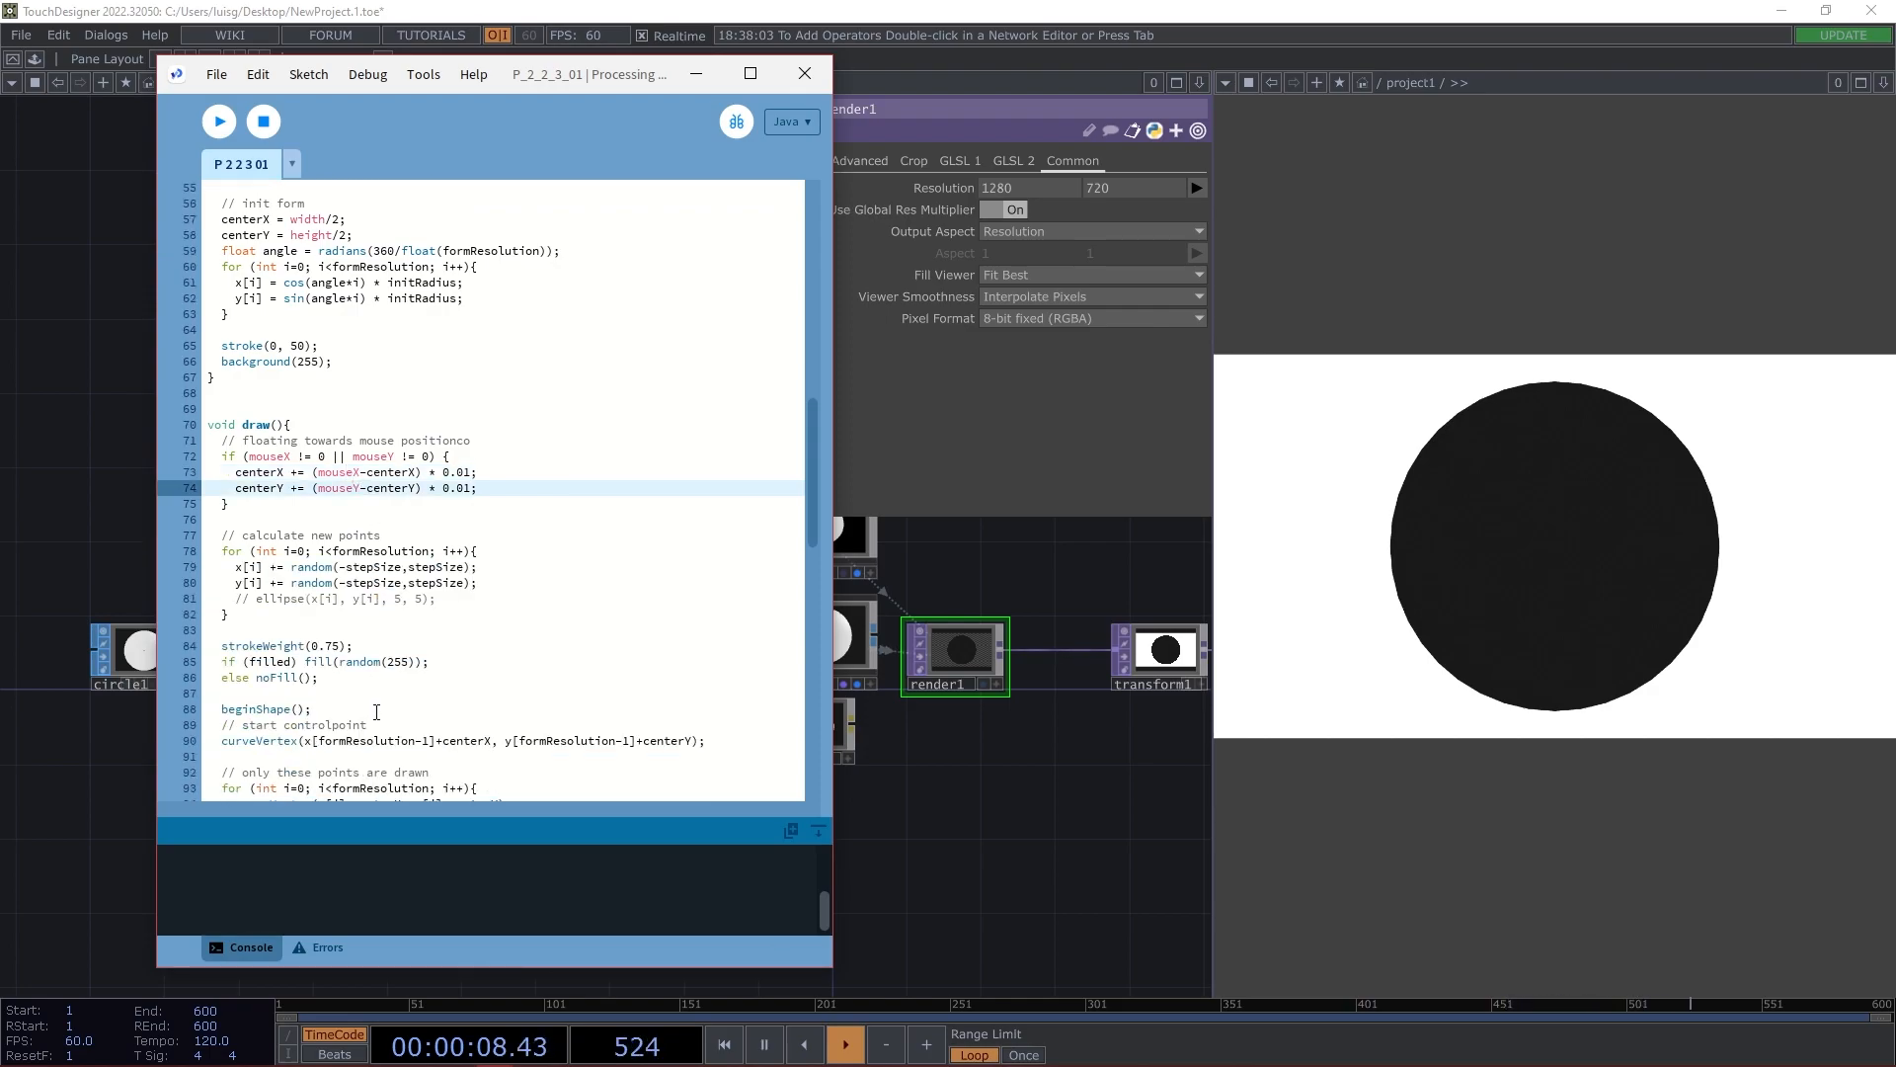
scroll(376, 702, "down", 2)
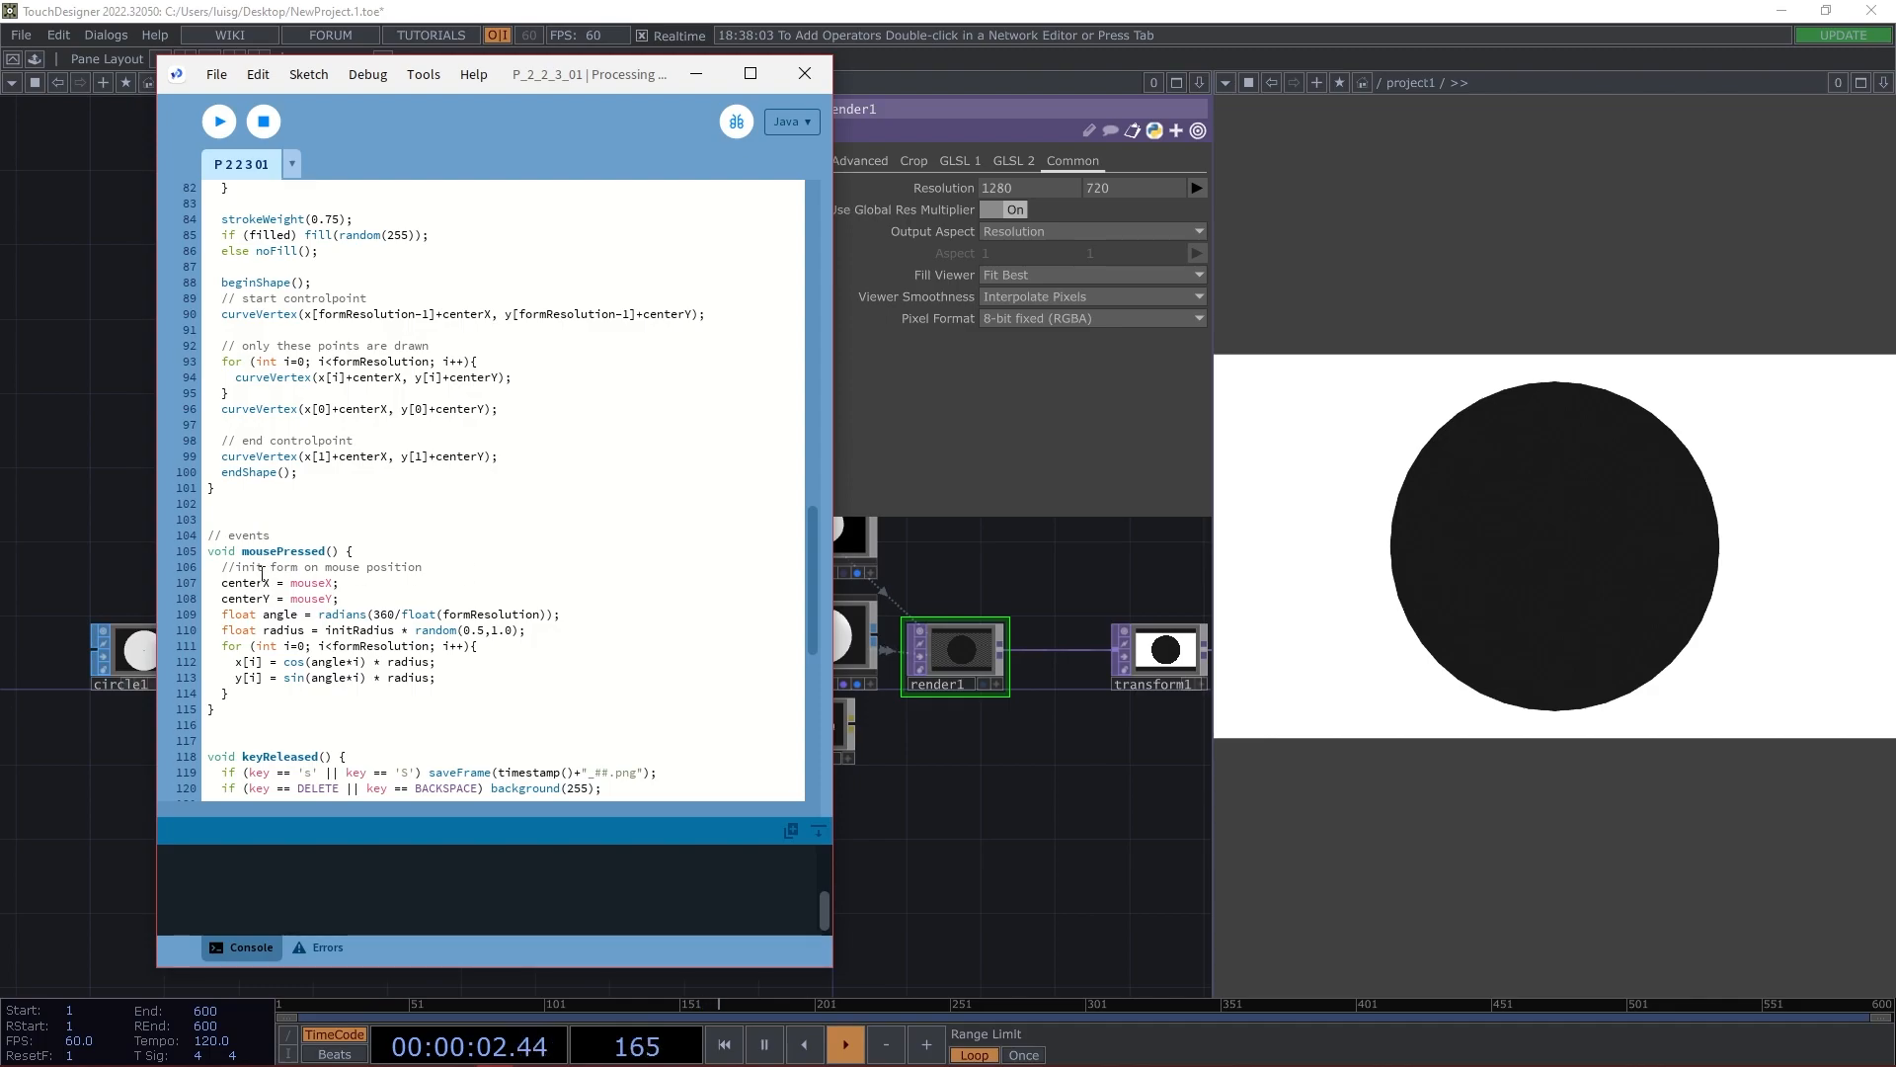
scroll(379, 682, "down", 3)
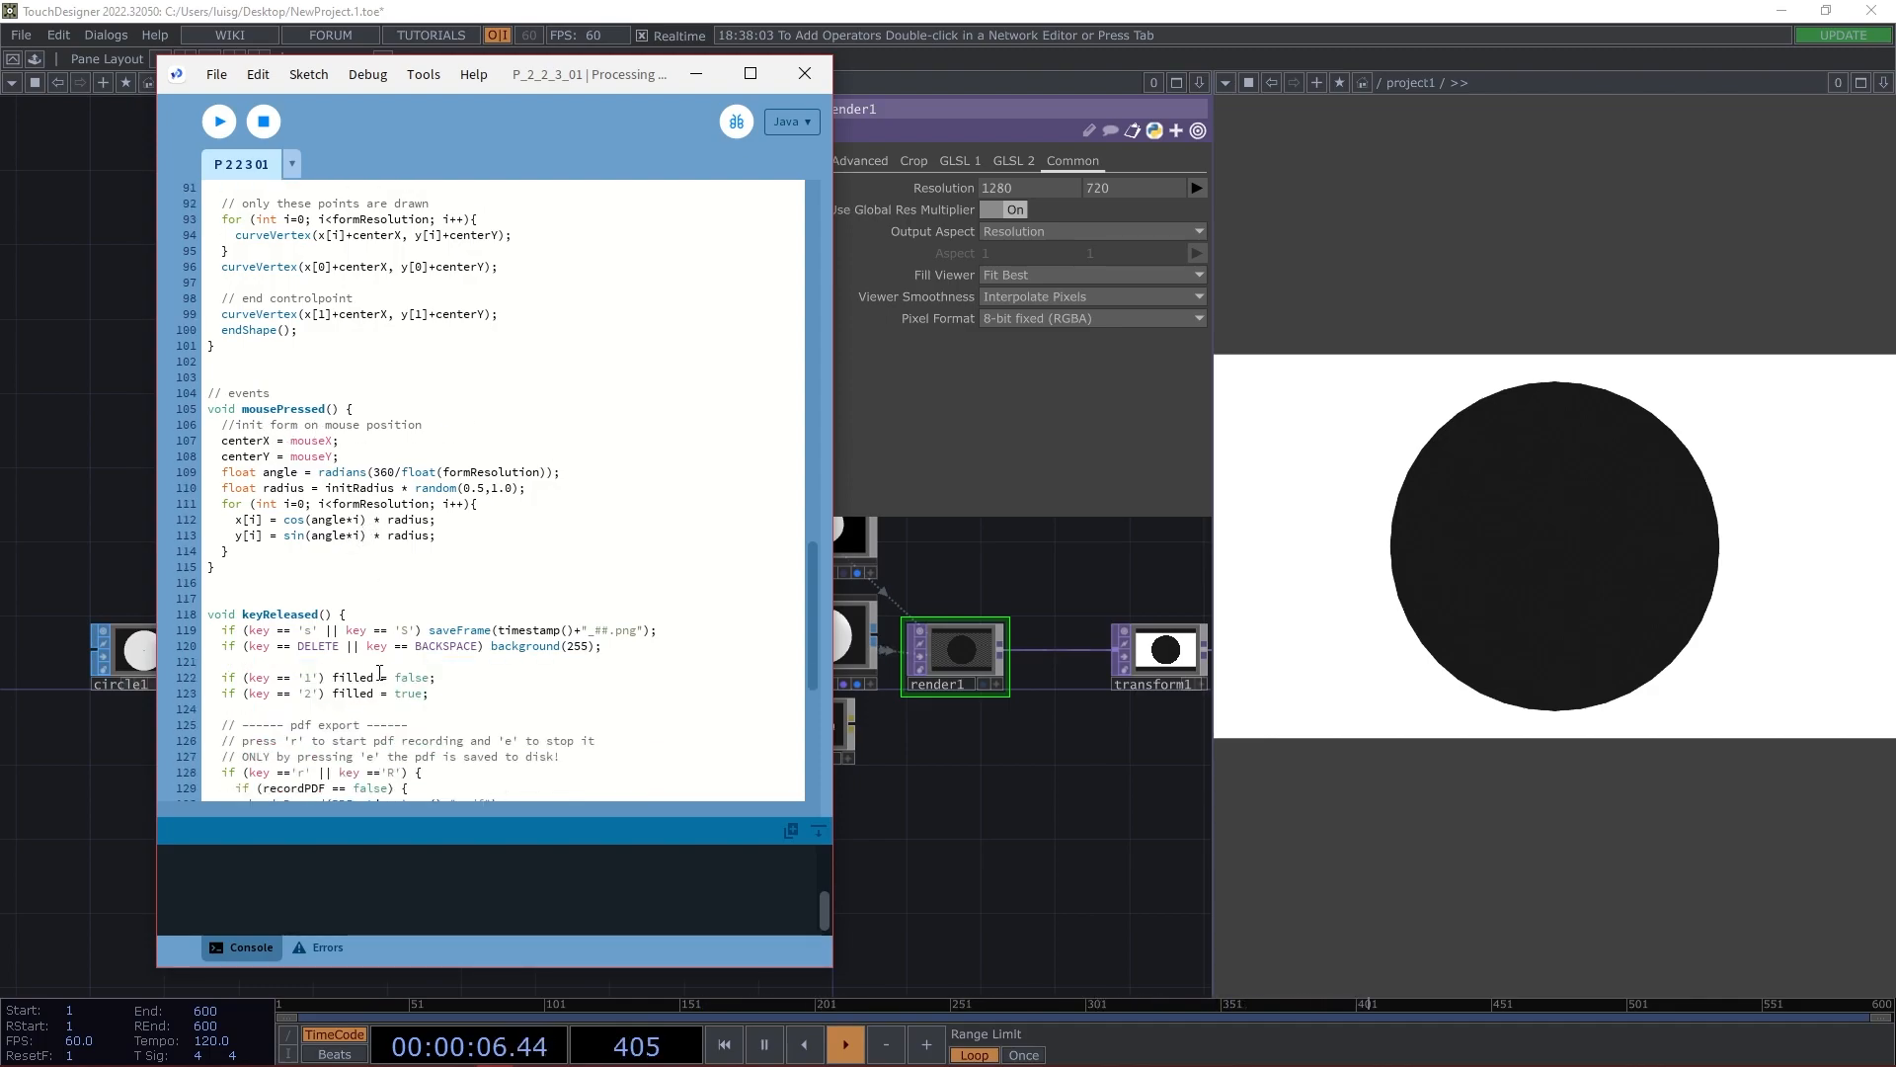
scroll(381, 674, "down", 2)
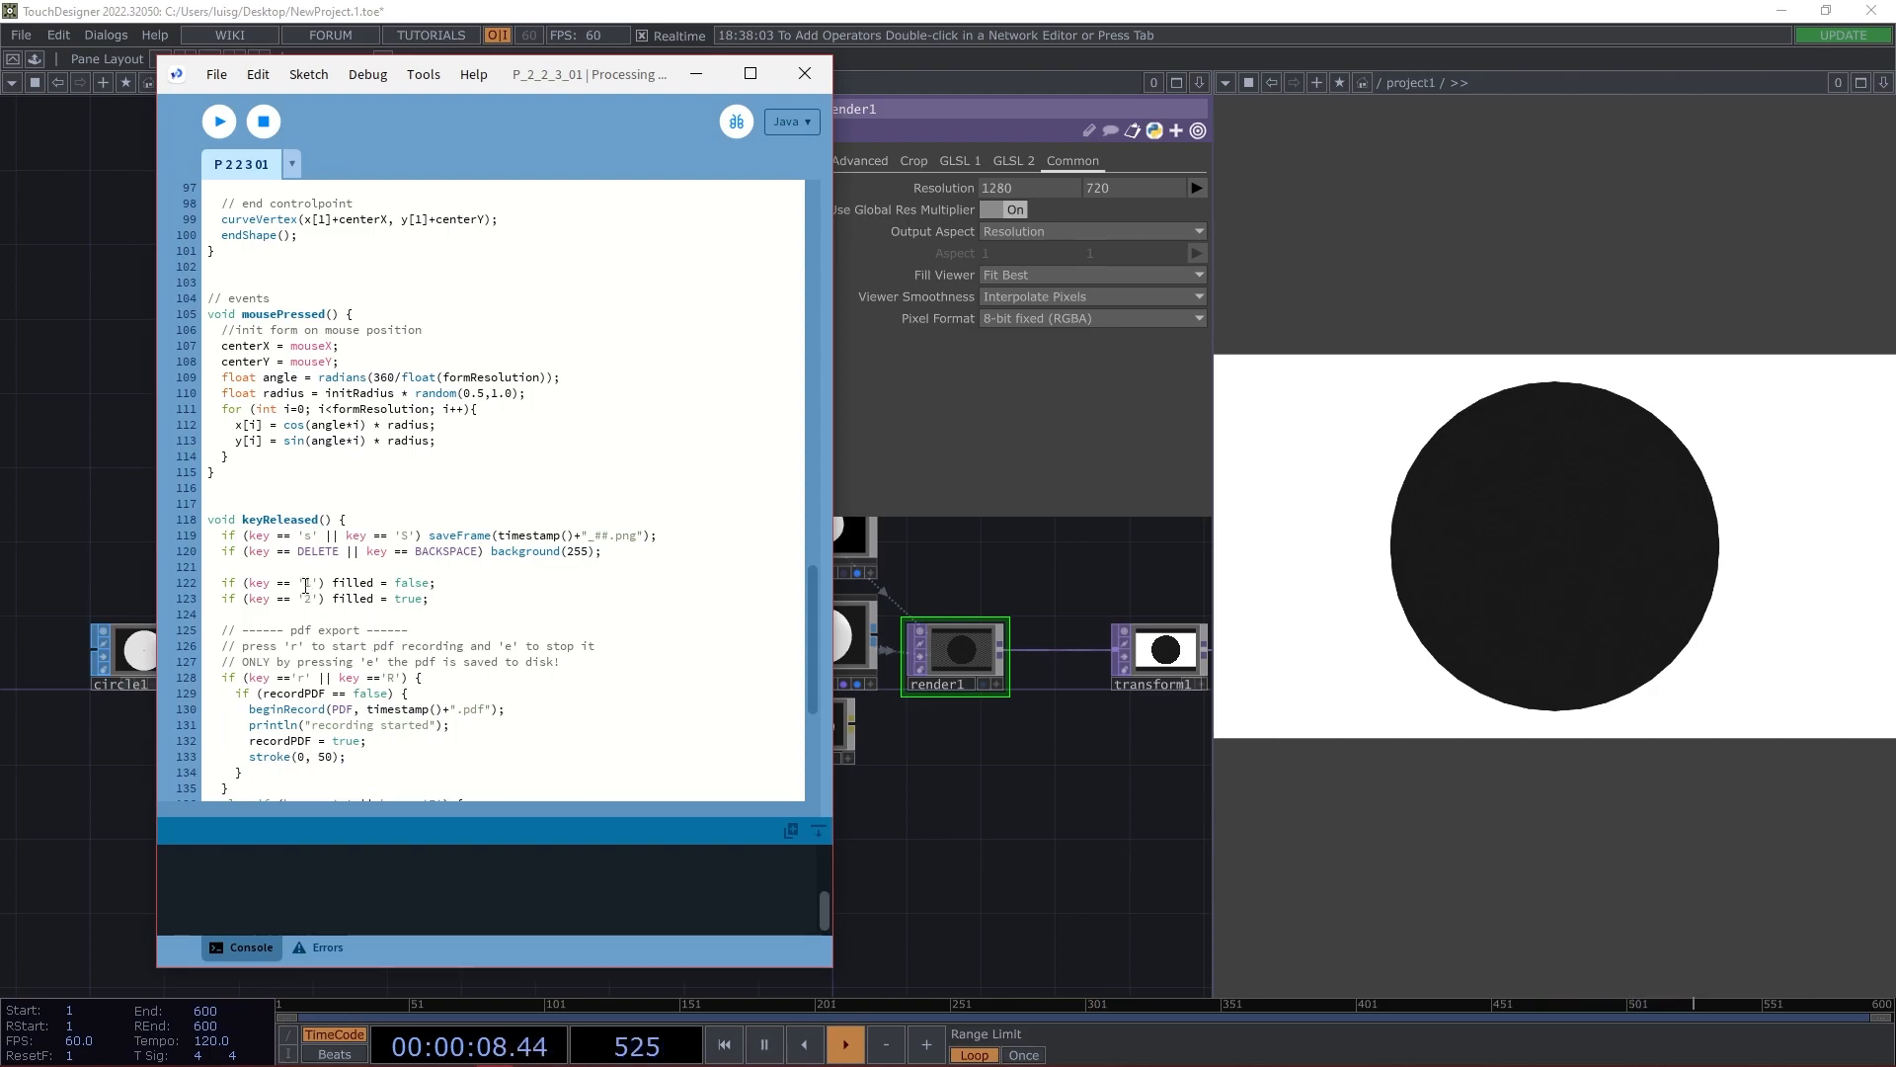
left_click_drag(431, 598, 181, 593)
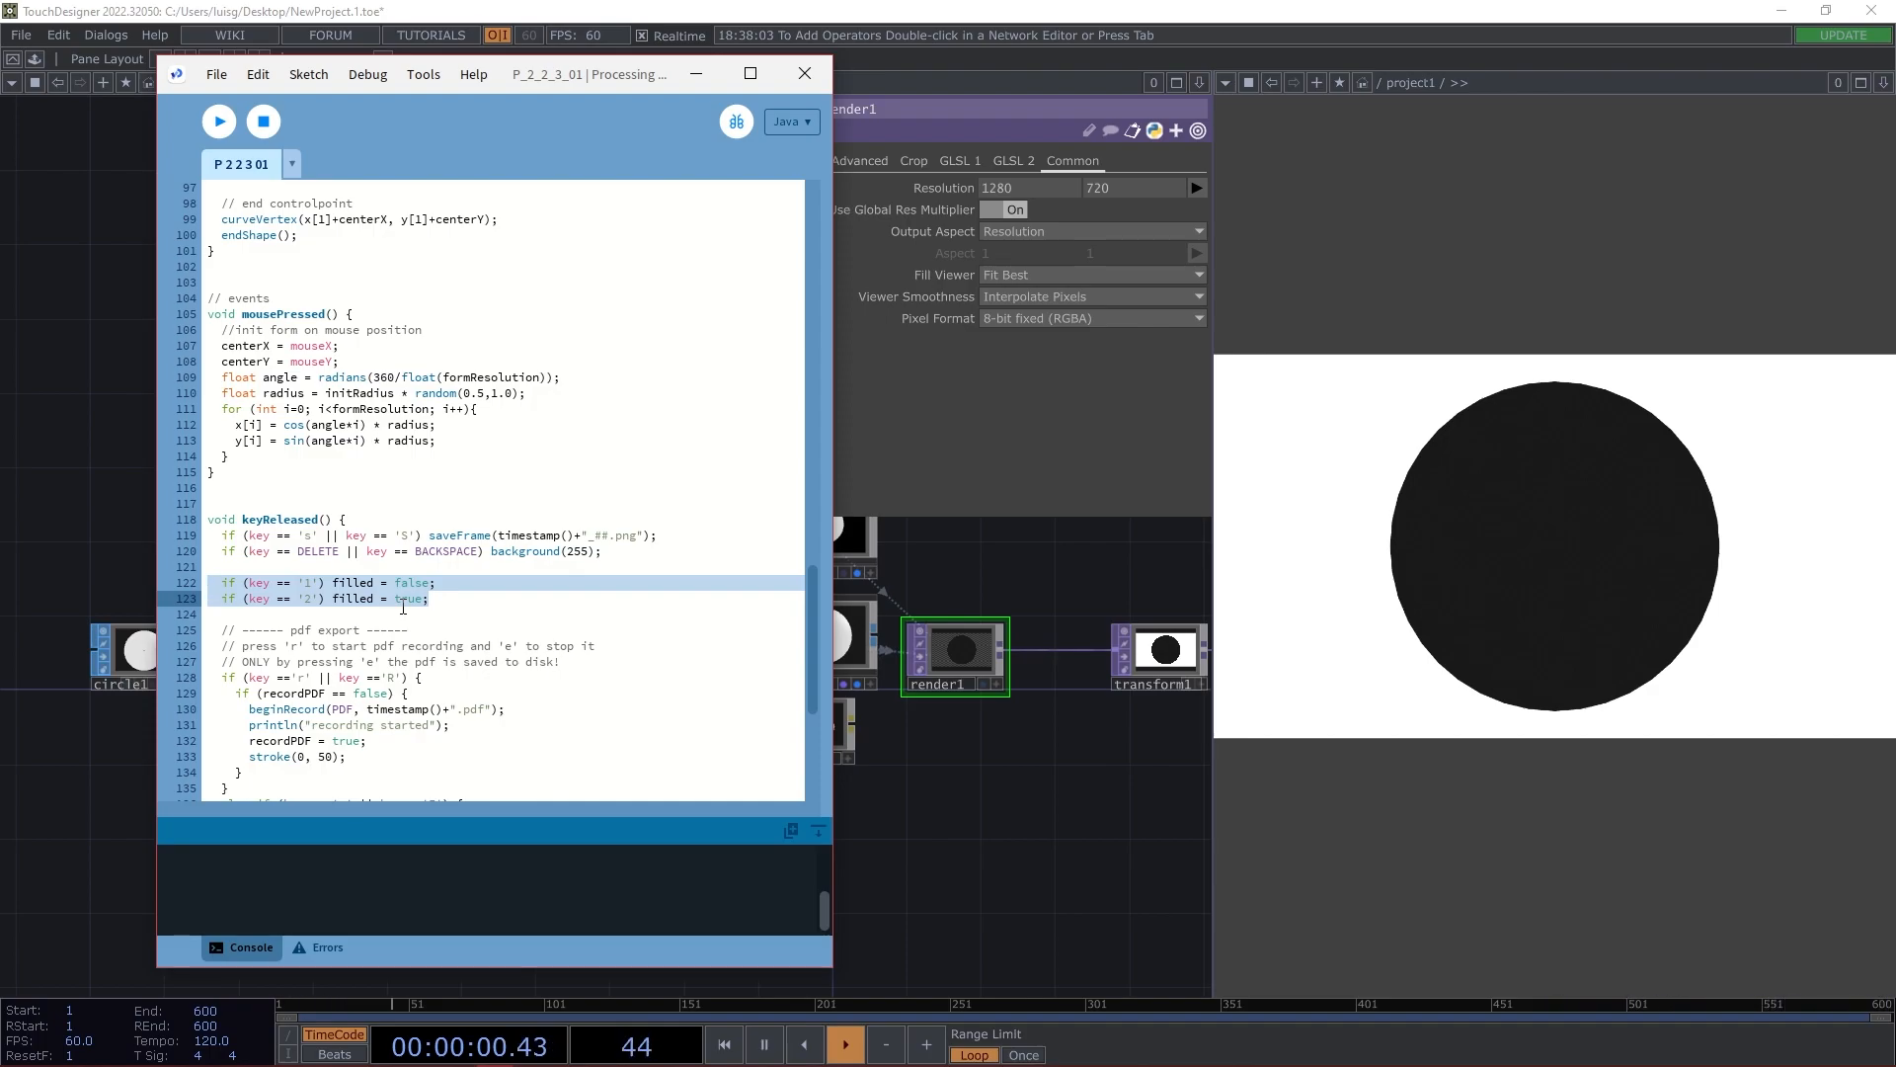
Bring the Processing editor back to the front, run the P_2_2_3_01 sketch and start new circles at several spots on its canvas.
left_click(868, 892)
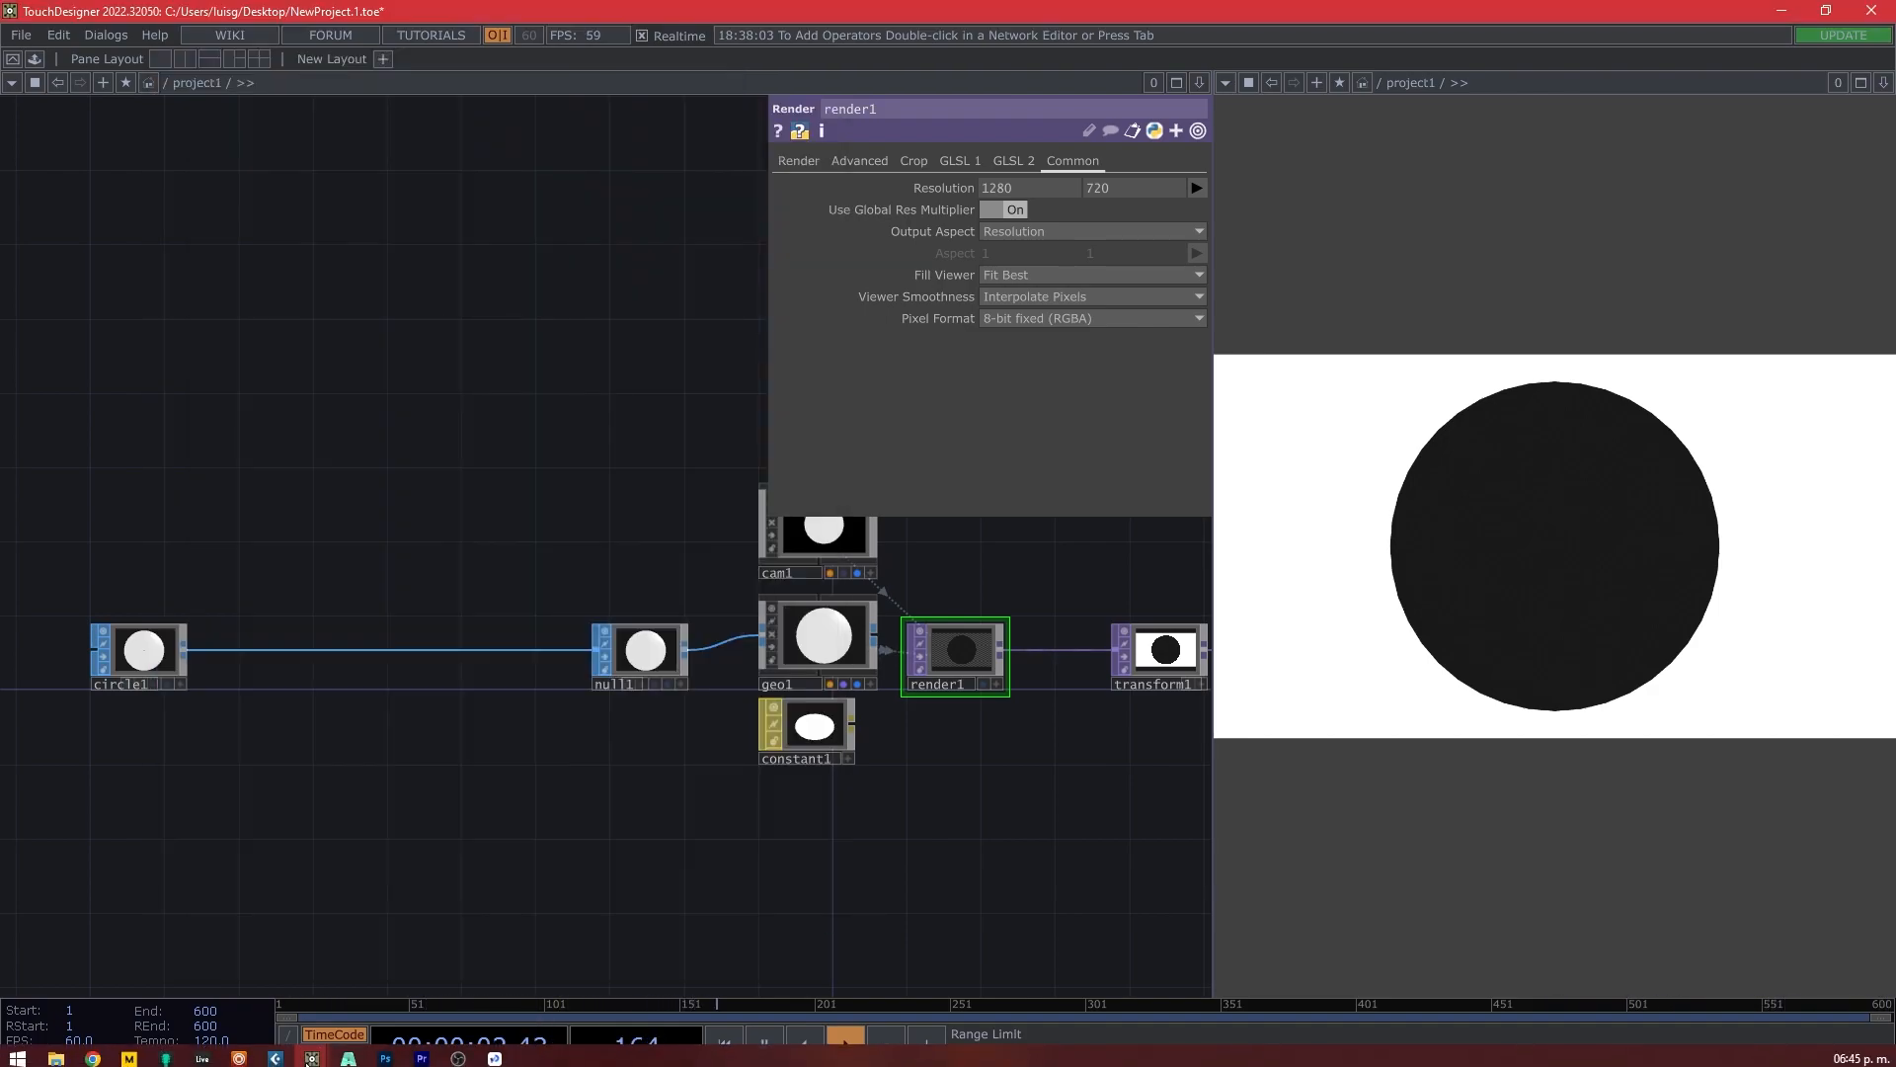
left_click(497, 1053)
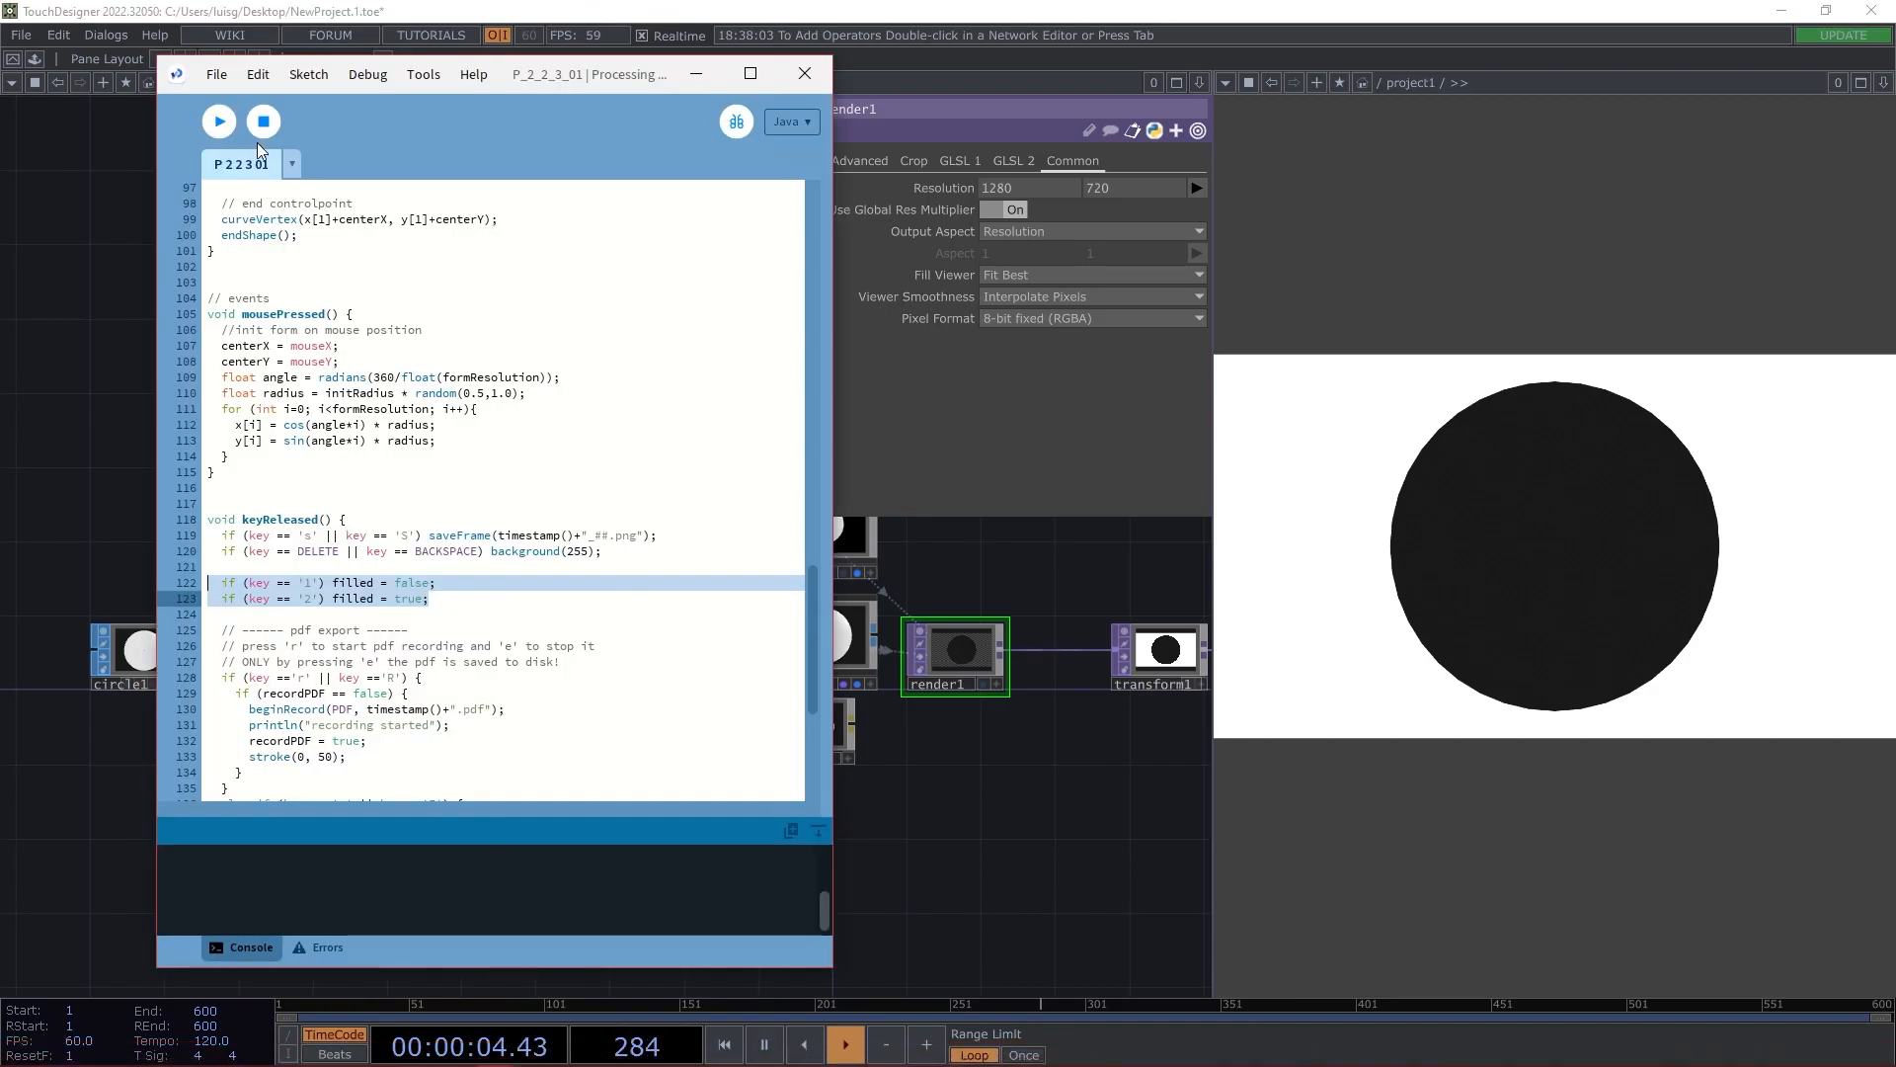
left_click(220, 121)
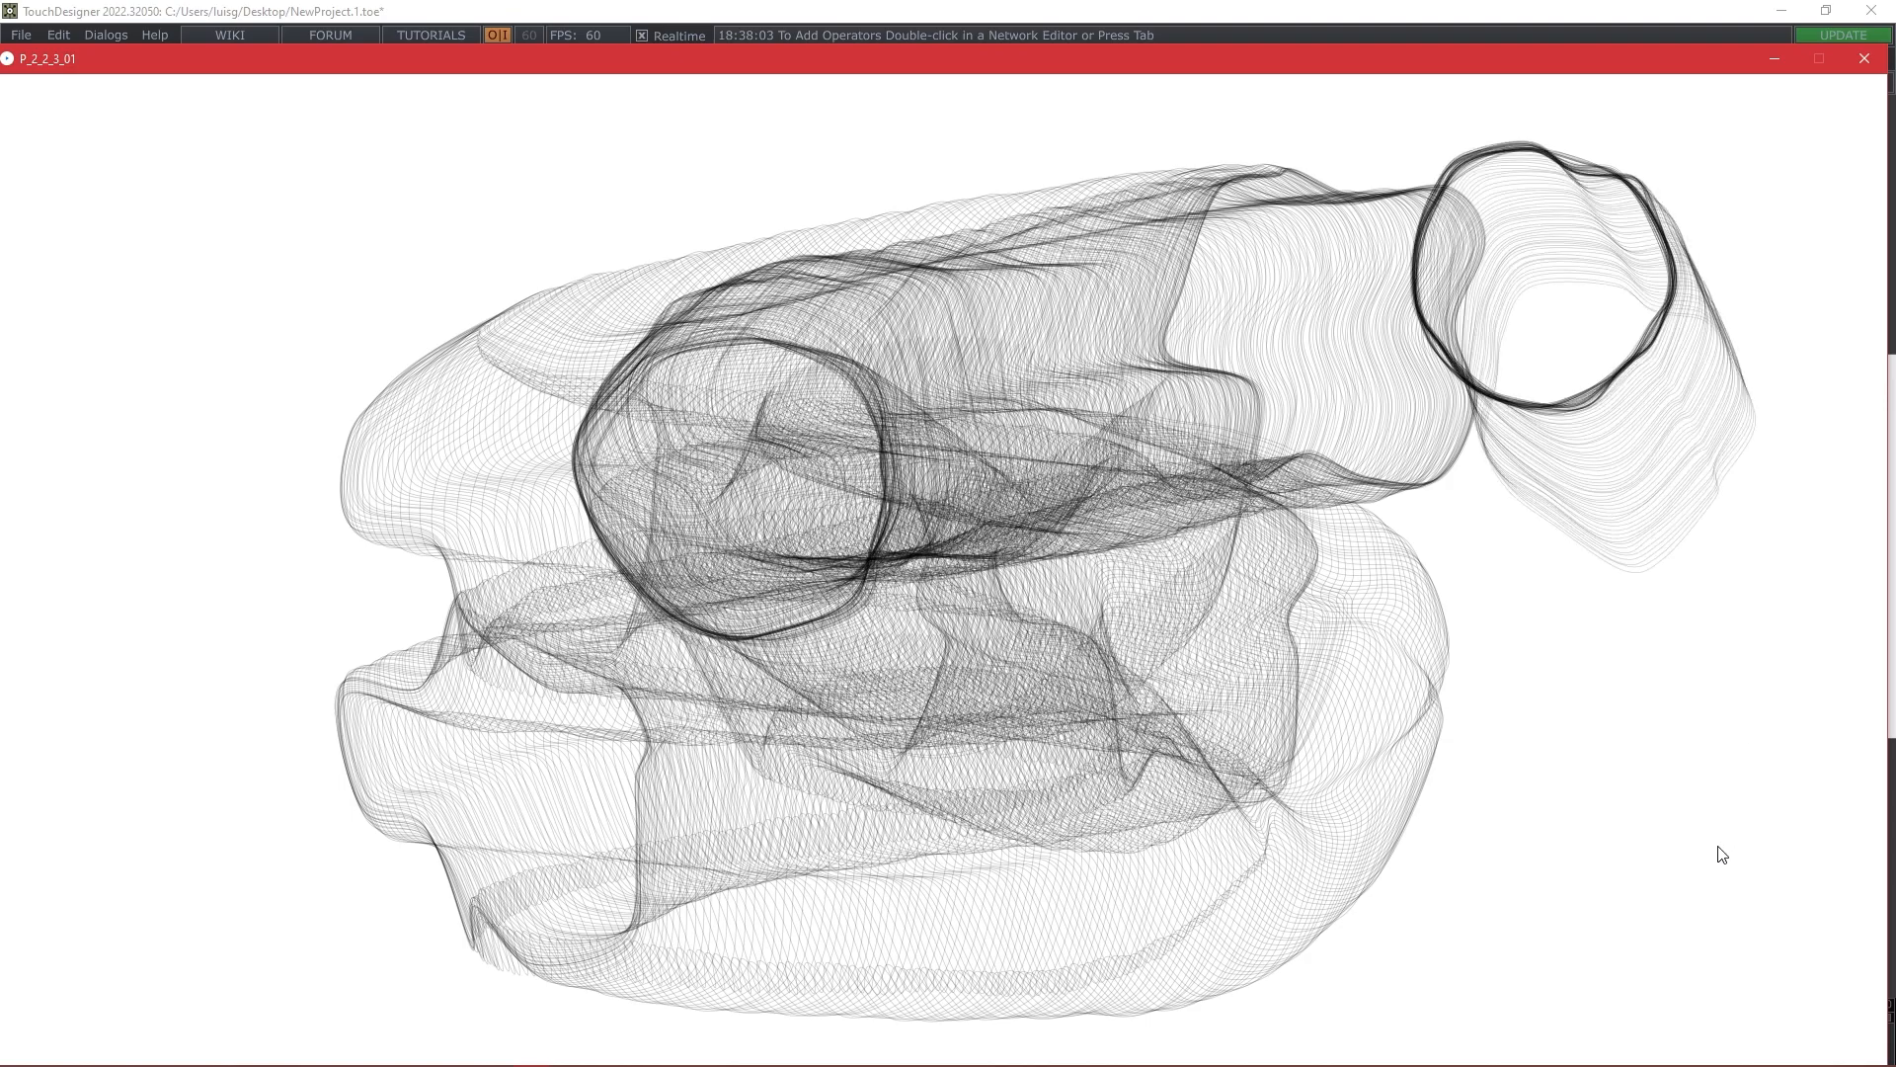
left_click(1716, 920)
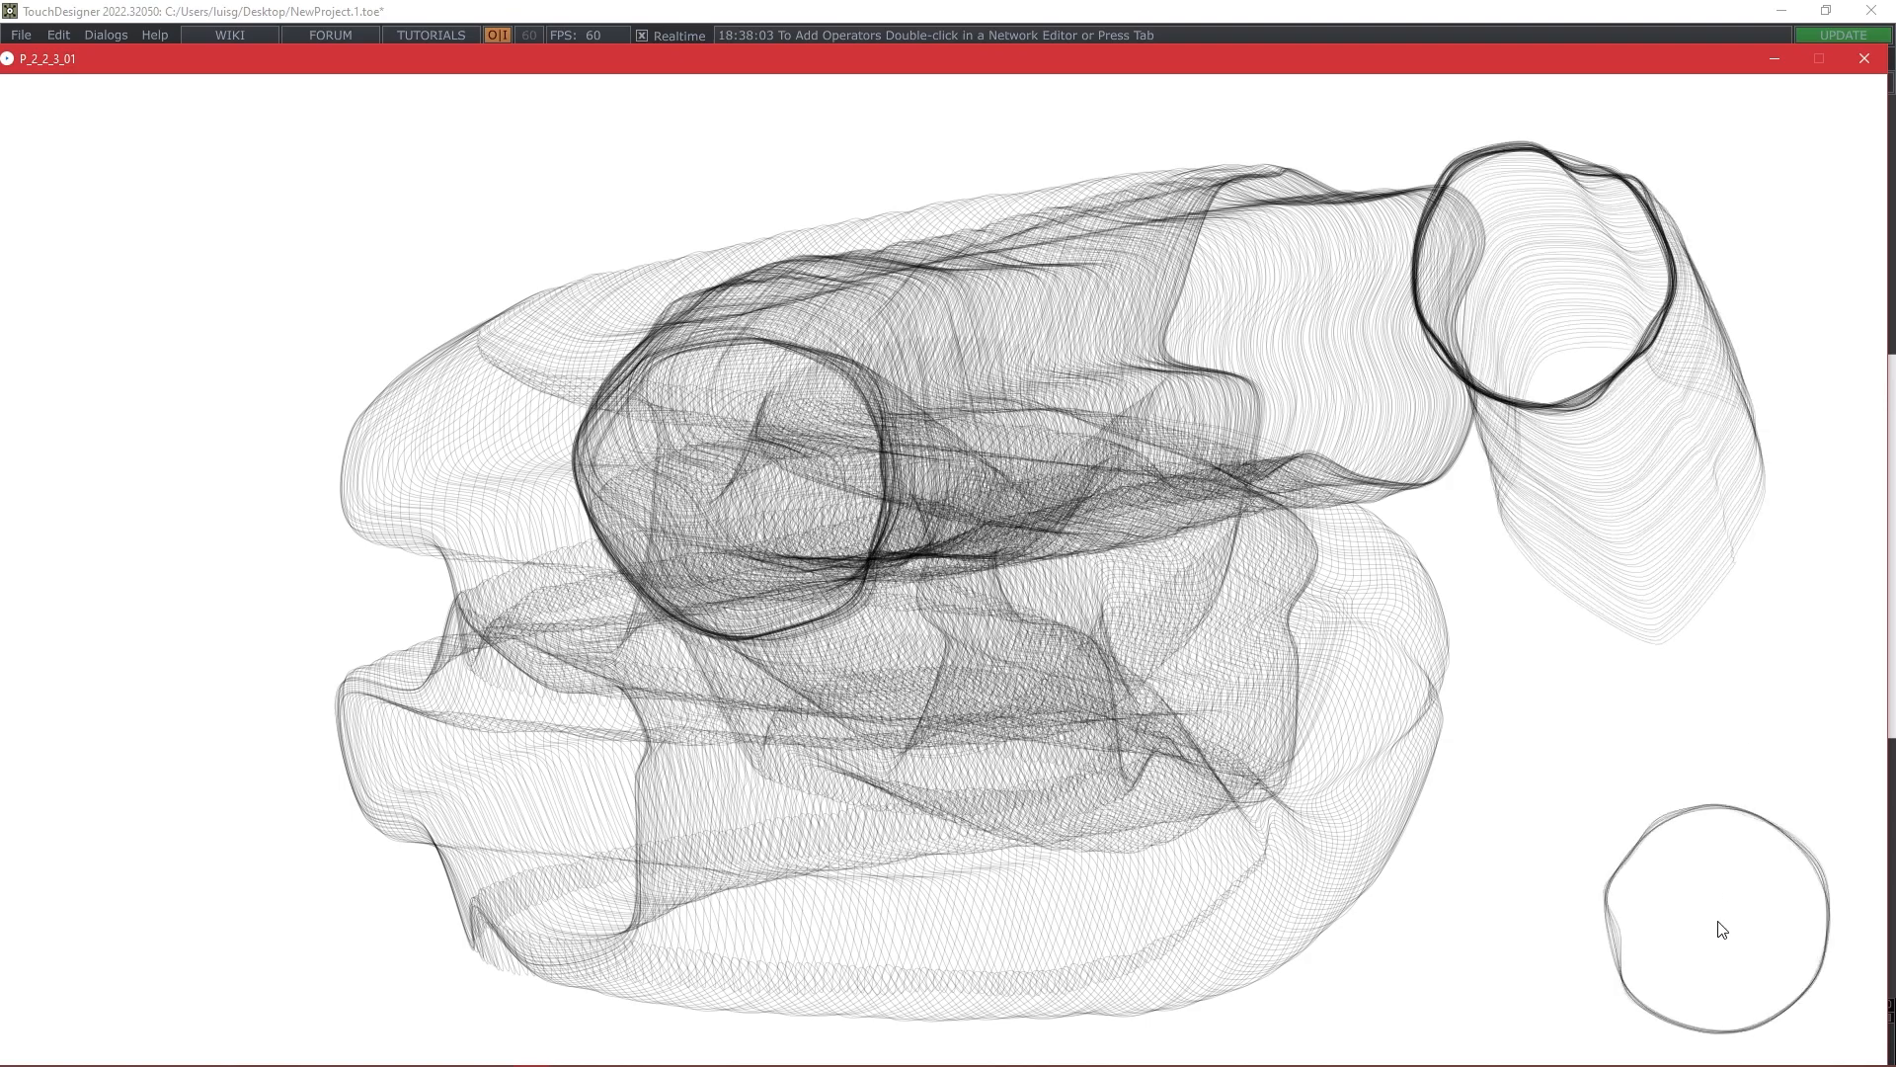
left_click(154, 882)
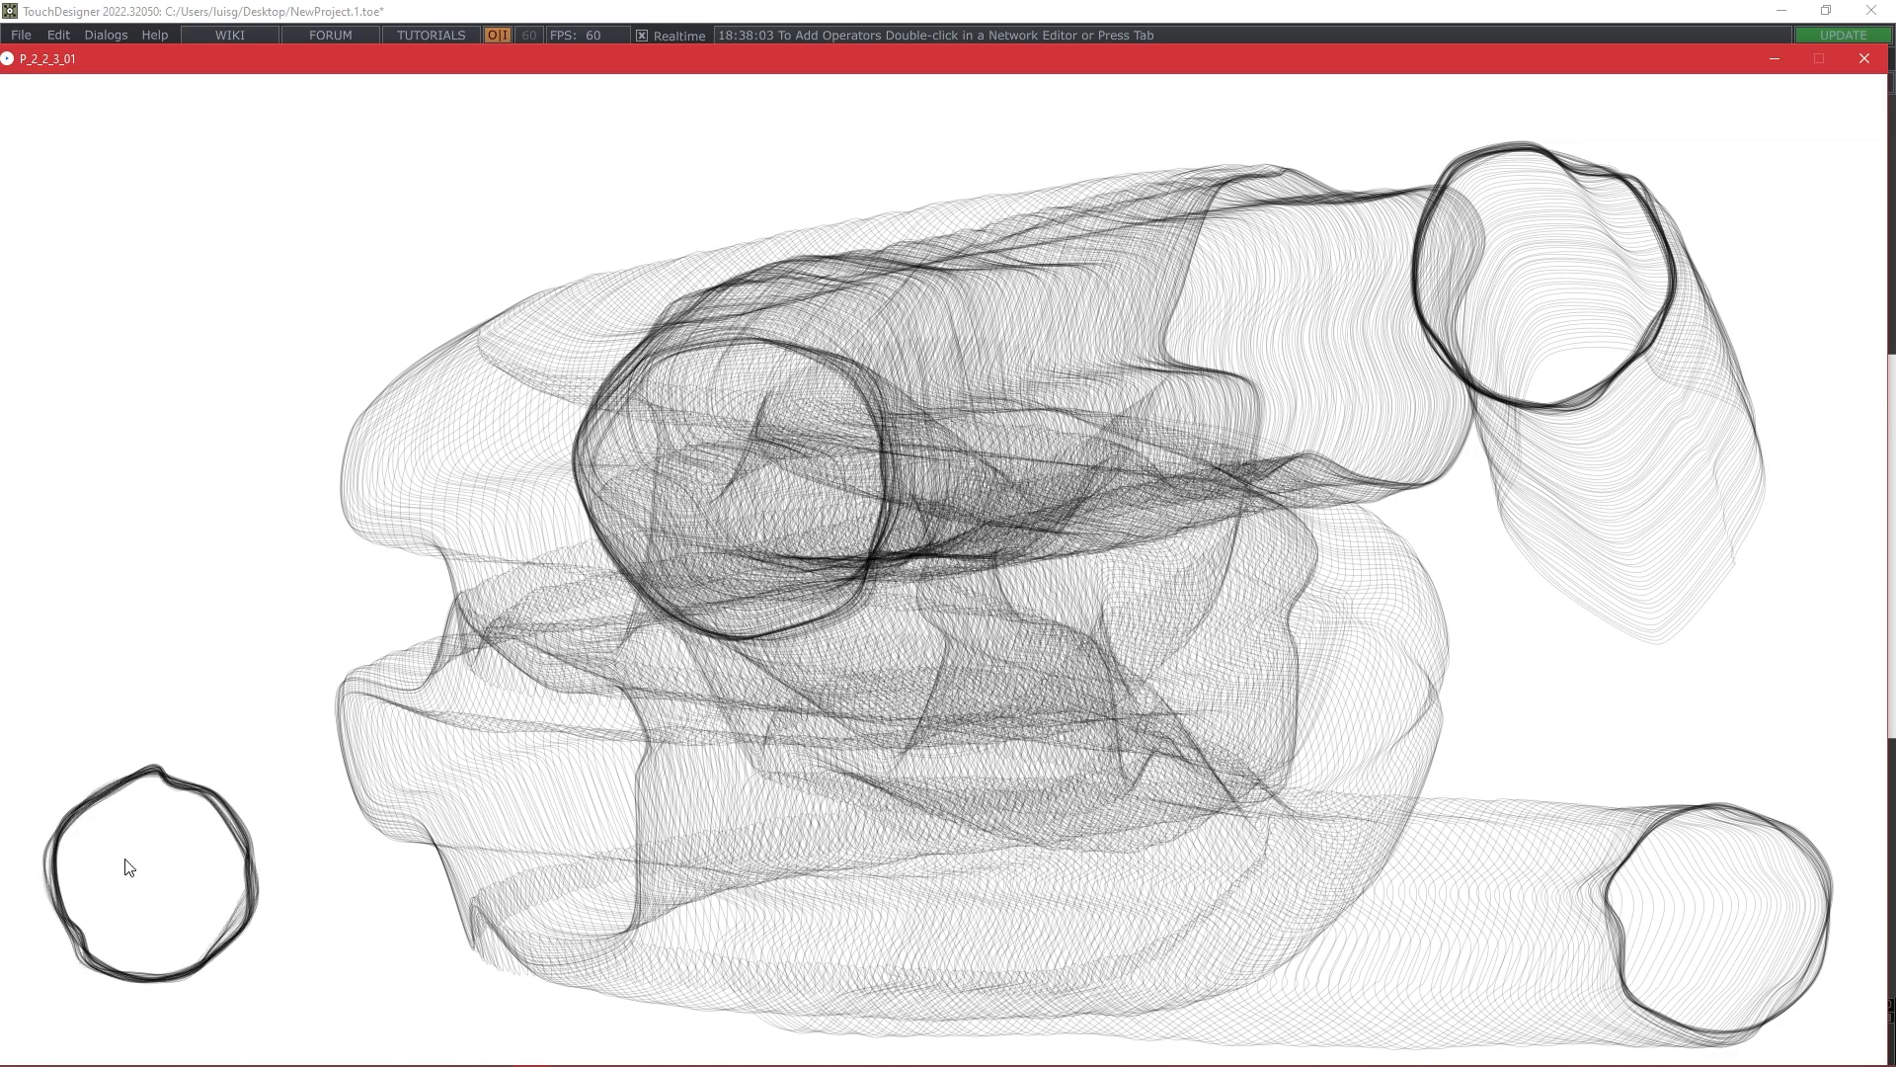
left_click(148, 182)
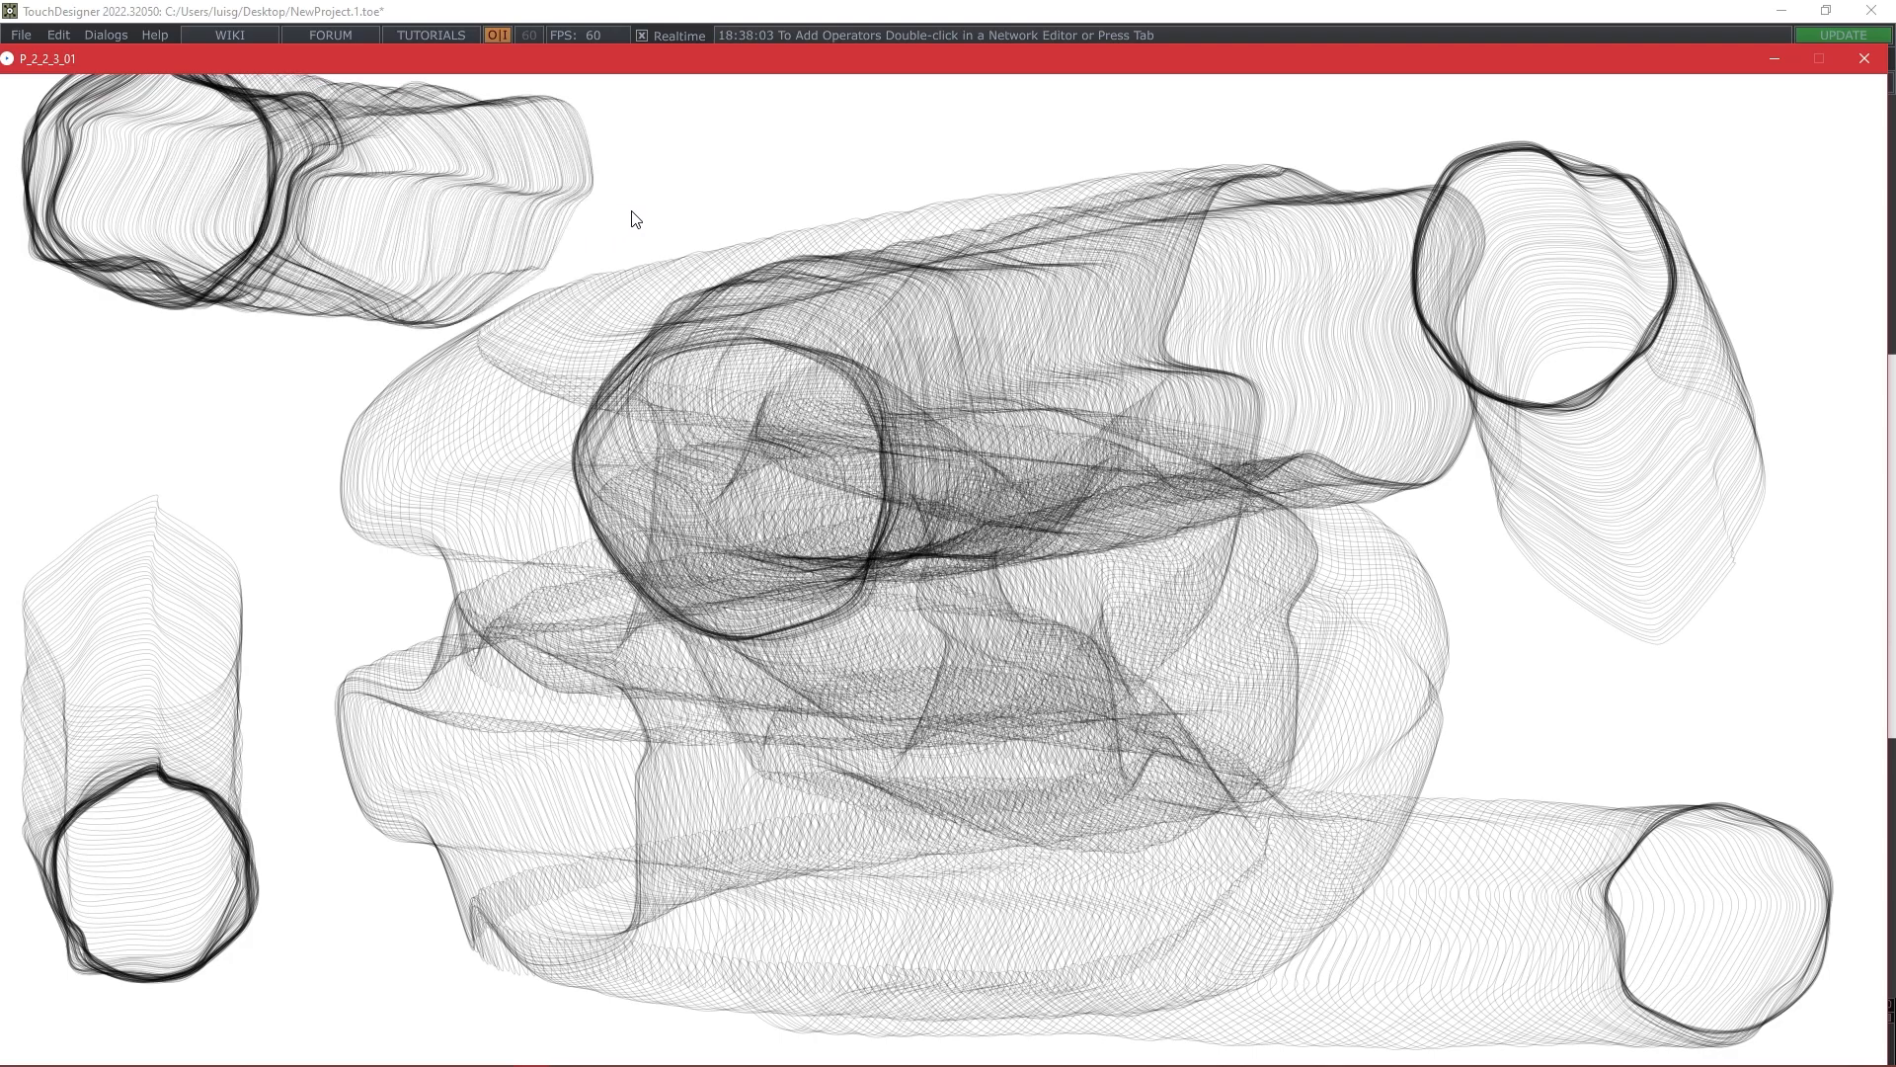
left_click(1359, 647)
Test the running sketch's fill style and display clearing, and close its window and move the Processing editor out of view.
key("1")
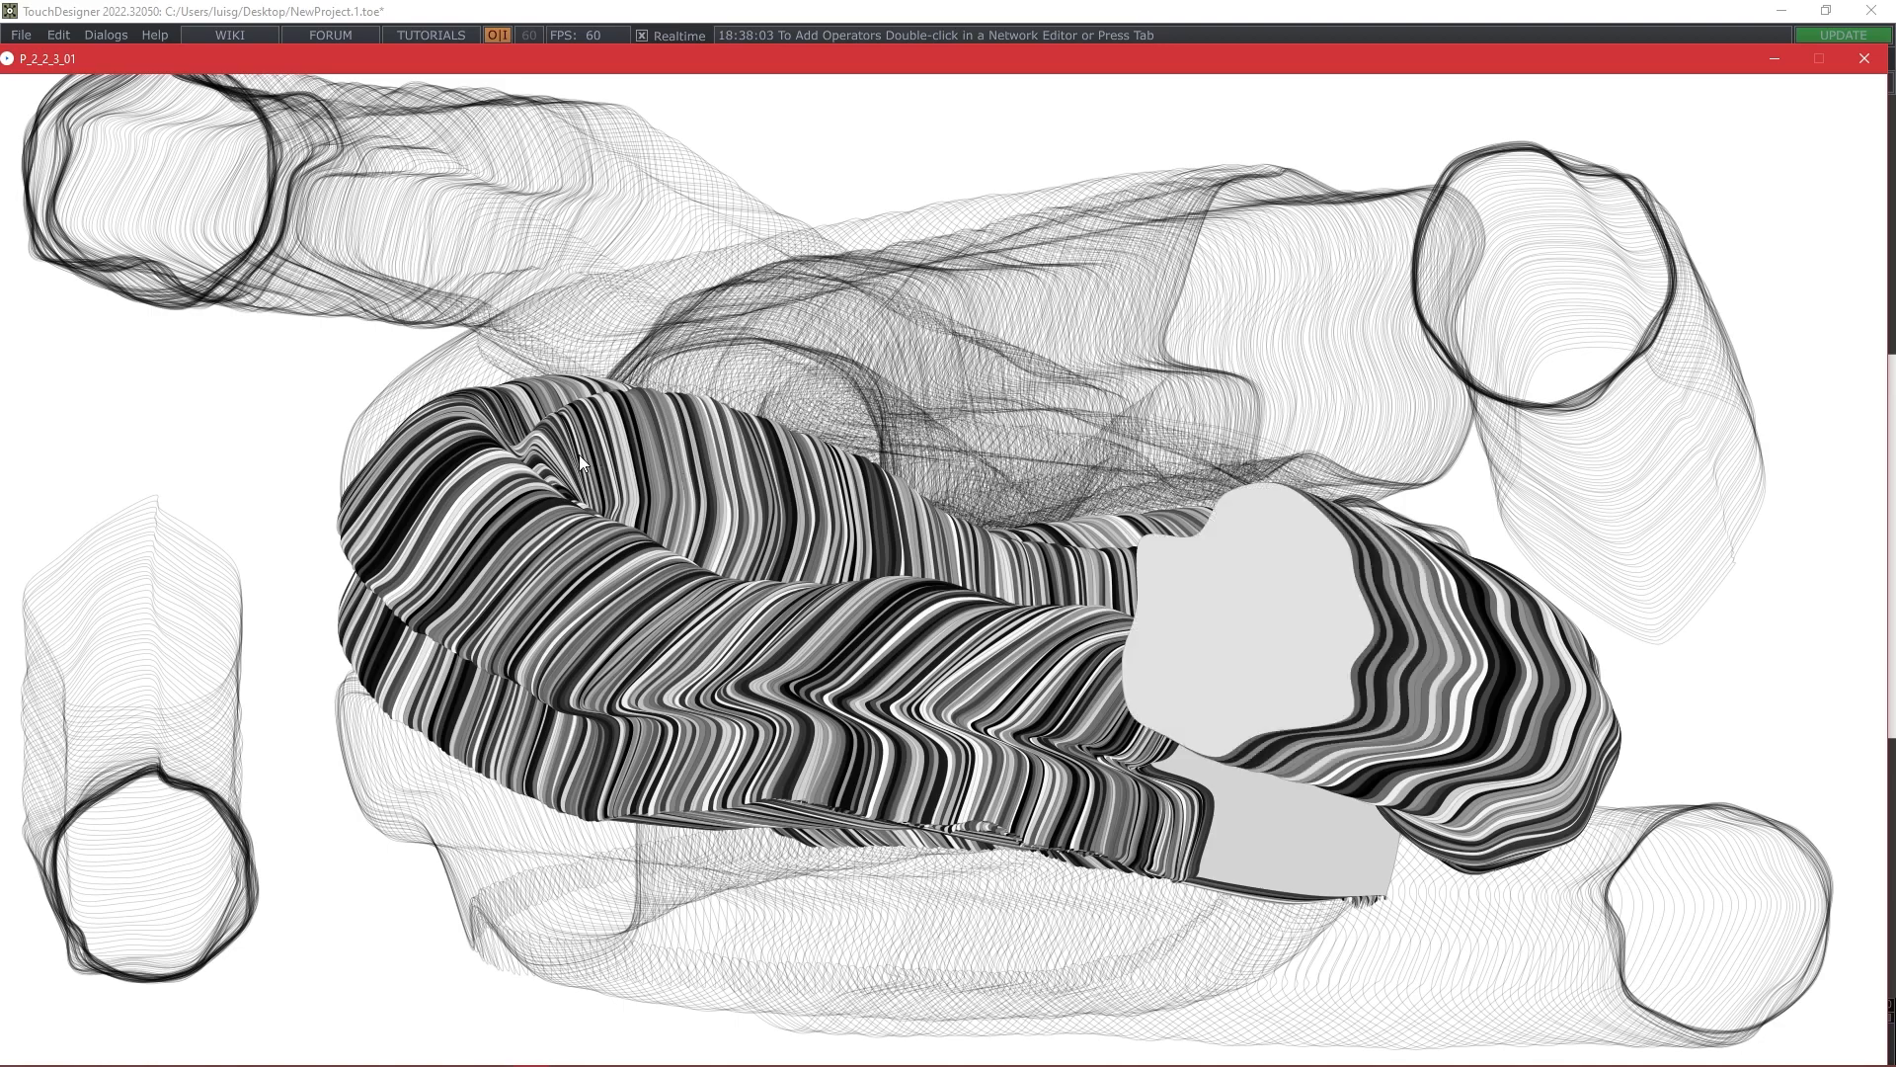
key("Delete")
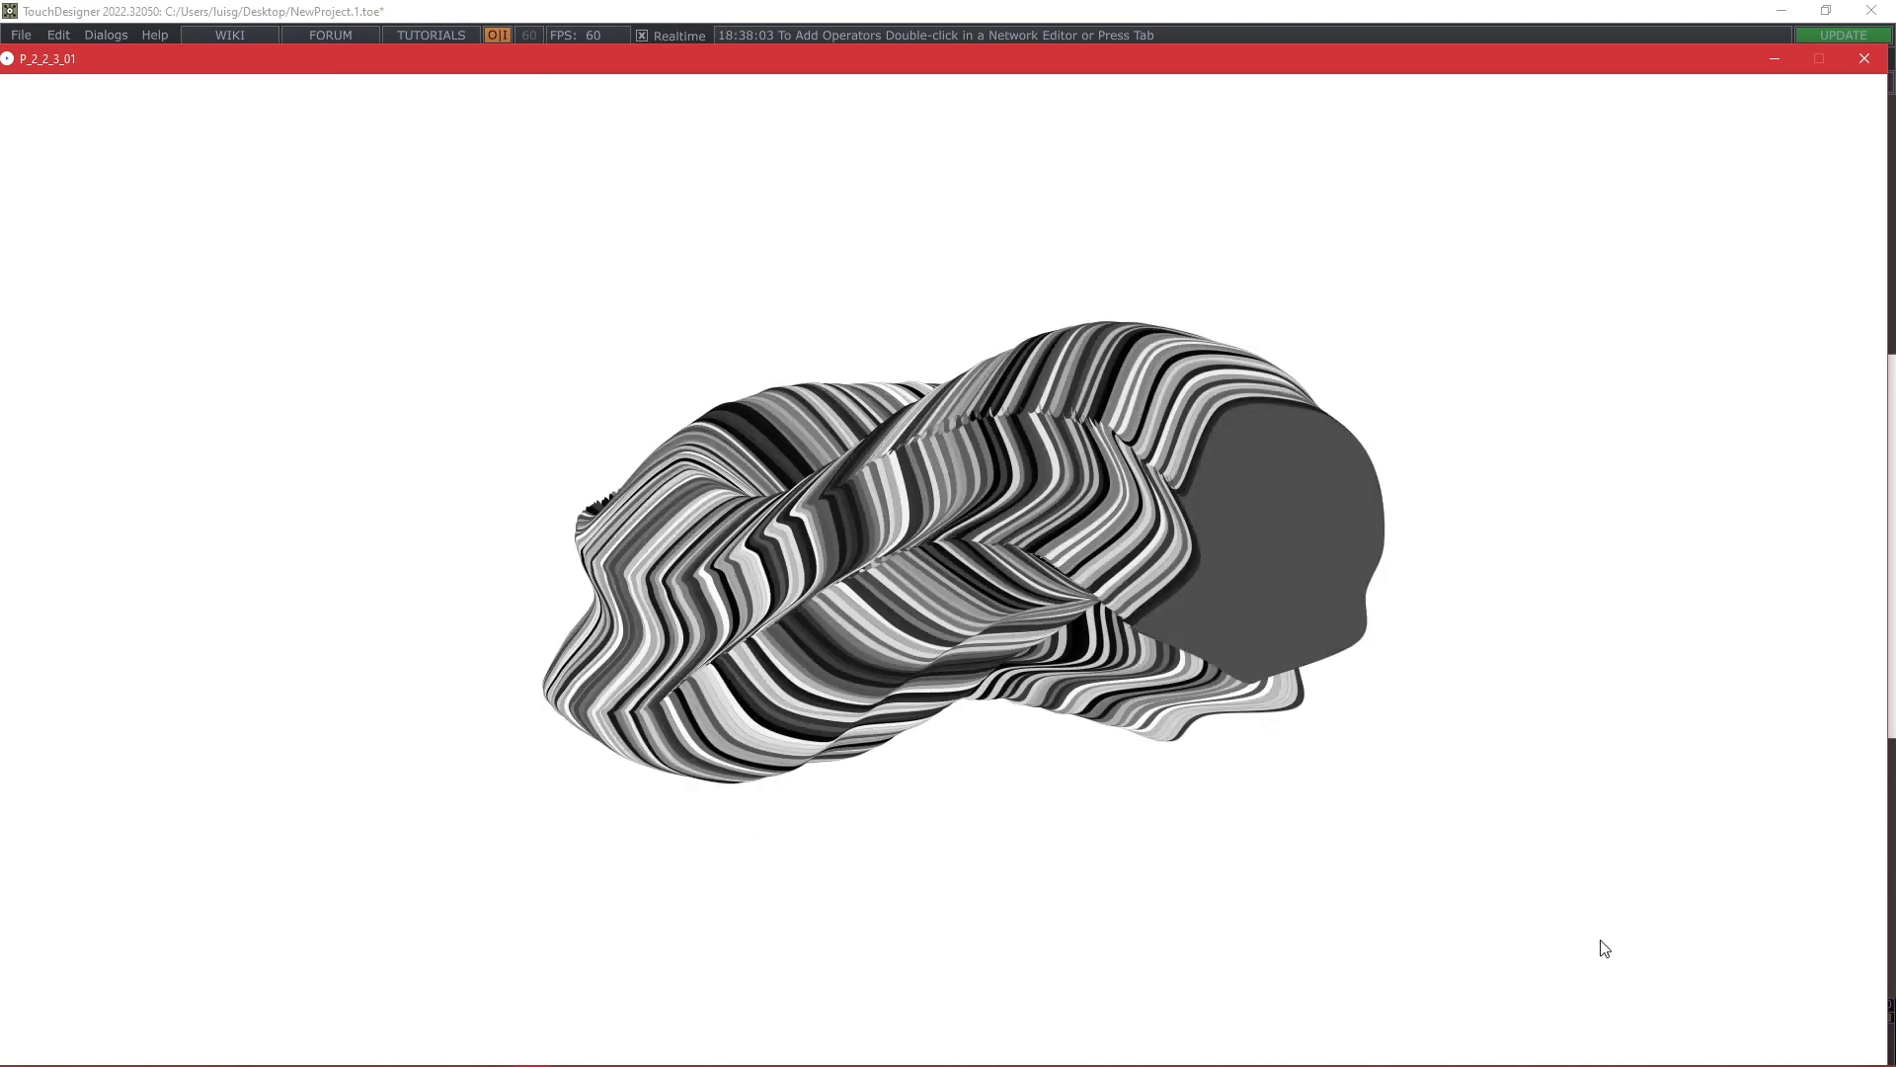
left_click(1864, 58)
left_click_drag(602, 75, 0, 119)
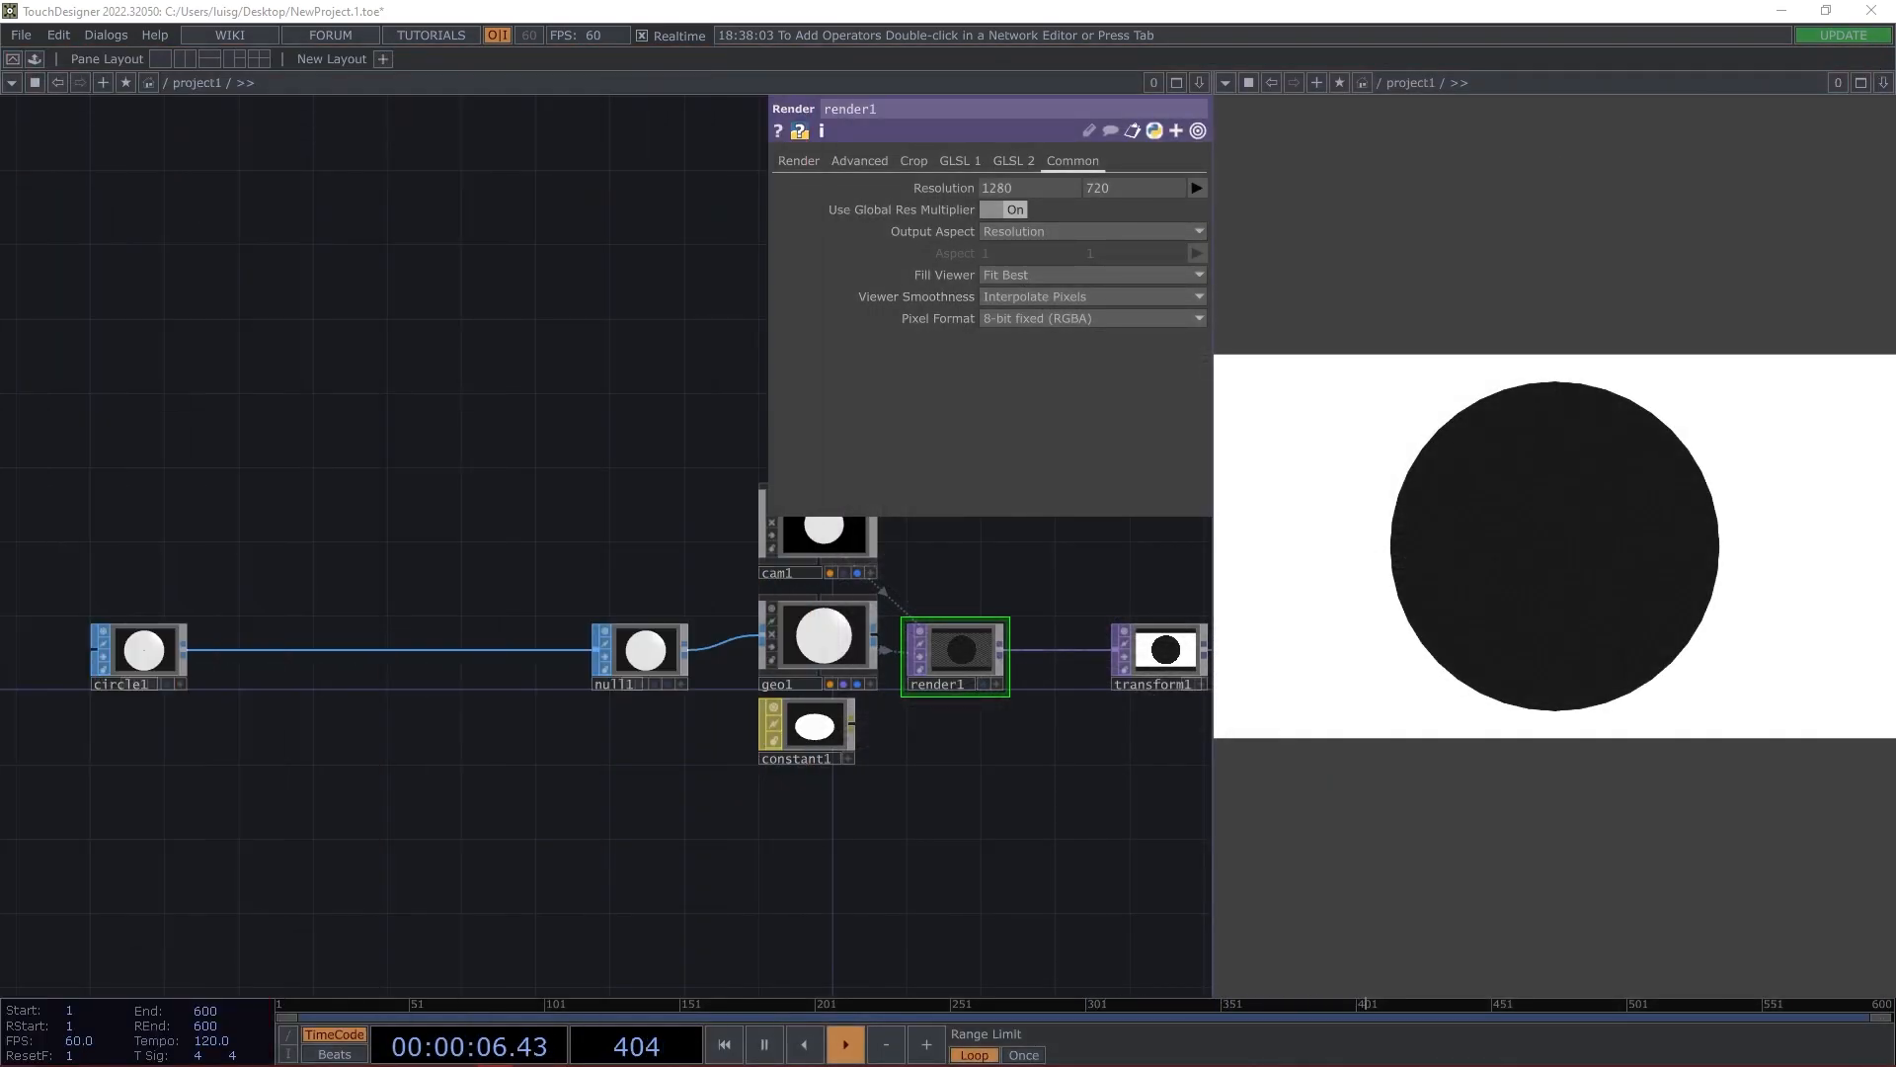
Add a Constant CHOP to the network above the circle1 operator.
left_click_drag(450, 479, 591, 572)
key("Tab")
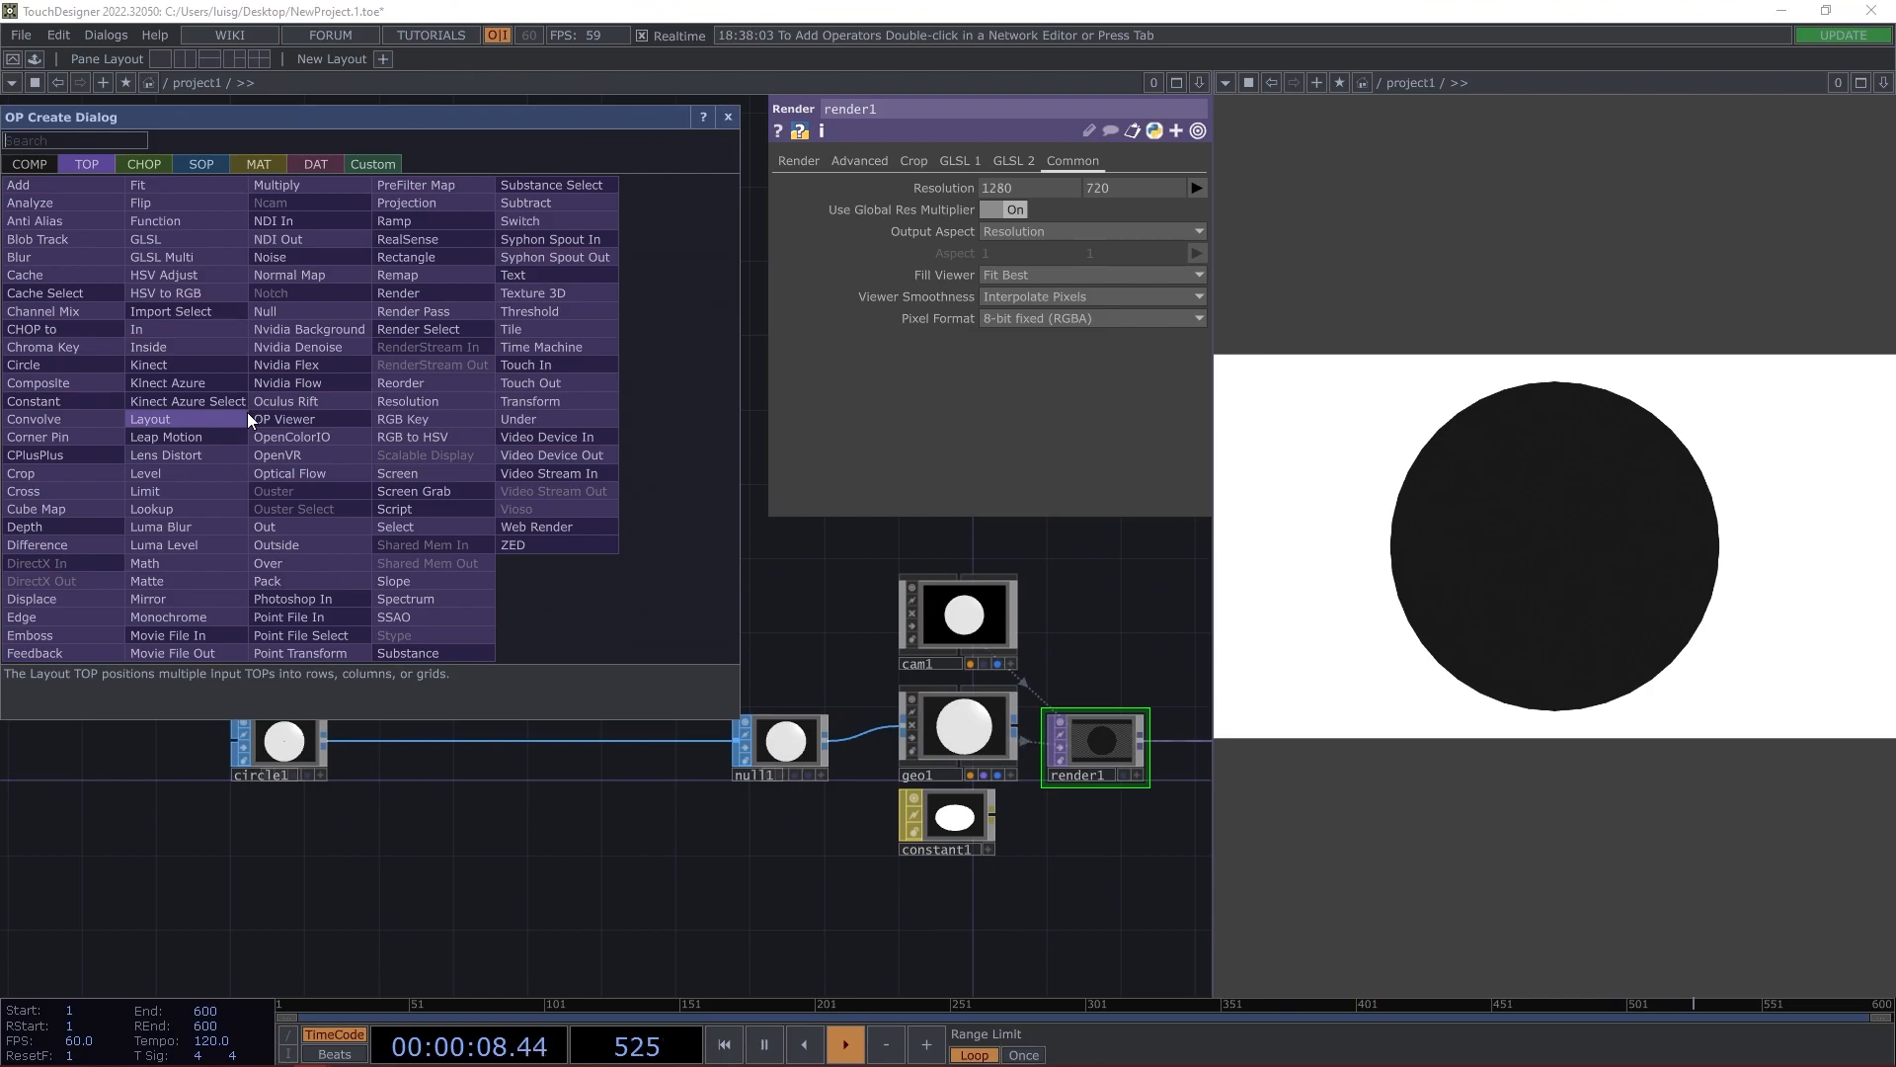
type("co")
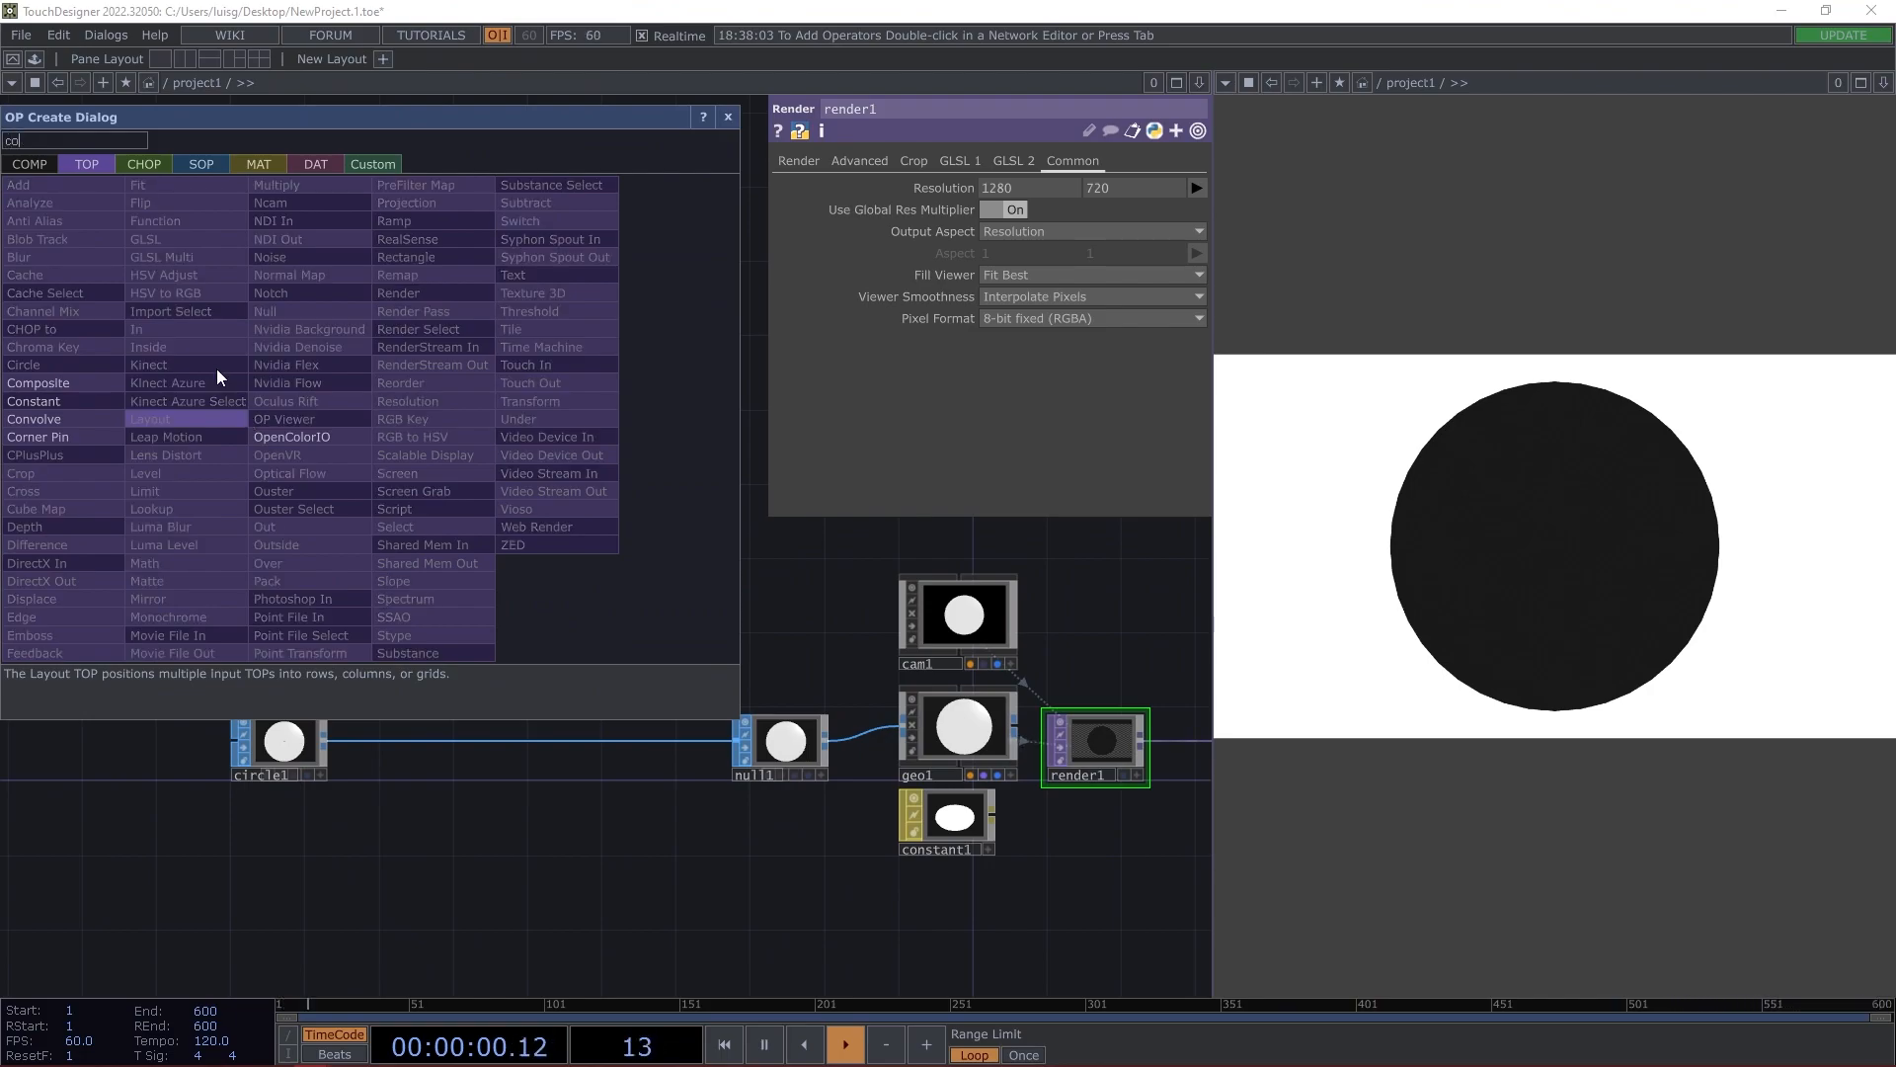
left_click(145, 164)
left_click(216, 287)
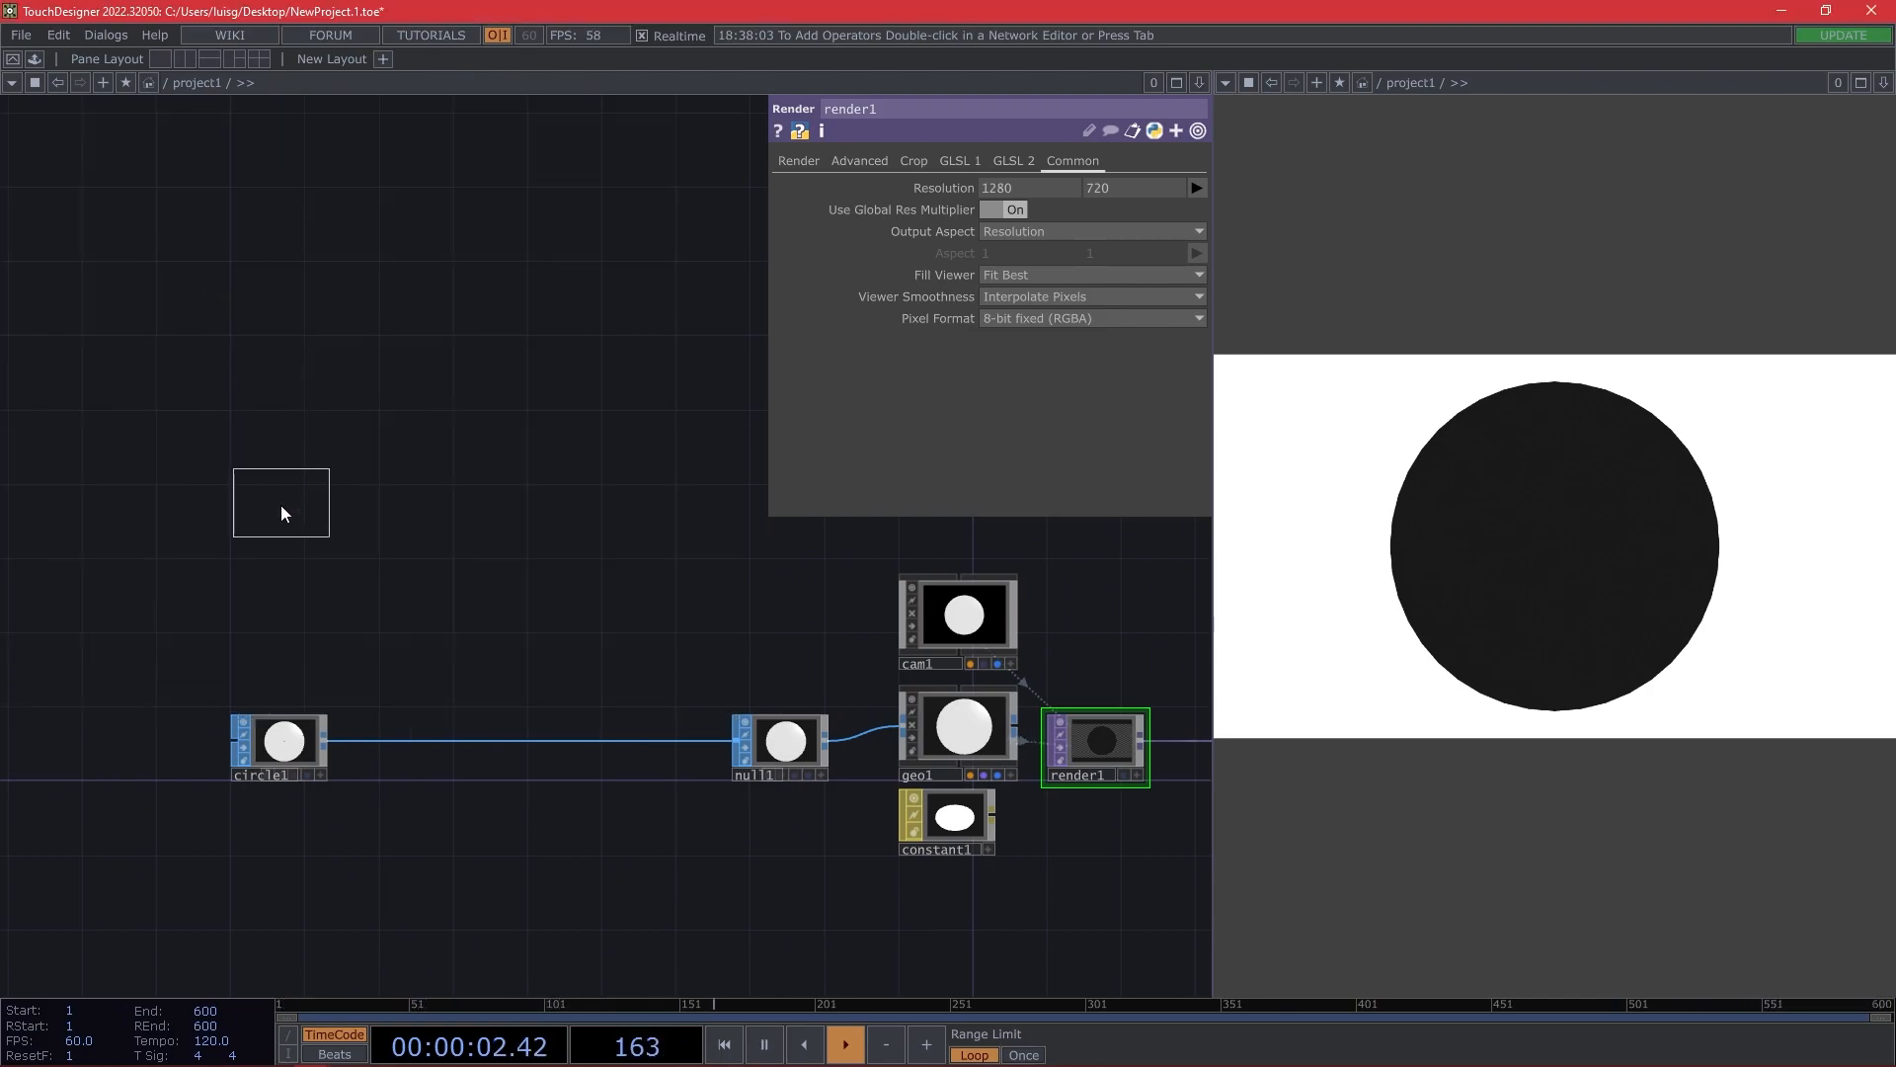
left_click(281, 513)
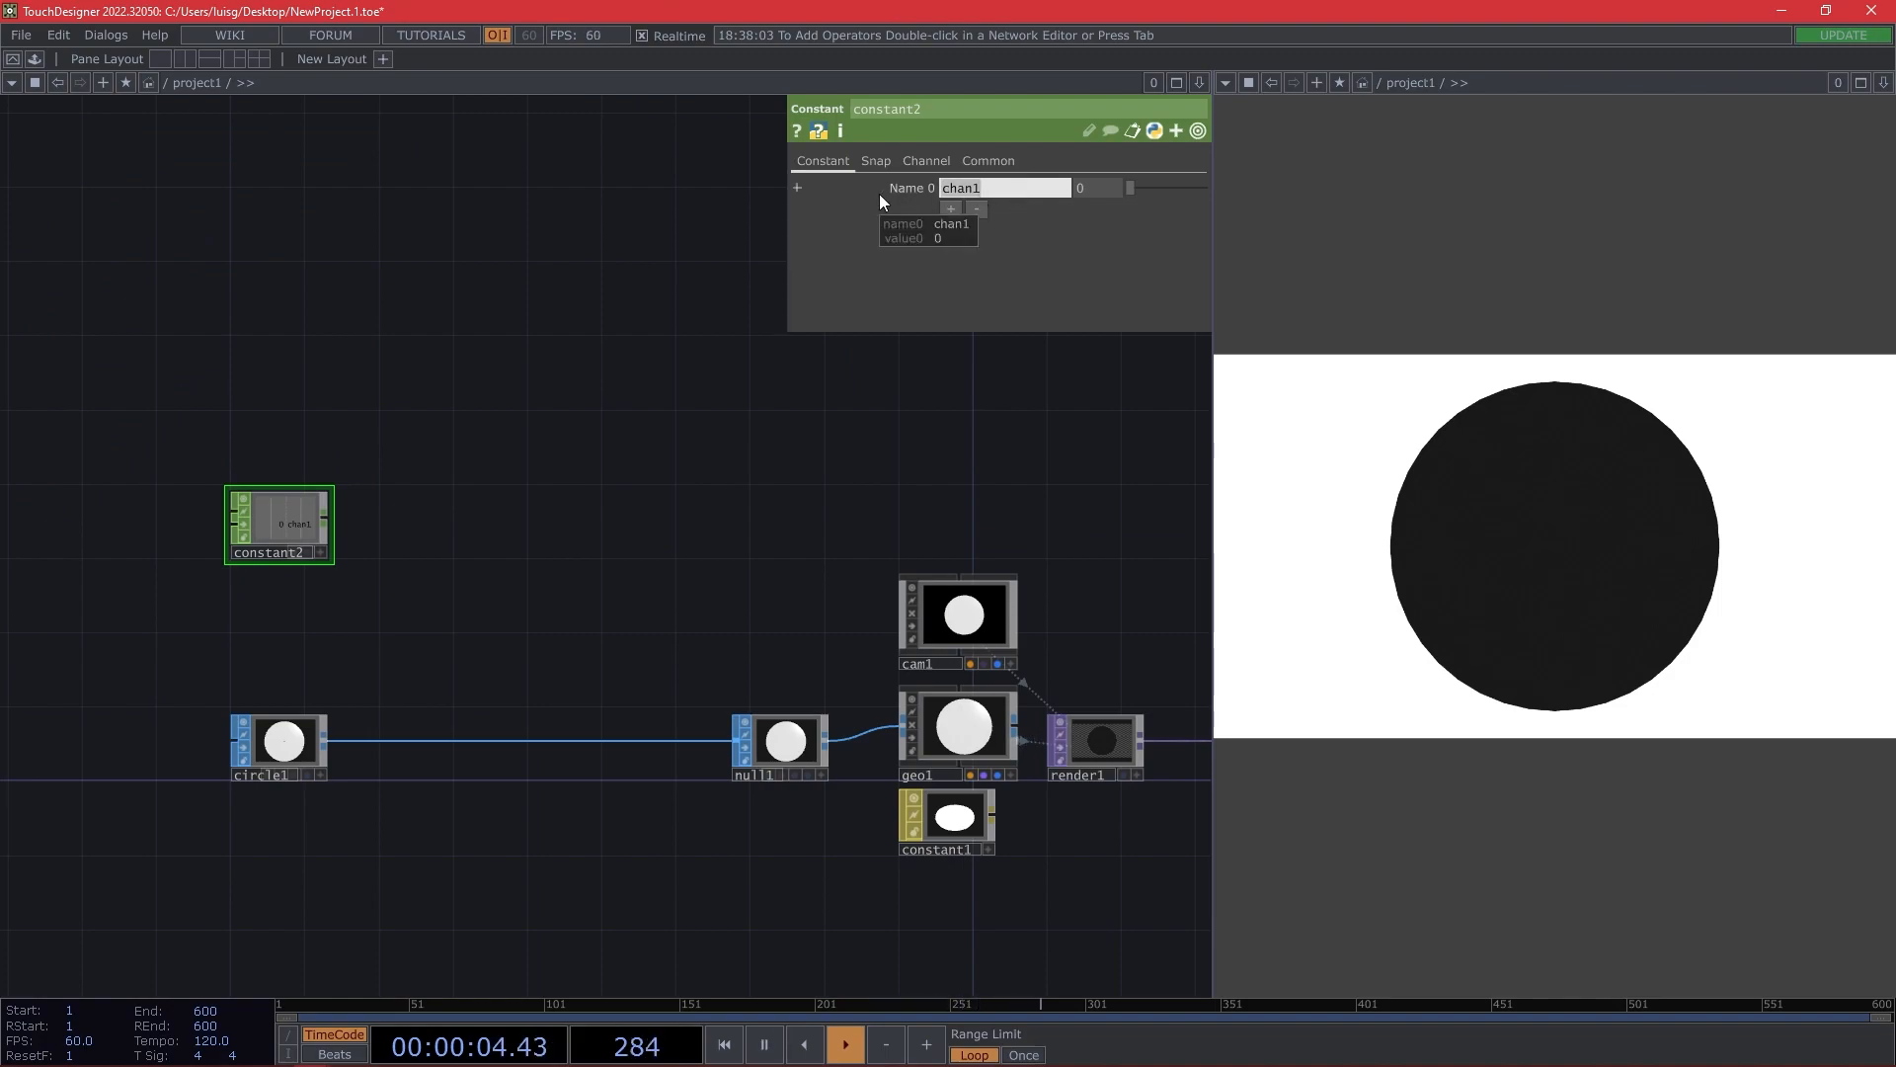
Define three channels in the new Constant CHOP: formResolution at 15, stepSize at 2 and initRadius at 150.
type("formResolution")
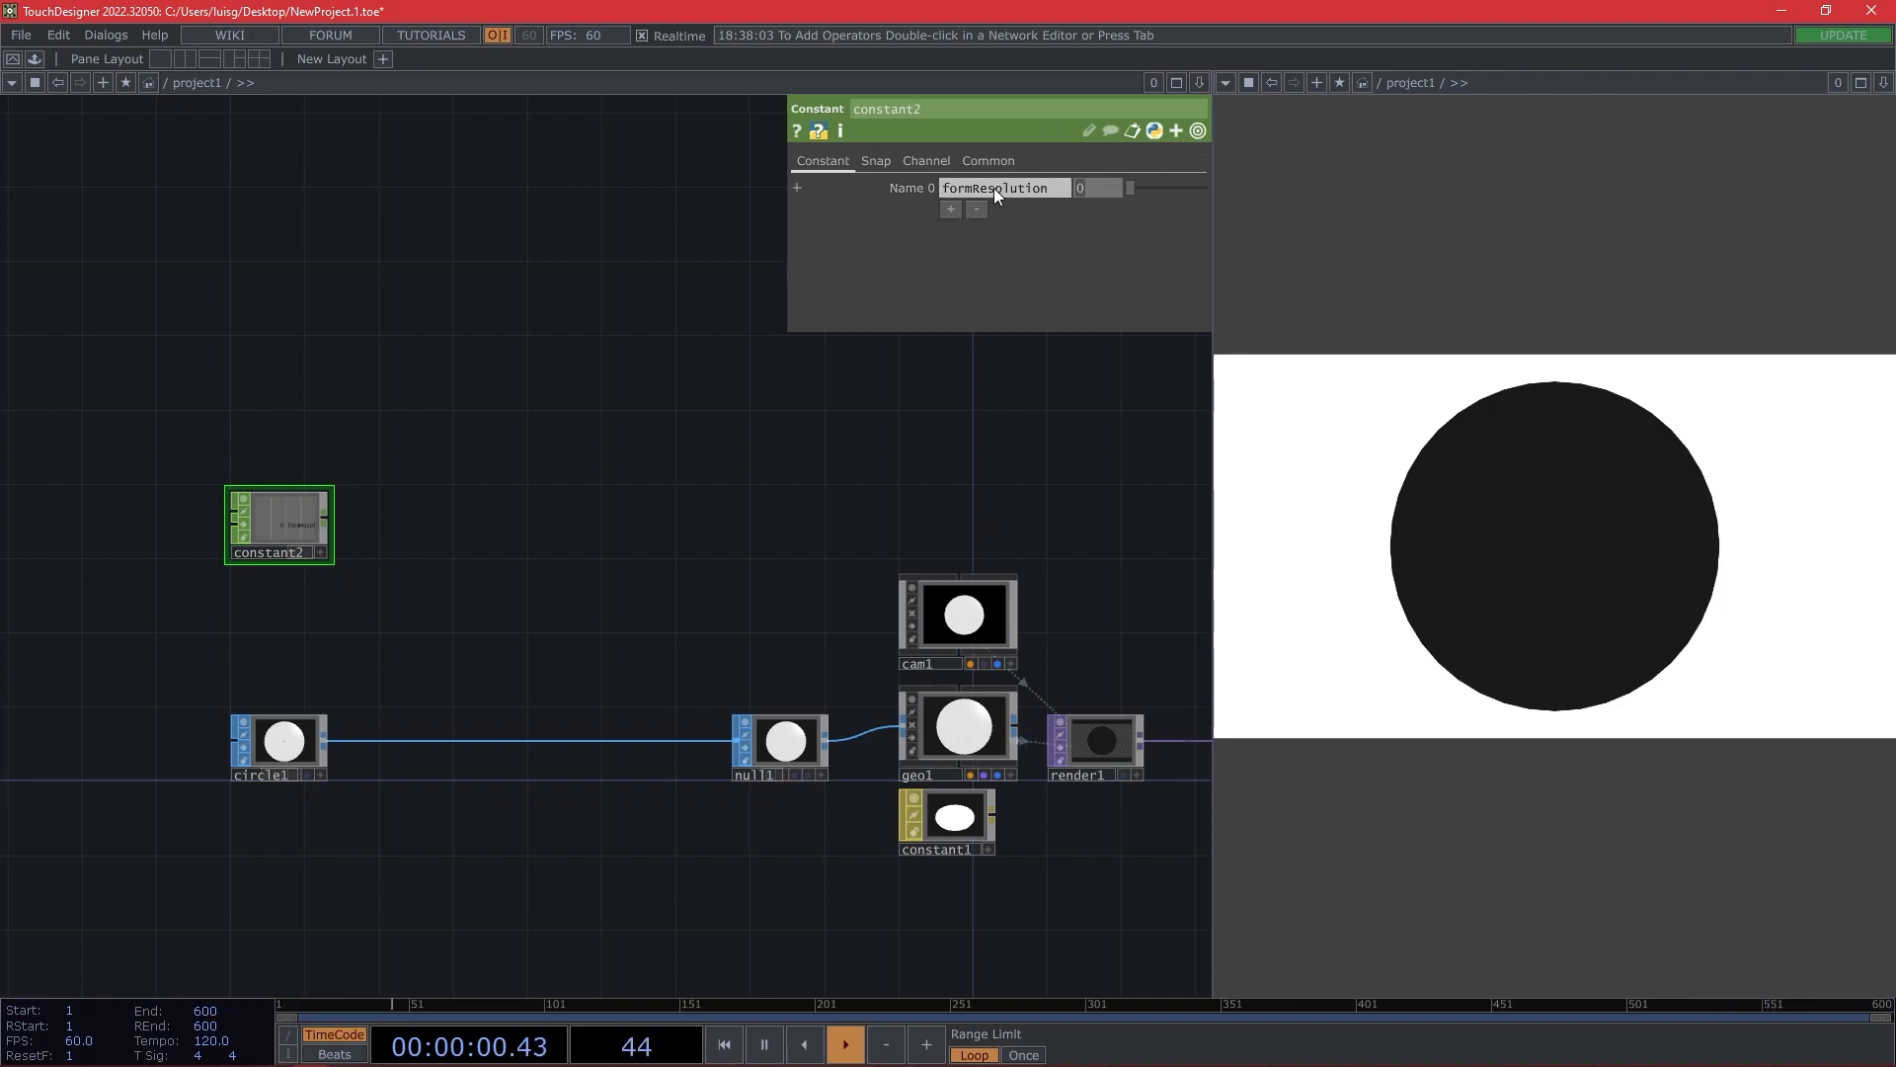
type("15")
key("Return")
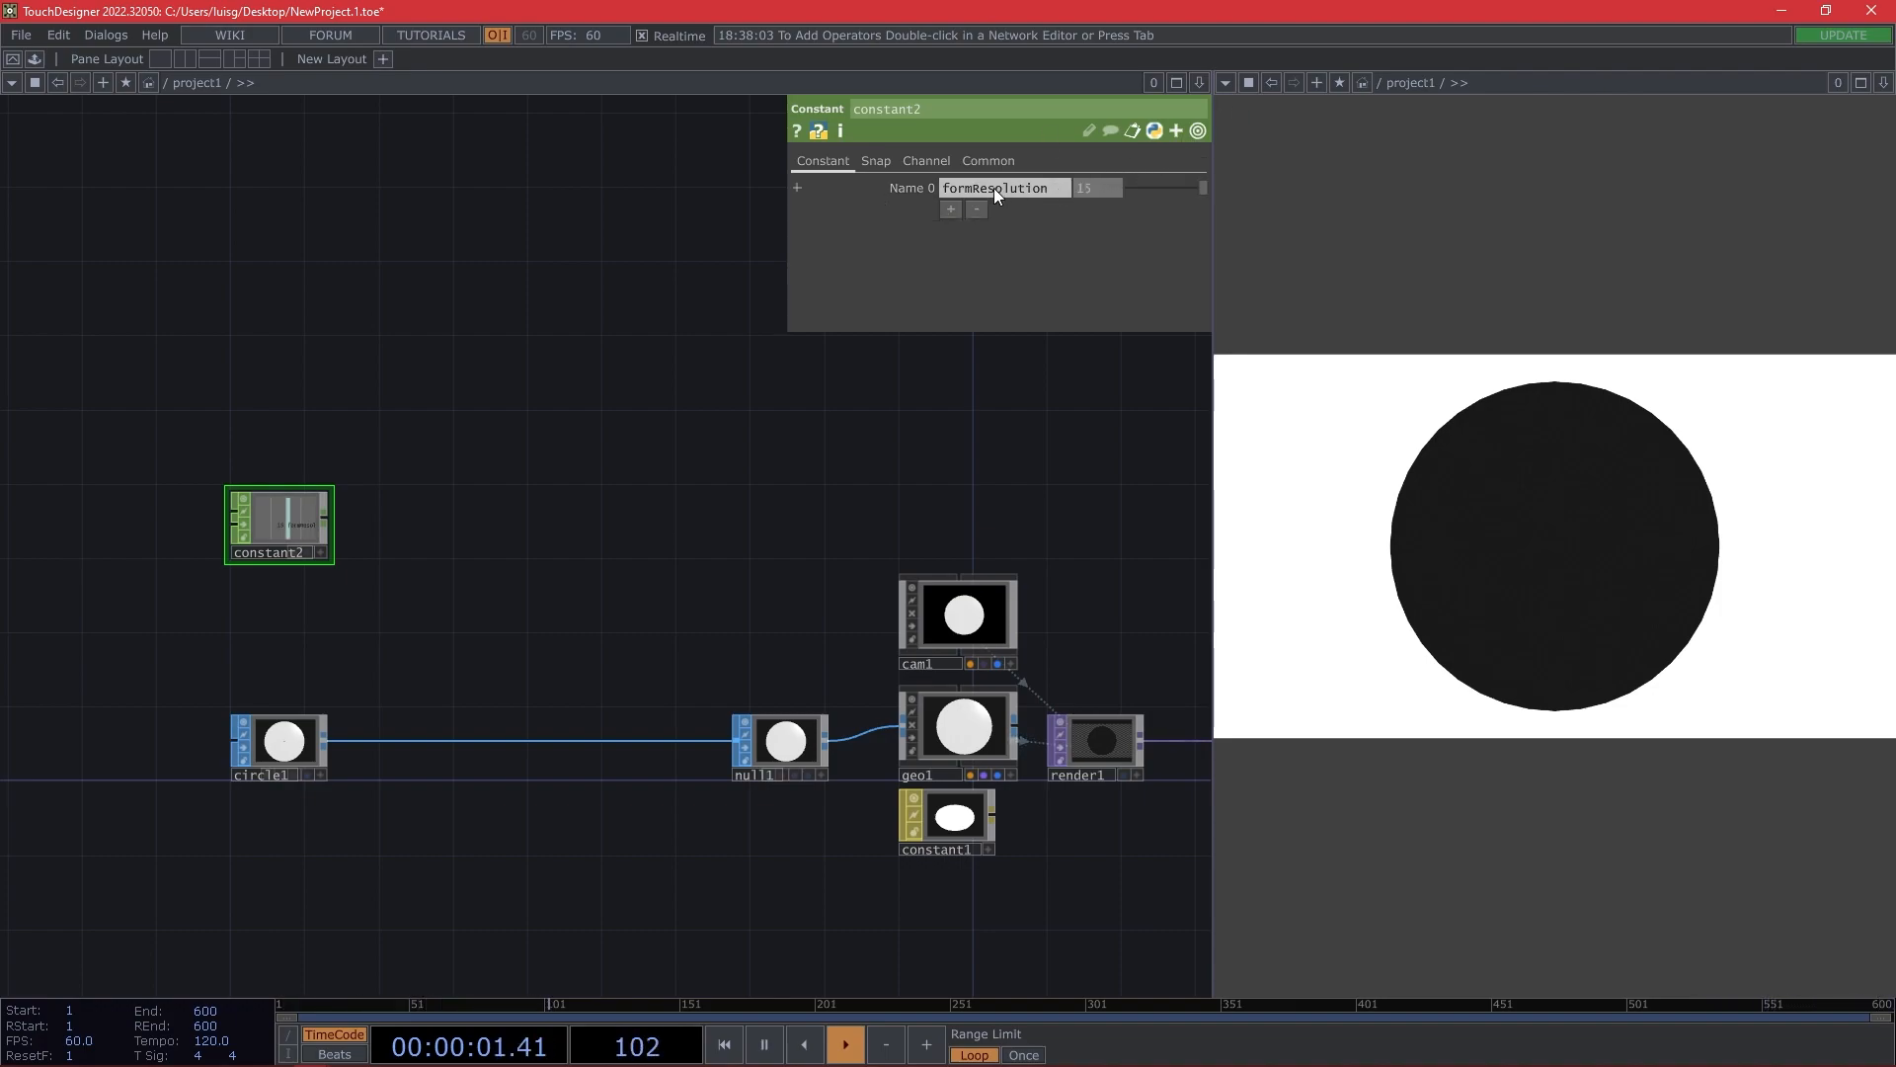
left_click(950, 212)
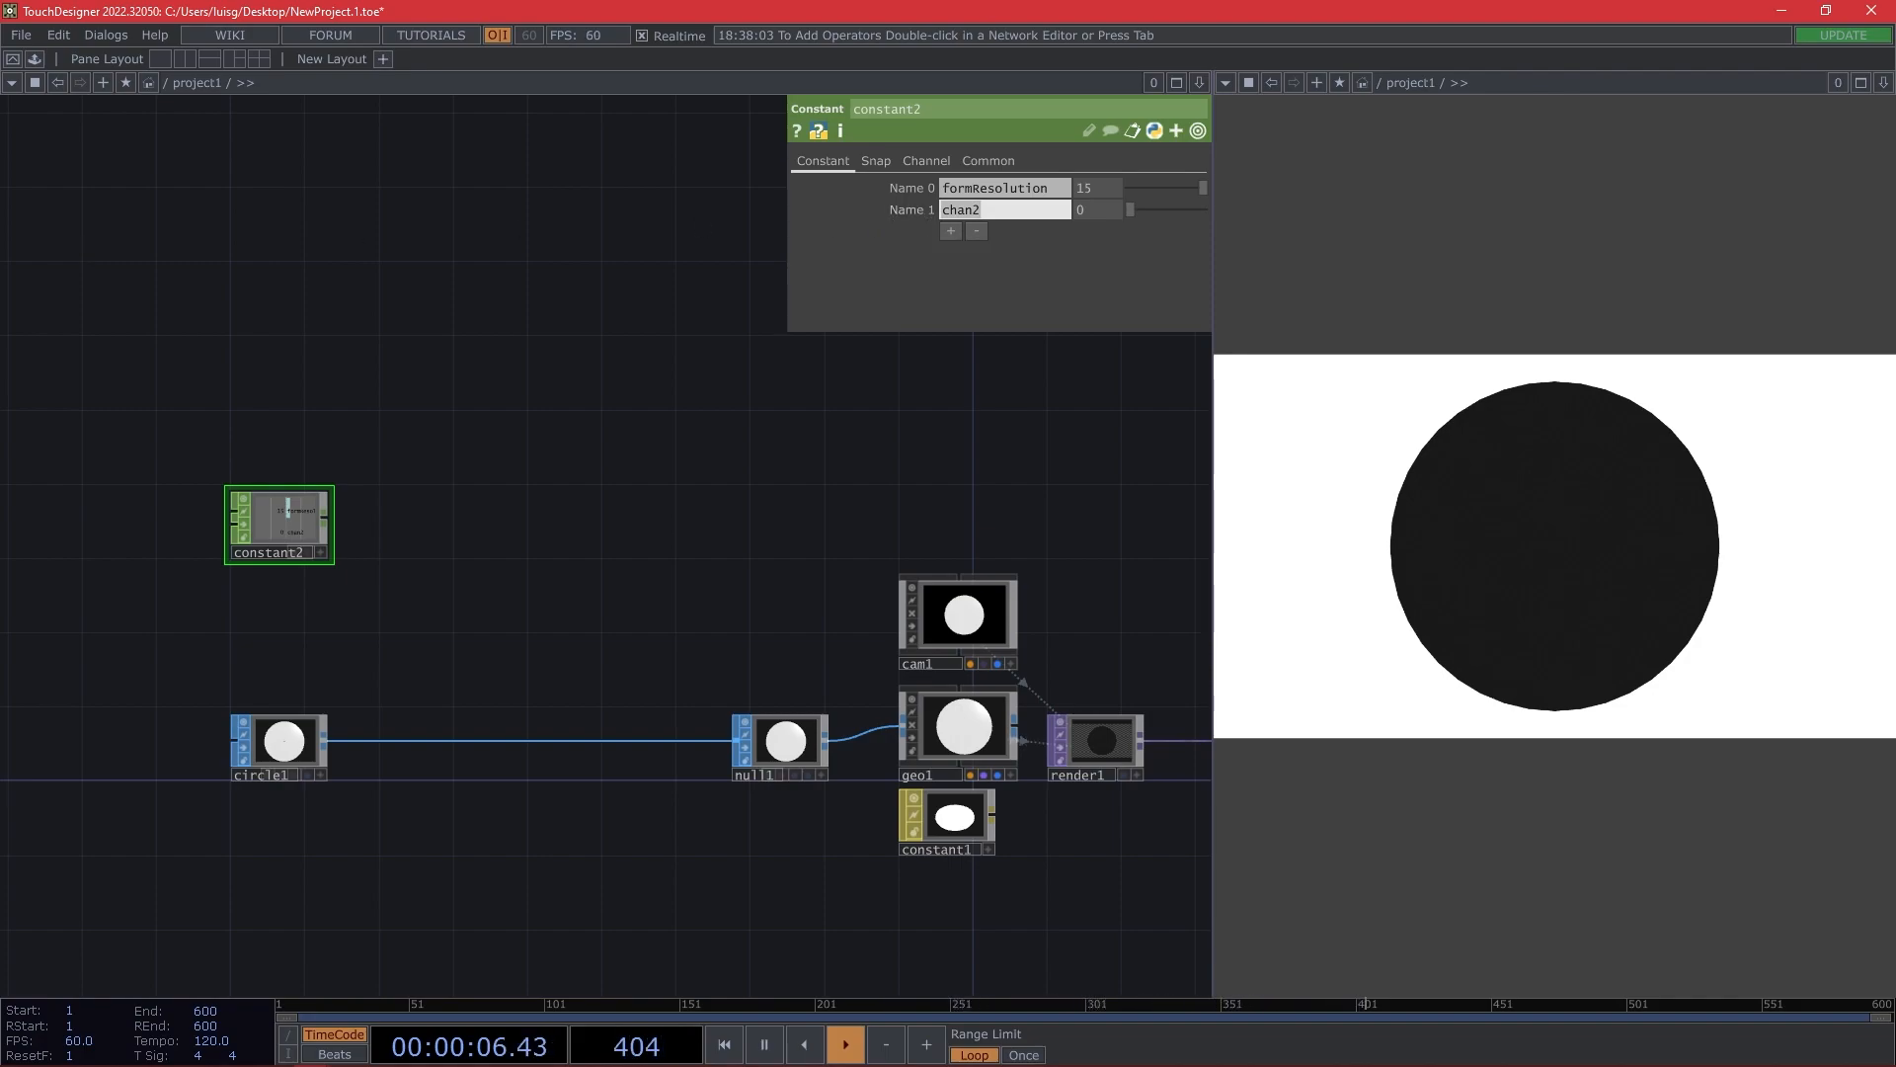
type("stepSize")
key("Return")
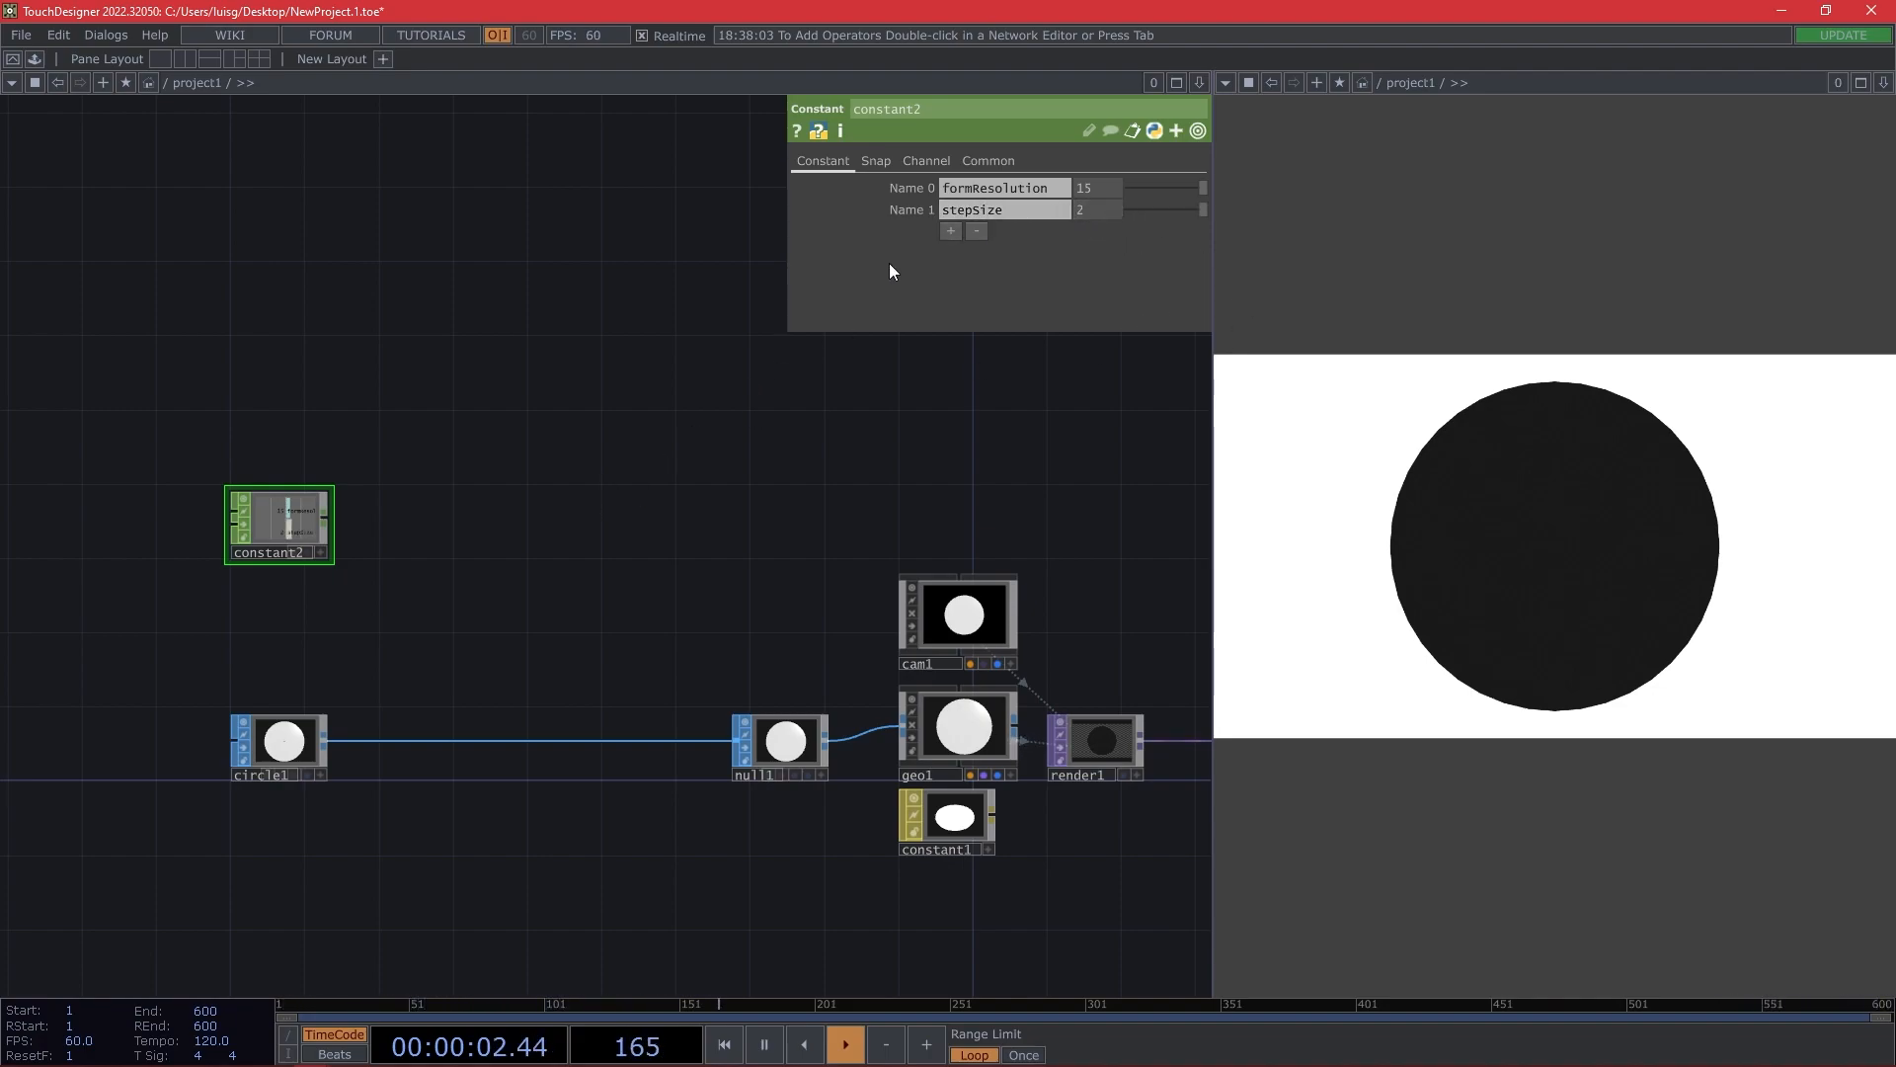
left_click(949, 231)
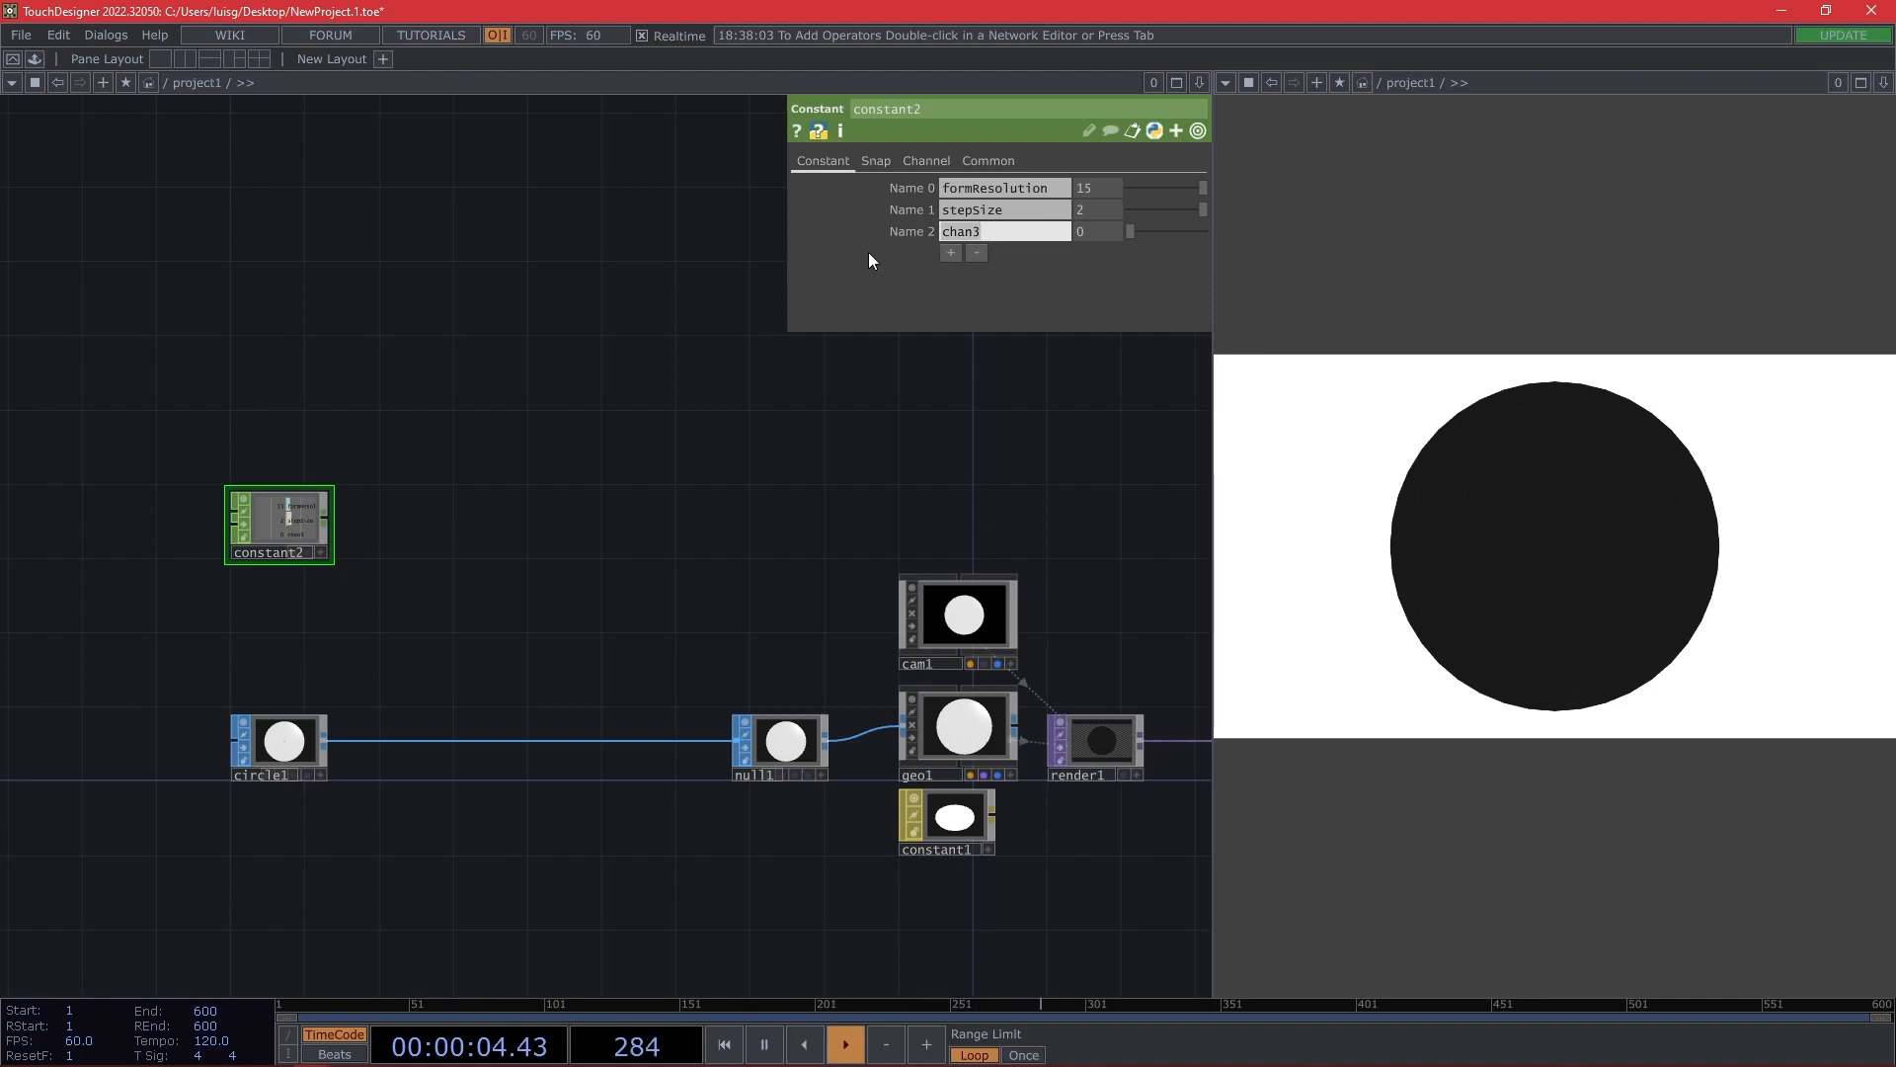
type("initRaidus")
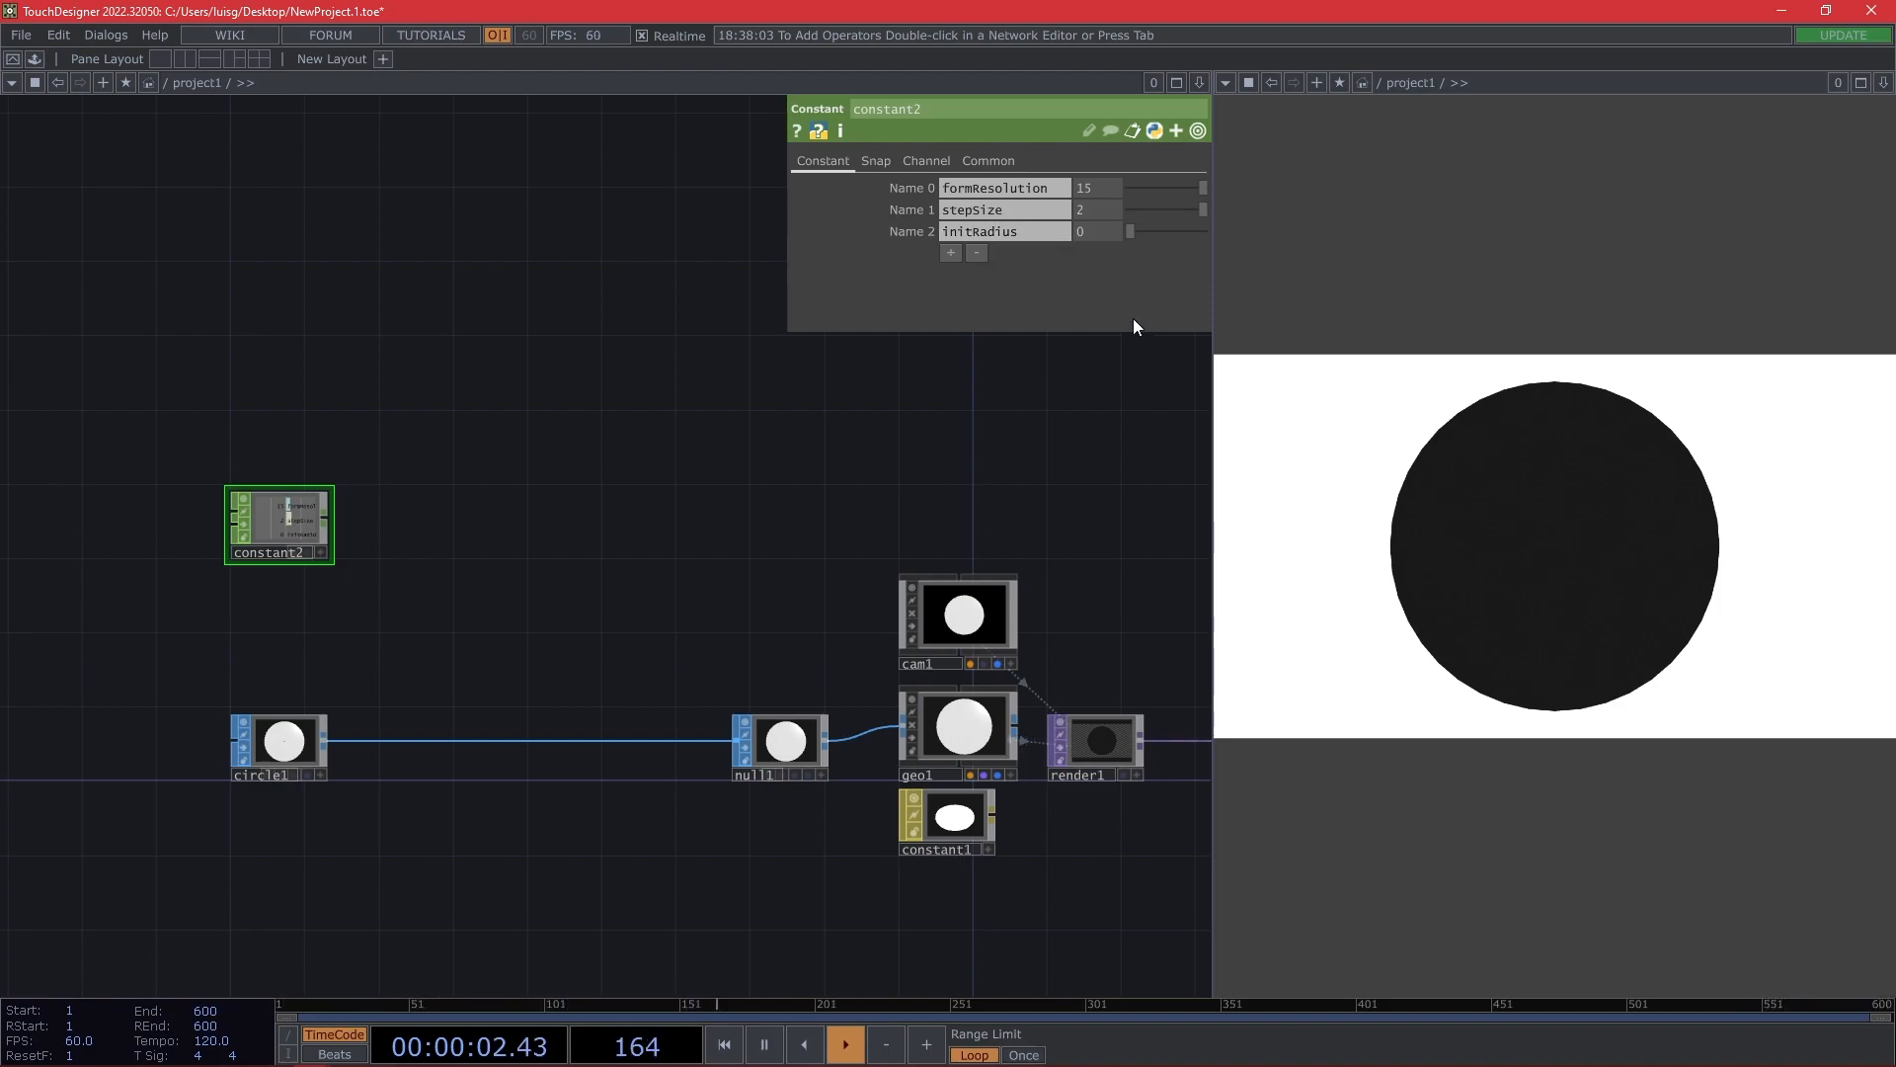
type("150")
key("Return")
Add a Panel CHOP directly above the constant2 operator.
left_click_drag(301, 470, 427, 447)
key("Tab")
type("pane")
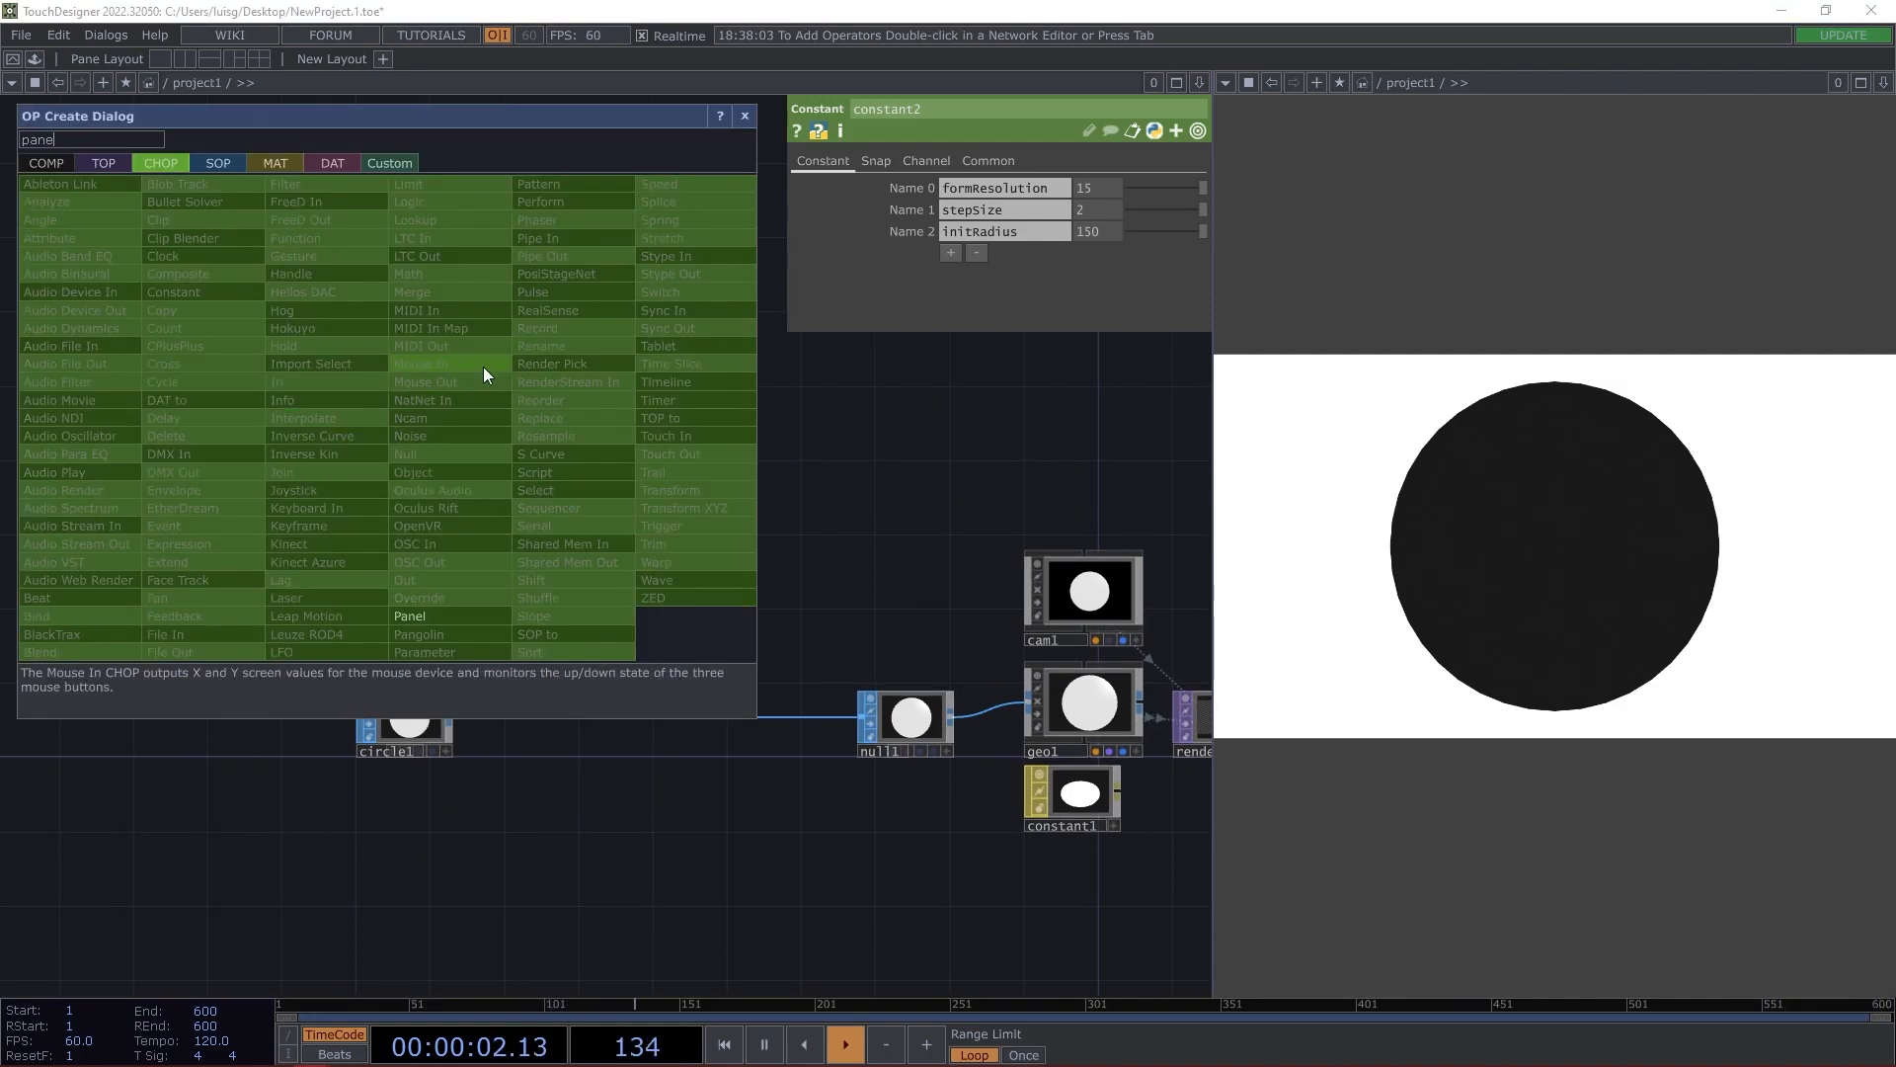
left_click(430, 618)
left_click(405, 425)
scroll(406, 418, "up", 5)
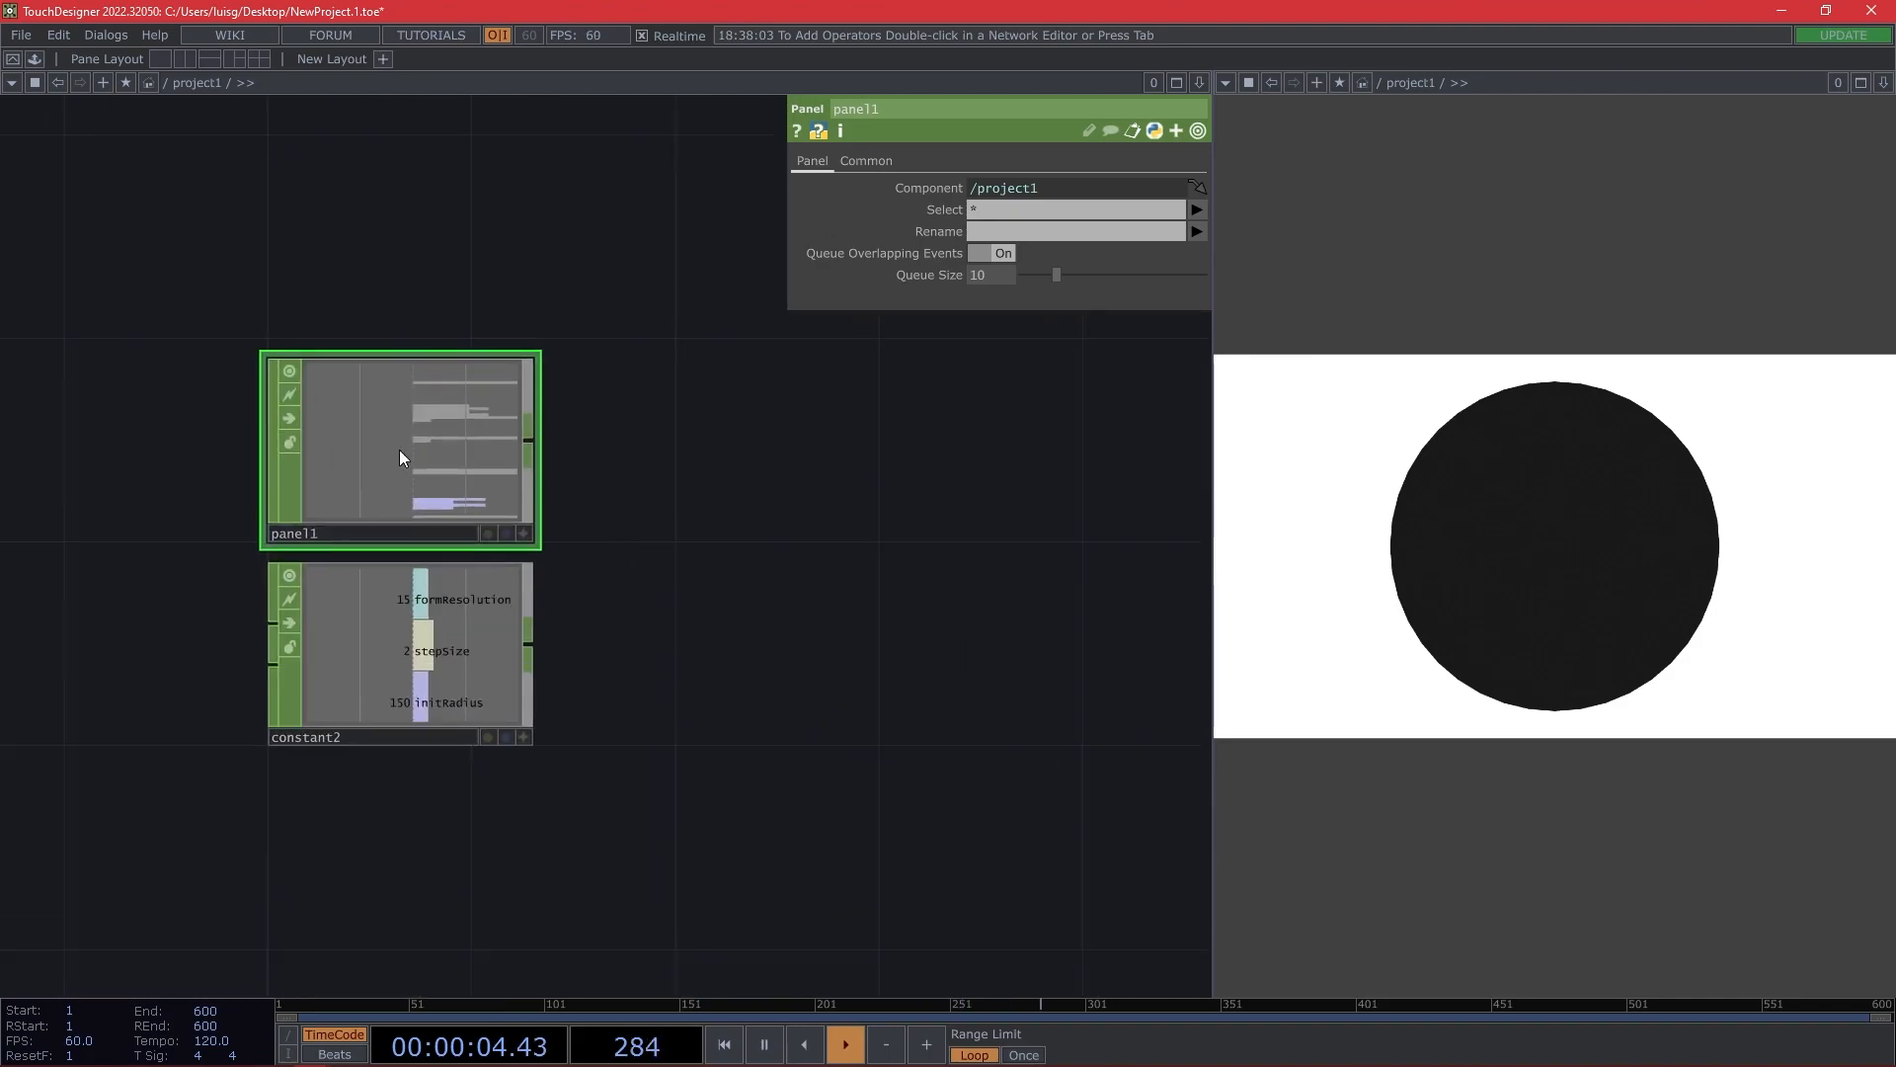
Limit the Panel CHOP's selected values to select, insideu and insidev.
left_click(1195, 211)
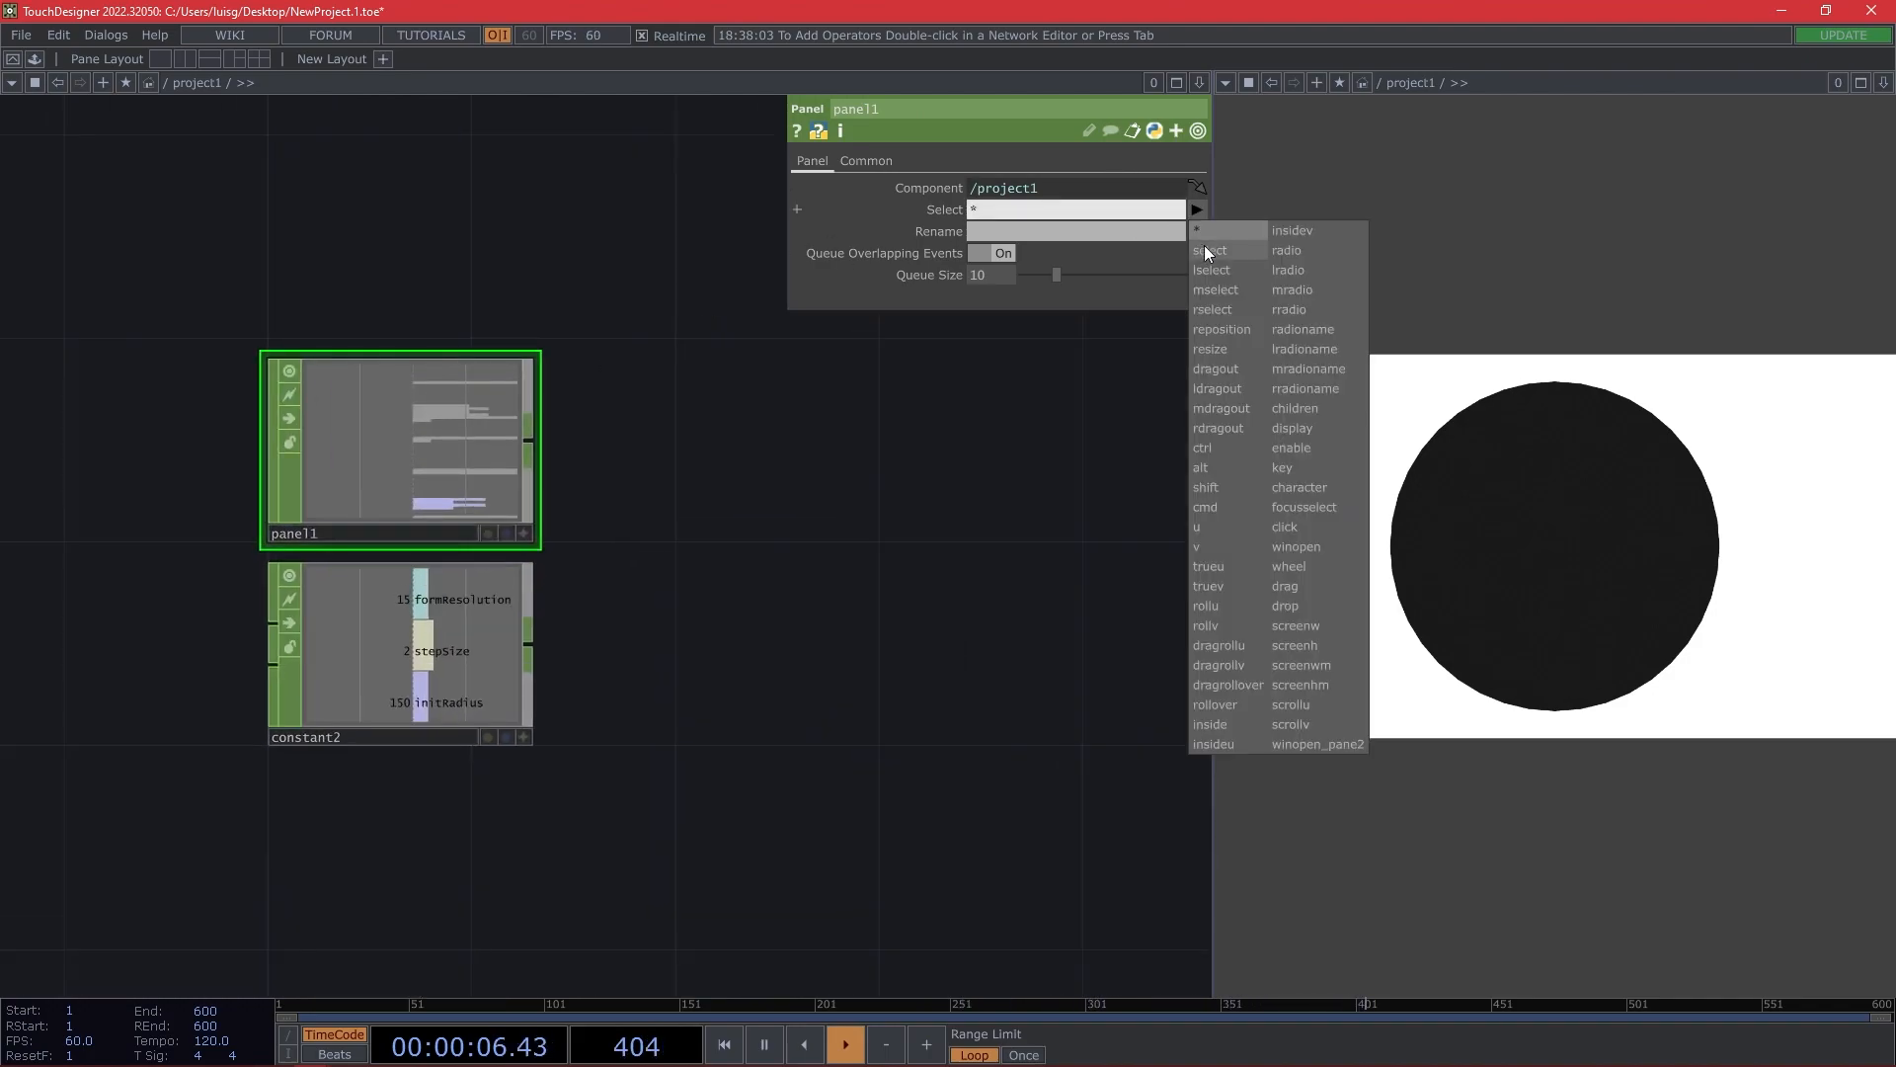
left_click(1211, 251)
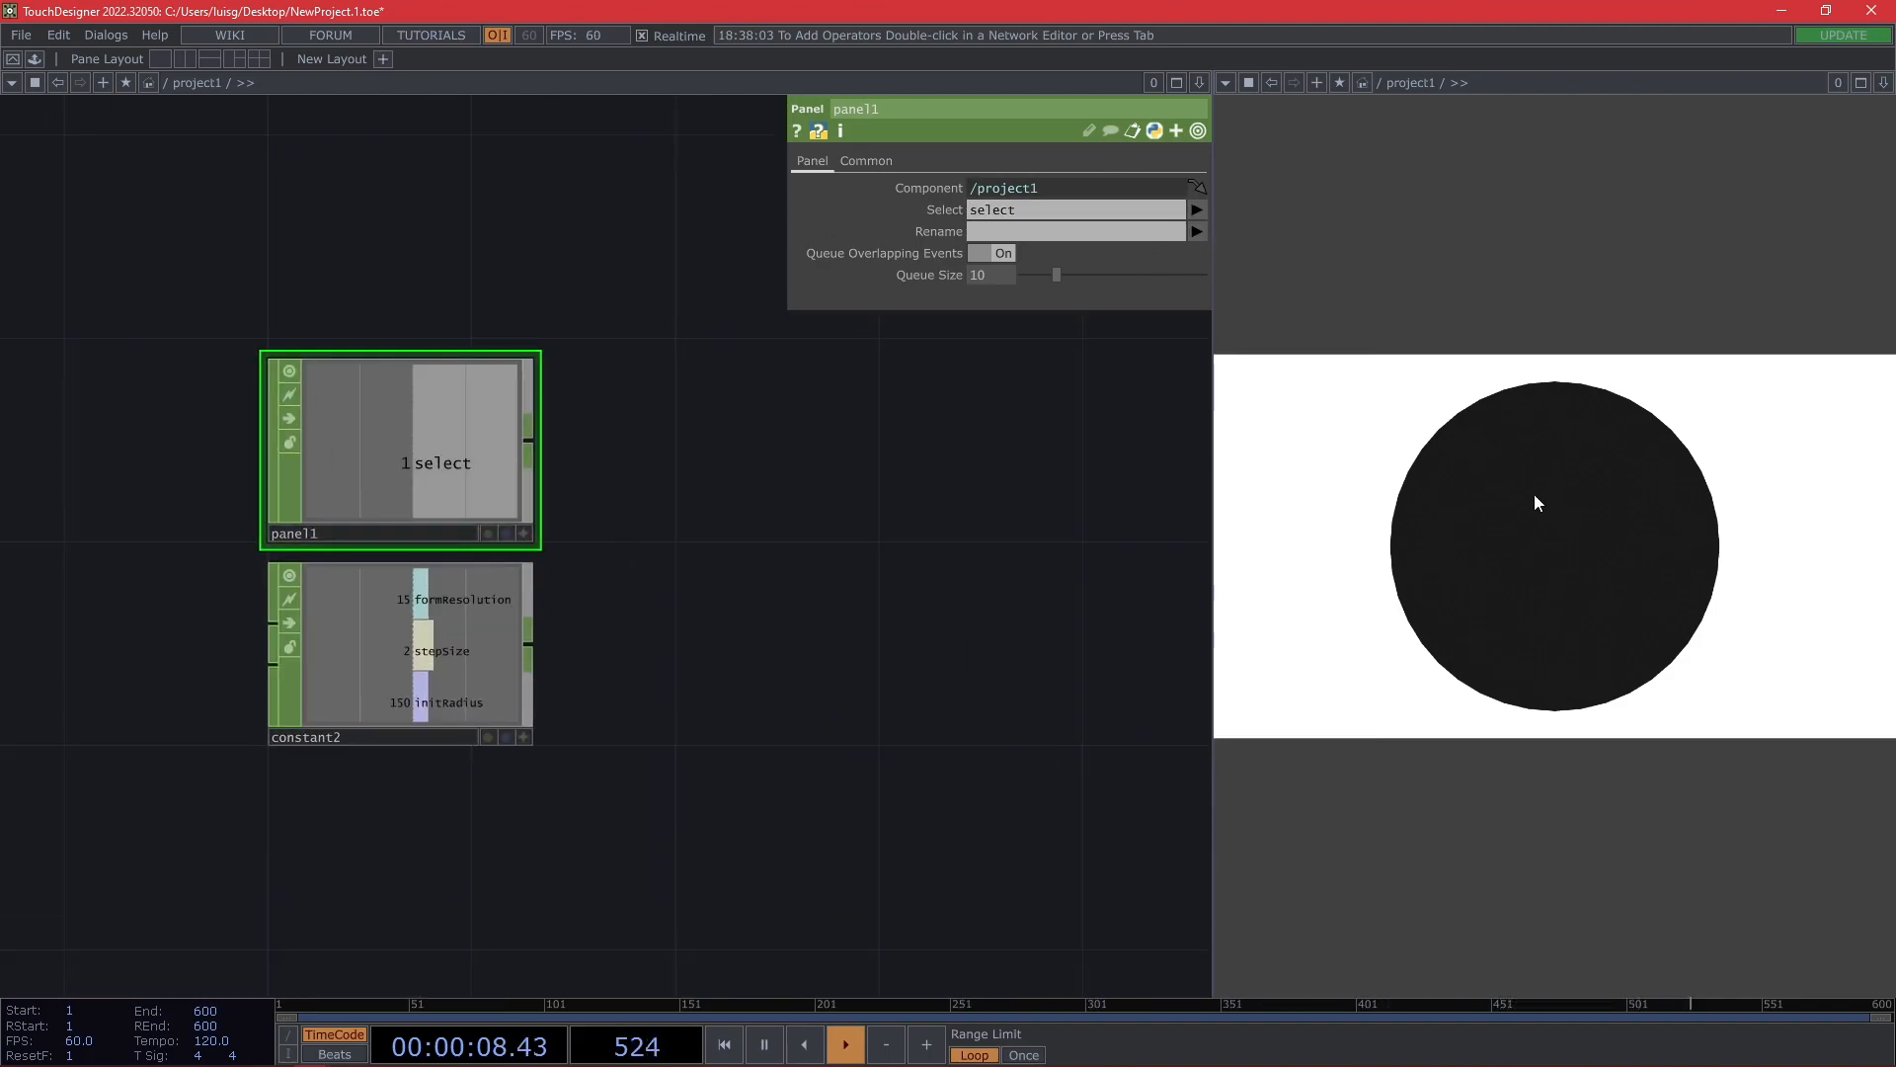
left_click(1195, 210)
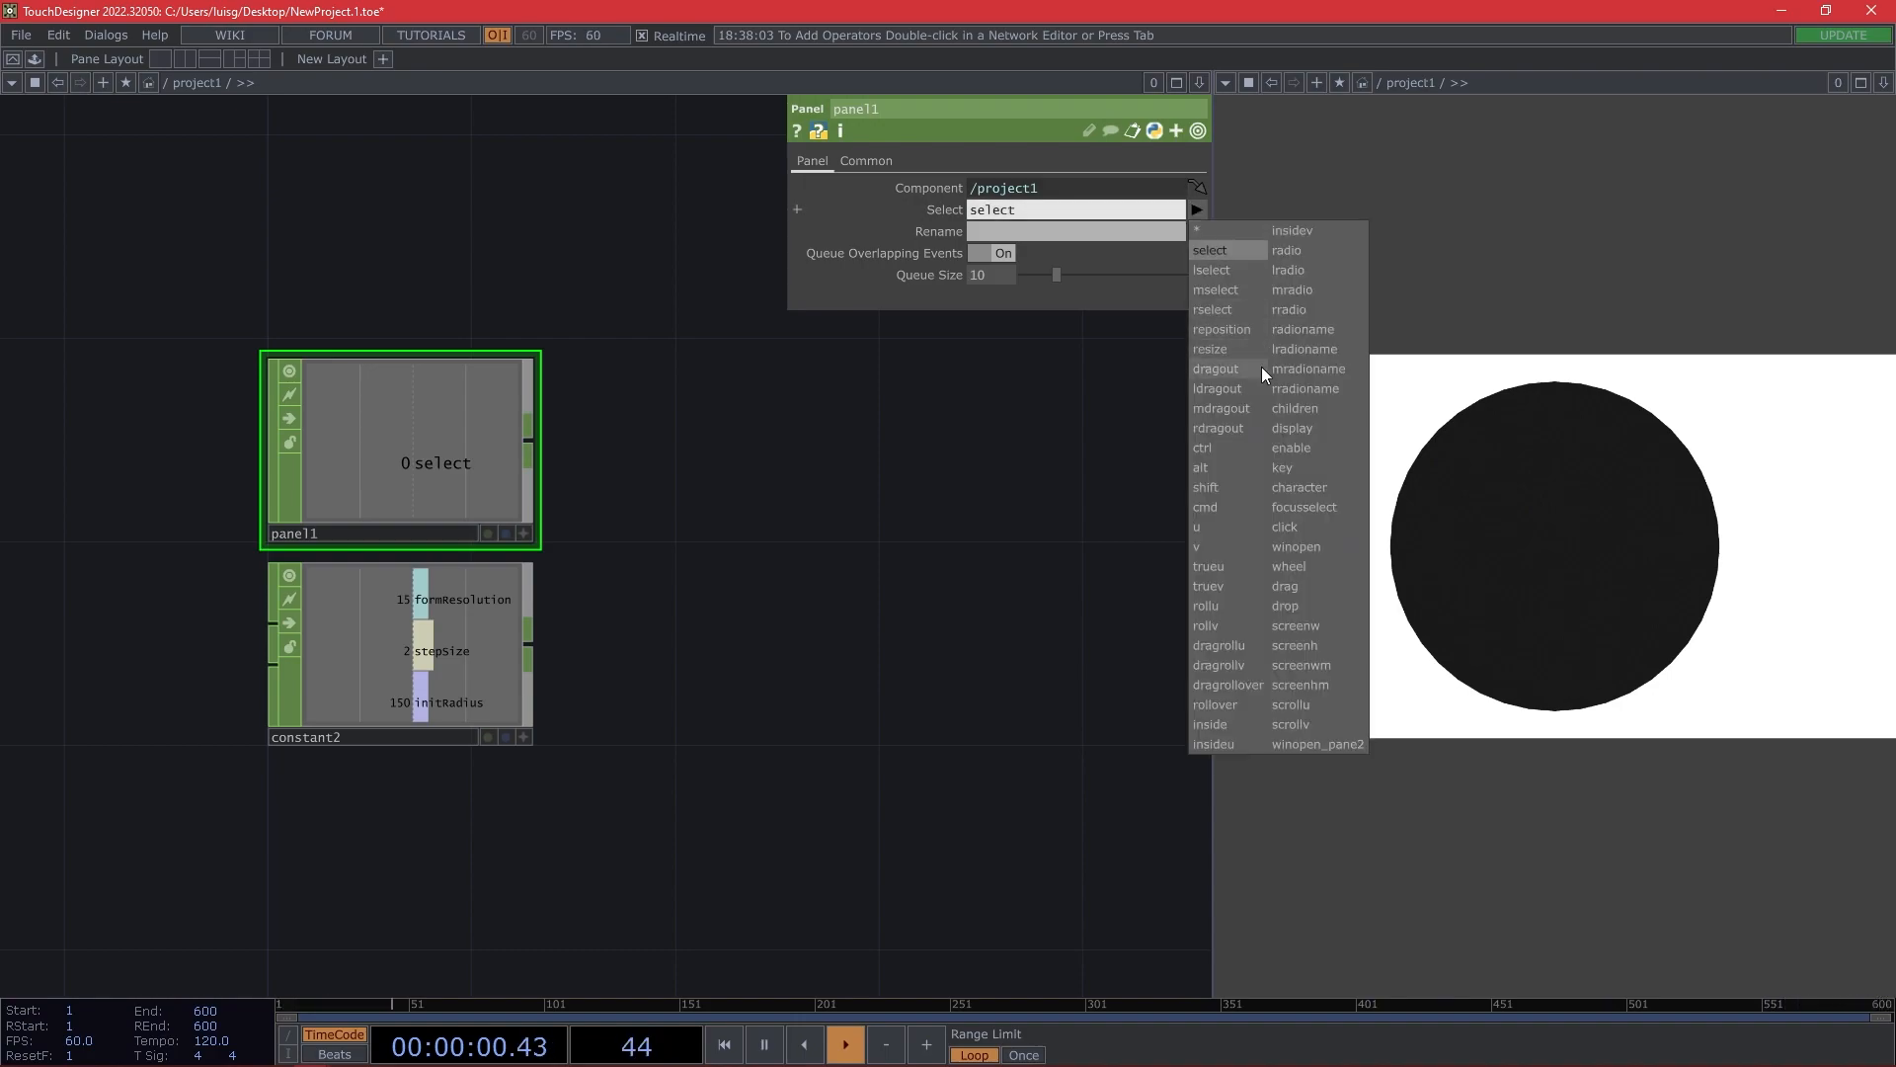
left_click(1237, 739)
left_click(1196, 211)
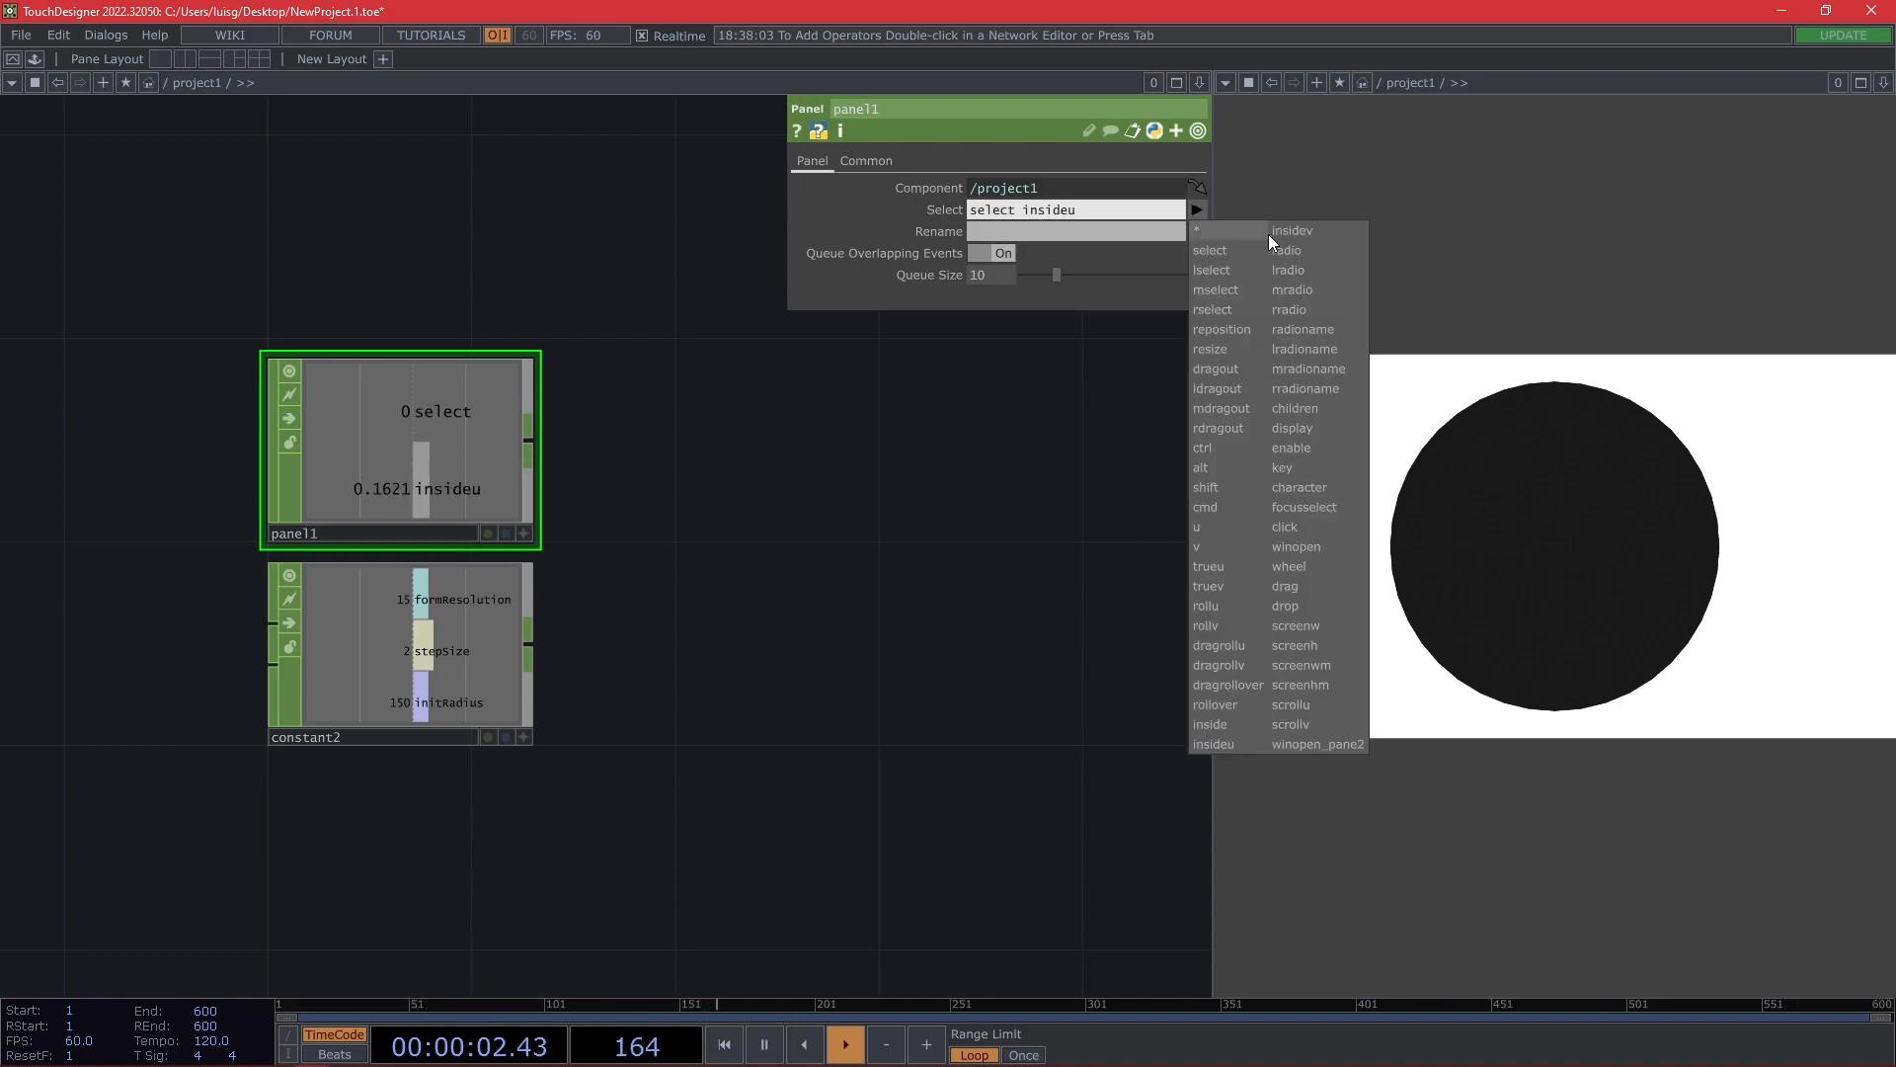
left_click(1315, 235)
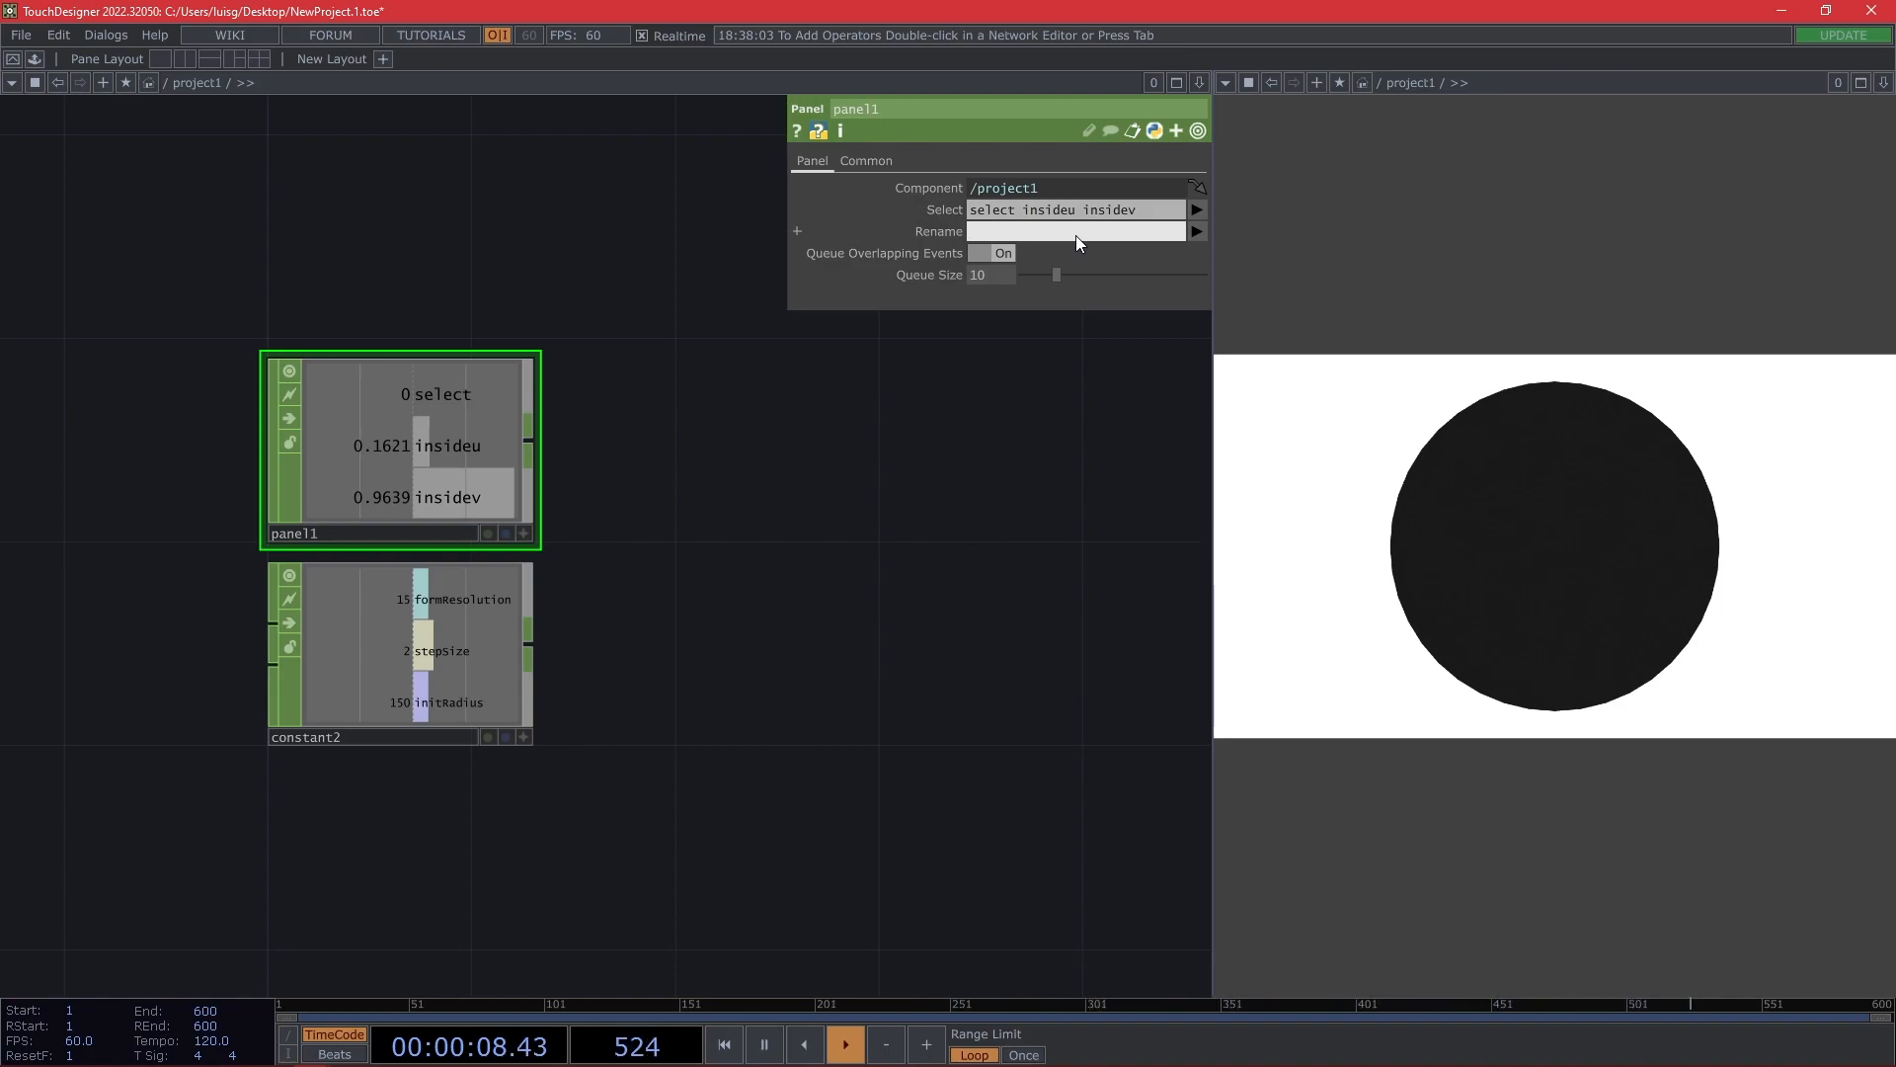
Rename the Panel CHOP's three channels as click, mouseX and mouseY.
left_click(1077, 235)
type("click")
key("Tab")
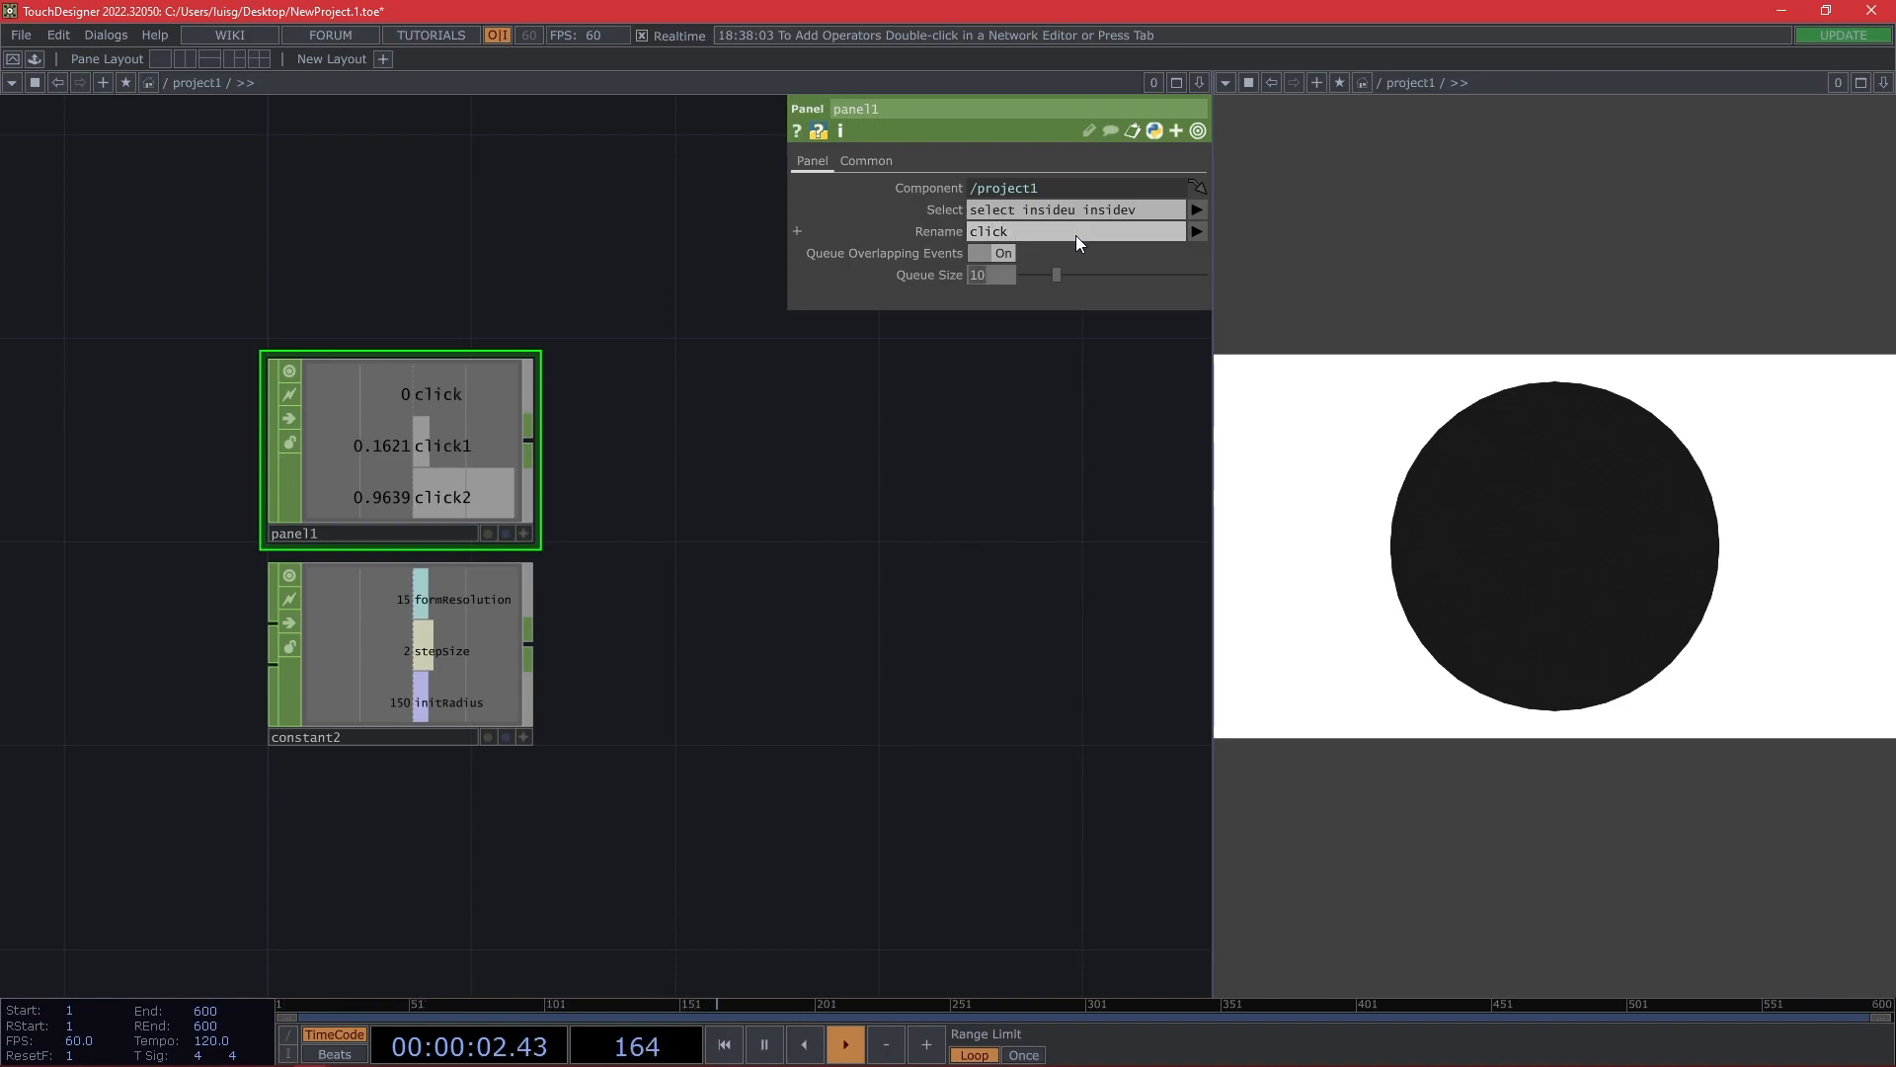
left_click(1076, 235)
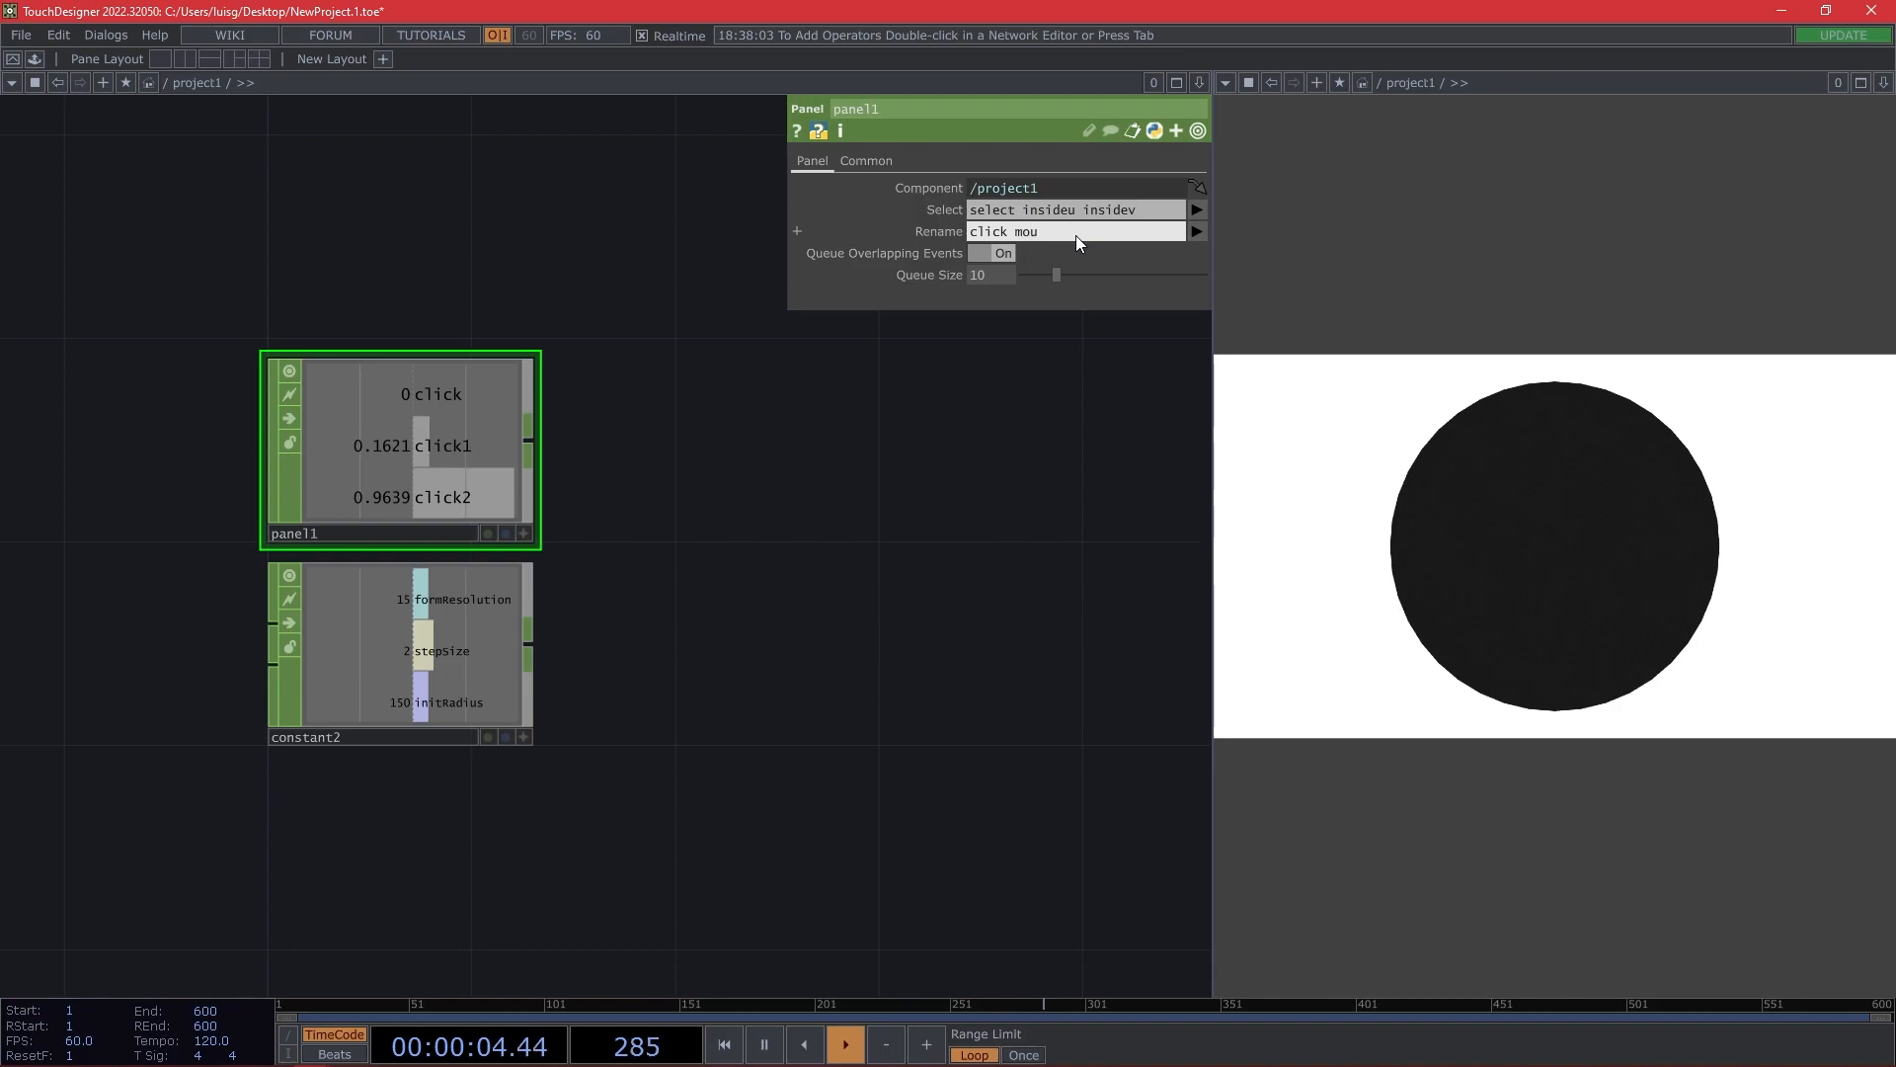
type("Y")
key("Return")
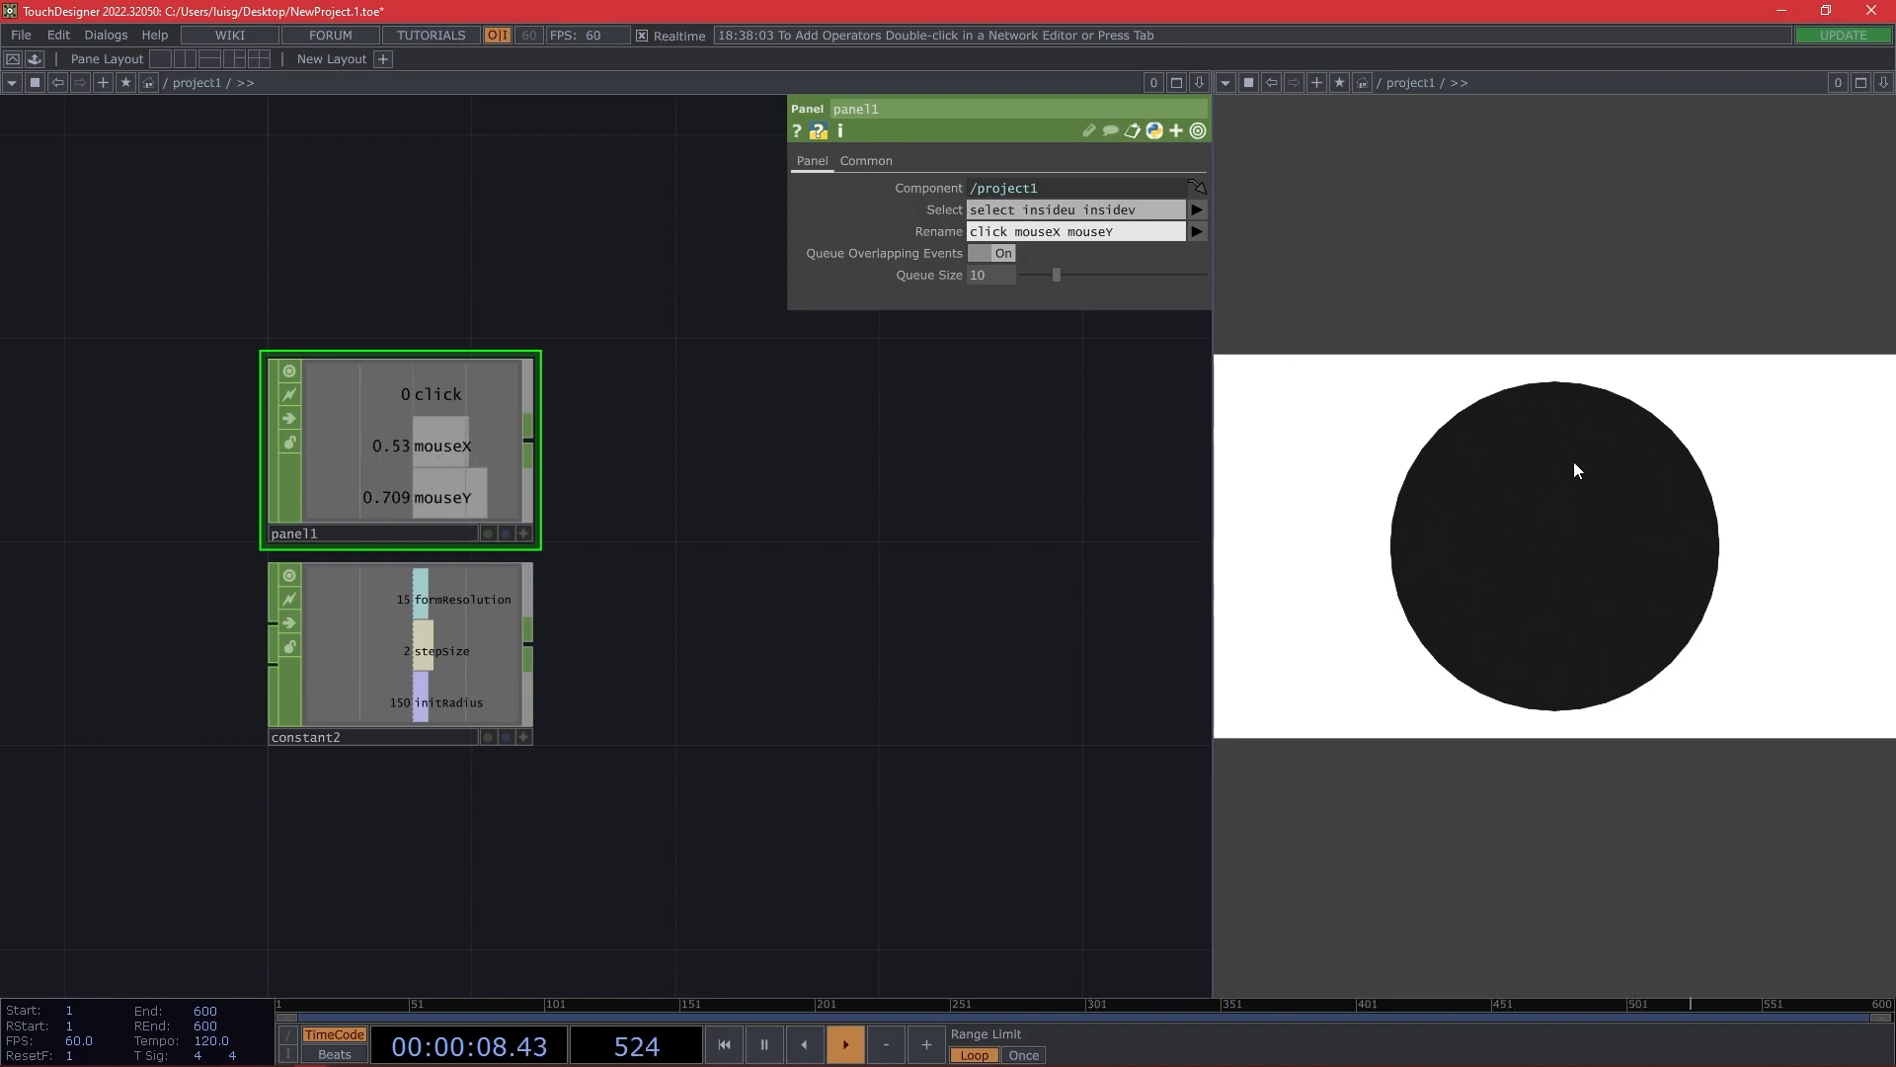
Add a Select CHOP fed by panel1's output and place it up and to the right of panel1.
left_click_drag(677, 457, 462, 621)
right_click(473, 649)
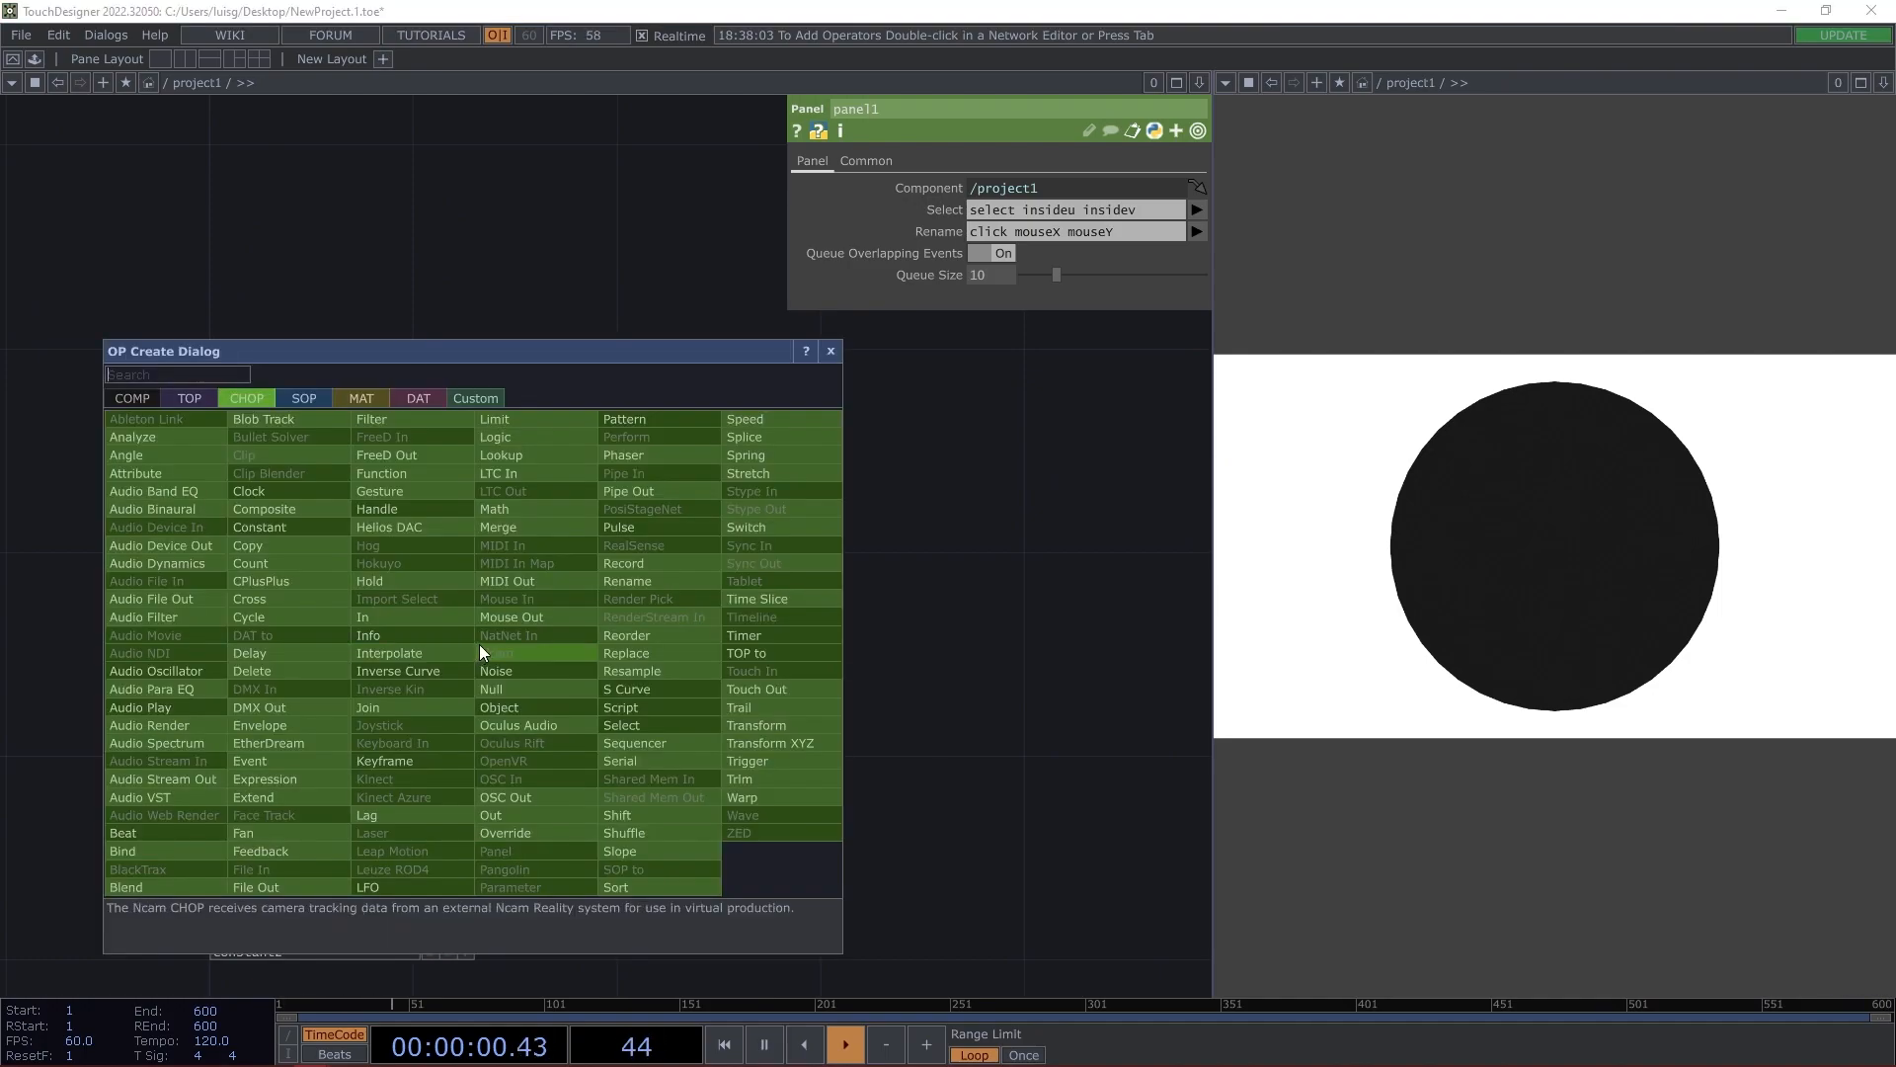
left_click(634, 711)
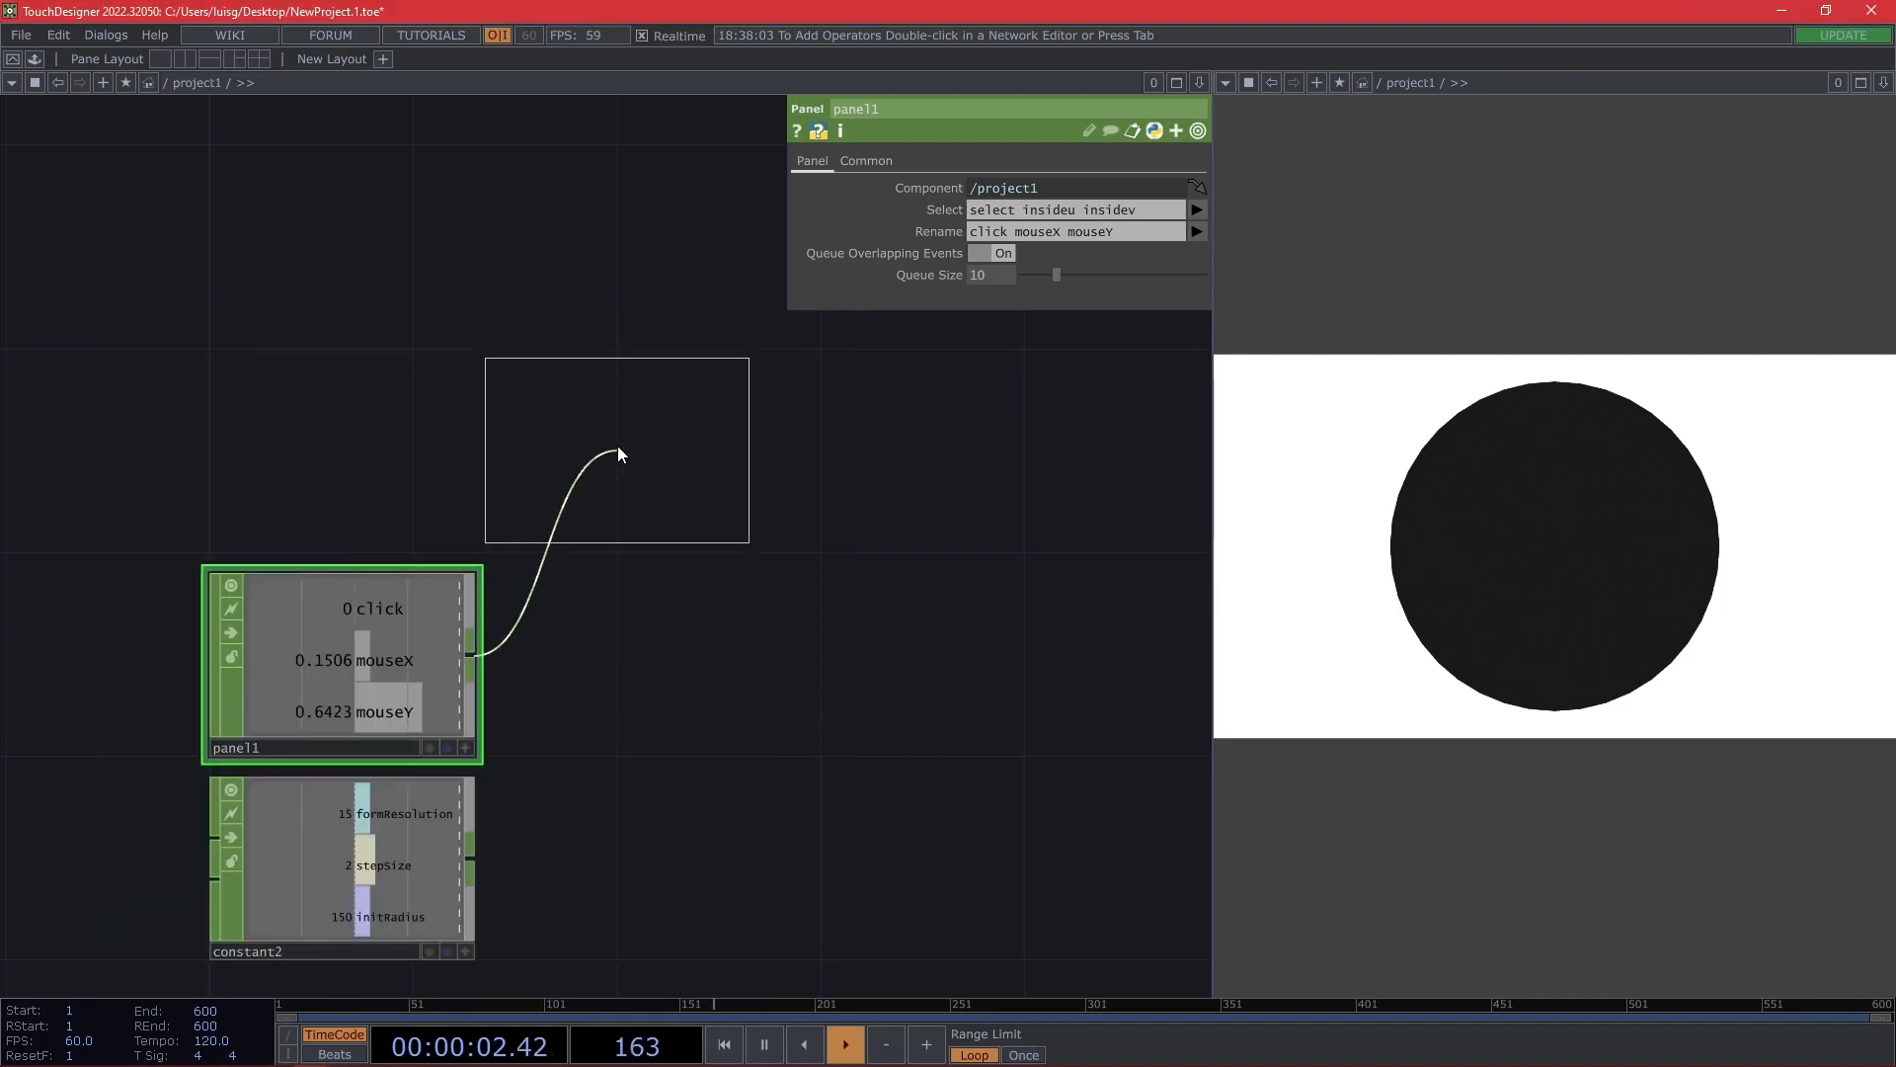
left_click(622, 450)
left_click_drag(580, 650, 578, 560)
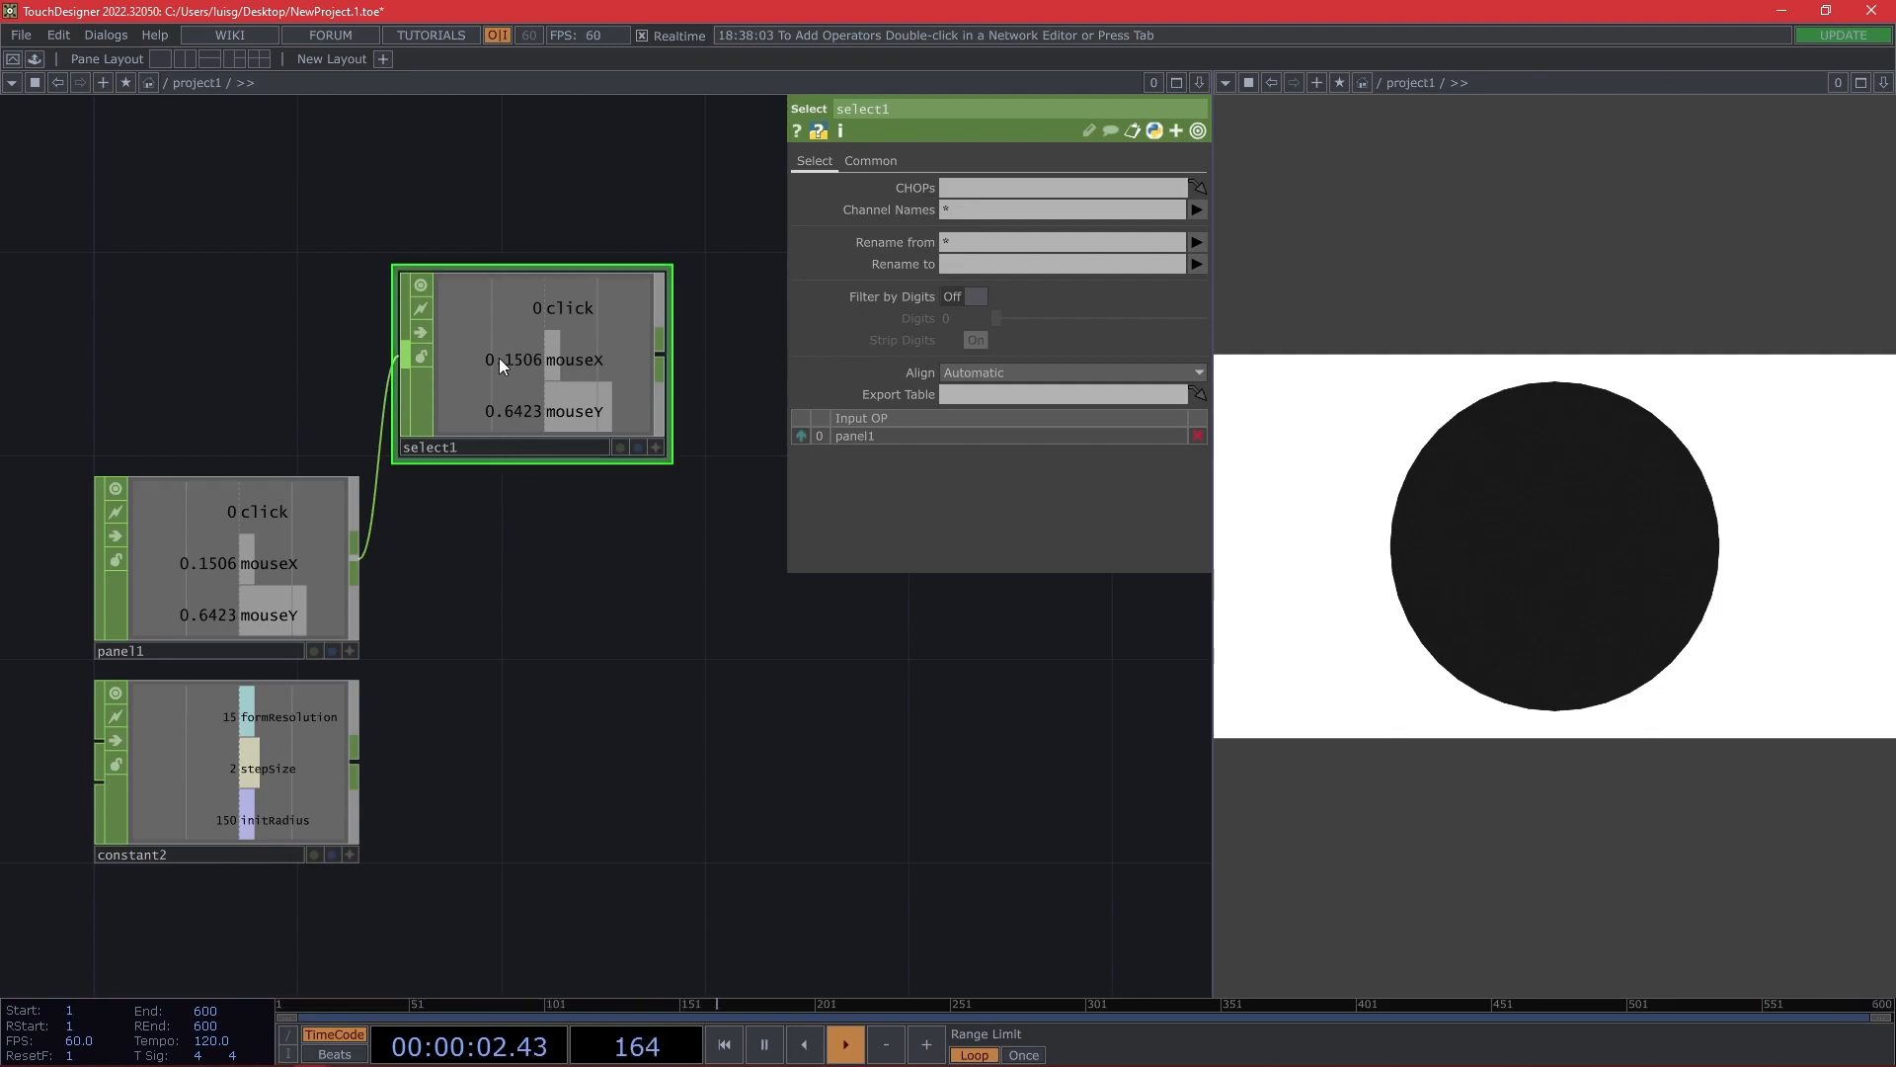
left_click_drag(672, 583, 648, 611)
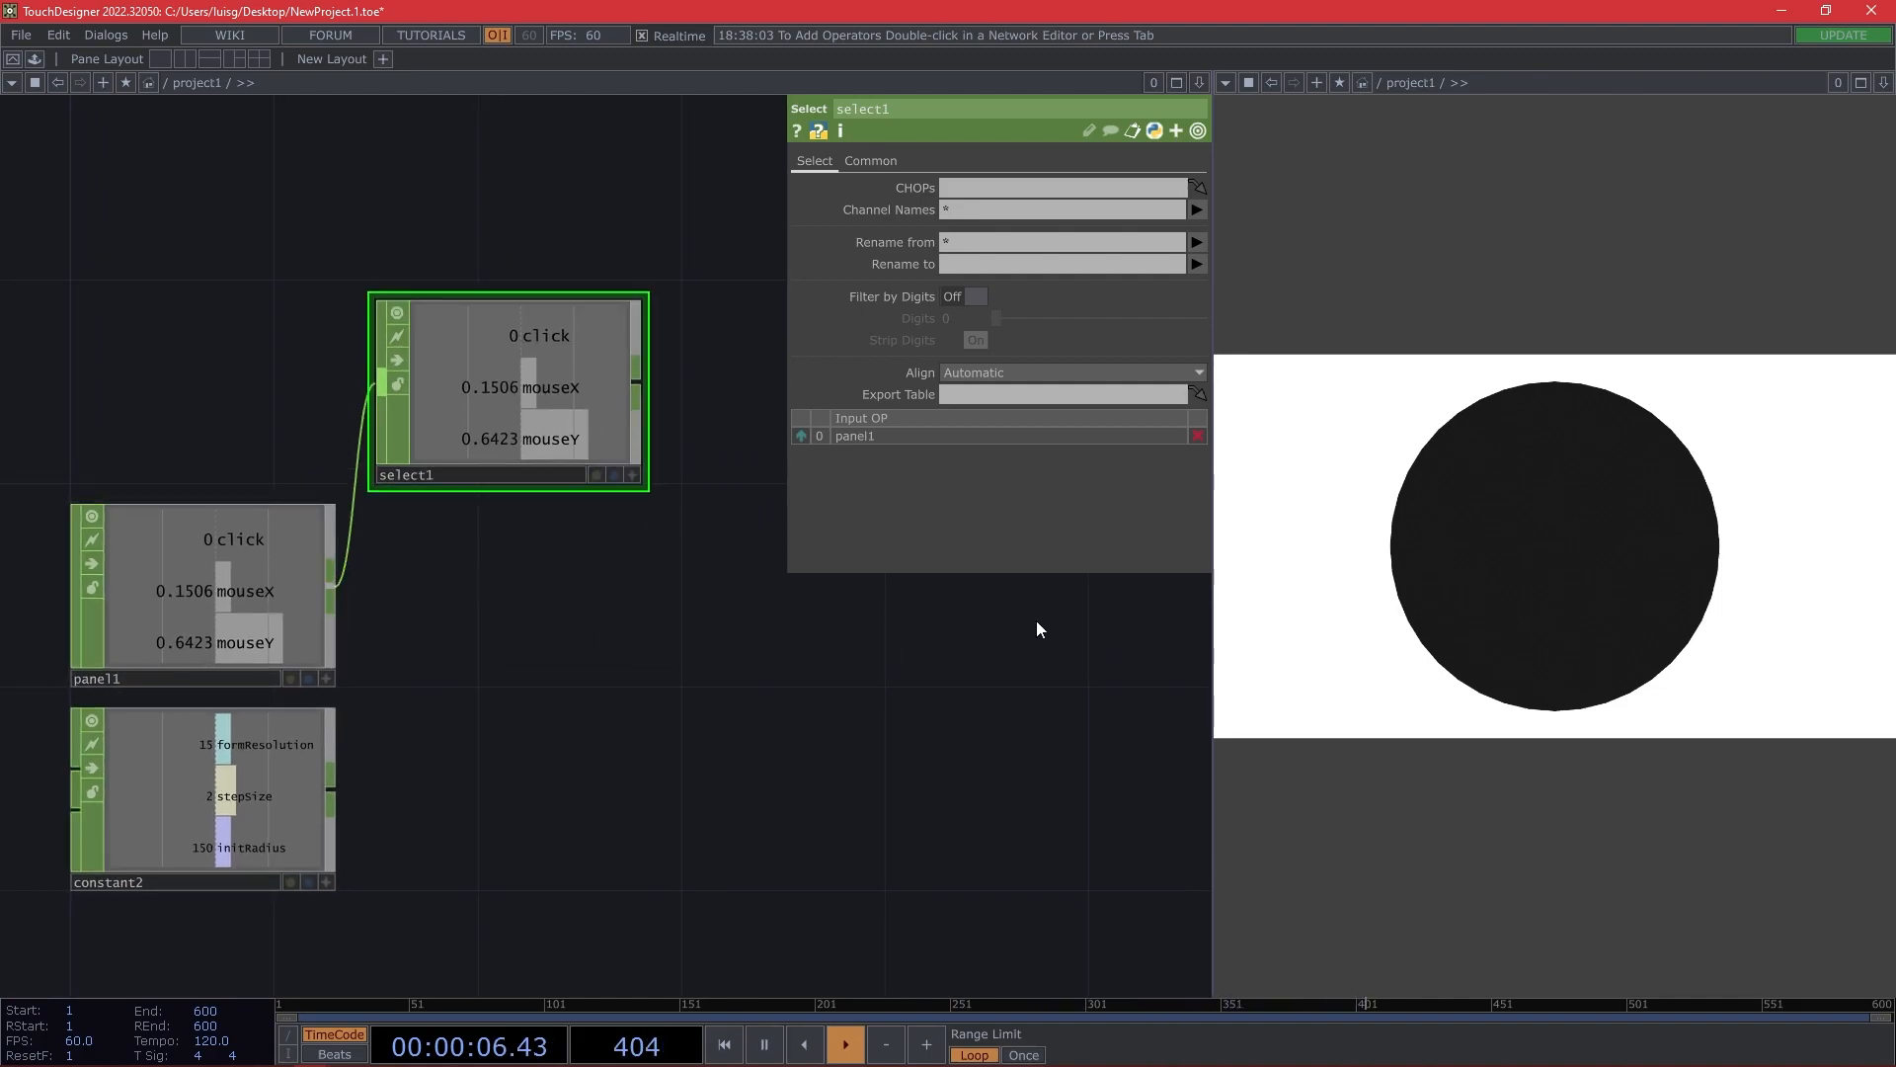
Set the channel names of select1 to click only.
left_click(637, 603)
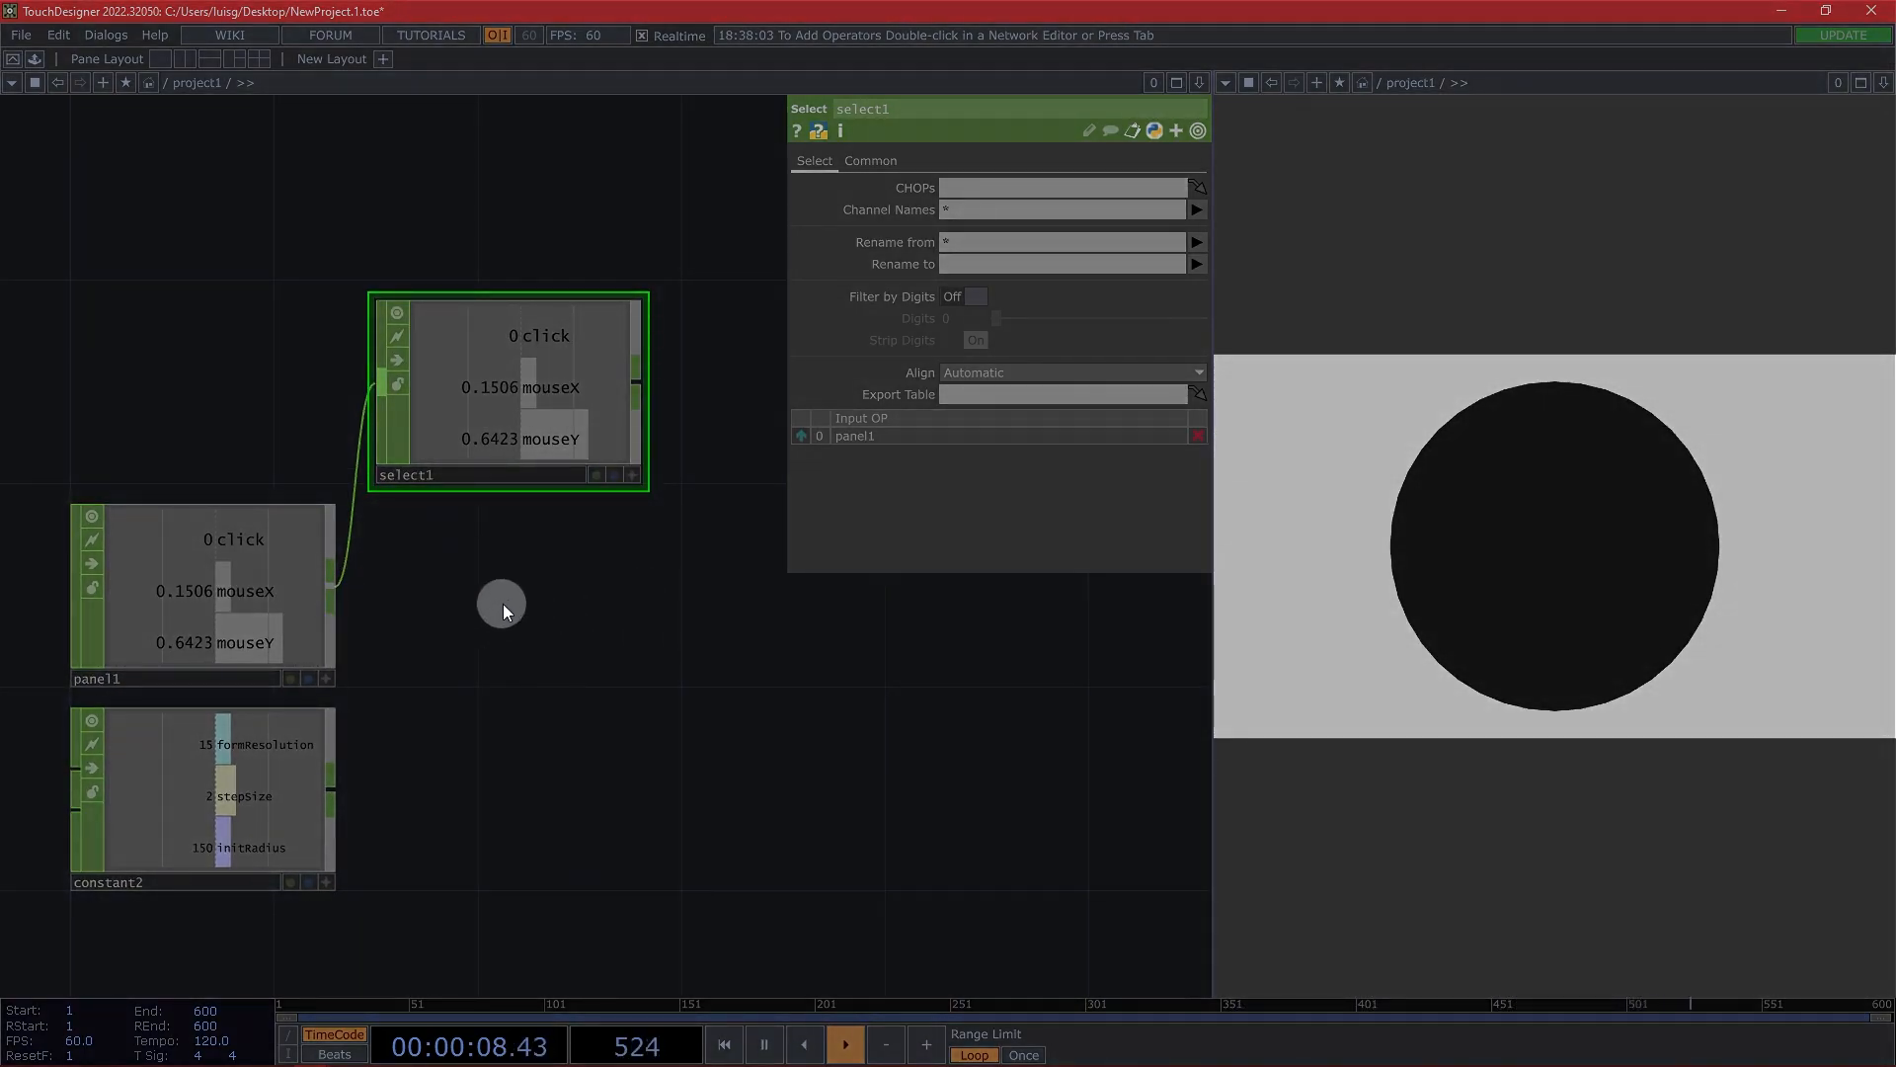
scroll(618, 589, "down", 2)
scroll(614, 563, "up", 5)
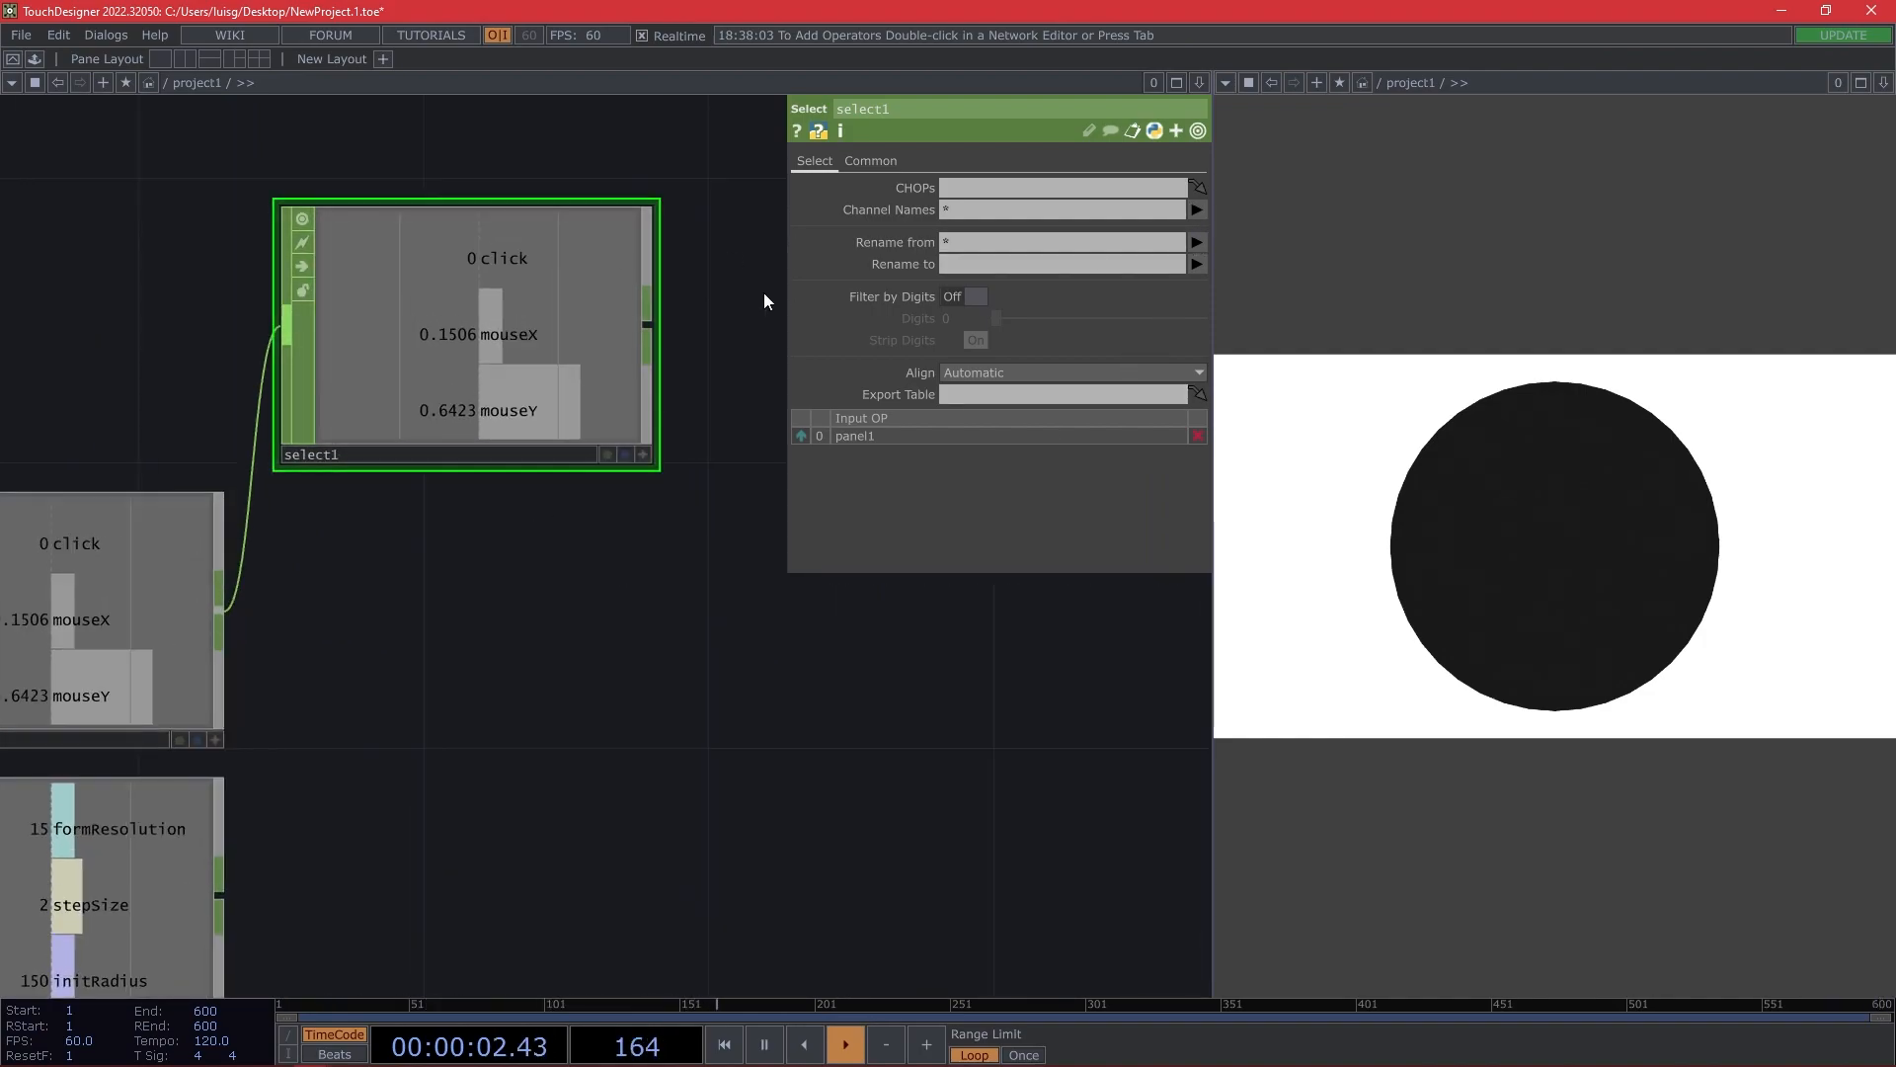
left_click(1196, 209)
left_click(1217, 251)
left_click_drag(575, 582, 570, 589)
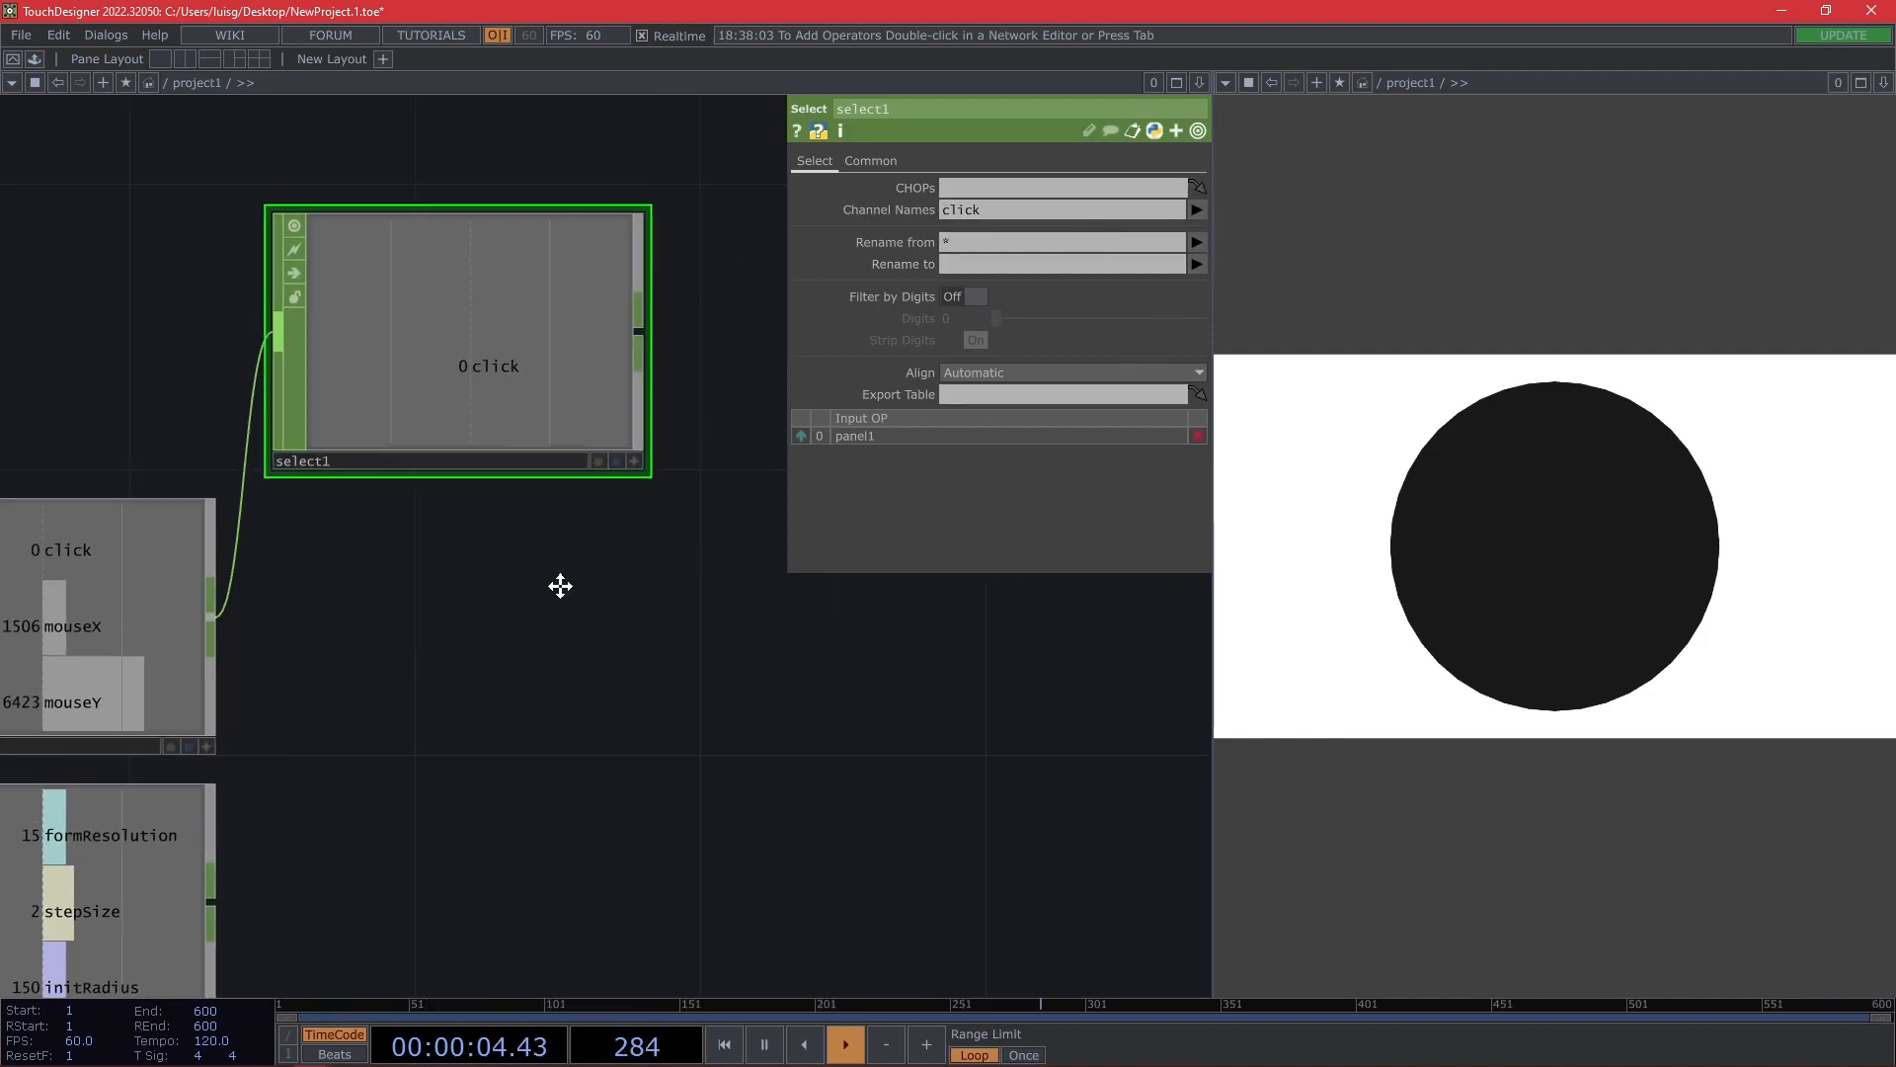
Branch a second Select CHOP off panel1, align it directly below select1 and raise panel1 slightly.
scroll(484, 407, "down", 4)
right_click(375, 544)
type("se")
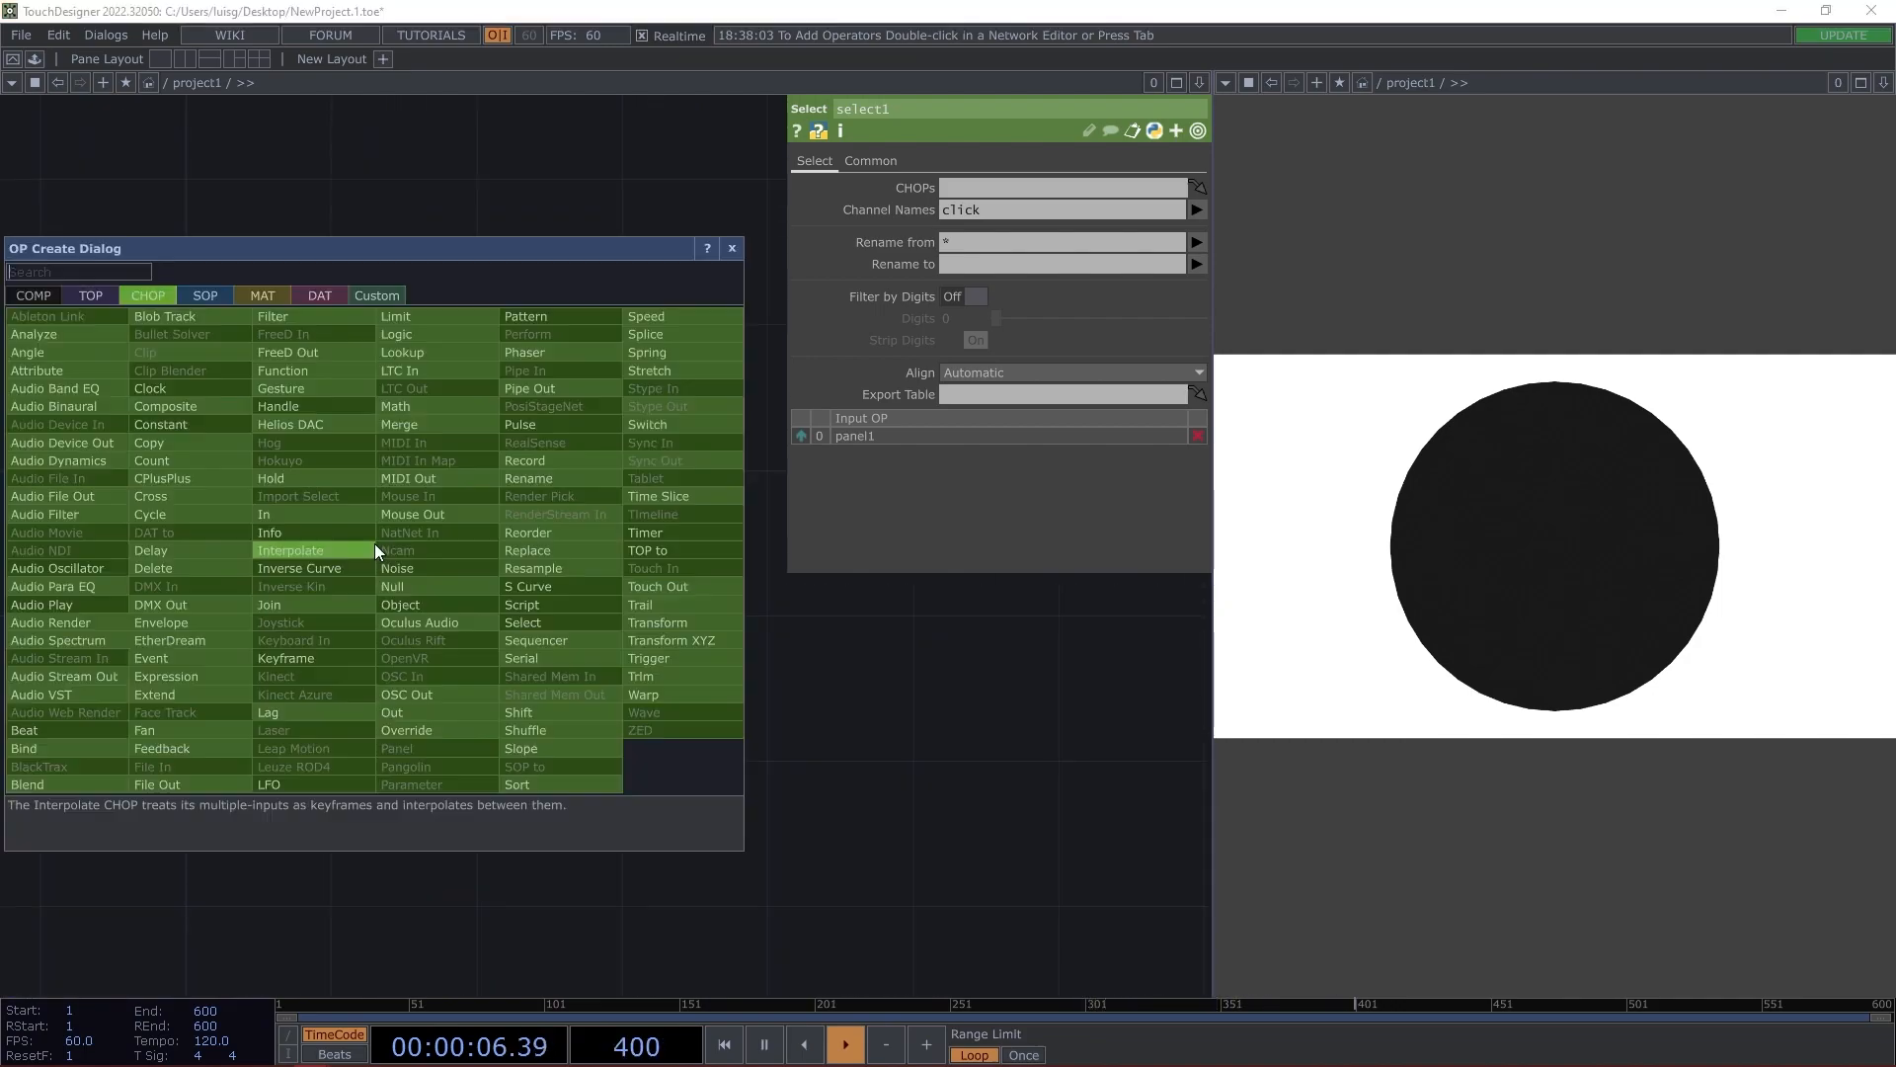
left_click(555, 622)
left_click(534, 555)
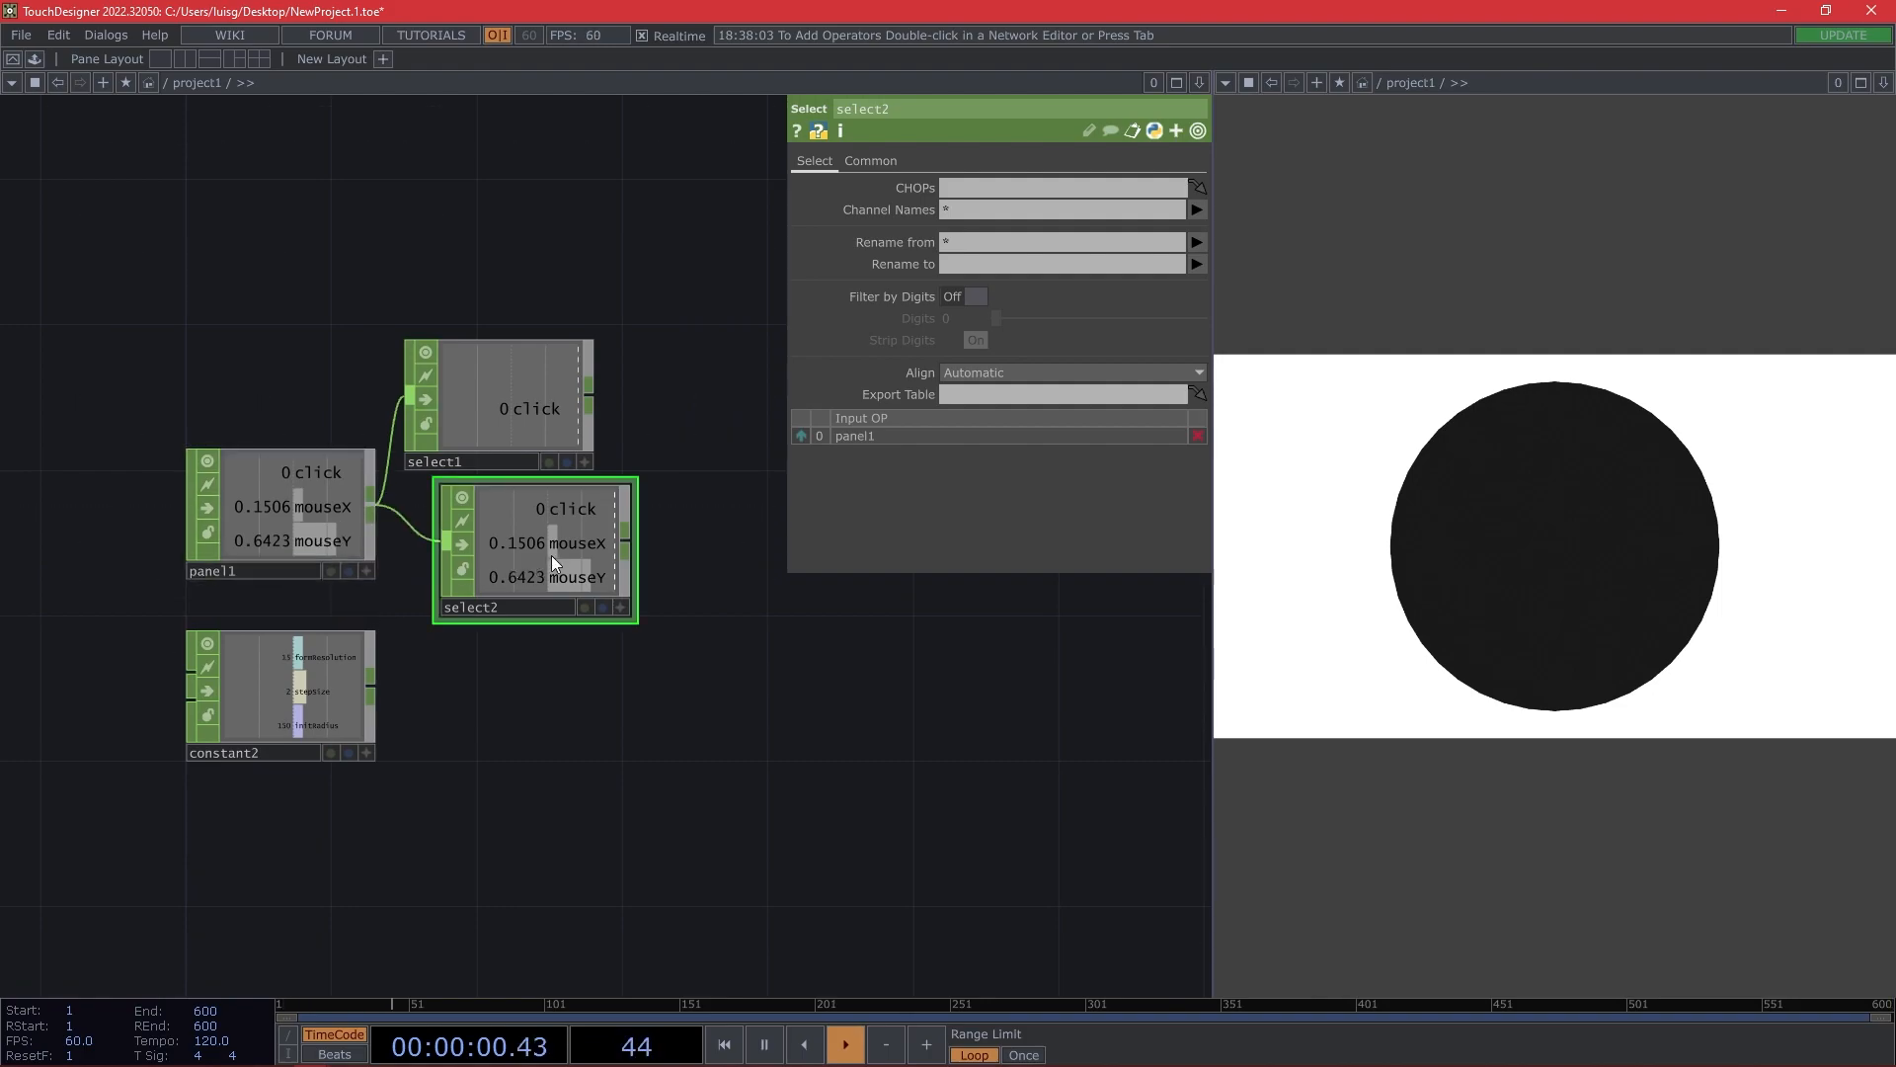
left_click_drag(551, 555, 513, 555)
left_click_drag(304, 528, 304, 492)
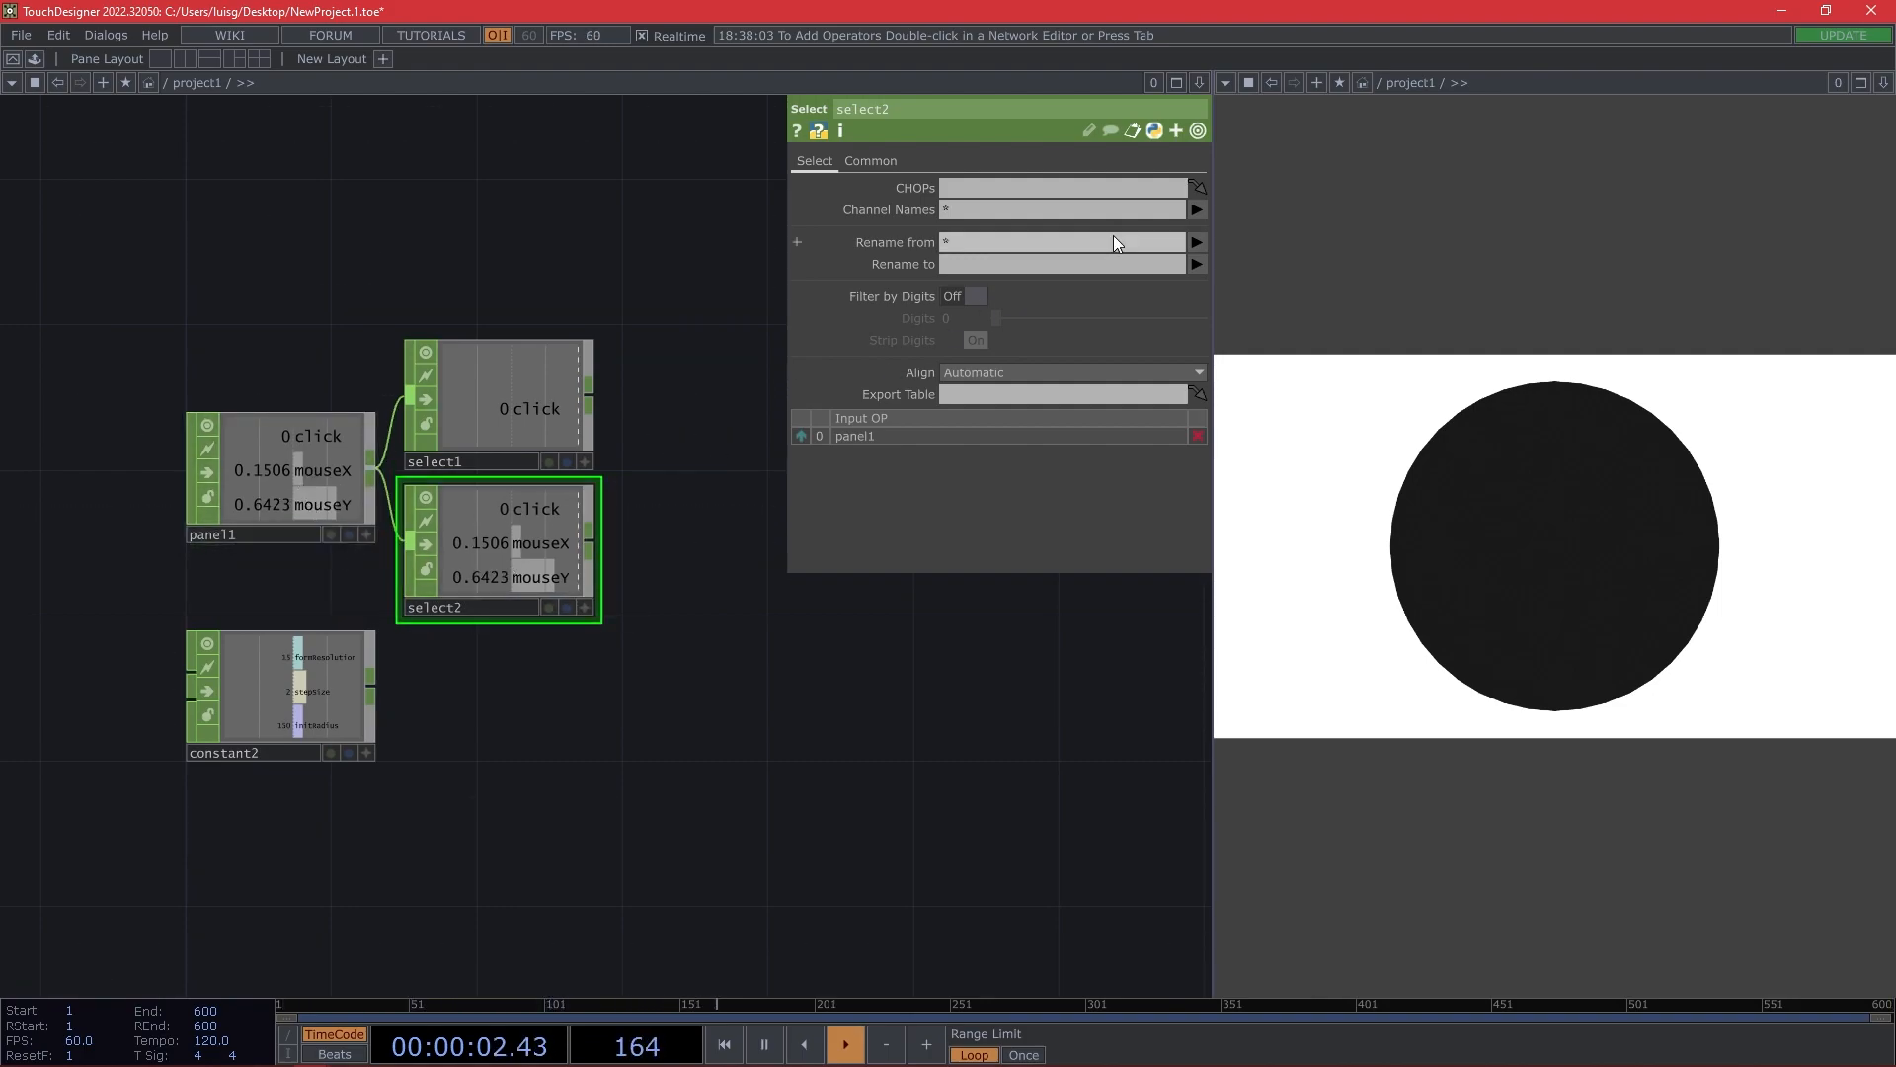
Set the channel names of select2 to mouseX and mouseY.
left_click(1190, 207)
left_click(1215, 267)
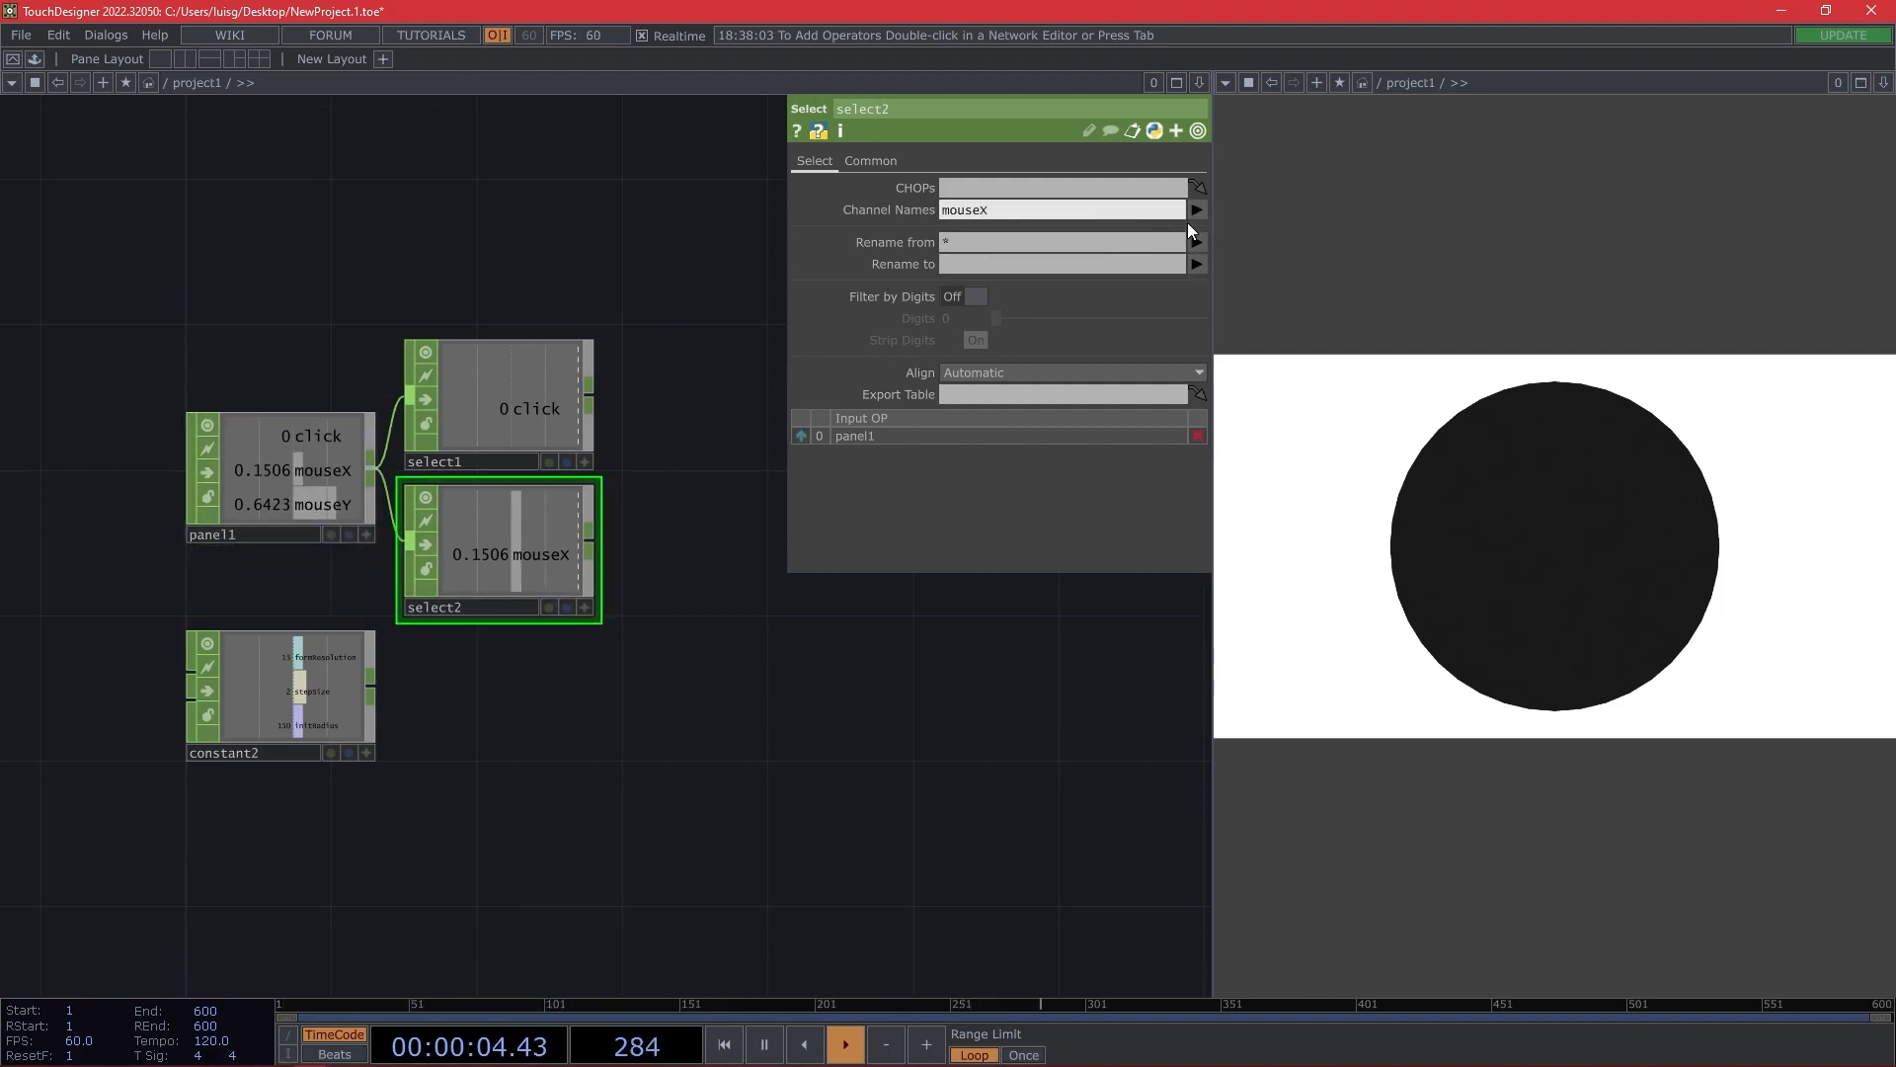
left_click(1217, 288)
Add a Math CHOP fed by select2 and place it directly beside select2 in the same row.
left_click_drag(677, 659, 402, 671)
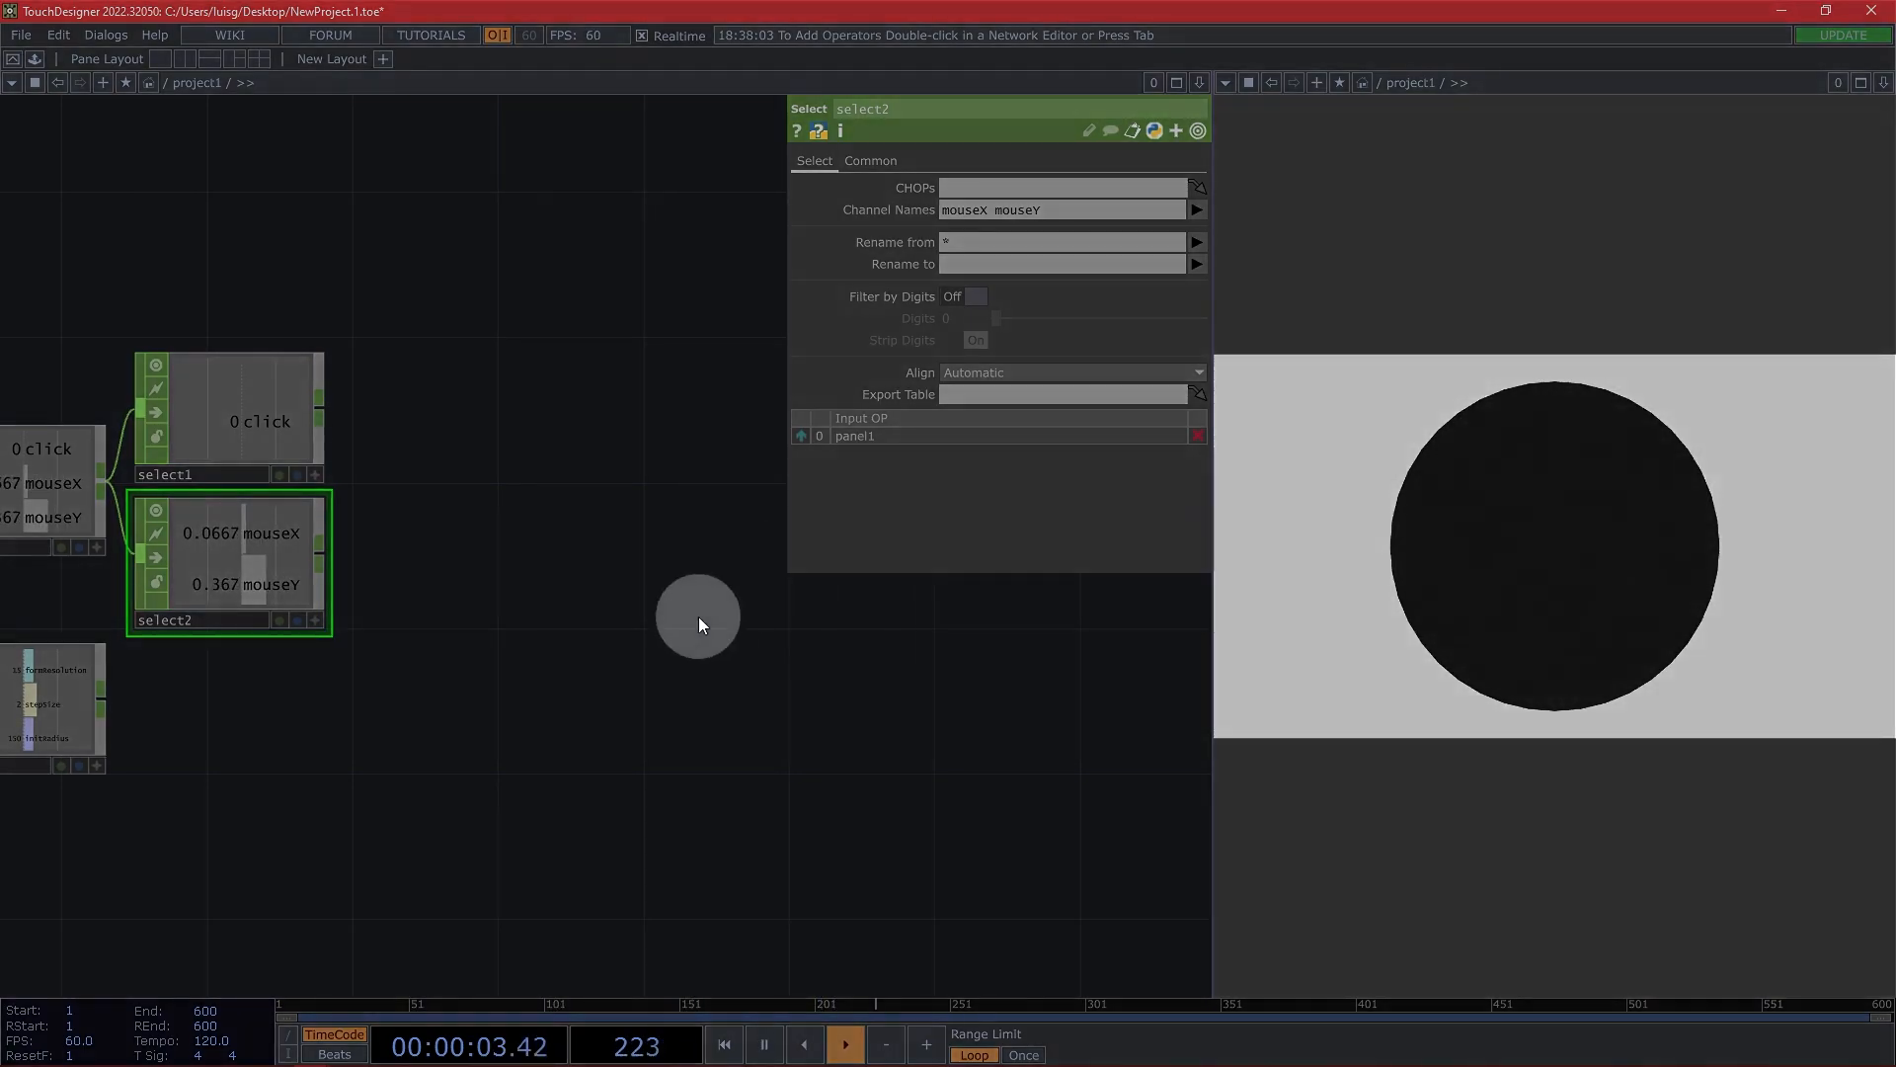
left_click_drag(698, 622, 820, 631)
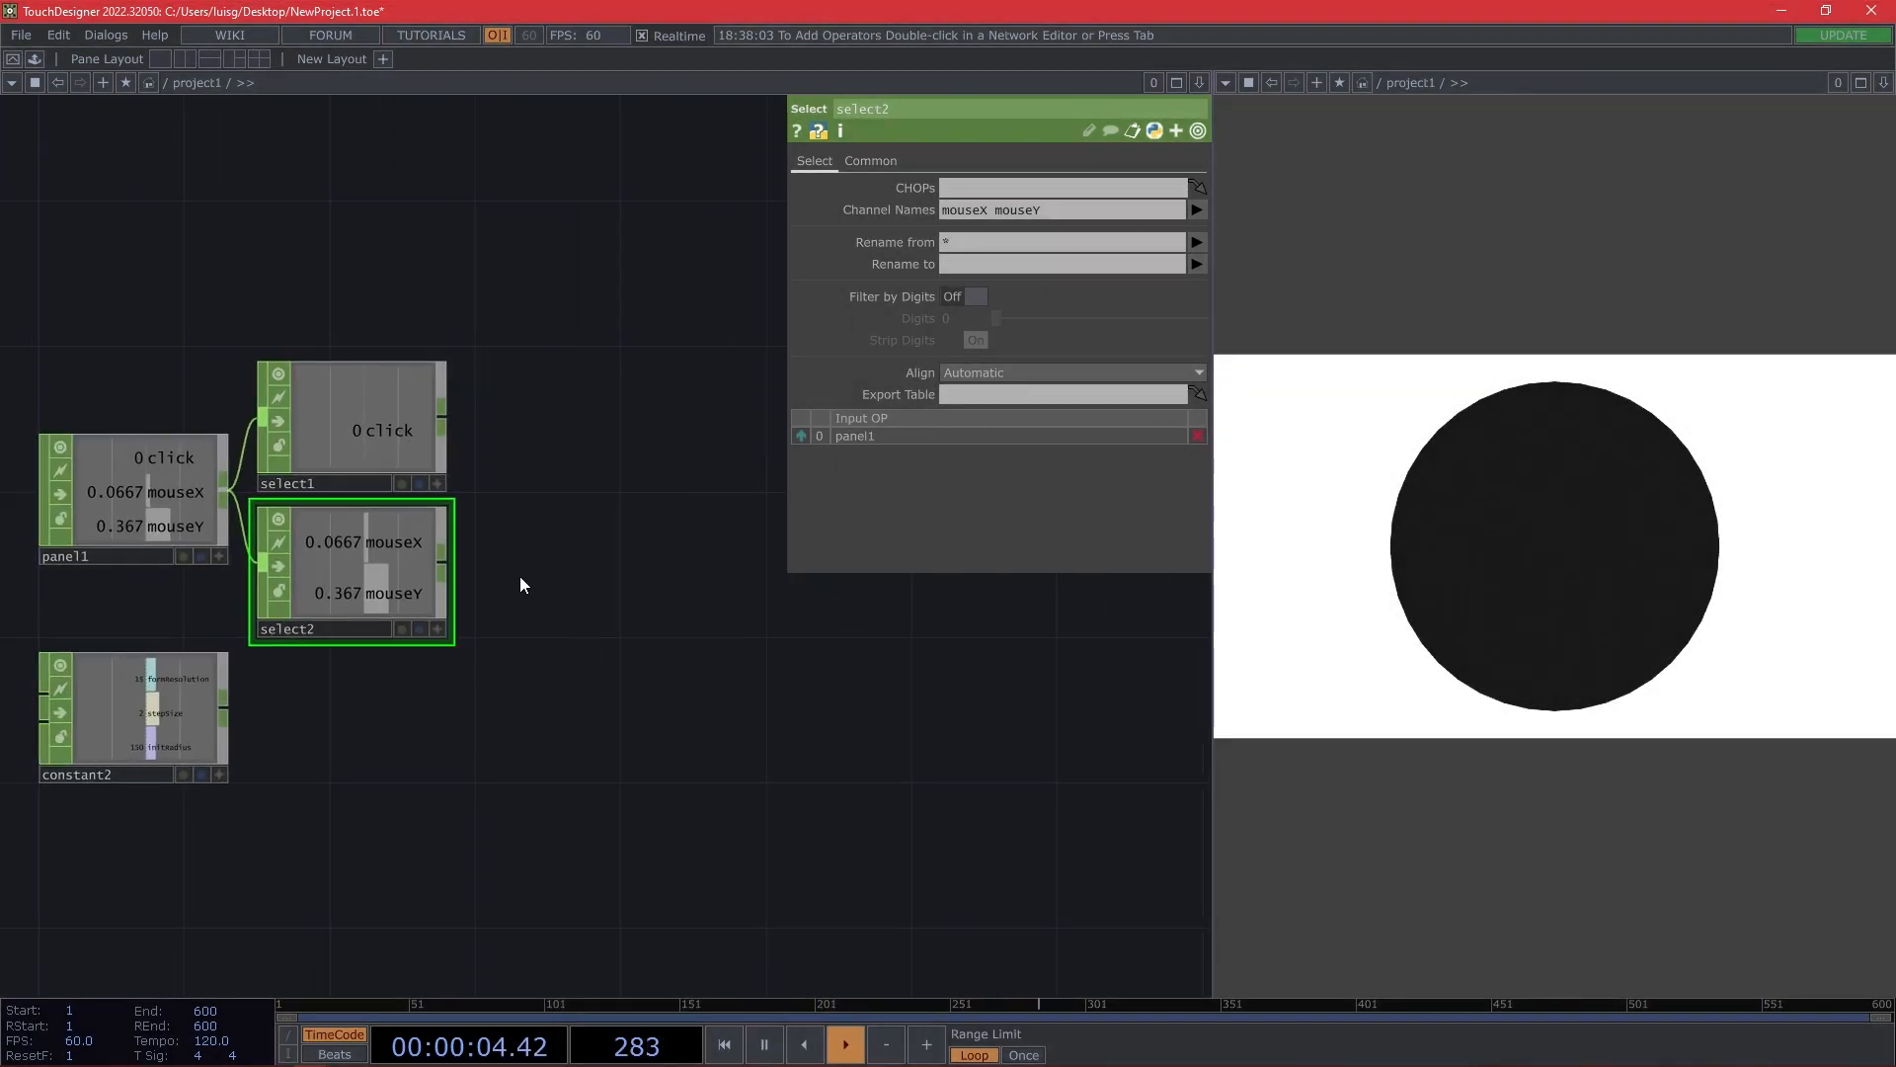
left_click(448, 563)
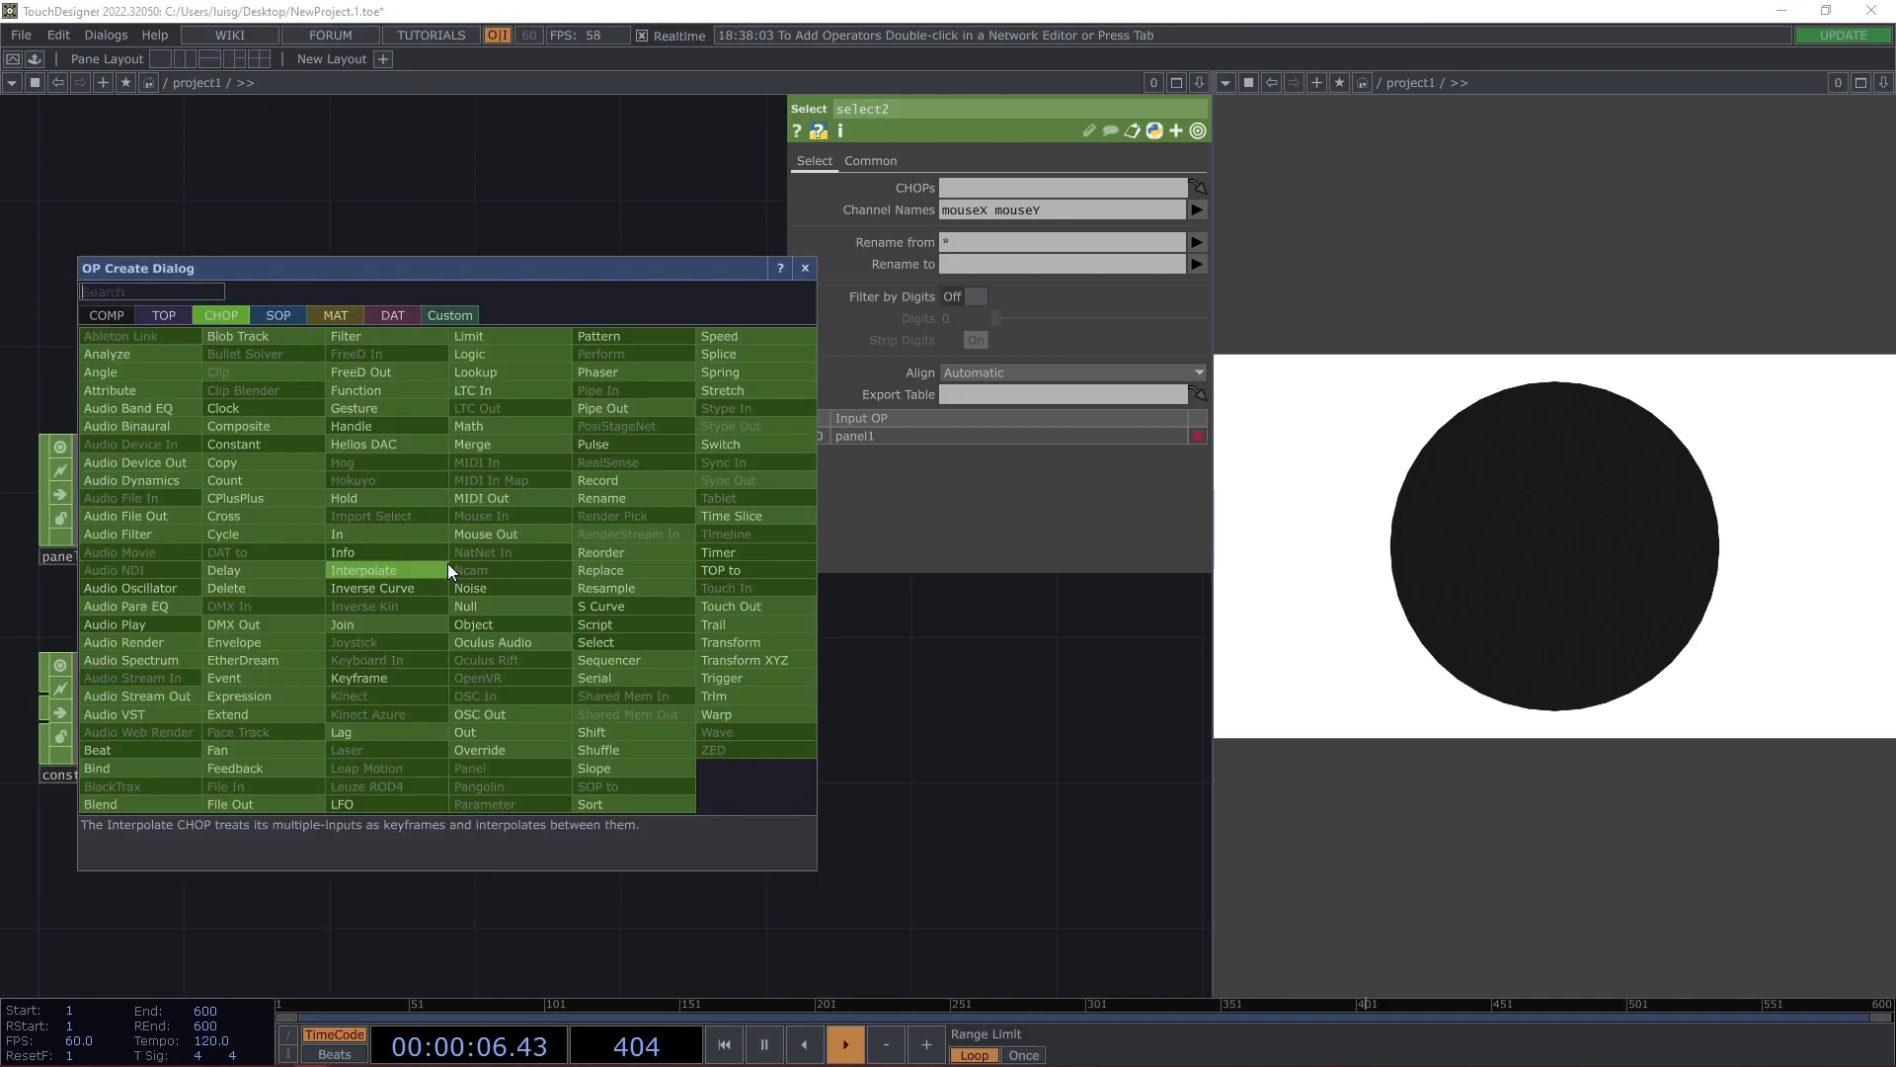
left_click(490, 428)
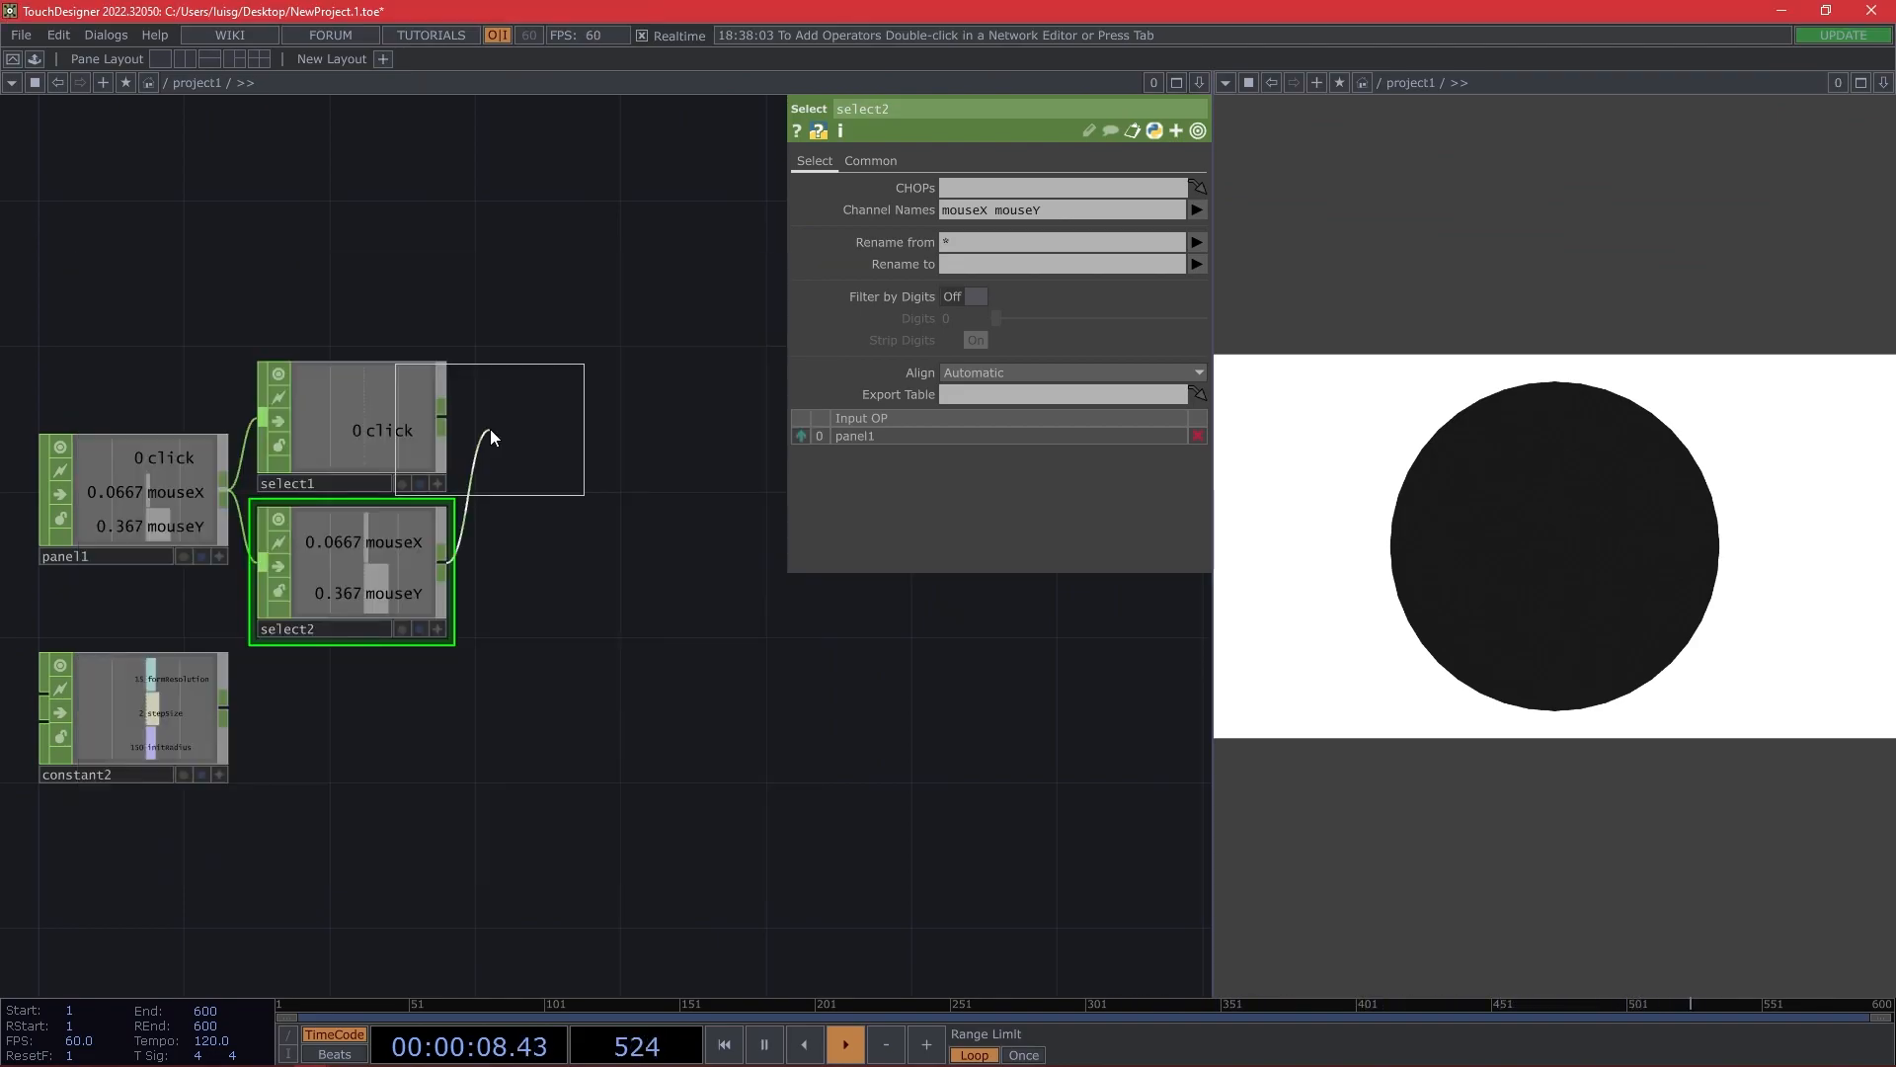
left_click(567, 559)
Set math1's To Range maximum to parent().width and limit its scope to mouseX.
left_click(908, 161)
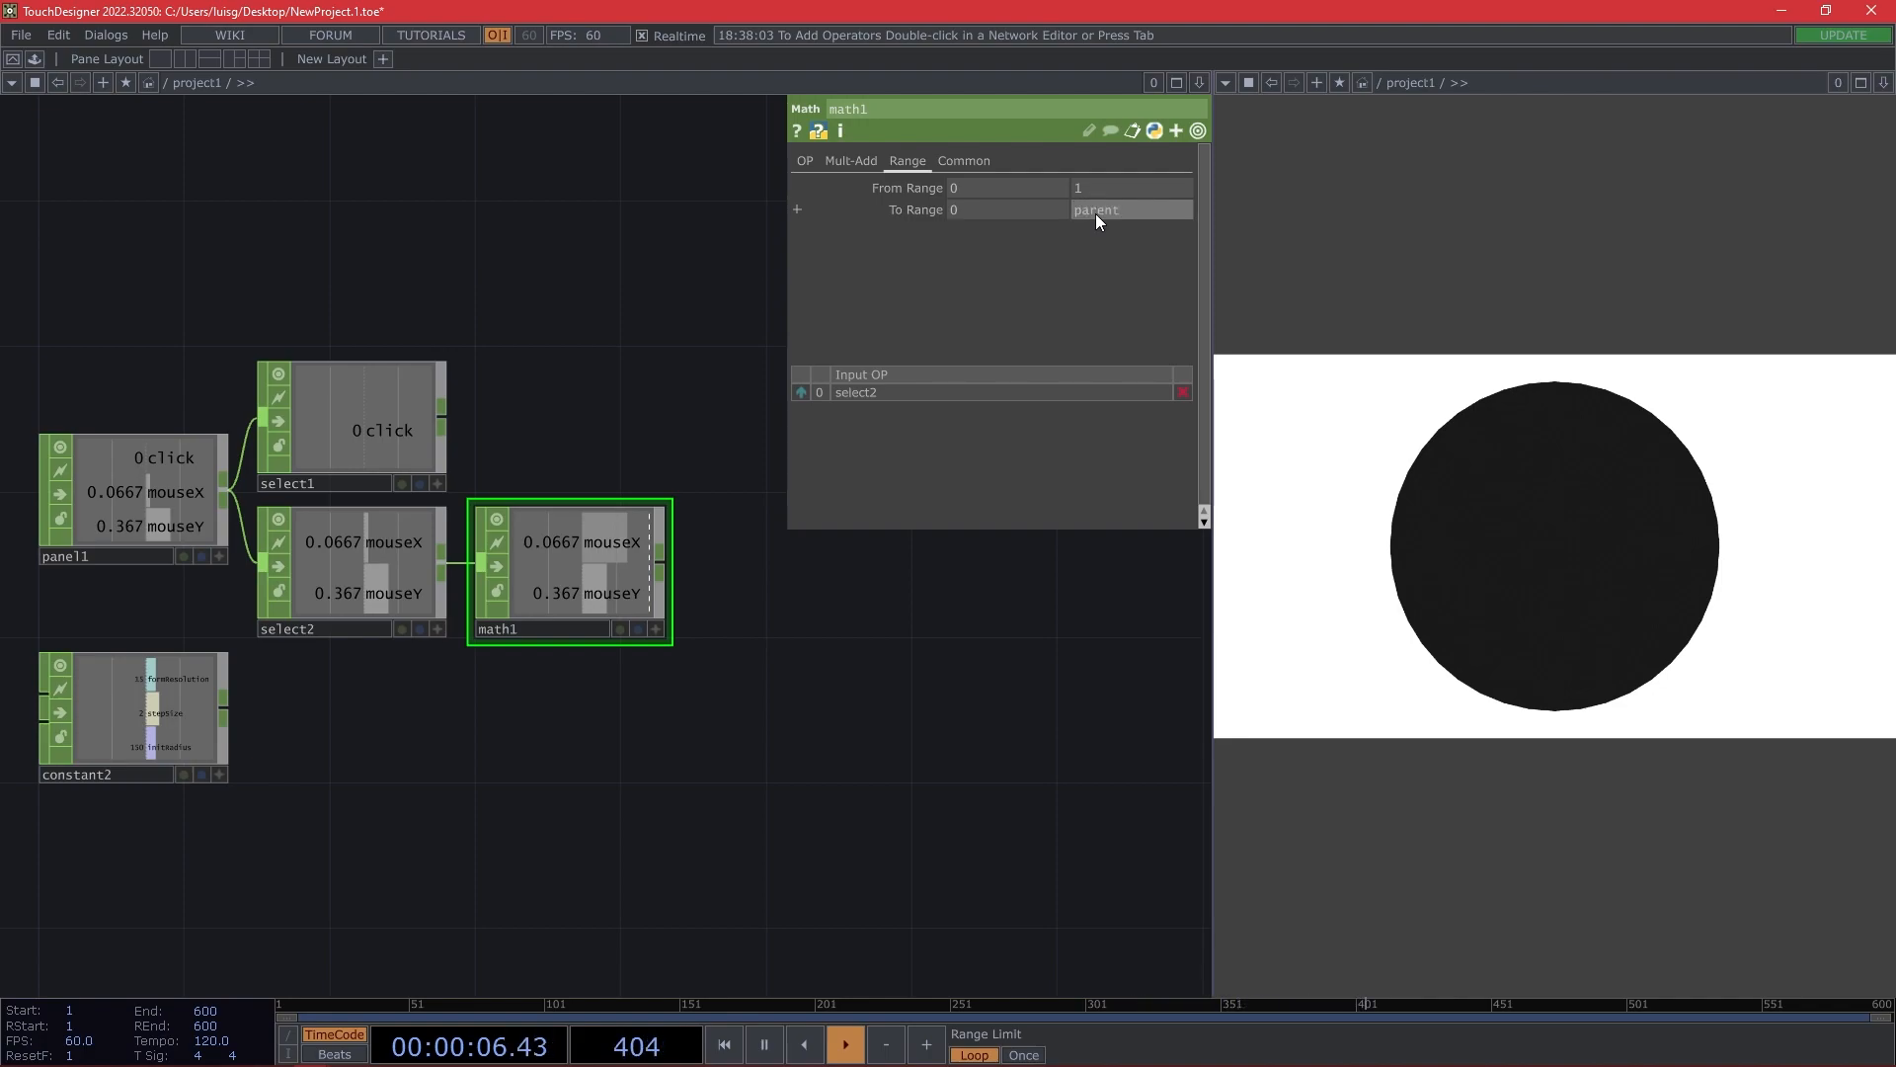
type("idth")
key("Return")
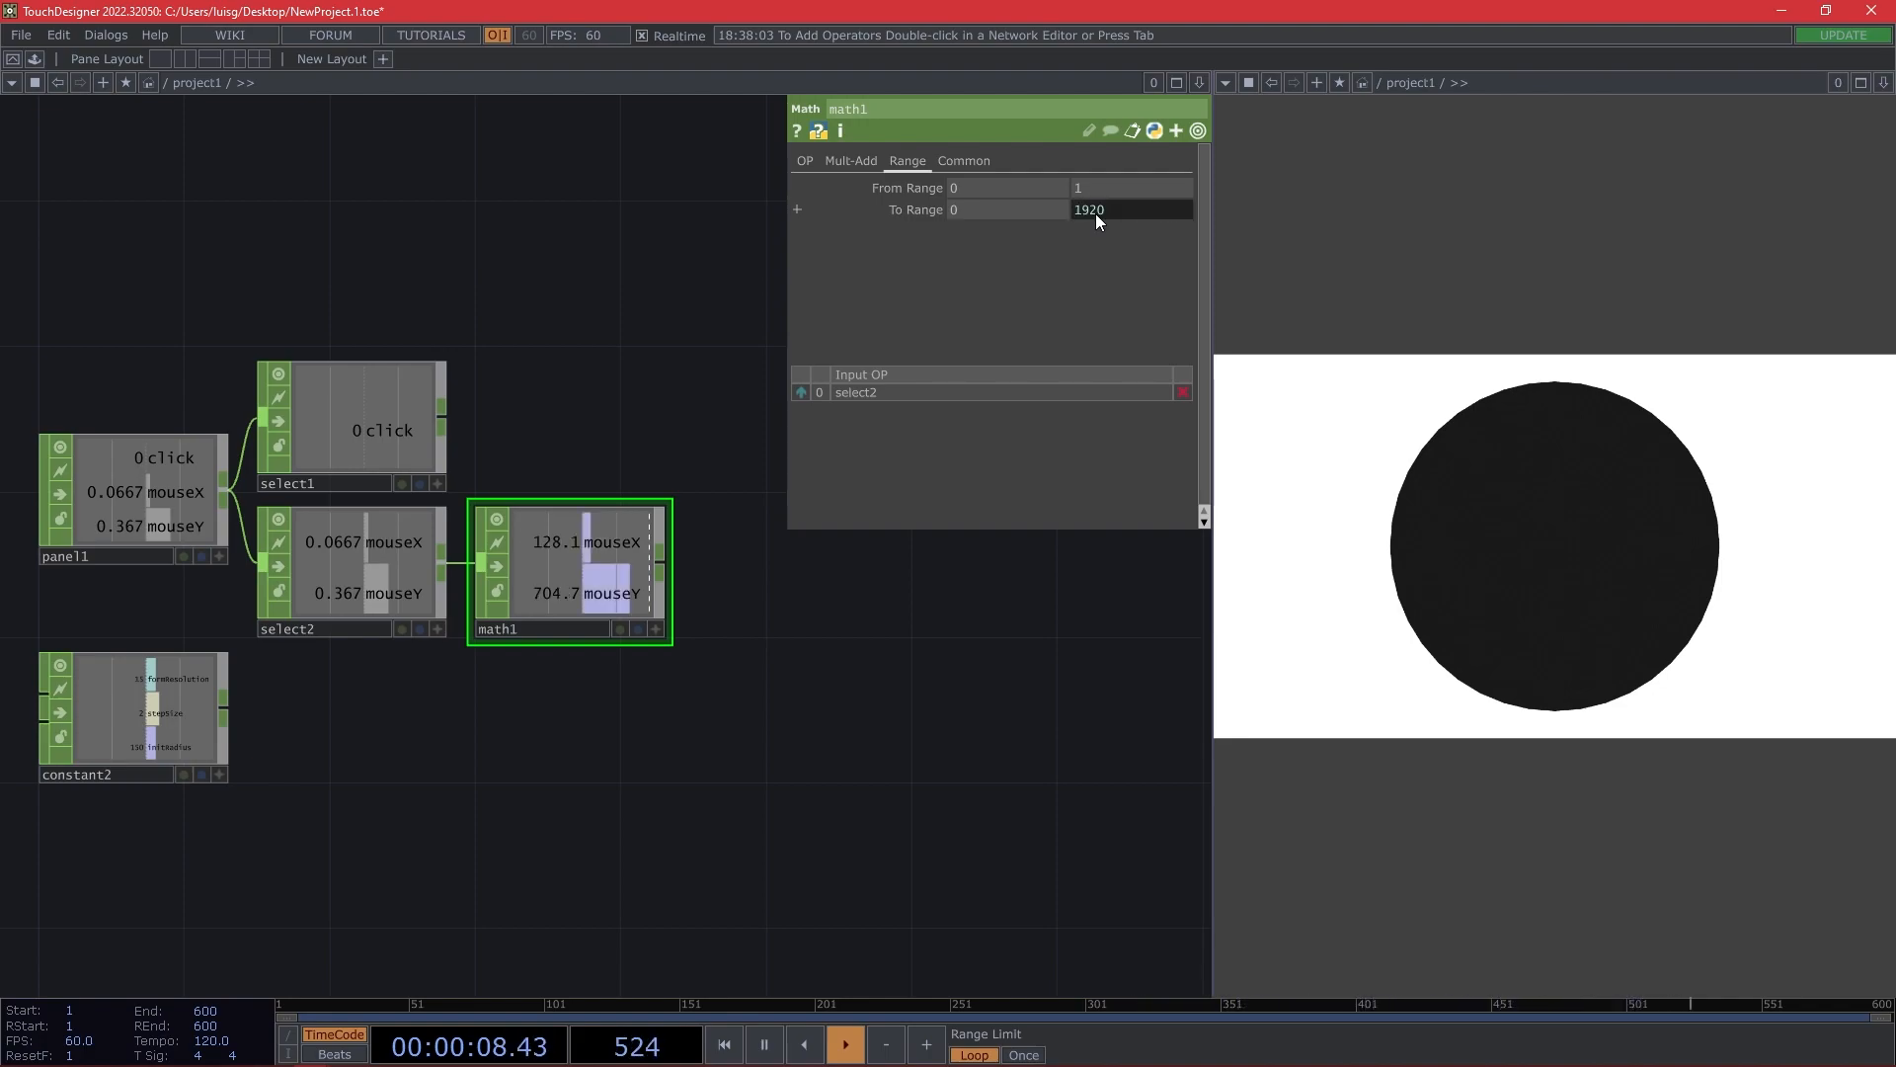
left_click(983, 159)
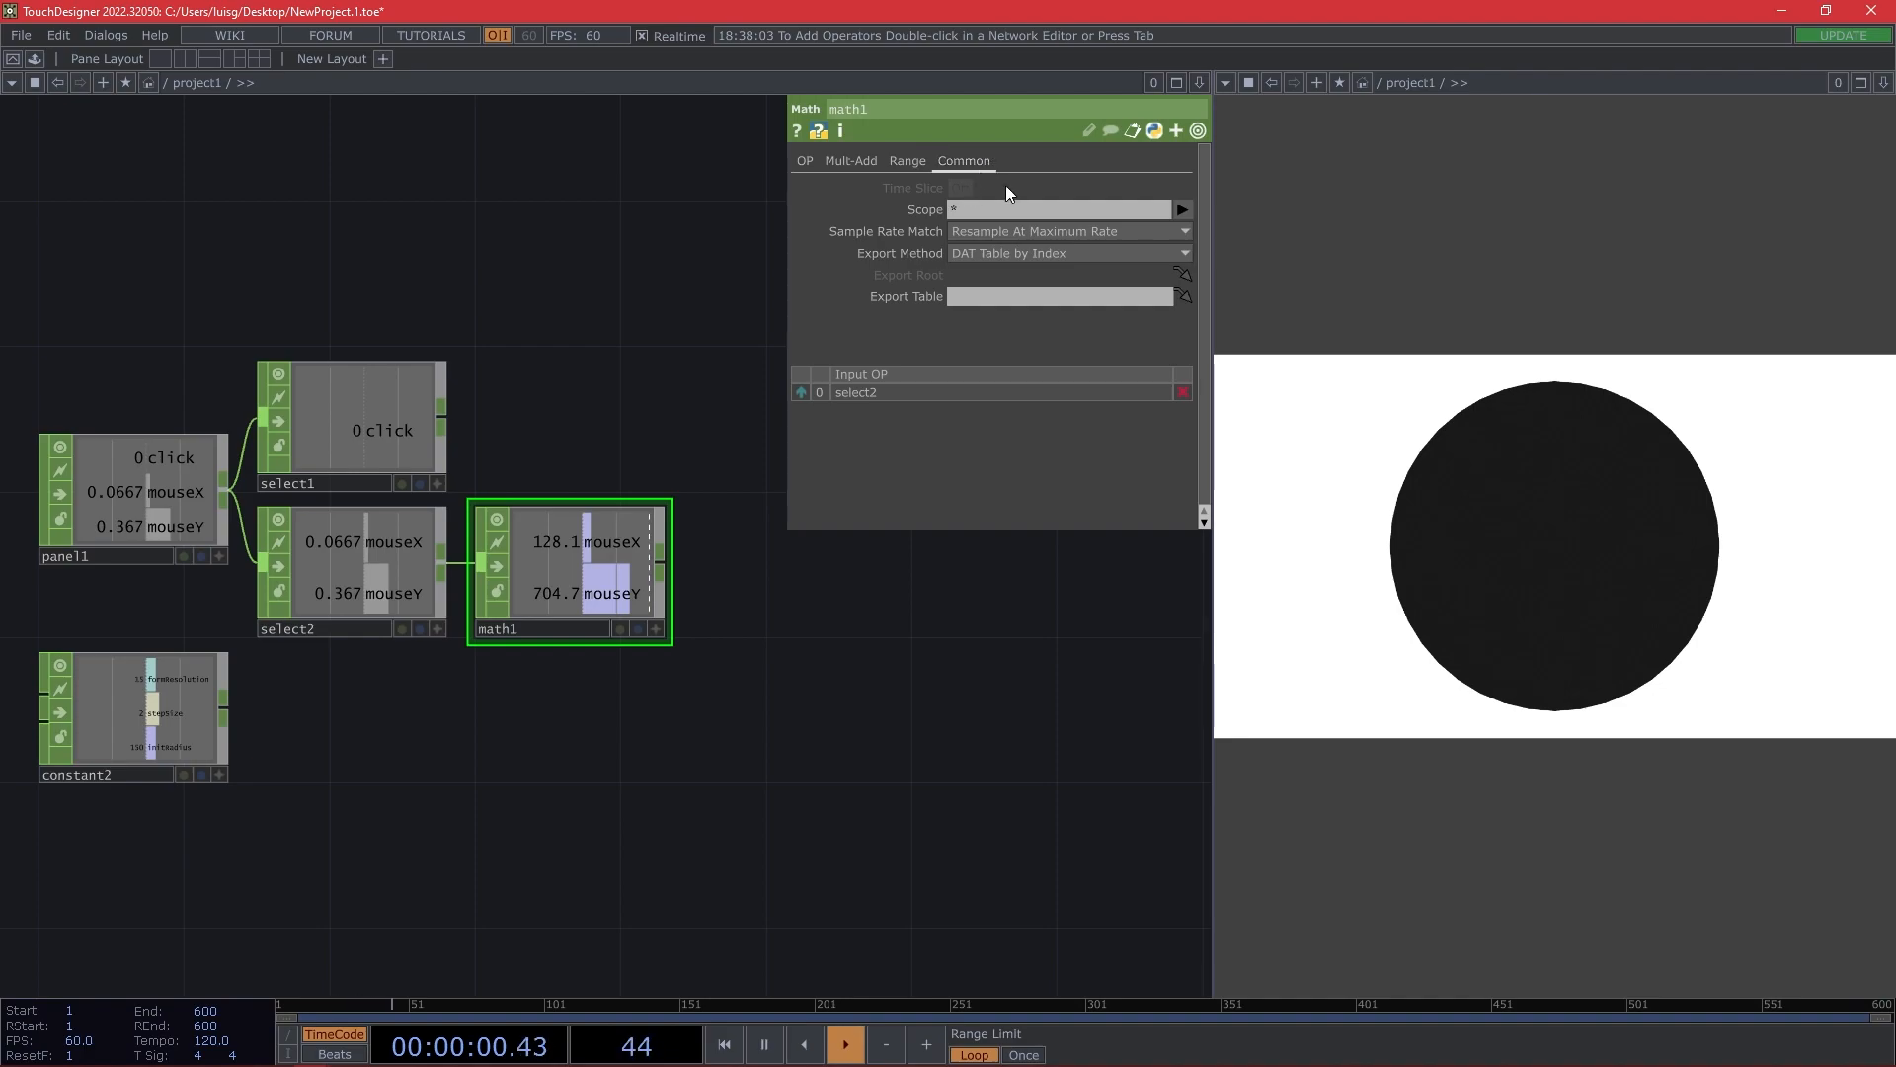
left_click(1182, 208)
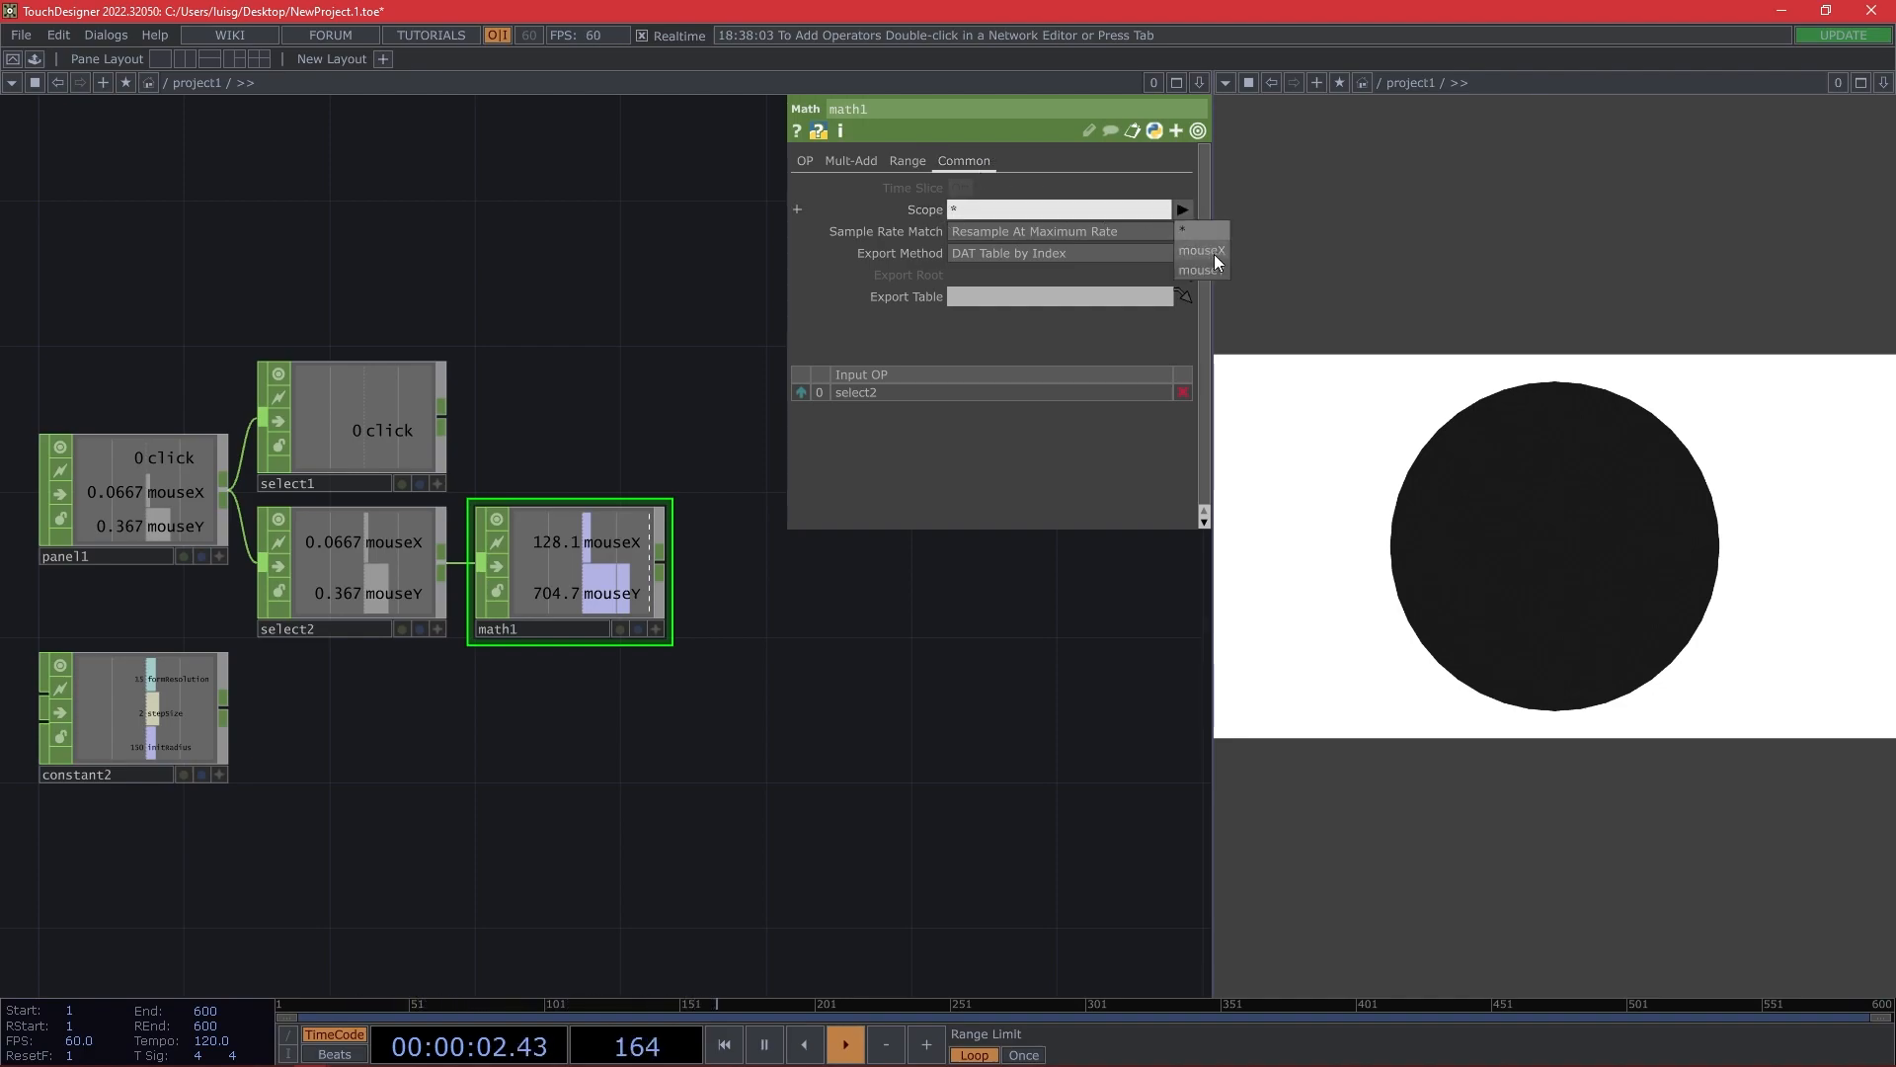
left_click(1212, 254)
Add a second Math CHOP fed by math1 and place it in line after it.
left_click_drag(866, 616, 728, 626)
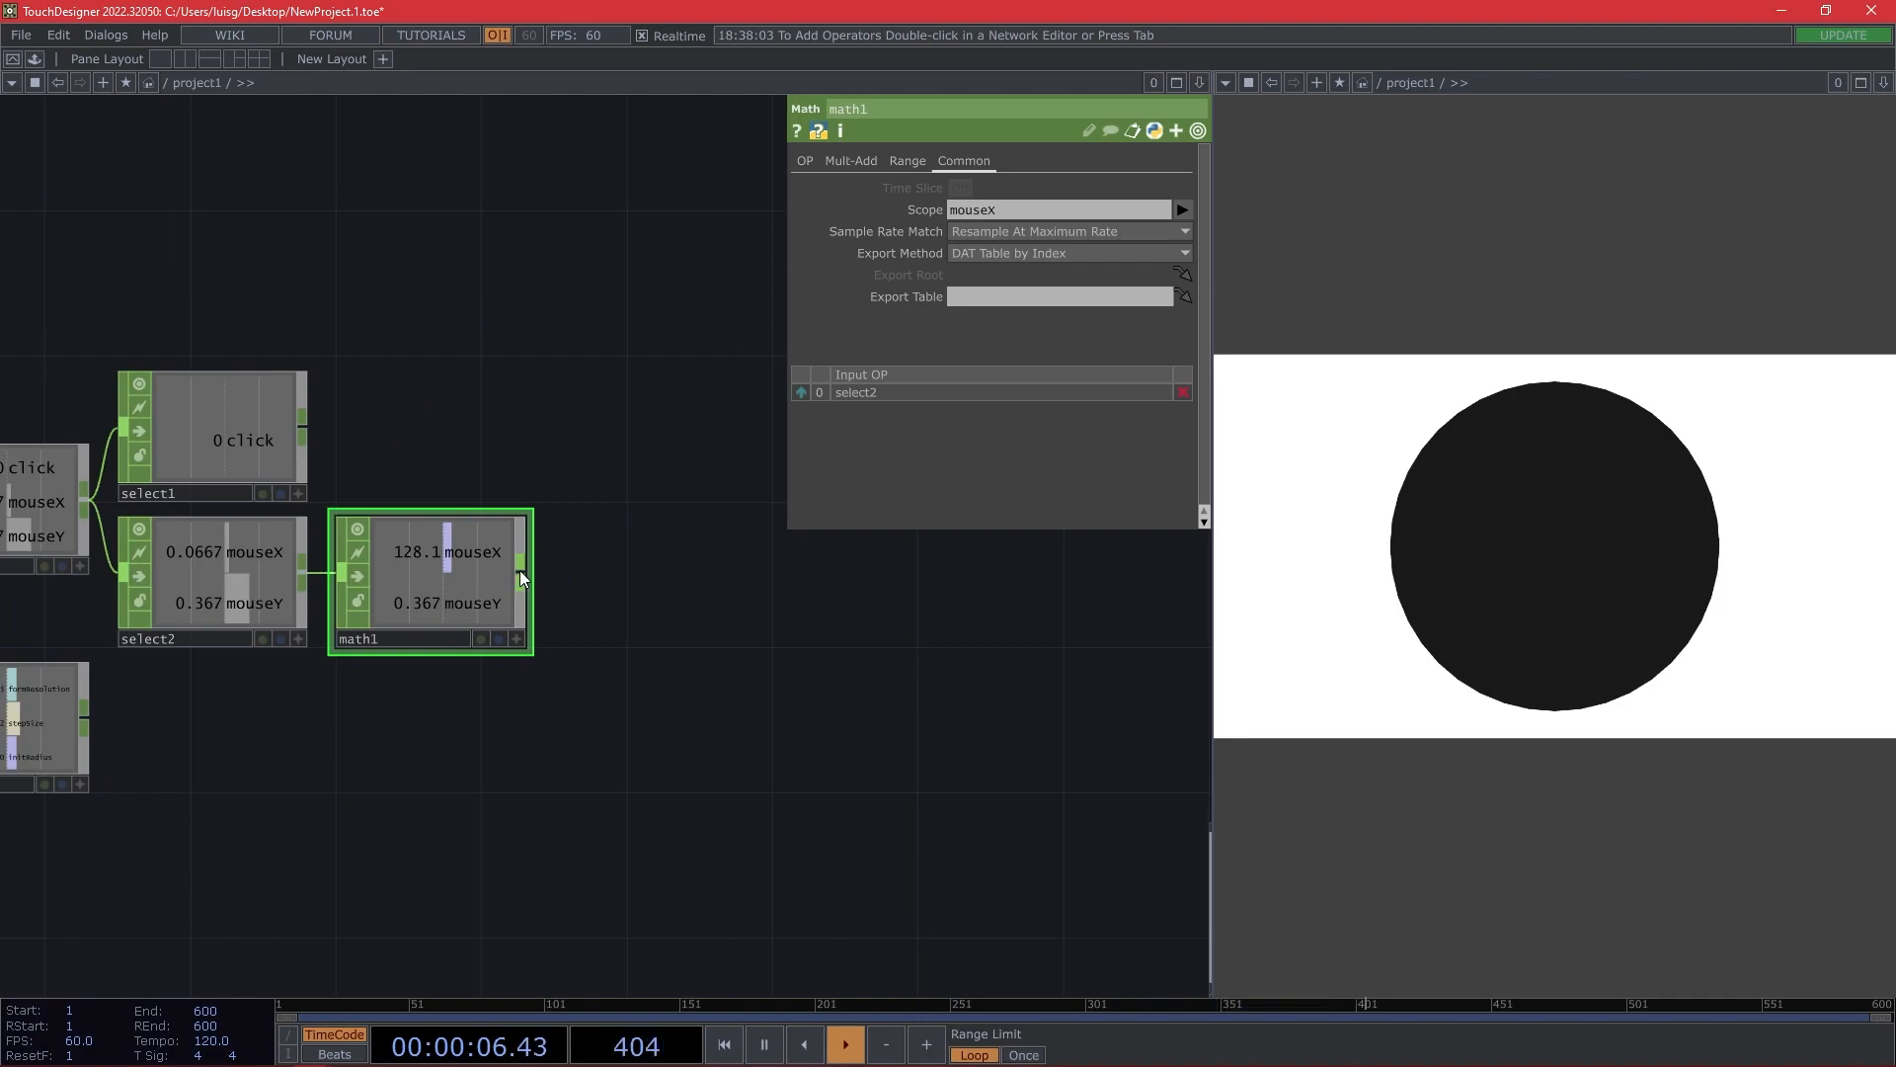
left_click(520, 572)
left_click(585, 527)
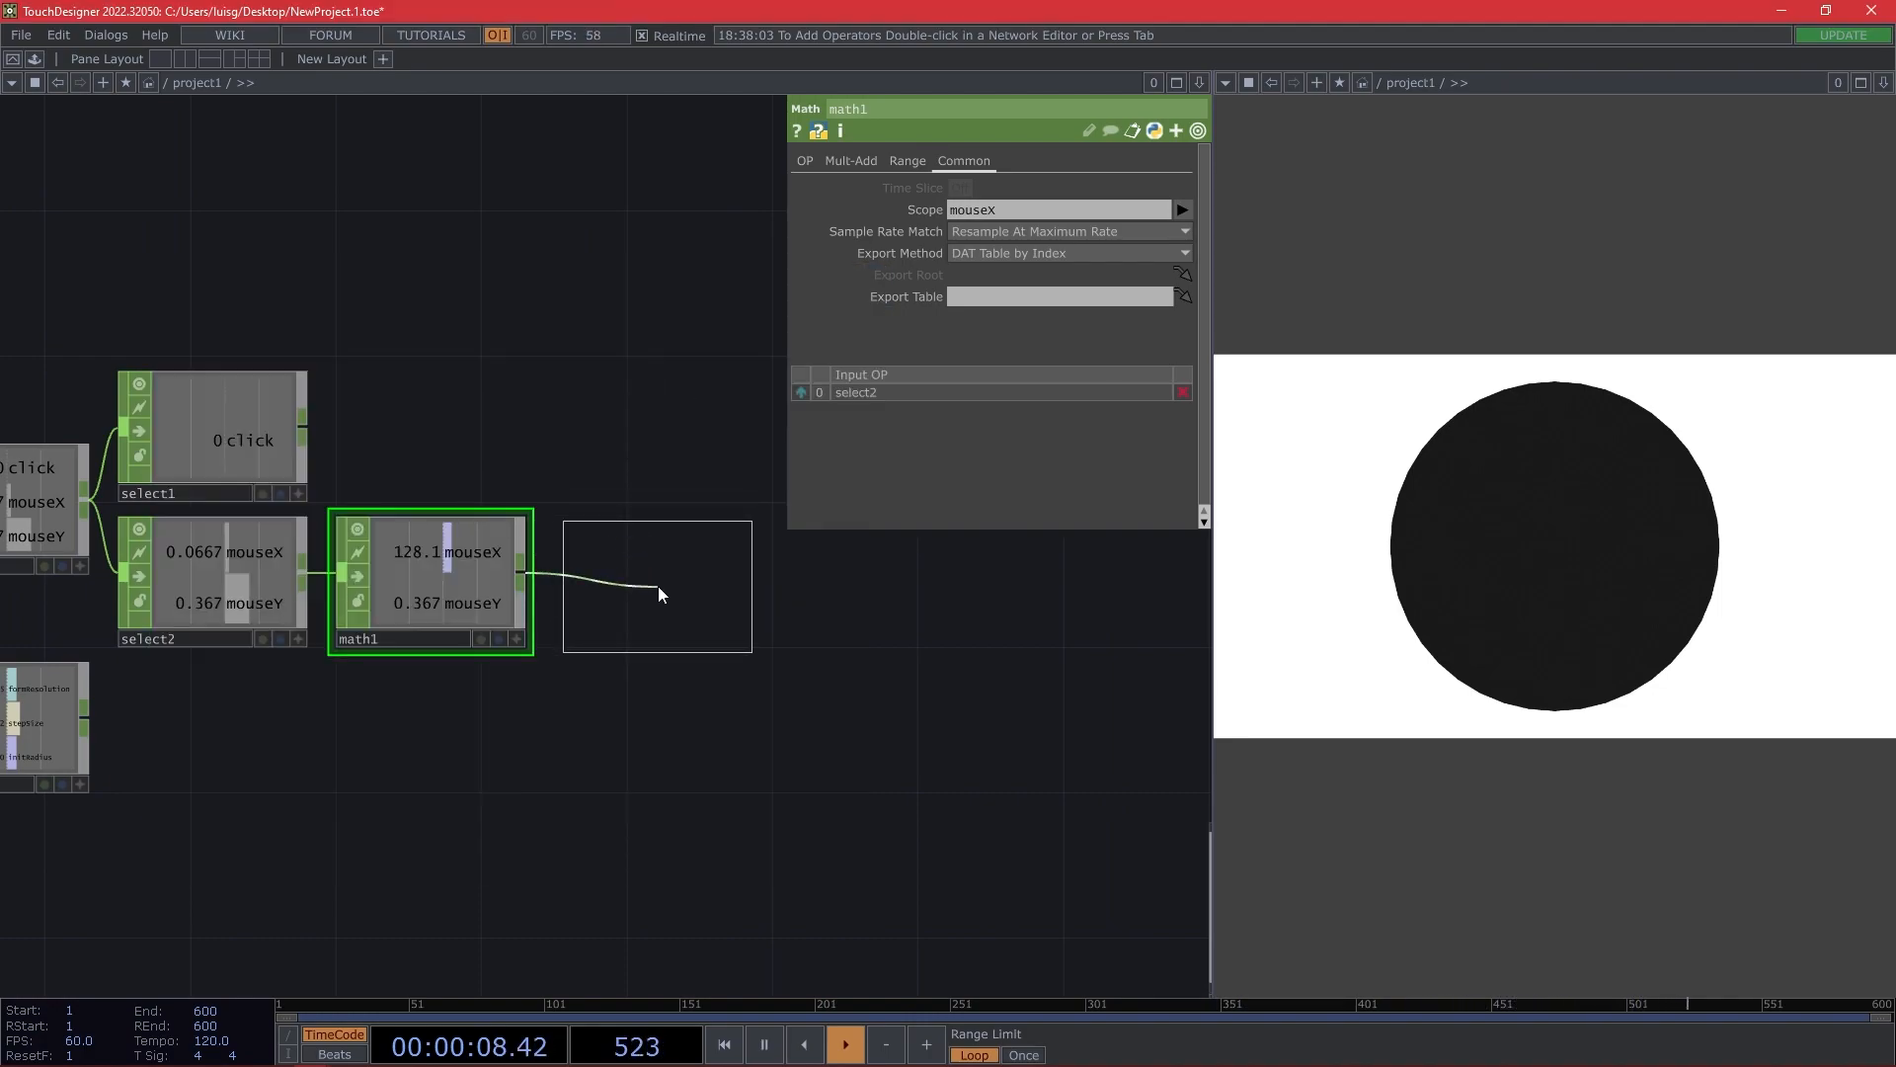
left_click(657, 584)
Set math2's To Range maximum to parent().height and limit its scope to mouseY.
left_click(908, 161)
left_click(1093, 213)
type("parent().height")
key("Return")
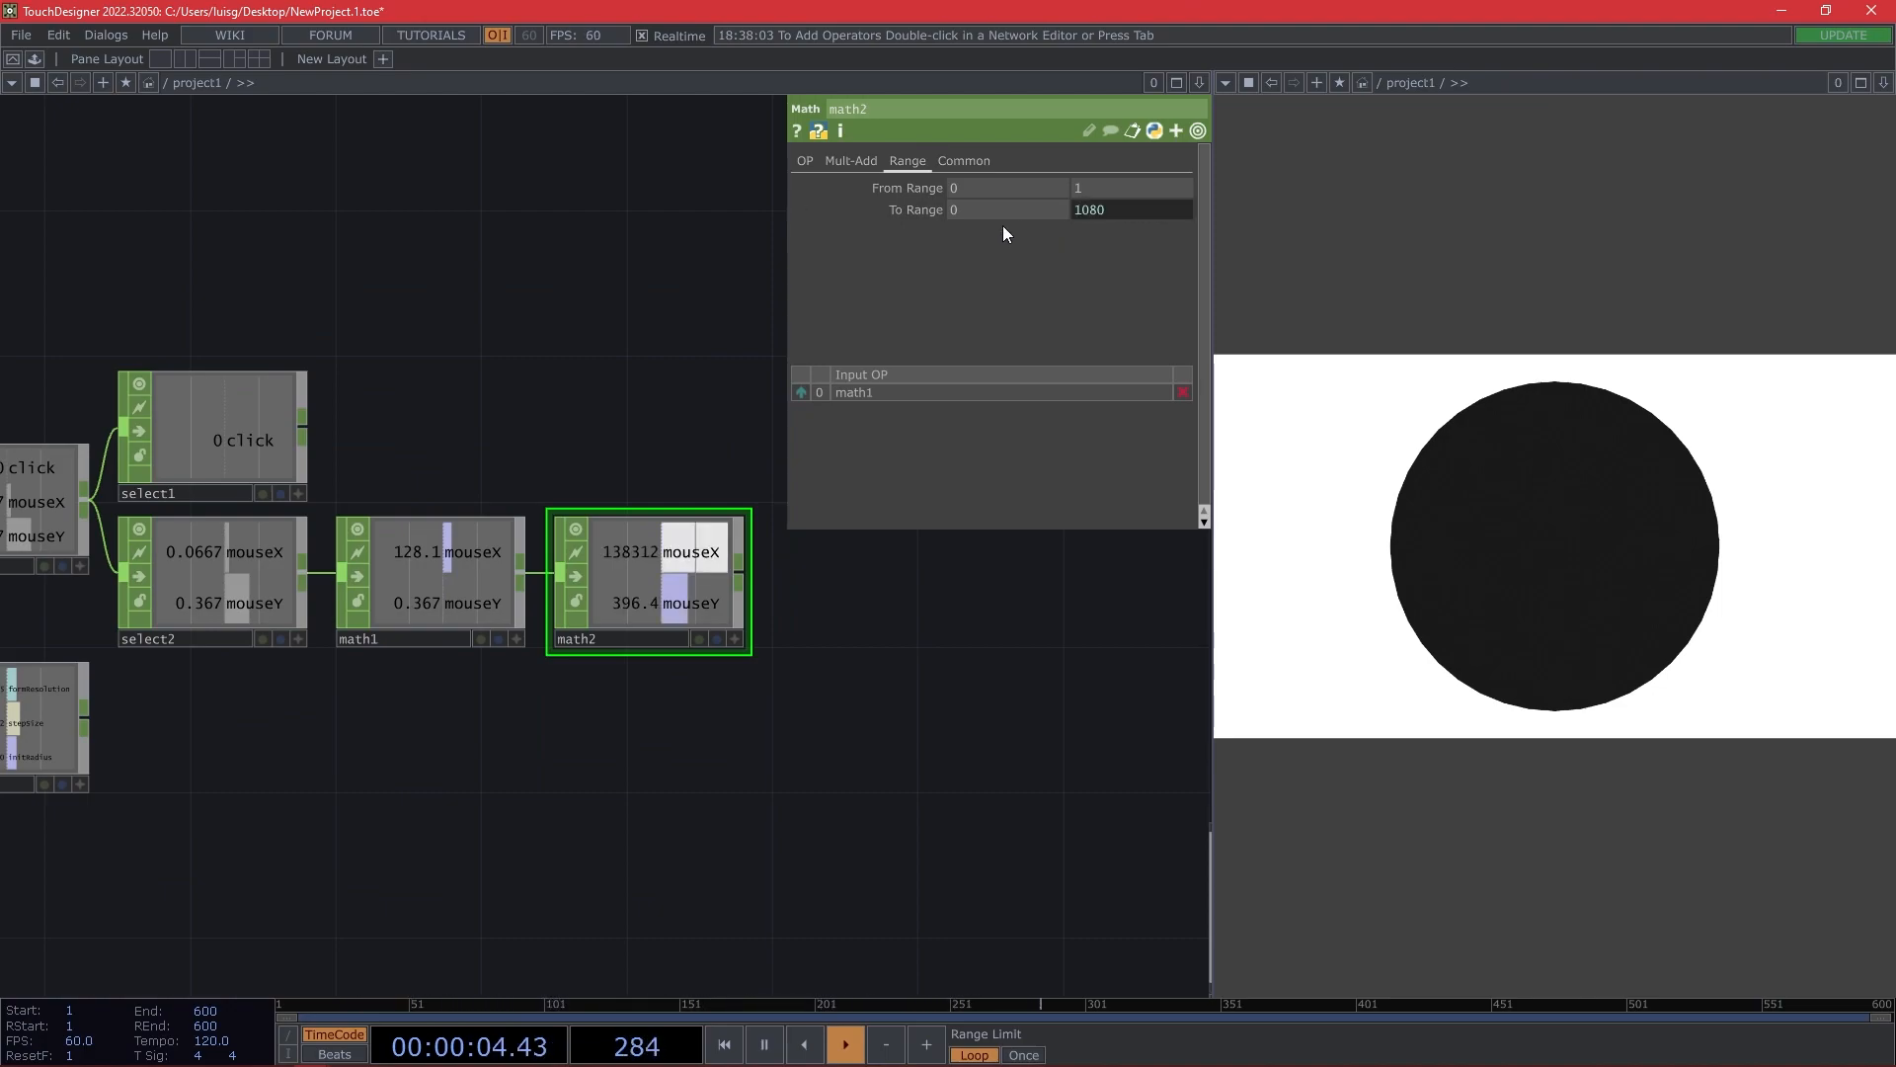
left_click(964, 161)
left_click(1184, 209)
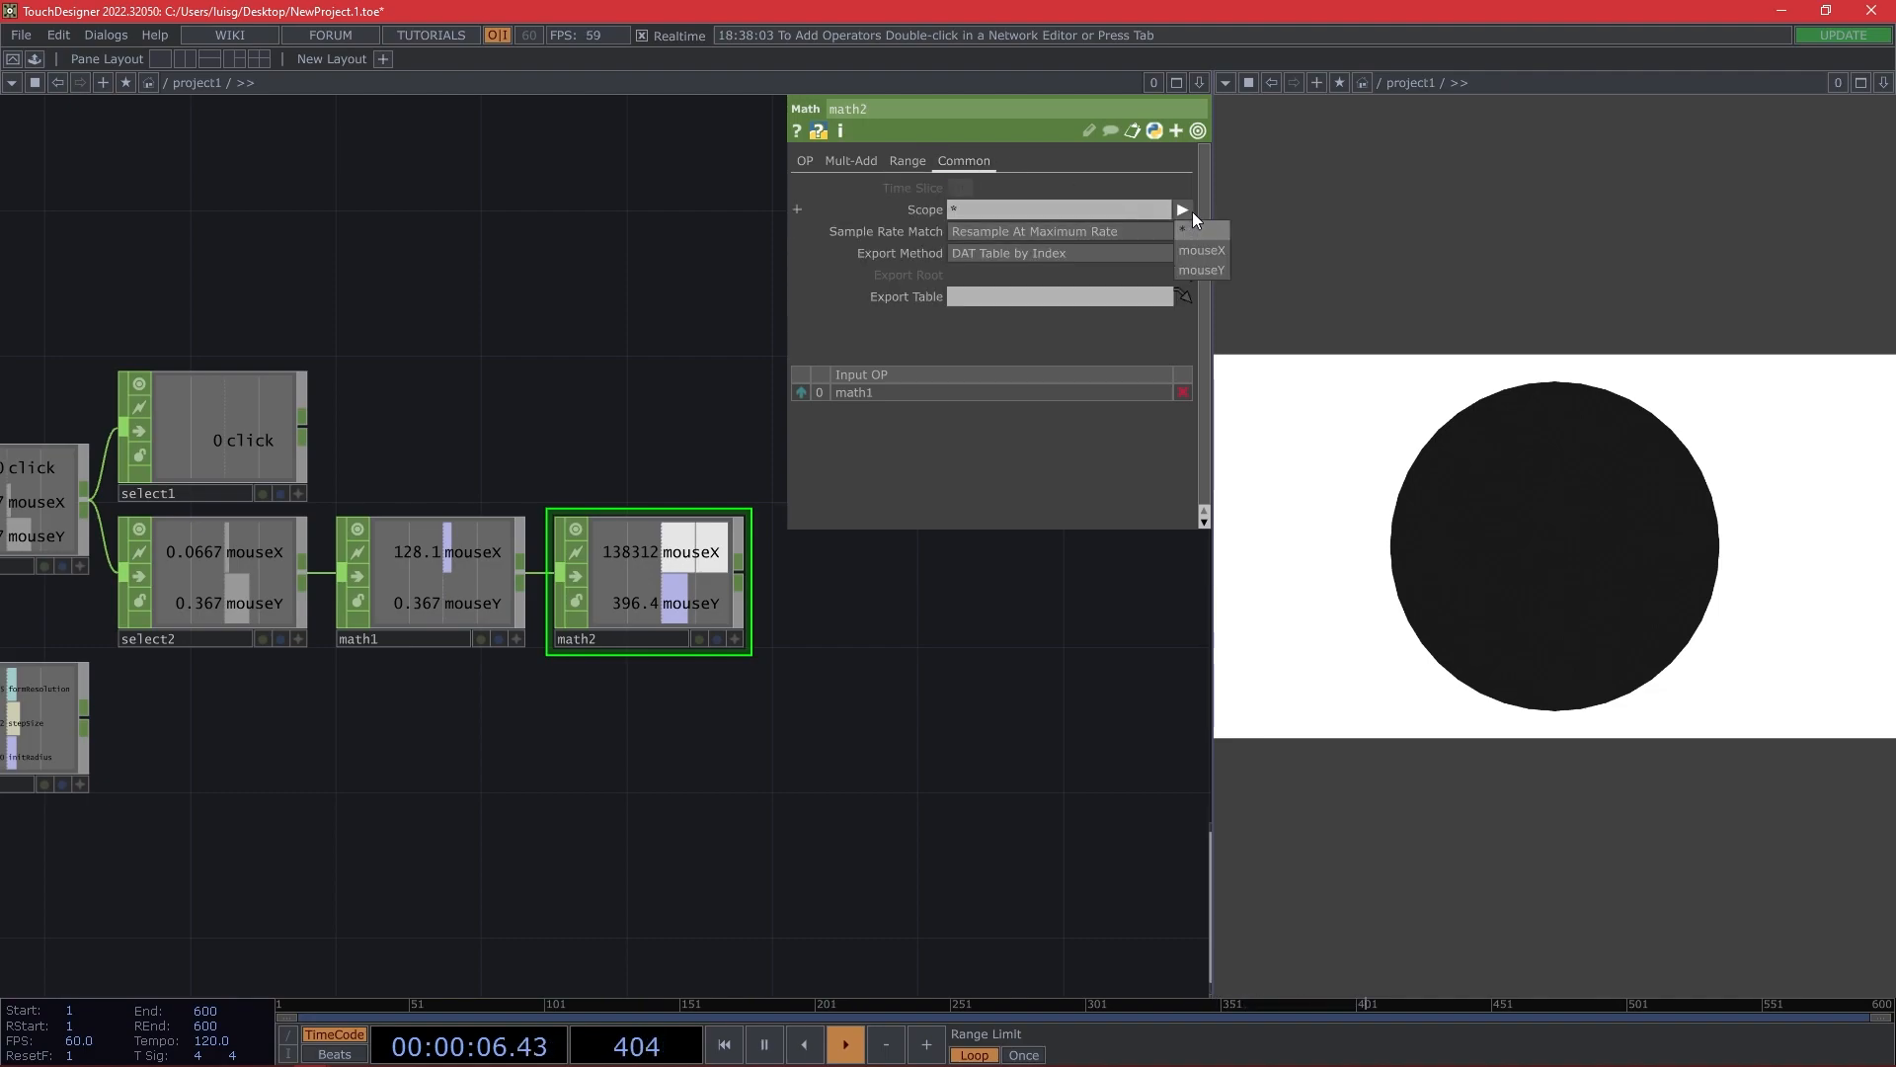
left_click(1220, 270)
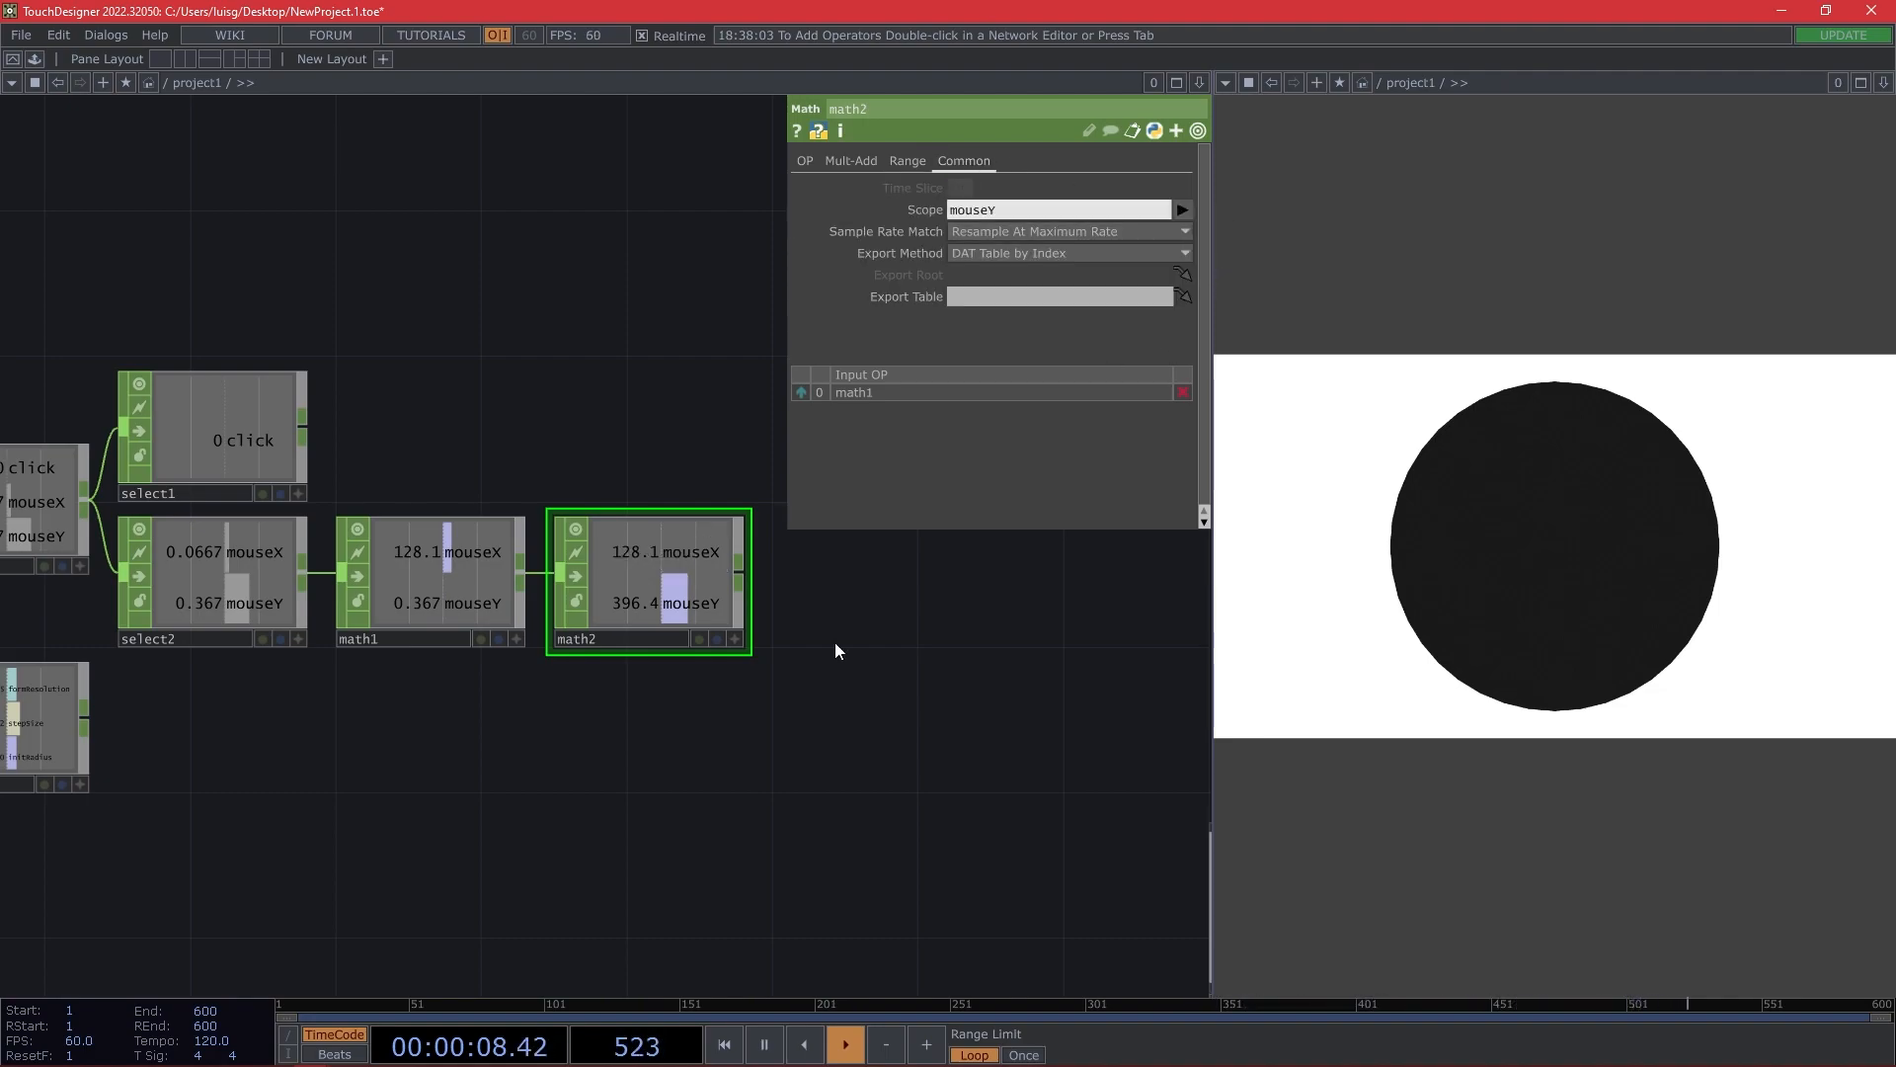
Set the Integer option of math2 to Round.
left_click_drag(868, 776, 434, 533)
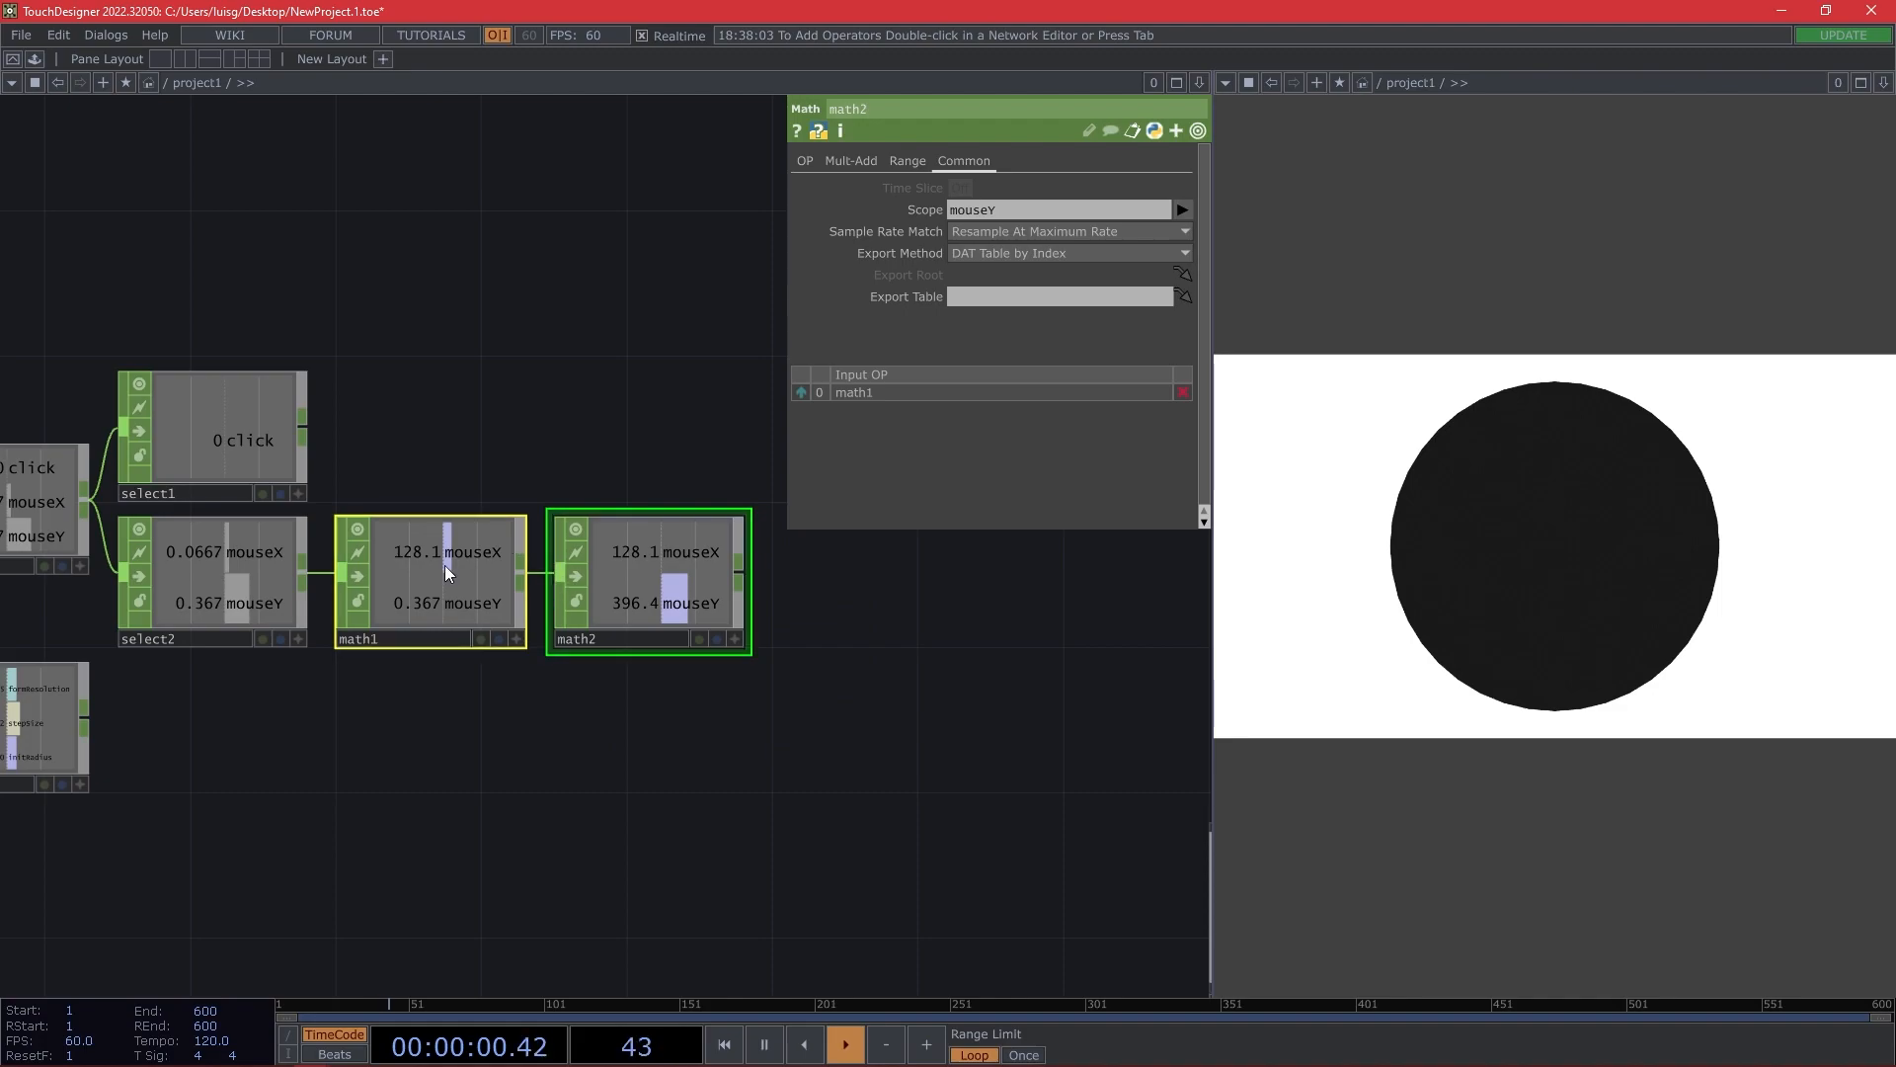
left_click(805, 162)
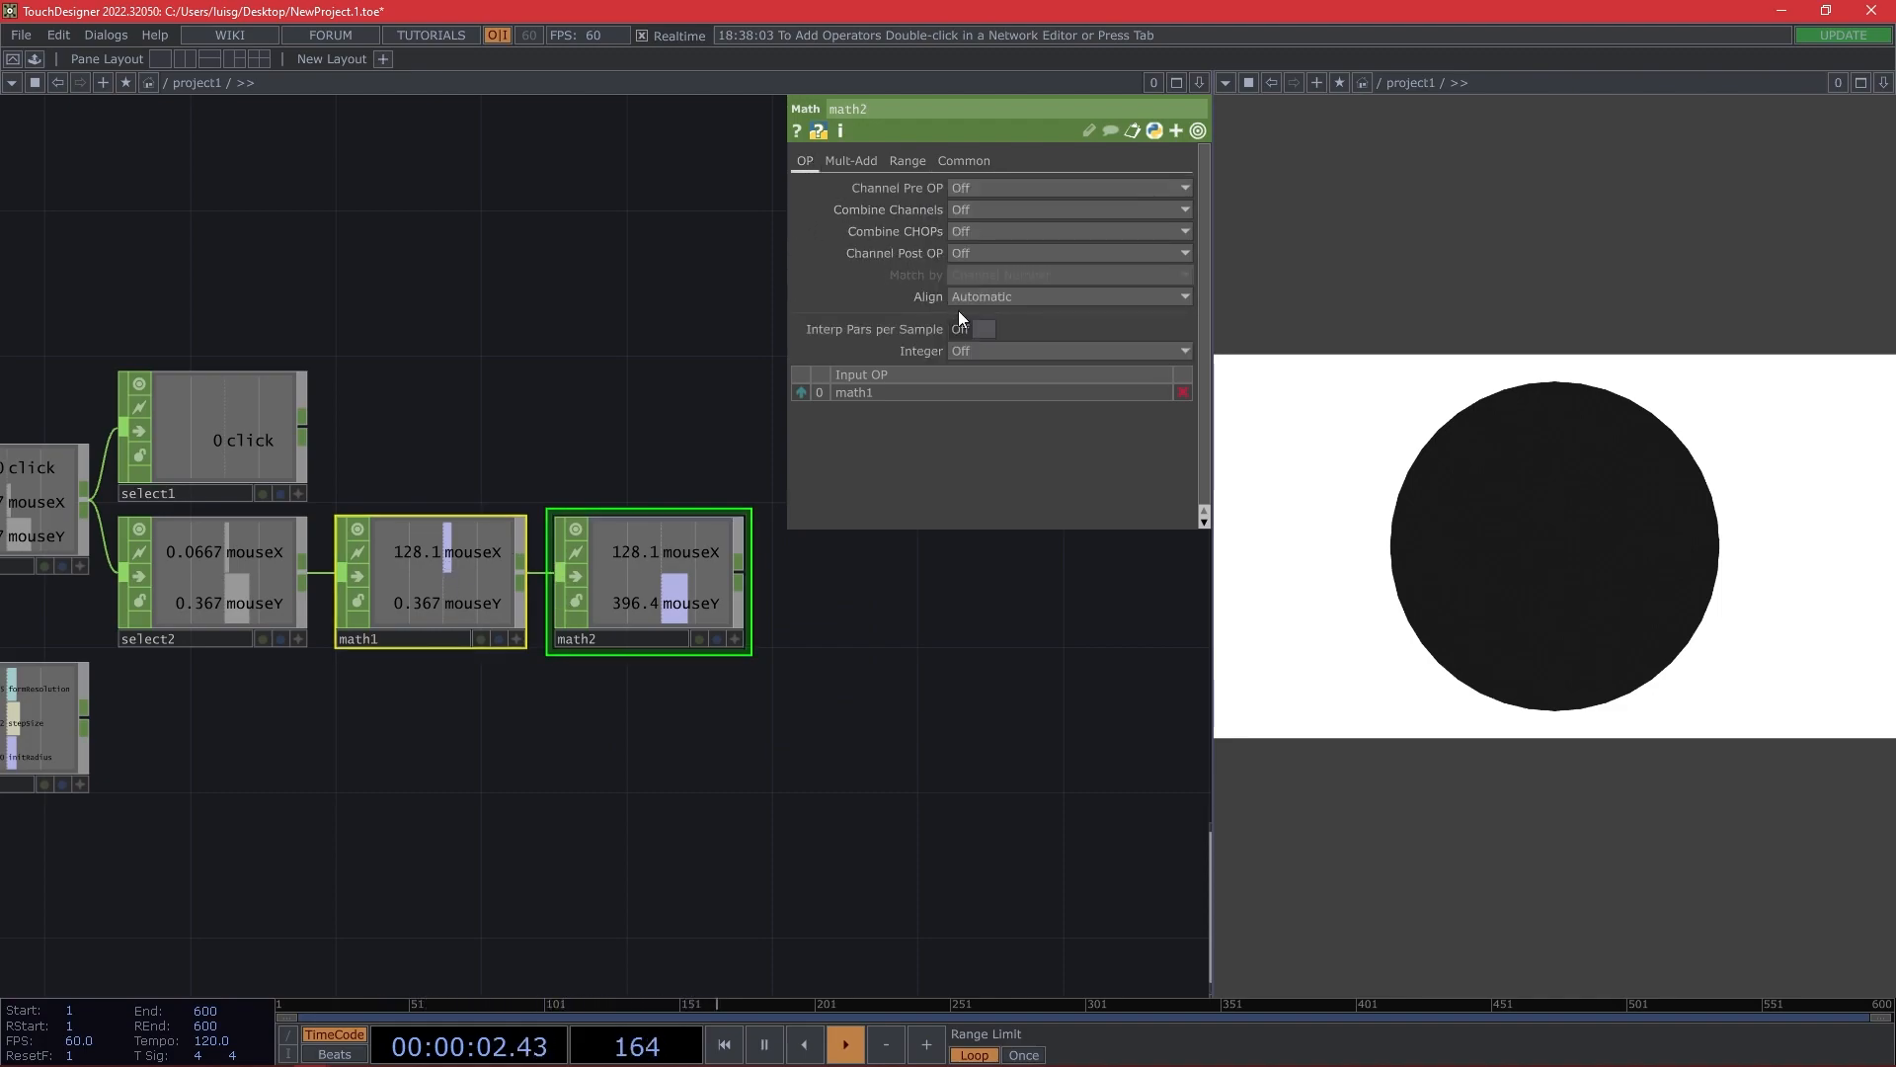
left_click(974, 350)
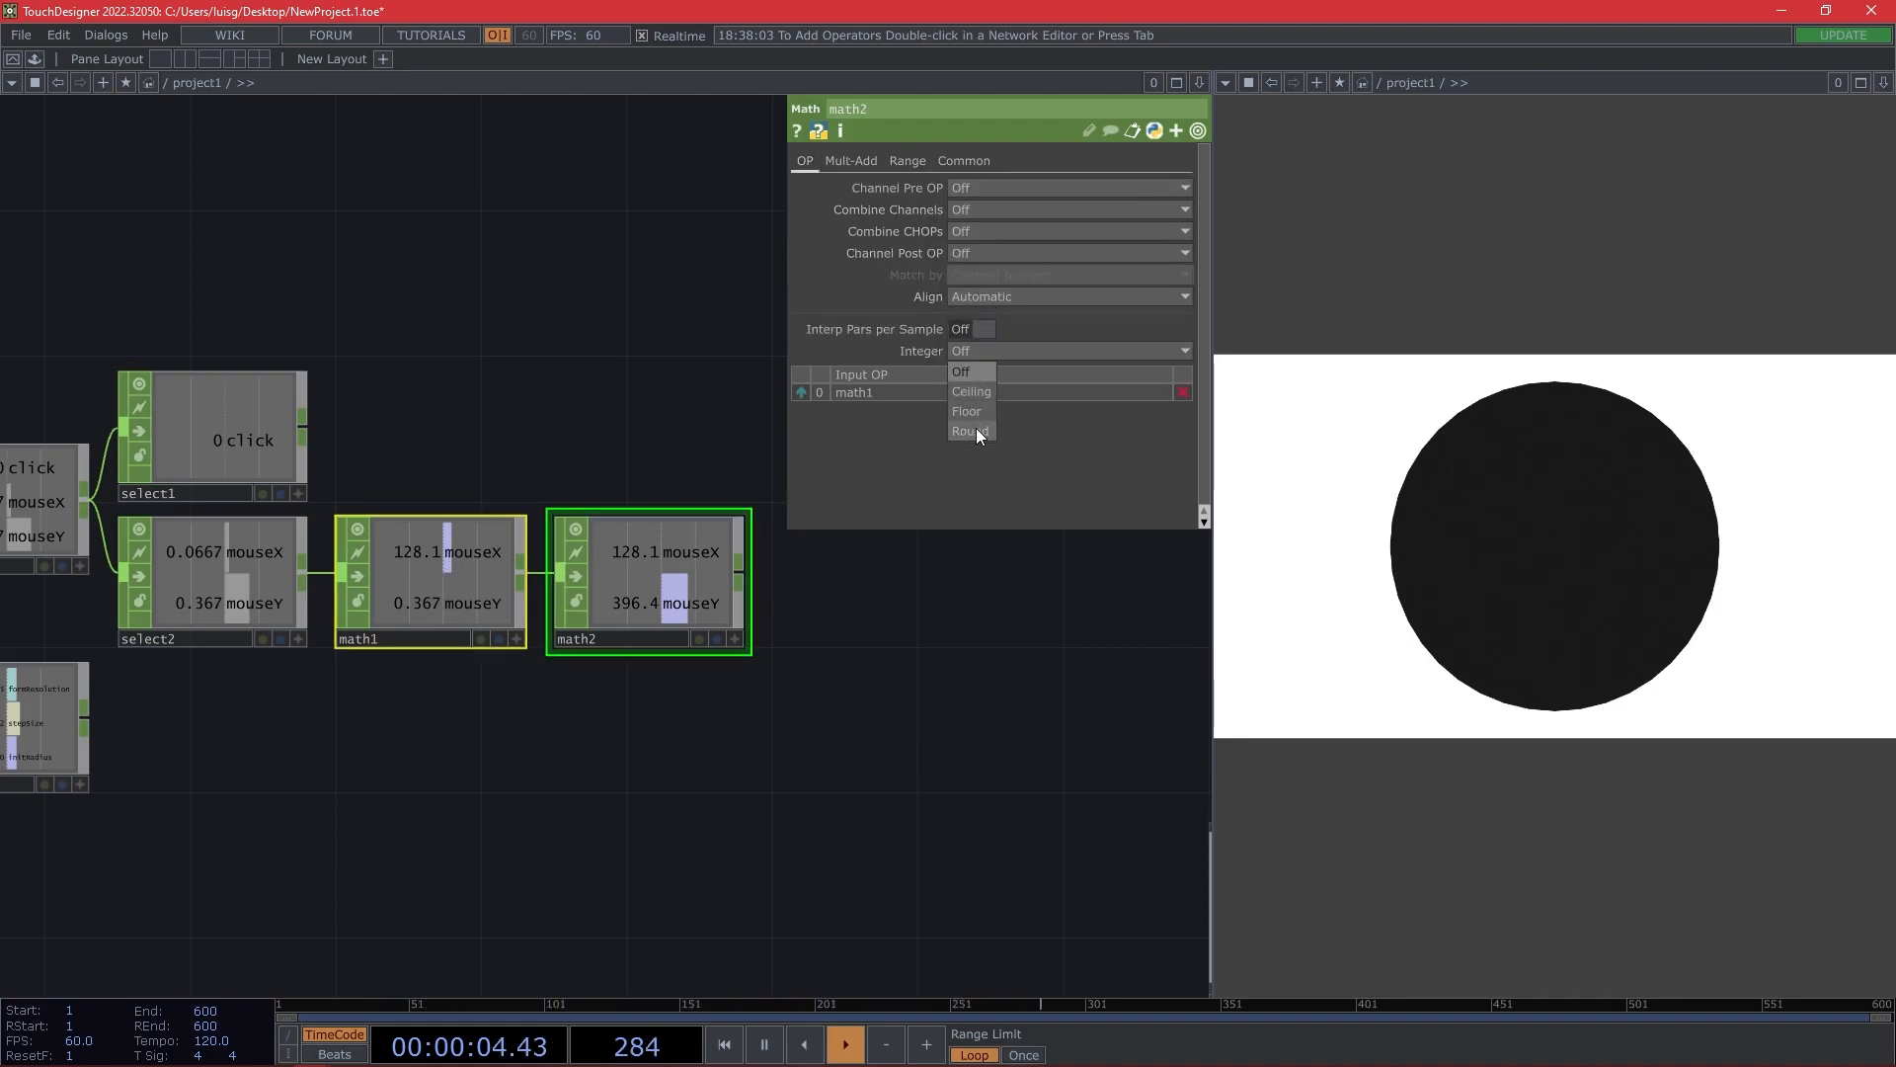
left_click(972, 430)
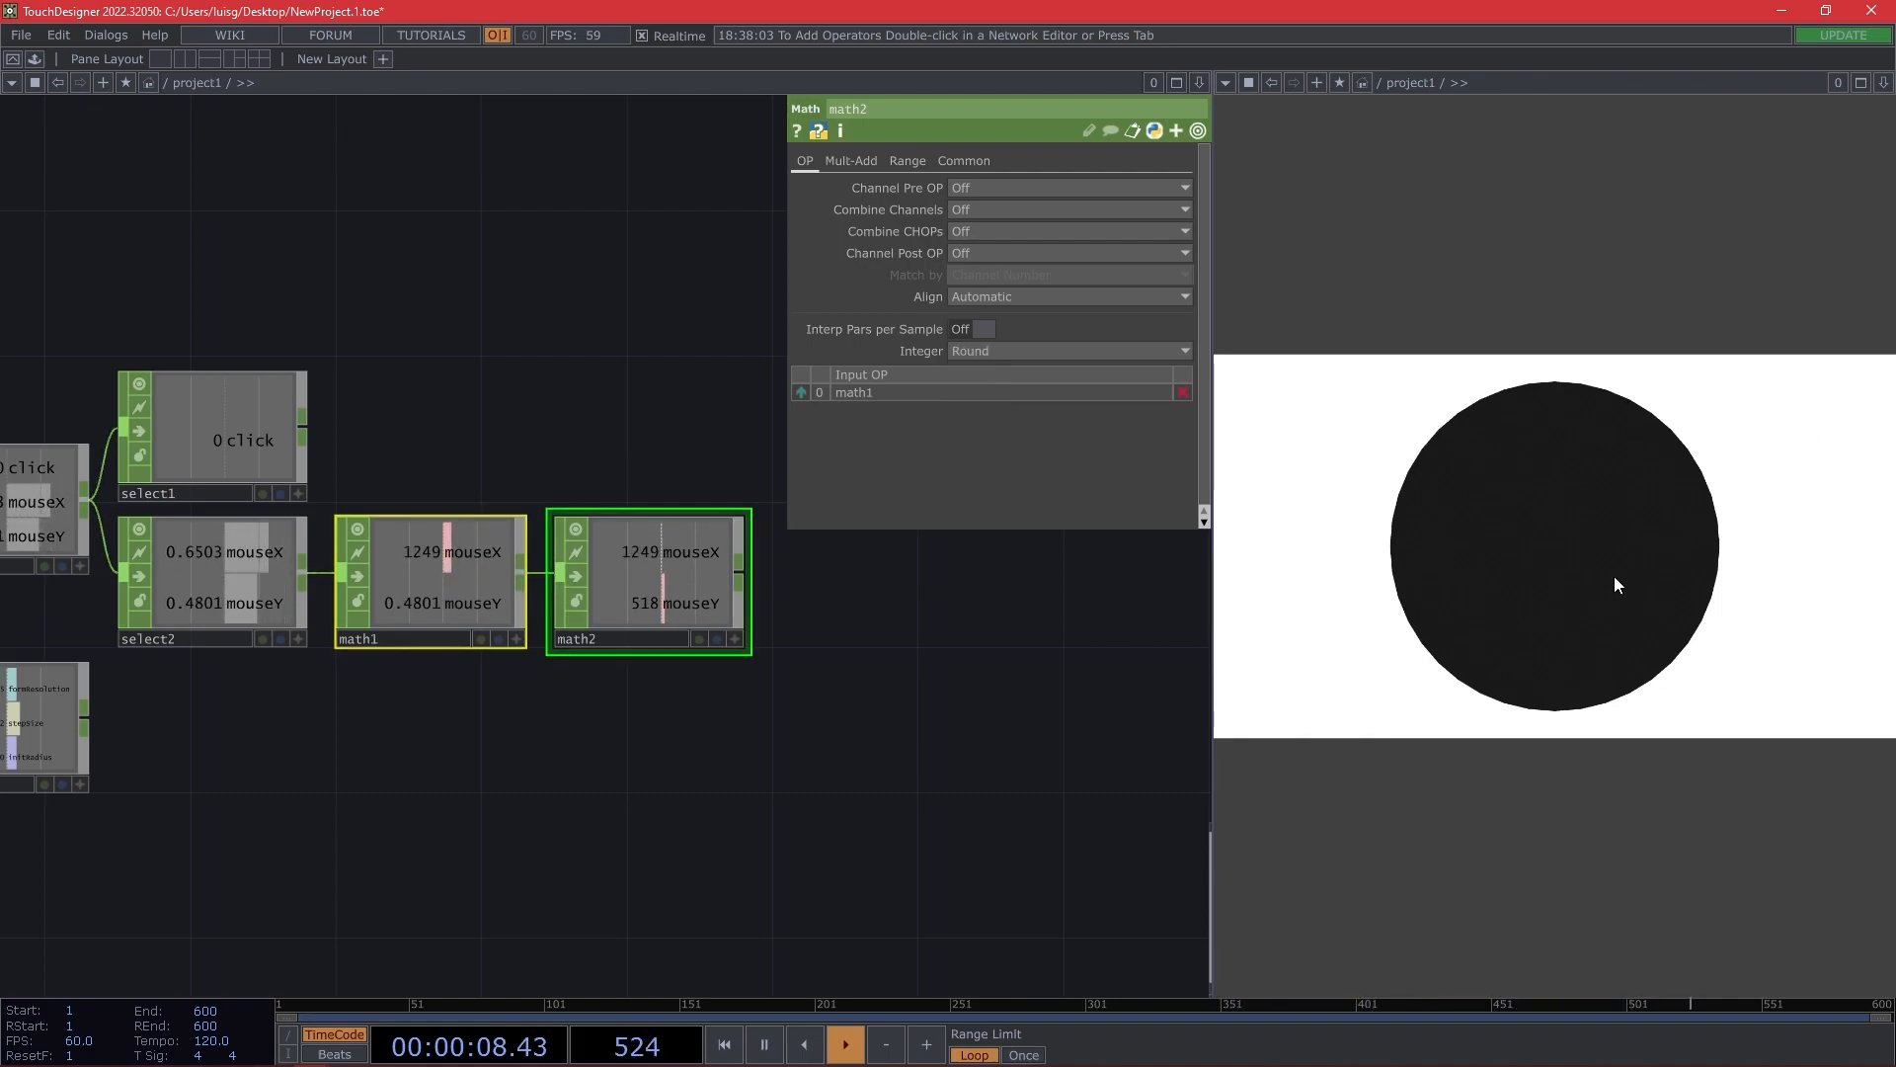
Add a Keyboard In CHOP and place it directly below constant2, above circle1.
left_click_drag(980, 623, 604, 516)
scroll(682, 615, "down", 4)
left_click_drag(642, 630, 590, 599)
left_click_drag(22, 609, 130, 595)
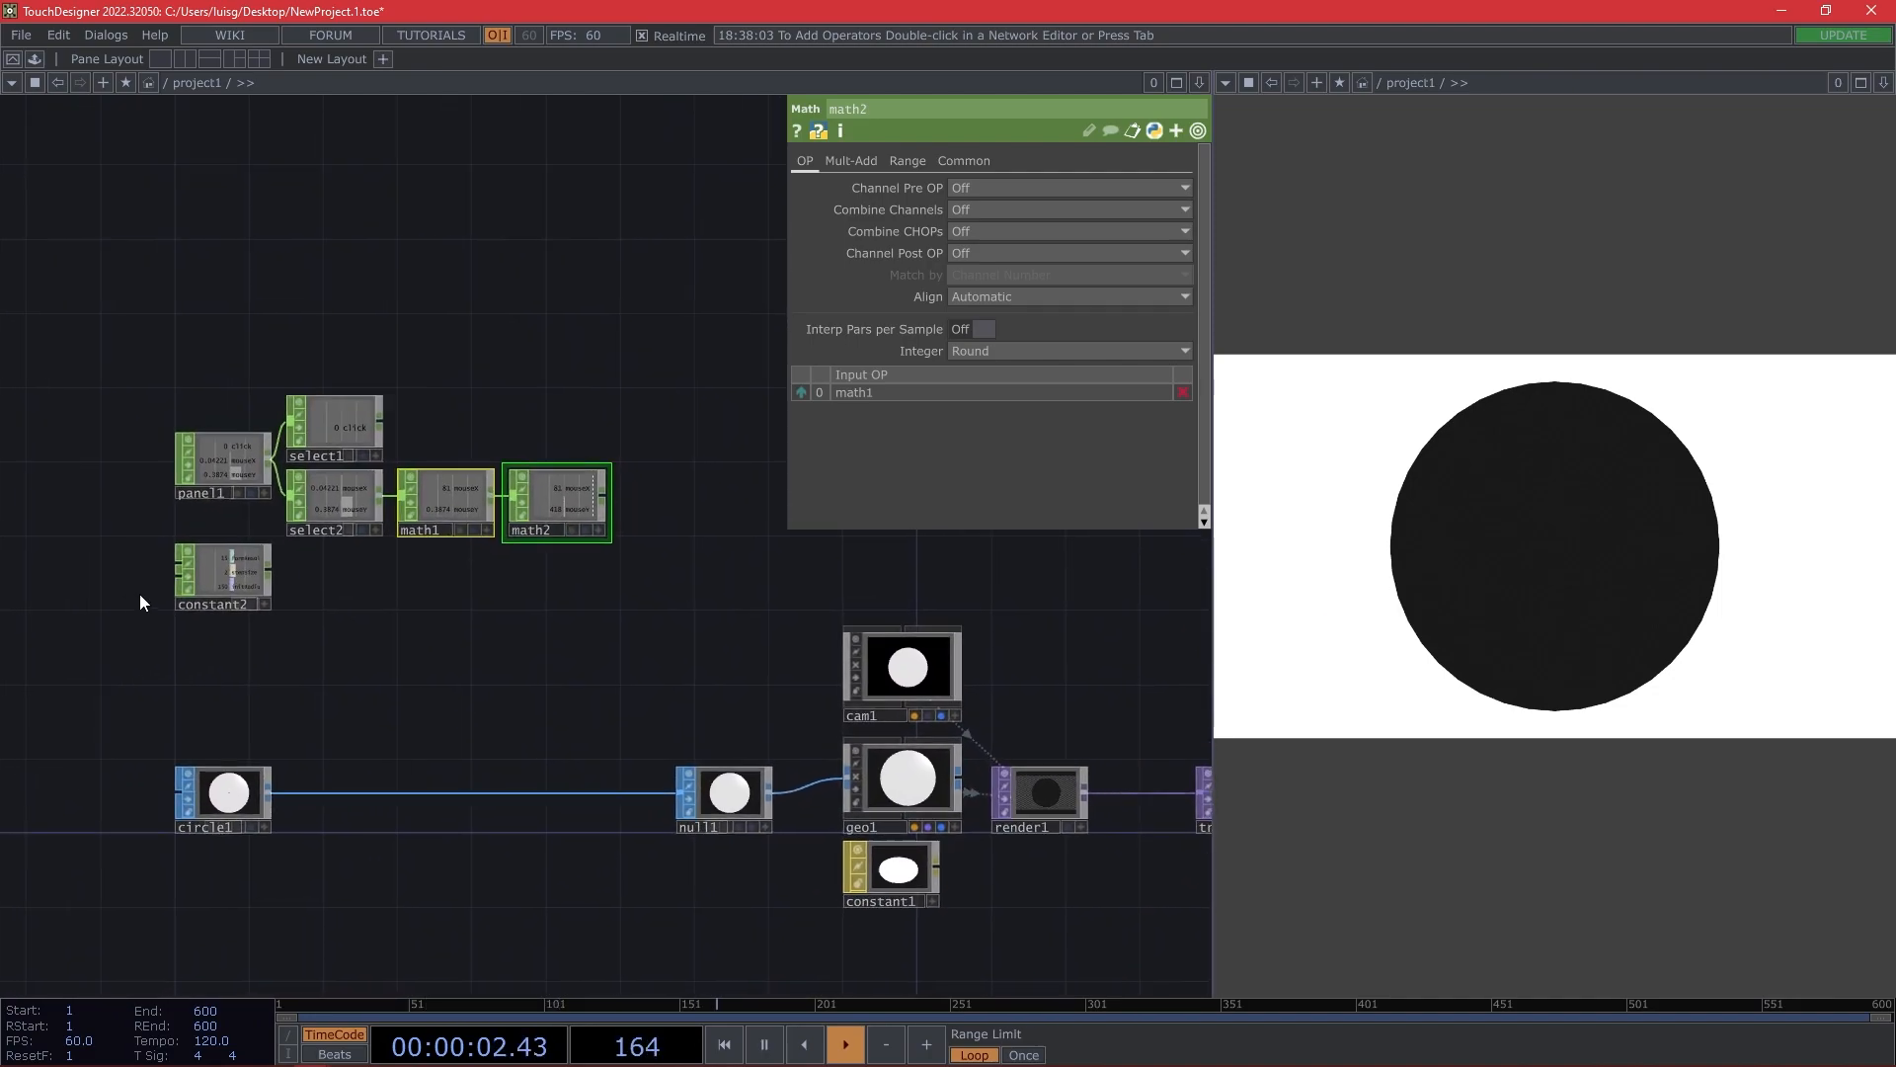
scroll(133, 594, "up", 5)
scroll(140, 588, "down", 4)
left_click_drag(626, 580, 448, 604)
left_click(602, 602)
left_click_drag(346, 700, 608, 649)
key("Tab")
type("k")
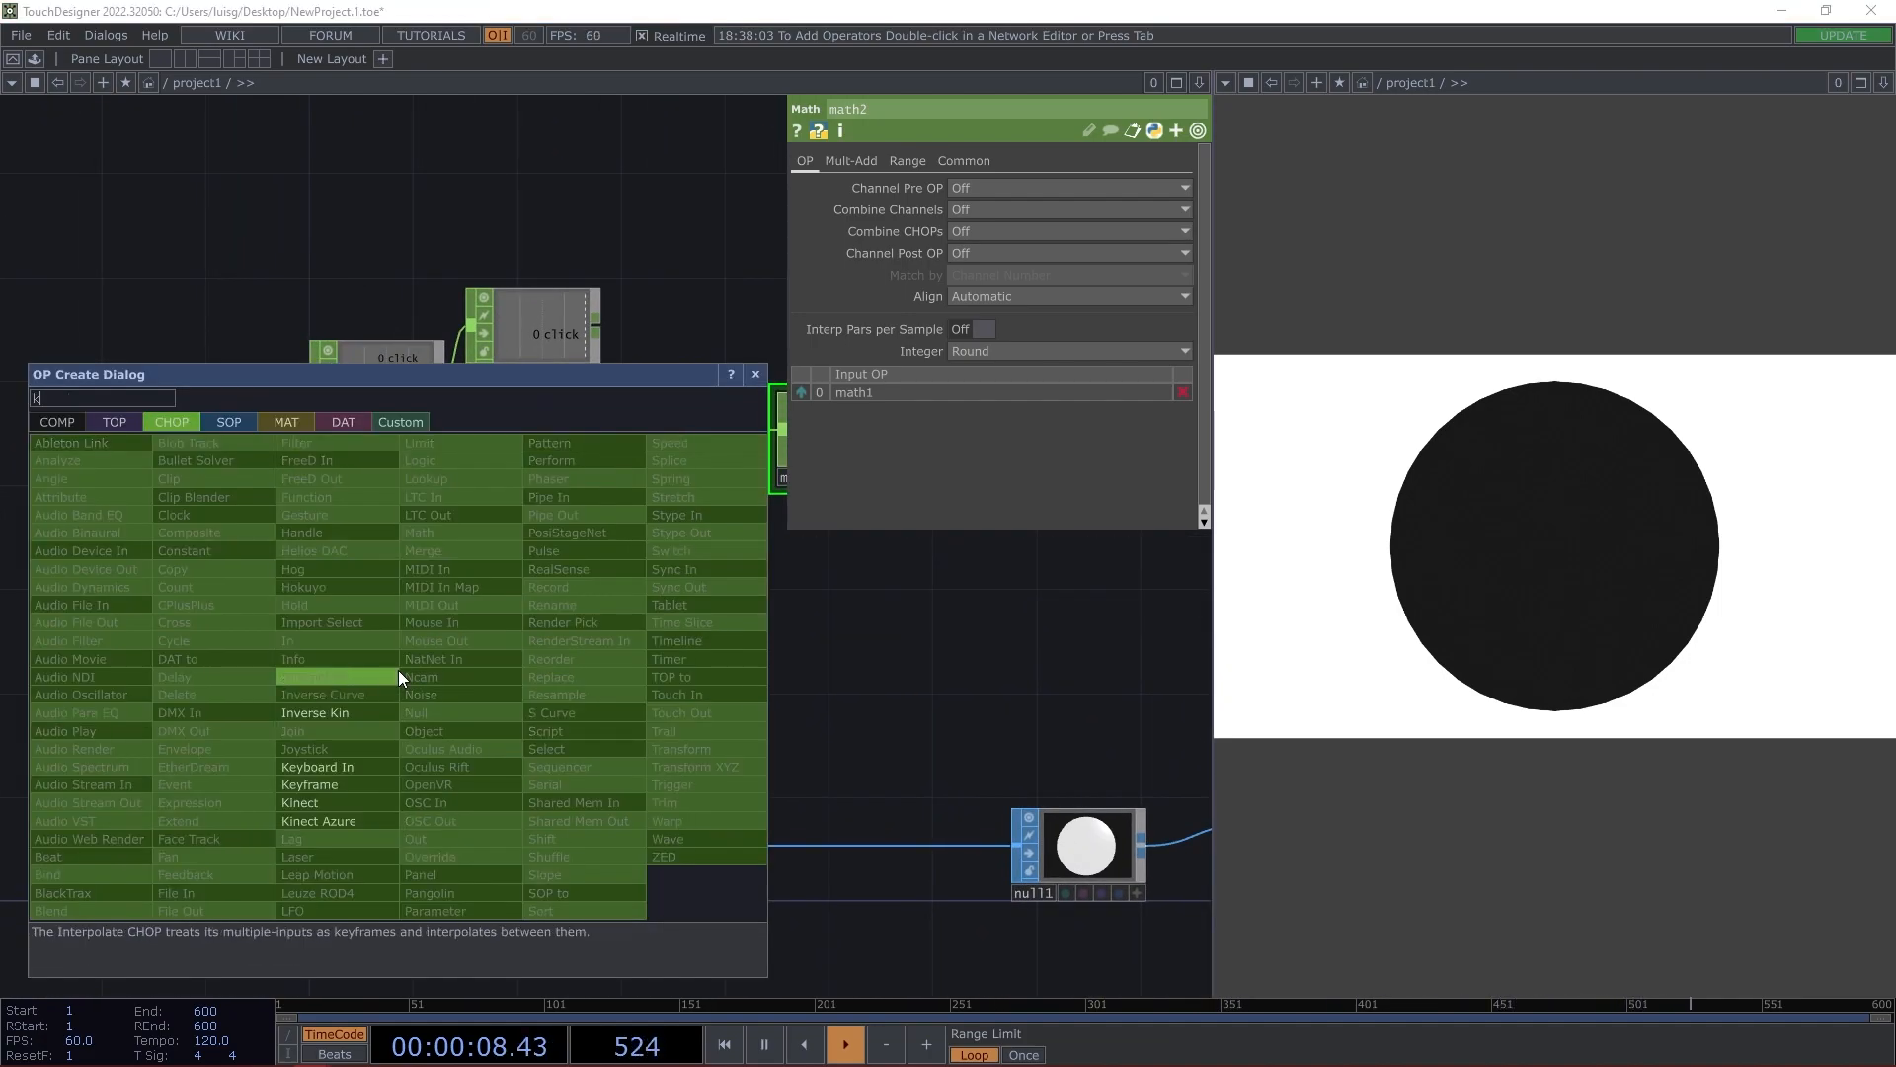
left_click(366, 767)
left_click(375, 648)
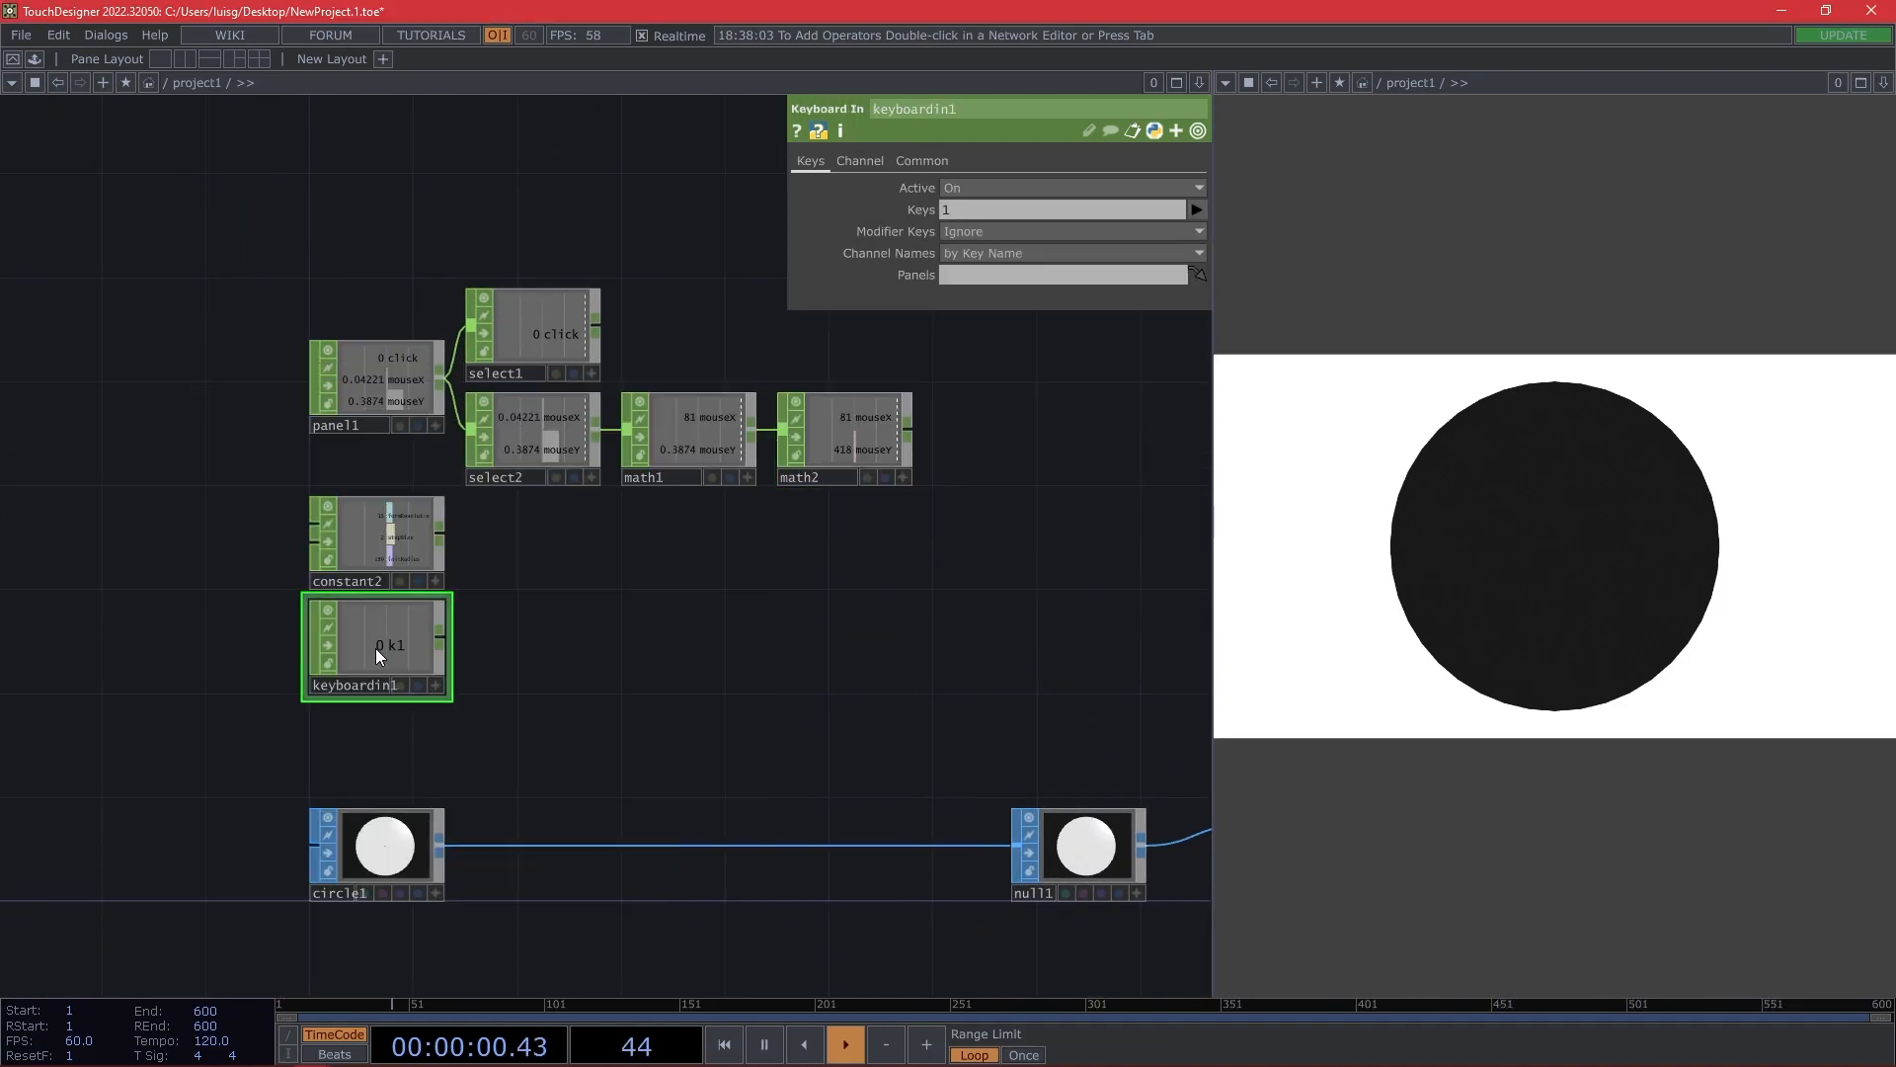
Set the keys of keyboardin1 to 1 and 2.
left_click(996, 210)
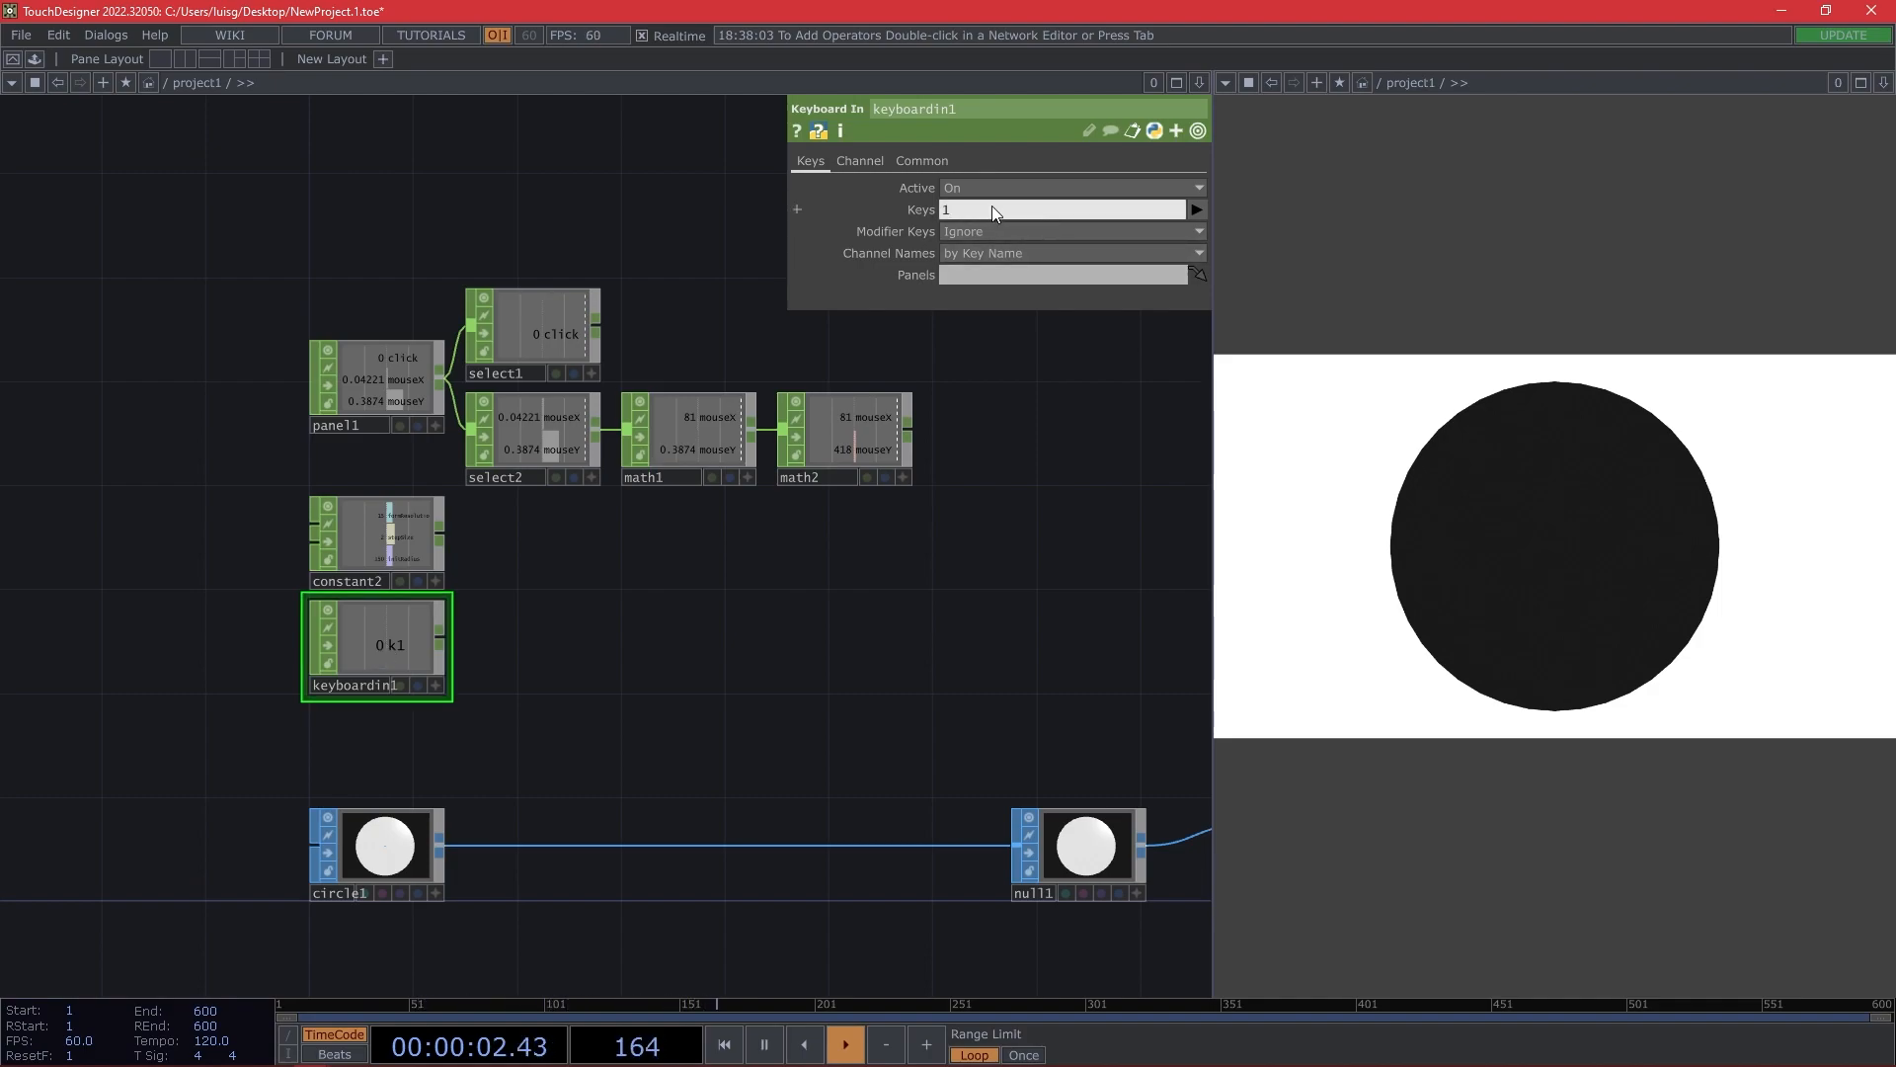
type("2")
key("Return")
Add a Logic CHOP fed by keyboardin1 and set its Channel Pre OP to Radio Button.
scroll(584, 652, "up", 4)
scroll(435, 652, "up", 1)
left_click_drag(434, 652, 691, 619)
right_click(522, 609)
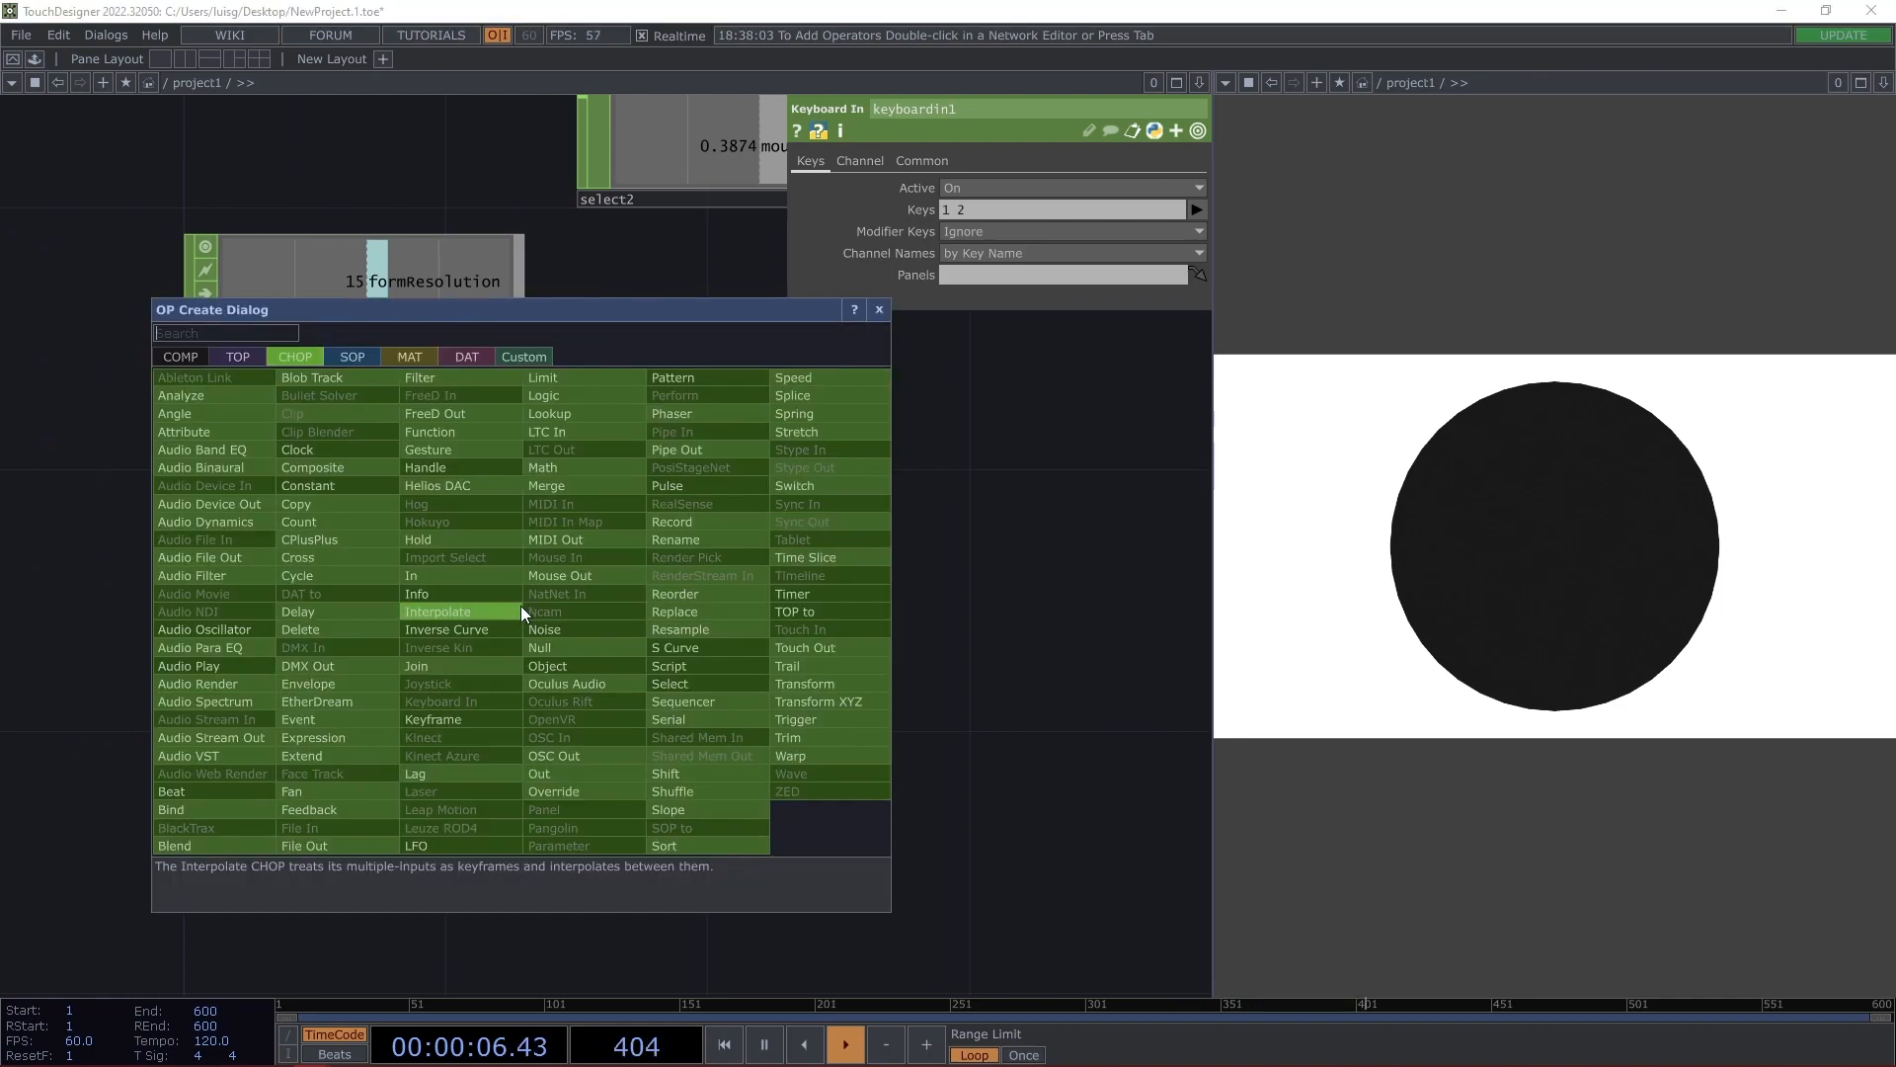
left_click(592, 397)
left_click(734, 617)
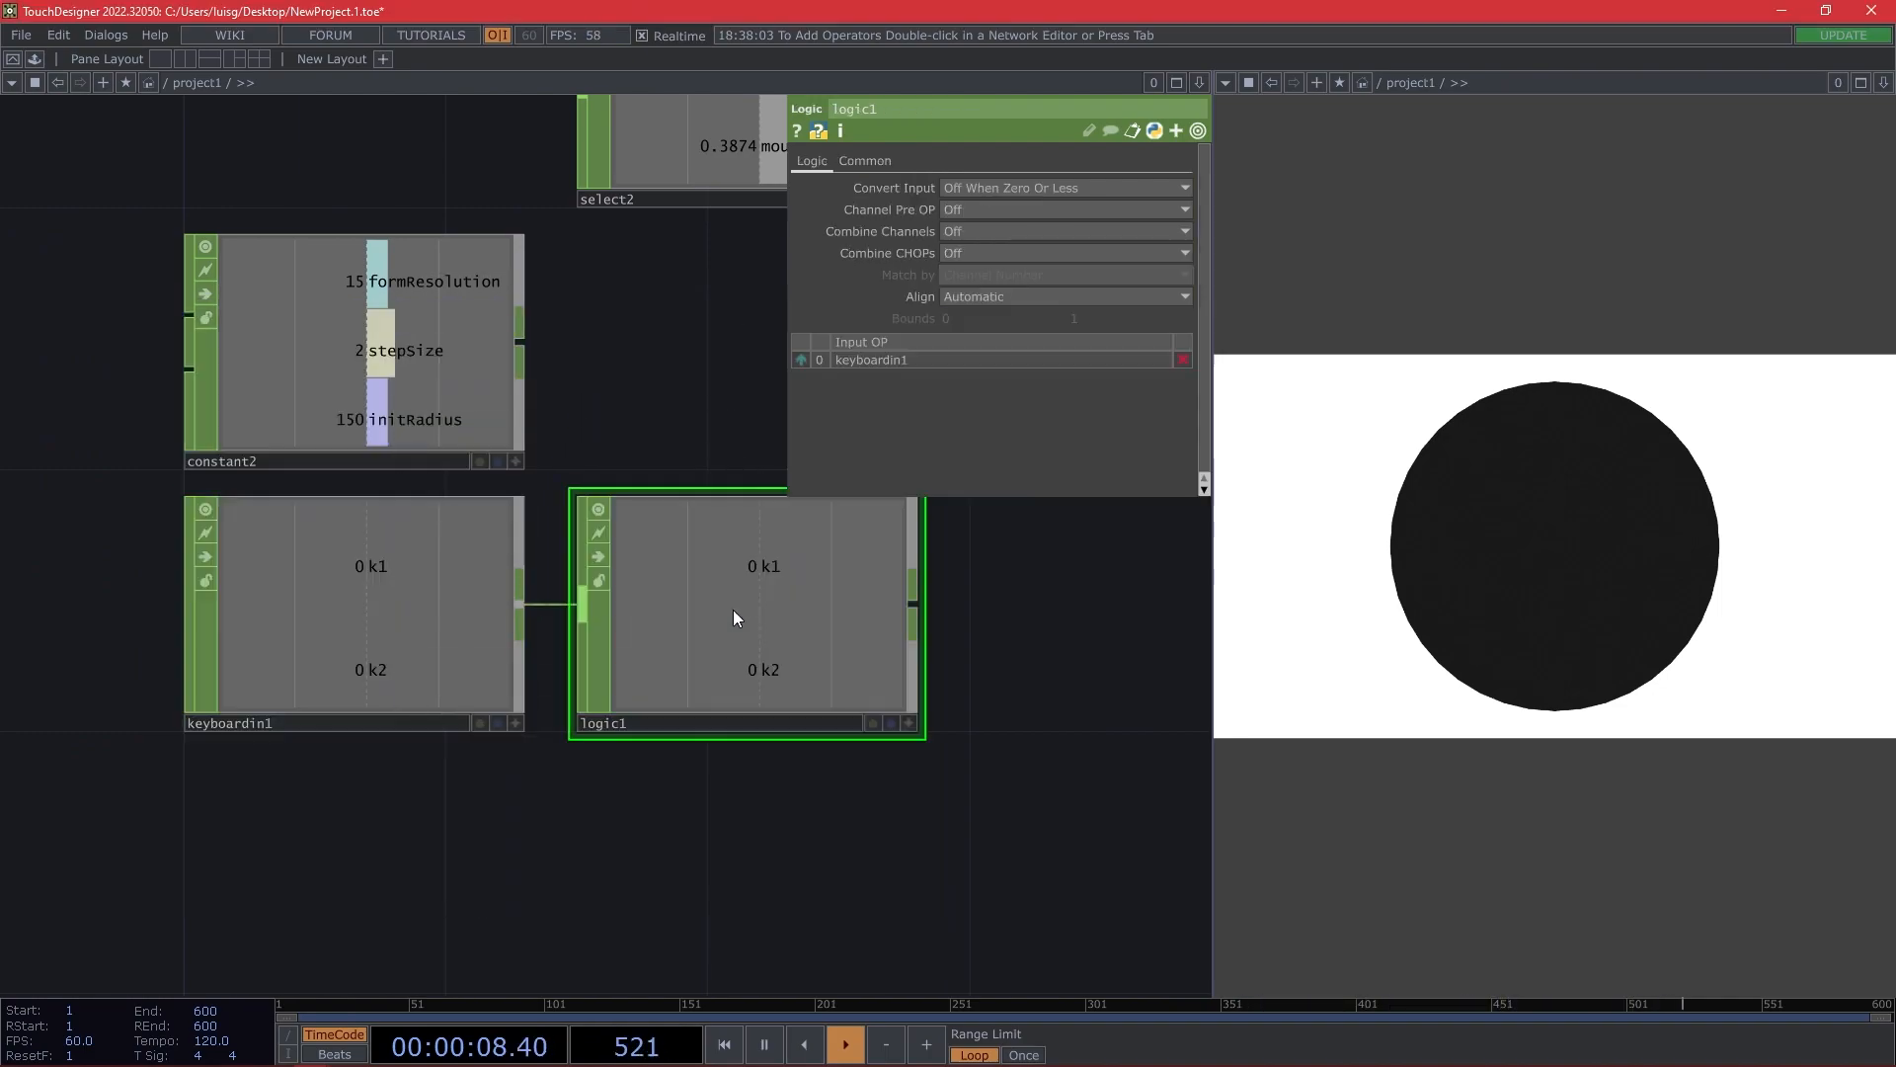
left_click(1041, 211)
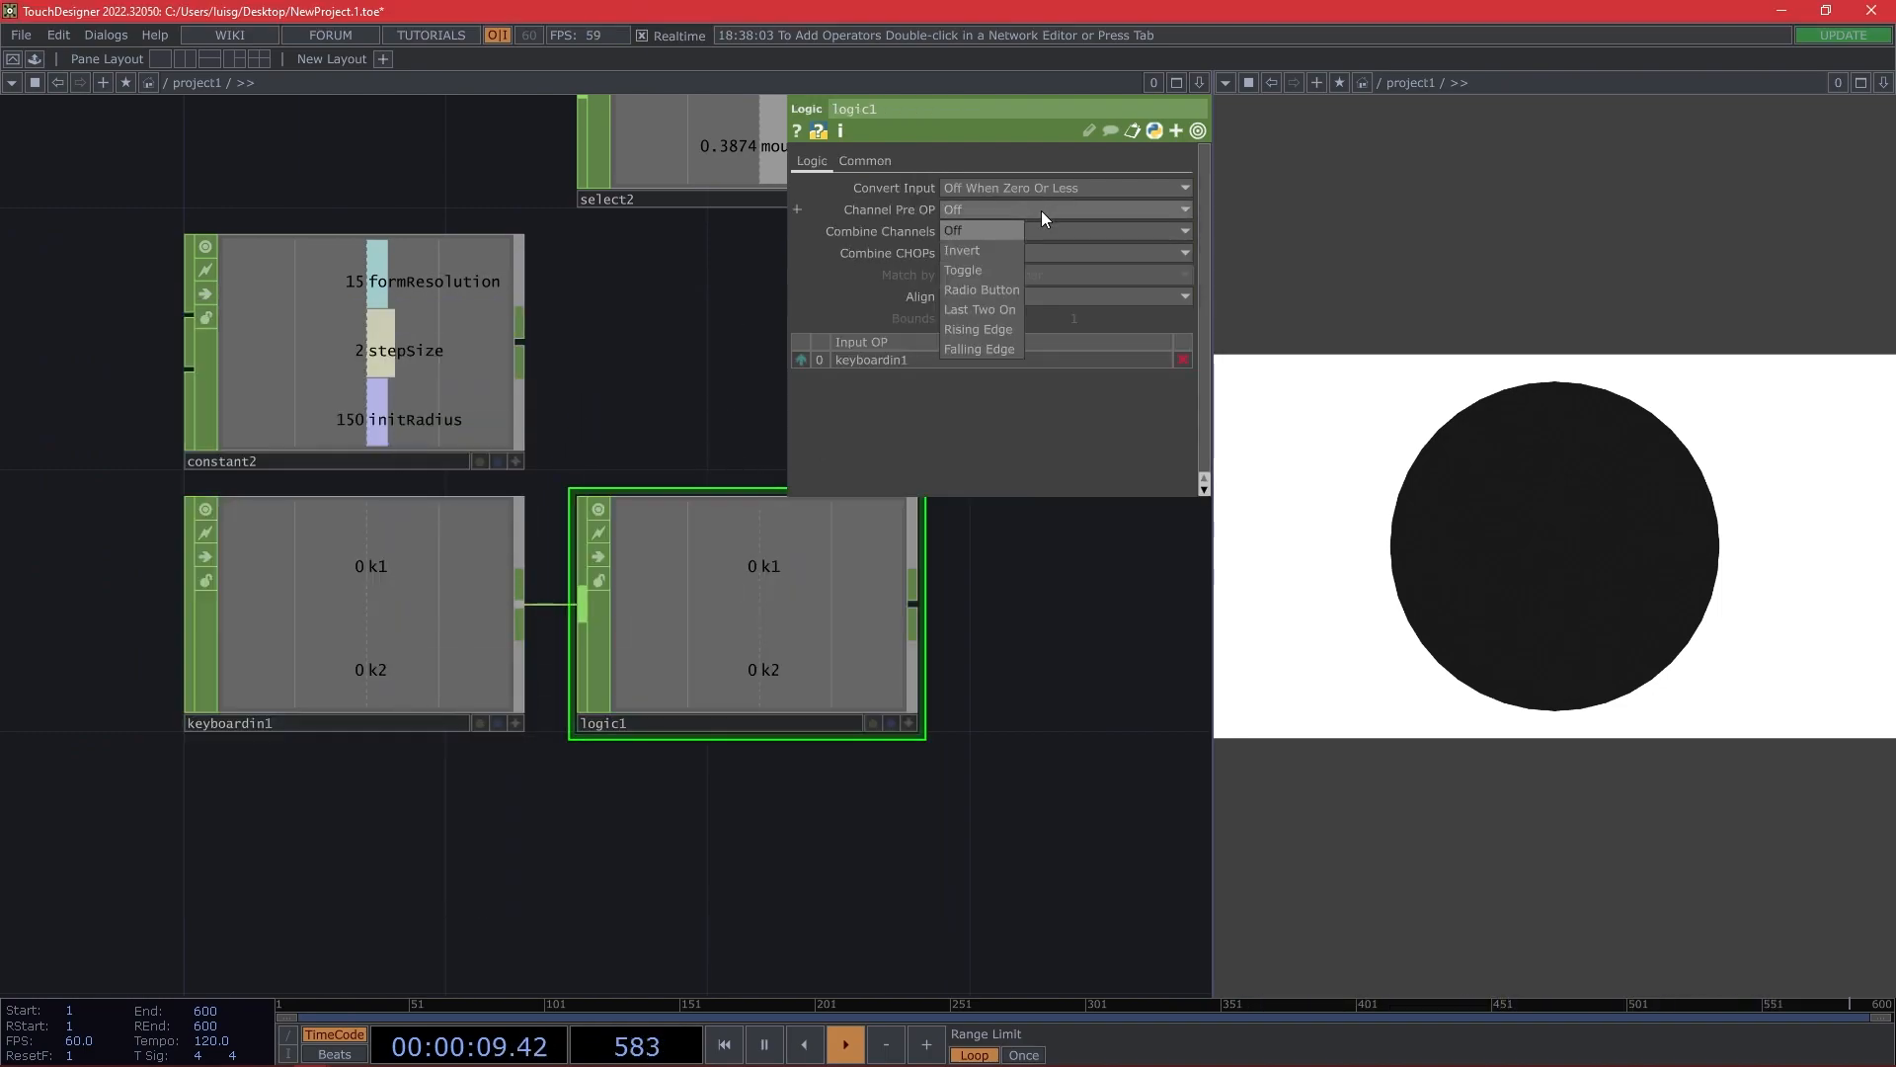
left_click(1009, 289)
left_click_drag(1017, 605, 575, 617)
key("Tab")
type("fa")
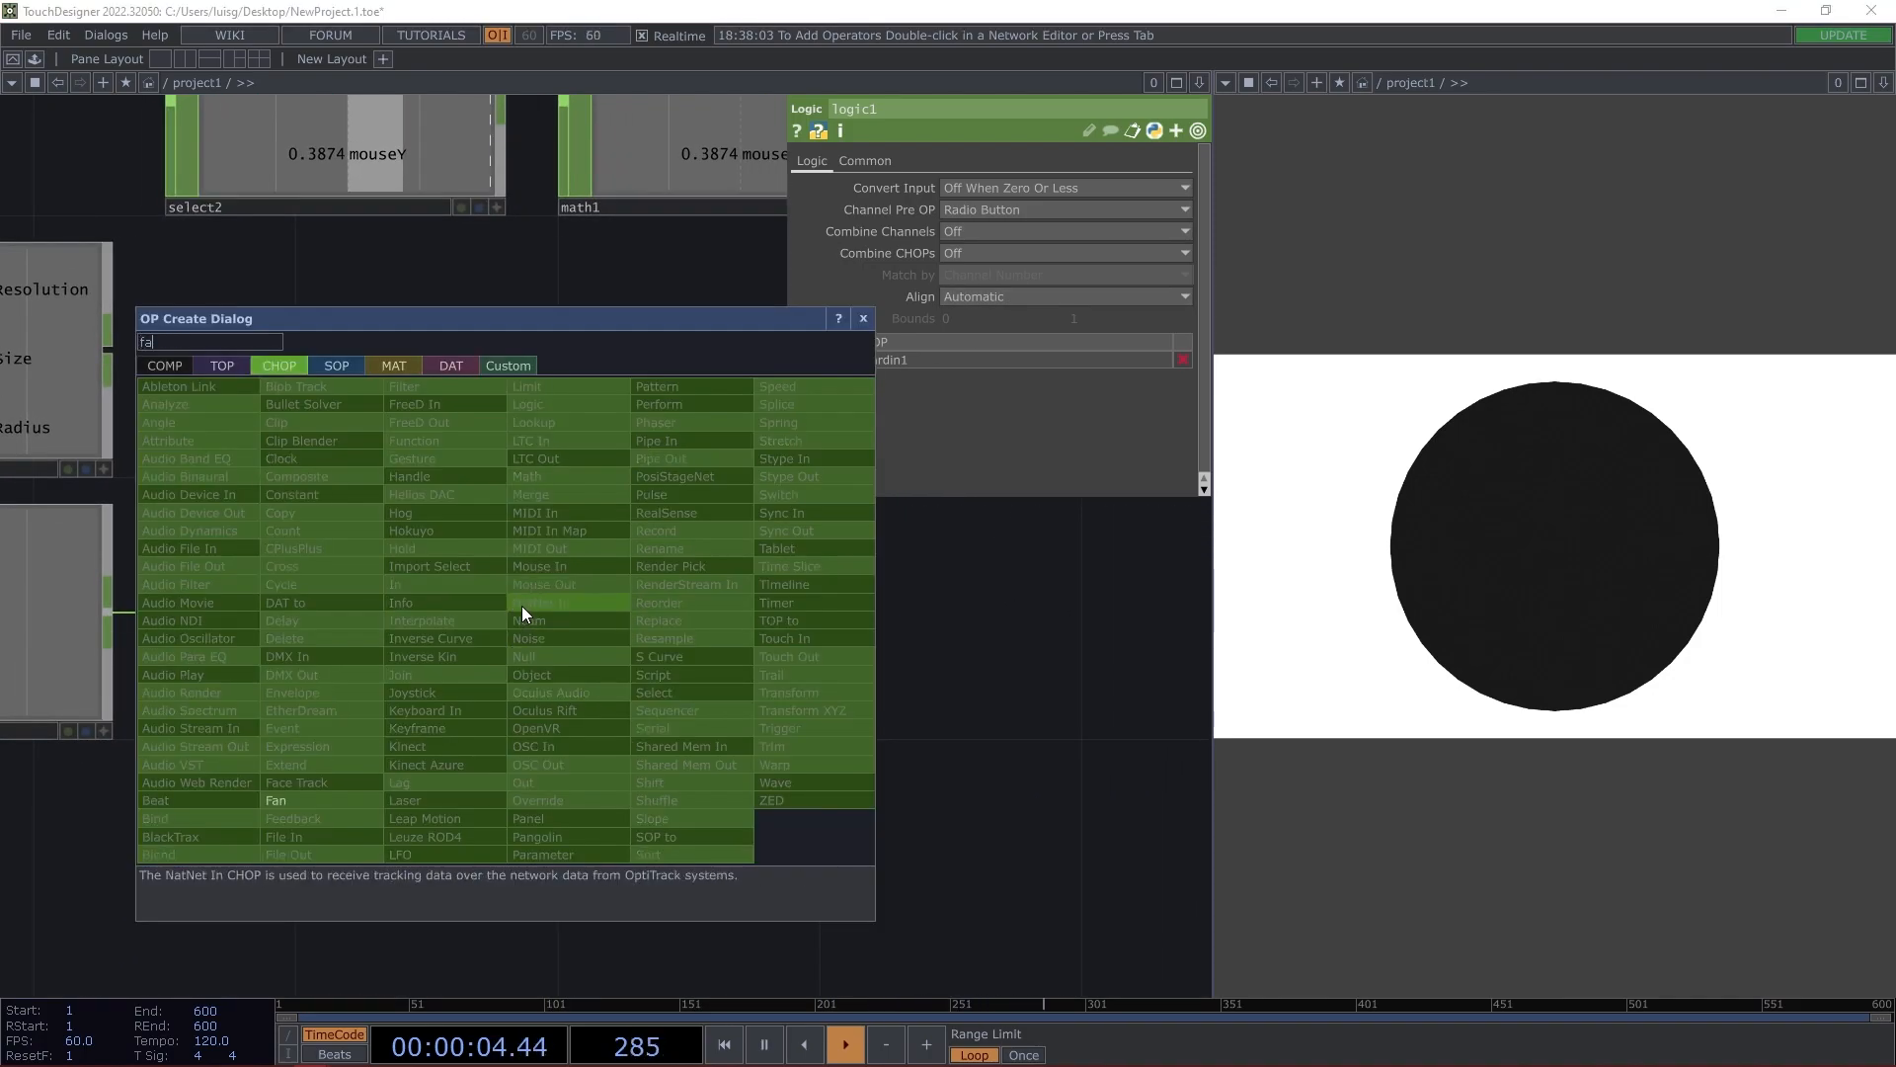
left_click(358, 794)
key("Escape")
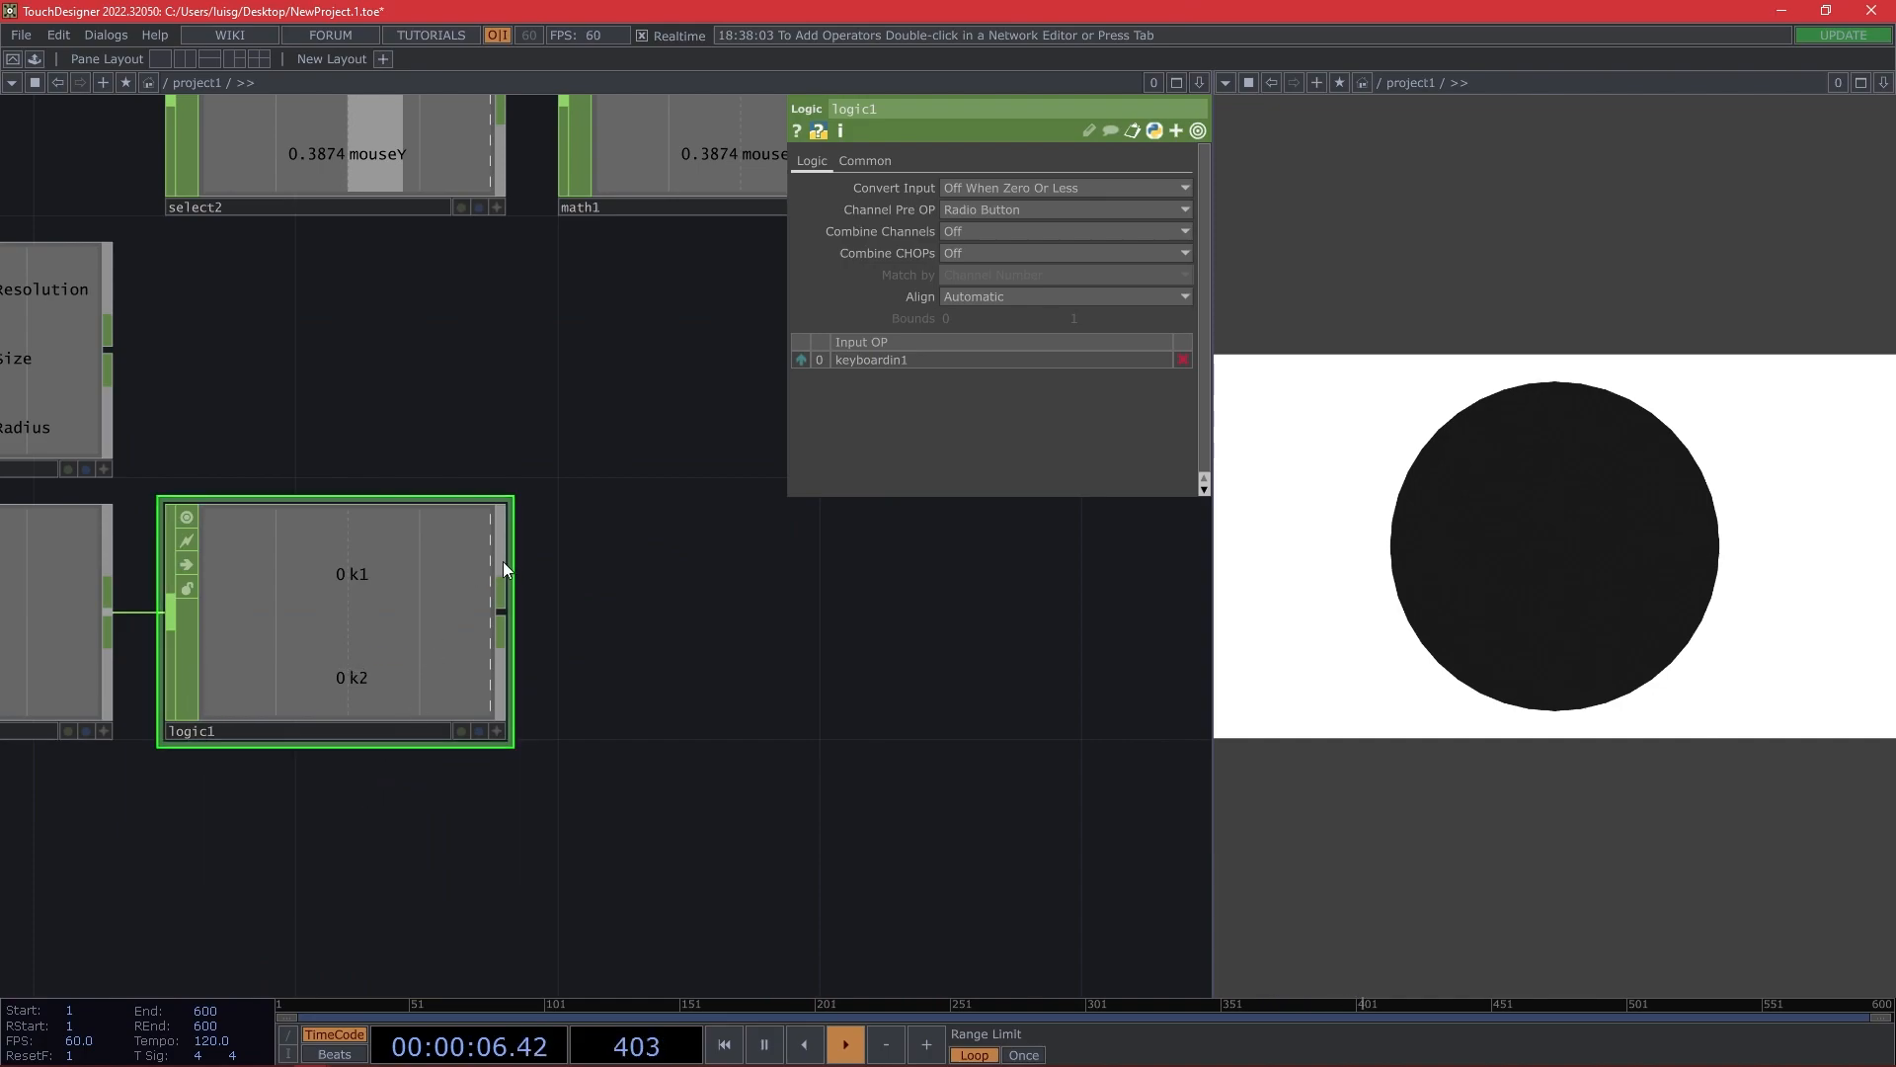
Add a Fan CHOP fed by logic1, place it in line after logic1 and set its operation to Fan In.
right_click(501, 610)
left_click(312, 780)
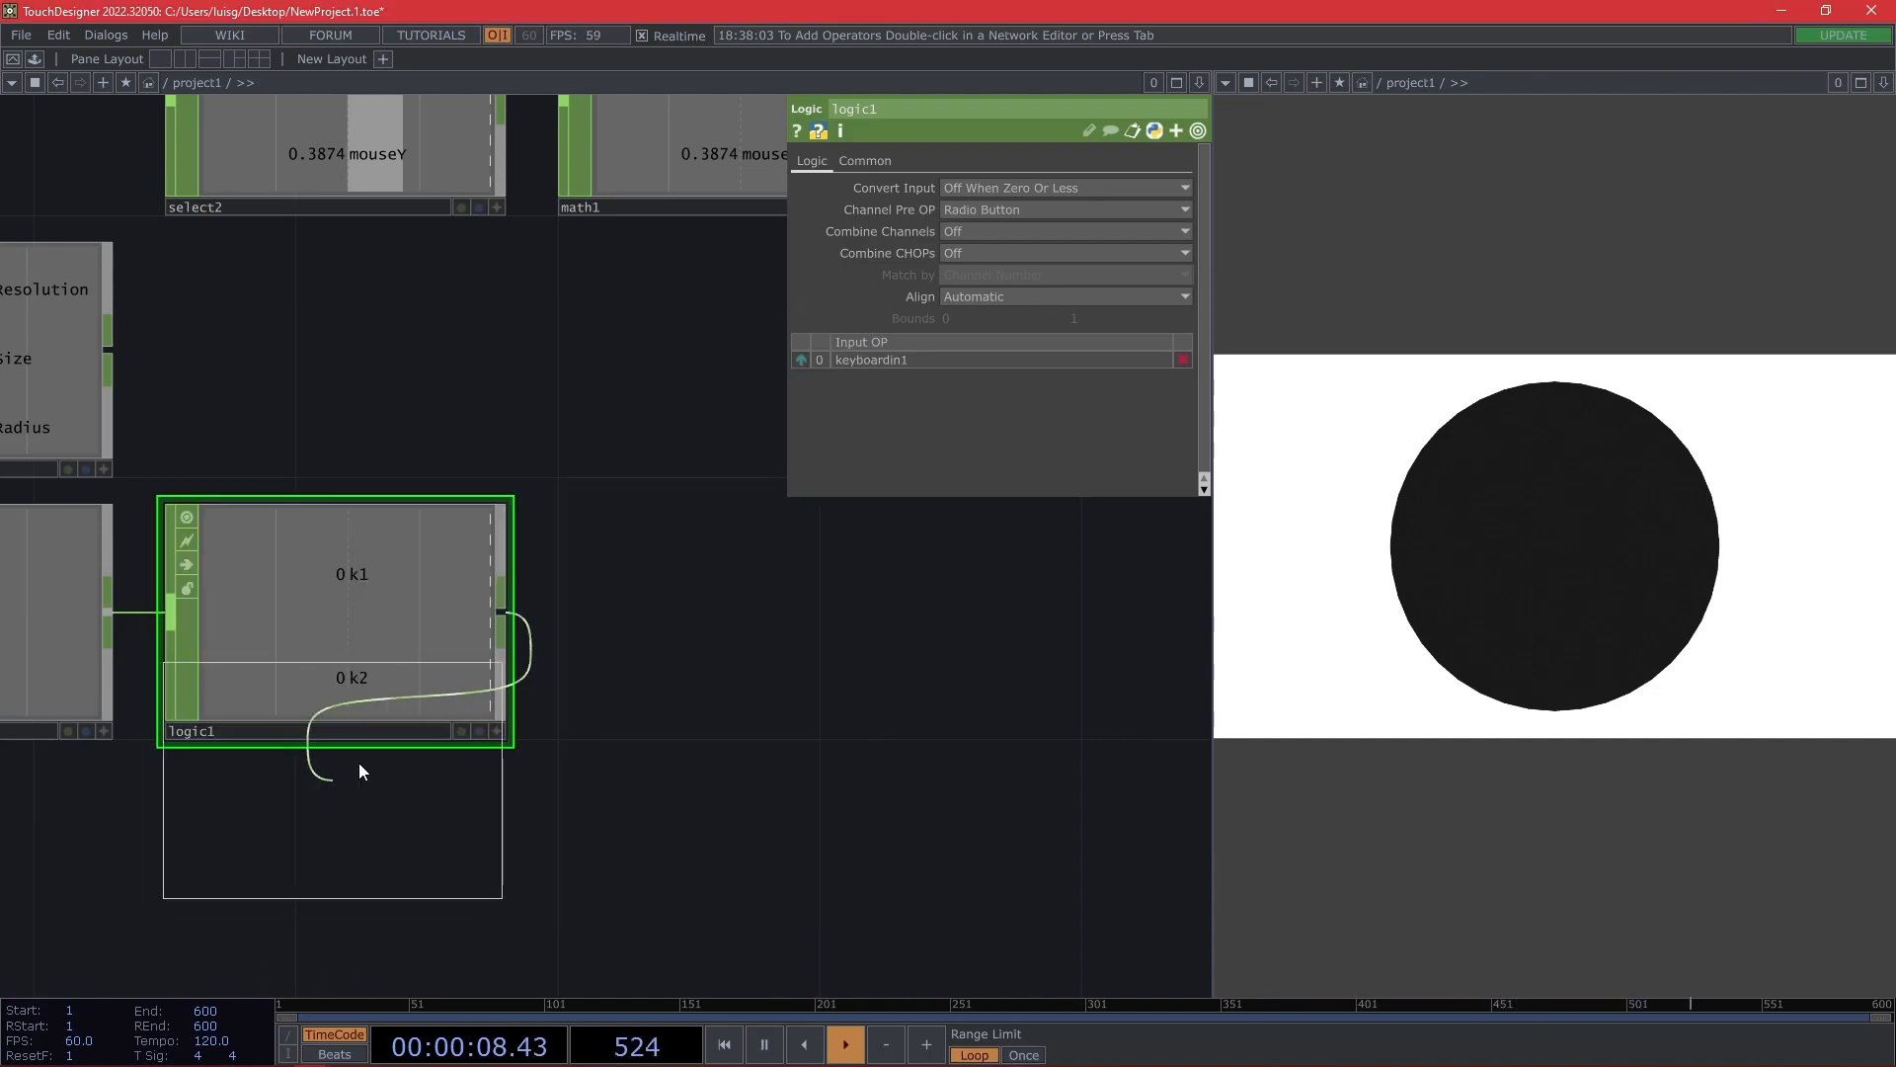
left_click(679, 622)
left_click(1011, 194)
left_click(976, 233)
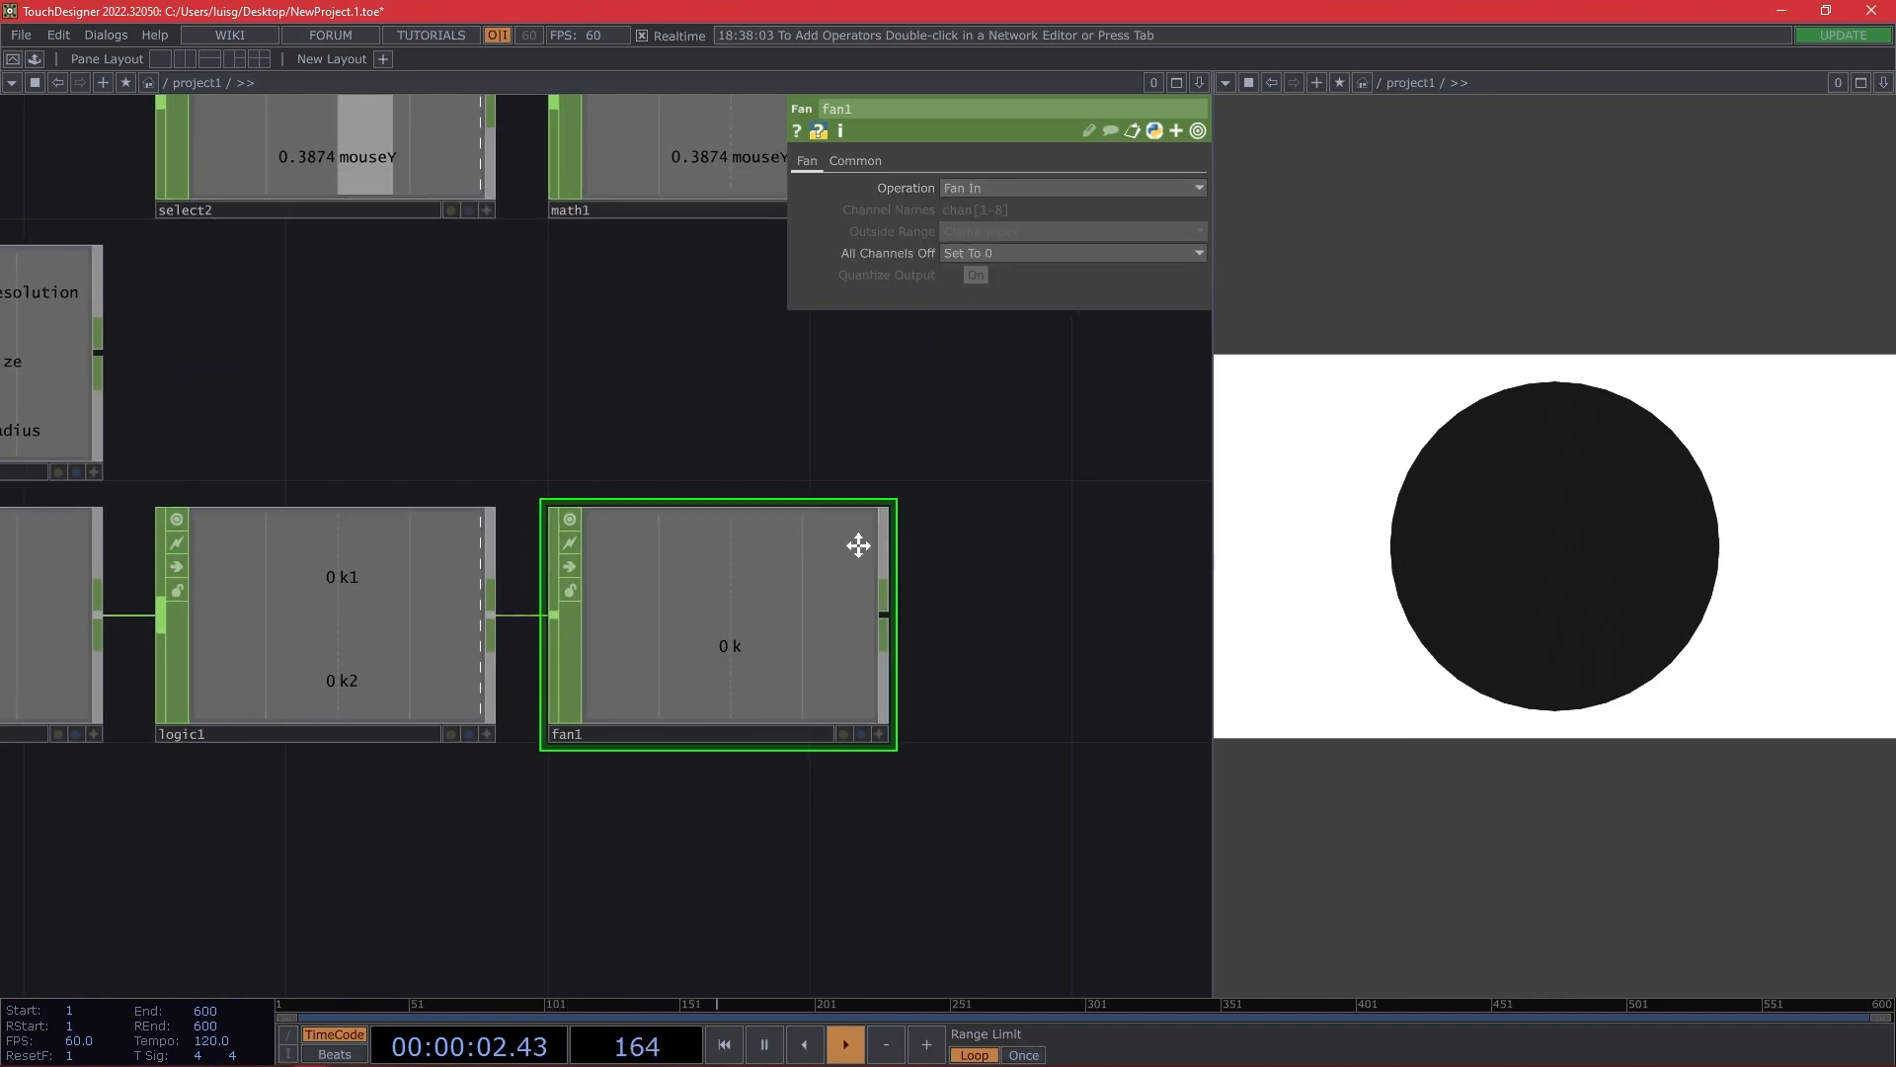
Add a Rename CHOP fed by fan1 in the same row and rename its channel to filled.
left_click_drag(940, 550, 538, 550)
right_click(528, 559)
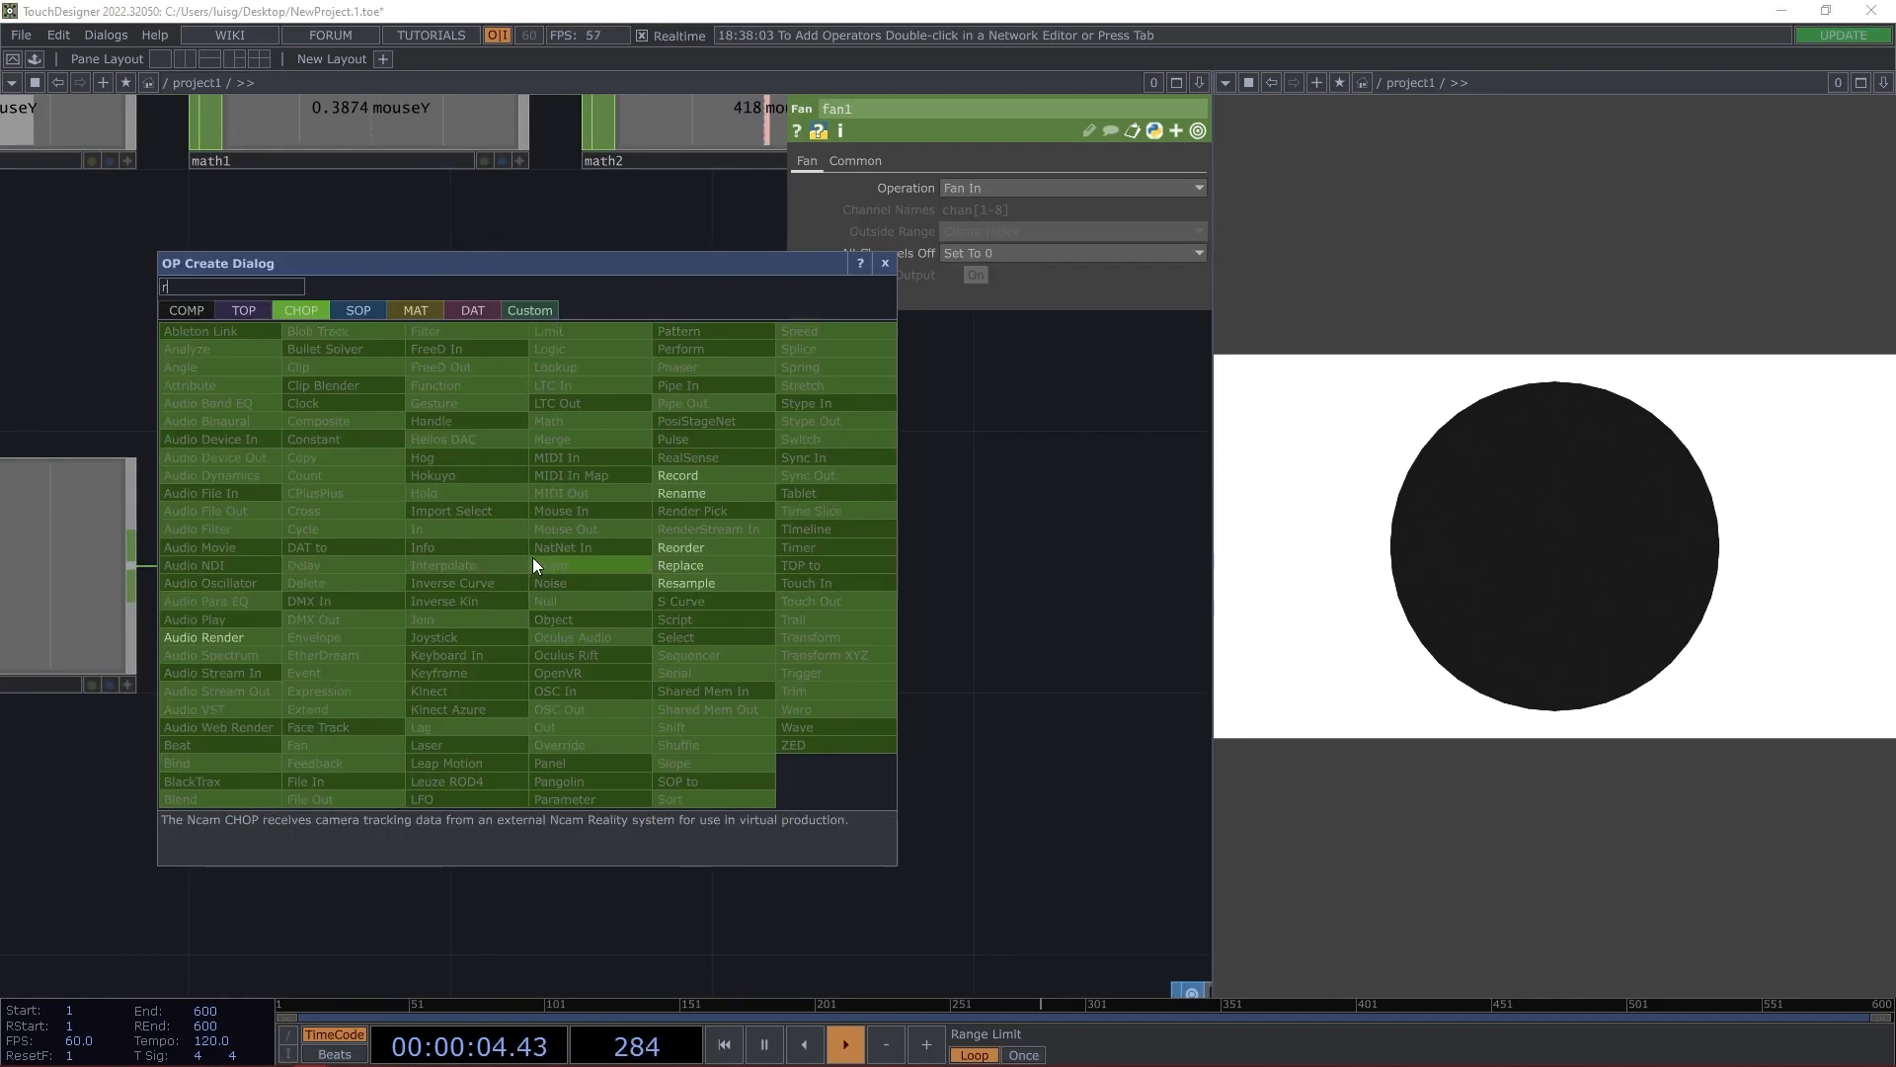
left_click(702, 499)
left_click(732, 561)
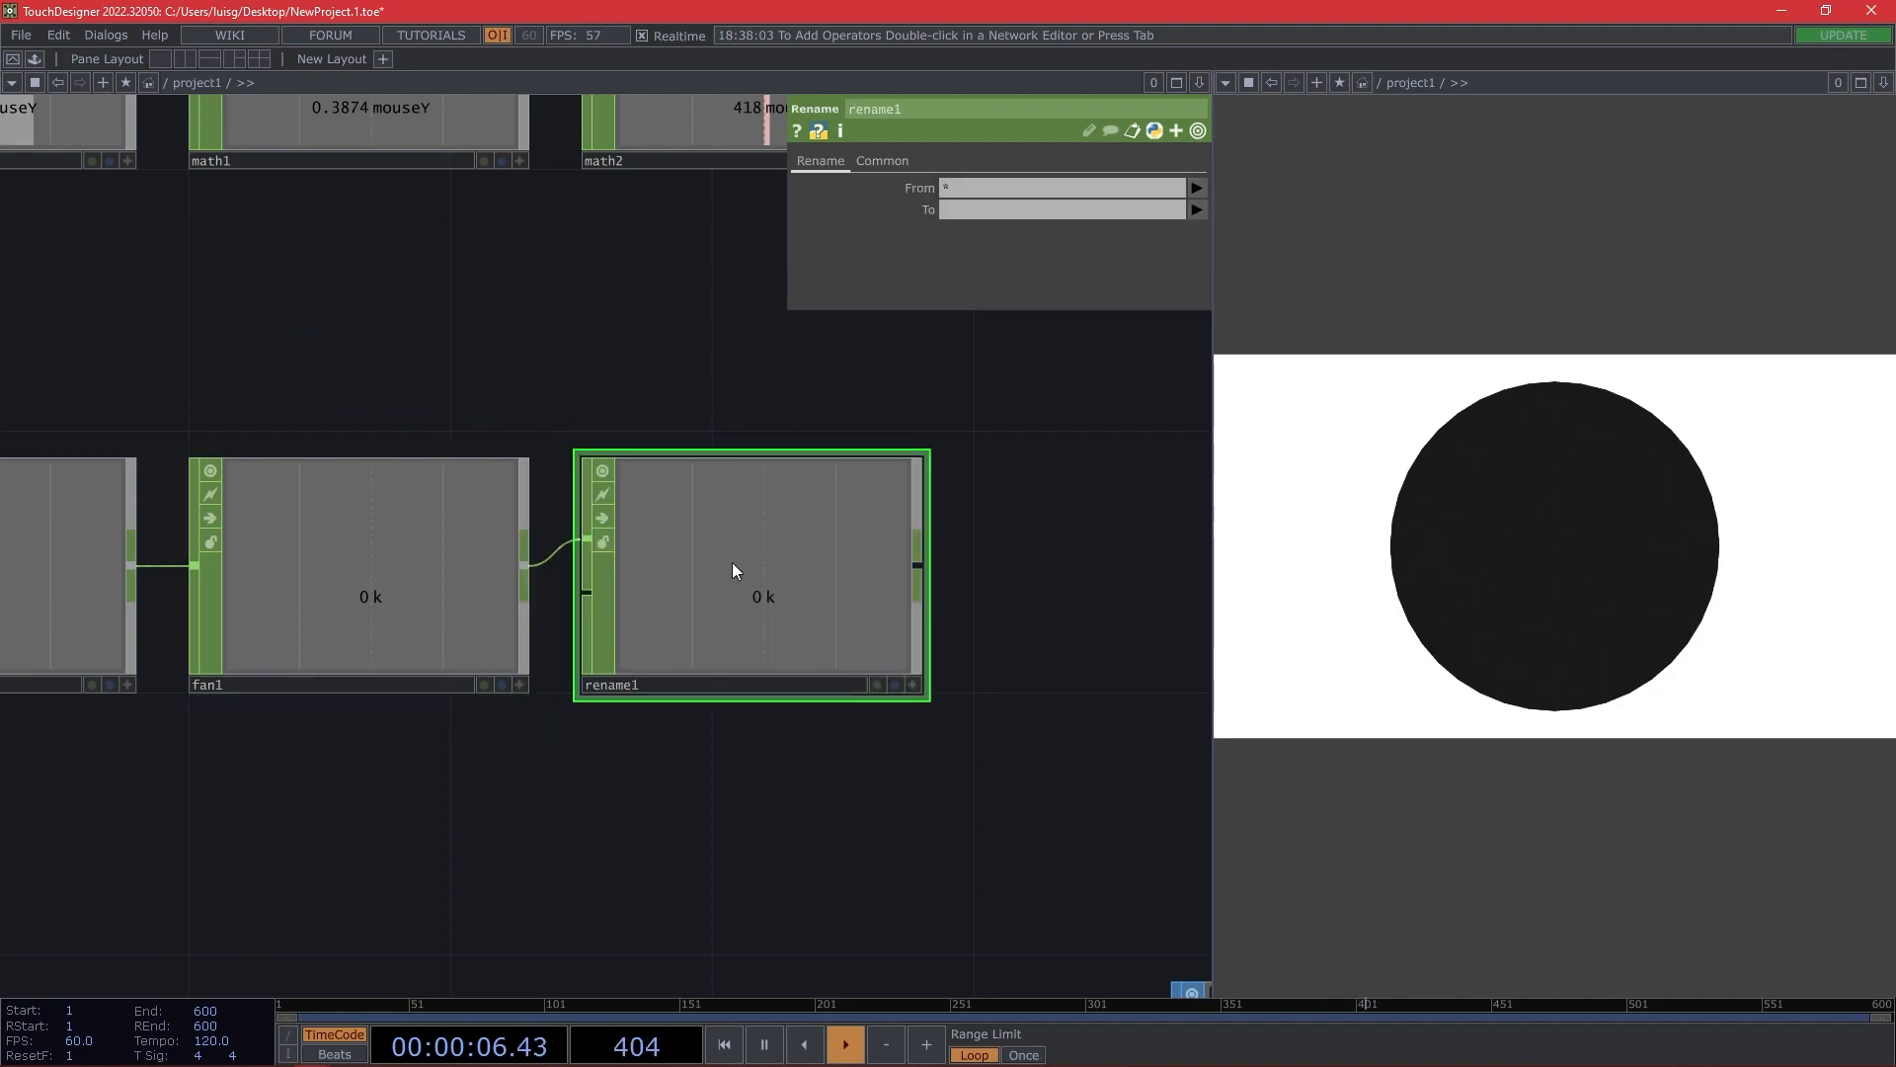
left_click(952, 205)
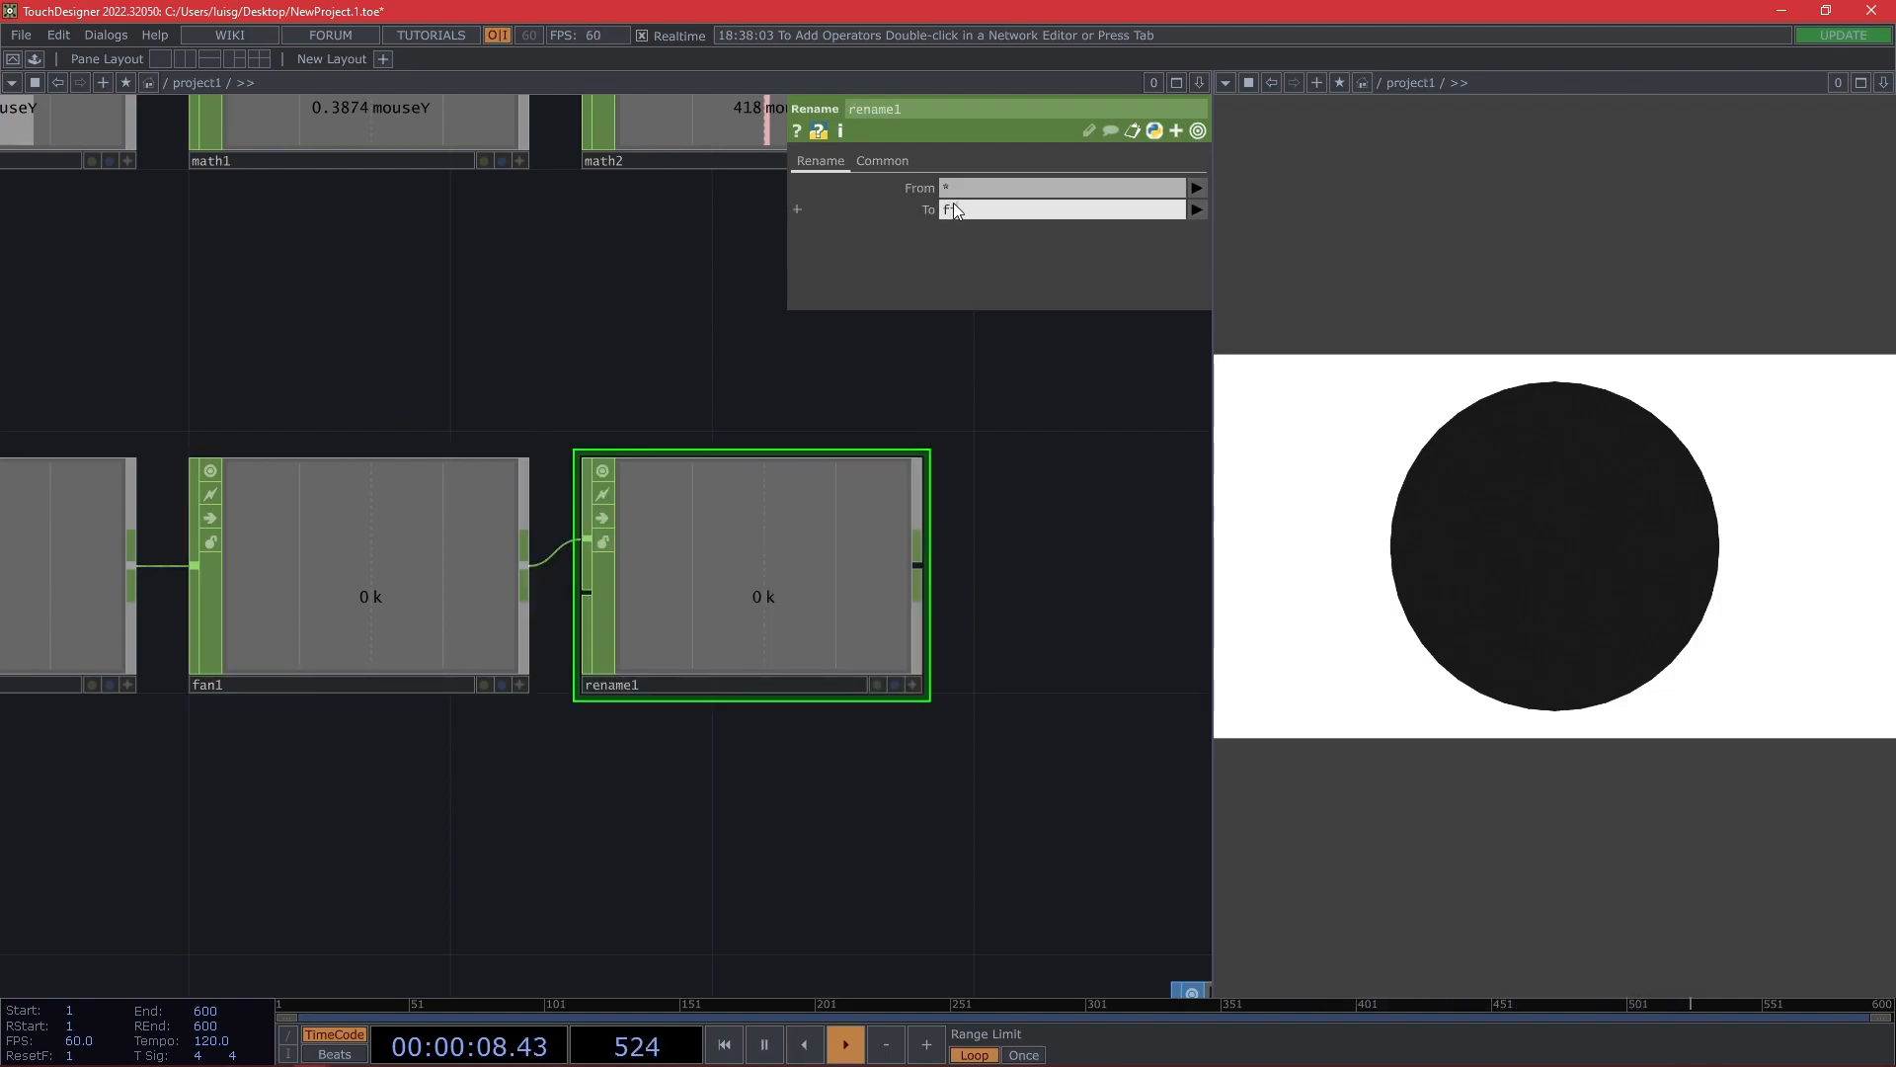
key("Return")
Add a Merge CHOP fed by select1 and place it beyond math2, between the math2 and rename1 rows.
left_click_drag(1048, 408, 840, 625)
scroll(780, 506, "down", 5)
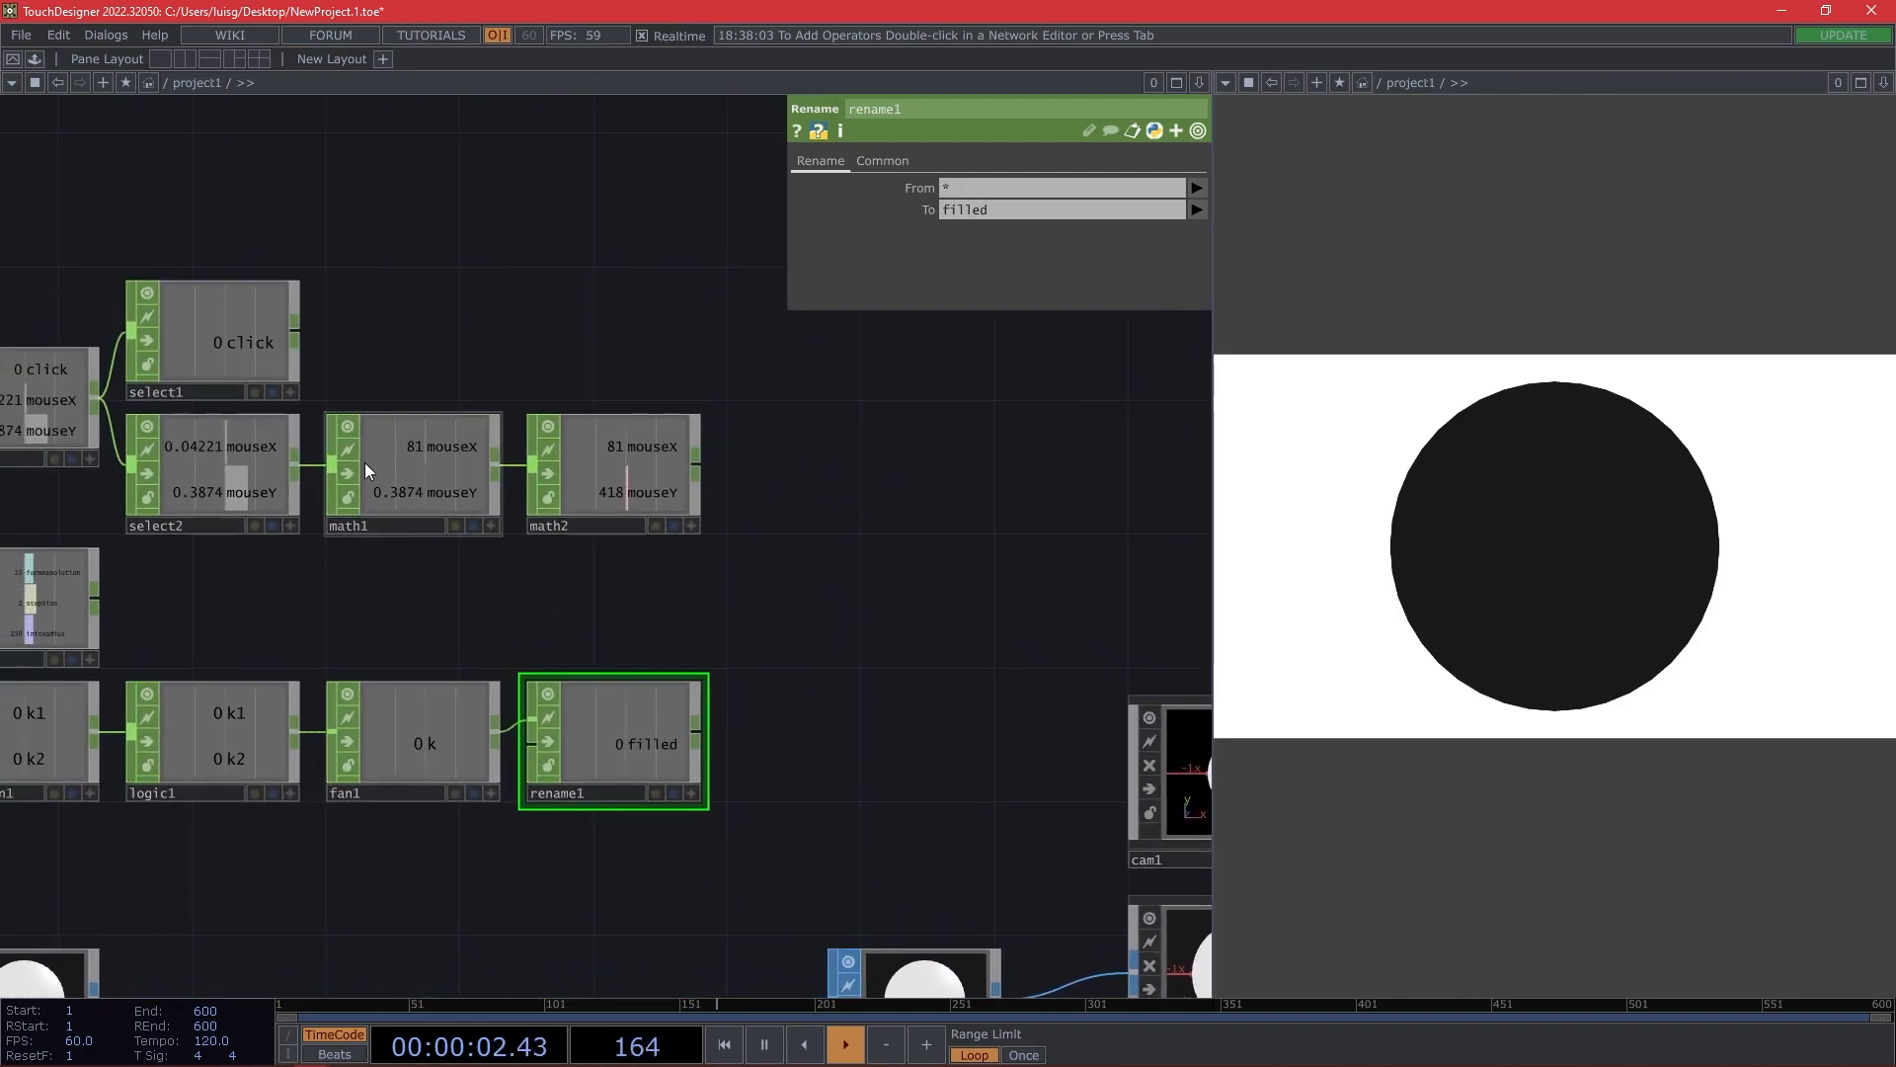
right_click(295, 331)
type("merge")
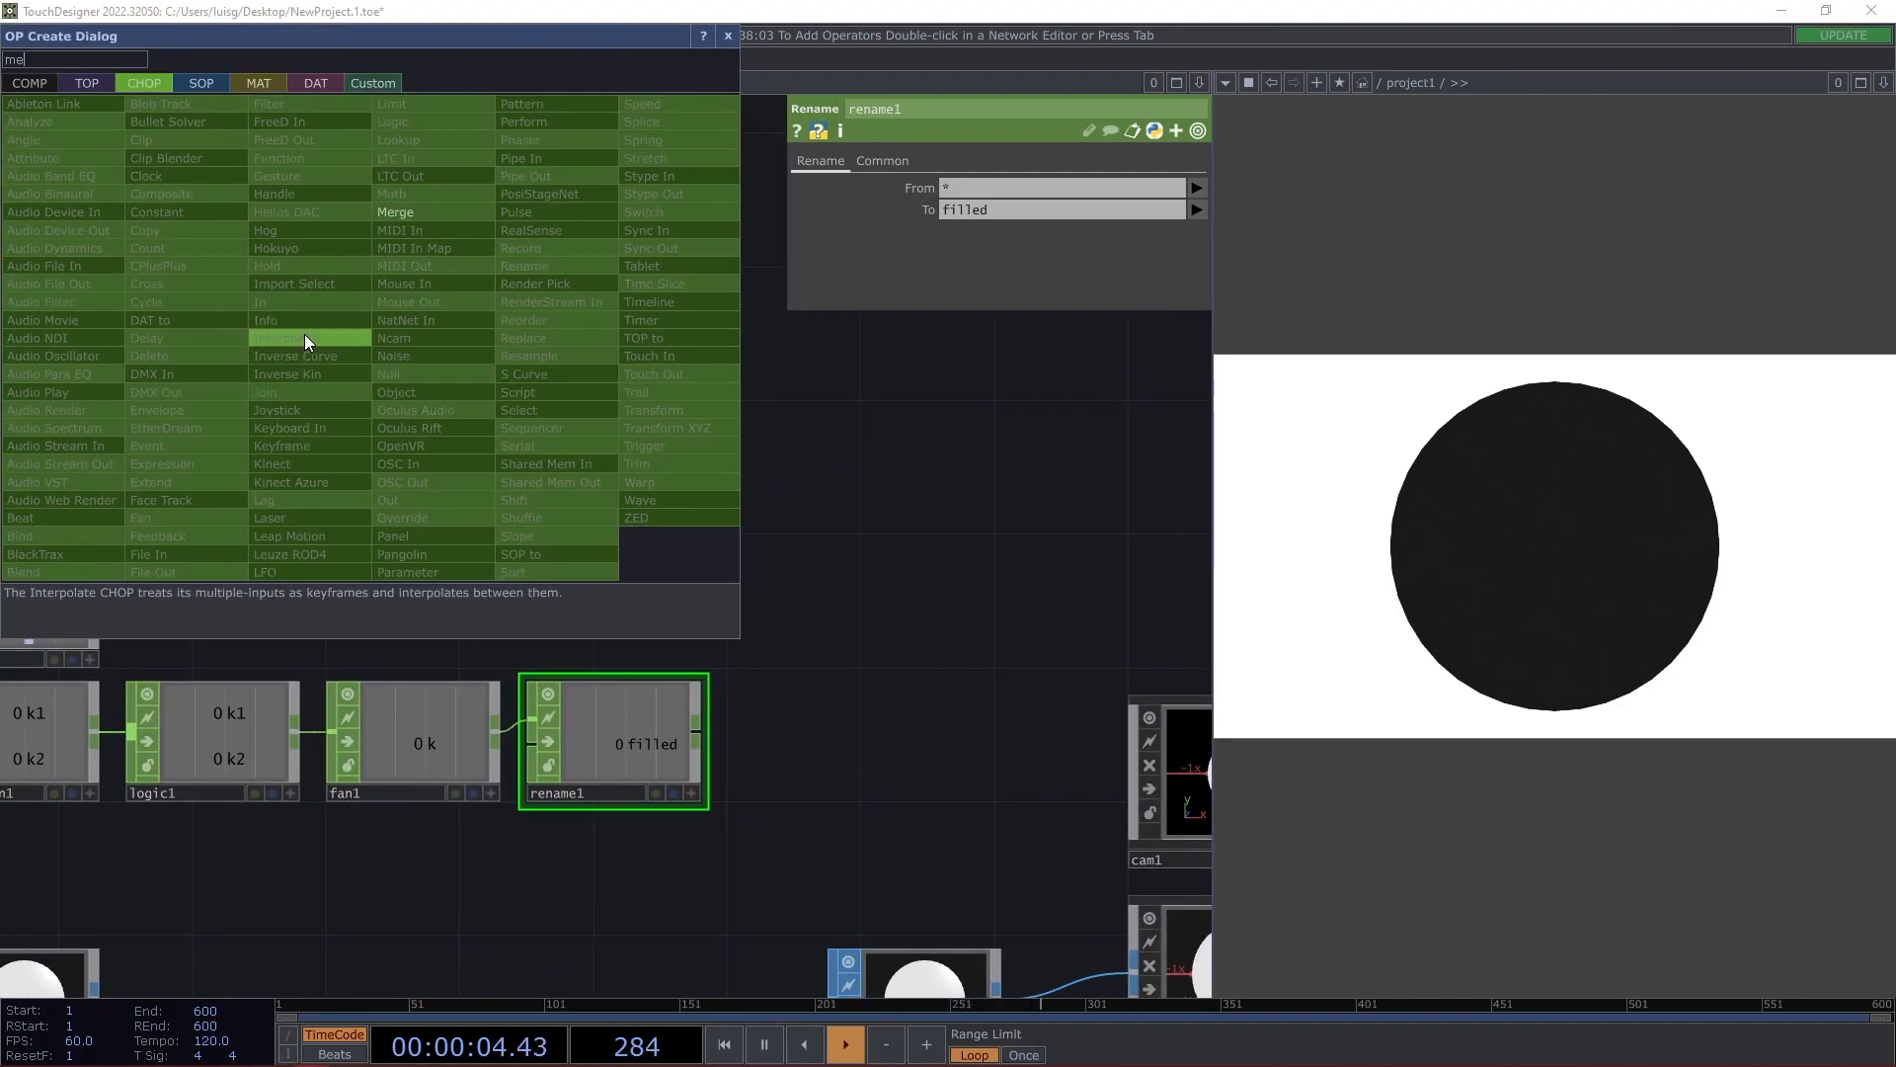
left_click(406, 216)
left_click(881, 540)
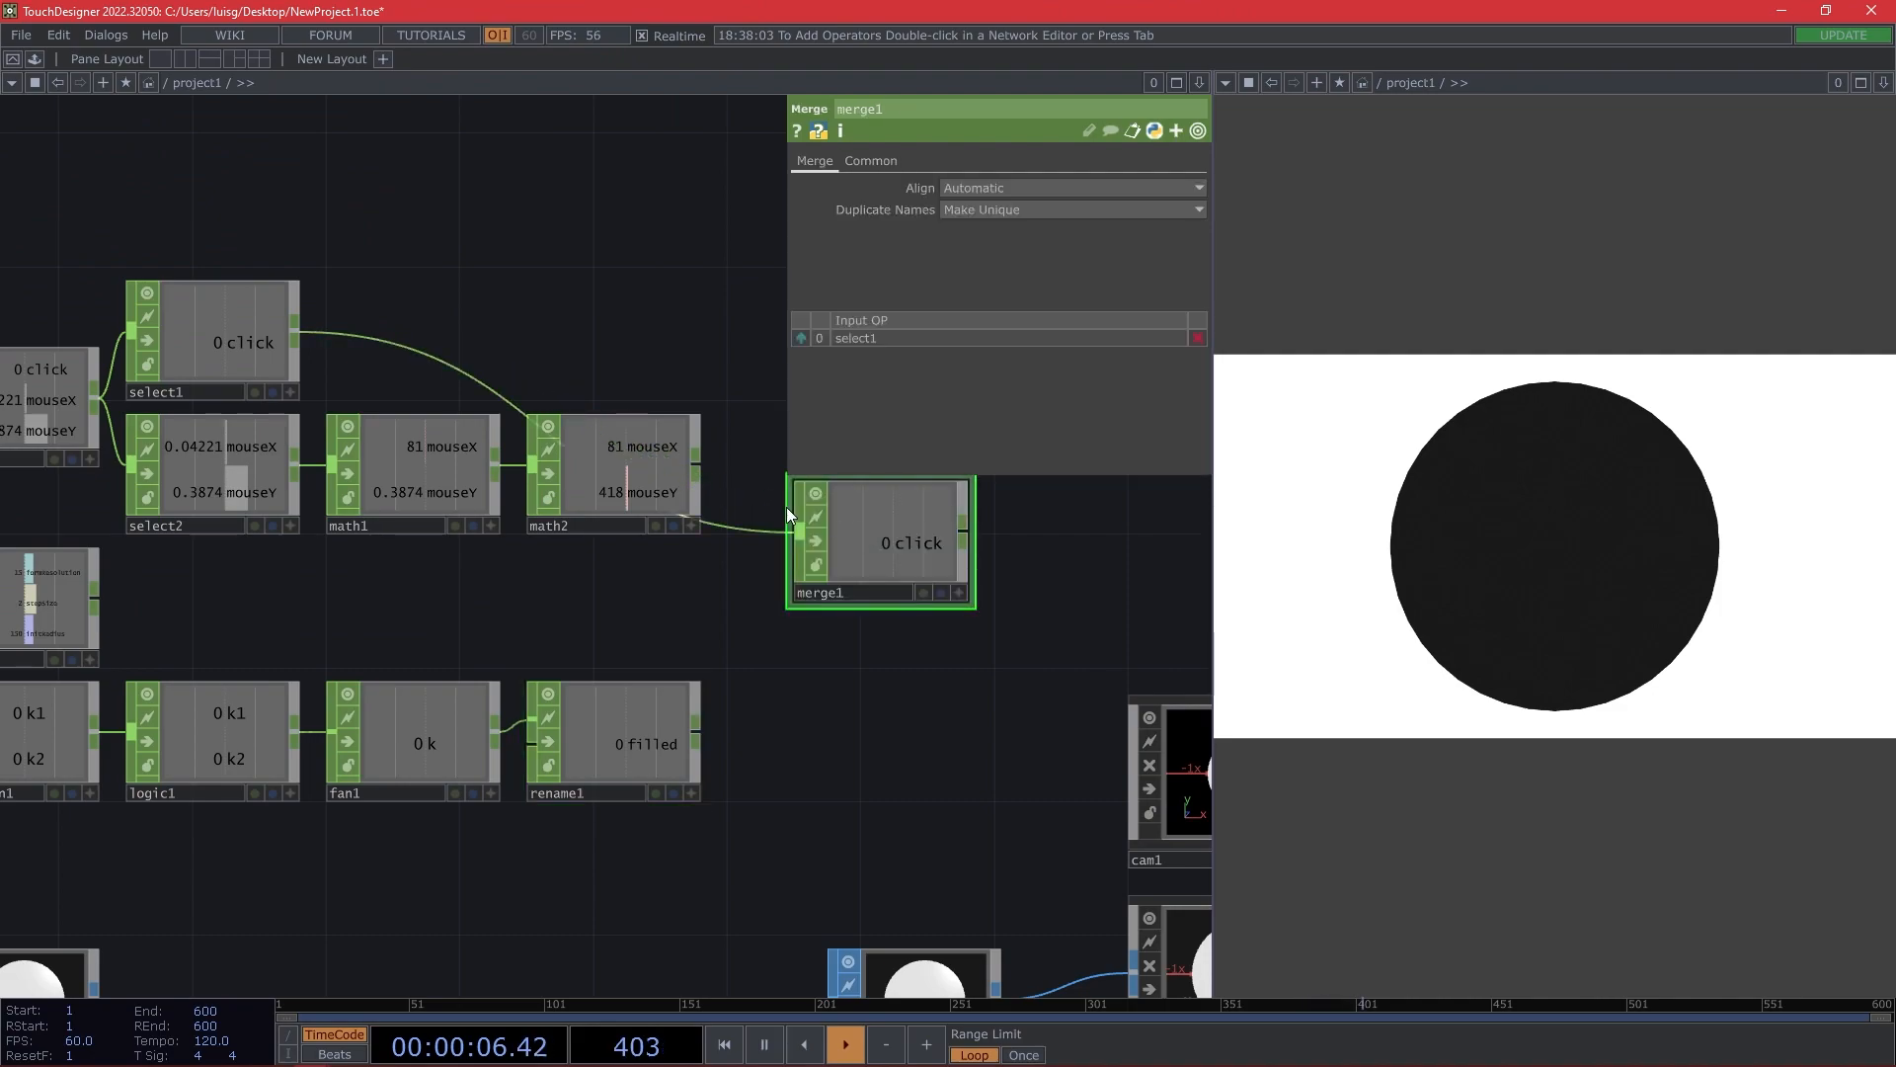
Wire math2, constant2 and rename1 into merge1 as additional inputs, in that order.
left_click_drag(698, 465, 851, 557)
left_click_drag(95, 598, 766, 539)
left_click_drag(697, 731, 763, 554)
left_click_drag(707, 713, 452, 771)
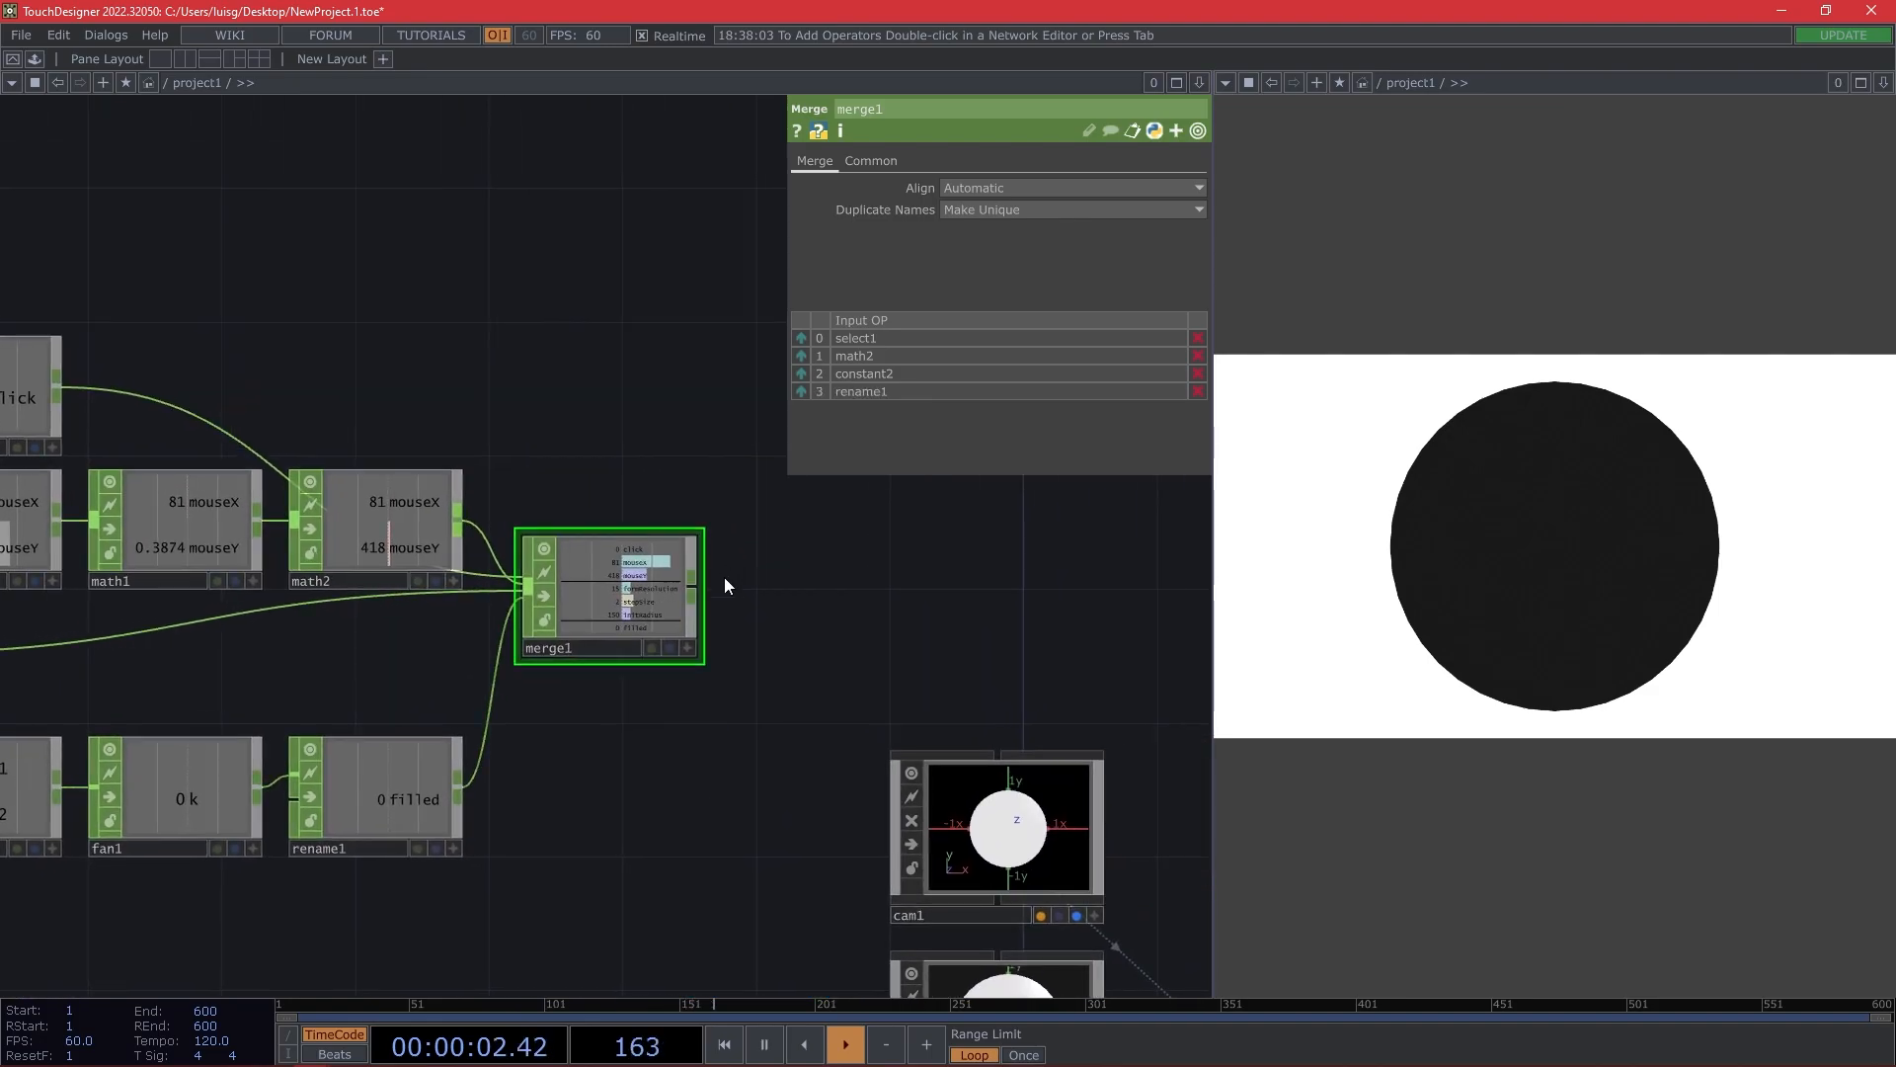
Add a Null CHOP fed by merge1, place it in line after merge1 and name it params.
right_click(697, 593)
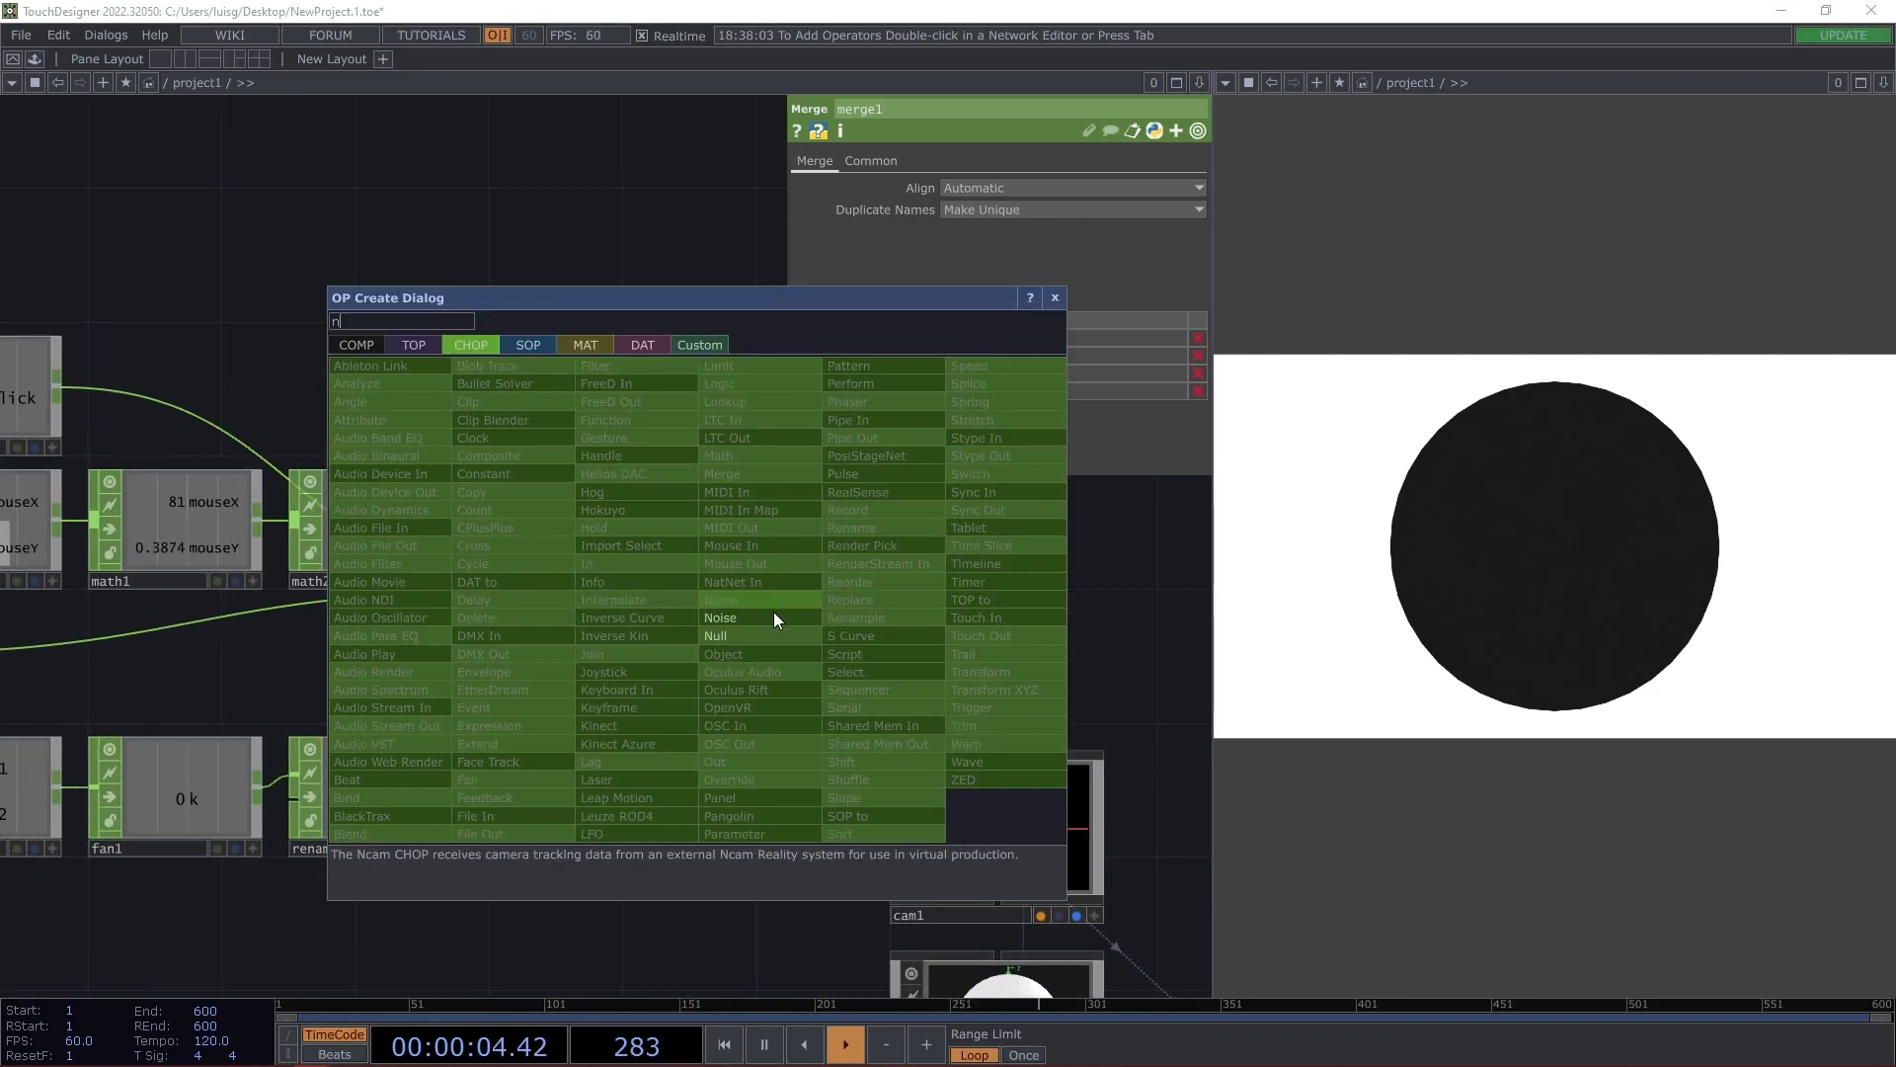
left_click(765, 617)
left_click(809, 598)
double_click(796, 648)
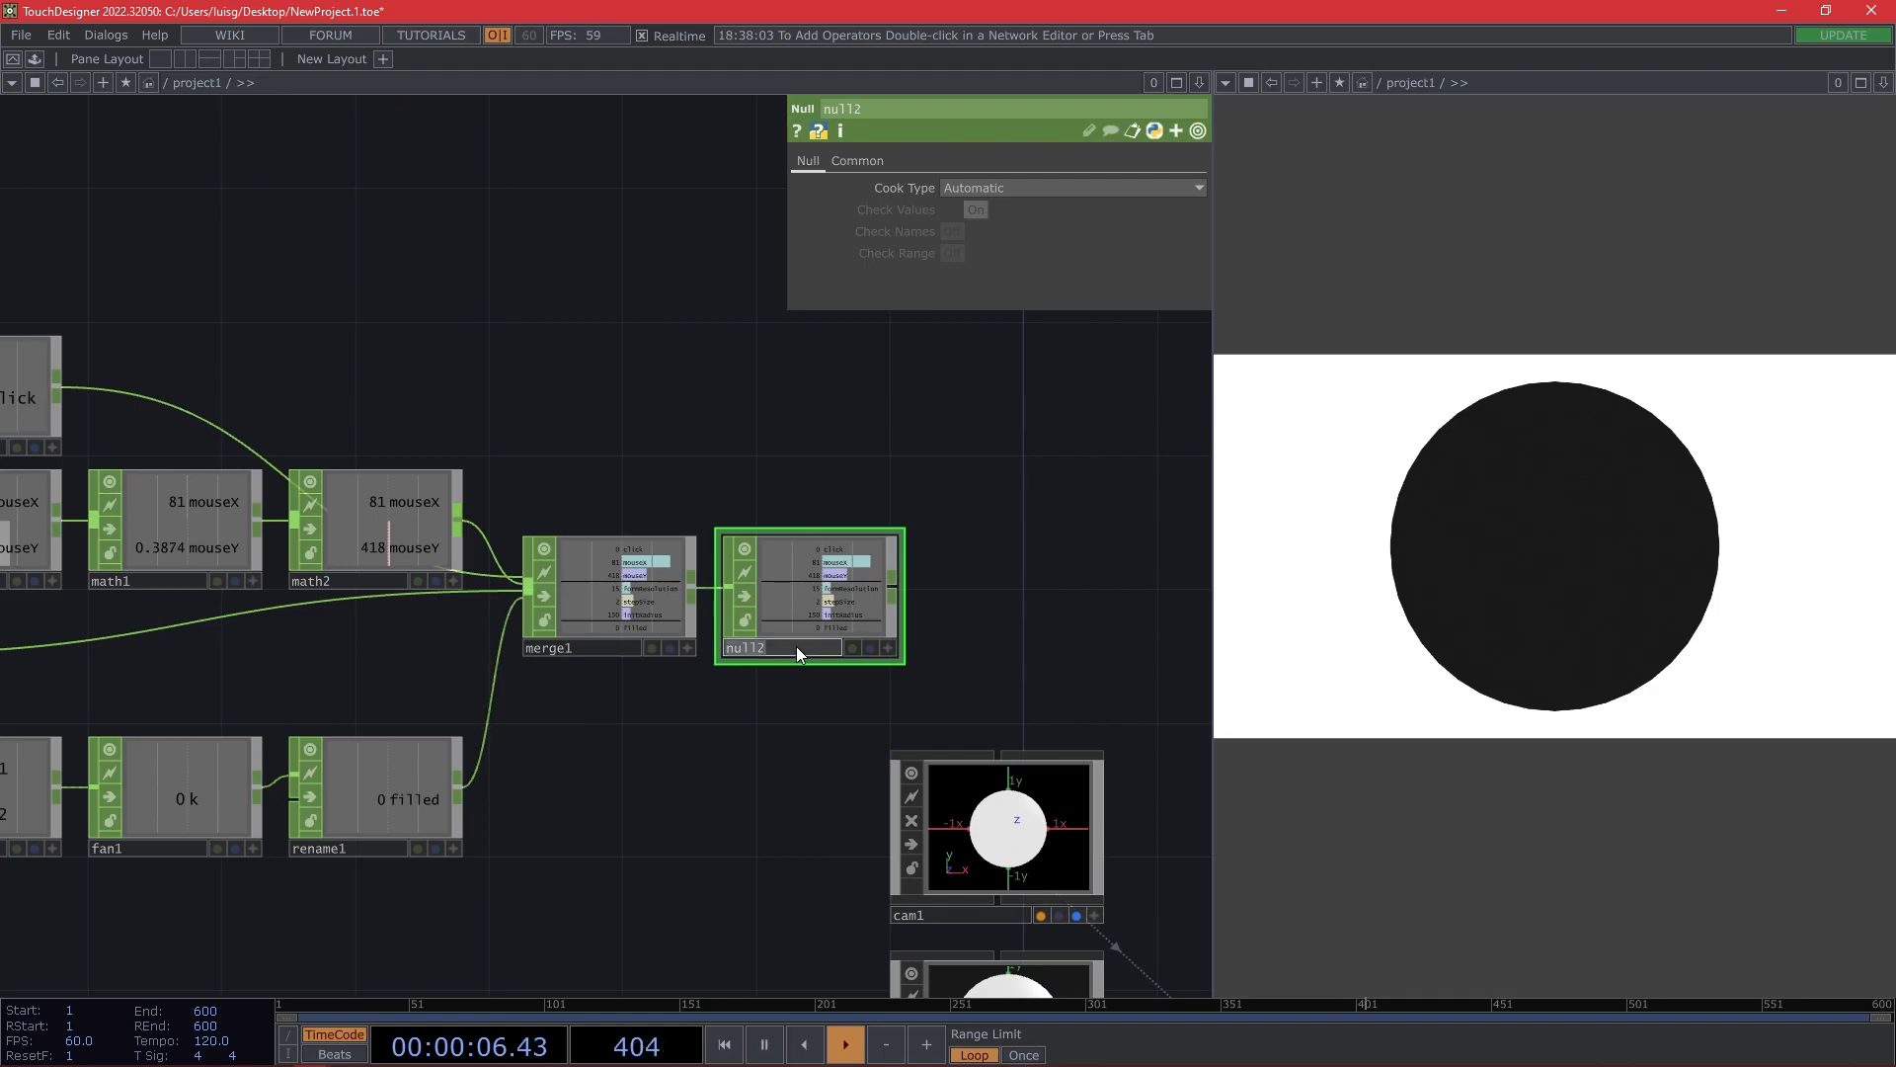
type("params")
key("Return")
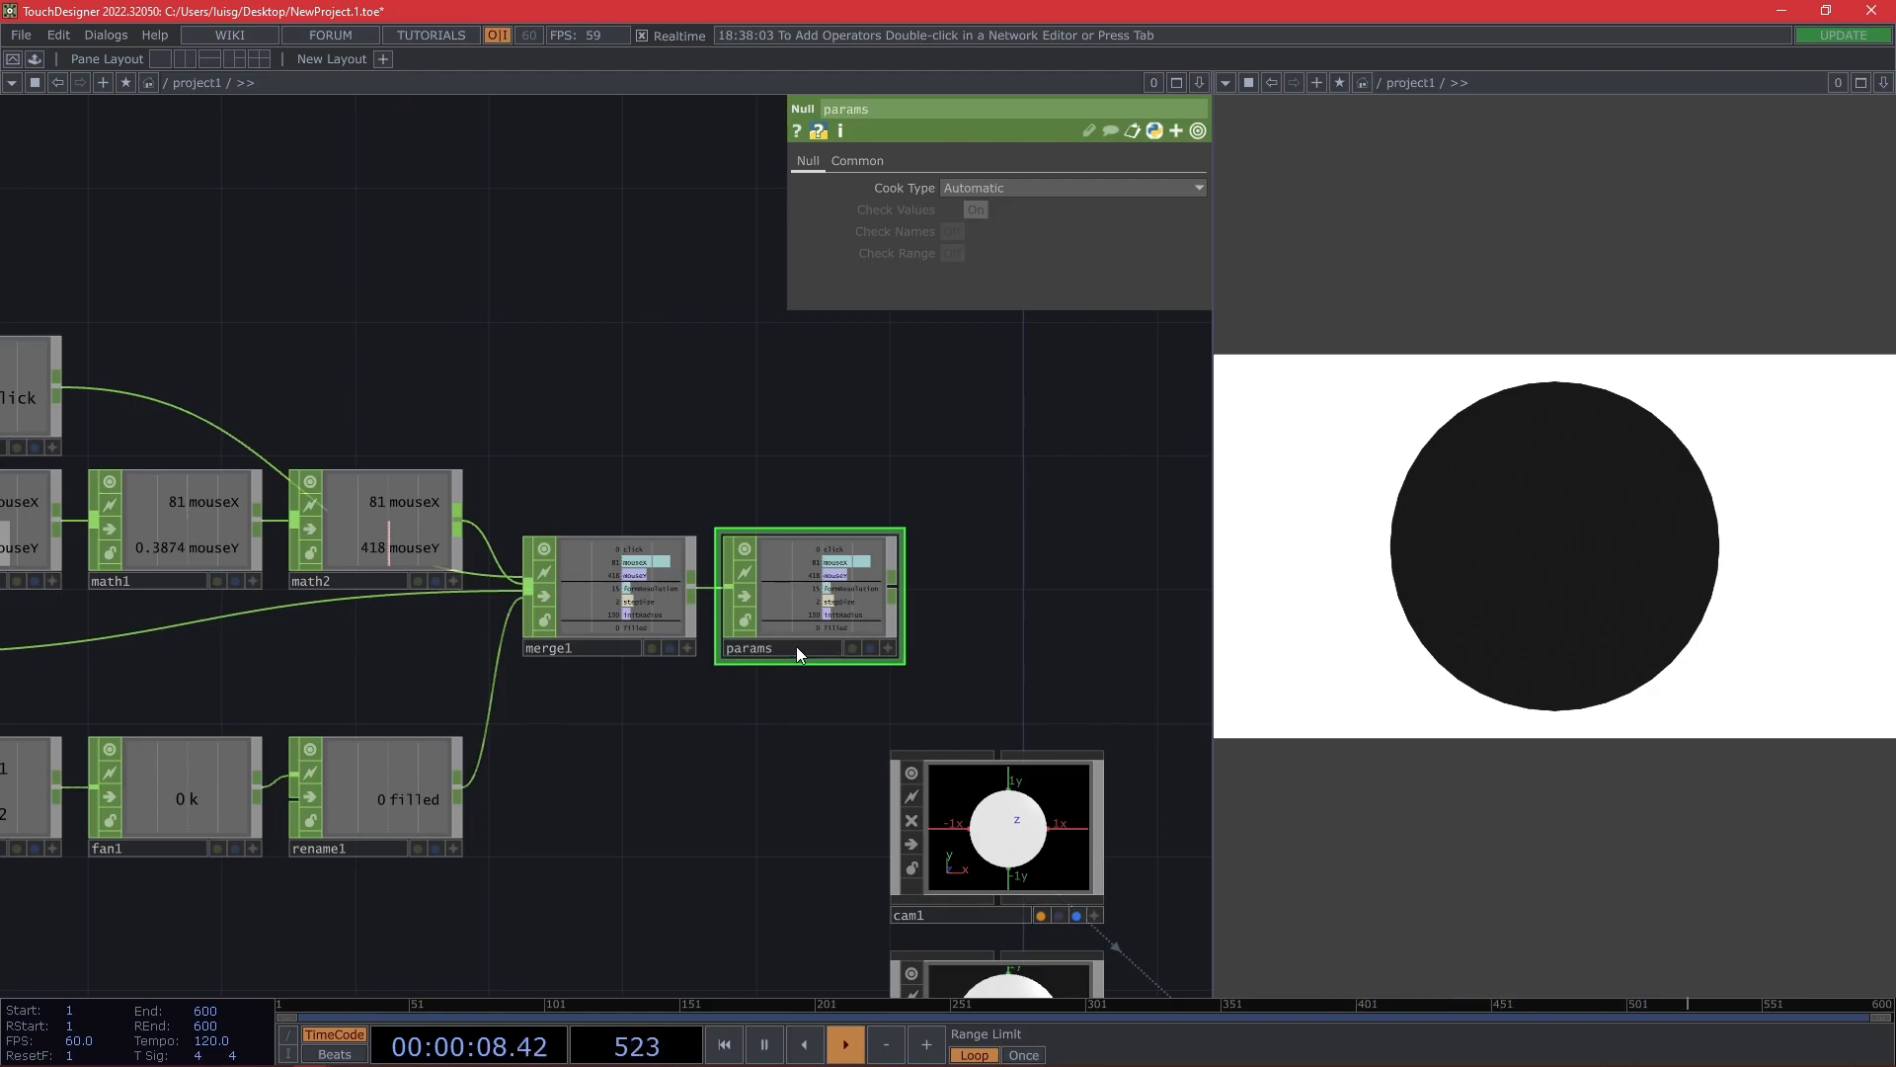
Rename the Null CHOP that follows merge1 to vars.
scroll(1098, 546, "down", 2)
scroll(1098, 546, "down", 2)
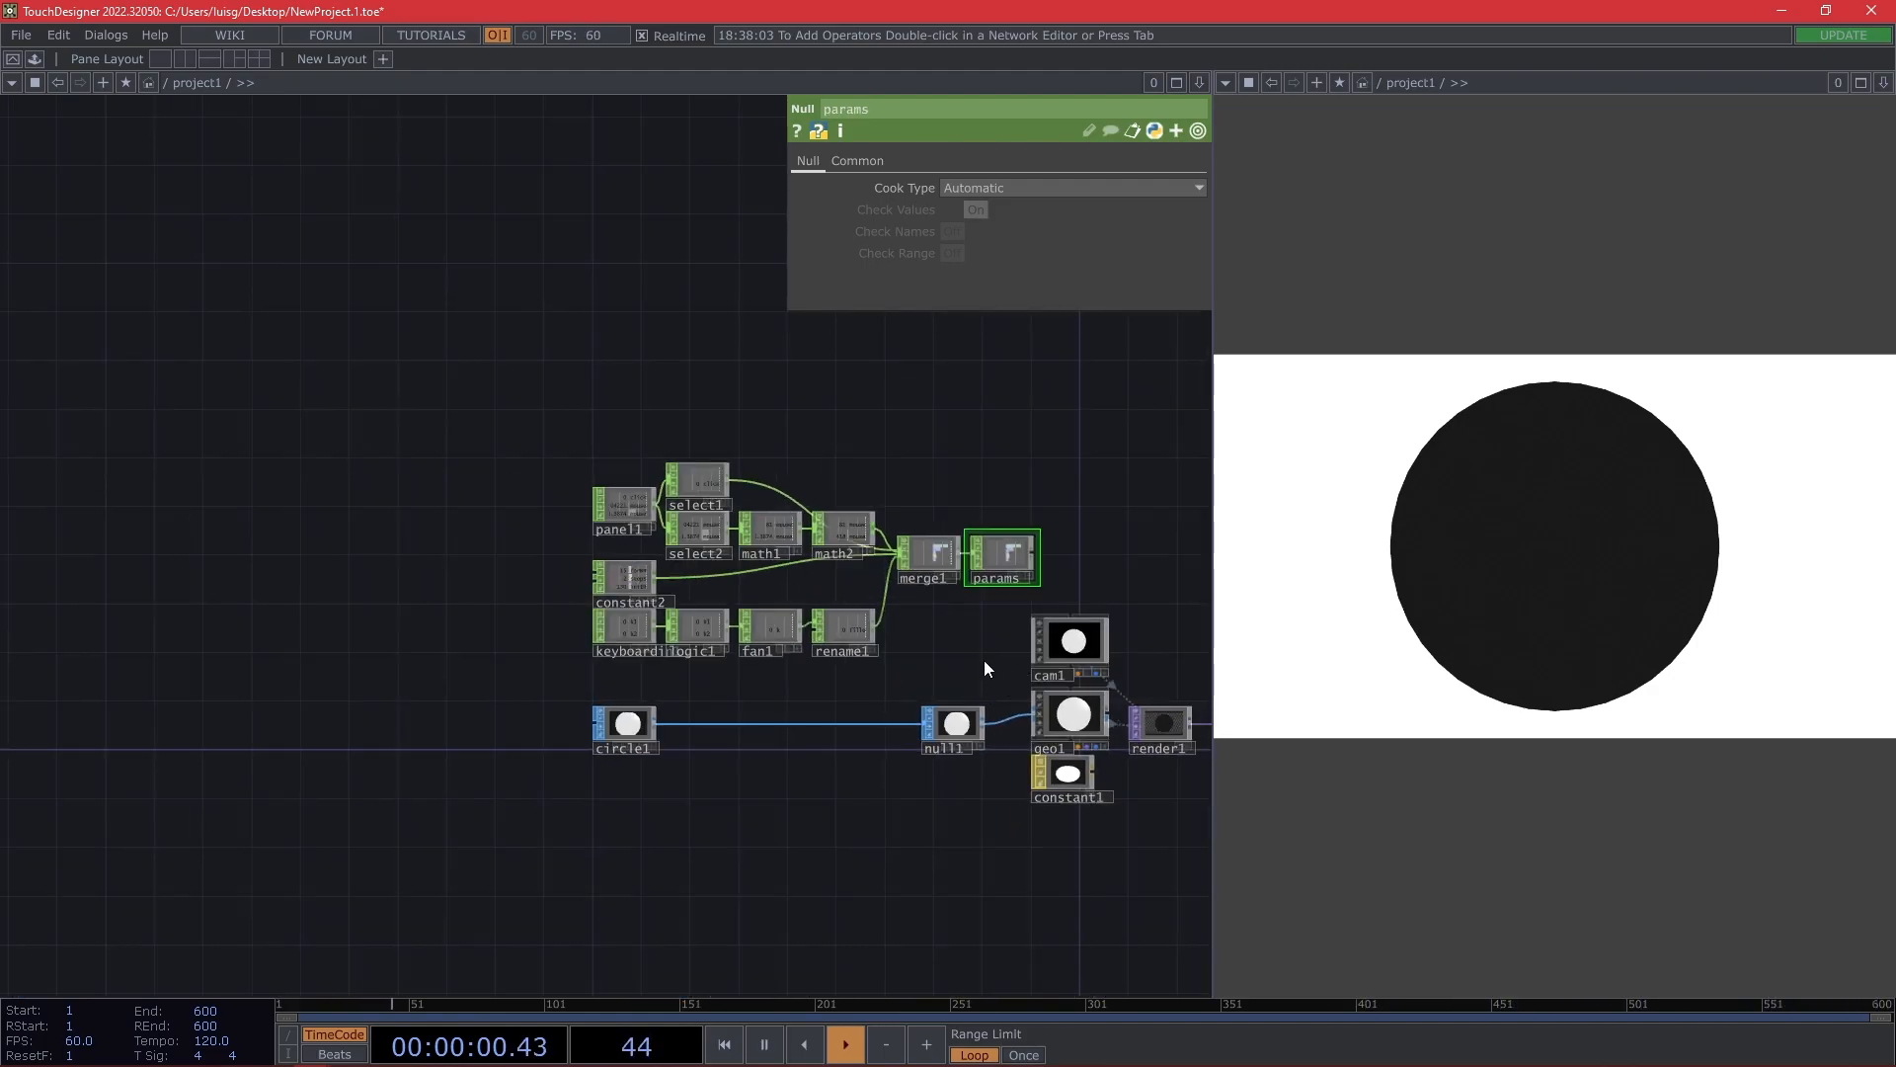
scroll(1006, 659, "up", 1)
right_click_drag(1022, 659, 474, 400)
left_click_drag(504, 406, 367, 406)
scroll(856, 511, "up", 4)
right_click_drag(1041, 737, 657, 528)
left_click_drag(639, 532, 640, 580)
left_click(928, 637)
type("vars")
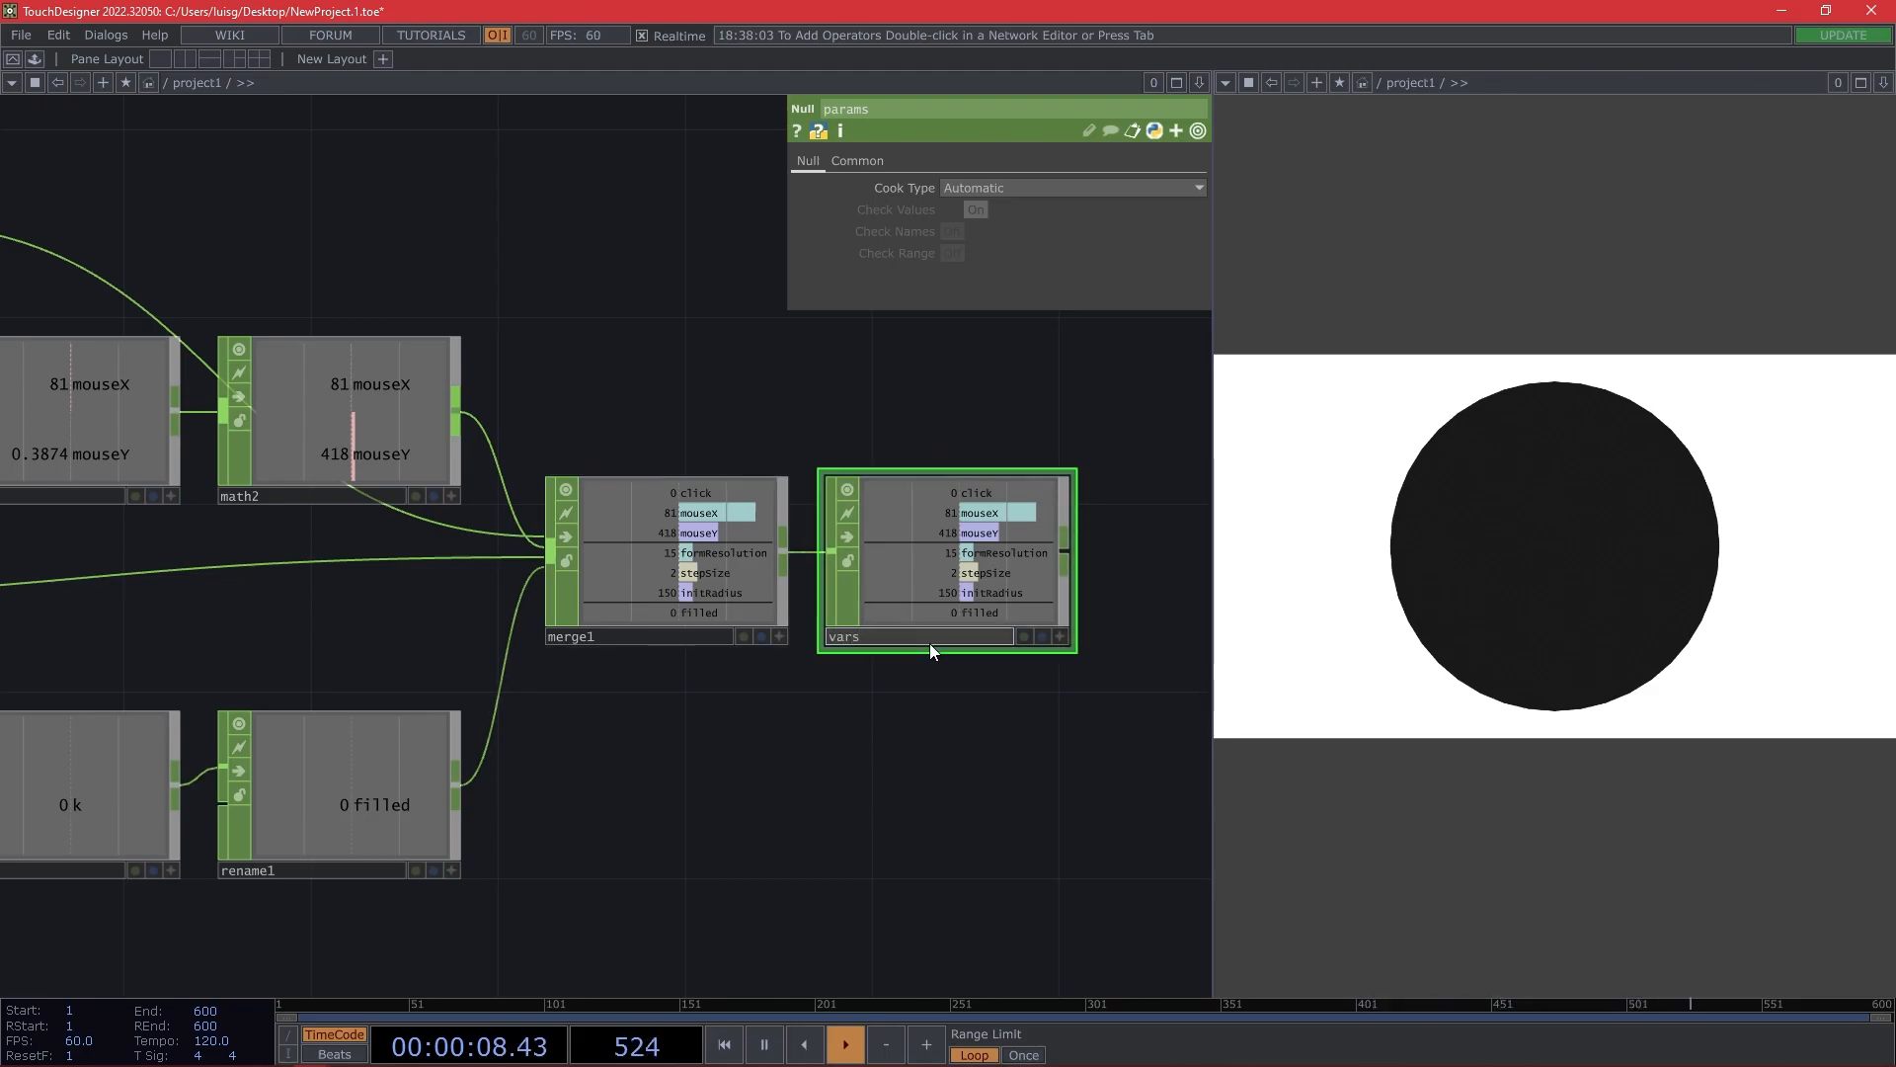
key("Return")
Open the vars channel viewer in a floating window and place it below the rendered output.
scroll(803, 407, "down", 5)
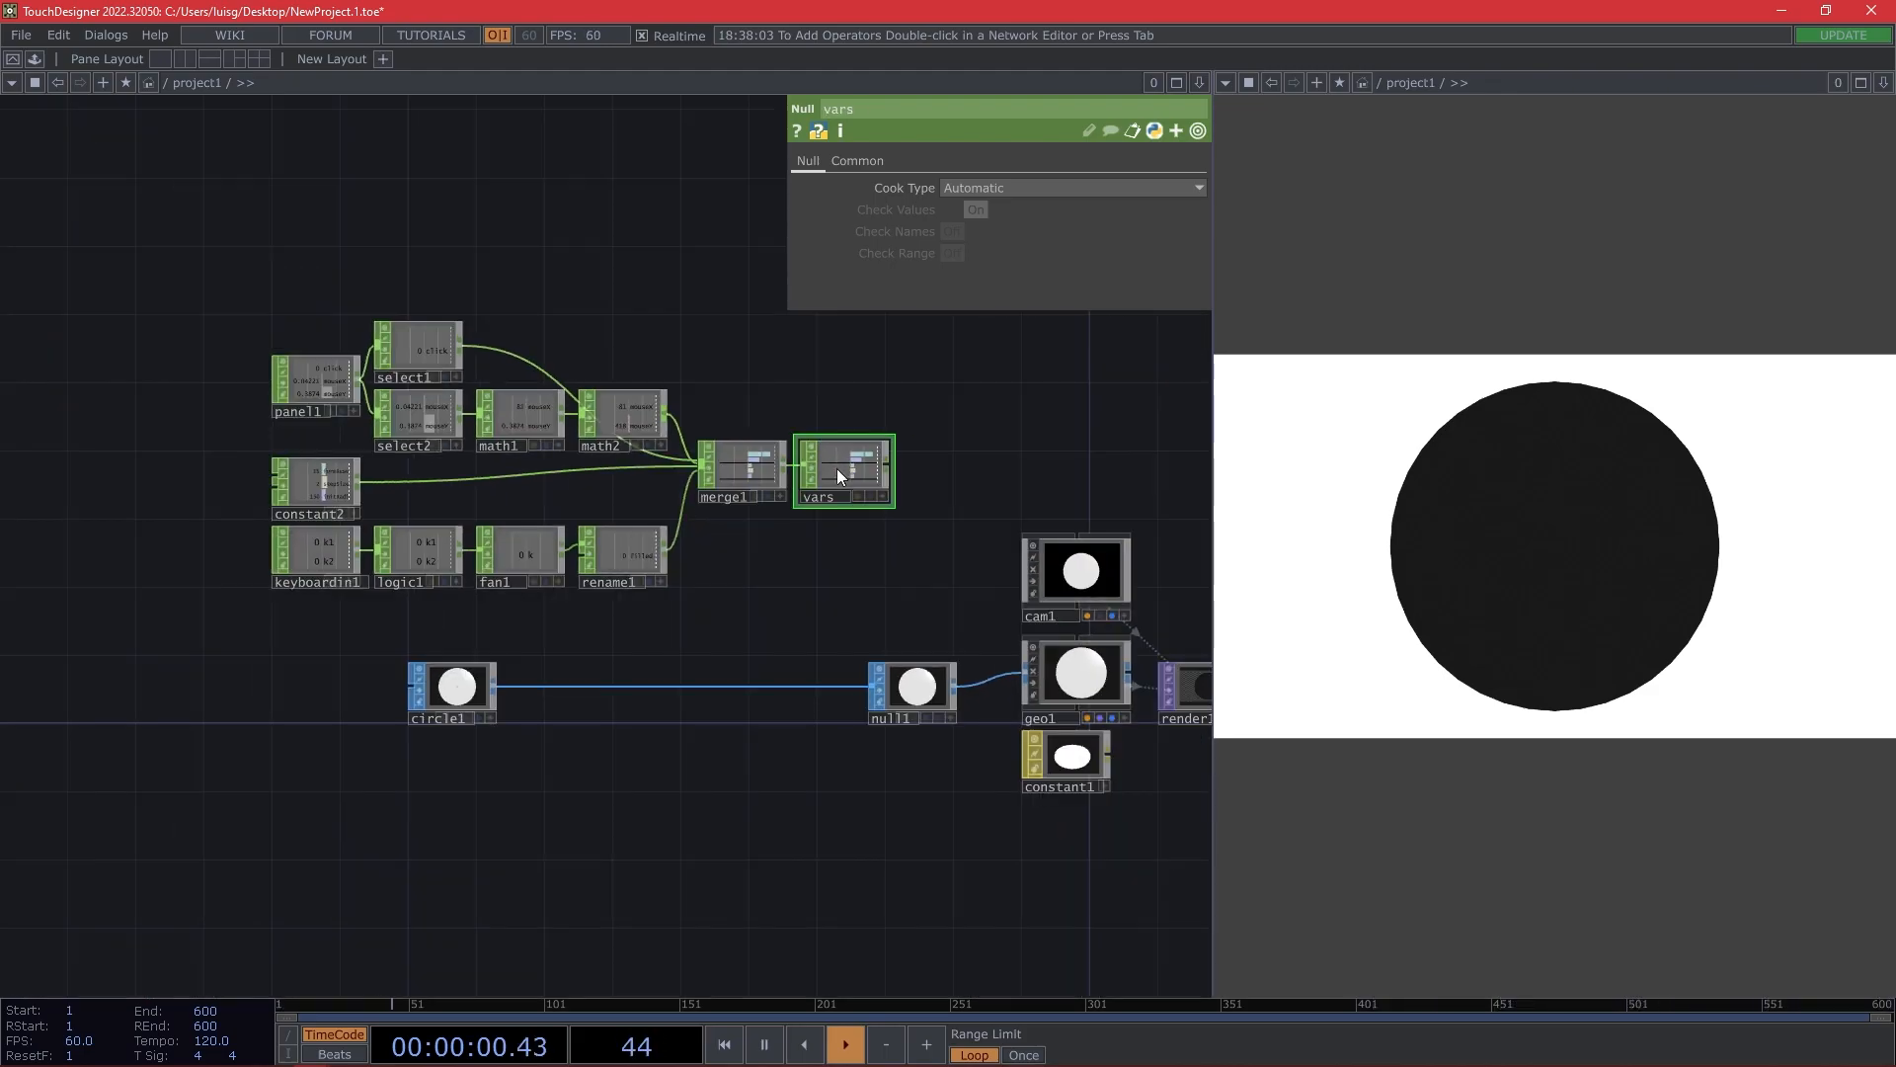
right_click(838, 471)
left_click(875, 464)
left_click_drag(852, 312, 1341, 744)
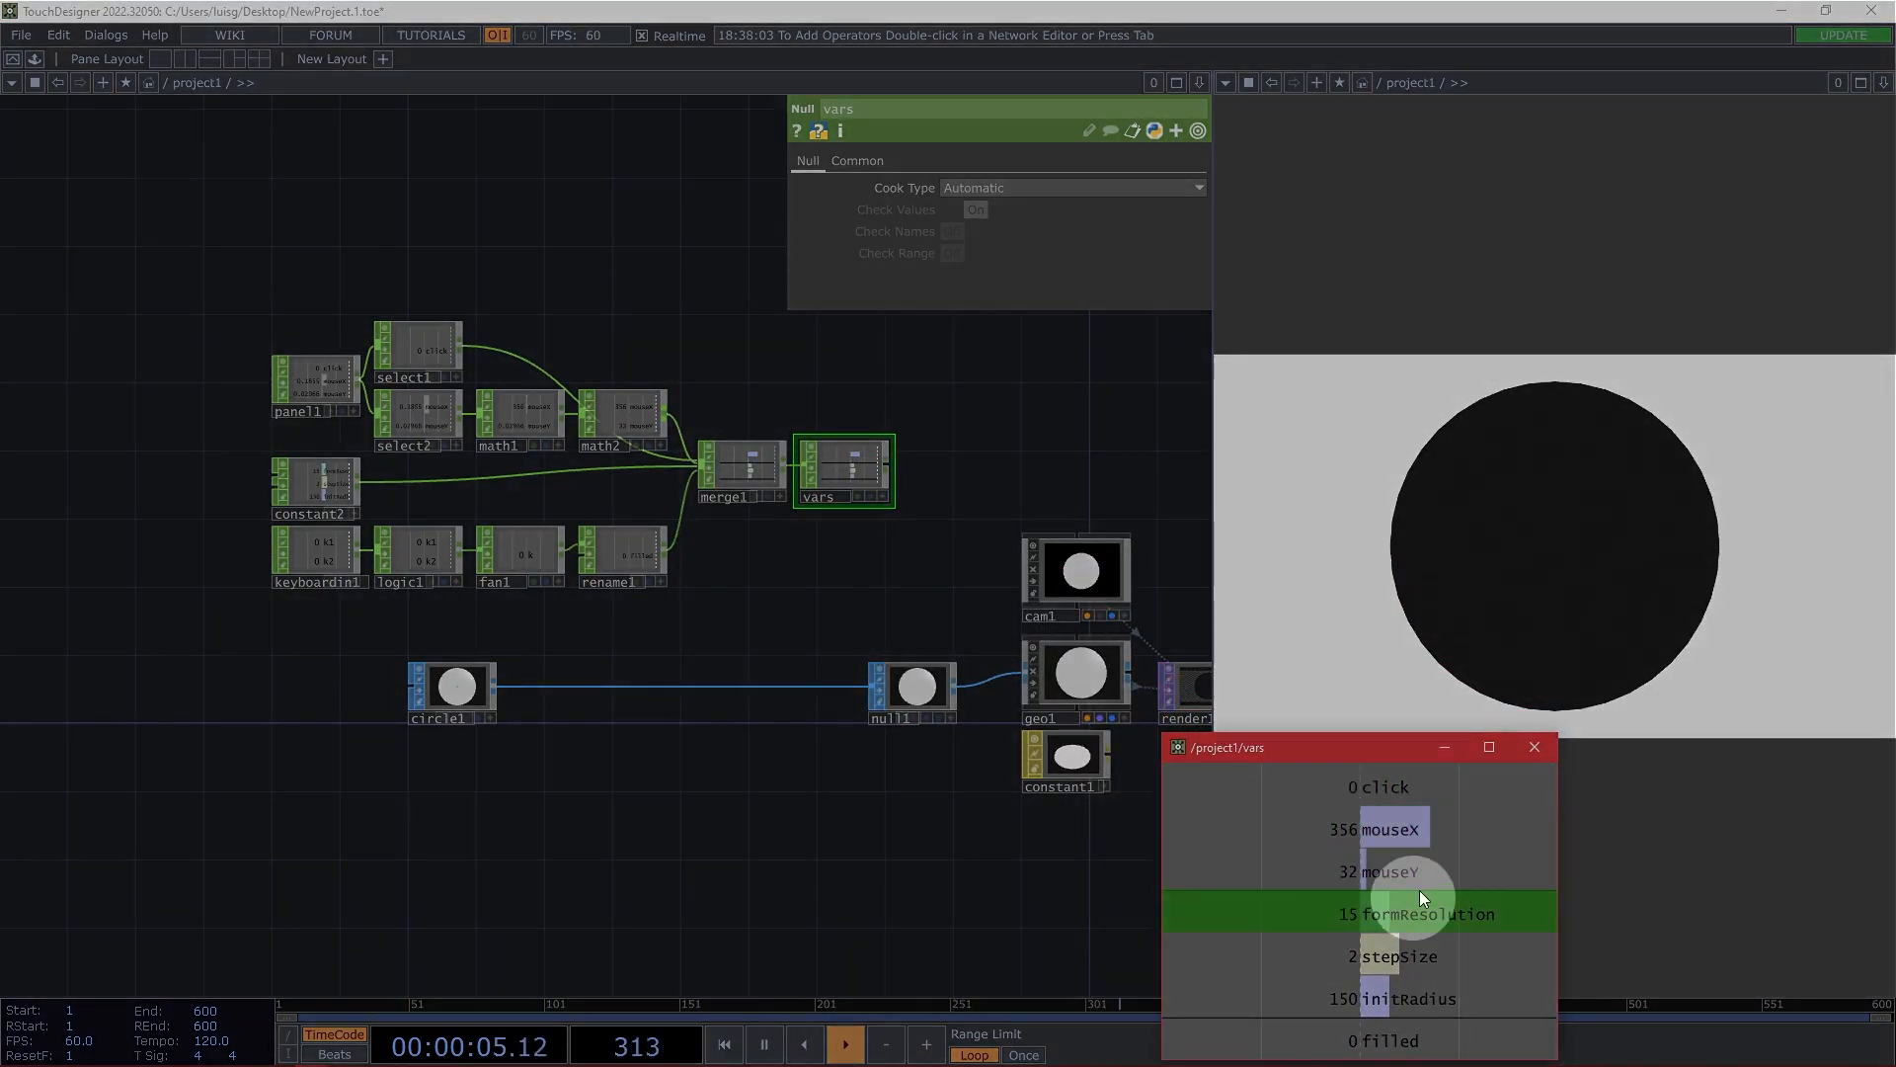
left_click(987, 891)
left_click_drag(981, 888, 807, 886)
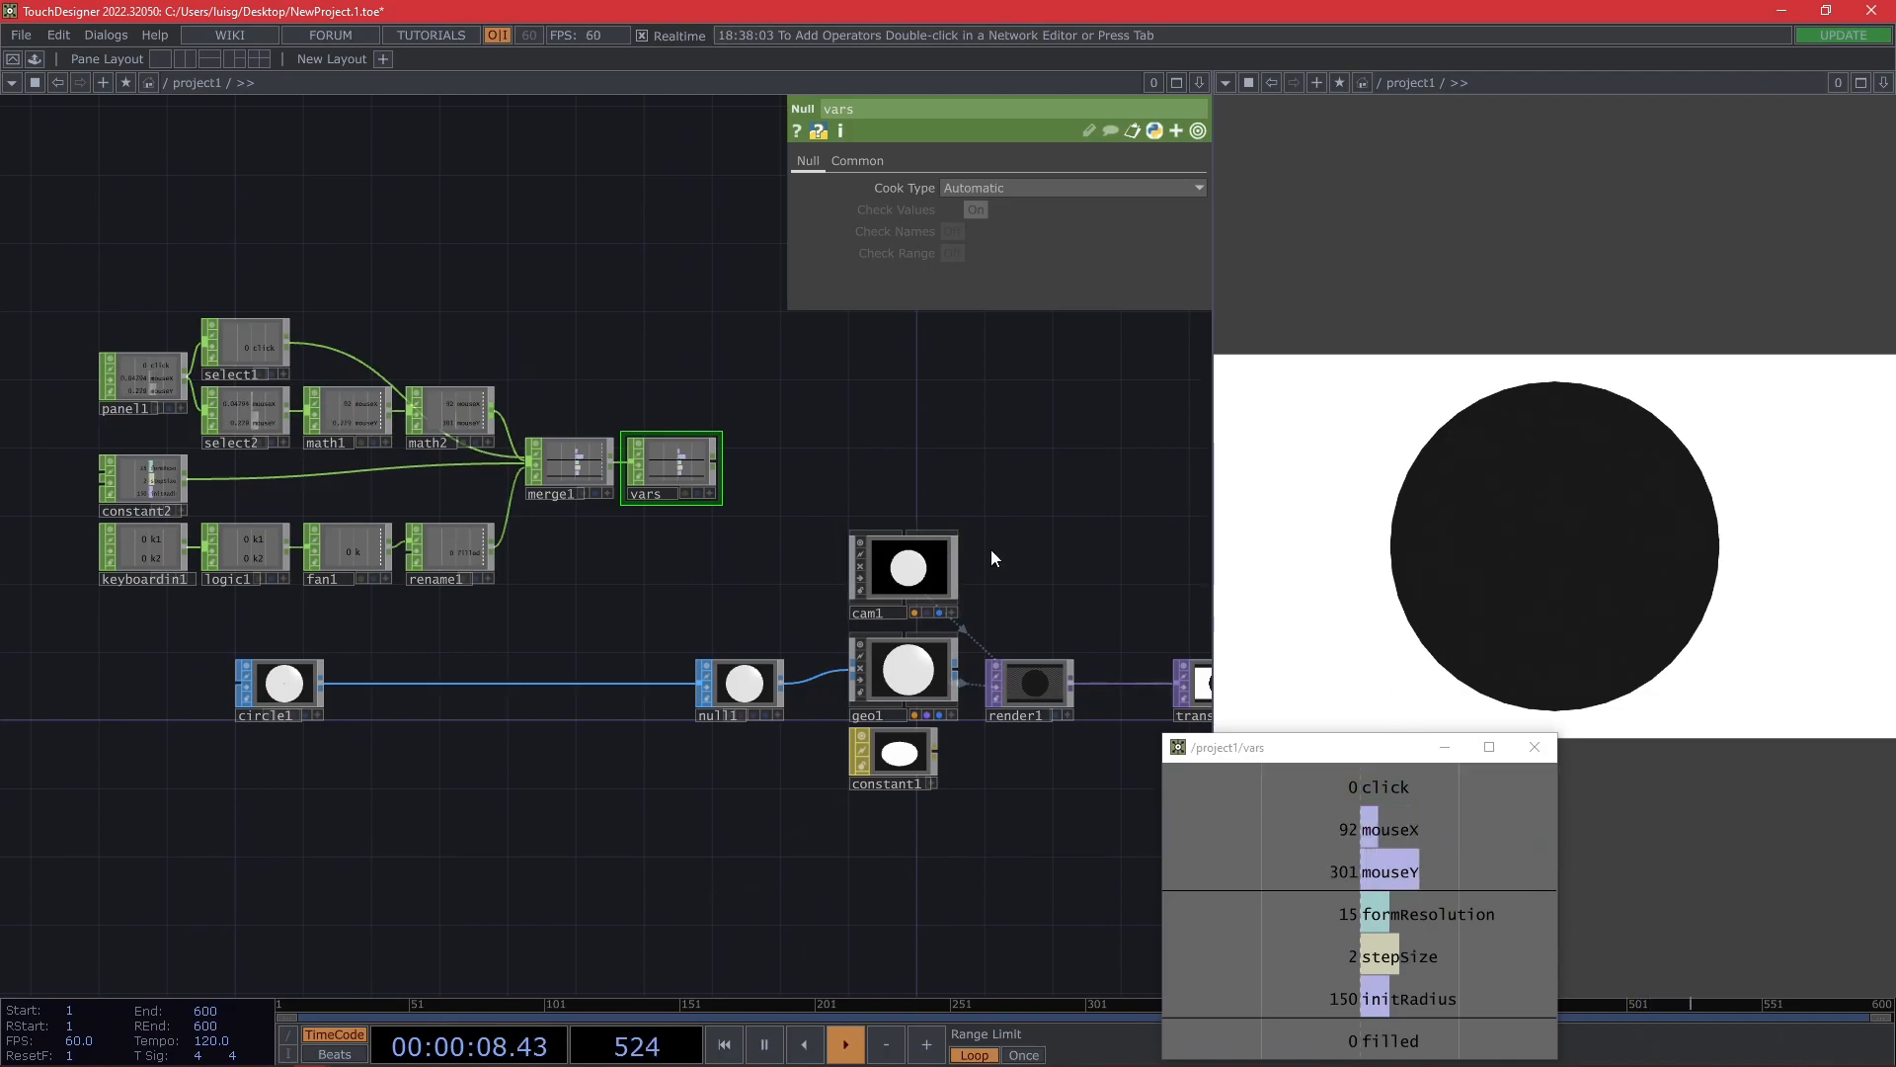
Set cam1's projection to Orthographic and its ortho origin to Bottom-Left.
left_click_drag(992, 559, 893, 563)
left_click(850, 579)
left_click_drag(626, 610, 461, 626)
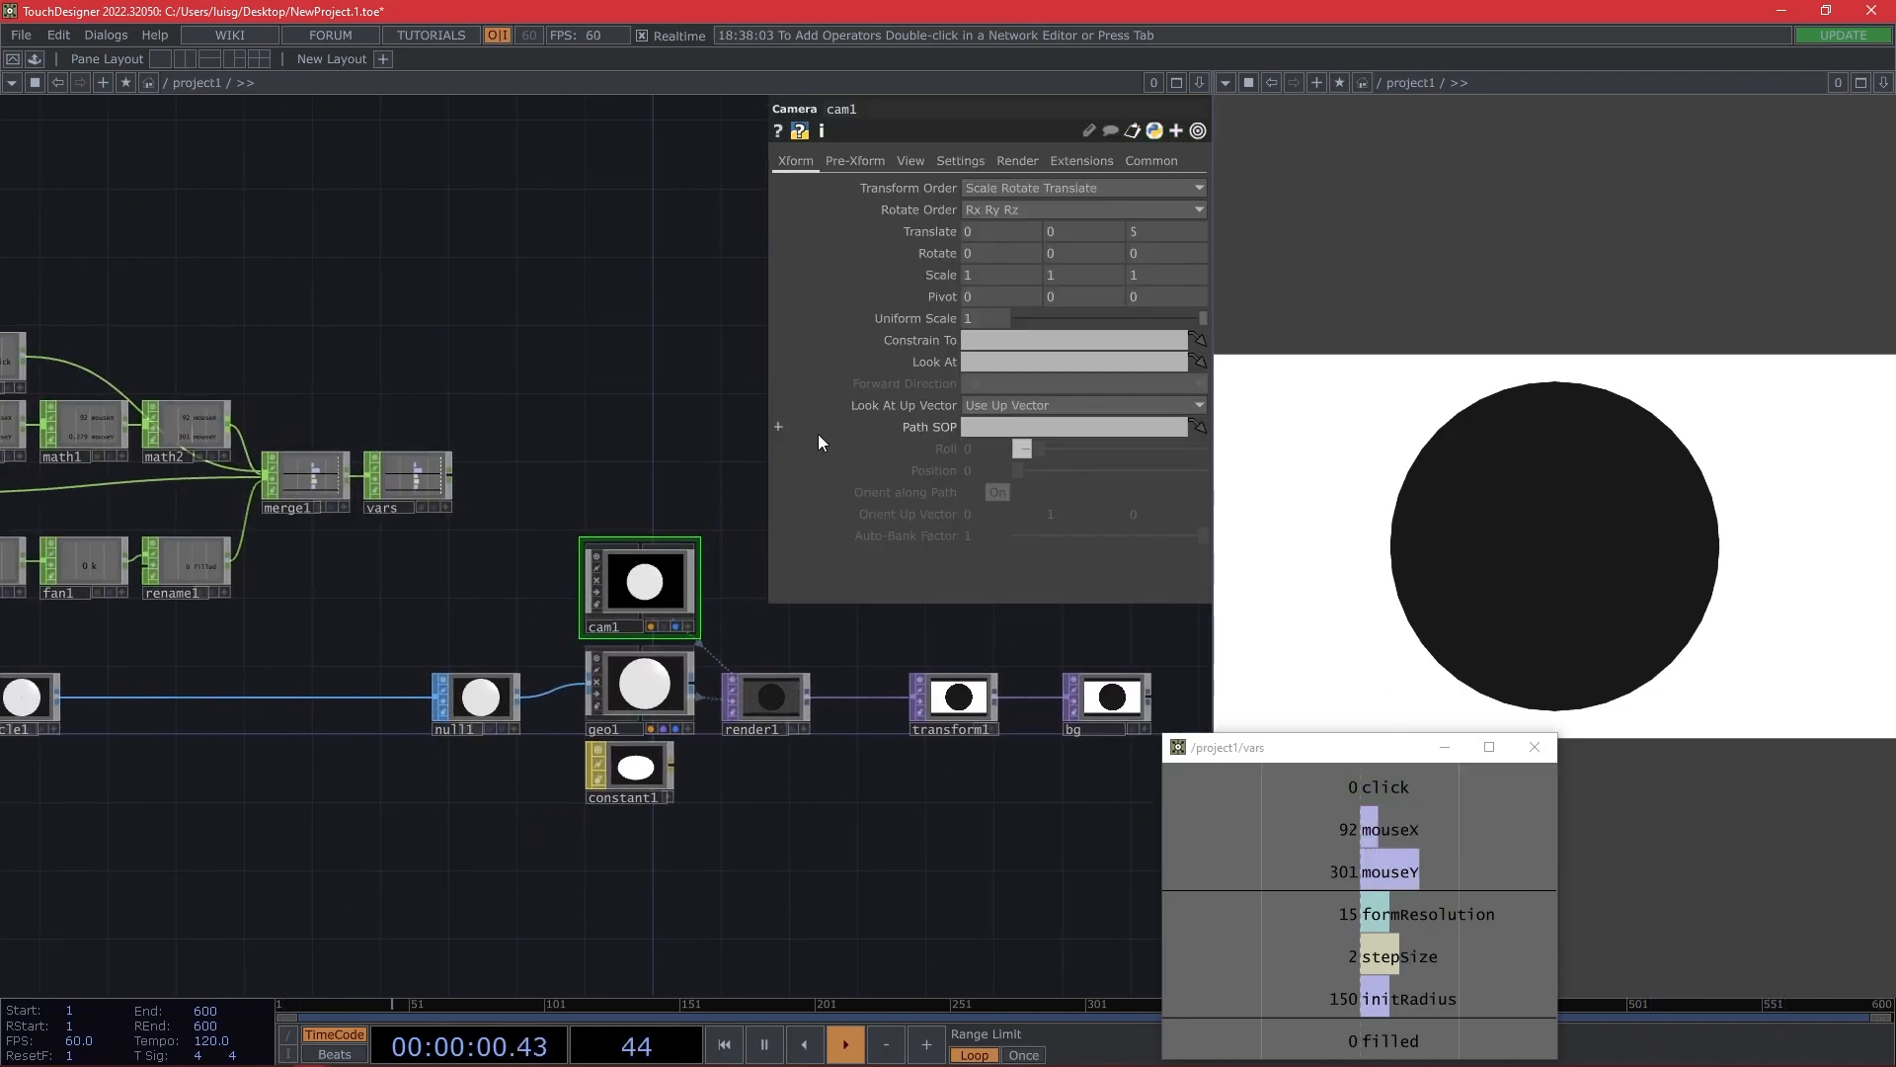
left_click(972, 162)
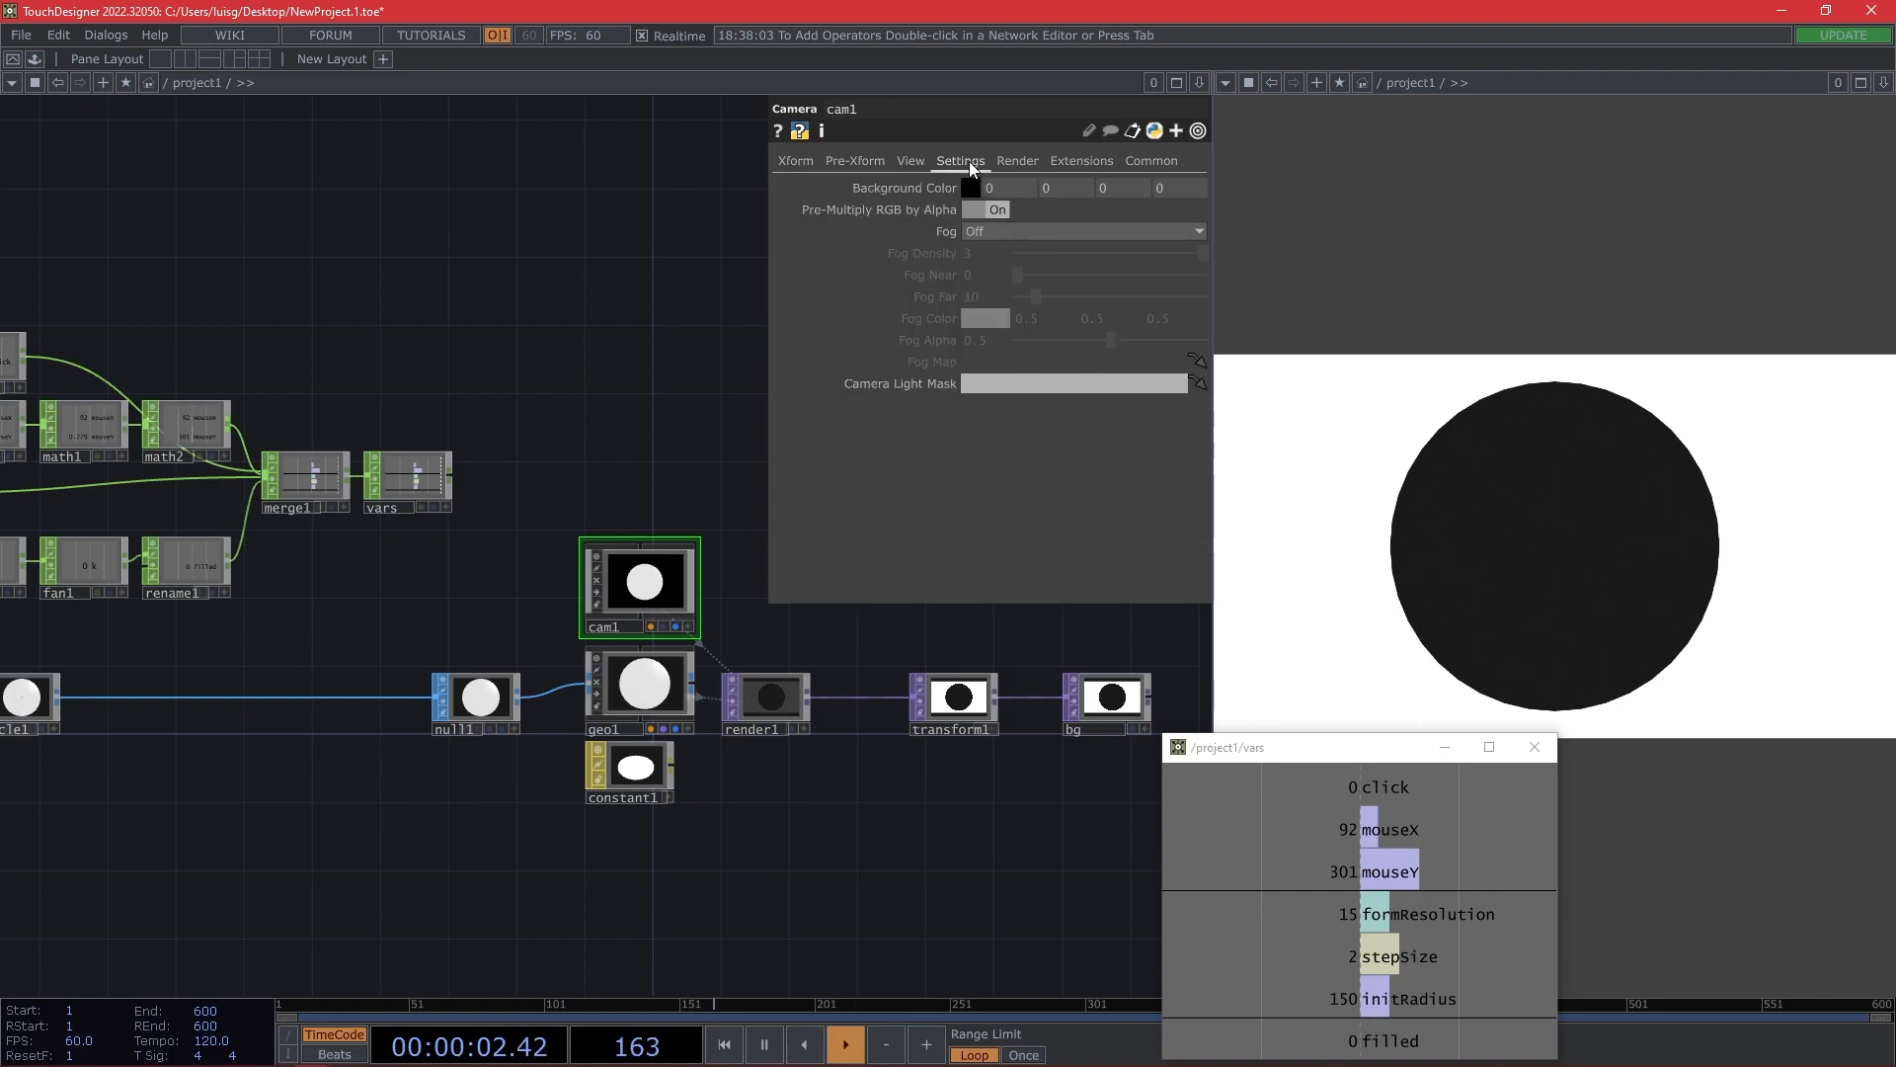
left_click(907, 161)
left_click(1015, 189)
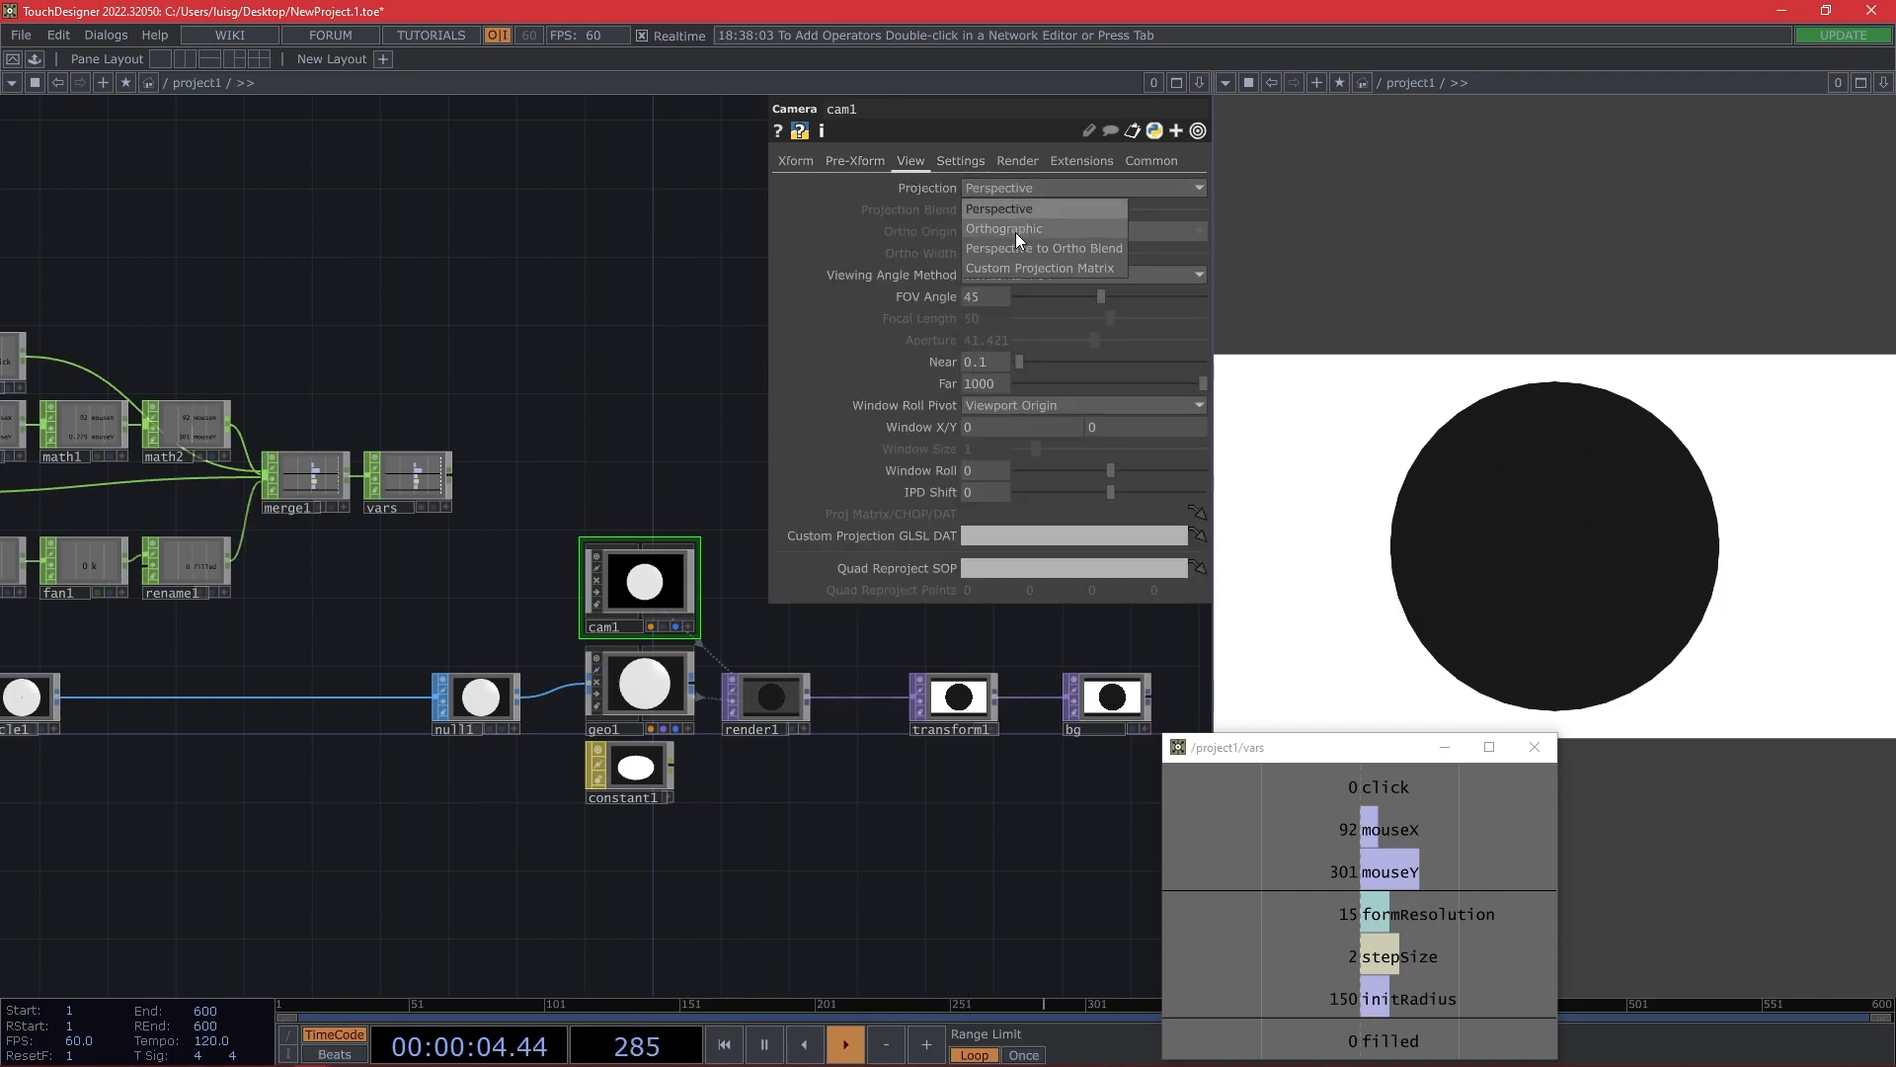
left_click(1015, 233)
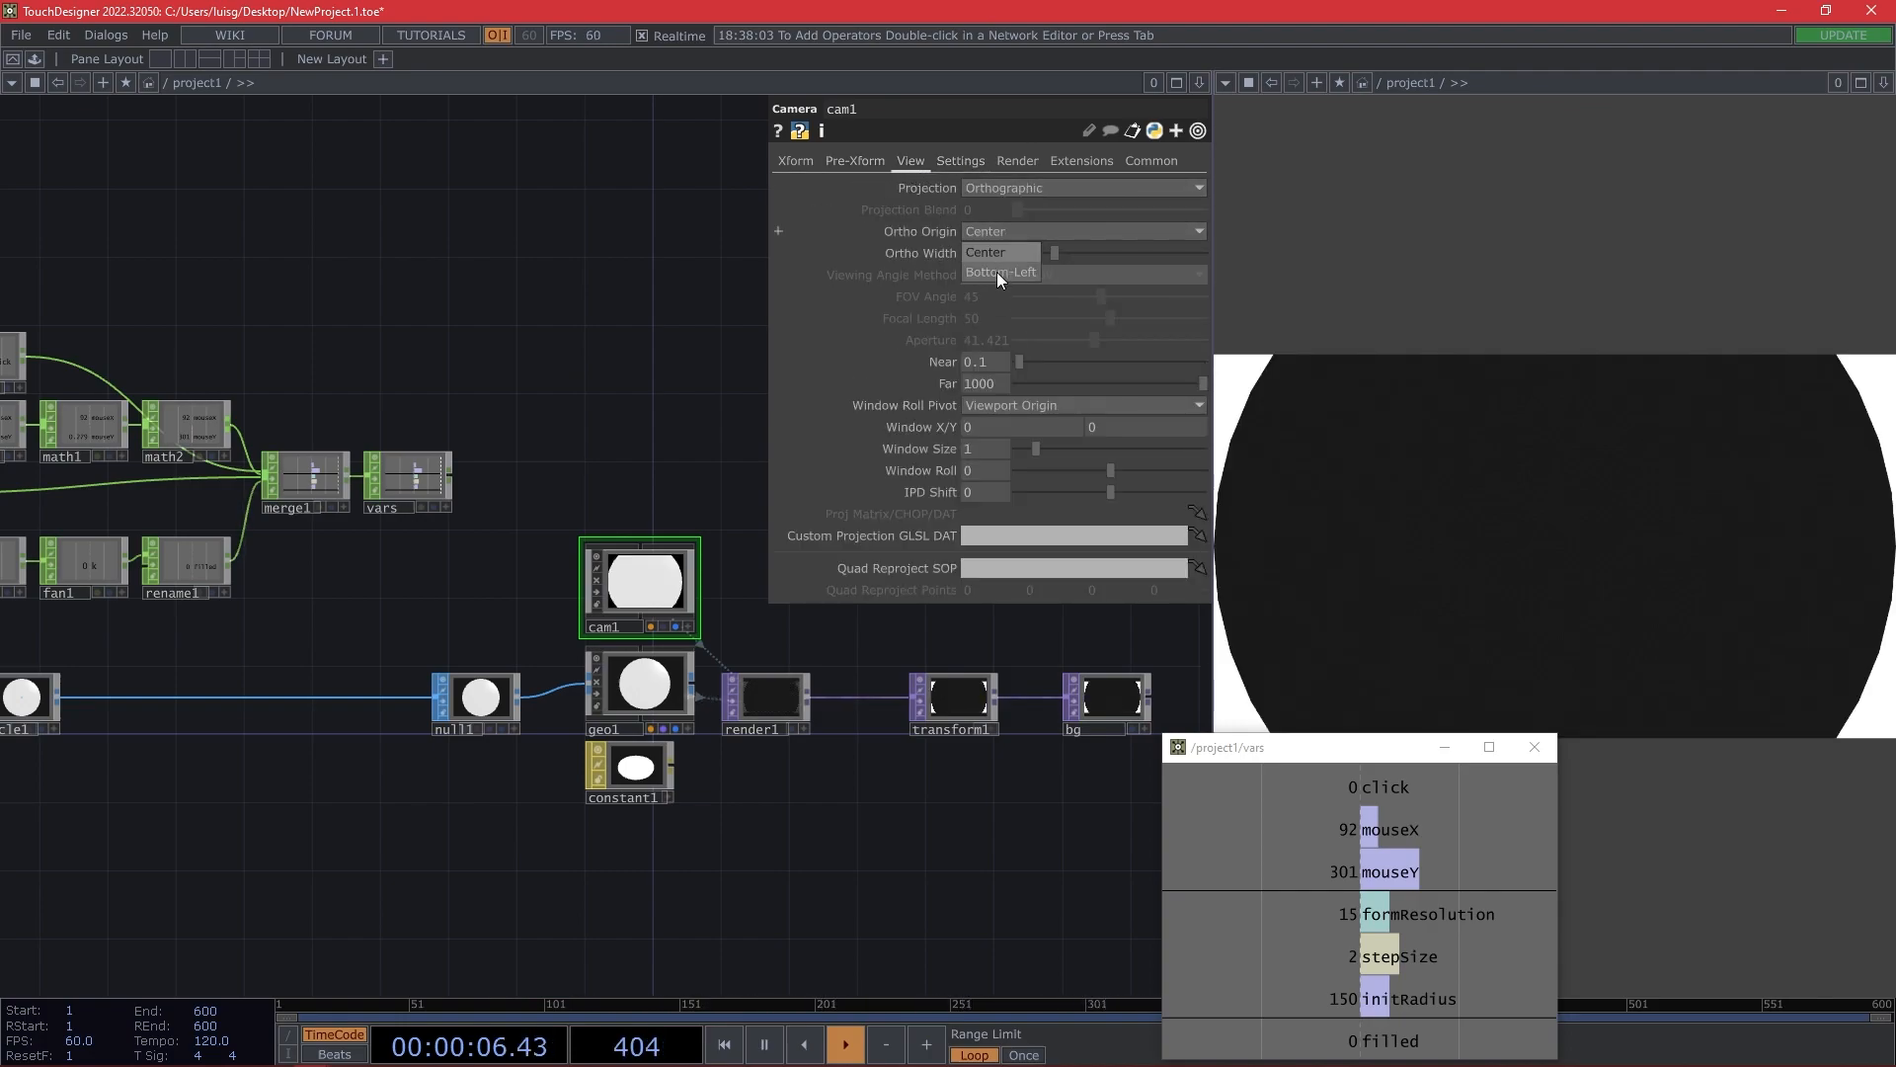
left_click(986, 229)
left_click(993, 274)
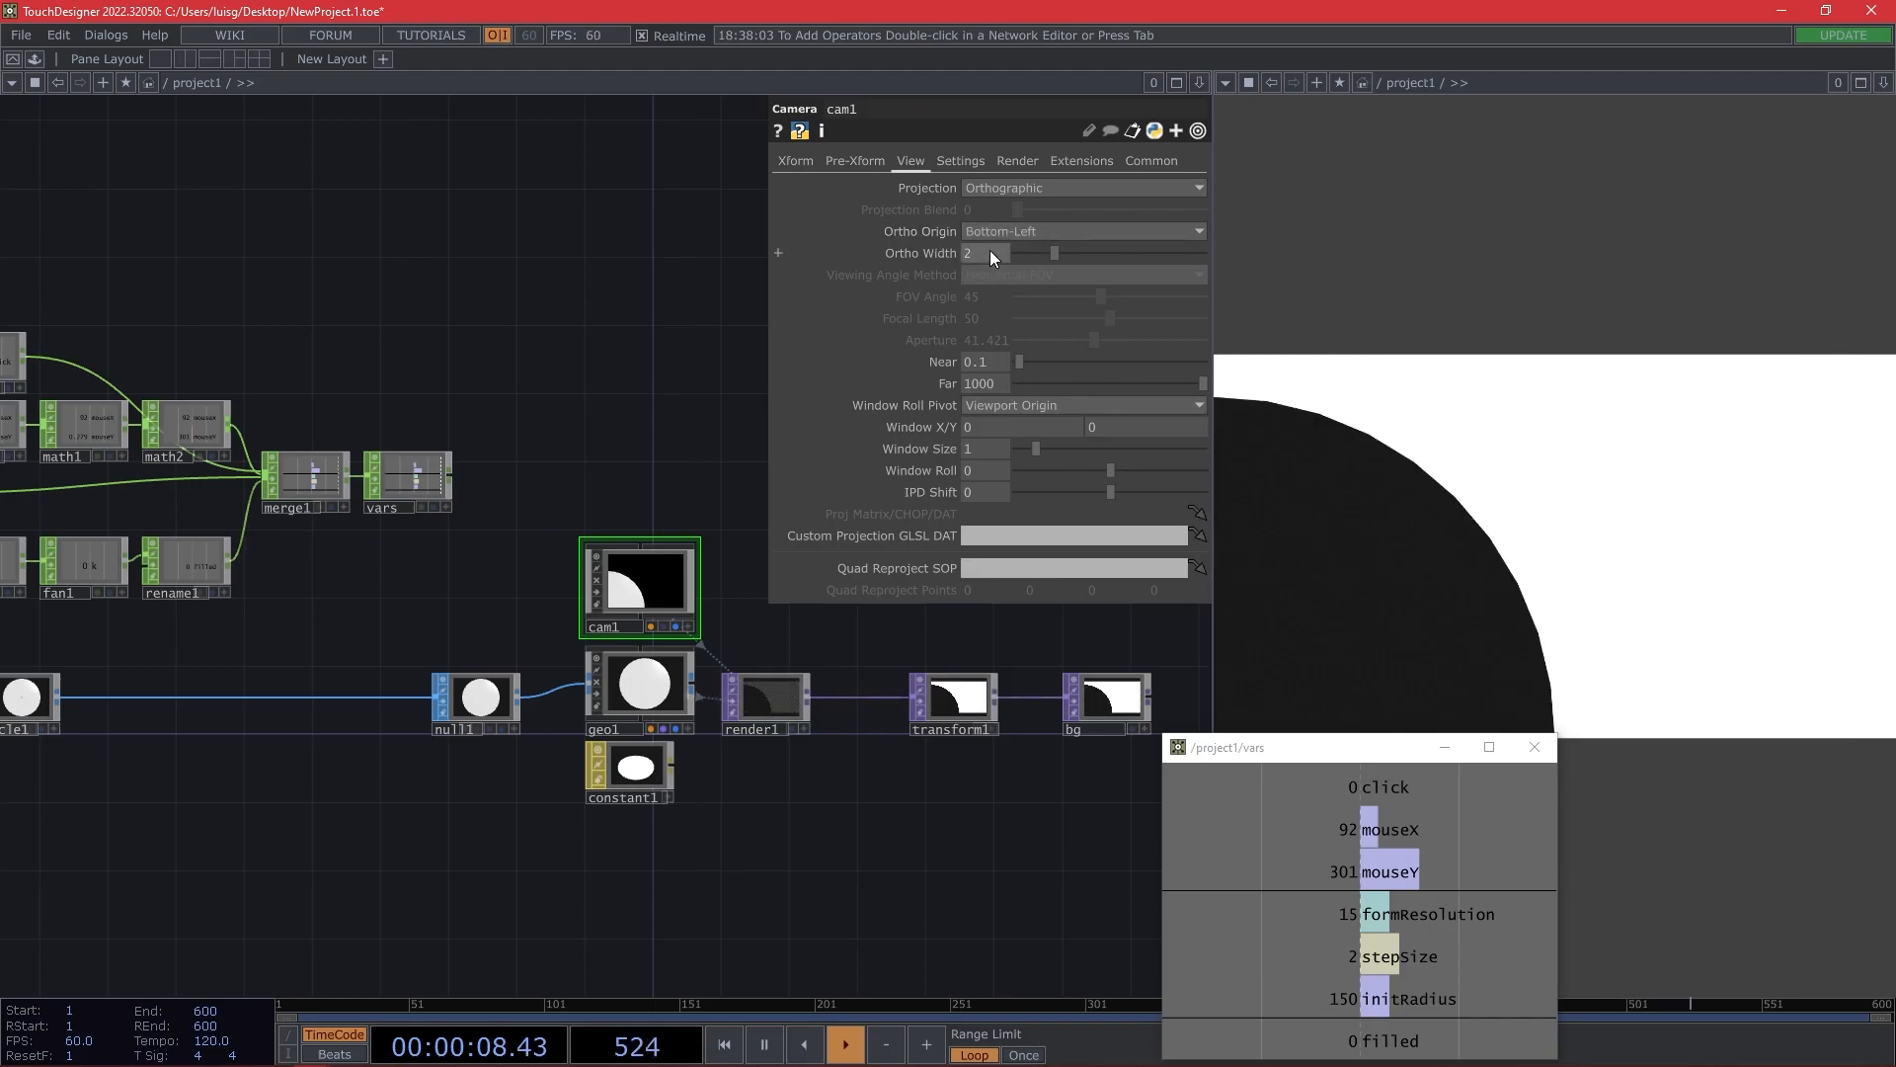
Set cam1's ortho width to the expression parent().width.
type("parent().height")
key("Return")
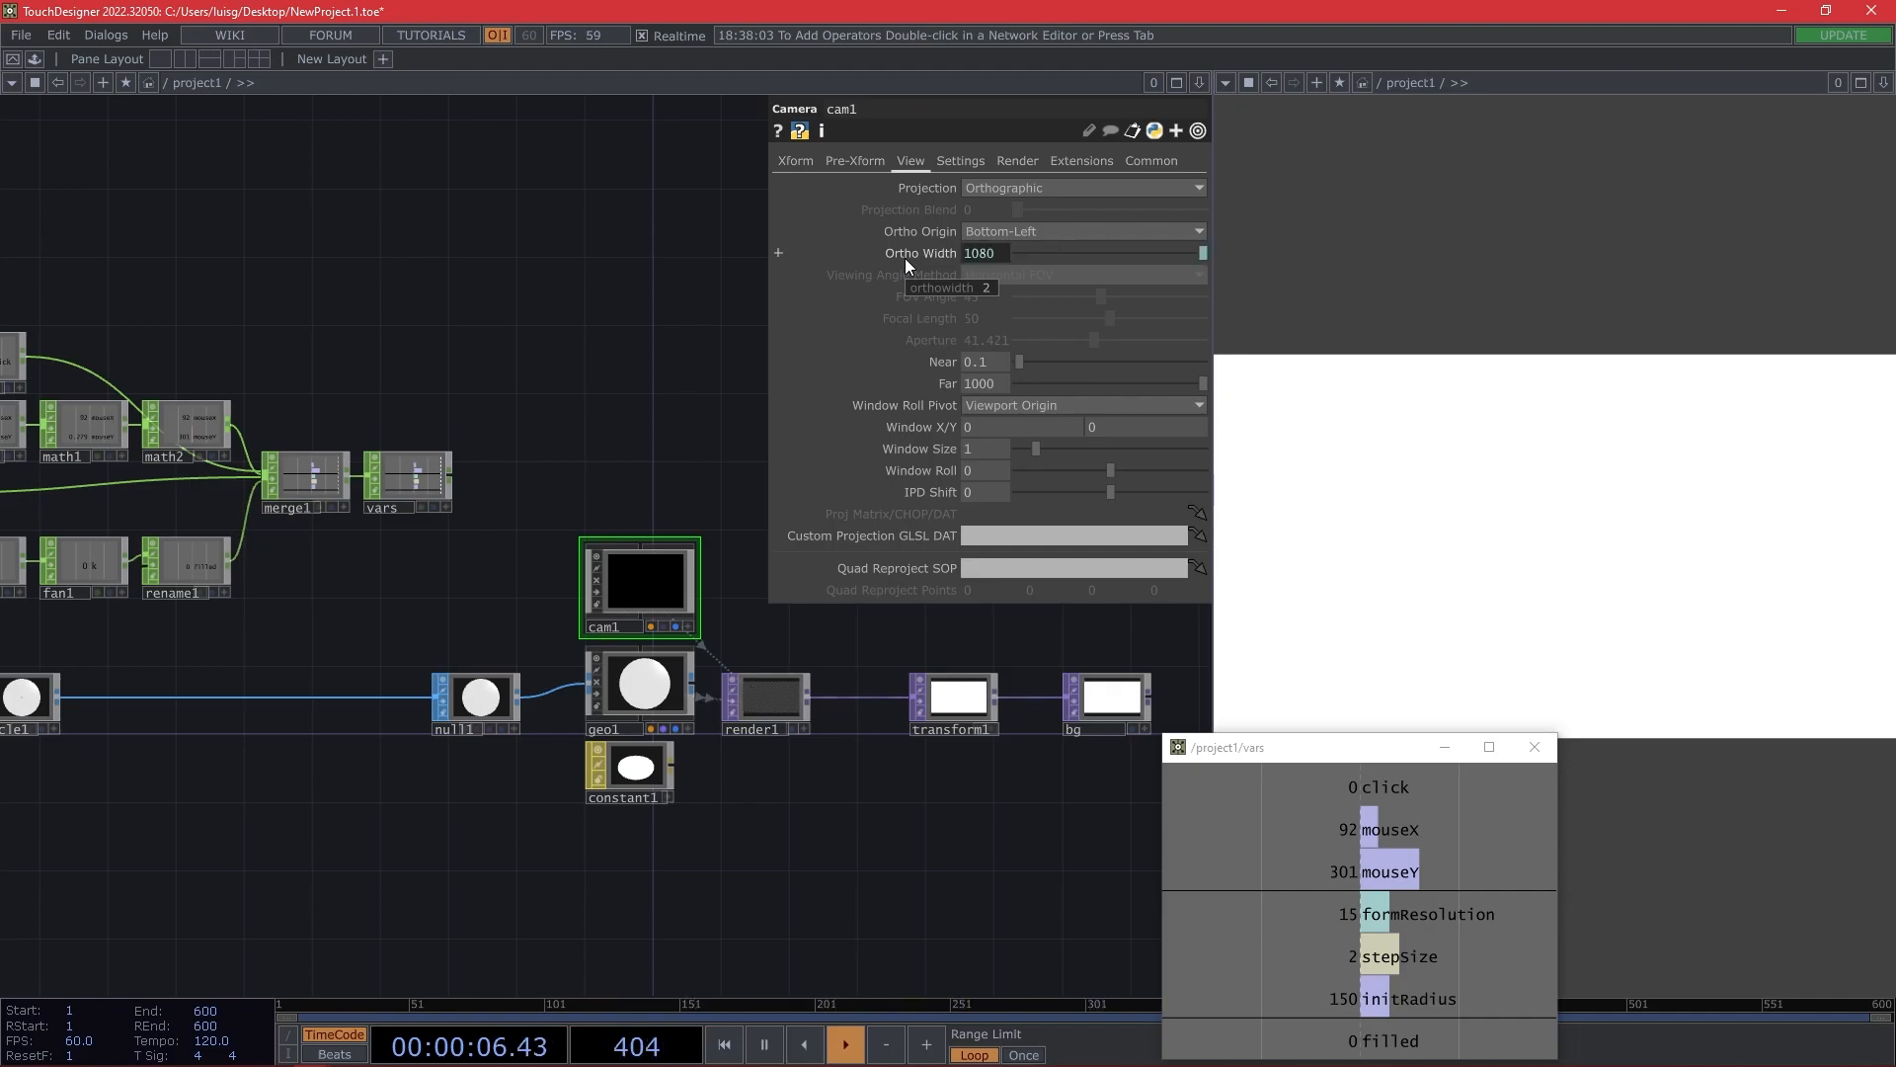
left_click(977, 252)
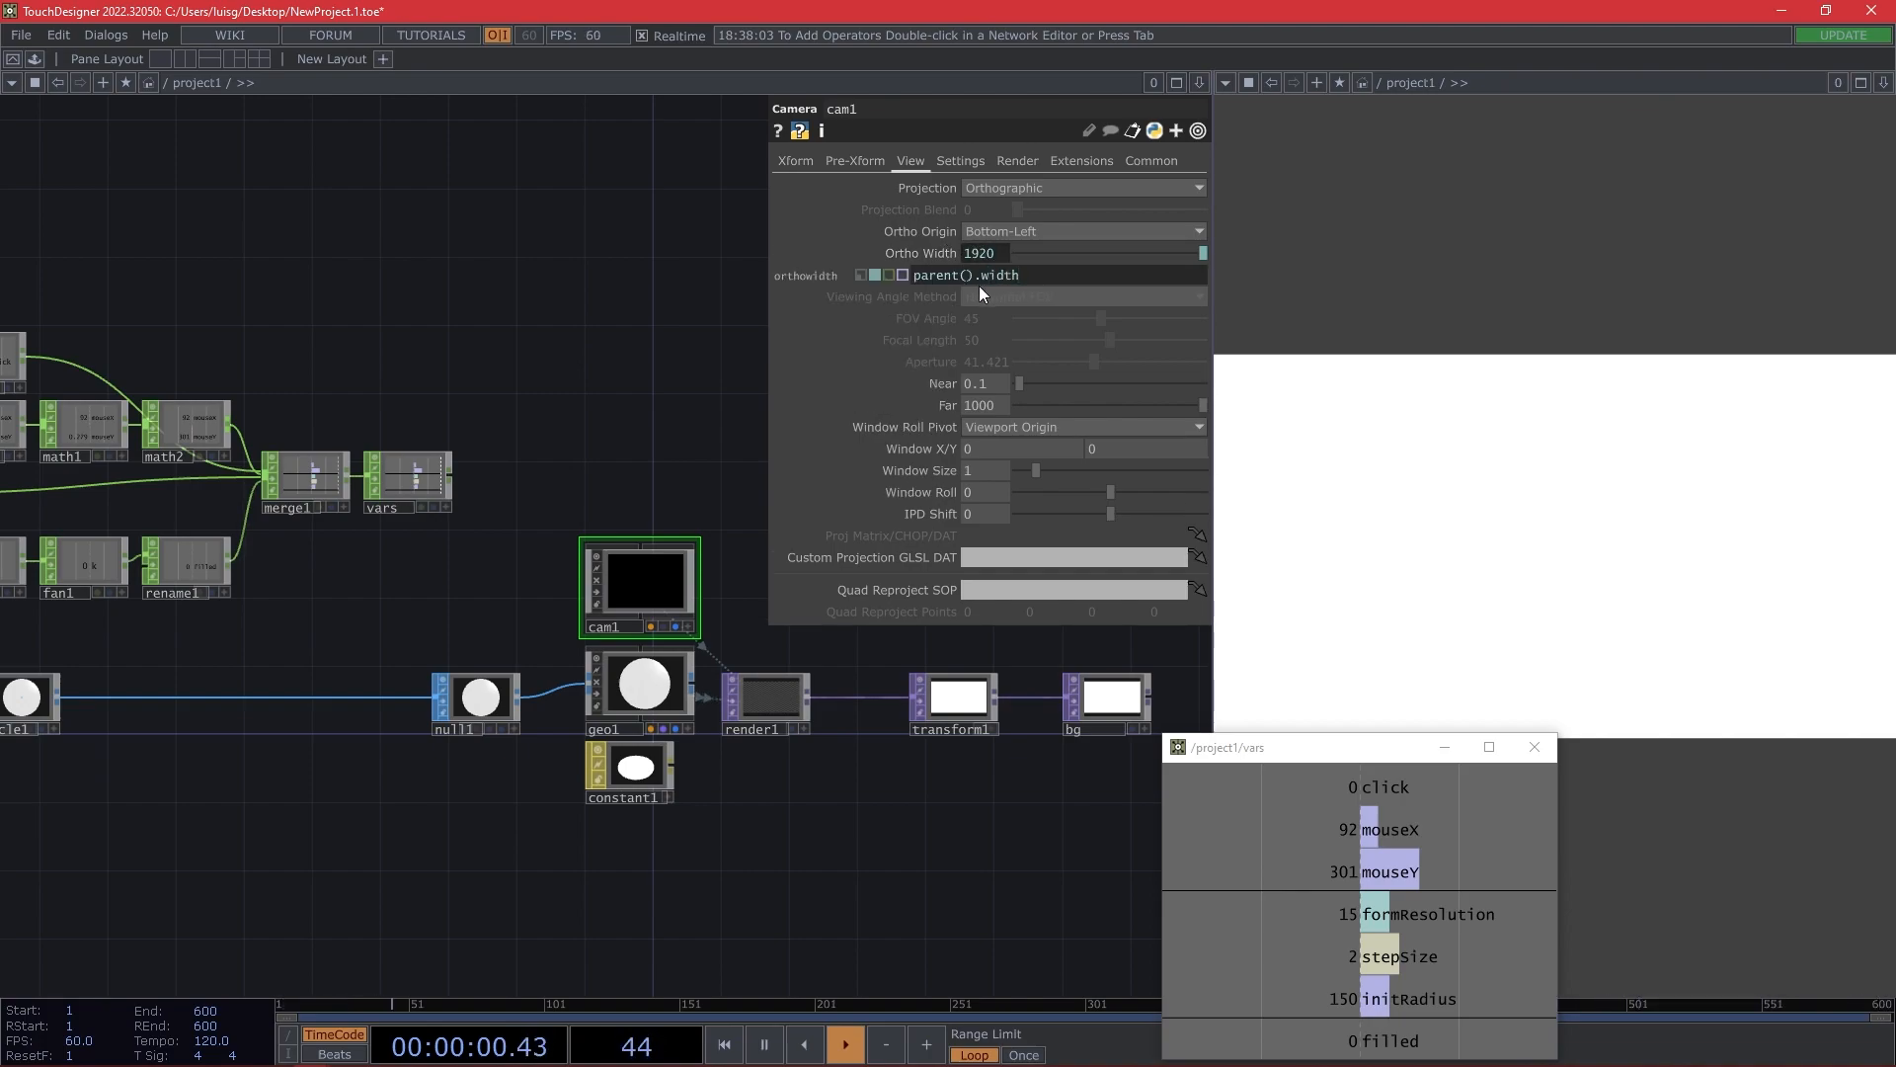
left_click(495, 249)
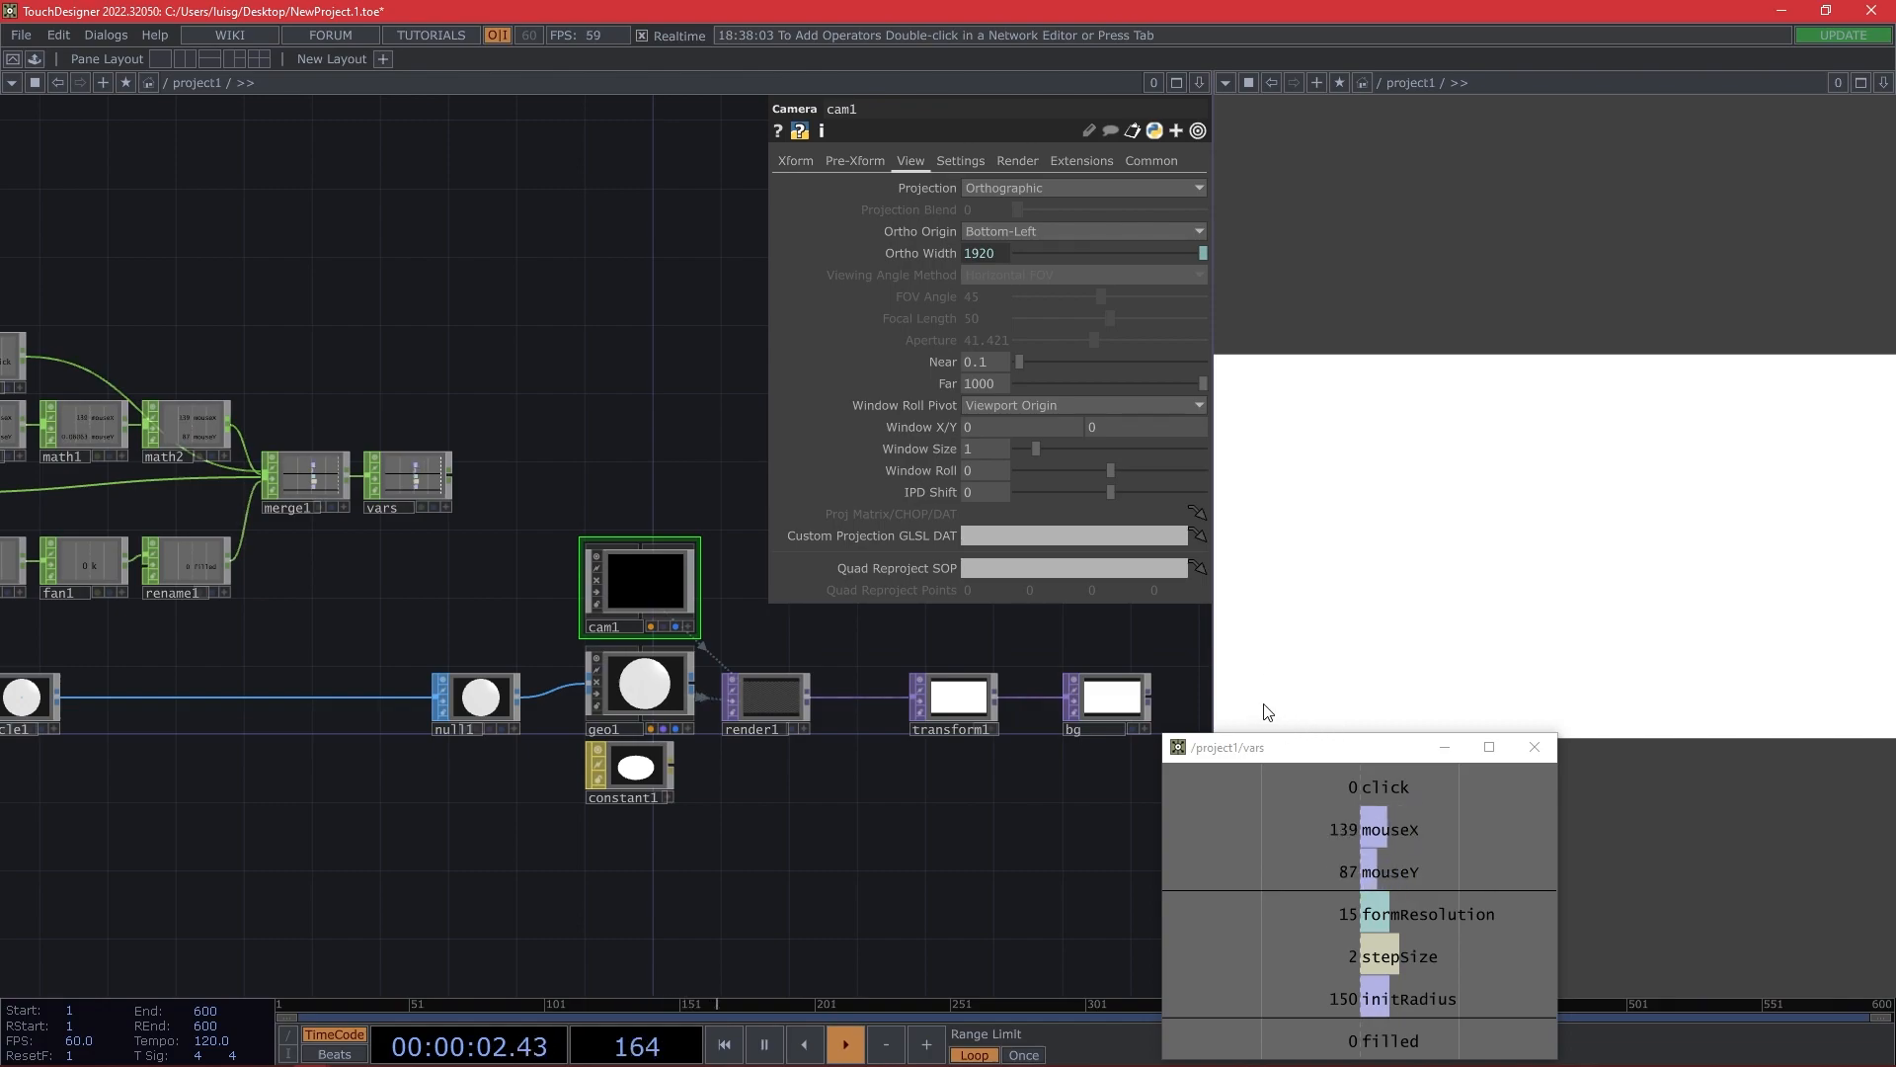
Drive both radius values of circle1 with the initRadius channel of vars.
left_click(1287, 753)
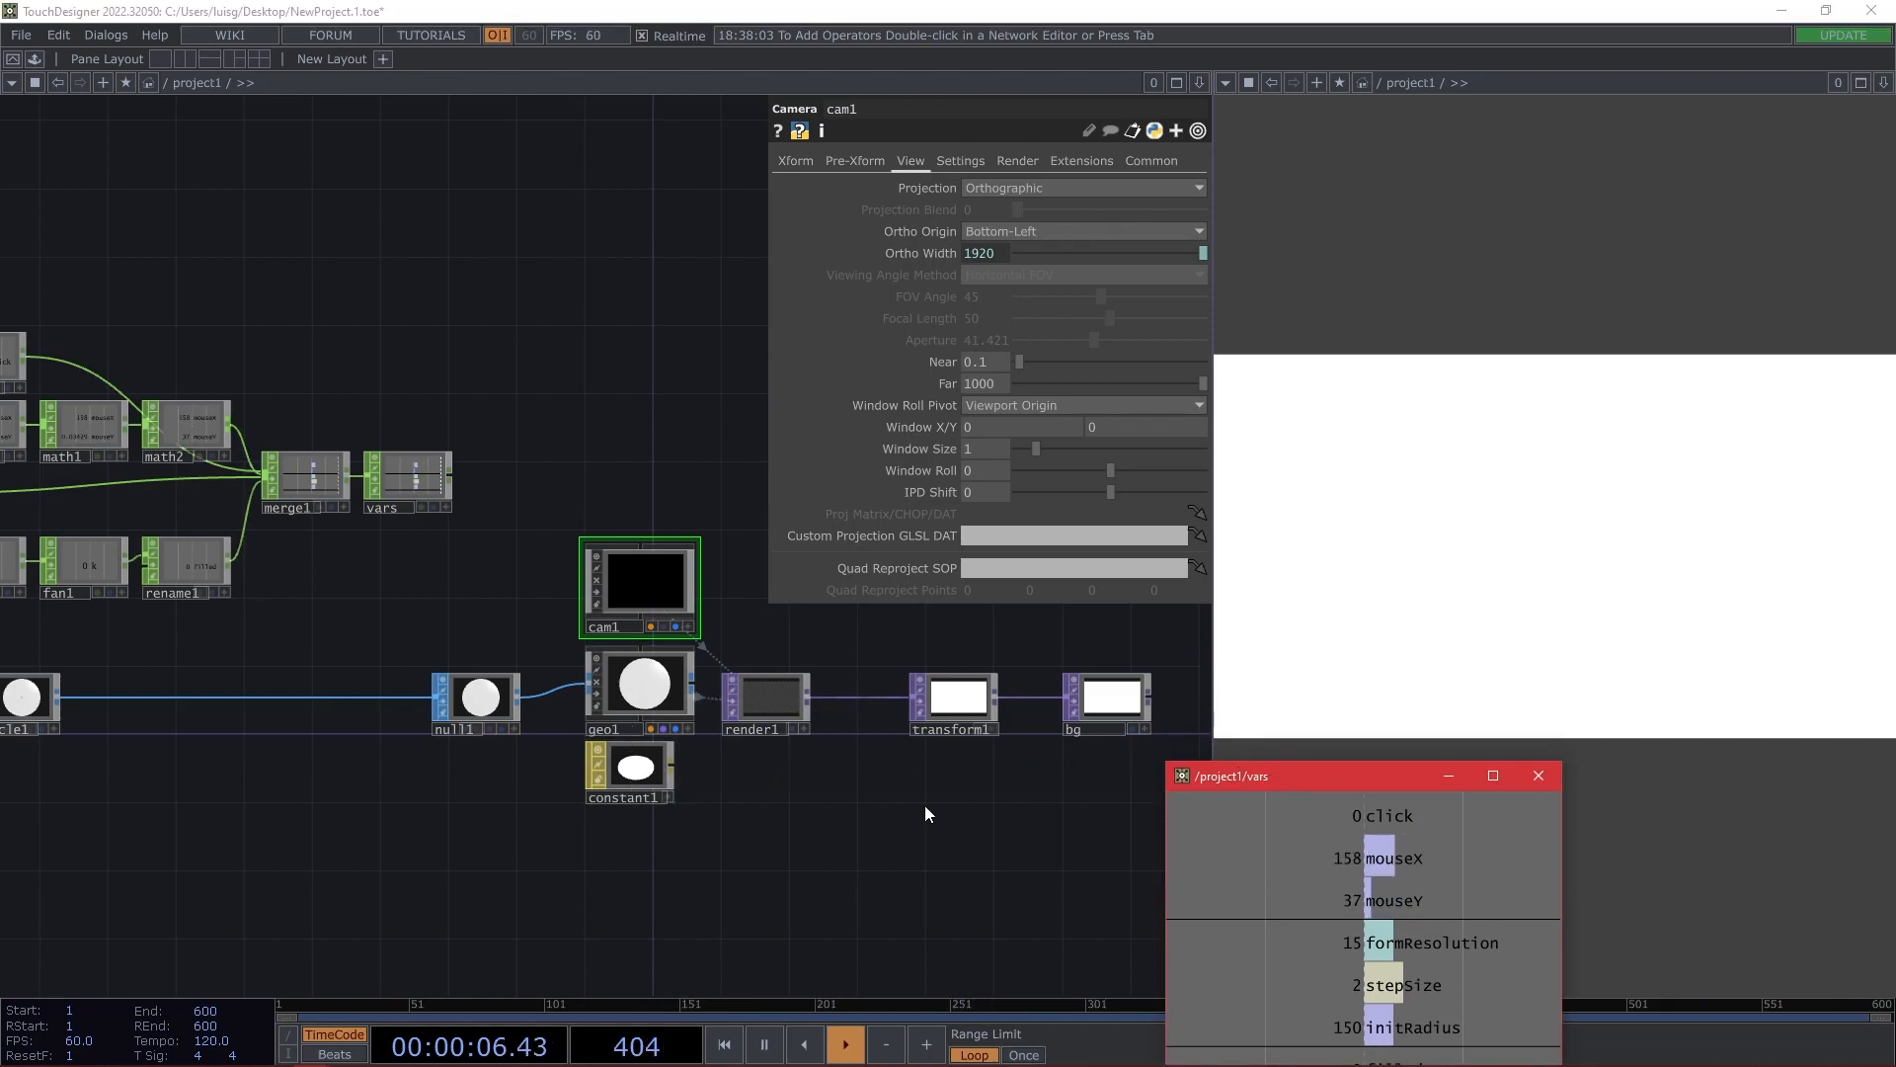
left_click(22, 694)
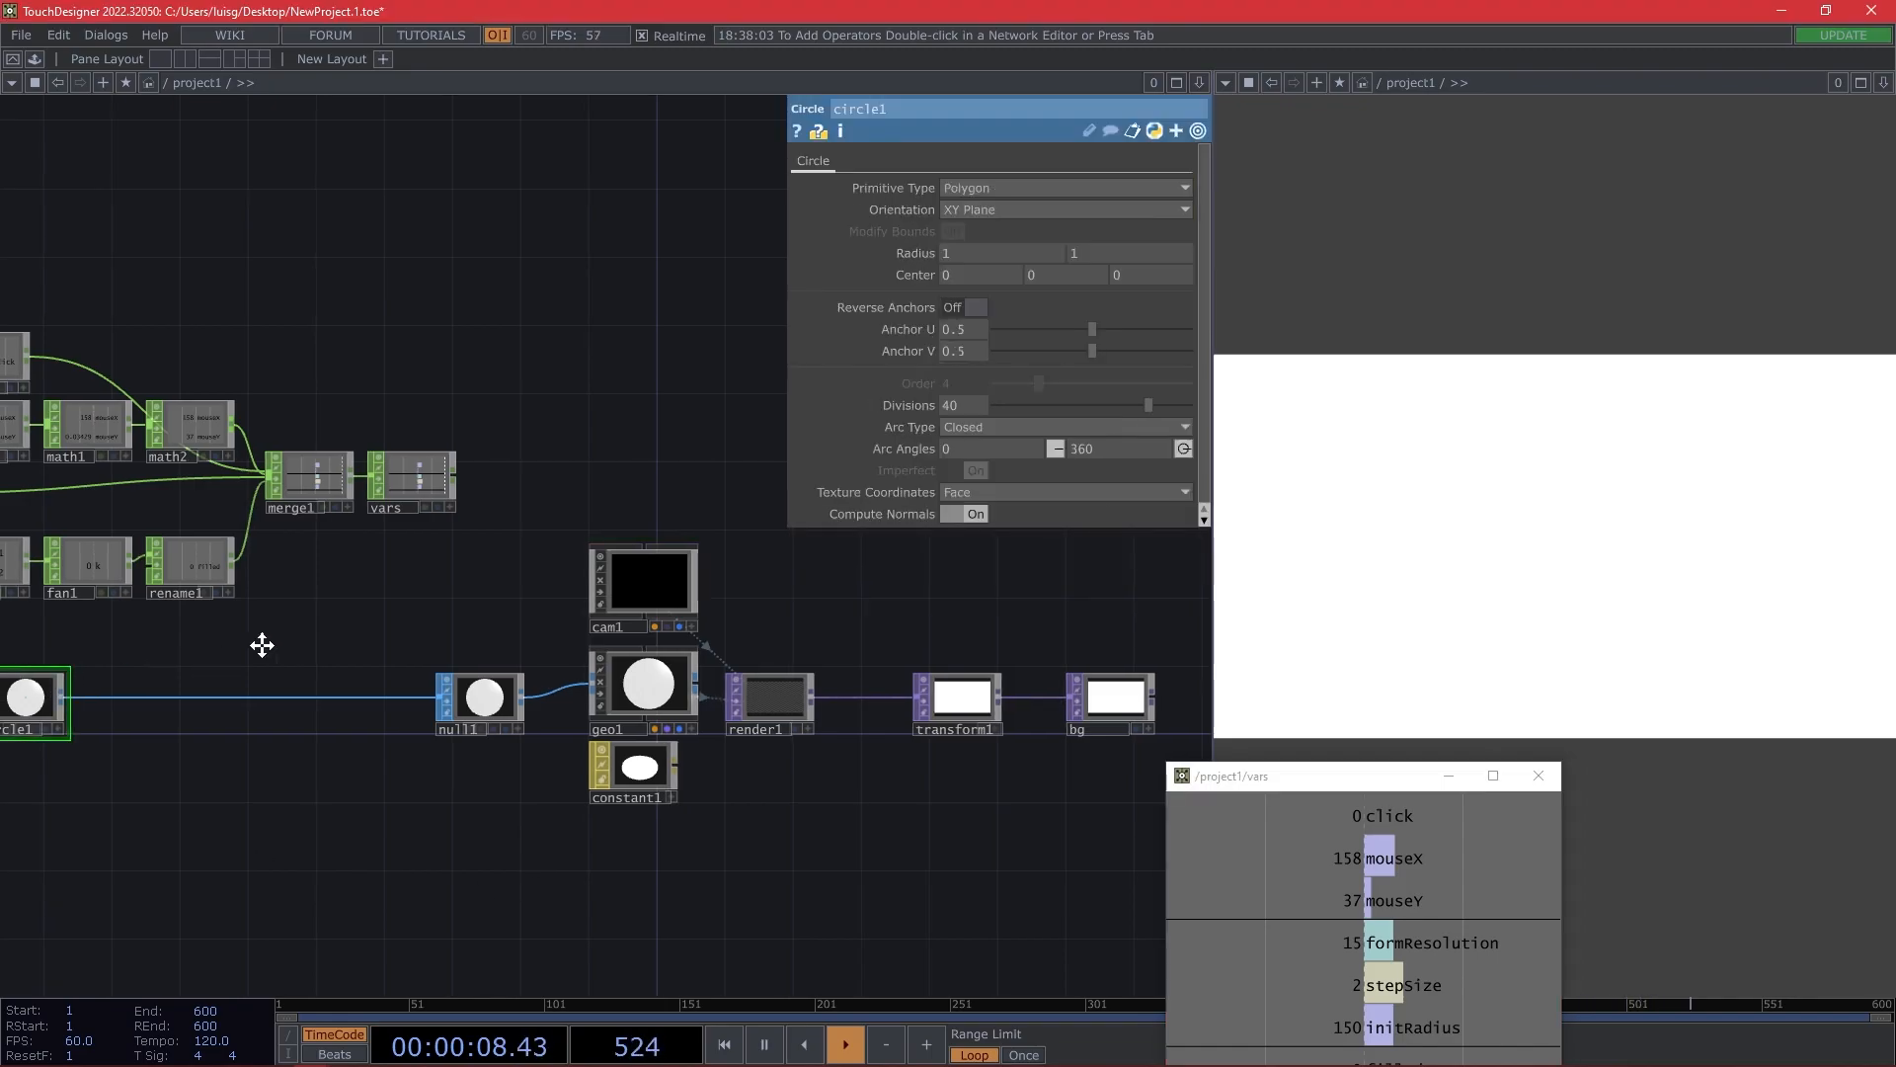
left_click_drag(246, 644, 380, 642)
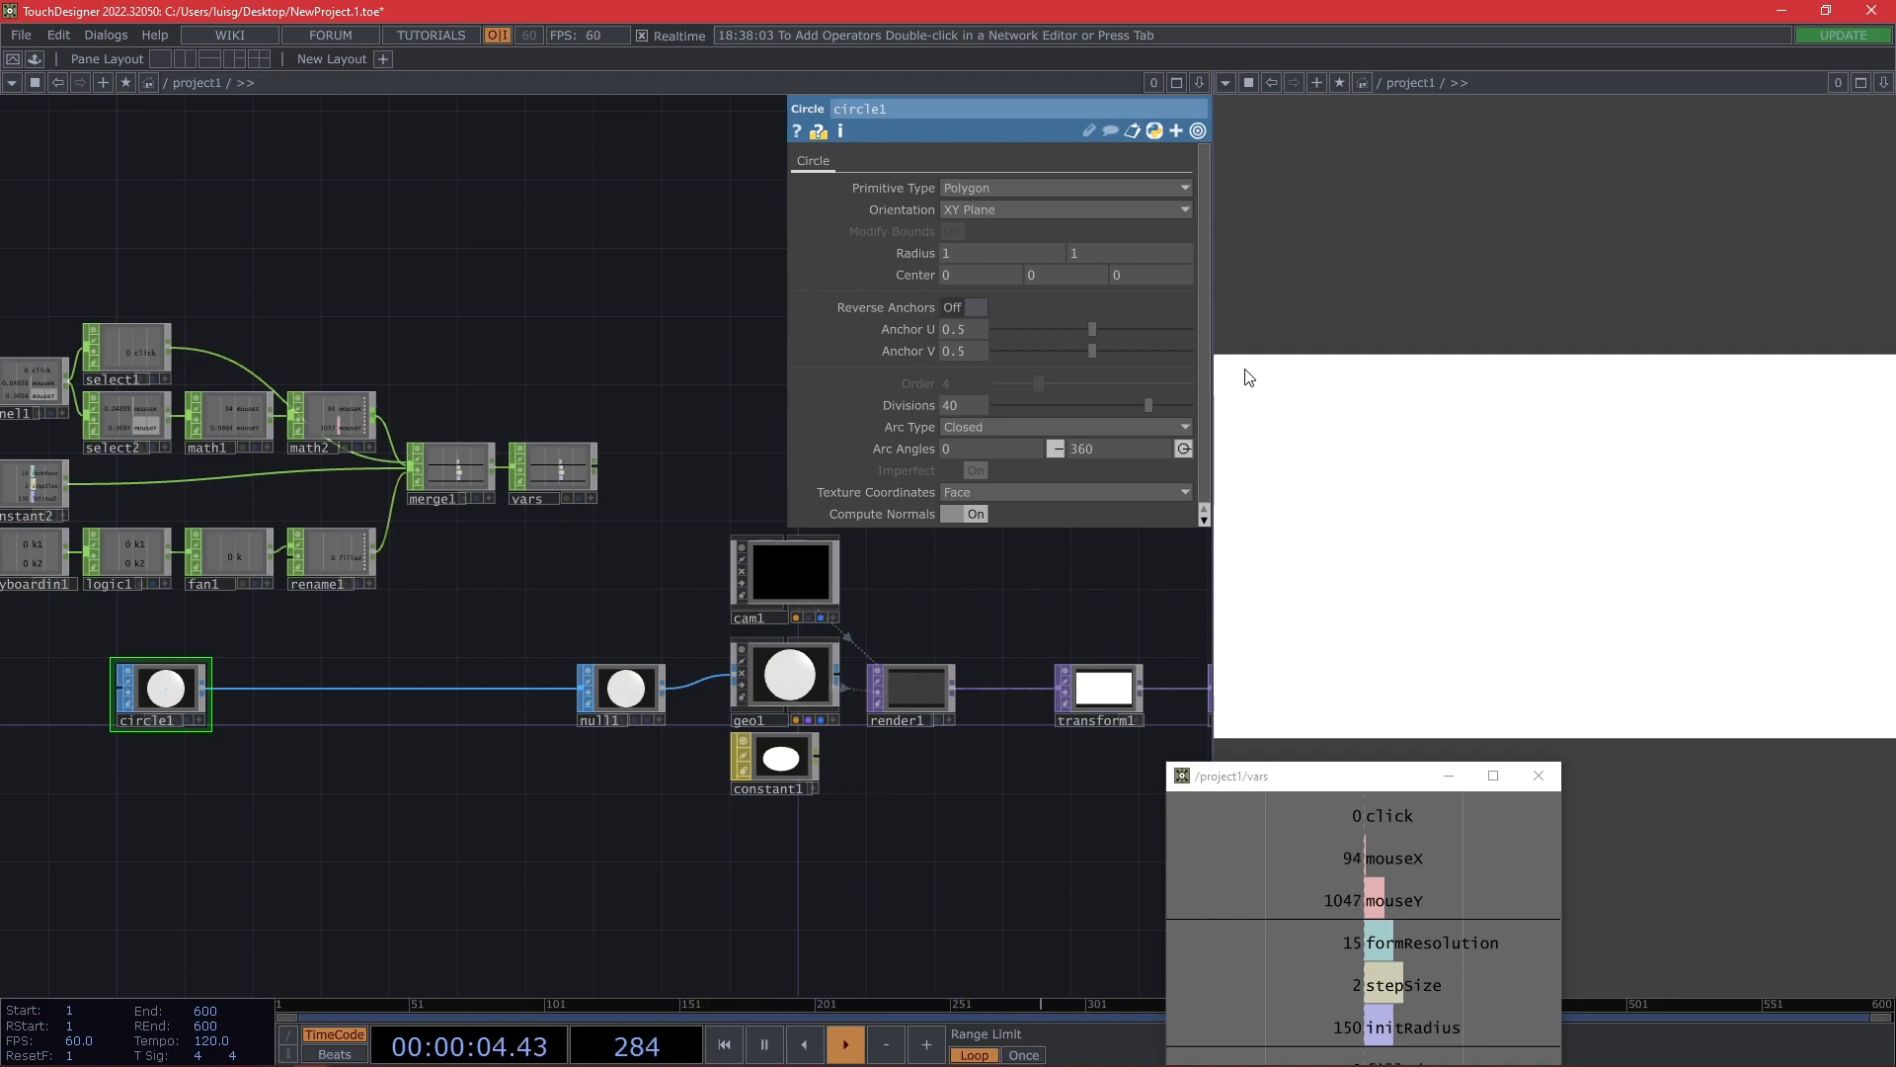
left_click_drag(726, 582, 943, 561)
left_click_drag(472, 661, 578, 659)
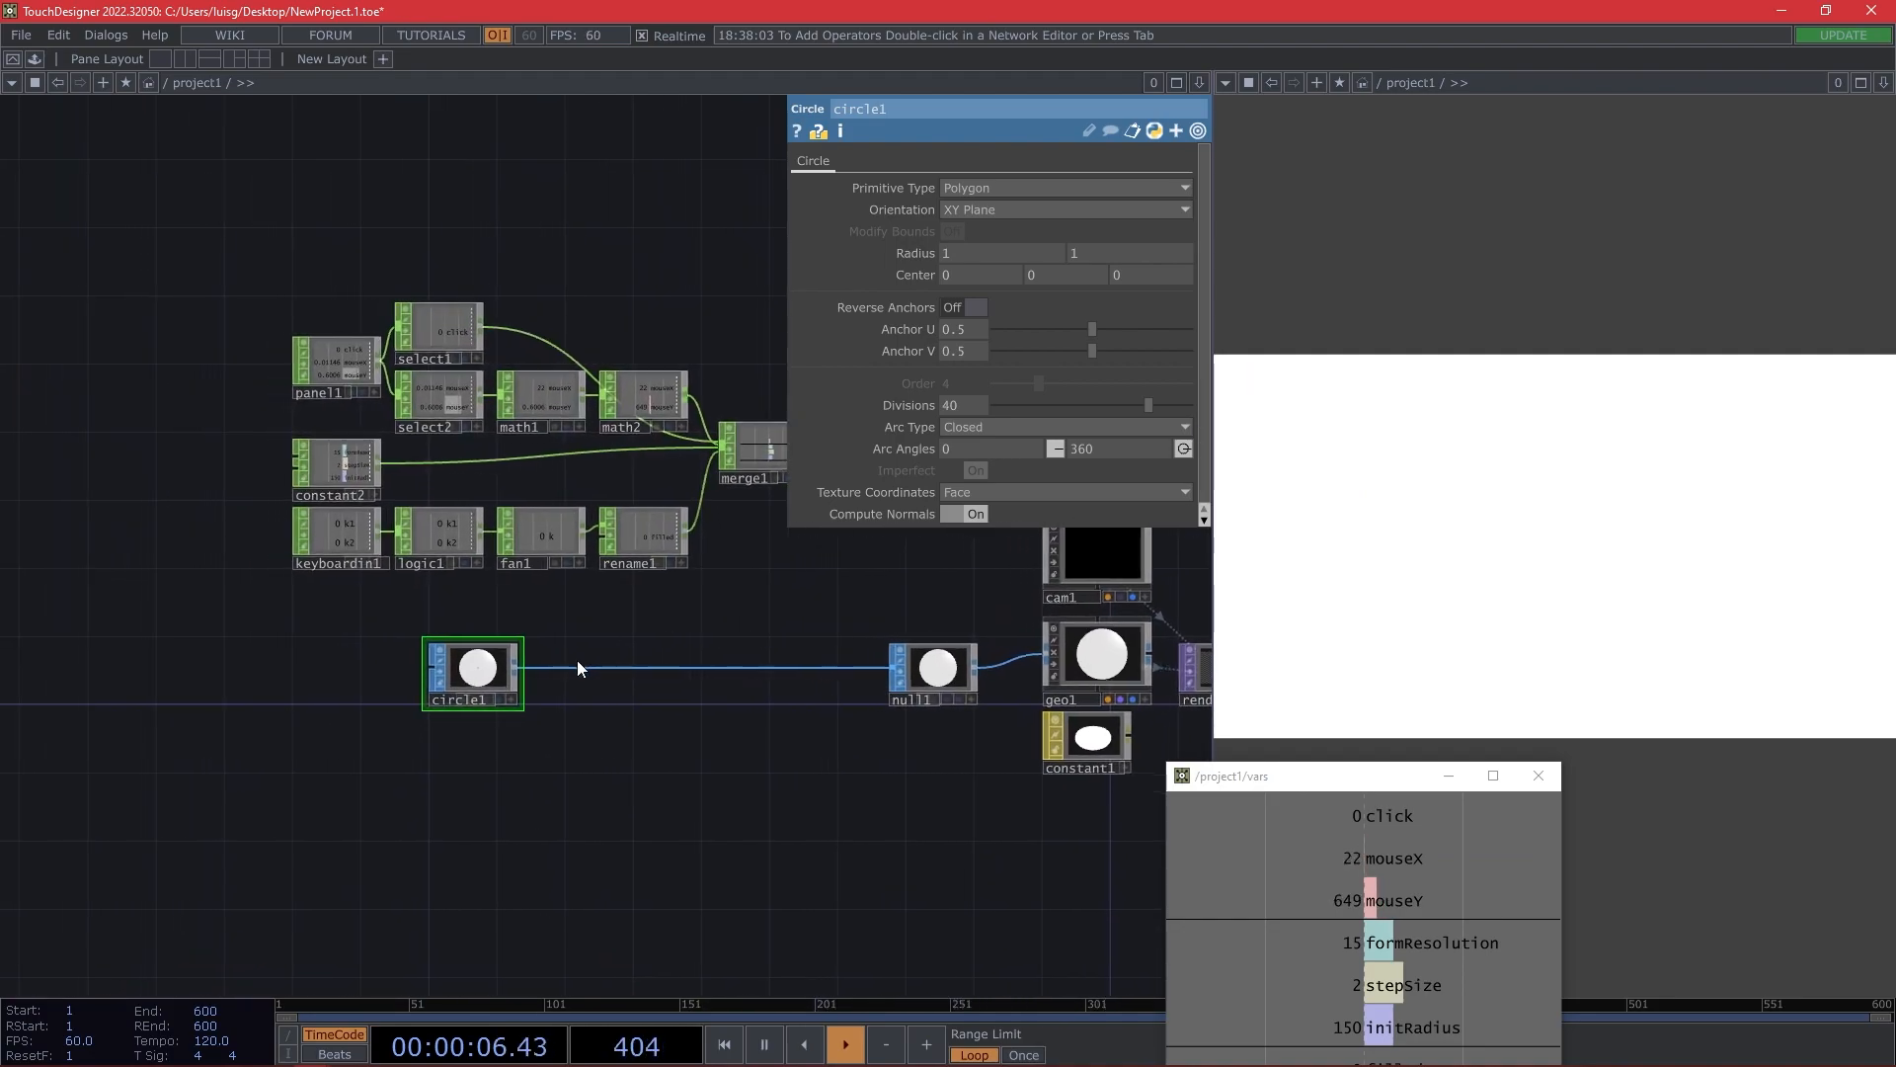
left_click_drag(690, 626, 651, 640)
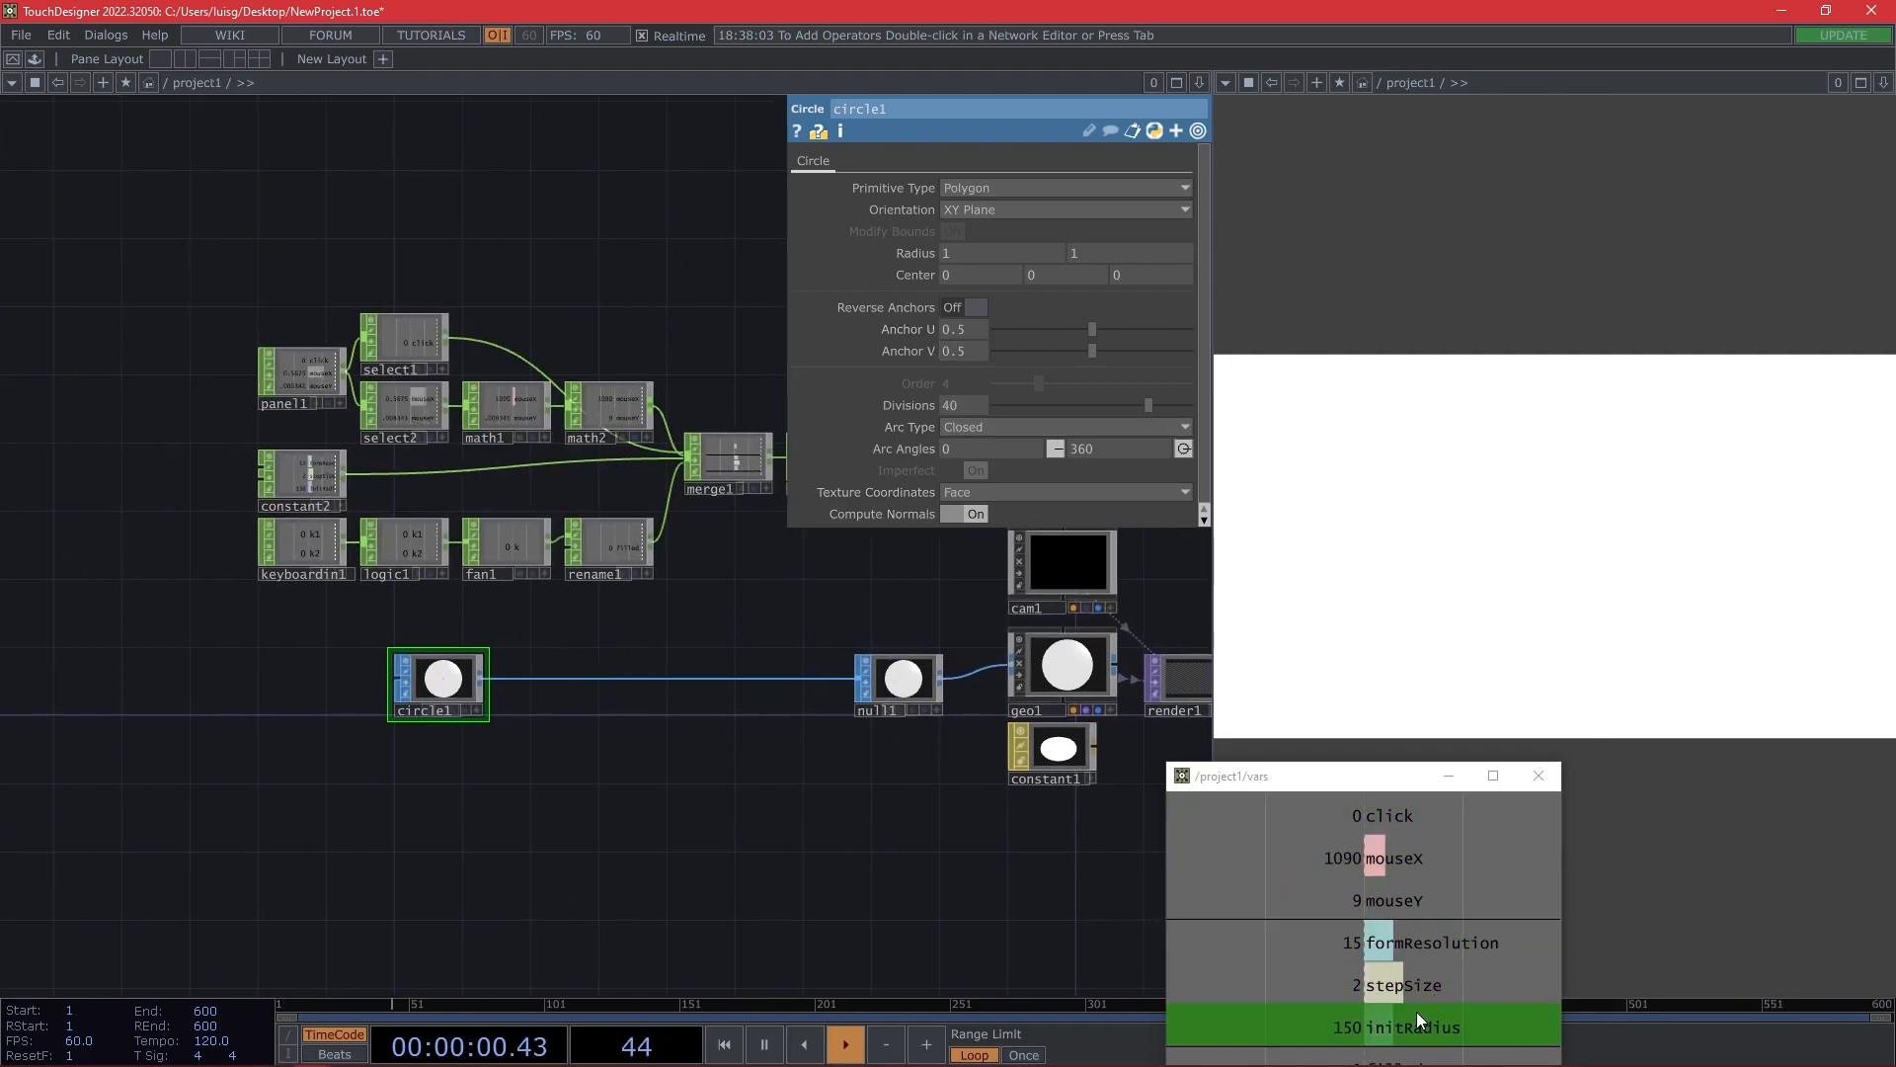
left_click_drag(1406, 1026, 926, 253)
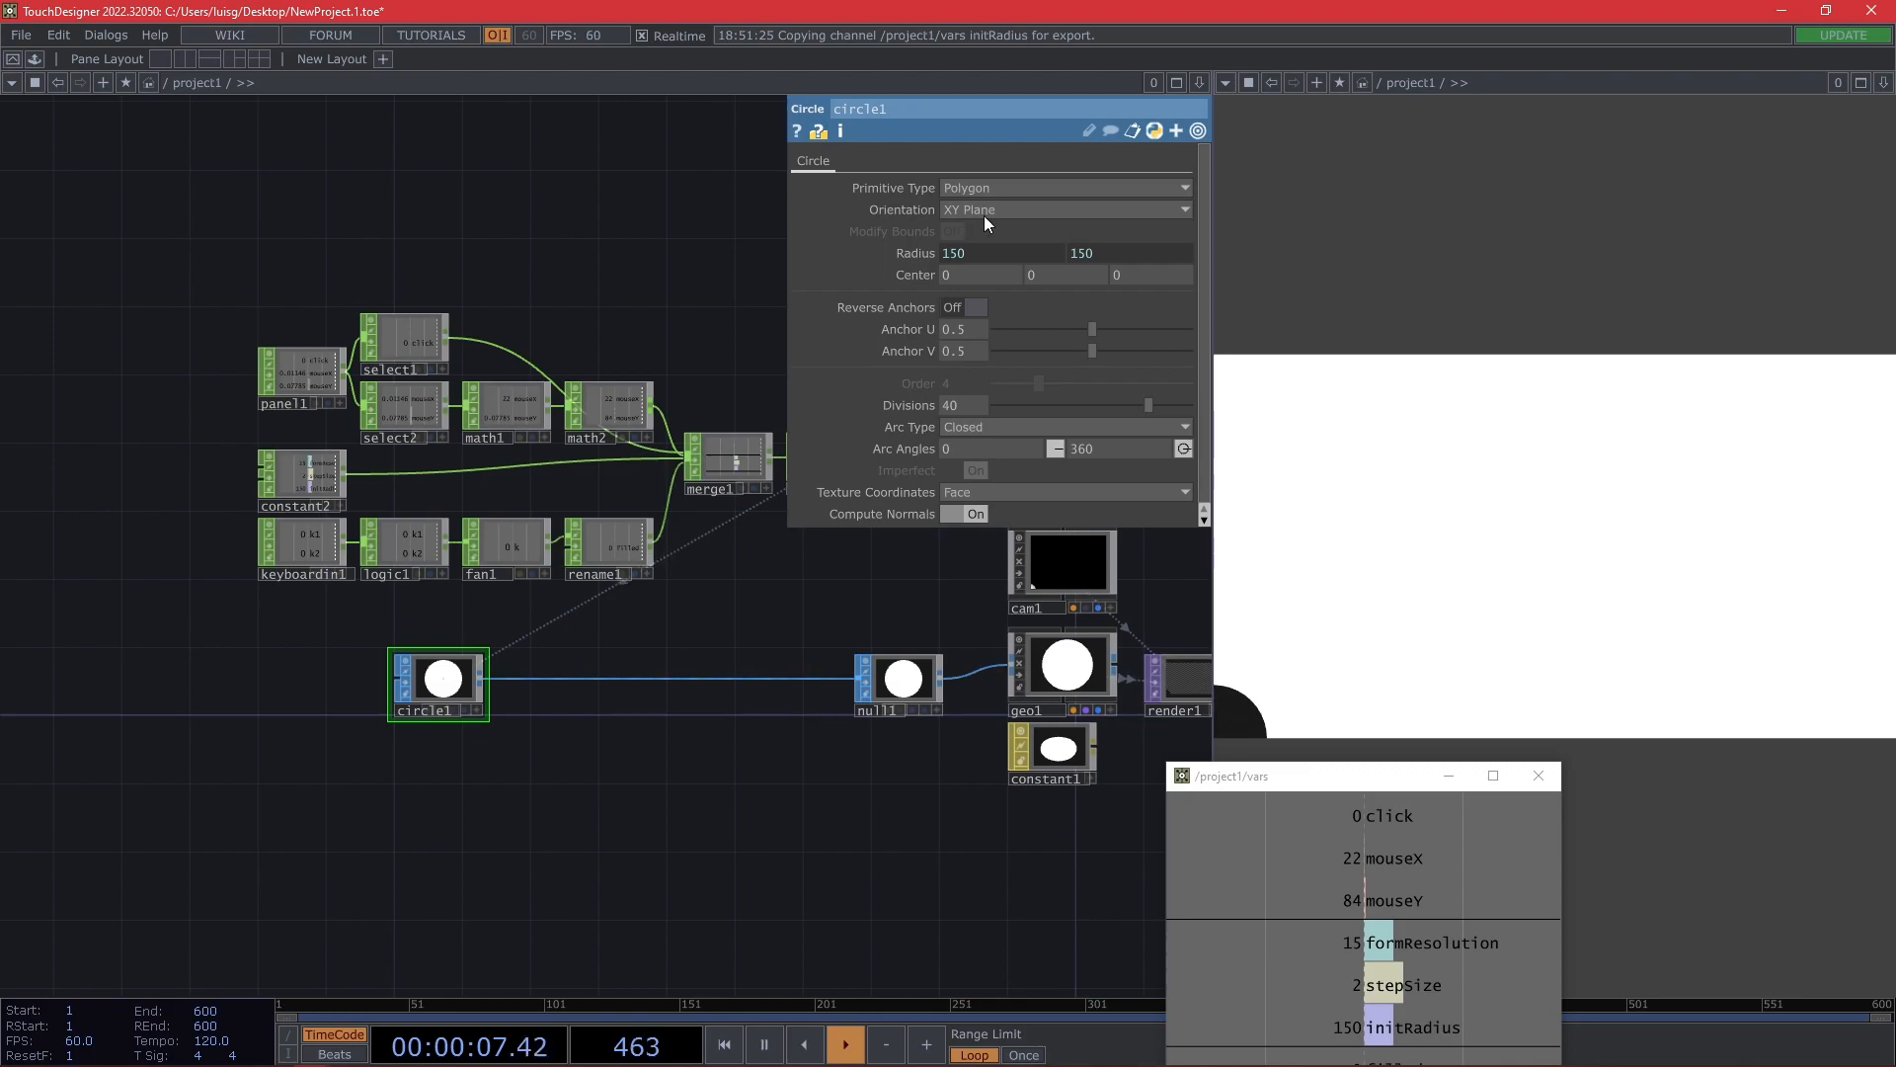
left_click_drag(804, 584, 662, 487)
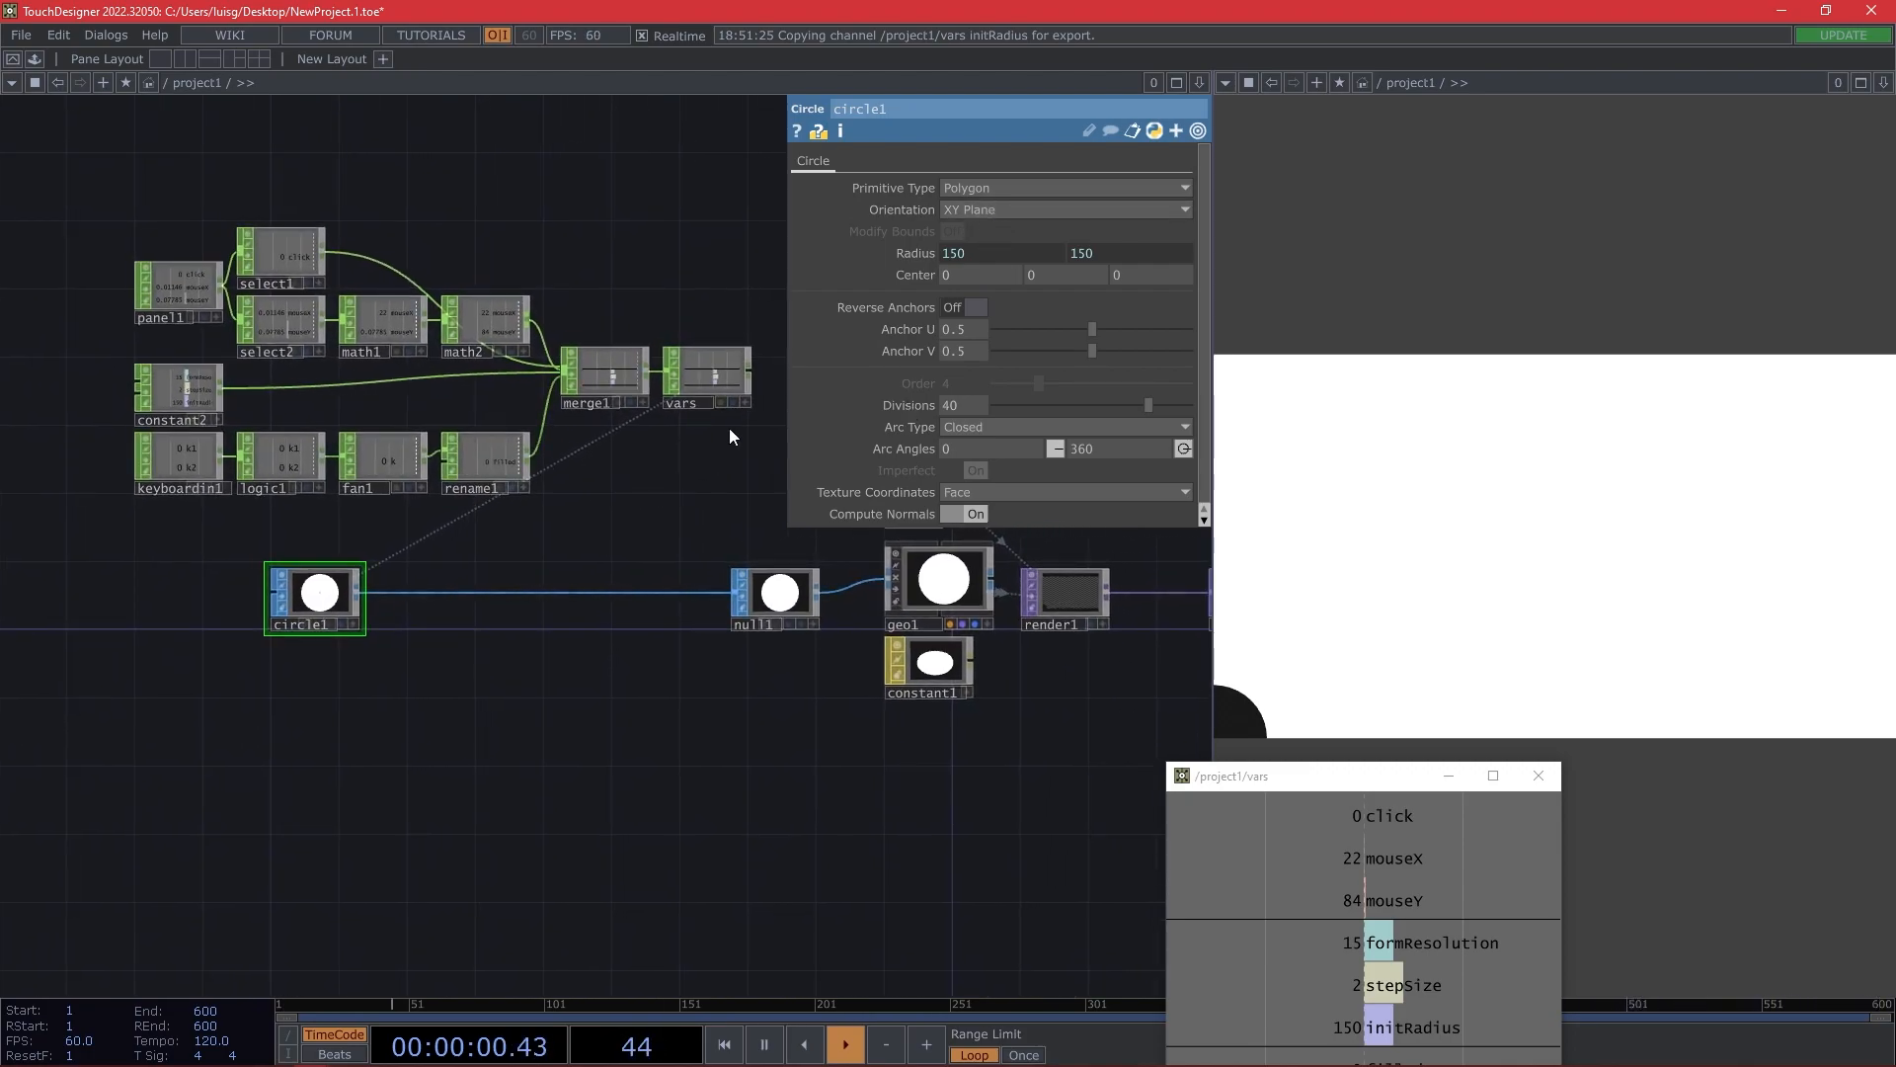
Set circle1's primitive type to NURBS Curve and drive its divisions with a CHOP reference to the formResolution channel of vars.
left_click(983, 191)
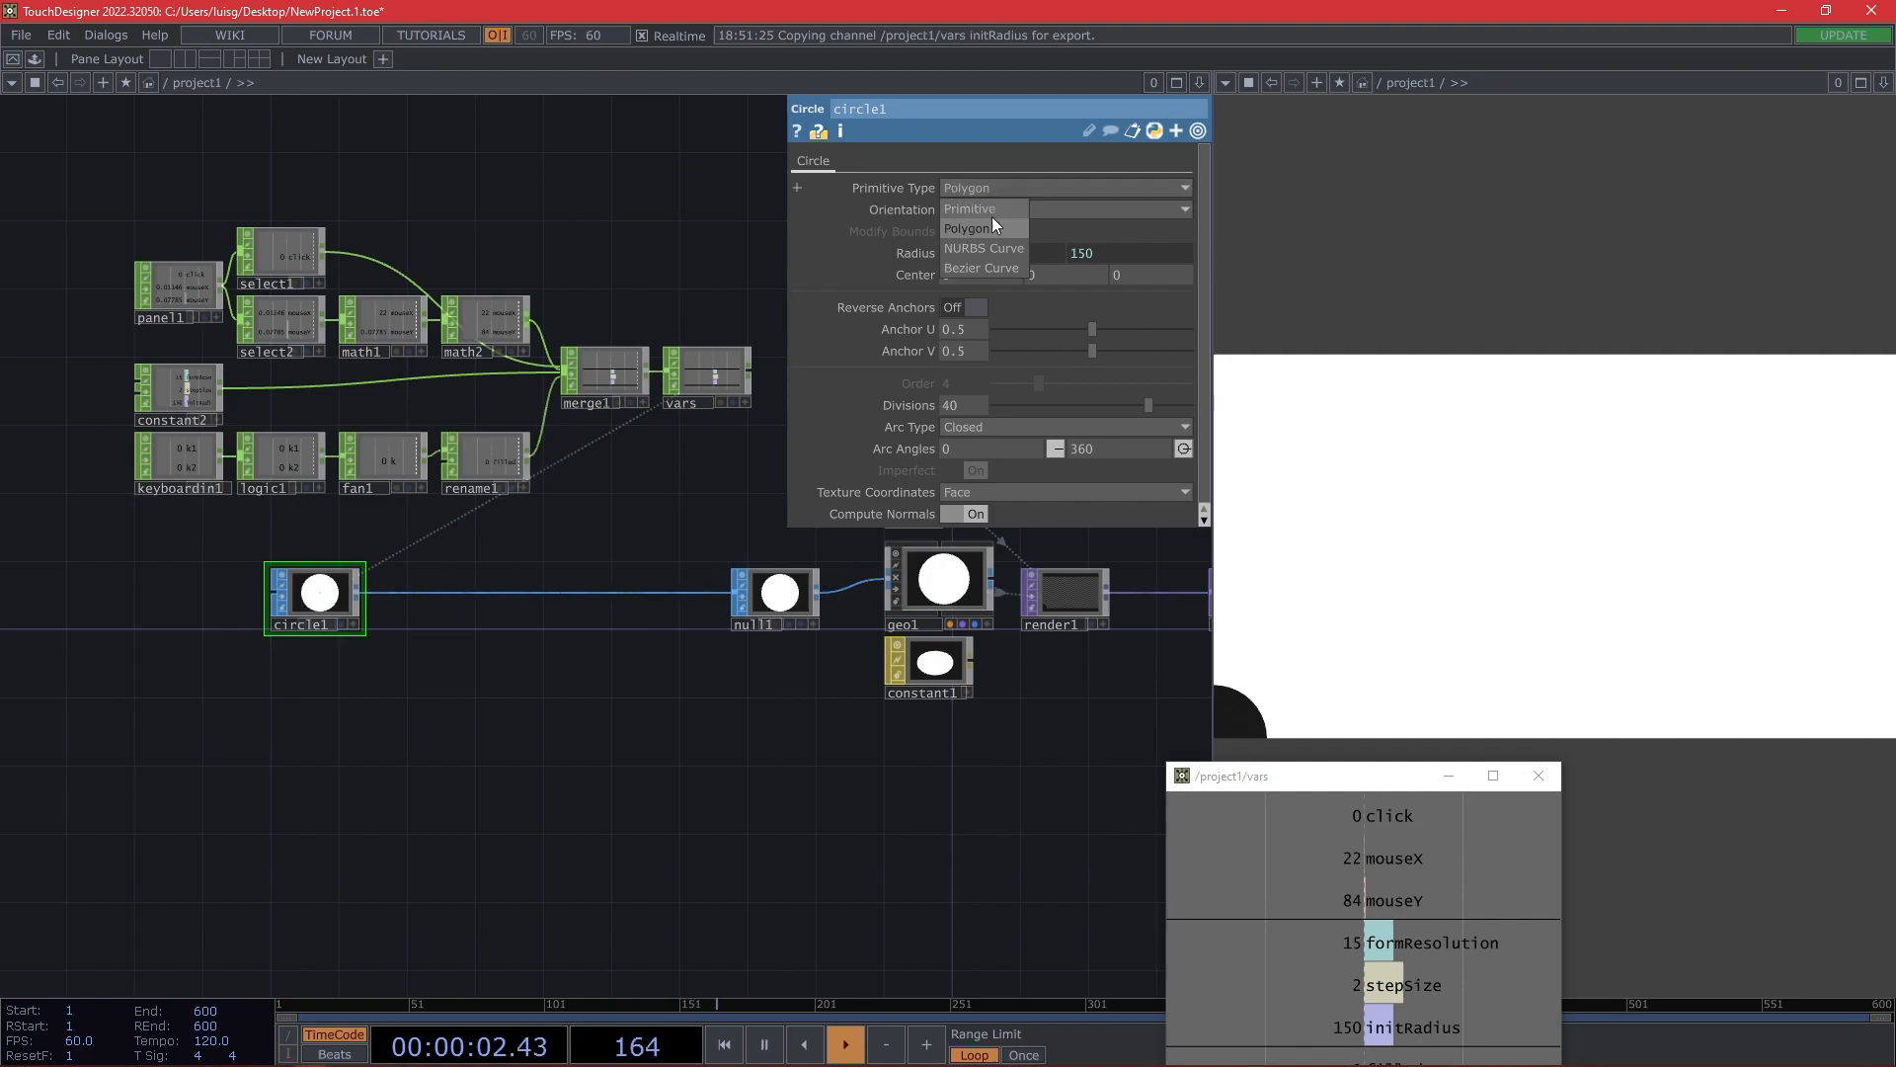
left_click(1000, 251)
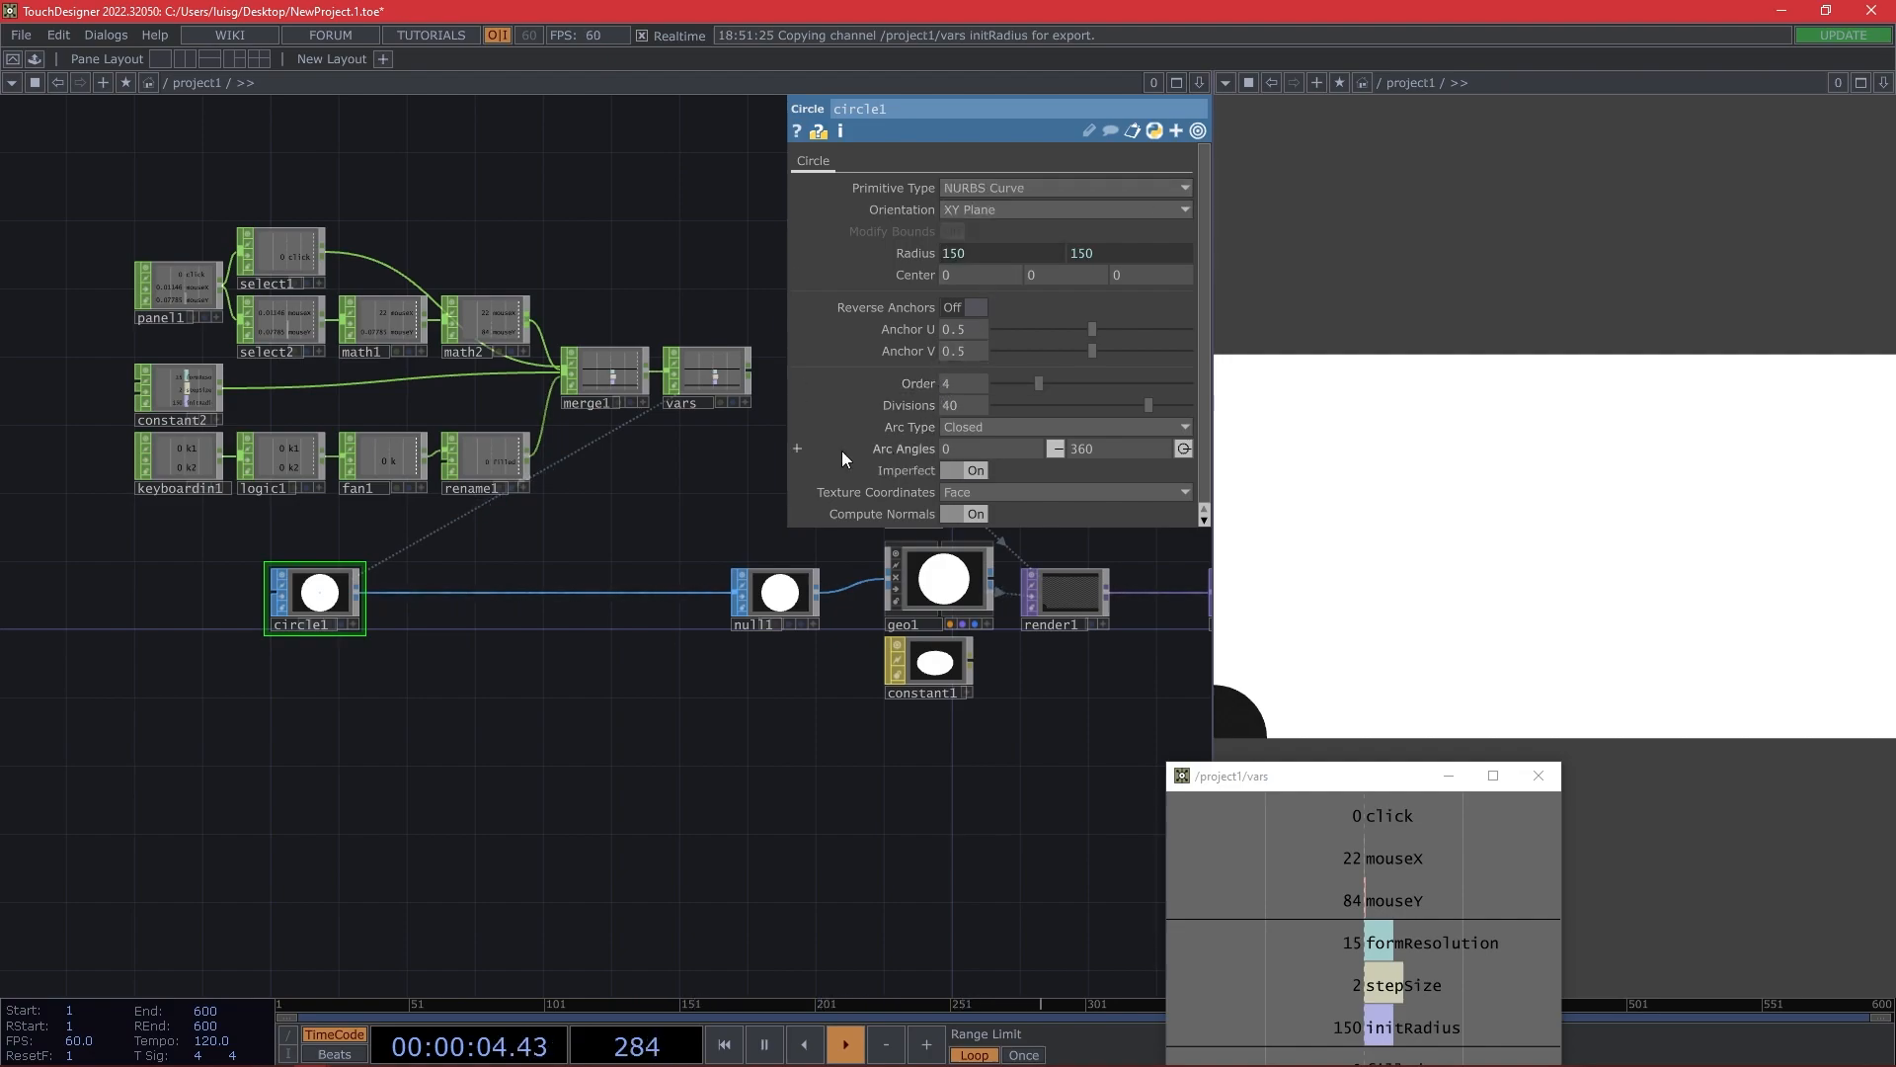
left_click(1414, 942)
left_click_drag(1415, 943, 921, 381)
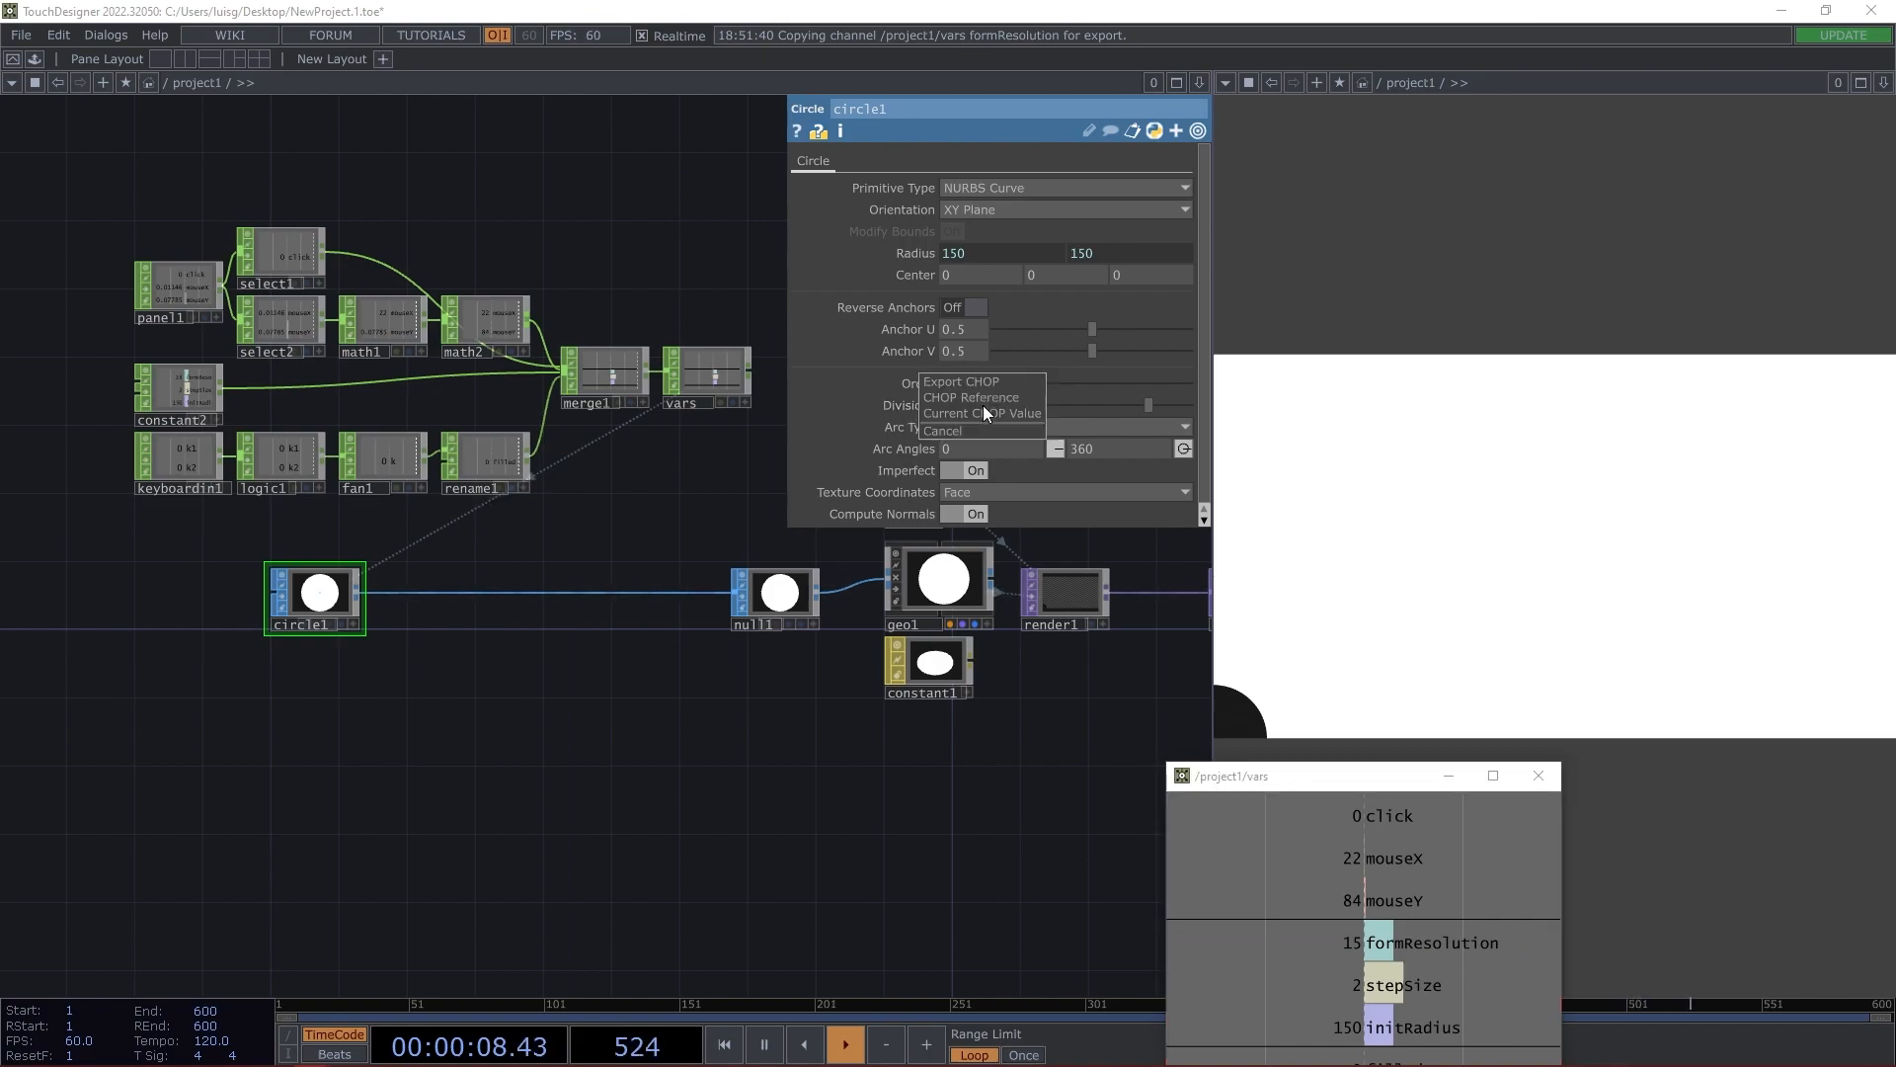
left_click(988, 403)
Add a Constant TOP in the empty area below the wire between circle1 and null1.
left_click_drag(605, 683, 559, 712)
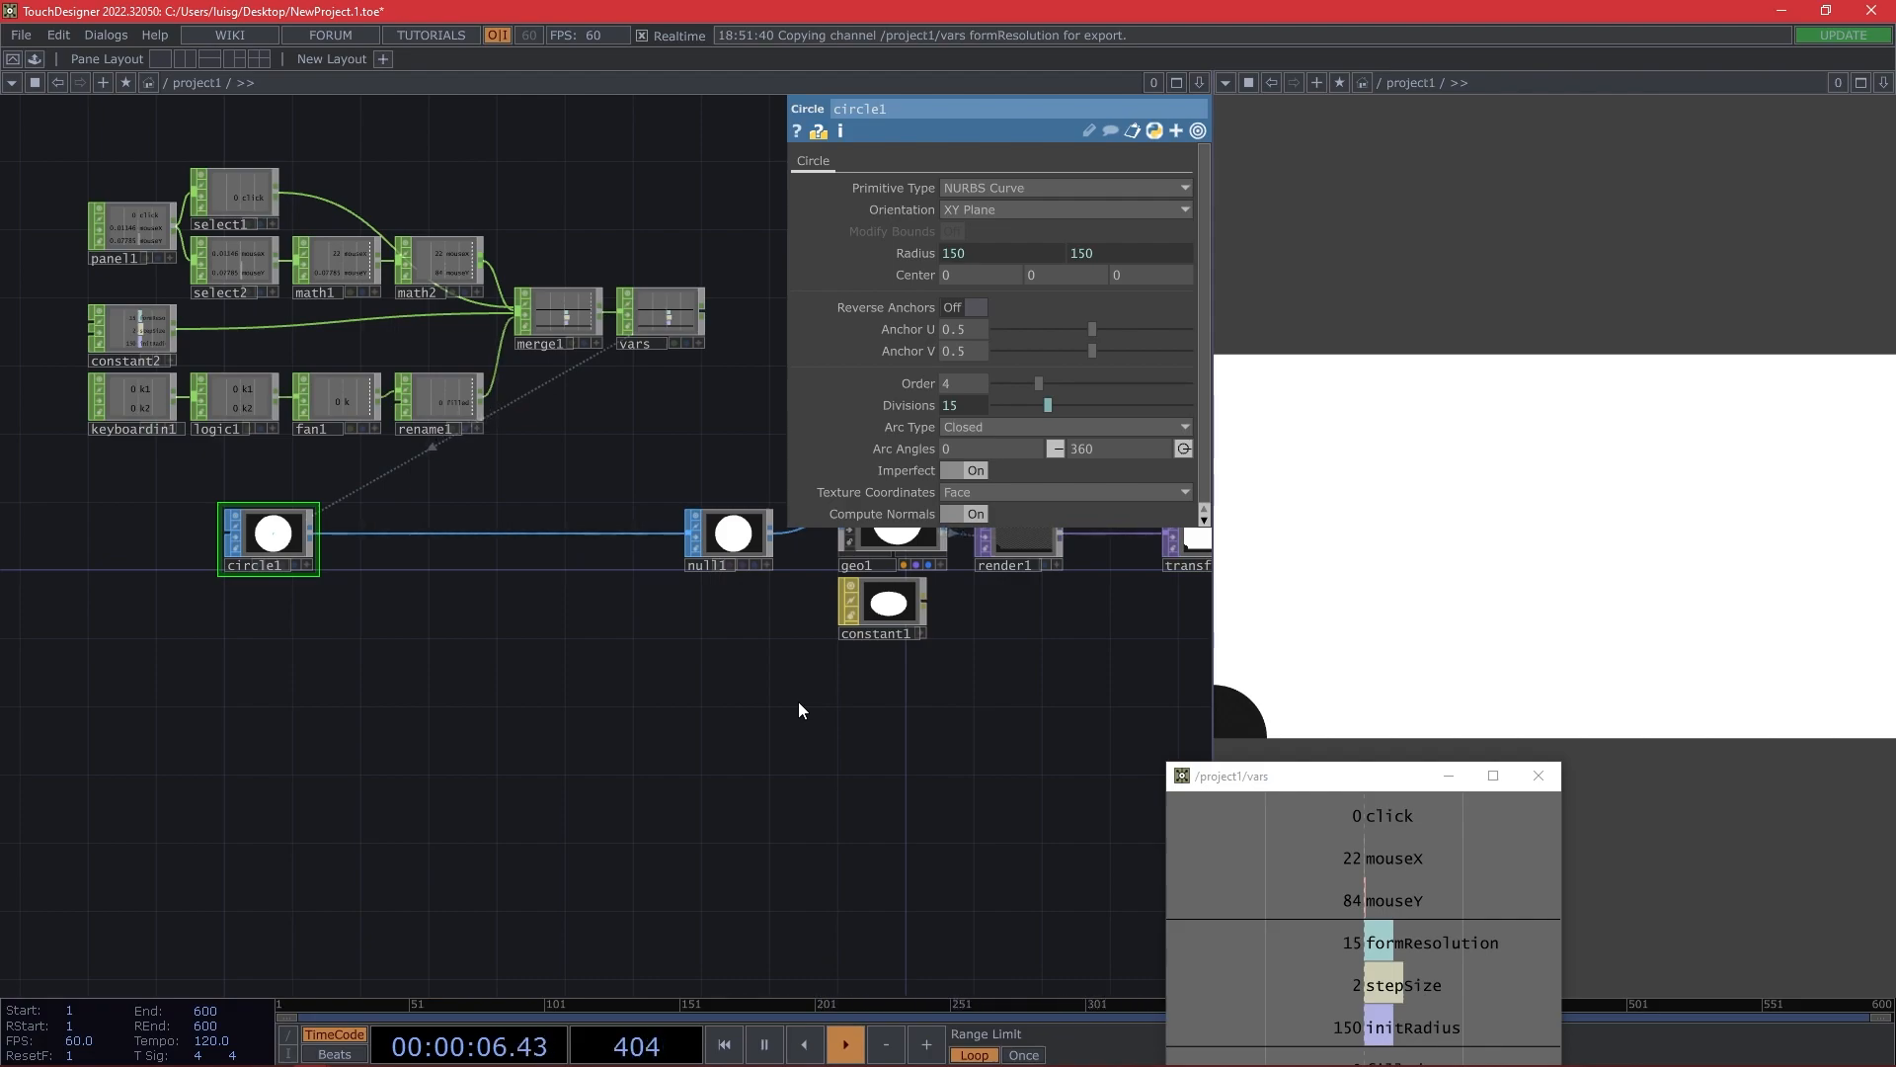
key("Tab")
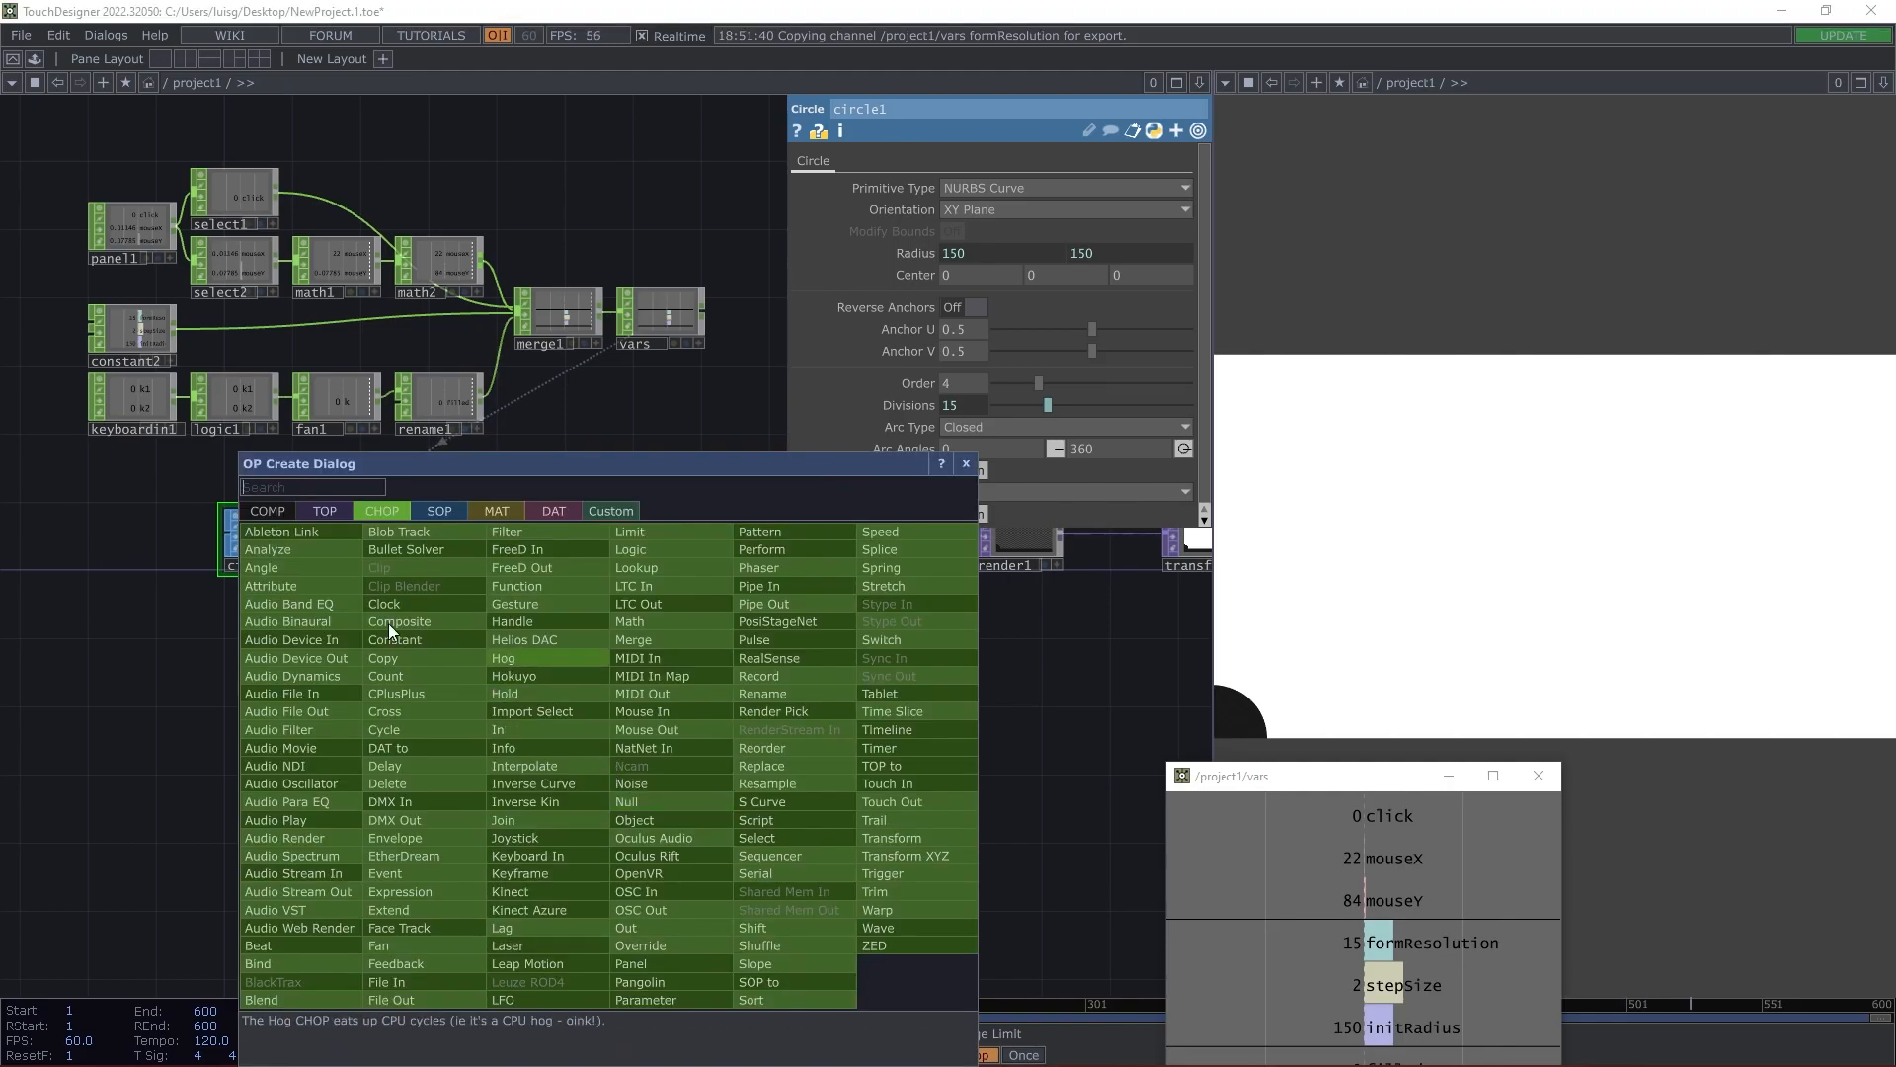
left_click(322, 511)
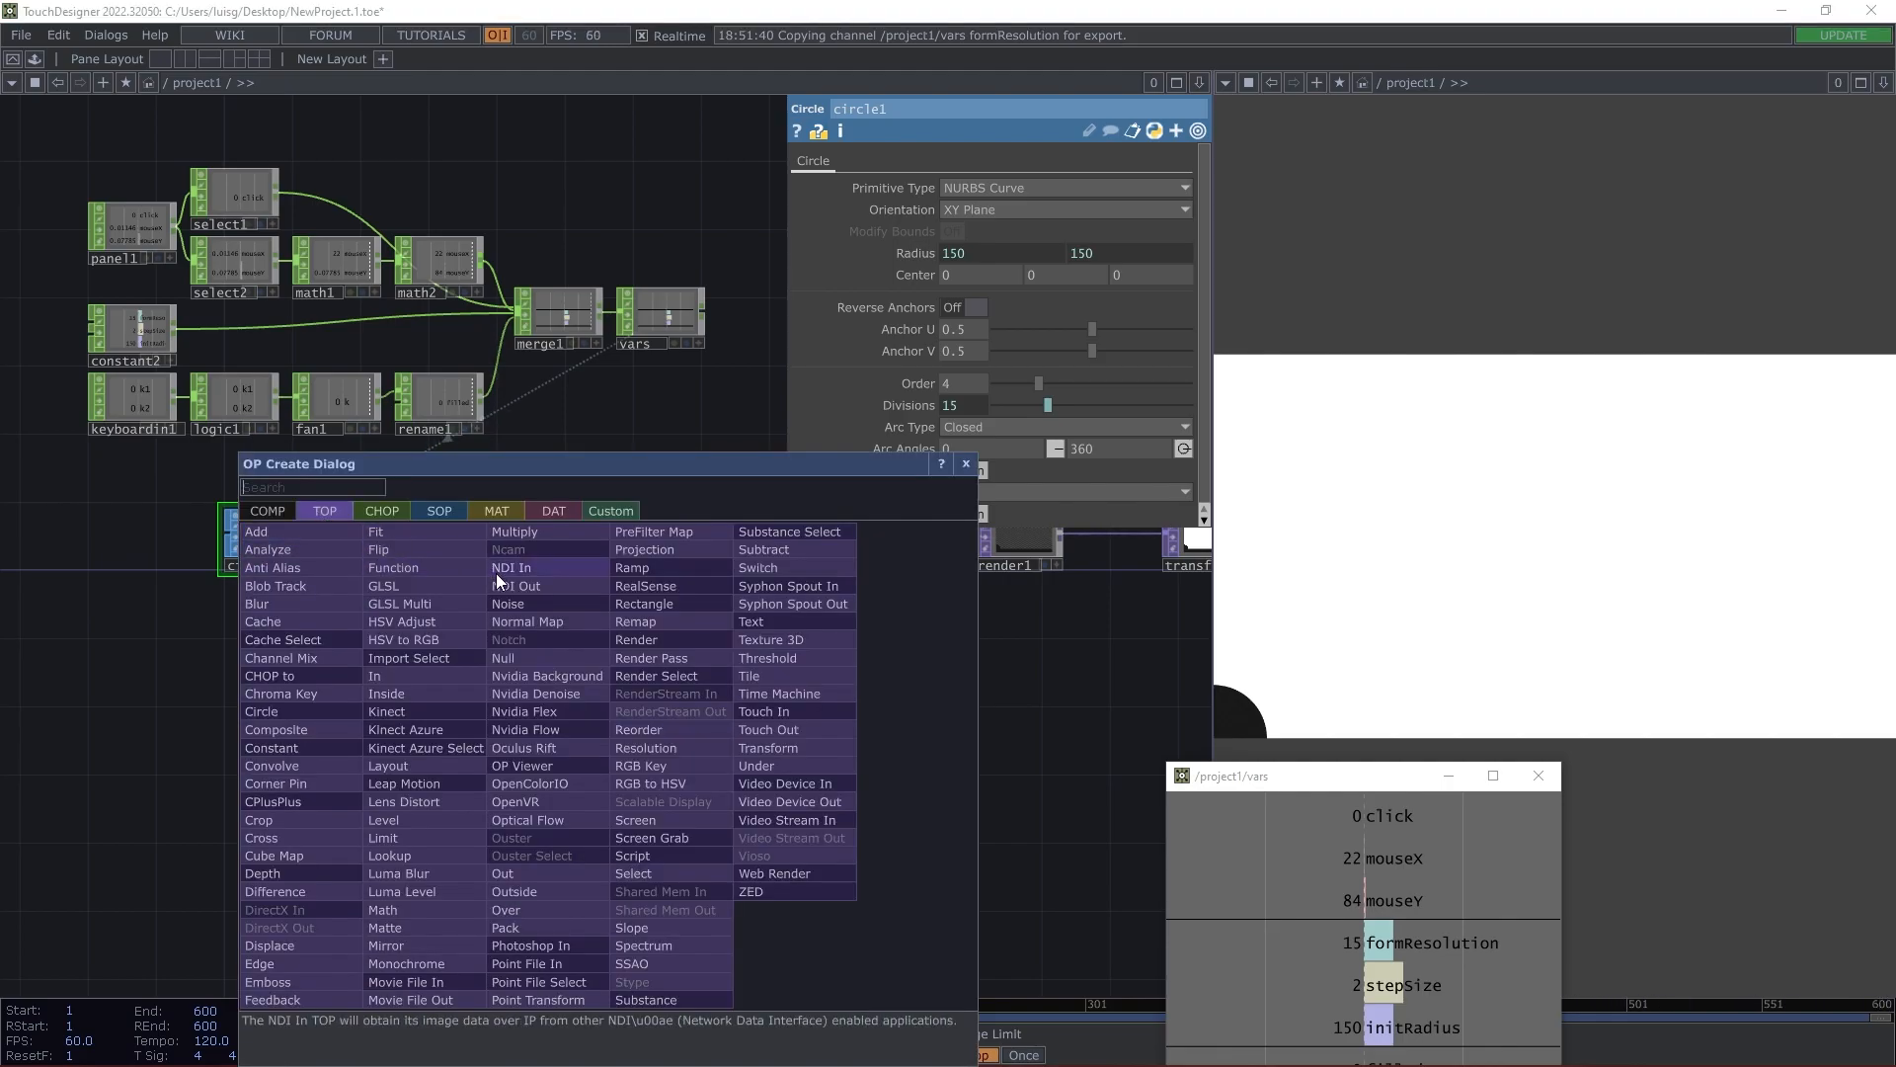
type("c")
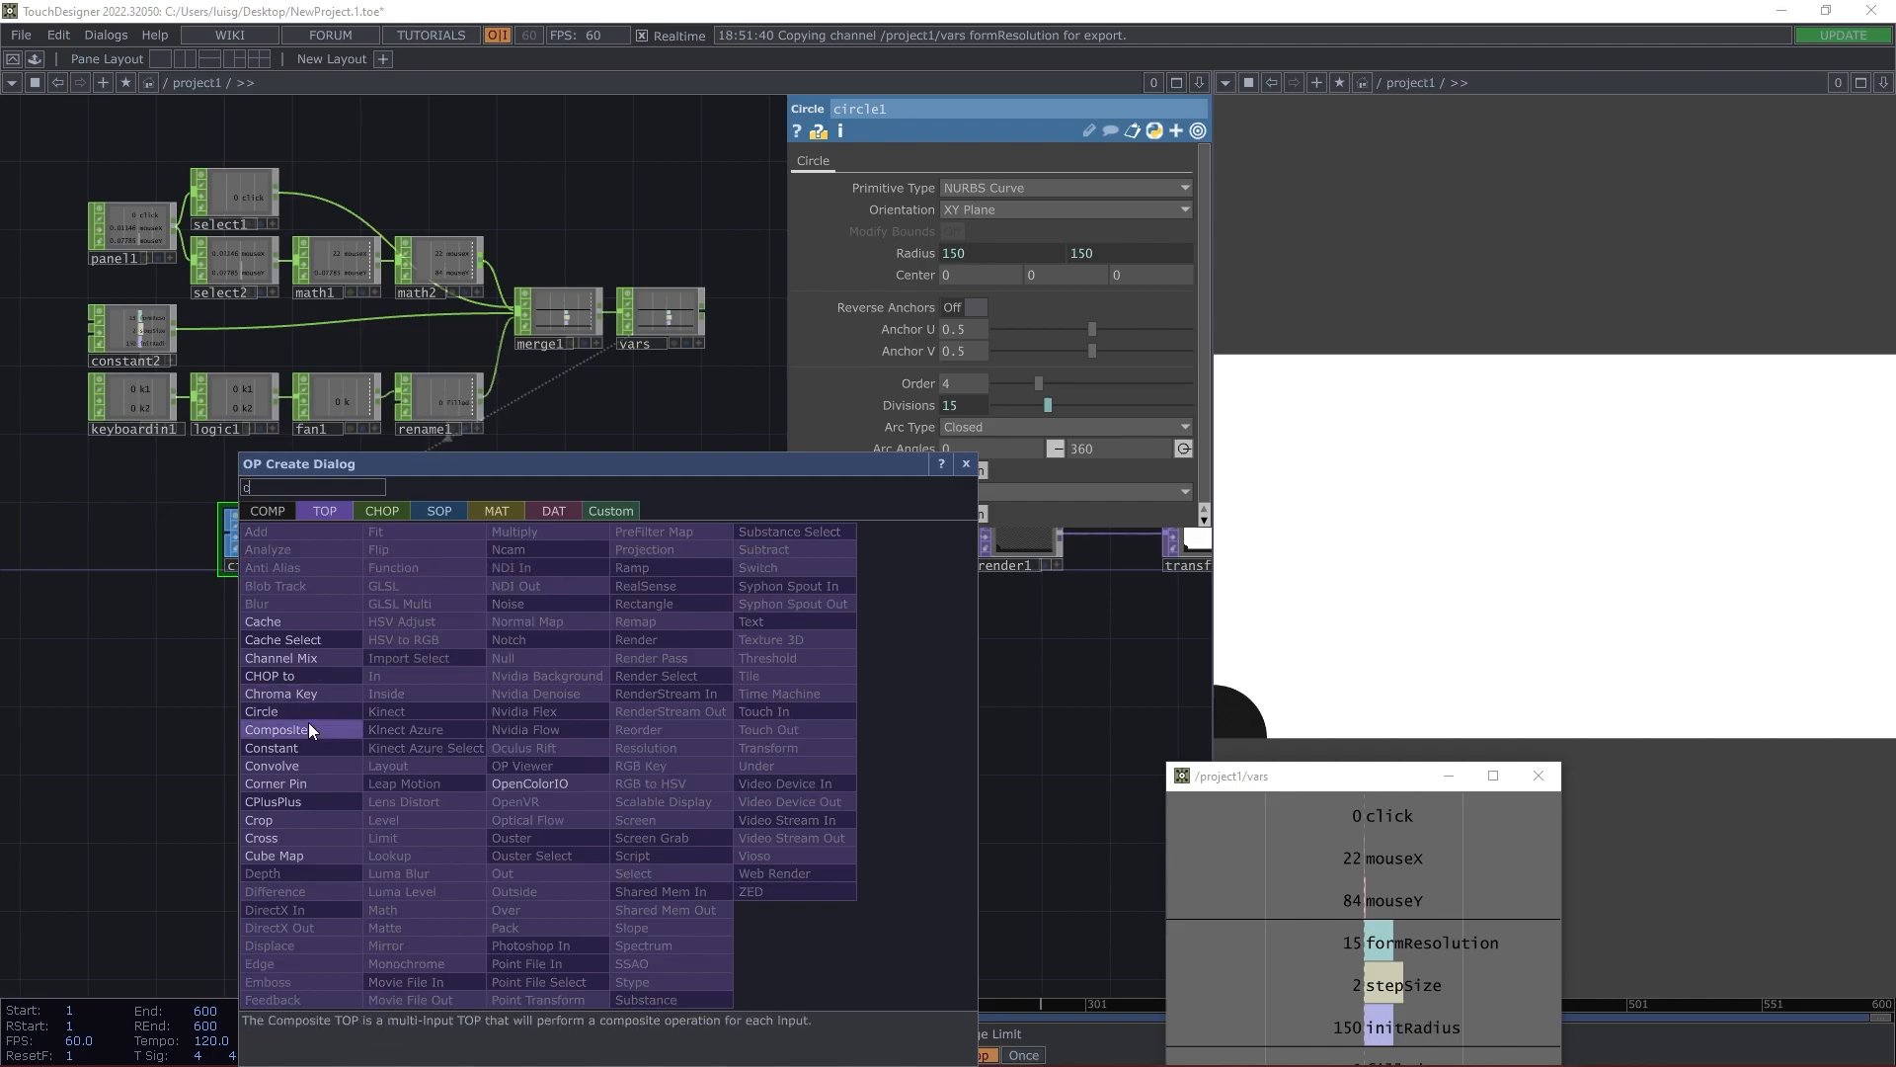
left_click(296, 749)
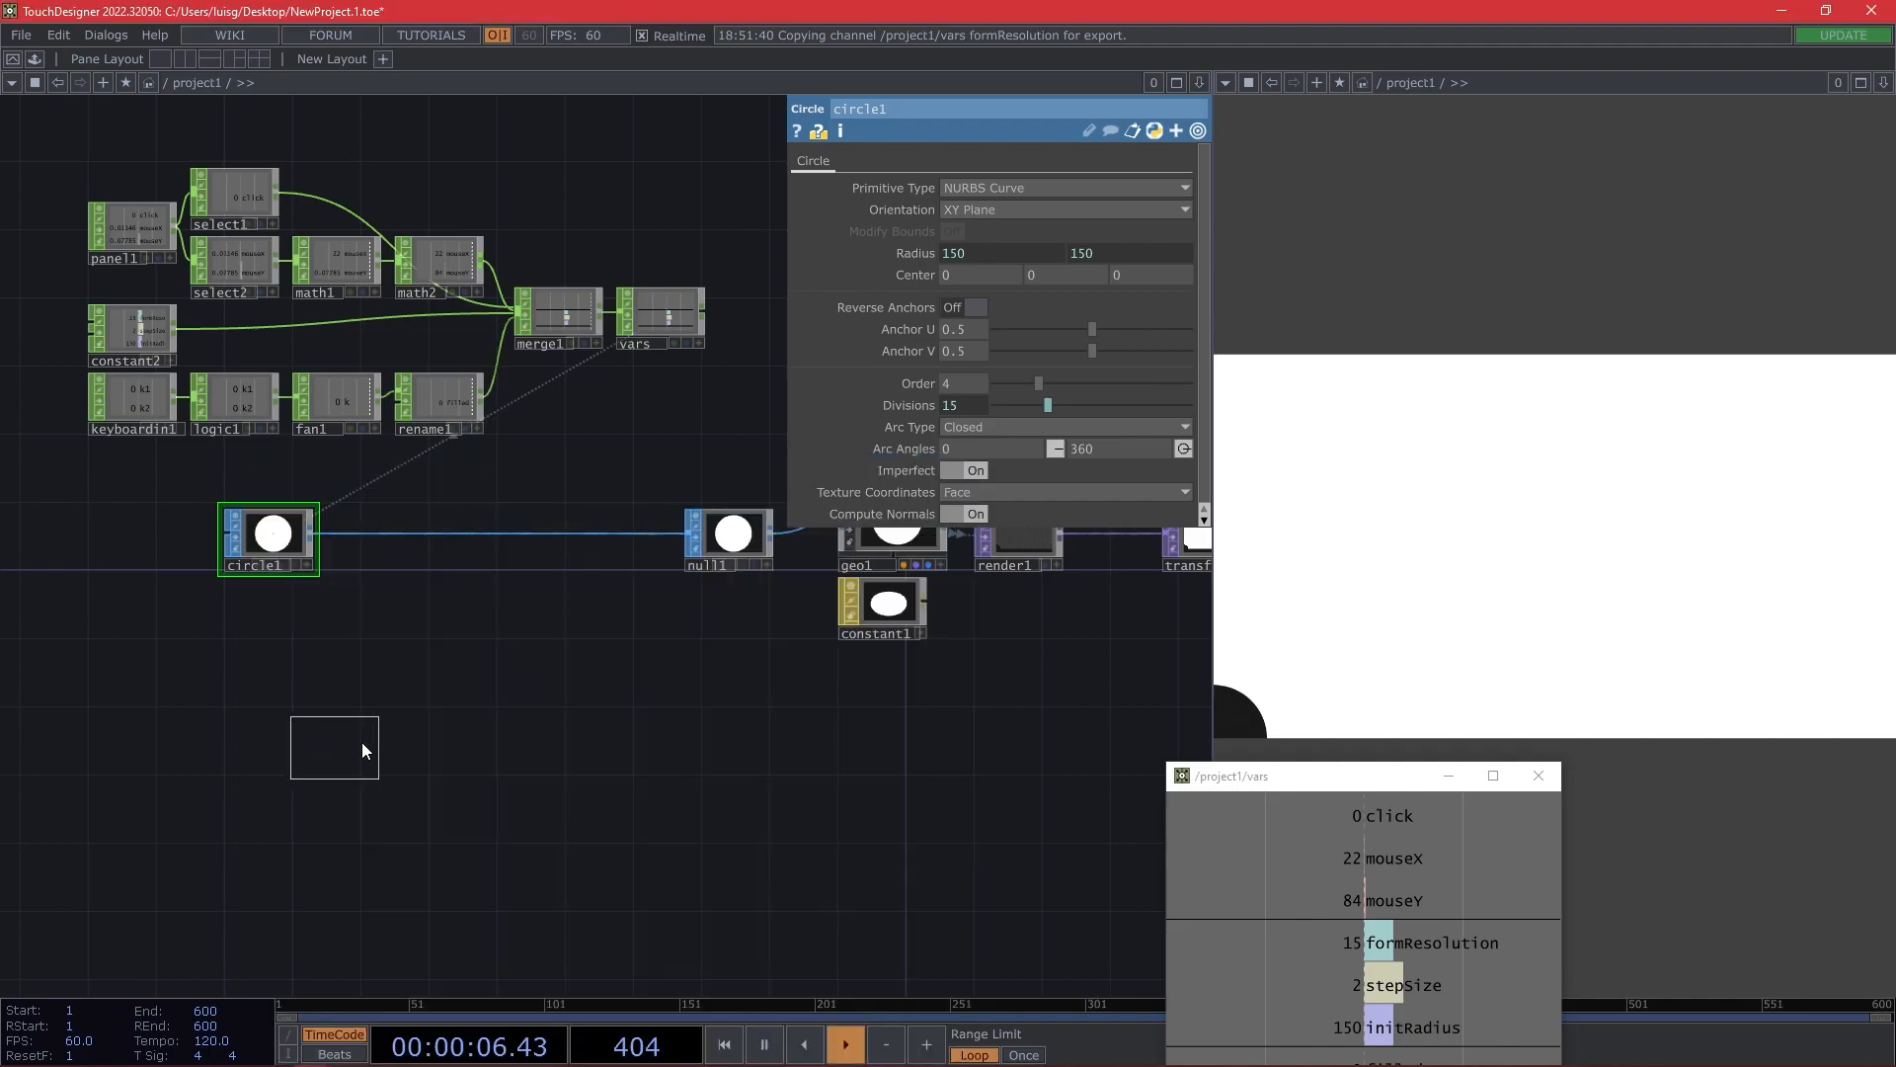
left_click(608, 725)
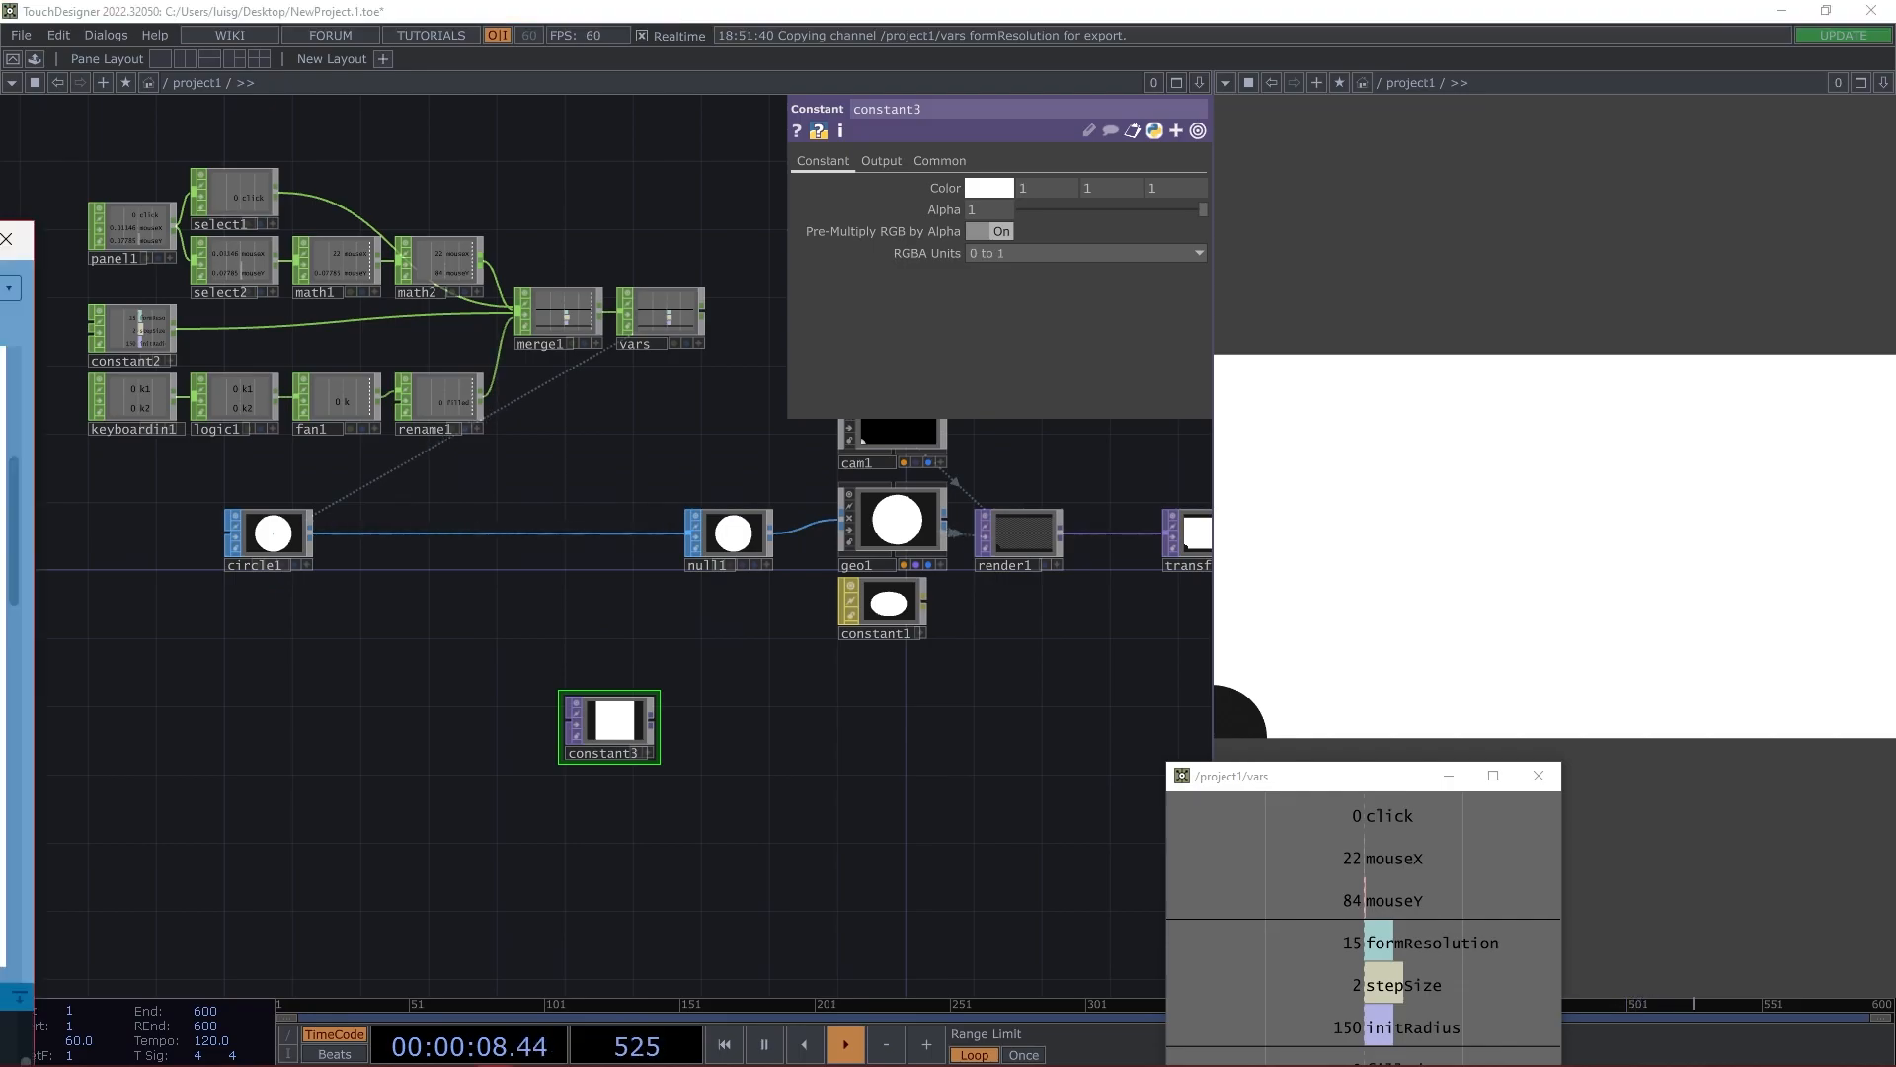
Switch to the Processing sketch P_2_2_3_01 and examine the stroke colour and alpha values in setup().
left_click_drag(756, 215, 619, 151)
scroll(561, 500, "up", 3)
scroll(412, 667, "down", 6)
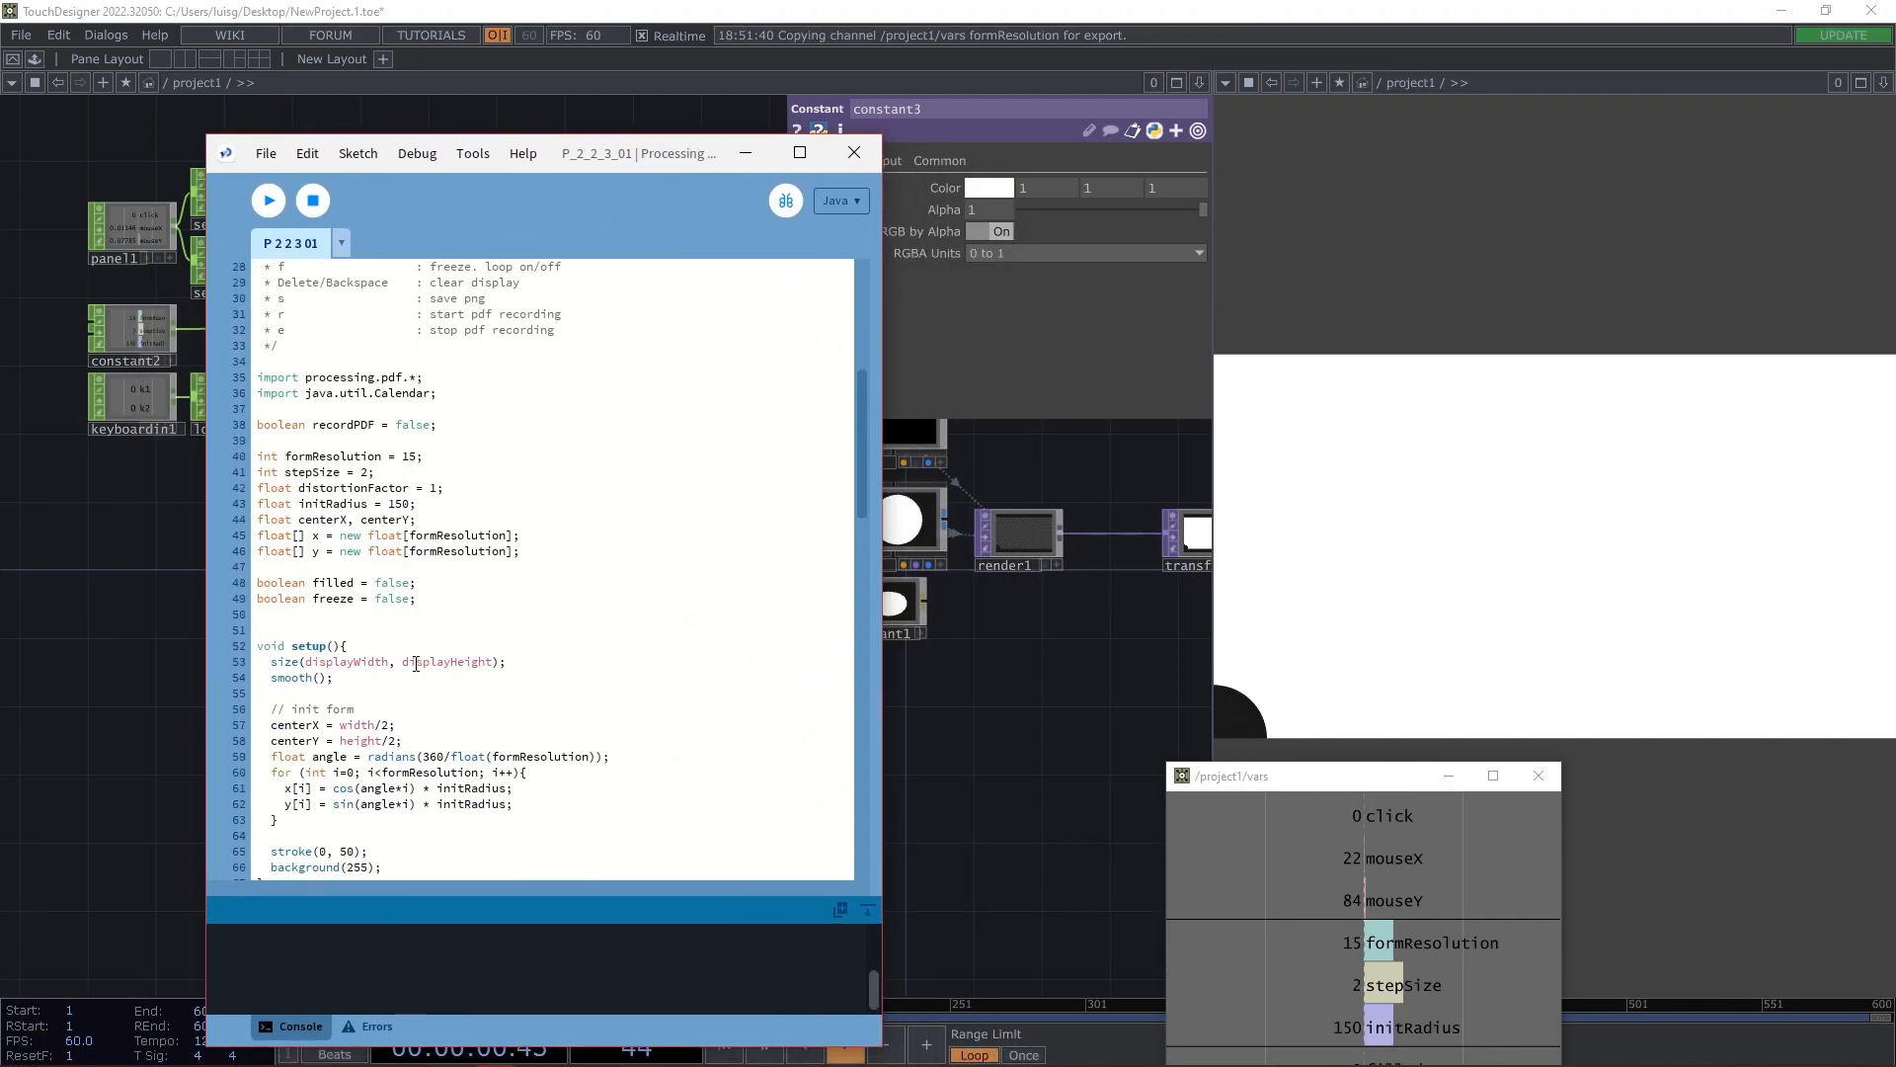
left_click(312, 716)
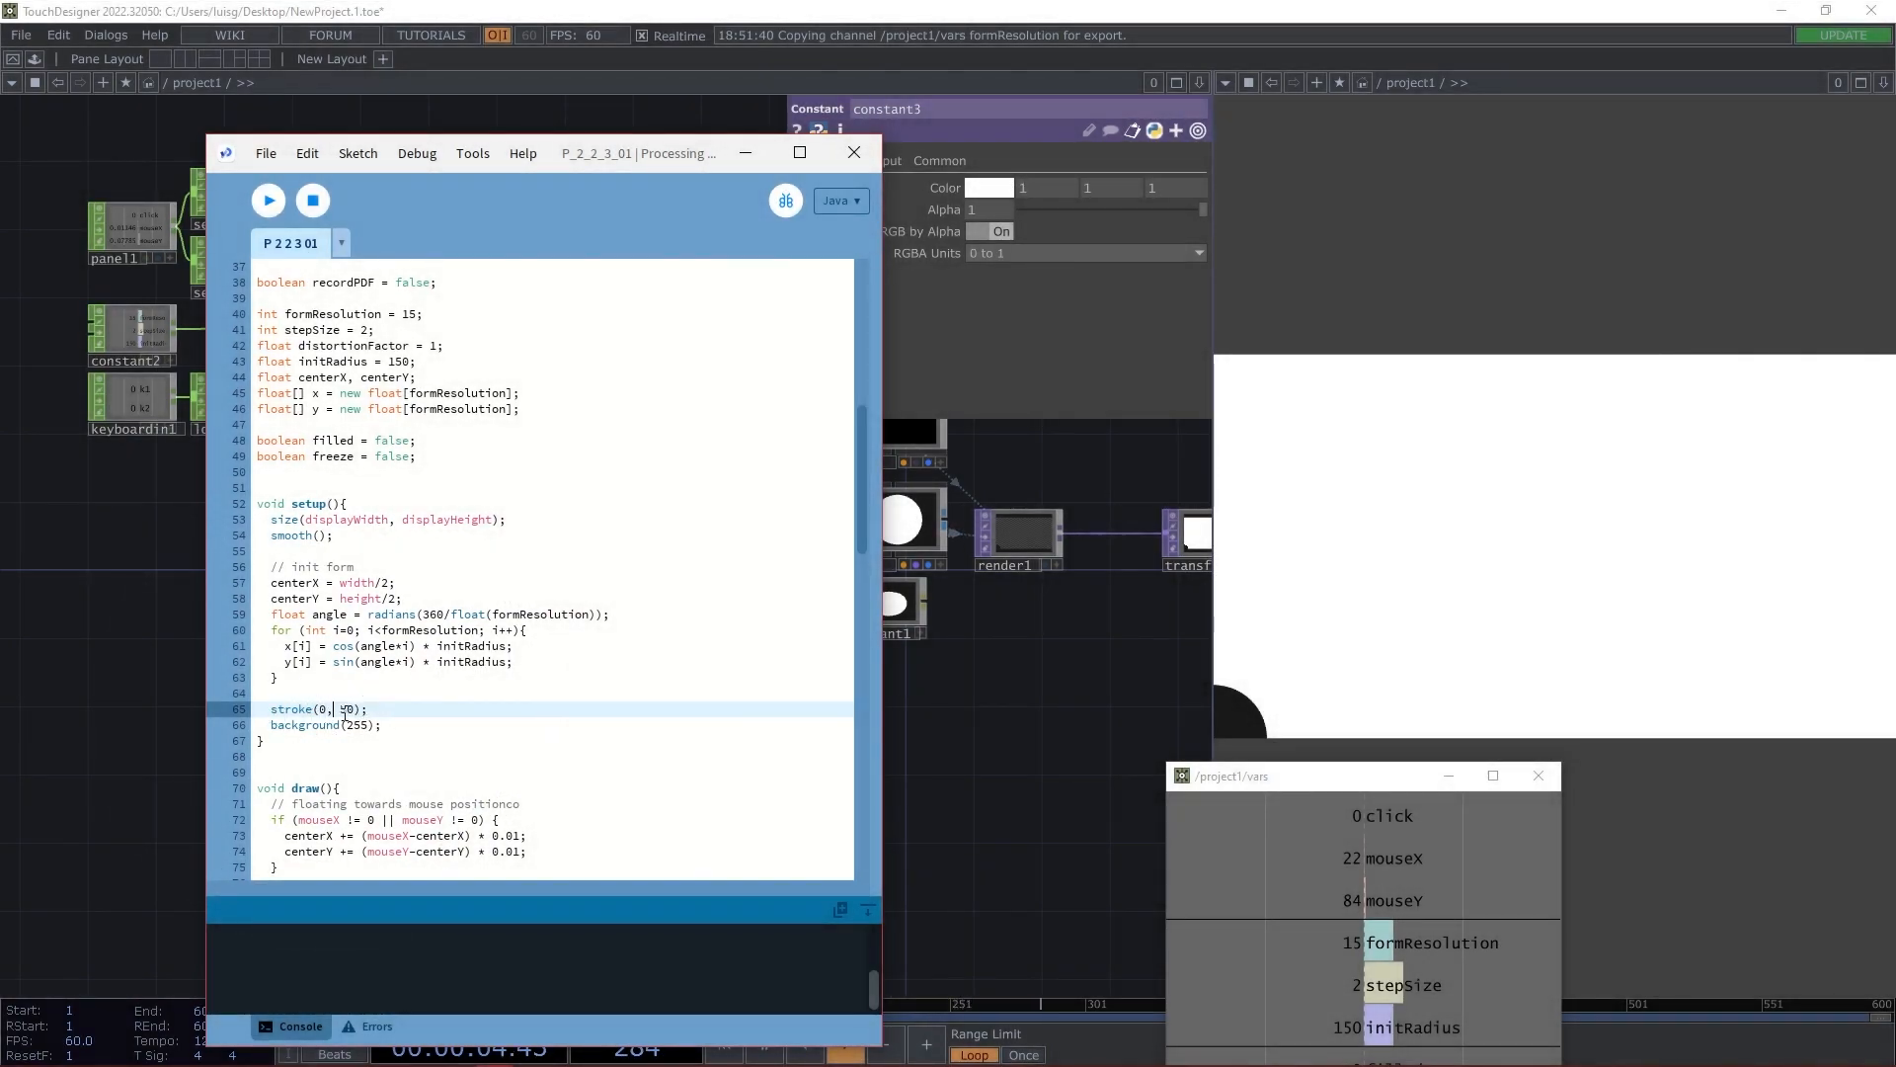
left_click_drag(342, 710, 353, 710)
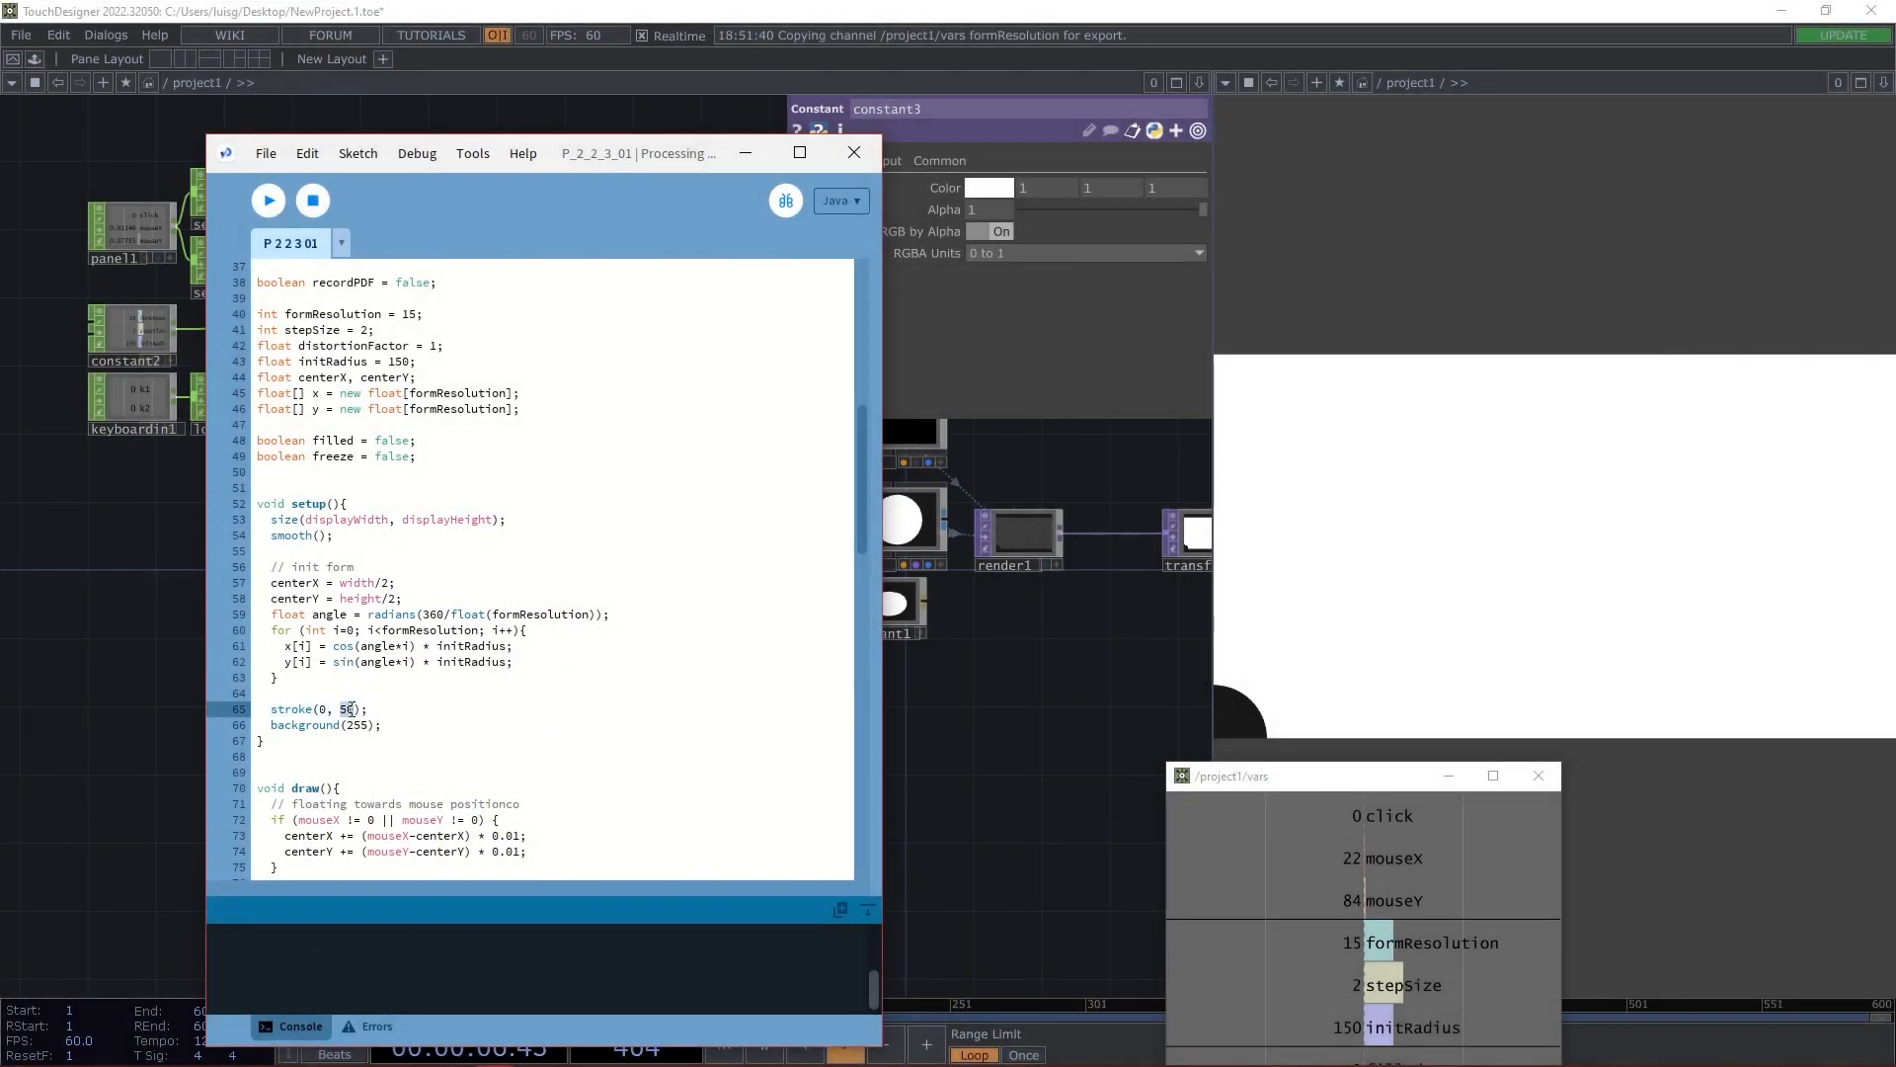
Examine the stroke, strokeWeight and random fill settings in the sketch's setup() and draw() functions, and return to TouchDesigner.
key("ctrl")
key("ctrl")
left_click(302, 713)
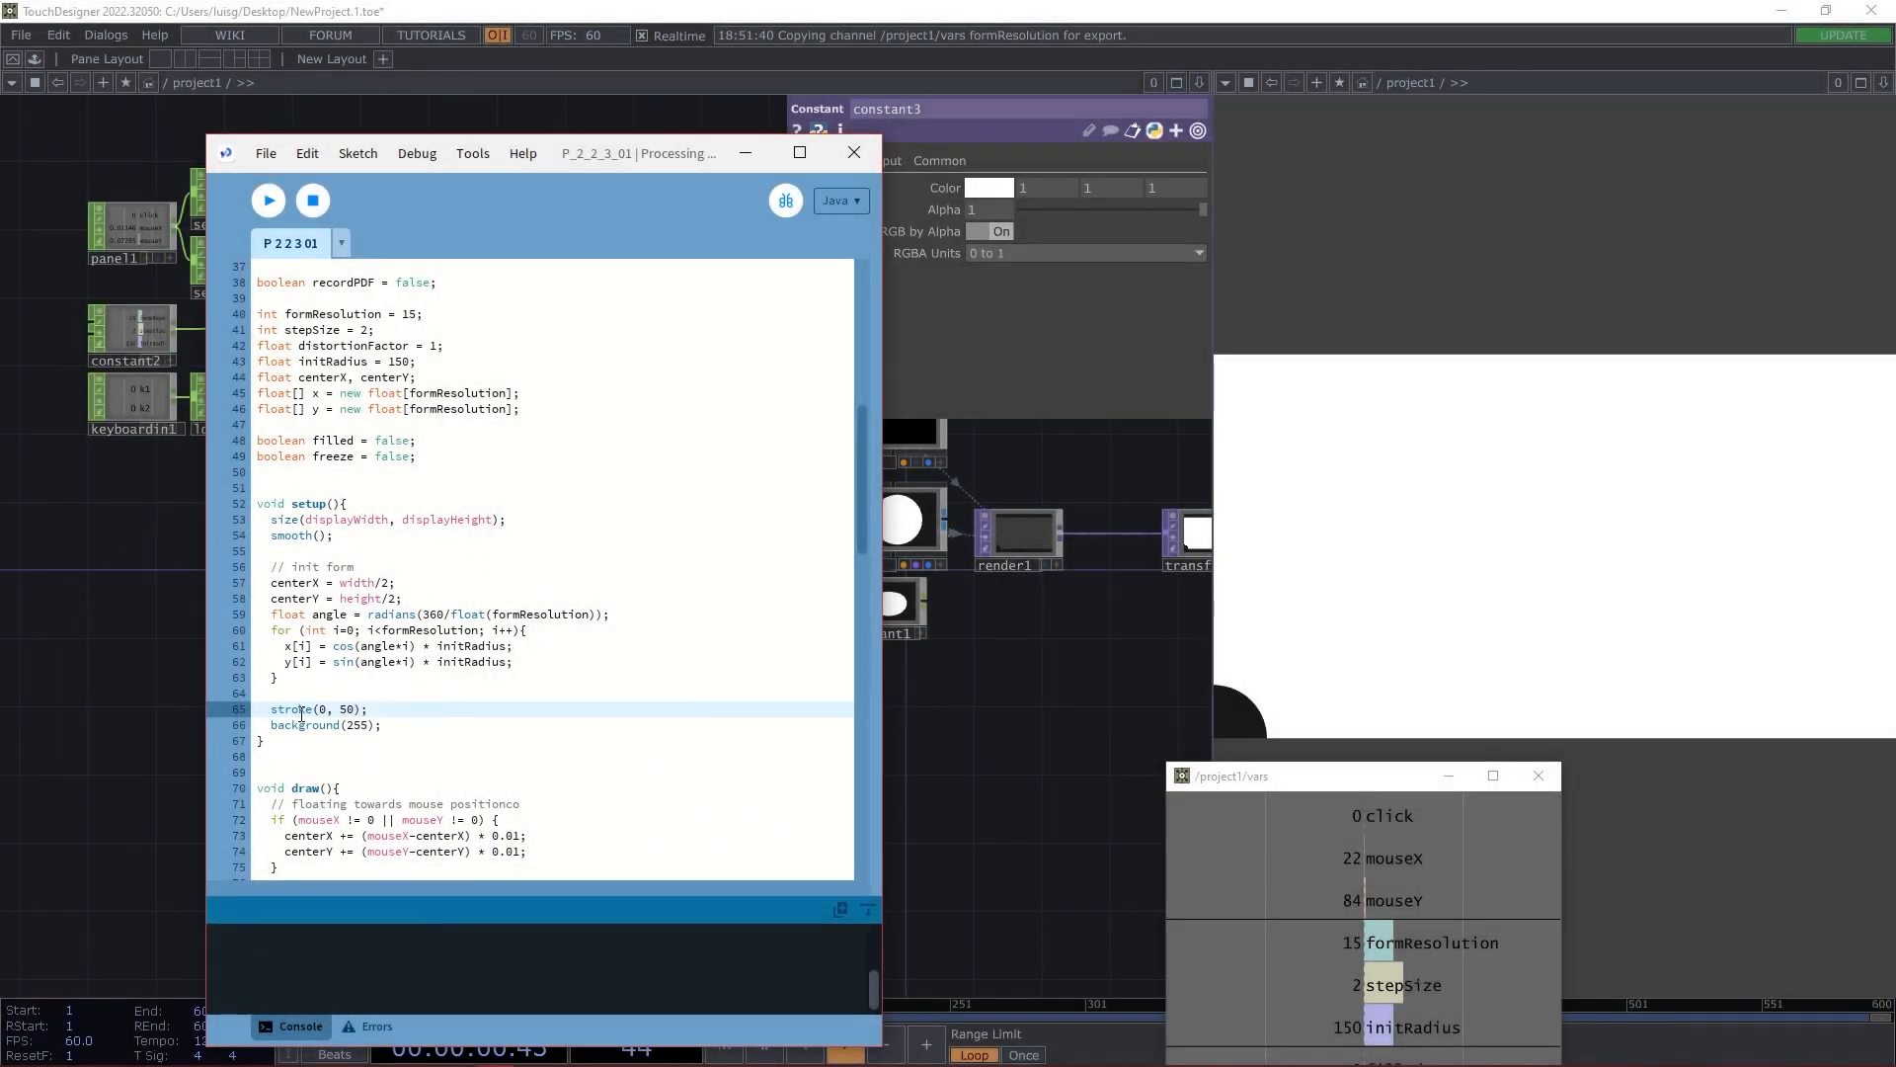
scroll(383, 683, "down", 3)
scroll(440, 790, "down", 3)
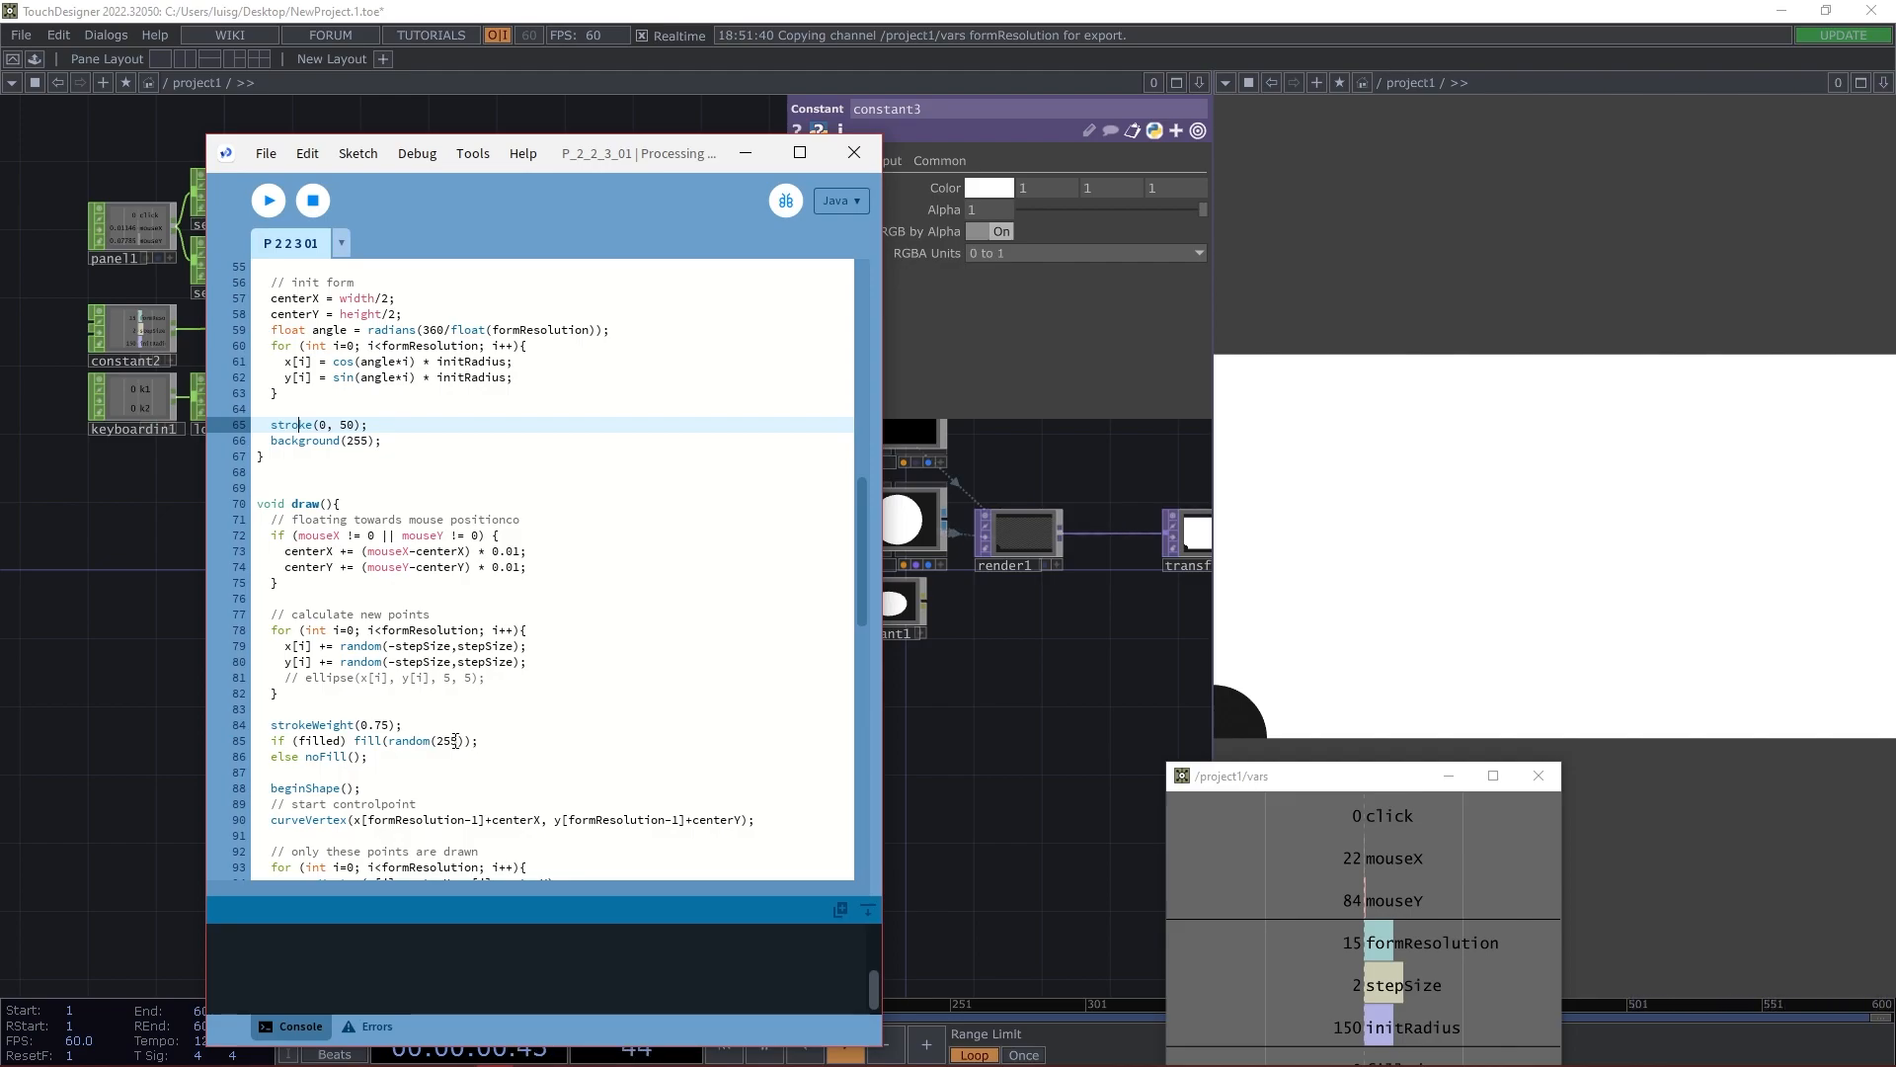
scroll(573, 530, "up", 8)
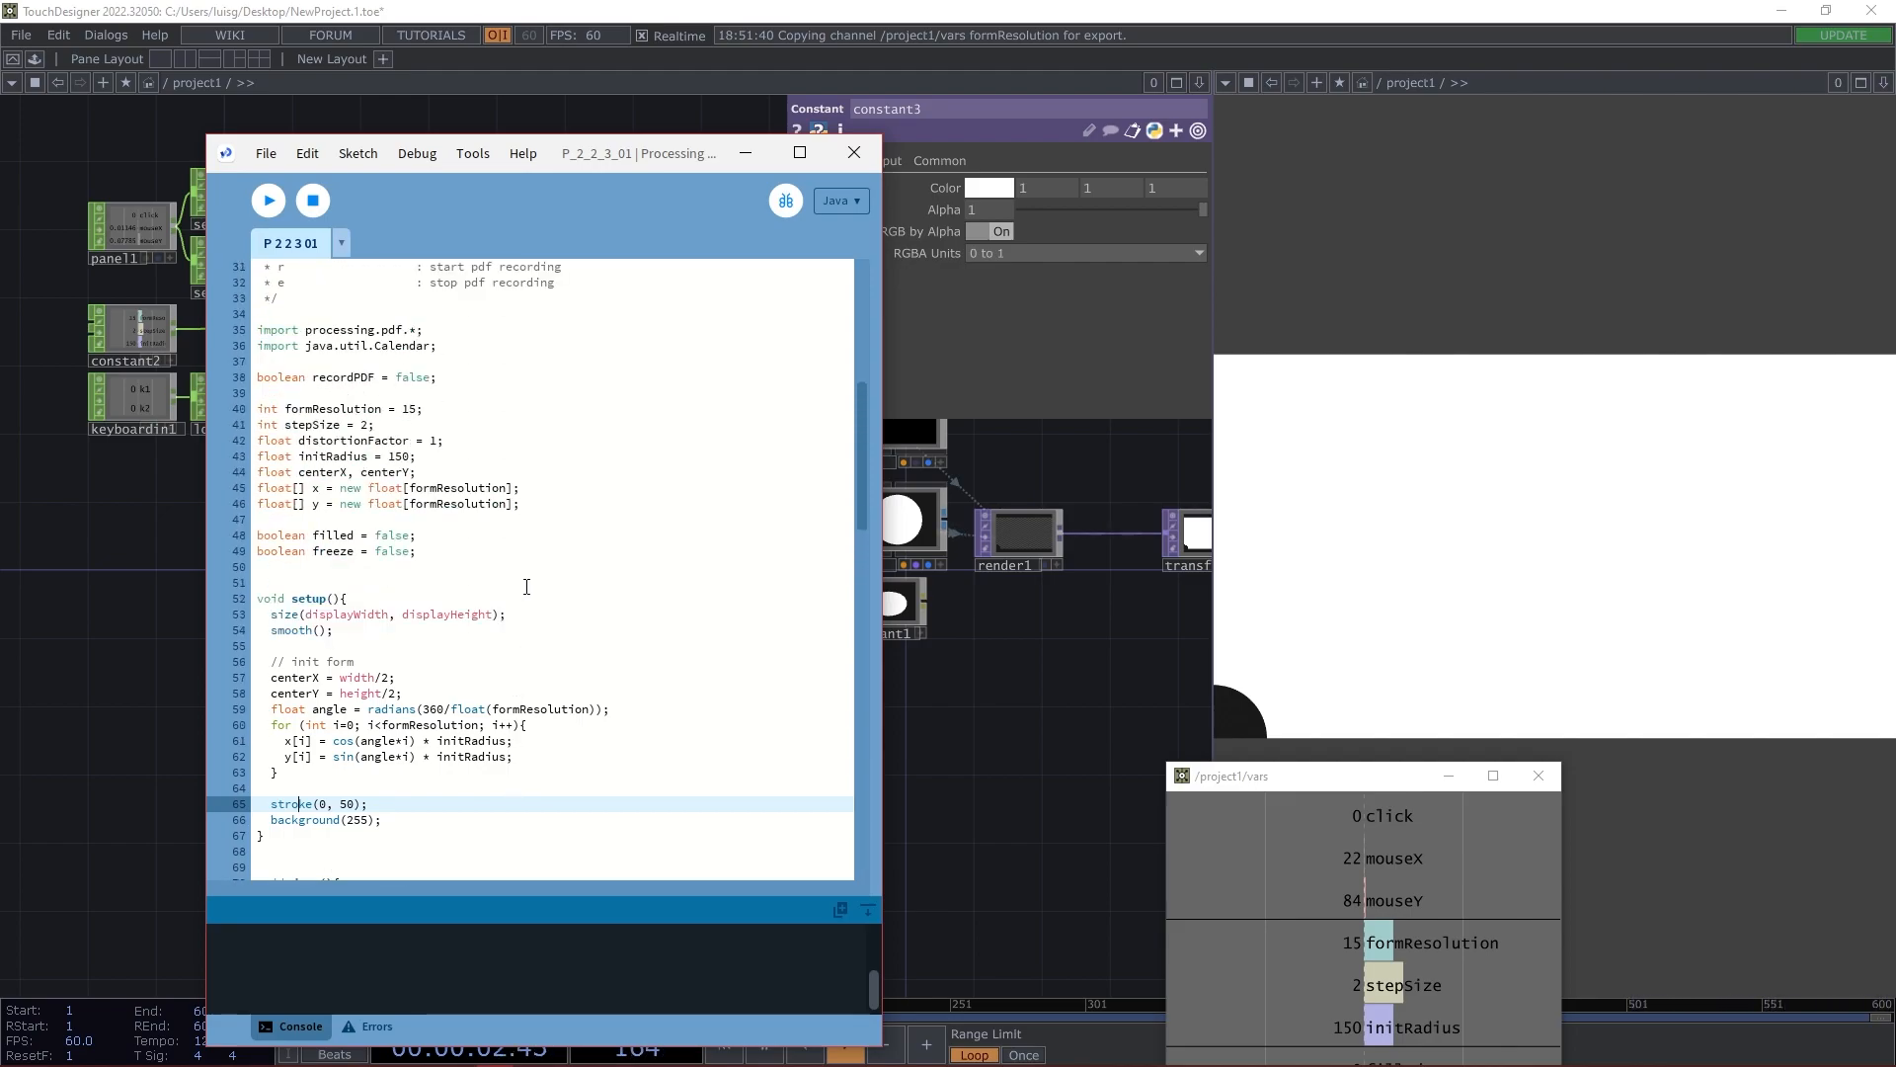
left_click(745, 155)
Set constant3's resolution to 1 by 1 and its pixel format to 32-bit float (Mono).
scroll(679, 755, "up", 5)
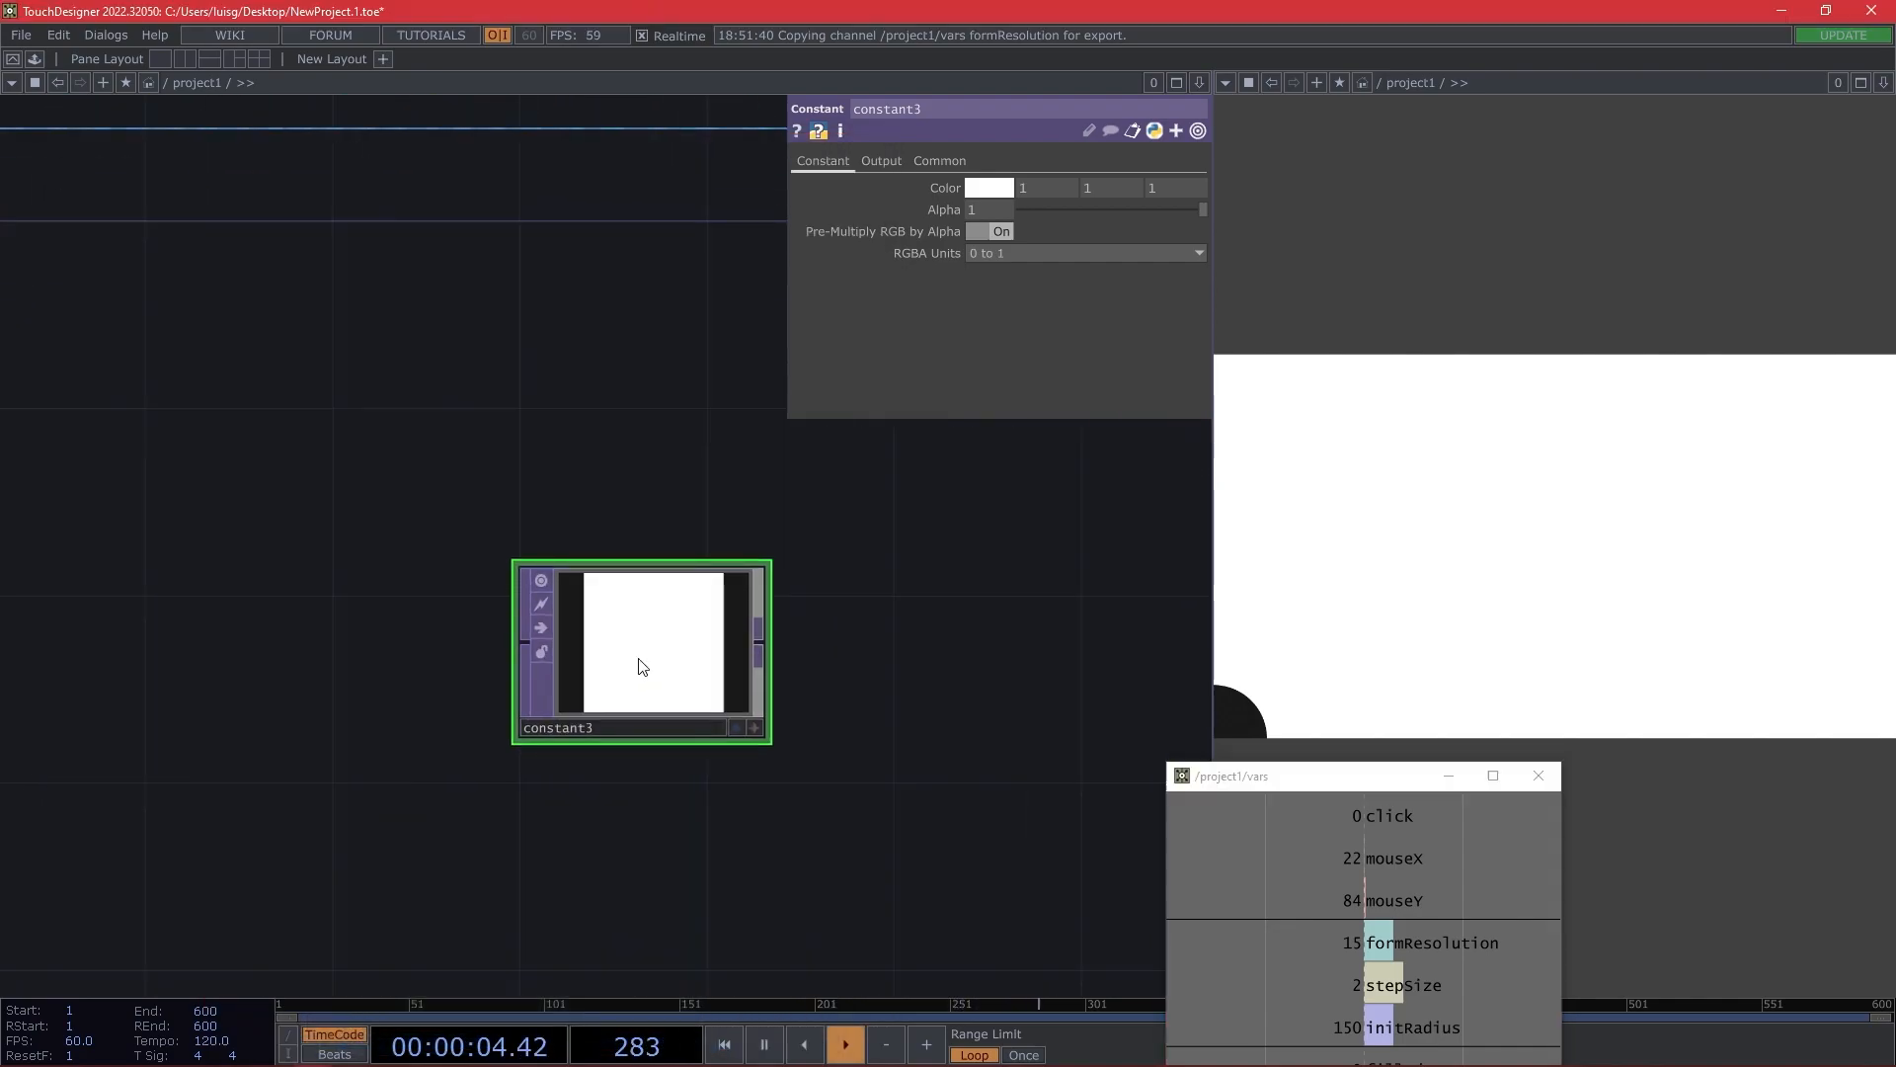
left_click(954, 158)
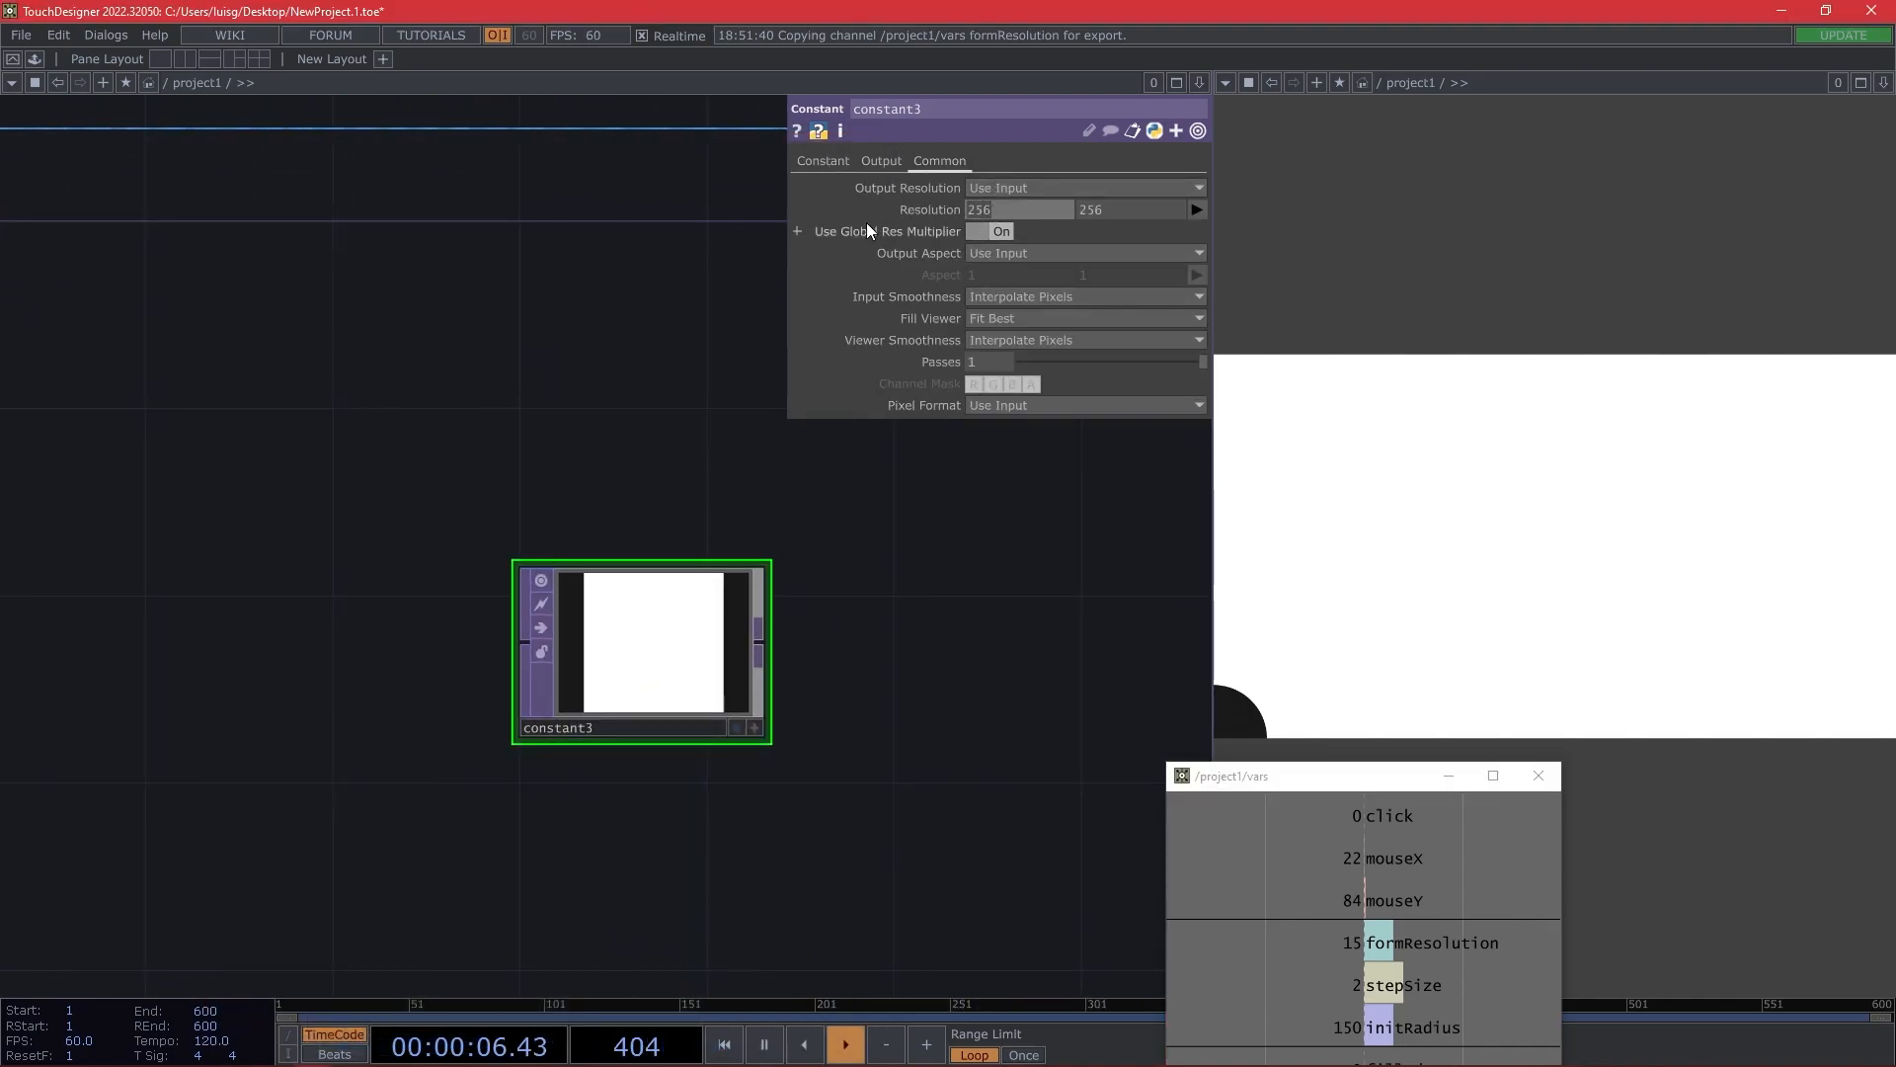
left_click(1127, 212)
type("1")
left_click(965, 577)
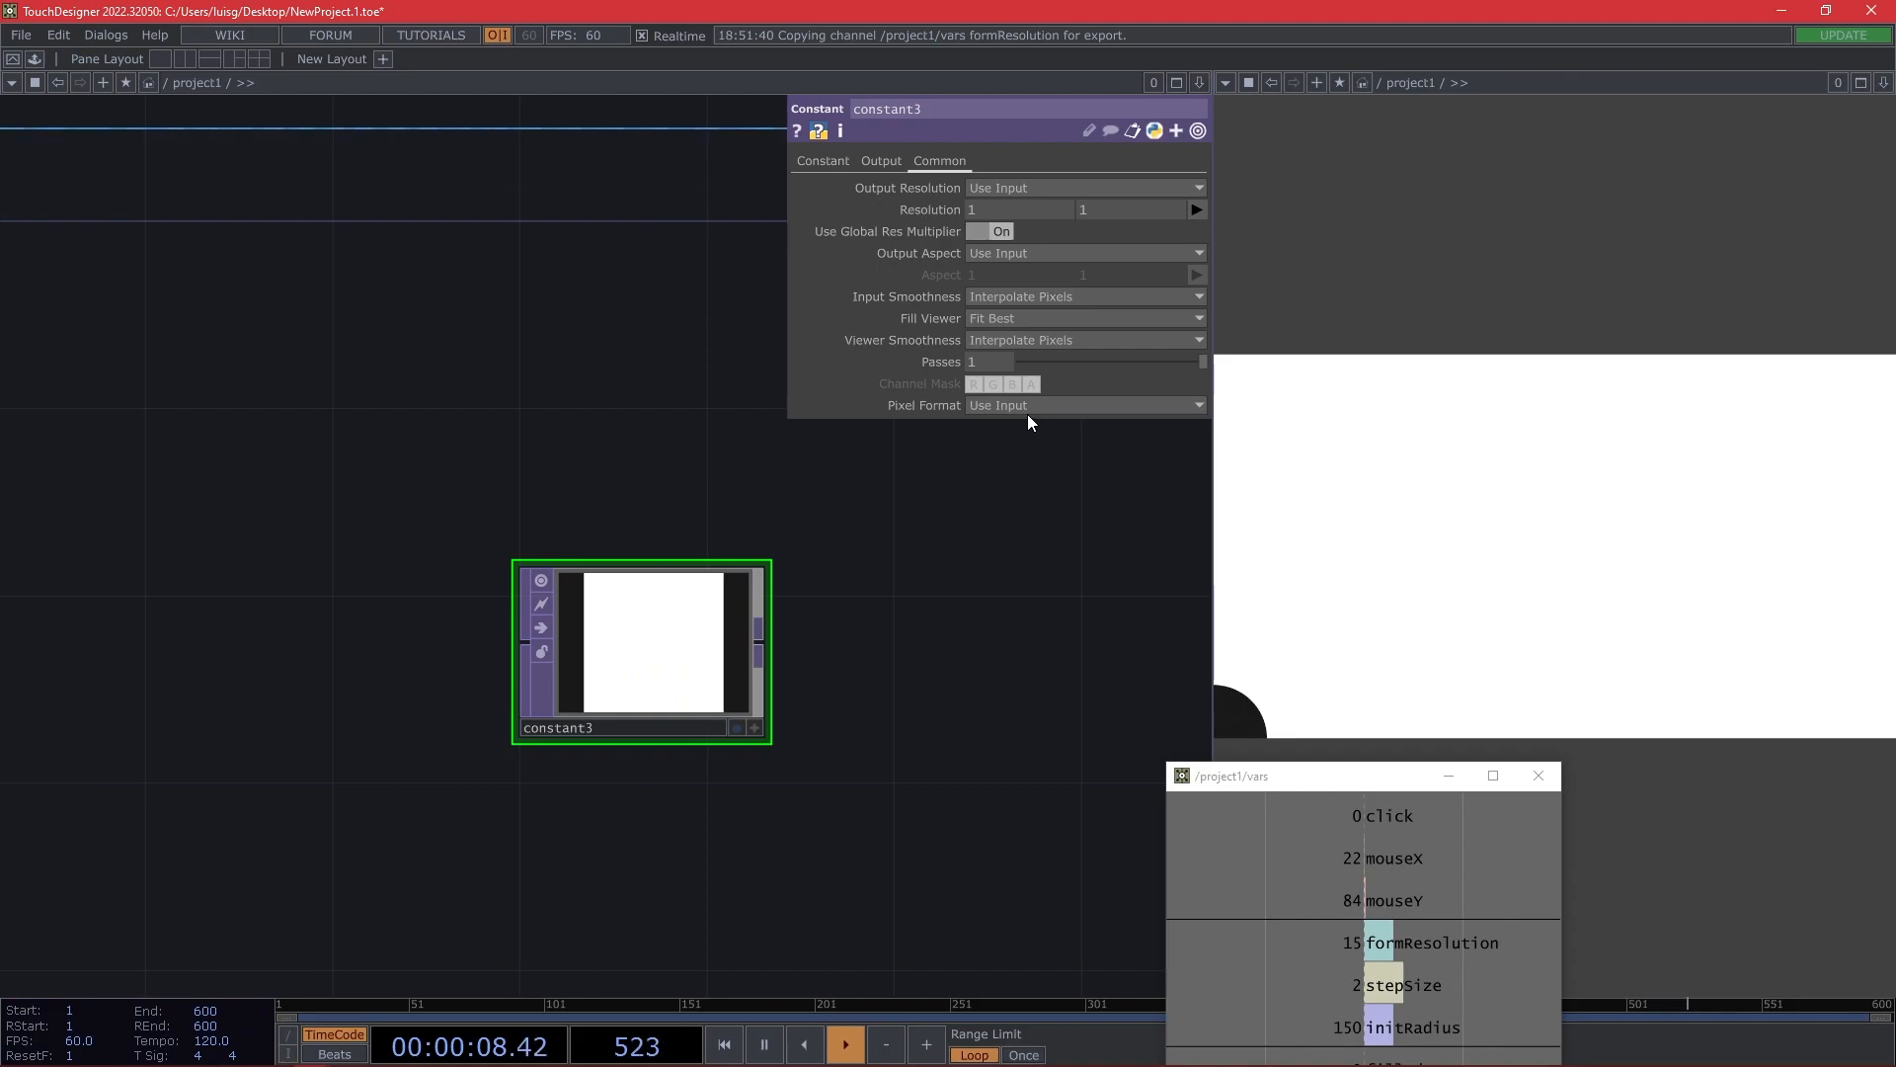
left_click(1029, 412)
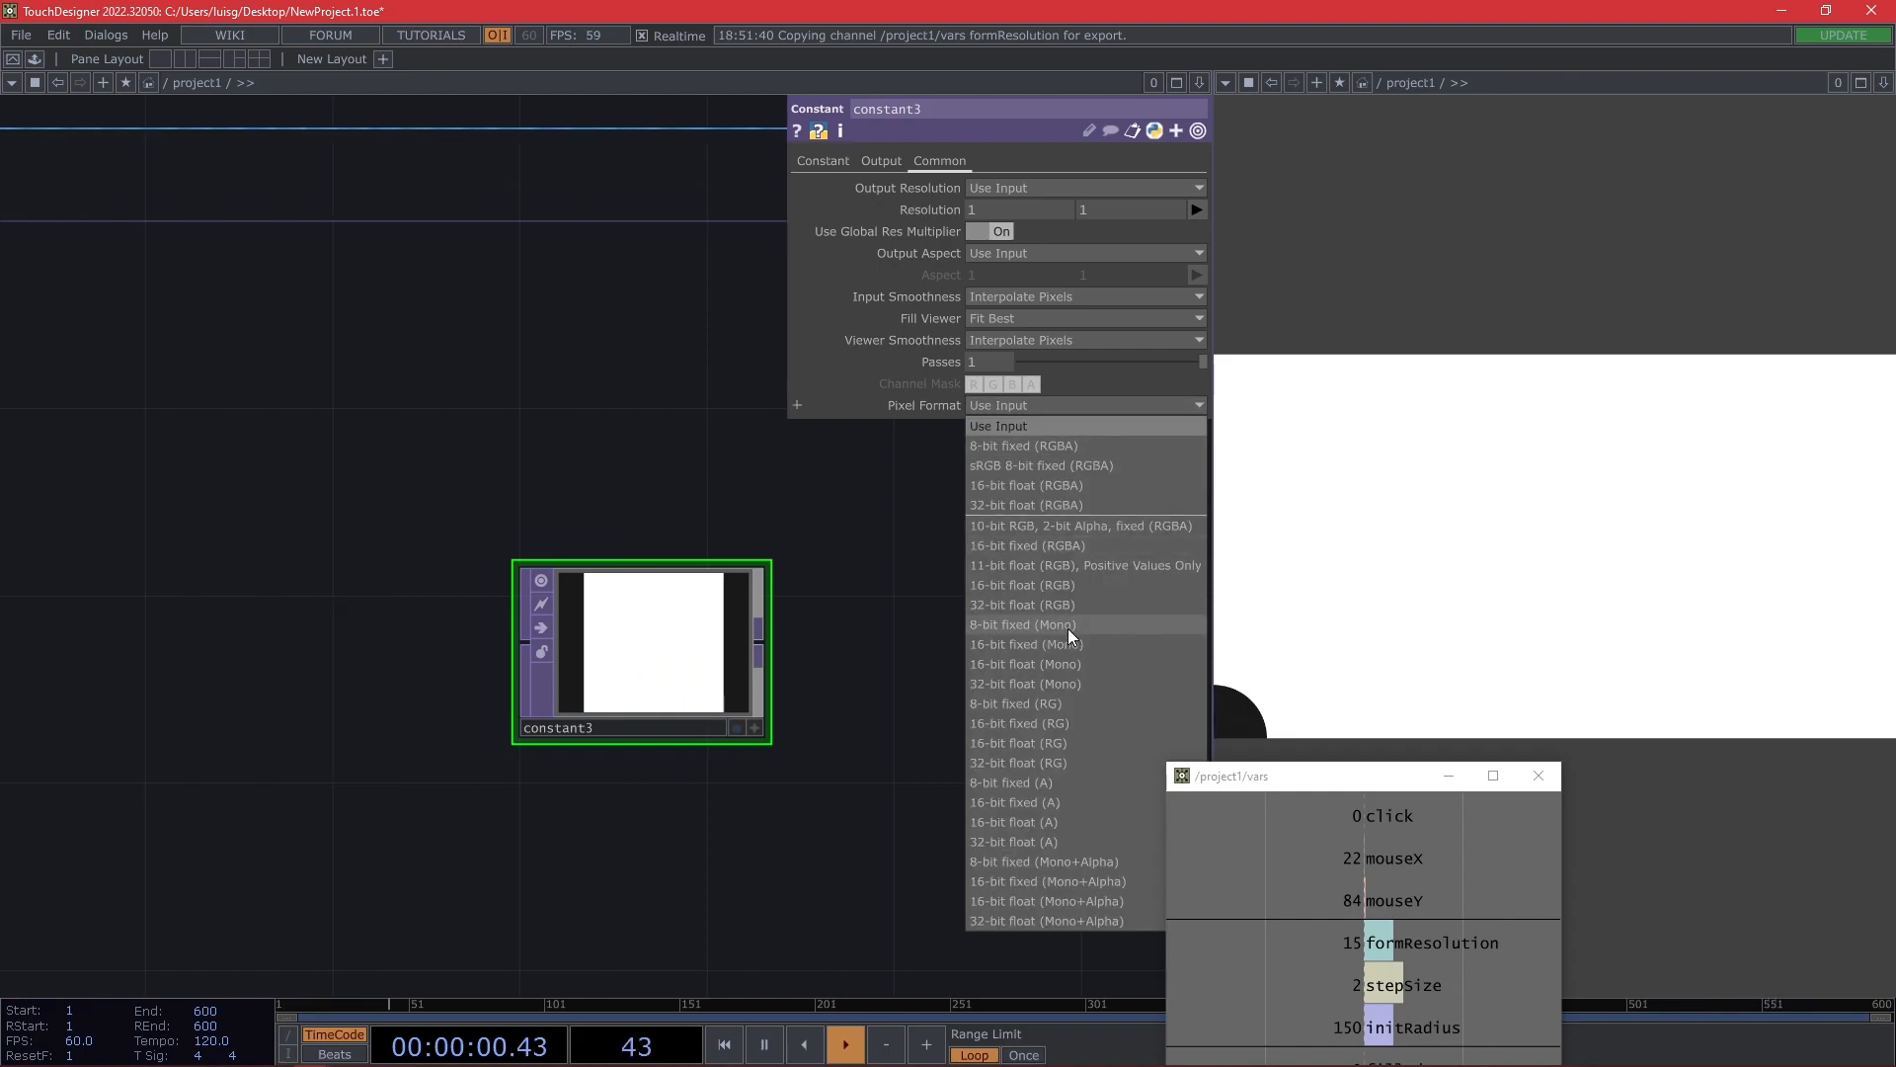
left_click(1055, 683)
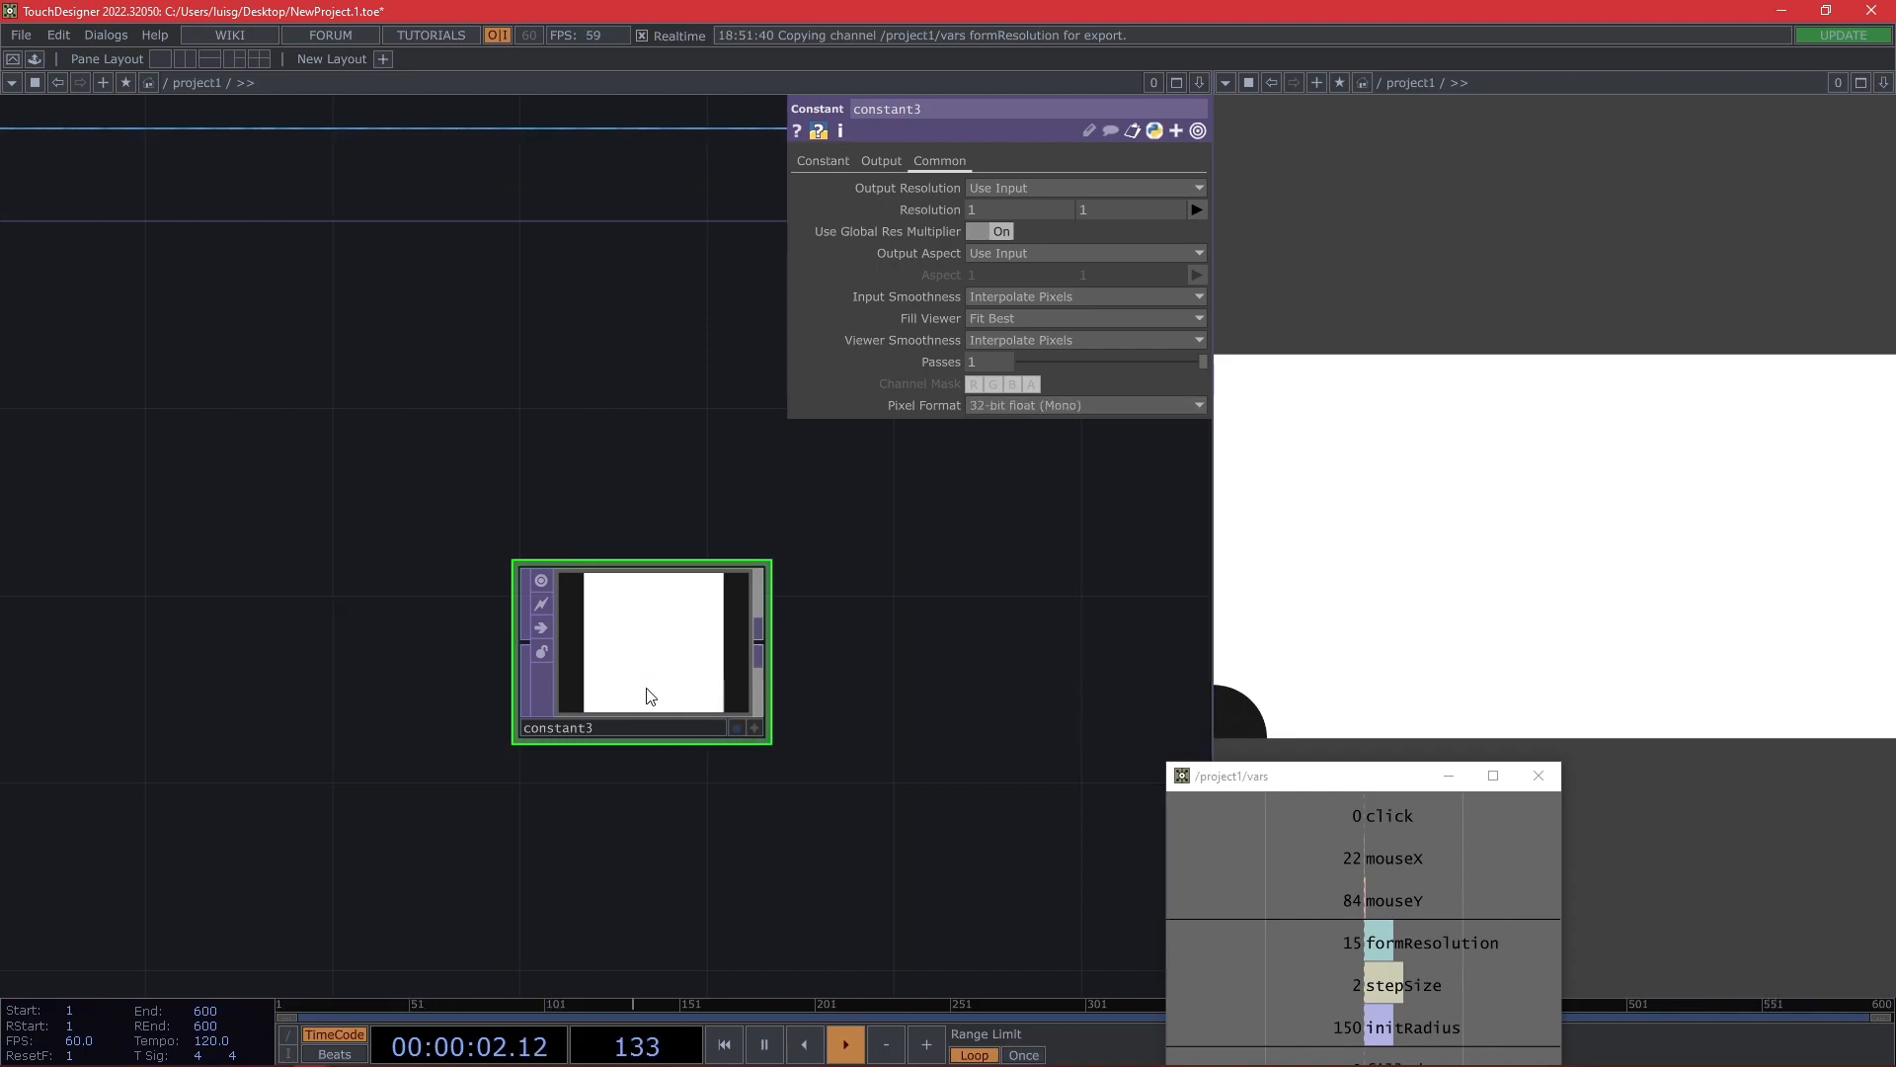
Set constant3's color to black.
left_click(837, 160)
left_click(990, 188)
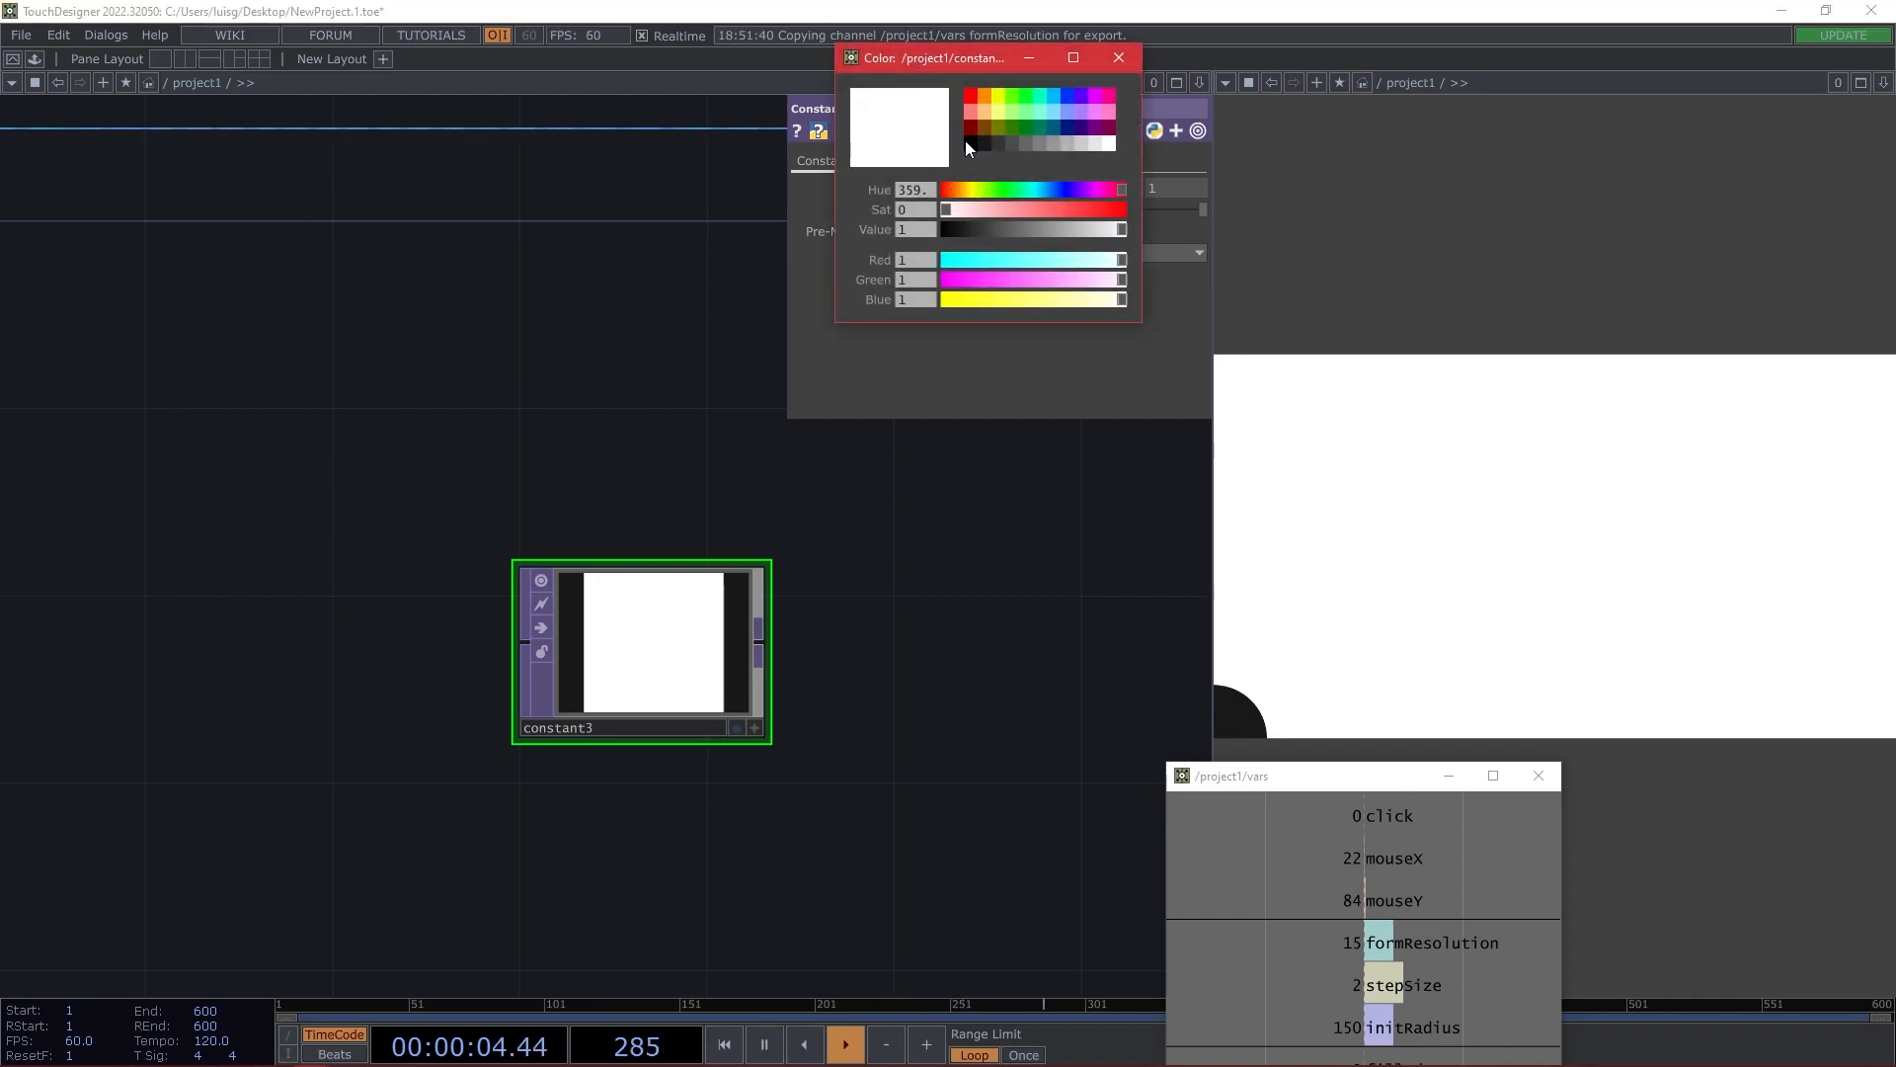
left_click(968, 144)
left_click(1119, 58)
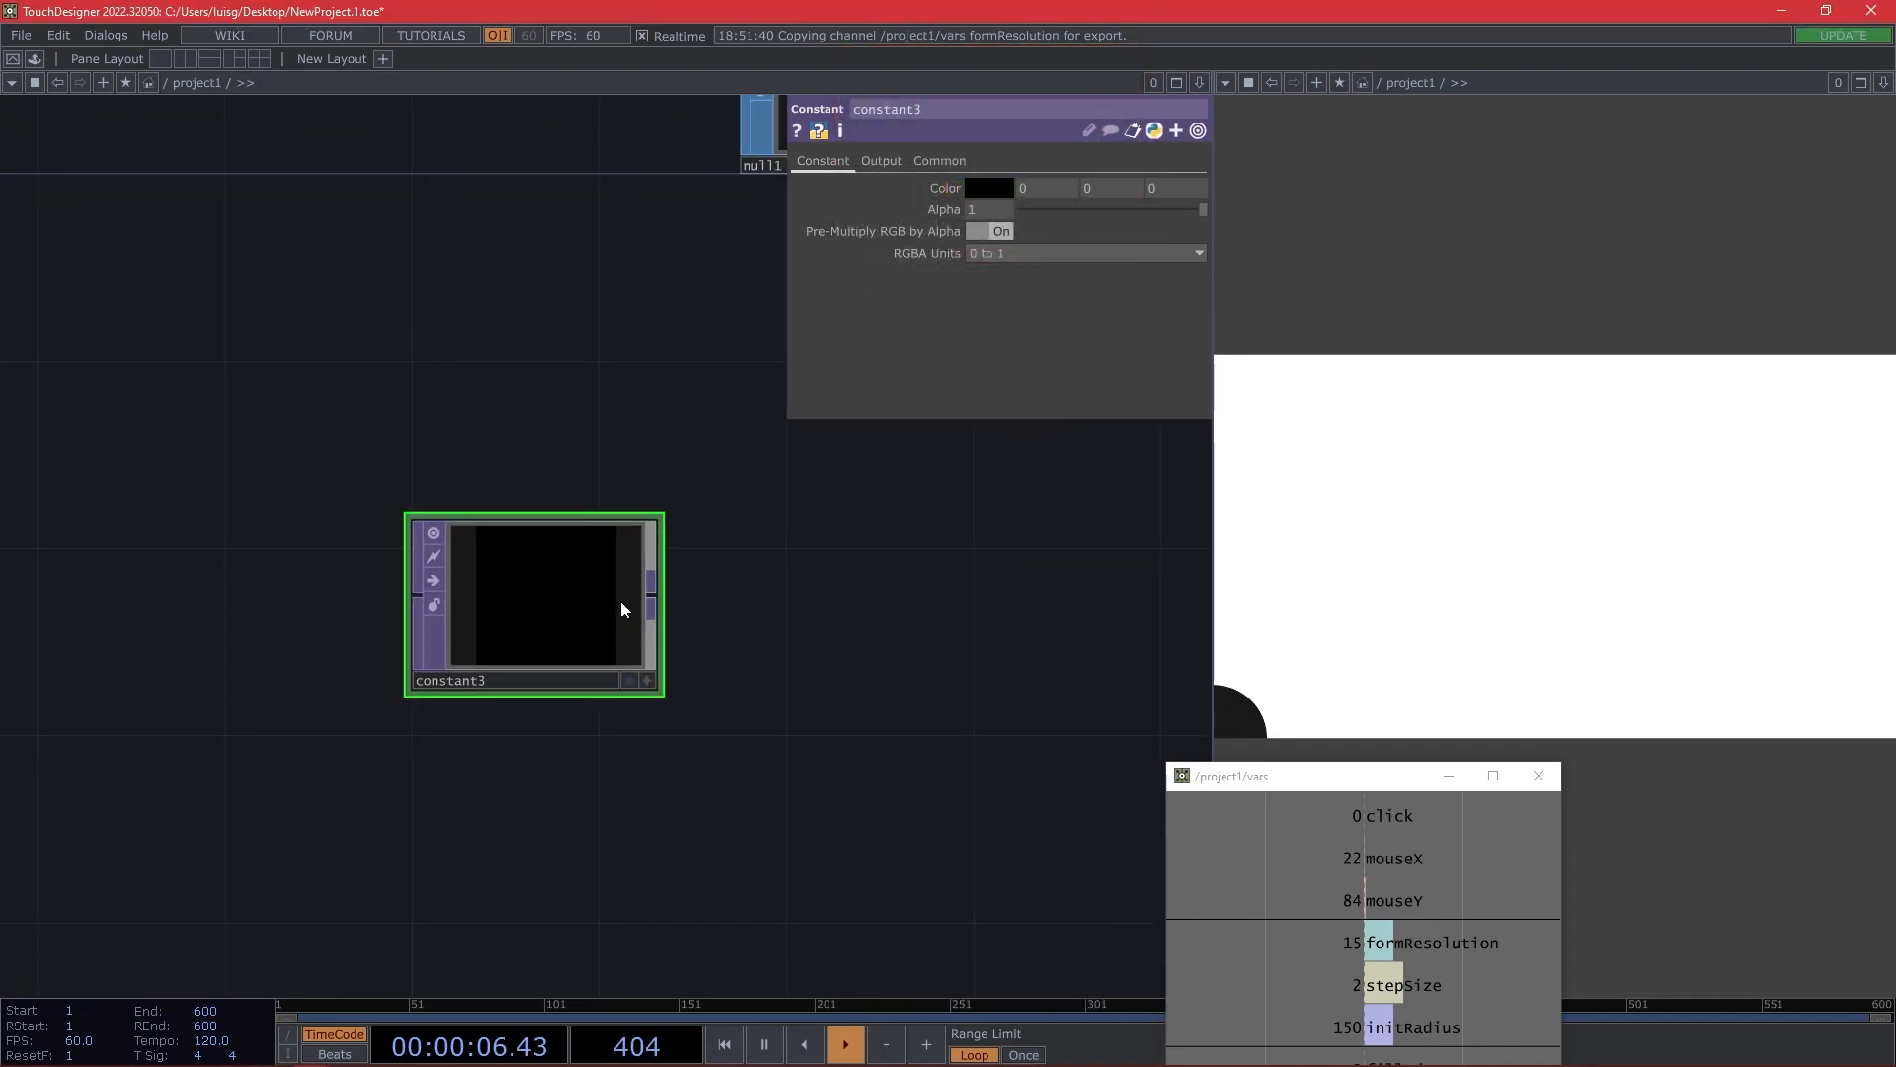
Connect a new Noise TOP to constant3's output and set its type to Random.
left_click(652, 596)
type("noi")
key("Return")
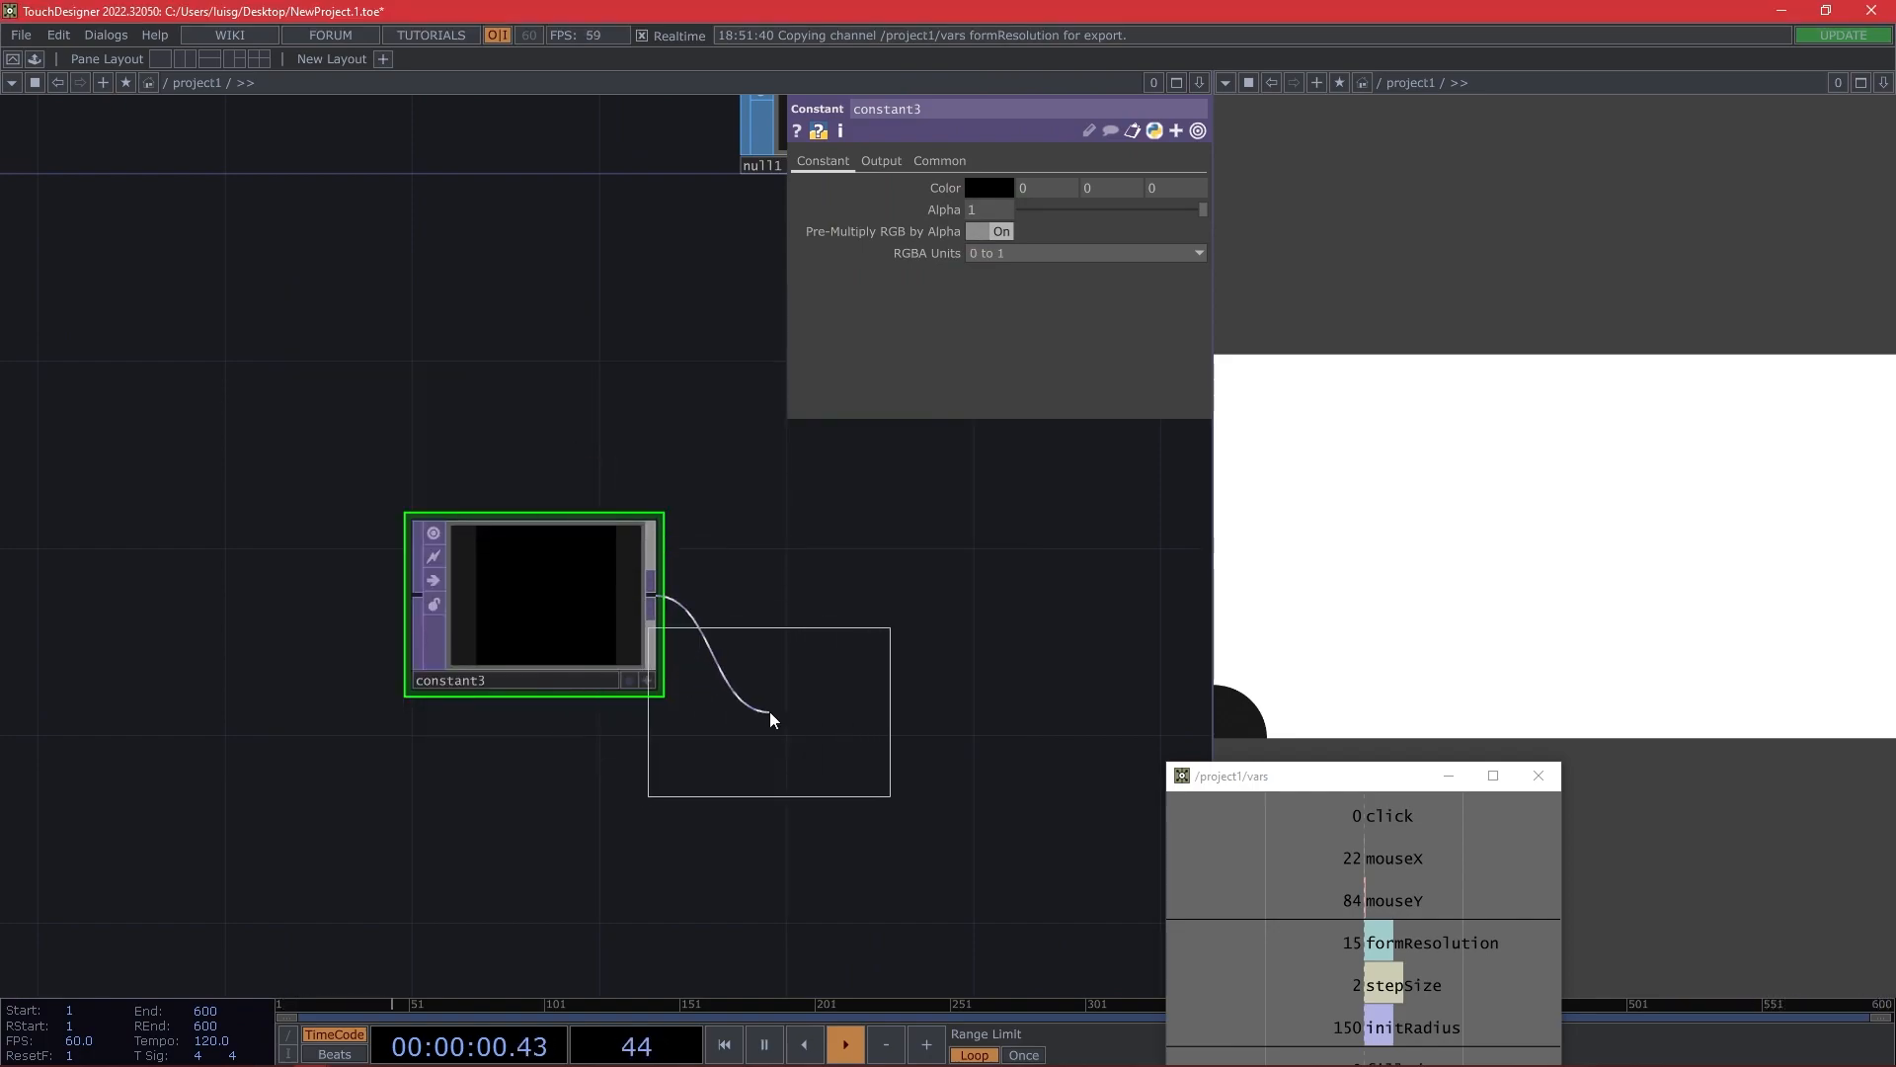
left_click(805, 696)
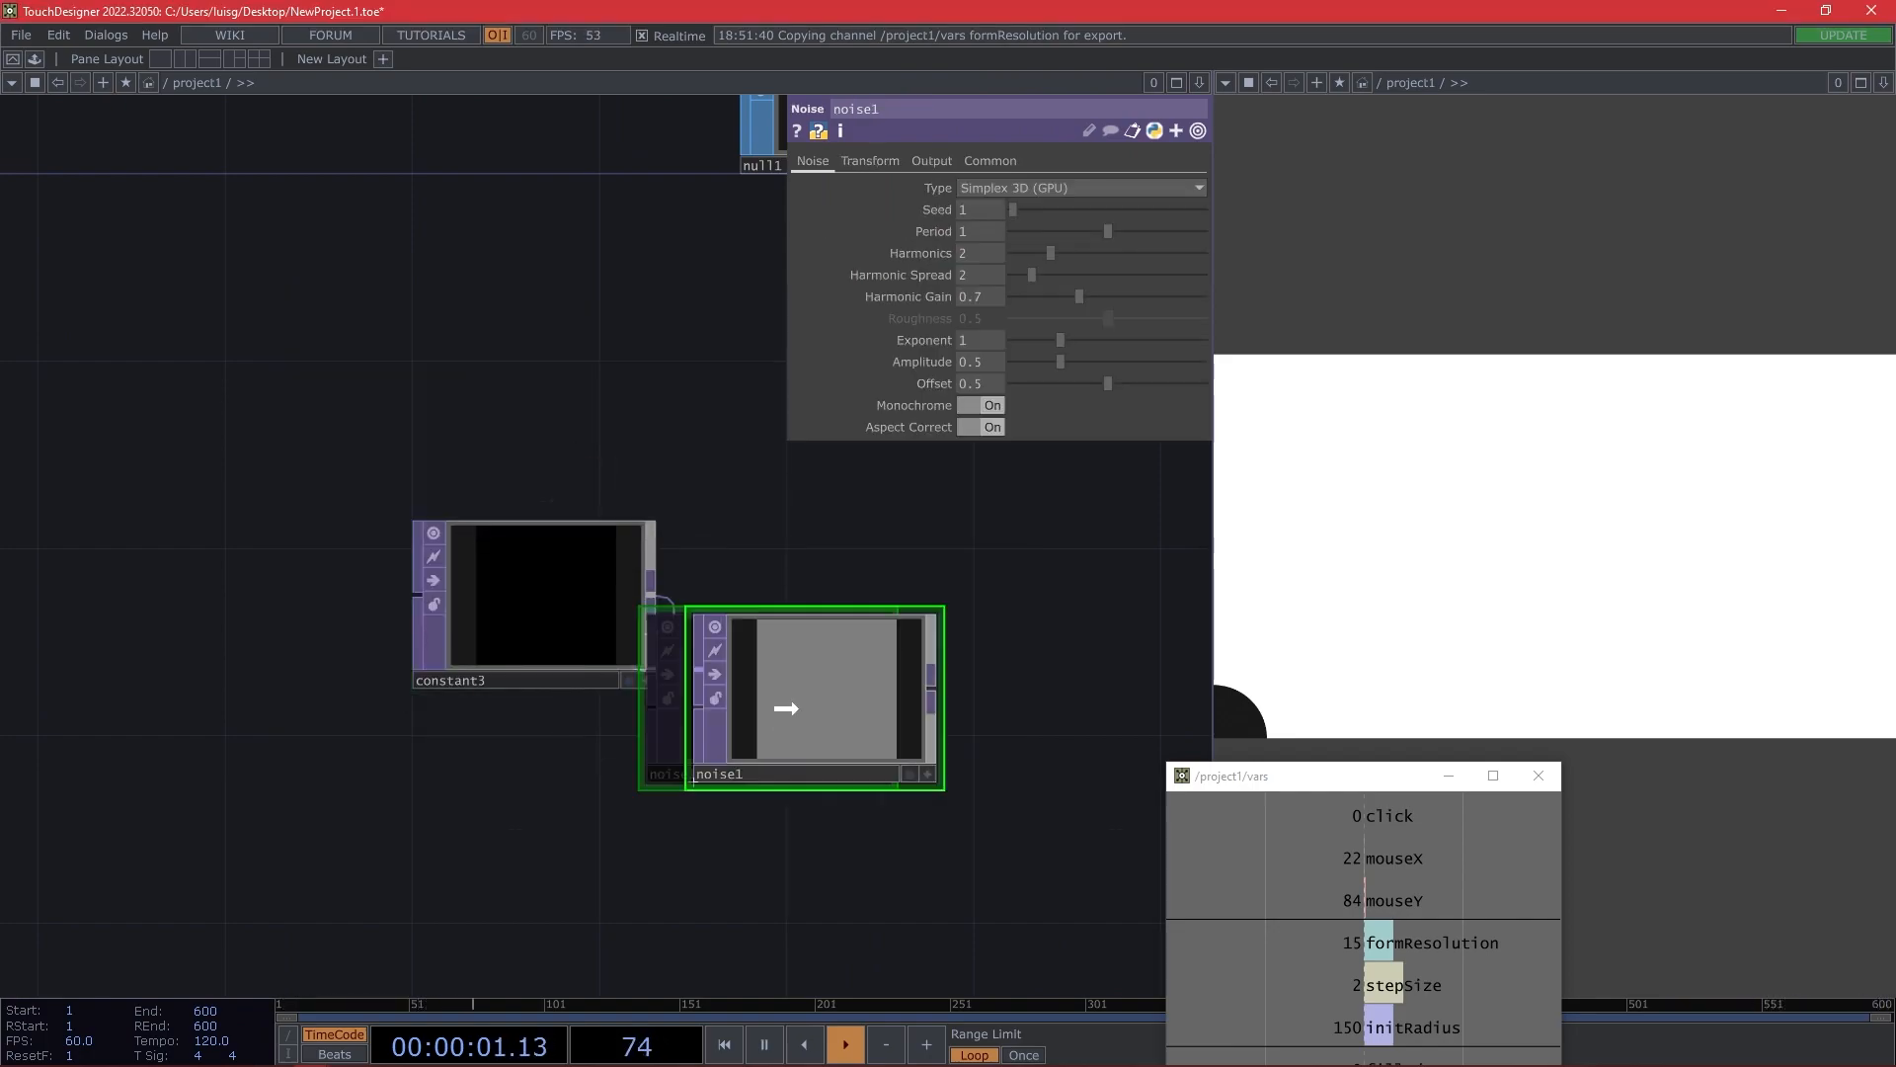
left_click(1012, 189)
left_click(993, 409)
left_click_drag(1084, 684, 947, 637)
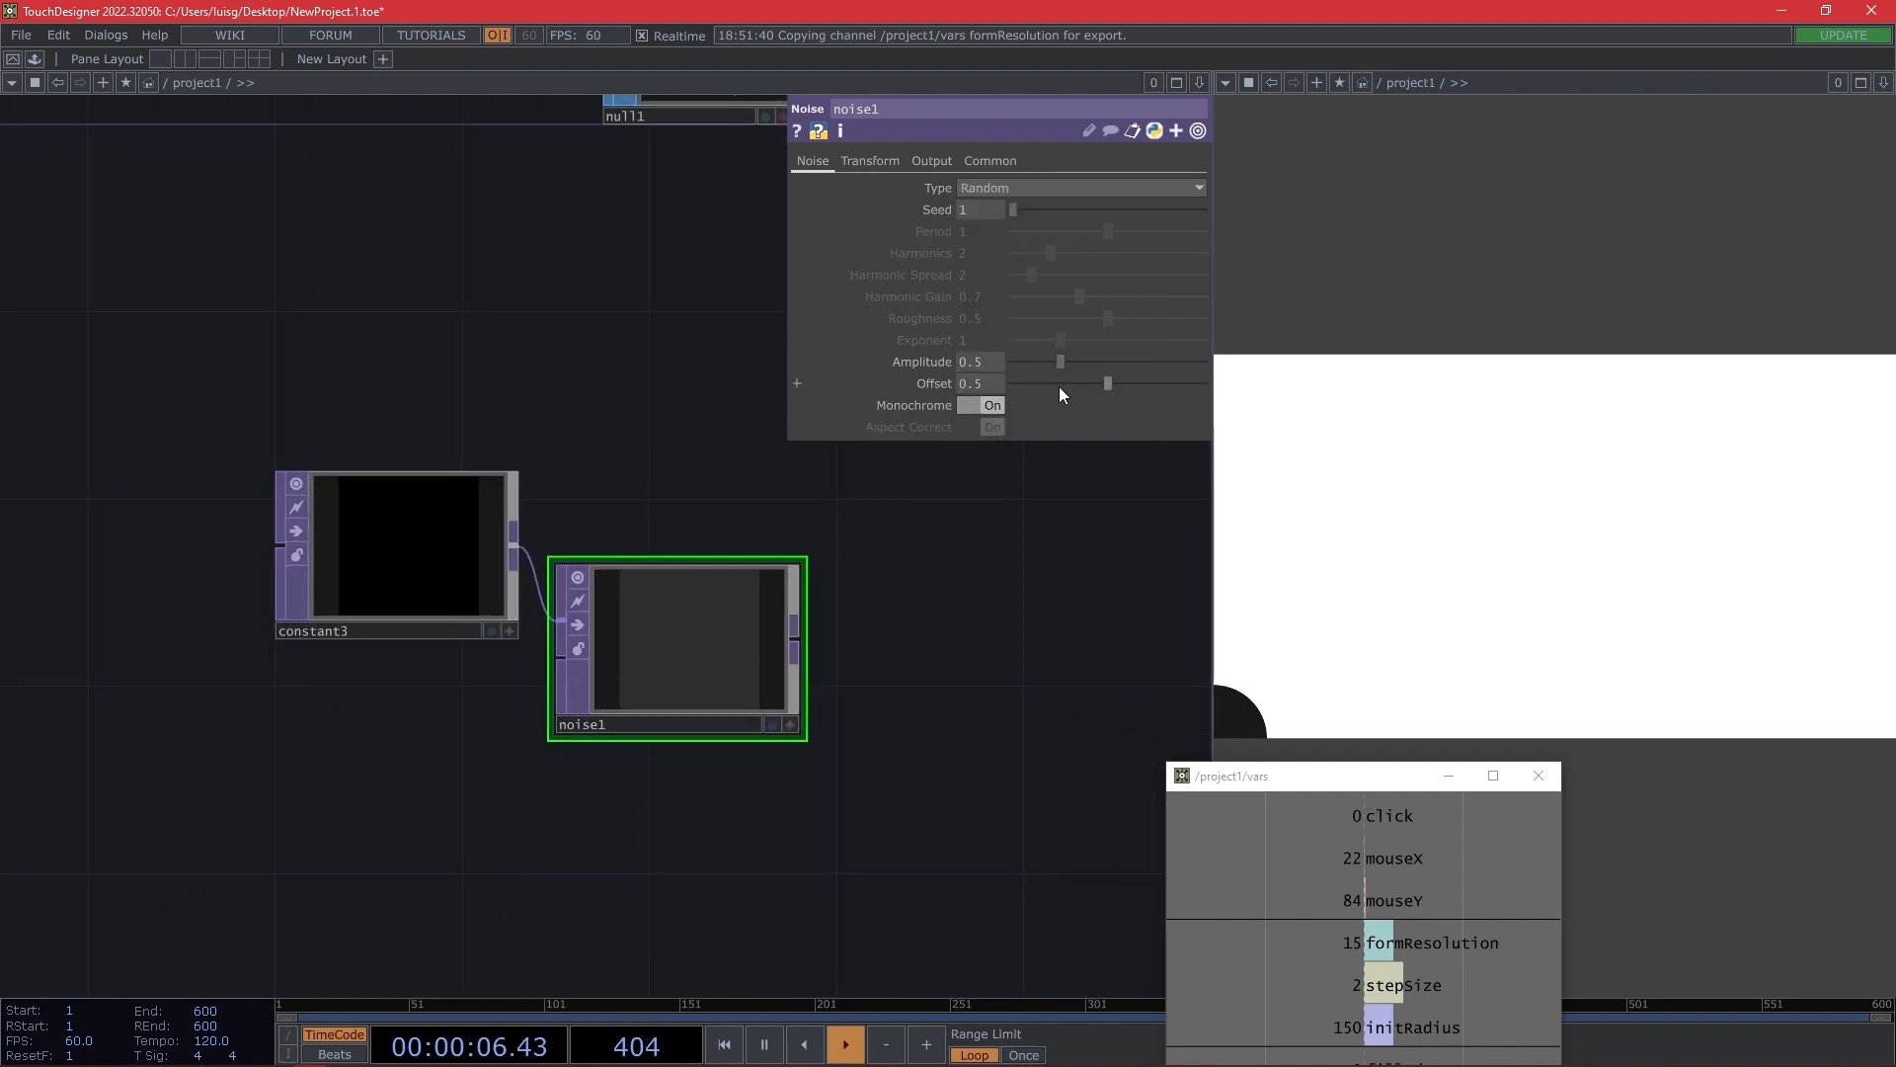
Set noise1's pixel format to 32-bit float (Mono).
left_click(931, 163)
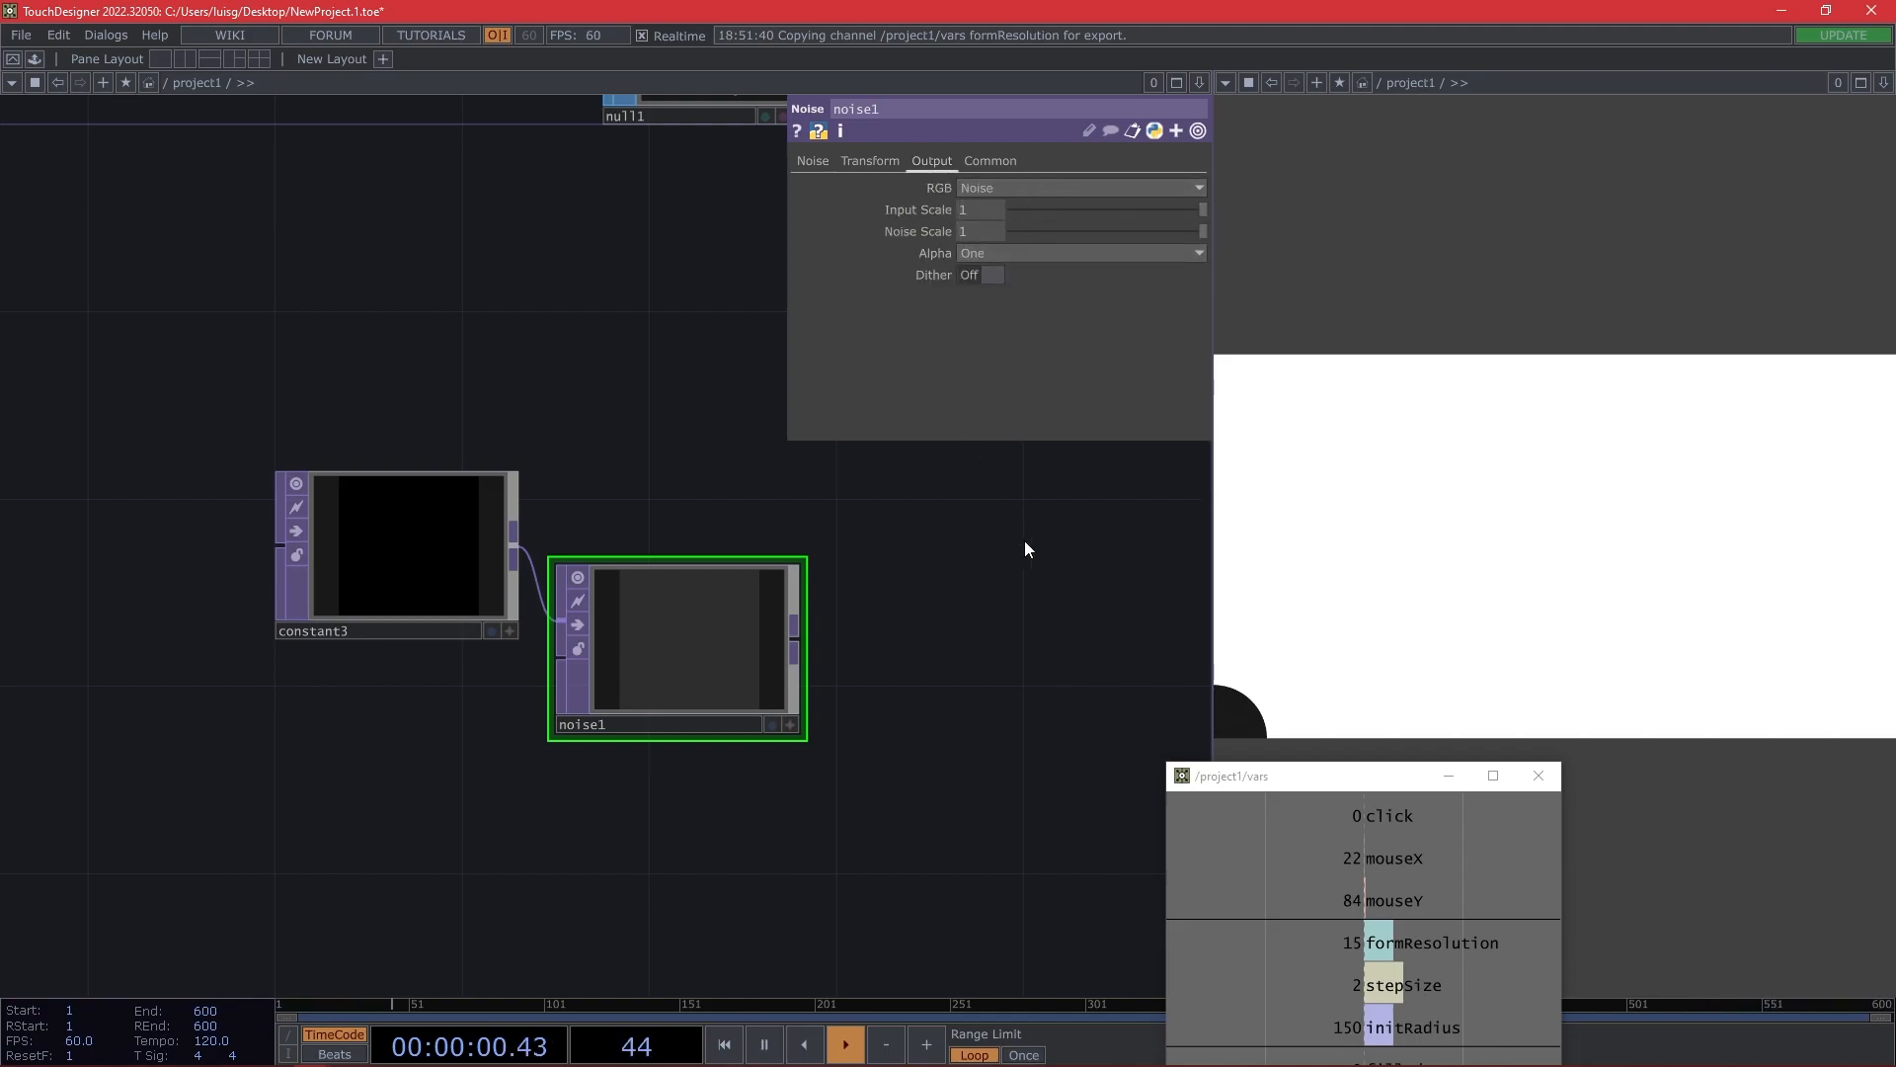
left_click_drag(1025, 549, 916, 586)
left_click(994, 161)
left_click(1041, 405)
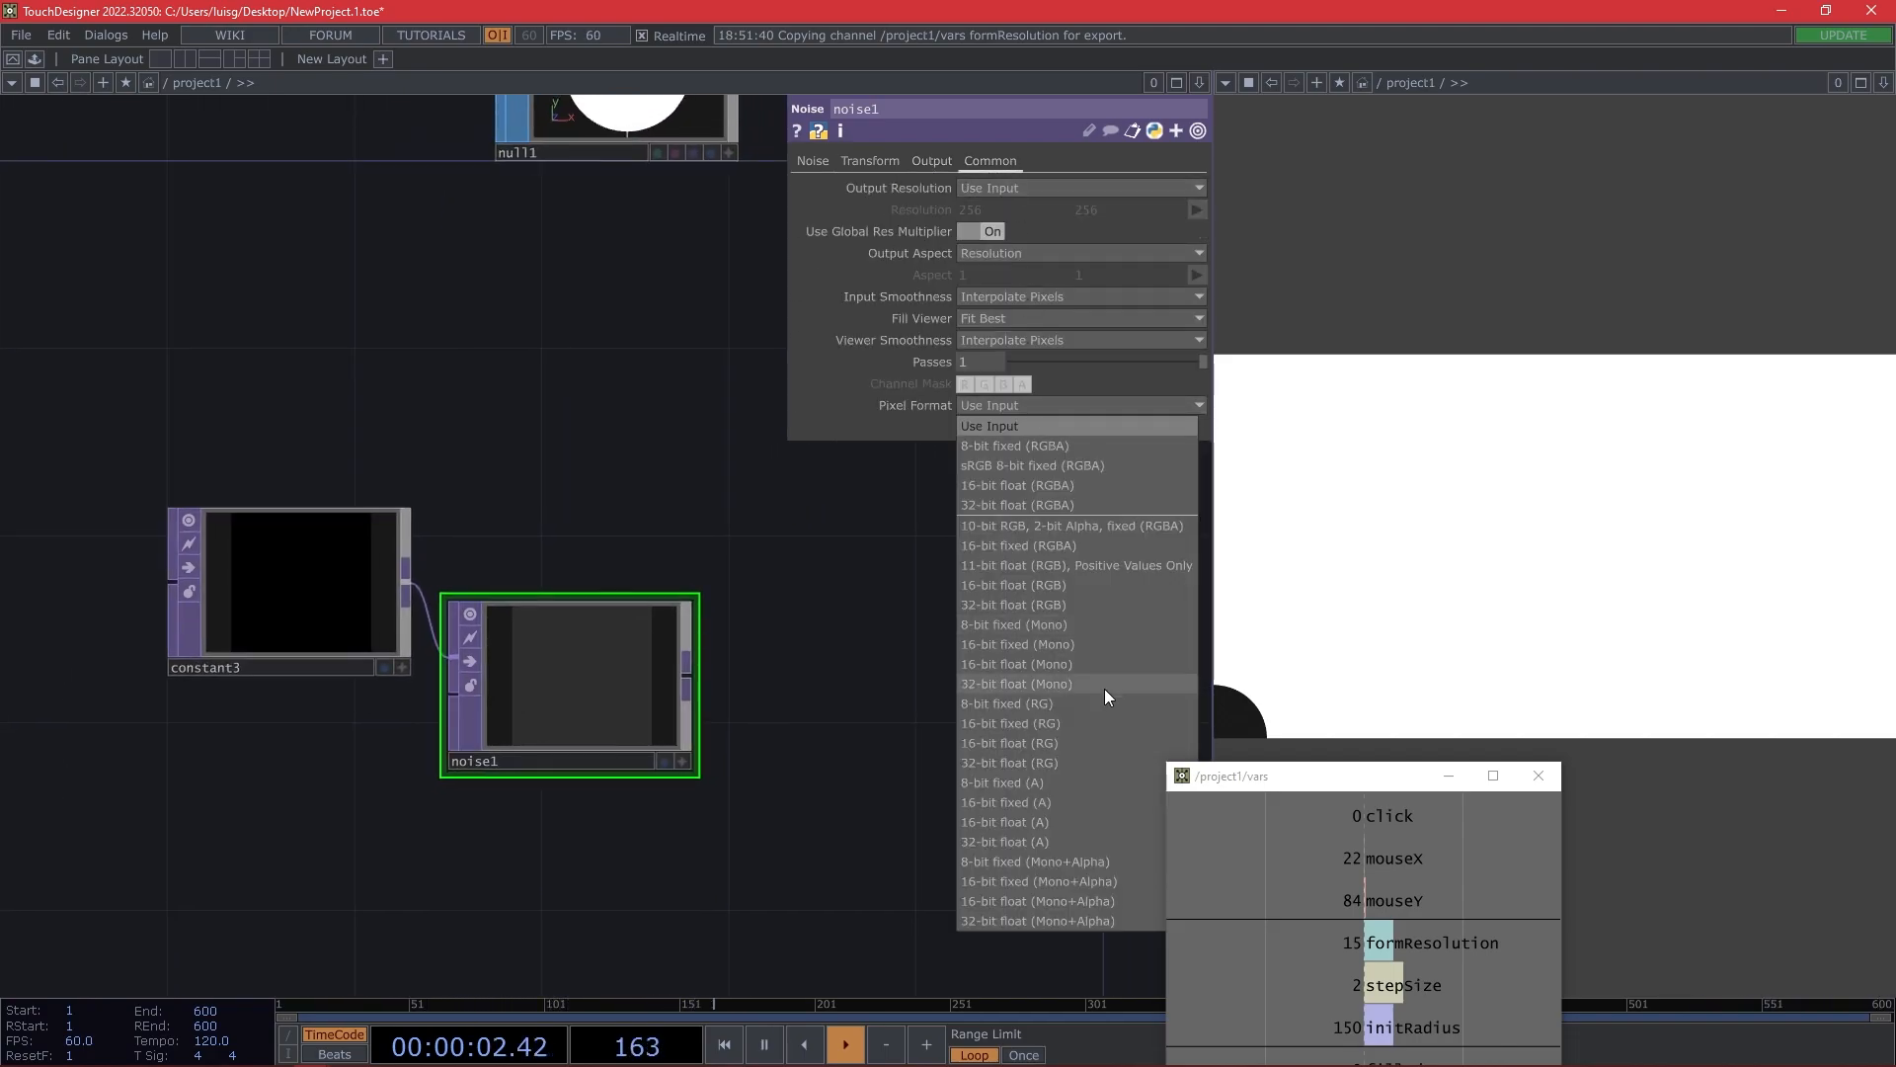
left_click(1078, 683)
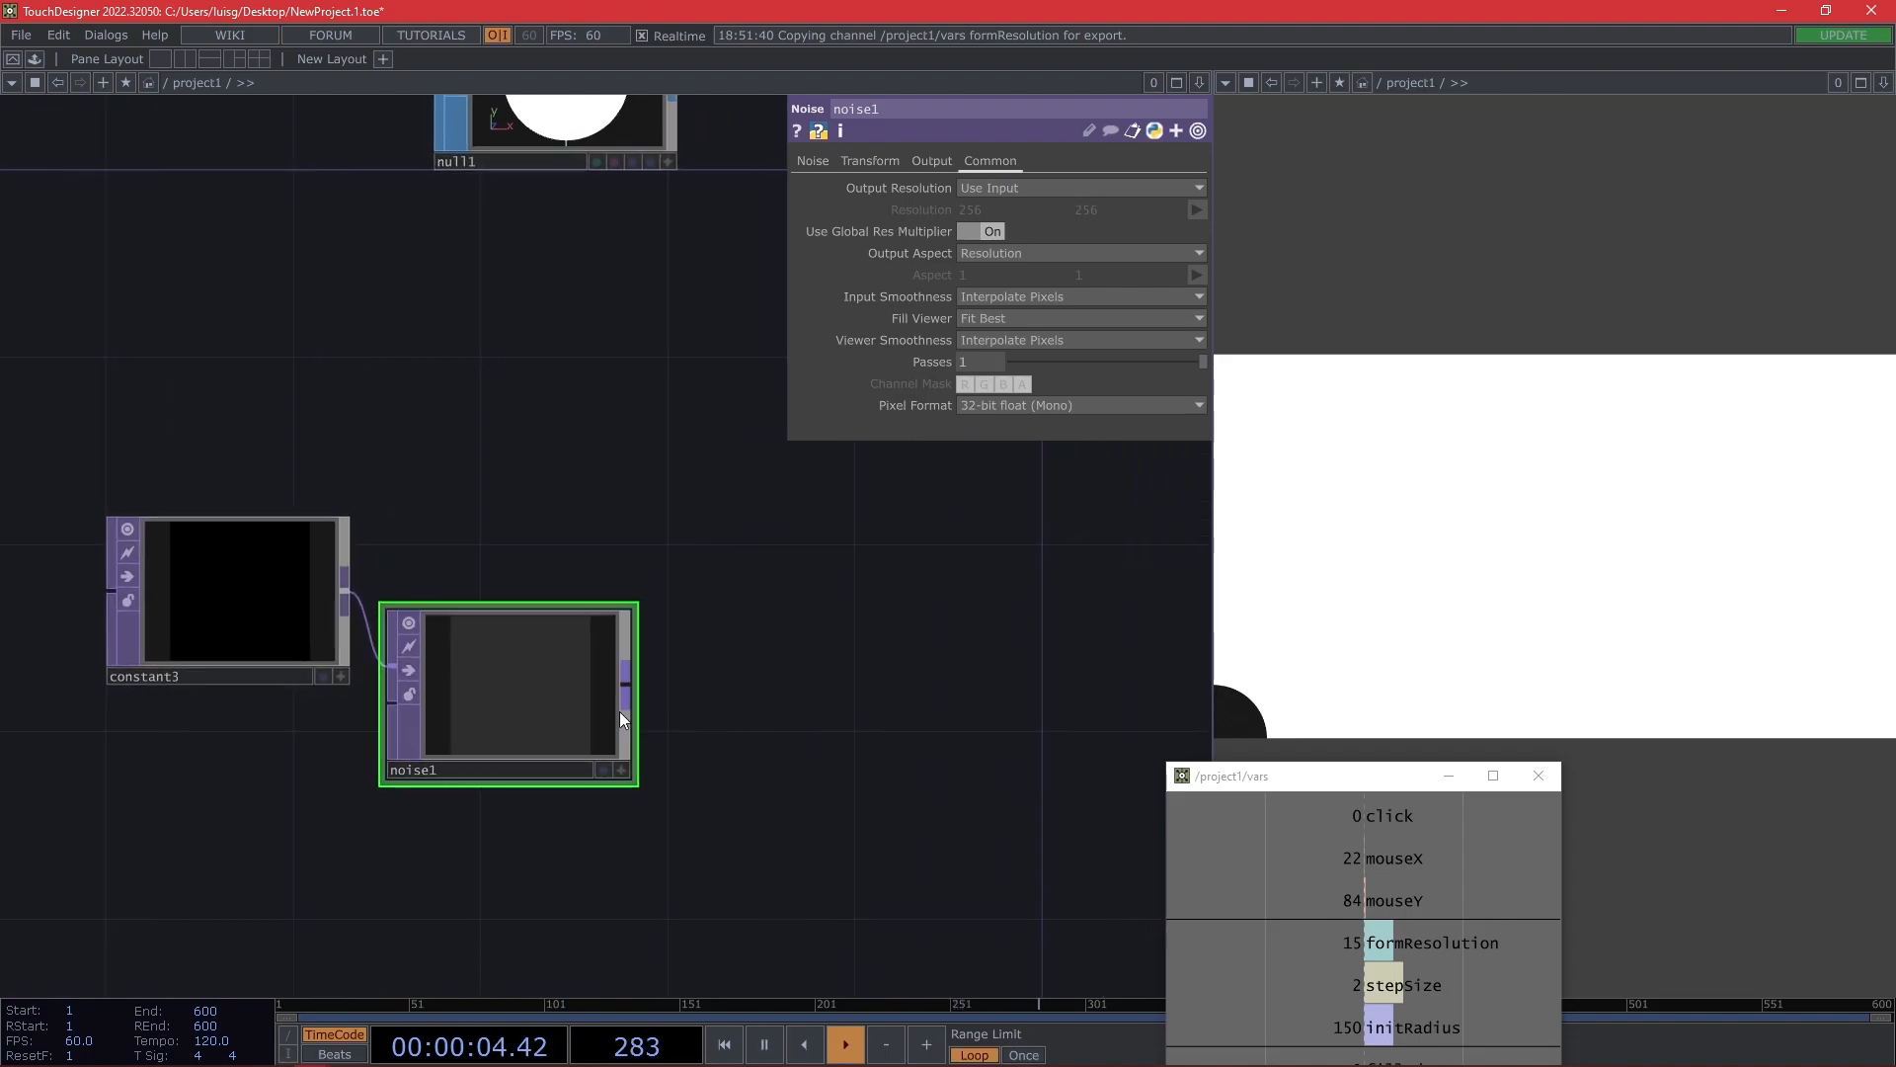
Animate noise1's seed with the expression absTime.seconds.
left_click(814, 161)
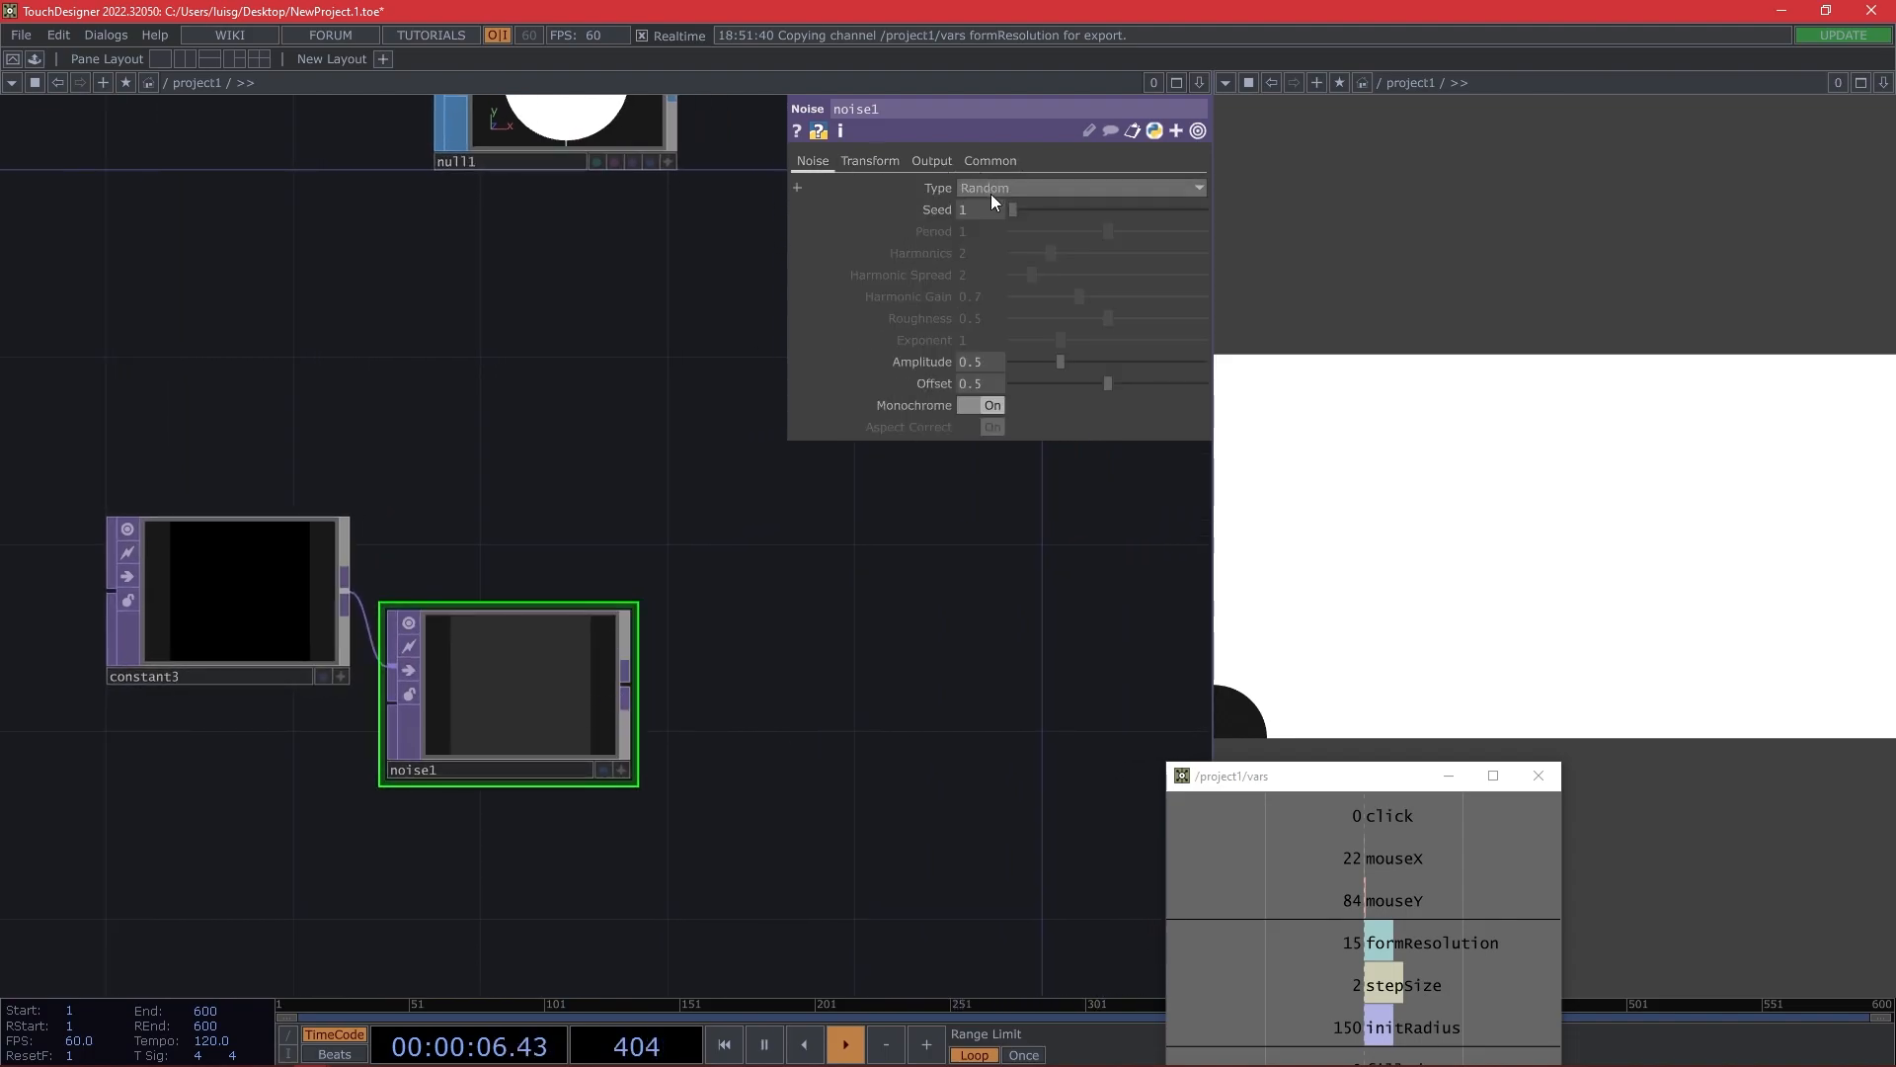
type("a")
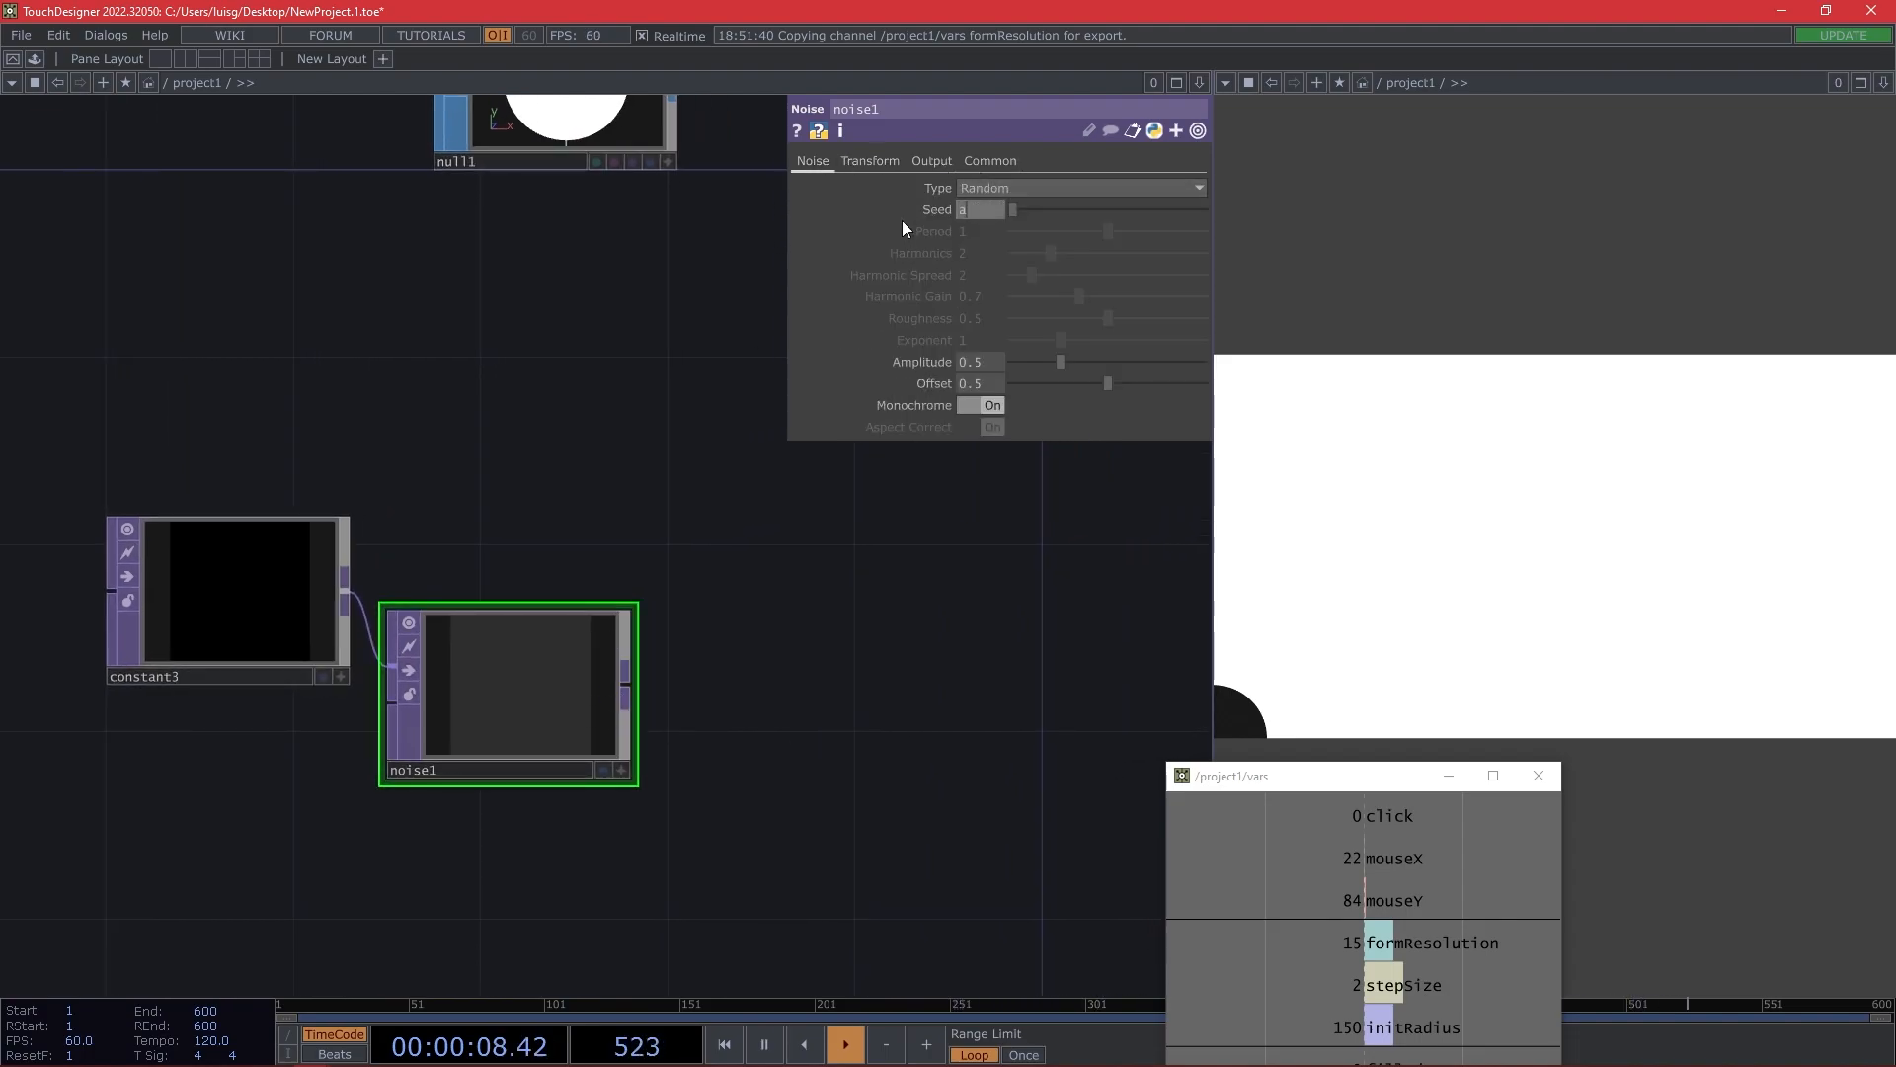
type("bsTime.seconds")
key("Return")
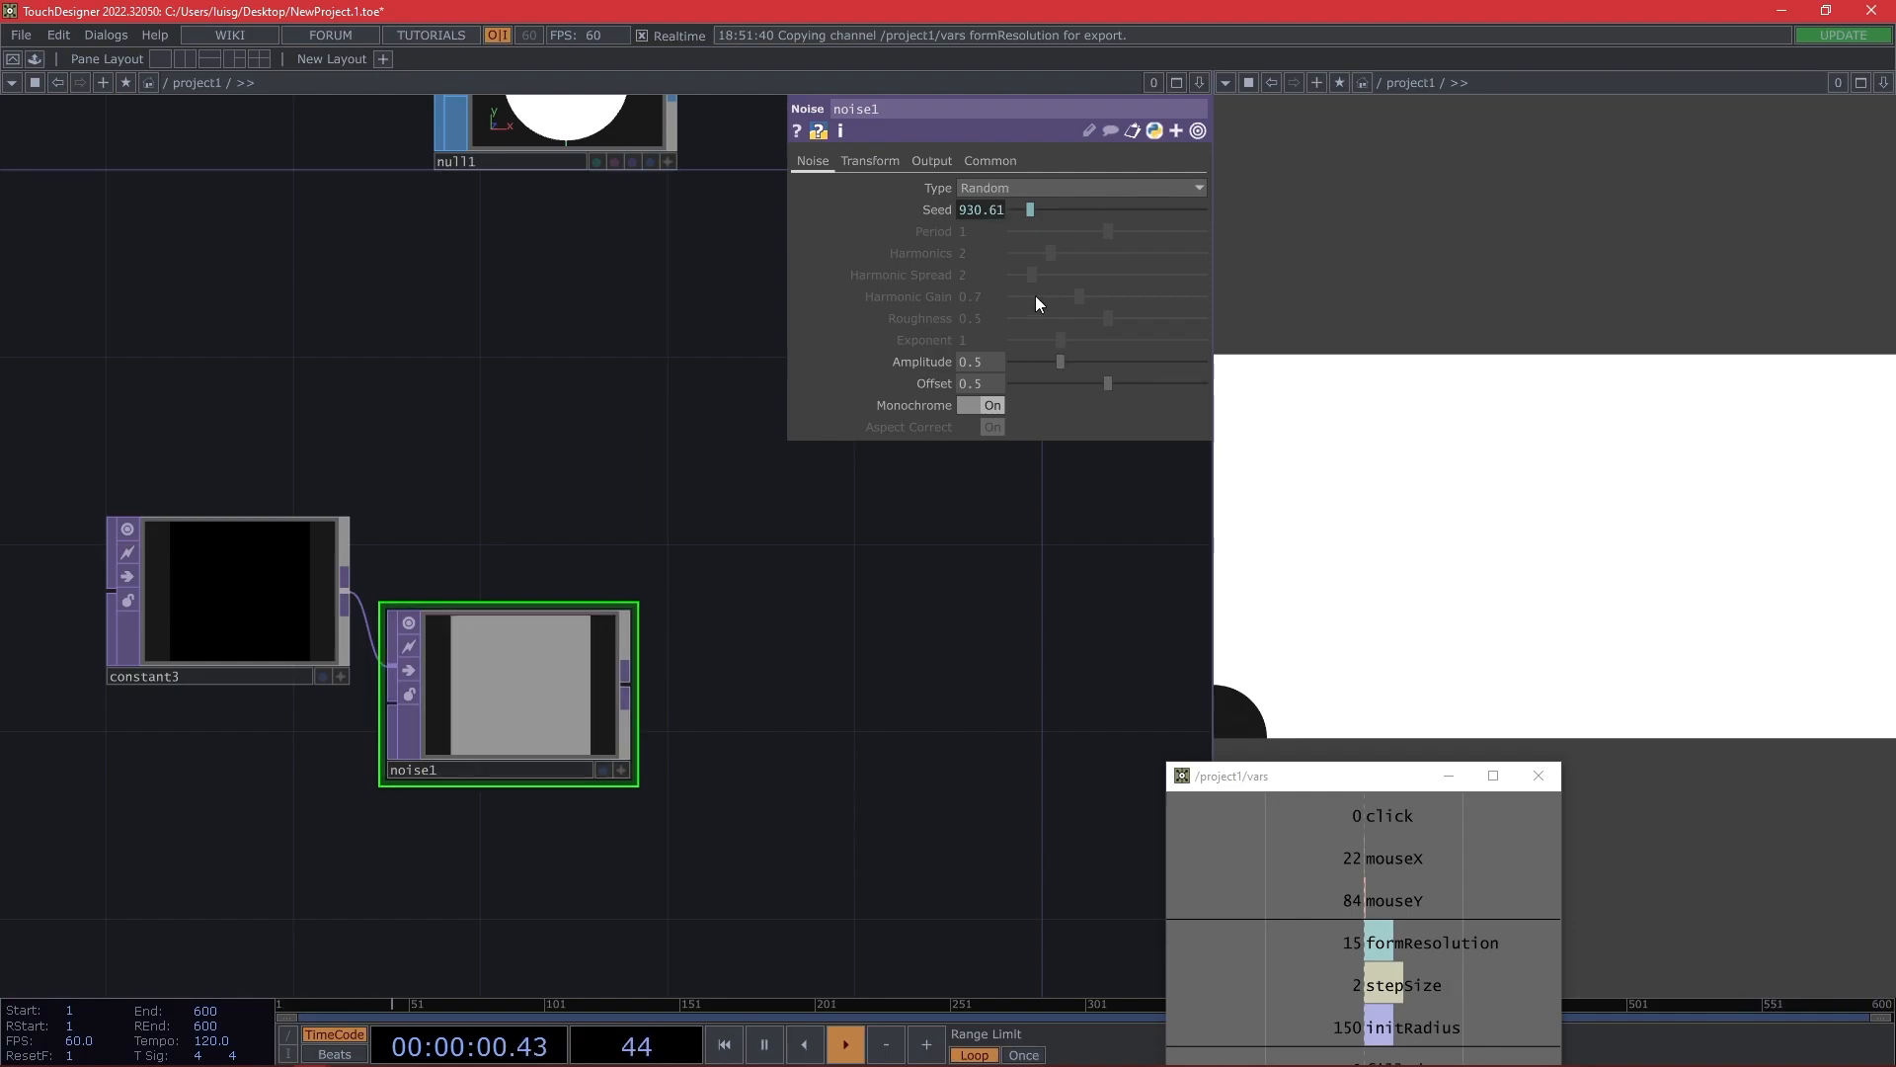
Change noise1's type to Random (GPU).
left_click(1027, 189)
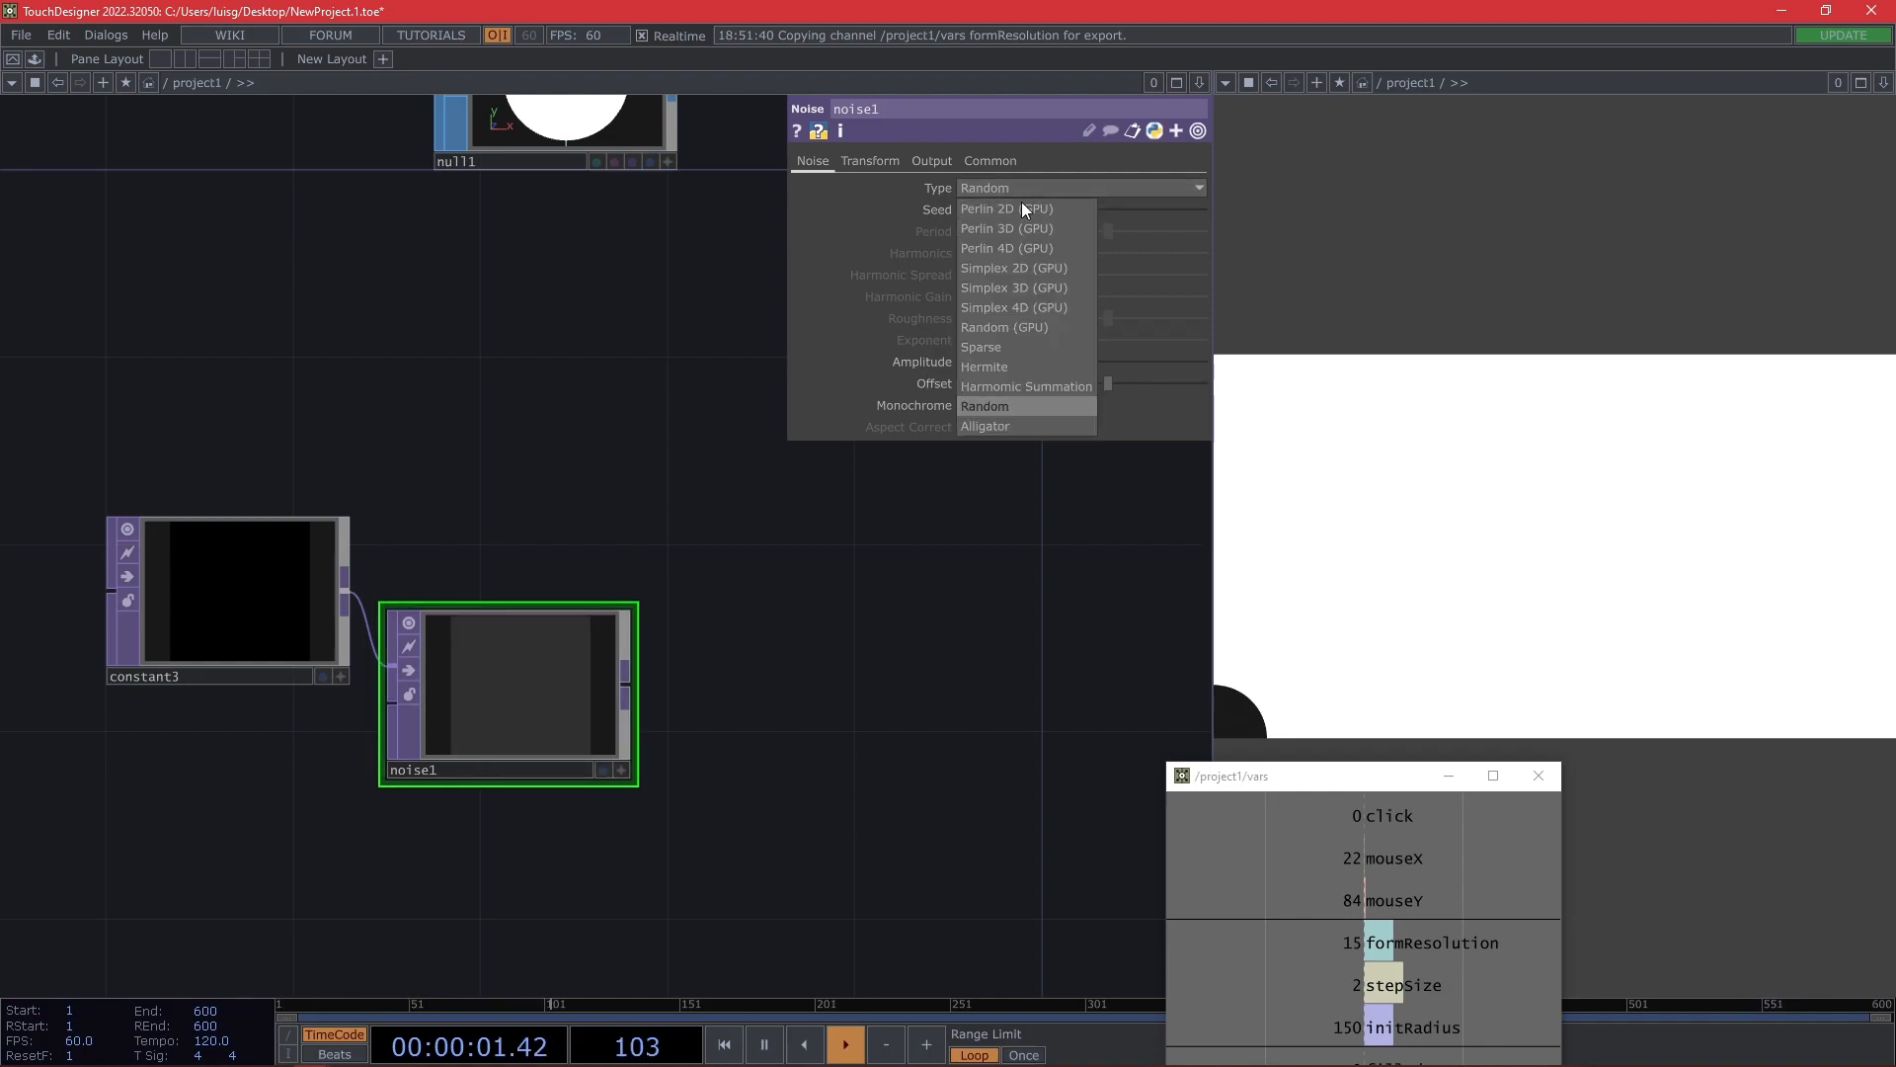
left_click(1017, 329)
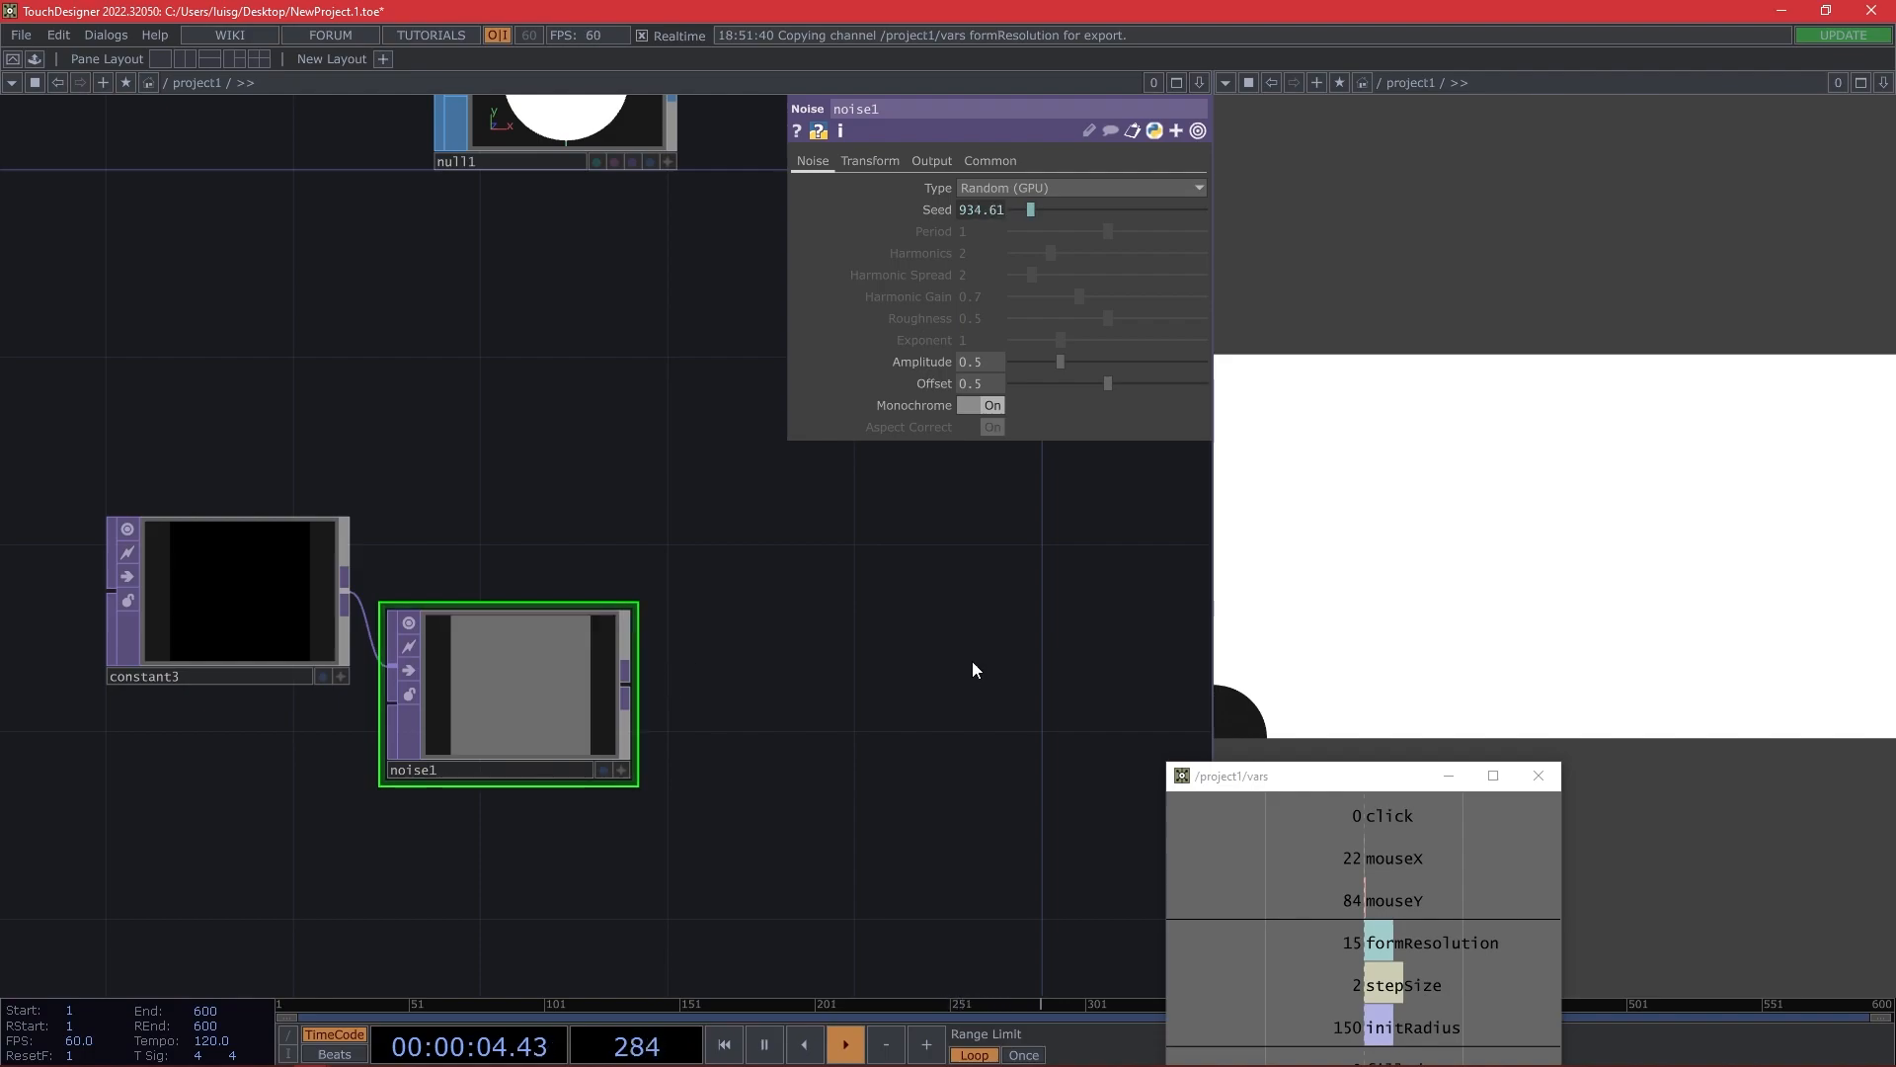
left_click_drag(917, 697, 984, 620)
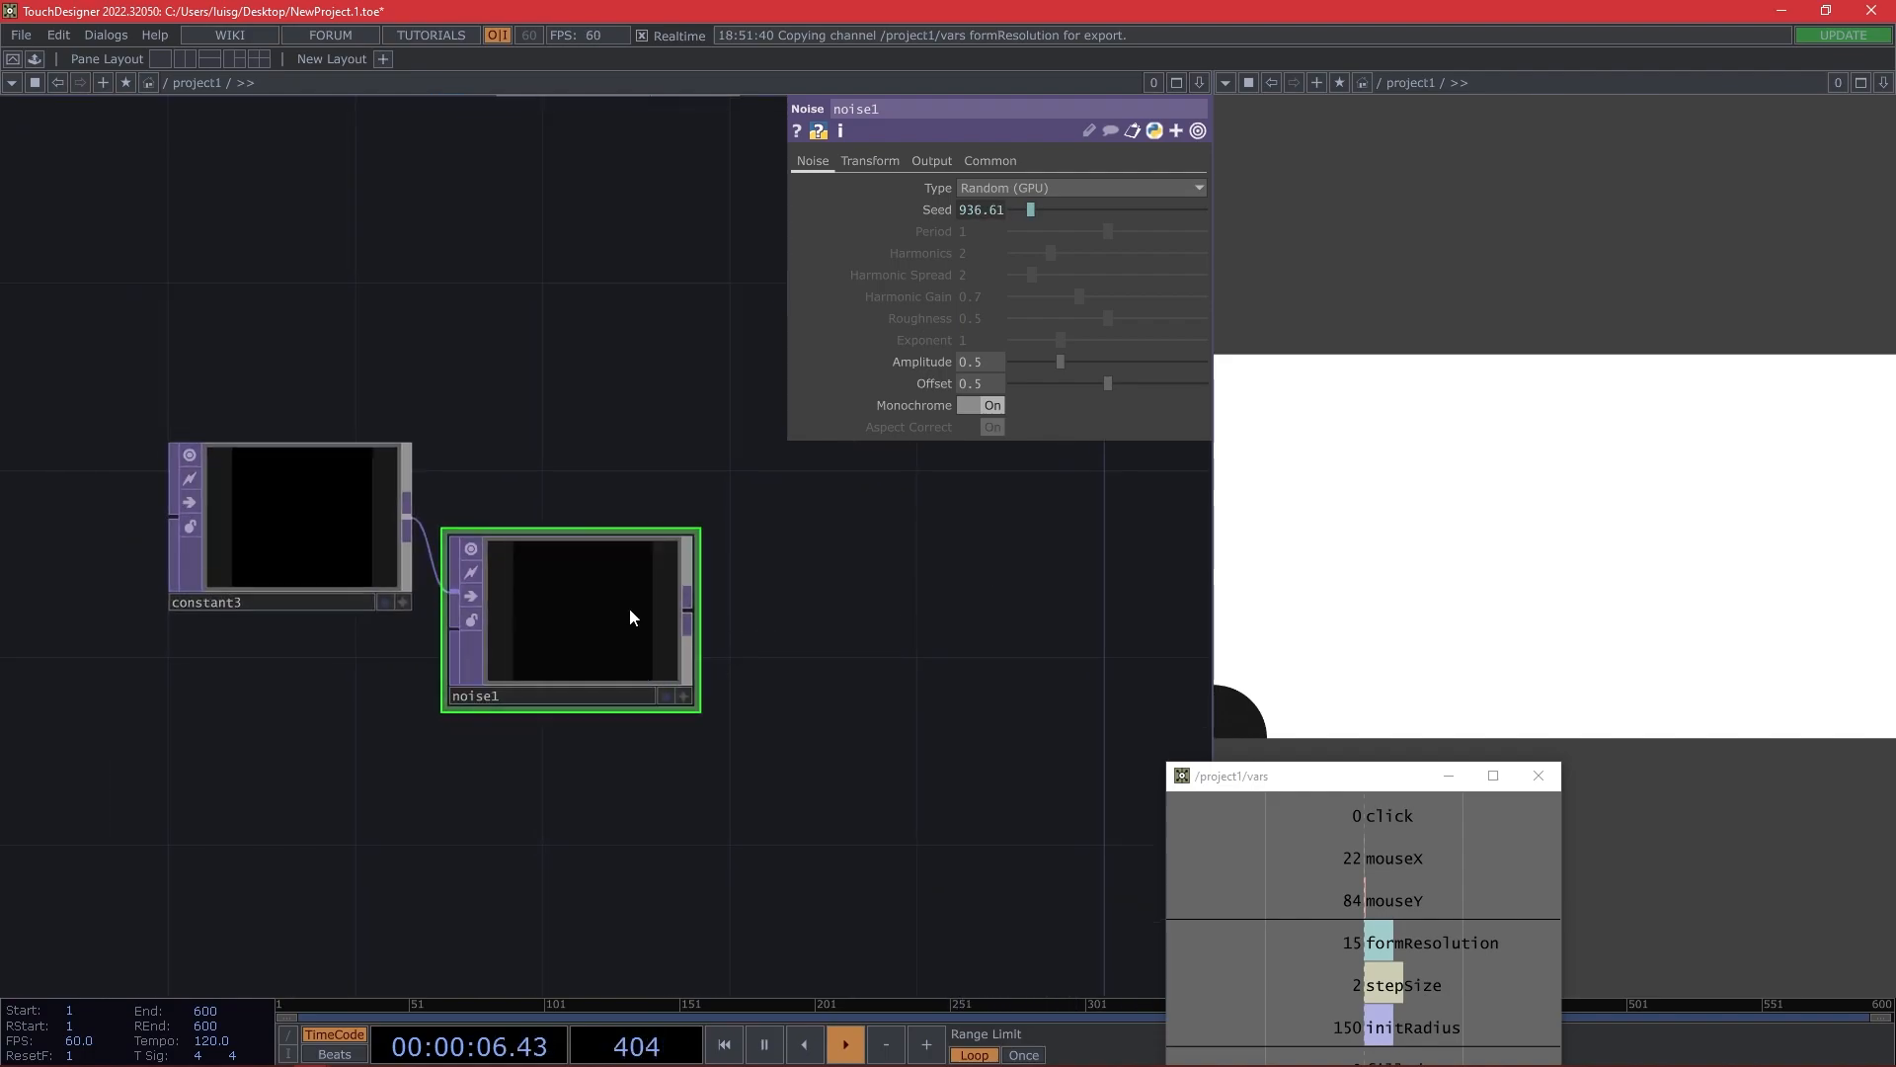
left_click_drag(833, 620, 798, 644)
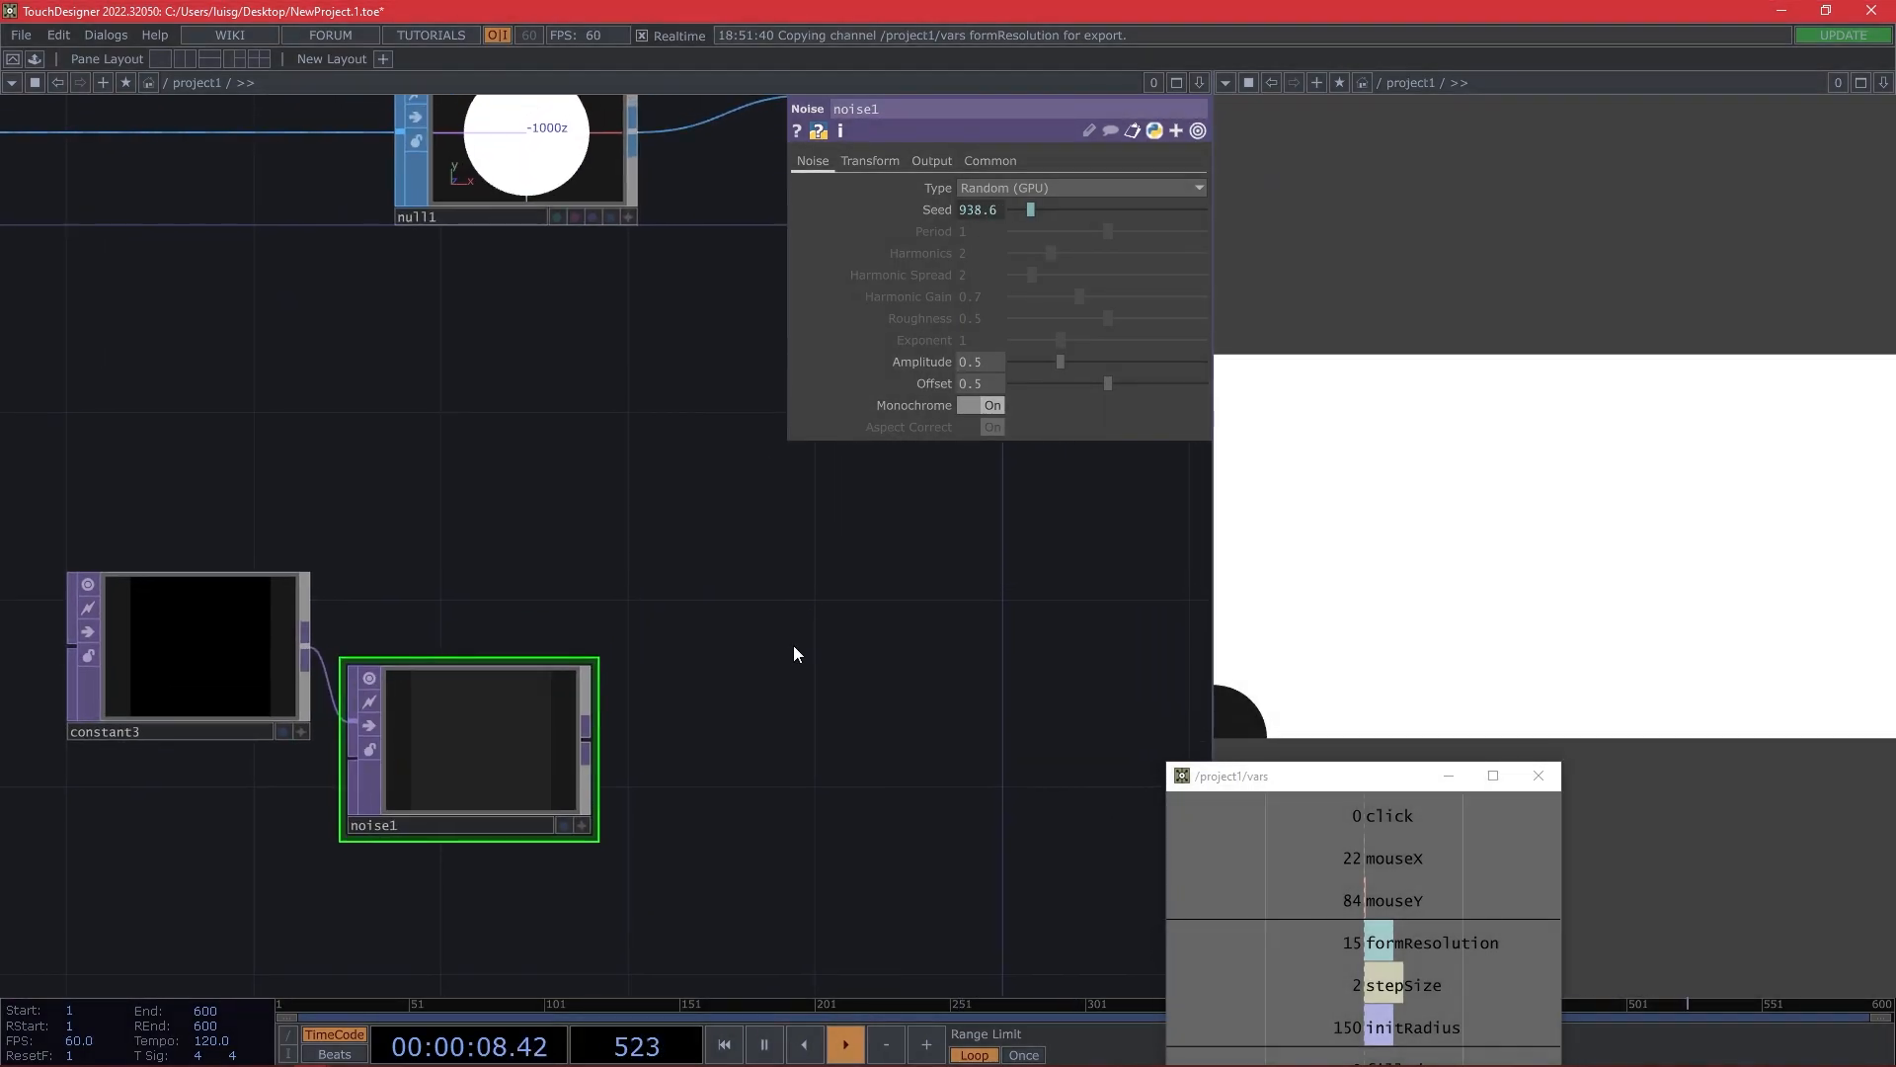
Add a Switch TOP after constant3 and connect noise1 as its second input.
right_click(305, 648)
type("sw")
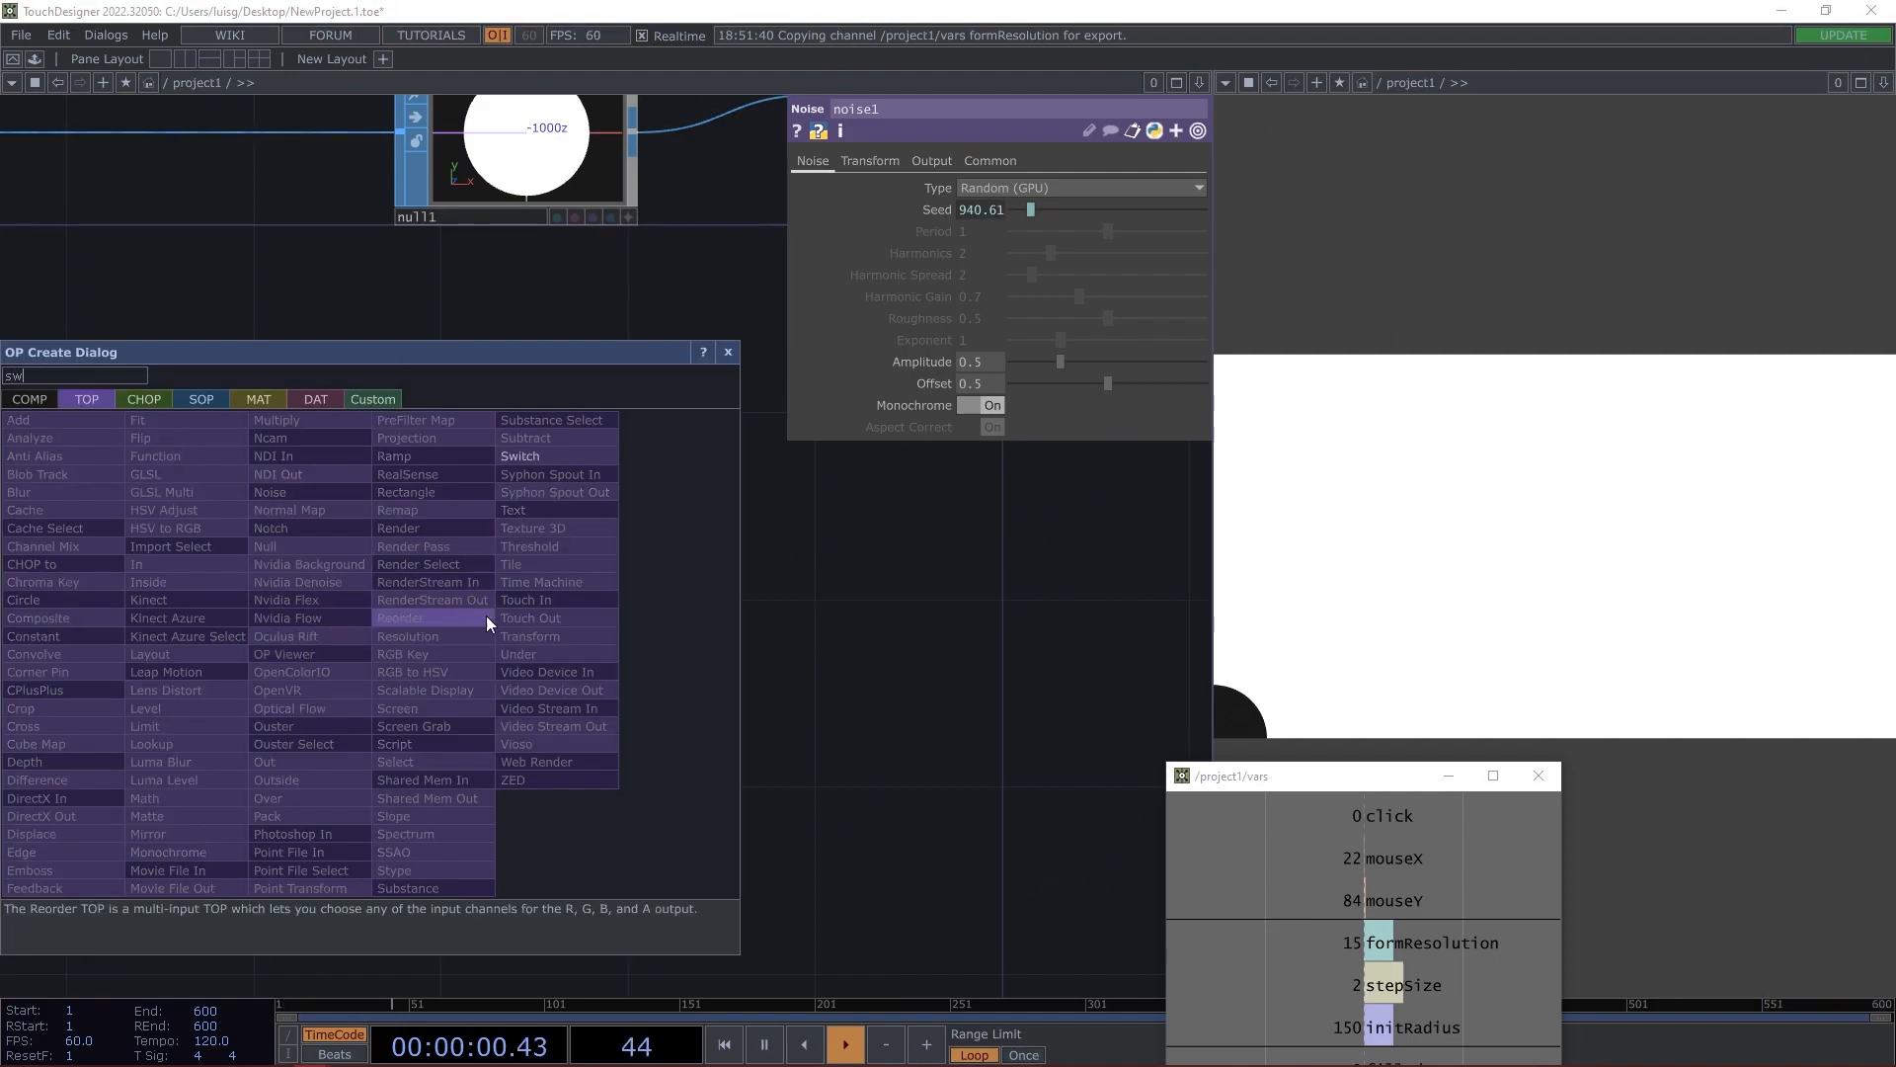
key("Return")
left_click(721, 663)
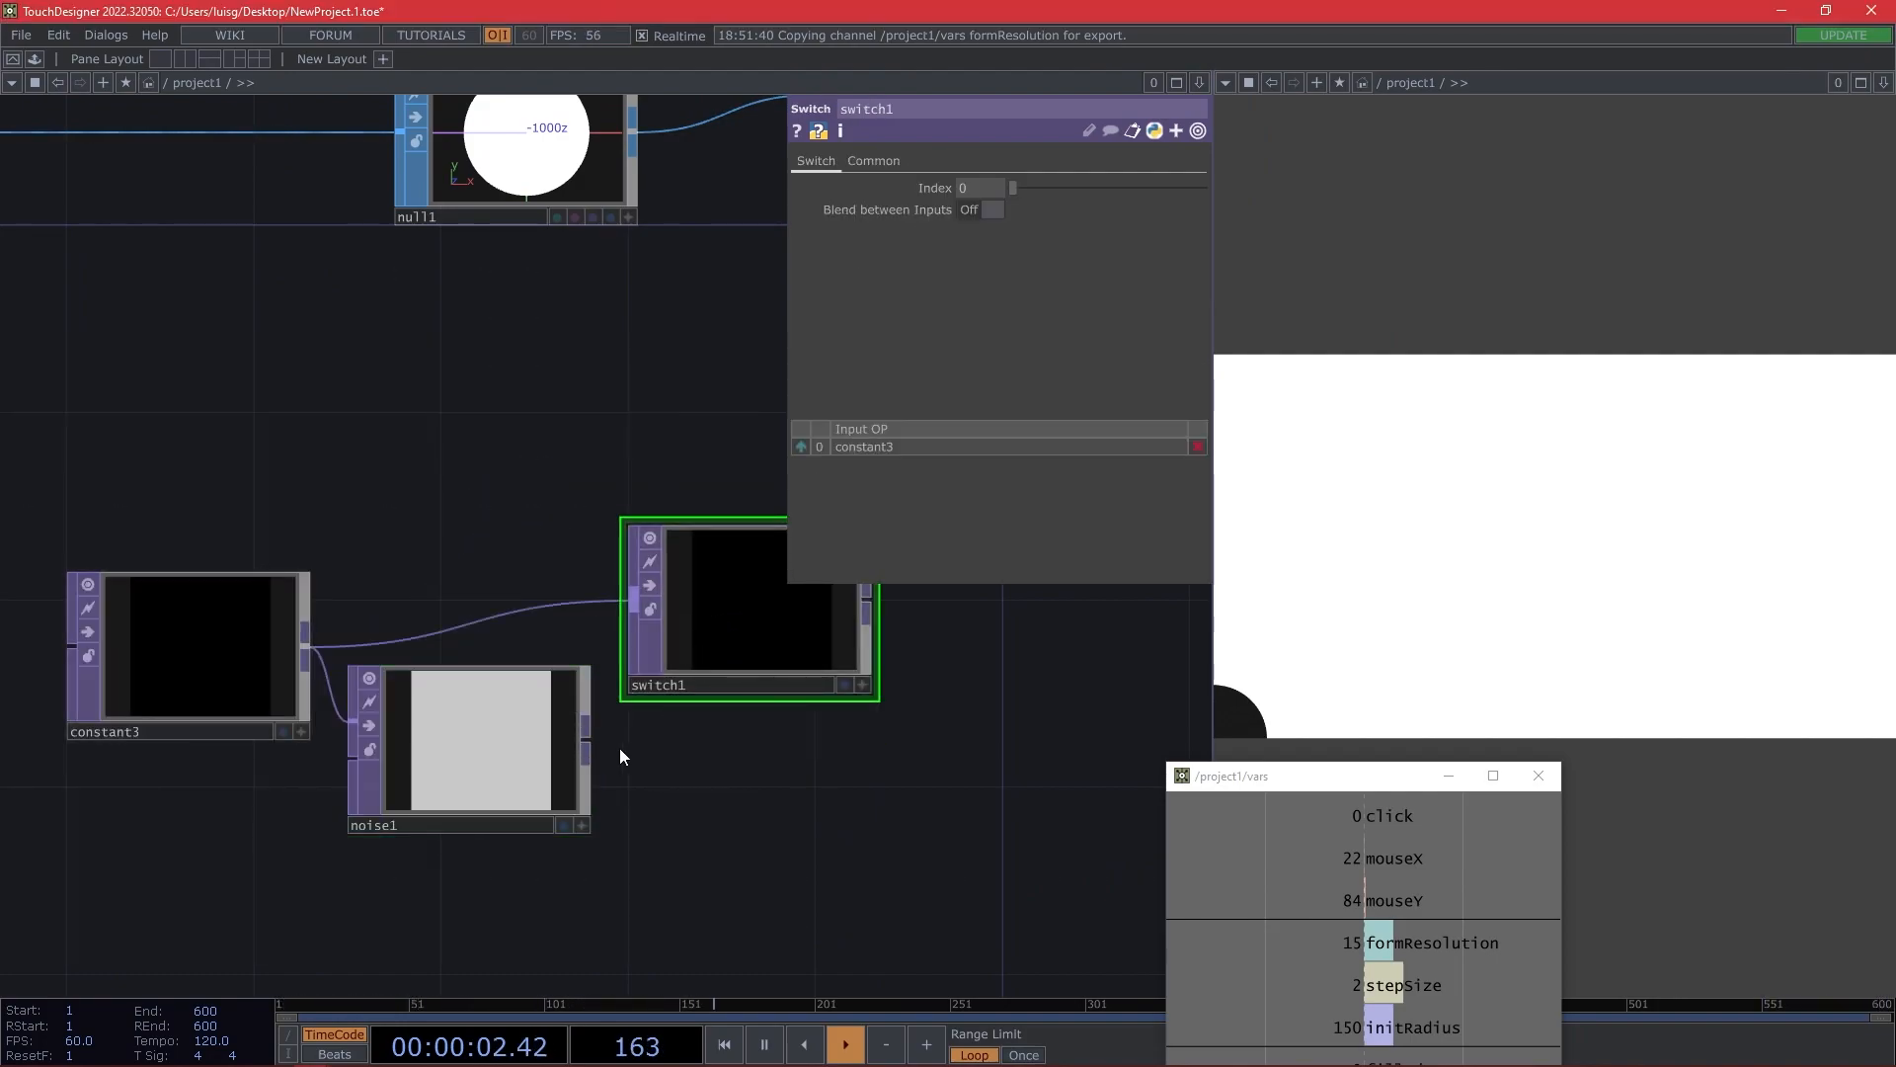
left_click_drag(586, 736, 749, 662)
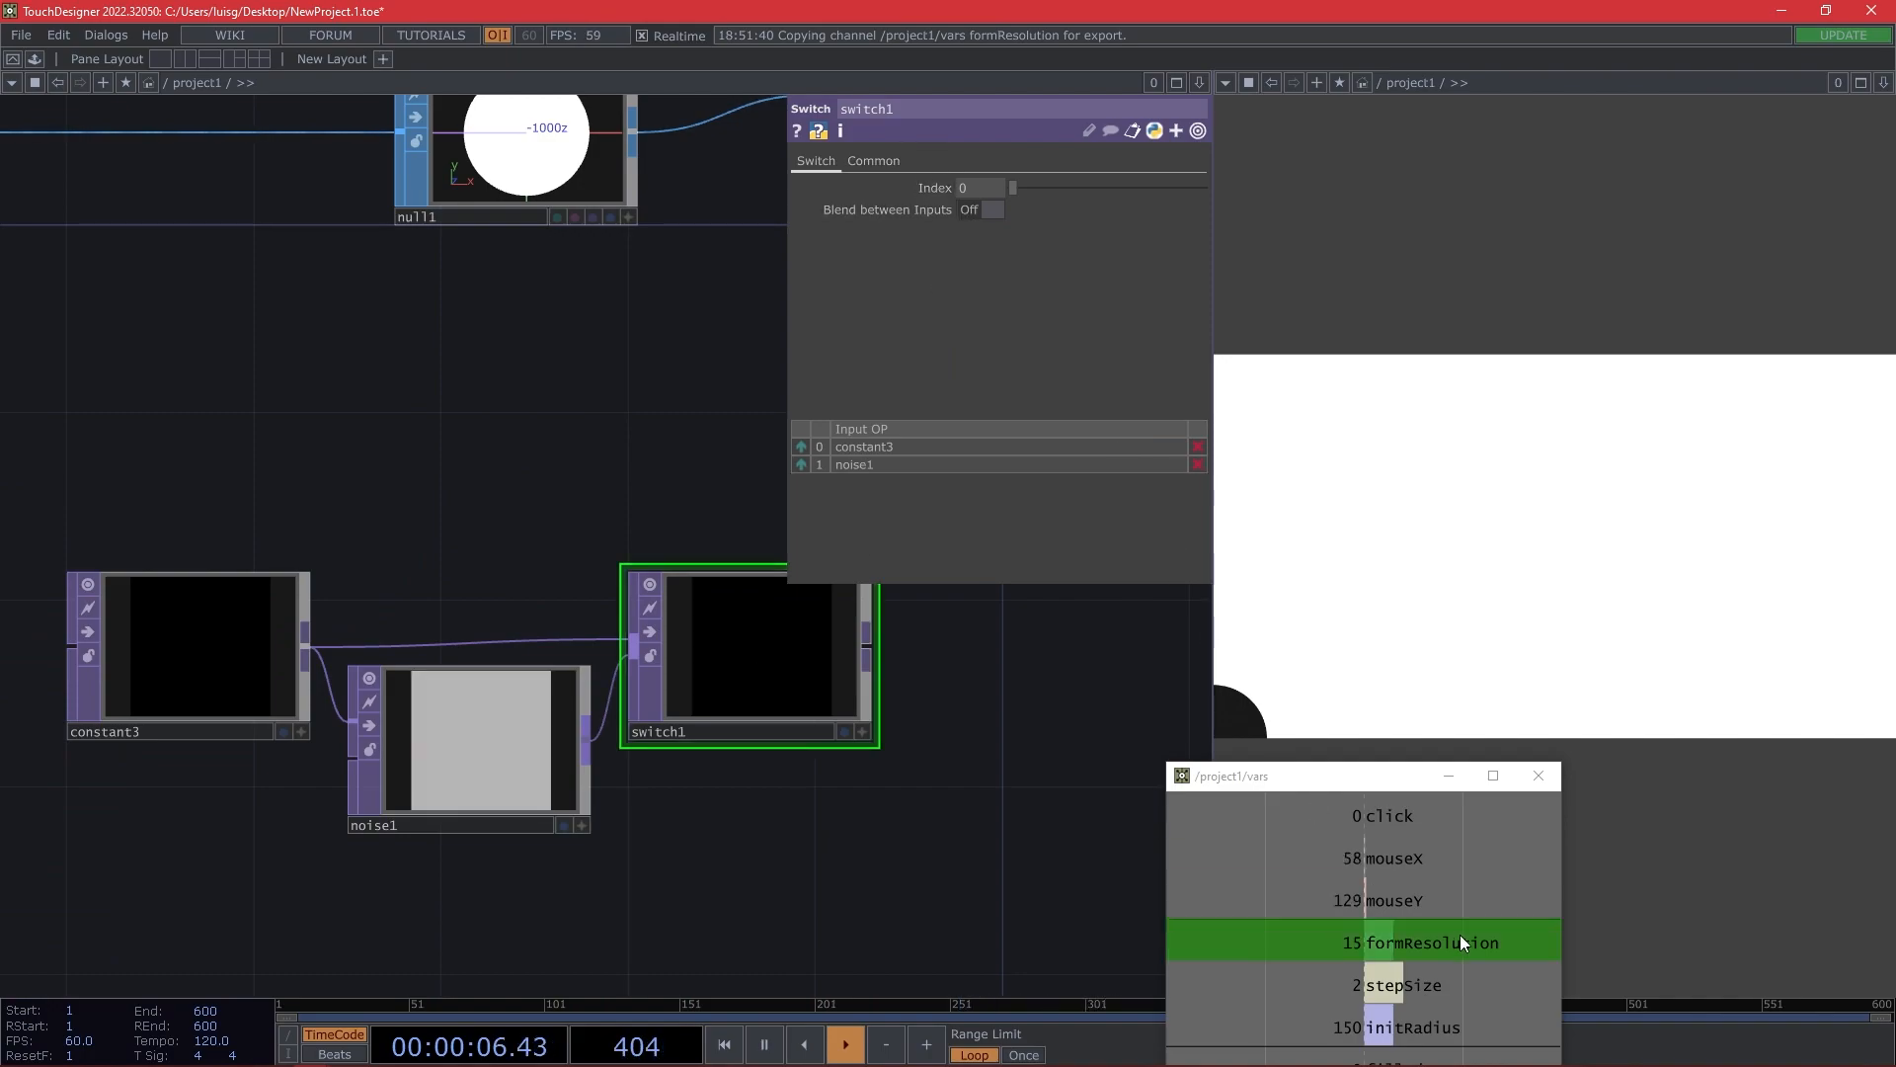
Drive switch1's index with a CHOP reference to the filled channel of vars.
left_click_drag(1370, 782, 1367, 732)
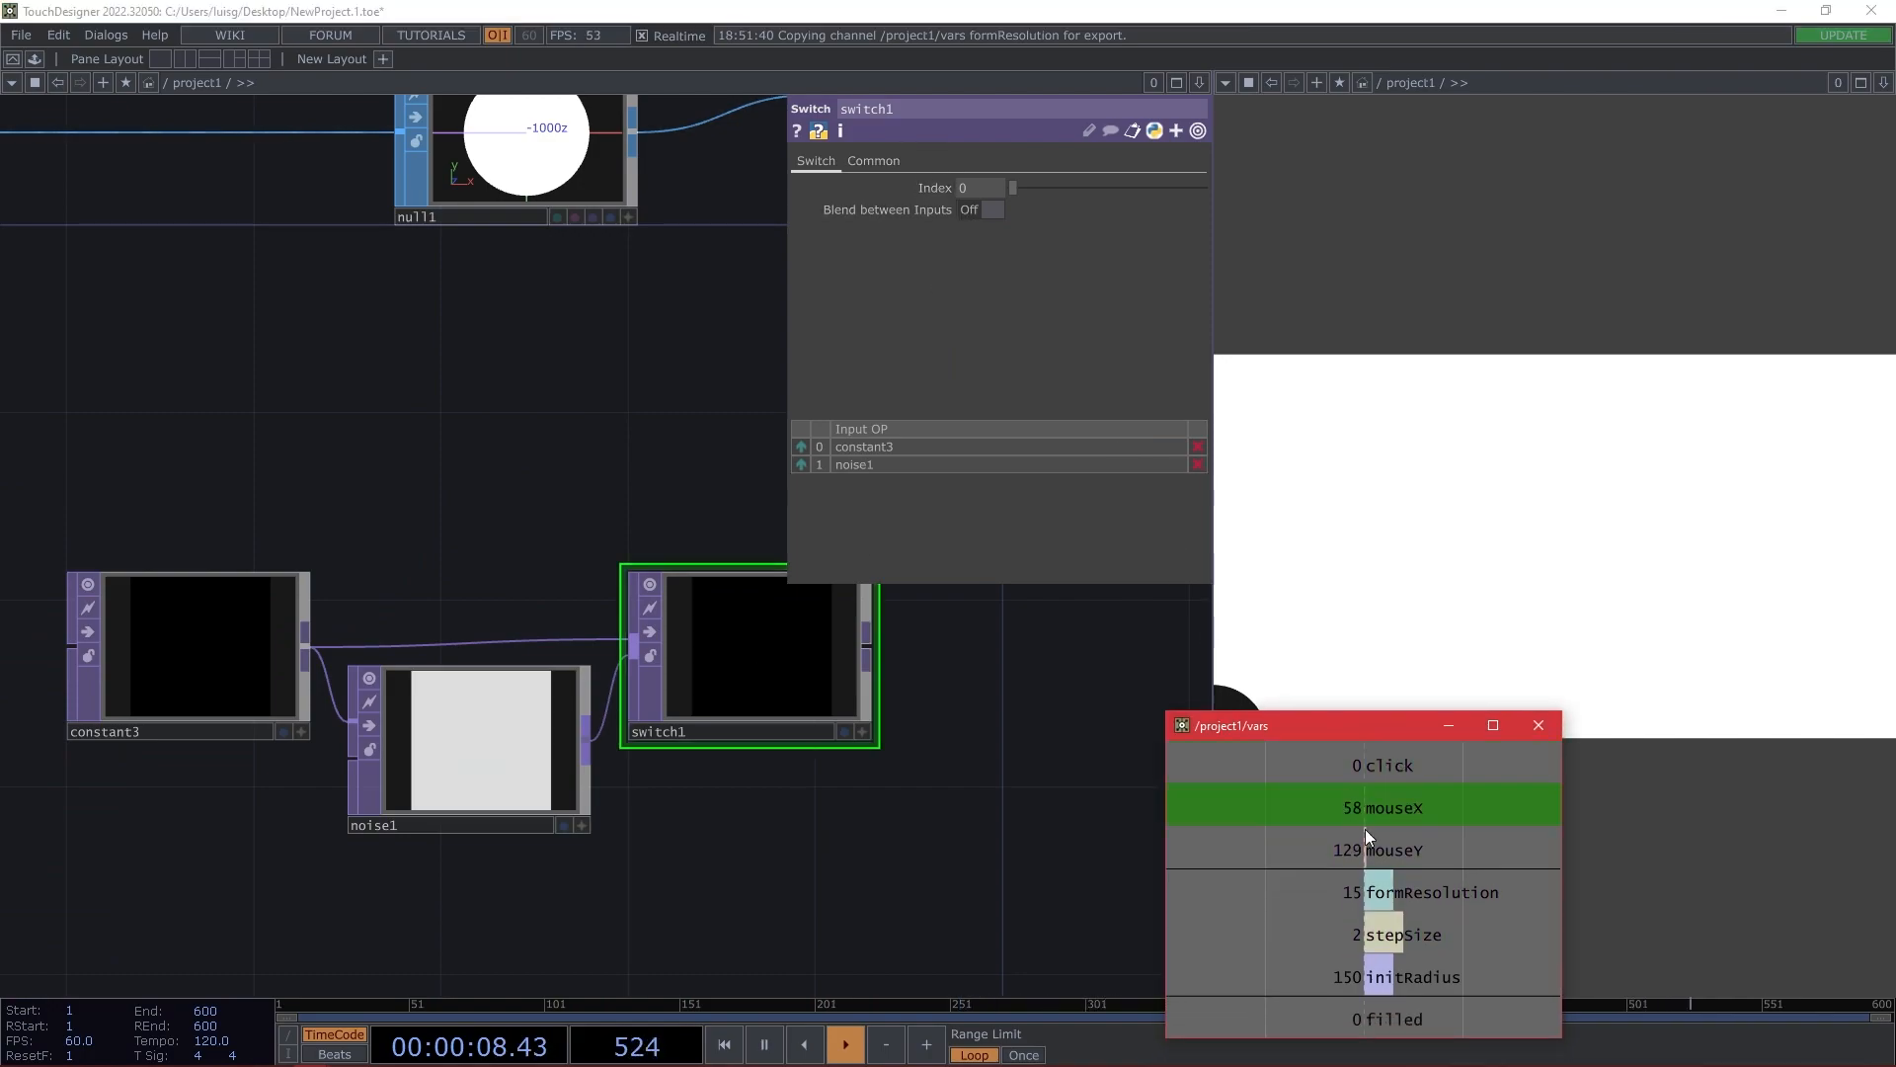
left_click_drag(1399, 1025, 981, 182)
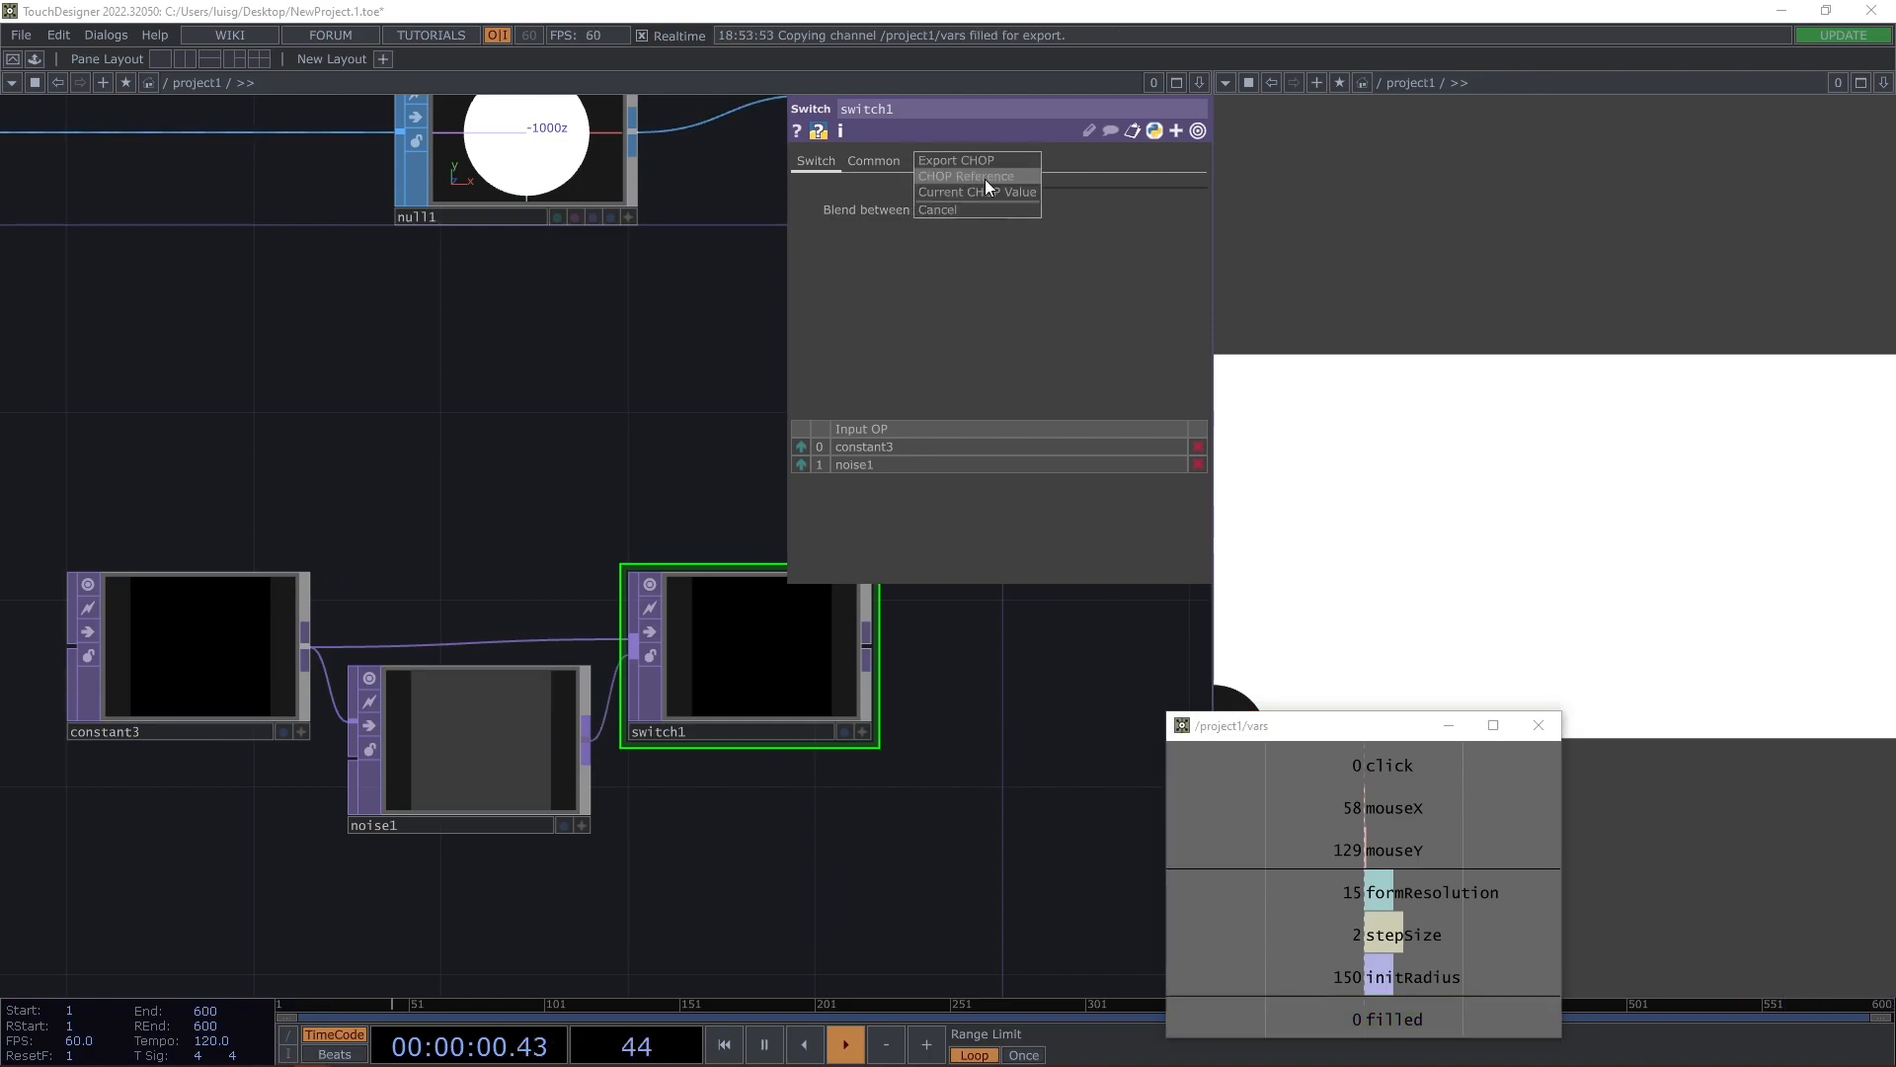
left_click(988, 193)
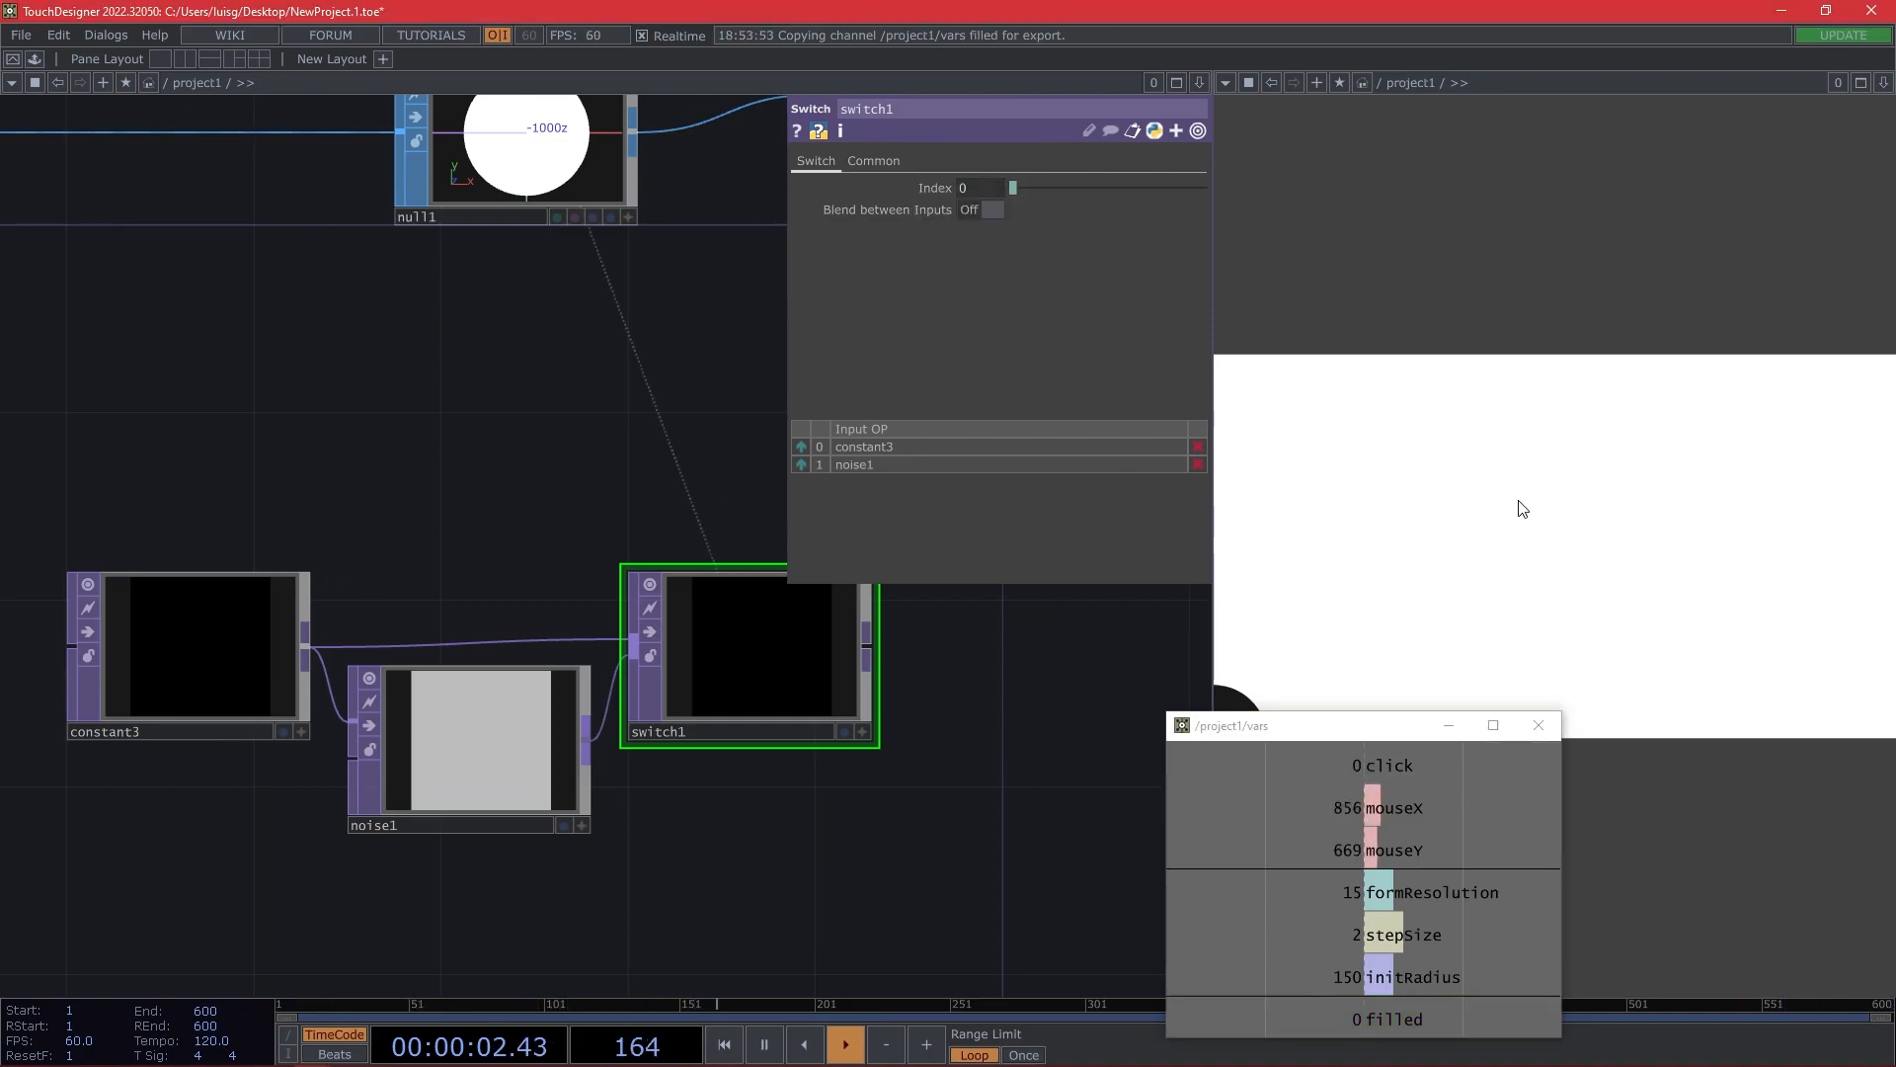
left_click_drag(1308, 720, 1301, 832)
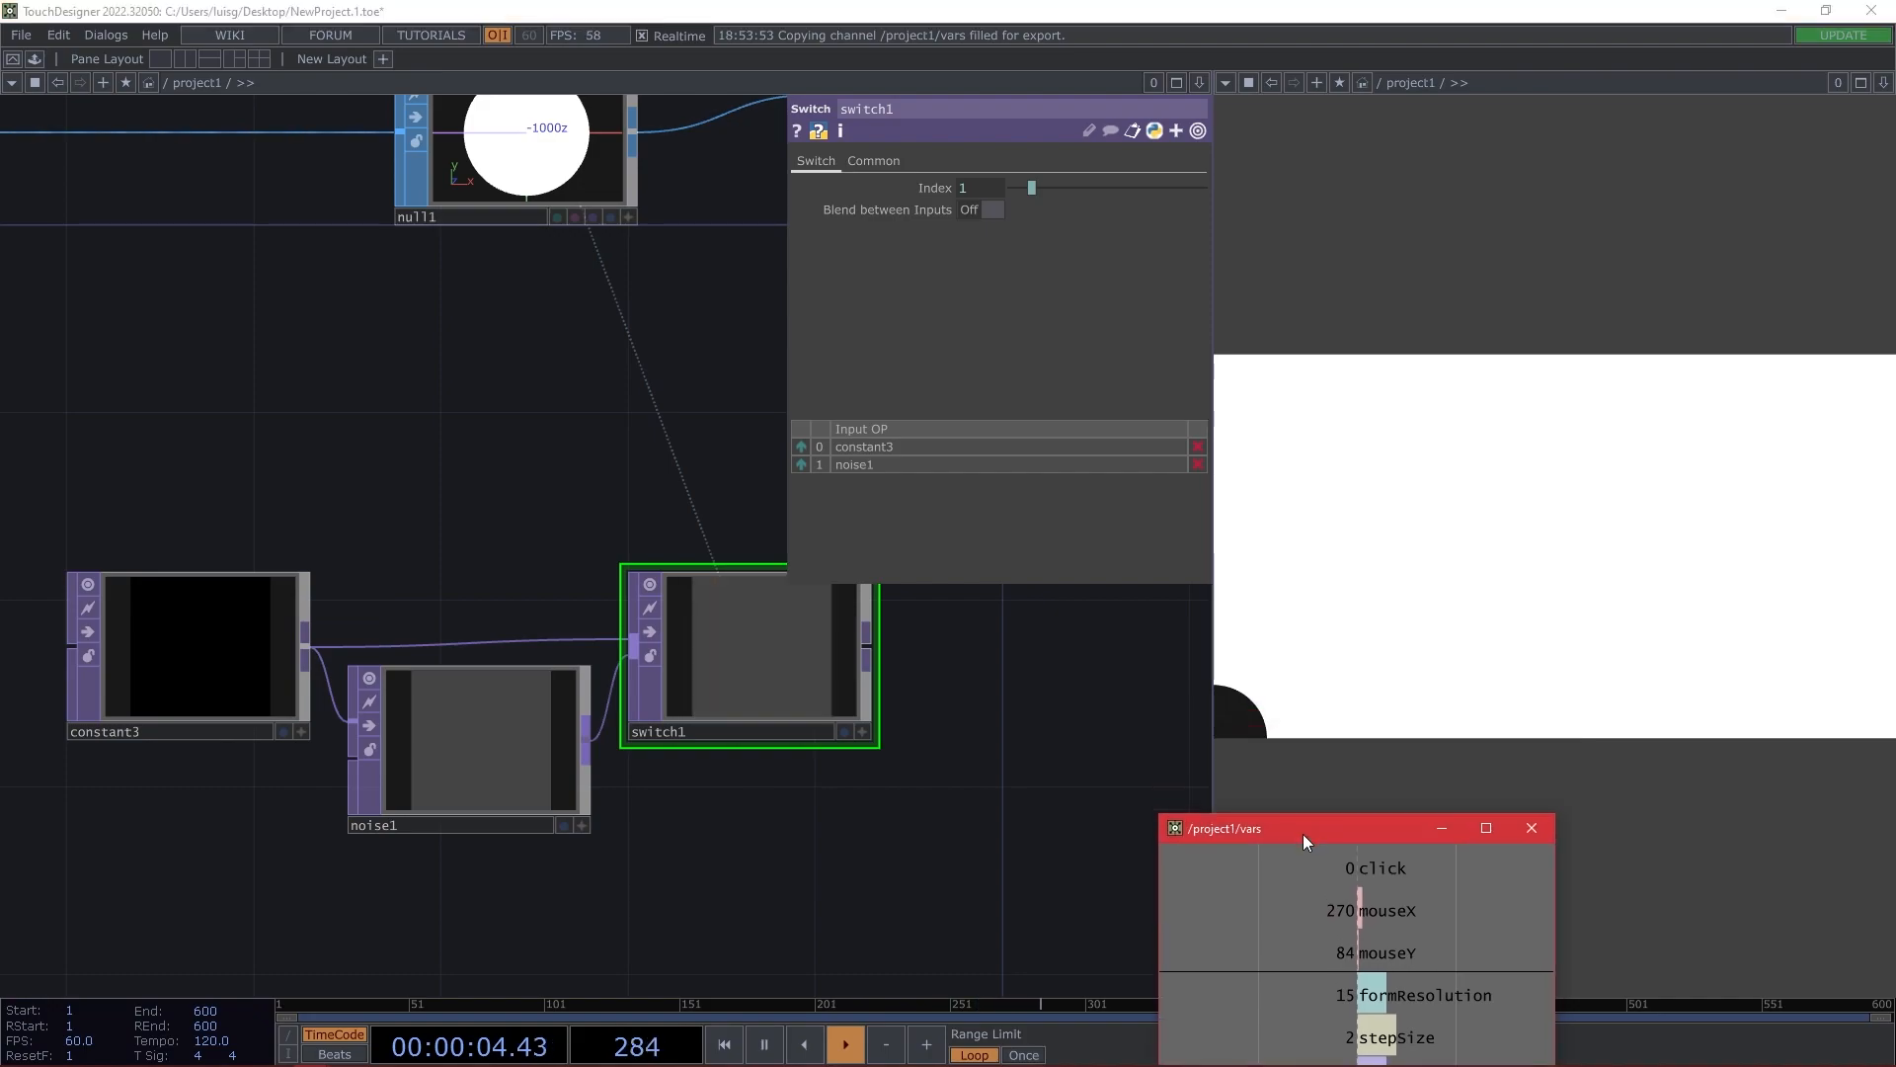
Add a Null TOP connected to switch1's output.
left_click_drag(929, 755, 653, 807)
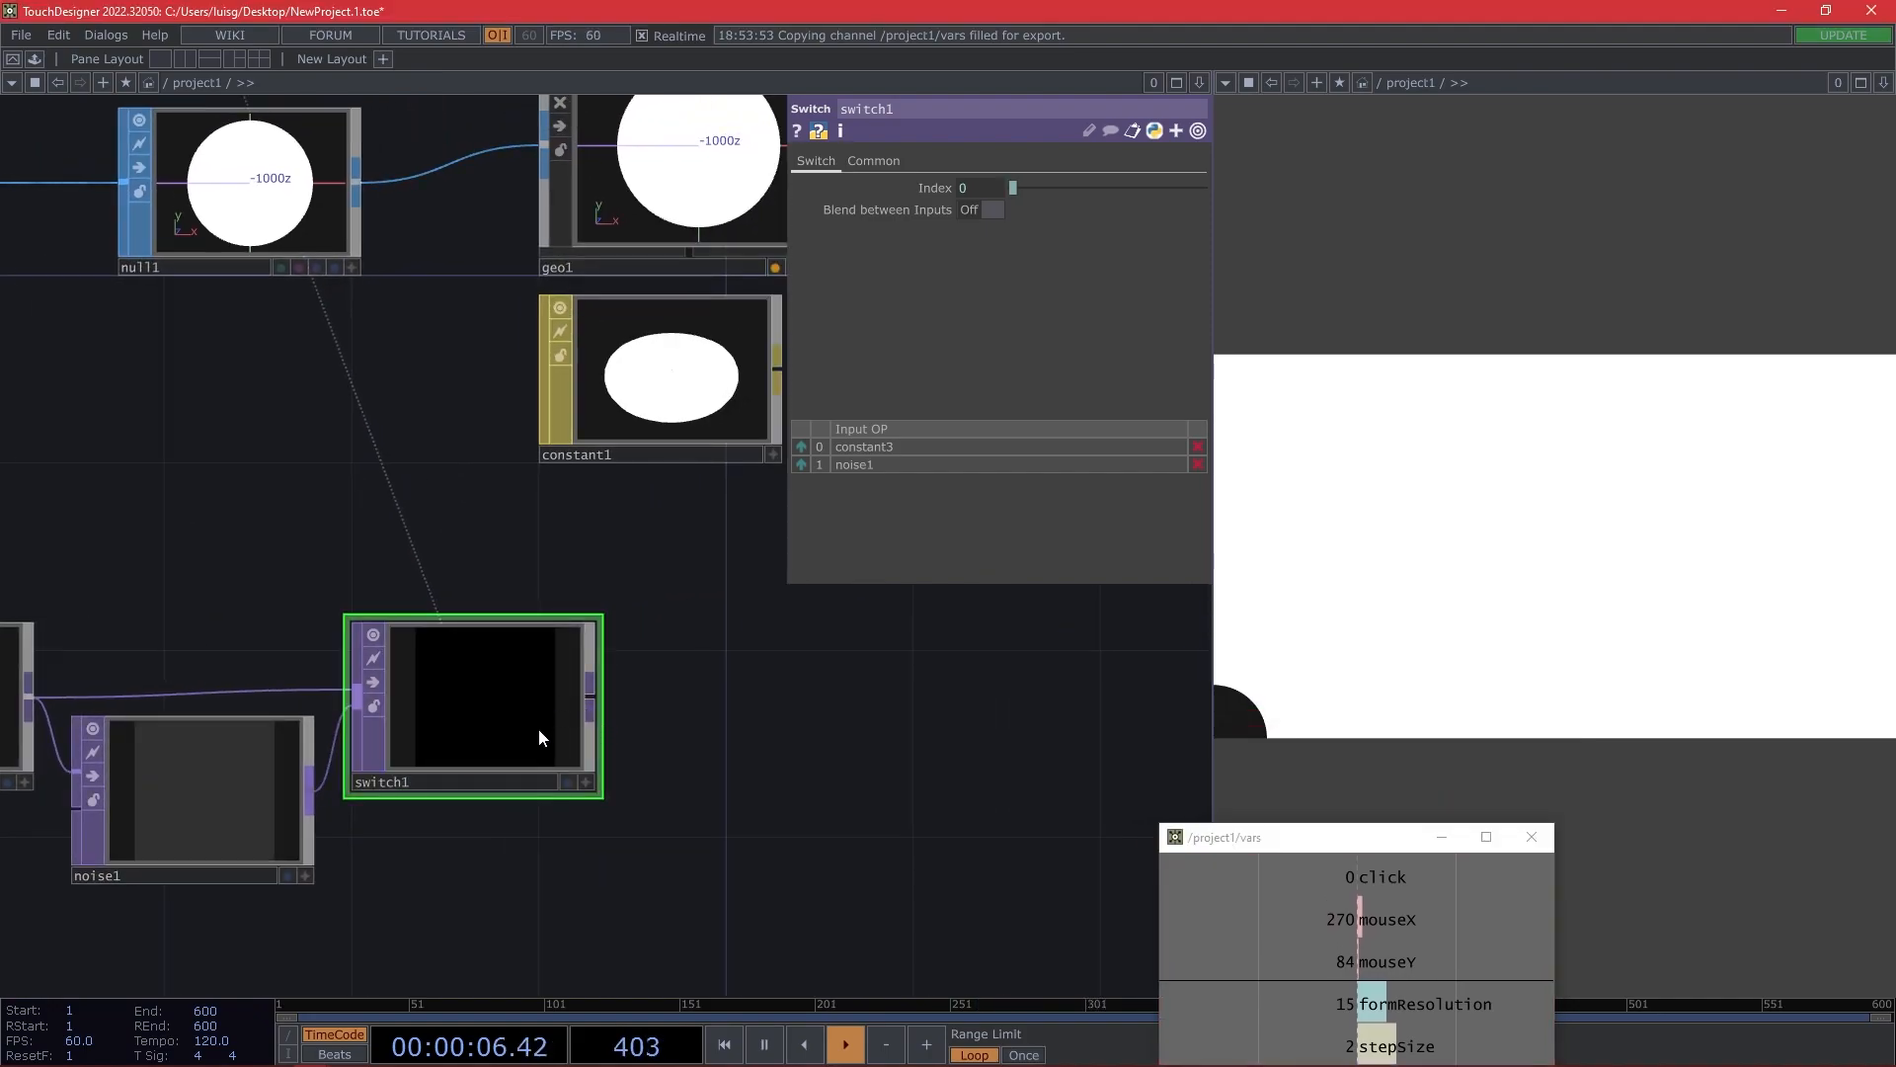
right_click(592, 695)
type("n")
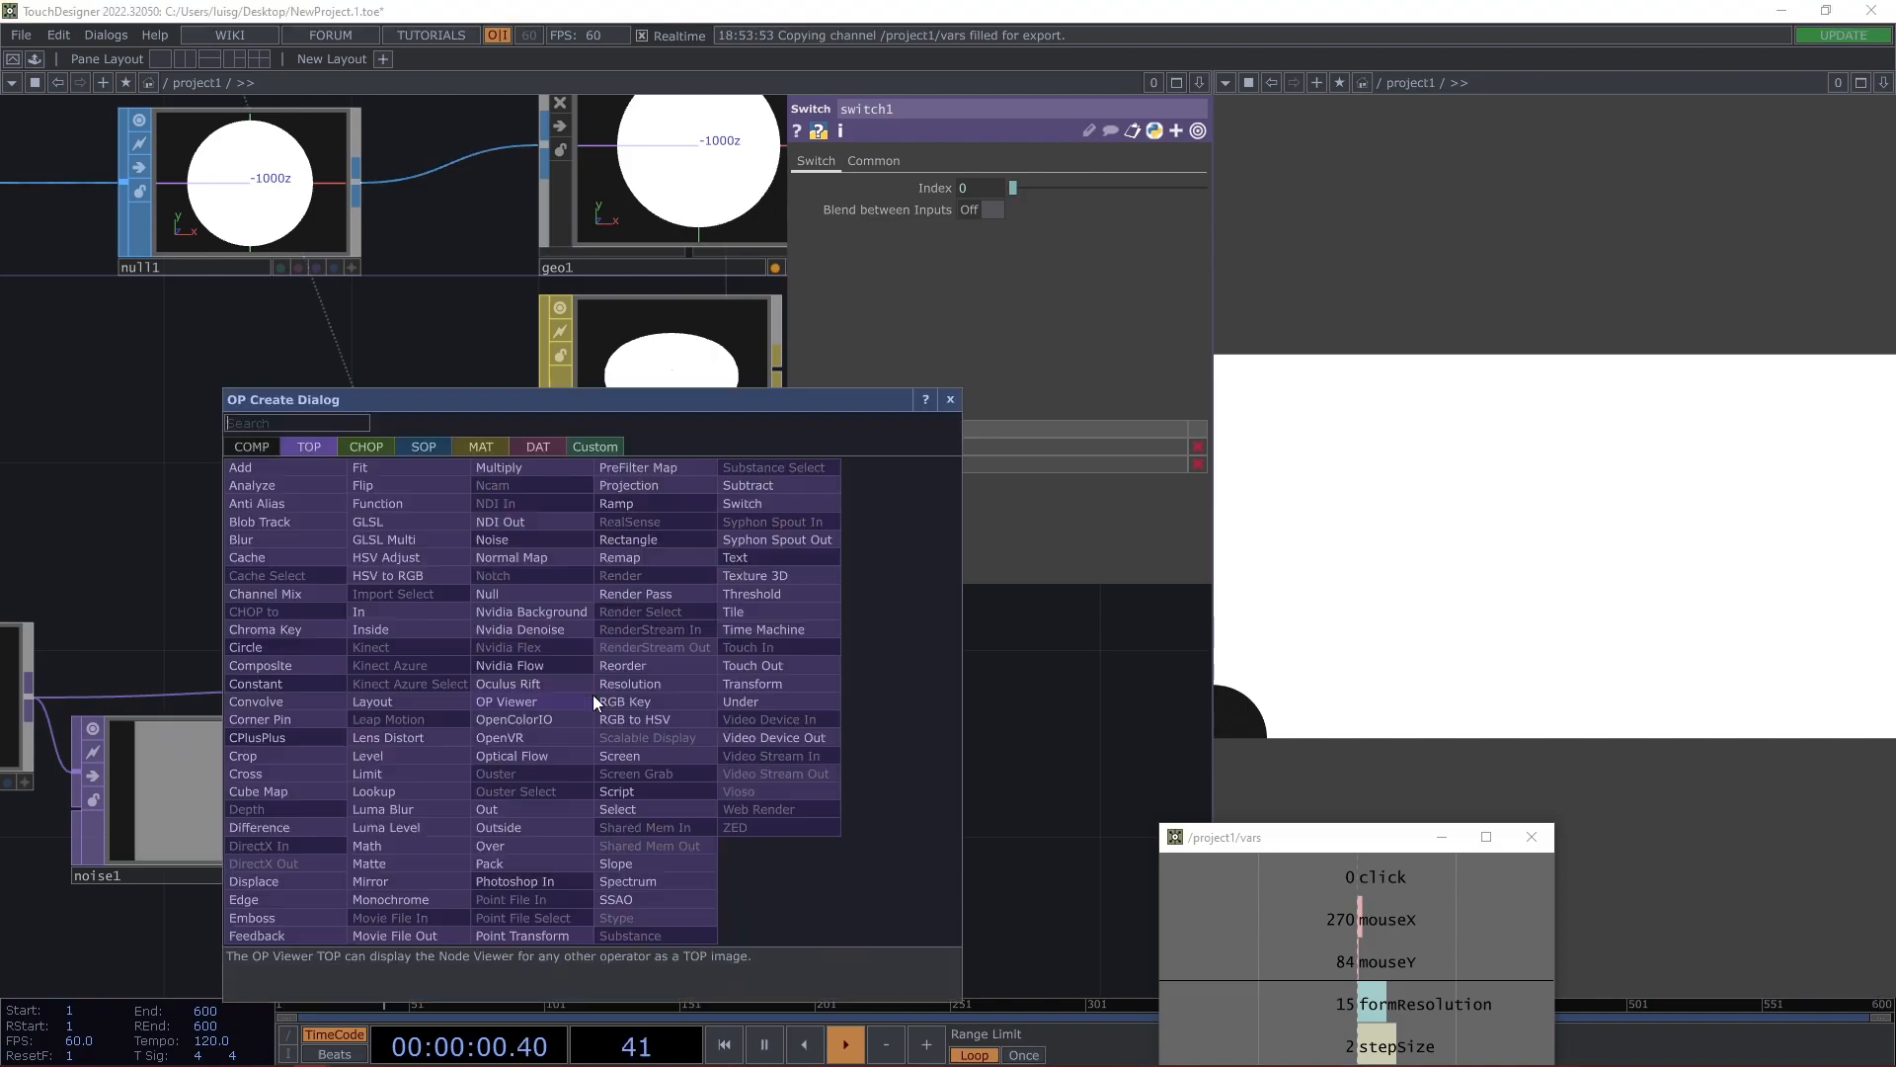
left_click(533, 595)
left_click(737, 707)
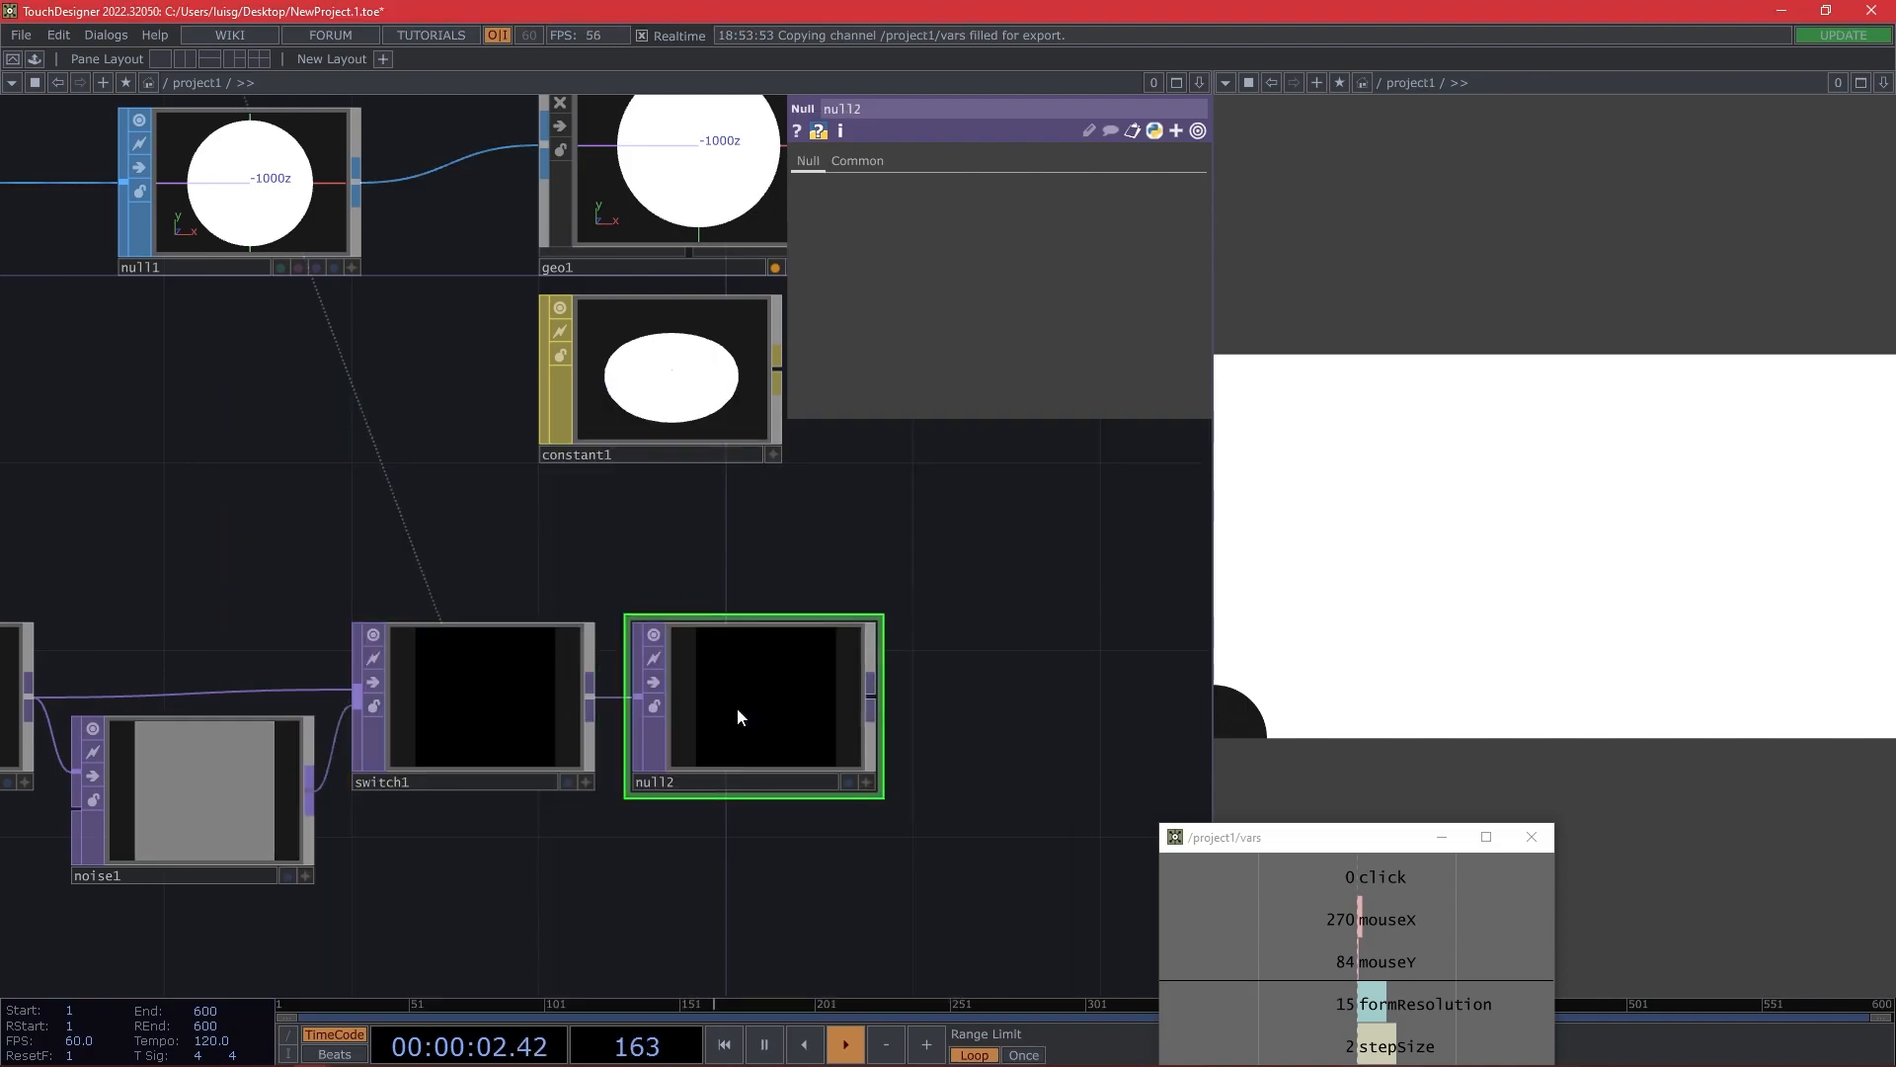
Assign null2 to the constant1 material so that the switched texture colours the circle.
scroll(815, 795, "down", 2)
scroll(816, 790, "down", 2)
right_click_drag(817, 919, 188, 681)
left_click_drag(602, 743, 531, 741)
left_click(816, 717)
left_click_drag(695, 745, 696, 478)
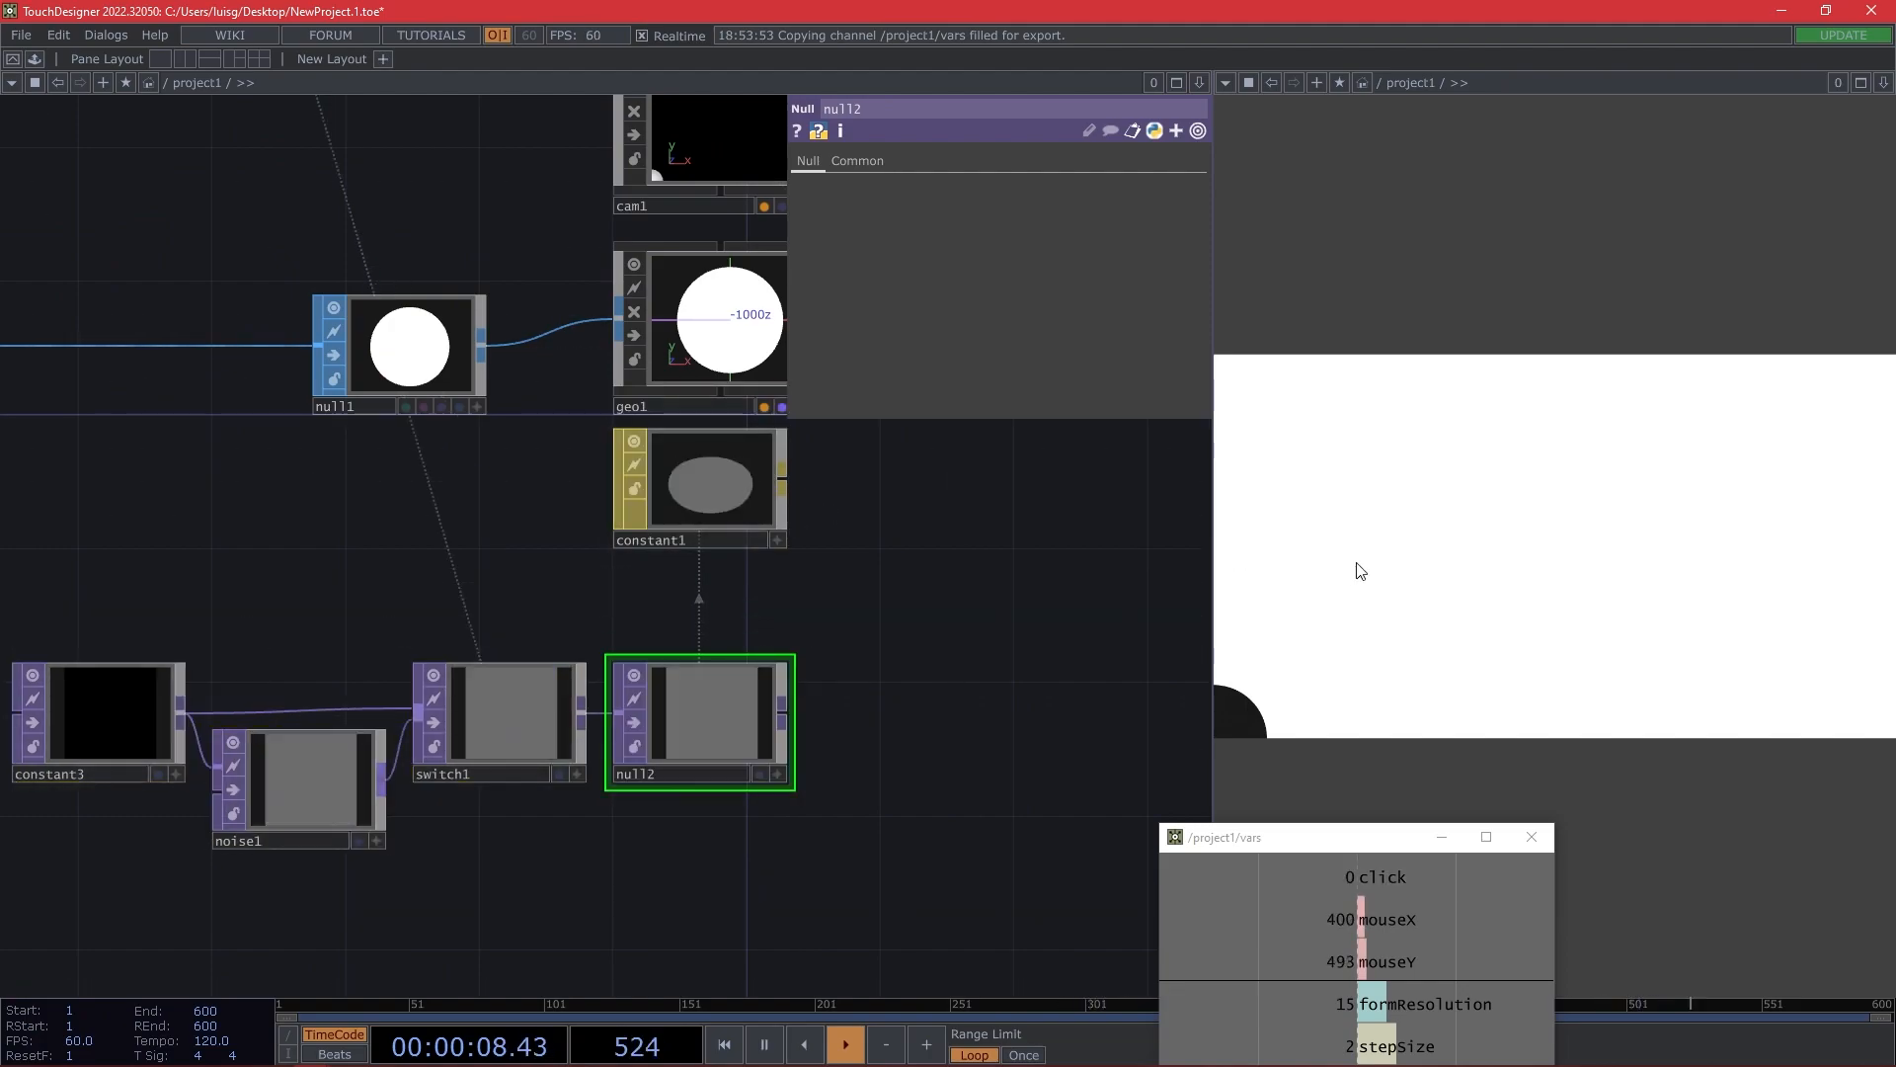
left_click_drag(822, 588, 753, 686)
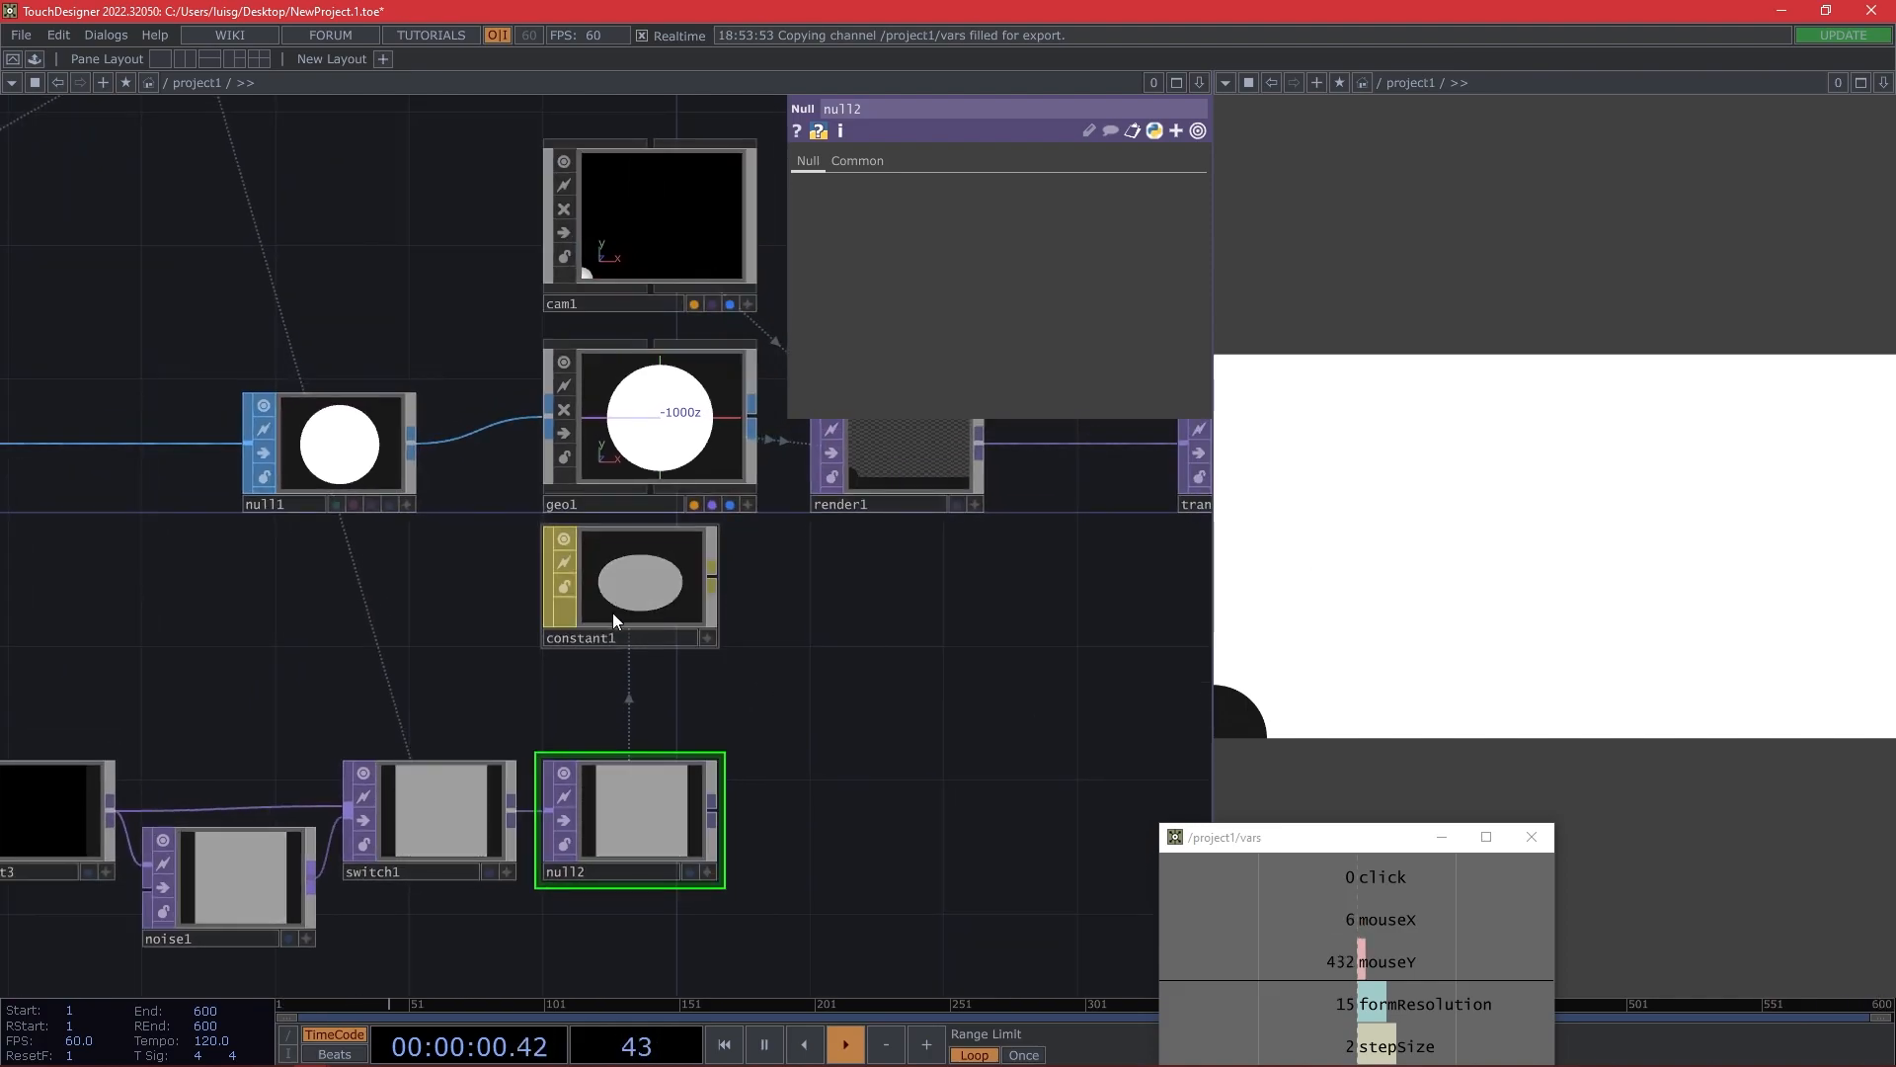
Assign the constant1 material to geo1 as its Material parameter.
left_click(613, 611)
left_click_drag(642, 626, 660, 460)
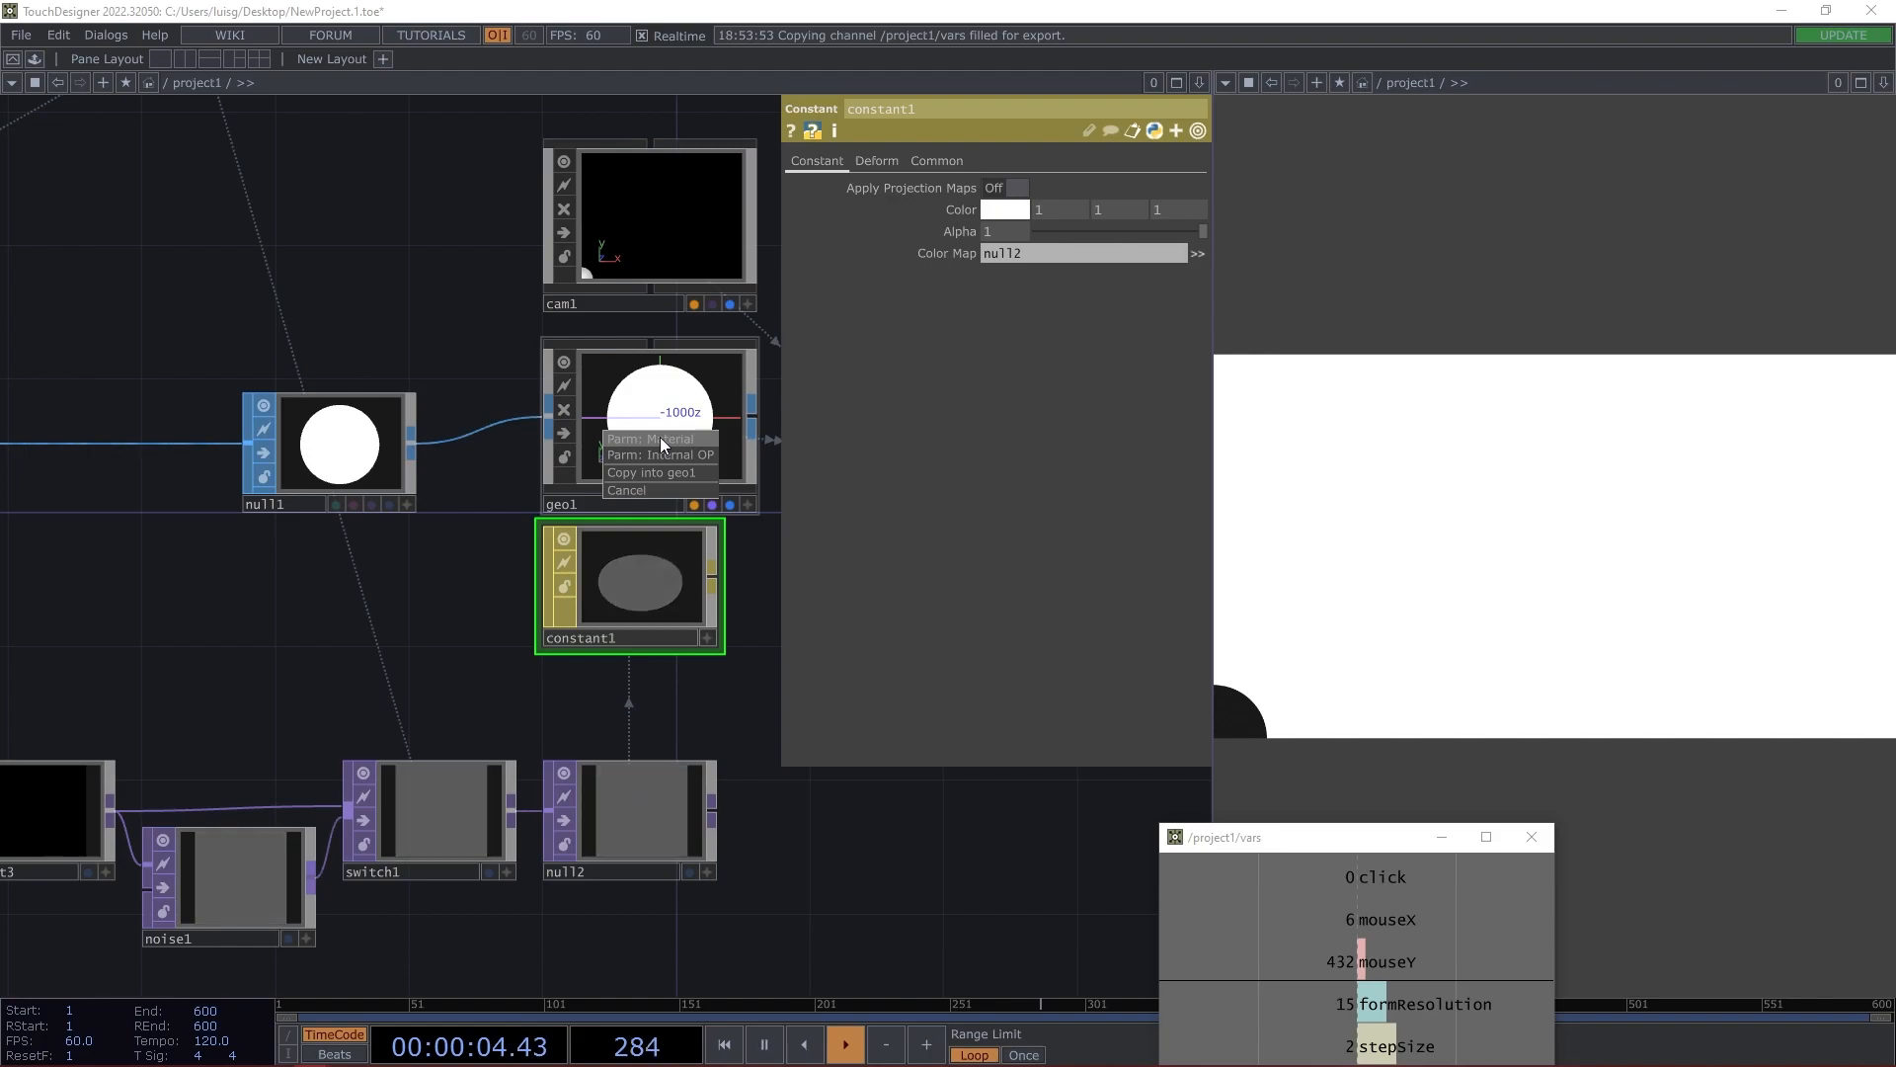
left_click(660, 437)
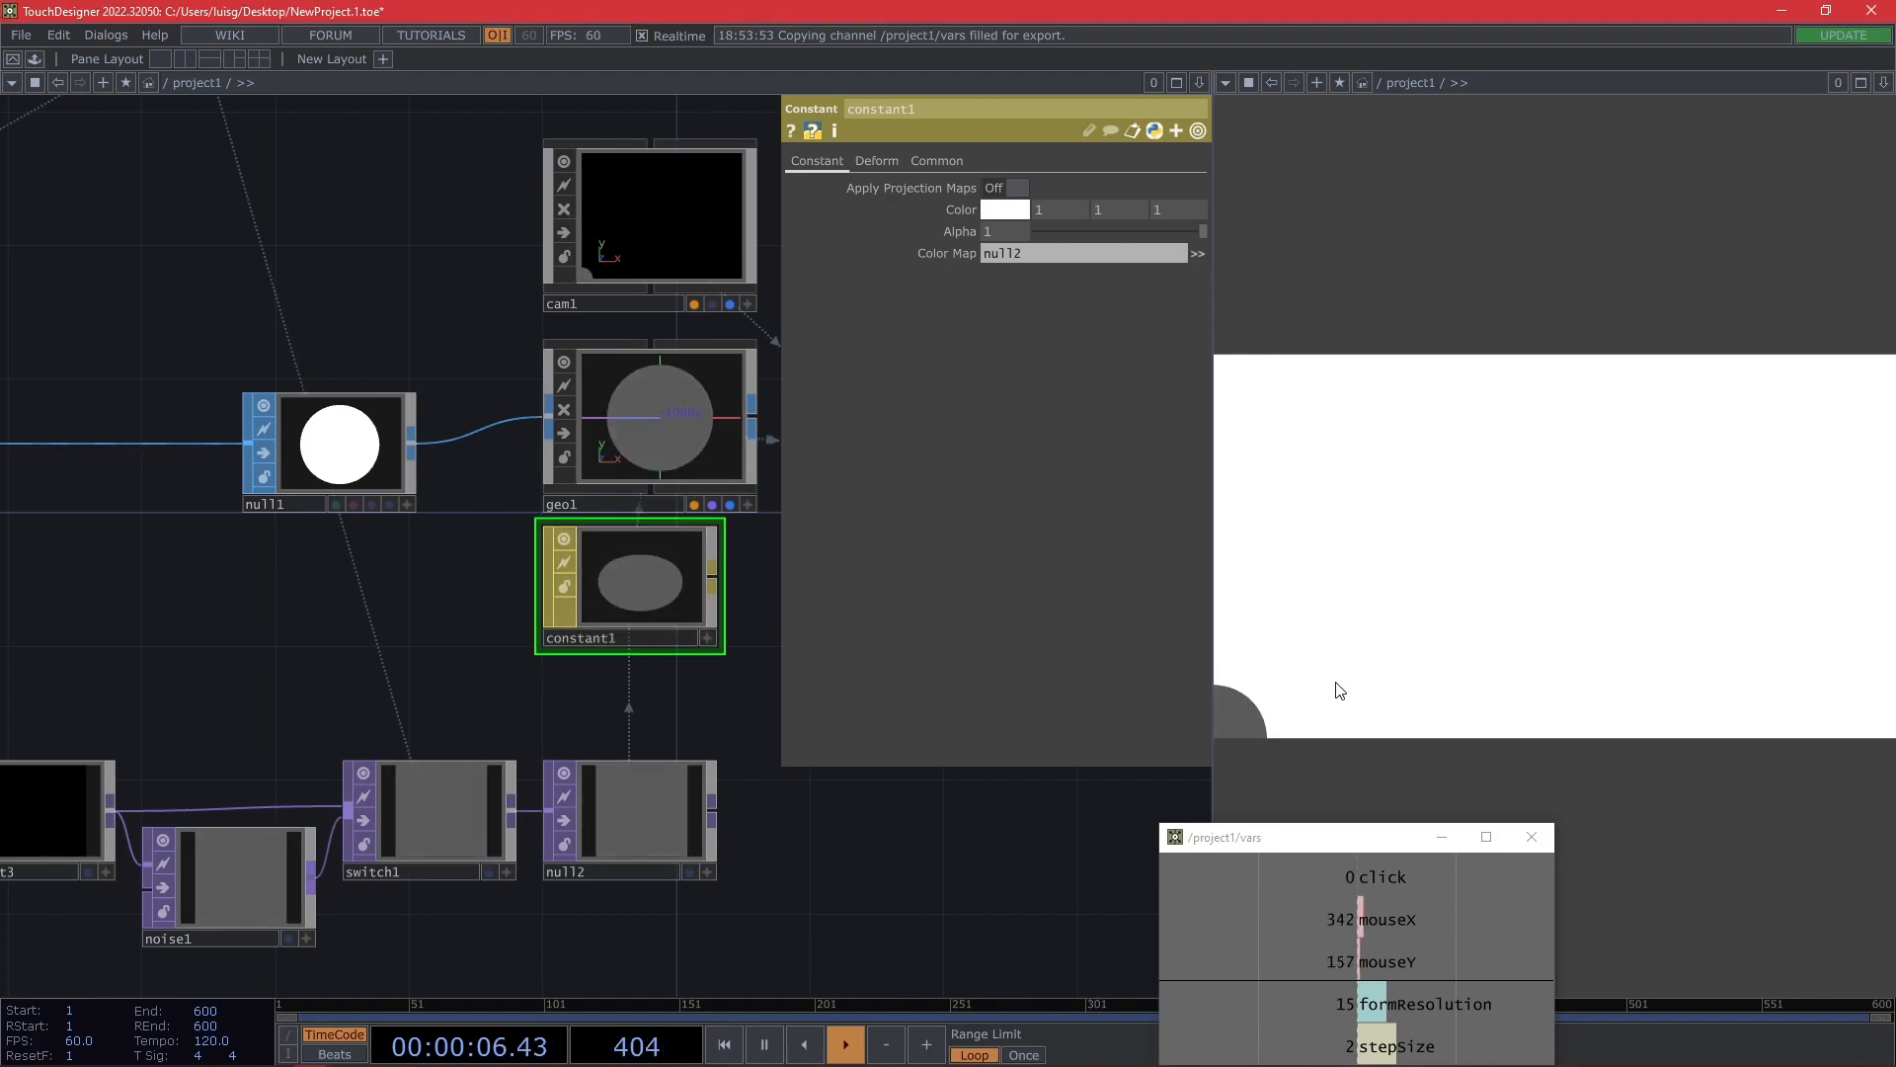
Move circle1 farther away from null1 to make room for more operators between them.
left_click_drag(413, 694, 580, 566)
scroll(618, 593, "down", 6)
scroll(568, 600, "up", 4)
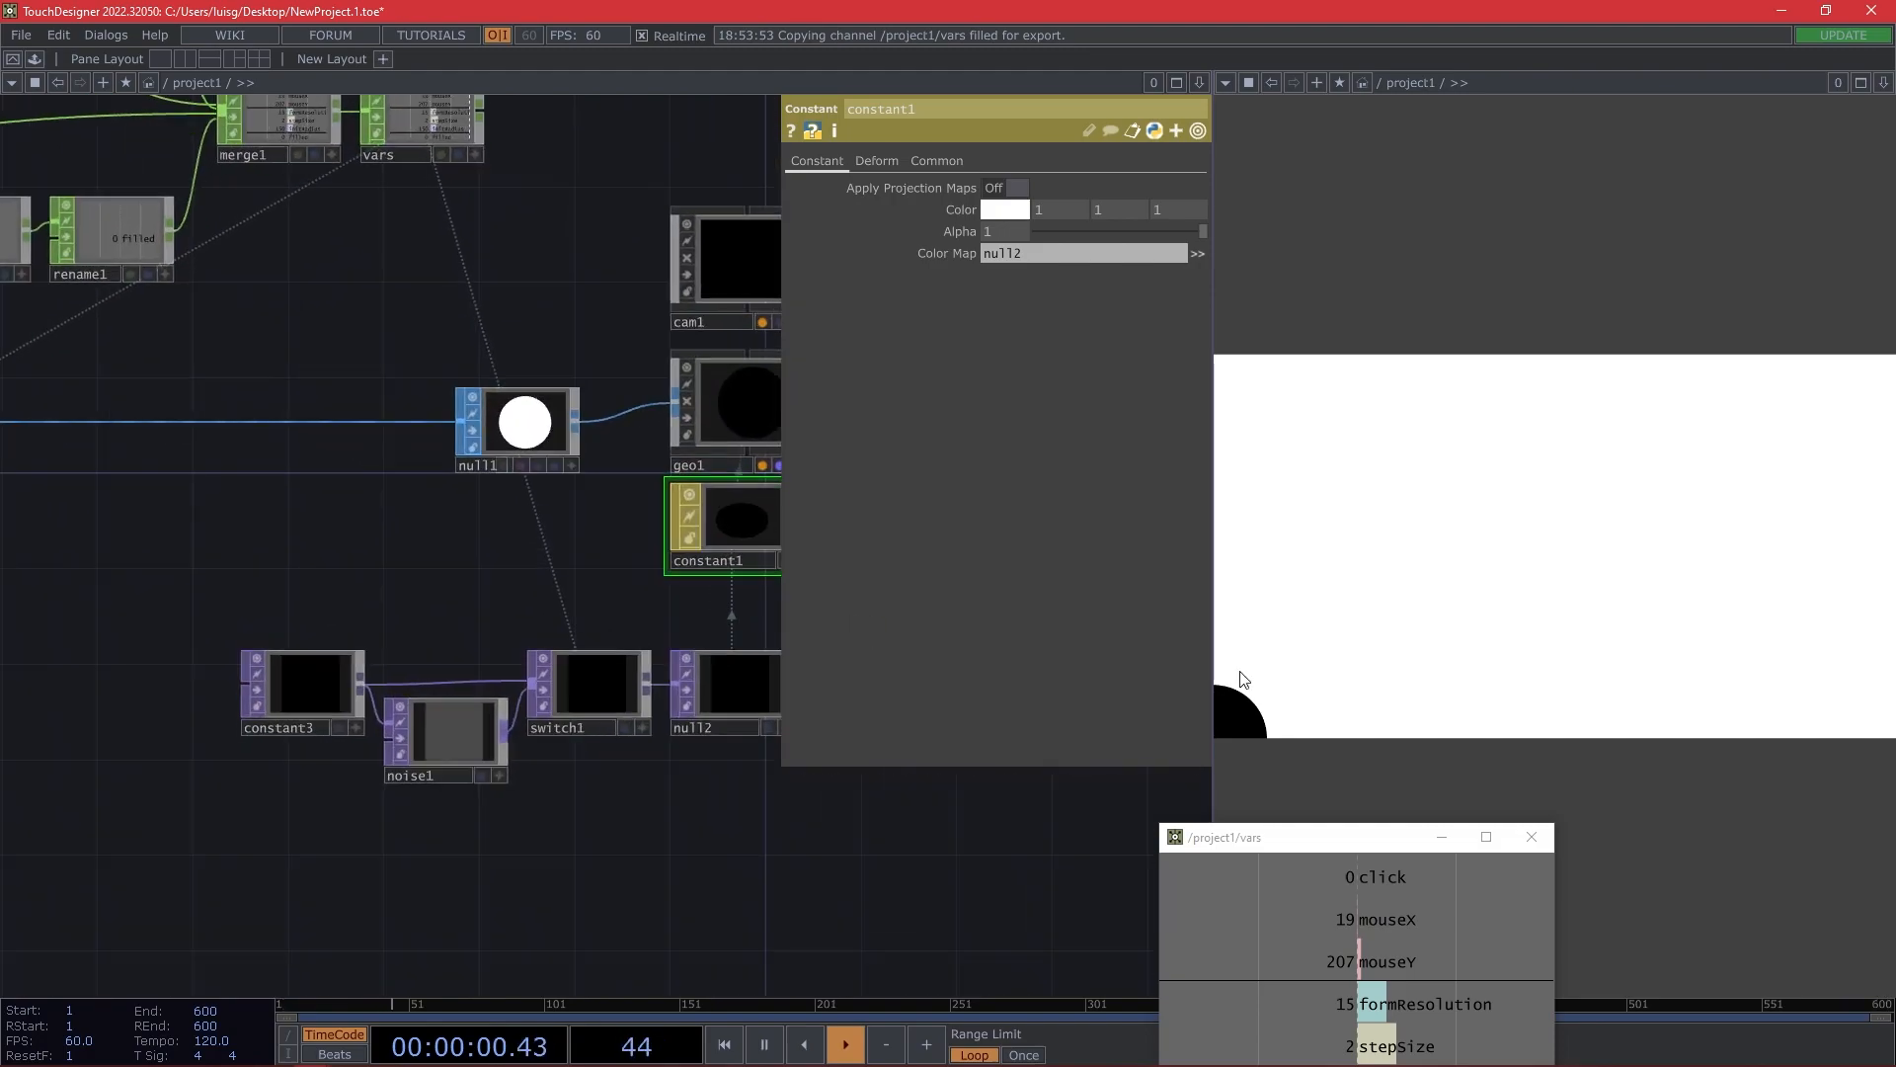
left_click_drag(431, 570, 496, 615)
left_click_drag(359, 616, 487, 630)
left_click_drag(377, 523, 436, 580)
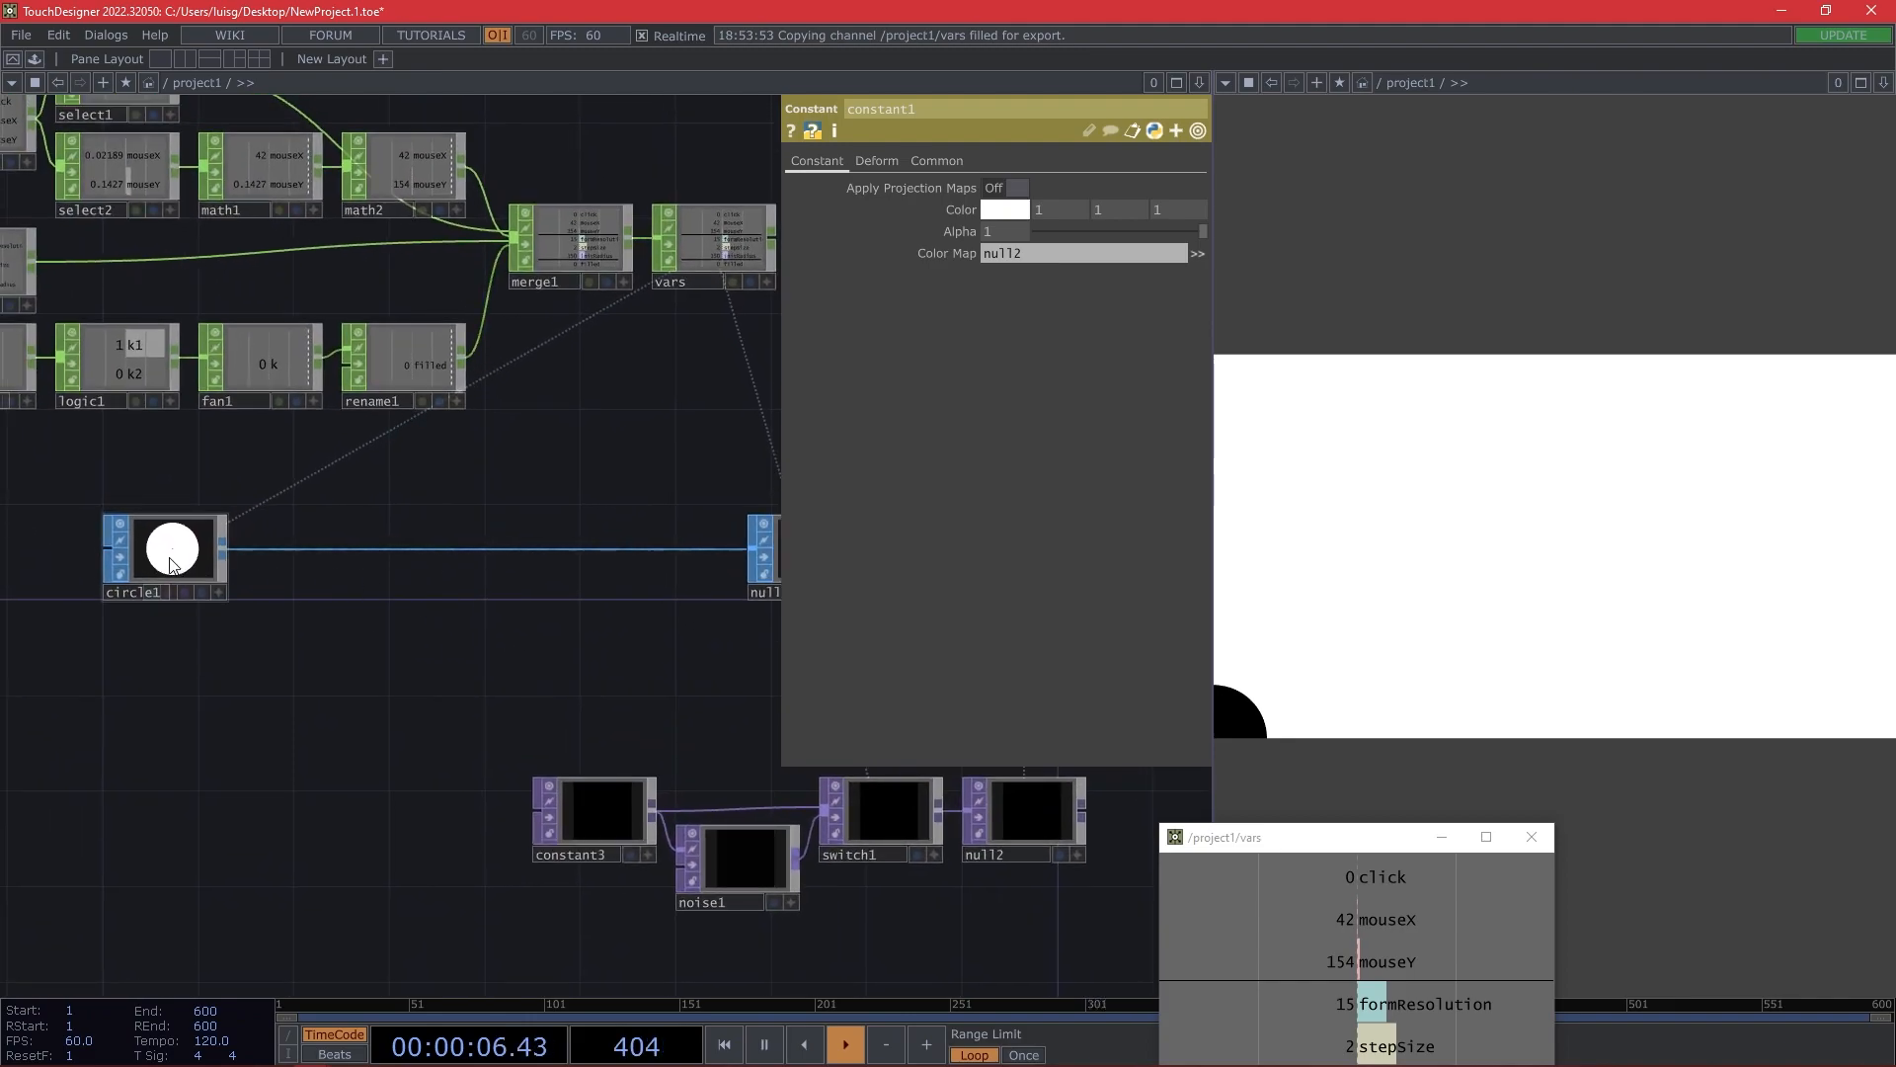
left_click_drag(196, 565, 148, 565)
left_click_drag(456, 654, 364, 673)
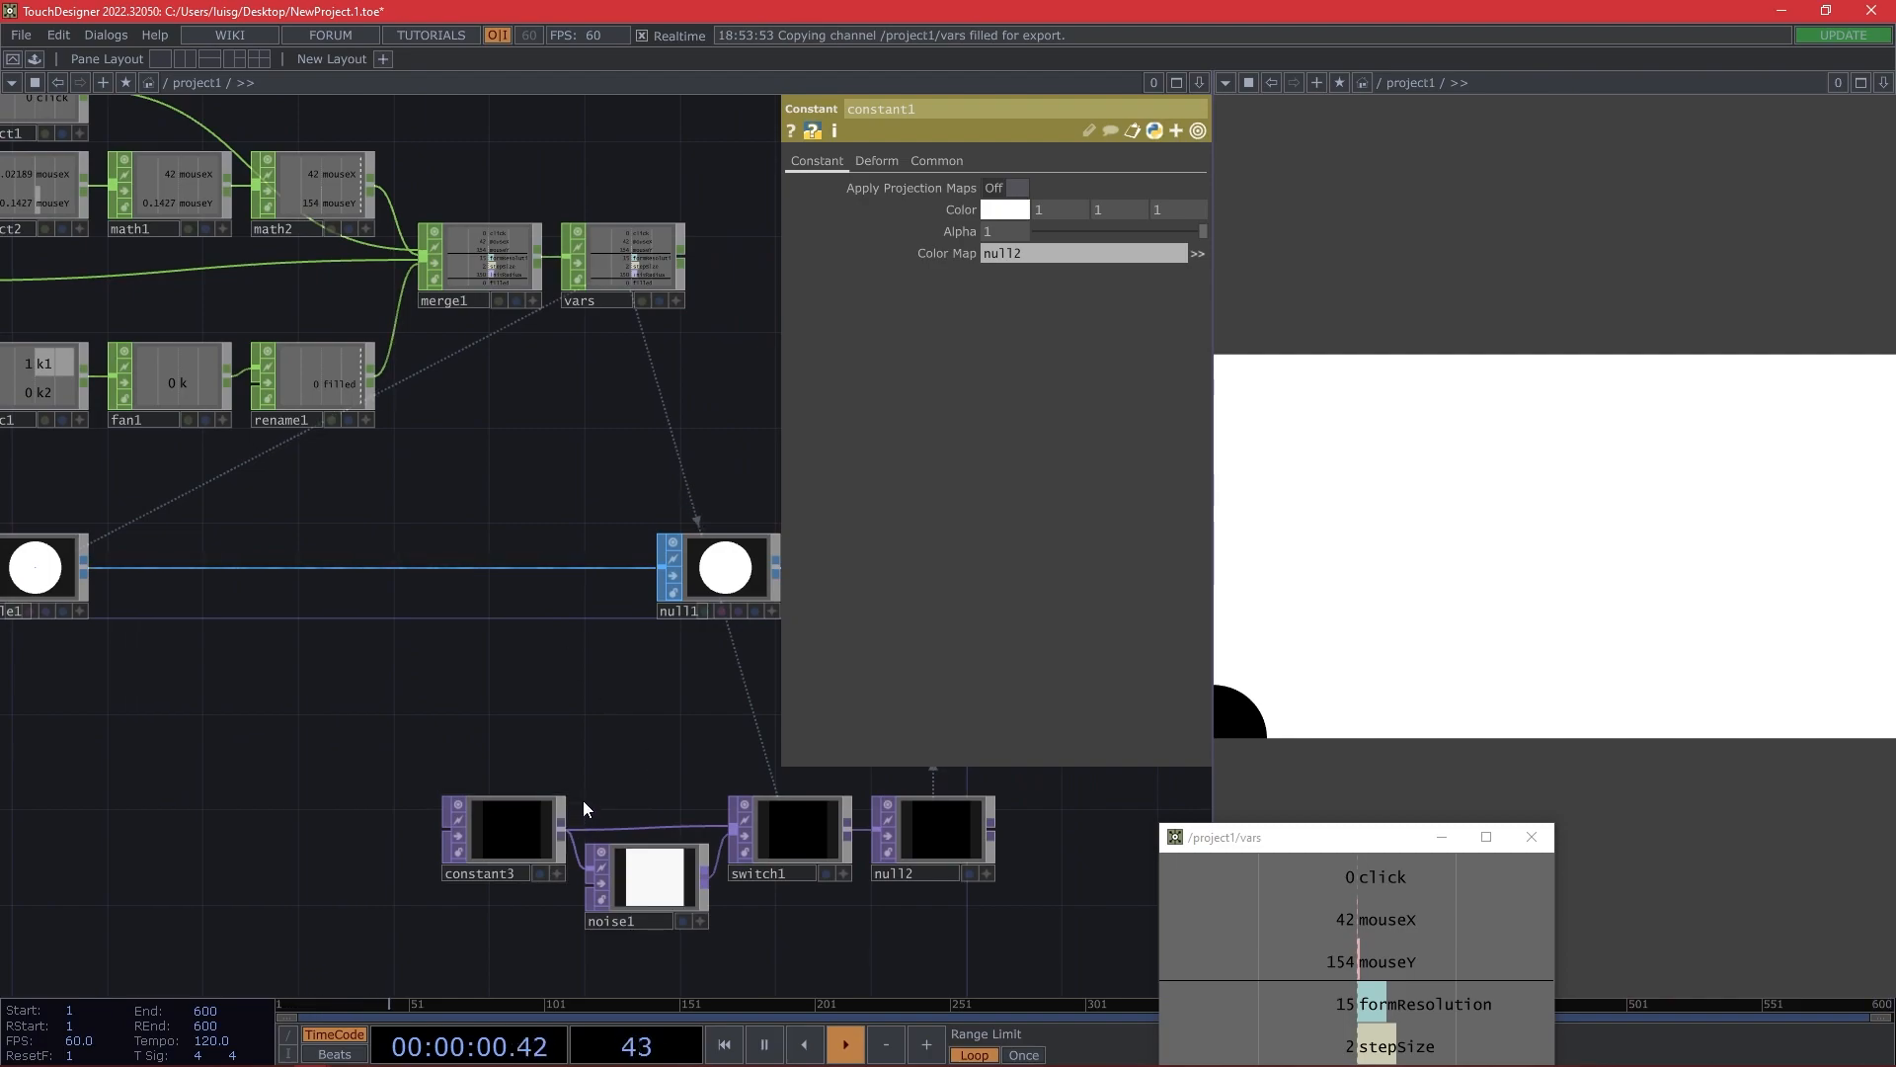
Insert a Carve SOP between circle1 and null1 and place it slightly above their connecting line.
right_click(406, 569)
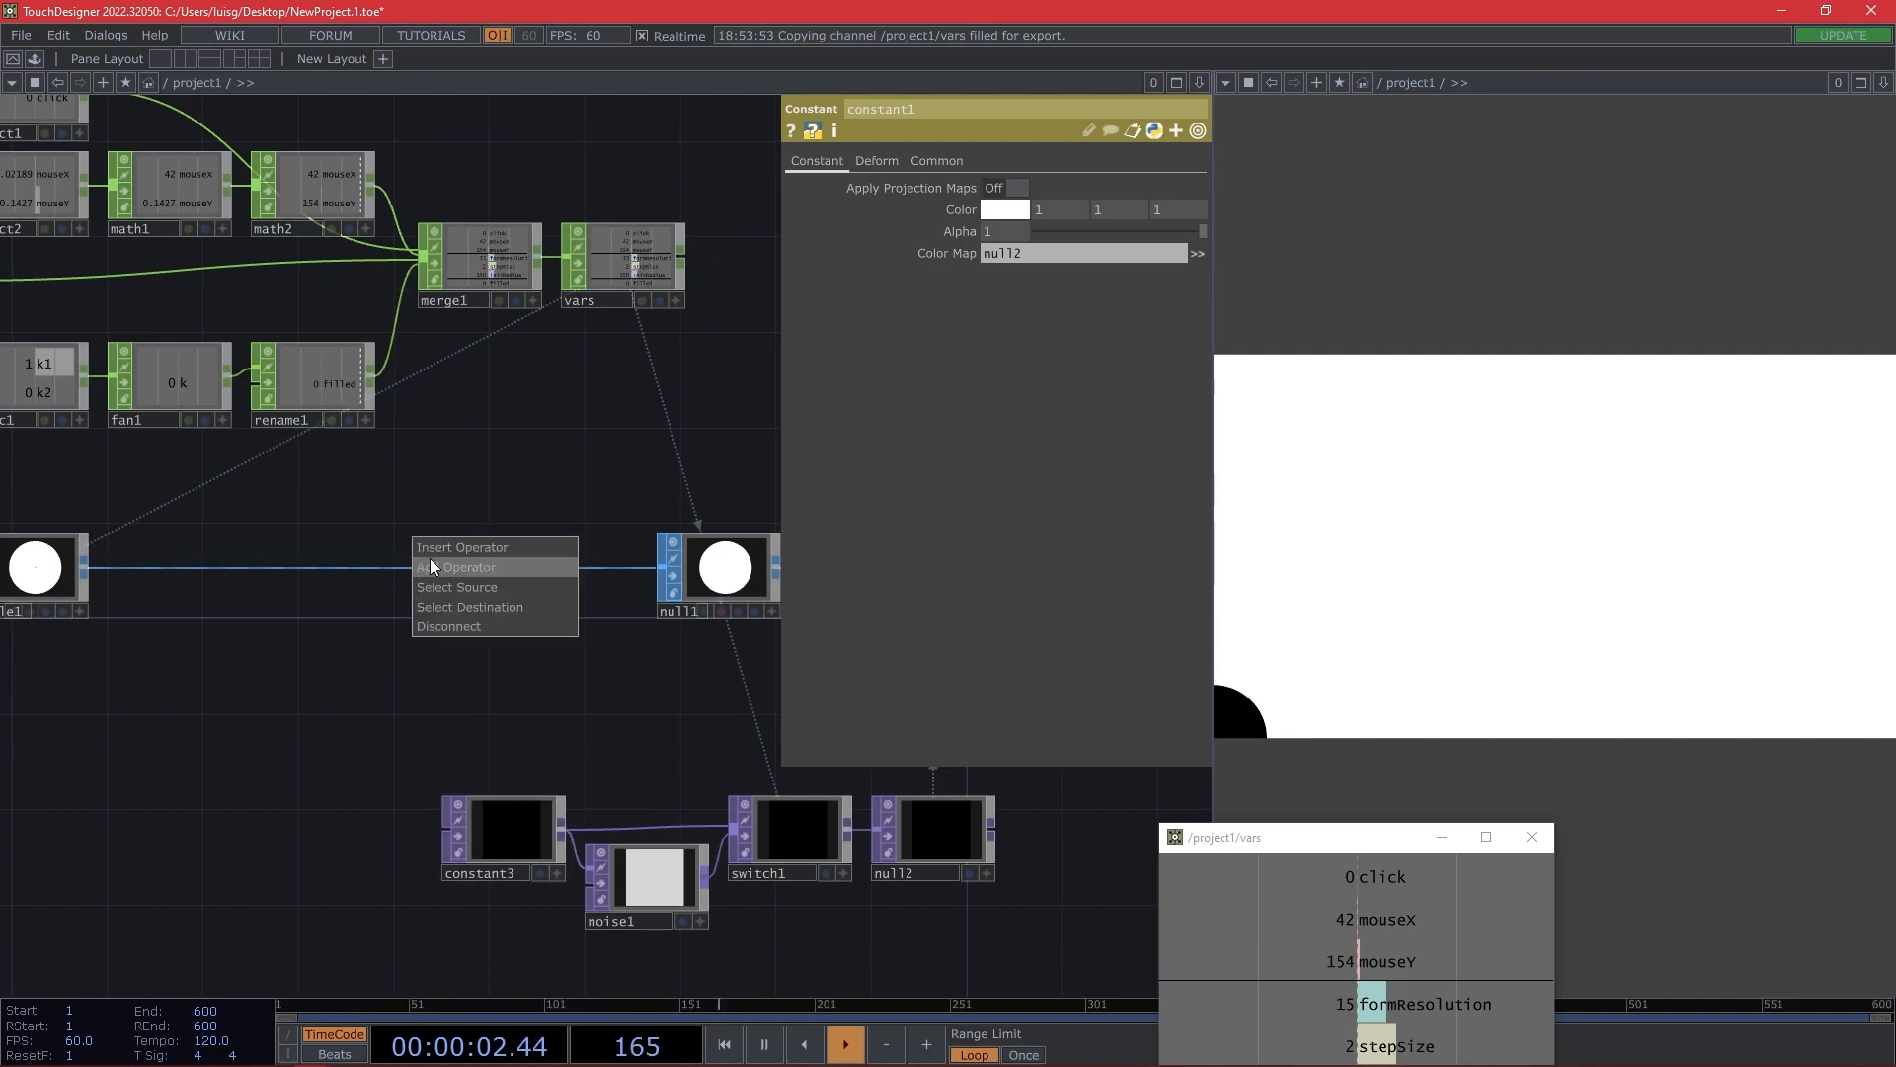
left_click(435, 551)
type("car")
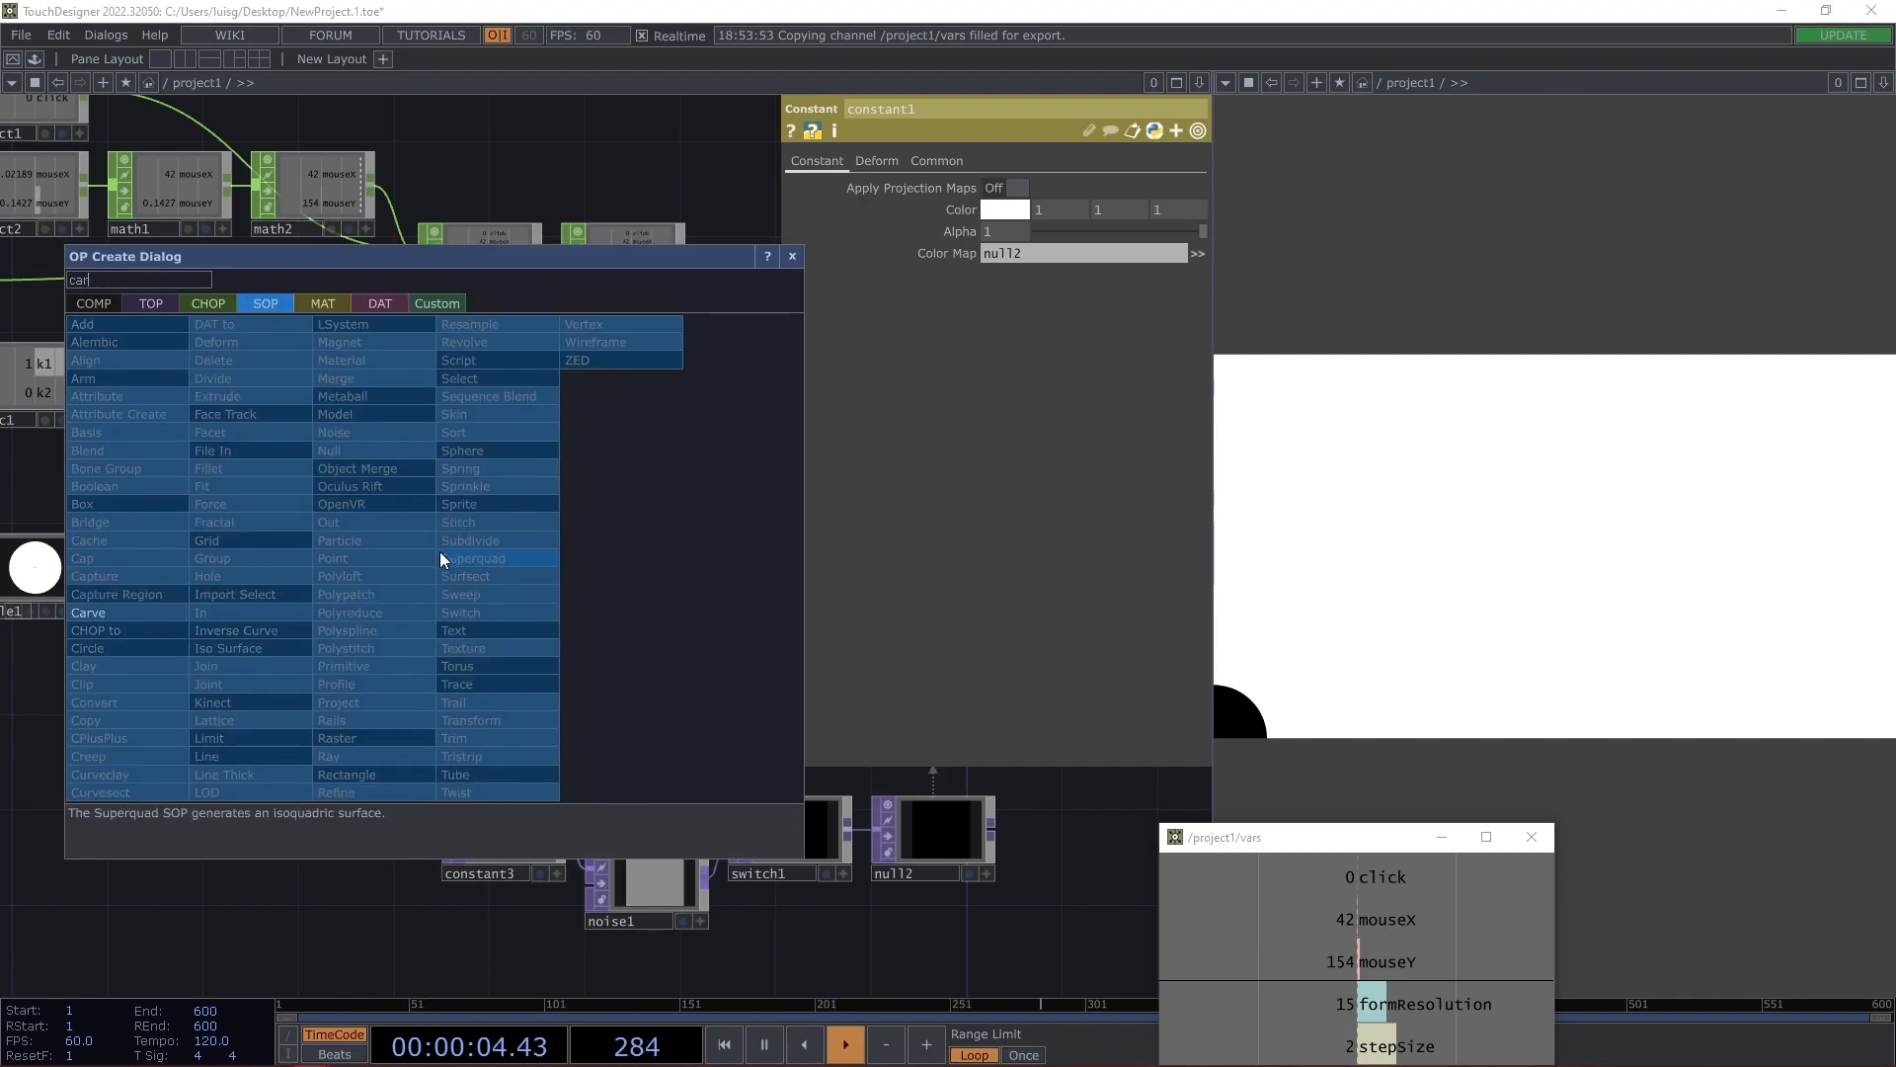
left_click(138, 611)
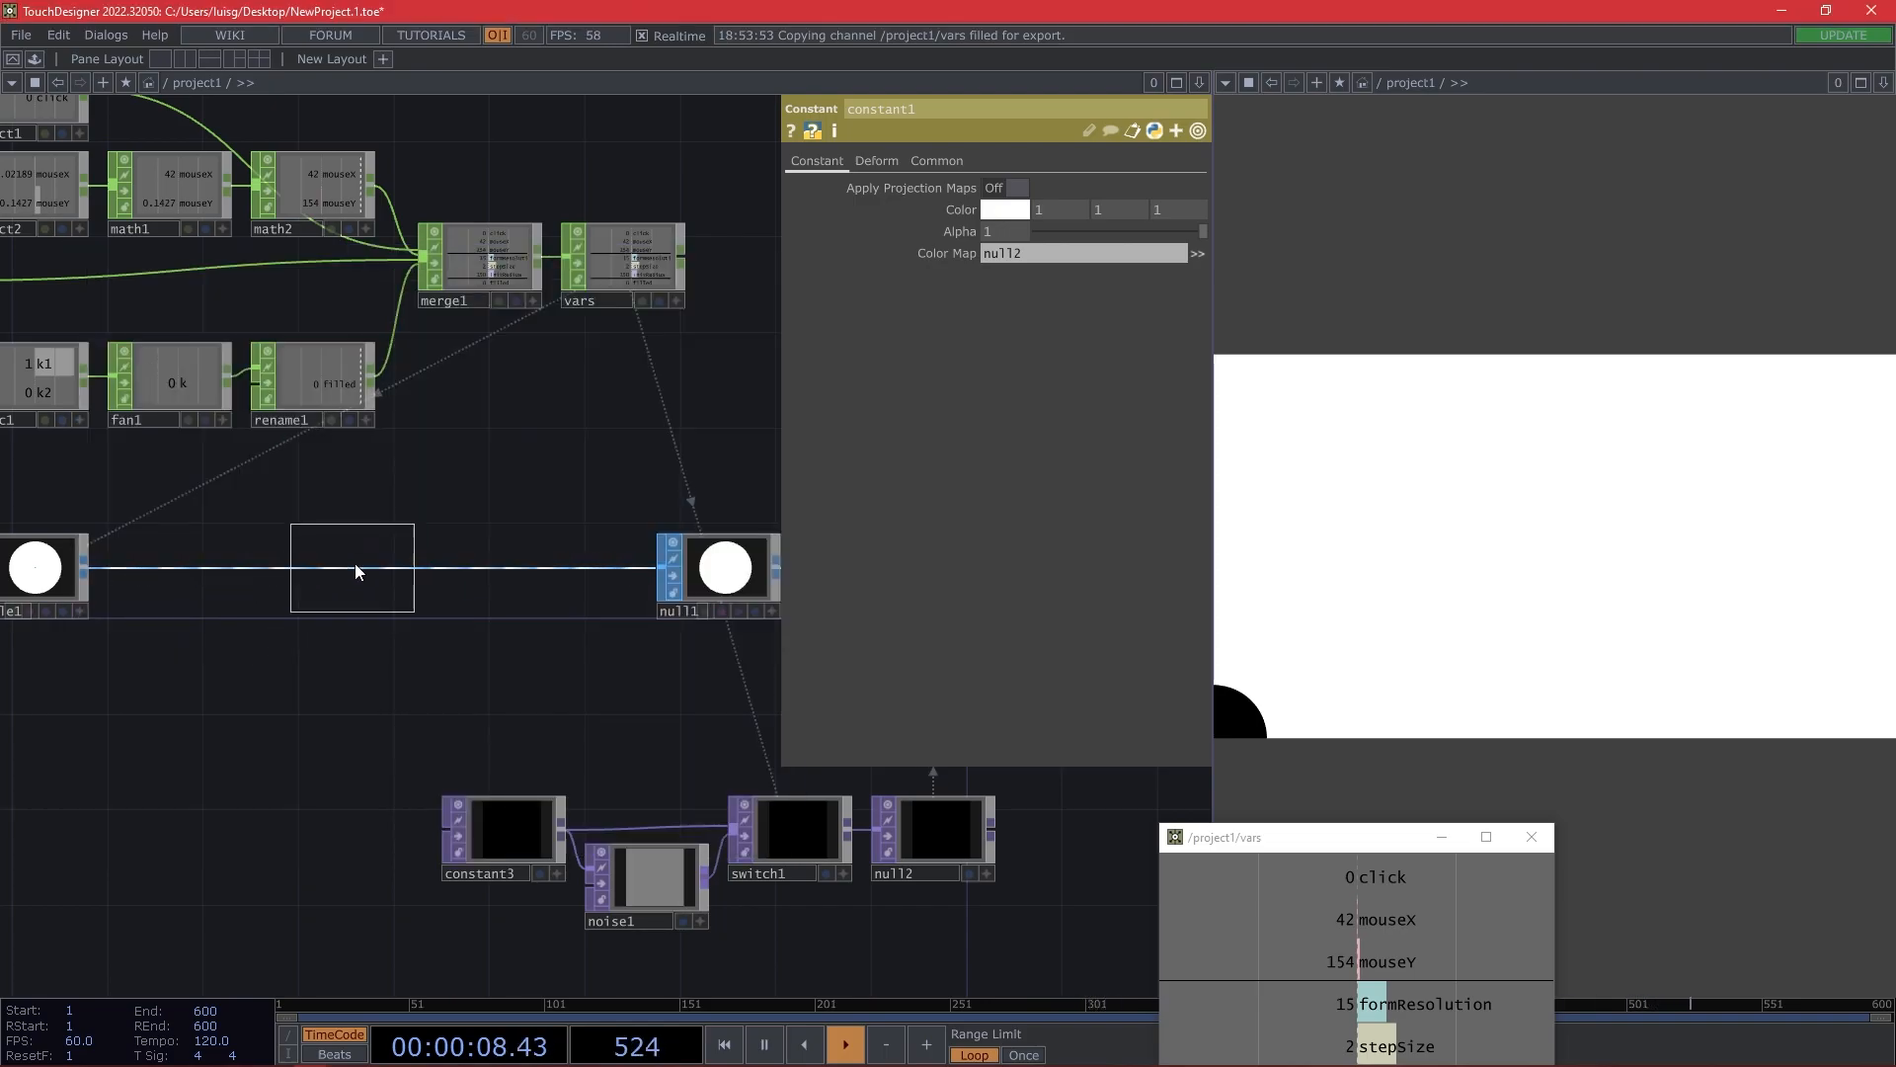
left_click(356, 561)
left_click_drag(288, 594, 379, 672)
scroll(190, 584, "up", 4)
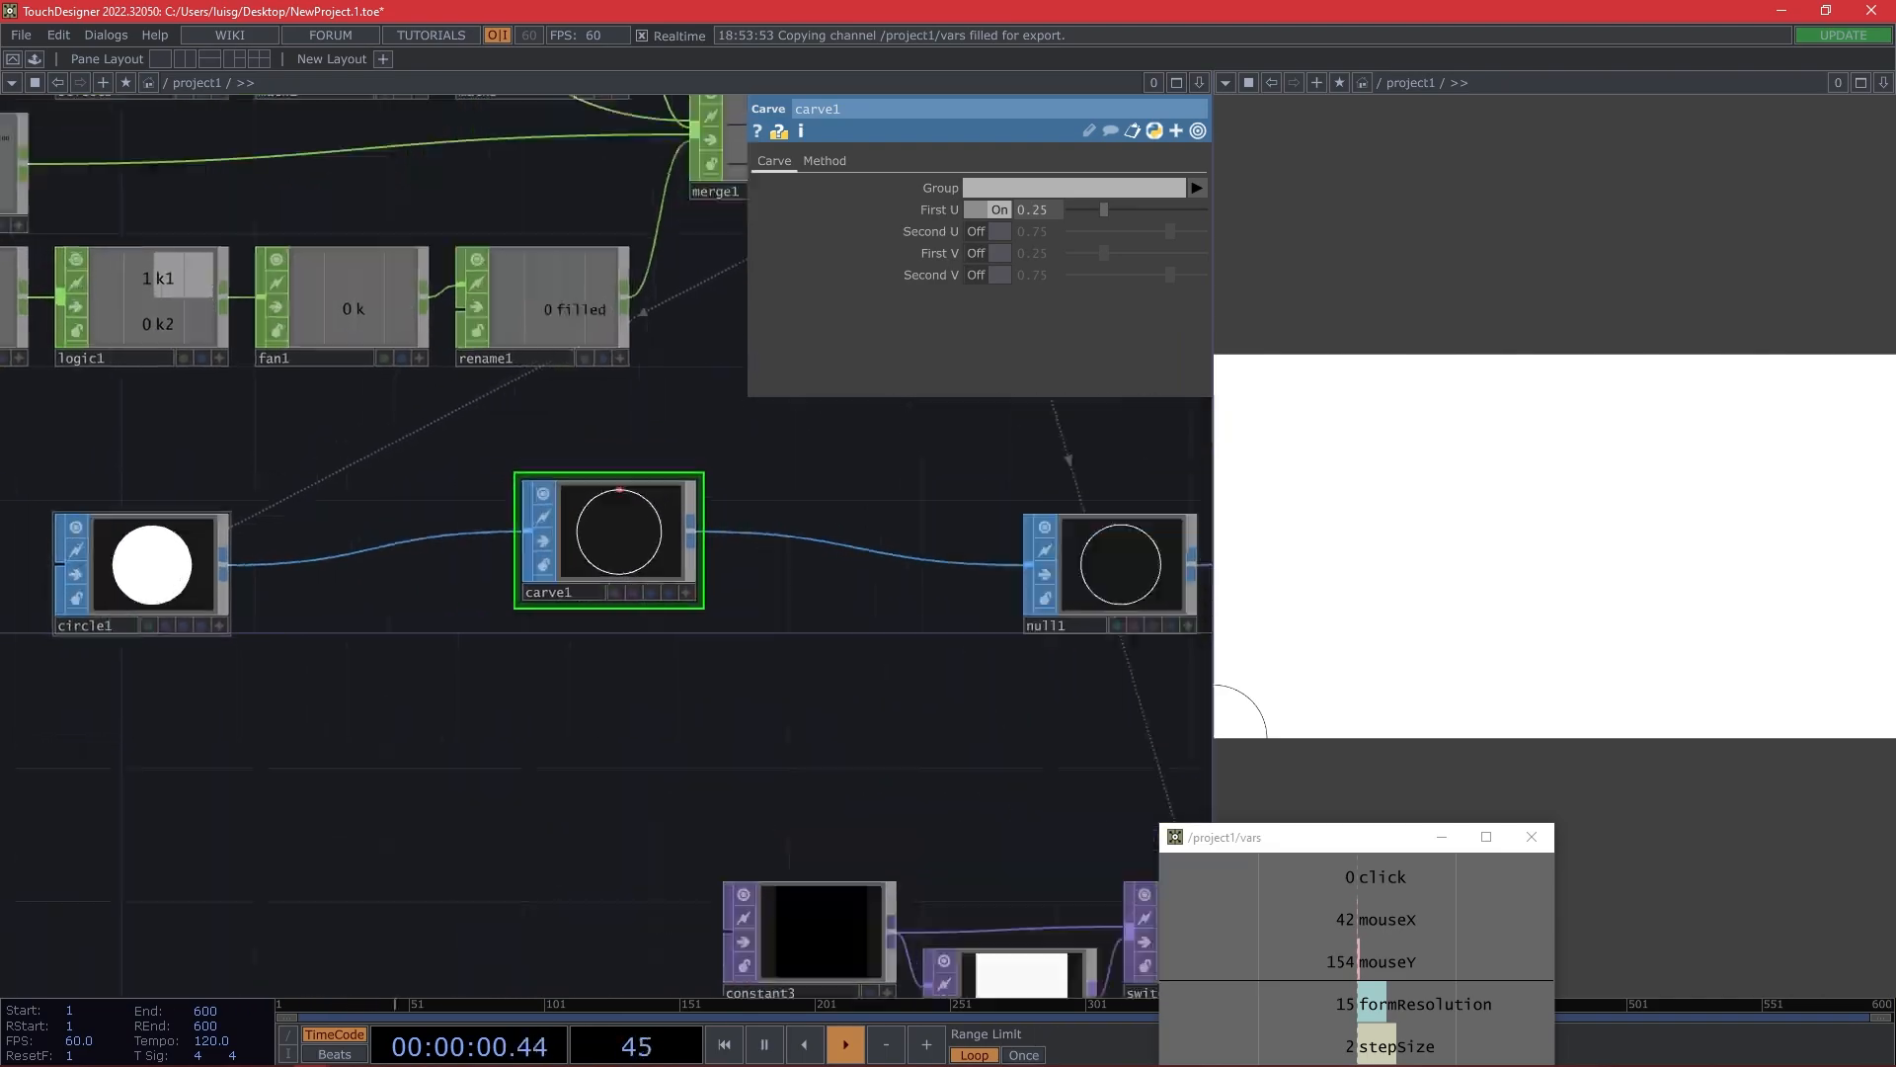
left_click_drag(631, 696, 504, 733)
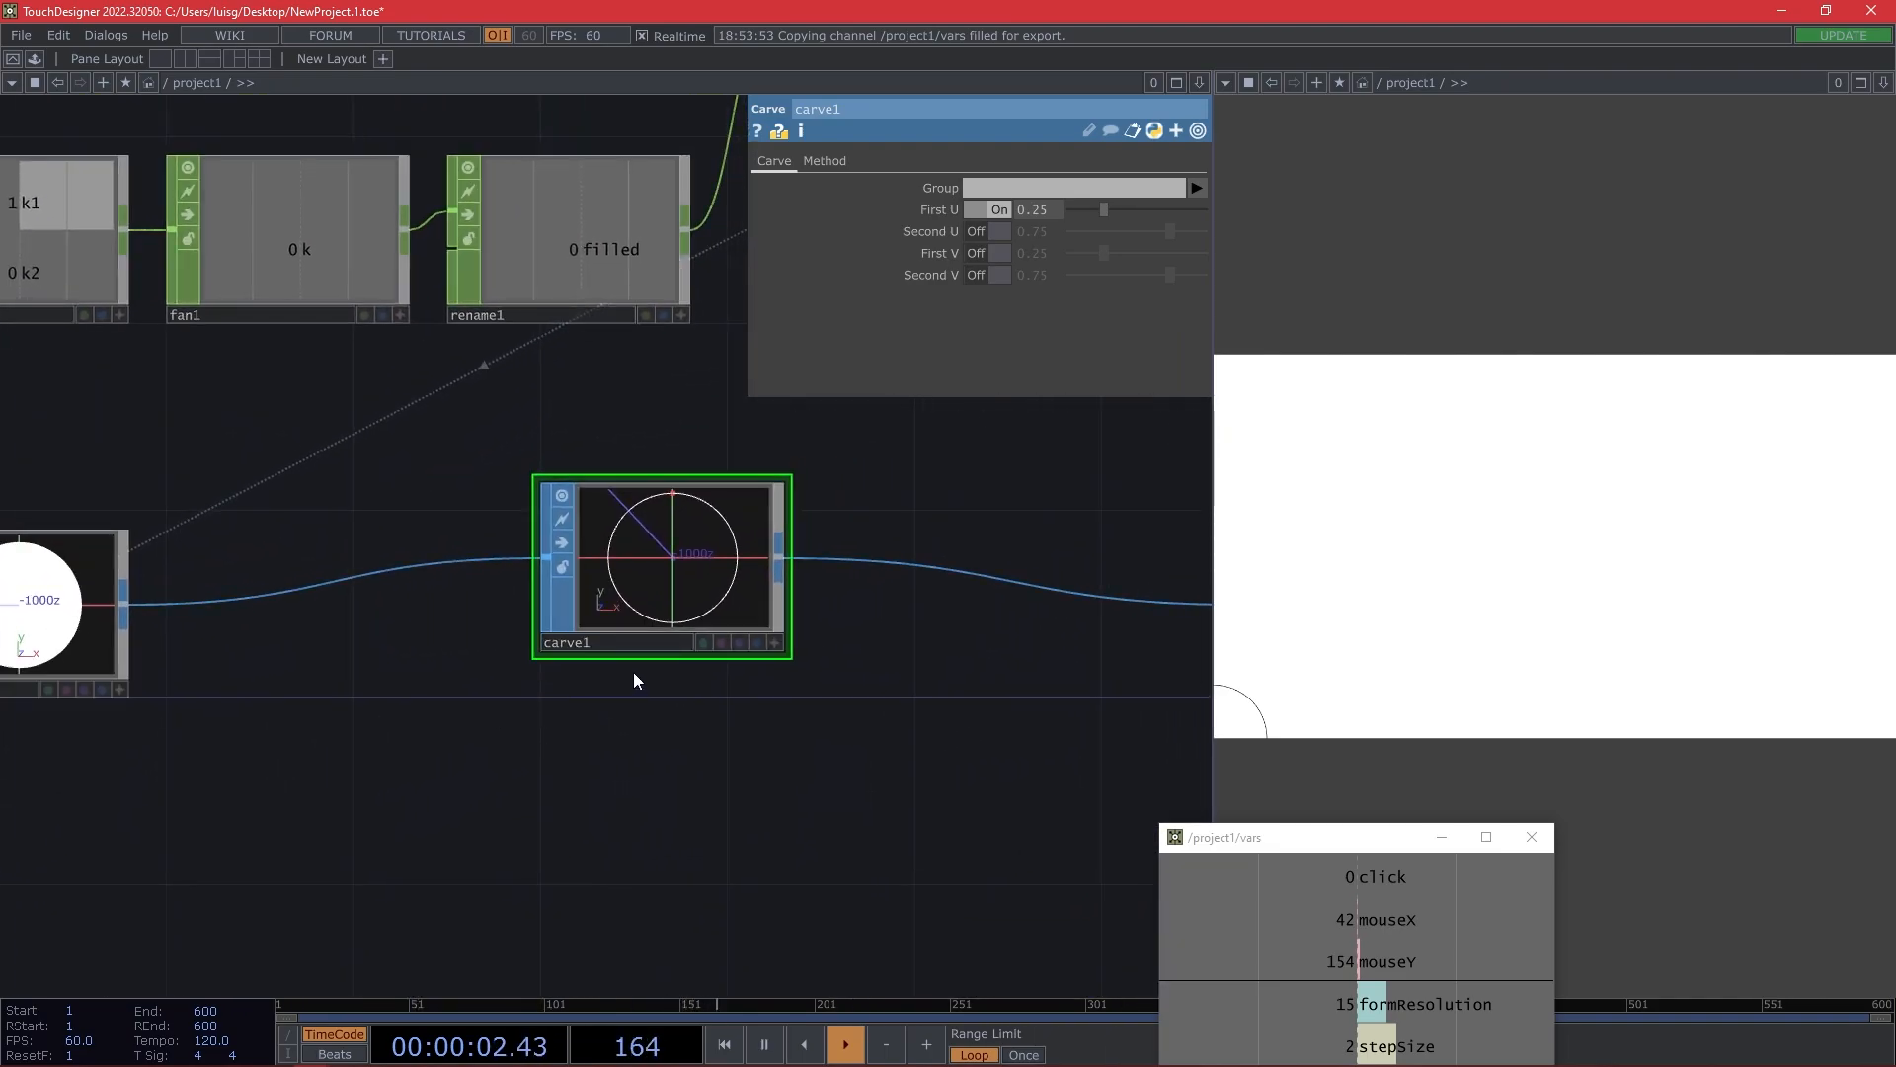
scroll(632, 672, "down", 4)
left_click_drag(642, 631, 644, 606)
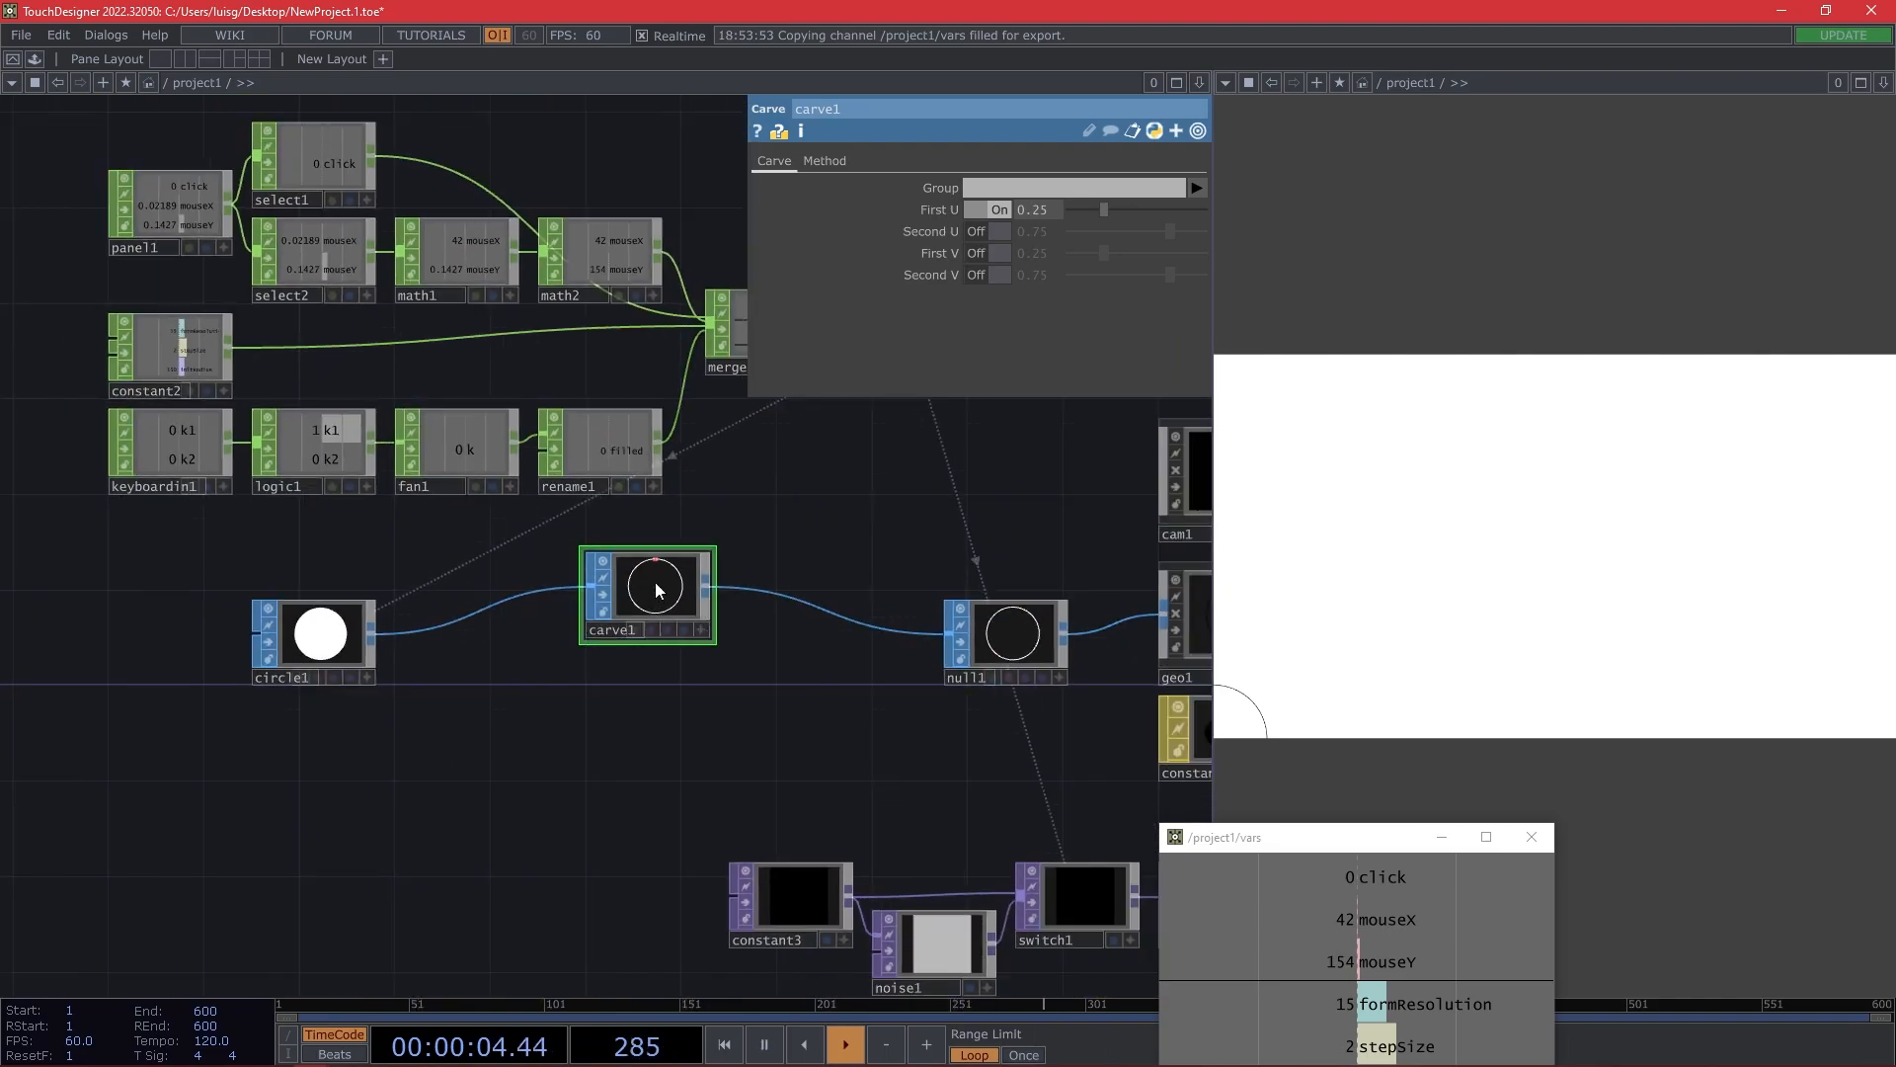
Start inserting another operator on the connection between carve1 and null1.
key("ctrl")
key("ctrl")
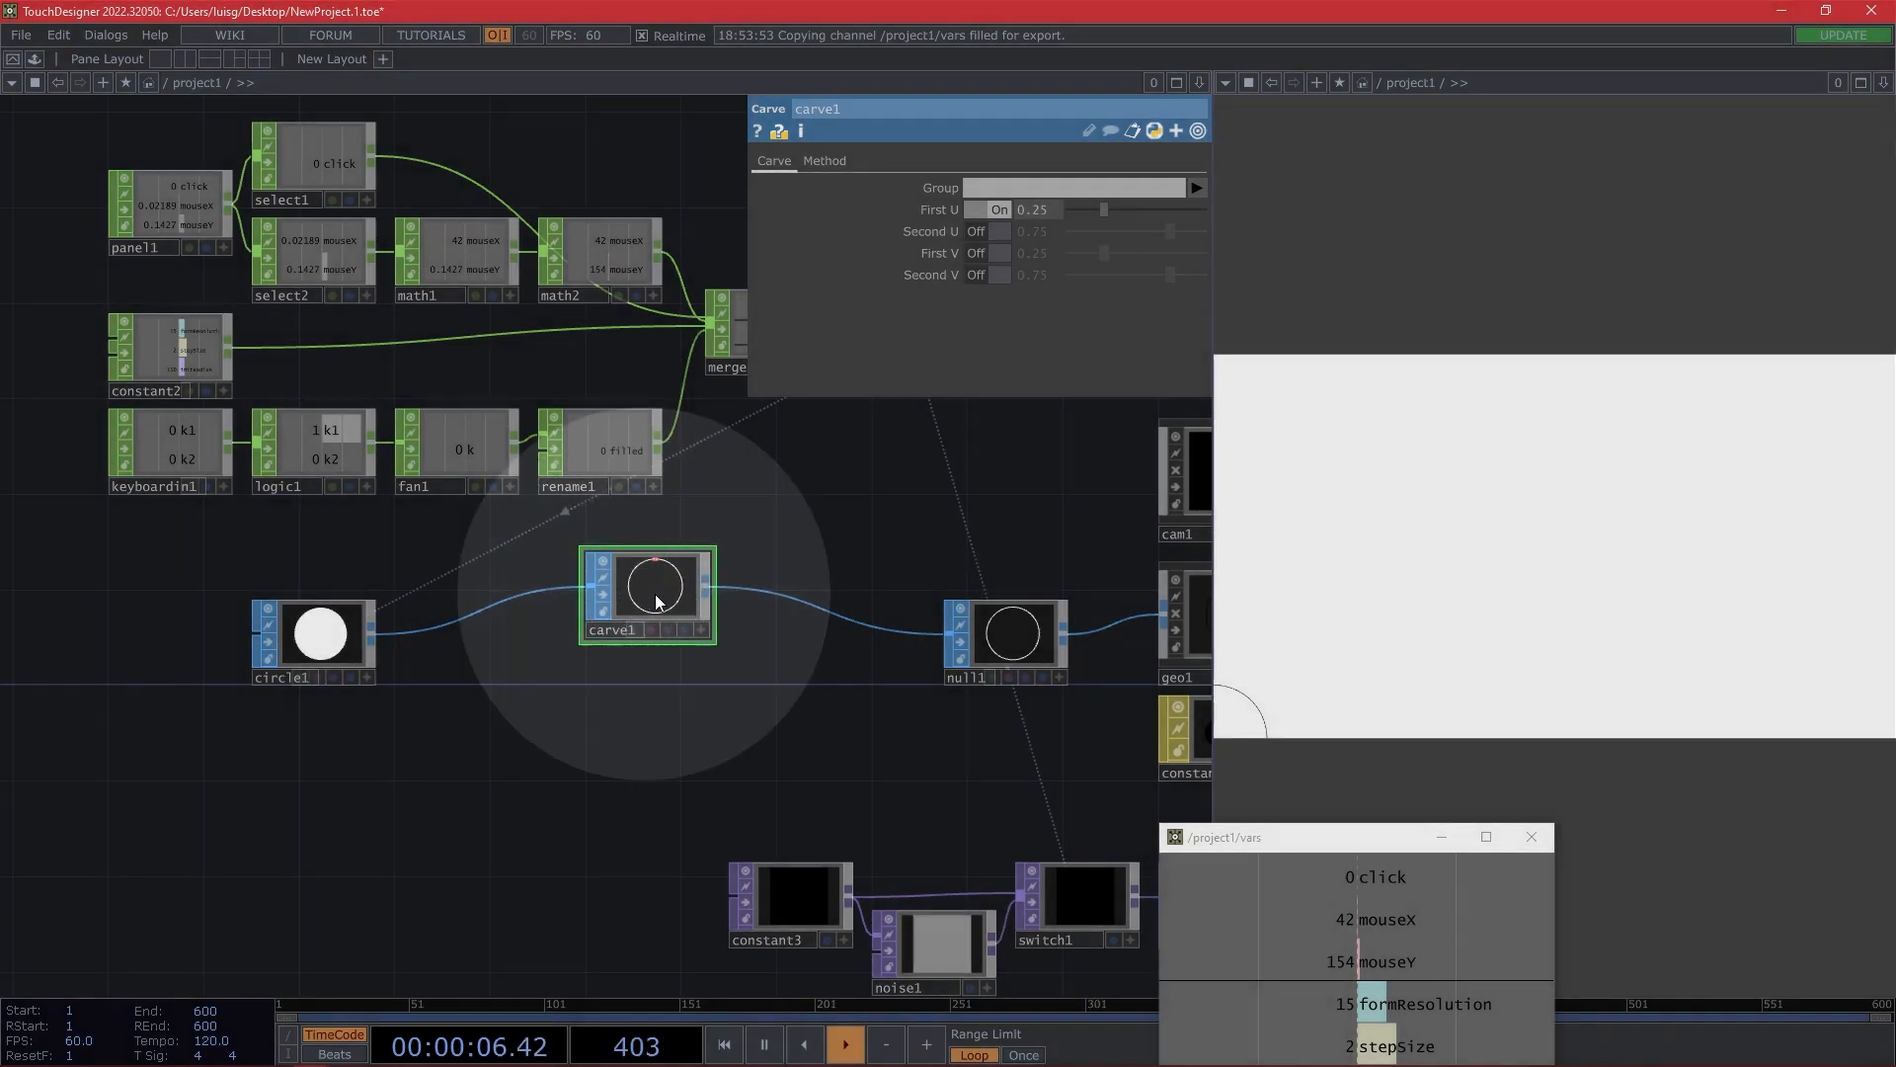
right_click(789, 596)
left_click(820, 577)
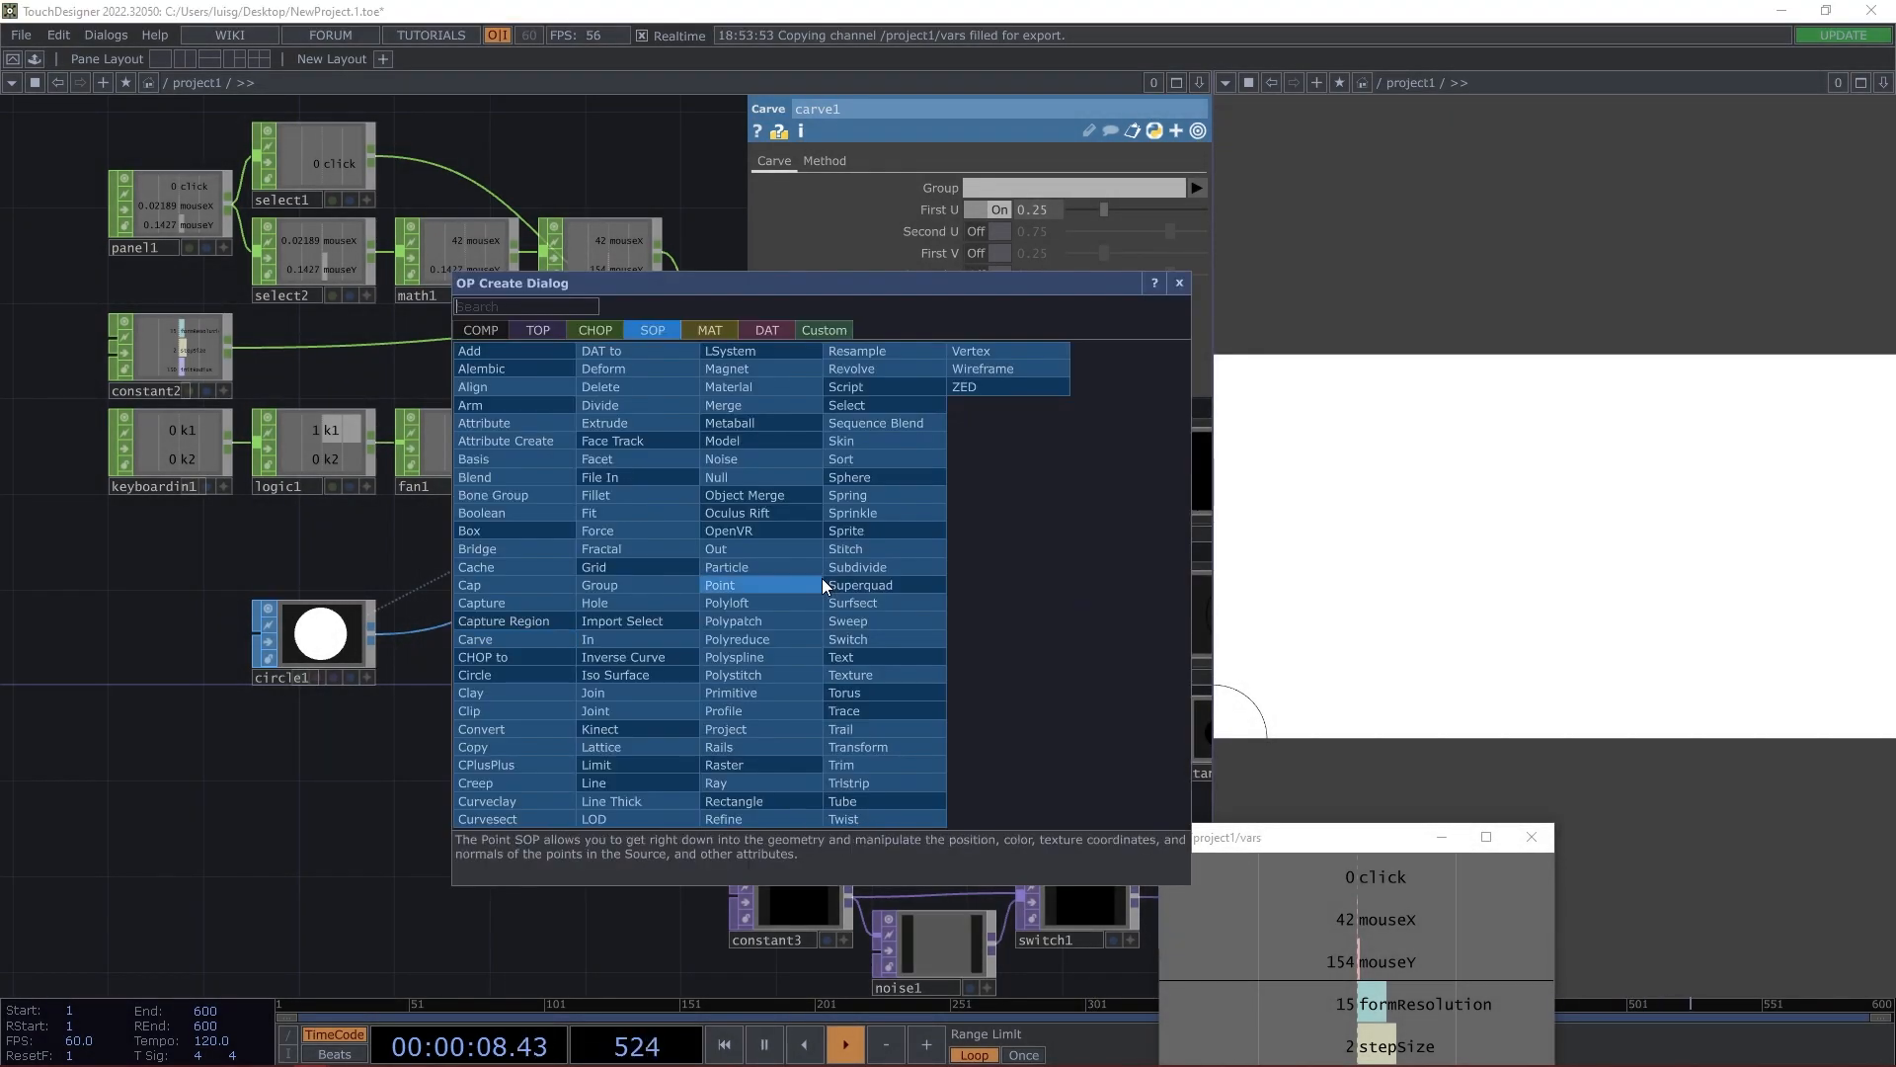
Insert a Switch SOP between carve1 and null1, and connect circle1 as its second input.
left_click(872, 646)
left_click(873, 642)
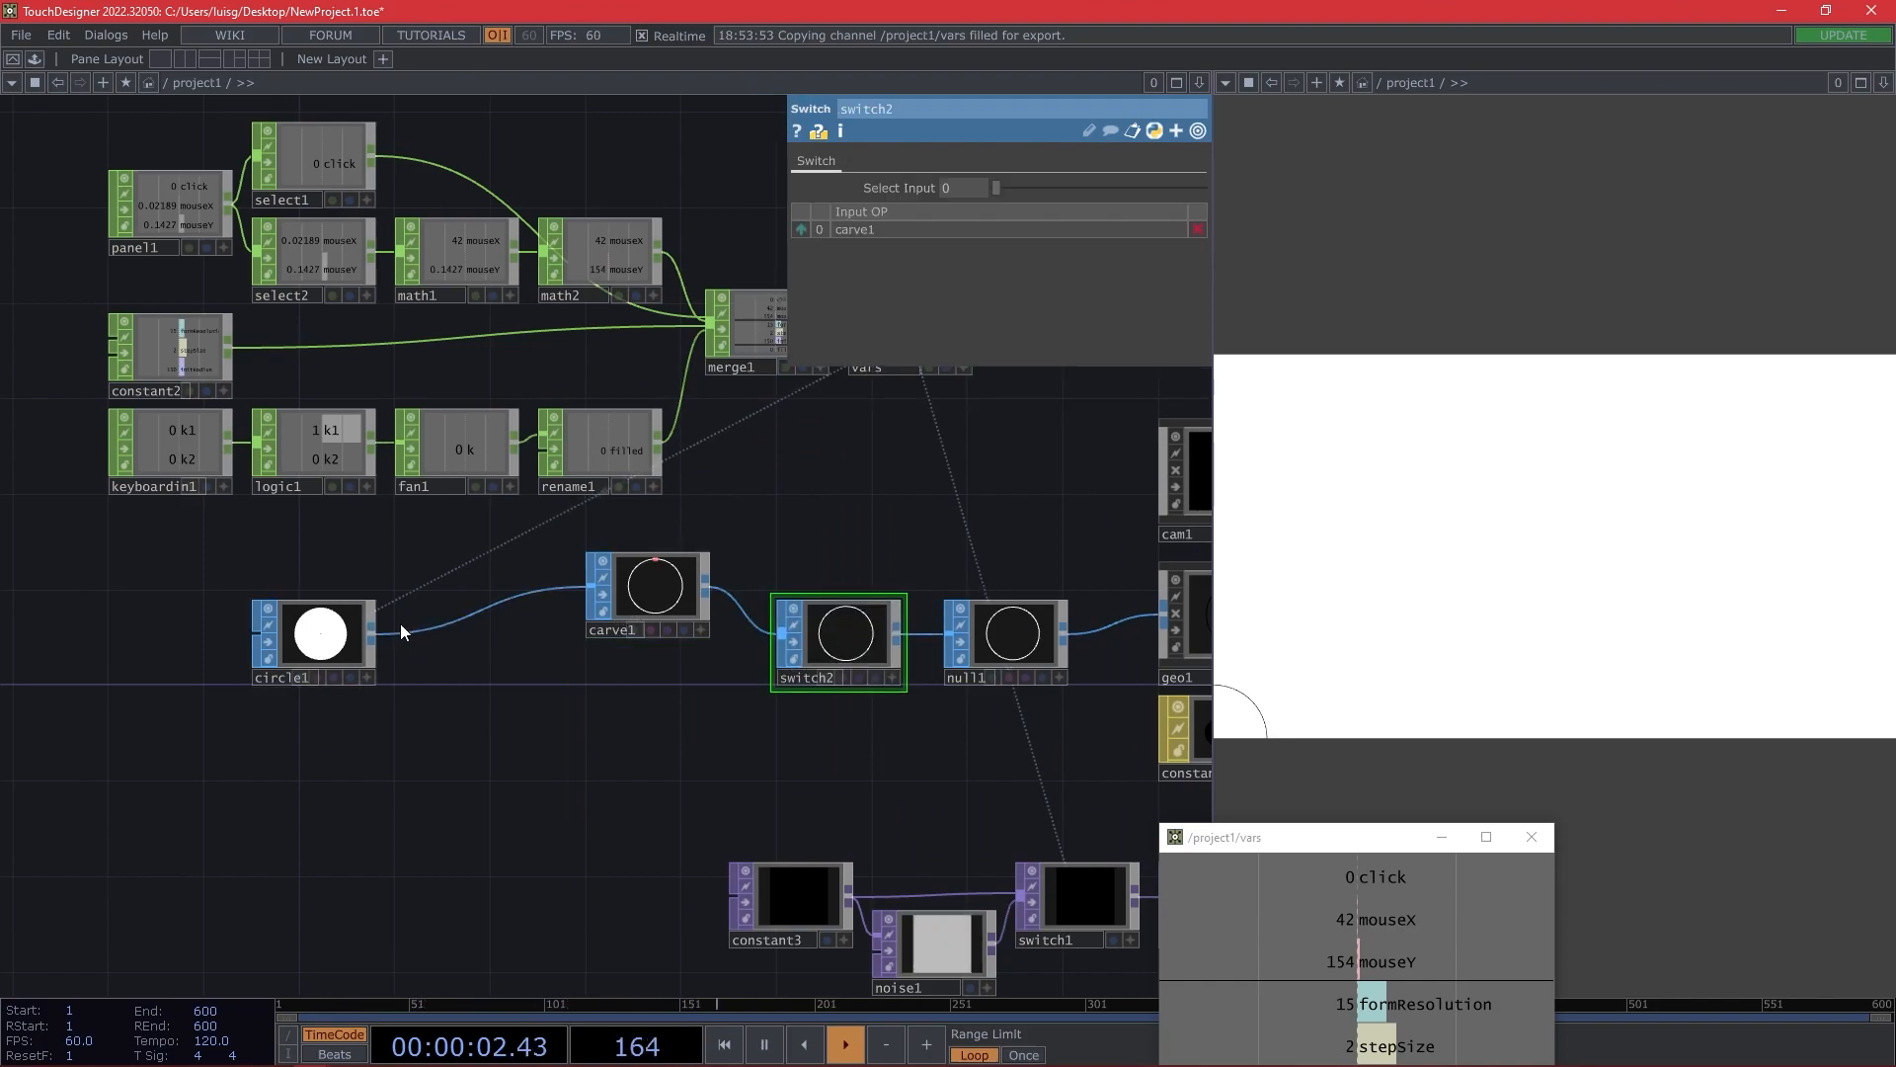
left_click_drag(374, 633, 783, 652)
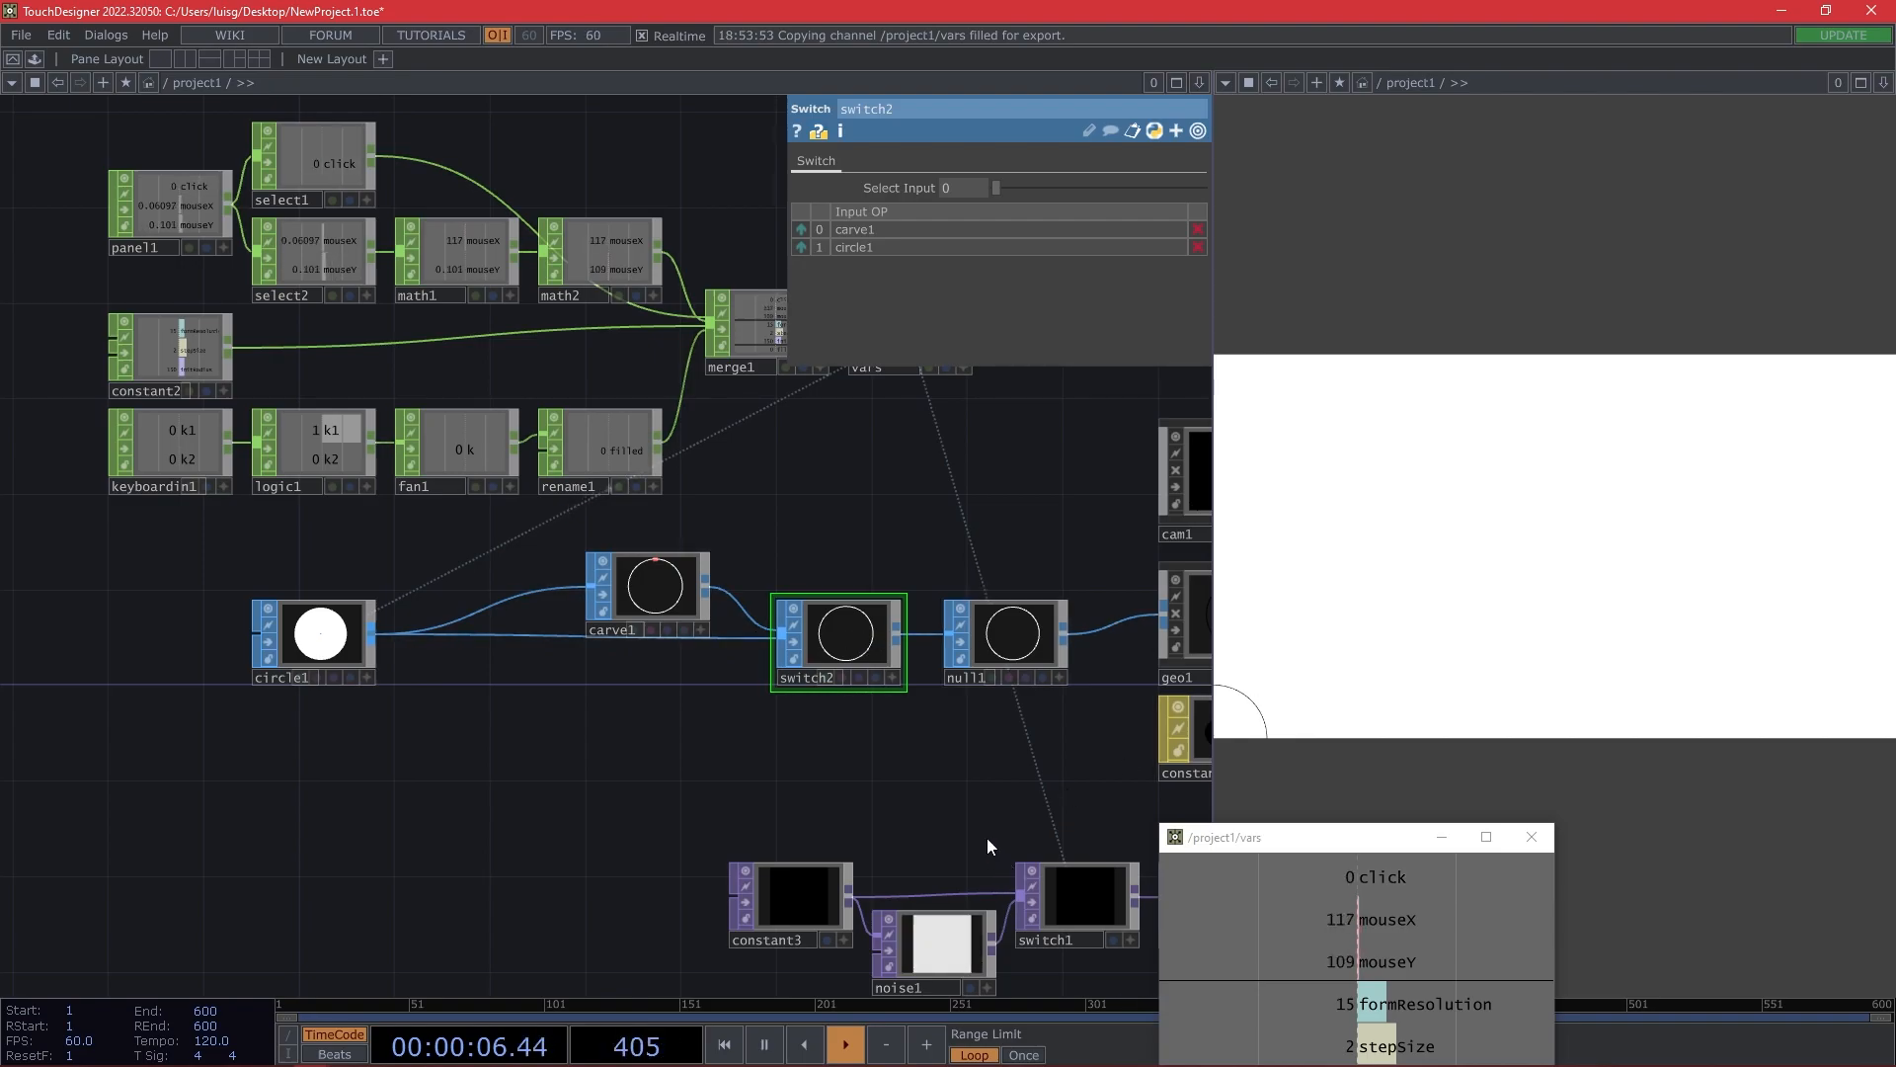
Turn on the filled mode and drive switch2's Select Input with the filled channel from vars.
left_click_drag(993, 838, 895, 829)
left_click(1297, 674)
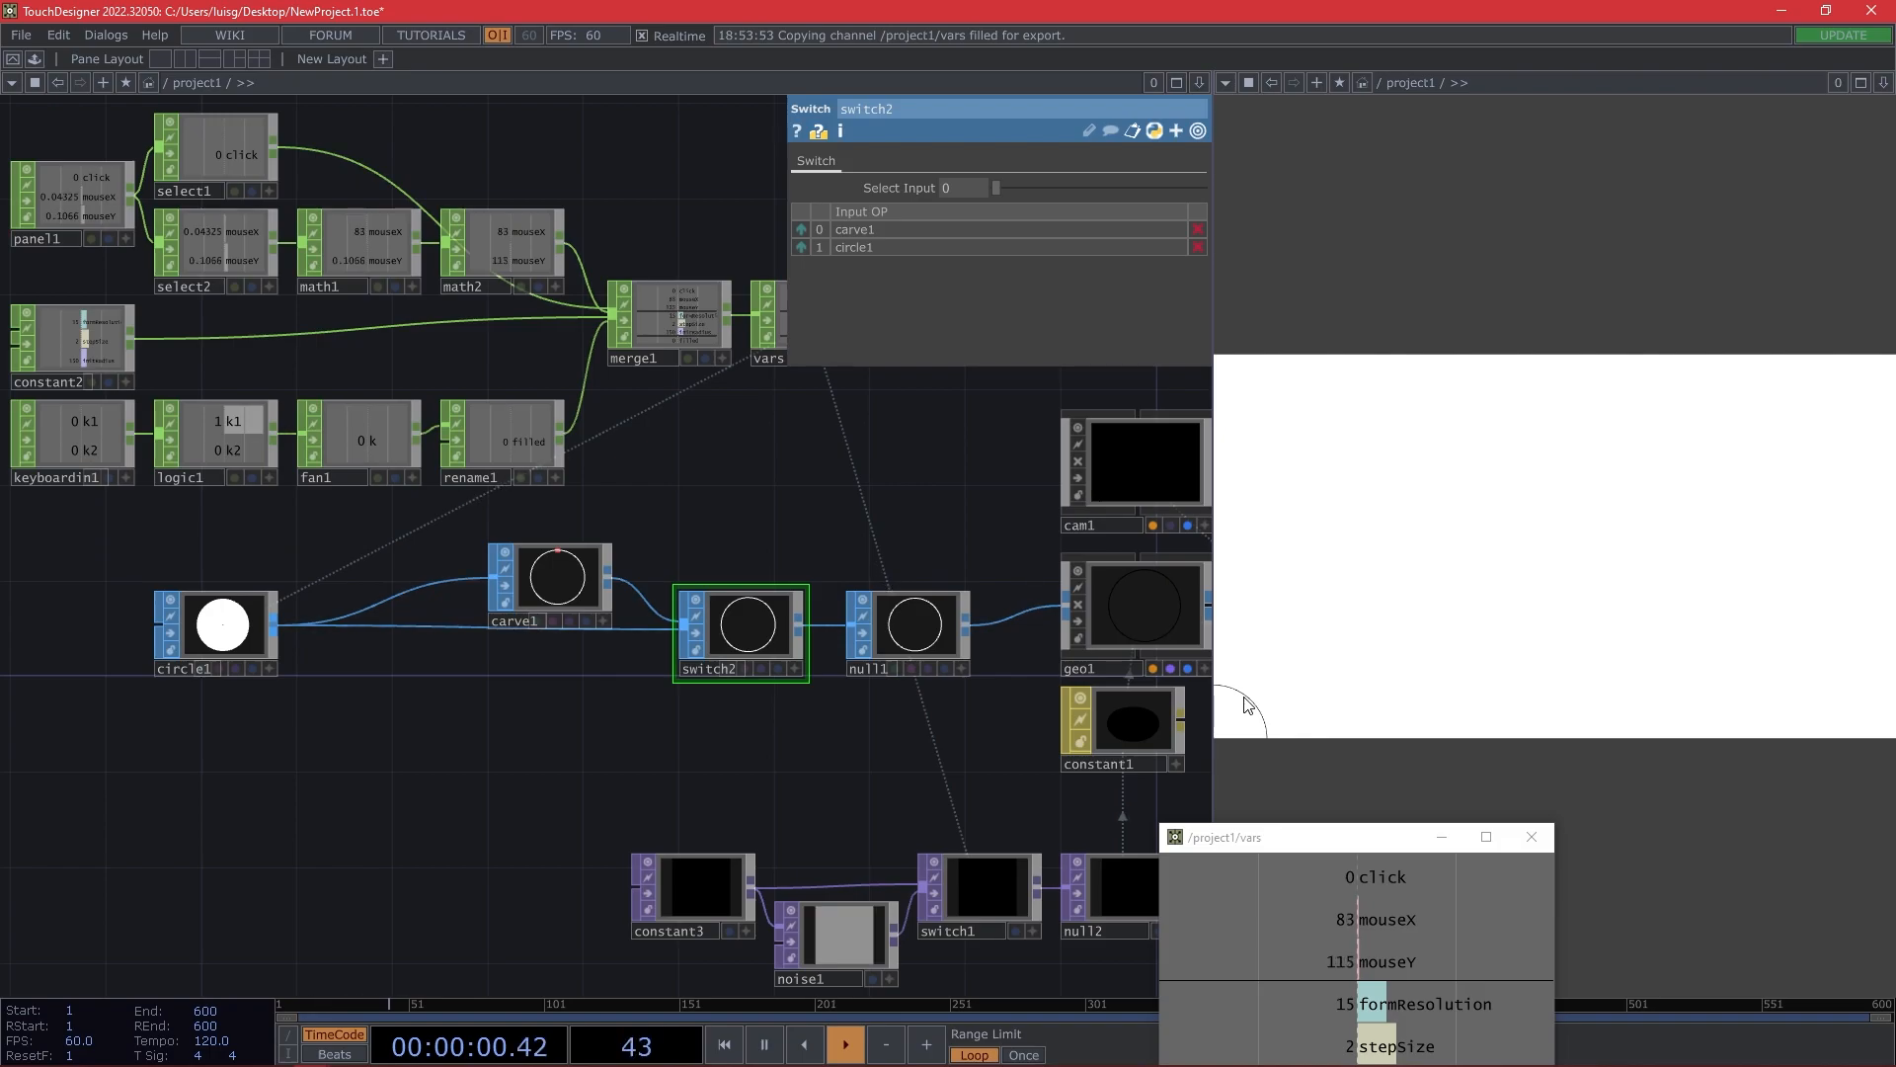
key("2")
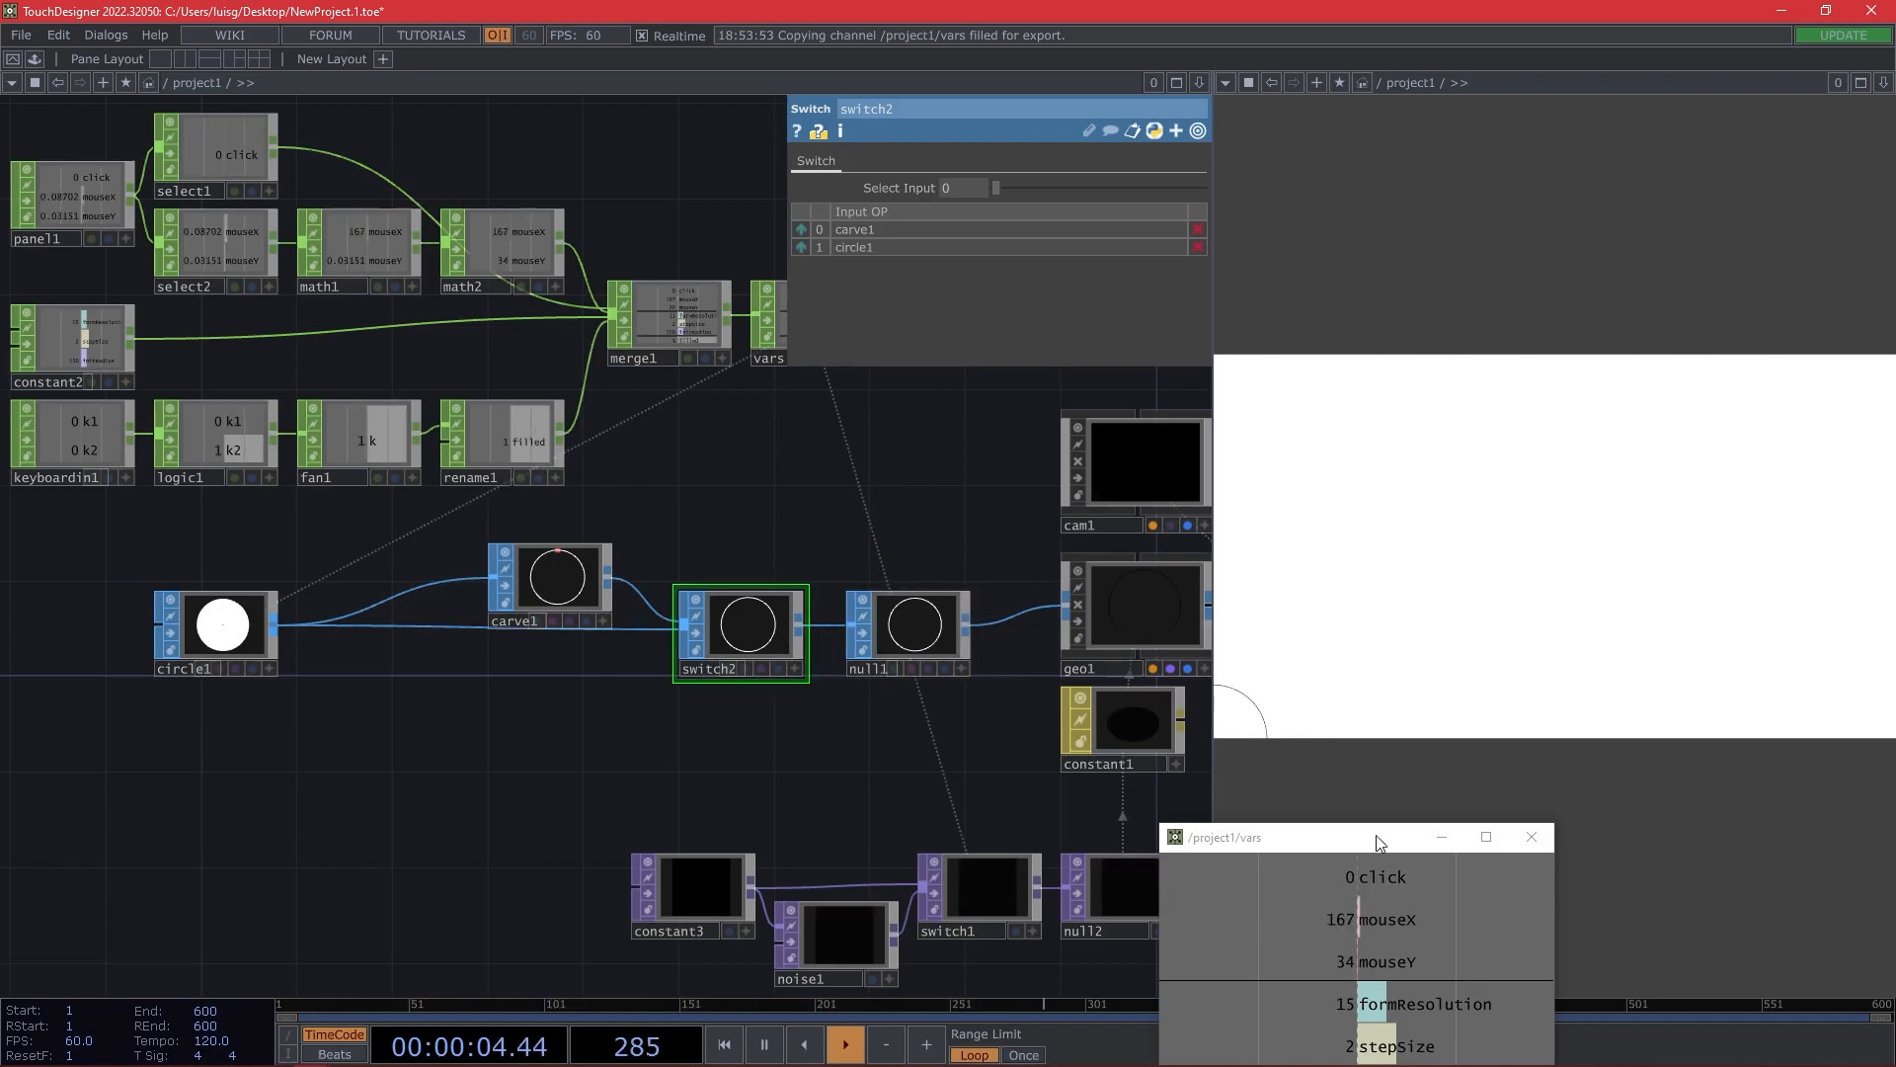
left_click_drag(1313, 834, 1299, 722)
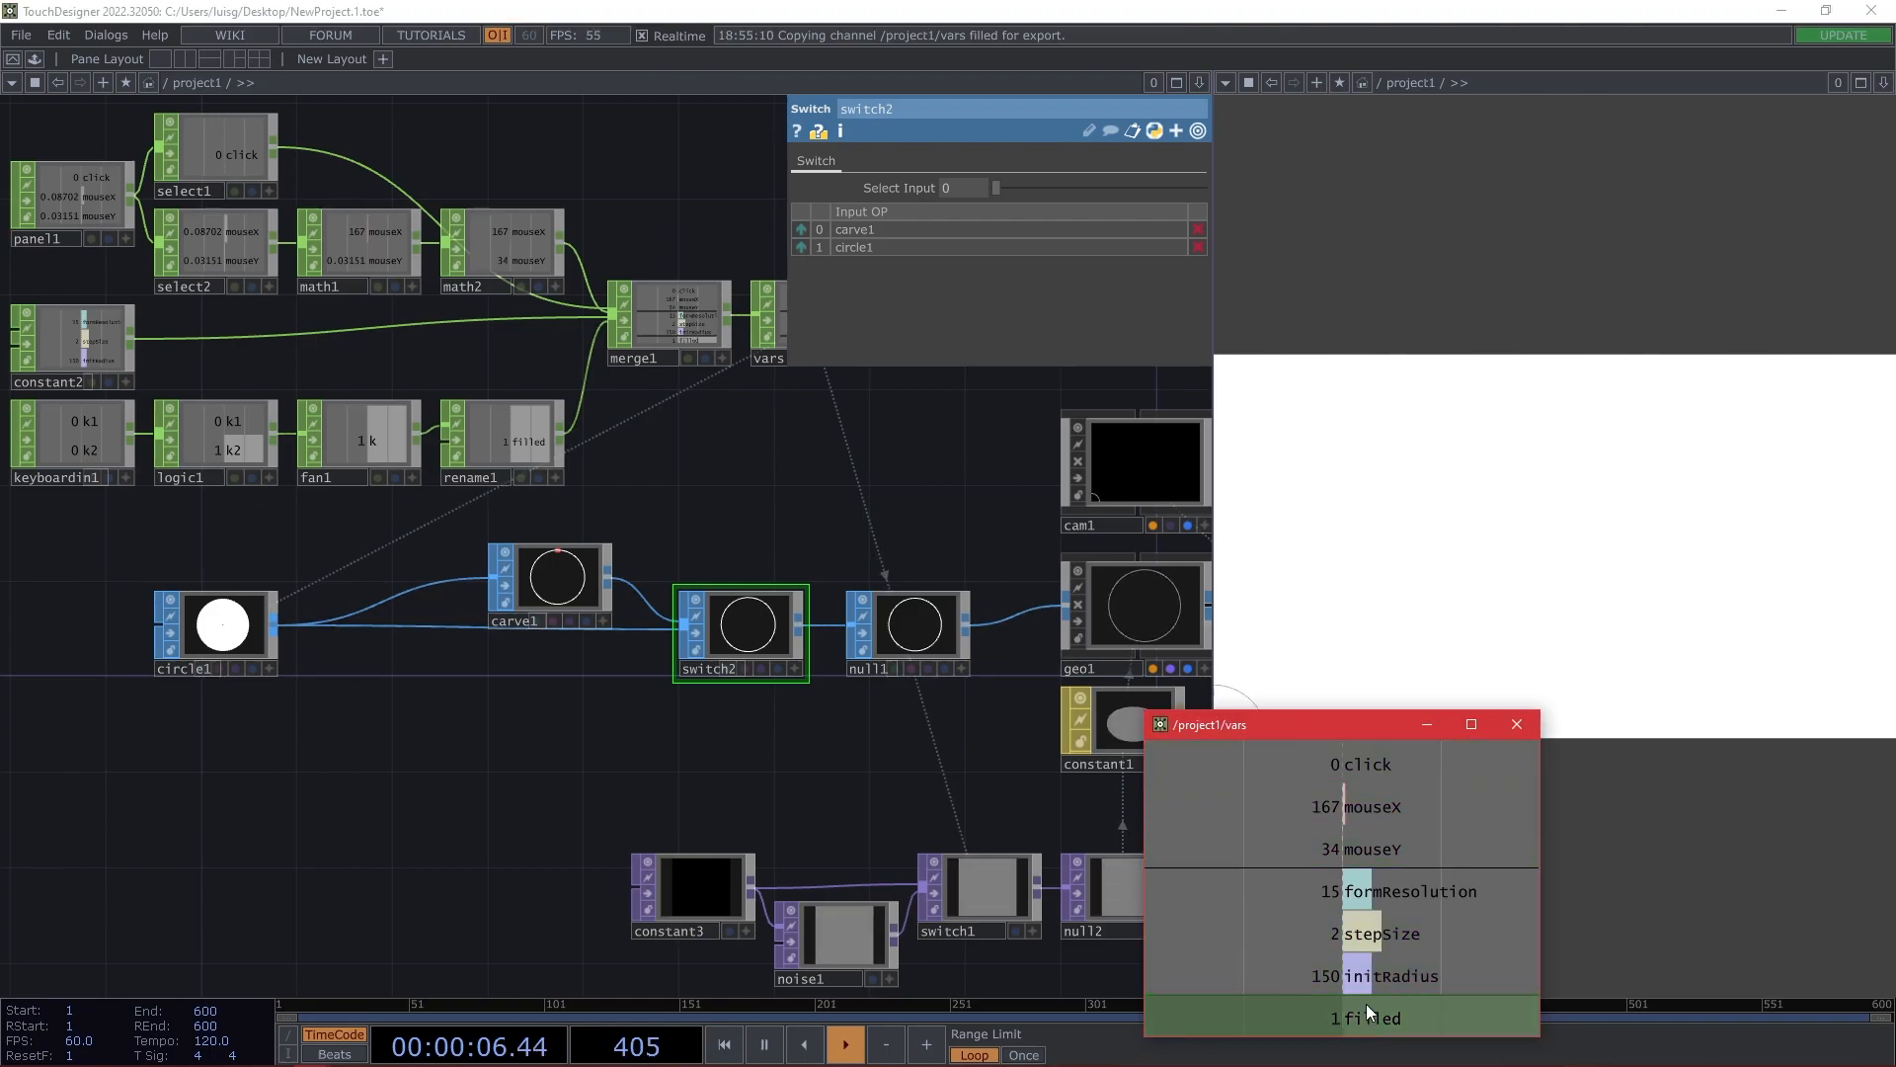
left_click_drag(995, 172, 953, 188)
left_click(982, 189)
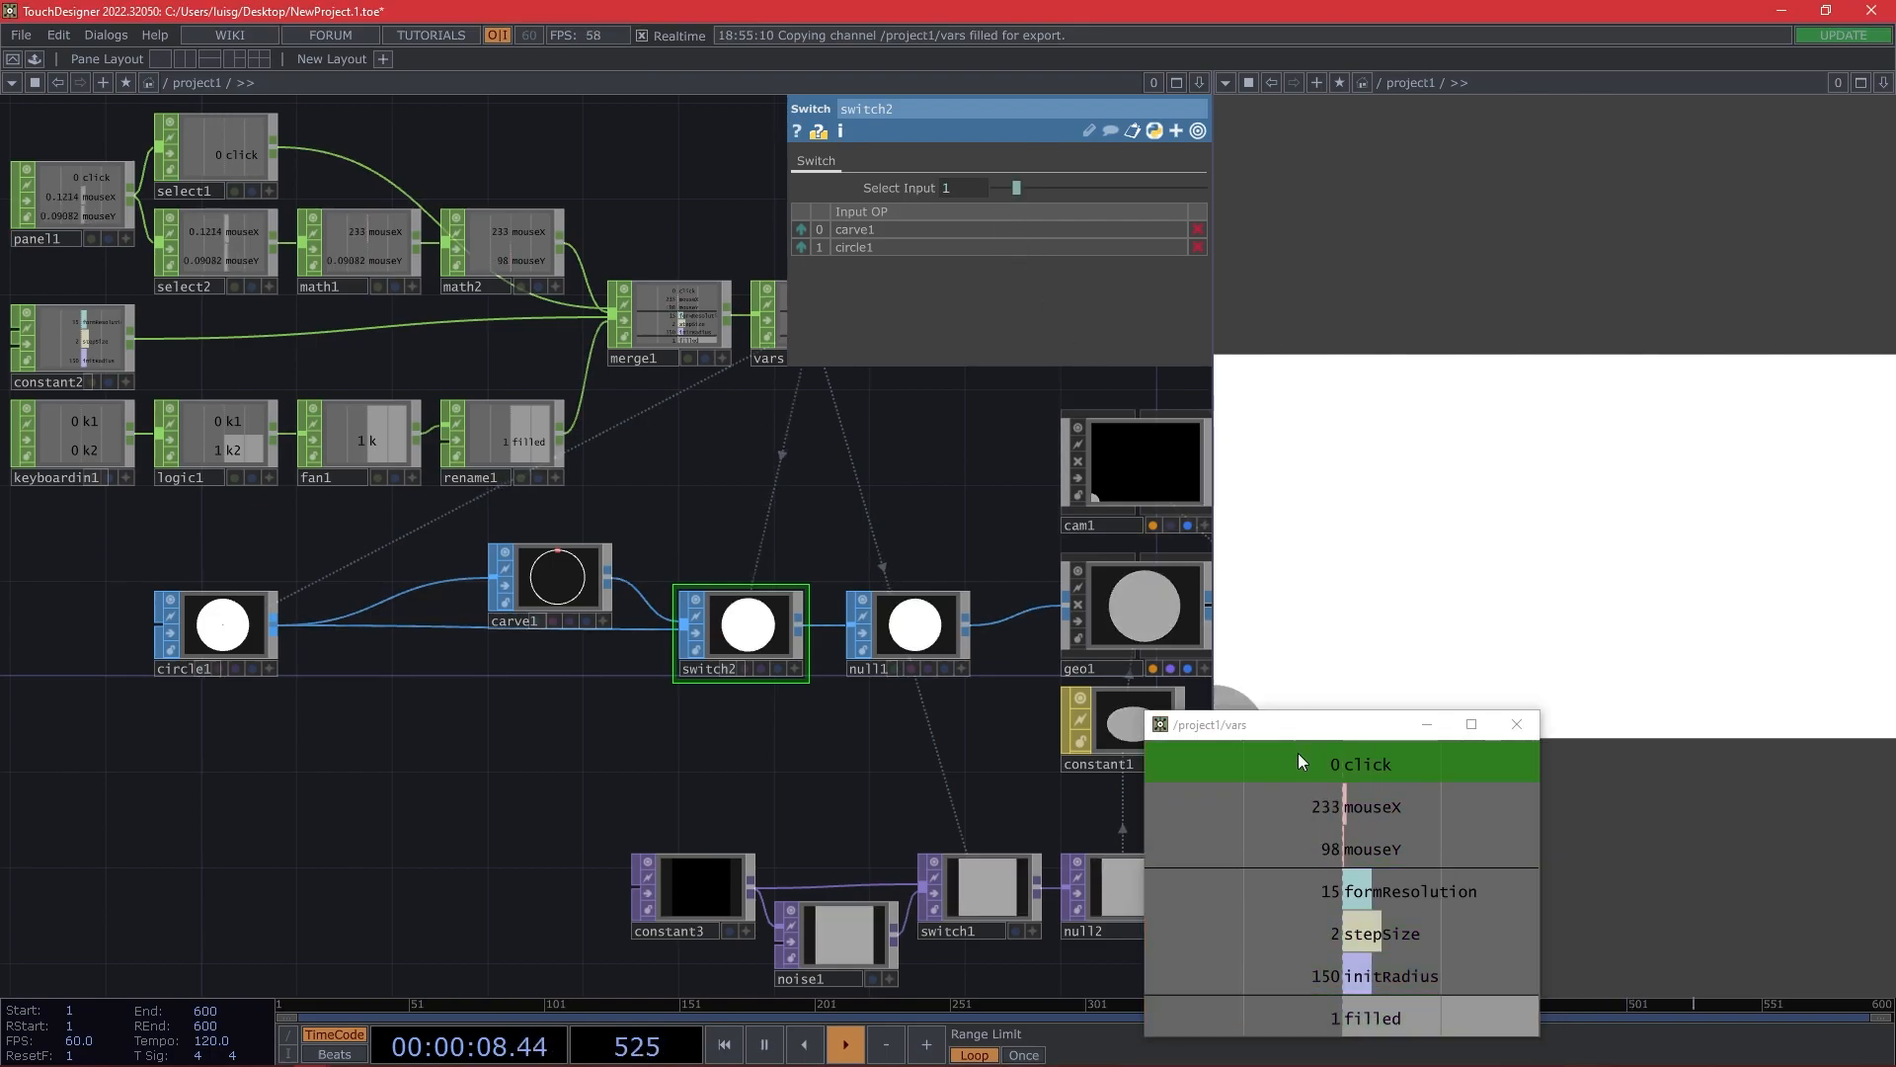
left_click(1320, 724)
left_click_drag(1320, 724, 1399, 933)
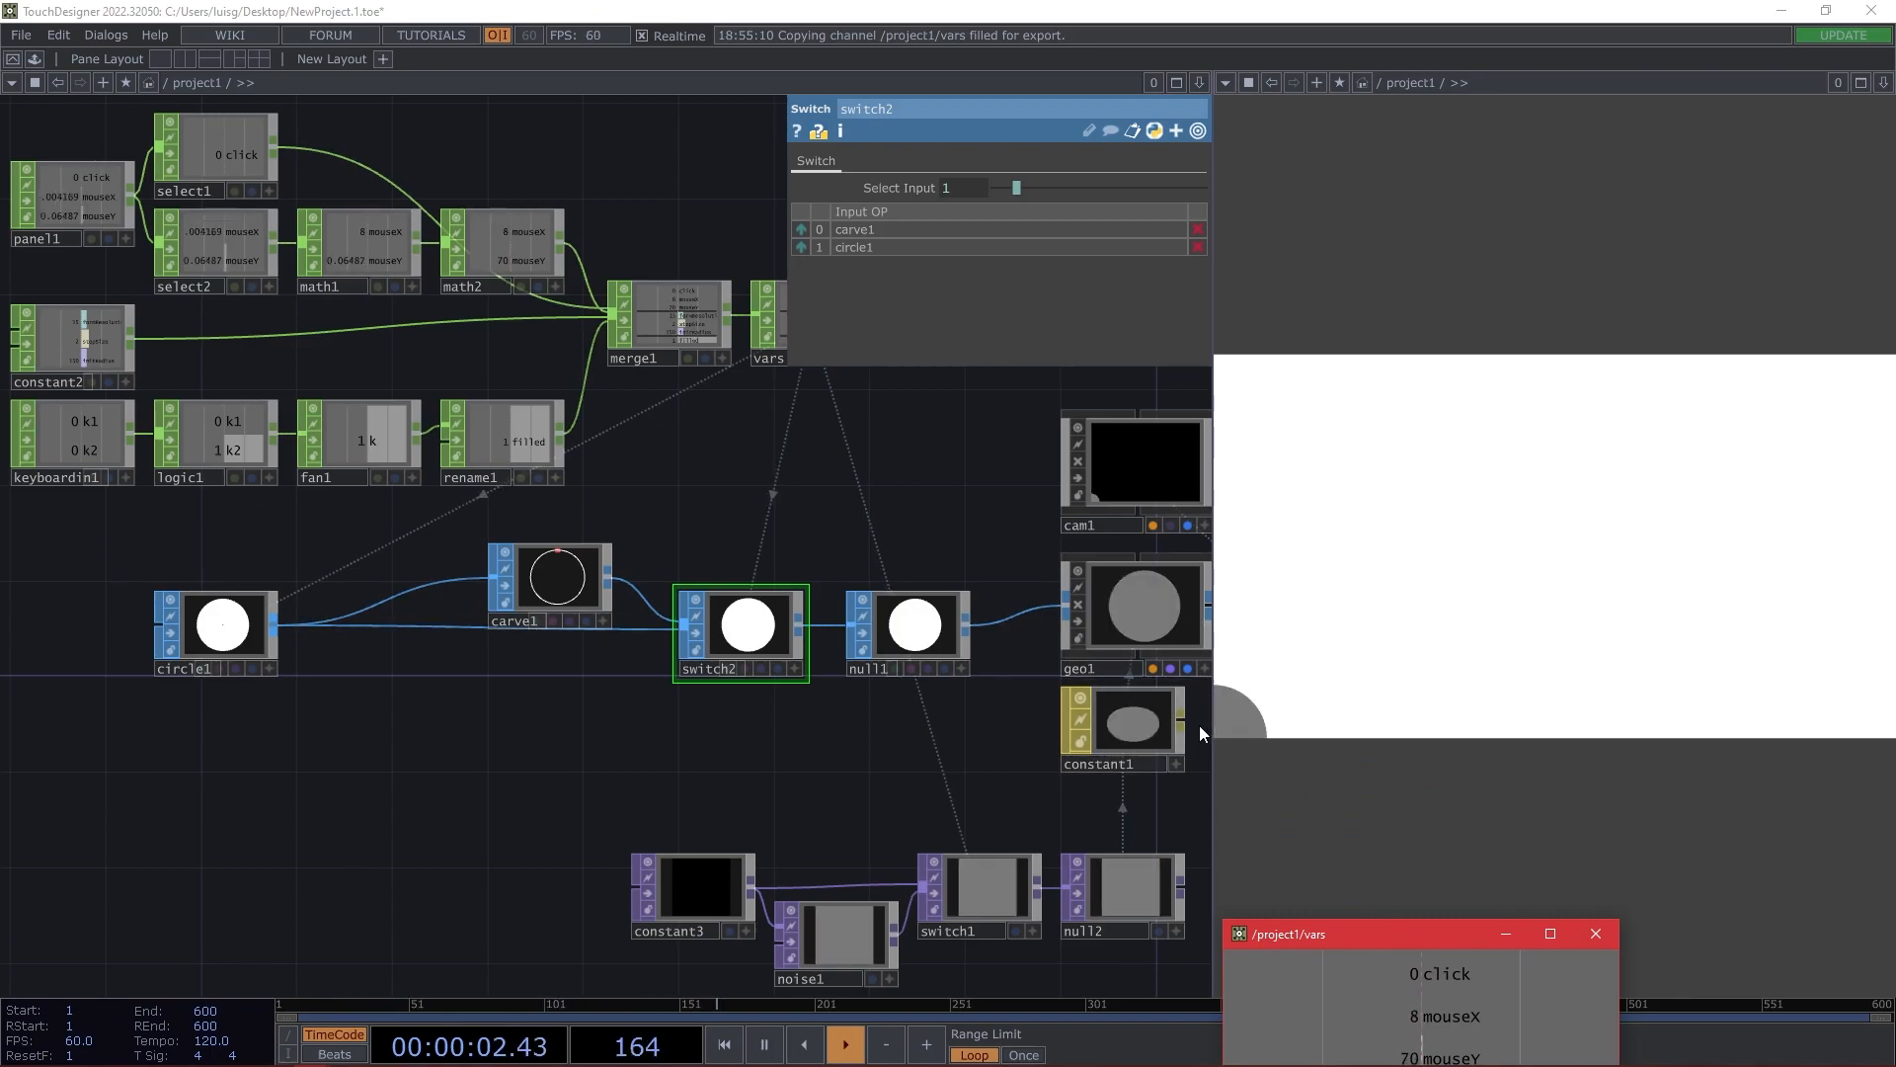
Open the constant1 material's parameters and review the stroke and fill settings in the Processing sketch.
left_click_drag(879, 726, 737, 692)
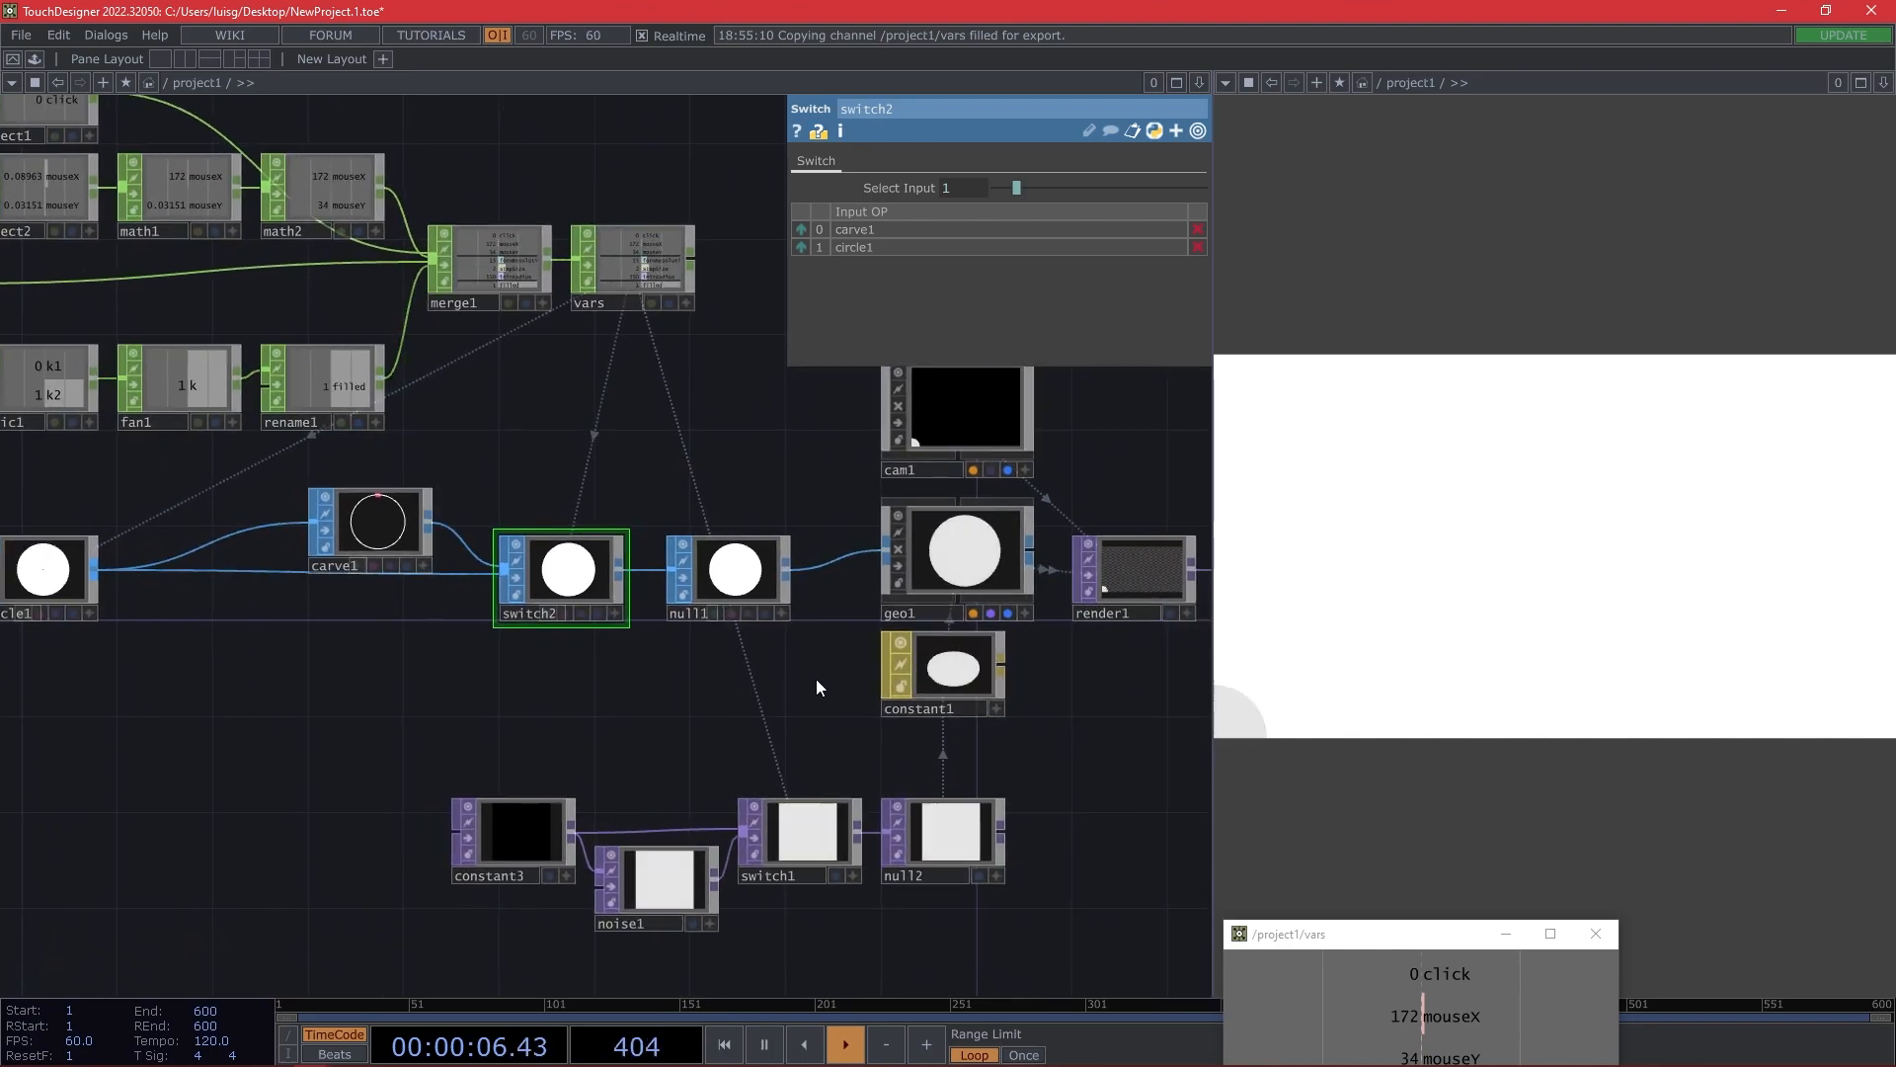
left_click_drag(1039, 729, 946, 711)
left_click(880, 591)
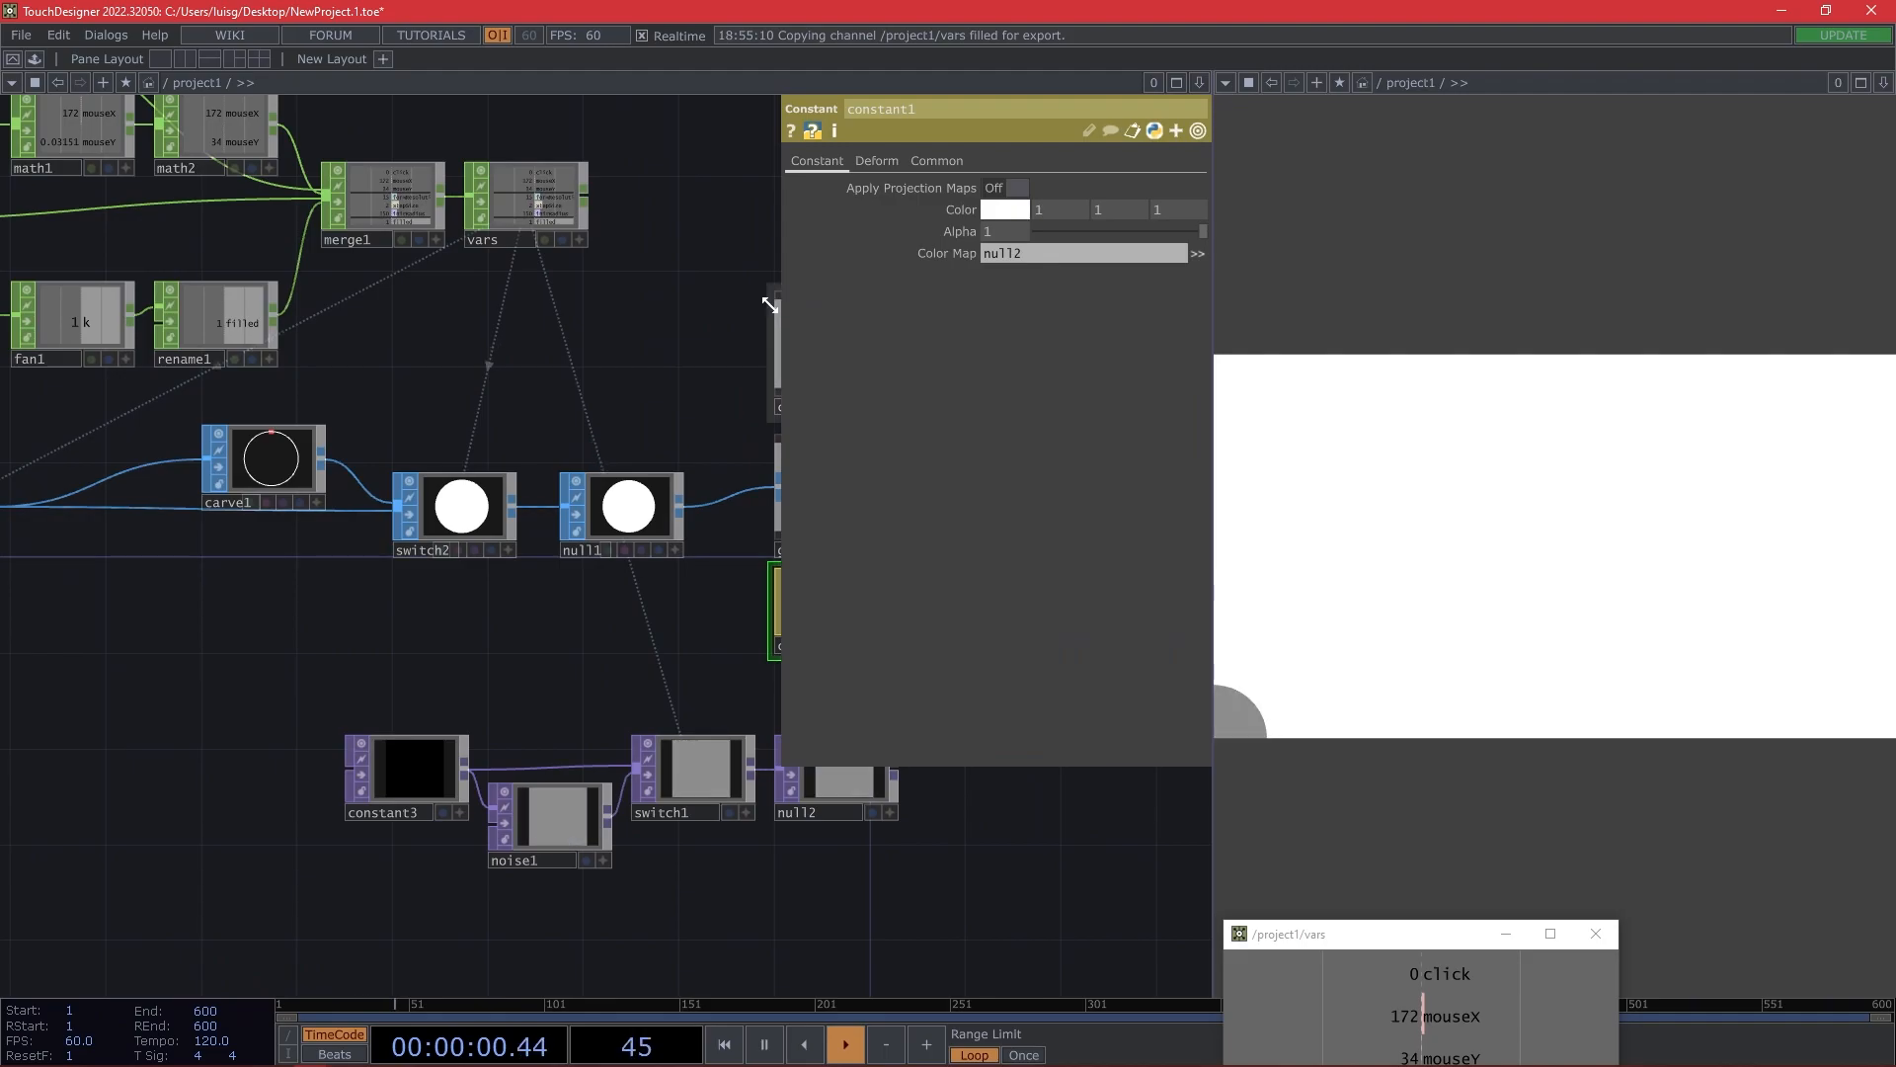
key("alt+Tab")
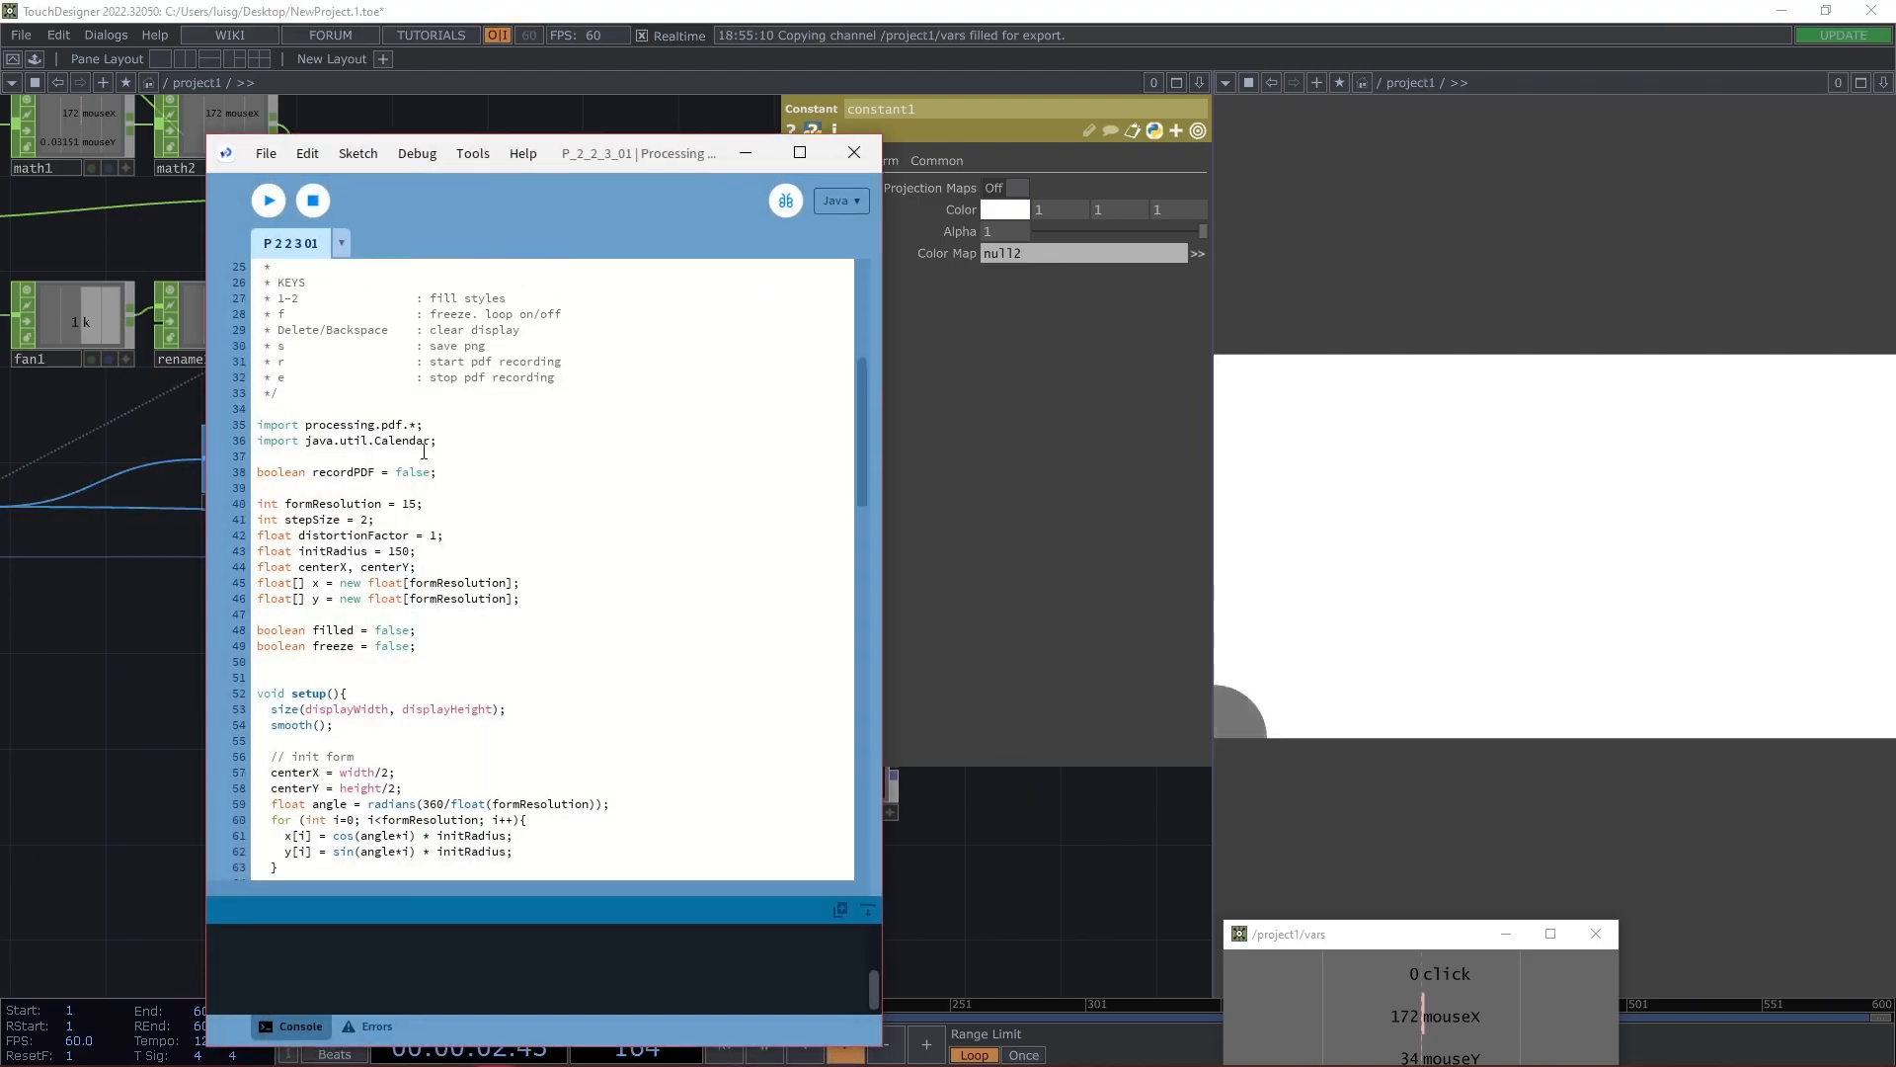
scroll(446, 562, "down", 1)
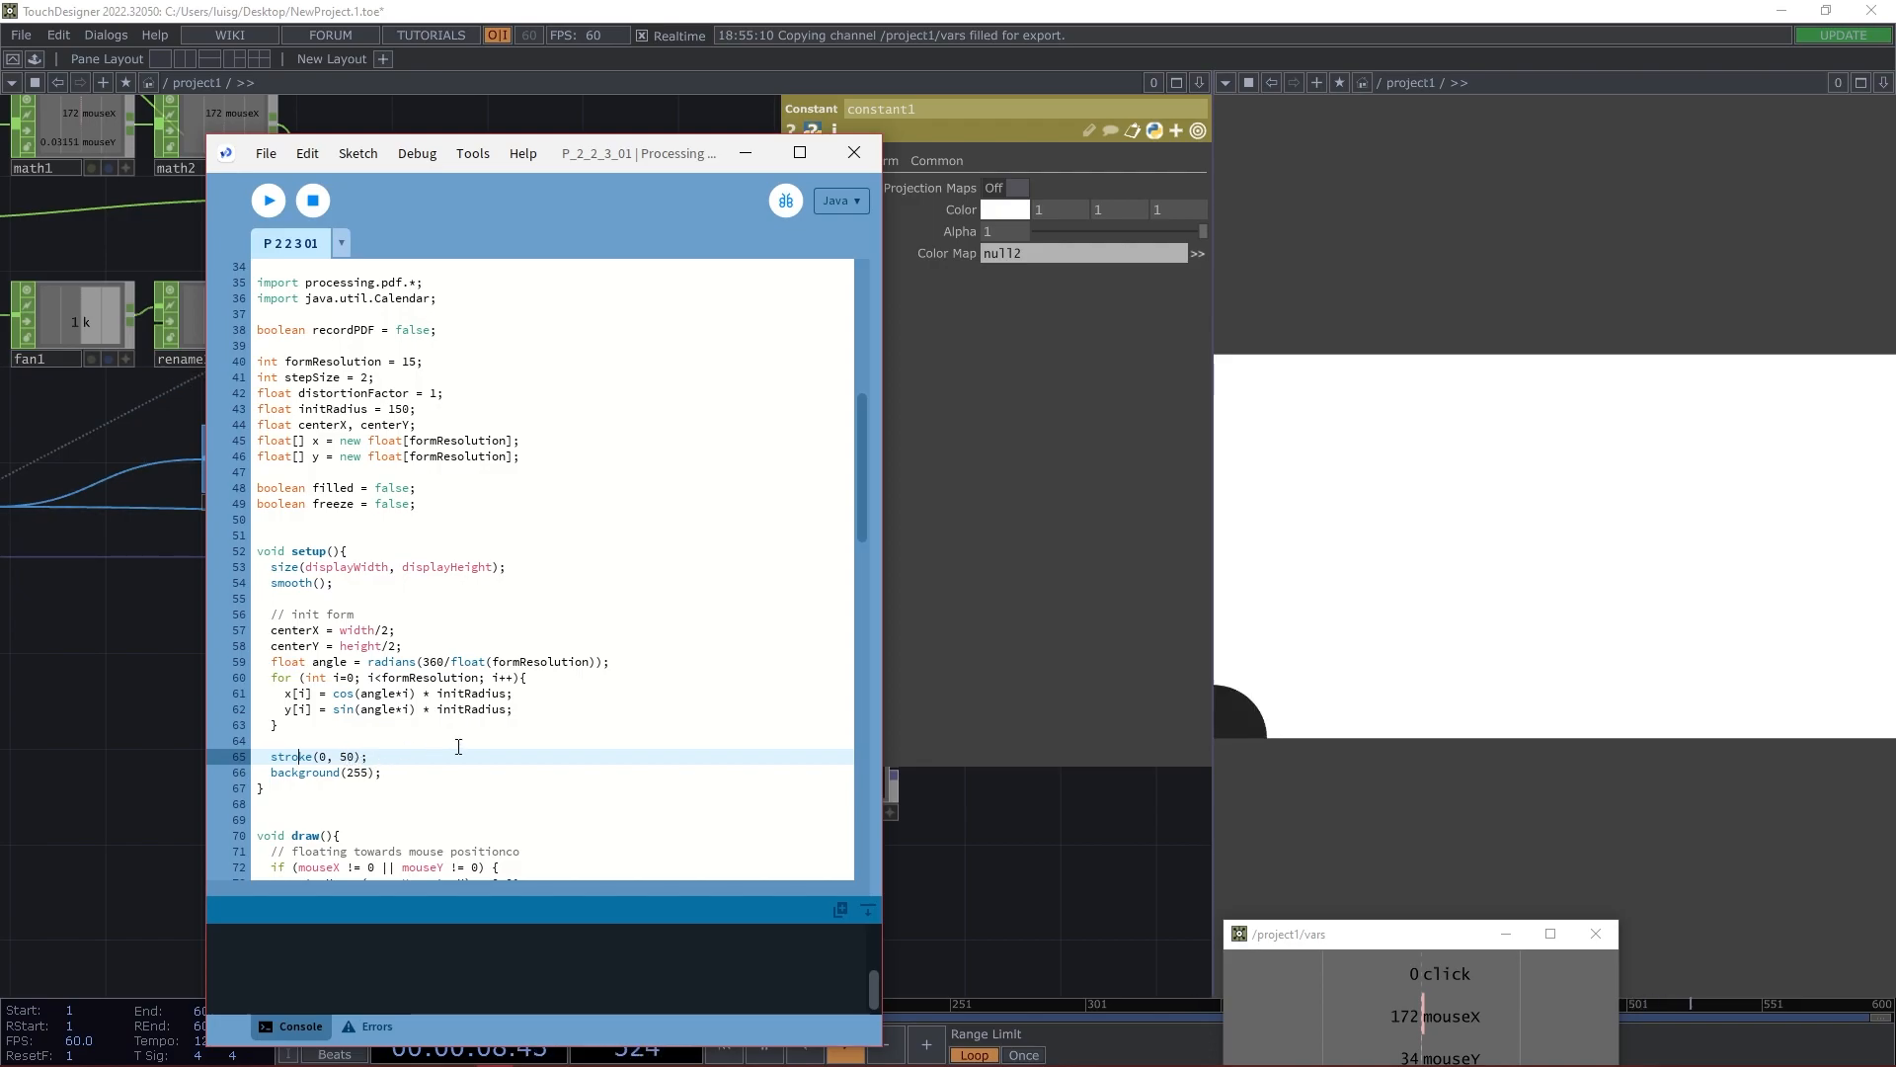
scroll(459, 743, "down", 4)
scroll(459, 742, "down", 3)
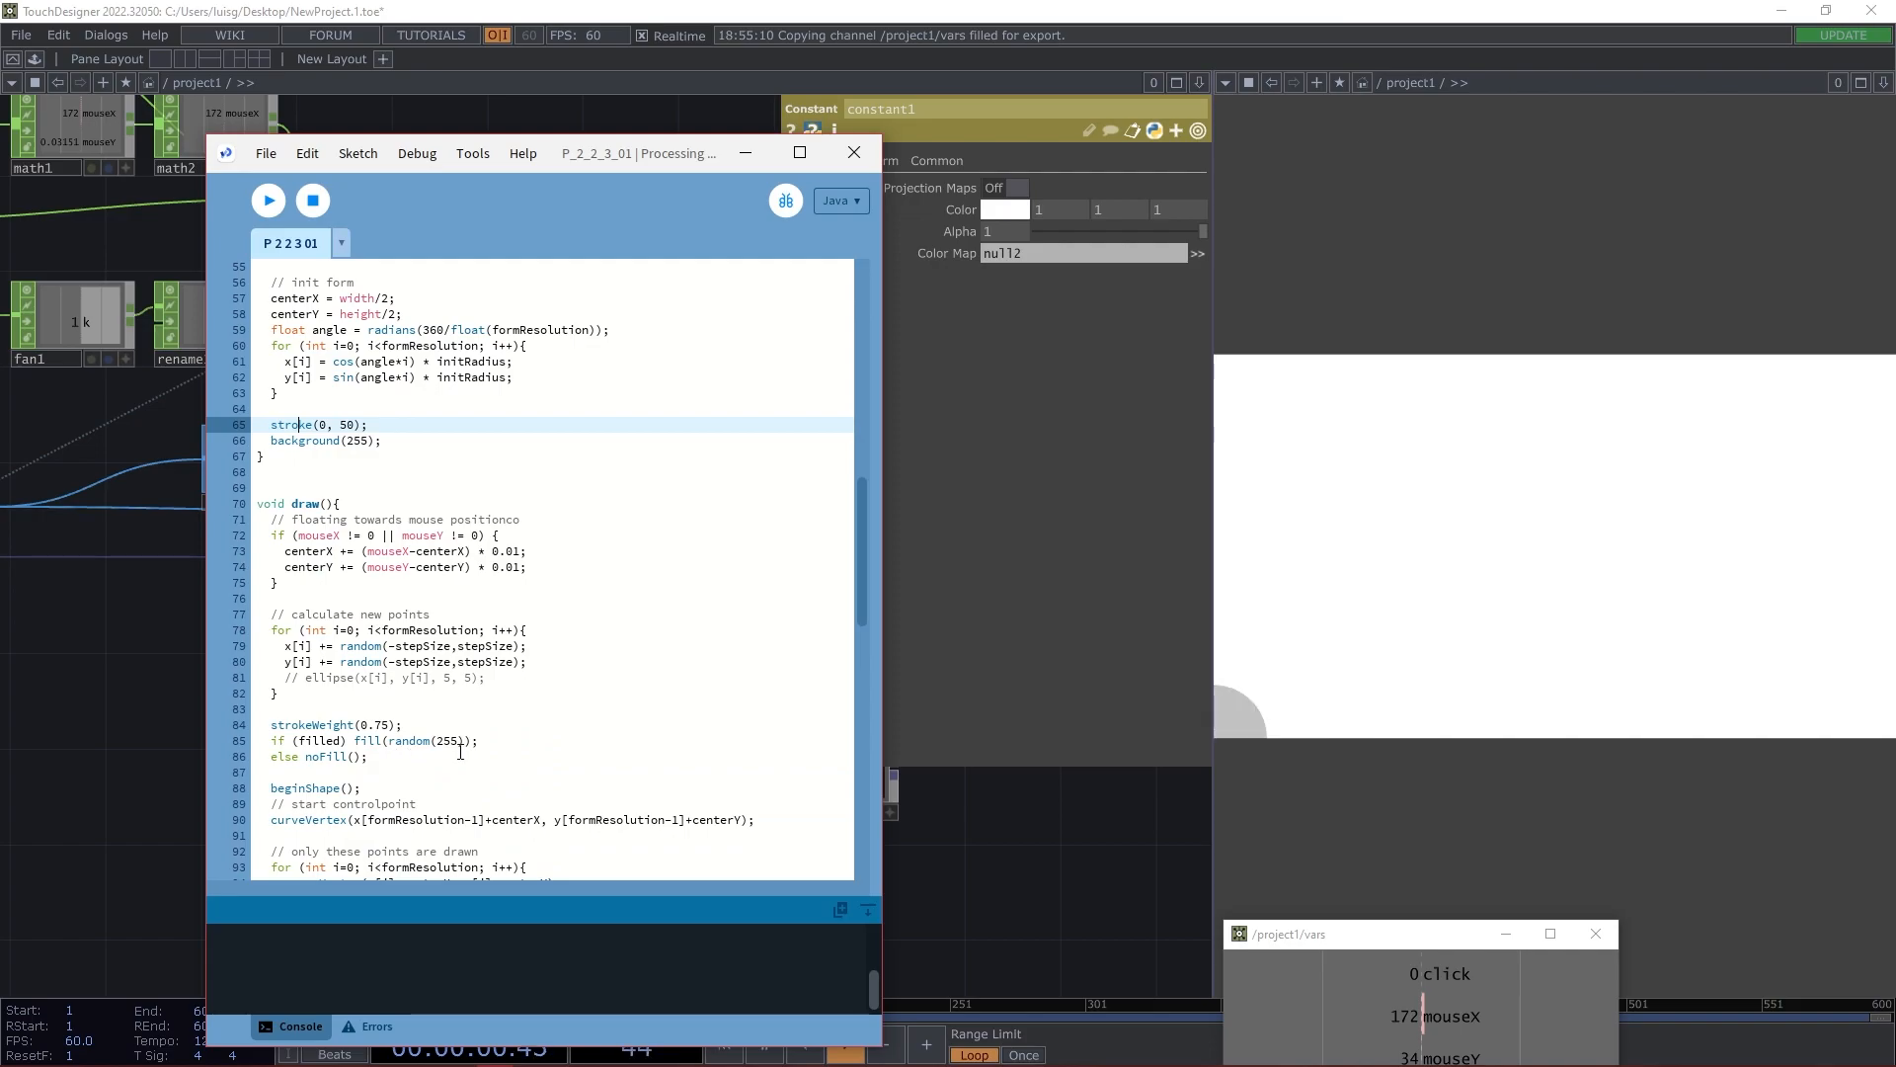
scroll(444, 751, "up", 3)
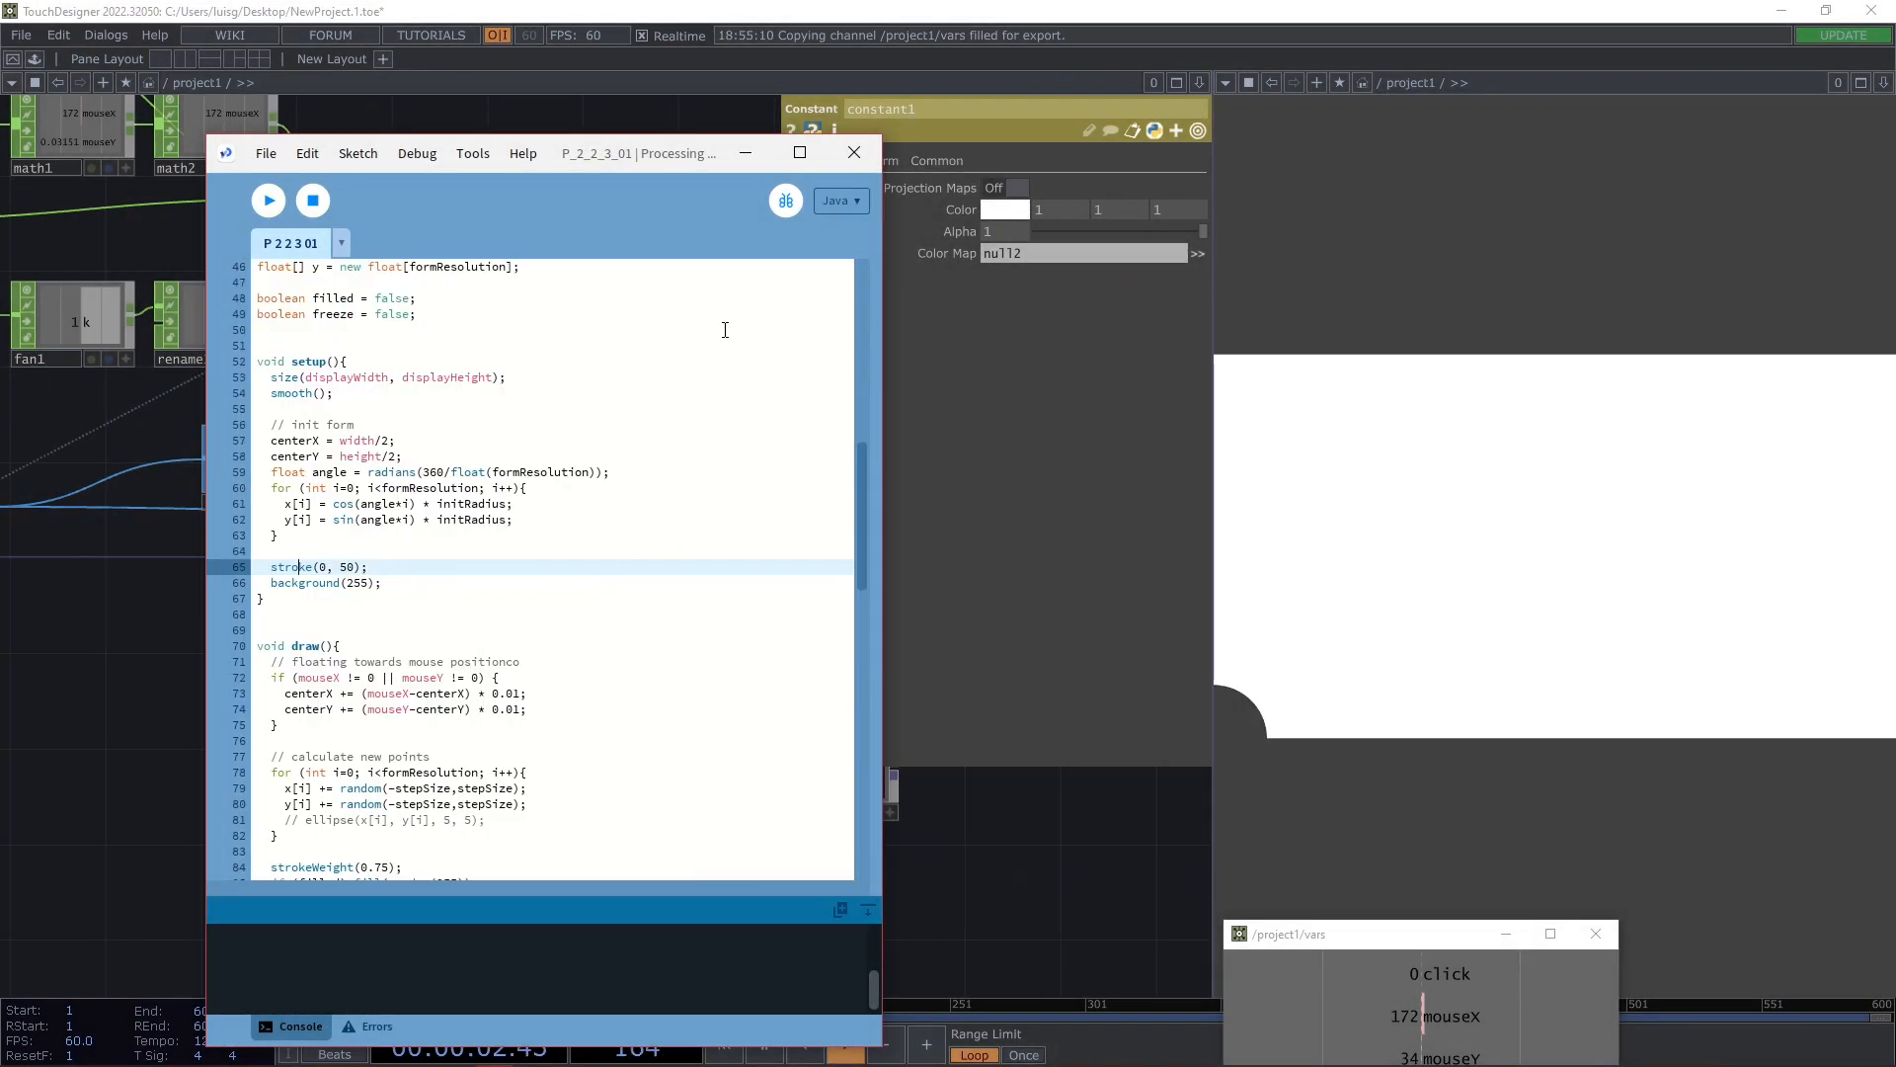
left_click(746, 154)
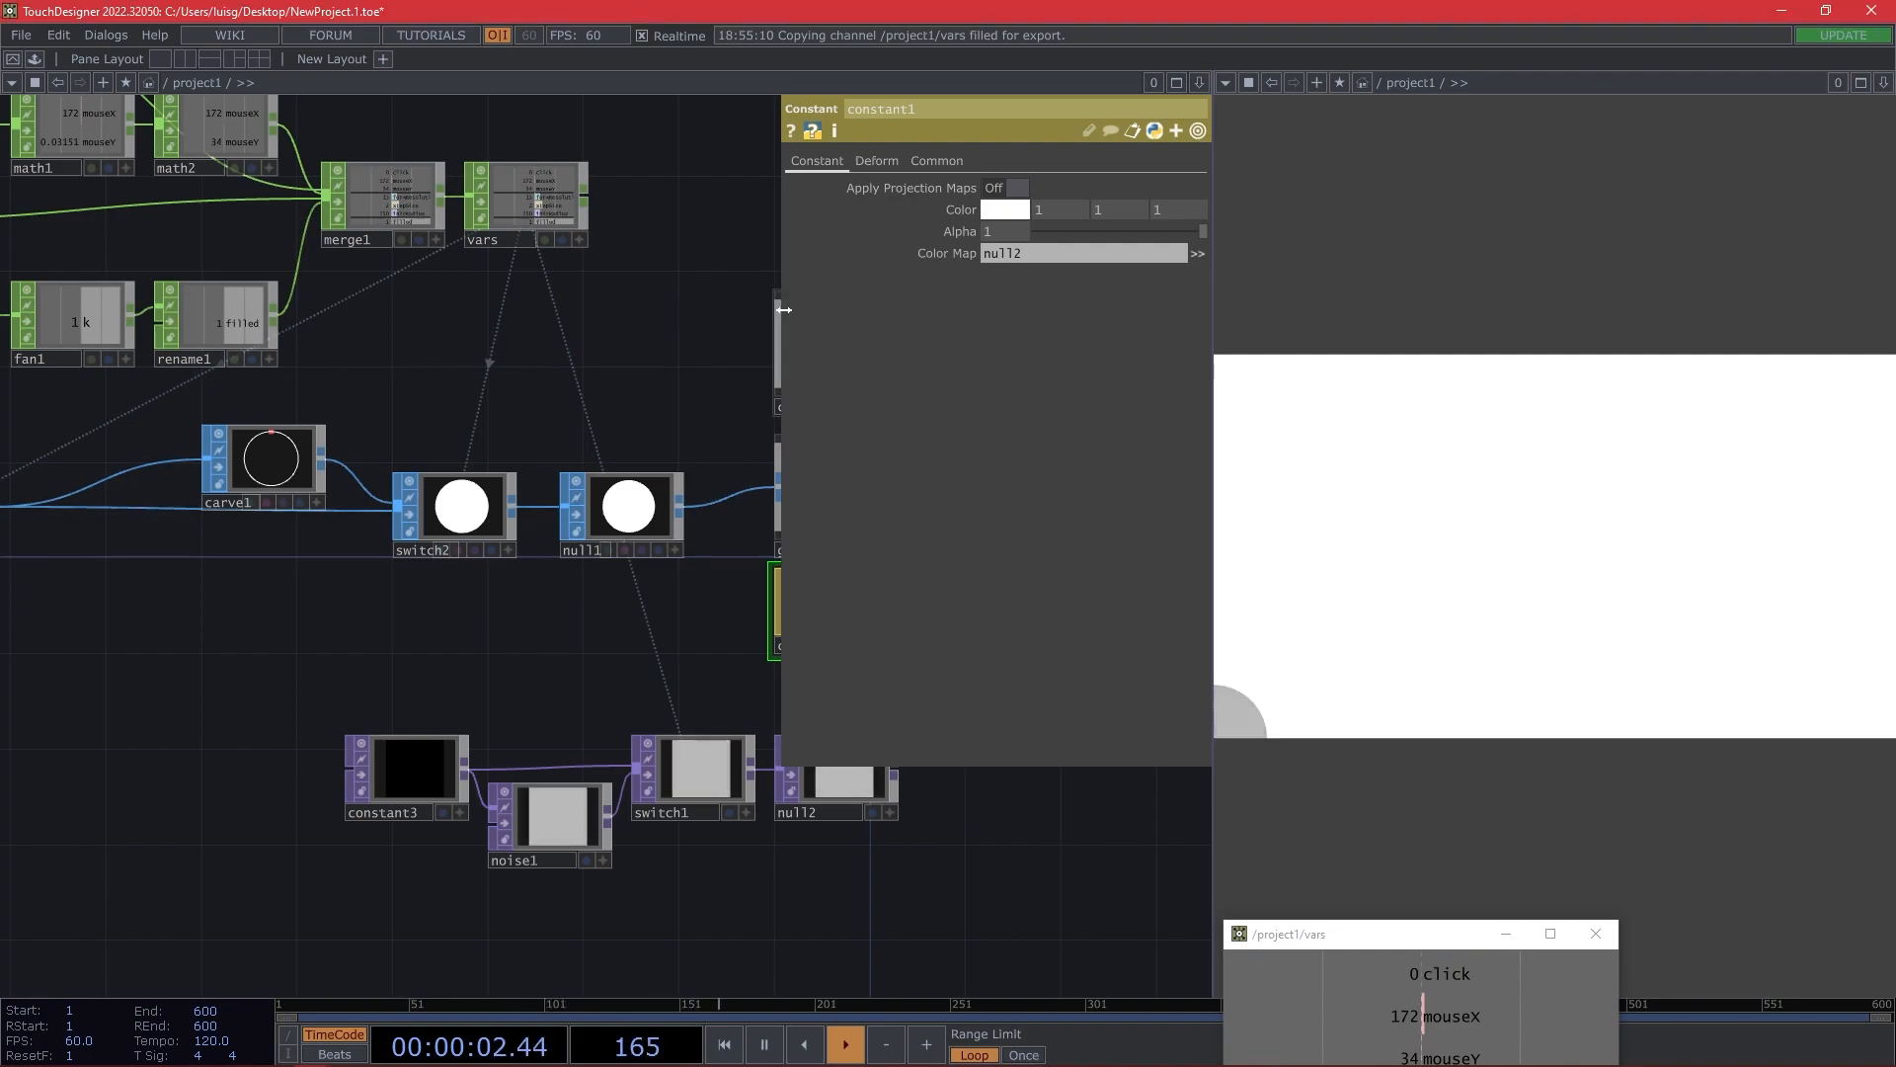
Widen the constant1 parameter display and enter 255/255 as the Alpha expression.
left_click_drag(781, 308, 350, 340)
left_click(549, 233)
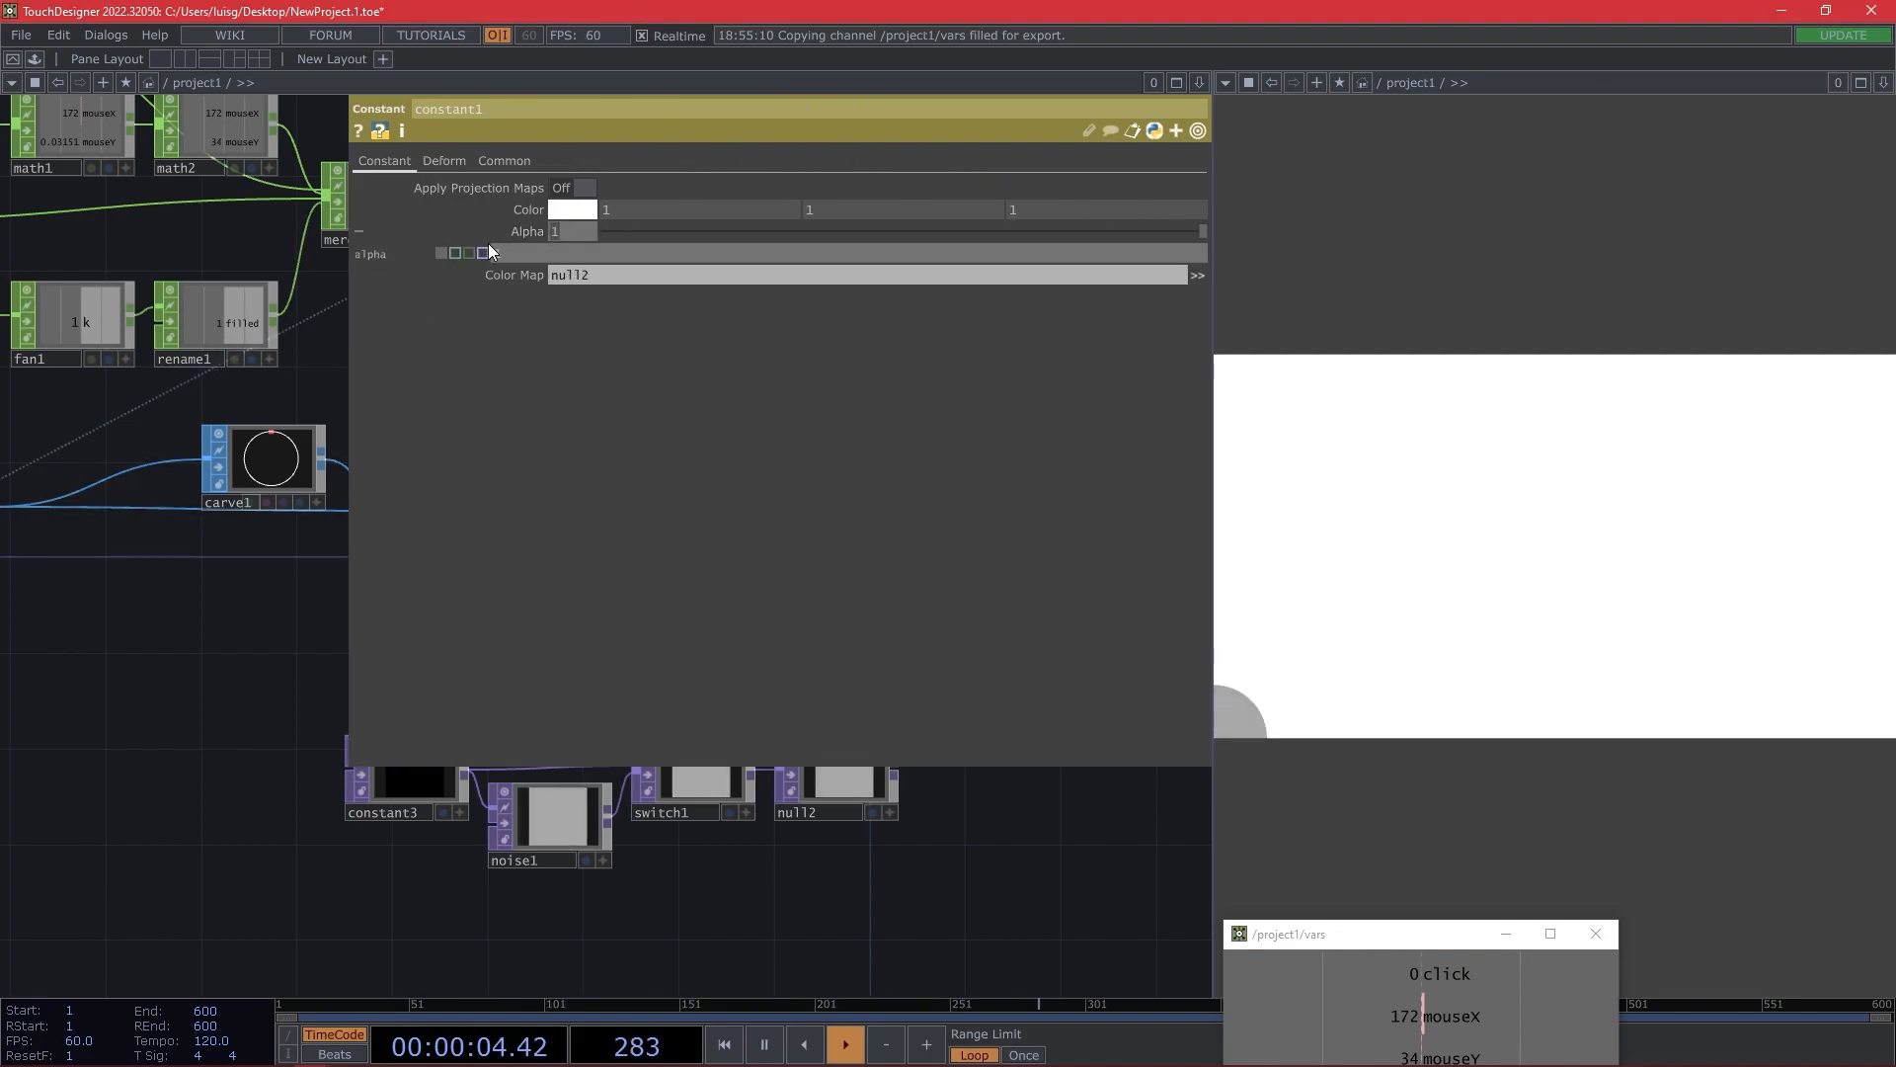
type("/255")
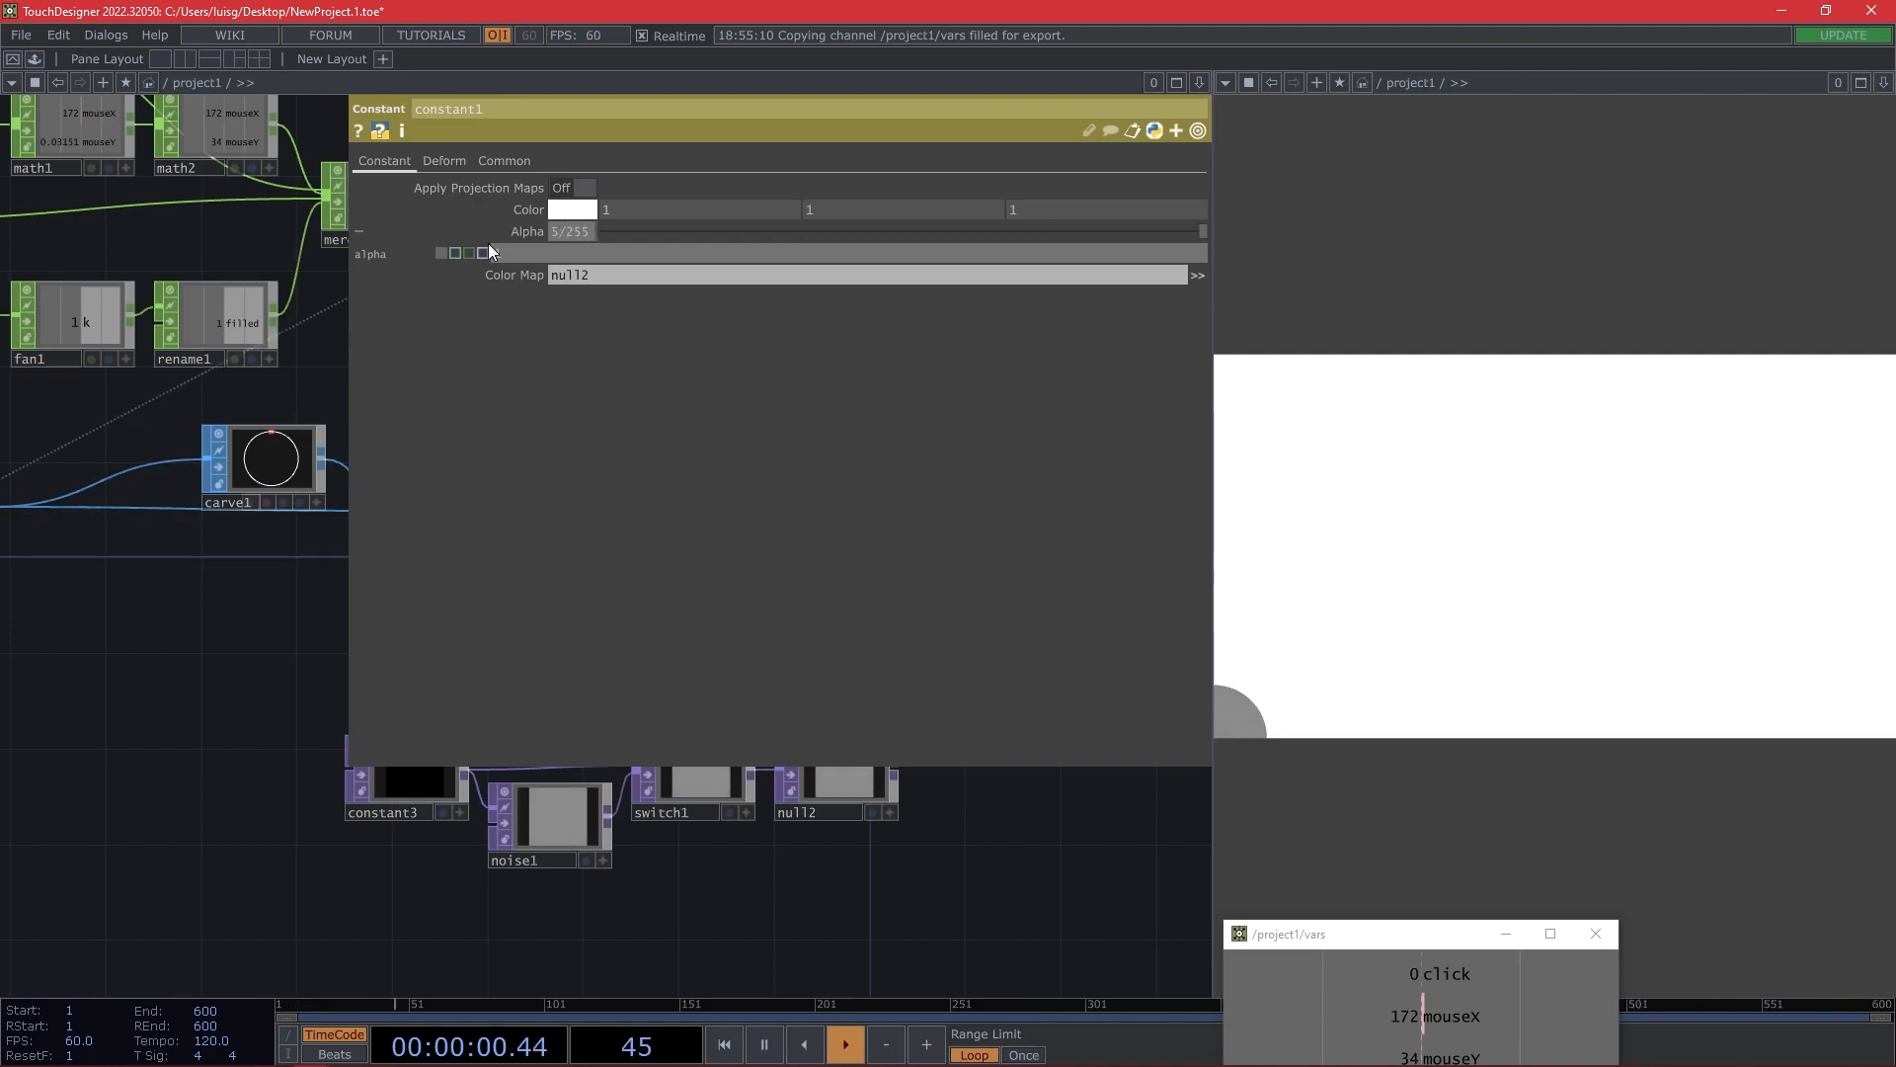
key("Return")
left_click(581, 255)
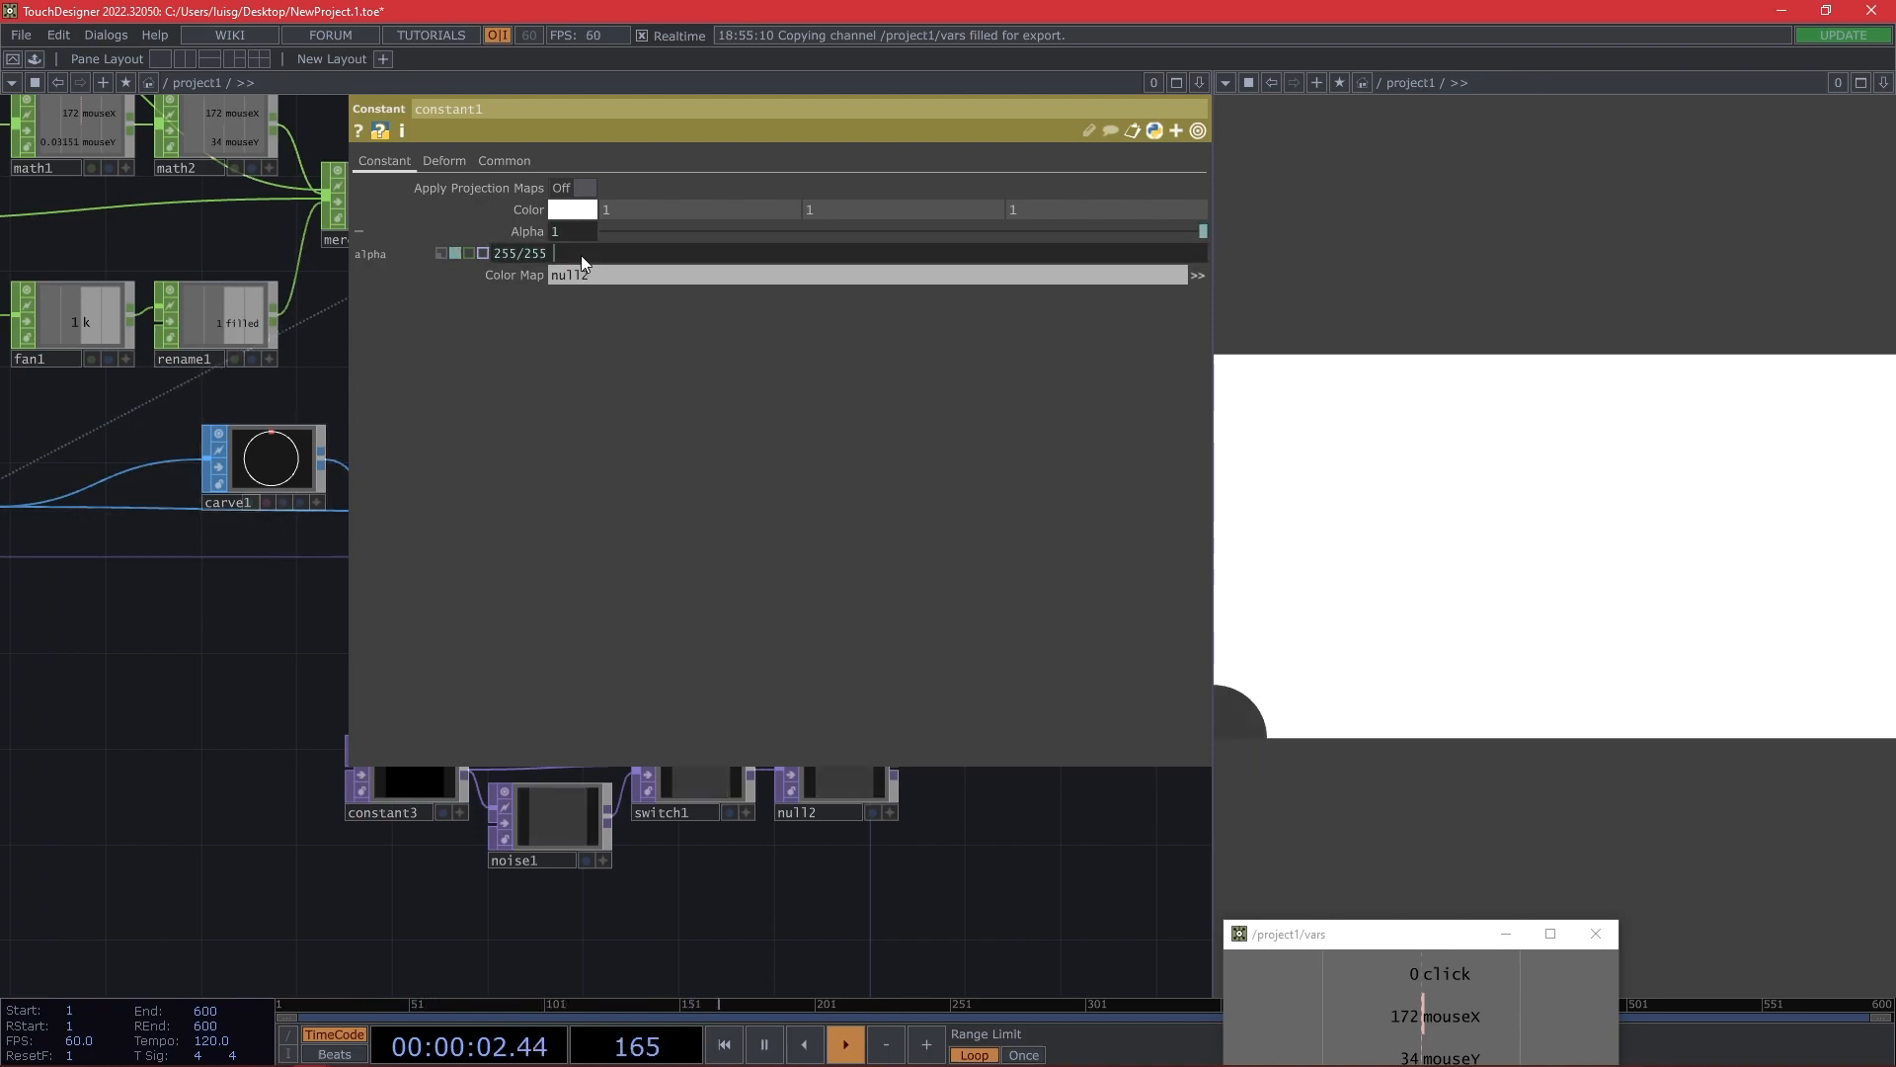
key("Return")
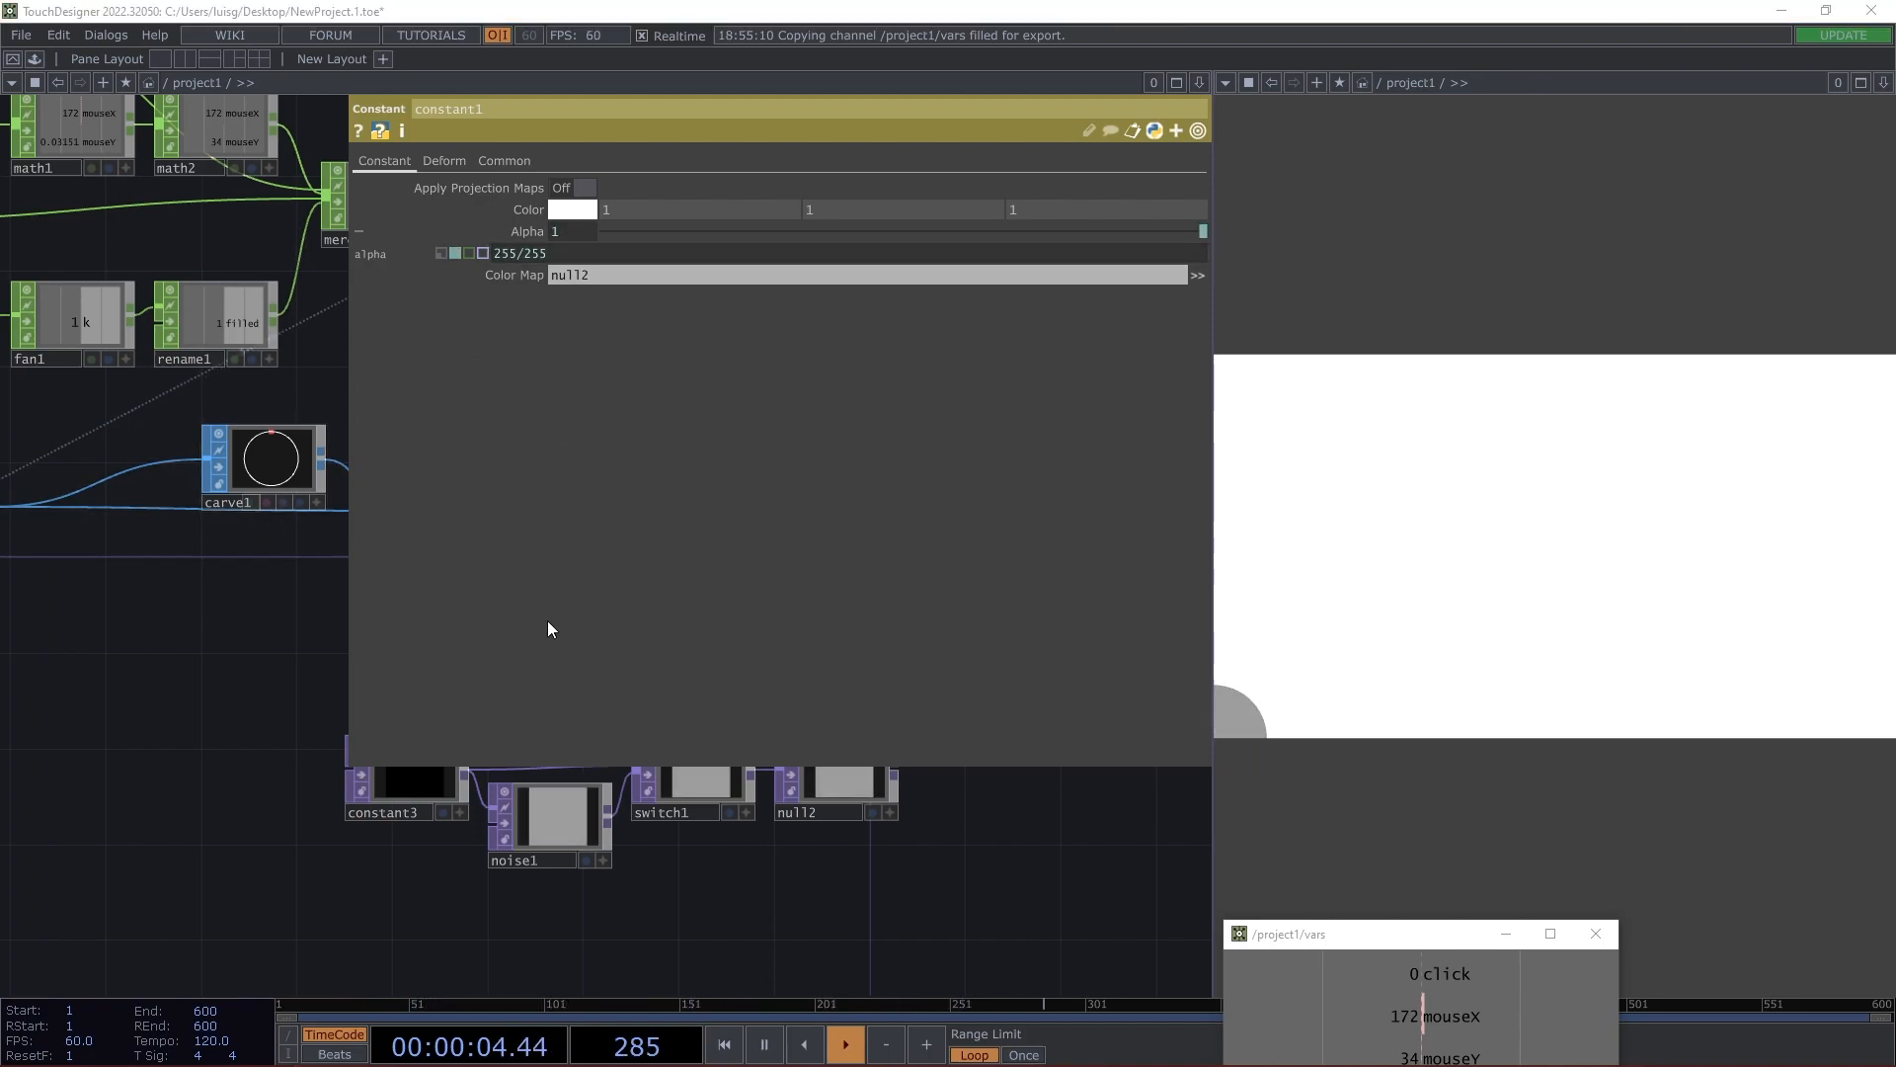
Check the sketch's stroke alpha, and extend constant1's Alpha expression to 255/255 if op('vars')['filled'] else 50/255.
key("alt+Tab")
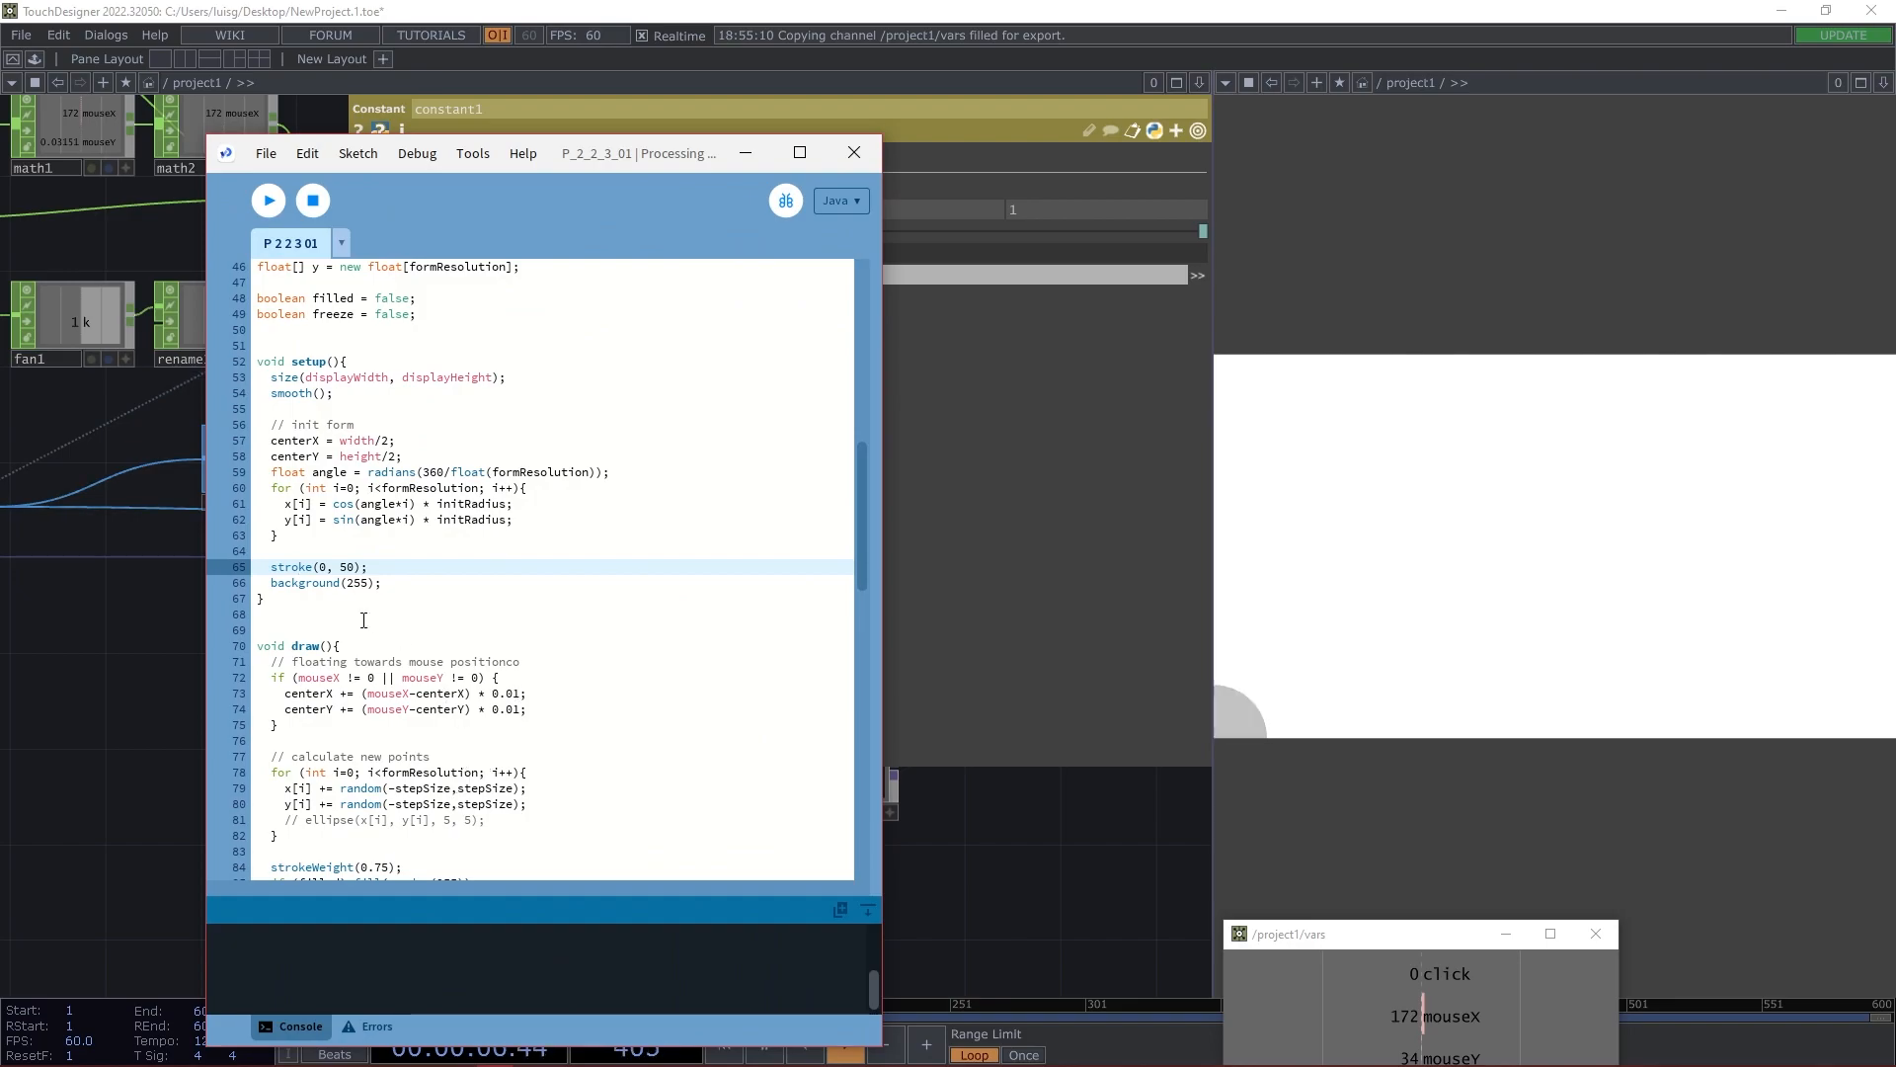
left_click(909, 549)
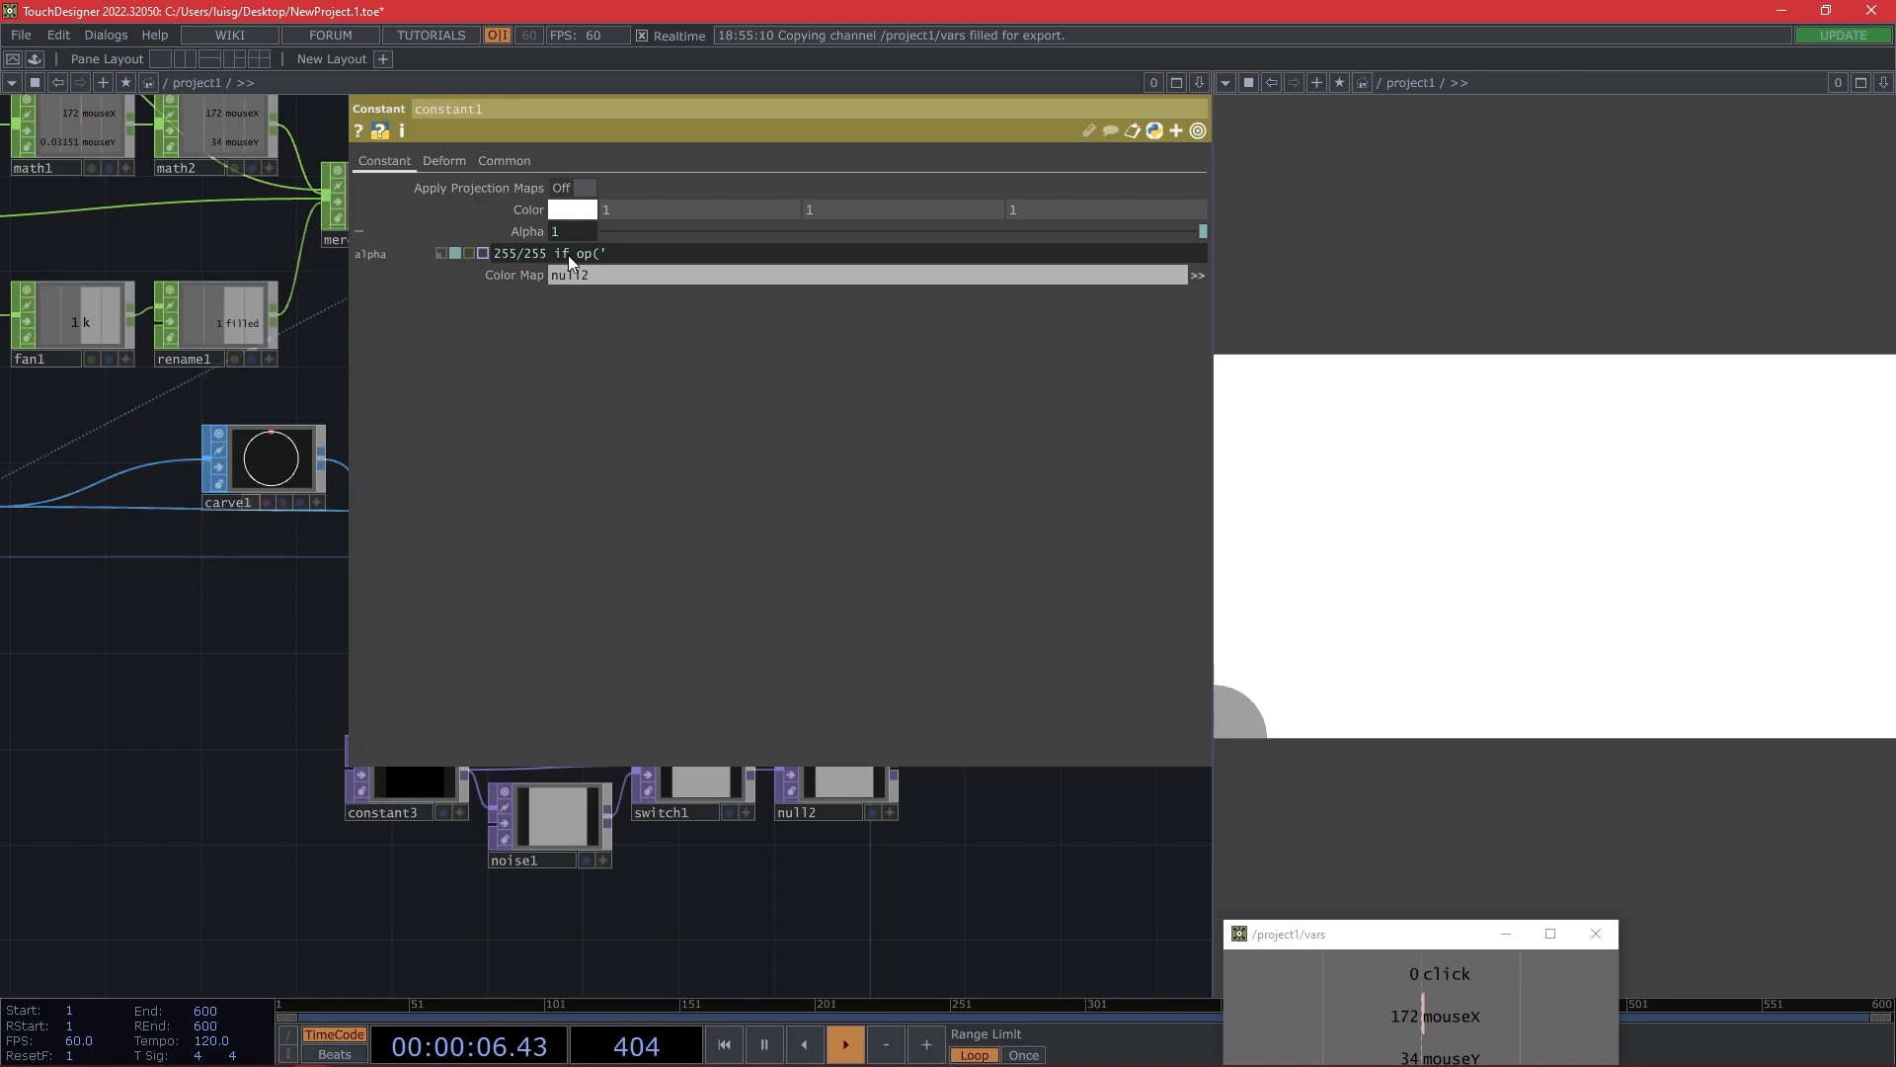
type("vars')['")
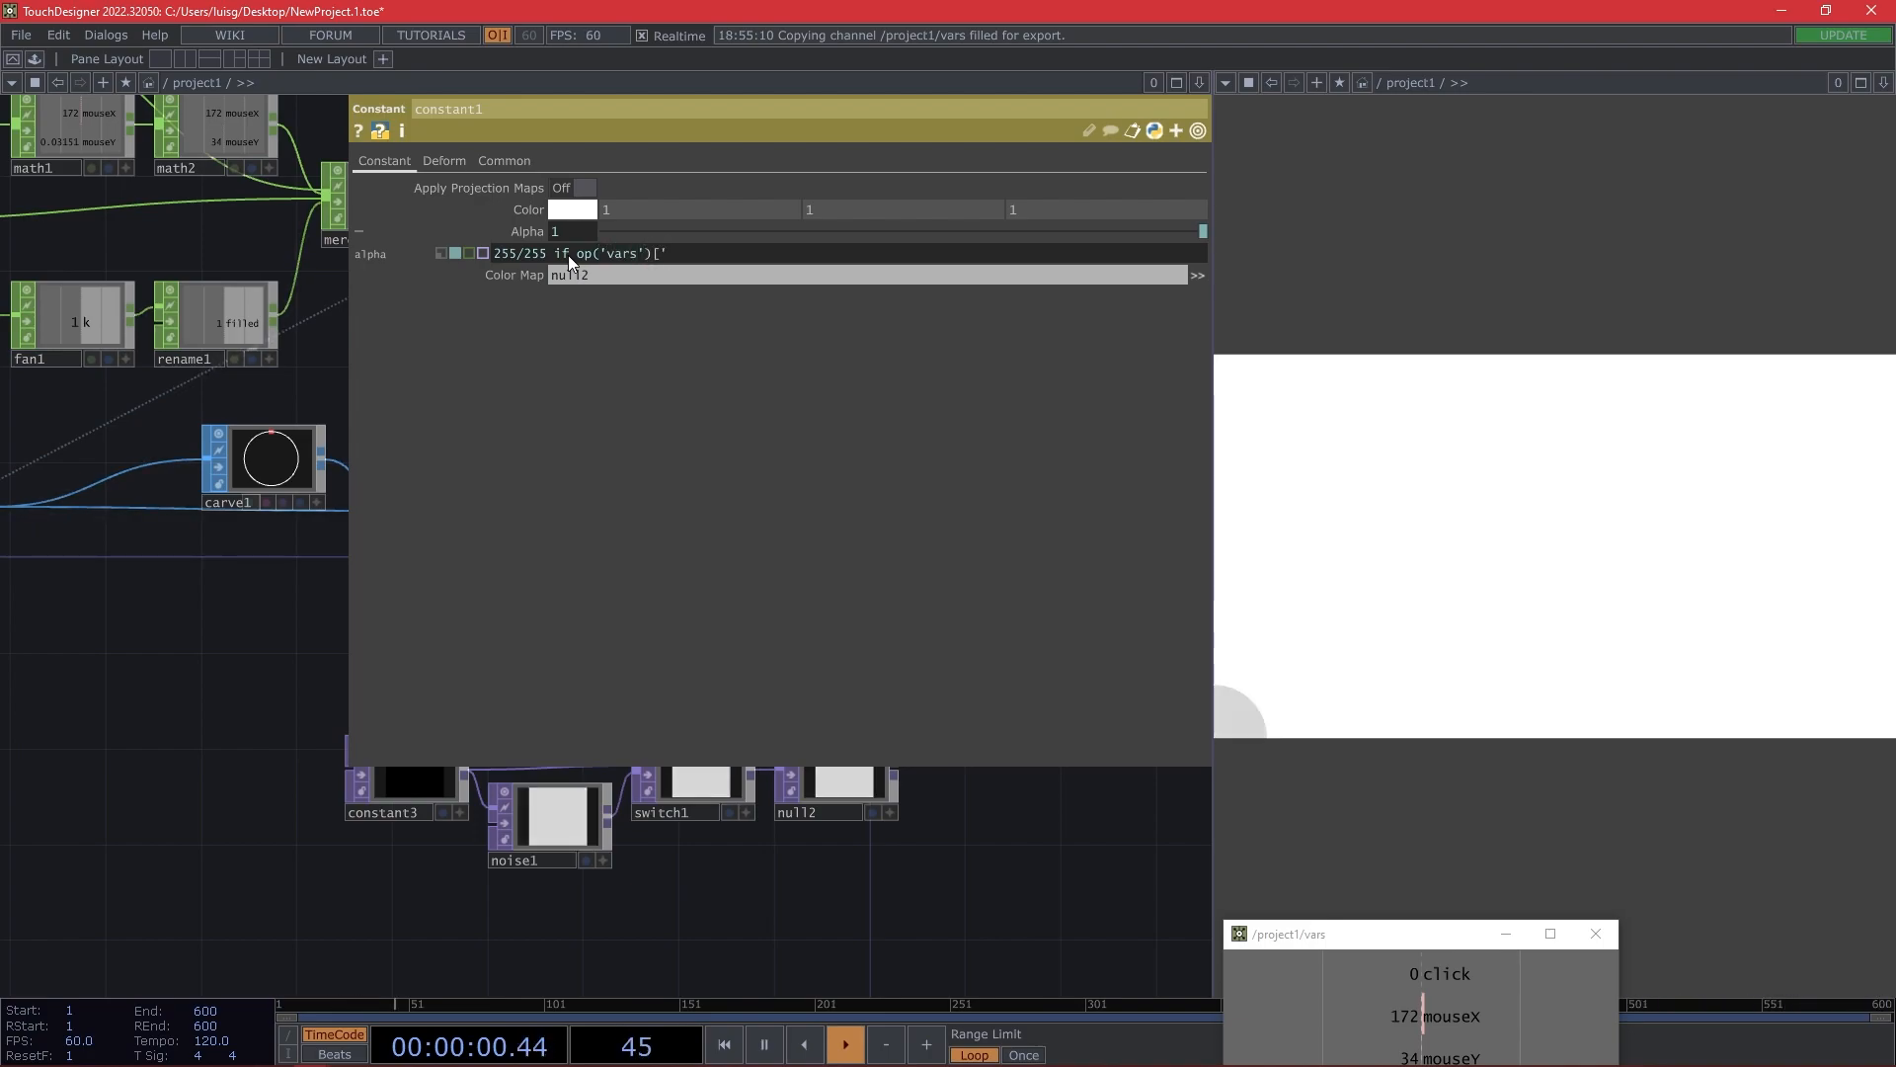
type("filled")
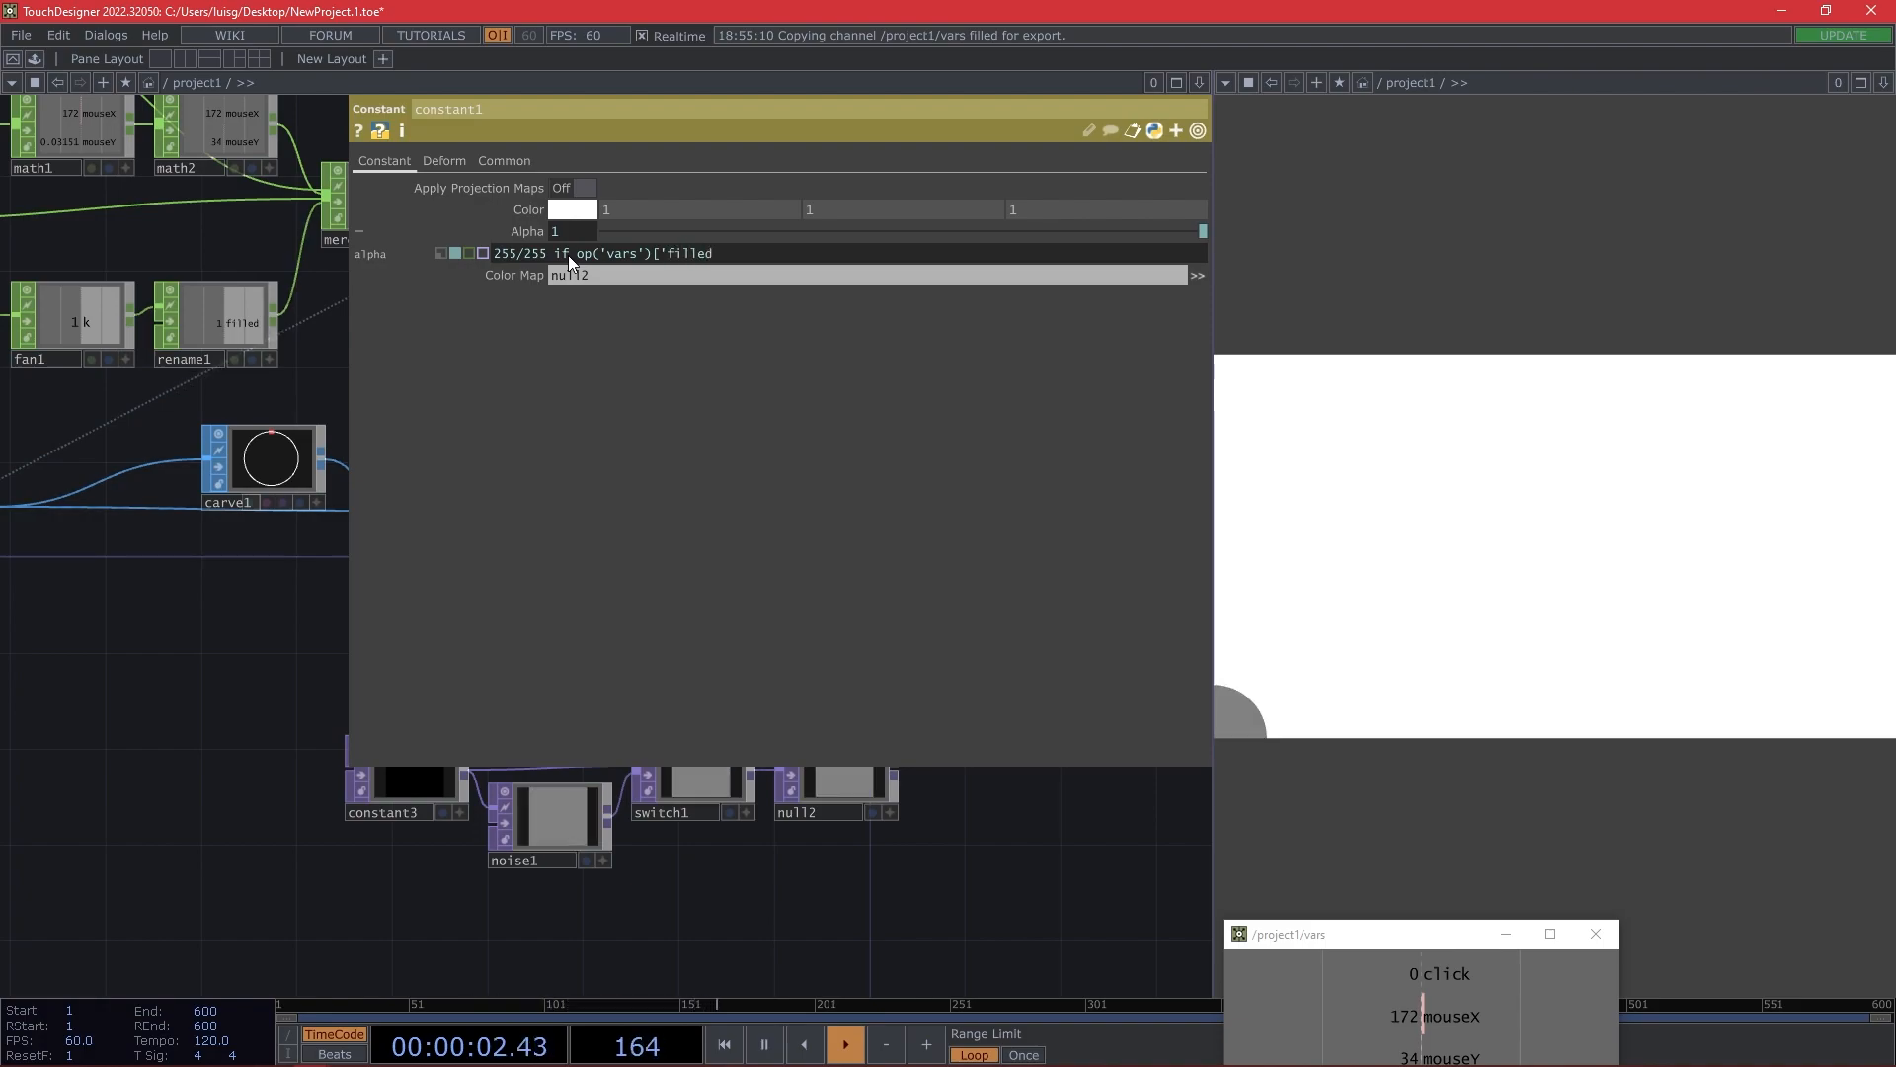
type("']")
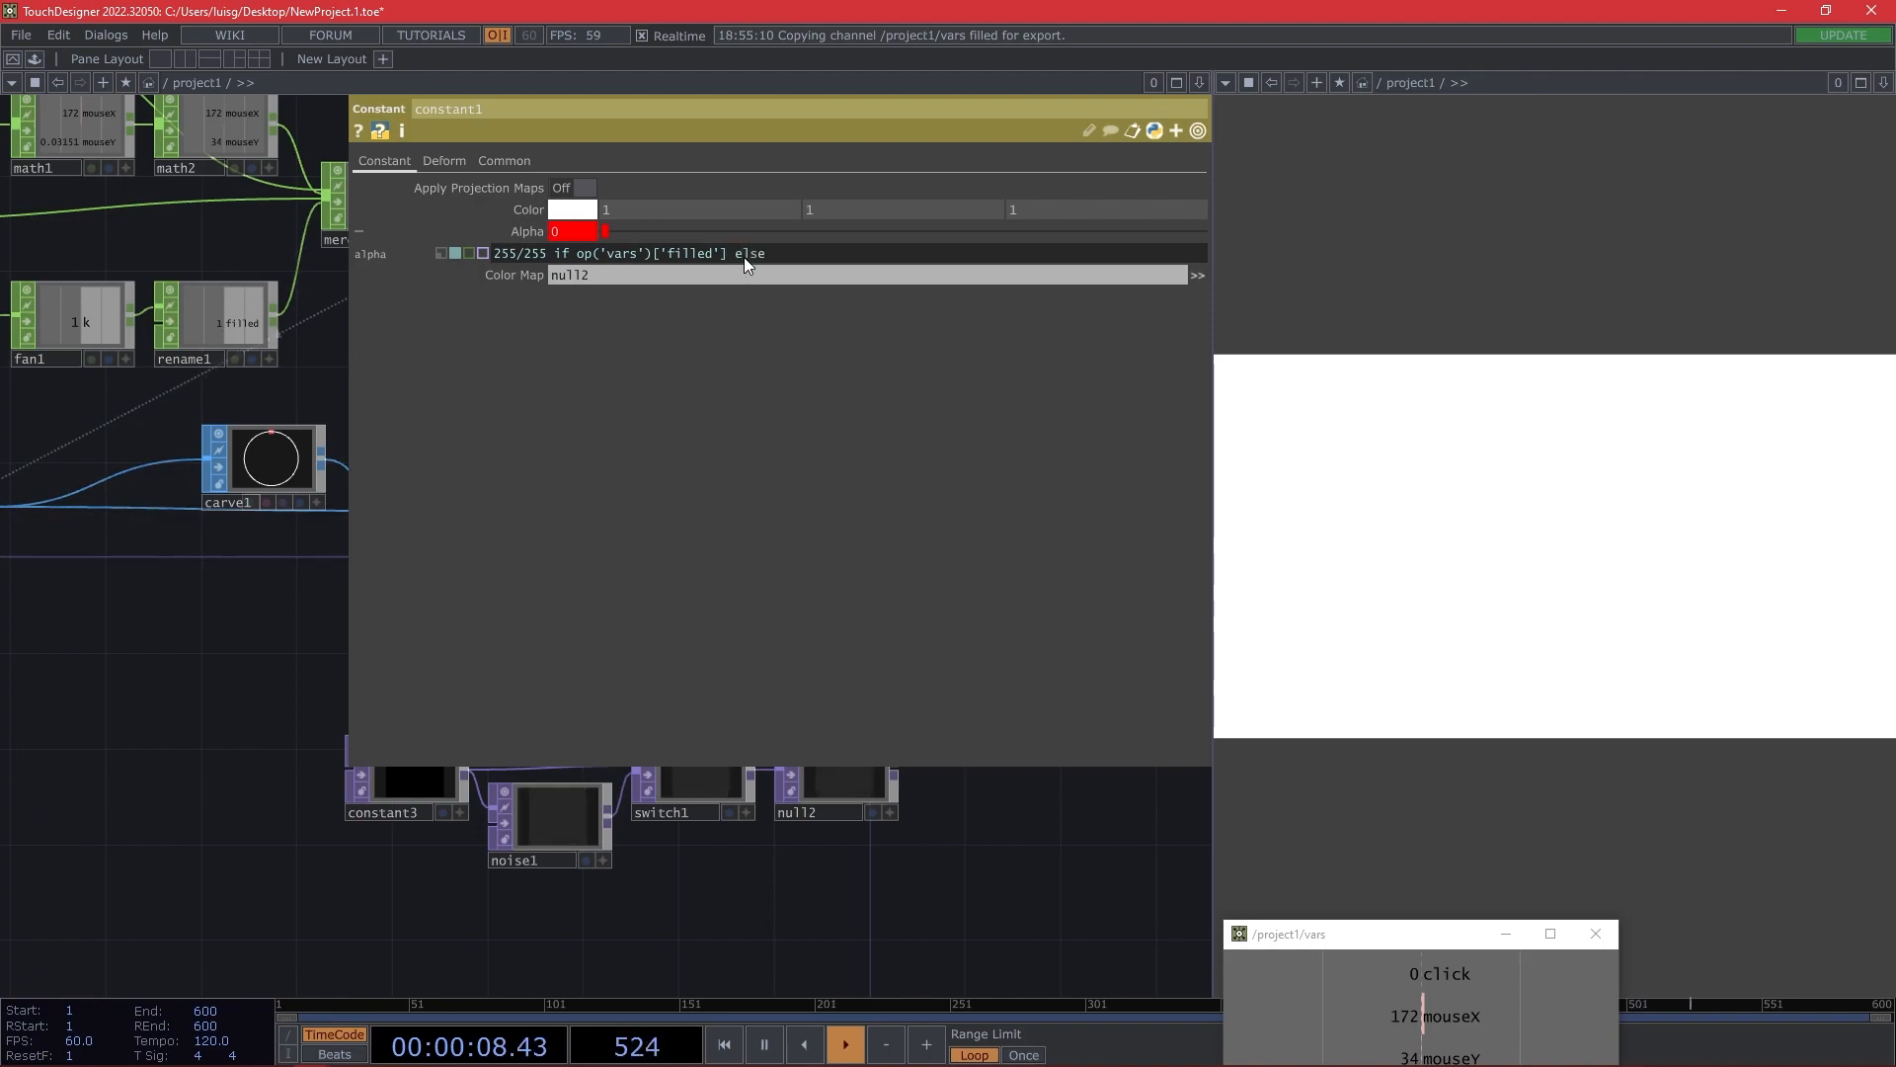
type("else 50/255")
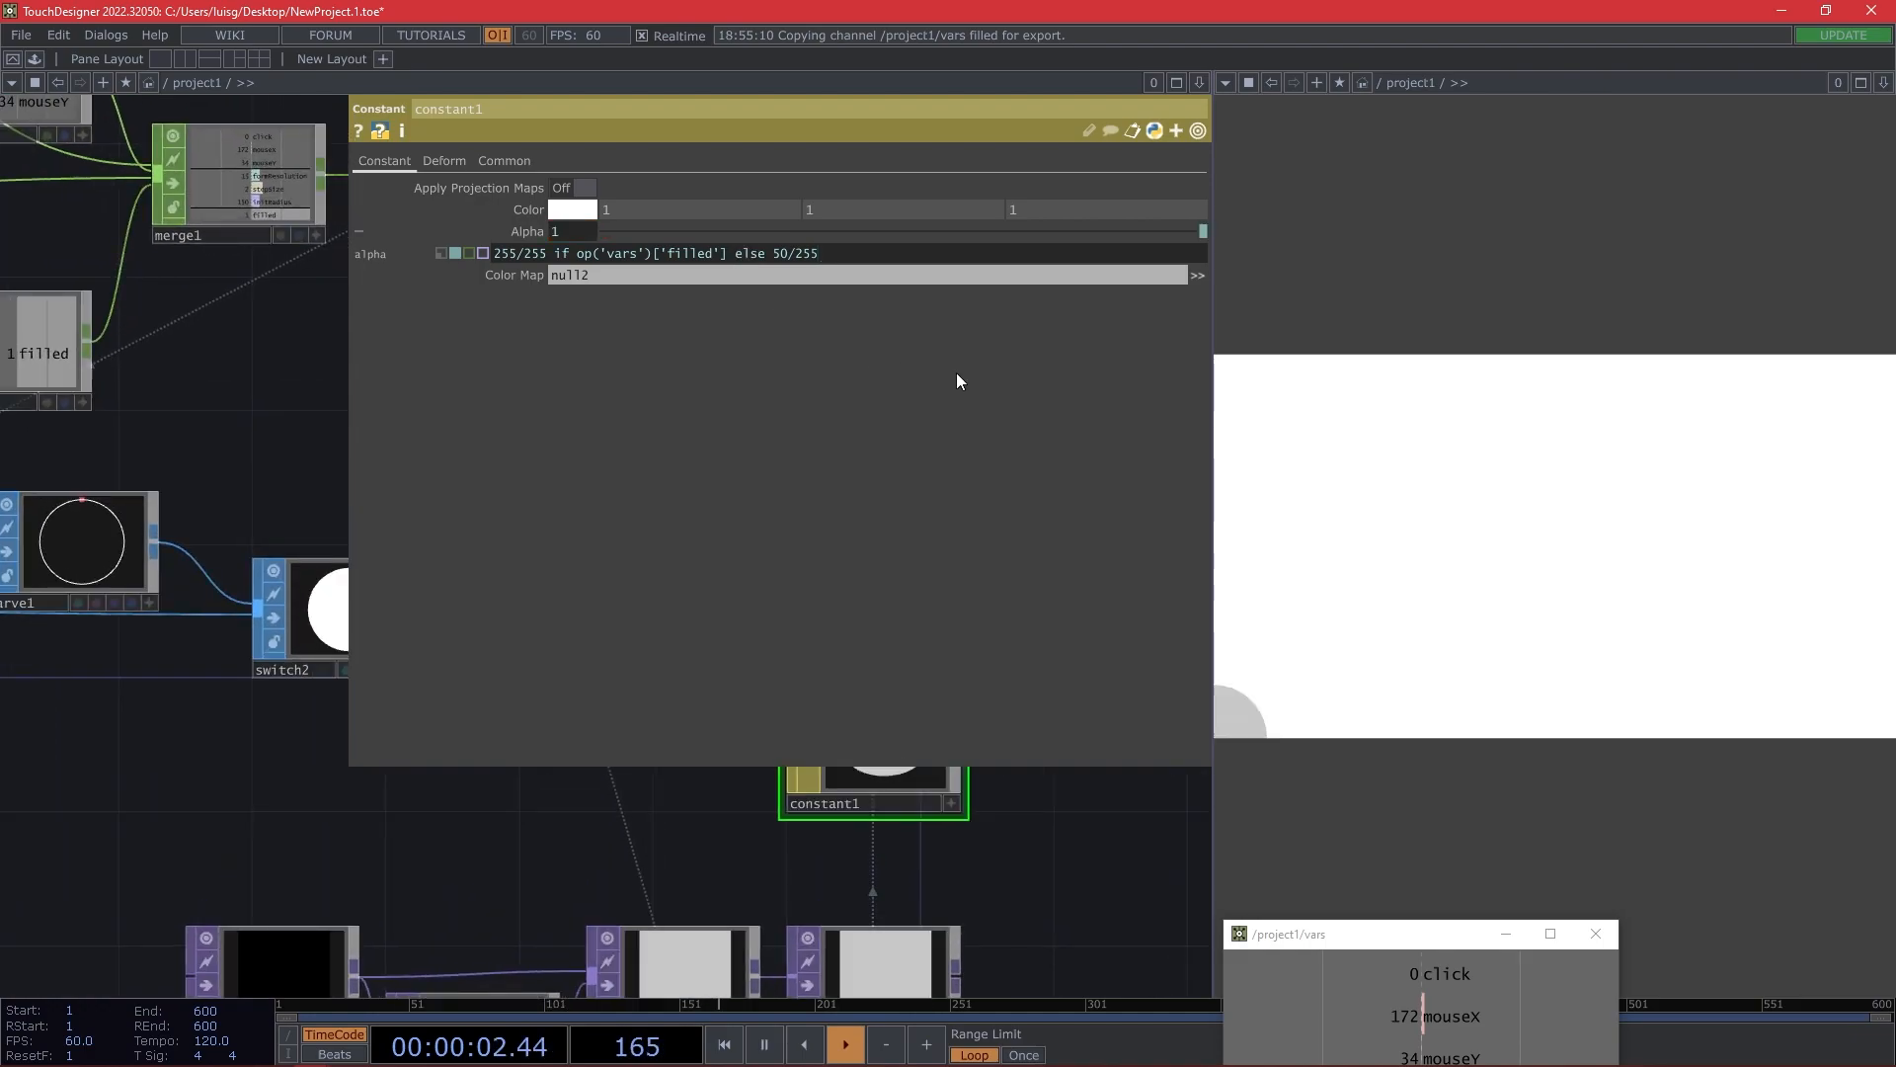
Enable Blending (Transparency) in the common settings of the constant1 material.
left_click(505, 160)
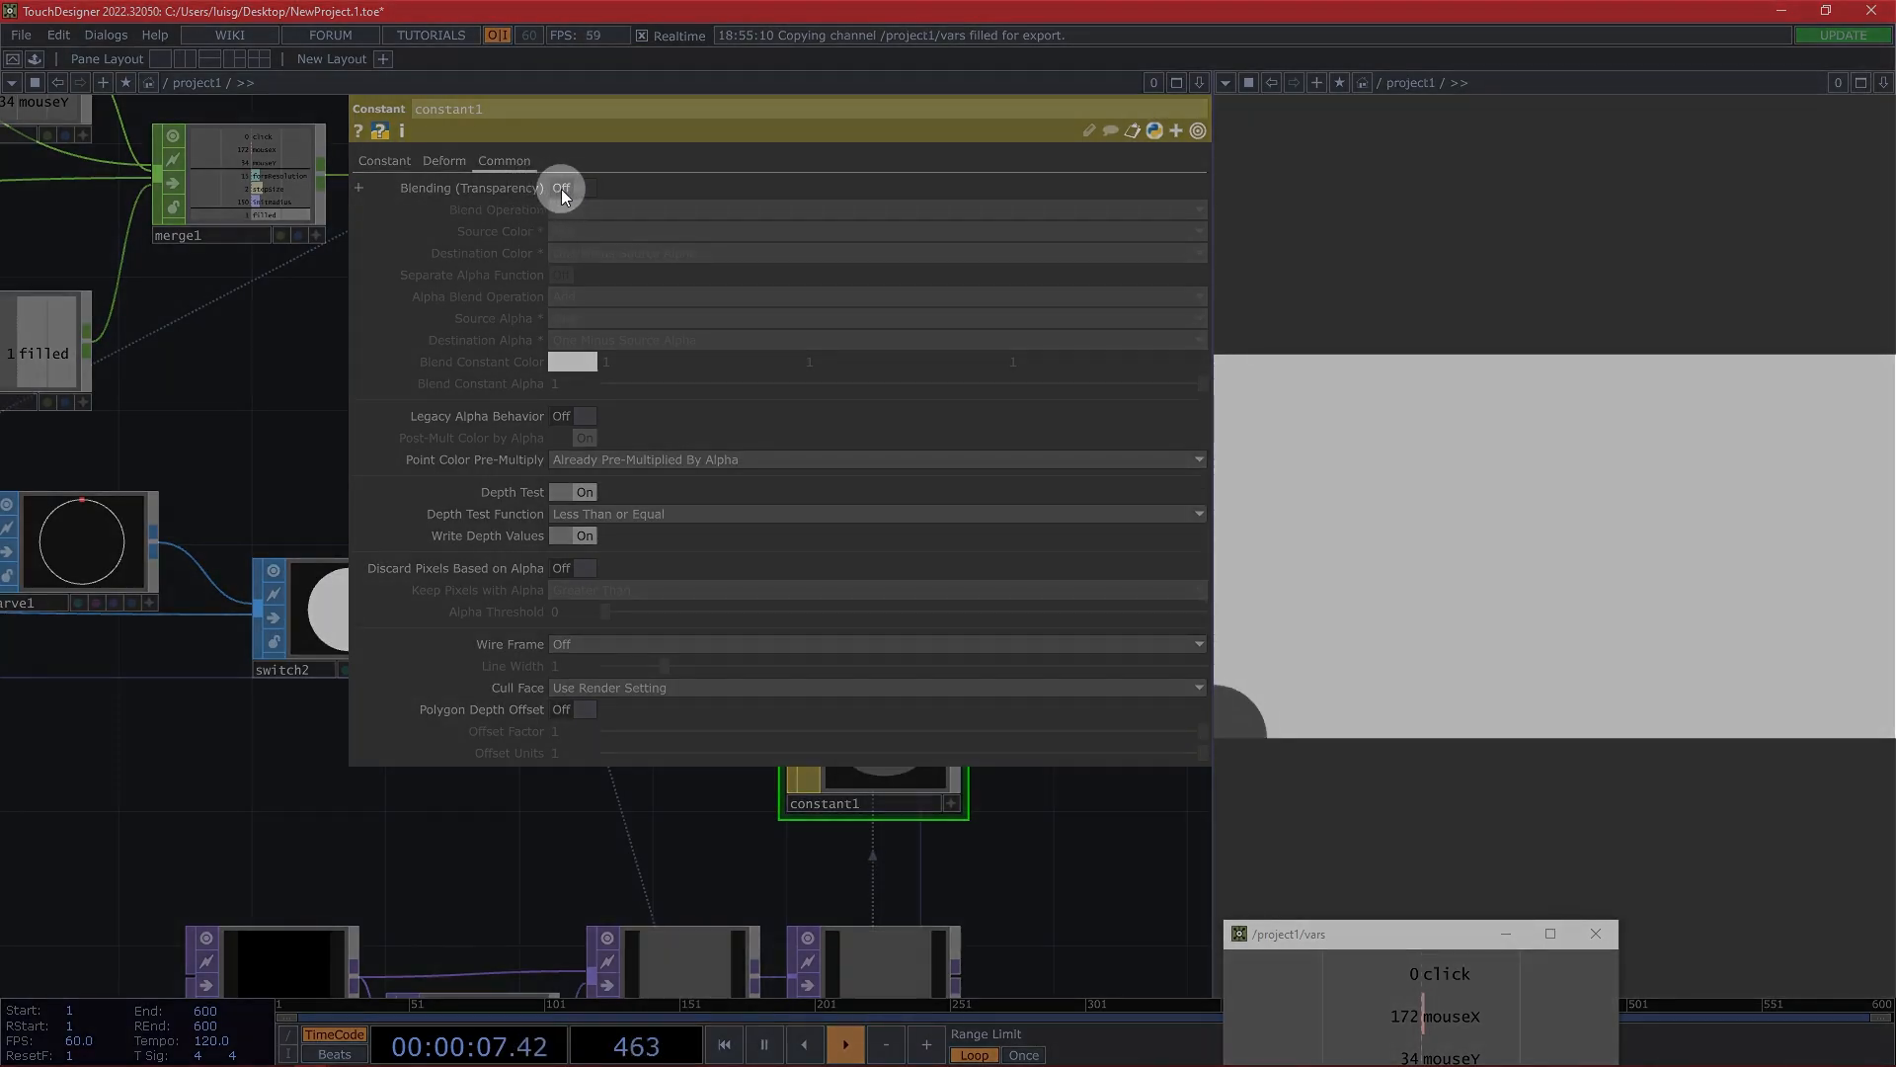
left_click(563, 187)
scroll(353, 427, "down", 4)
scroll(233, 728, "down", 3)
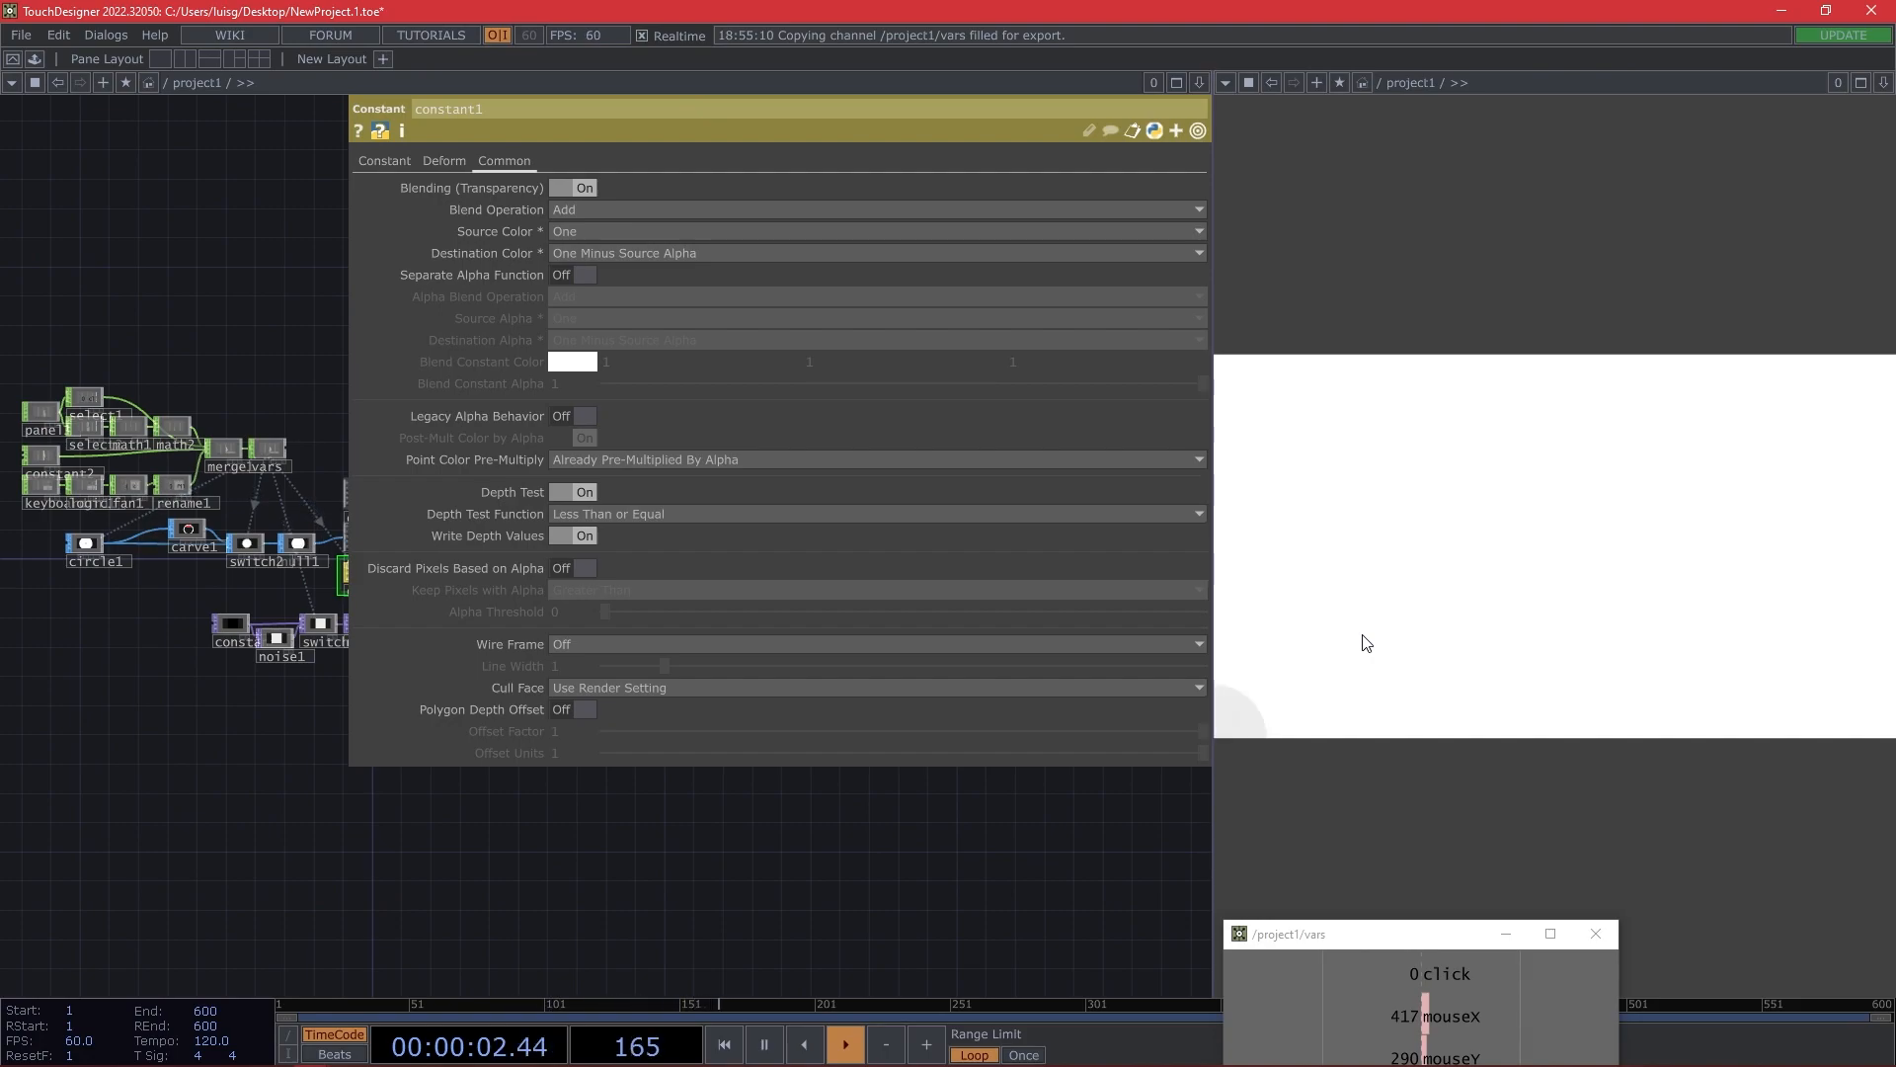
Move the vars viewer above the rendered output and toggle between outline and filled modes to test the shape.
left_click_drag(1376, 935, 1369, 38)
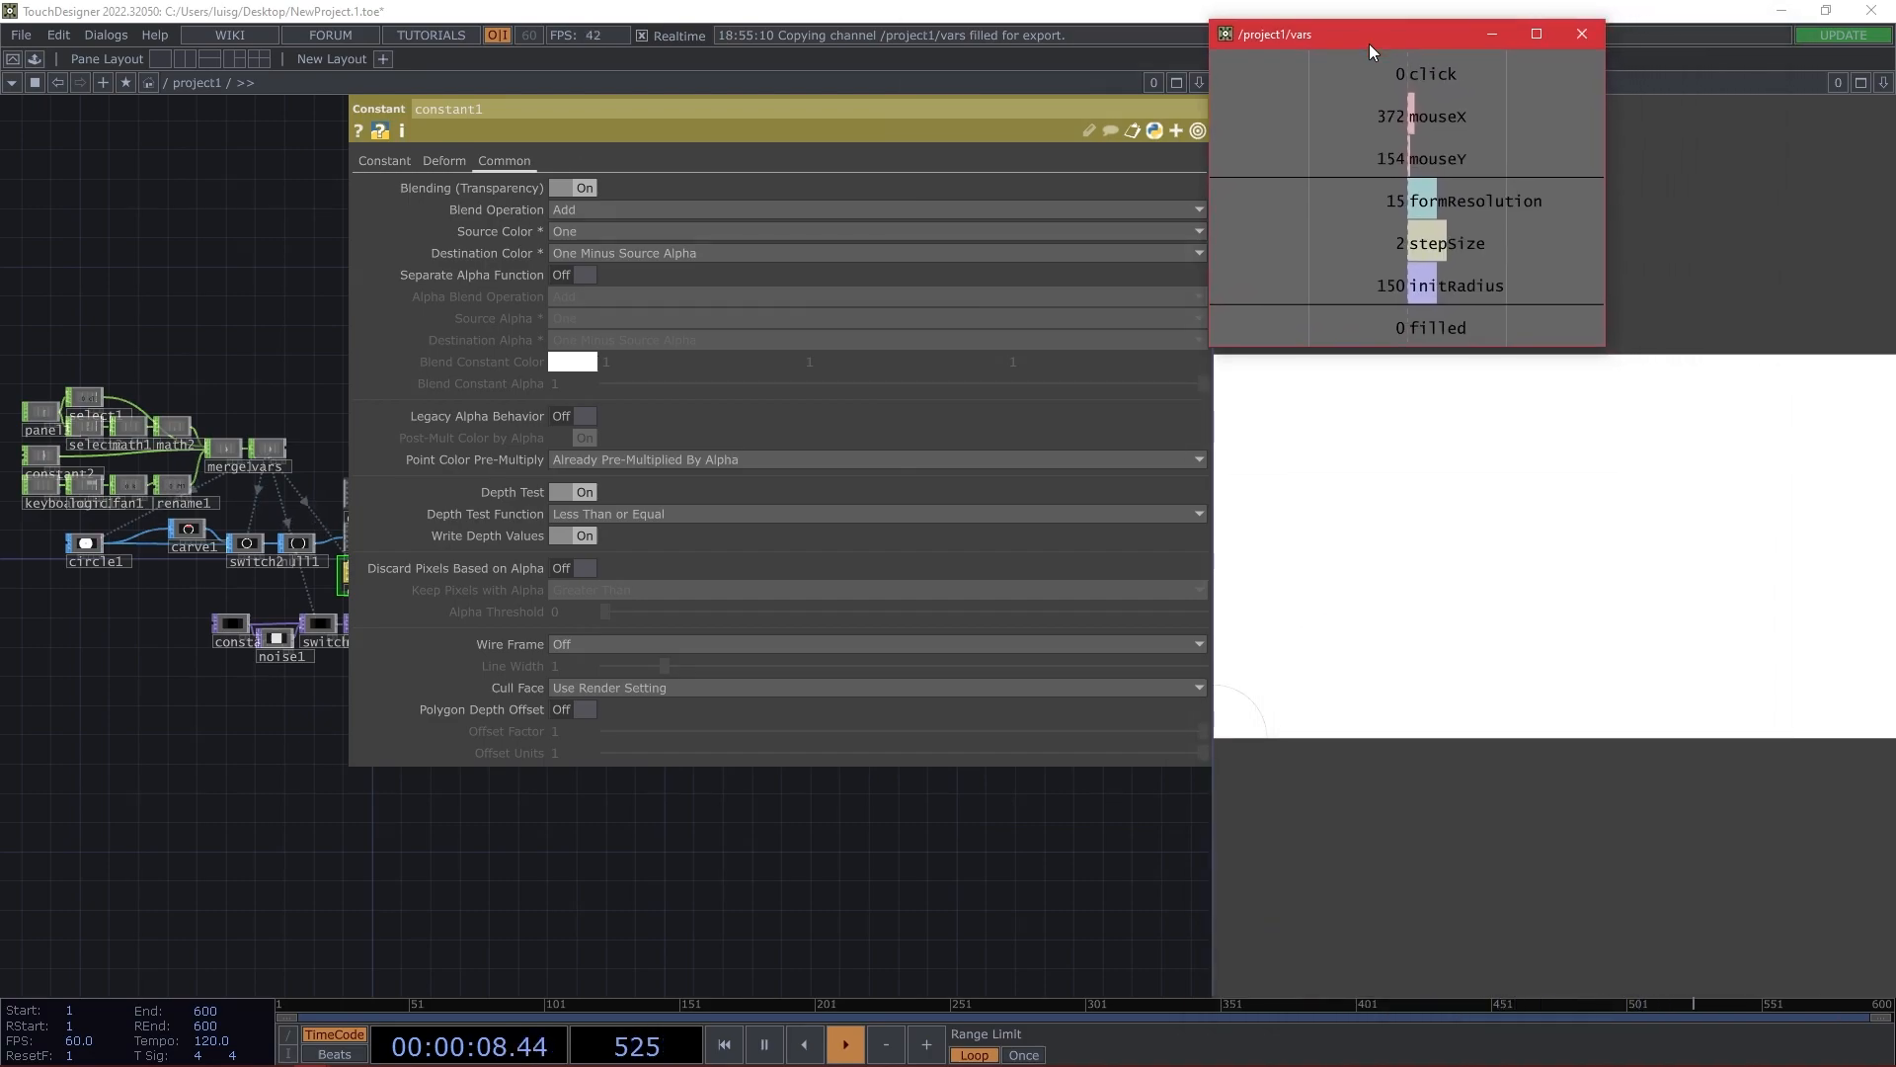
left_click(1439, 656)
key("2")
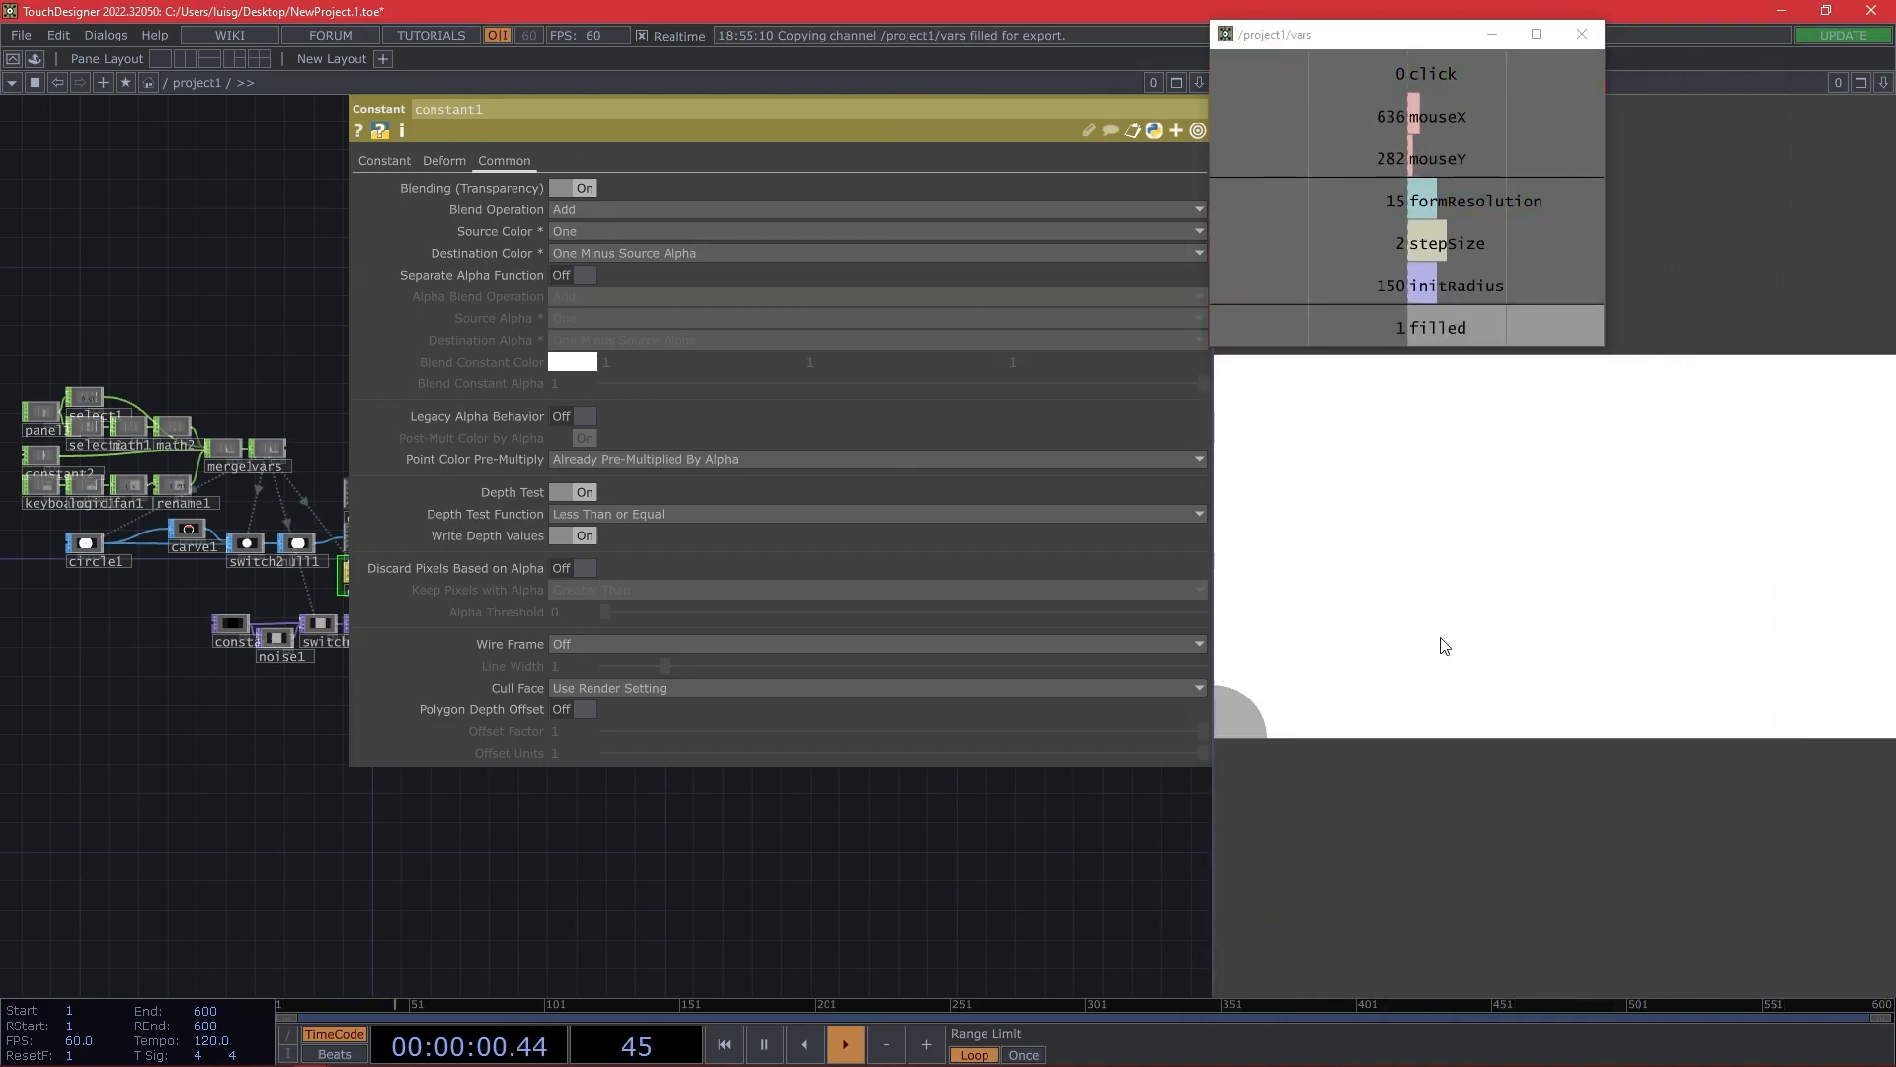
key("1")
key("2")
key("1")
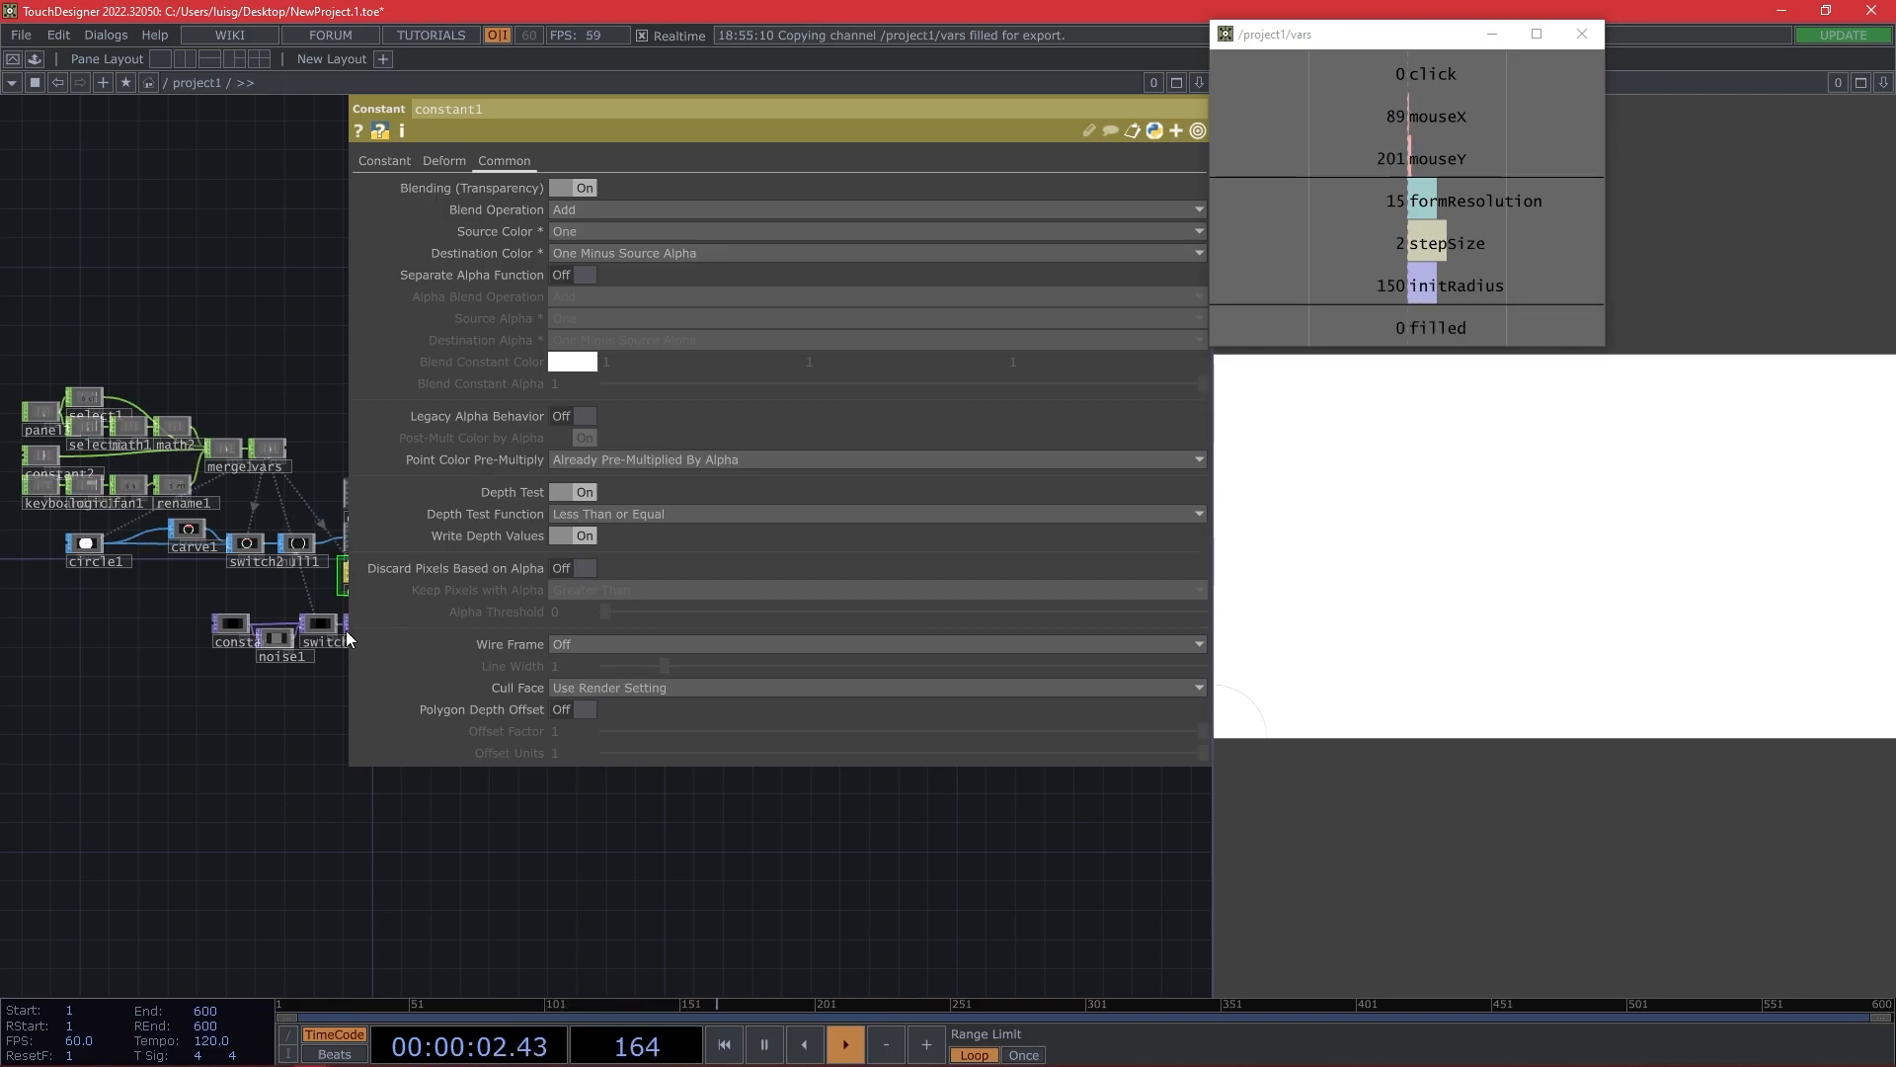
Narrow the parameter display and move bg and transform1 away from render1 to open a gap in the chain.
left_click_drag(352, 433, 783, 434)
left_click_drag(588, 470, 429, 653)
scroll(429, 653, "up", 5)
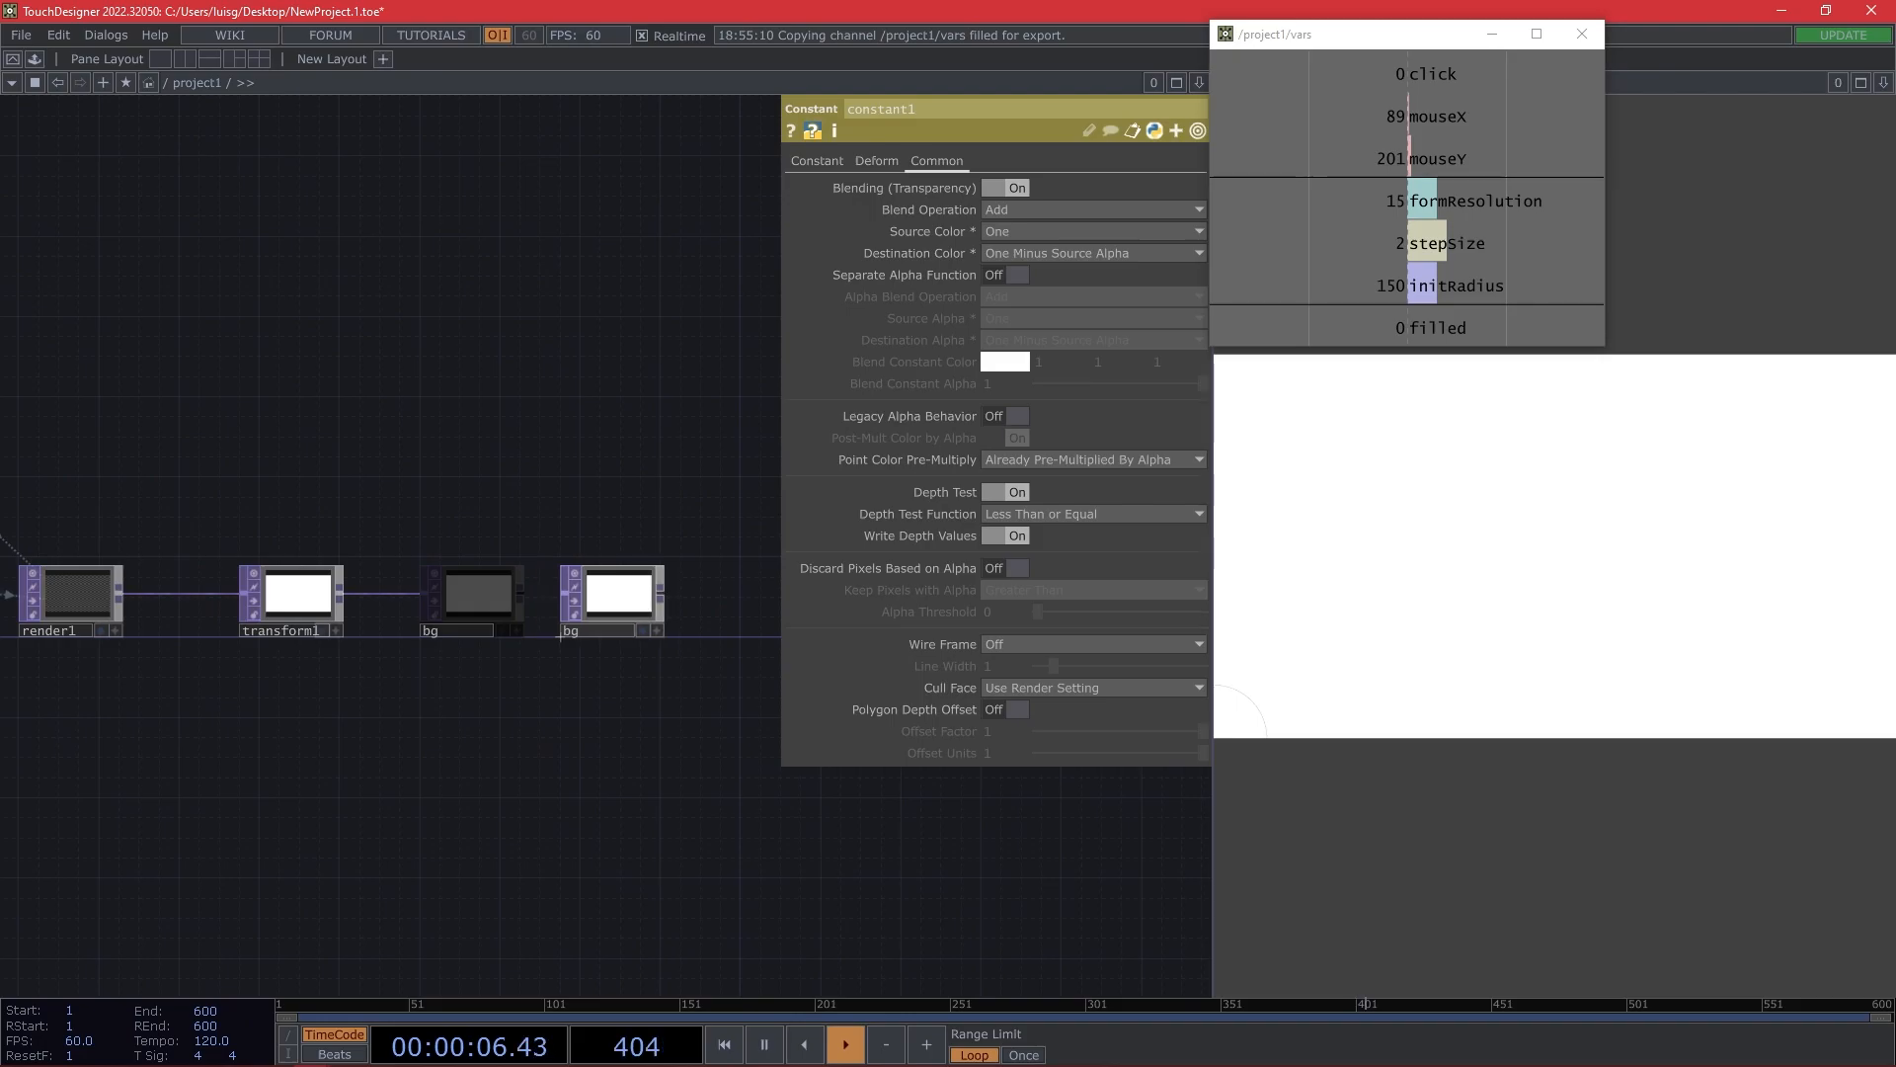
left_click_drag(293, 612, 506, 613)
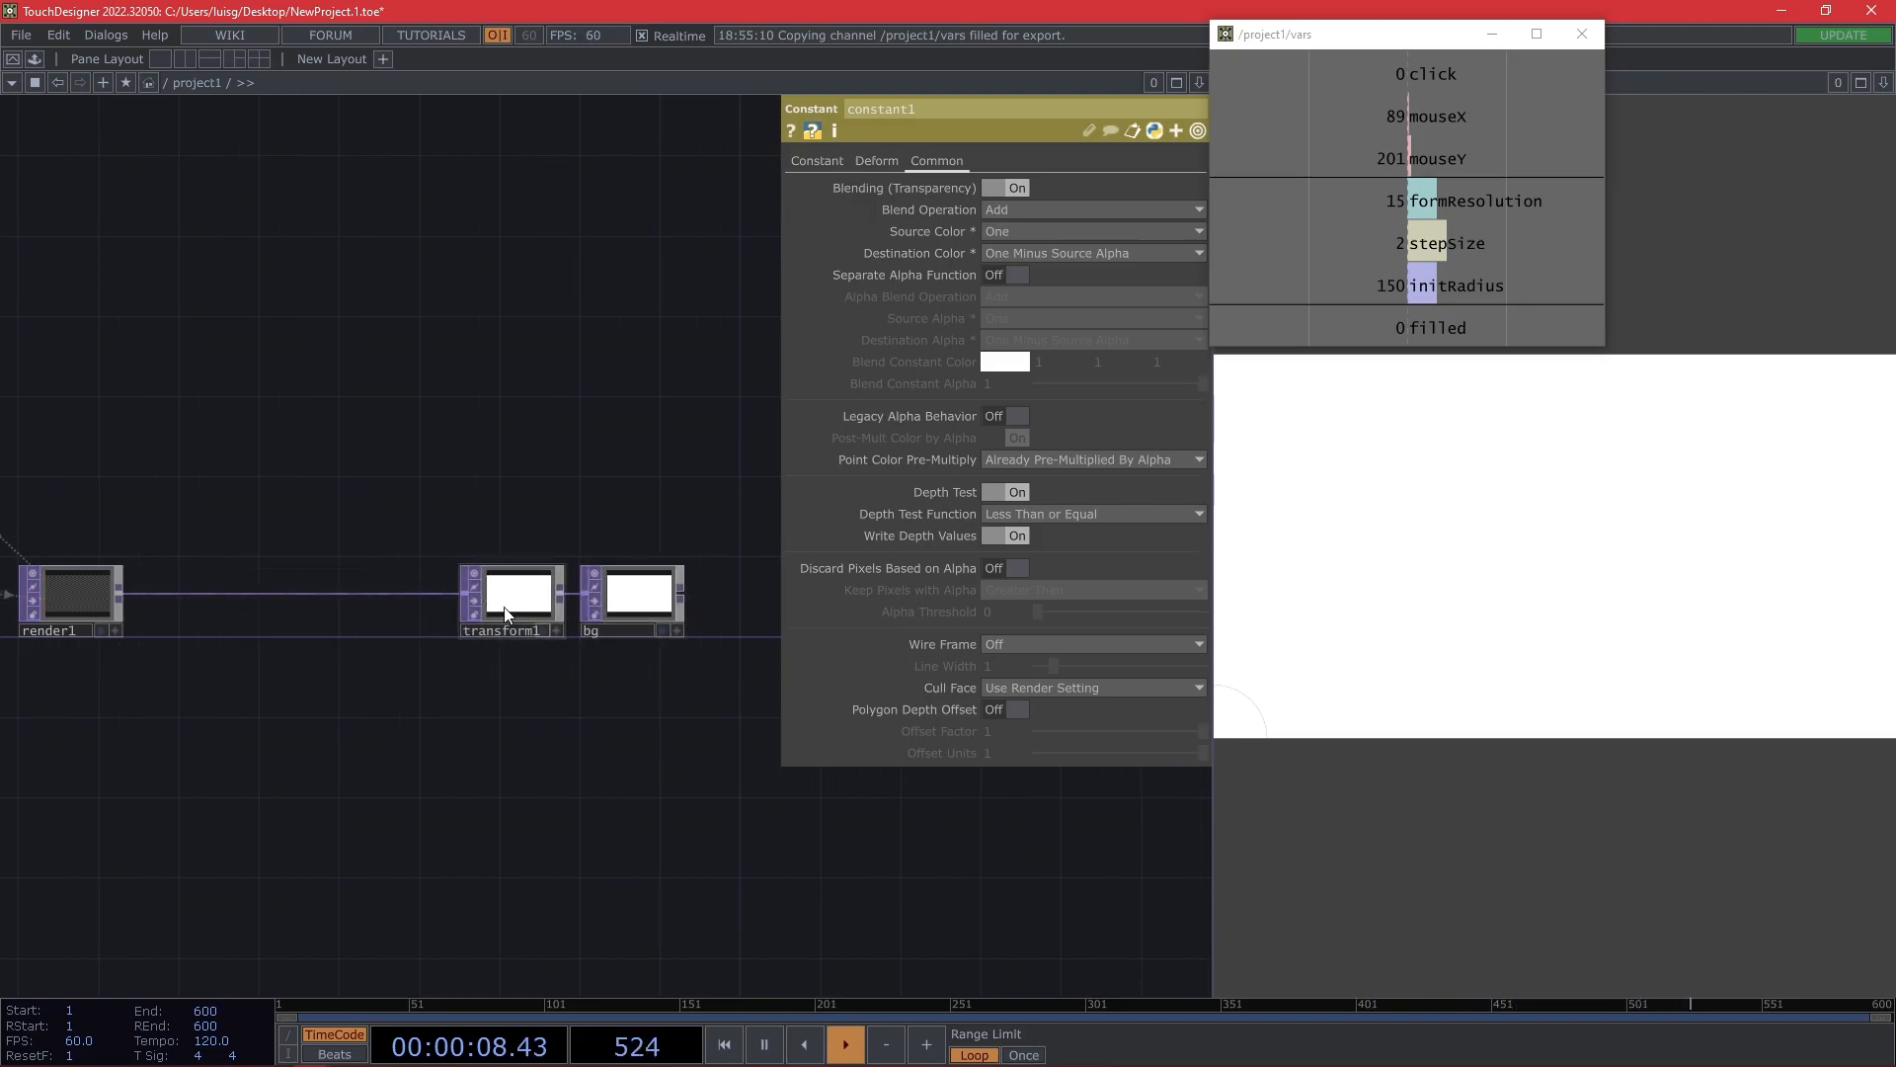
Move circle1 farther away from carve1, beneath keyboardin1, to make room between the two operators.
scroll(690, 664, "down", 5)
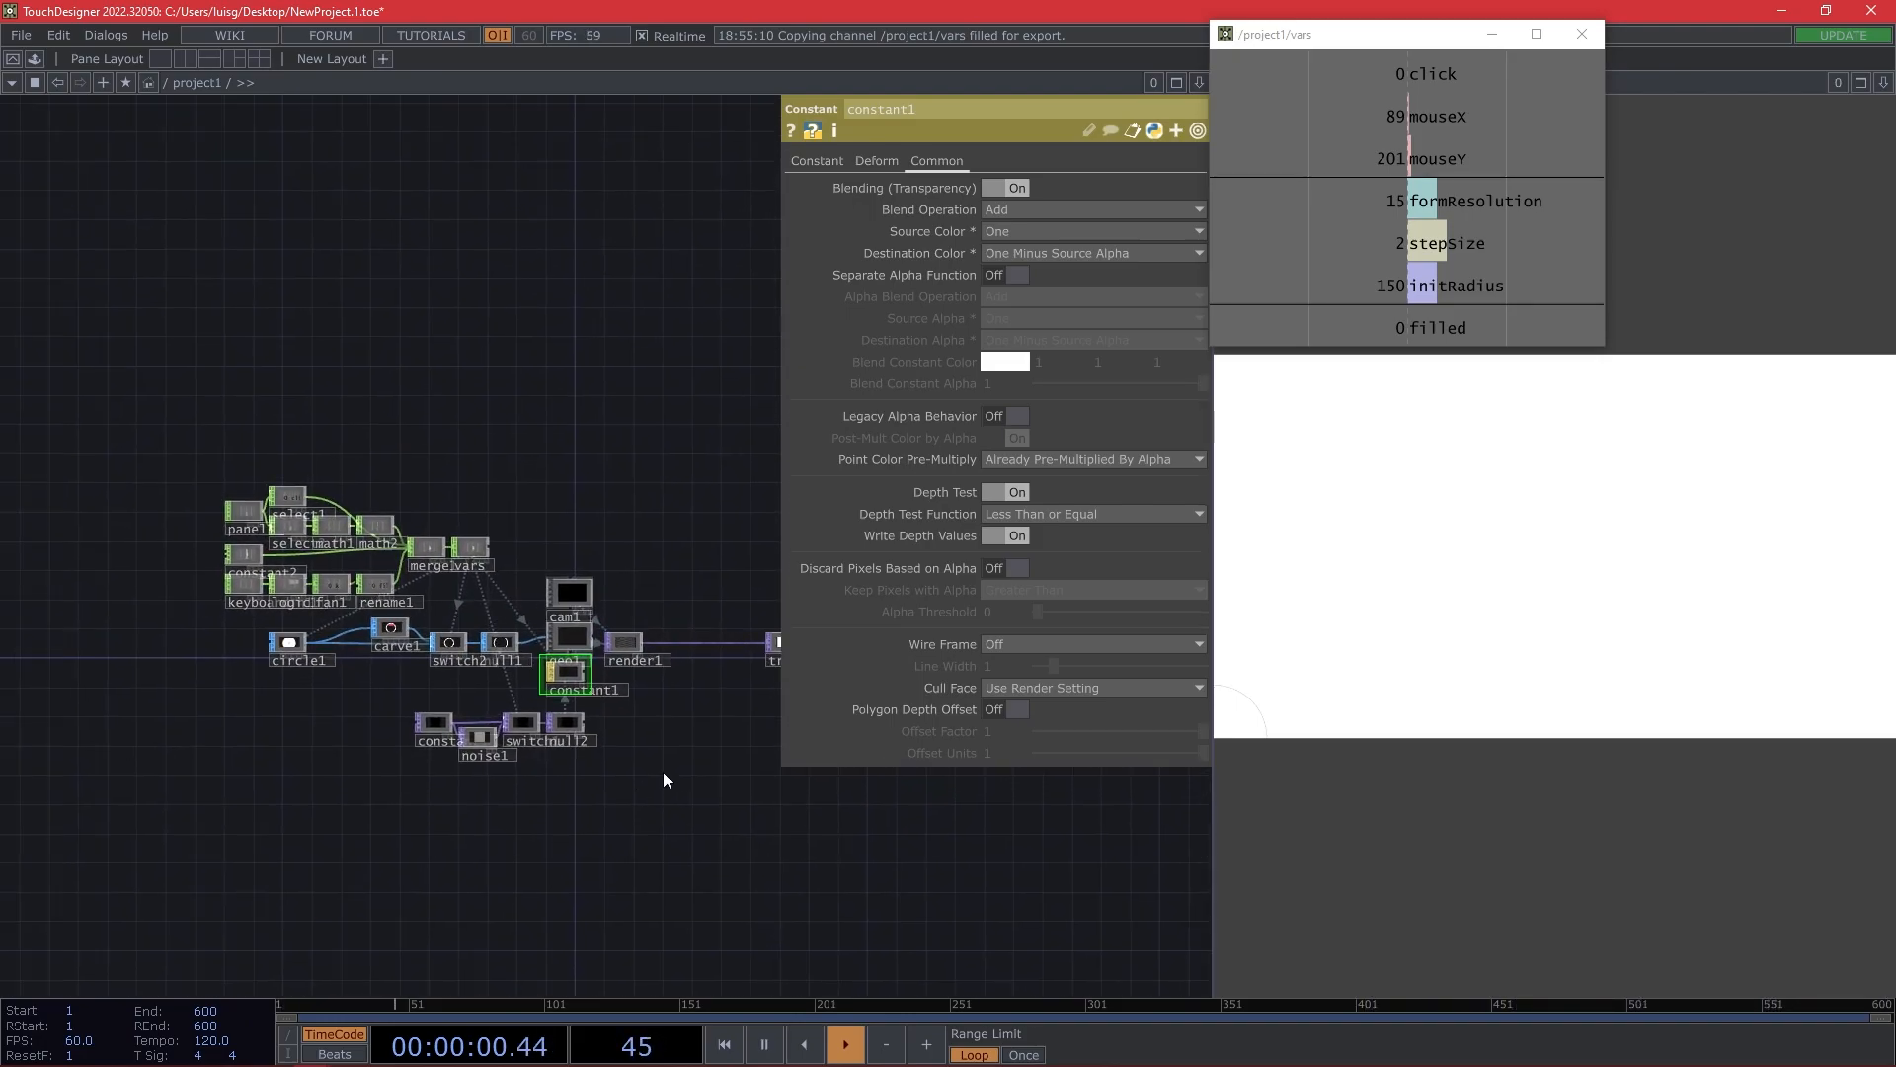
scroll(314, 686, "up", 3)
scroll(314, 686, "up", 1)
left_click_drag(377, 703, 372, 750)
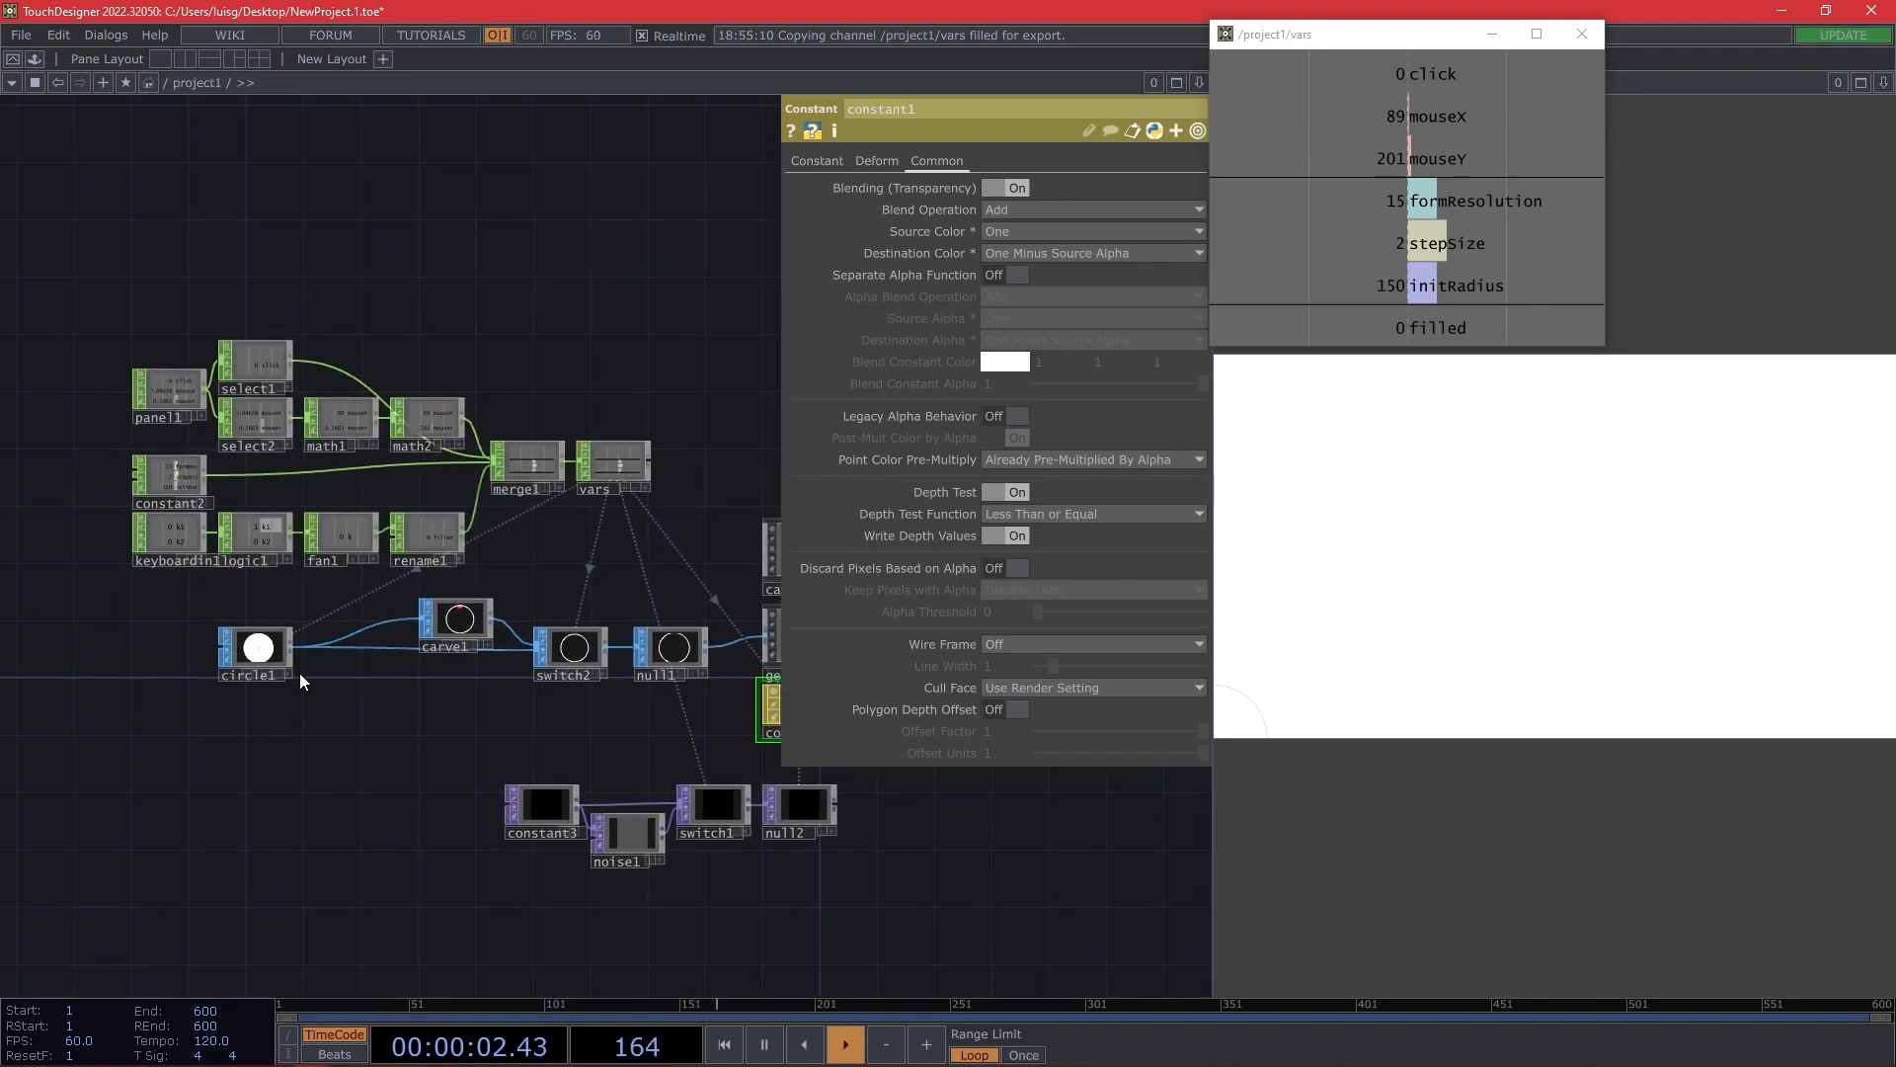
left_click_drag(253, 660, 168, 660)
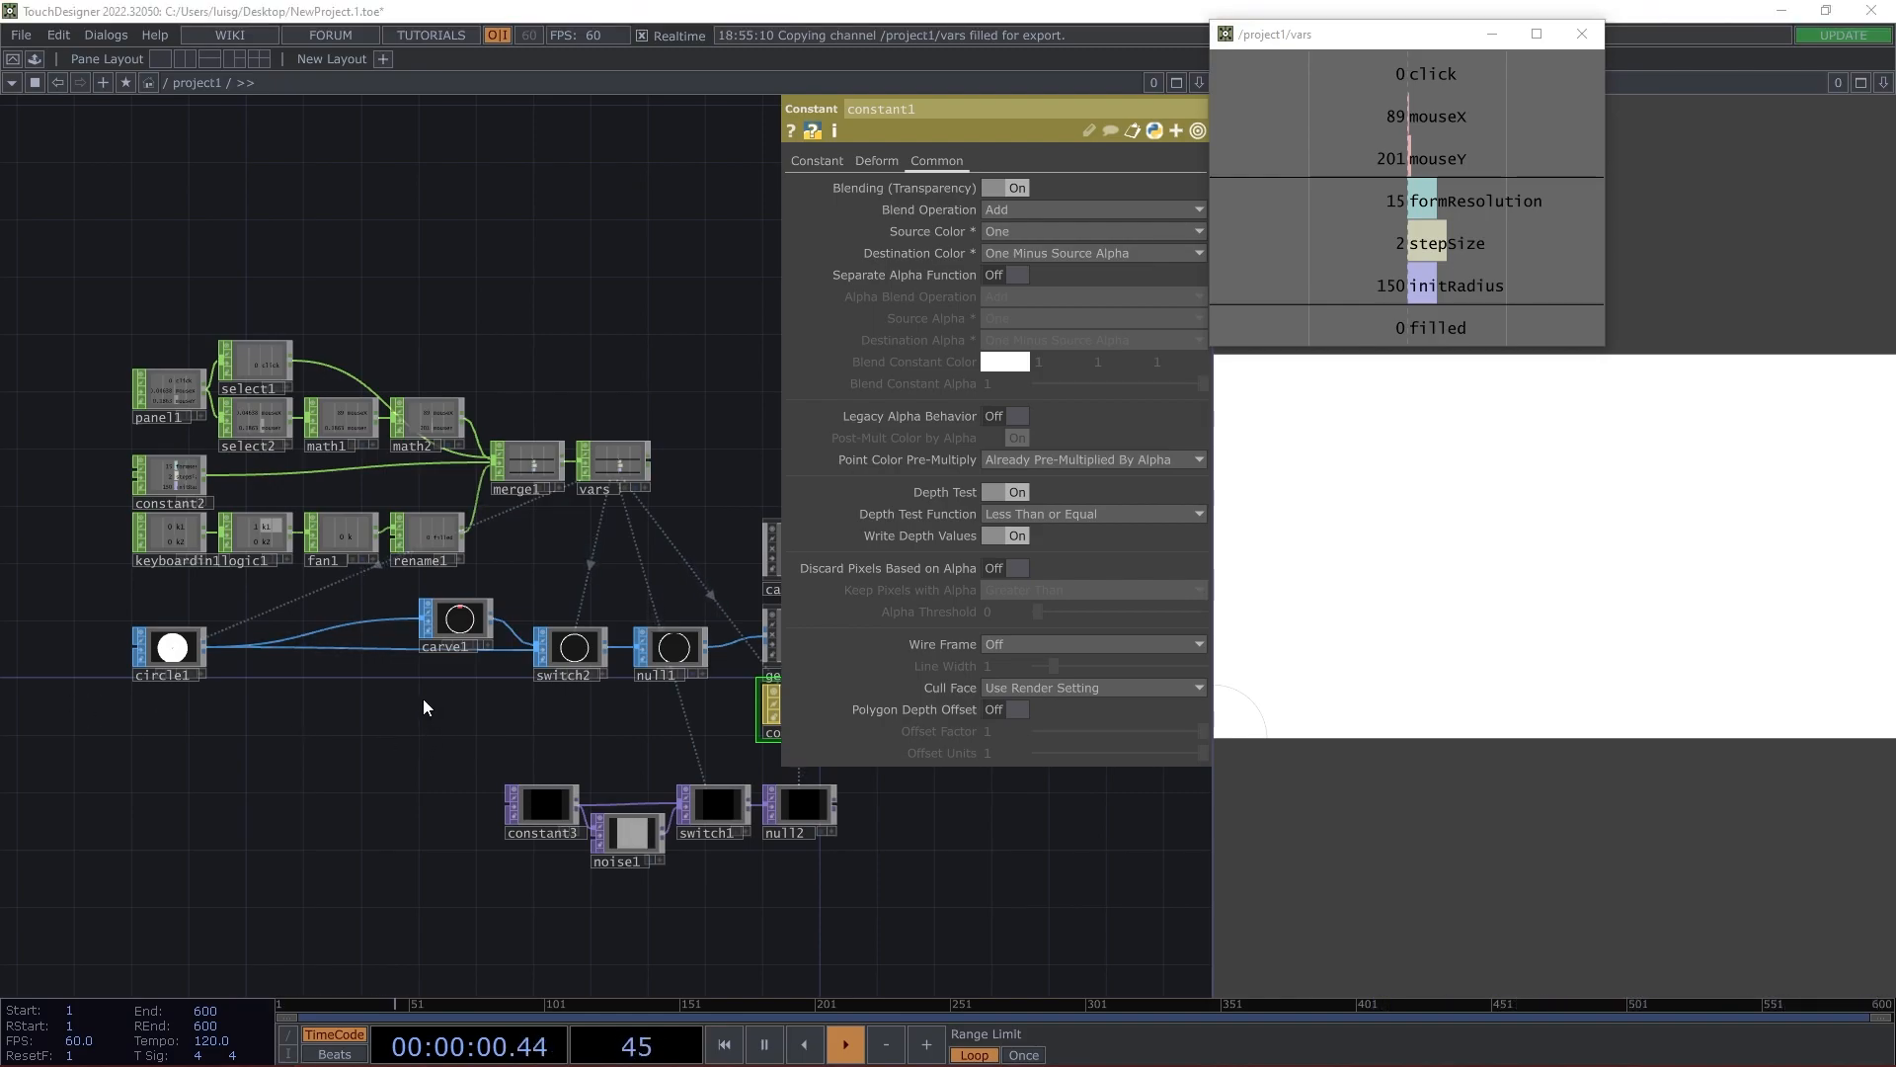
Switch to the Processing sketch and examine the draw() blocks for floating towards the mouse position and calculating new points.
key("alt+Tab")
scroll(356, 590, "up", 3)
scroll(355, 590, "down", 6)
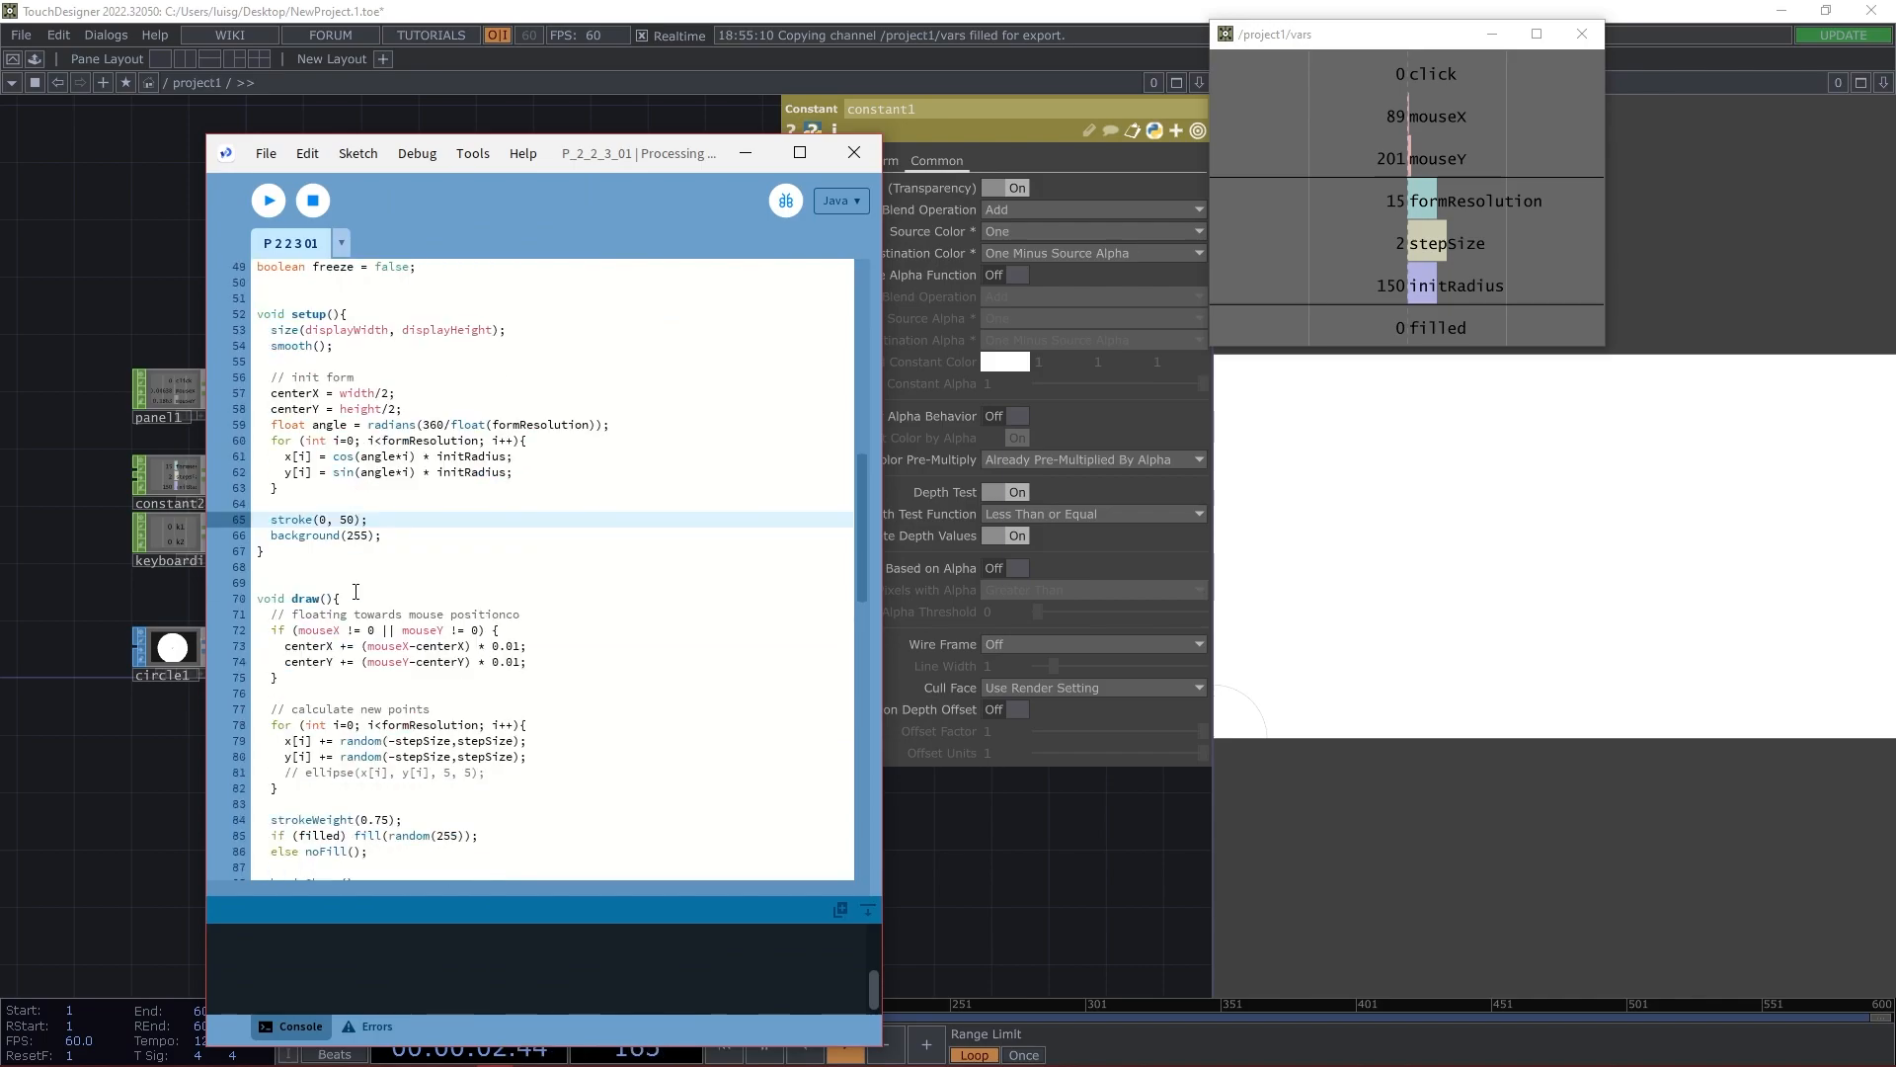
scroll(428, 511, "down", 1)
left_click_drag(296, 551, 217, 475)
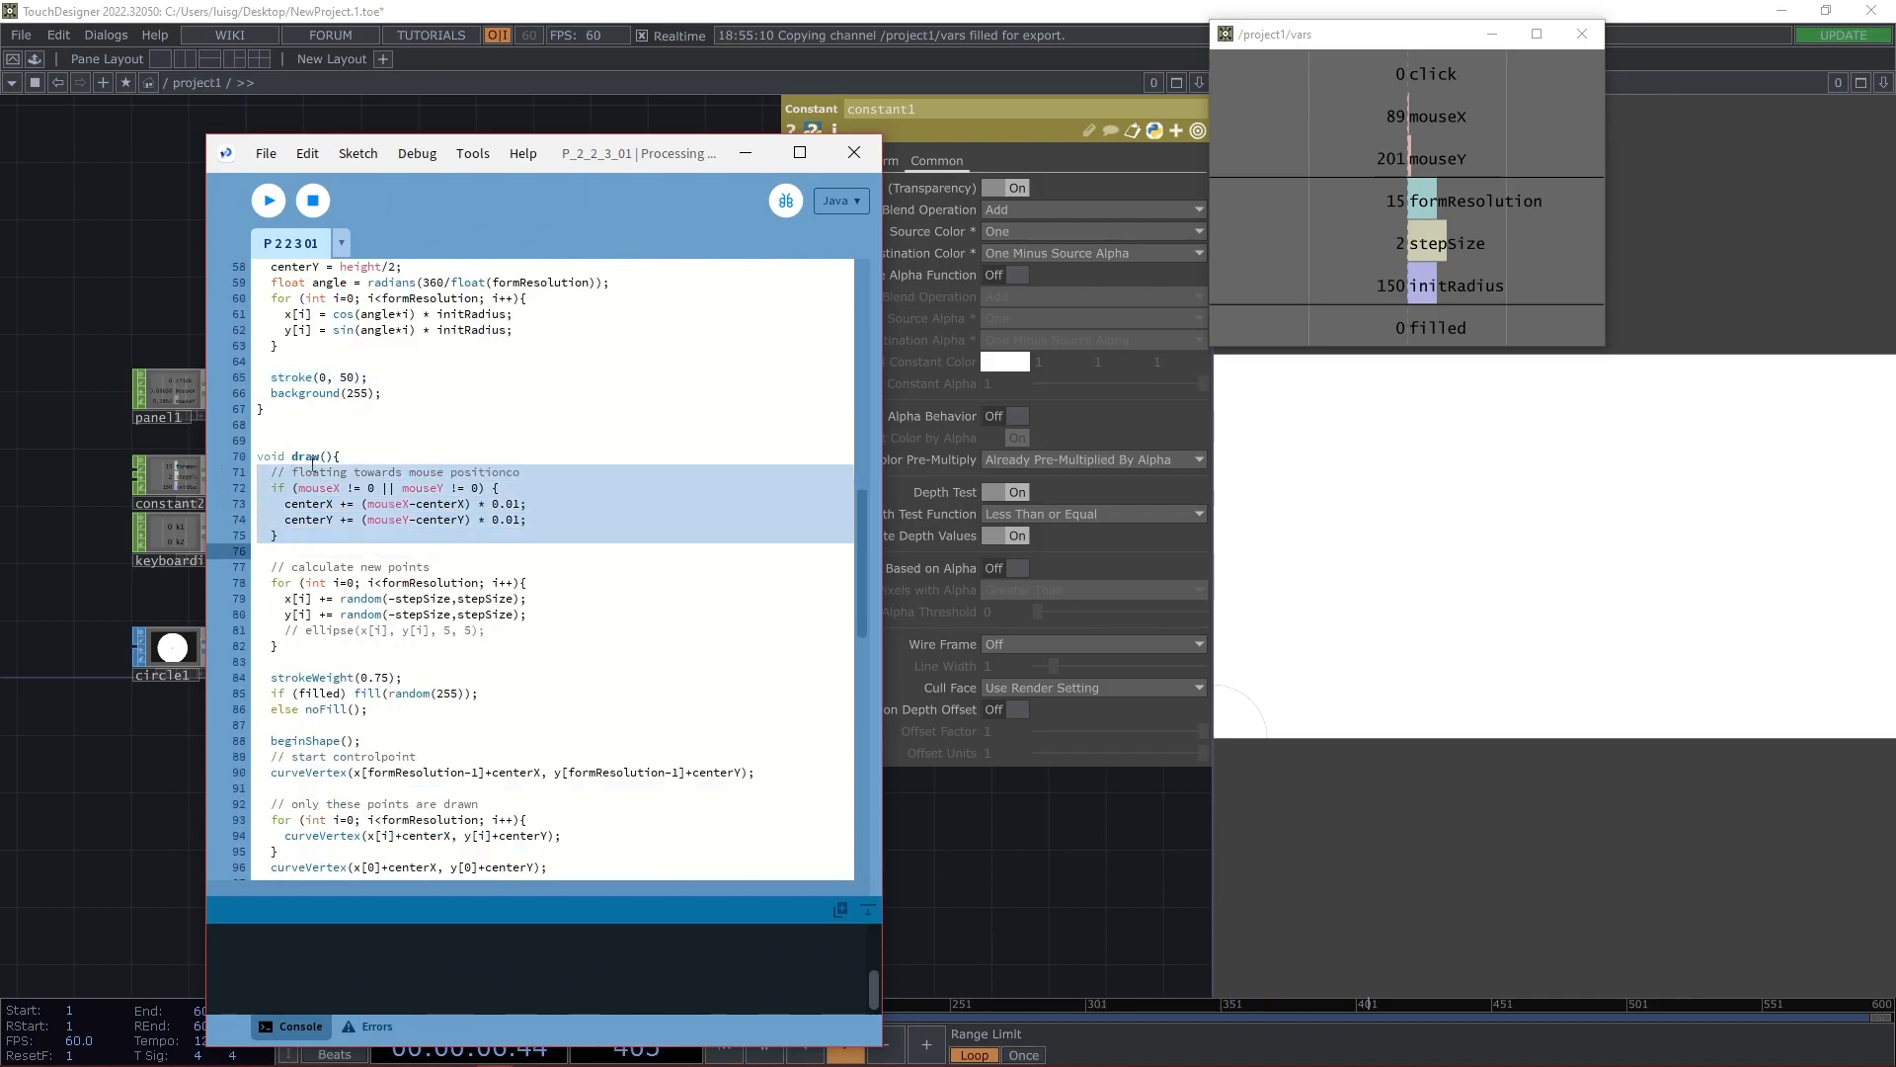
left_click_drag(442, 656, 223, 571)
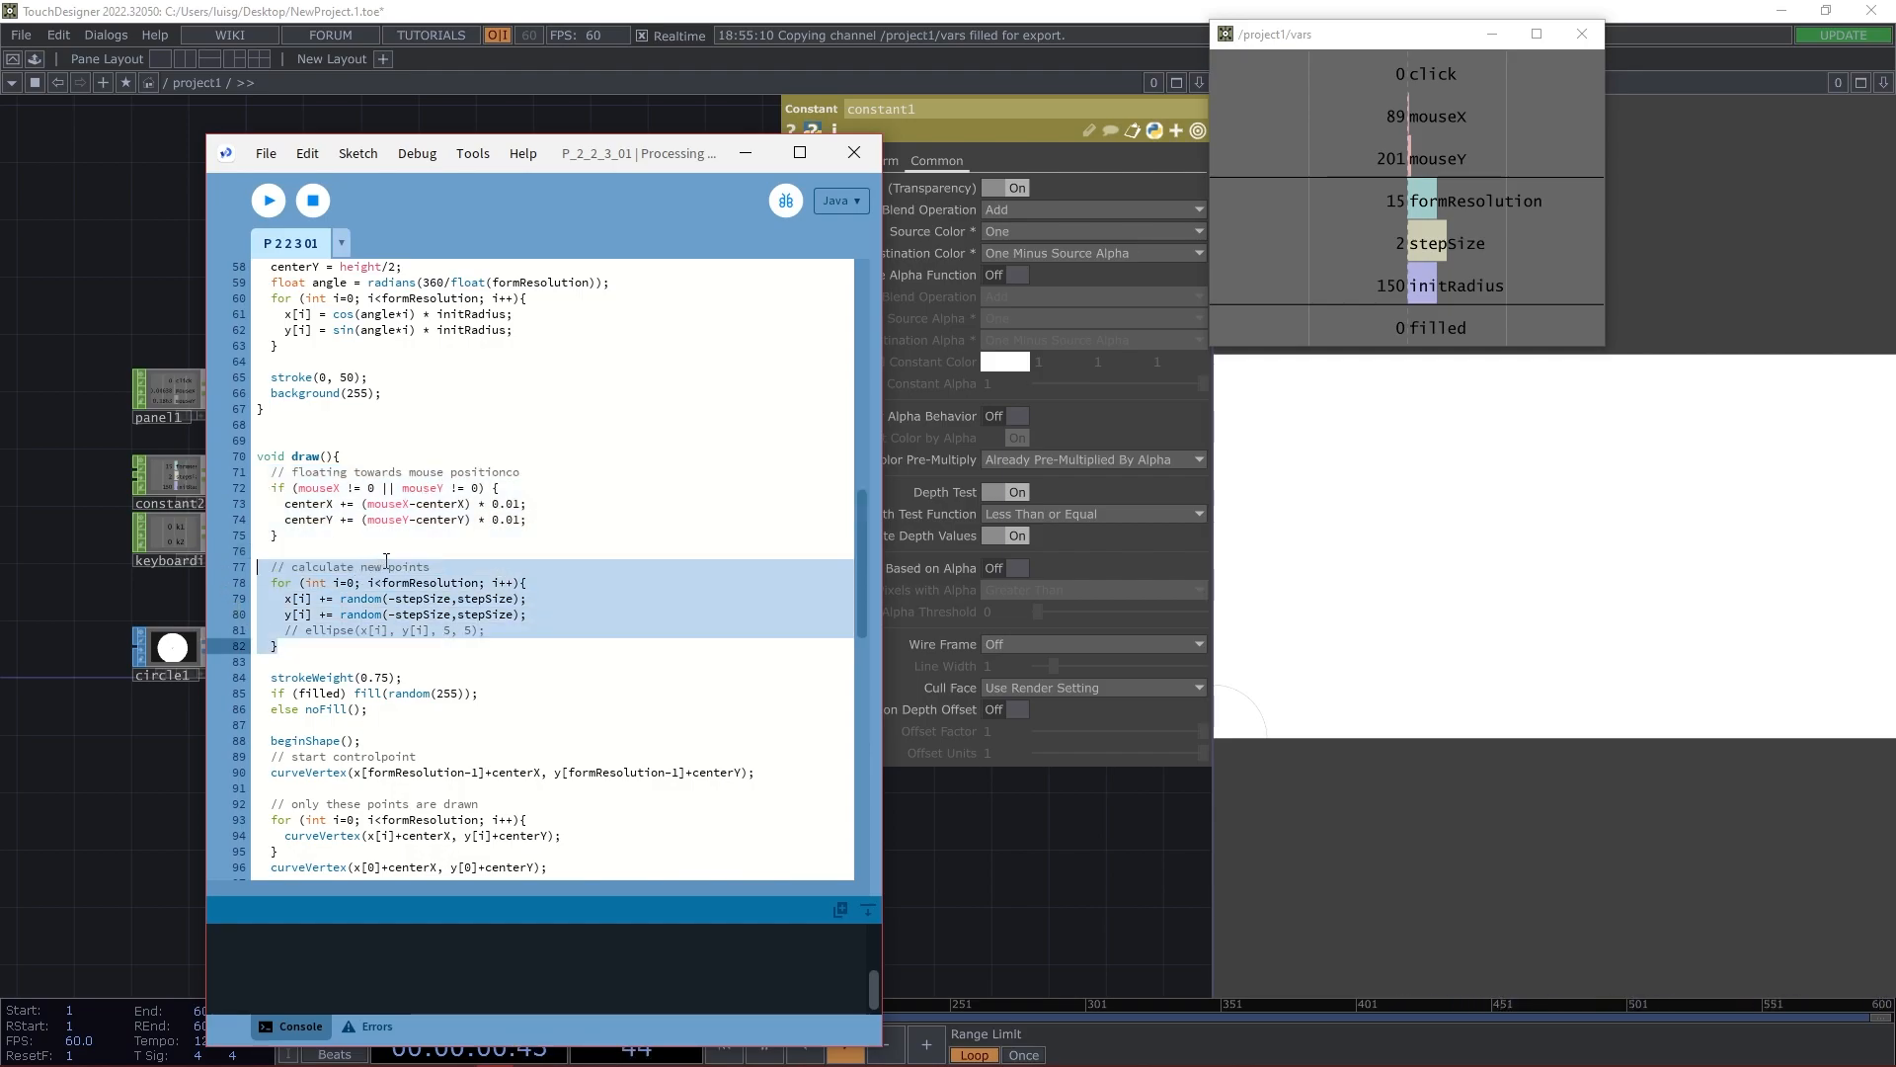
left_click_drag(287, 535, 222, 474)
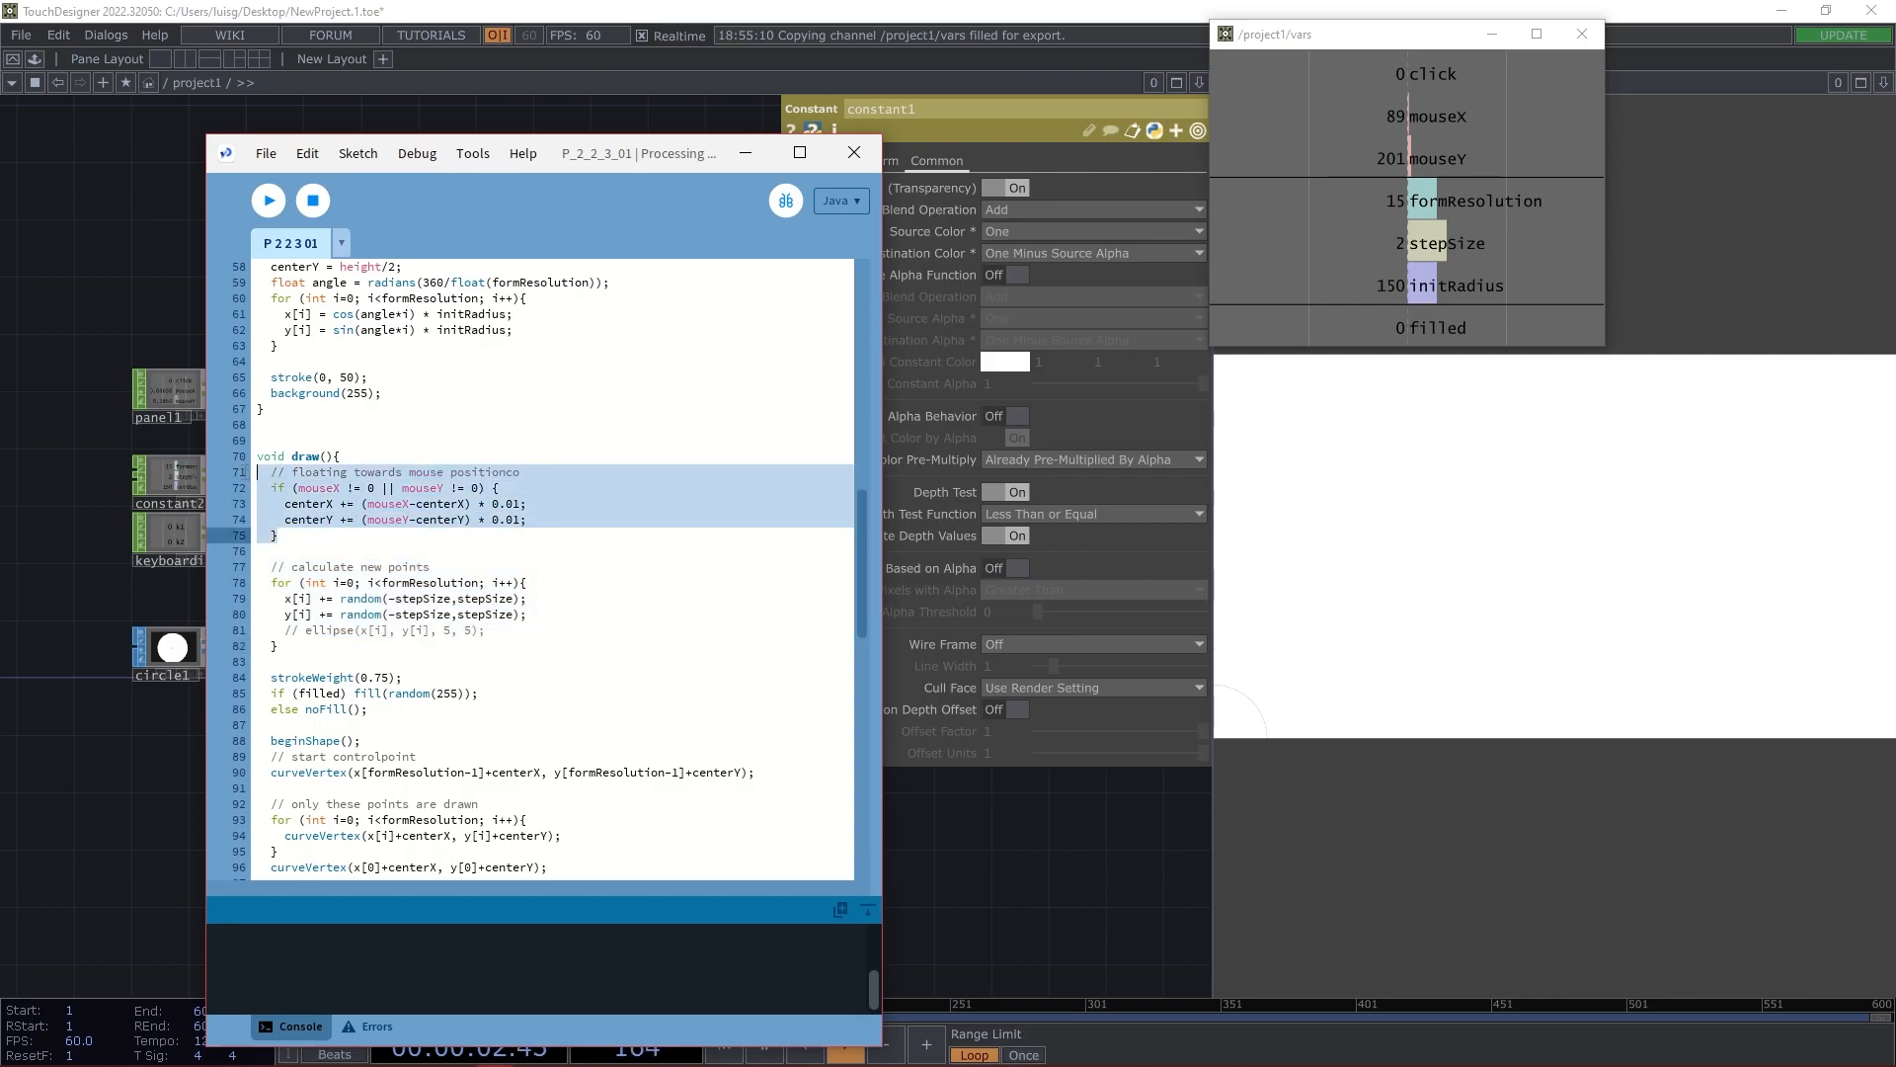
left_click(365, 632)
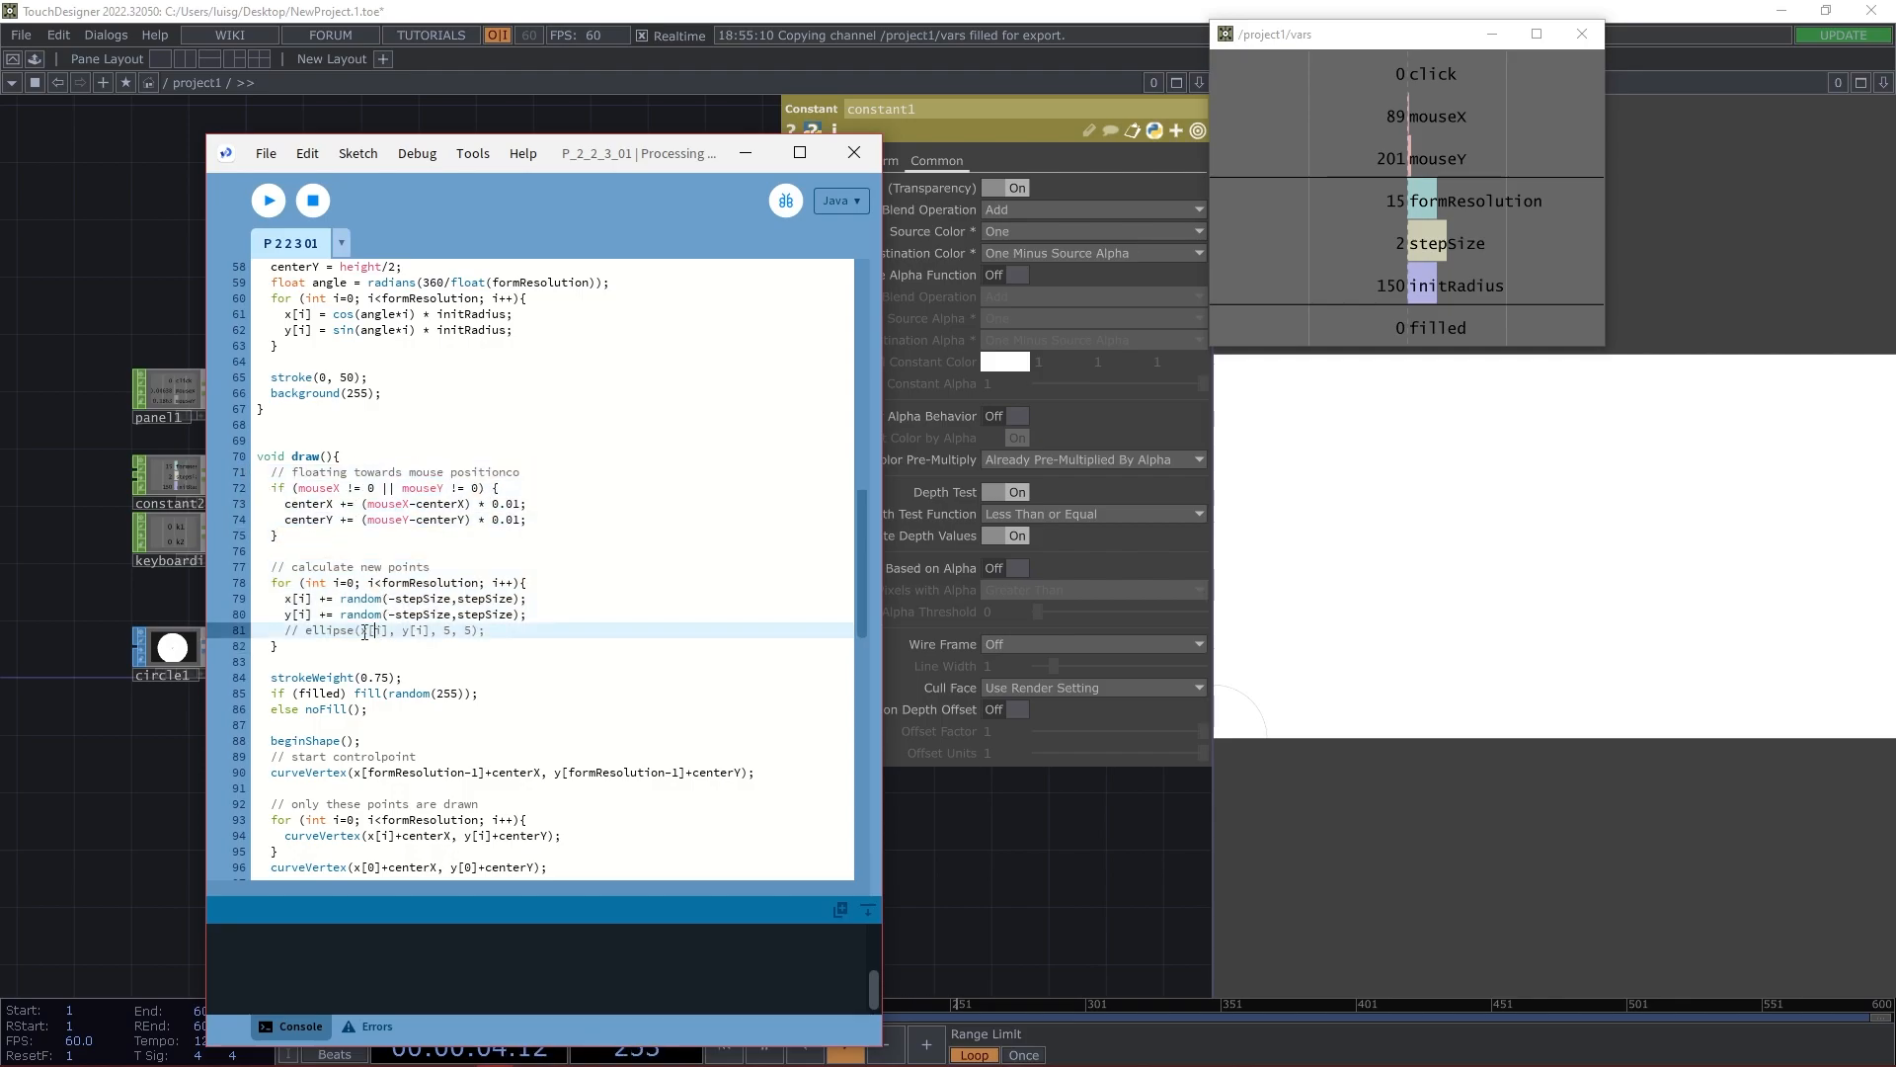
left_click(450, 566)
left_click_drag(334, 534, 237, 472)
left_click(330, 658)
left_click_drag(330, 654, 234, 571)
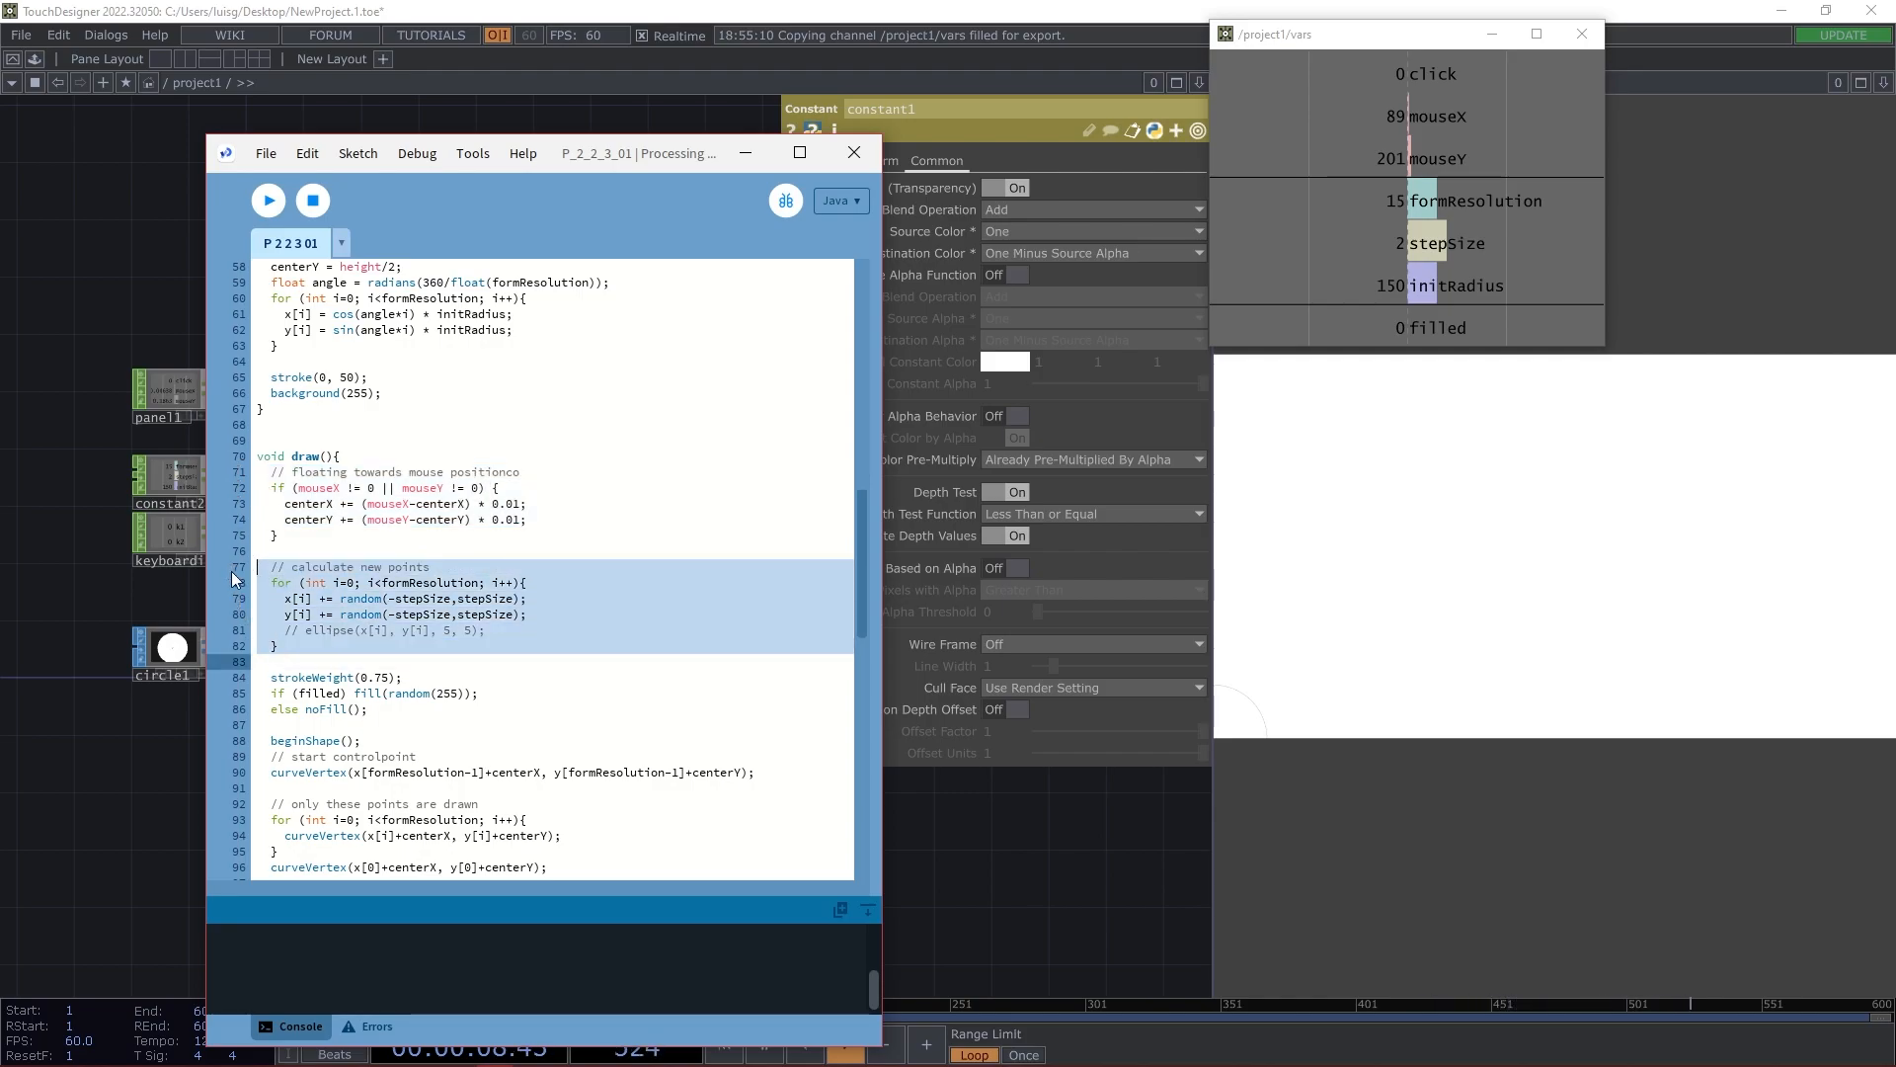
left_click(430, 536)
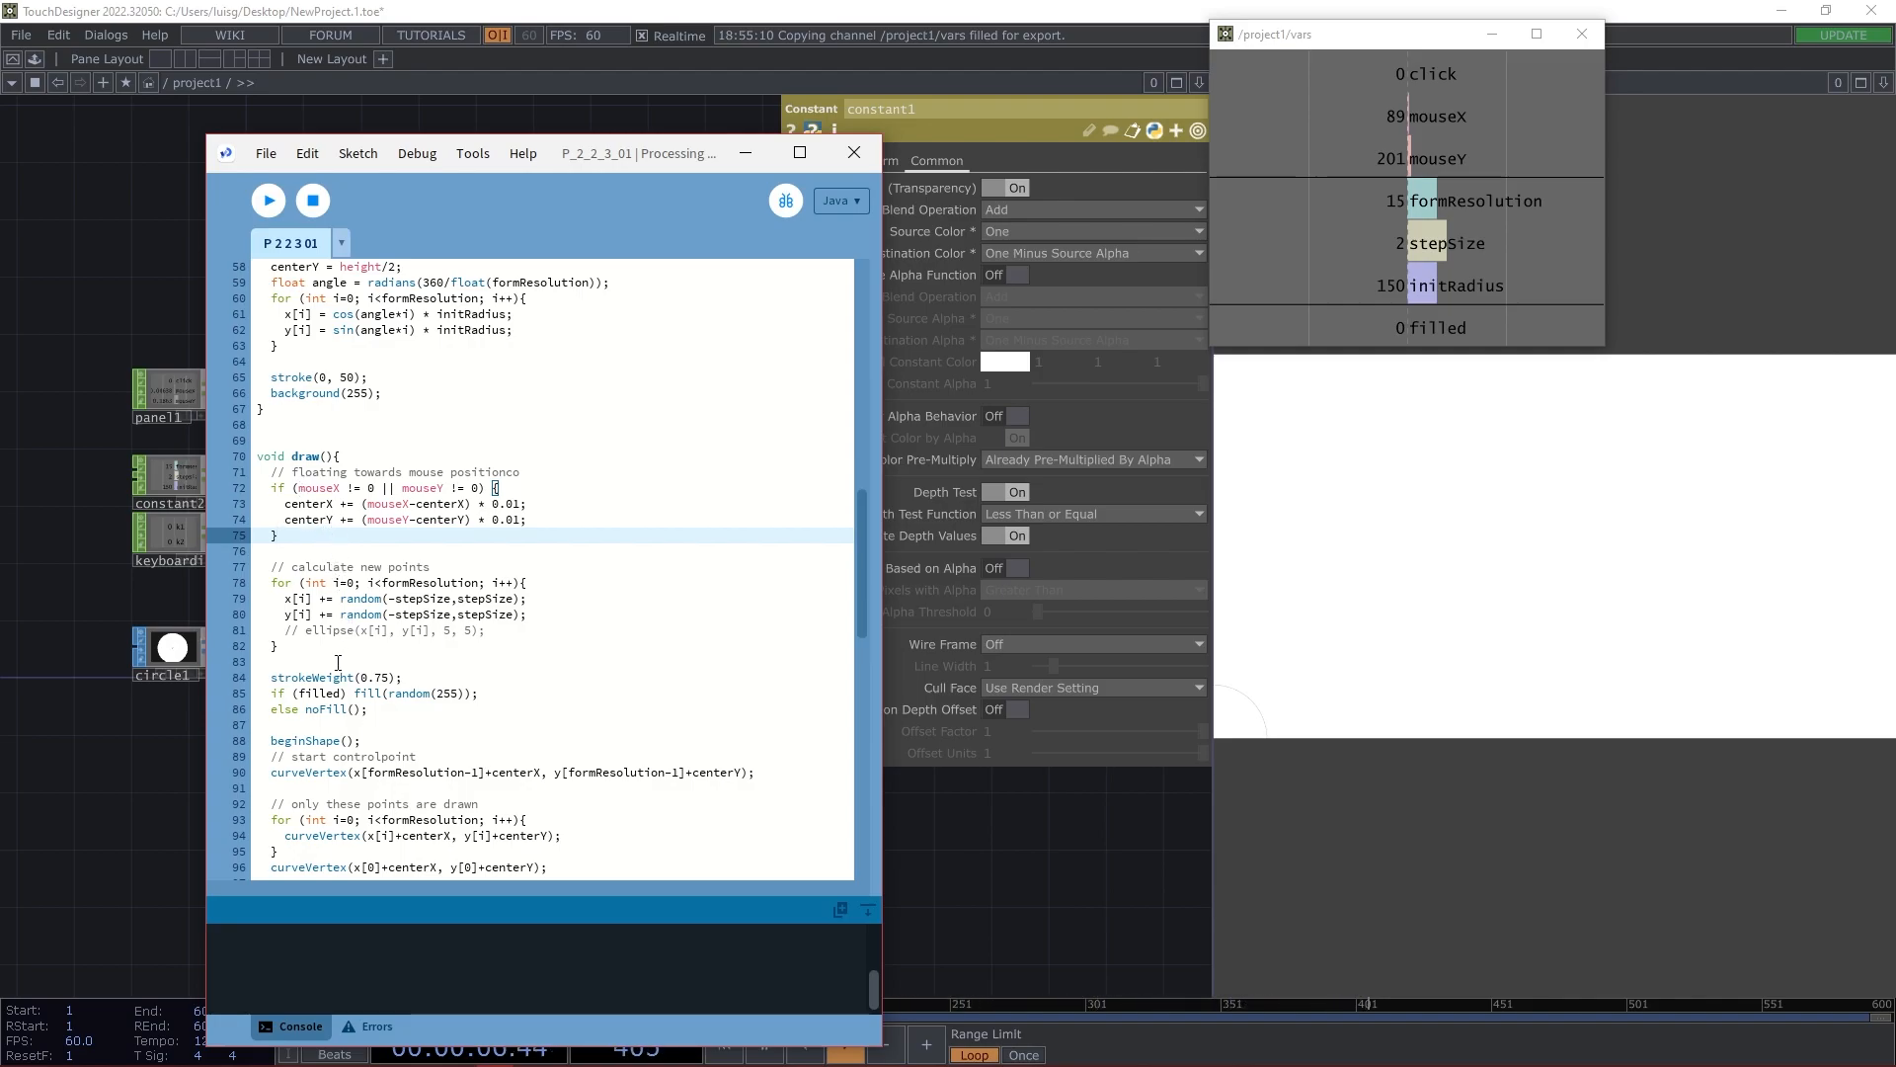
left_click_drag(324, 659, 257, 588)
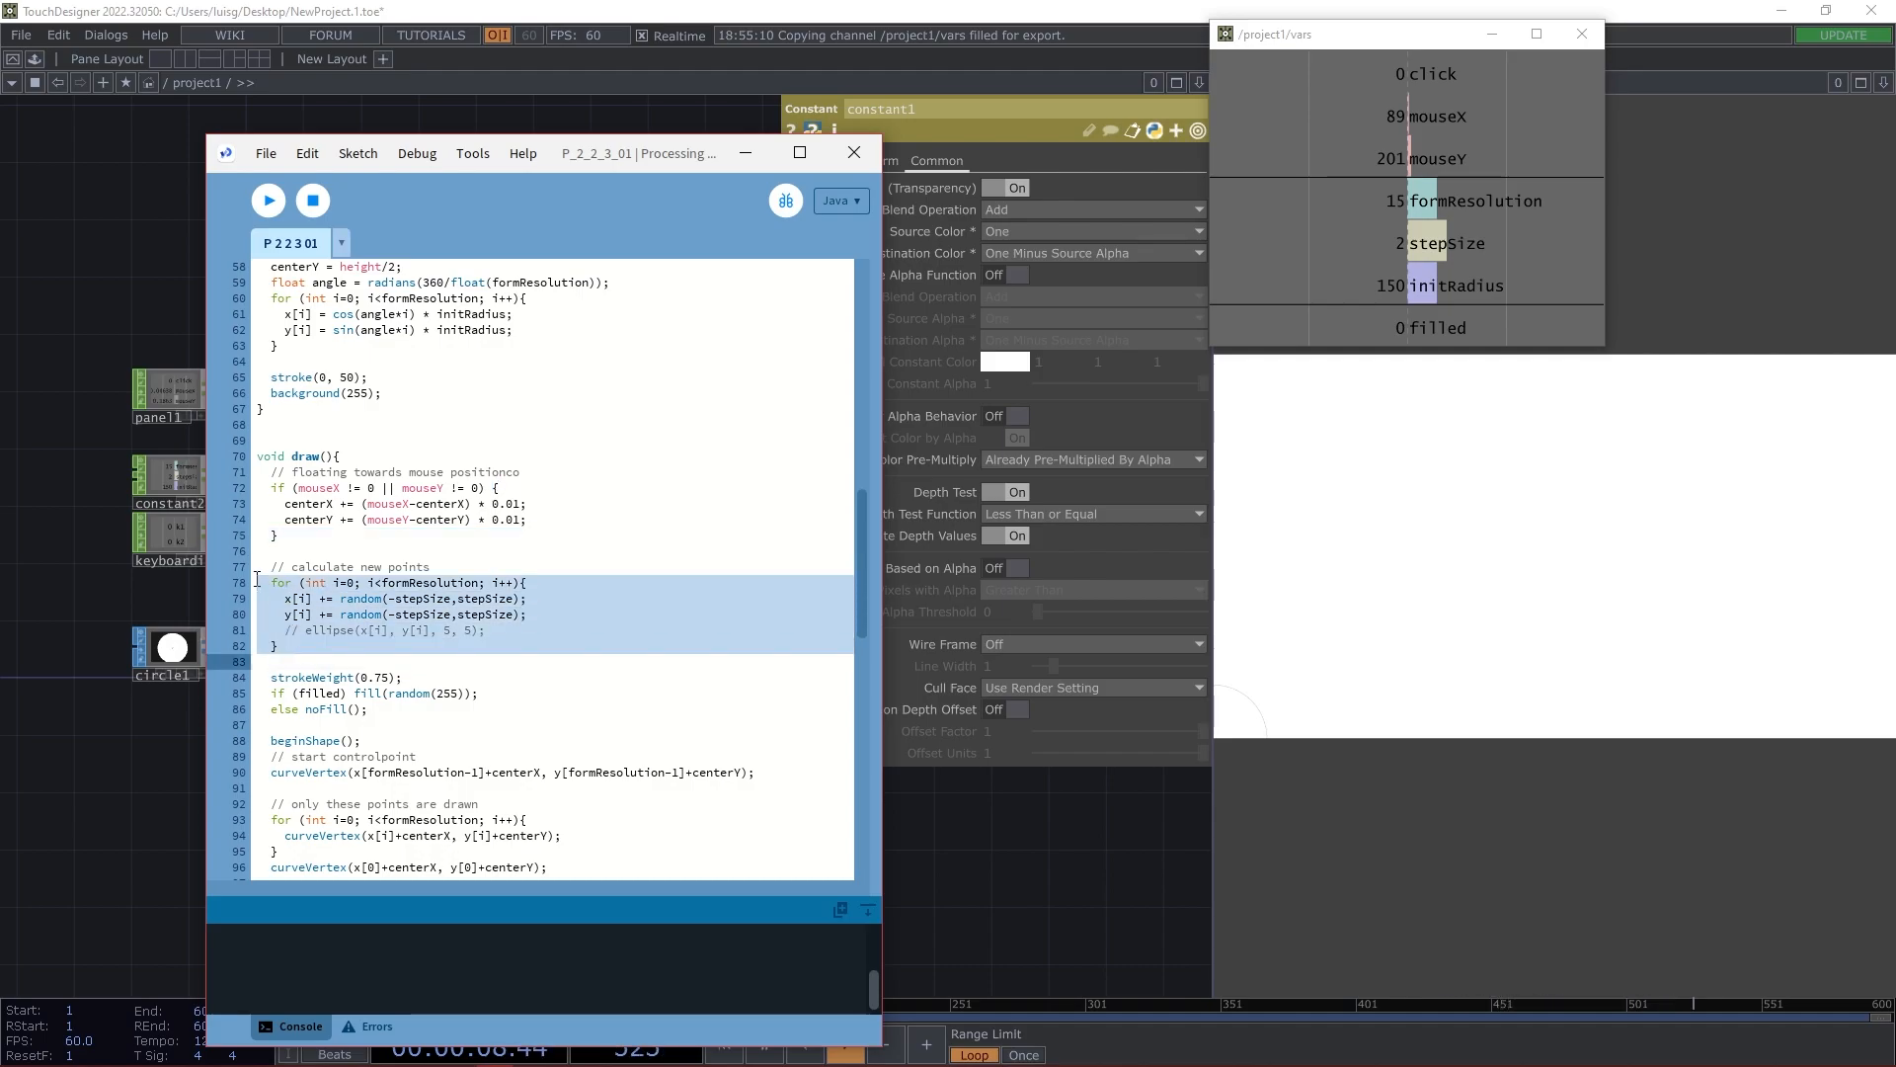
left_click(284, 584)
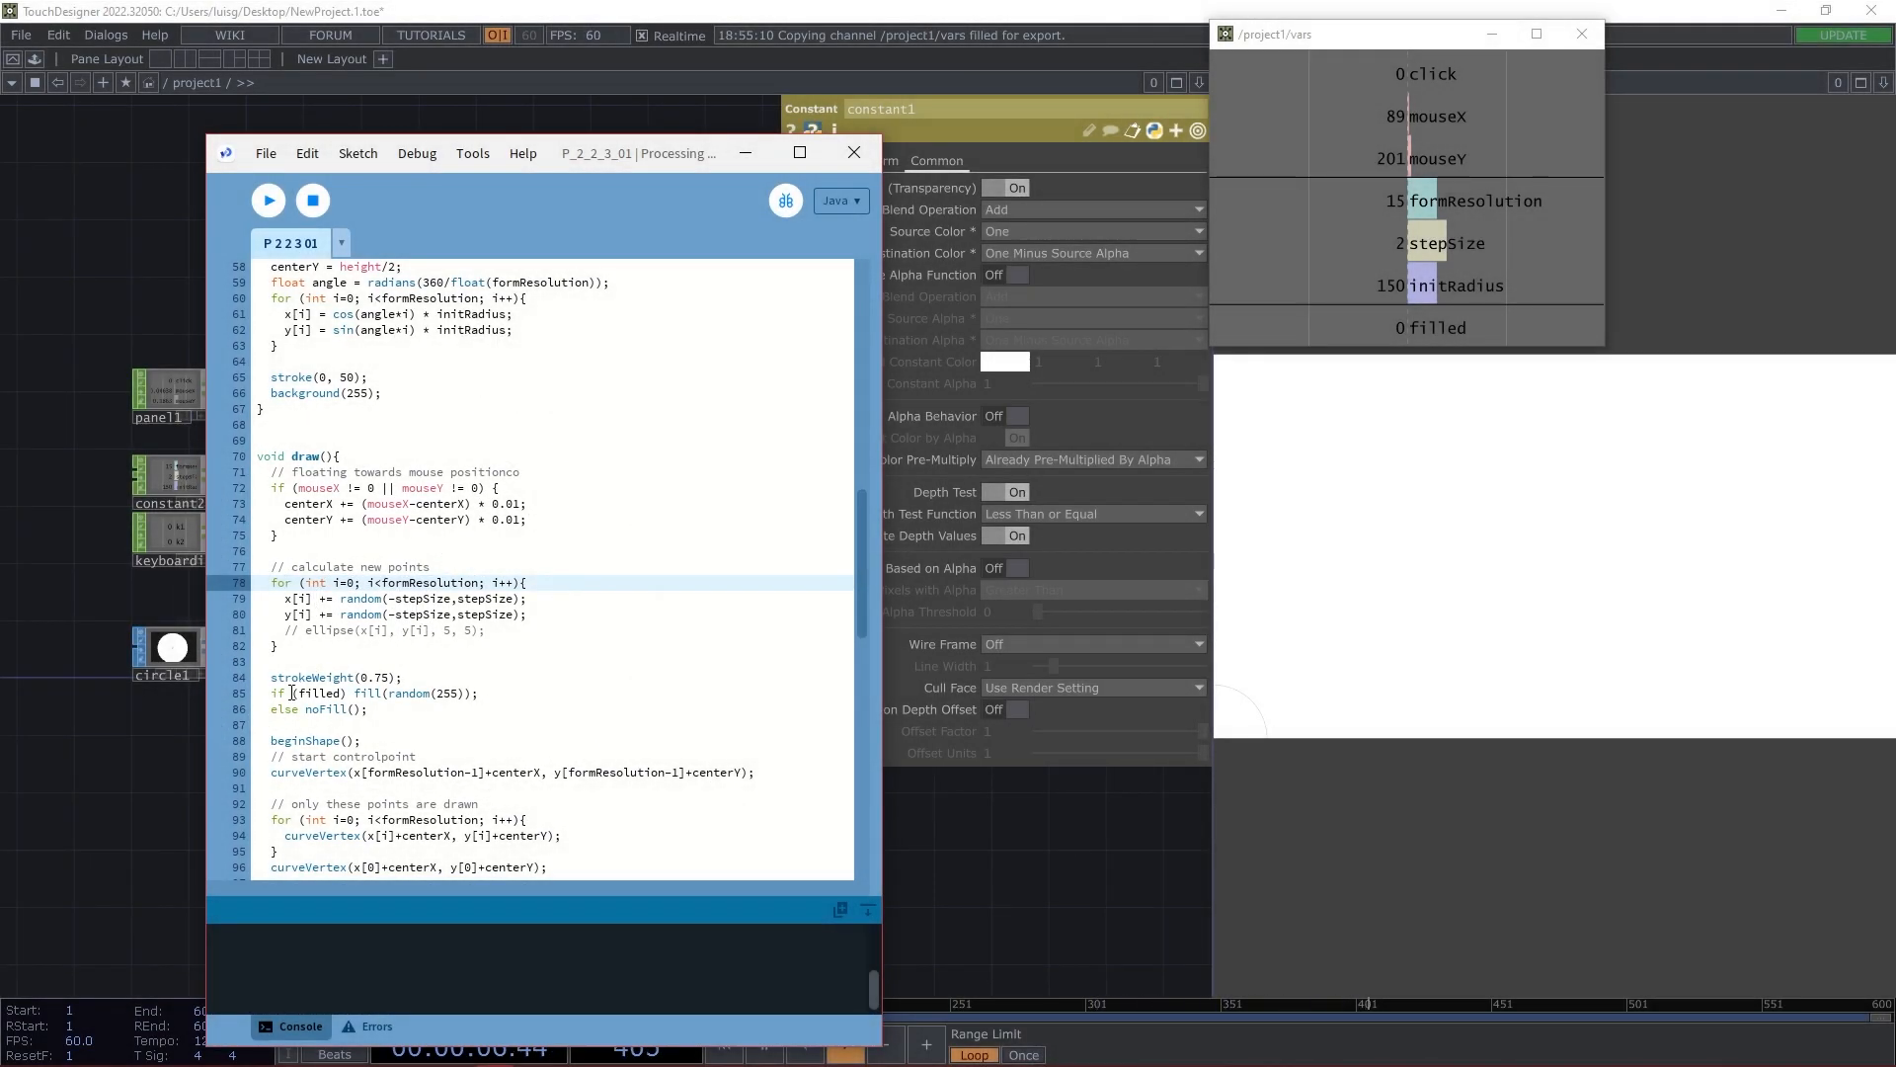
Return to TouchDesigner and branch a SOP to CHOP off circle1, placing it in the empty area below that operator.
left_click(125, 762)
left_click_drag(189, 769, 243, 726)
mouse_move(336, 824)
left_mouse_down()
mouse_move(62, 798)
mouse_move(615, 820)
left_mouse_up()
left_click_drag(103, 816, 497, 787)
left_click_drag(293, 806, 226, 792)
left_click_drag(336, 762, 268, 749)
scroll(267, 749, "up", 2)
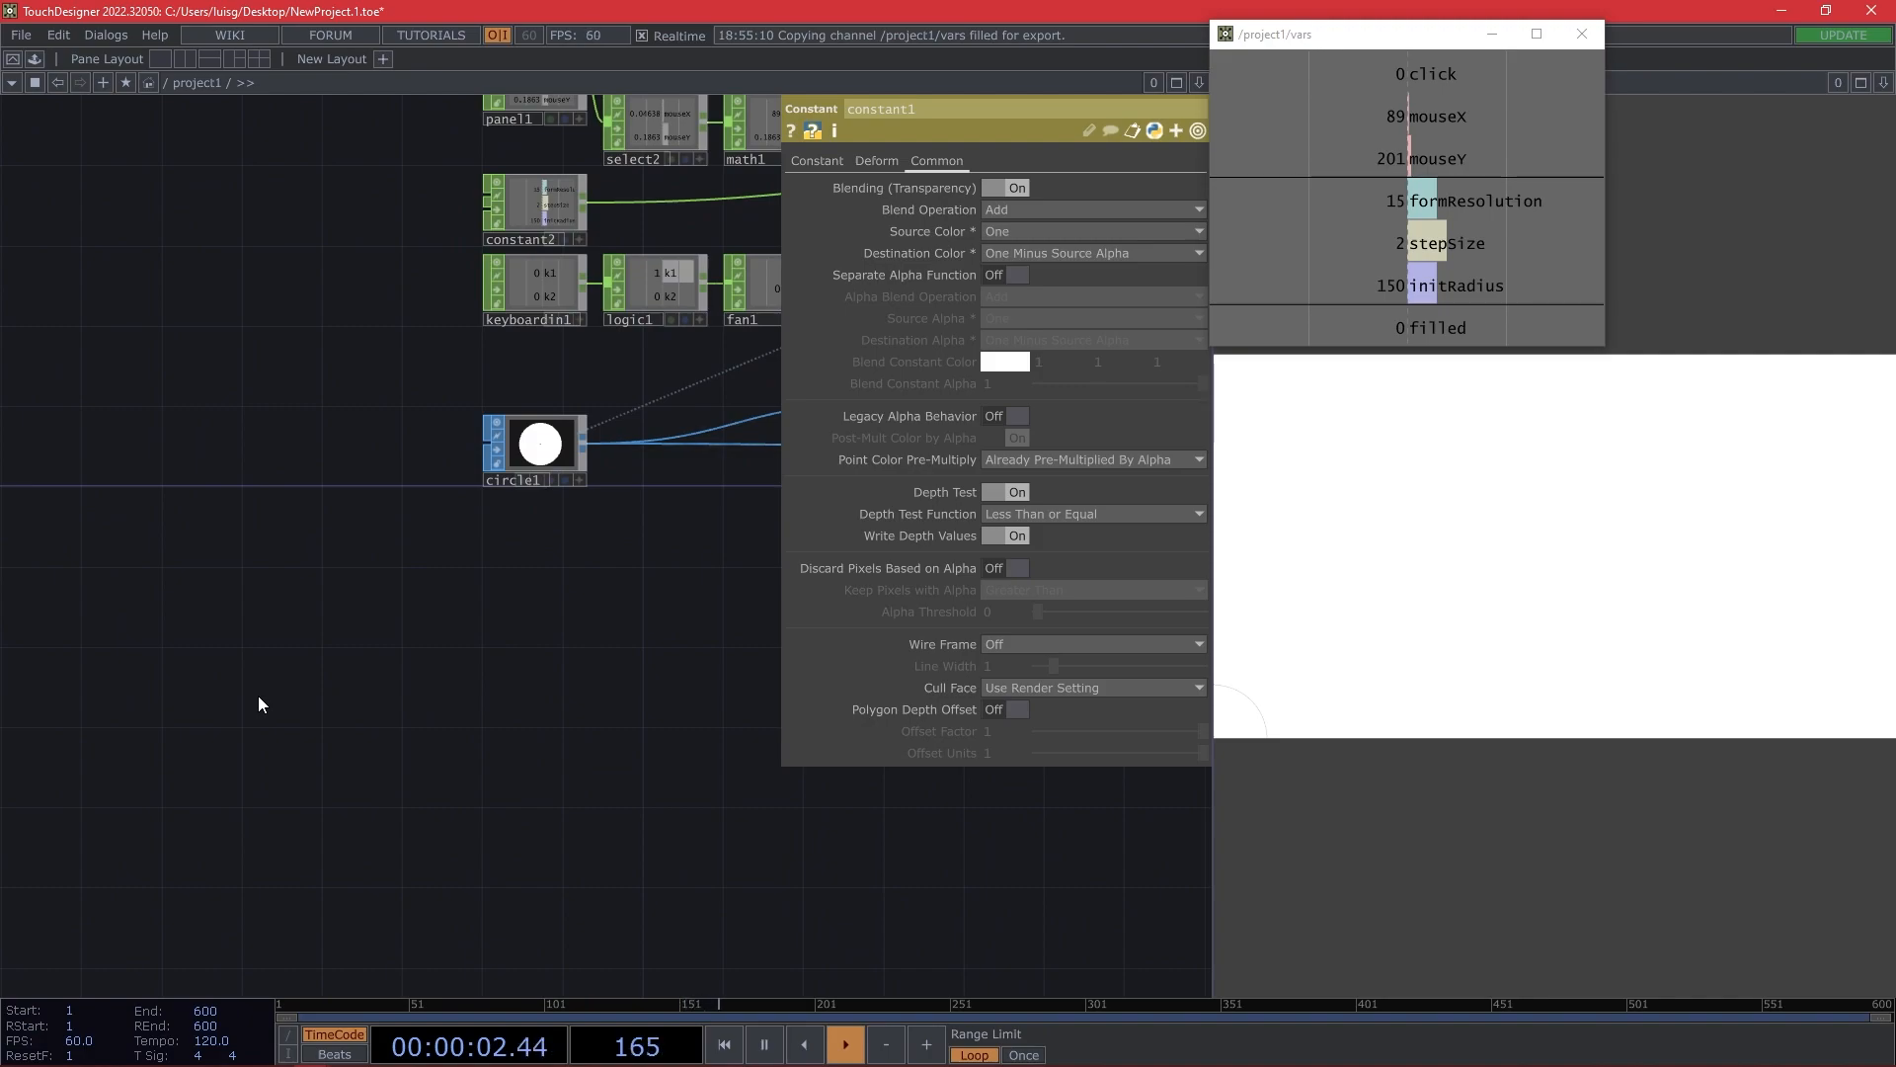
left_click_drag(499, 607, 180, 714)
scroll(312, 658, "down", 3)
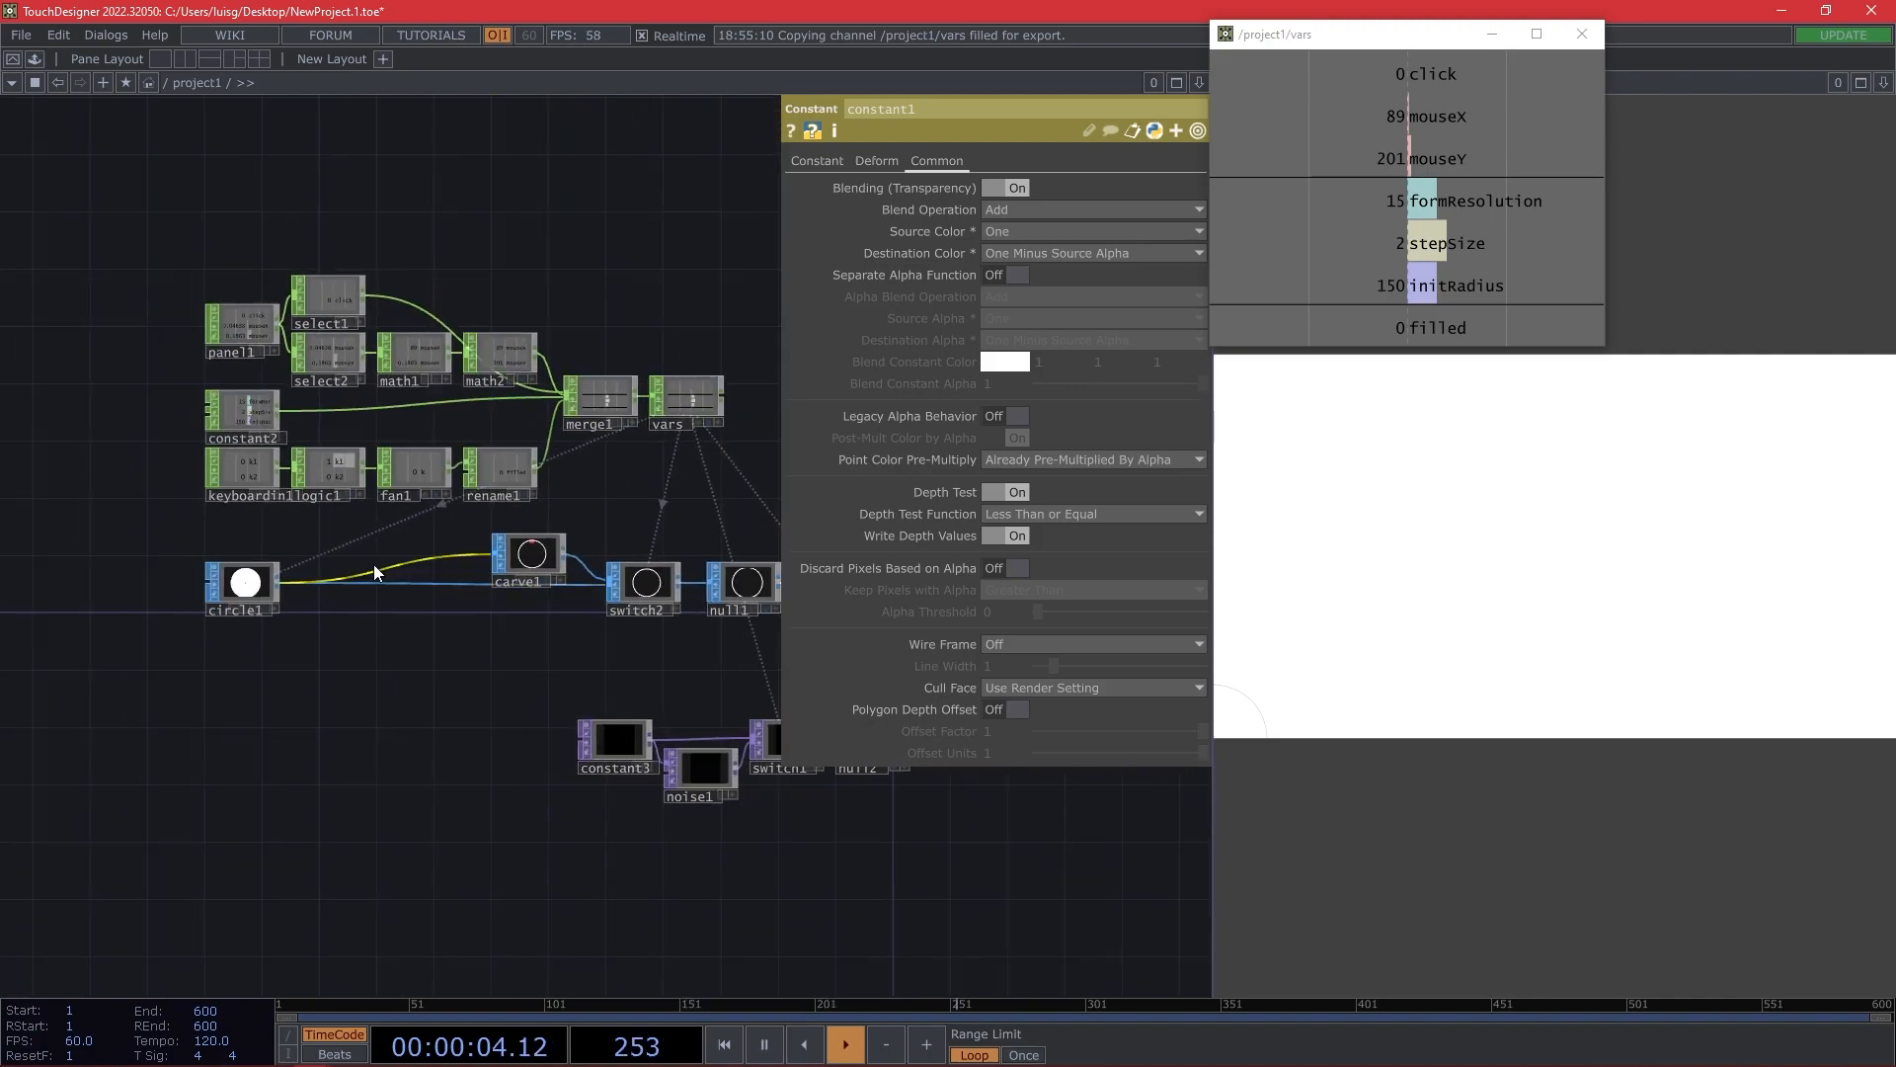
left_click(277, 583)
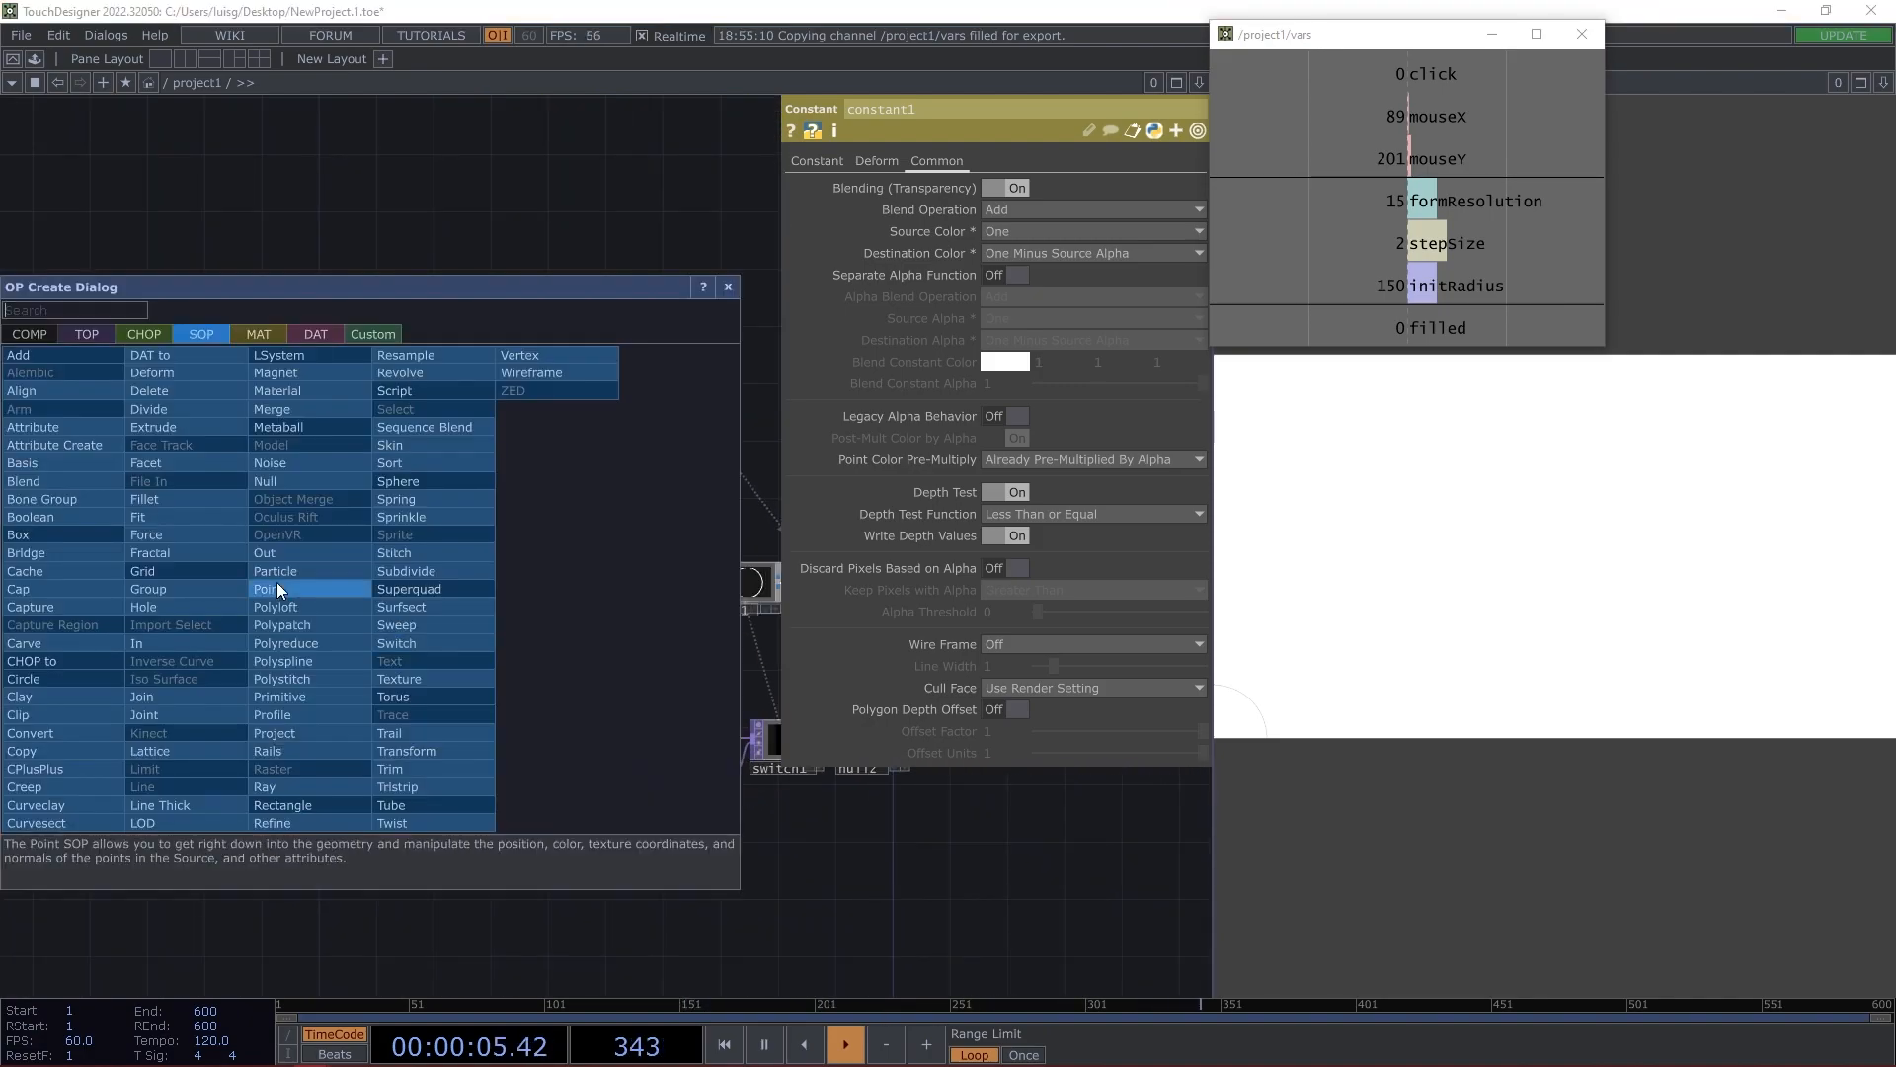
left_click(145, 334)
left_click(62, 375)
left_click(163, 808)
left_click_drag(163, 808, 525, 626)
Examine the tx, ty and tz point position channels in sopto1 and its reference to circle1.
scroll(458, 667, "up", 4)
left_click_drag(533, 536, 311, 614)
scroll(311, 615, "up", 1)
scroll(311, 615, "up", 3)
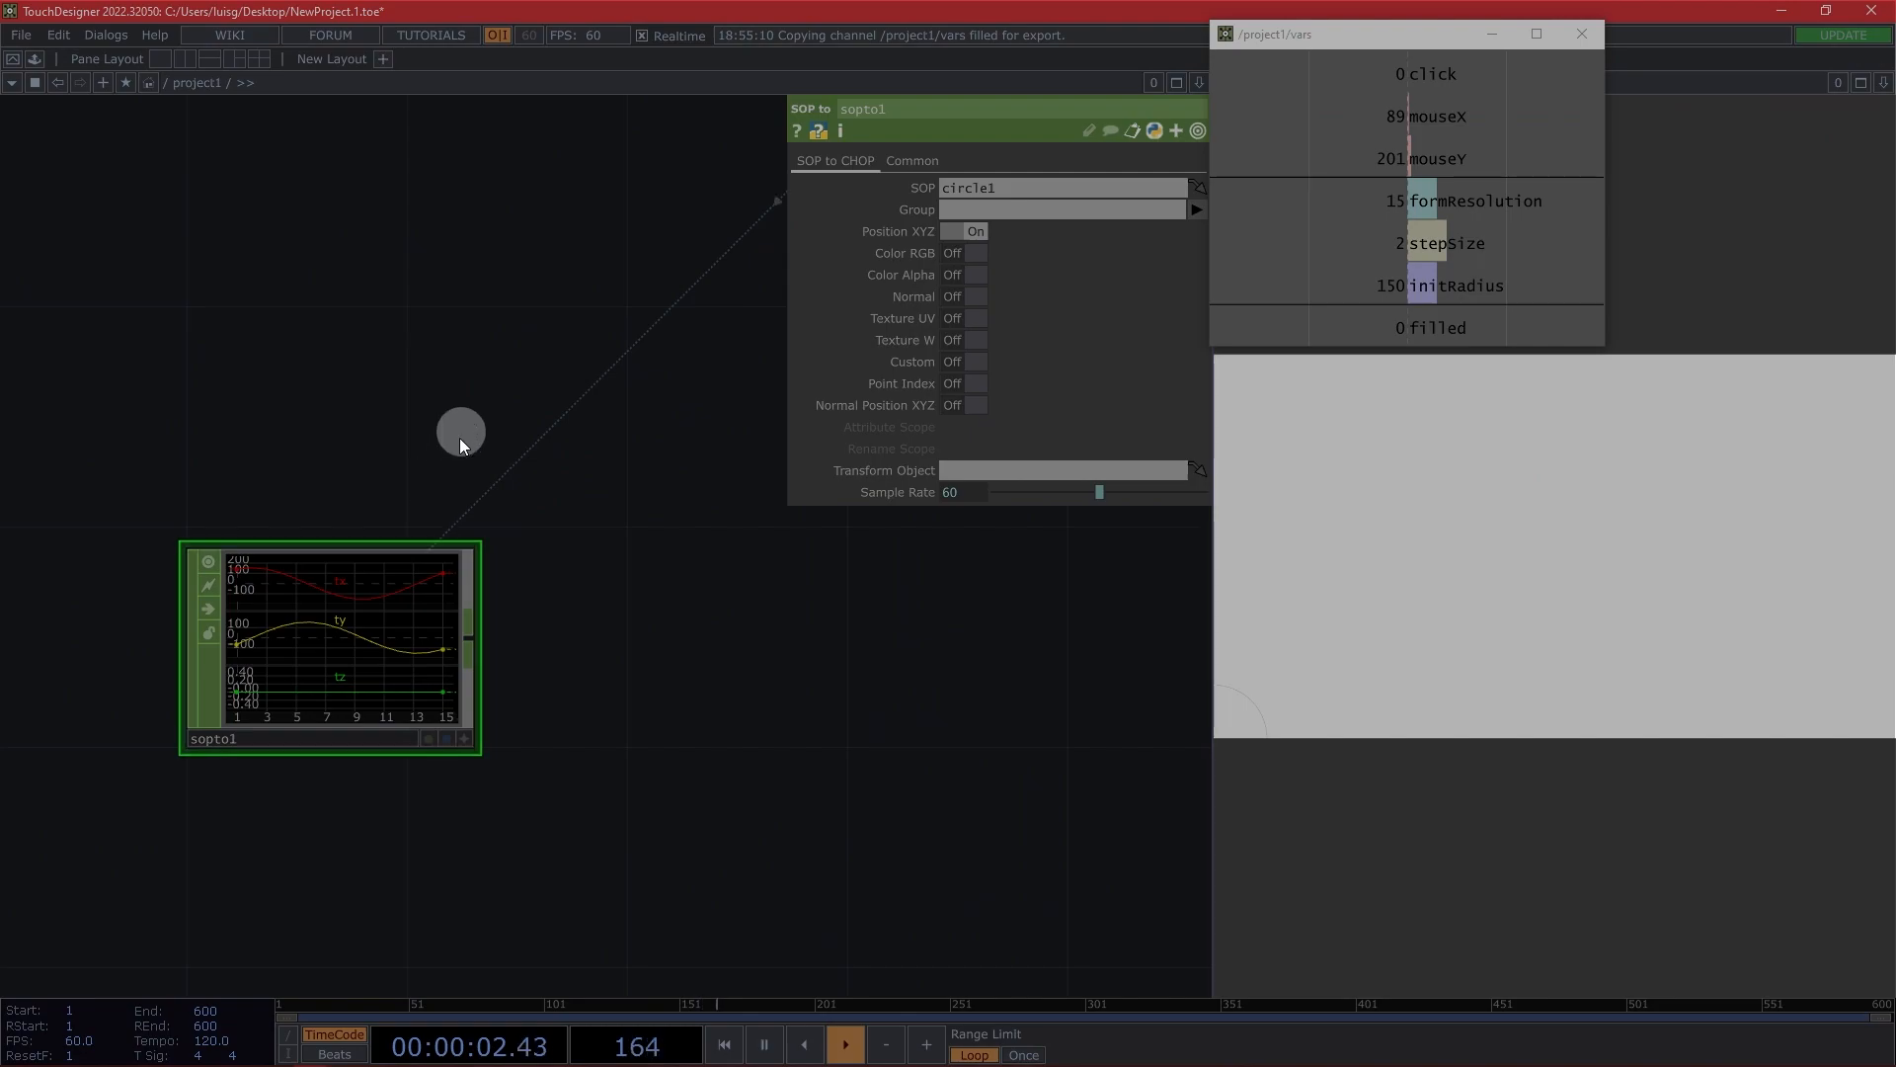
left_click_drag(691, 790, 318, 846)
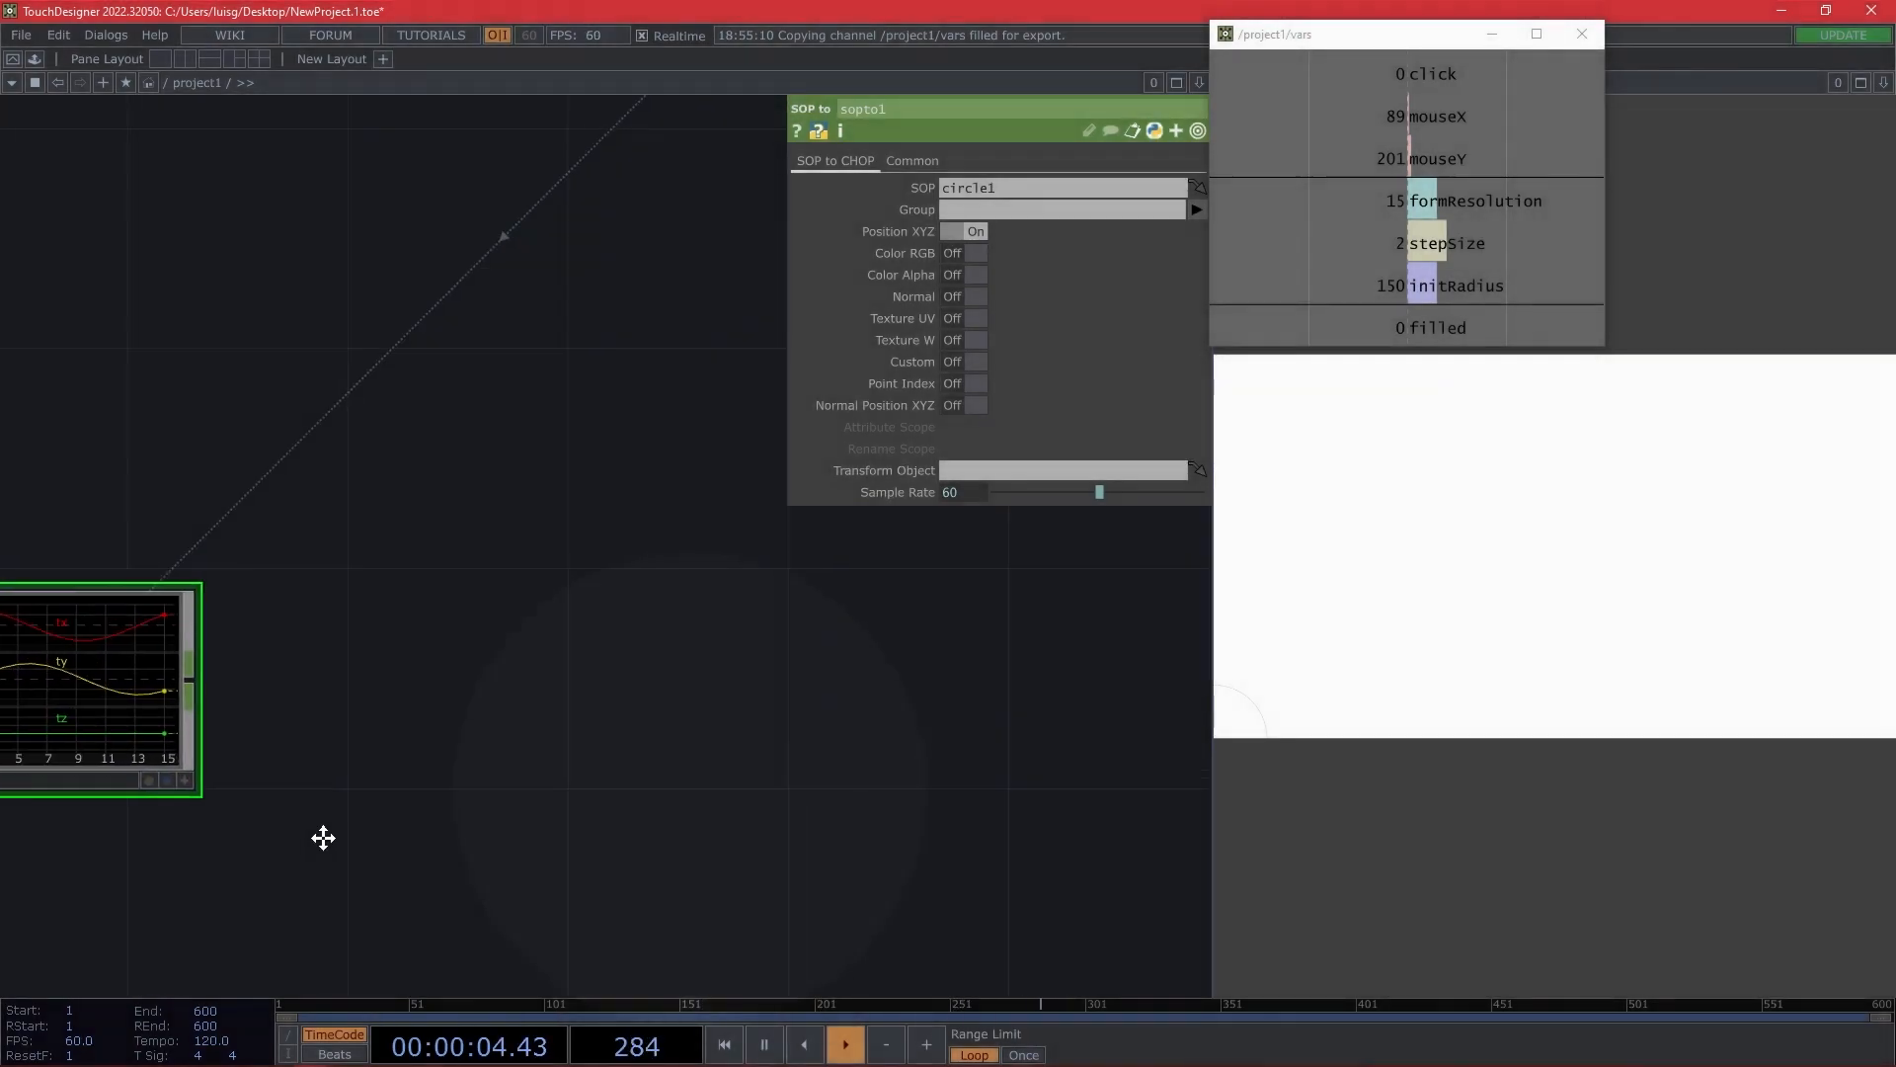
scroll(543, 622, "down", 2)
left_click_drag(669, 411, 333, 558)
left_click_drag(505, 600, 625, 563)
left_click_drag(538, 661, 707, 613)
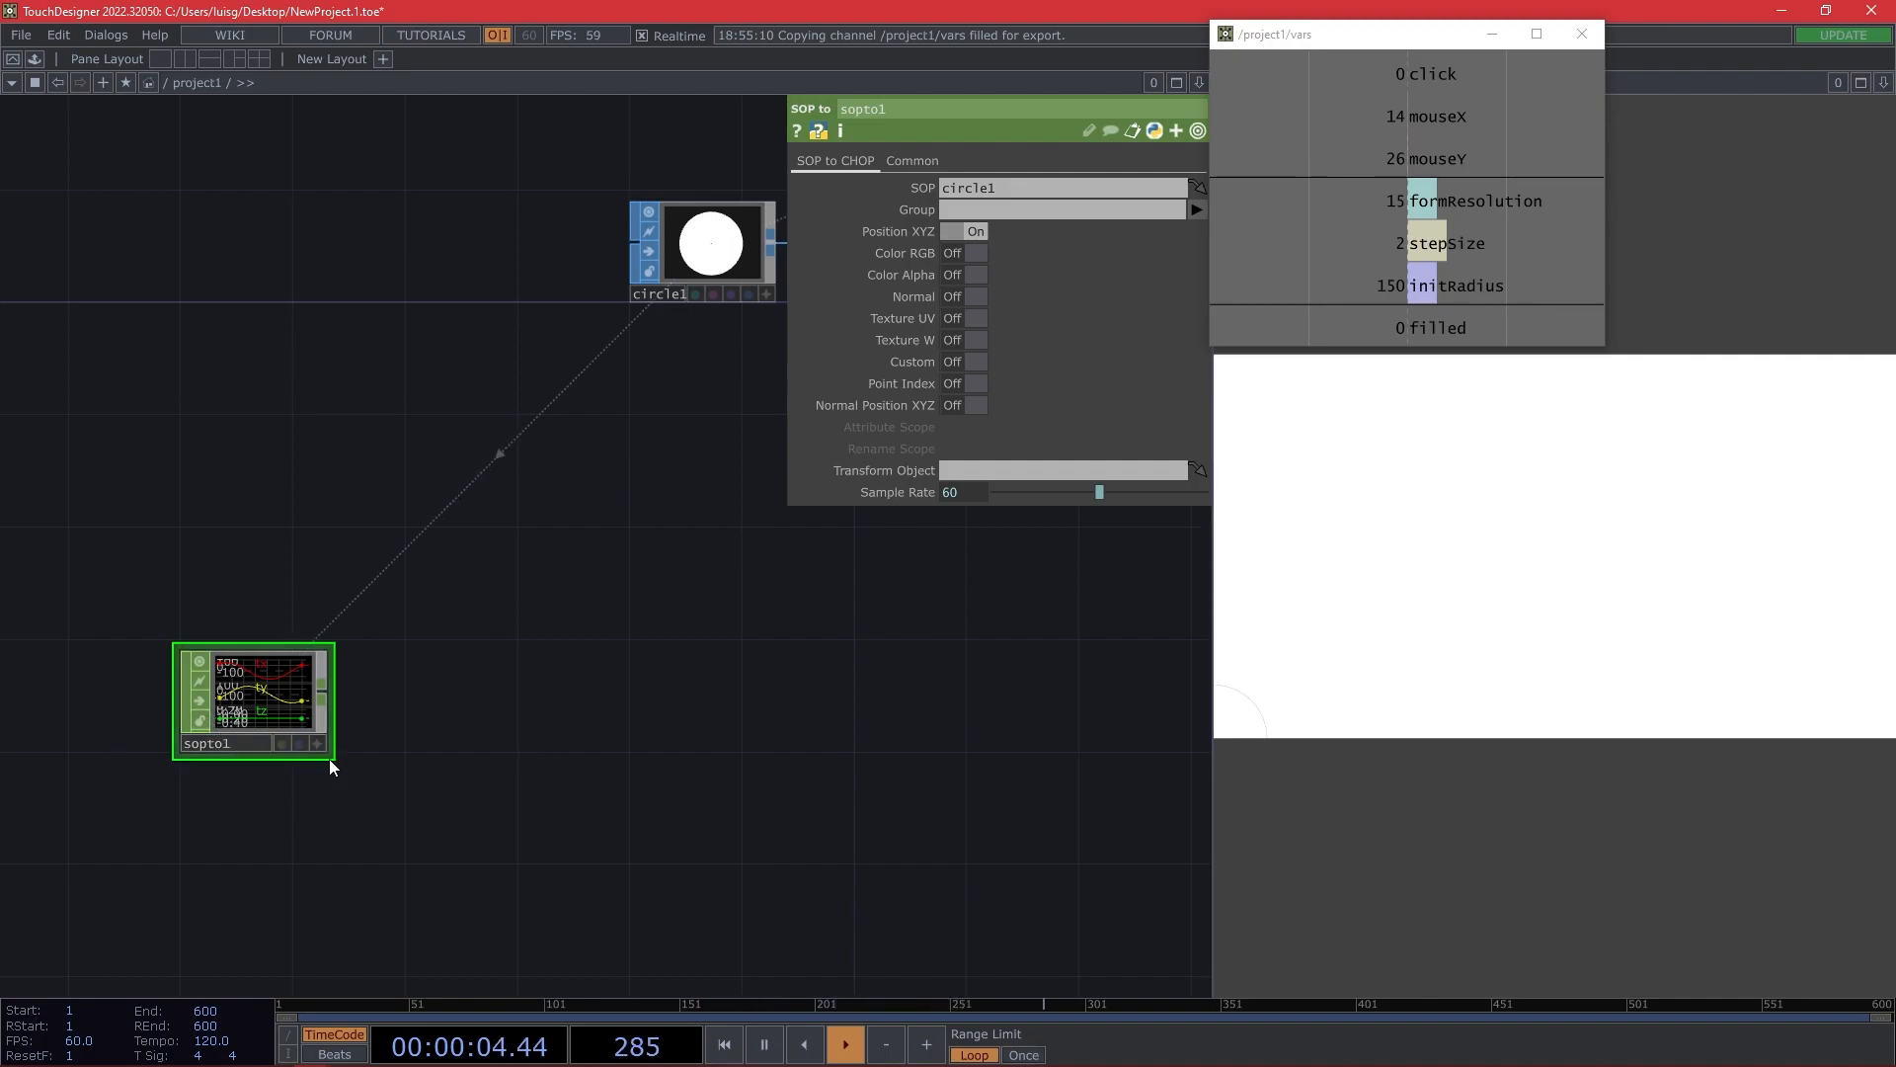
left_click_drag(332, 759, 371, 715)
key("ctrl+z")
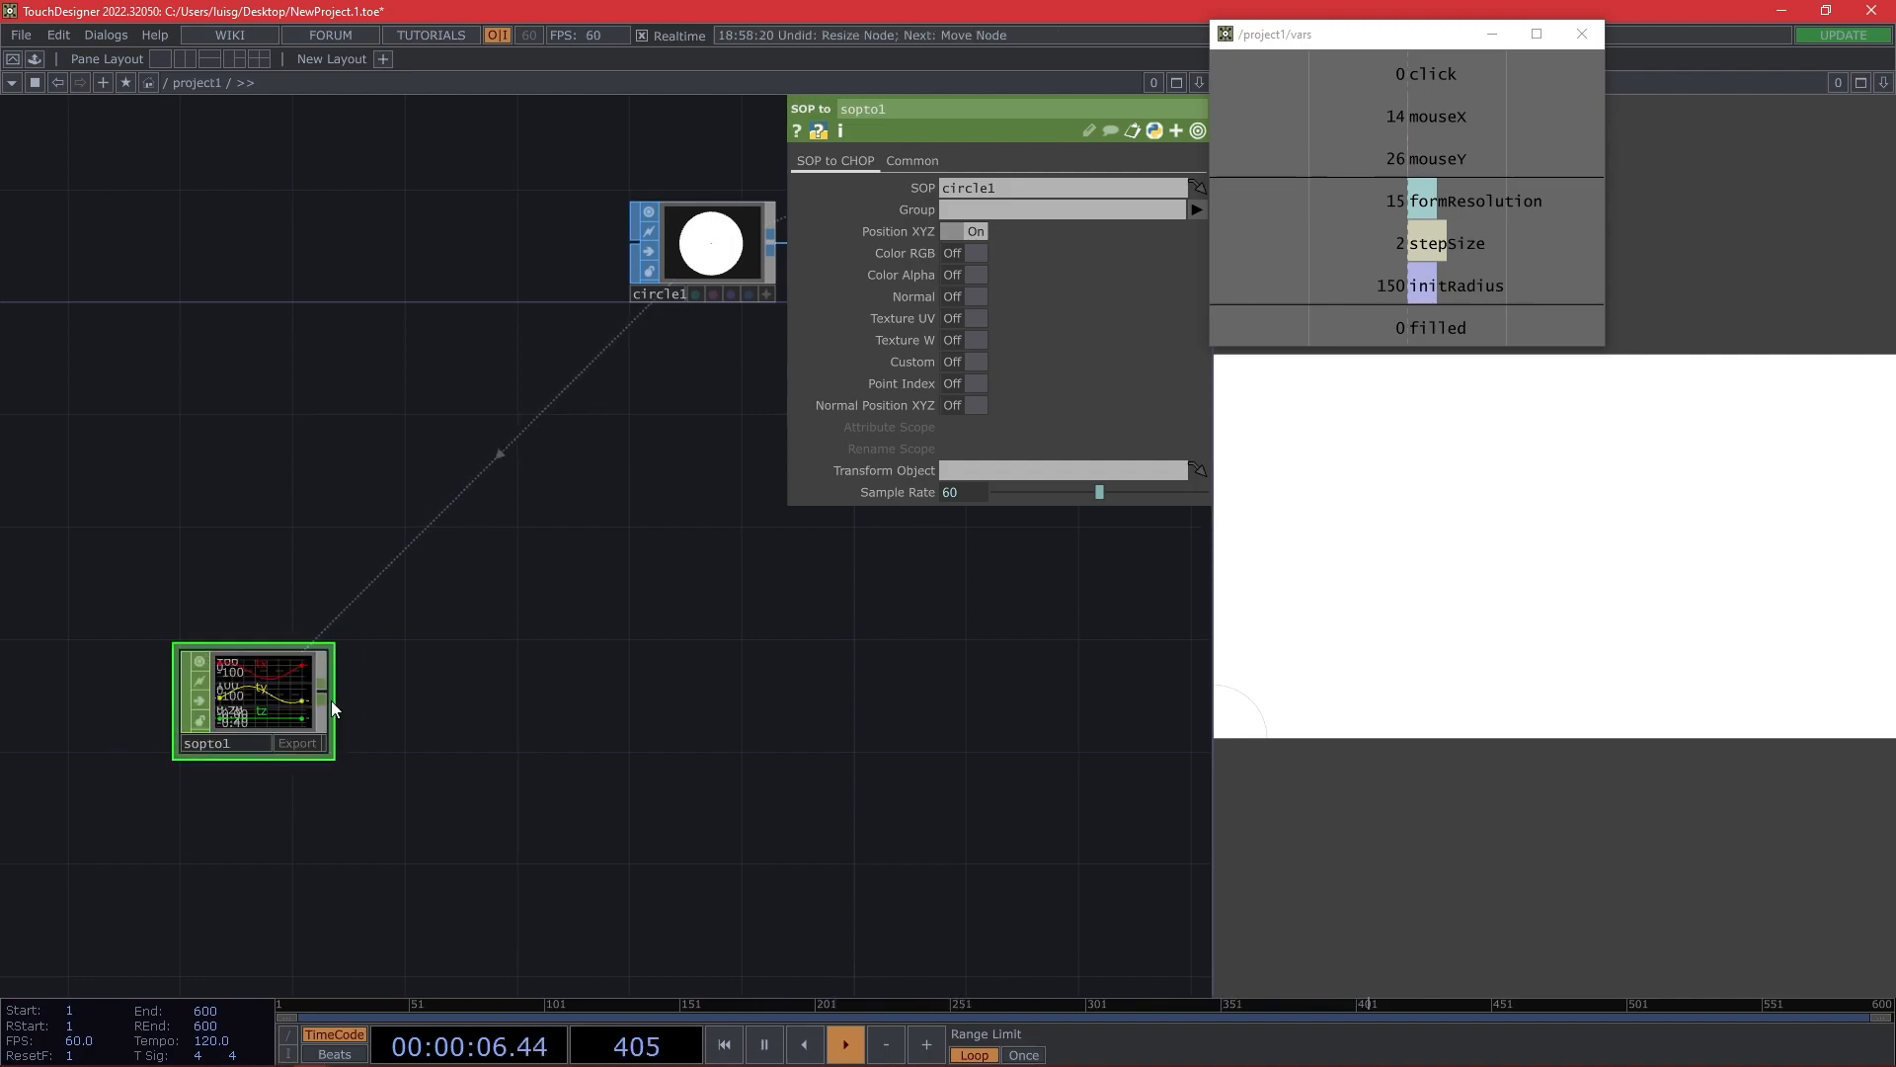
Add a Noise CHOP fed by sopto1, set its type to Random, and check the info of both operators.
right_click(323, 692)
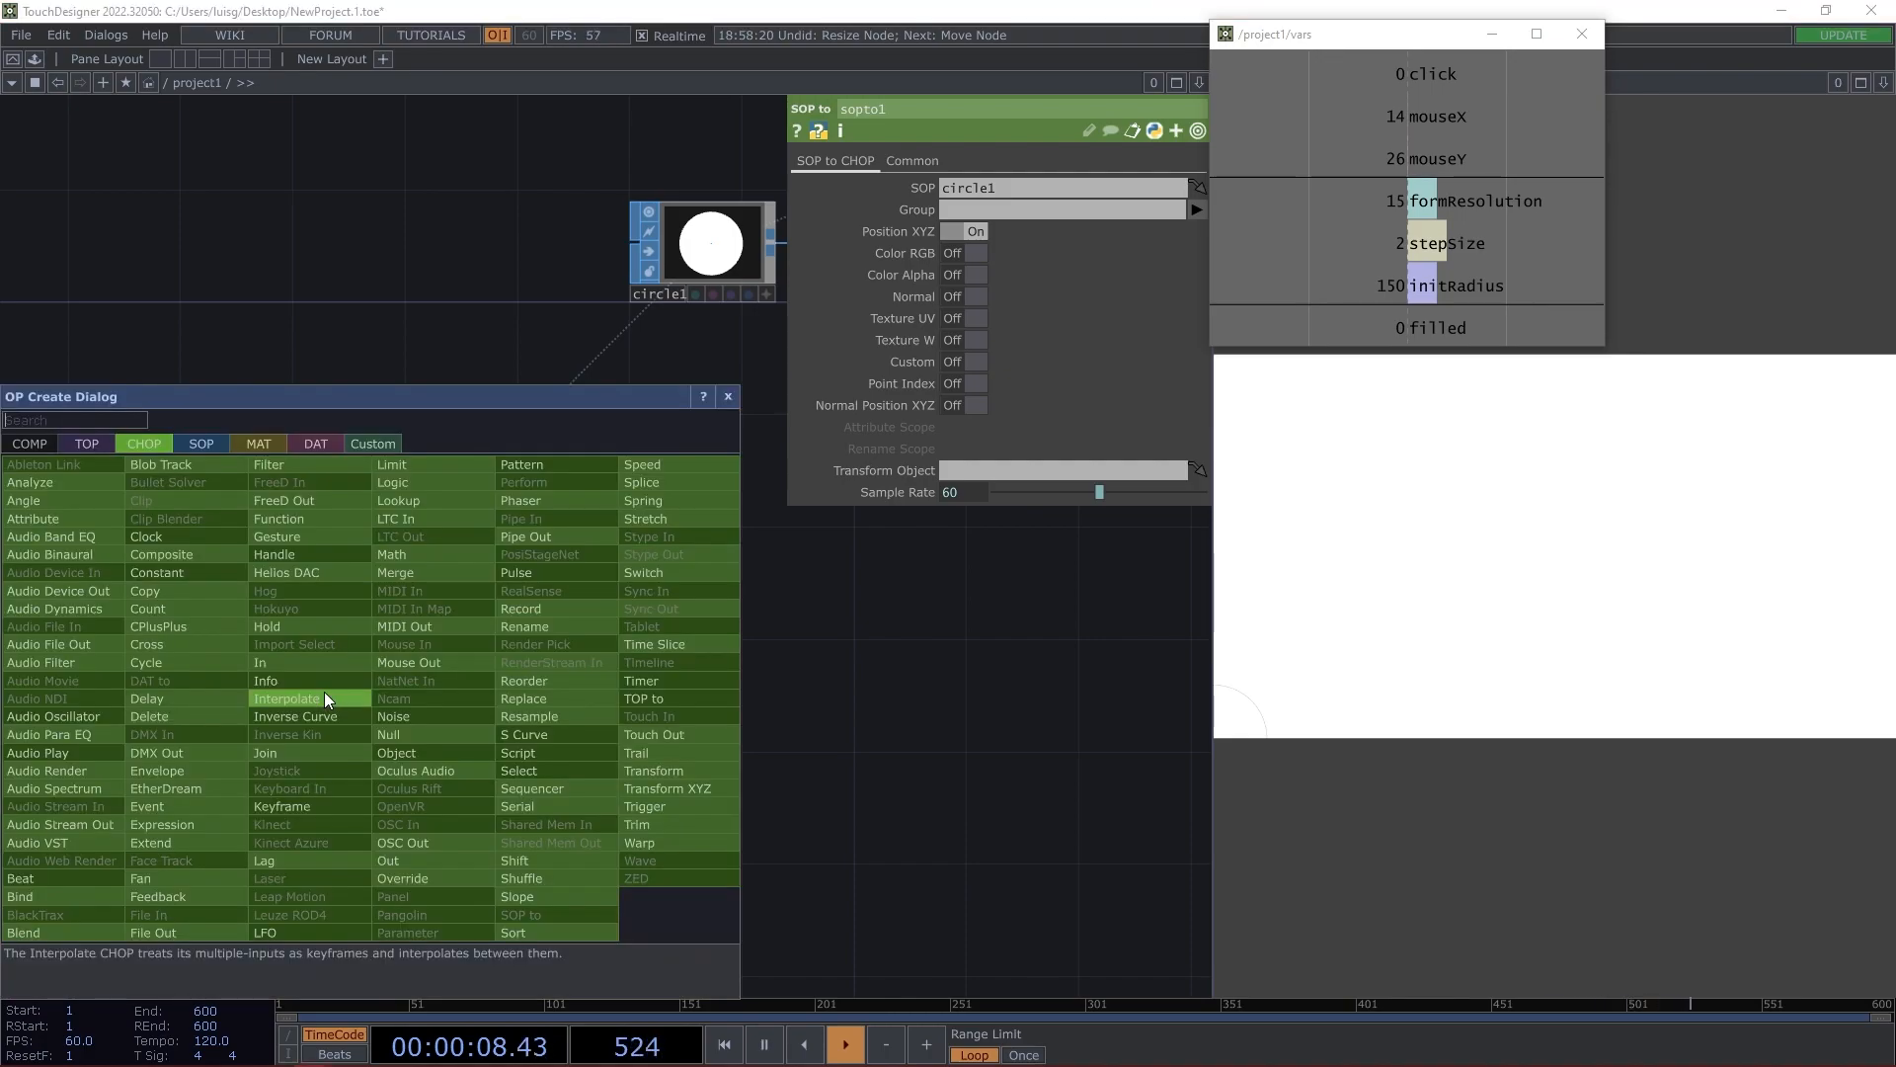
left_click(413, 713)
left_click(434, 776)
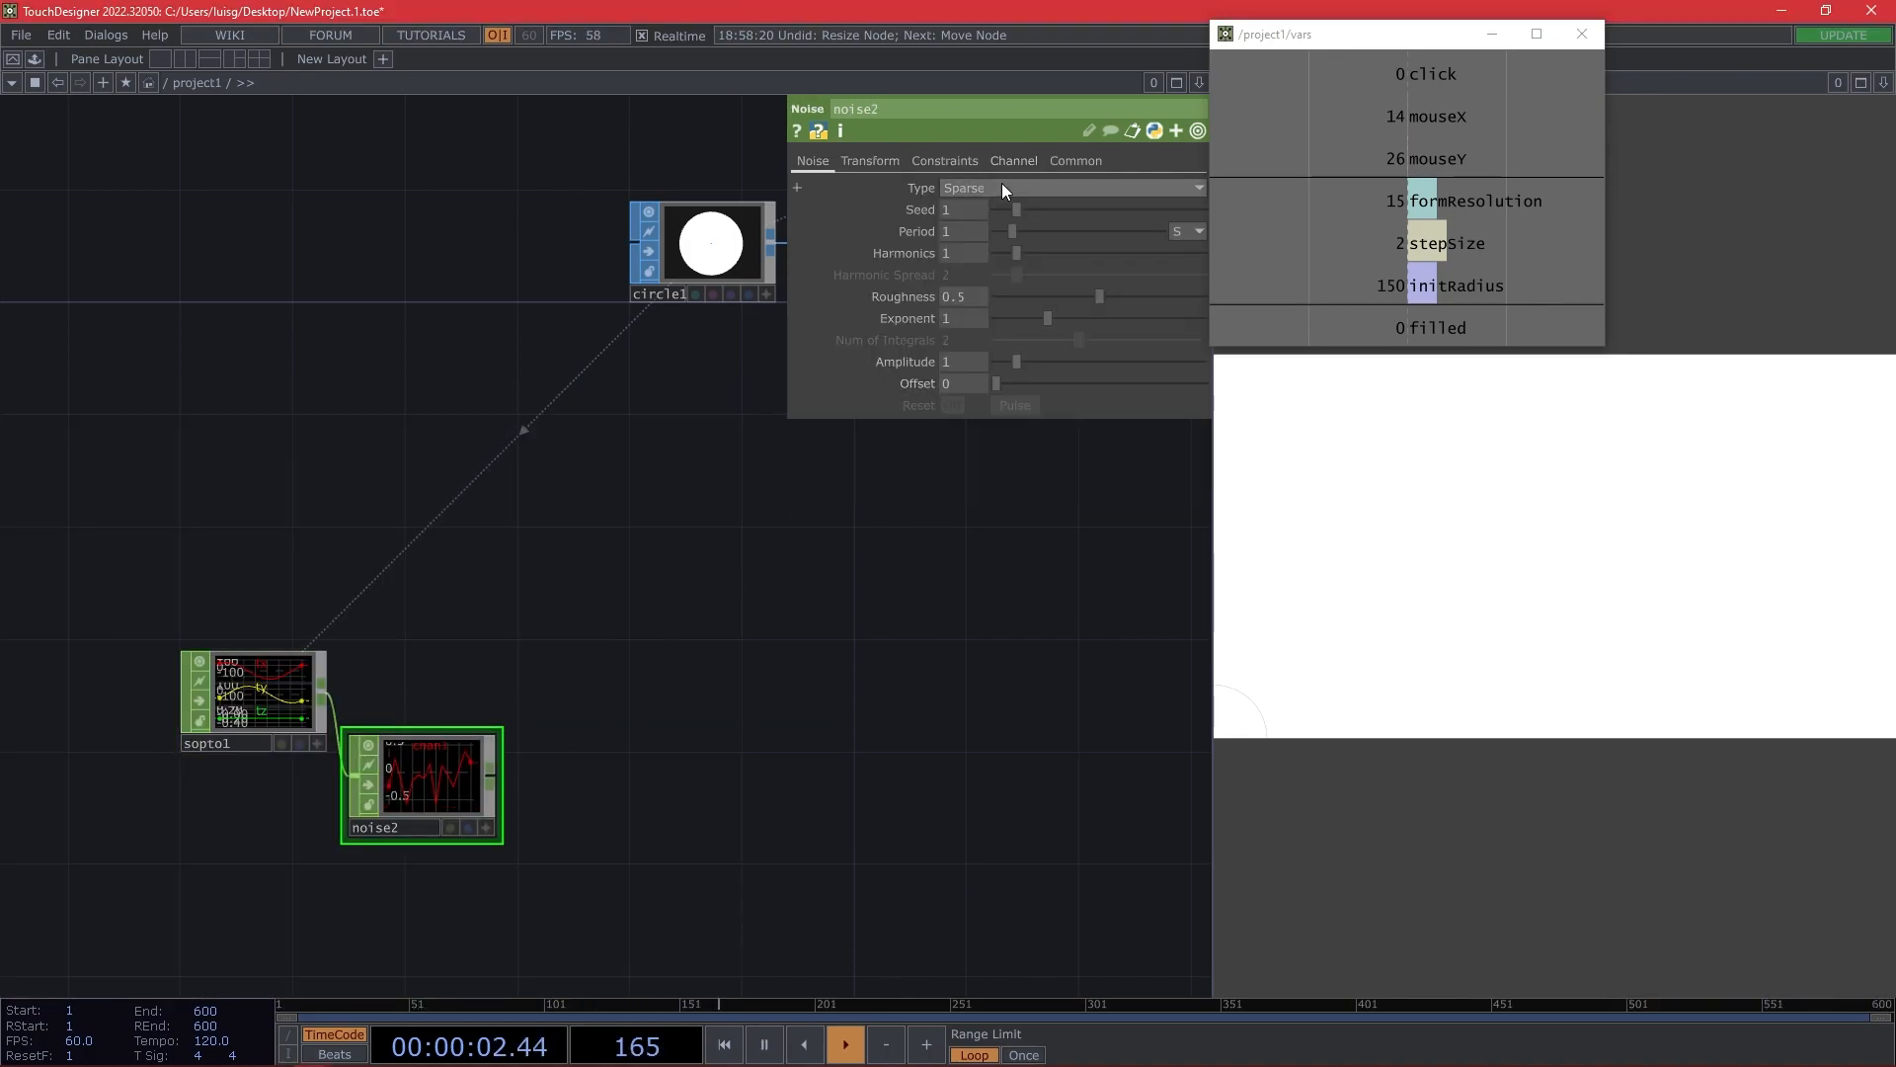
left_click(961, 189)
left_click(999, 293)
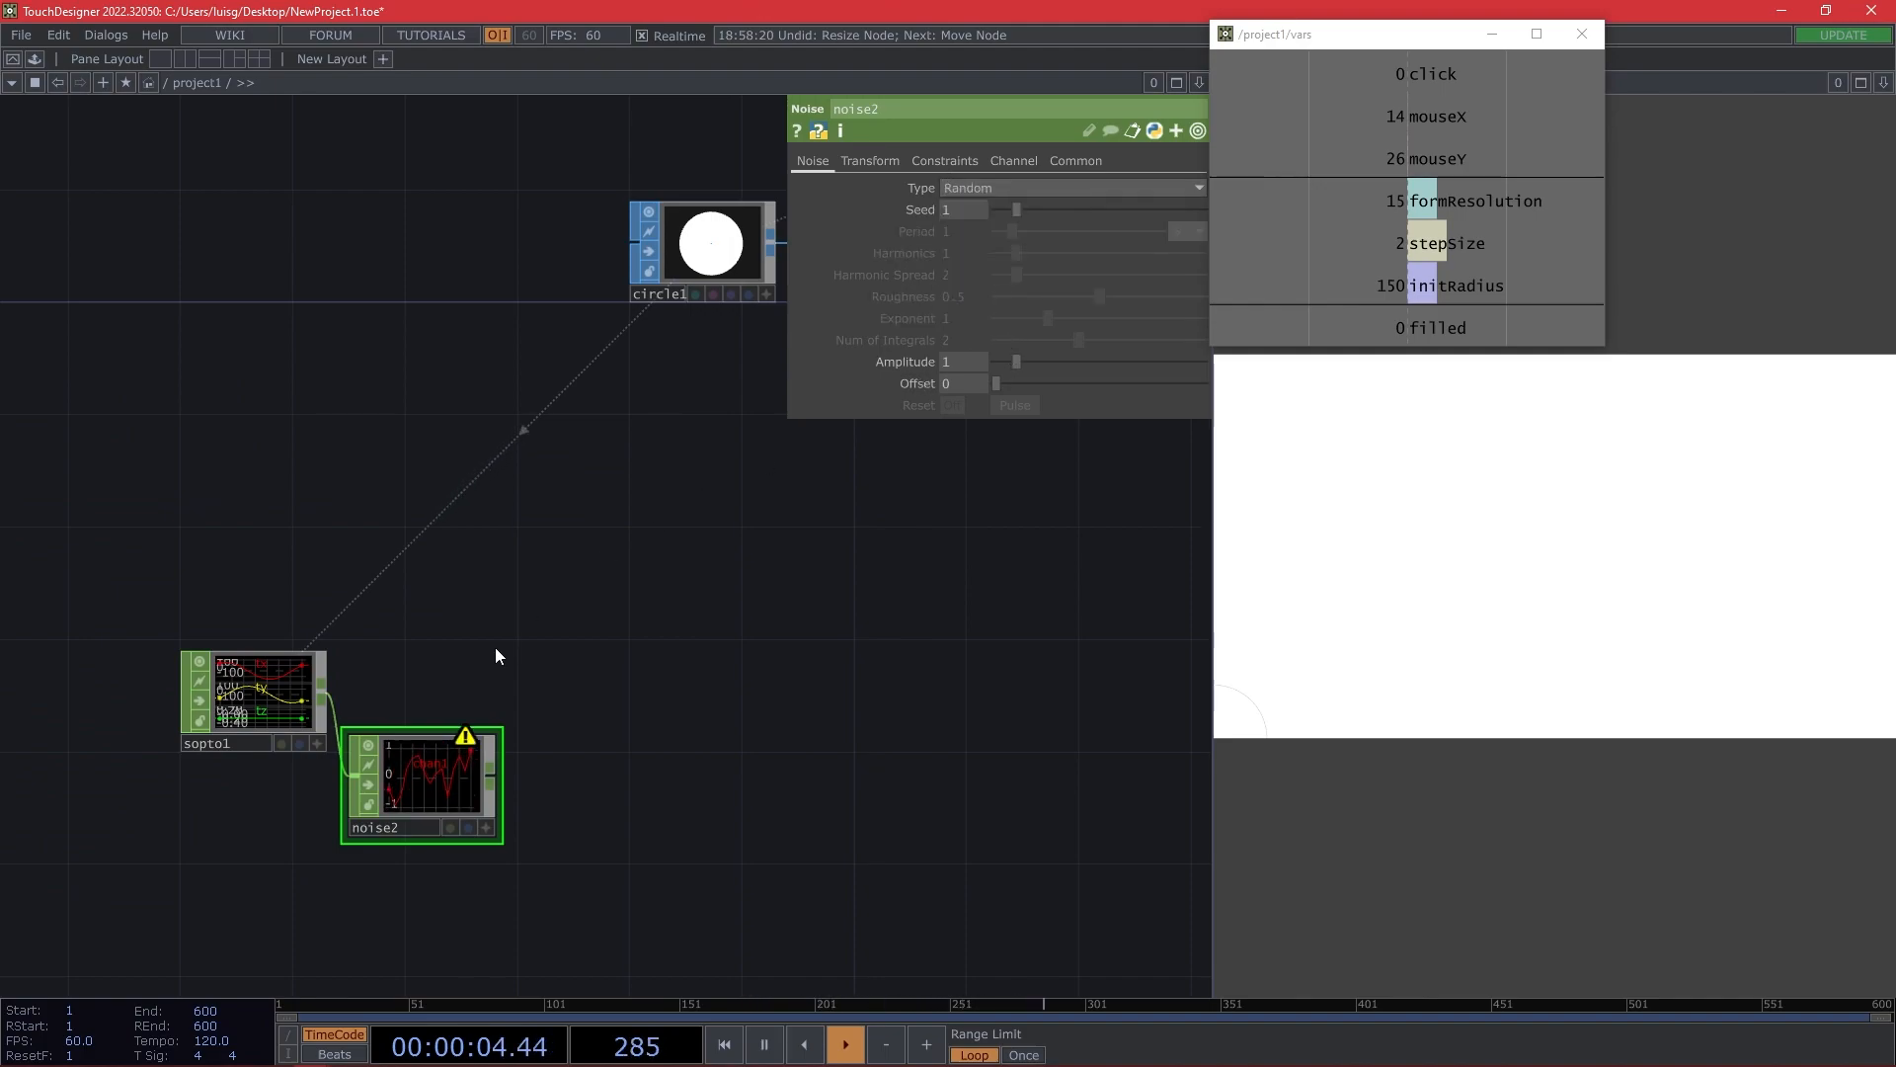
middle_click_drag(454, 766, 551, 803)
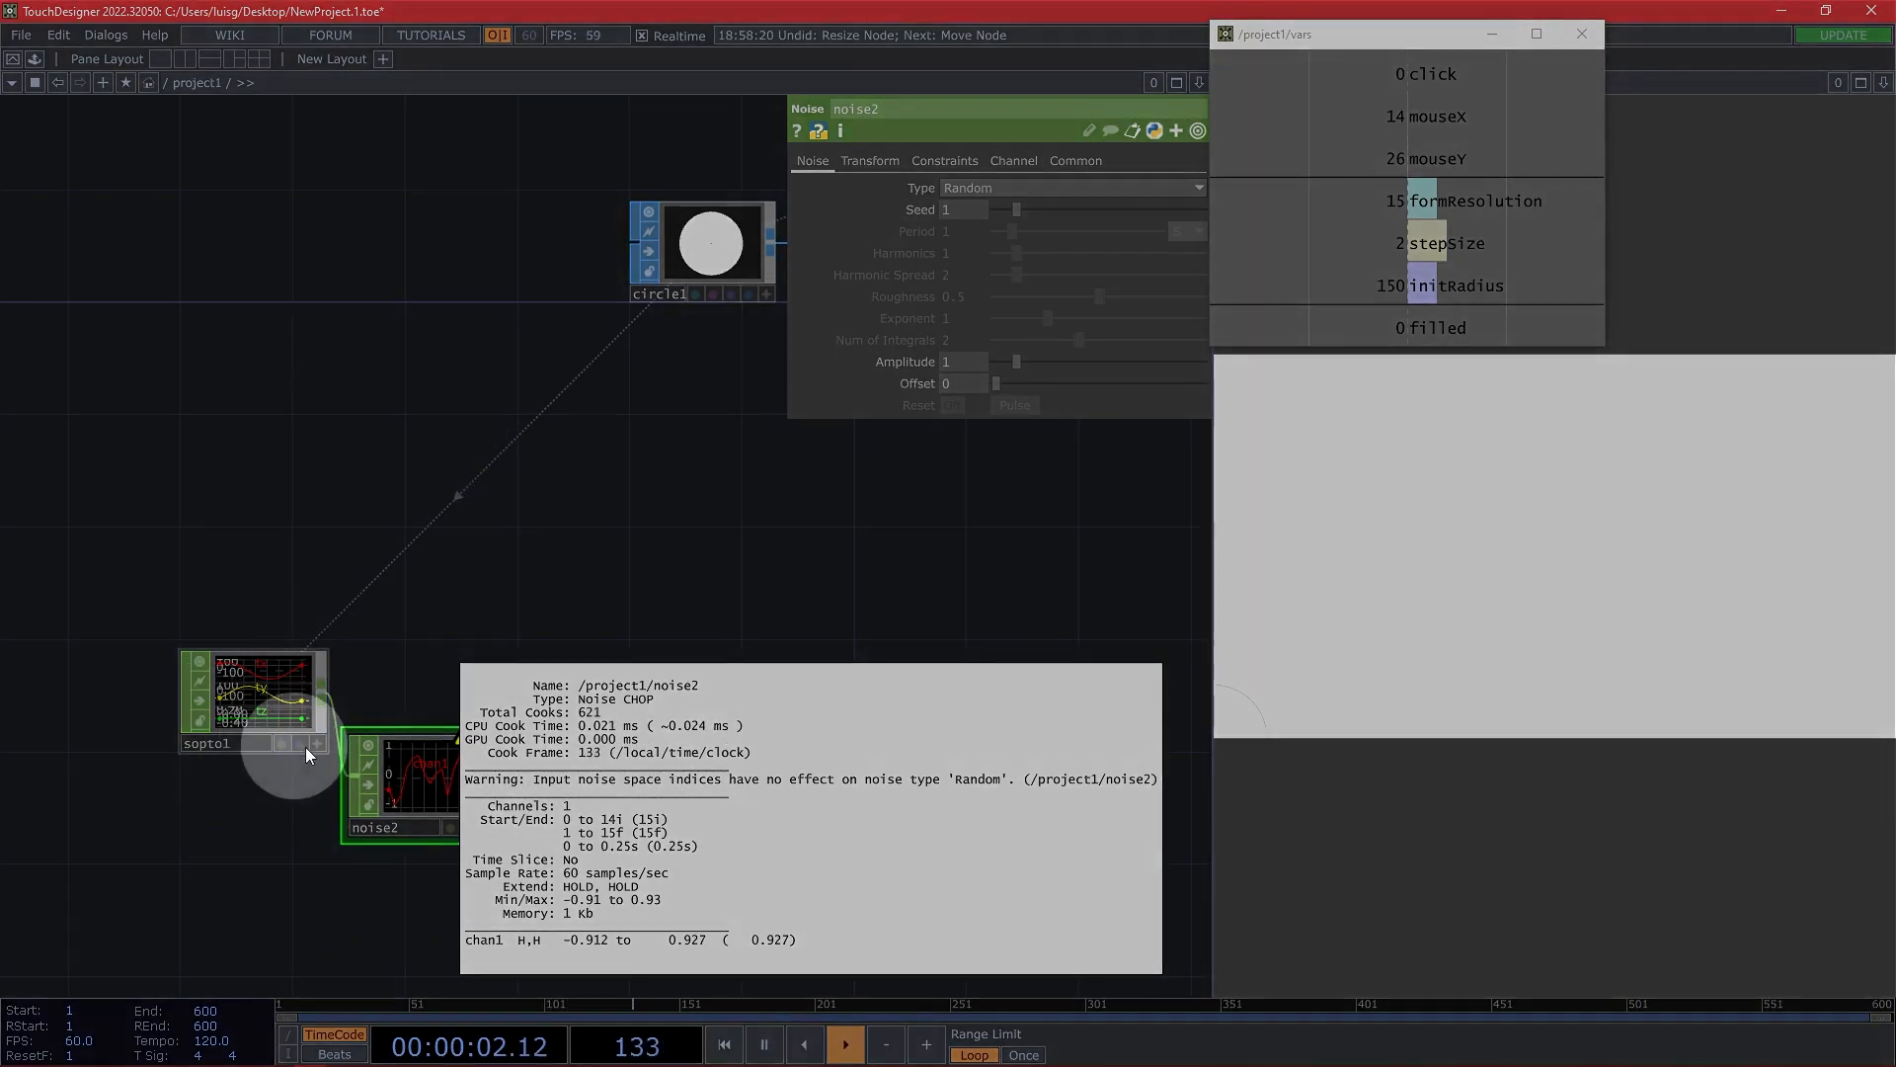
middle_click_drag(305, 746, 365, 685)
scroll(425, 780, "up", 2)
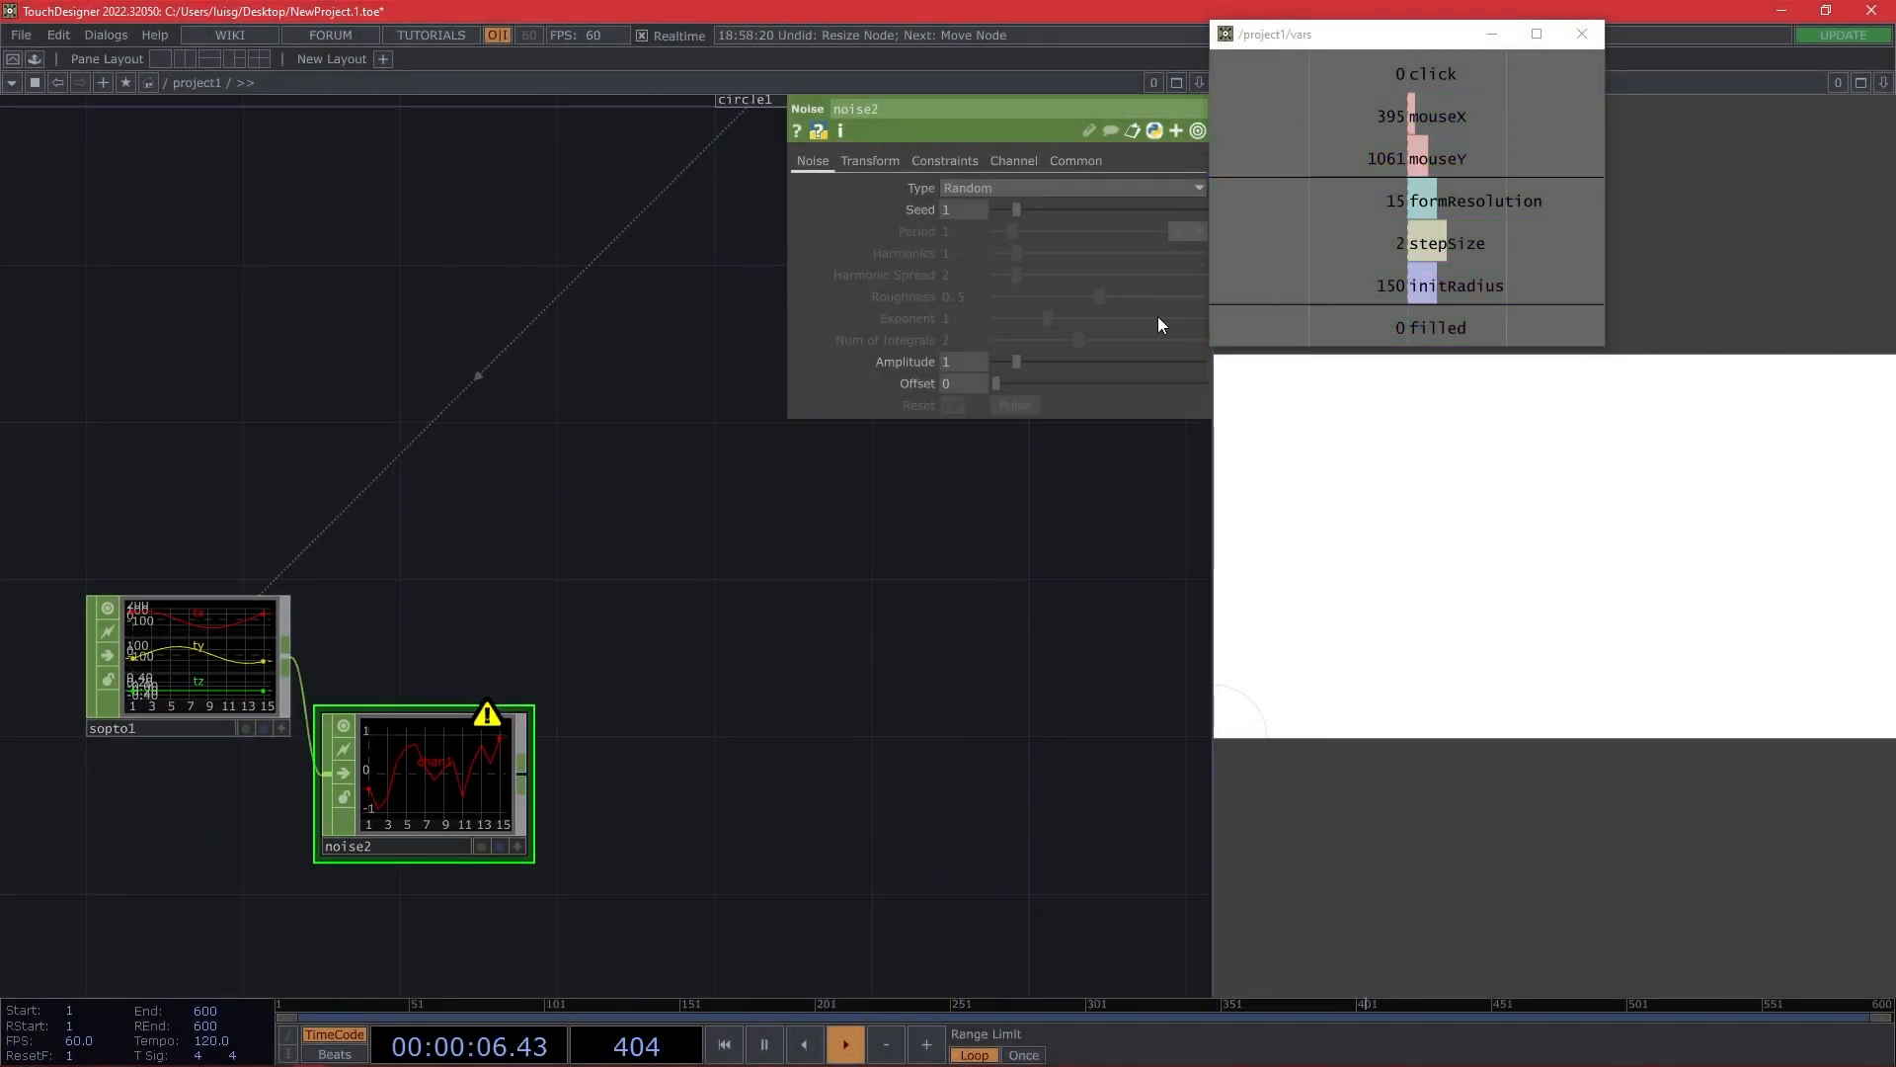
Link the Amplitude of noise2 to the stepSize channel of vars.
left_click_drag(1444, 254, 956, 365)
left_click(970, 364)
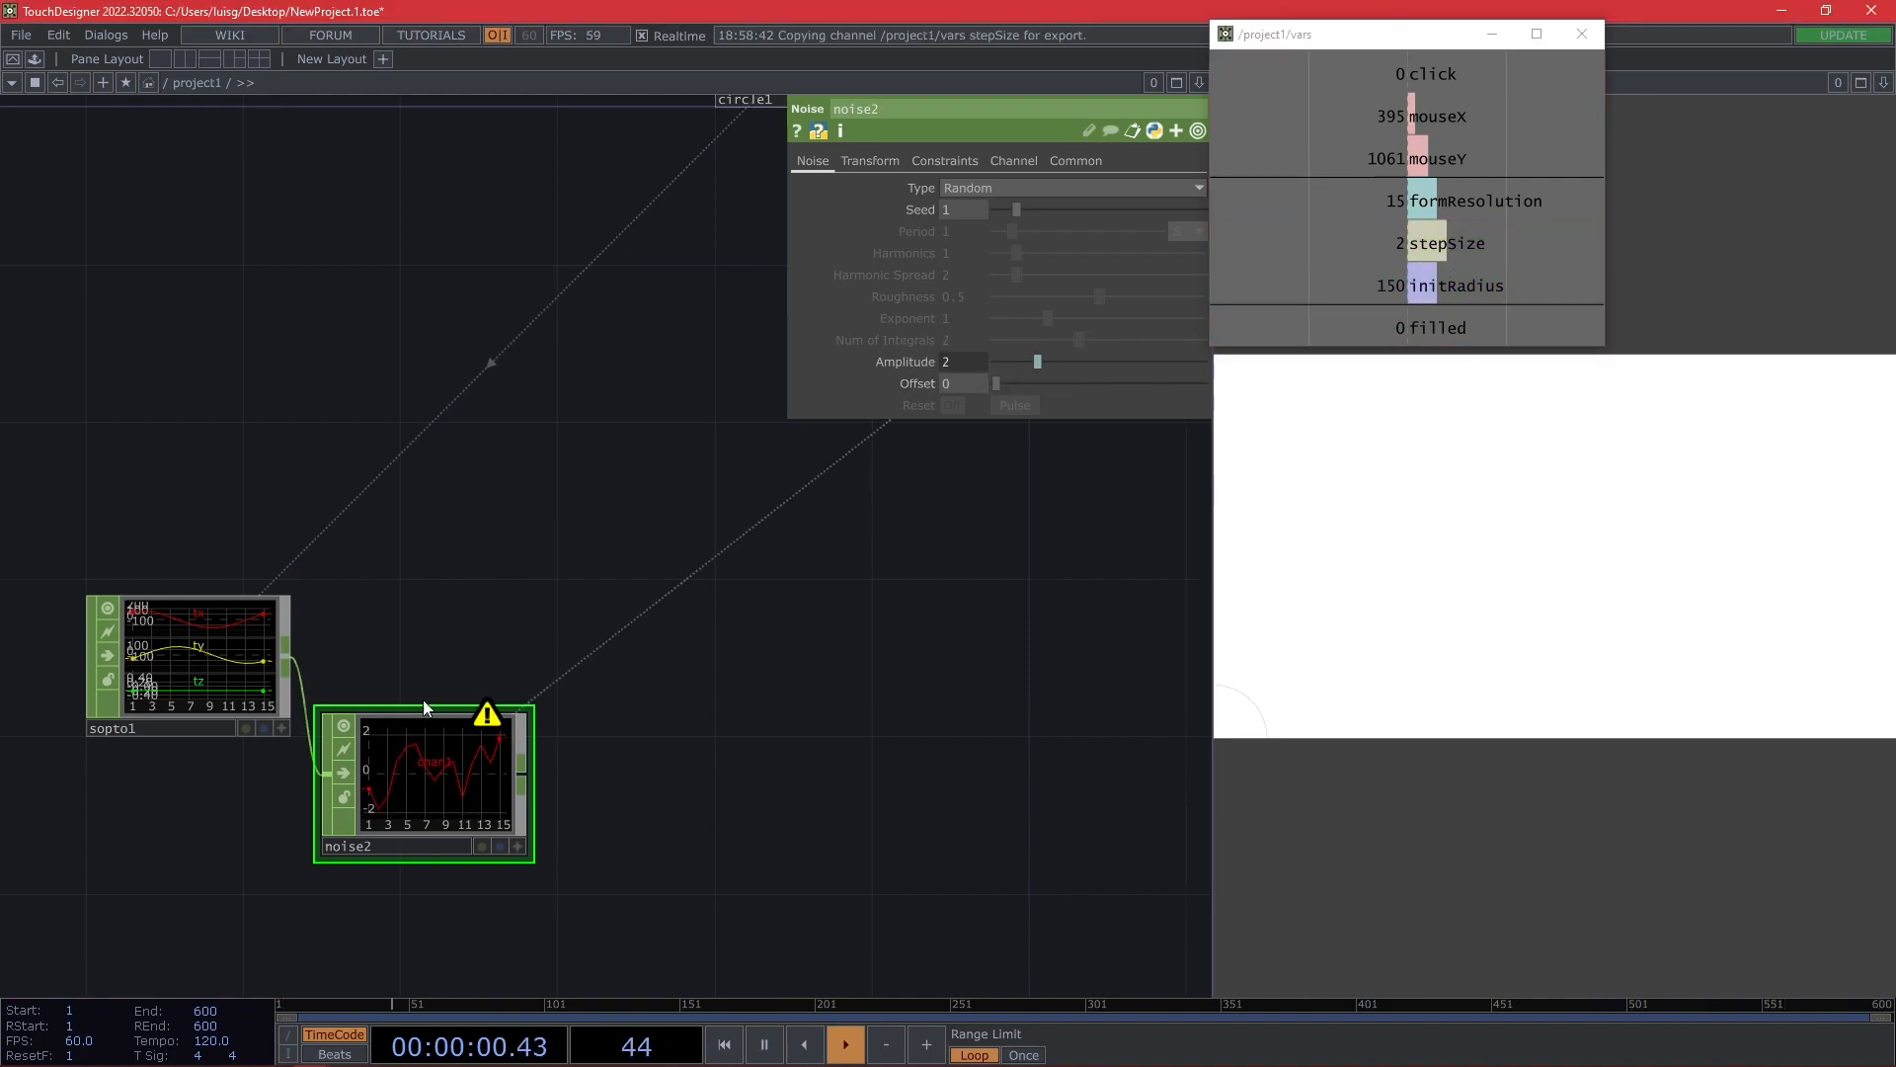
scroll(425, 756, "up", 2)
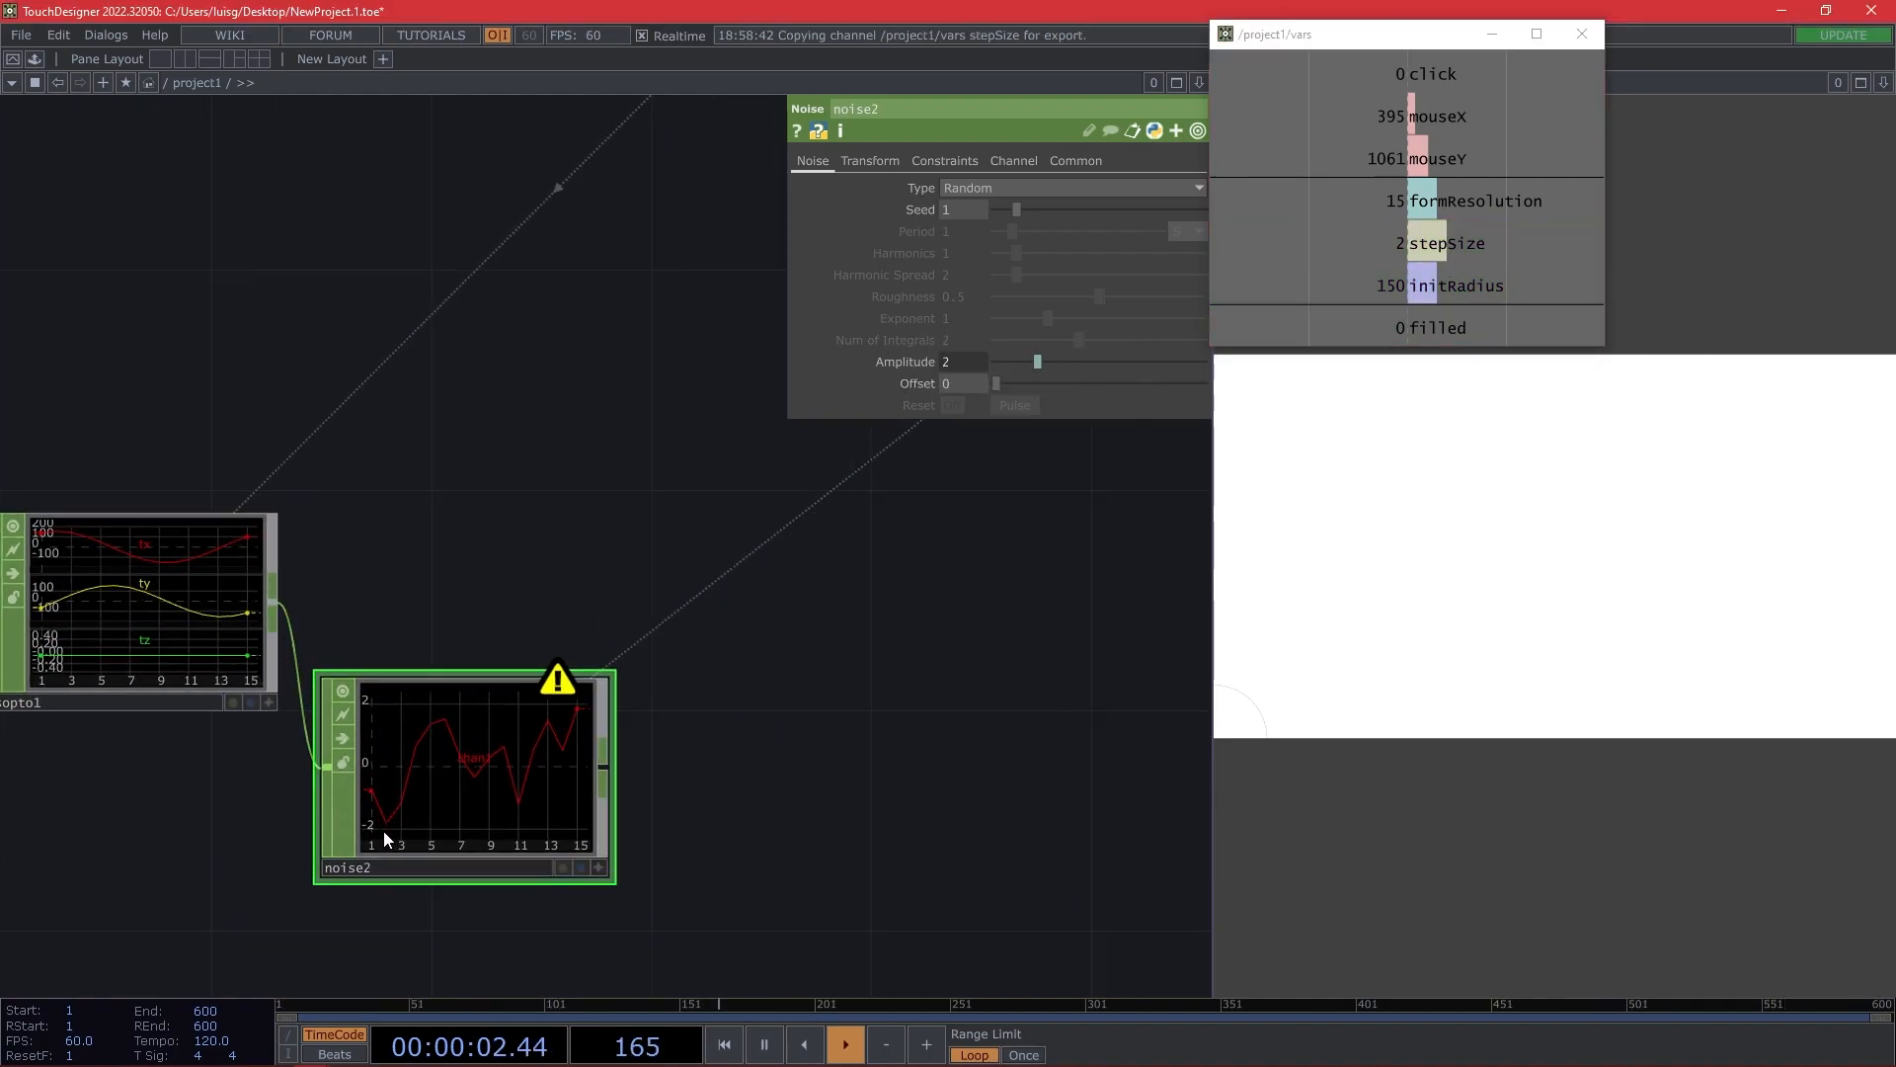
scroll(472, 768, "down", 3)
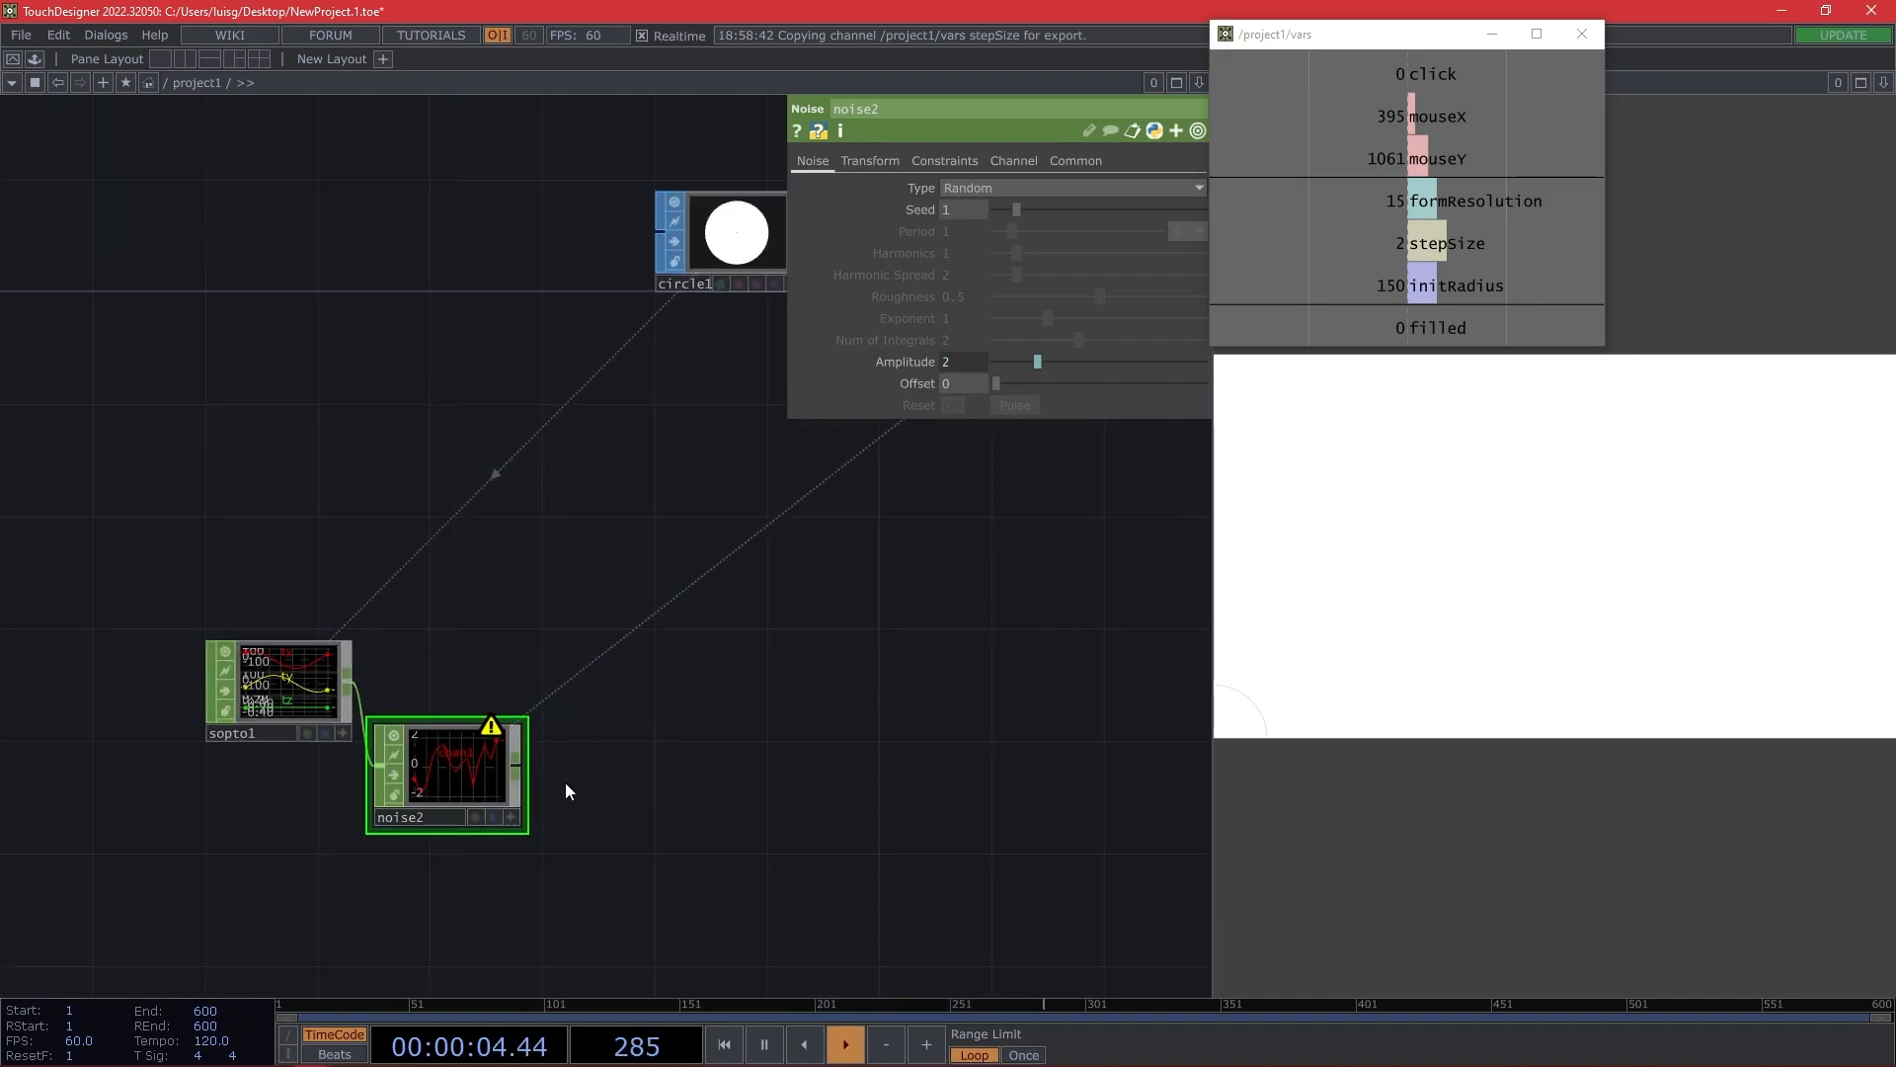
Set the channel names of noise2 to tx ty so it generates separate x and y noise.
left_click(957, 164)
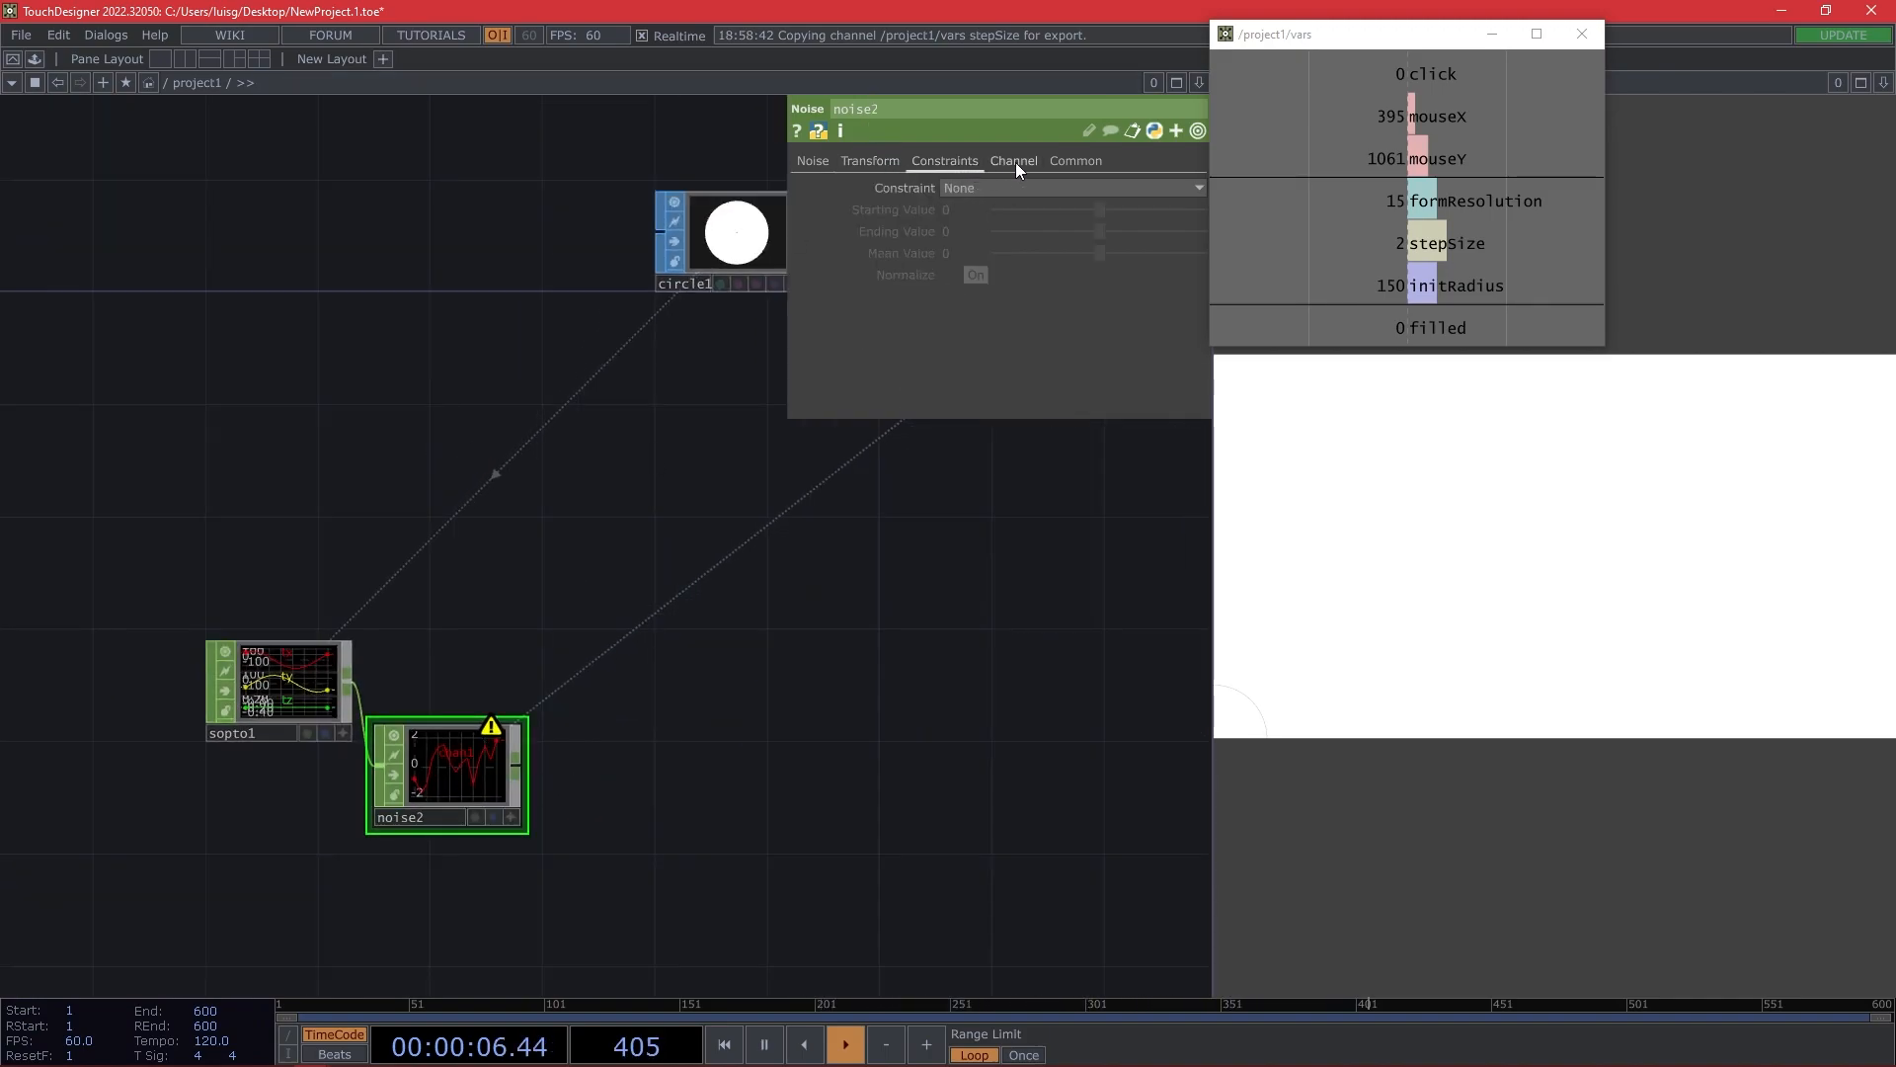
left_click(1015, 162)
left_click(1003, 184)
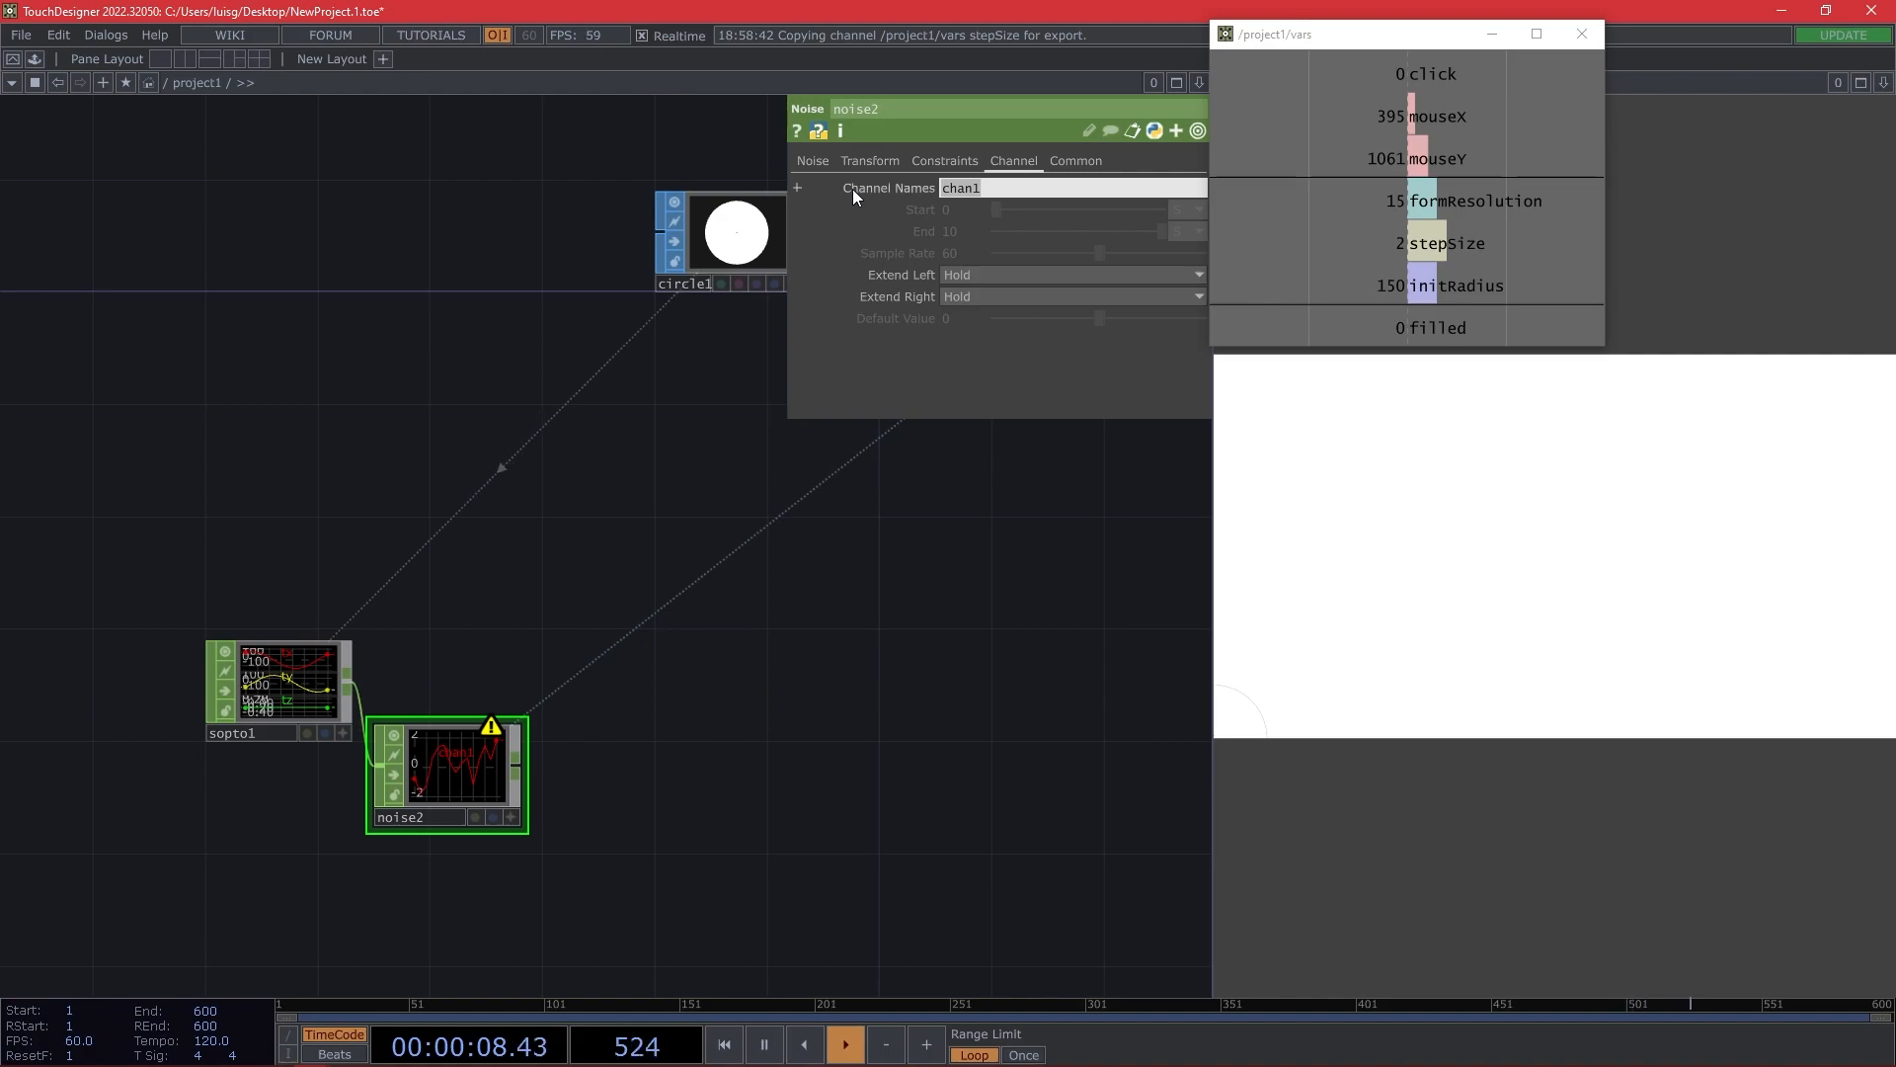
type("tx ty")
key("Return")
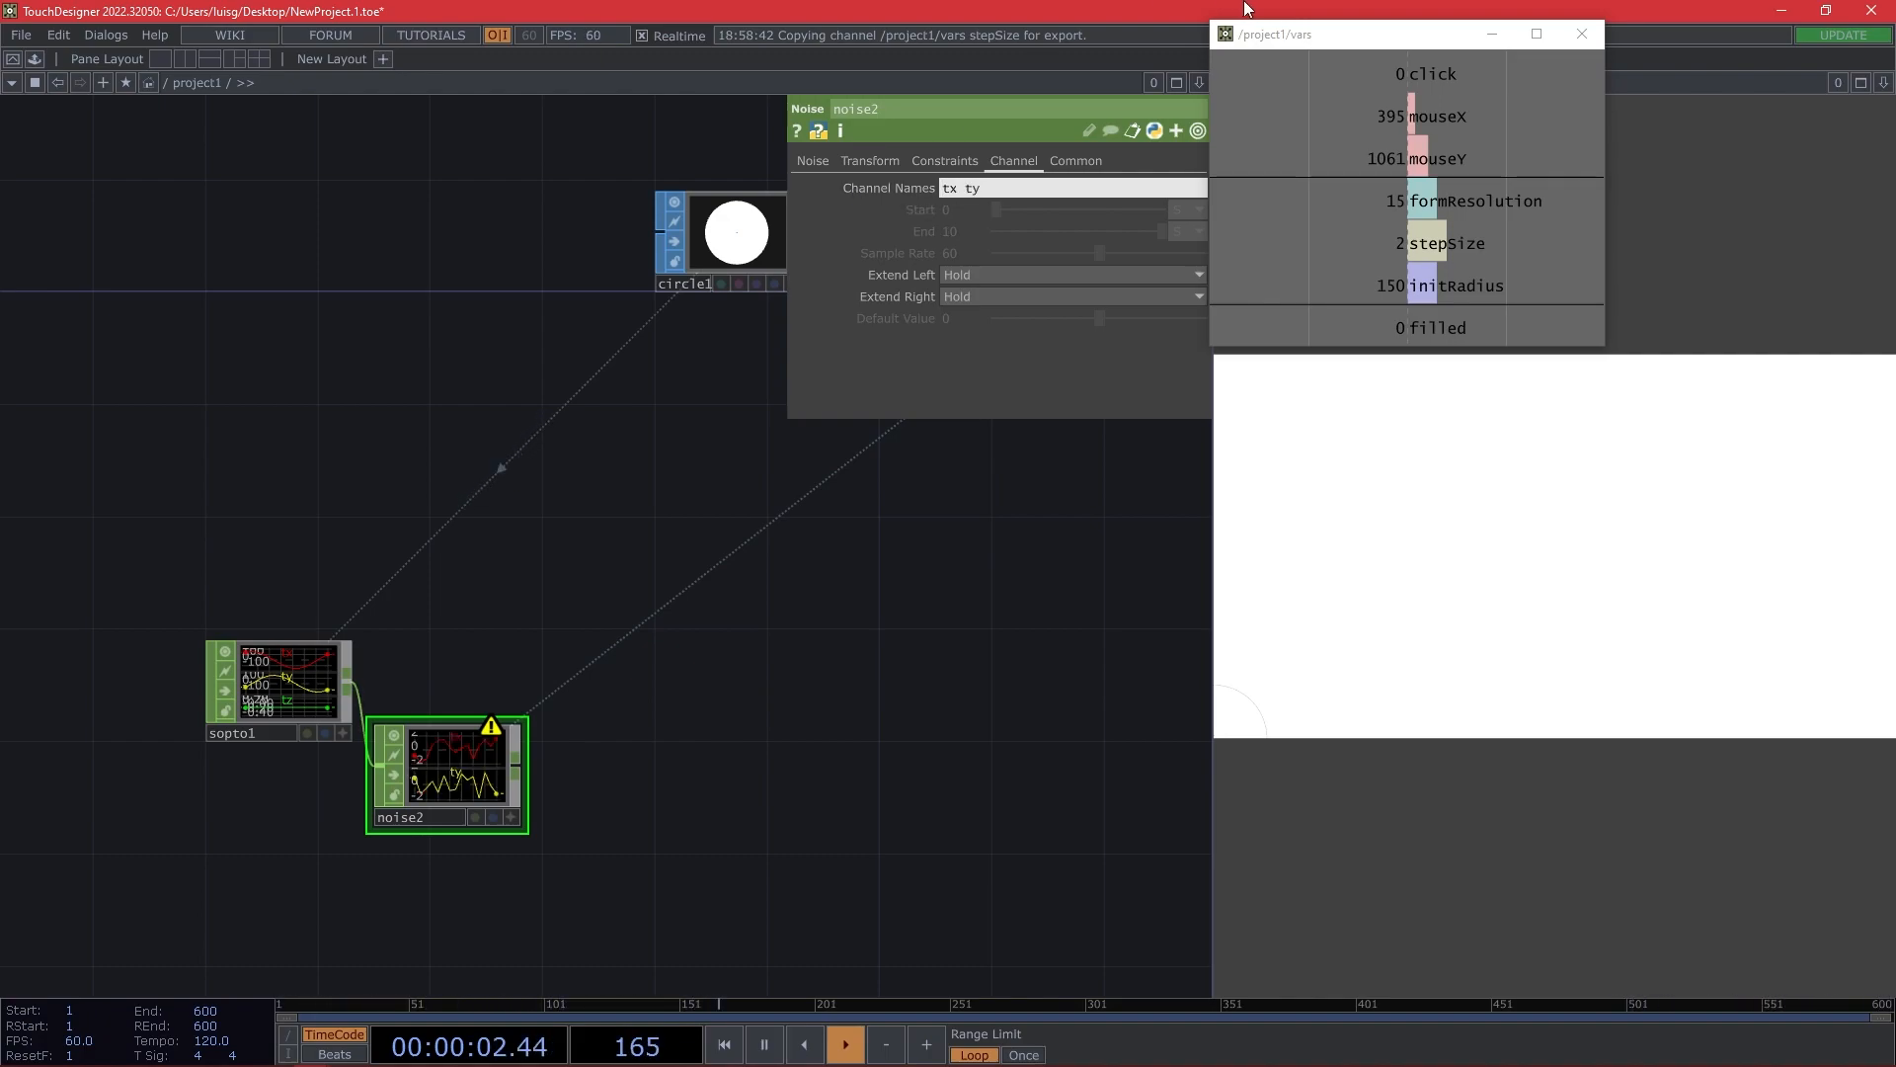
left_click_drag(628, 733, 590, 734)
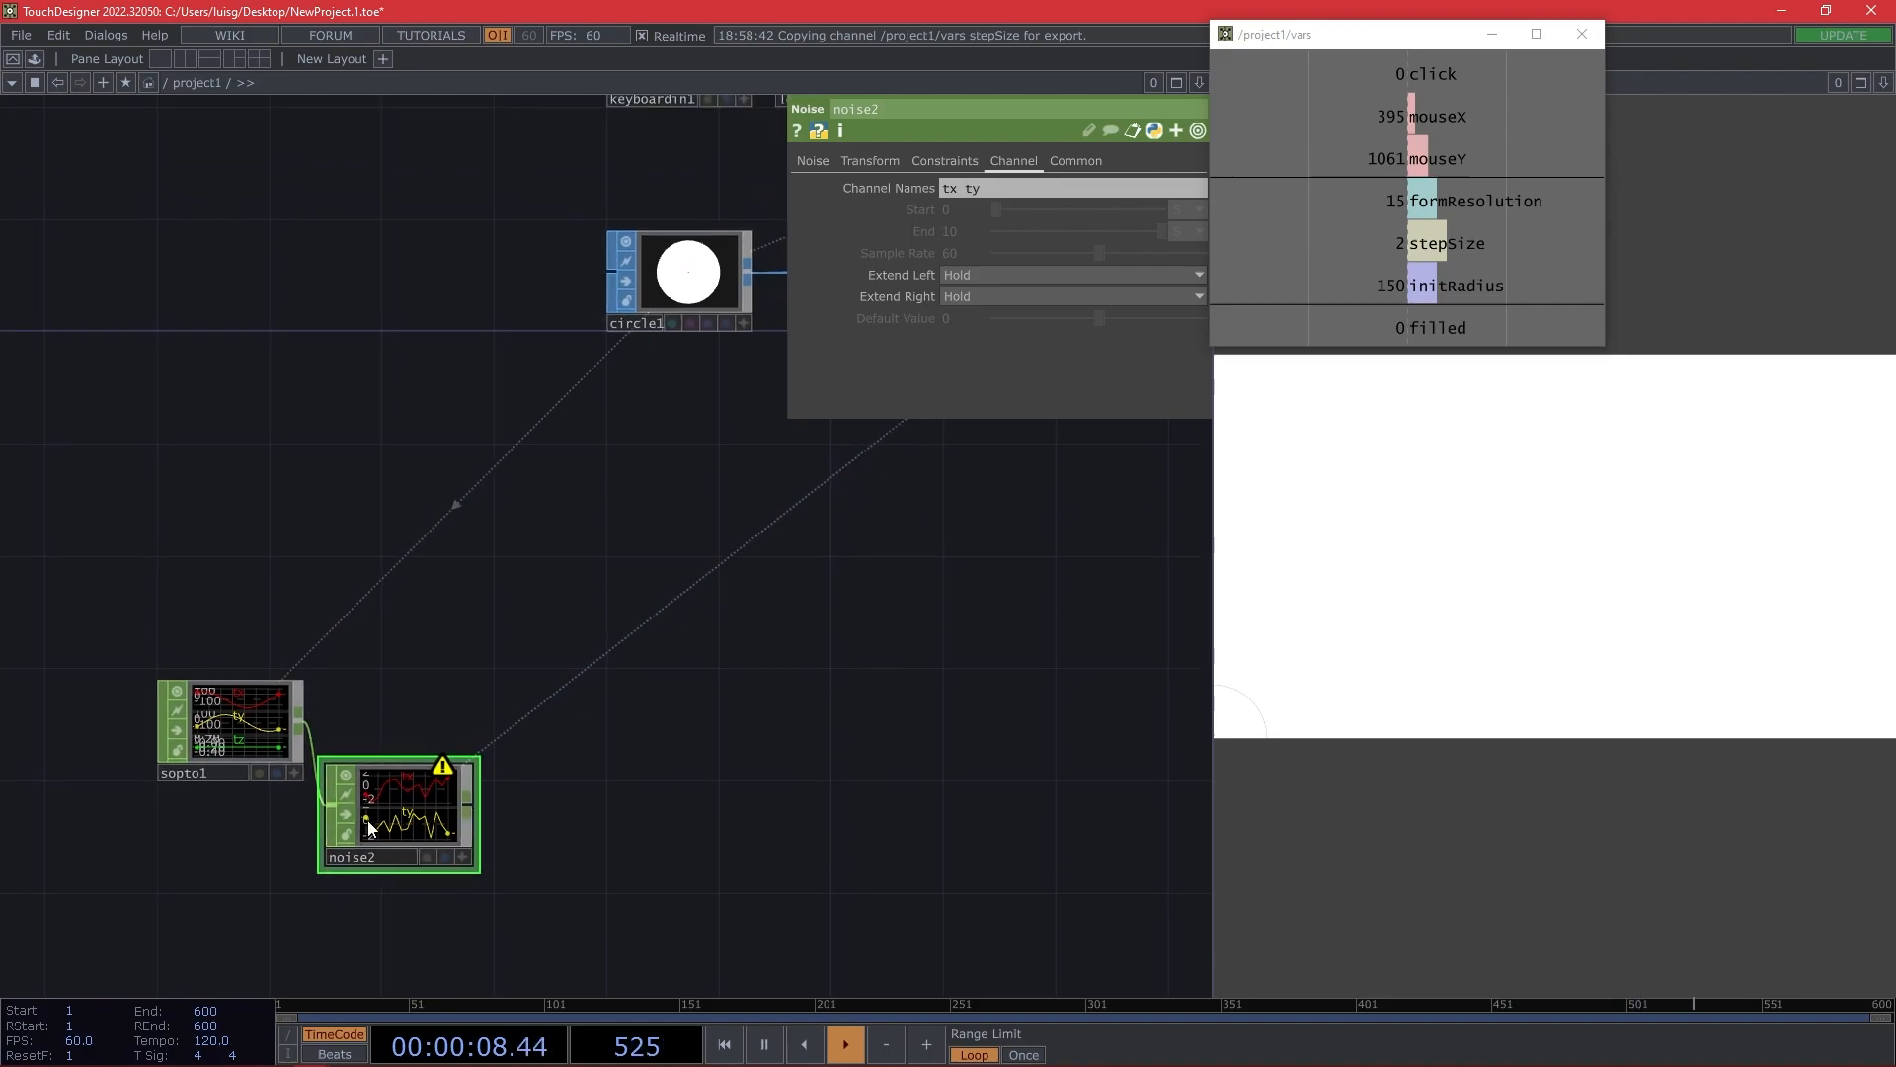
Add an unconnected Feedback CHOP above noise2.
left_click_drag(368, 820, 365, 847)
key("Tab")
type("ffe")
key("BackSpace")
key("BackSpace")
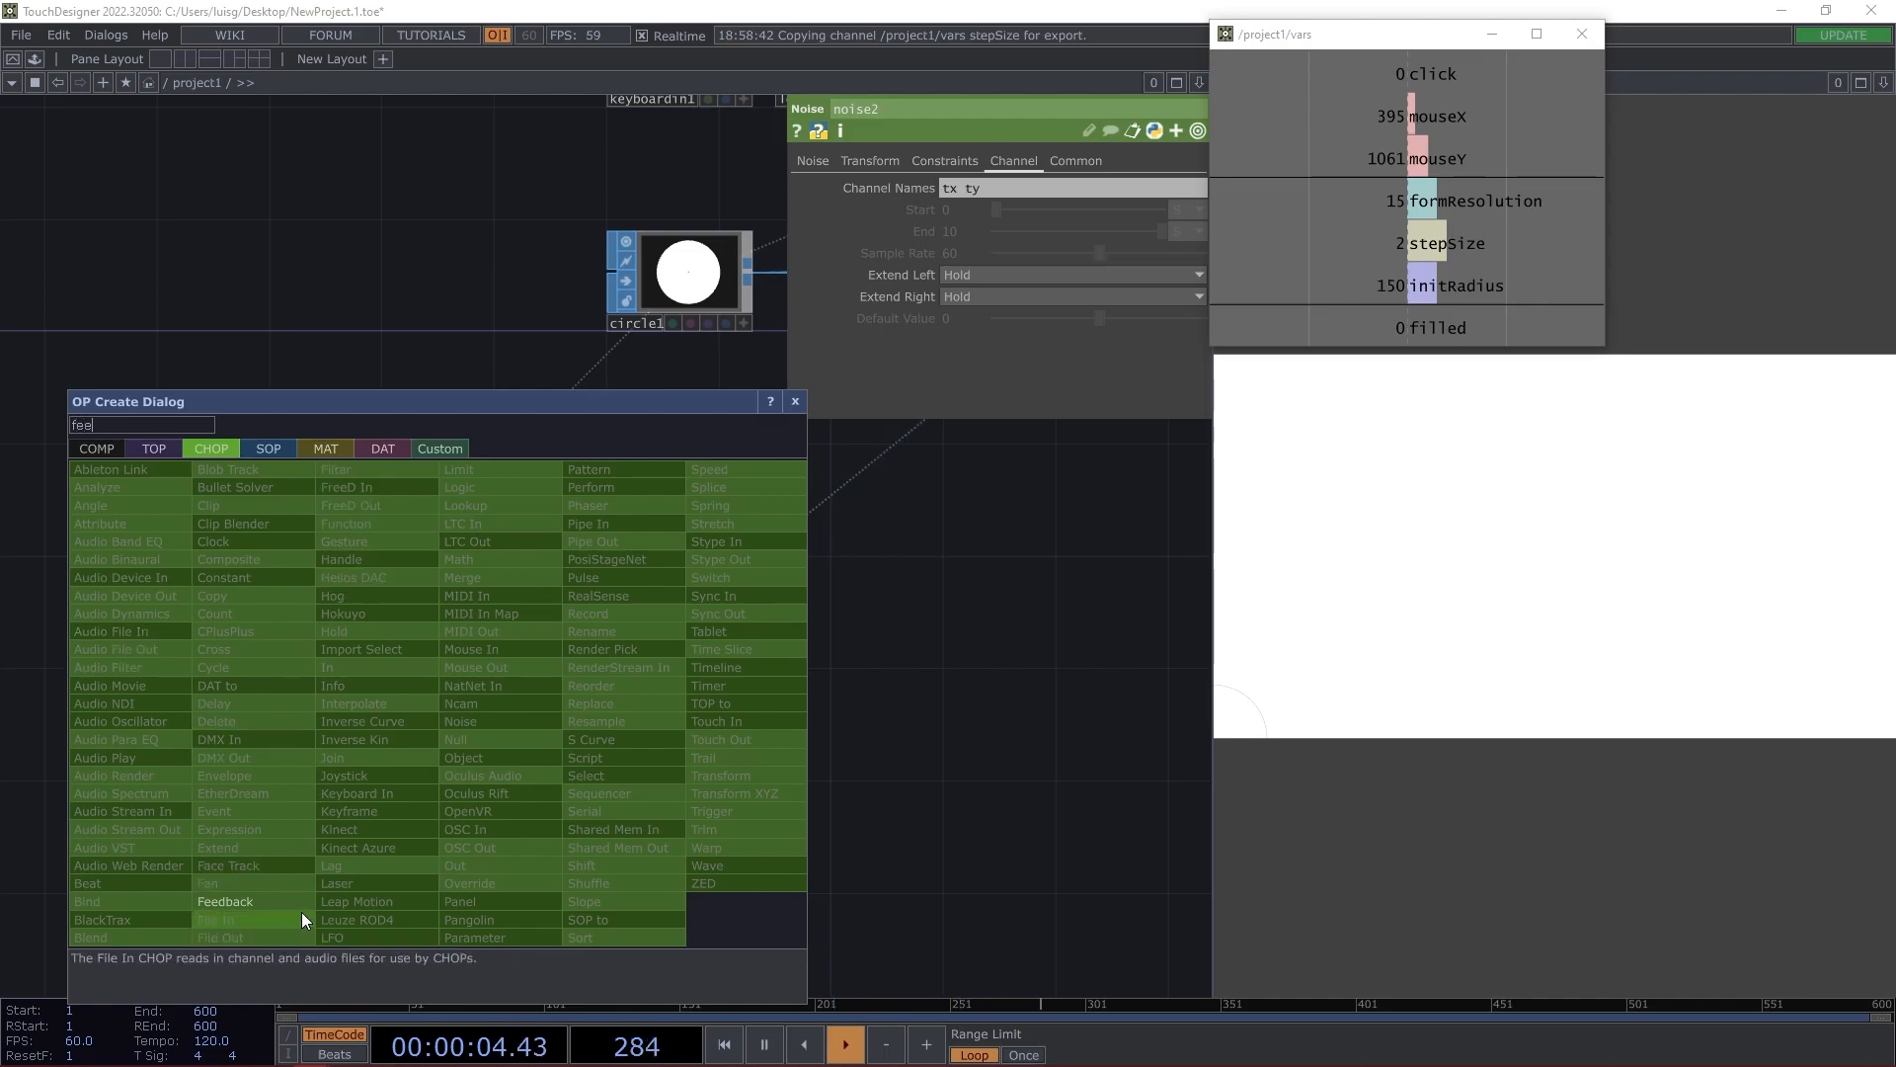
left_click(304, 901)
left_click(516, 683)
scroll(506, 702, "up", 3)
left_click_drag(505, 710, 509, 674)
left_click_drag(360, 741, 444, 729)
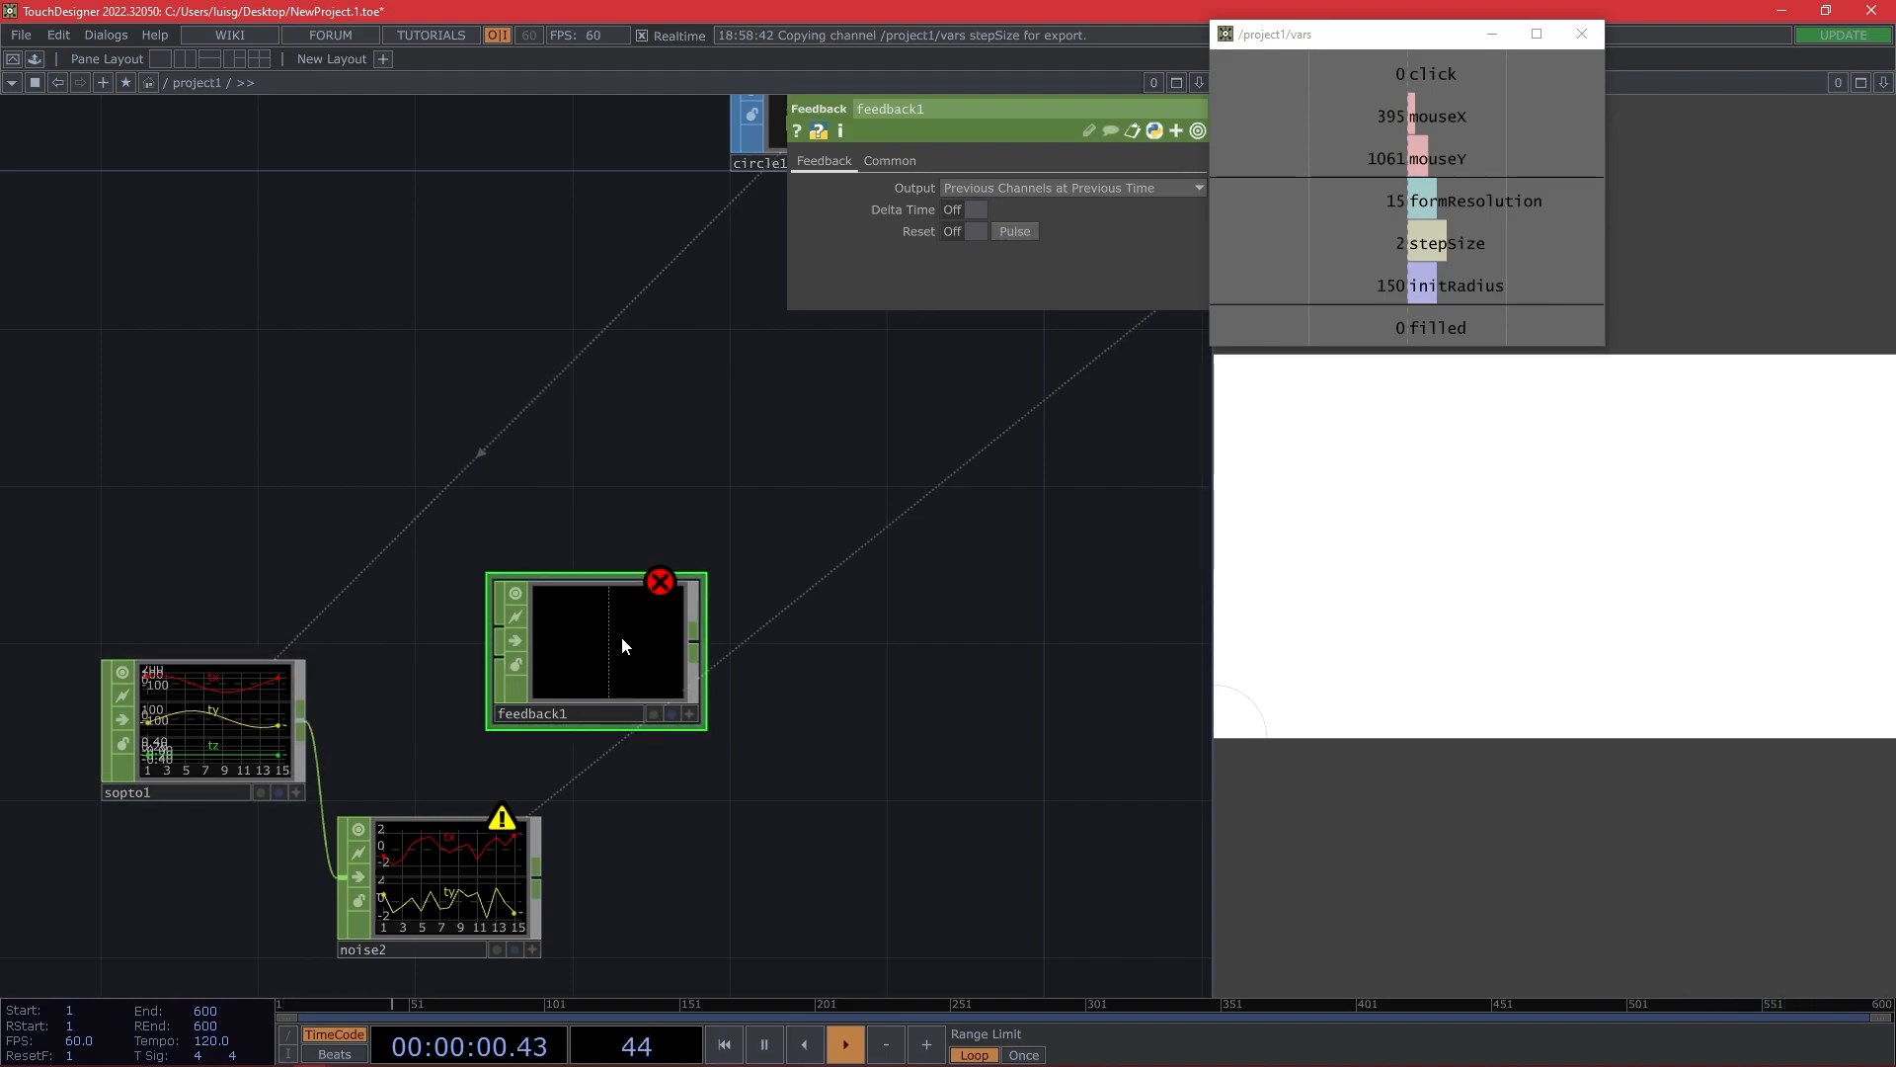
Connect the output of sopto1 to the second input of feedback1.
key("ctrl")
key("ctrl")
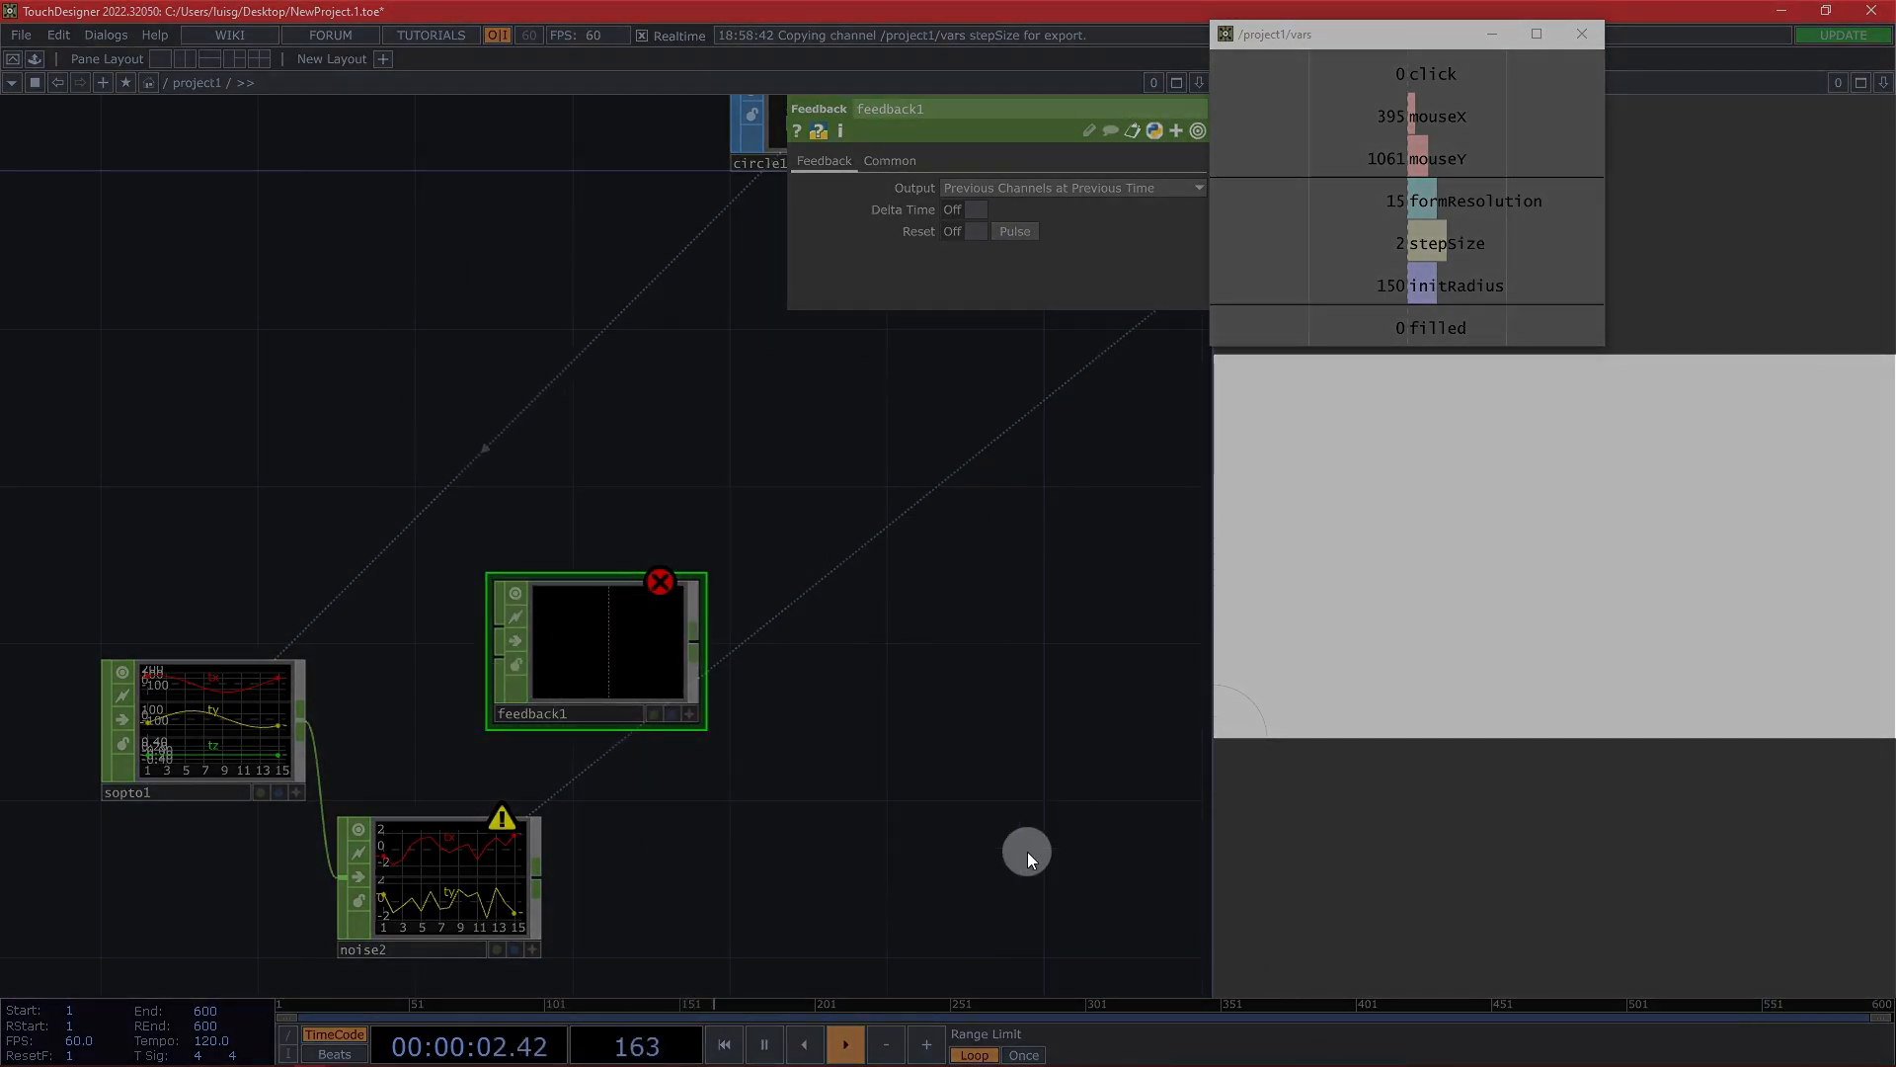
left_click_drag(943, 695, 817, 607)
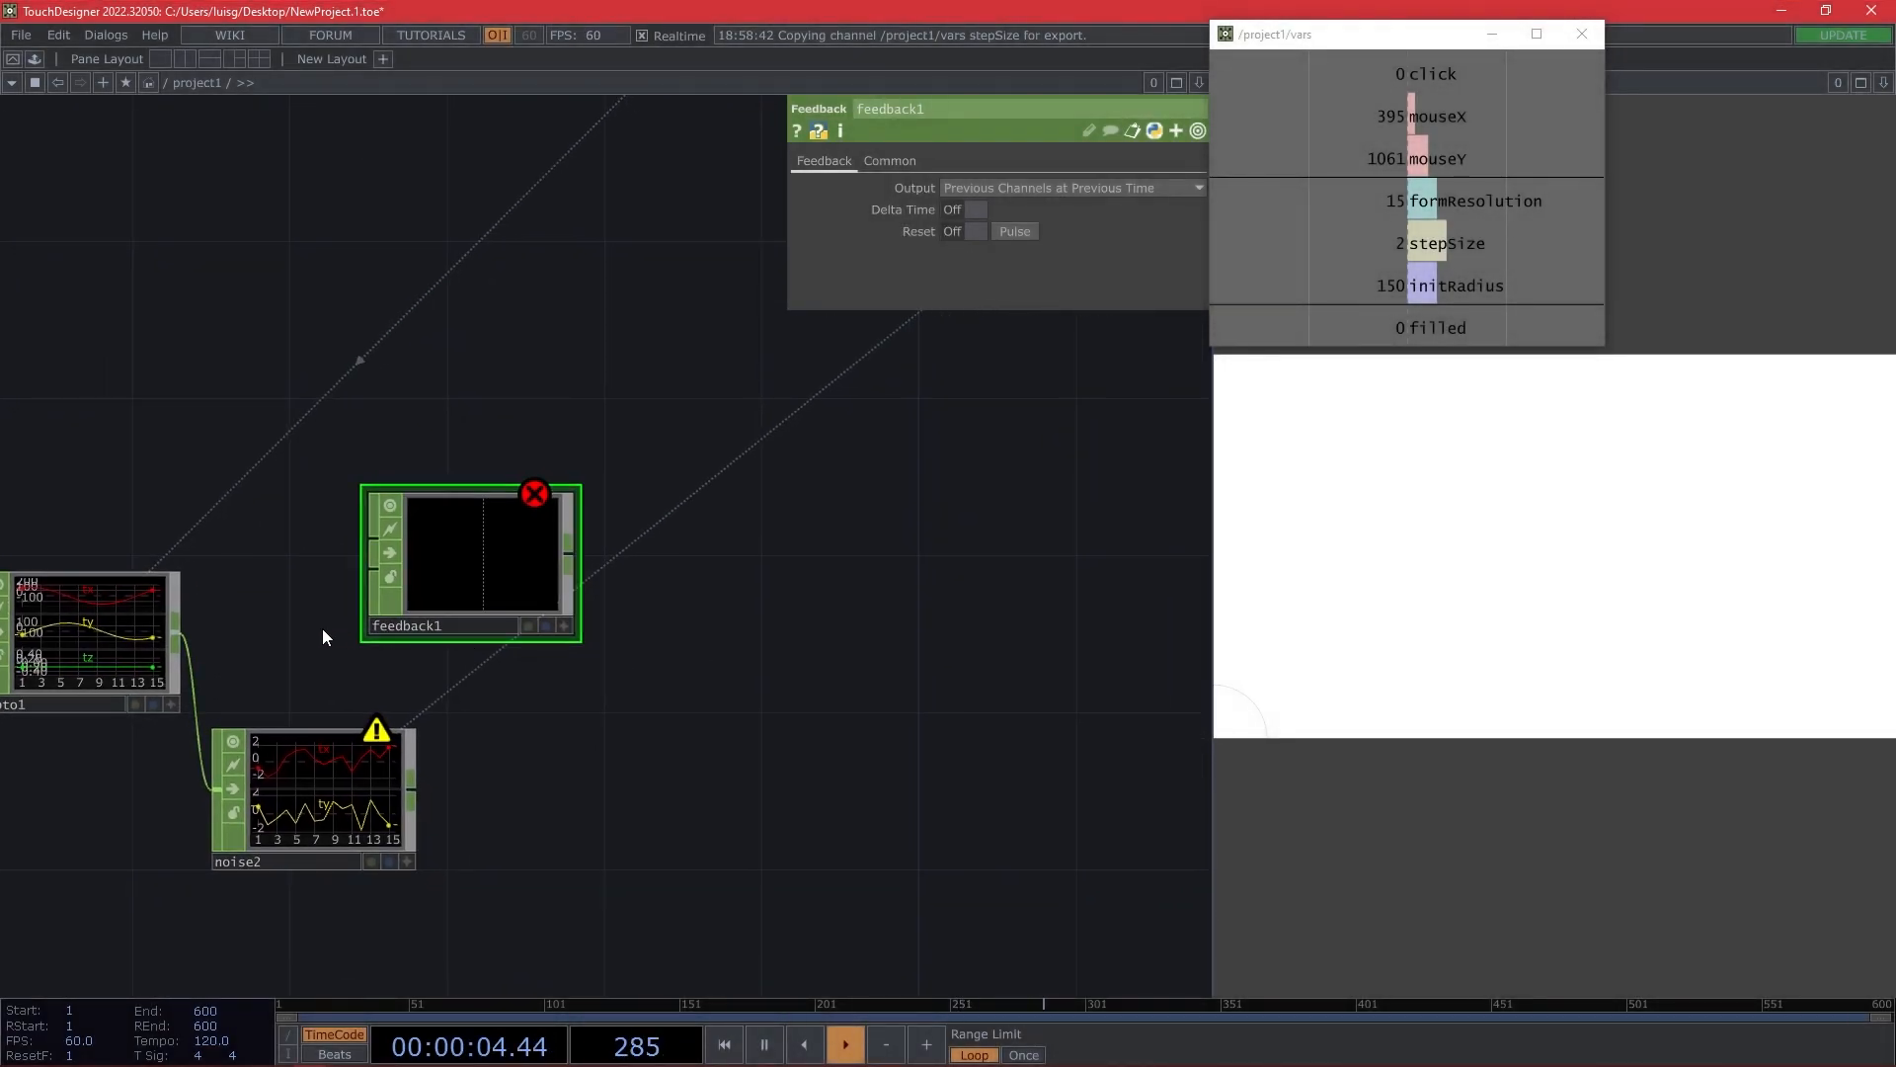
left_click_drag(231, 623, 436, 583)
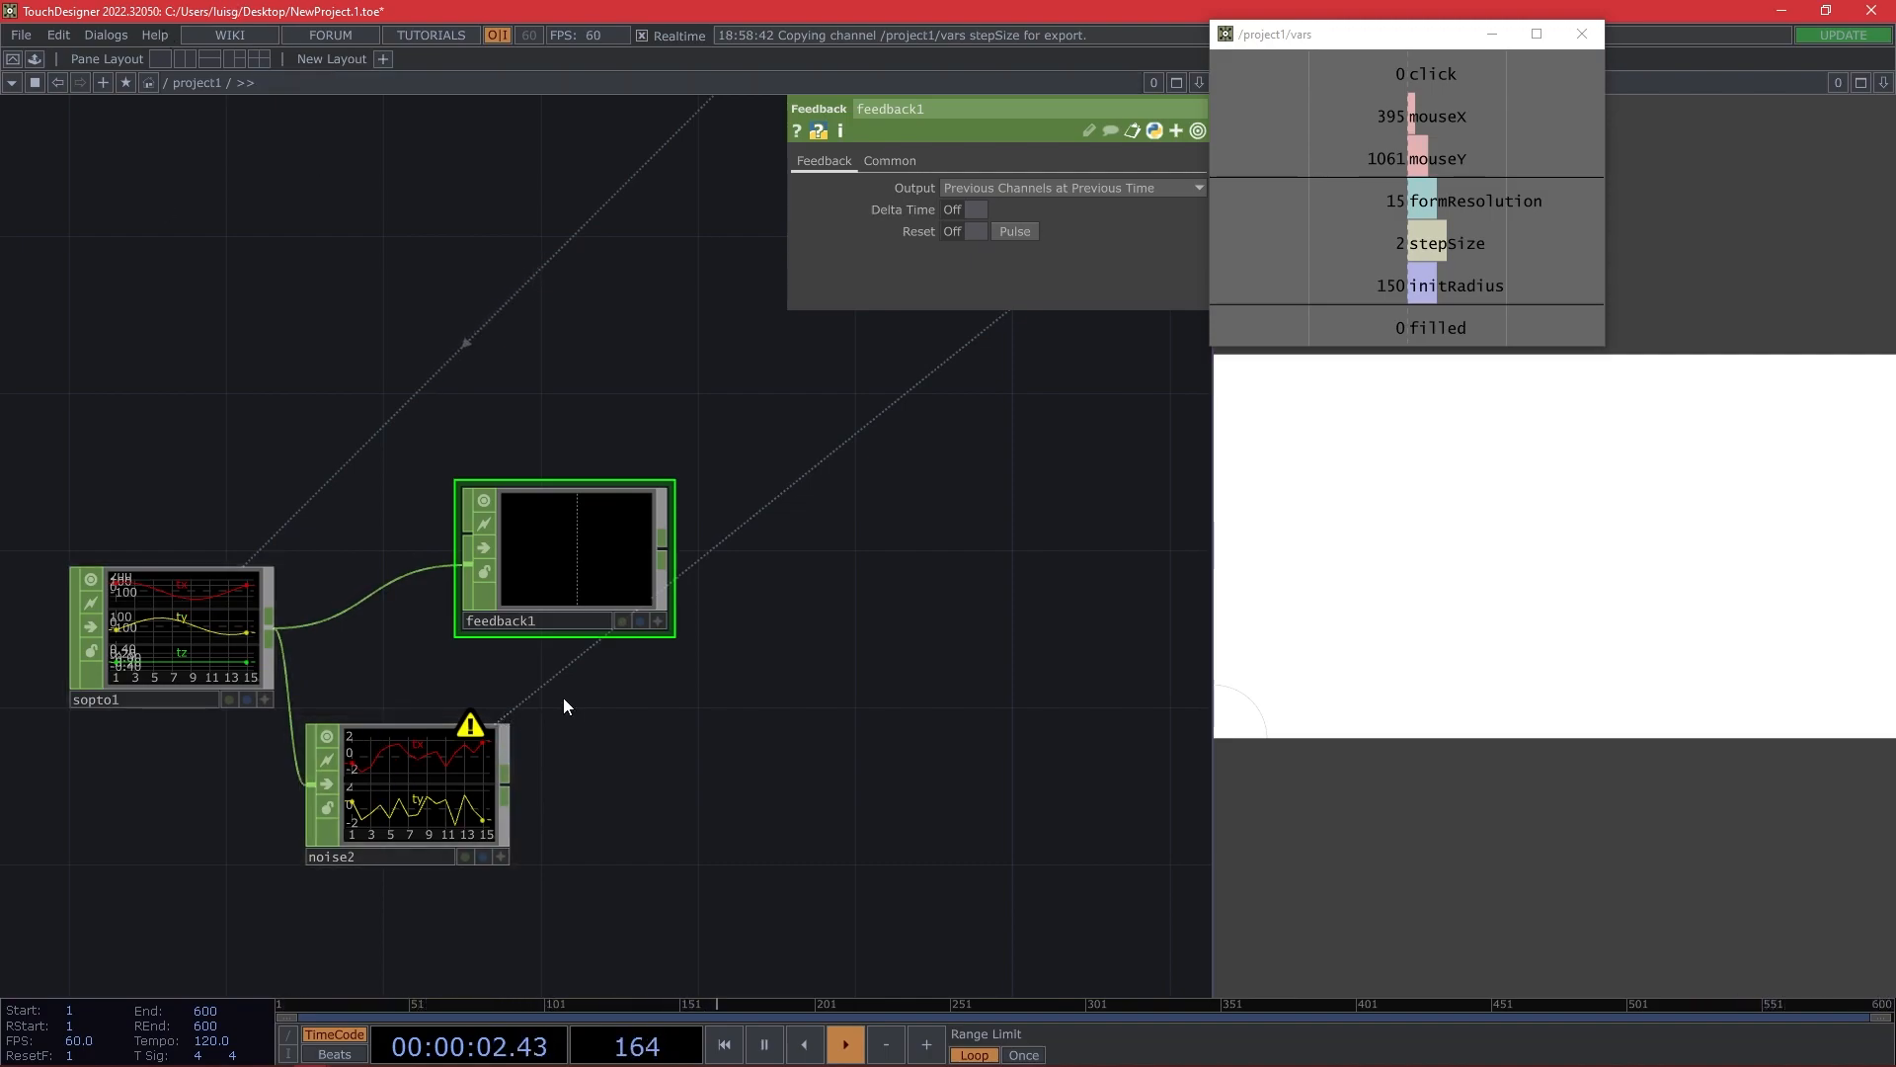
Add a Math CHOP after feedback1, connect noise2 as its second input, and set Combine CHOPs to Add.
right_click(670, 549)
type("math")
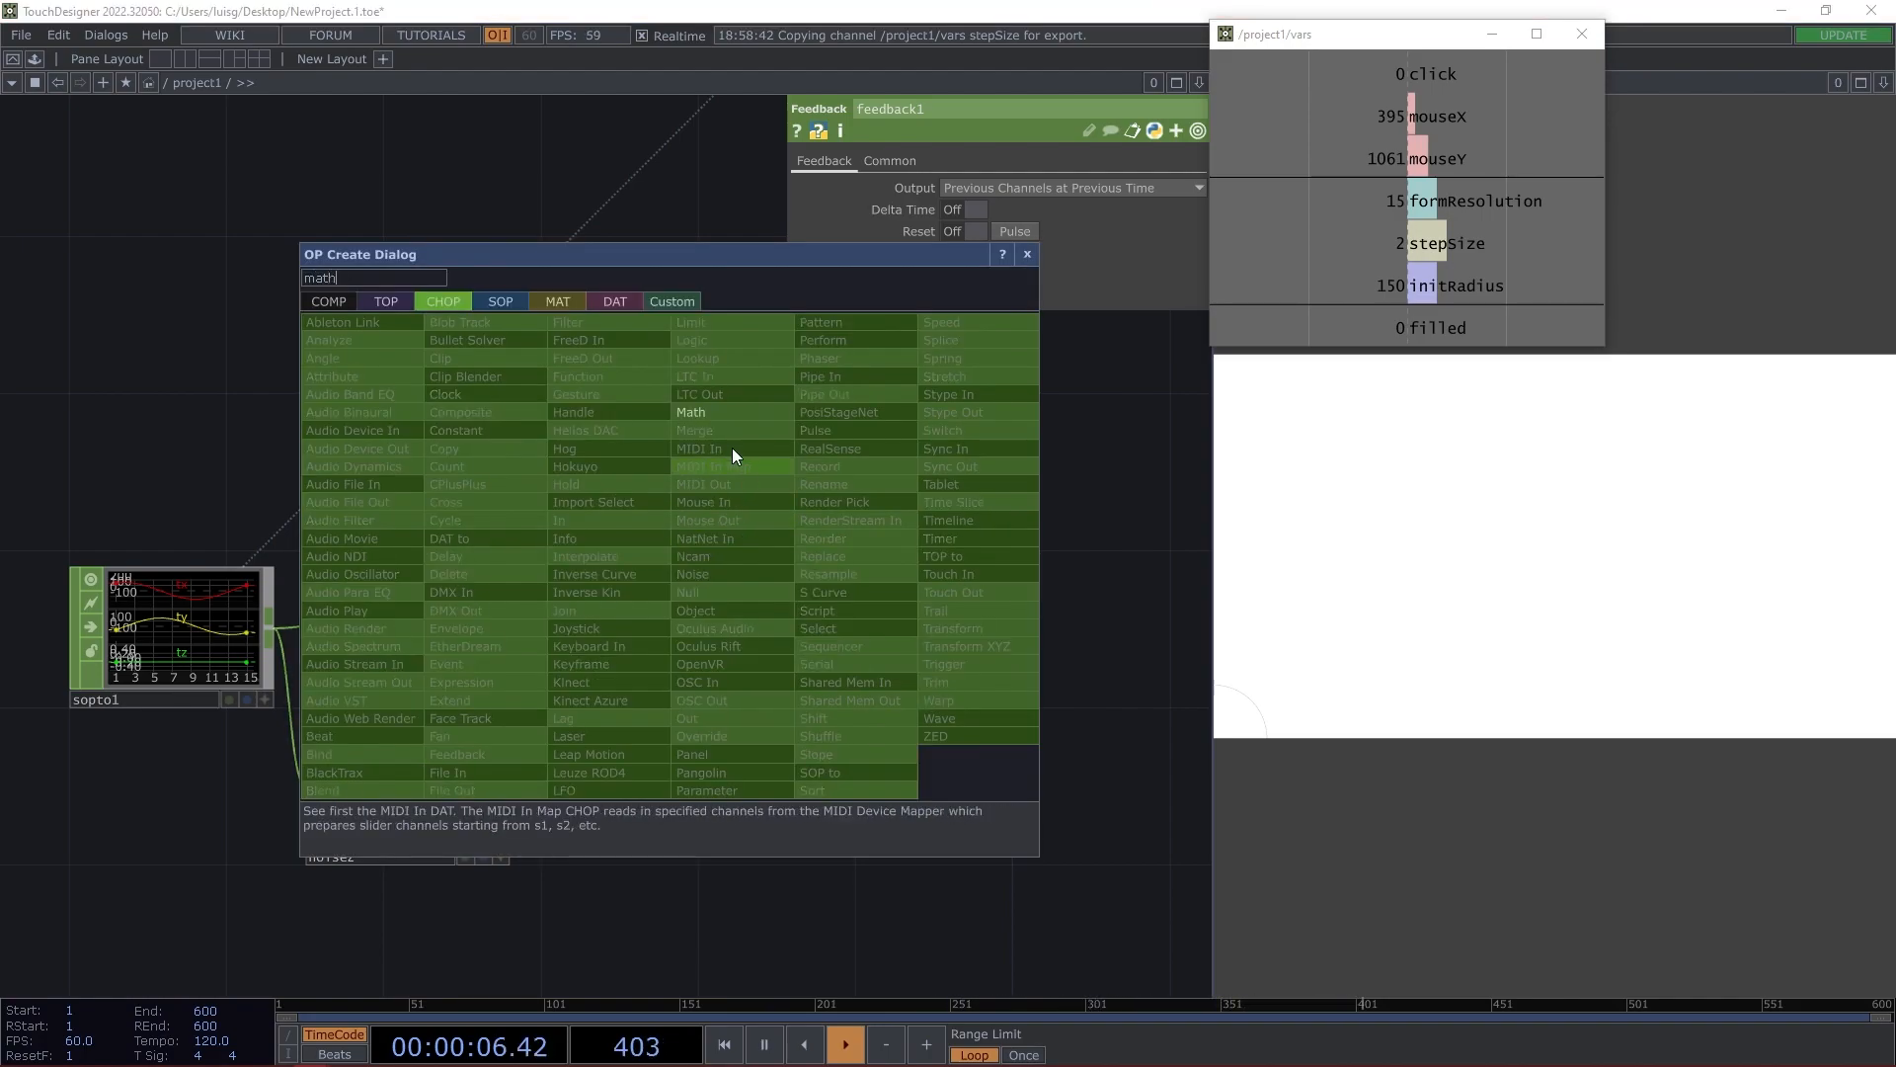
left_click(708, 412)
left_click(903, 790)
left_click_drag(505, 786, 904, 814)
left_click_drag(656, 871, 525, 864)
left_click(985, 229)
left_click(983, 273)
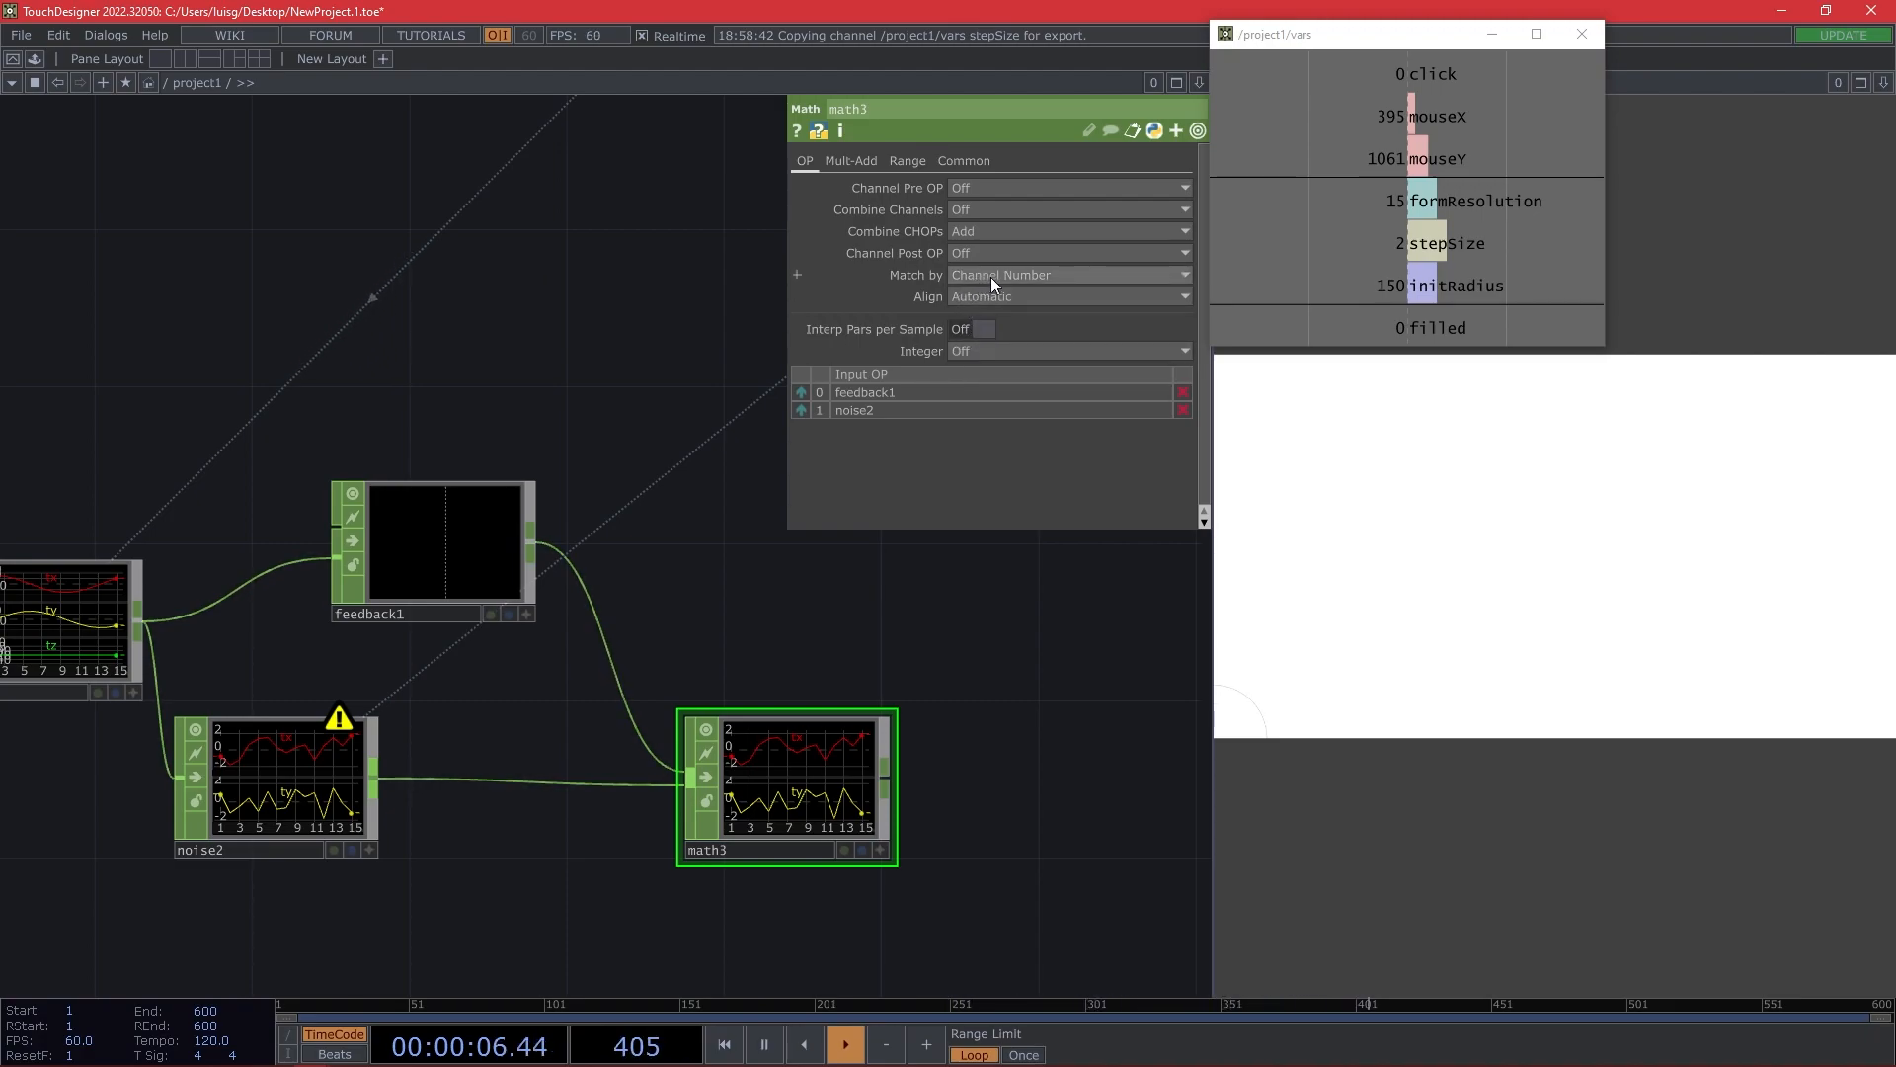
Set Match by to Channel Name on math3.
left_click(999, 276)
left_click(1003, 288)
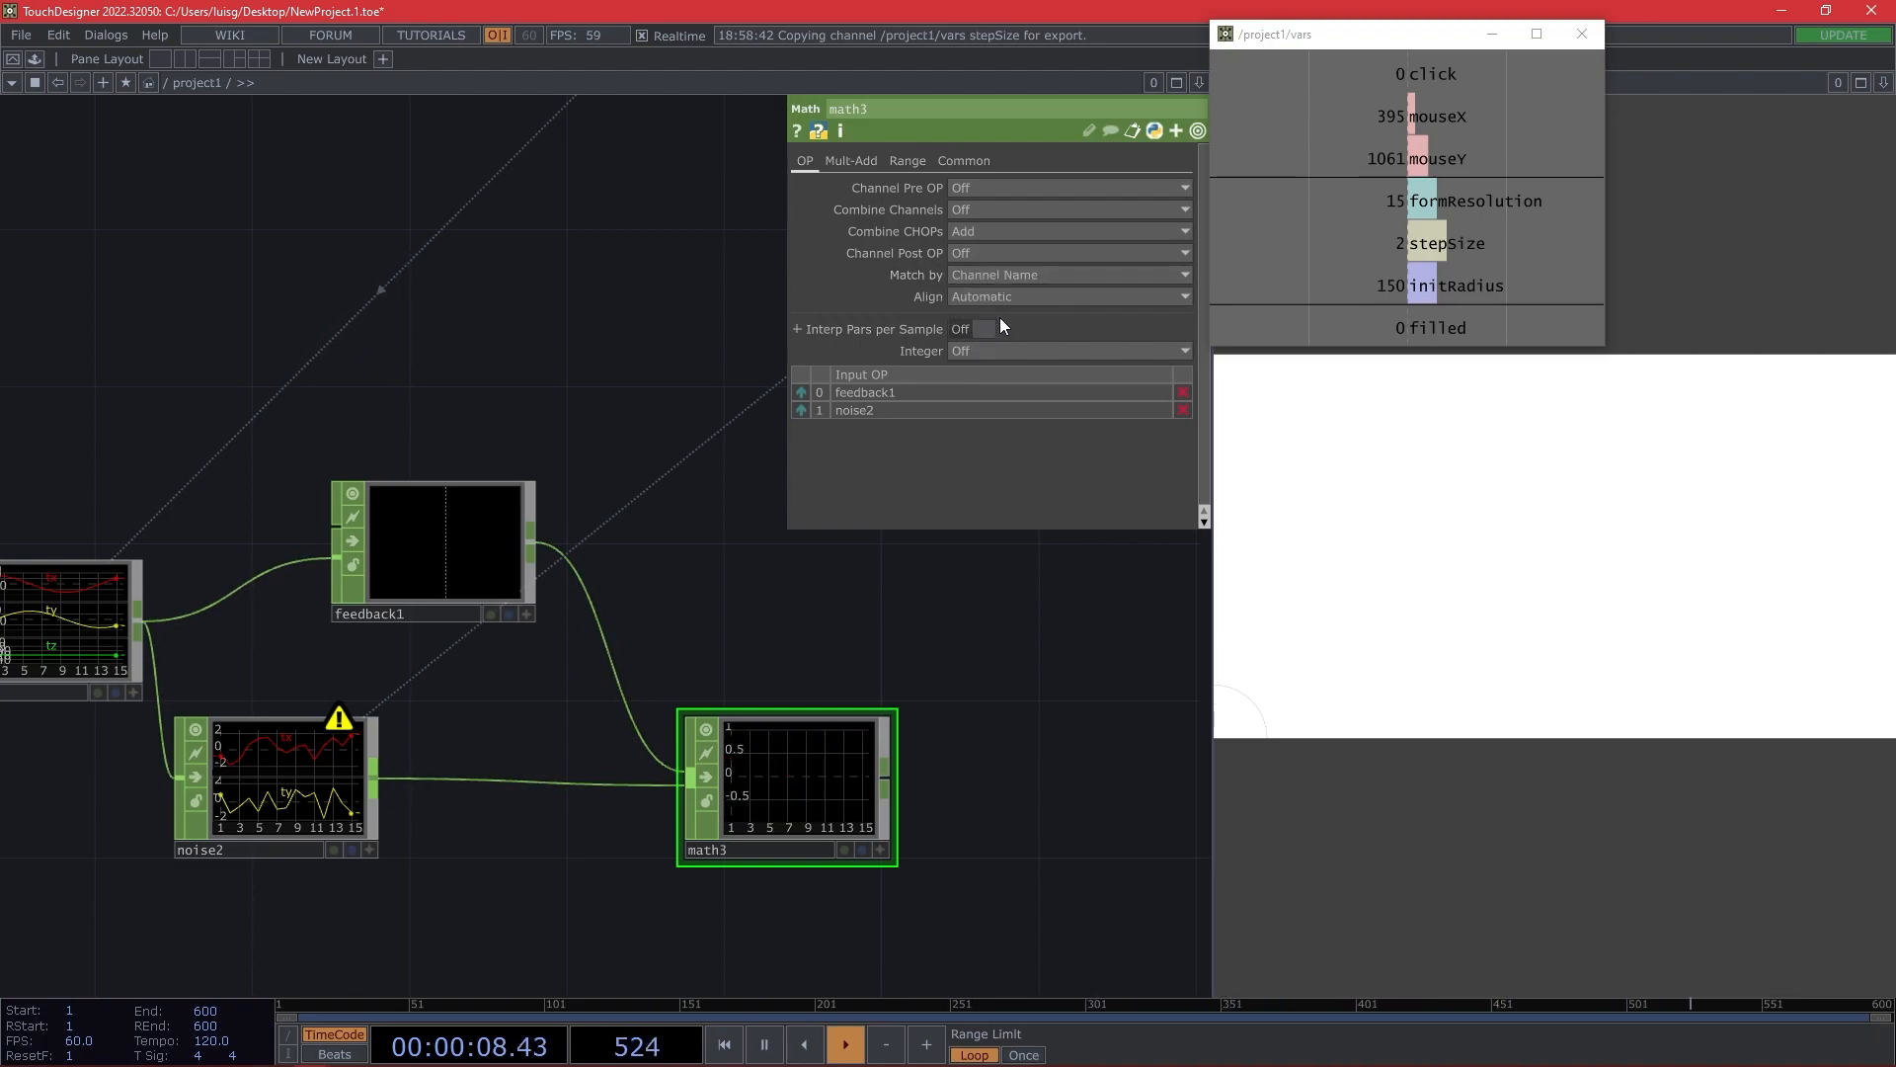
left_click_drag(722, 638, 789, 669)
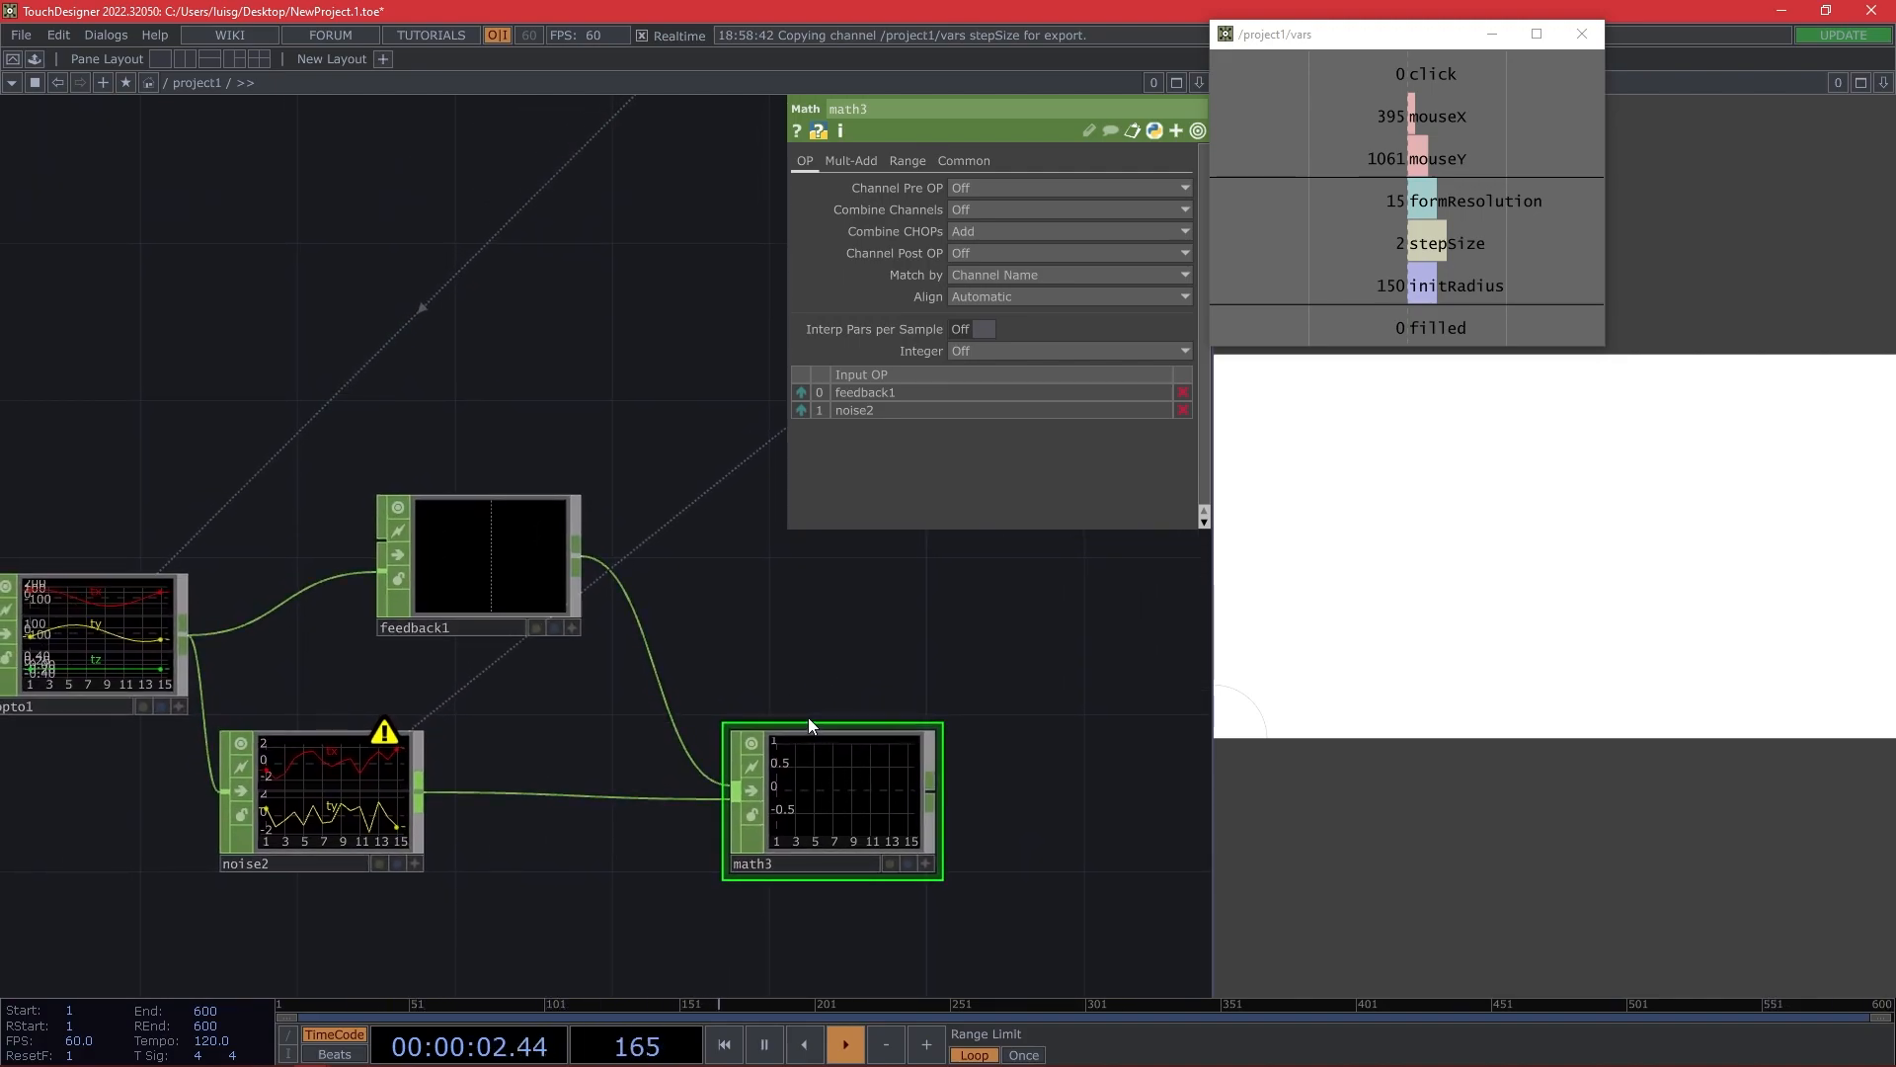
left_click_drag(656, 637, 726, 637)
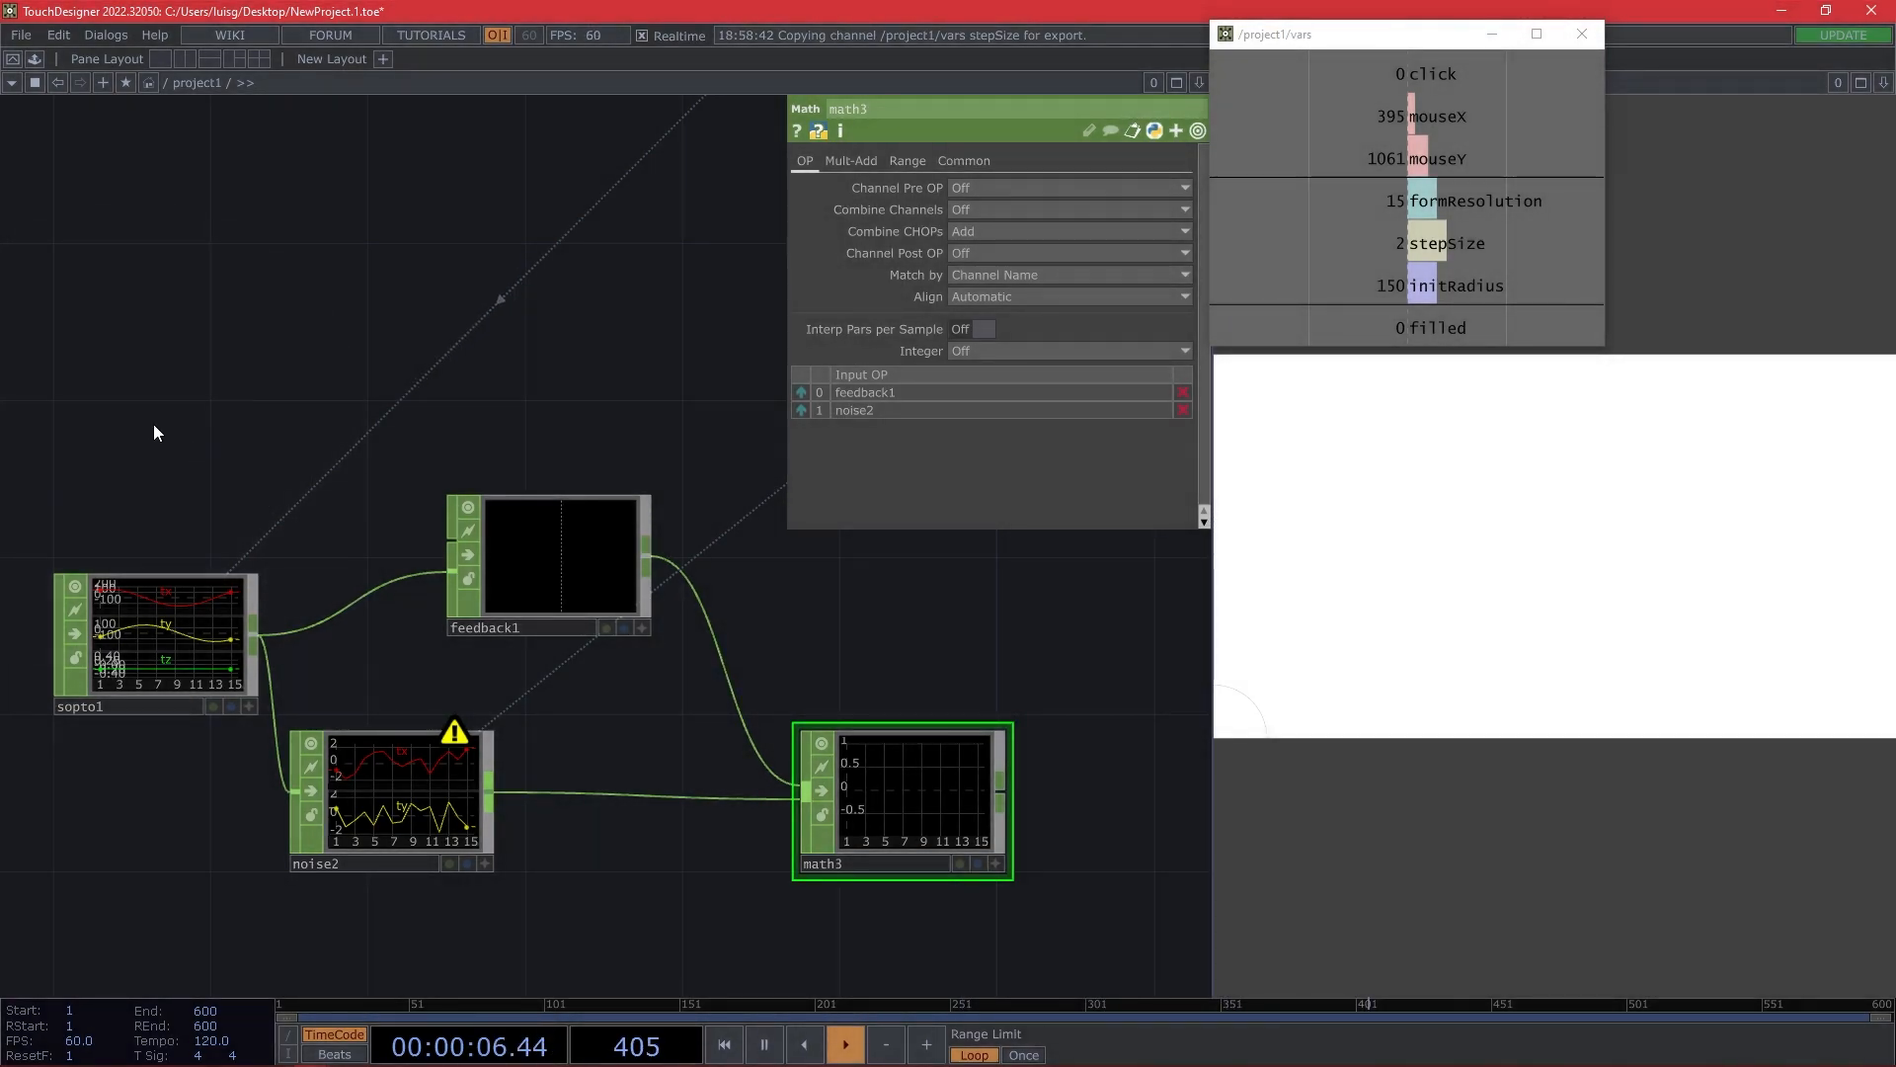
Add a Select CHOP above sopto1 and set math3 as its source CHOP.
left_click(160, 461)
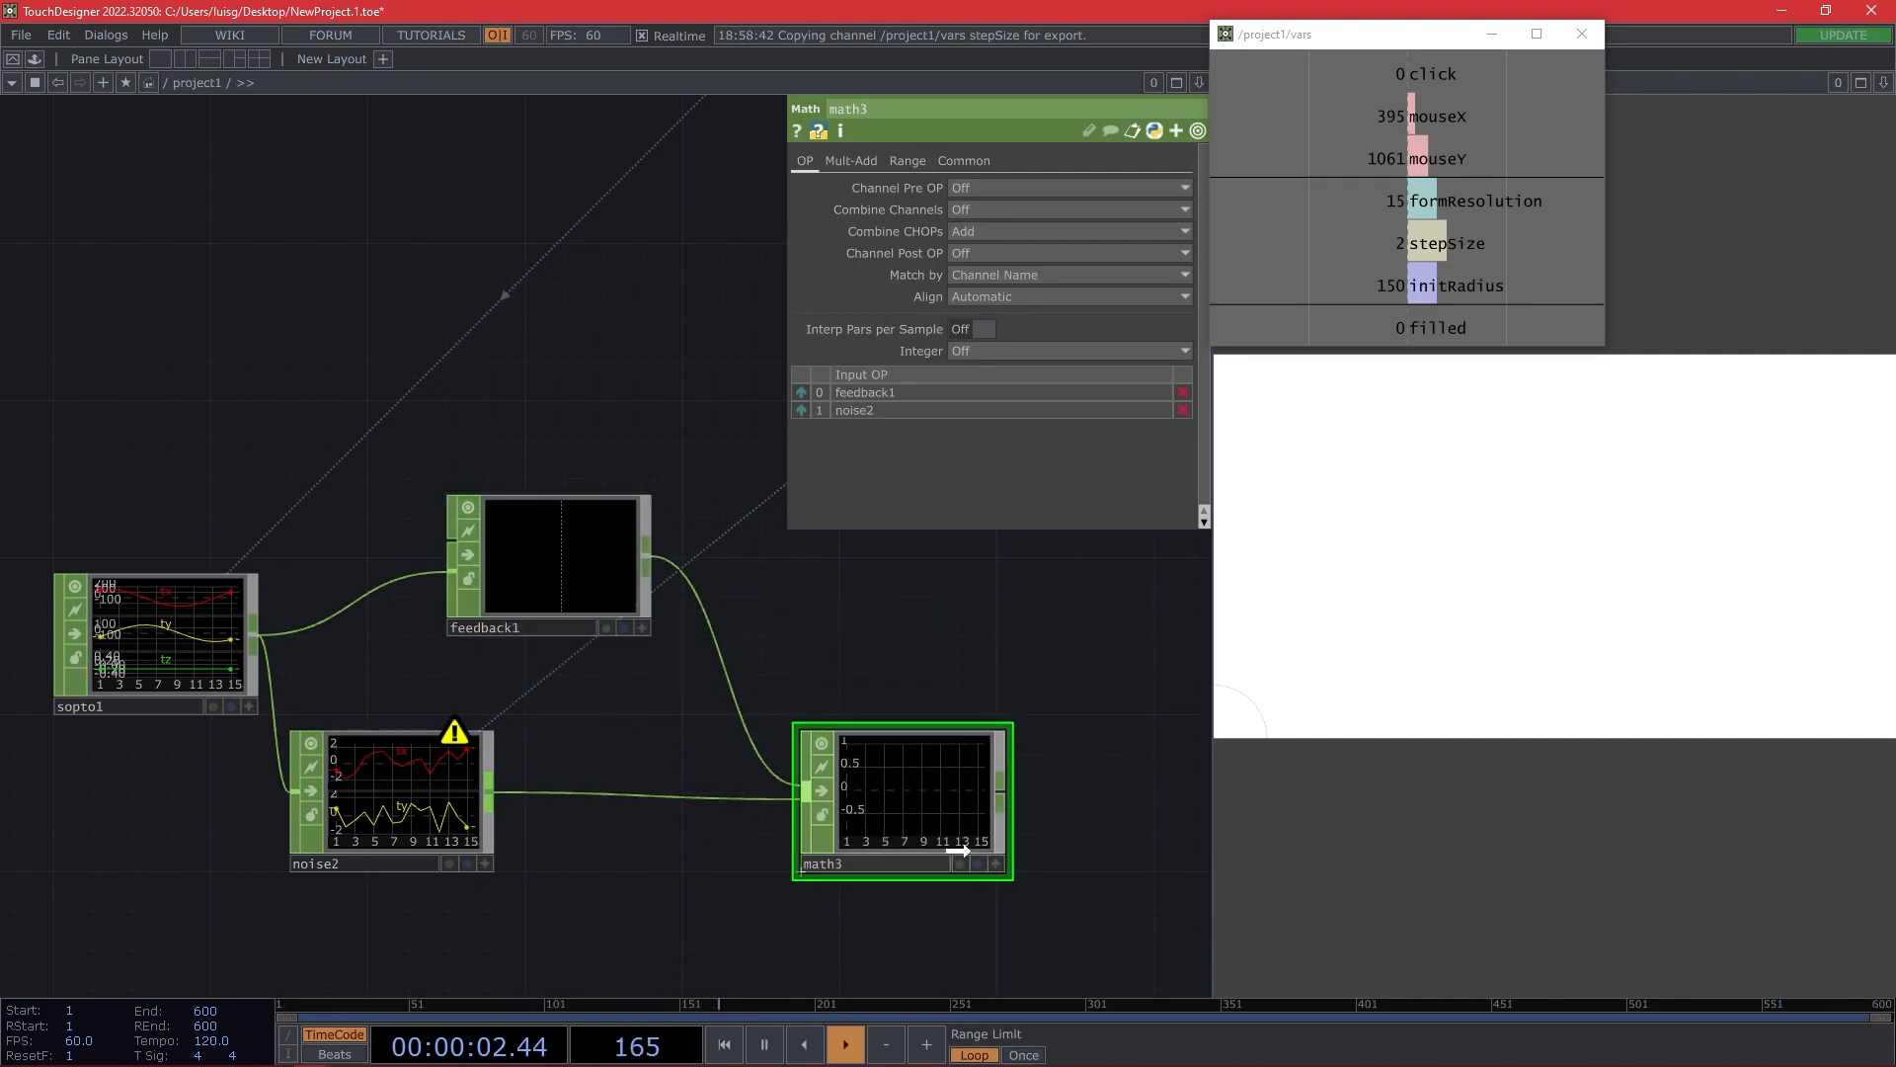
key("Tab")
type("se")
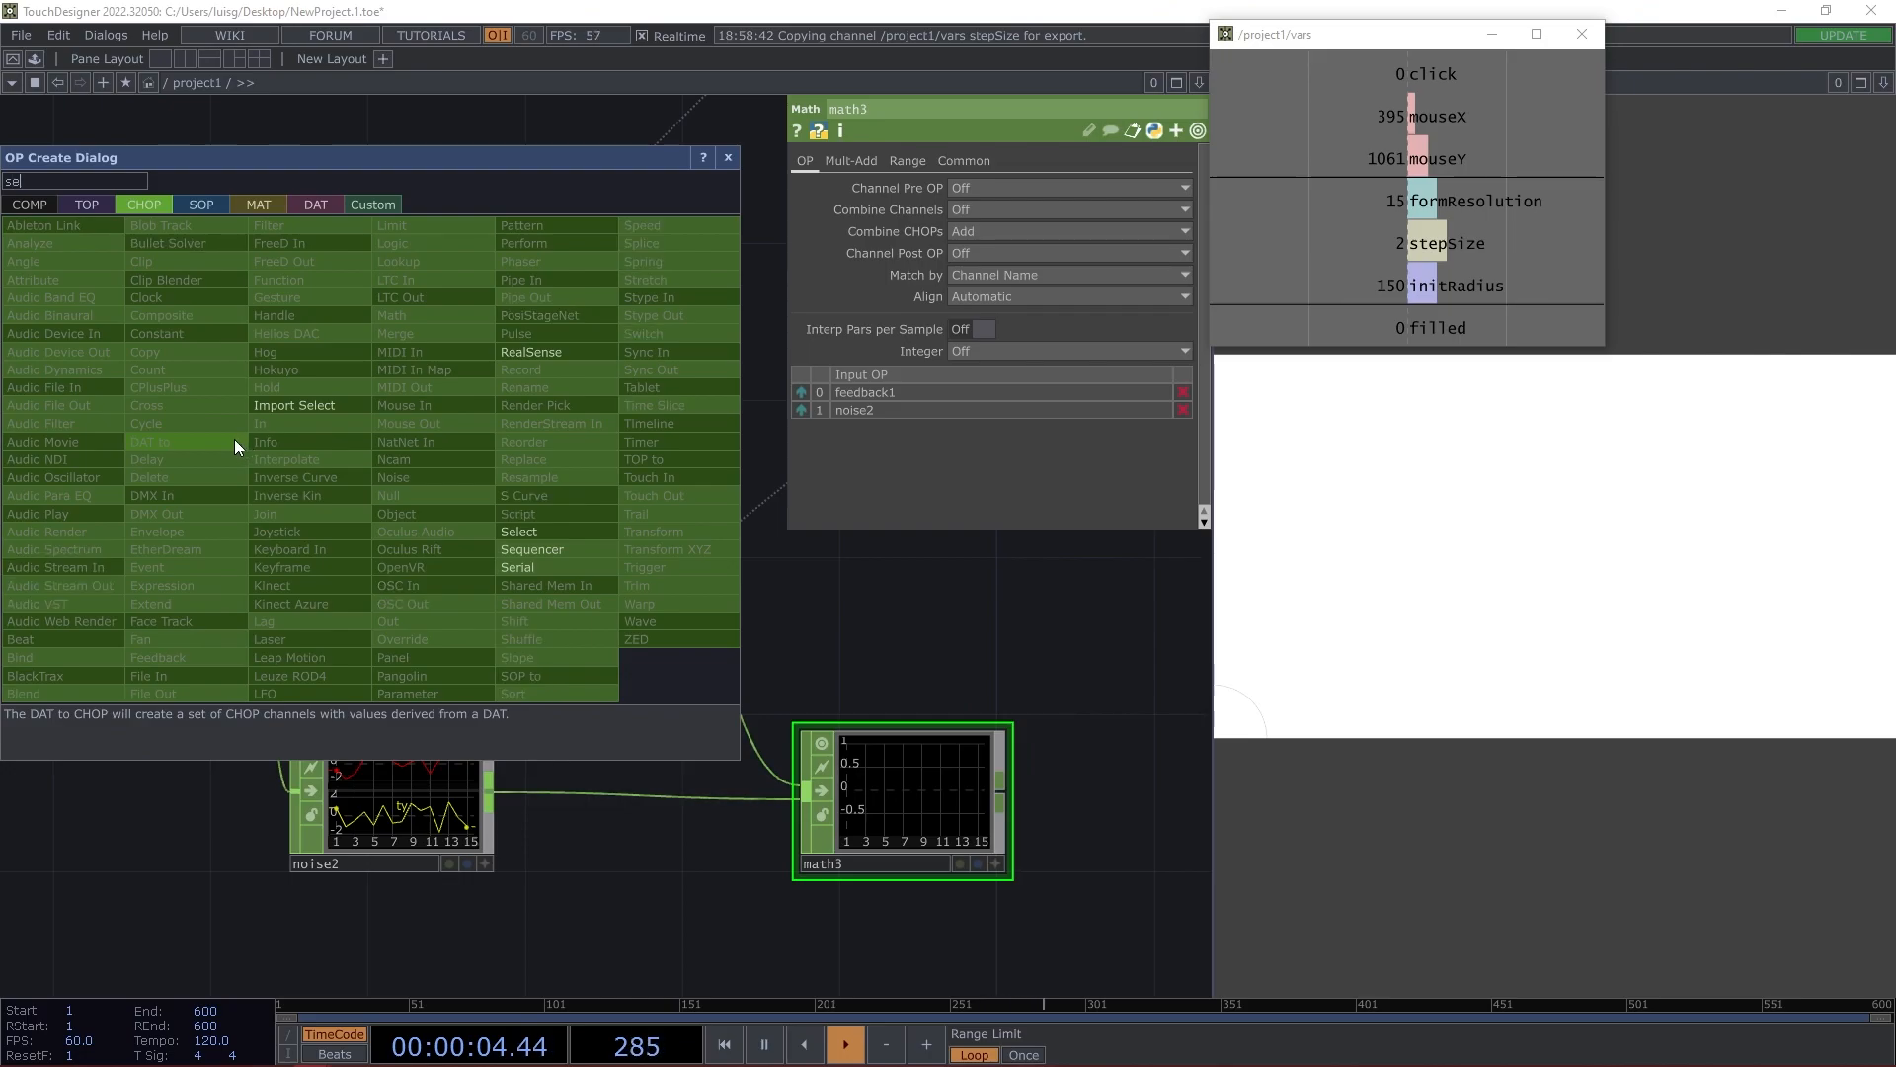
left_click(542, 532)
left_click(154, 447)
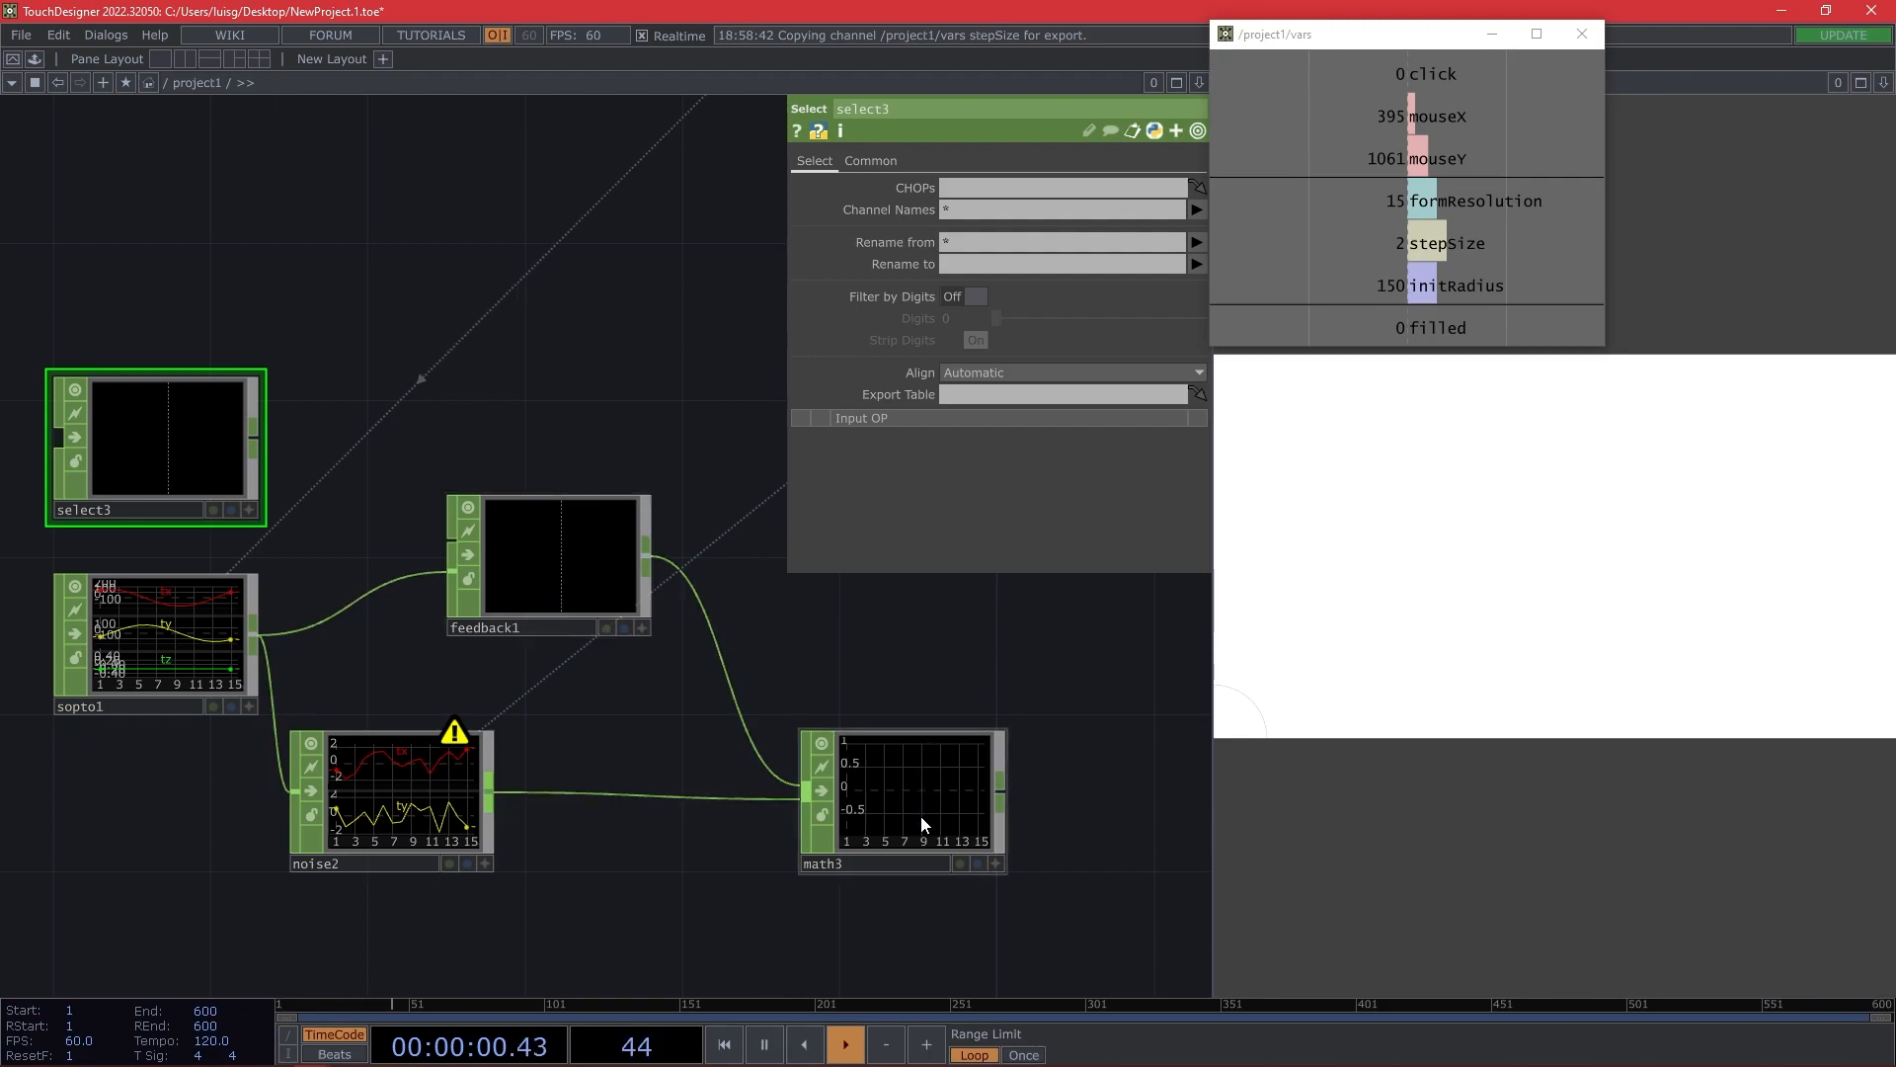
left_click_drag(921, 816, 178, 474)
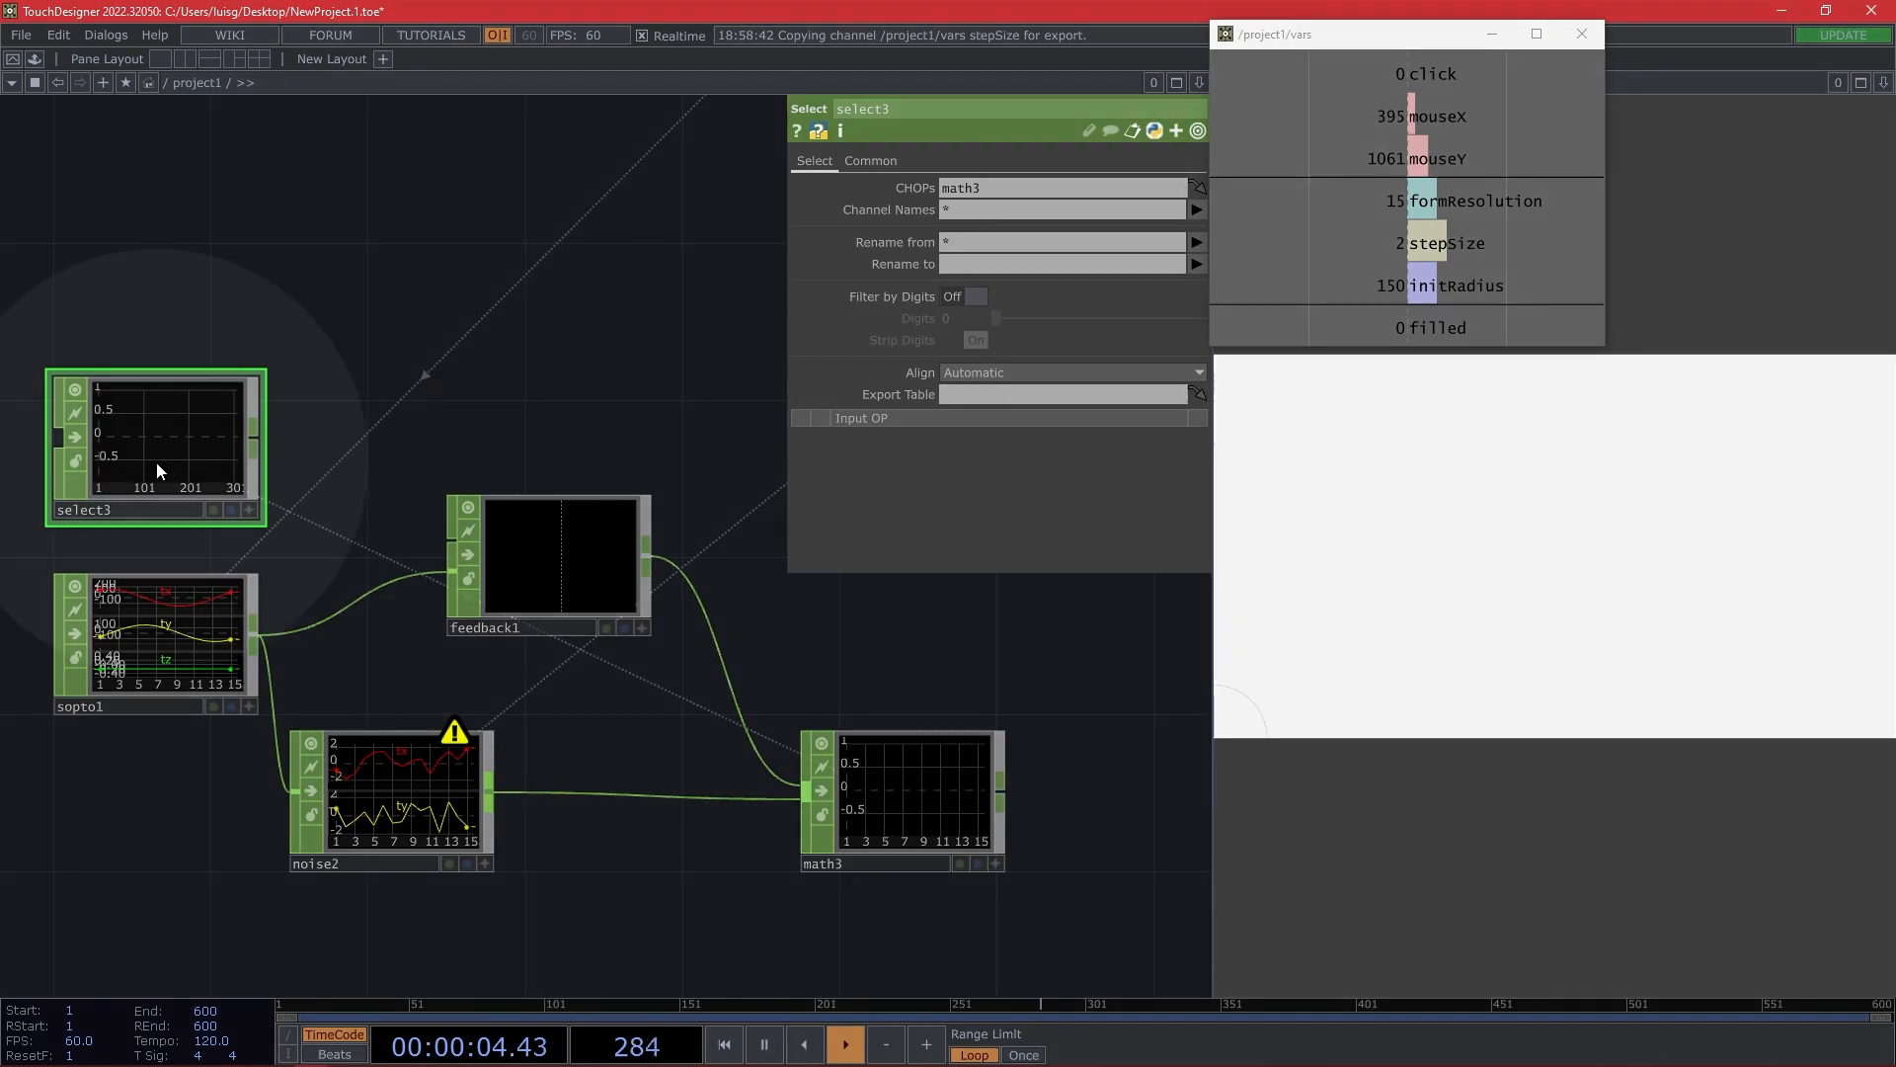
key("ctrl")
key("ctrl")
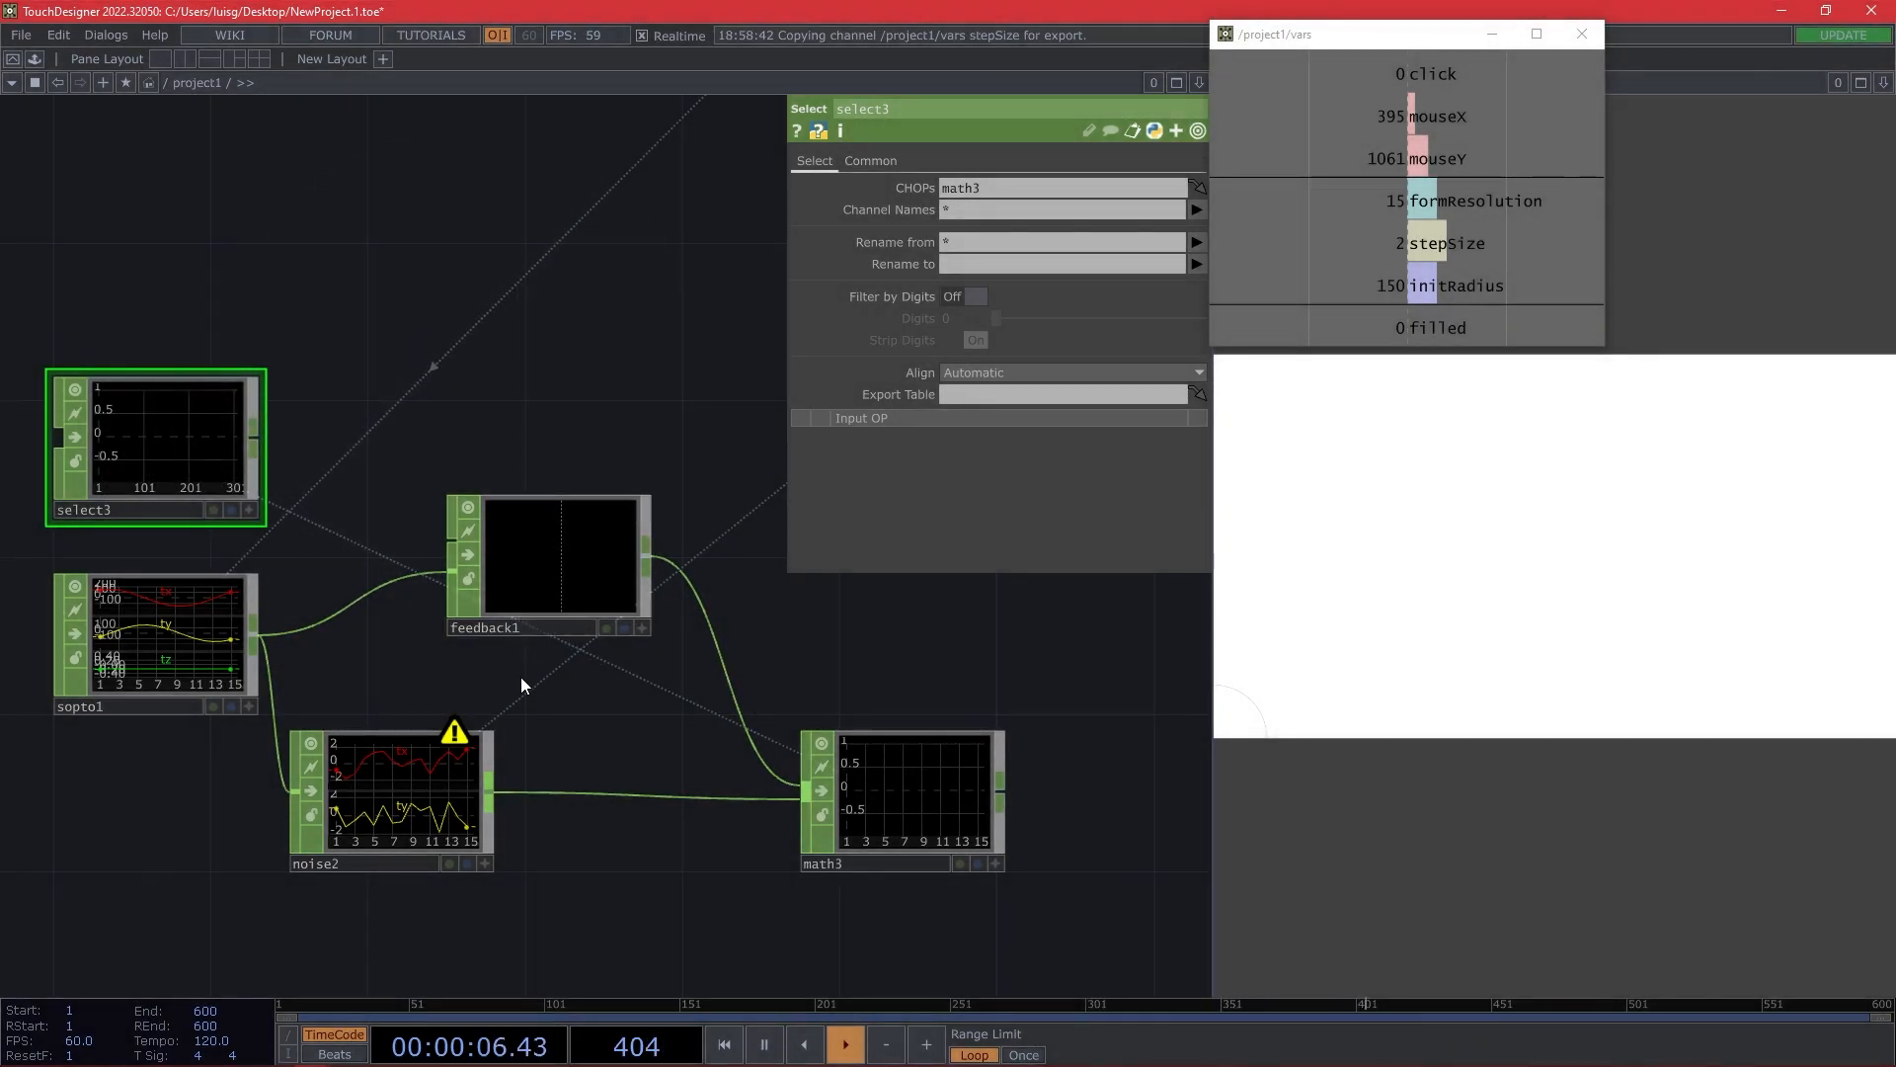
left_click(442, 784)
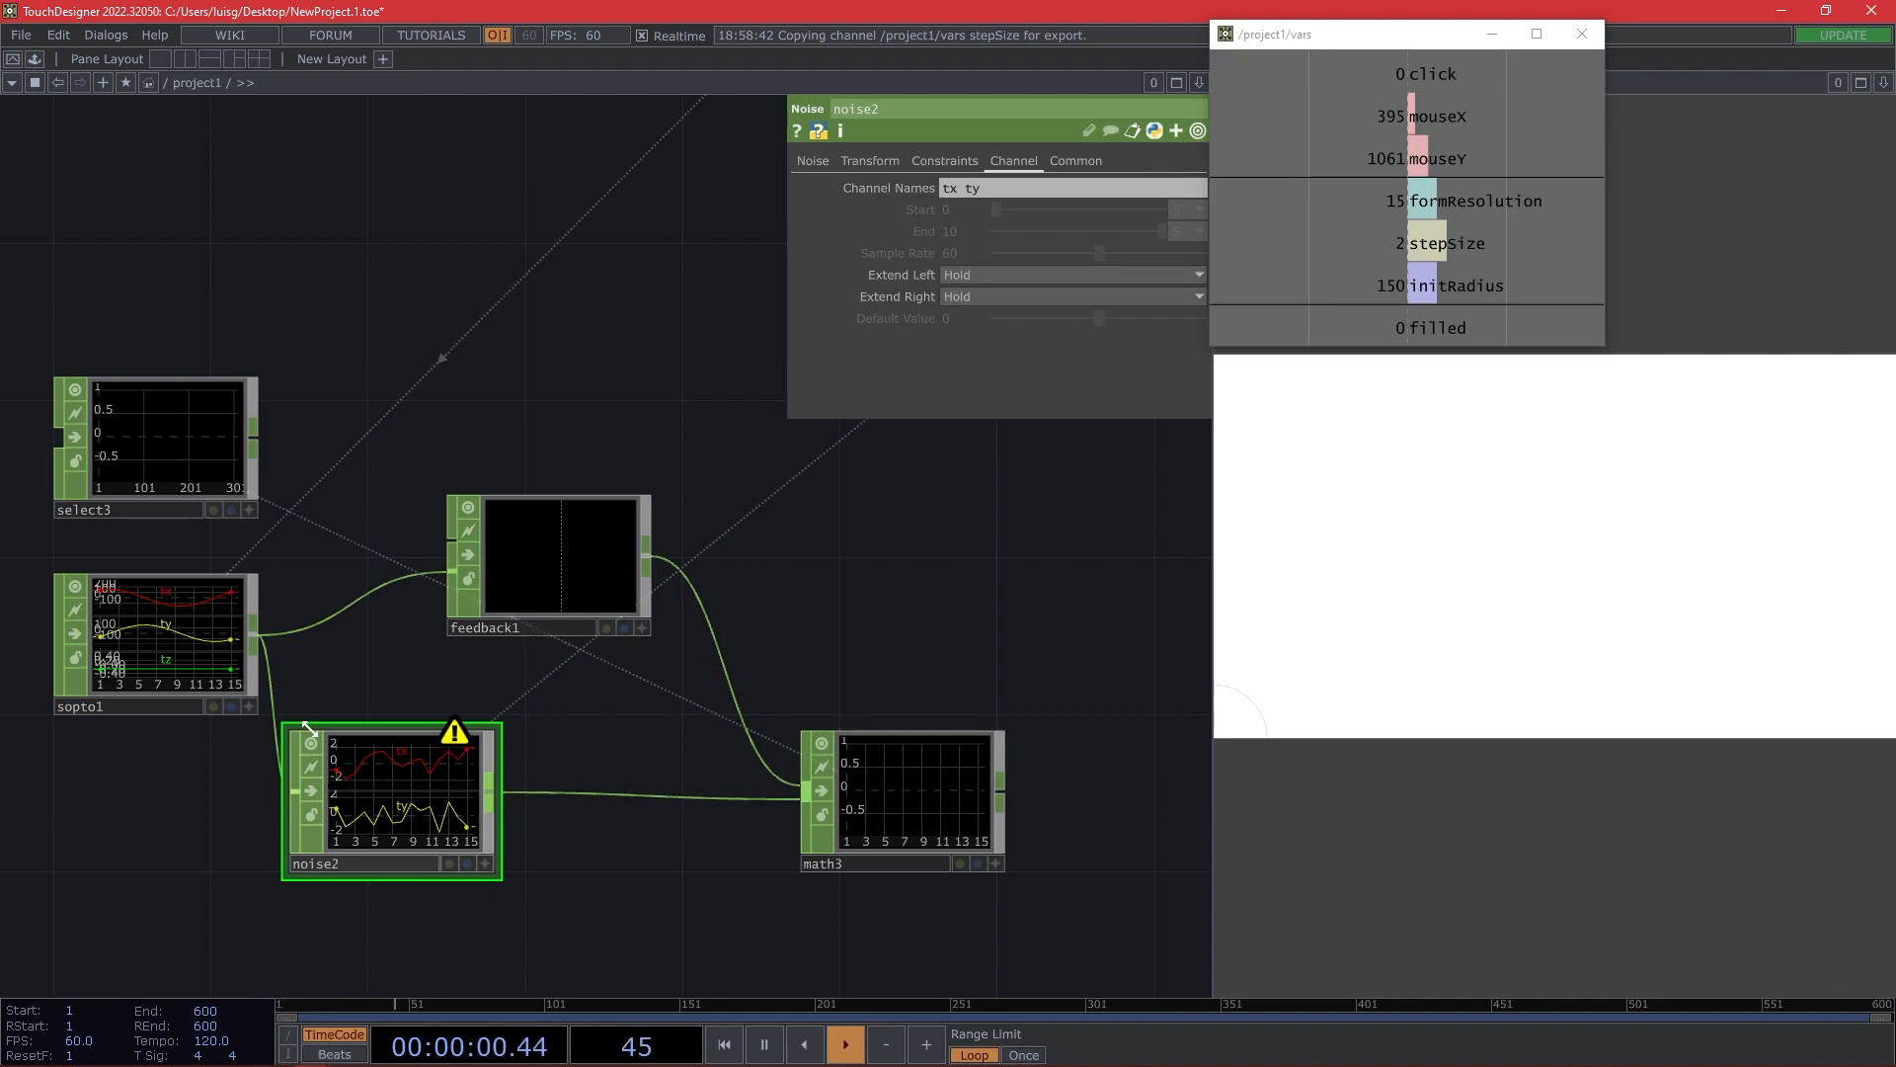
left_click(933, 815)
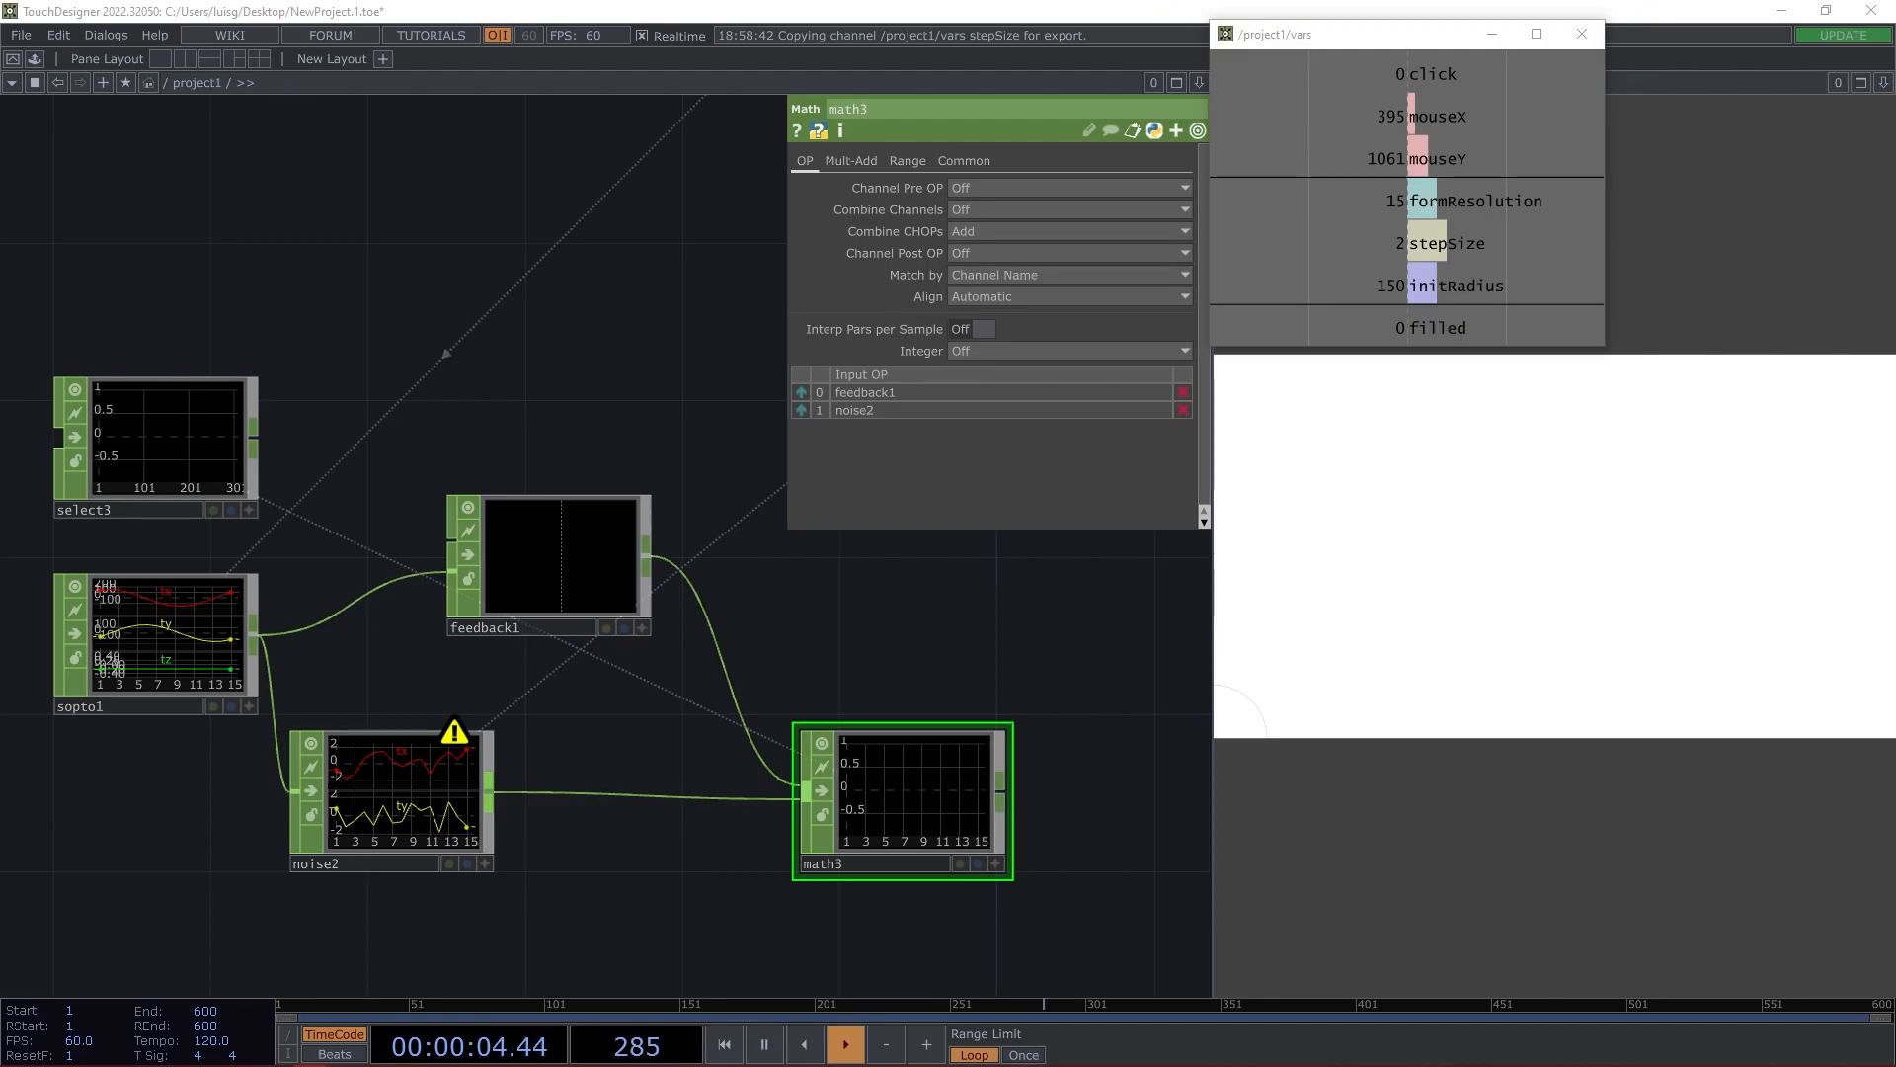
left_click(1199, 129)
left_click(1199, 129)
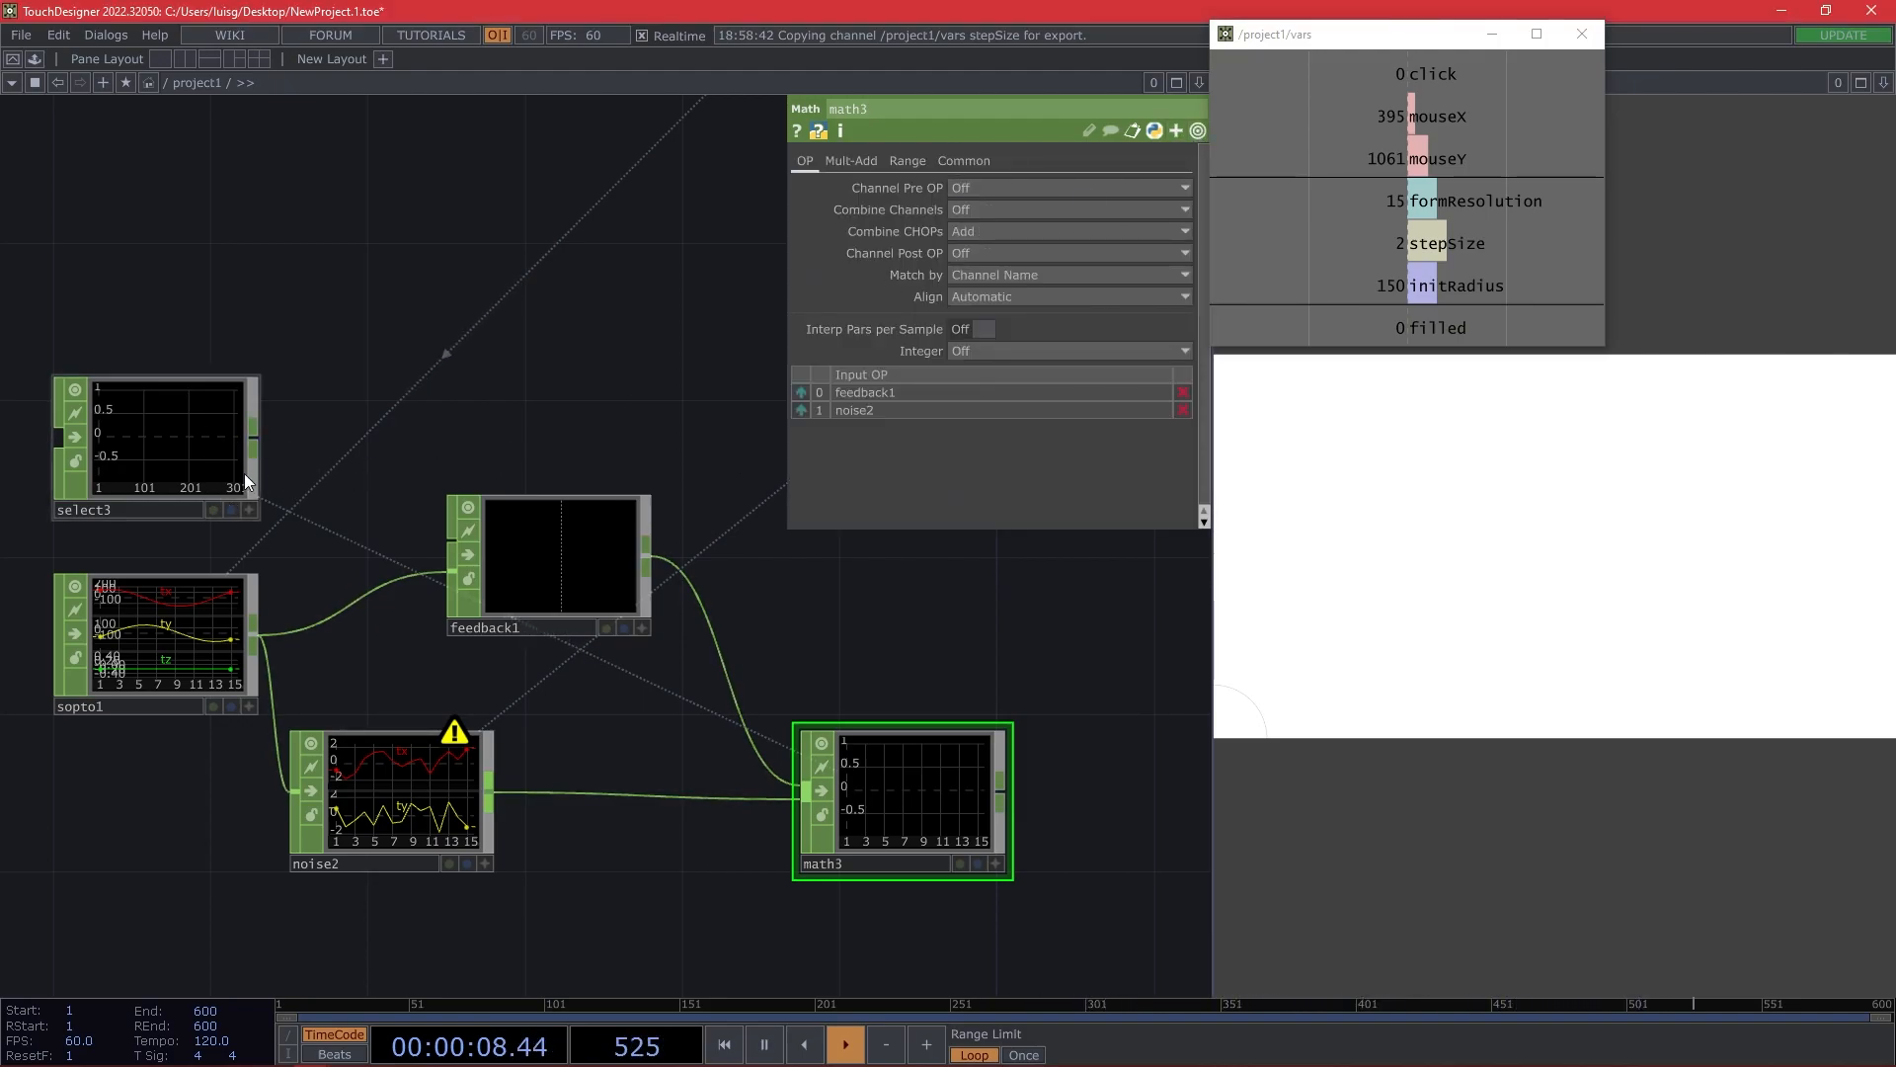
key("ctrl")
key("ctrl")
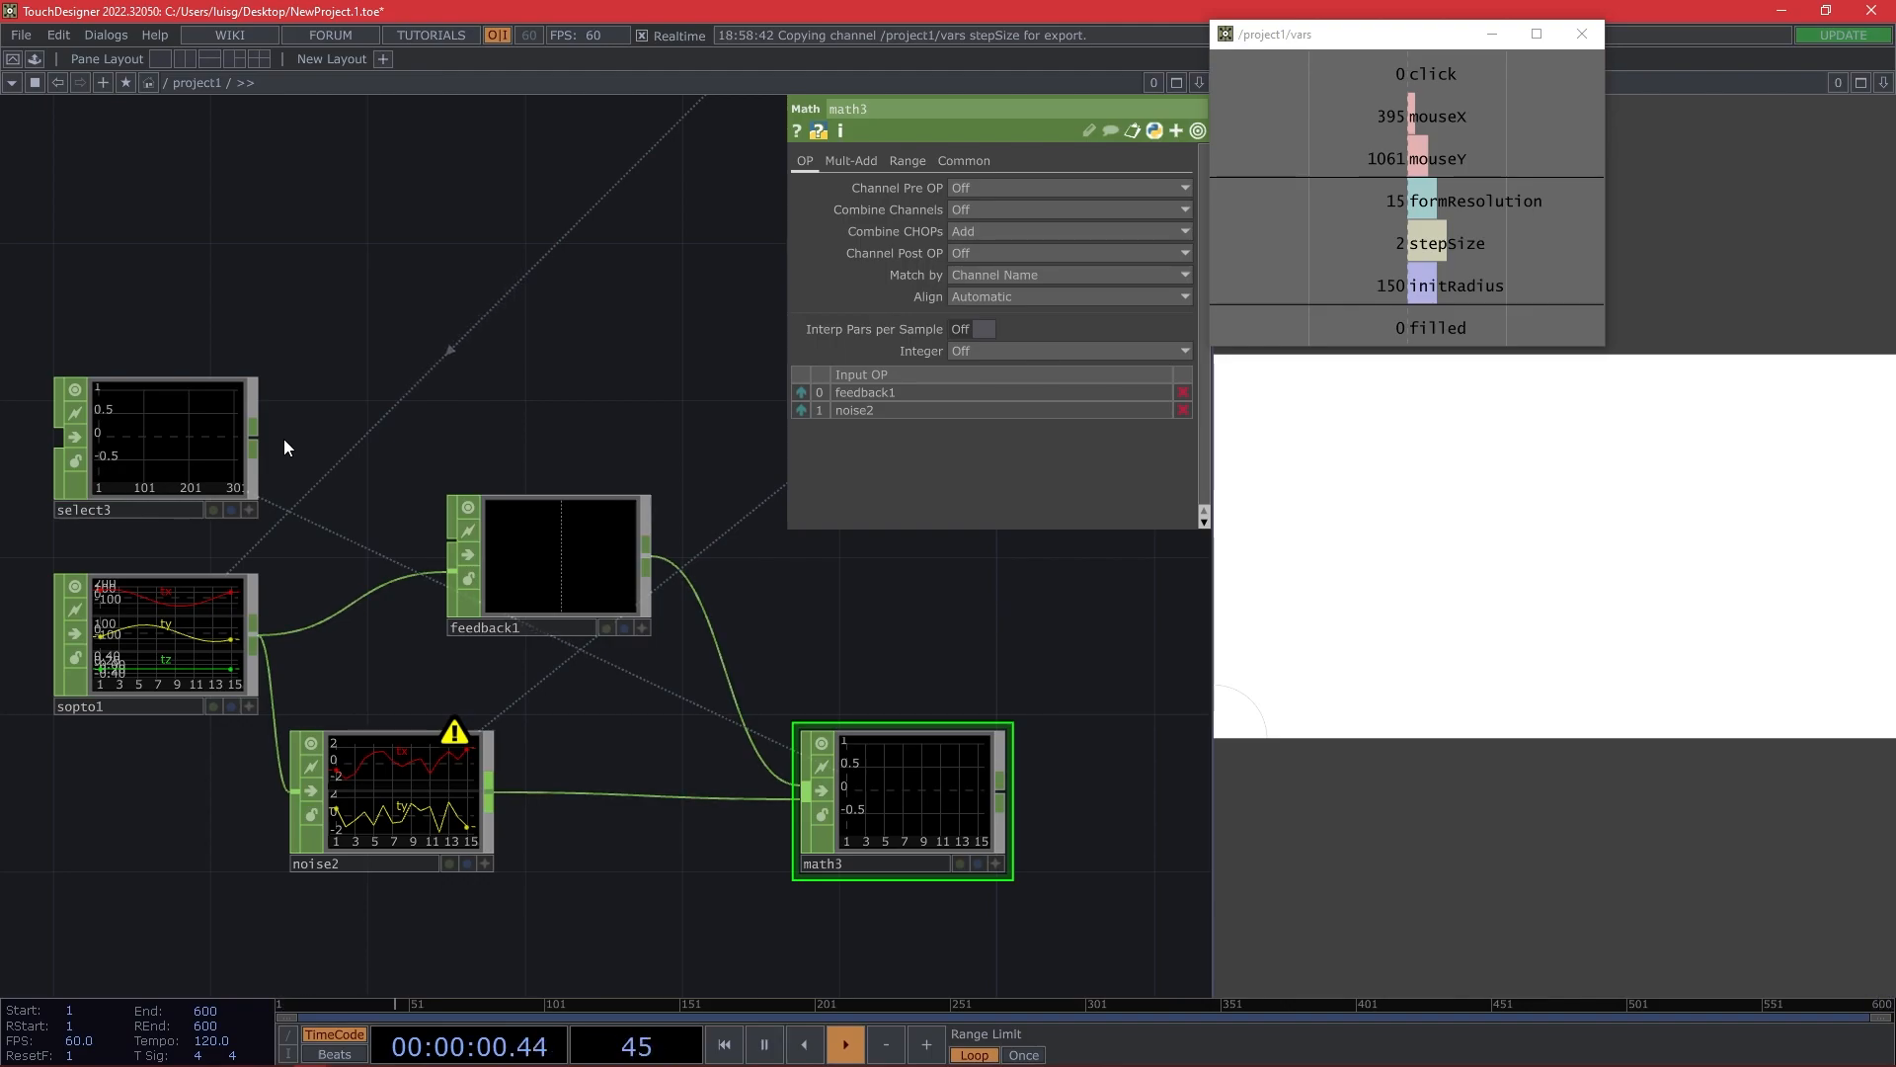
Connect select3 to the first input of feedback1 and pulse feedback1's Reset to start the loop.
left_click(259, 439)
left_click(434, 543)
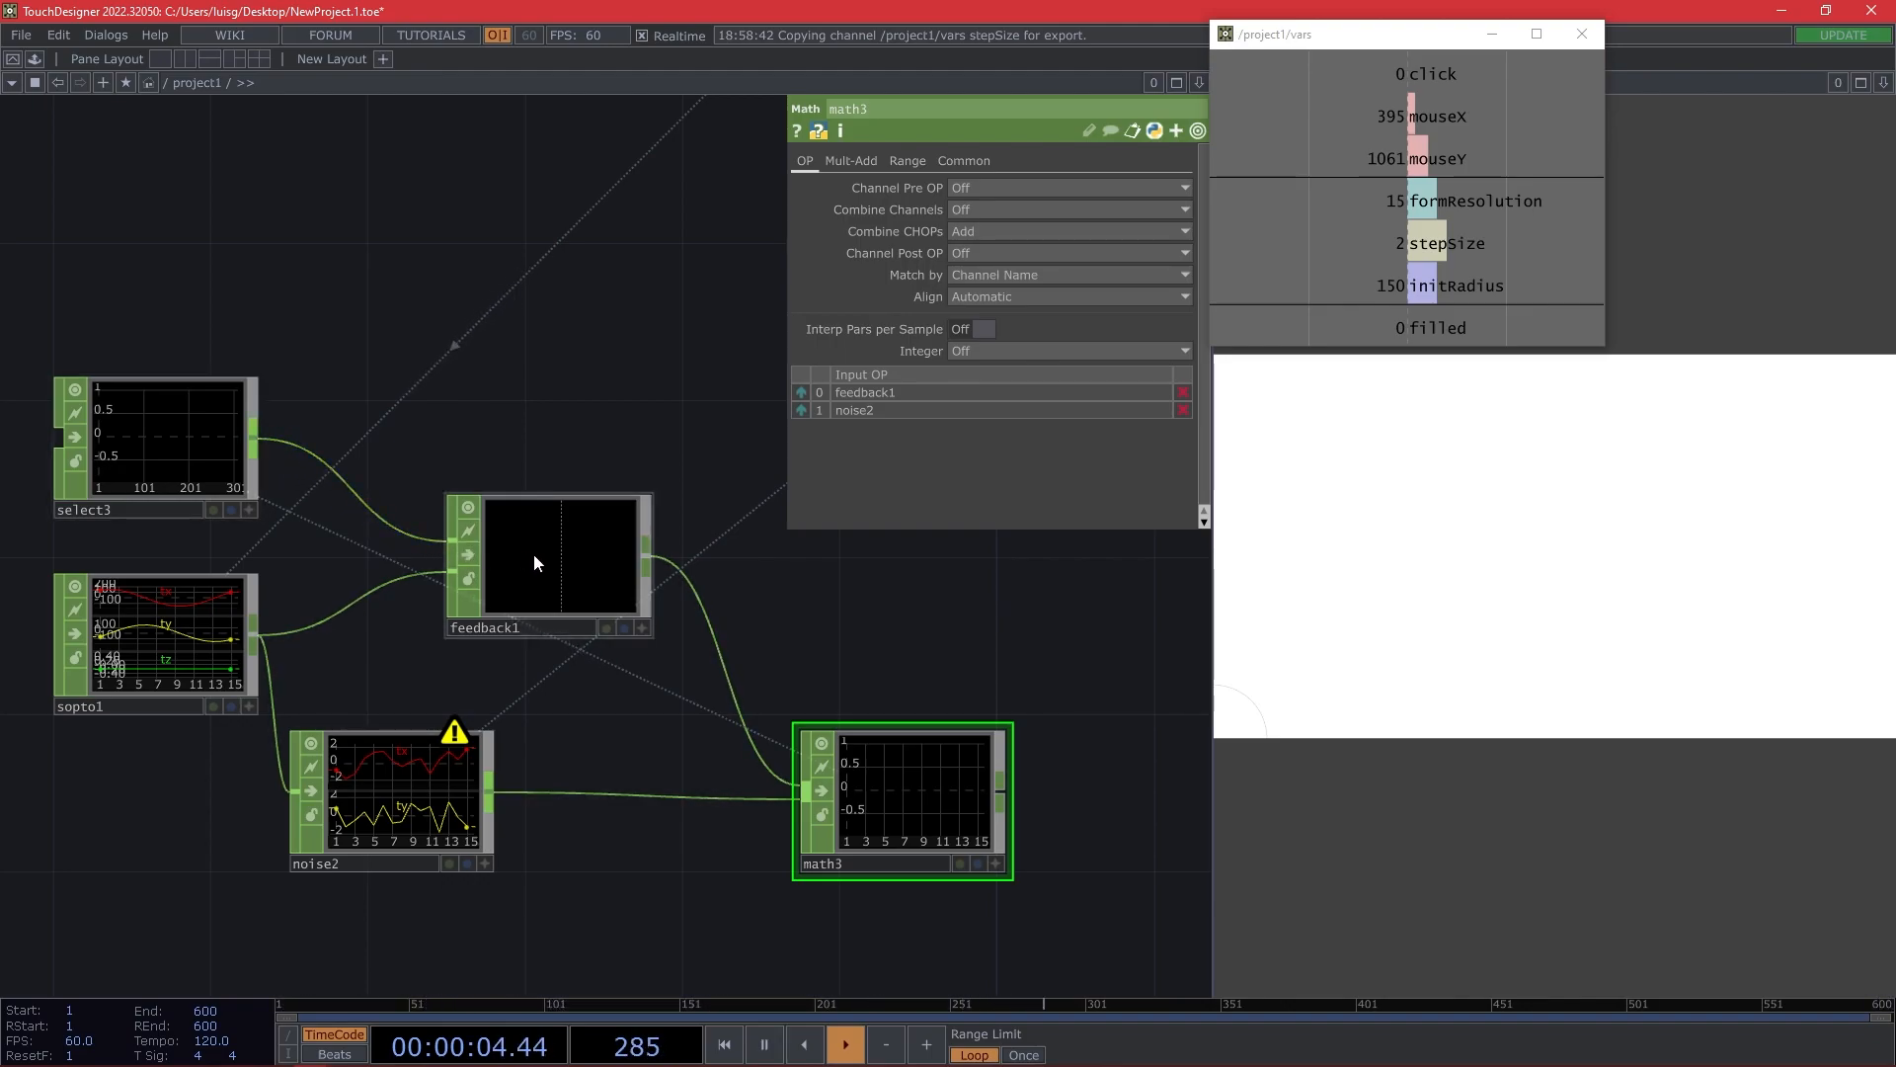
left_click(578, 565)
left_click(1031, 232)
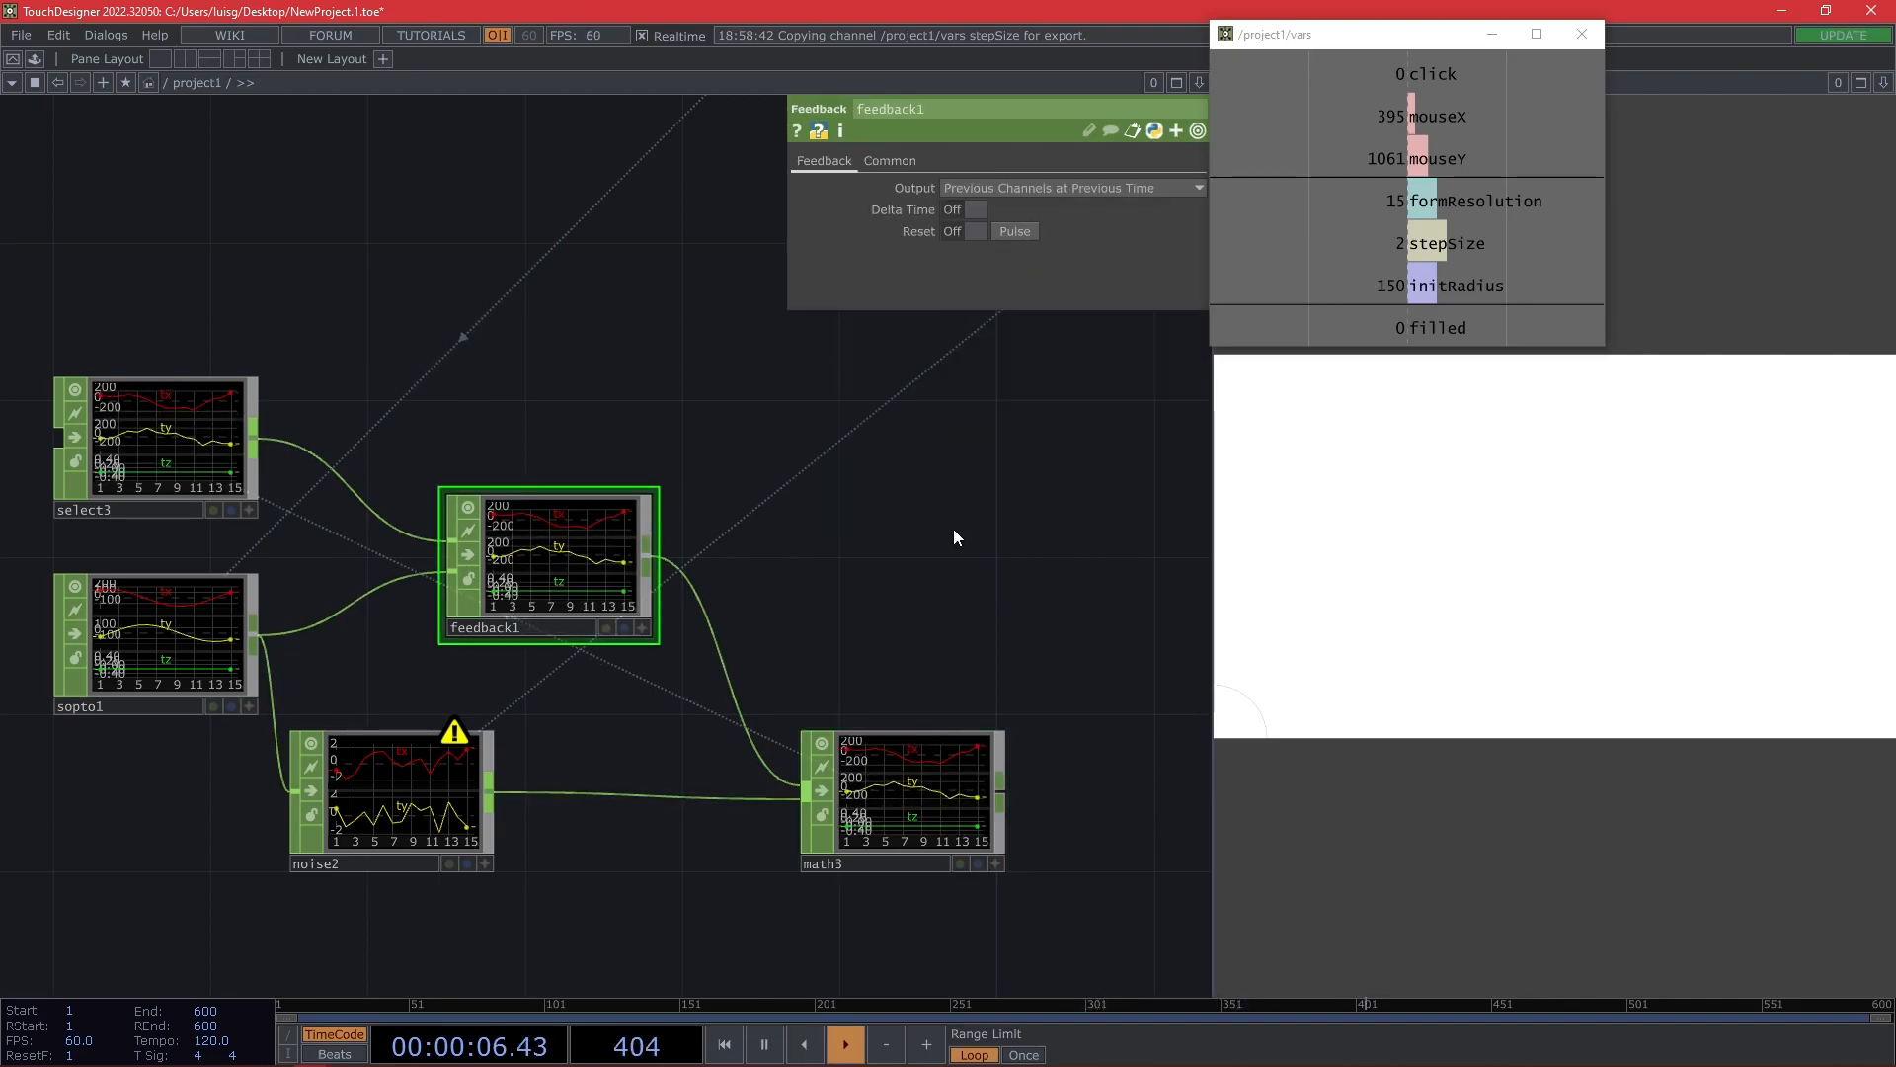
Examine the channel curves of math3, feedback1 and noise2 while the random offsets accumulate.
left_click_drag(952, 526, 882, 491)
scroll(838, 741, "up", 5)
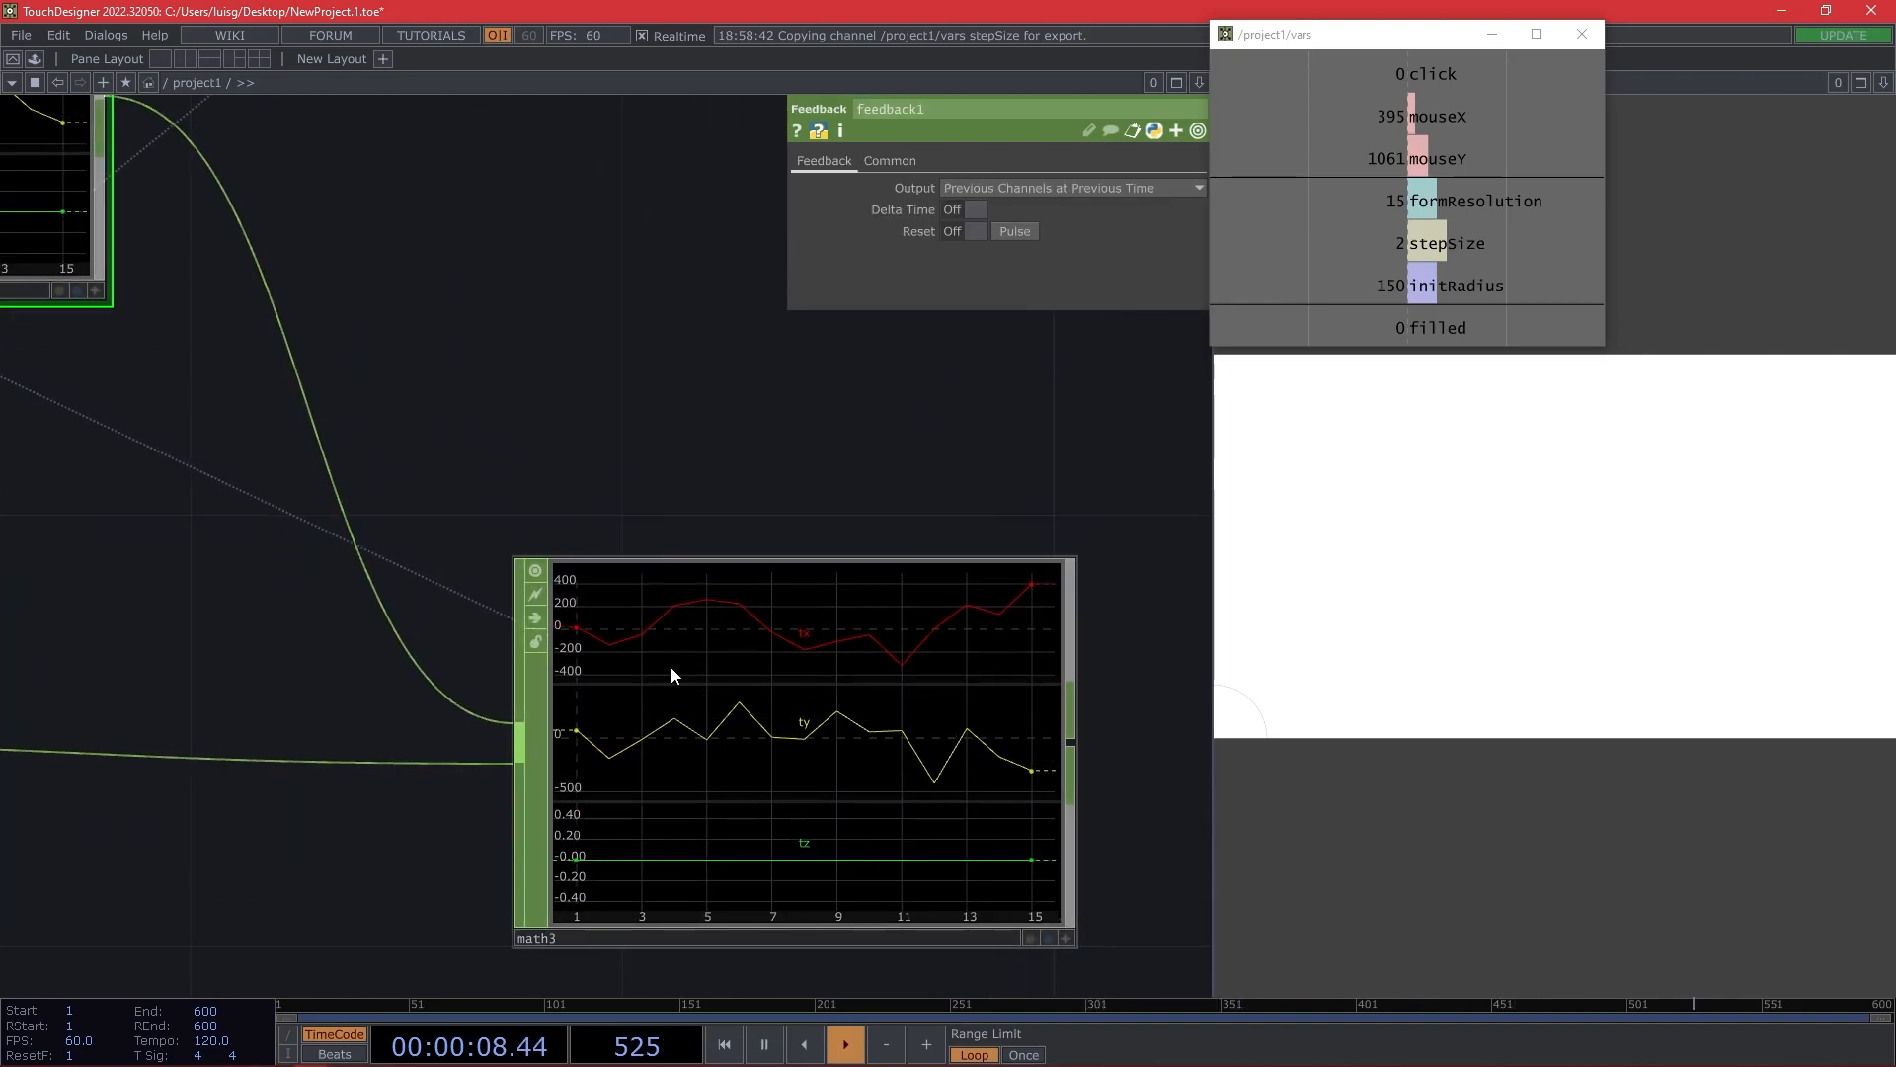
scroll(811, 624, "down", 5)
scroll(435, 435, "up", 4)
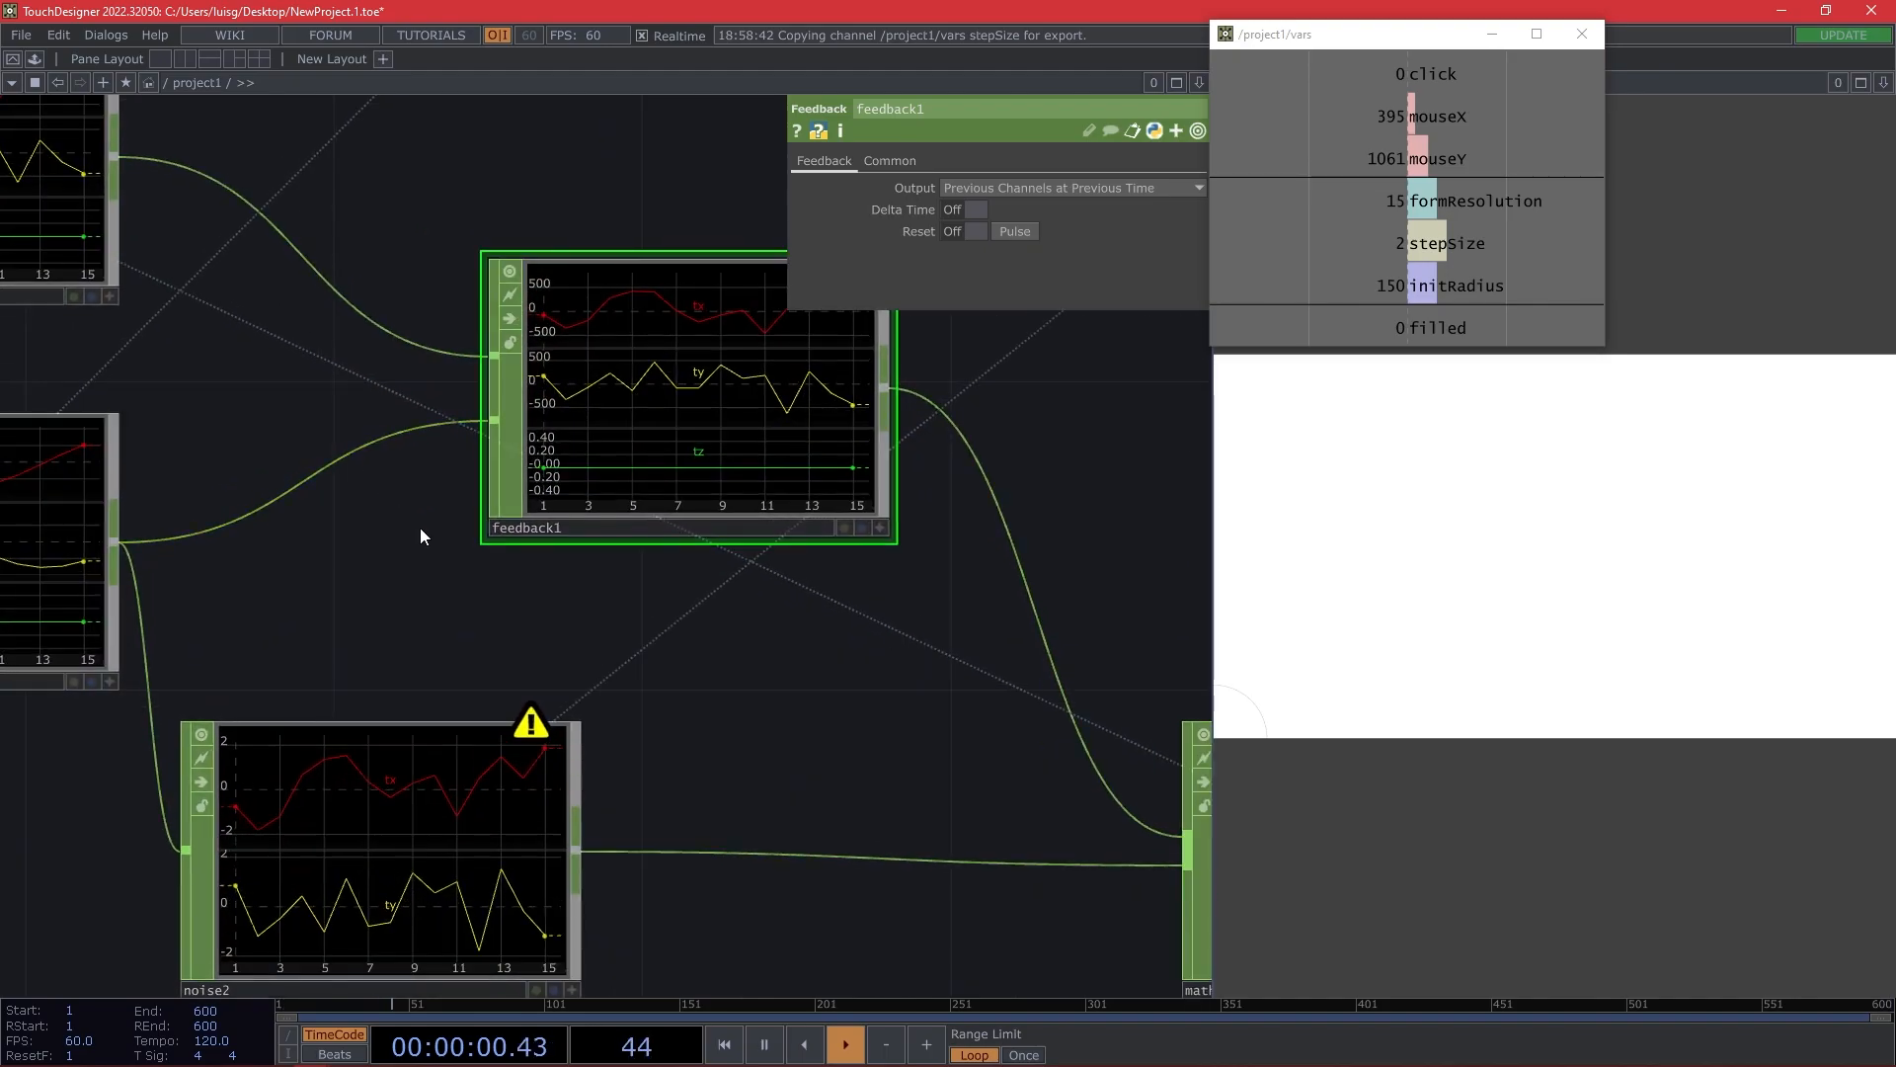
scroll(655, 507, "down", 5)
scroll(889, 761, "up", 5)
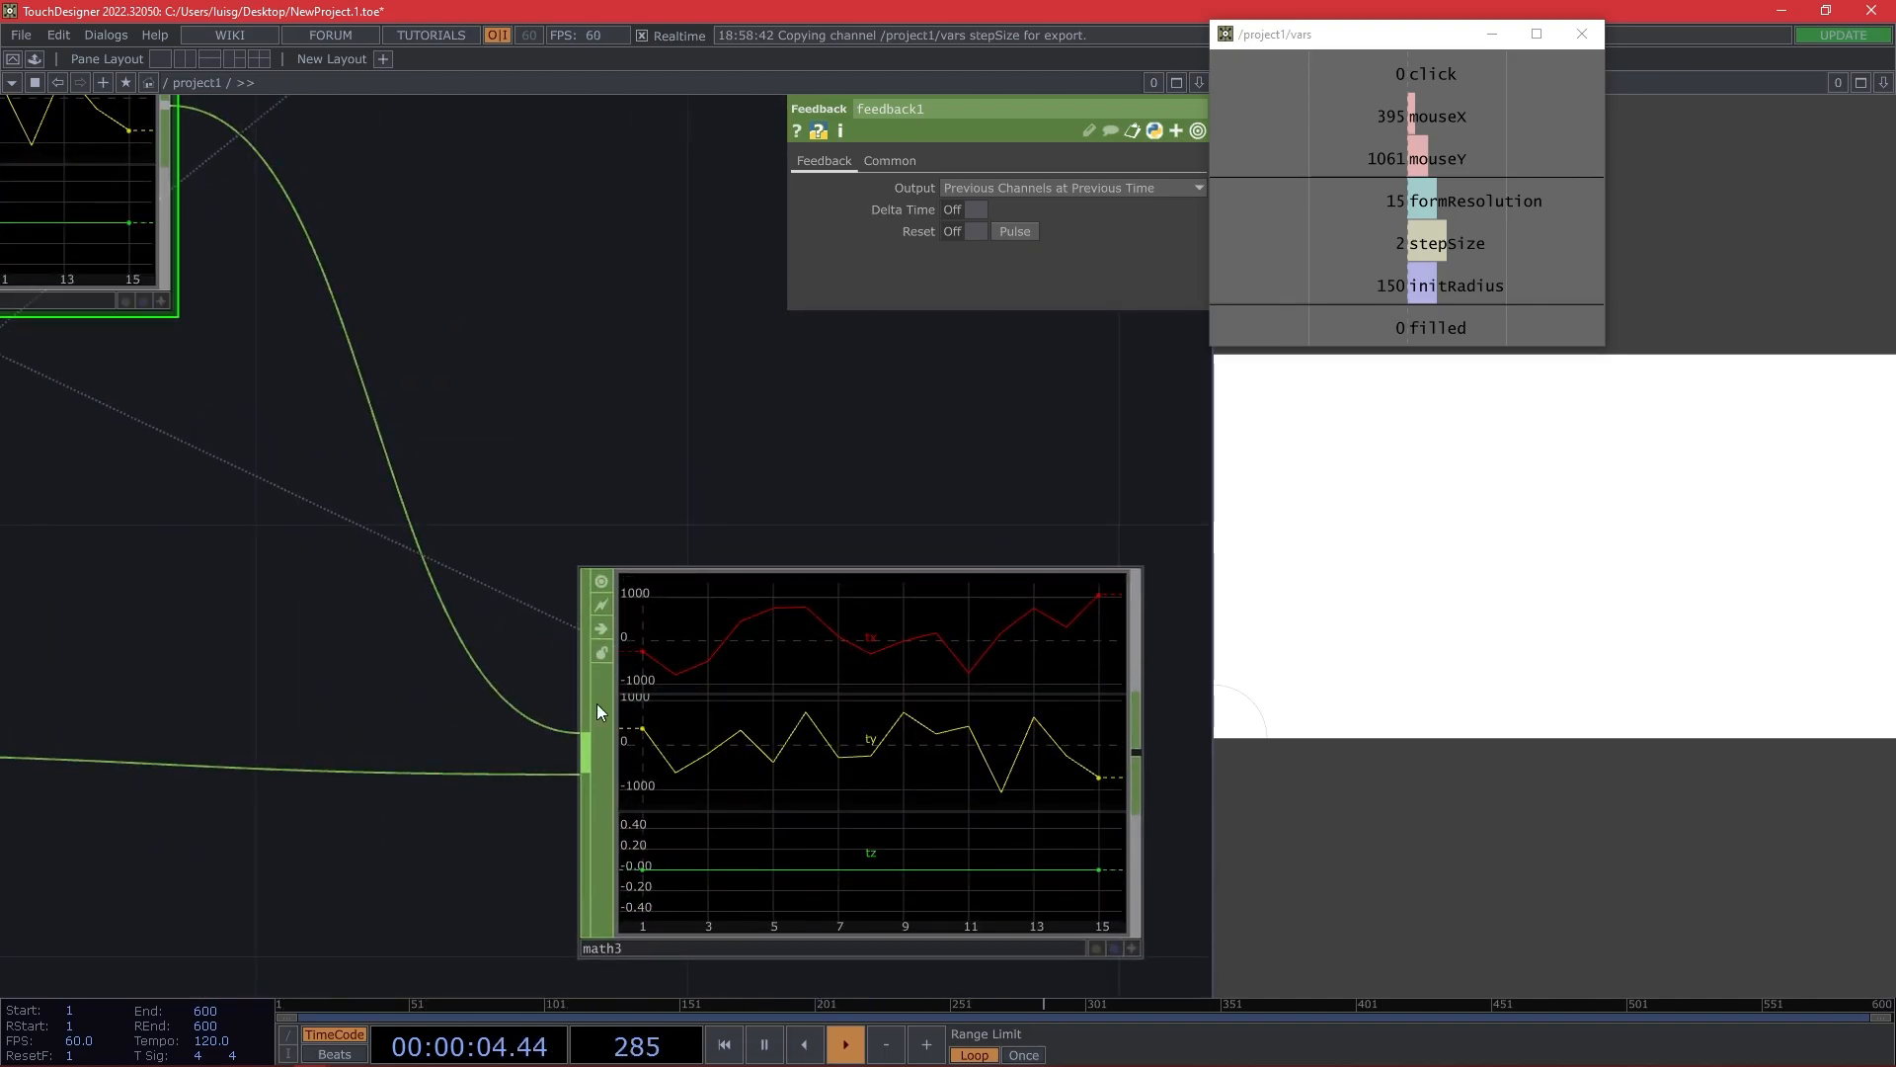
scroll(596, 705, "down", 7)
Add a Null CHOP after math3 to output the accumulated point positions.
left_click_drag(893, 550, 804, 538)
scroll(782, 555, "down", 4)
scroll(786, 591, "down", 3)
left_click_drag(529, 735, 353, 784)
left_click_drag(910, 655, 806, 705)
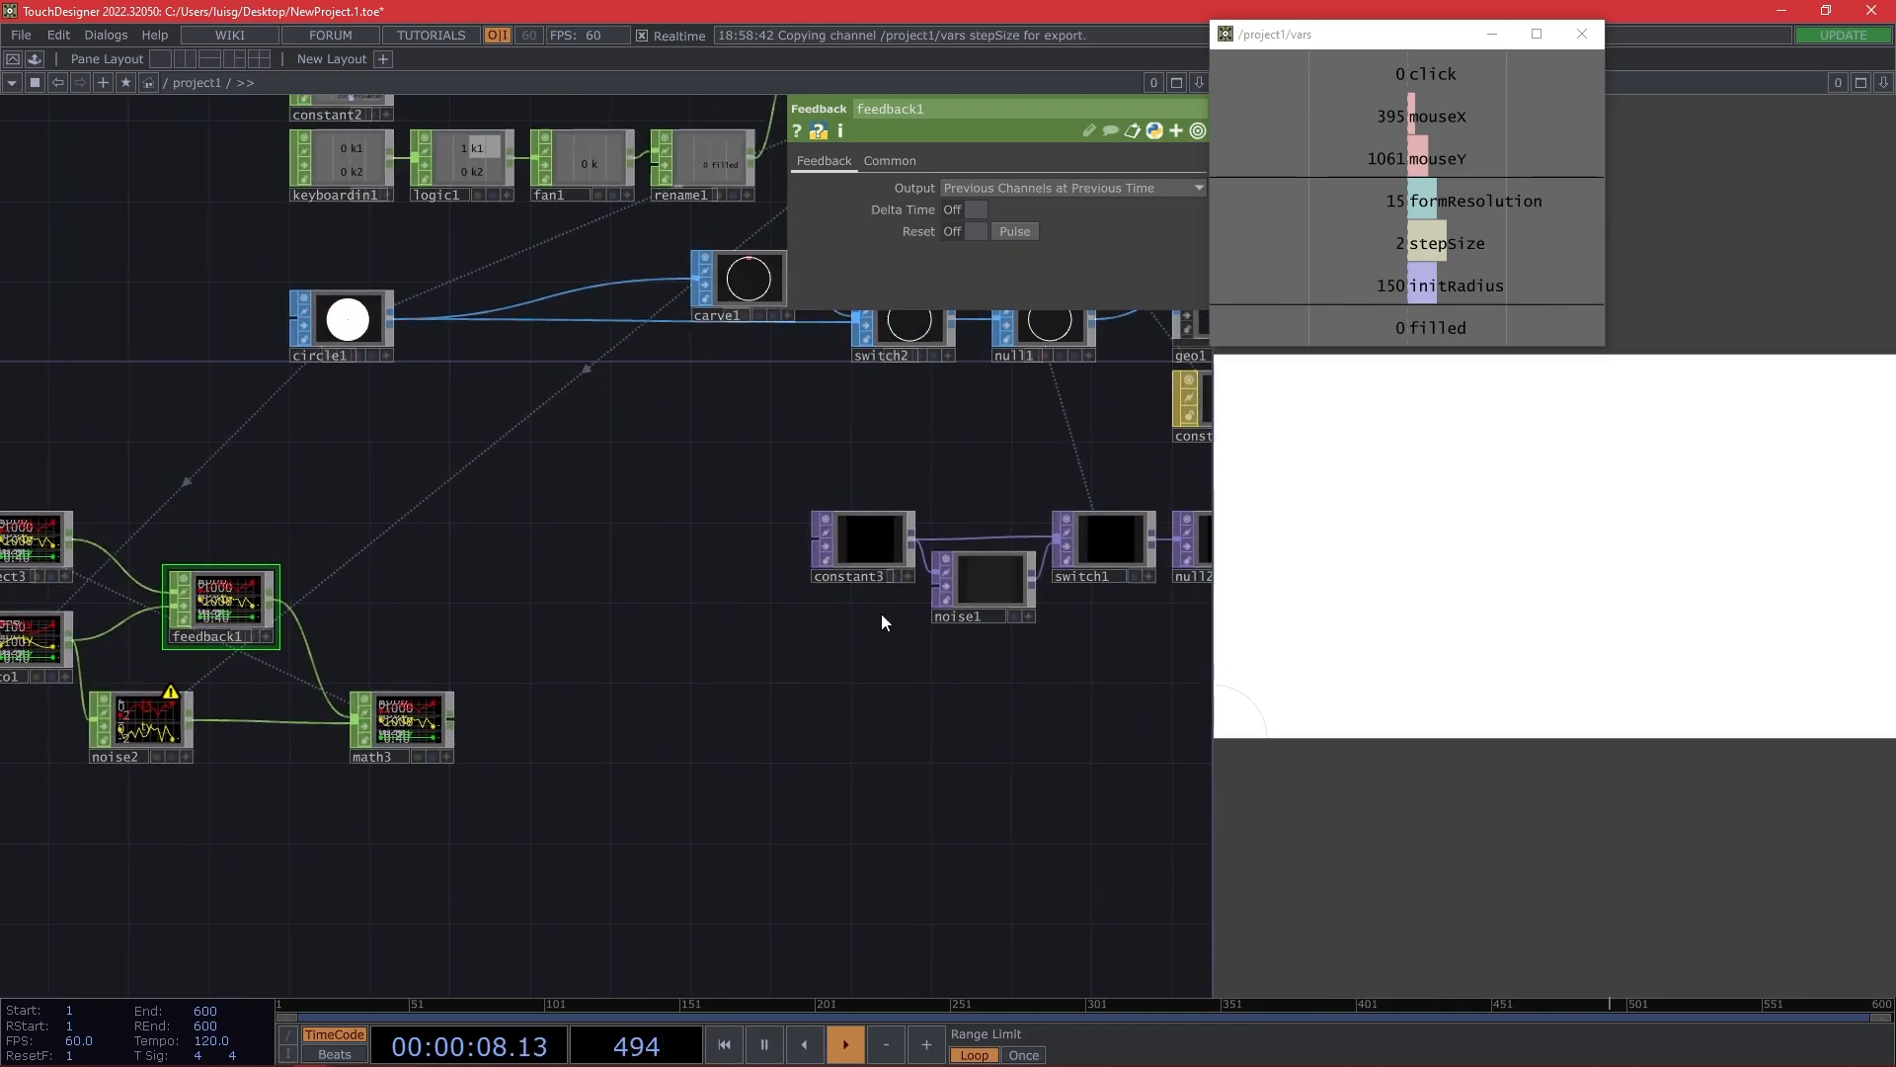
middle_click(443, 721)
right_click(445, 721)
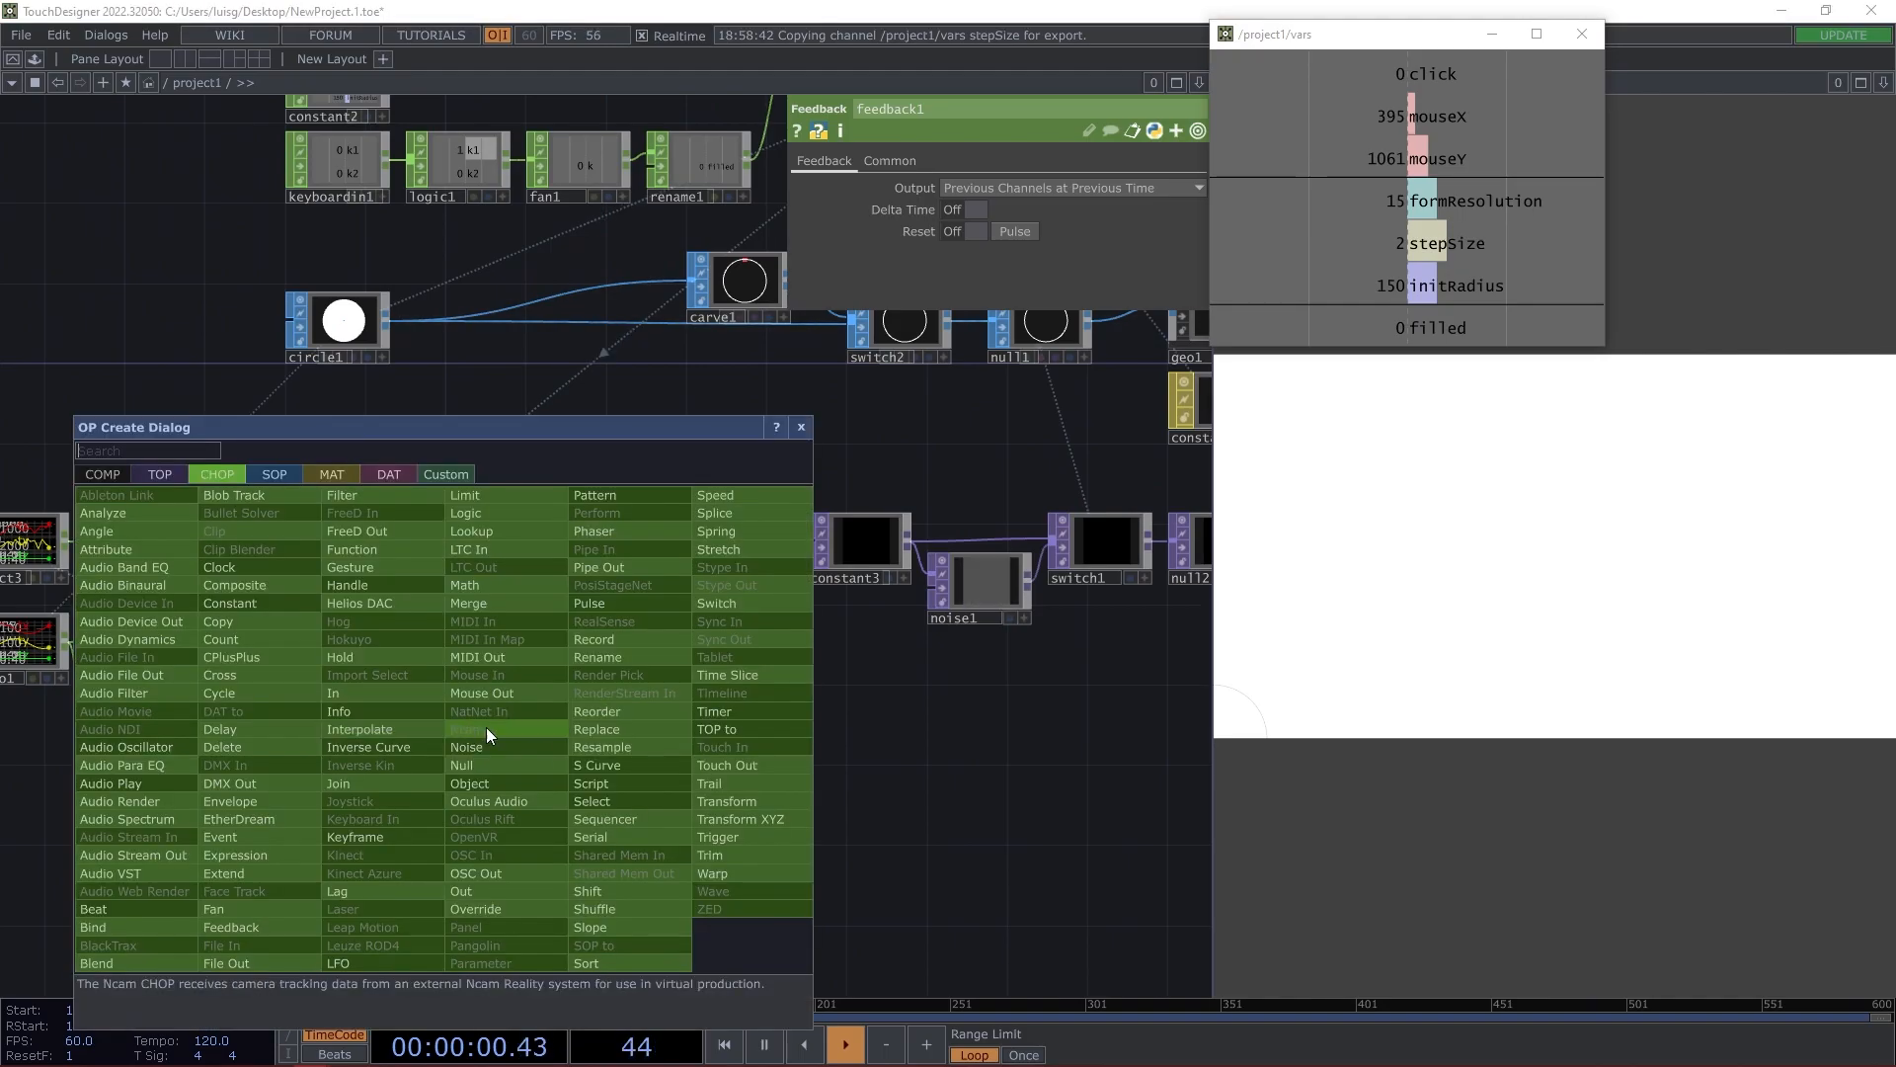
type("n")
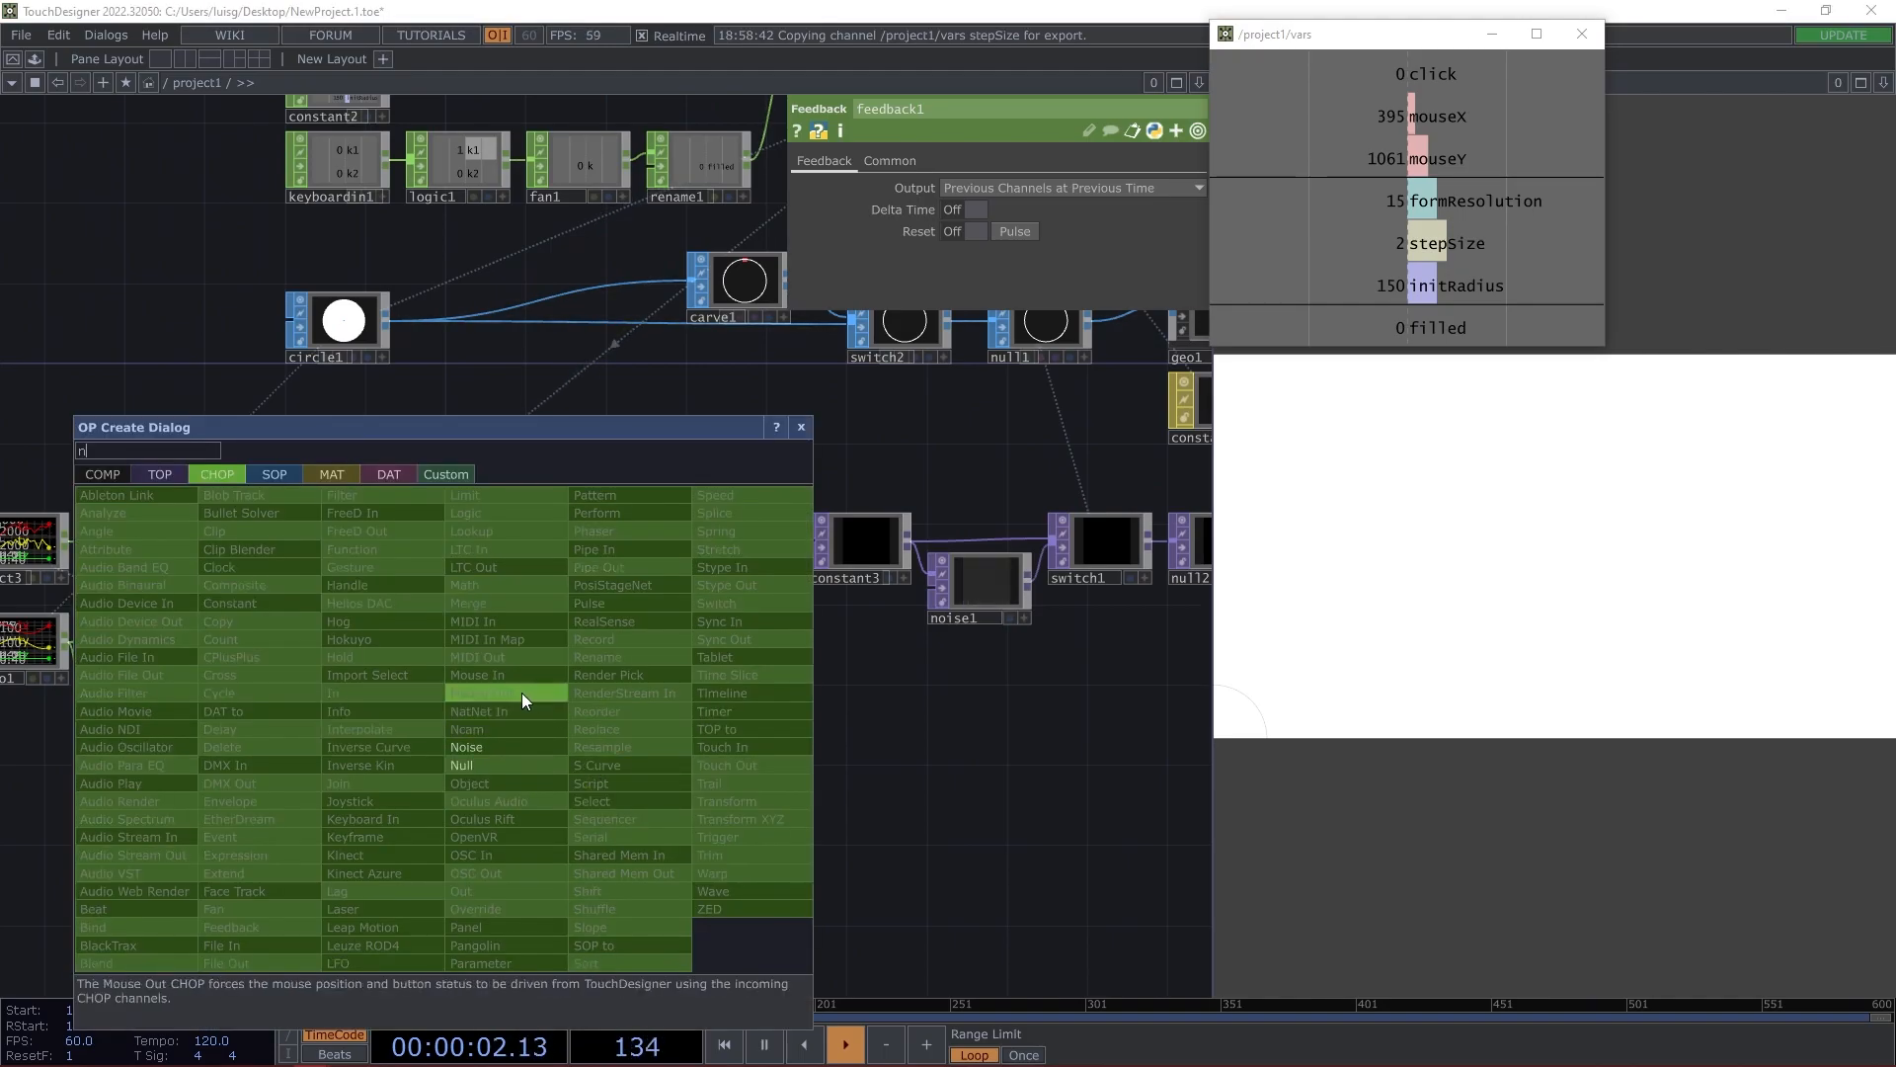
left_click(474, 765)
left_click(632, 732)
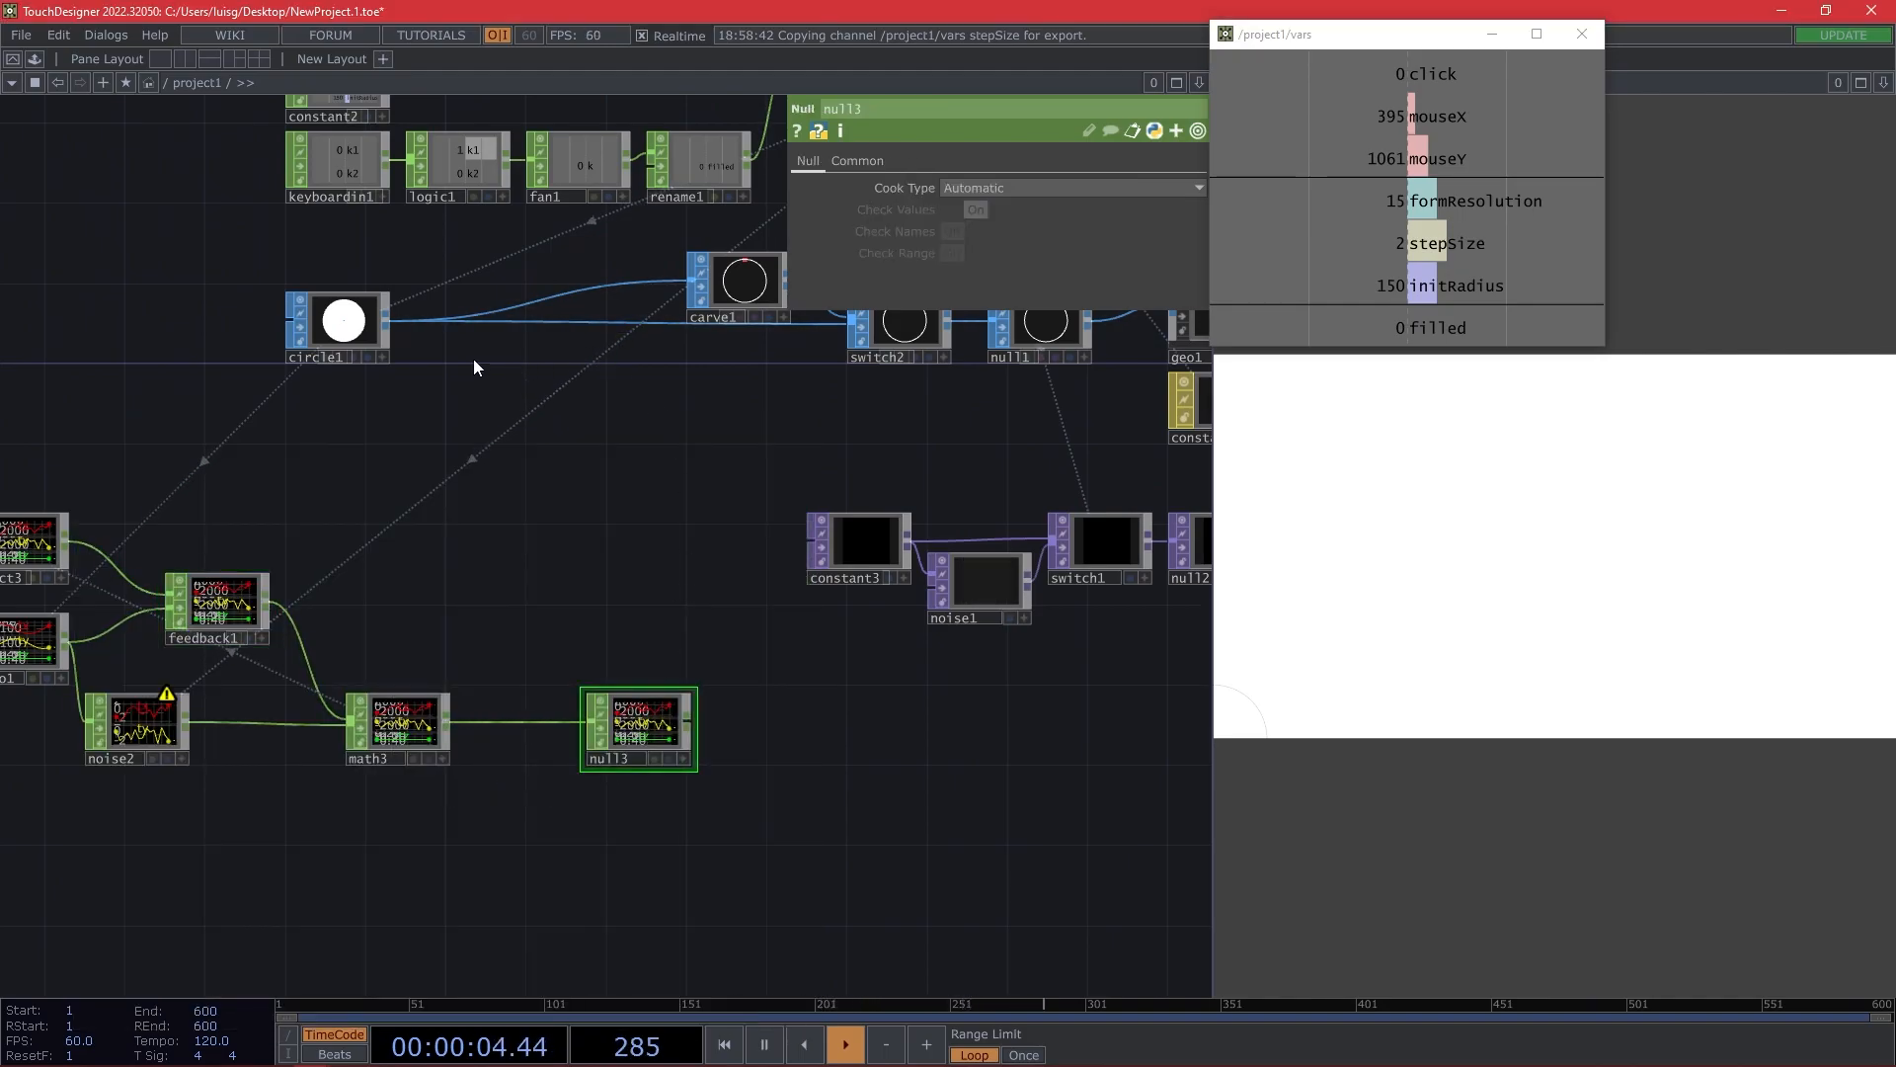
Insert a CHOP to SOP right after circle1, ahead of carve1 and switch2.
right_click(387, 323)
type("ch")
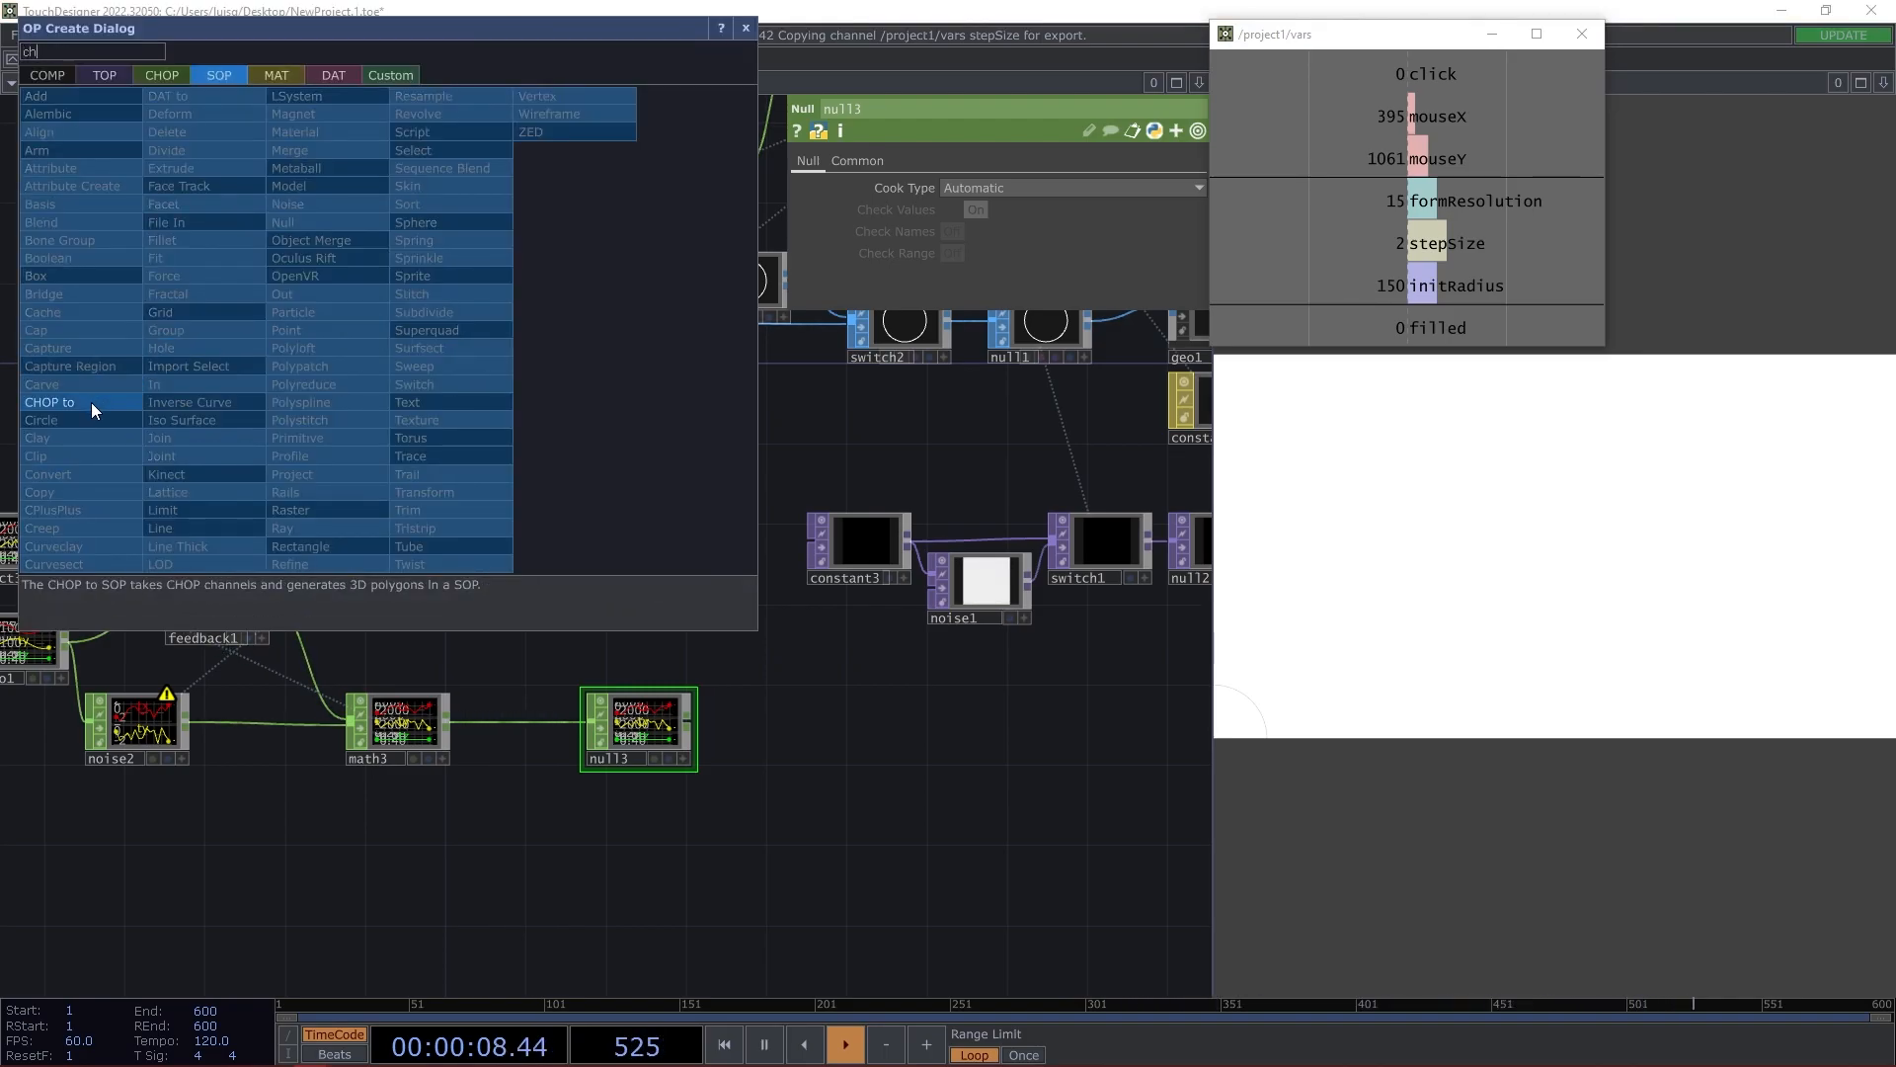
left_click(91, 401)
left_click(505, 328)
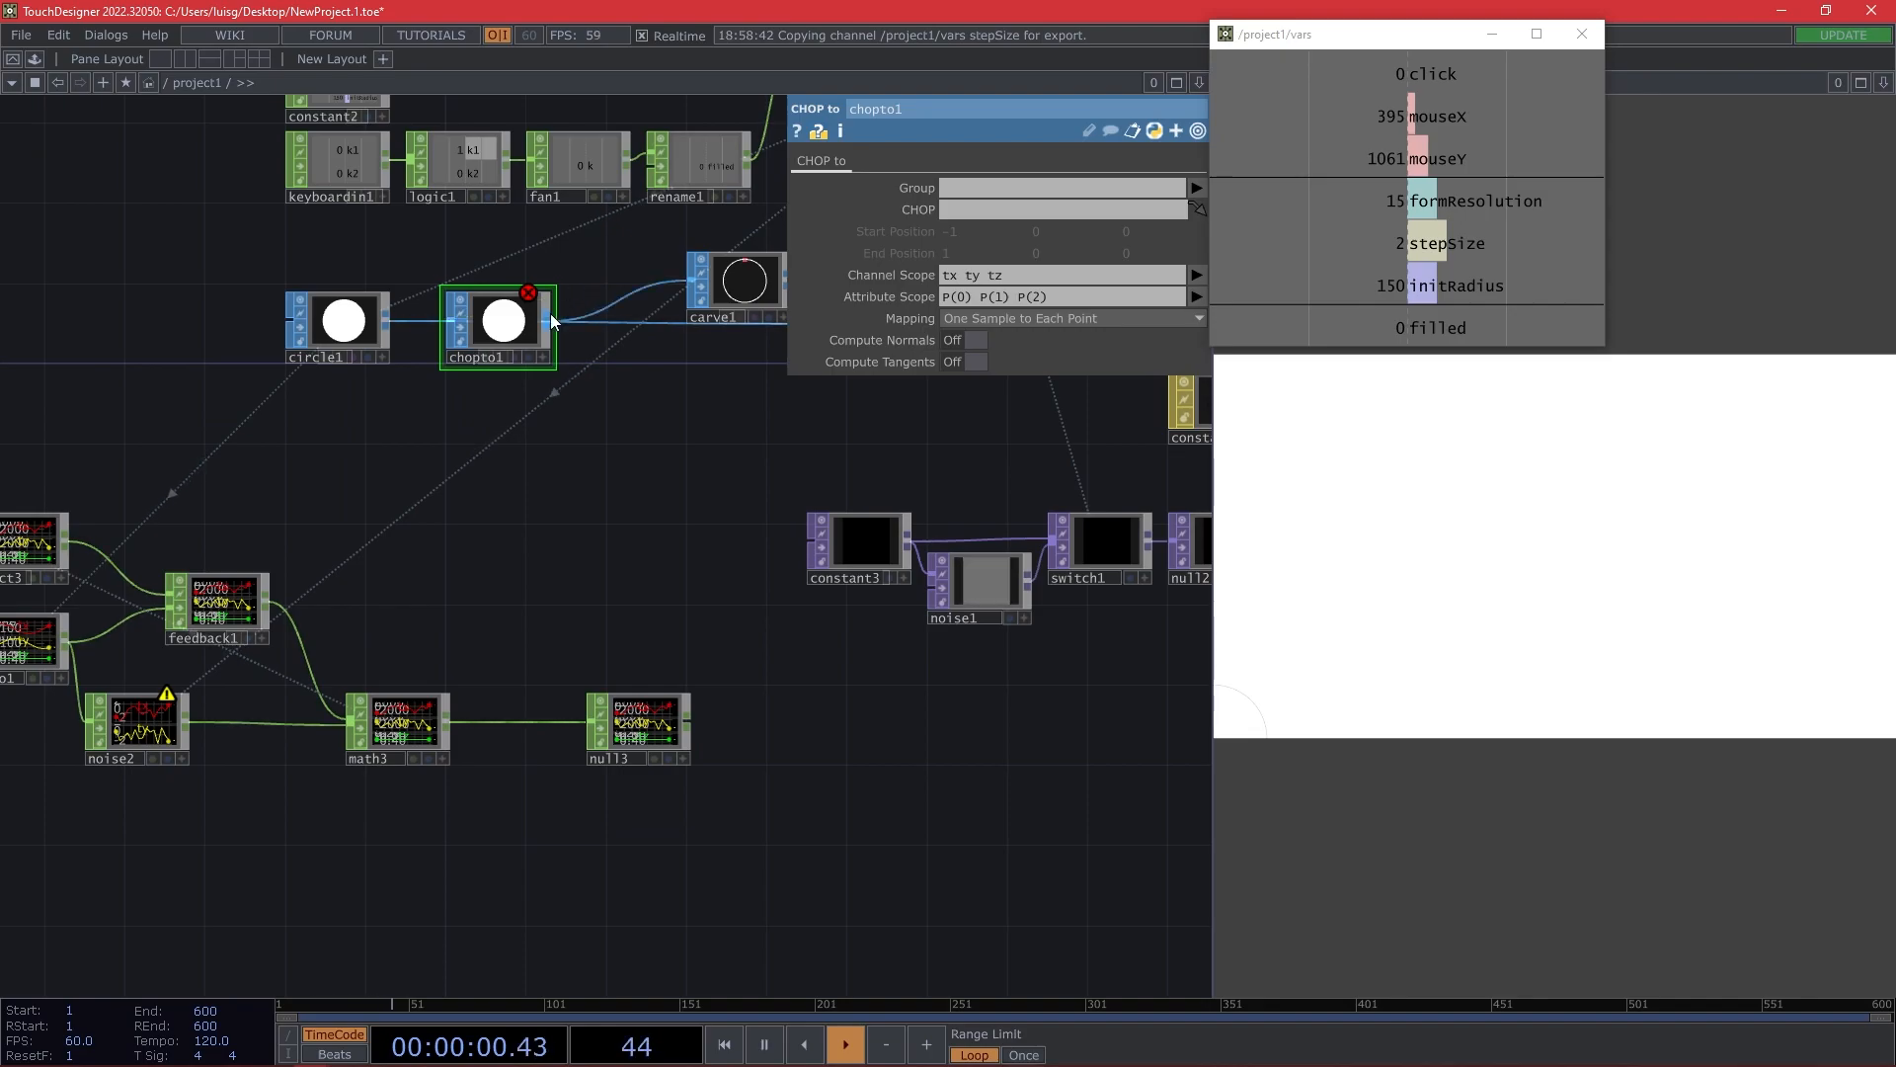
mouse_move(498, 324)
left_mouse_down()
mouse_move(596, 325)
mouse_move(472, 321)
left_mouse_up()
Set null3 as the source CHOP of chopto1 so it drives the circle's points.
left_click_drag(618, 496, 744, 457)
left_click_drag(755, 699, 642, 299)
left_click_drag(707, 391, 404, 475)
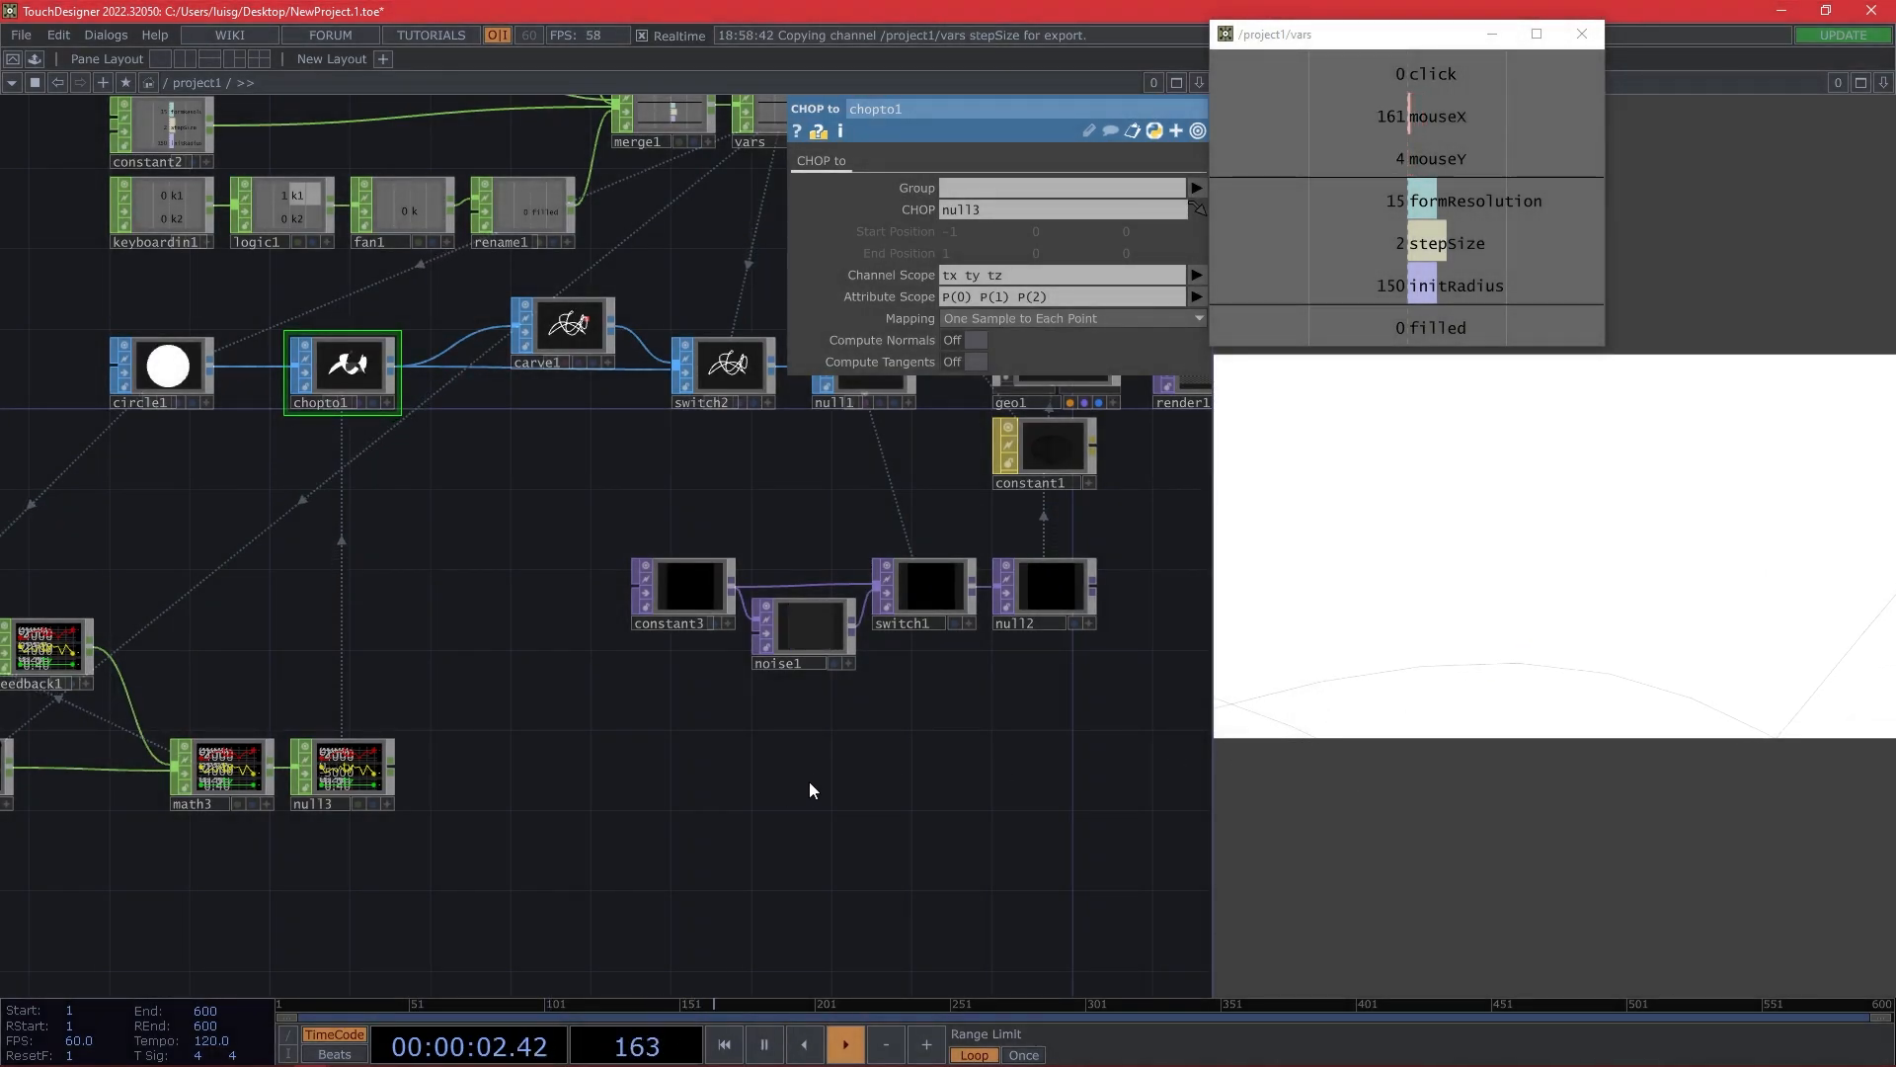
left_click_drag(761, 816, 830, 796)
left_click_drag(703, 792, 758, 721)
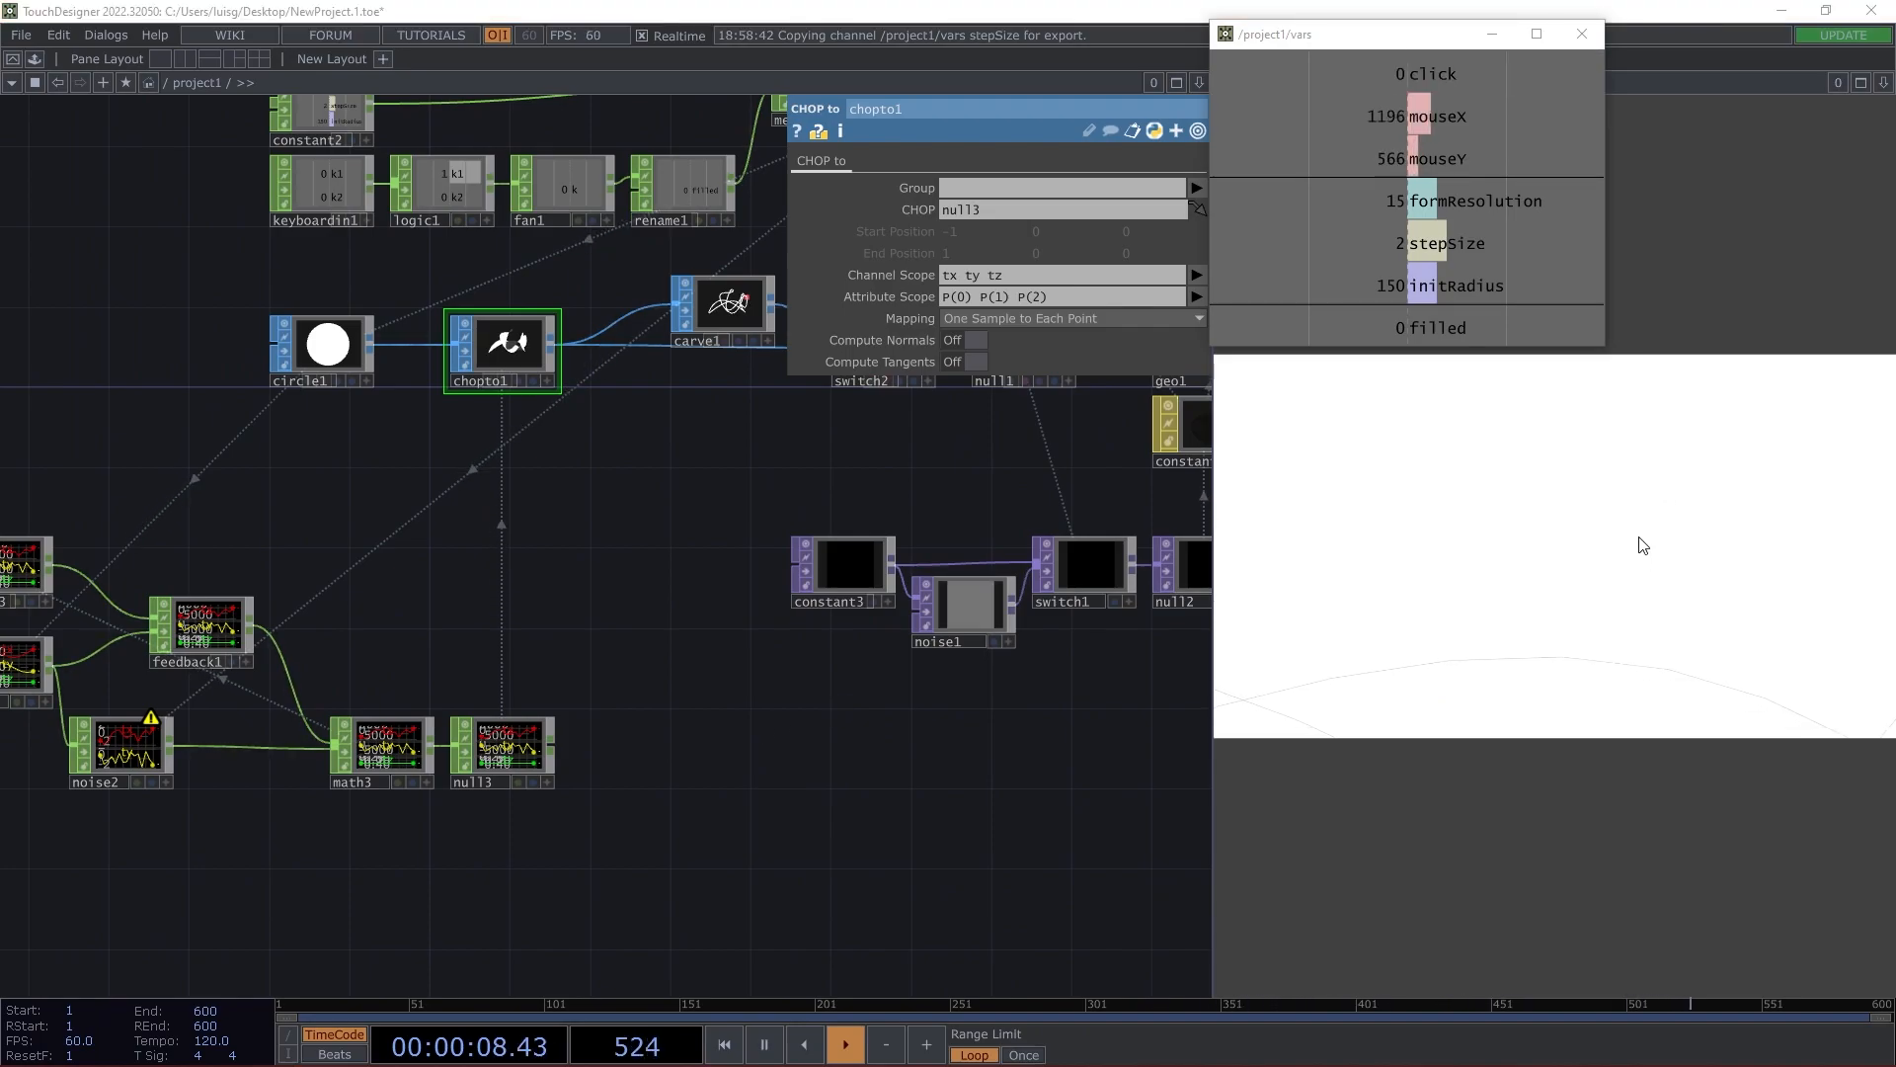
Switch to the Processing sketch P_2_2_3_01, review its draw and mousePressed code, and return to TouchDesigner.
key("alt+Tab")
scroll(315, 646, "down", 10)
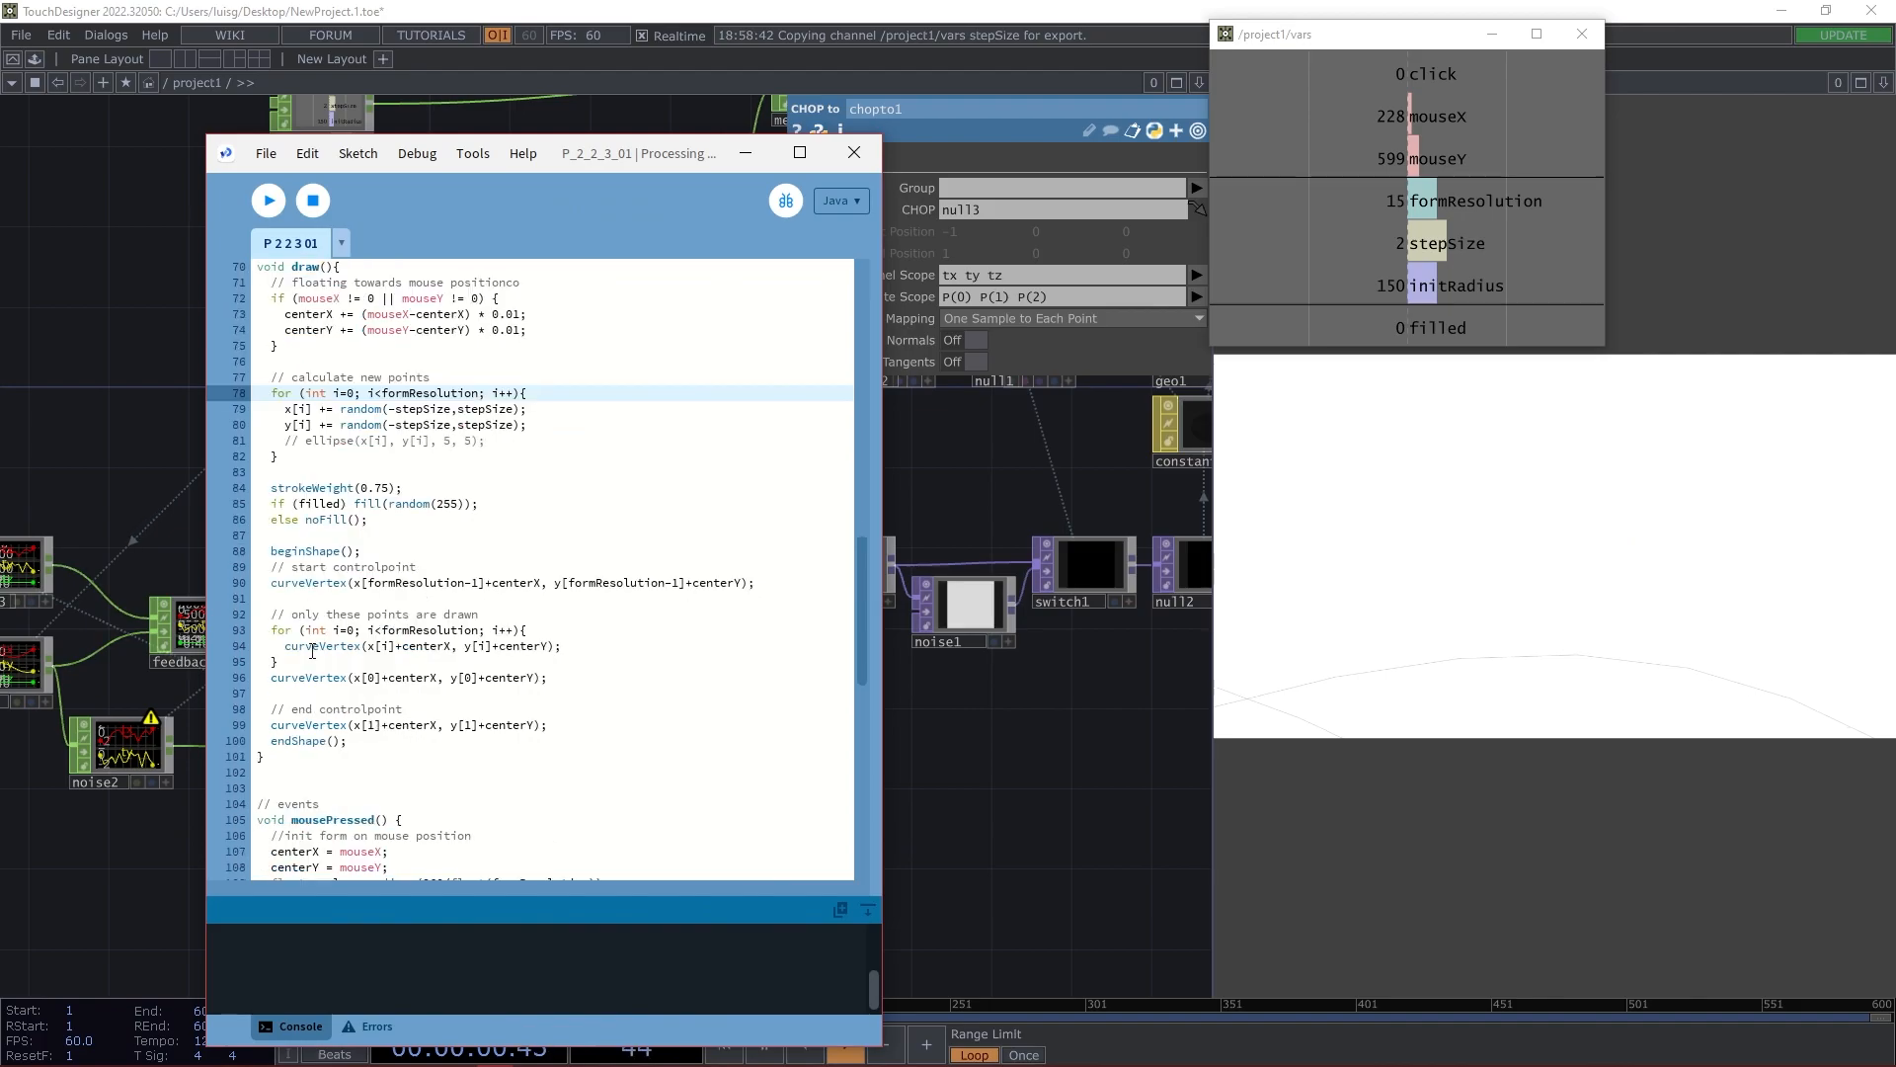
scroll(315, 646, "down", 2)
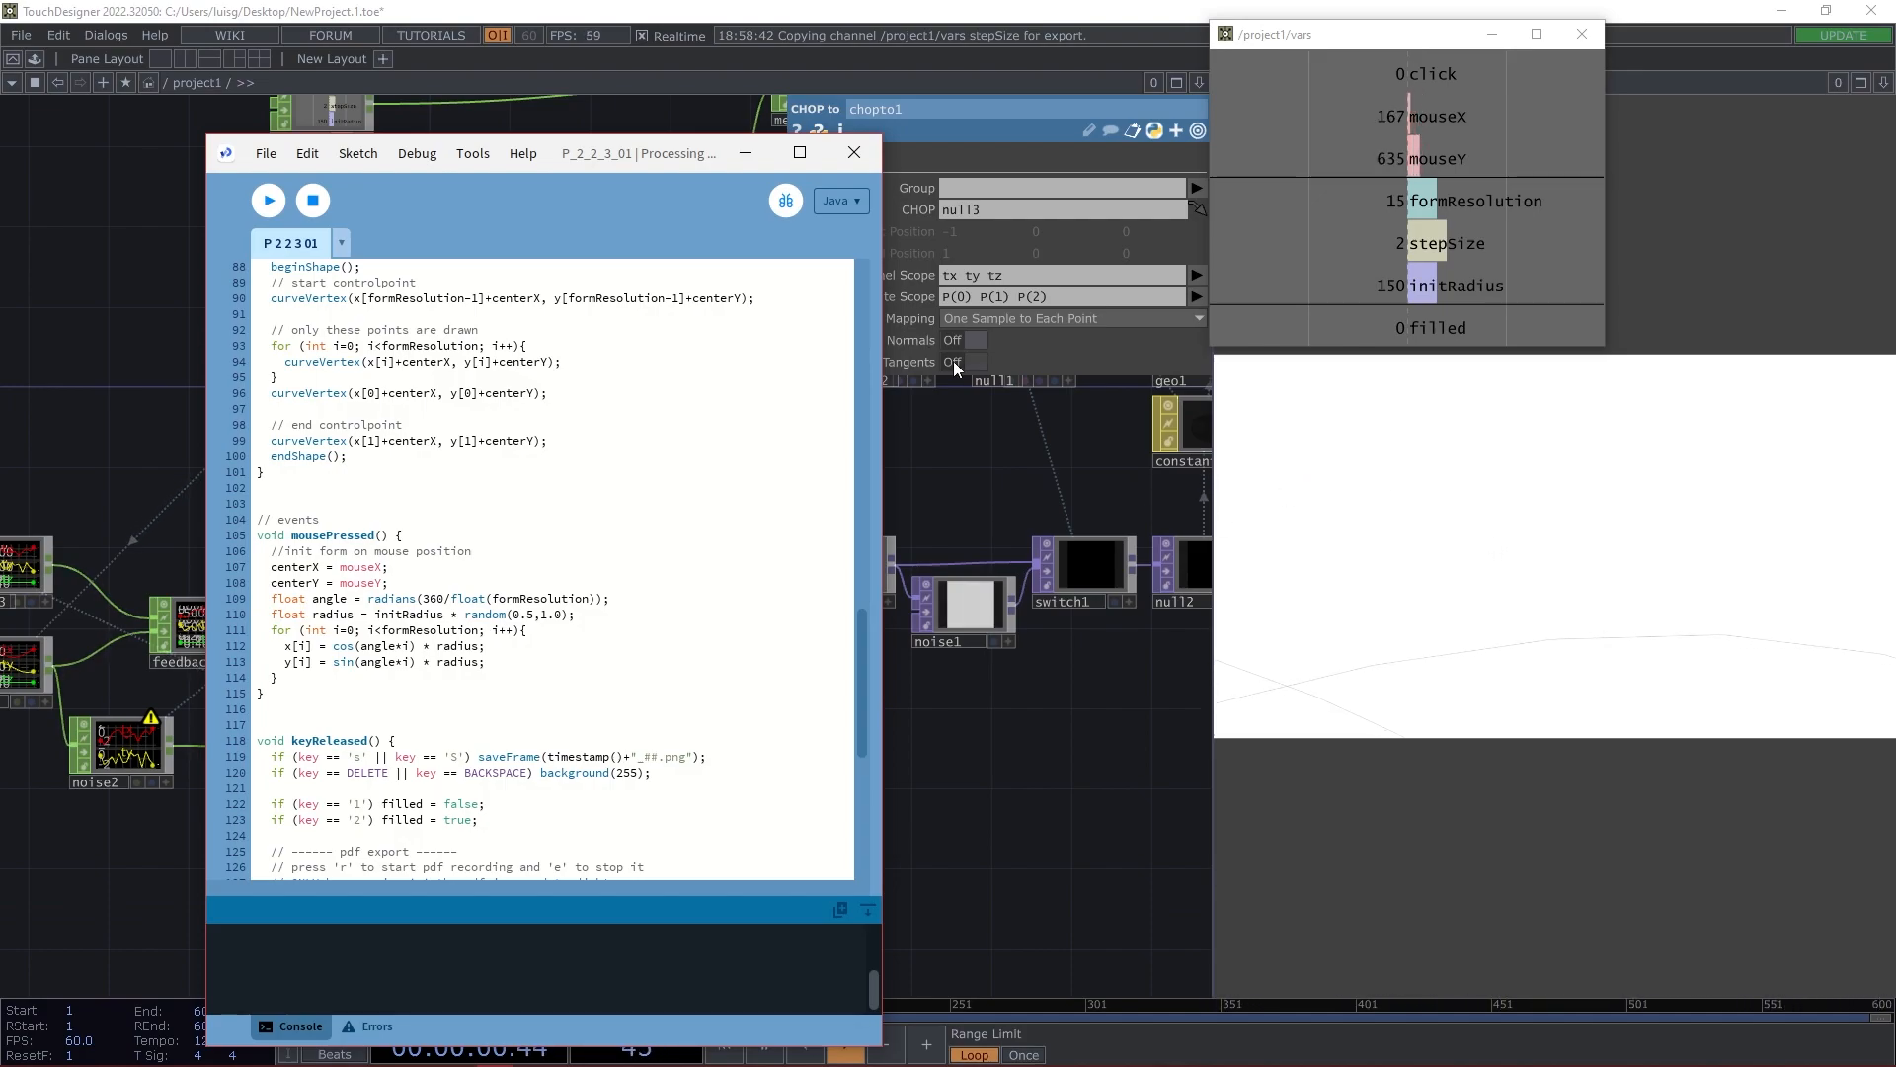
left_click(853, 154)
Link feedback1's Reset to the click channel of vars as a CHOP reference and test it in the output.
left_click_drag(1432, 75, 296, 748)
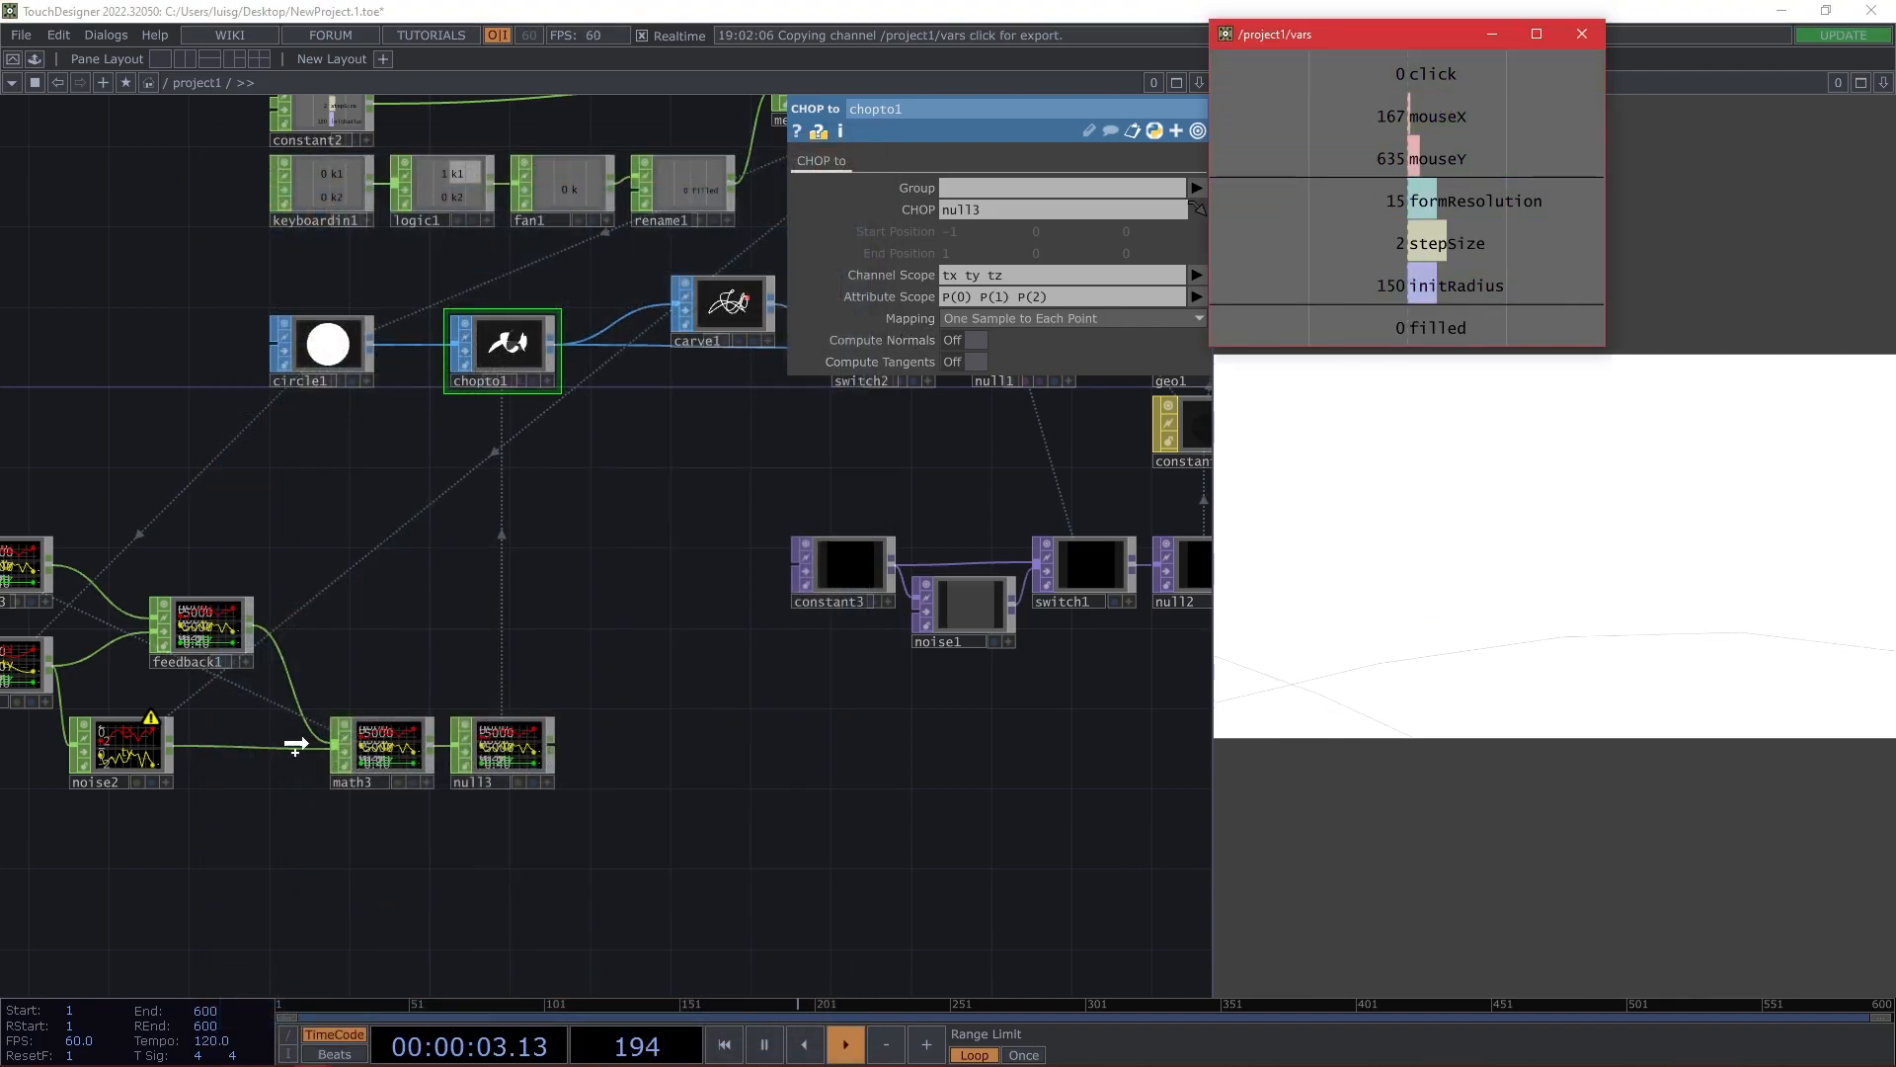
left_click(201, 615)
left_click(1015, 233)
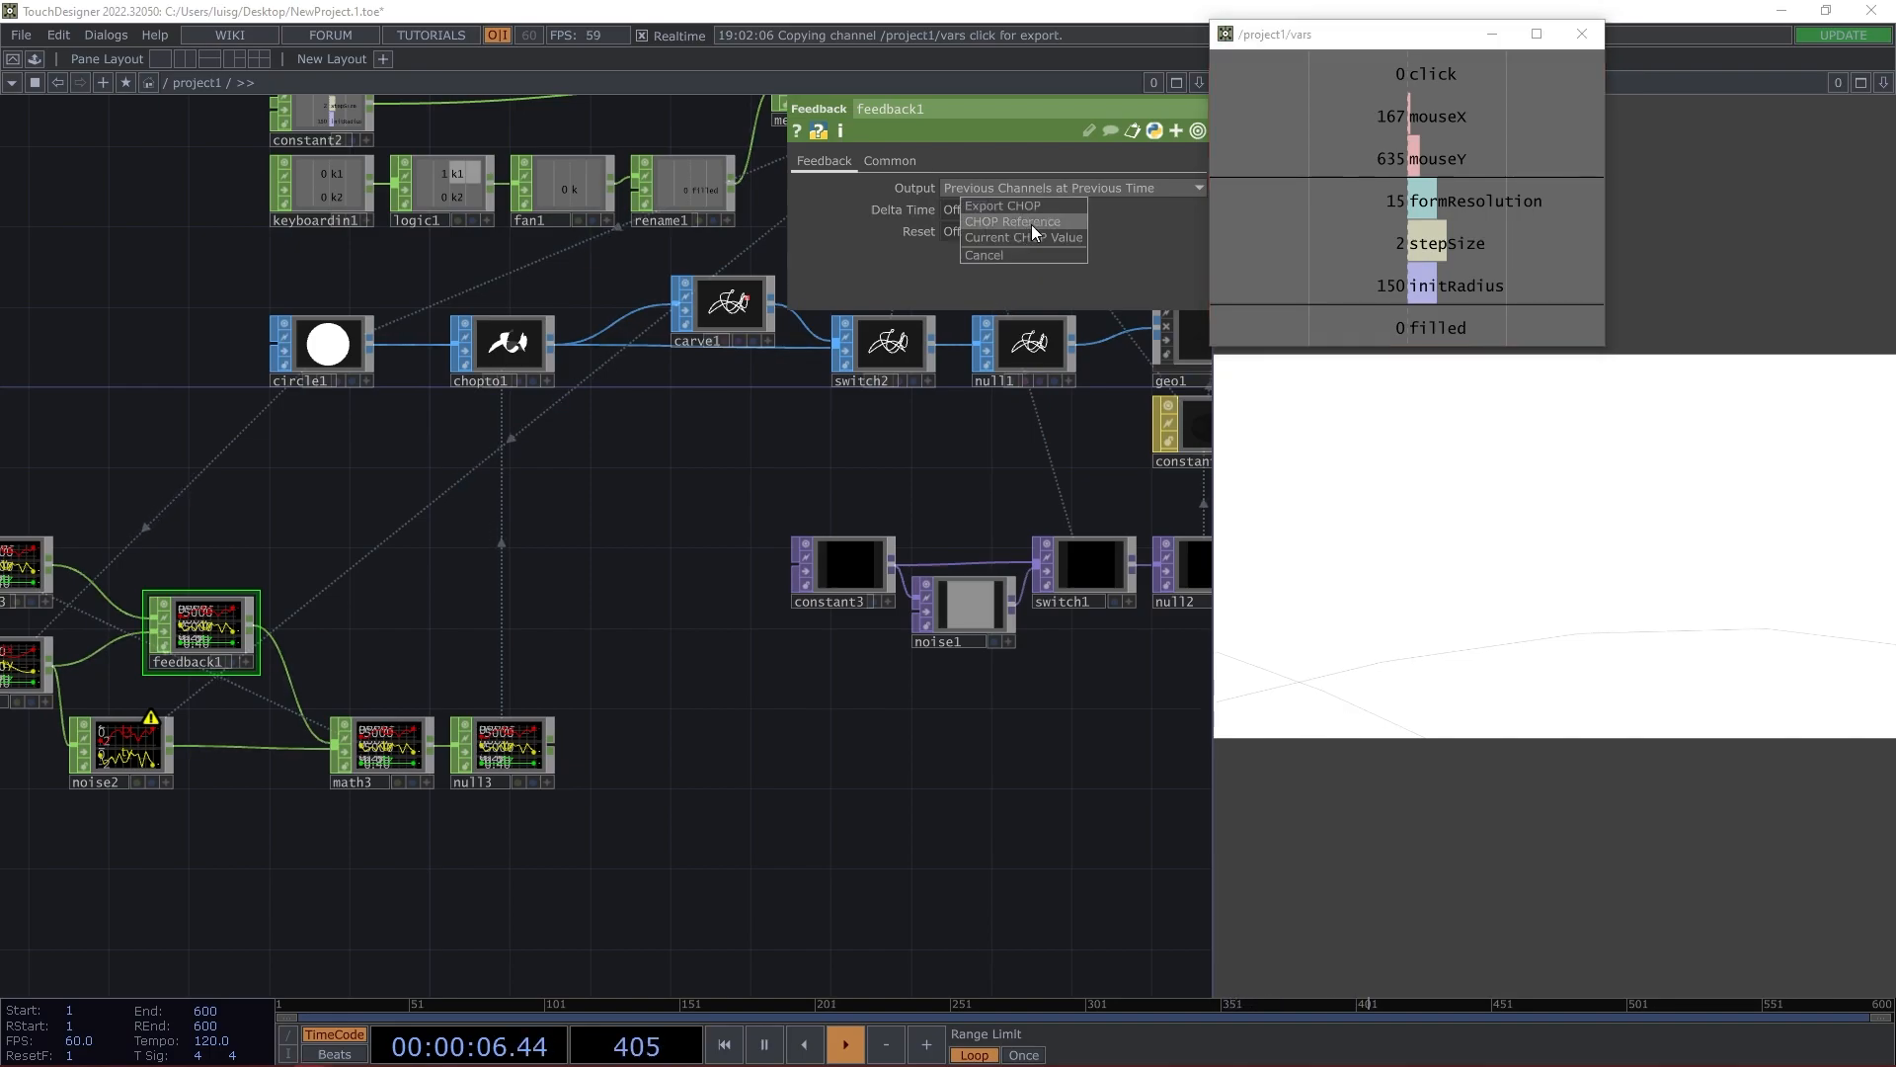
left_click(1017, 233)
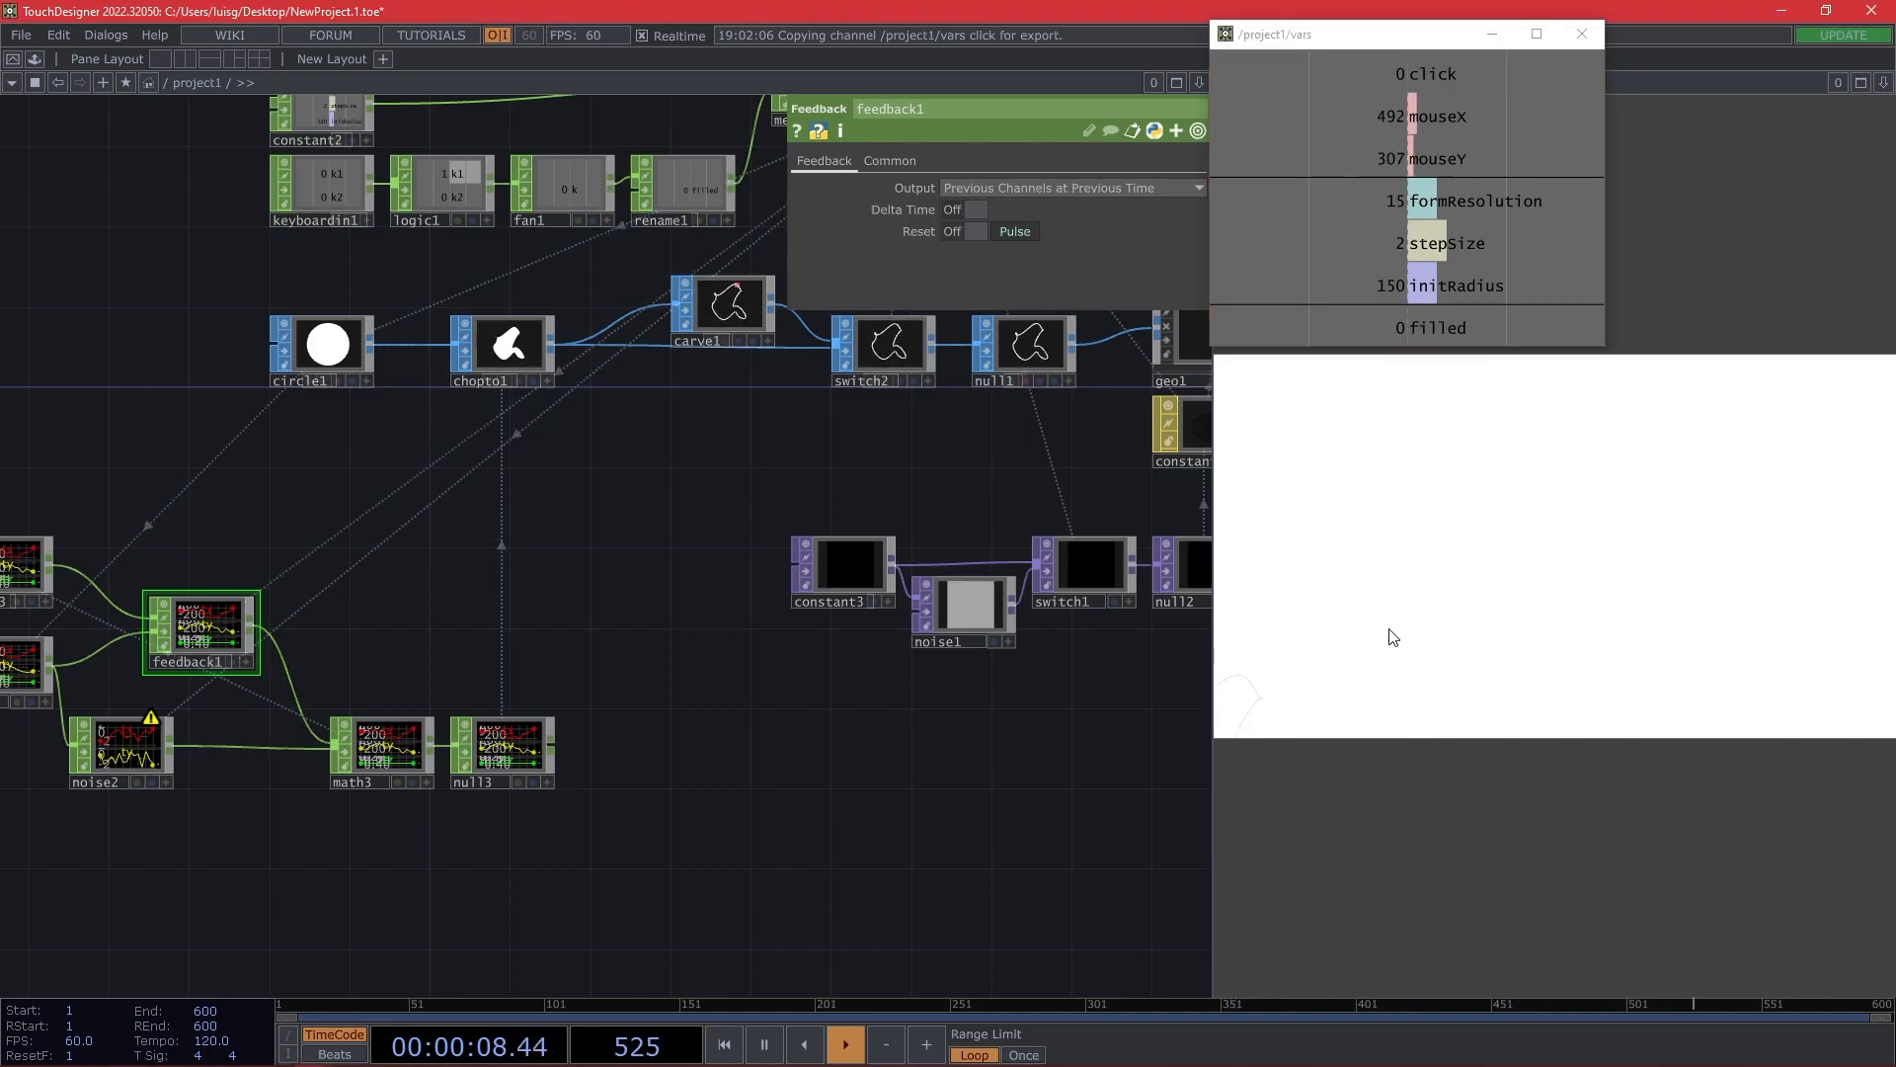
left_click(1390, 629)
Drive the Seed of noise2 with an absTime.seconds expression so its random values change continuously.
left_click_drag(387, 868, 652, 860)
left_click(405, 750)
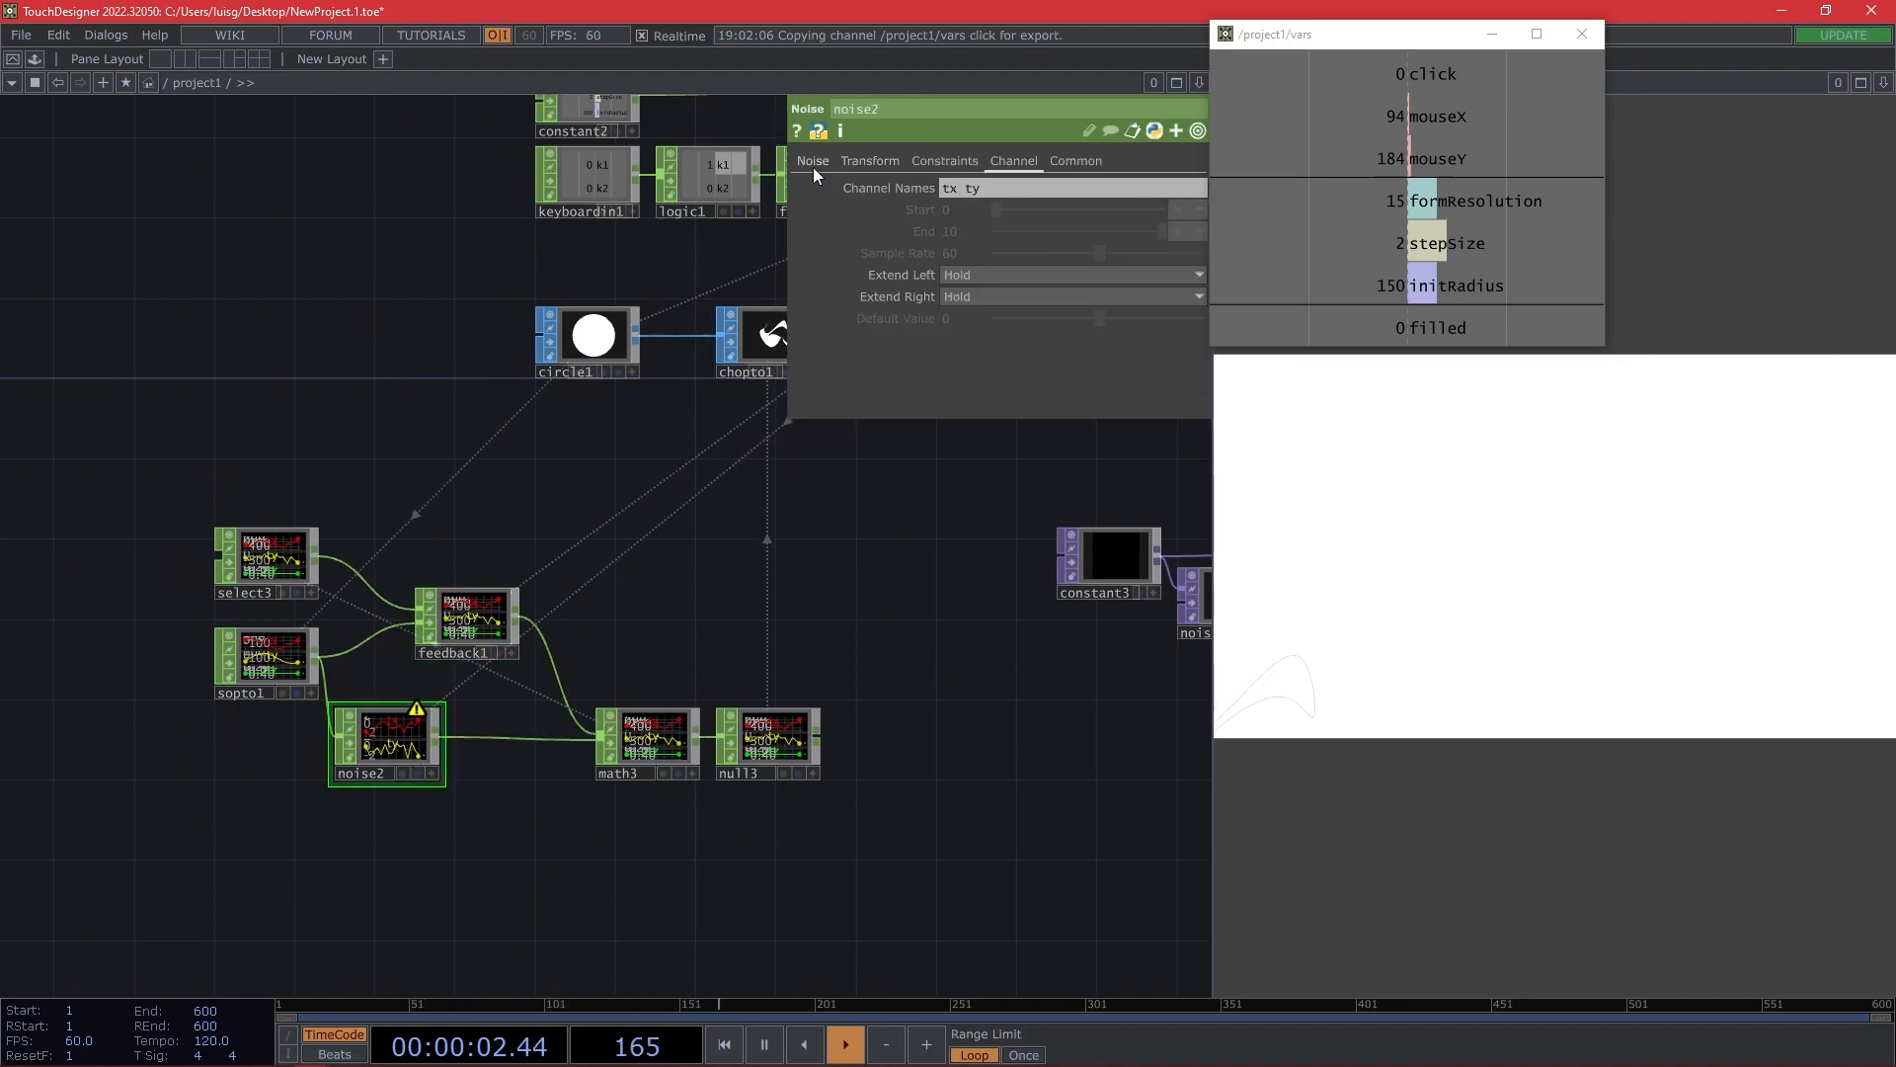
left_click(814, 161)
type("absTime.frame")
key("Return")
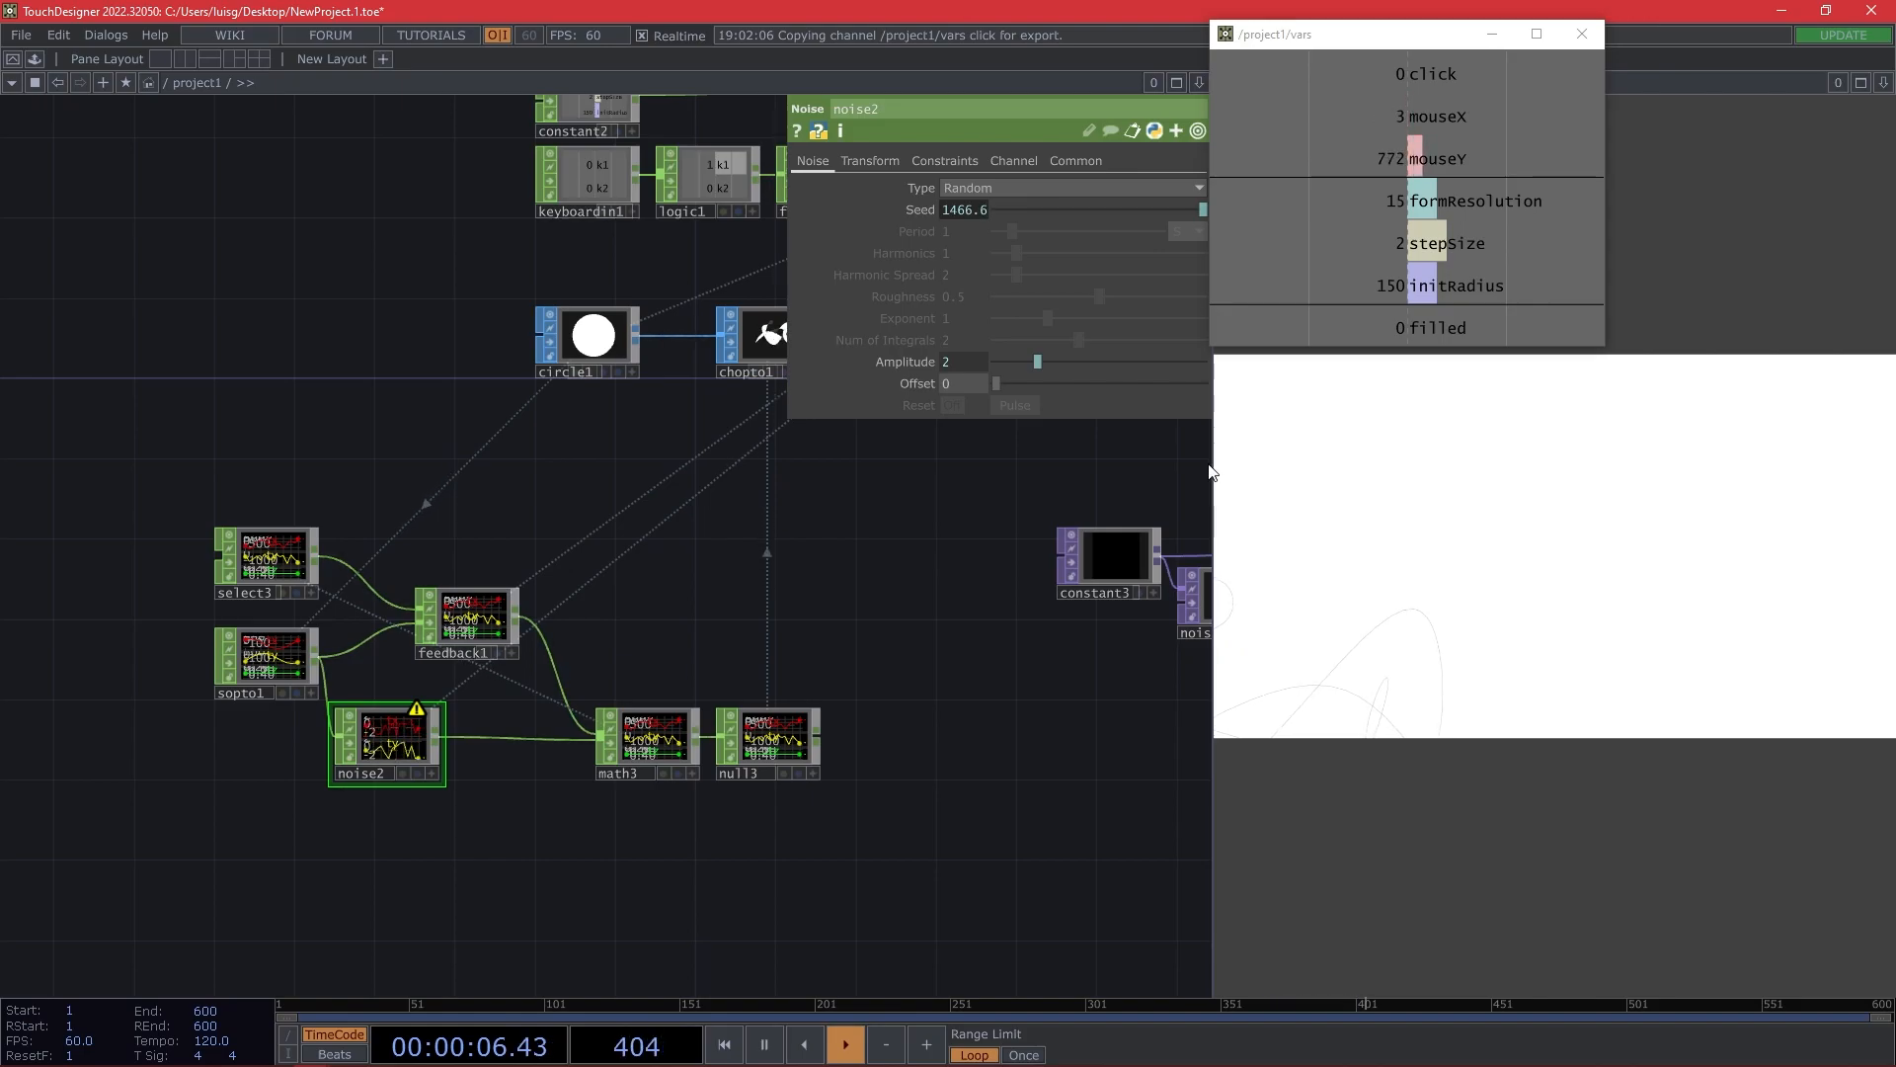
Move feedback1 and select3 closer to noise2, and shift the whole feedback-loop group of CHOPs further down.
left_click_drag(472, 641, 501, 642)
left_click_drag(253, 581, 375, 582)
left_click_drag(744, 822, 219, 510)
left_click_drag(373, 561, 374, 722)
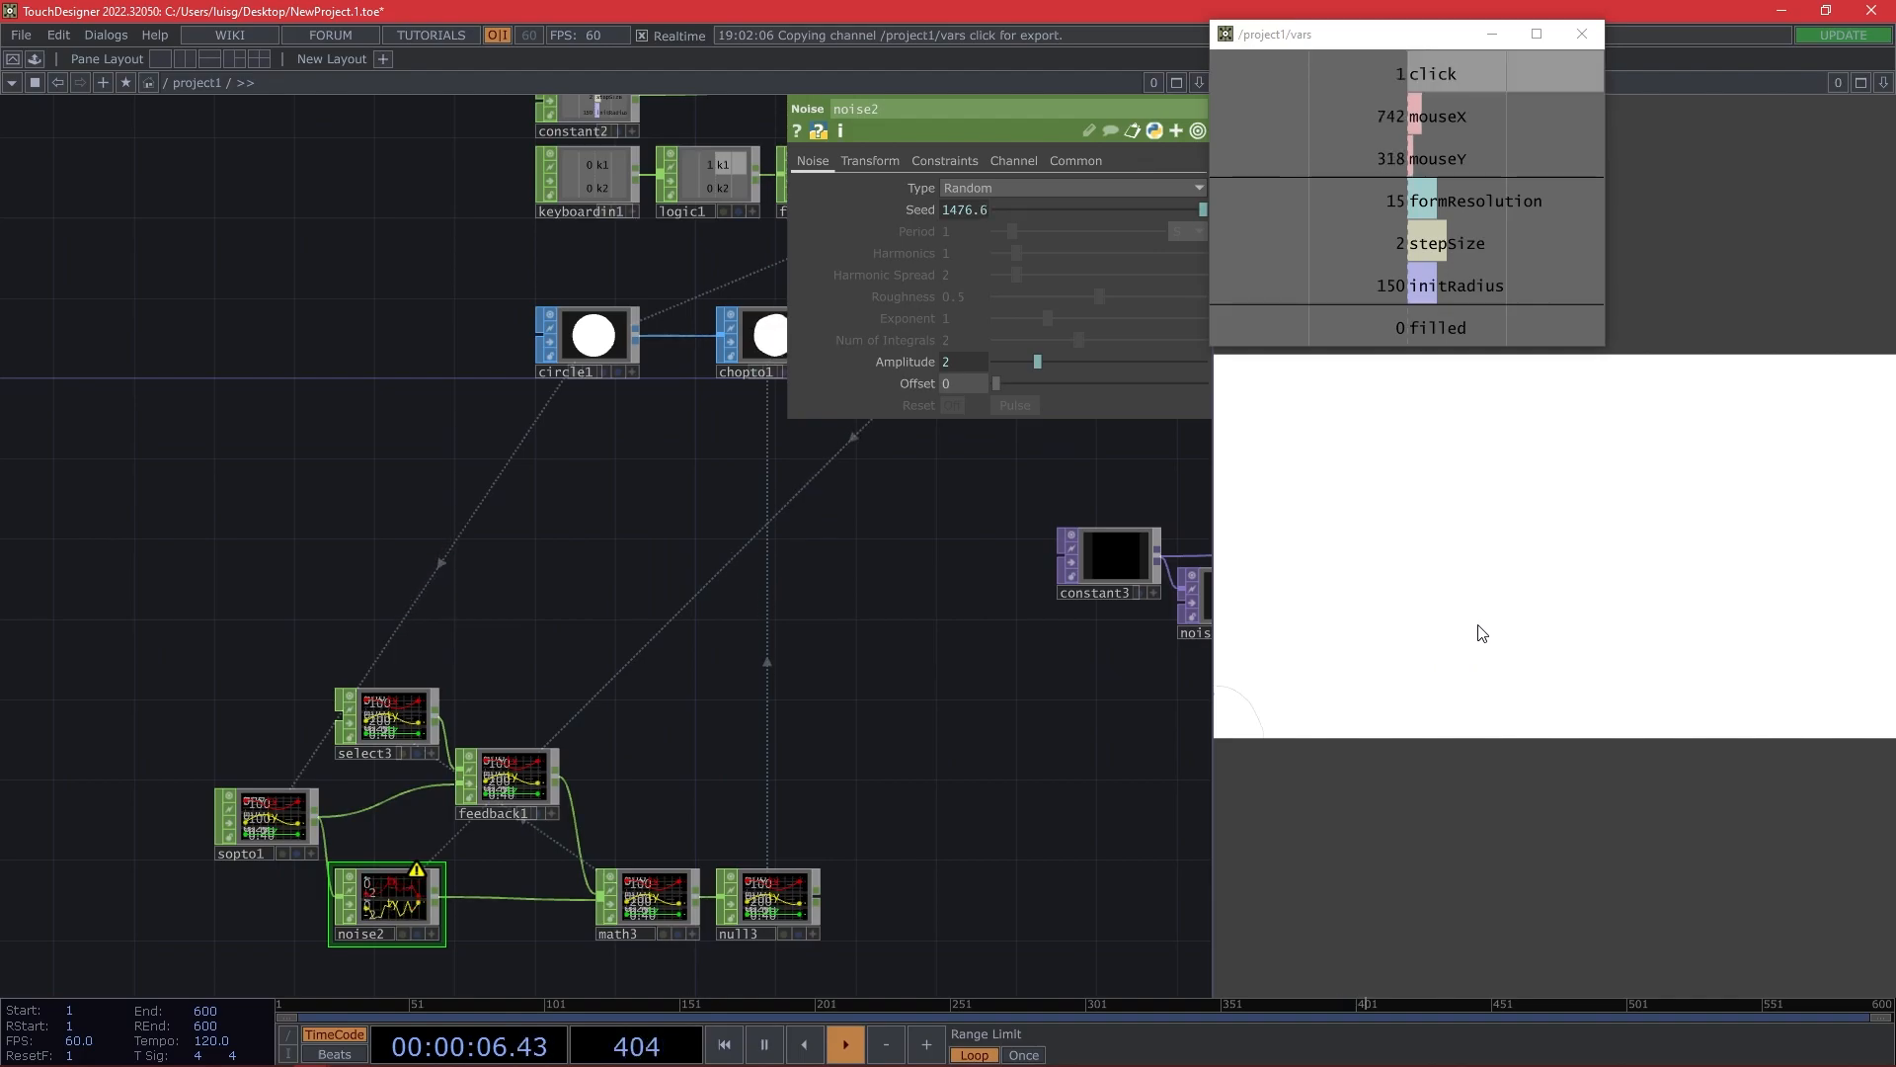
left_click_drag(873, 715, 714, 702)
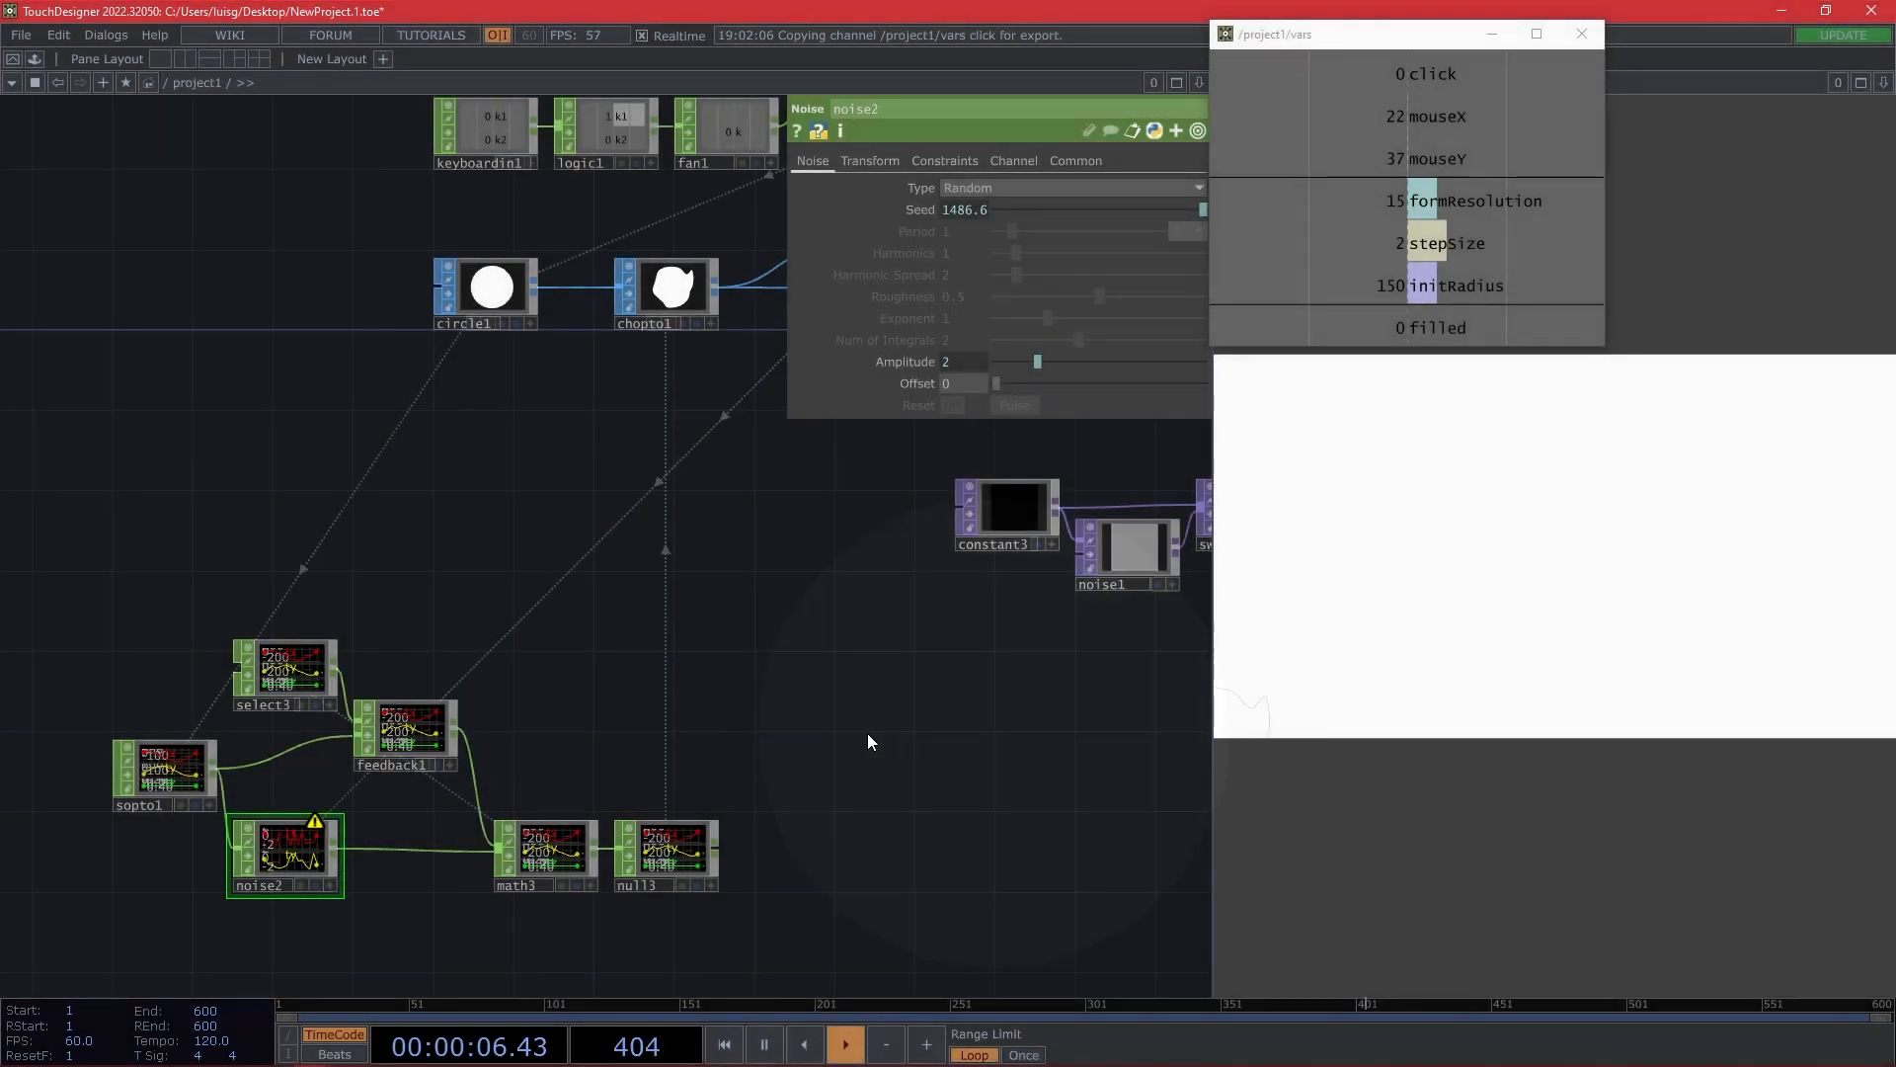
left_click_drag(768, 703, 589, 769)
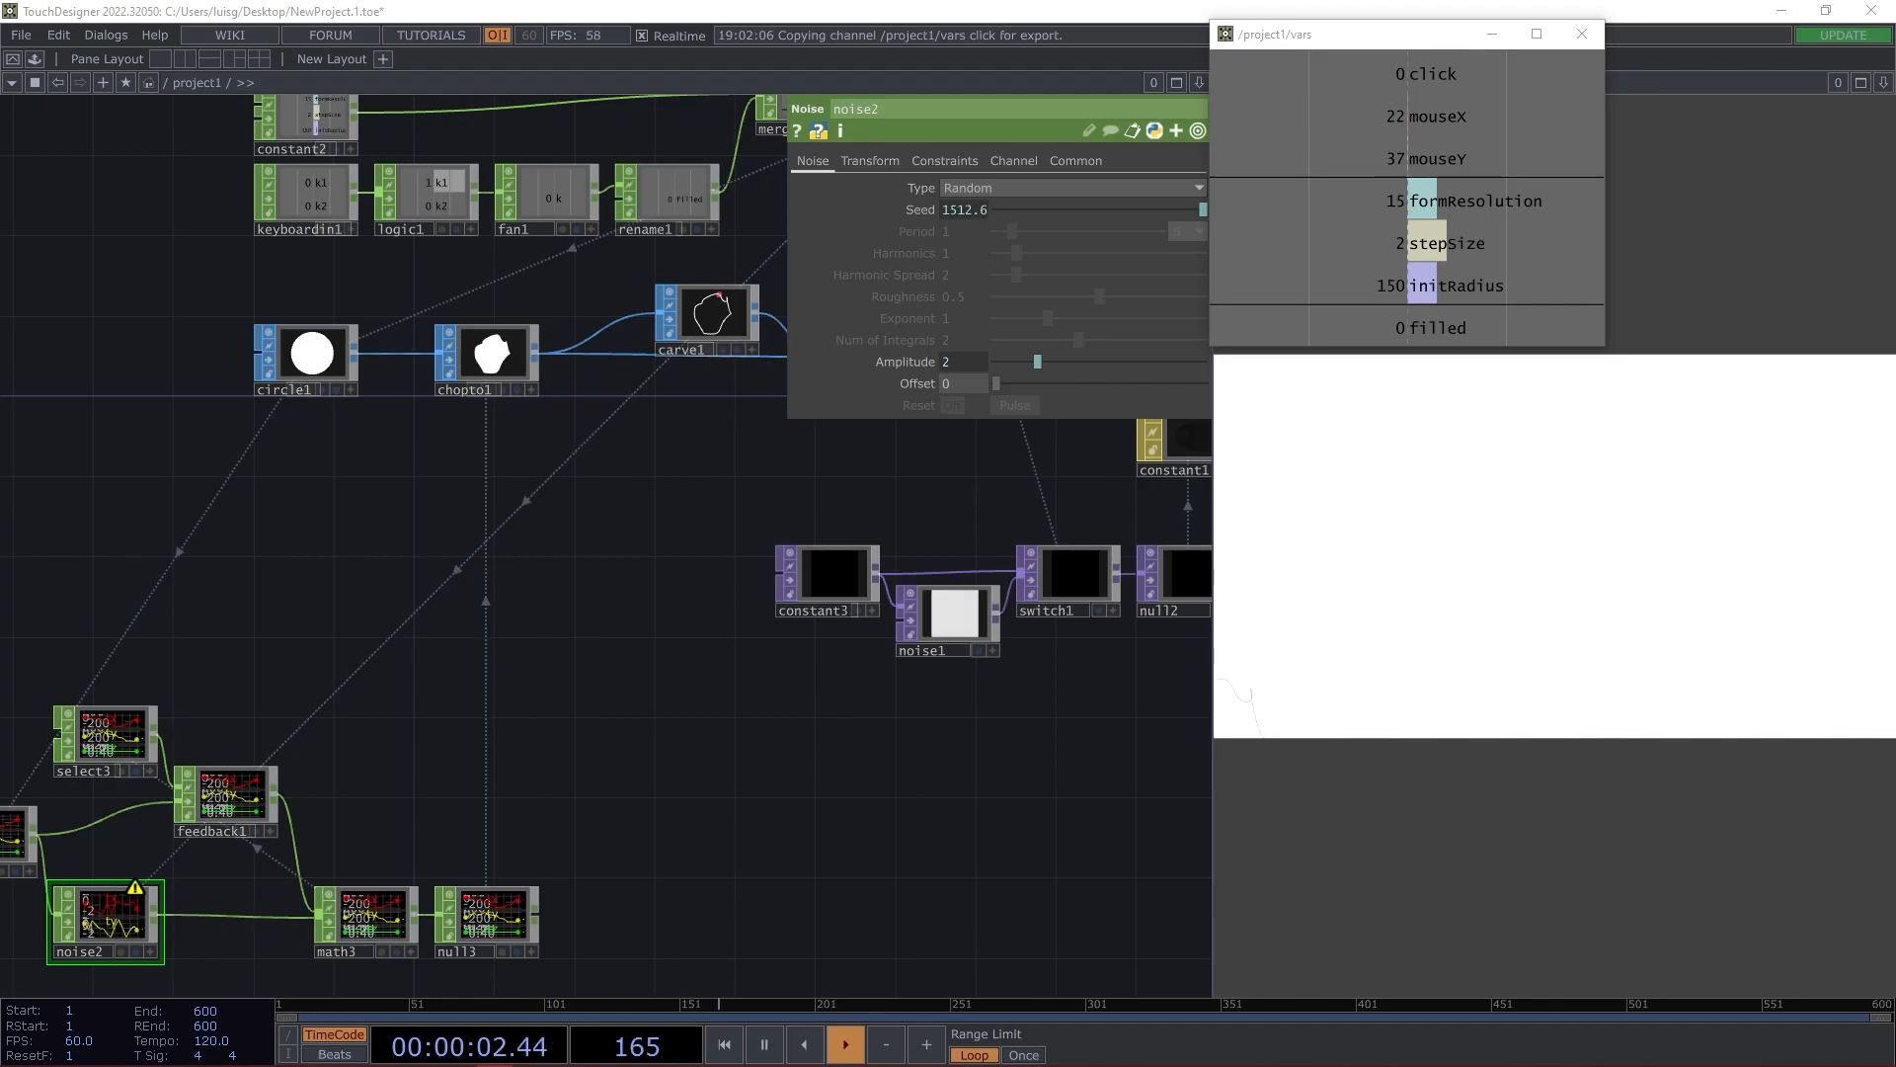
Switch to the Processing sketch P_2_2_3_01, make its window taller, review the setup and draw code, and return to TouchDesigner.
left_click_drag(0, 395, 587, 126)
scroll(606, 306, "down", 1)
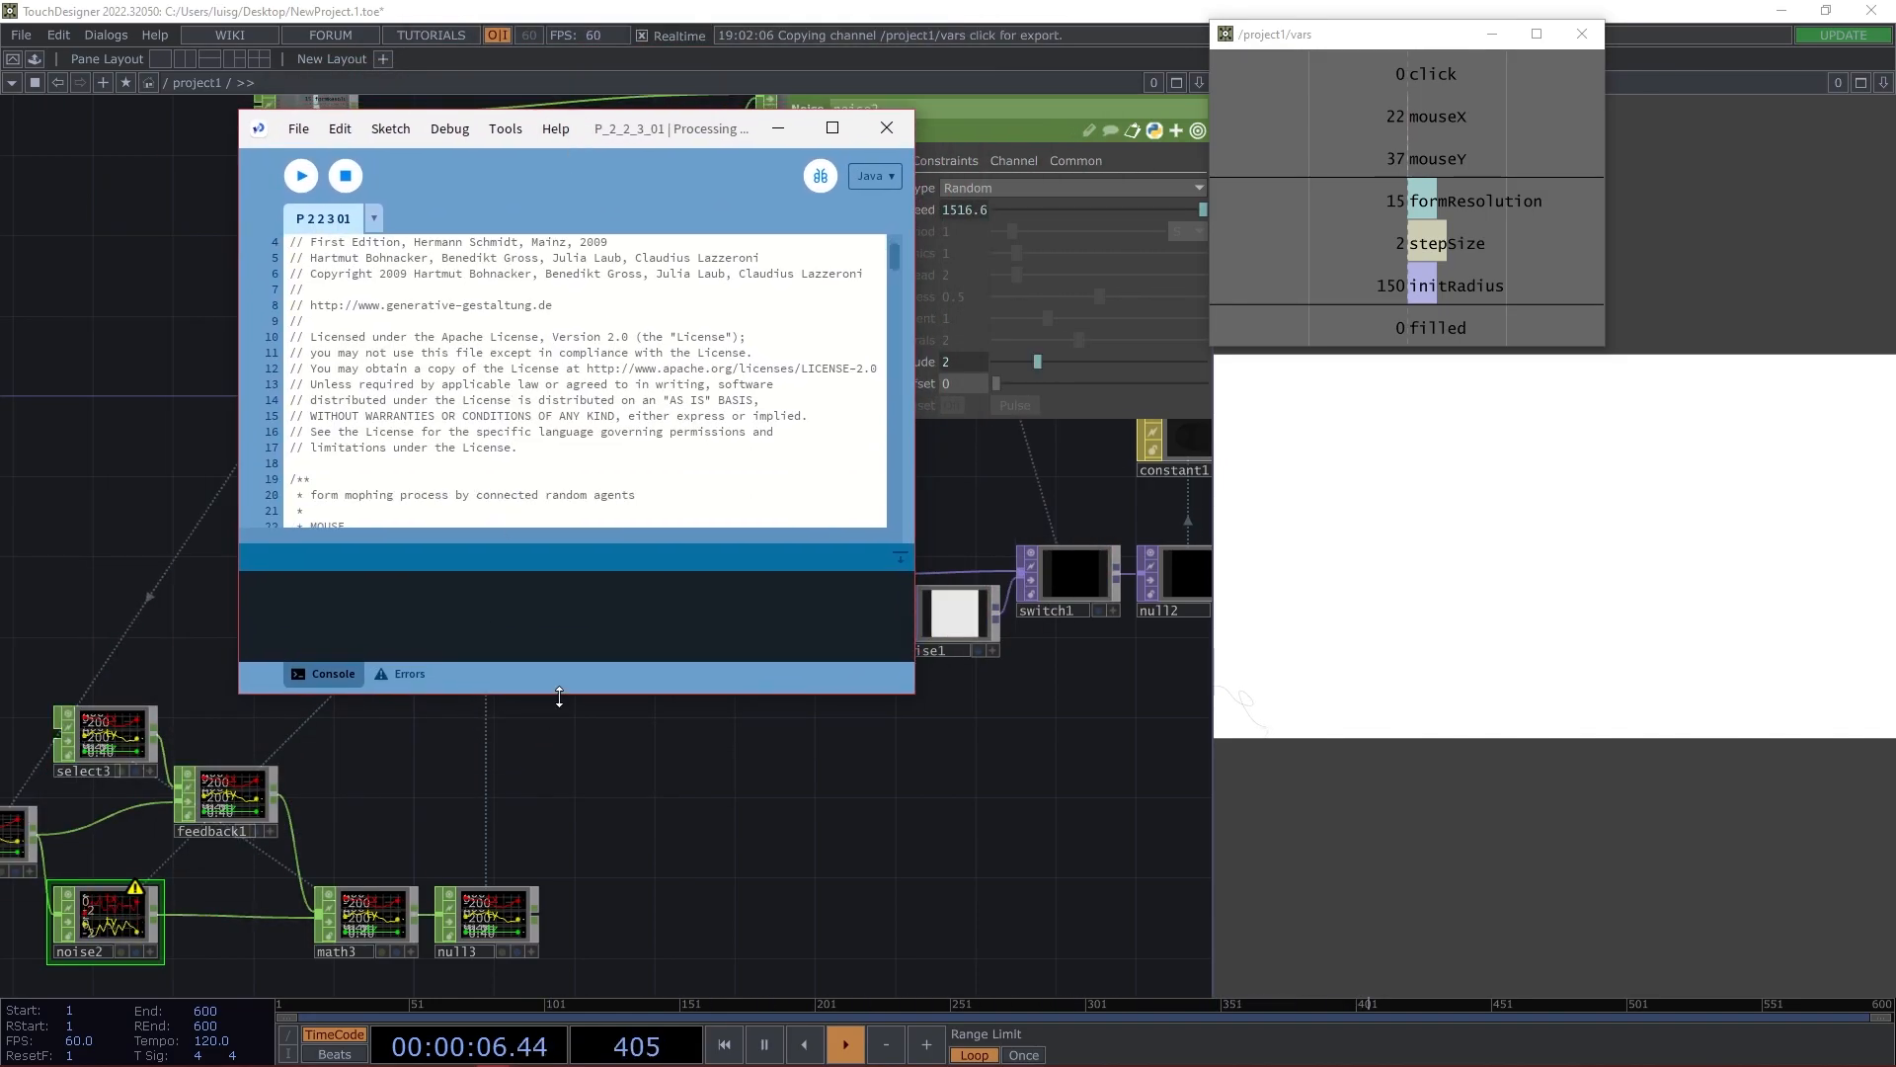
left_click_drag(559, 697, 556, 1001)
scroll(469, 640, "down", 14)
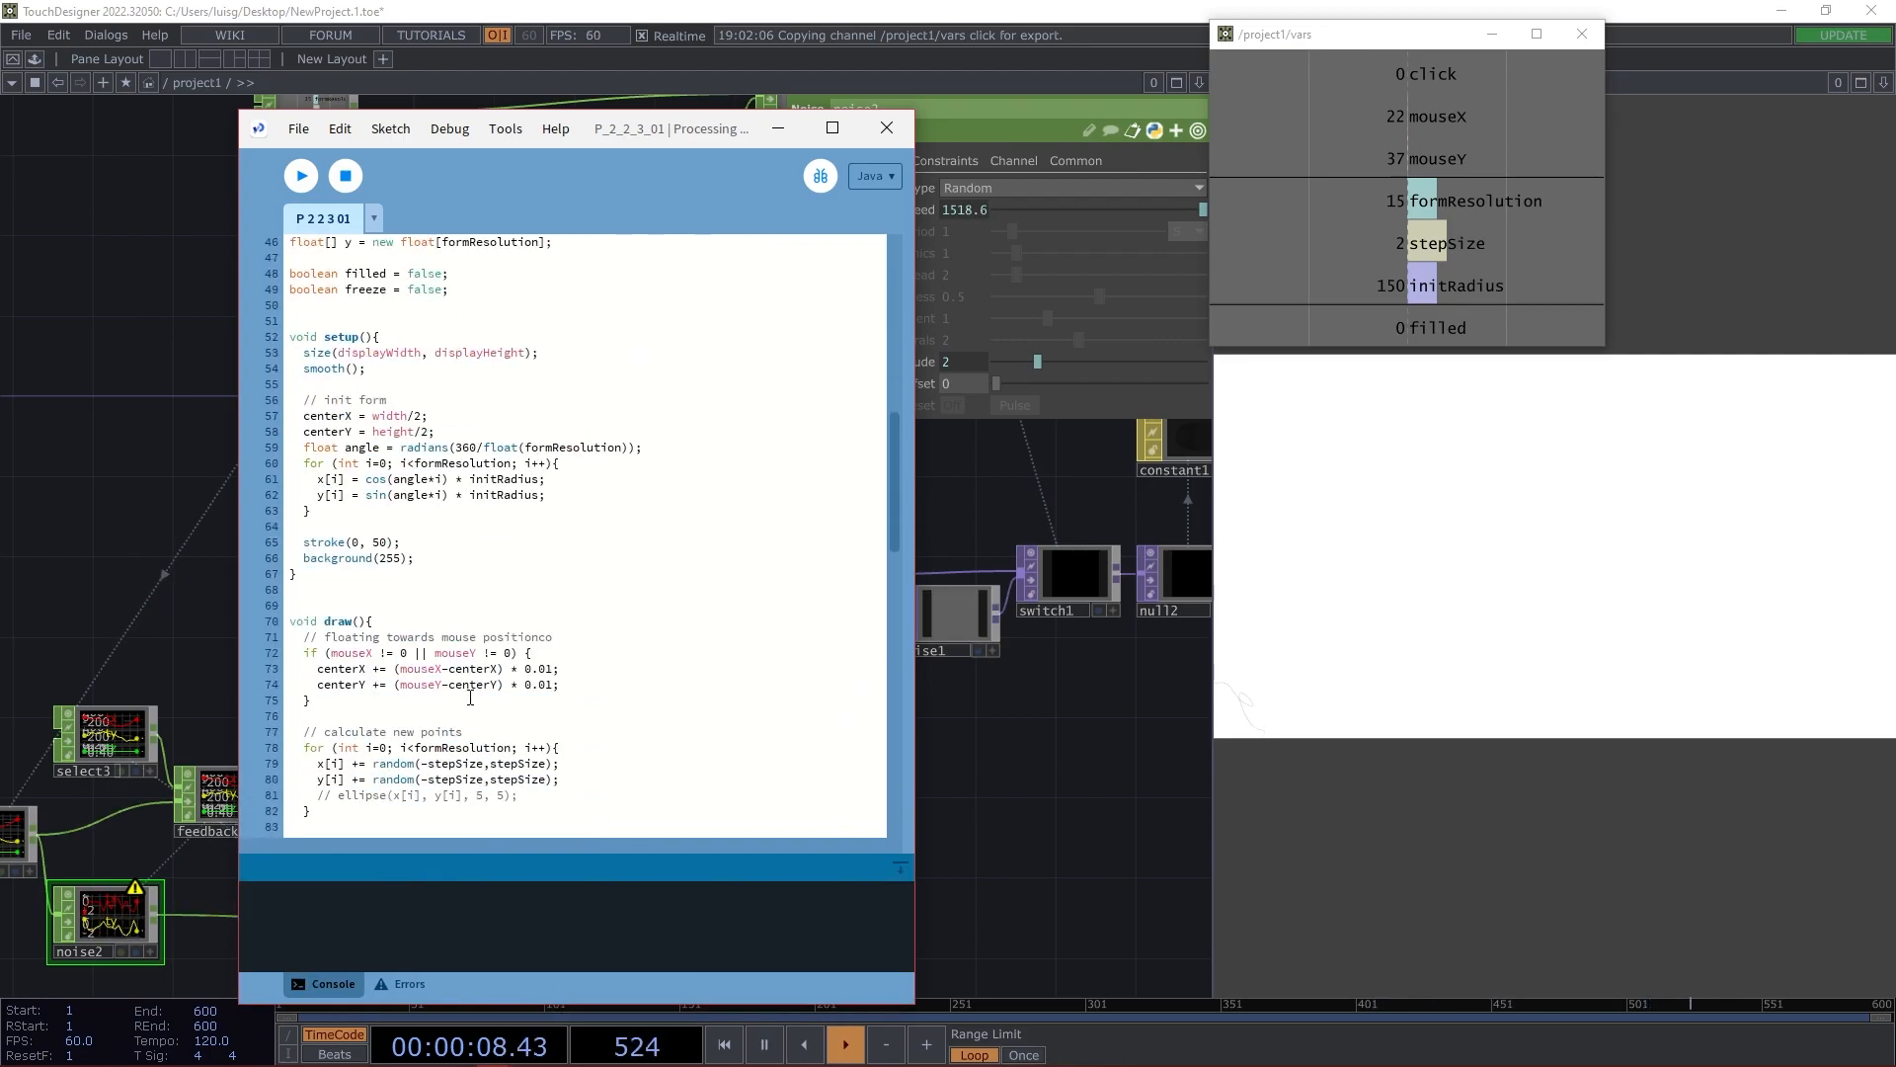
scroll(415, 691, "down", 2)
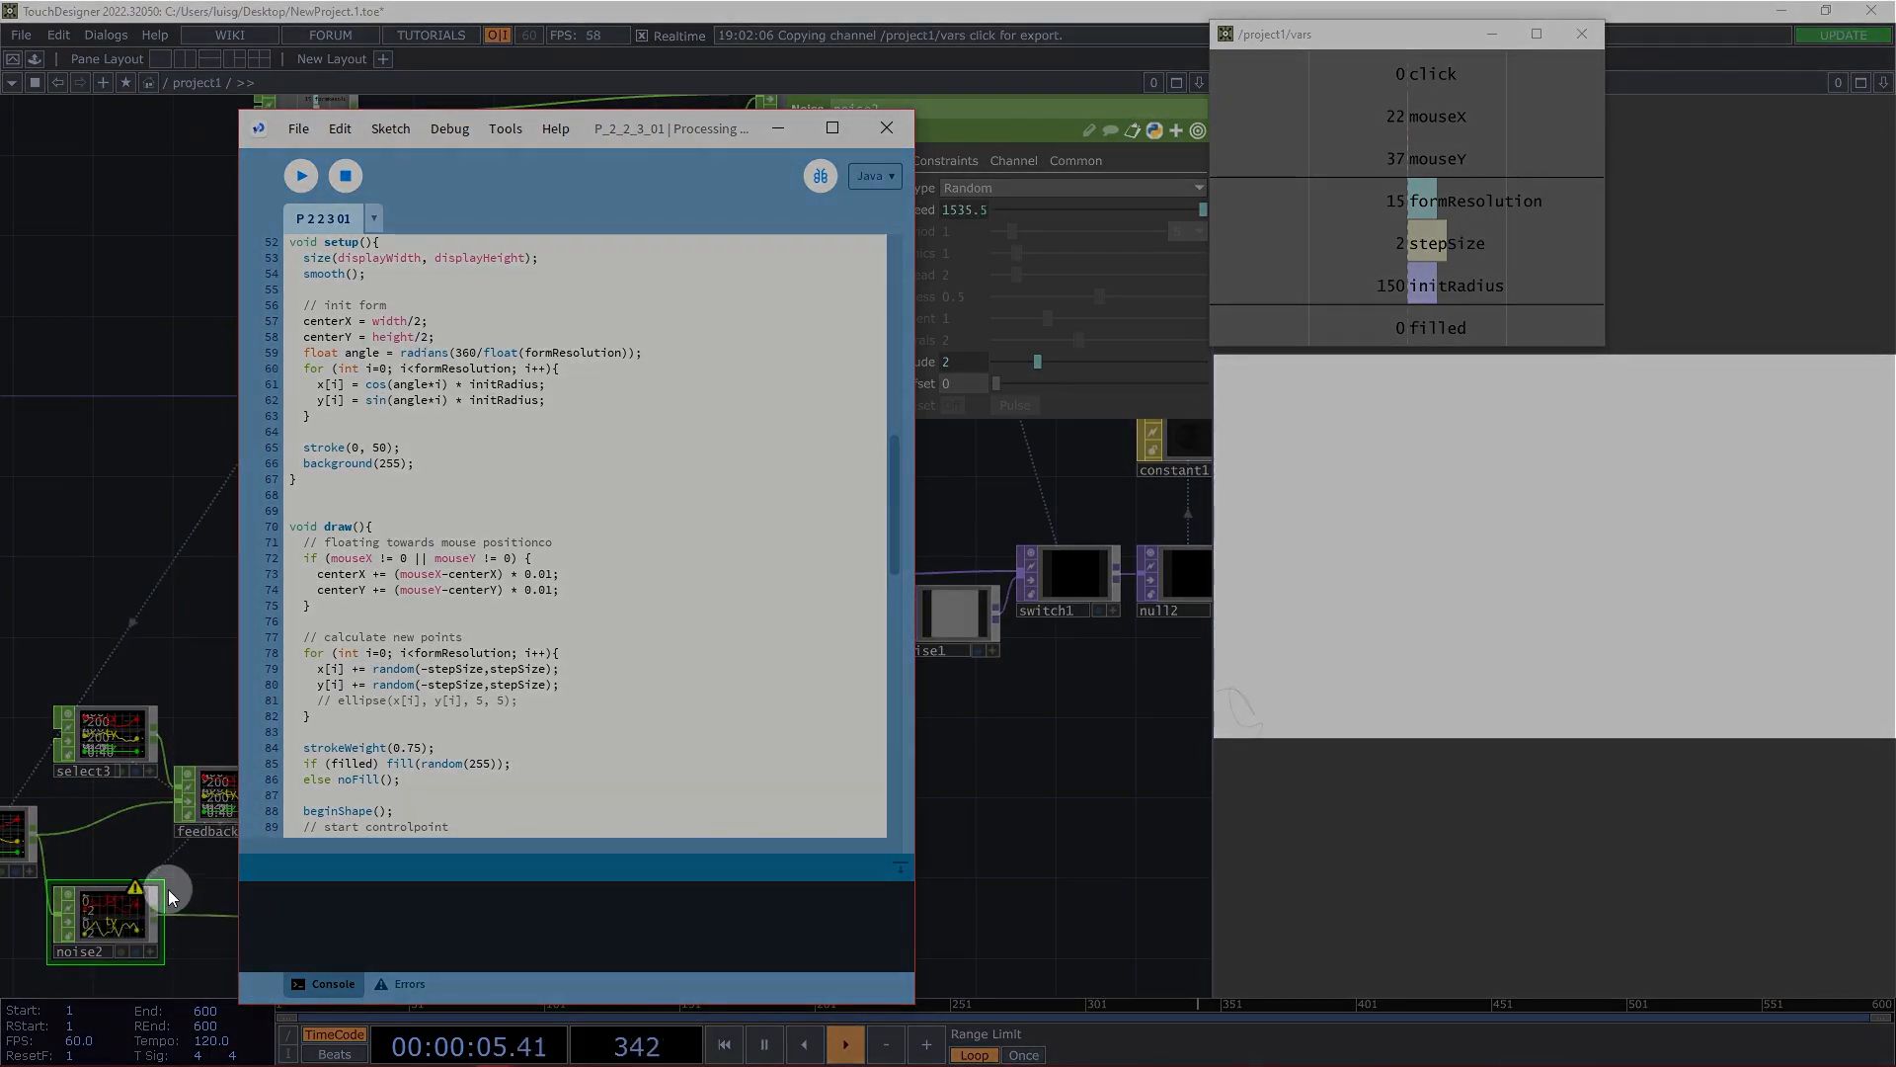
left_click(164, 882)
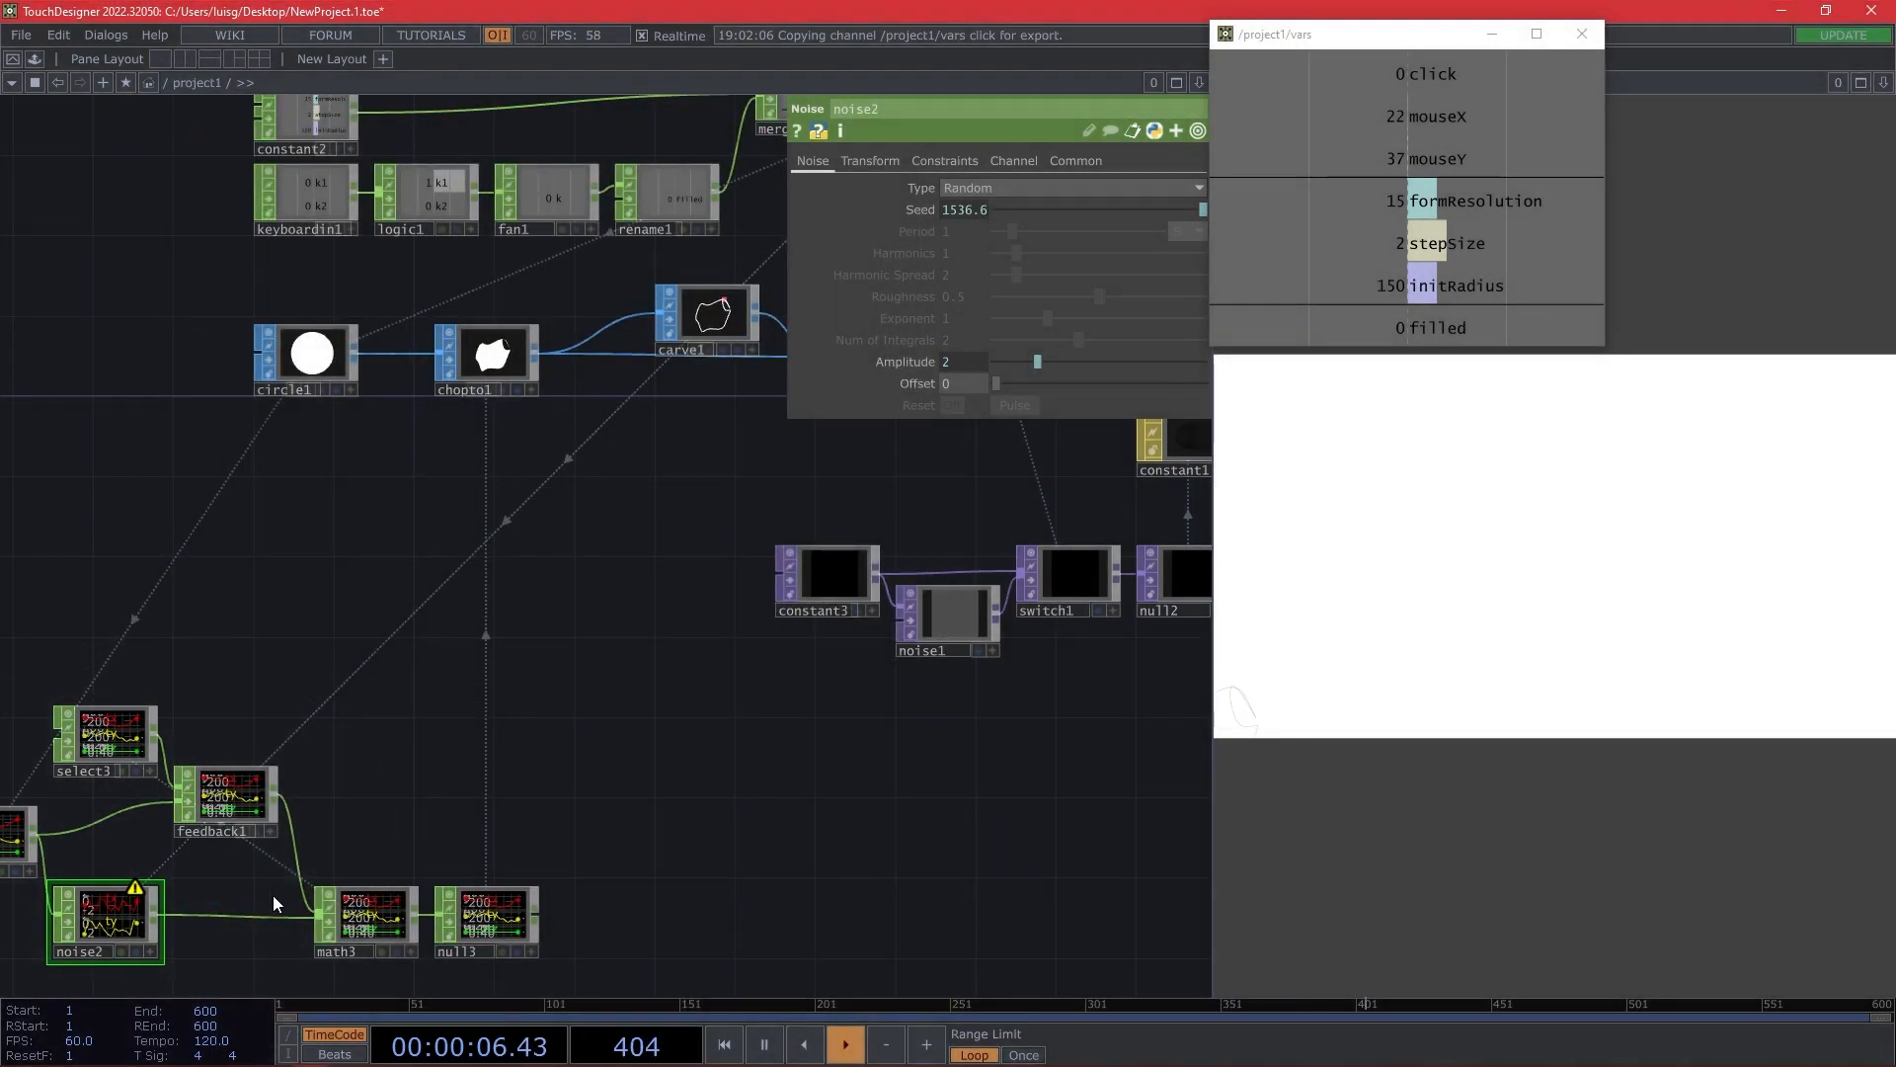
left_click_drag(394, 829, 424, 845)
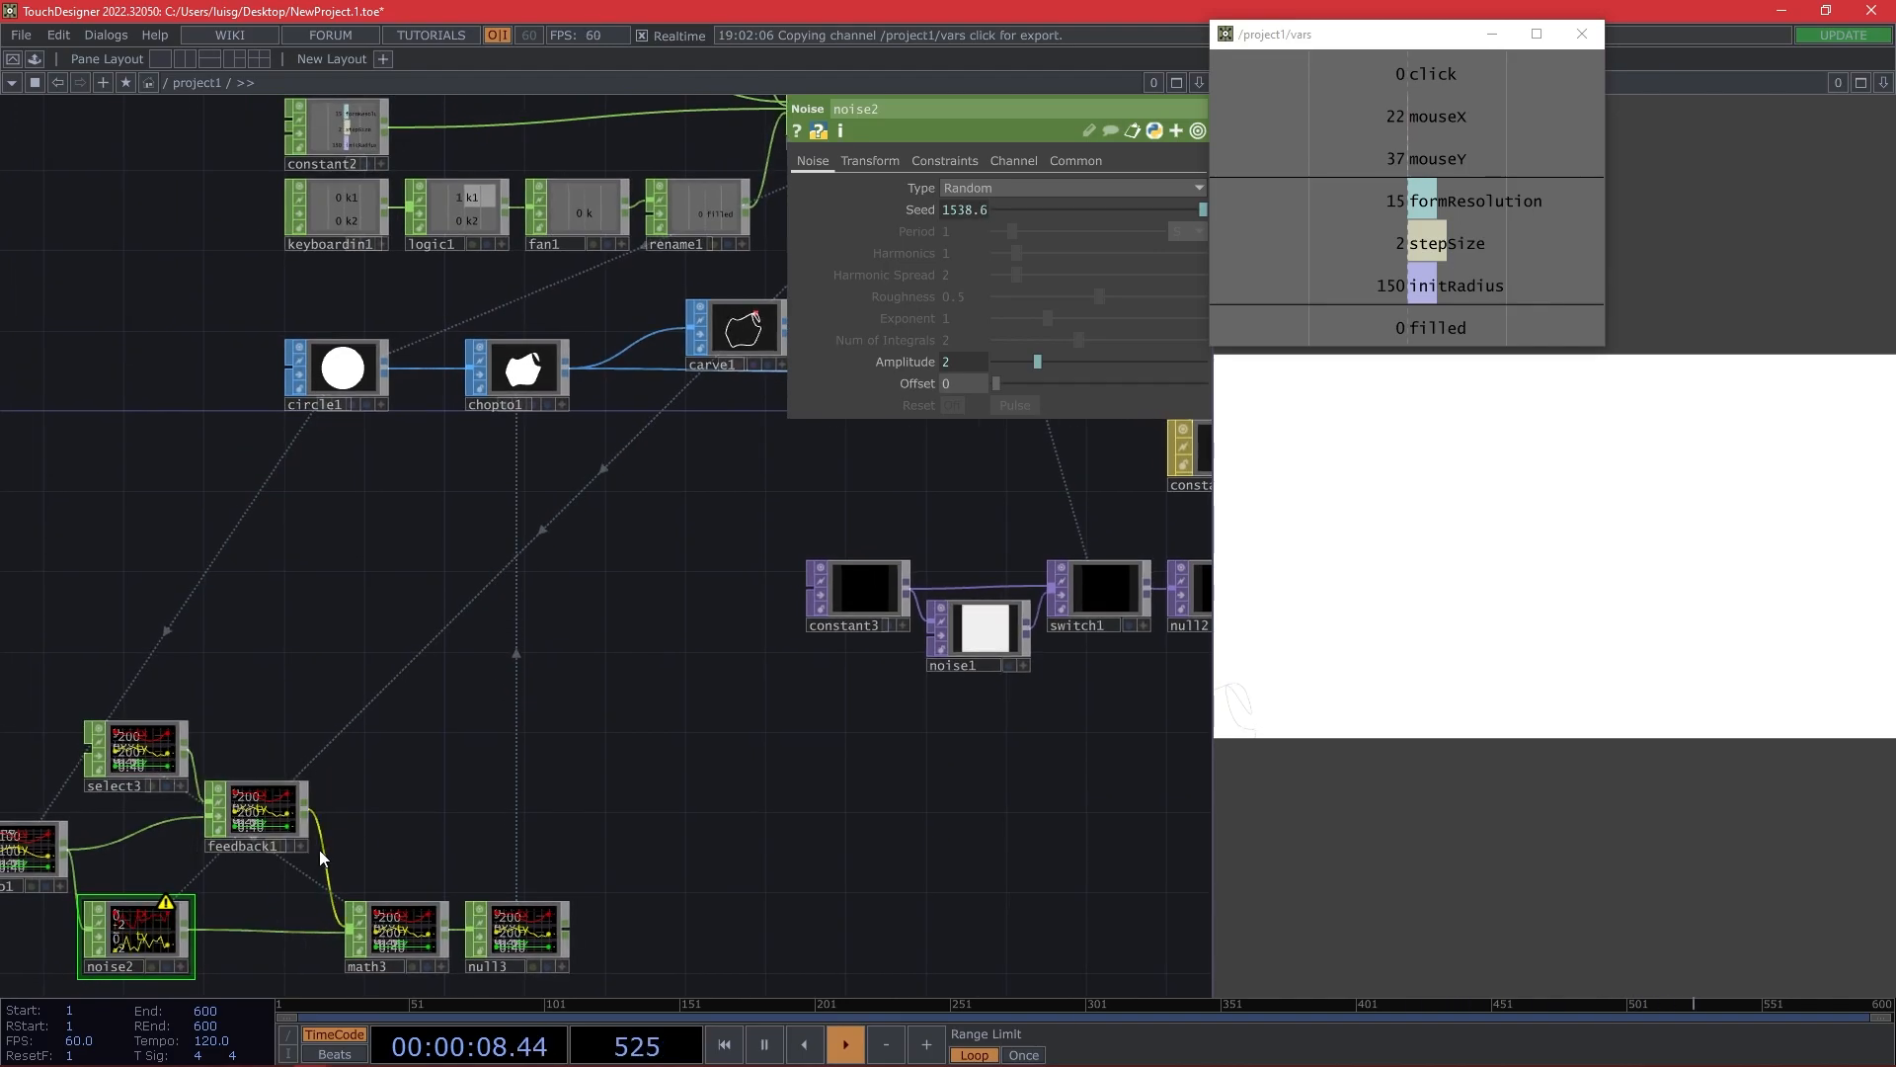
Switch to Processing, examine the centerX and centerY lines in draw, and minimize the sketch window to return to TouchDesigner.
key("alt+Tab")
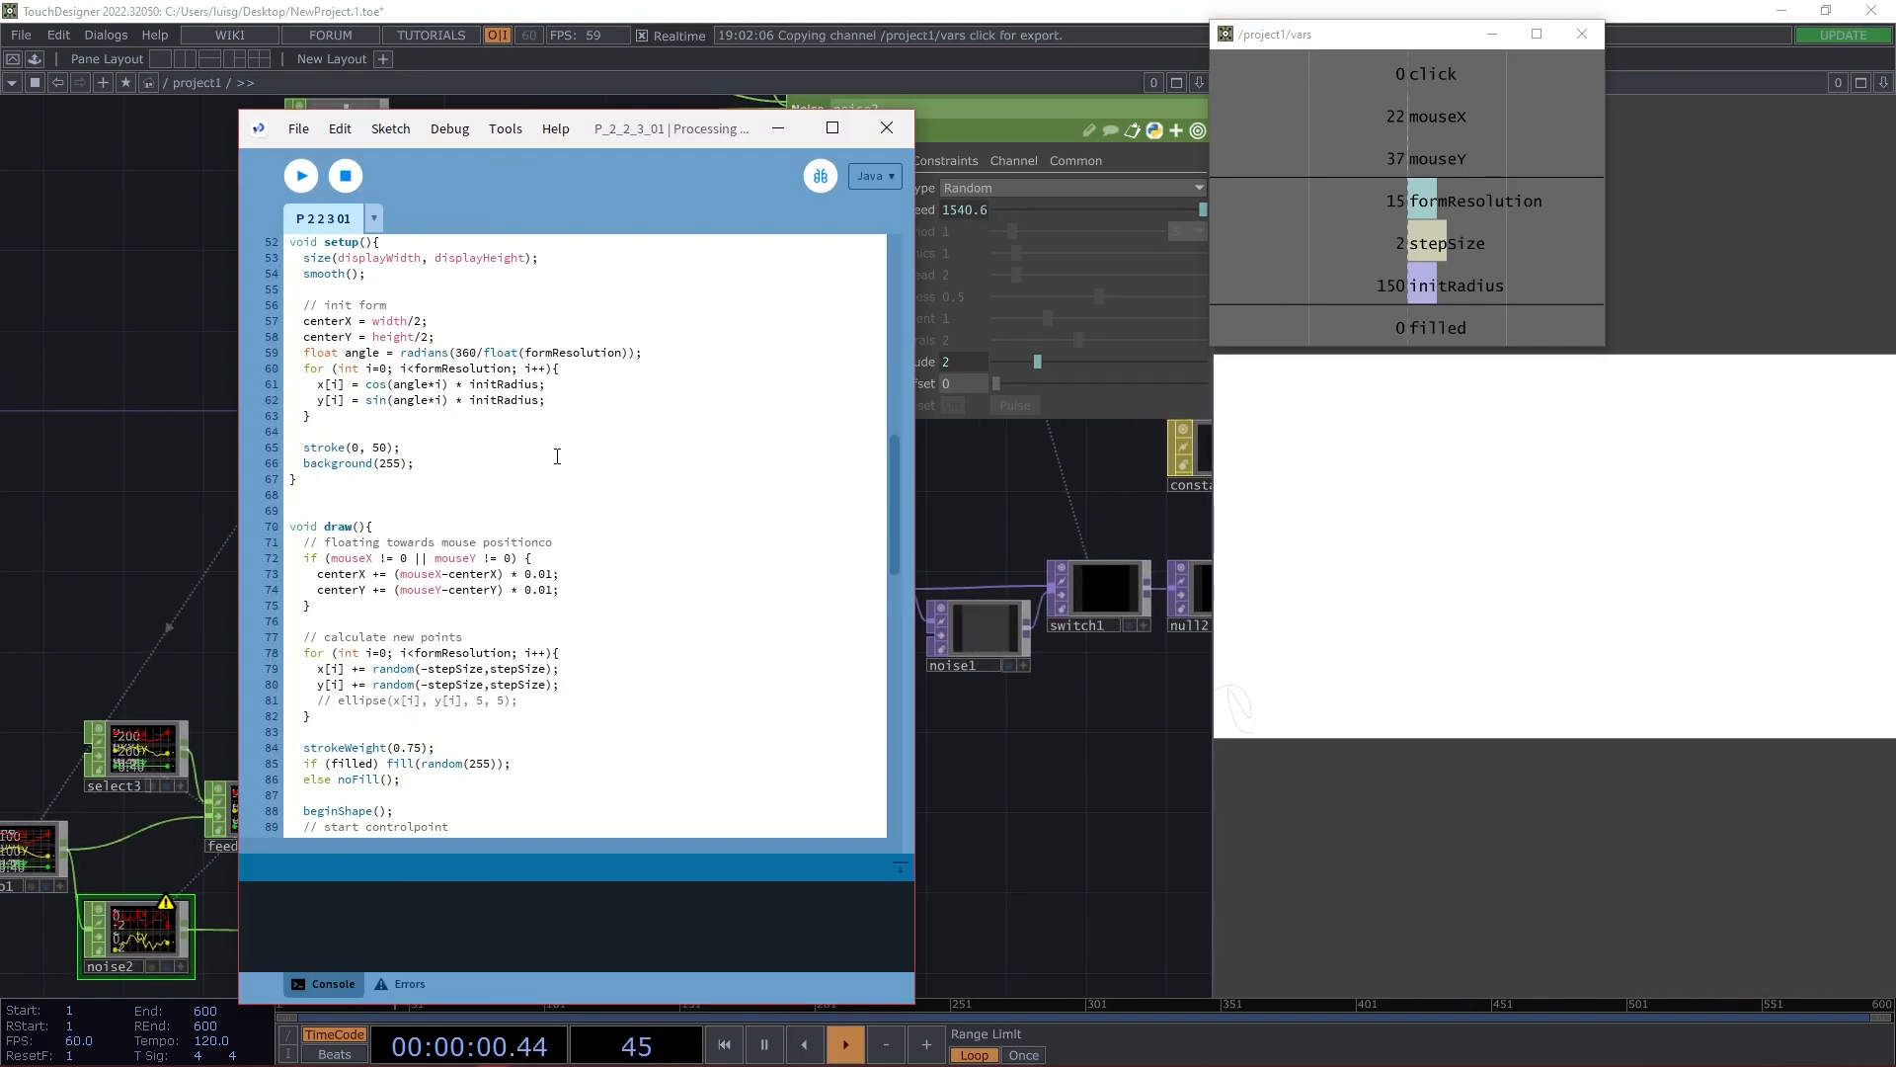
left_click(363, 575)
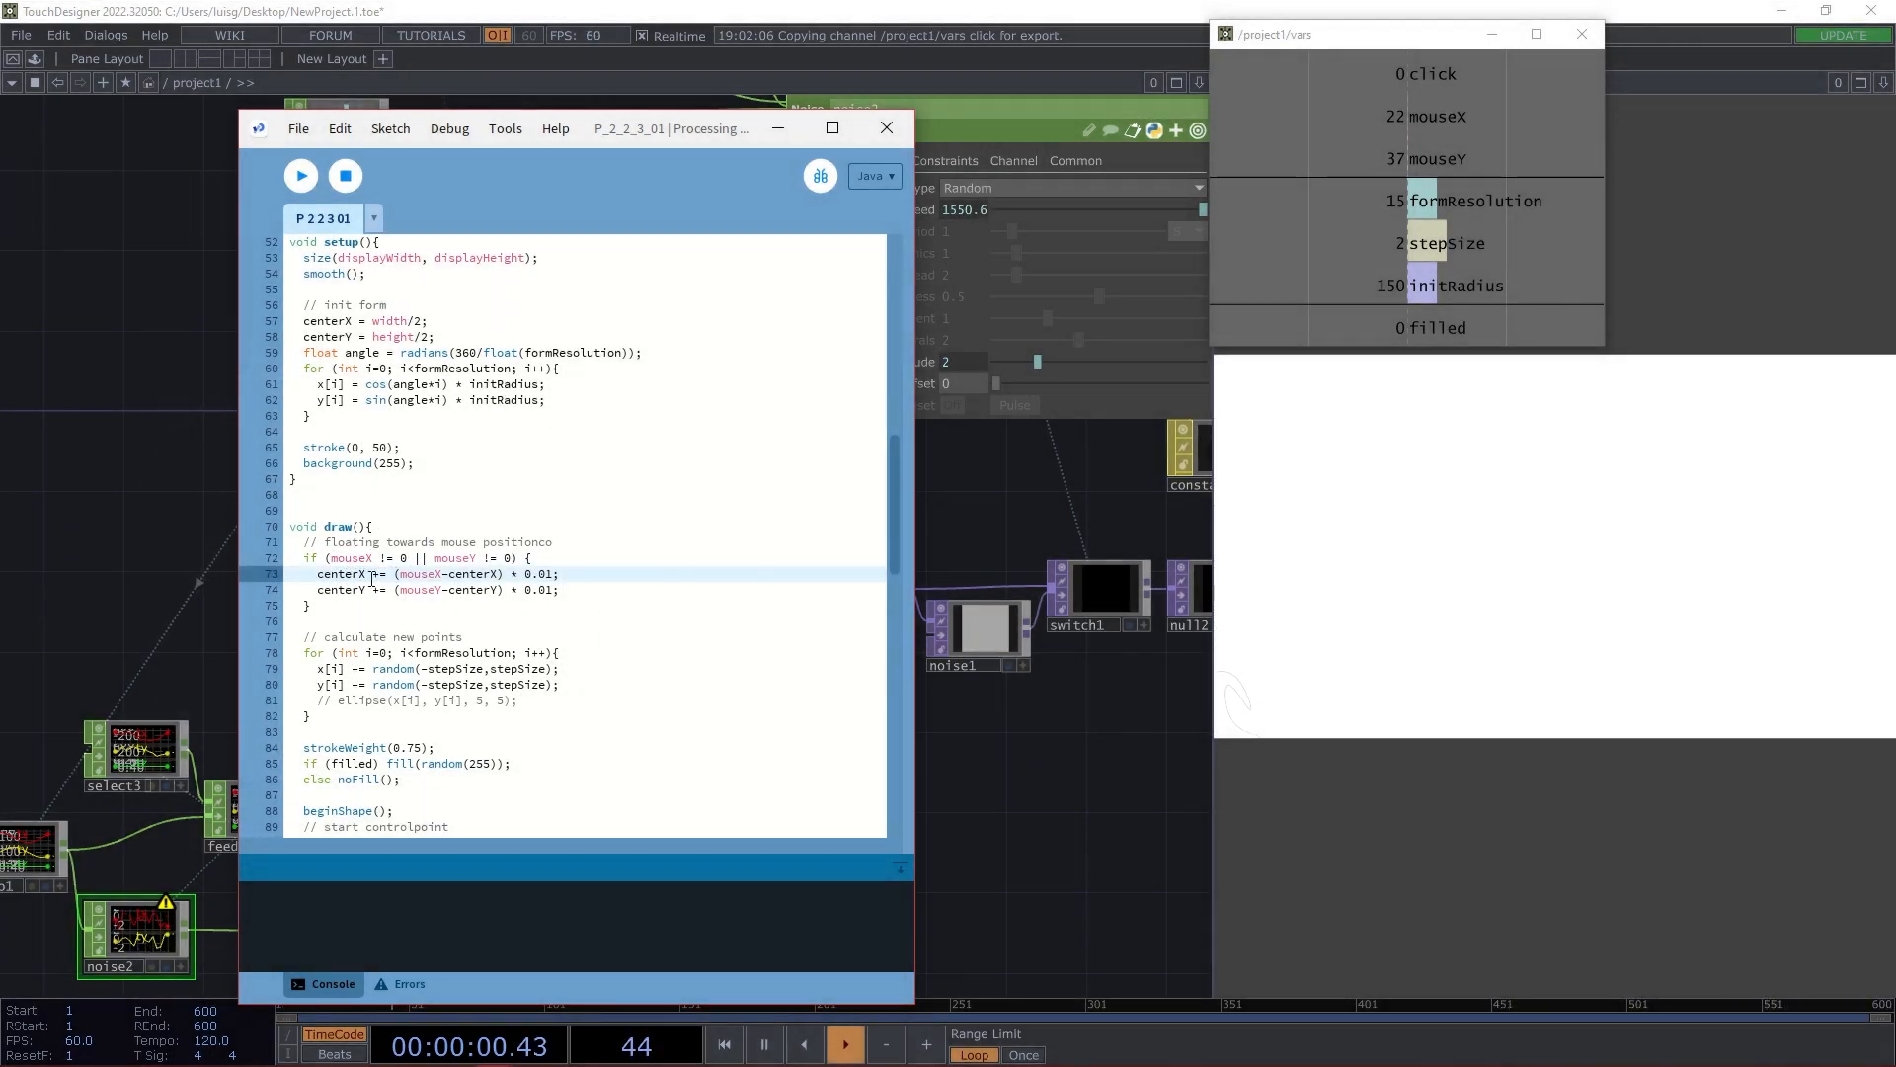
key("ctrl")
key("ctrl")
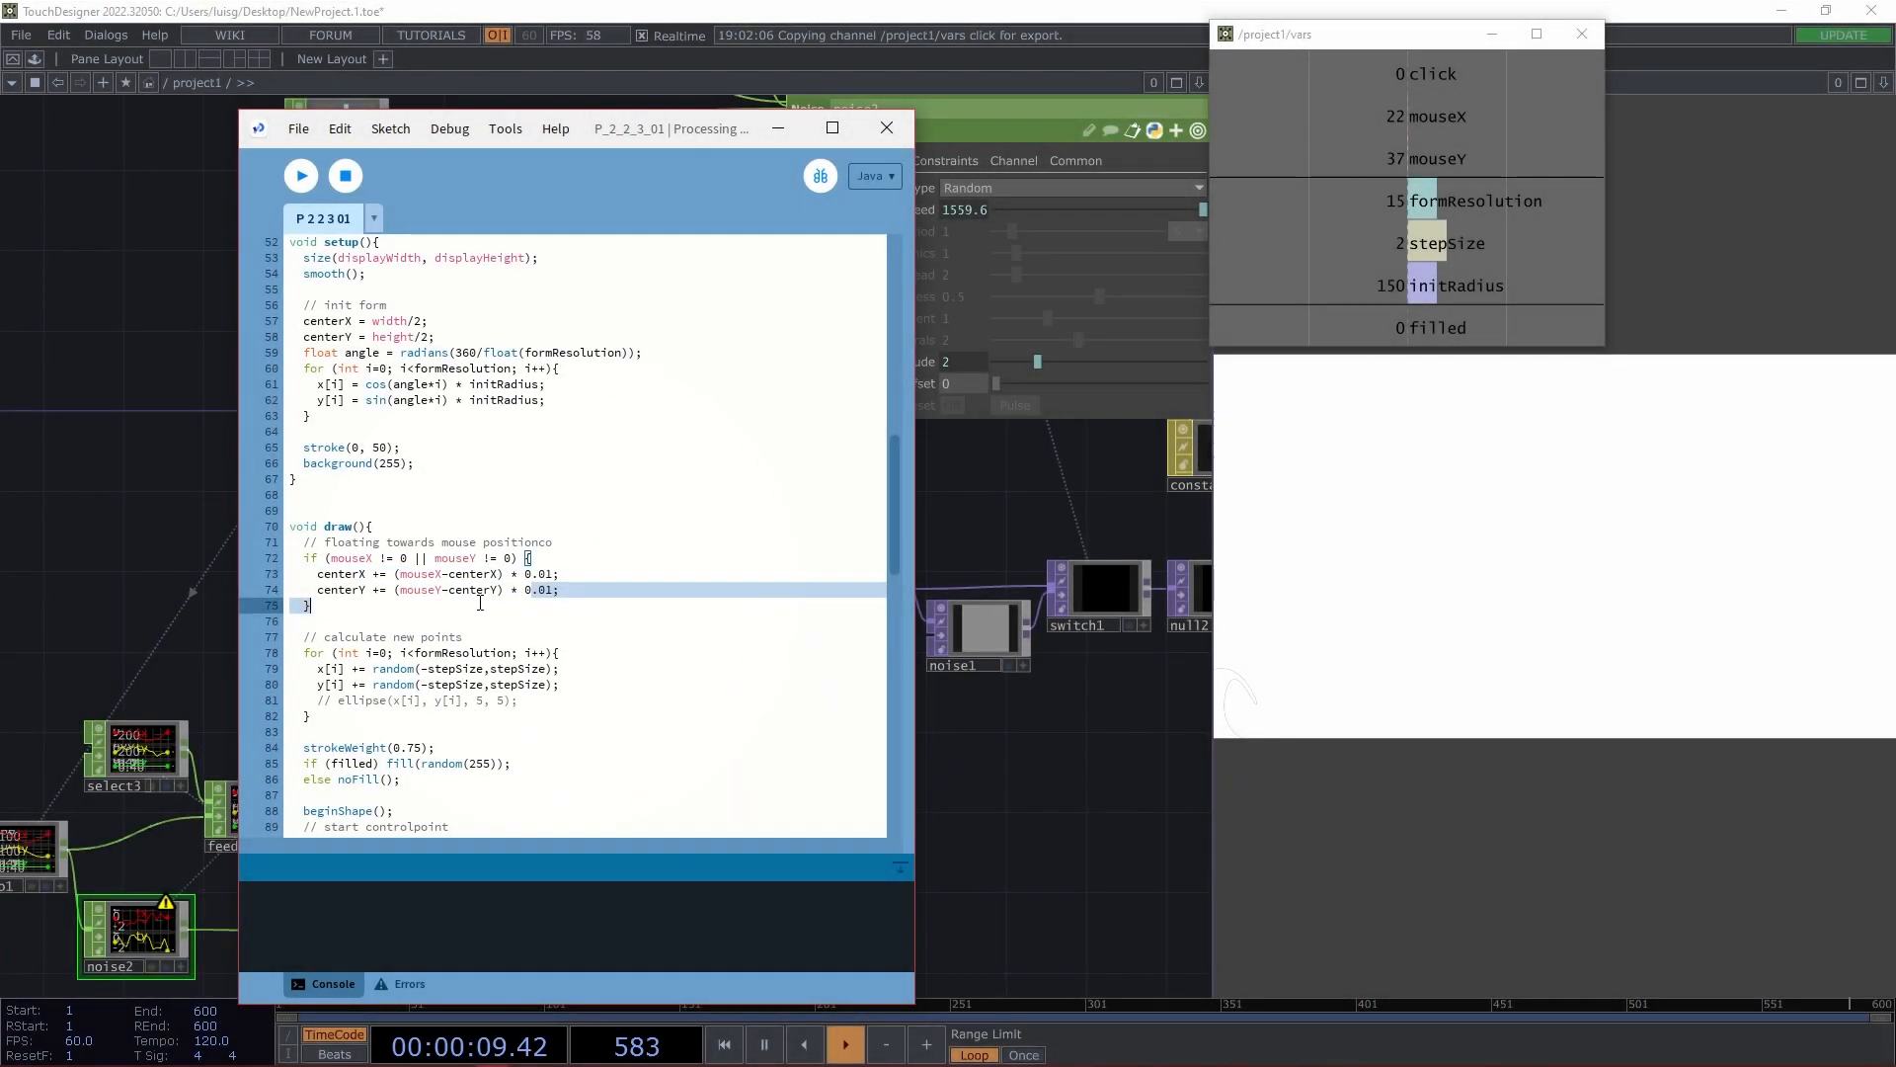
left_click(580, 594)
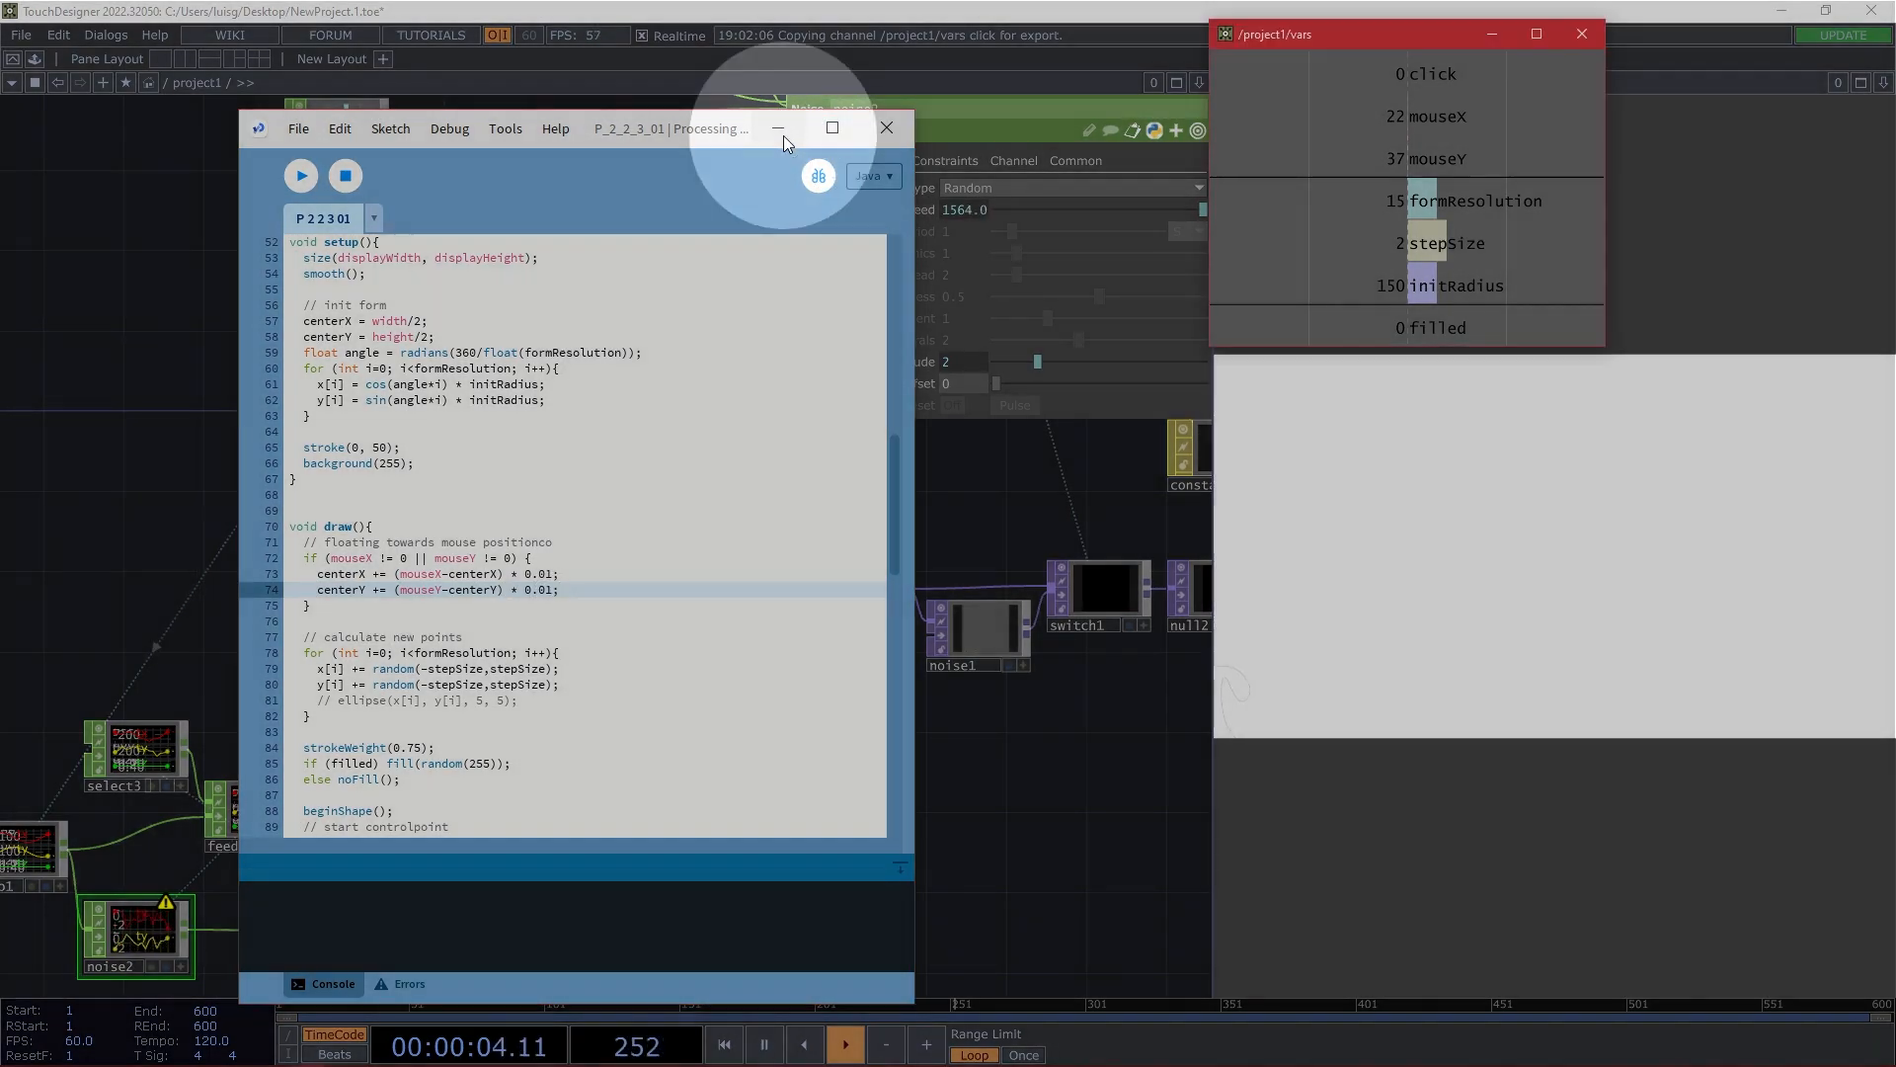
left_click(781, 130)
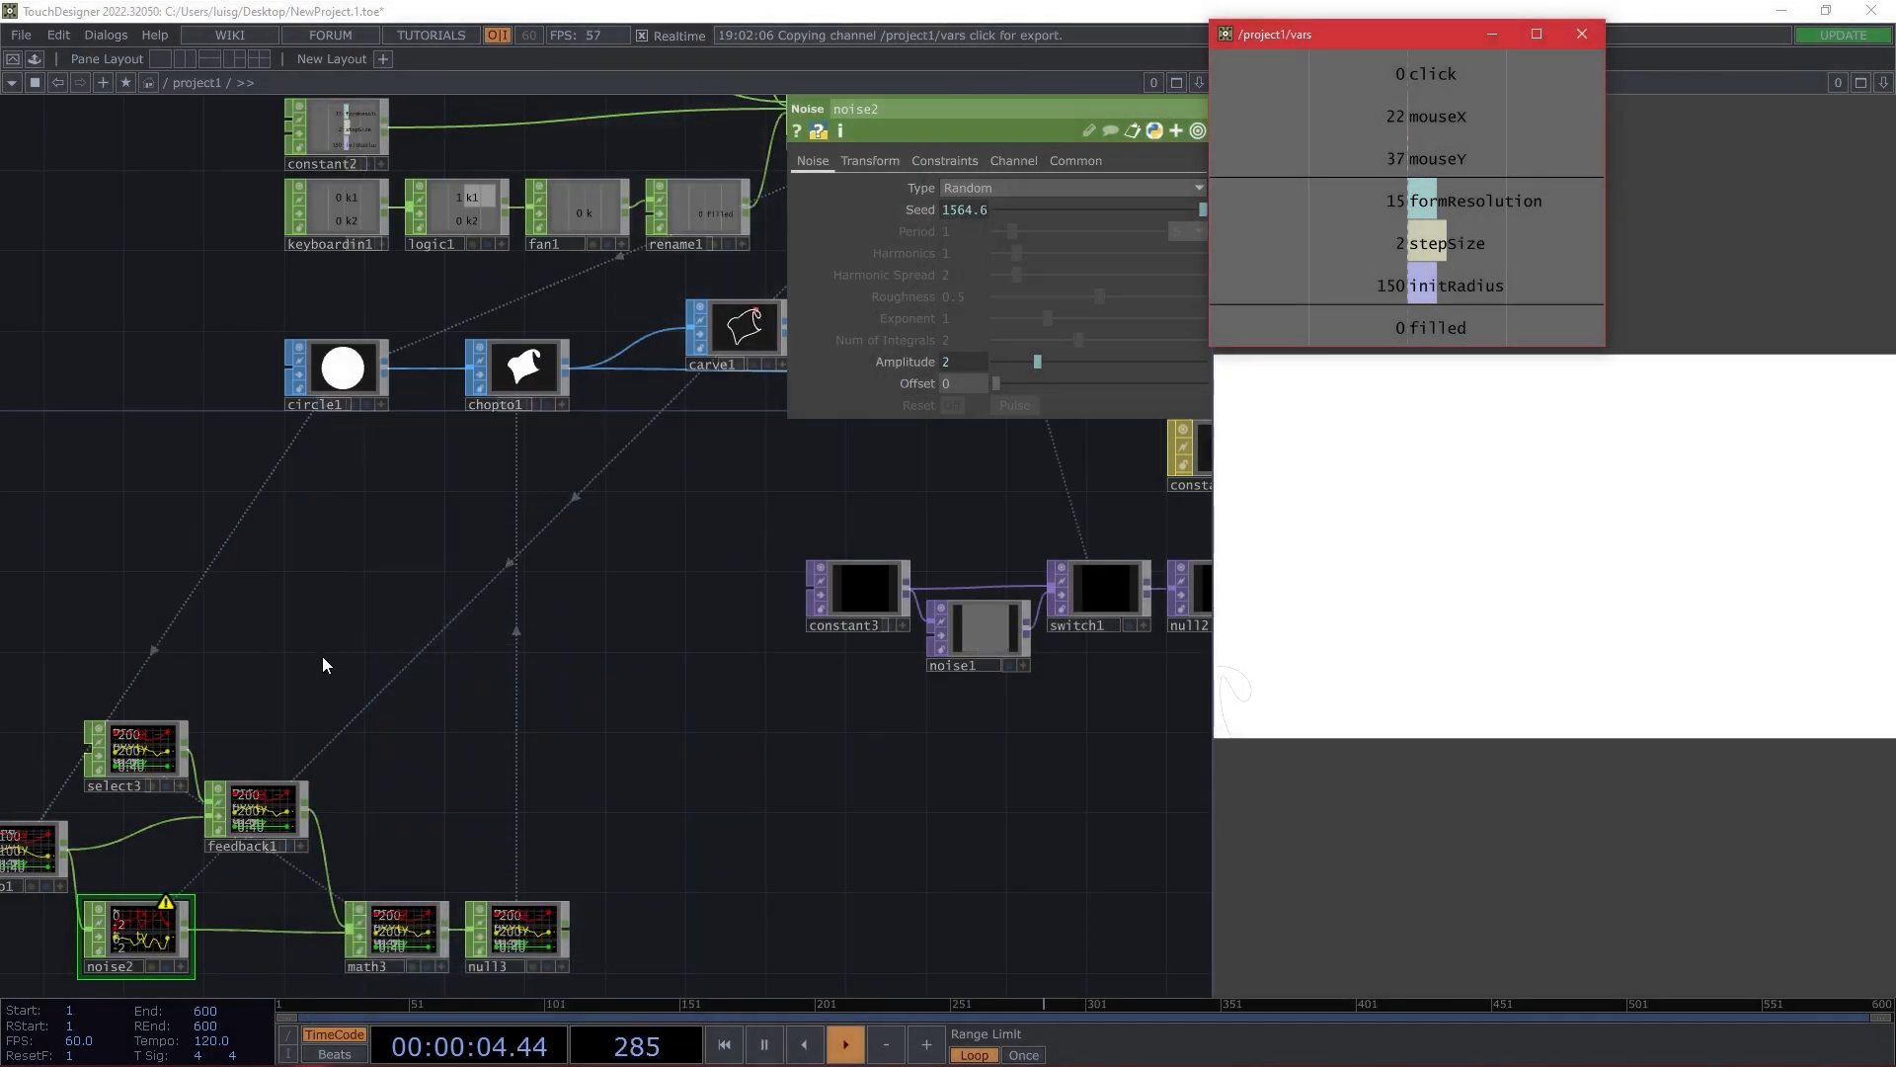
Add two Select CHOPs, one below the other, in the empty network area above the feedback loop.
left_click_drag(324, 655, 512, 614)
right_click_drag(435, 876, 130, 673)
left_click_drag(295, 697, 296, 798)
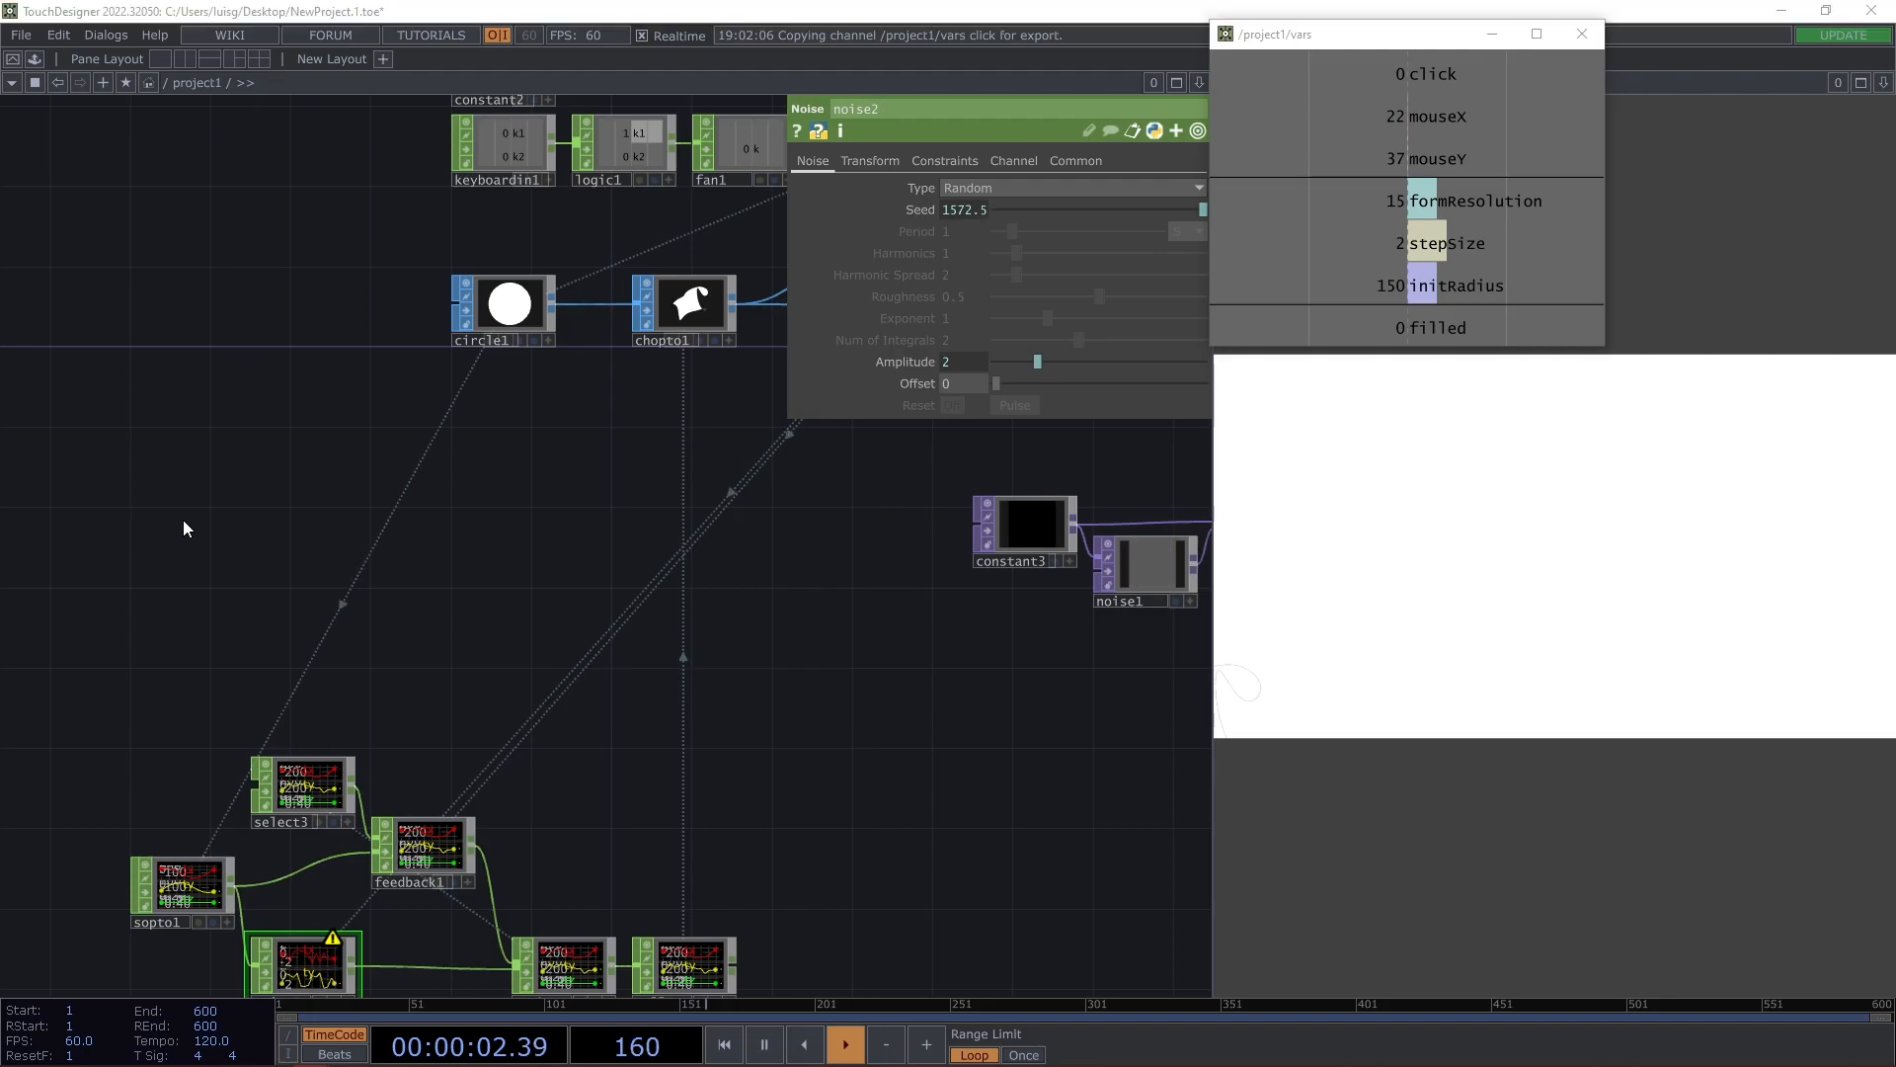
key("Tab")
type("se")
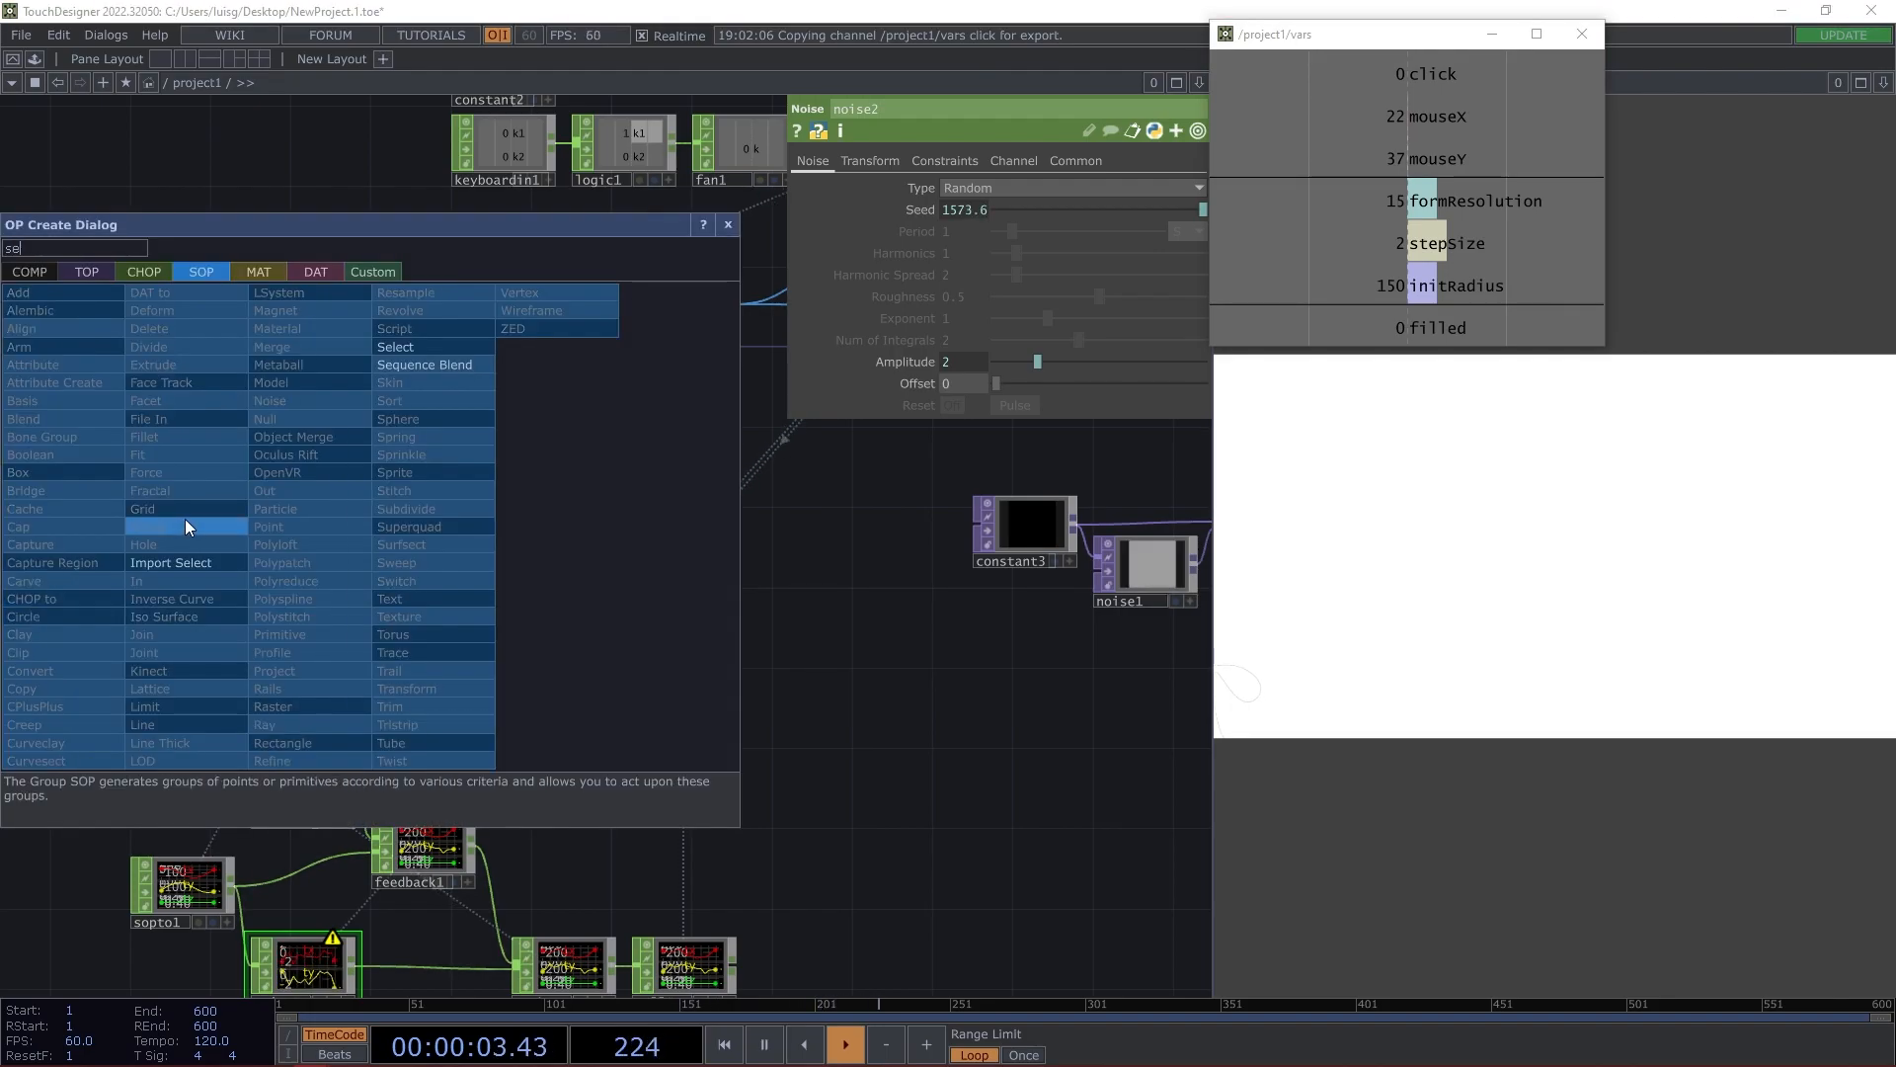
left_click(145, 272)
left_click(553, 614)
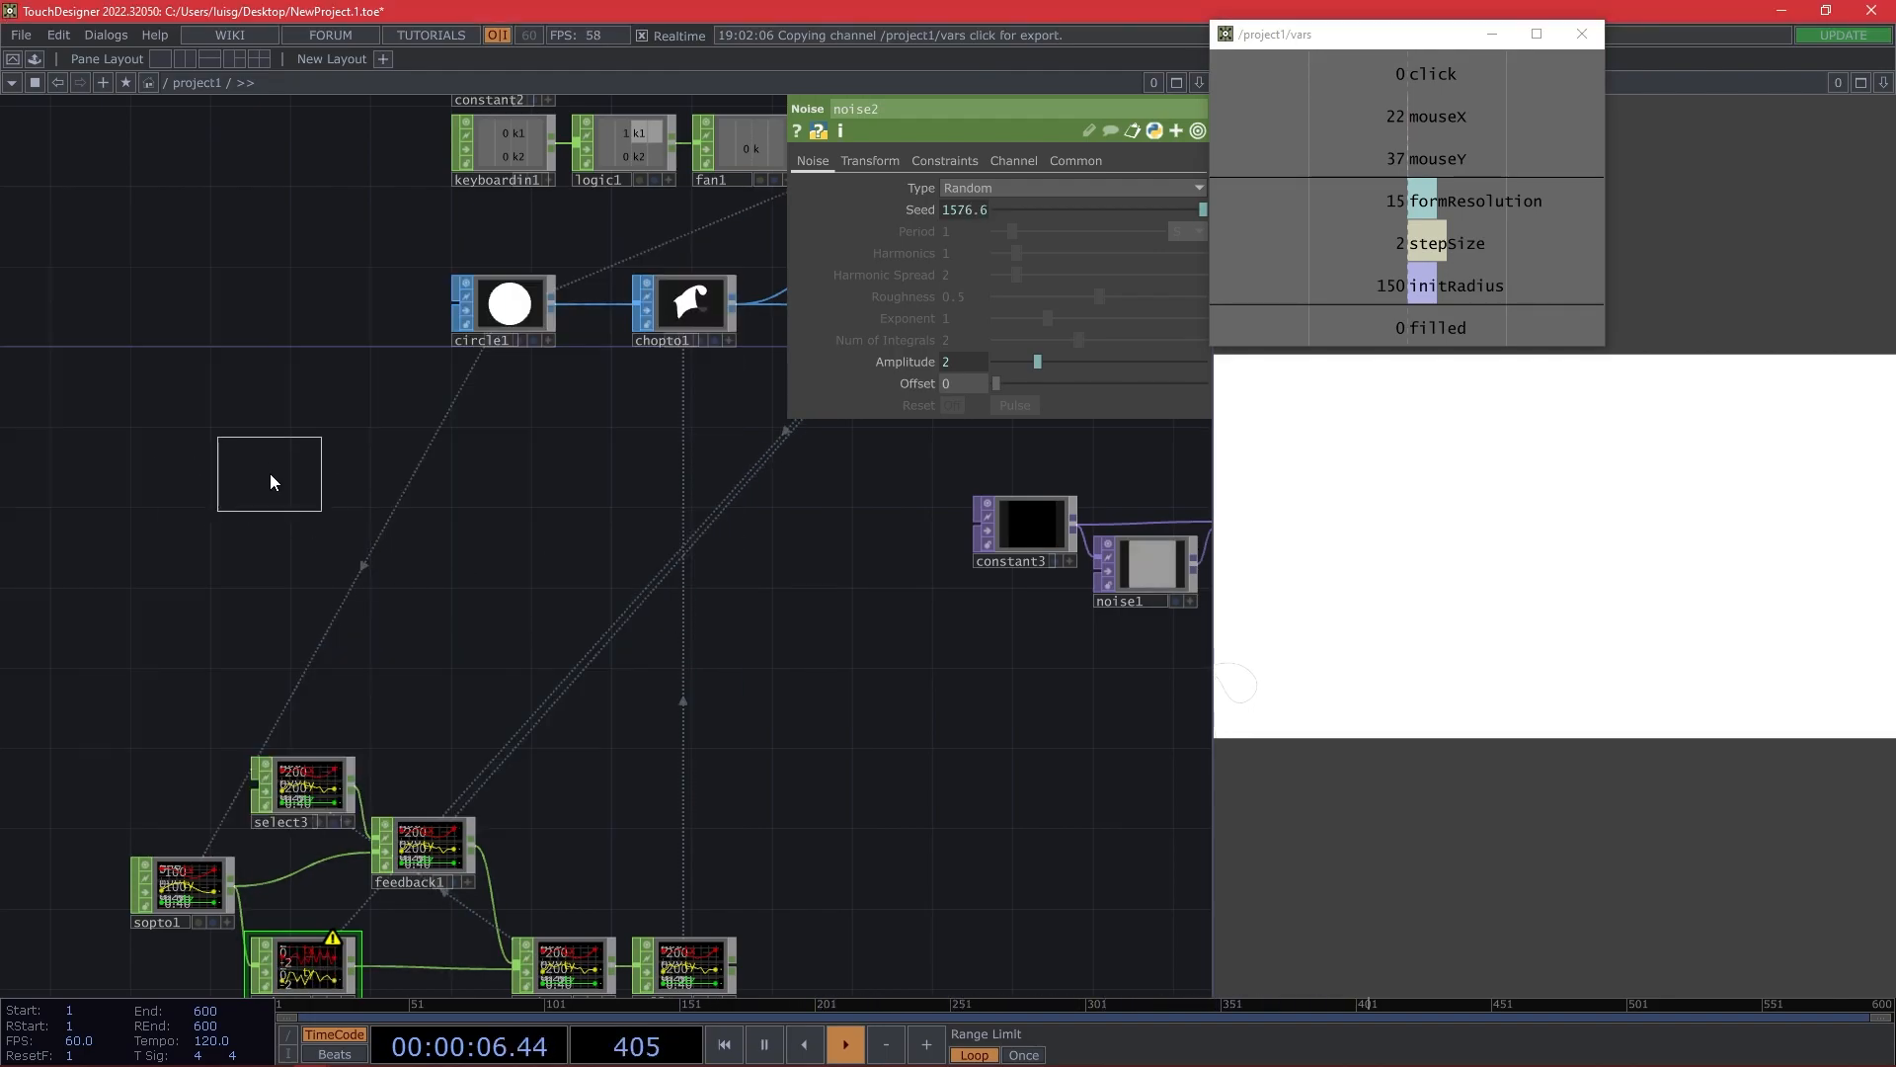
left_click(270, 478)
key("Tab")
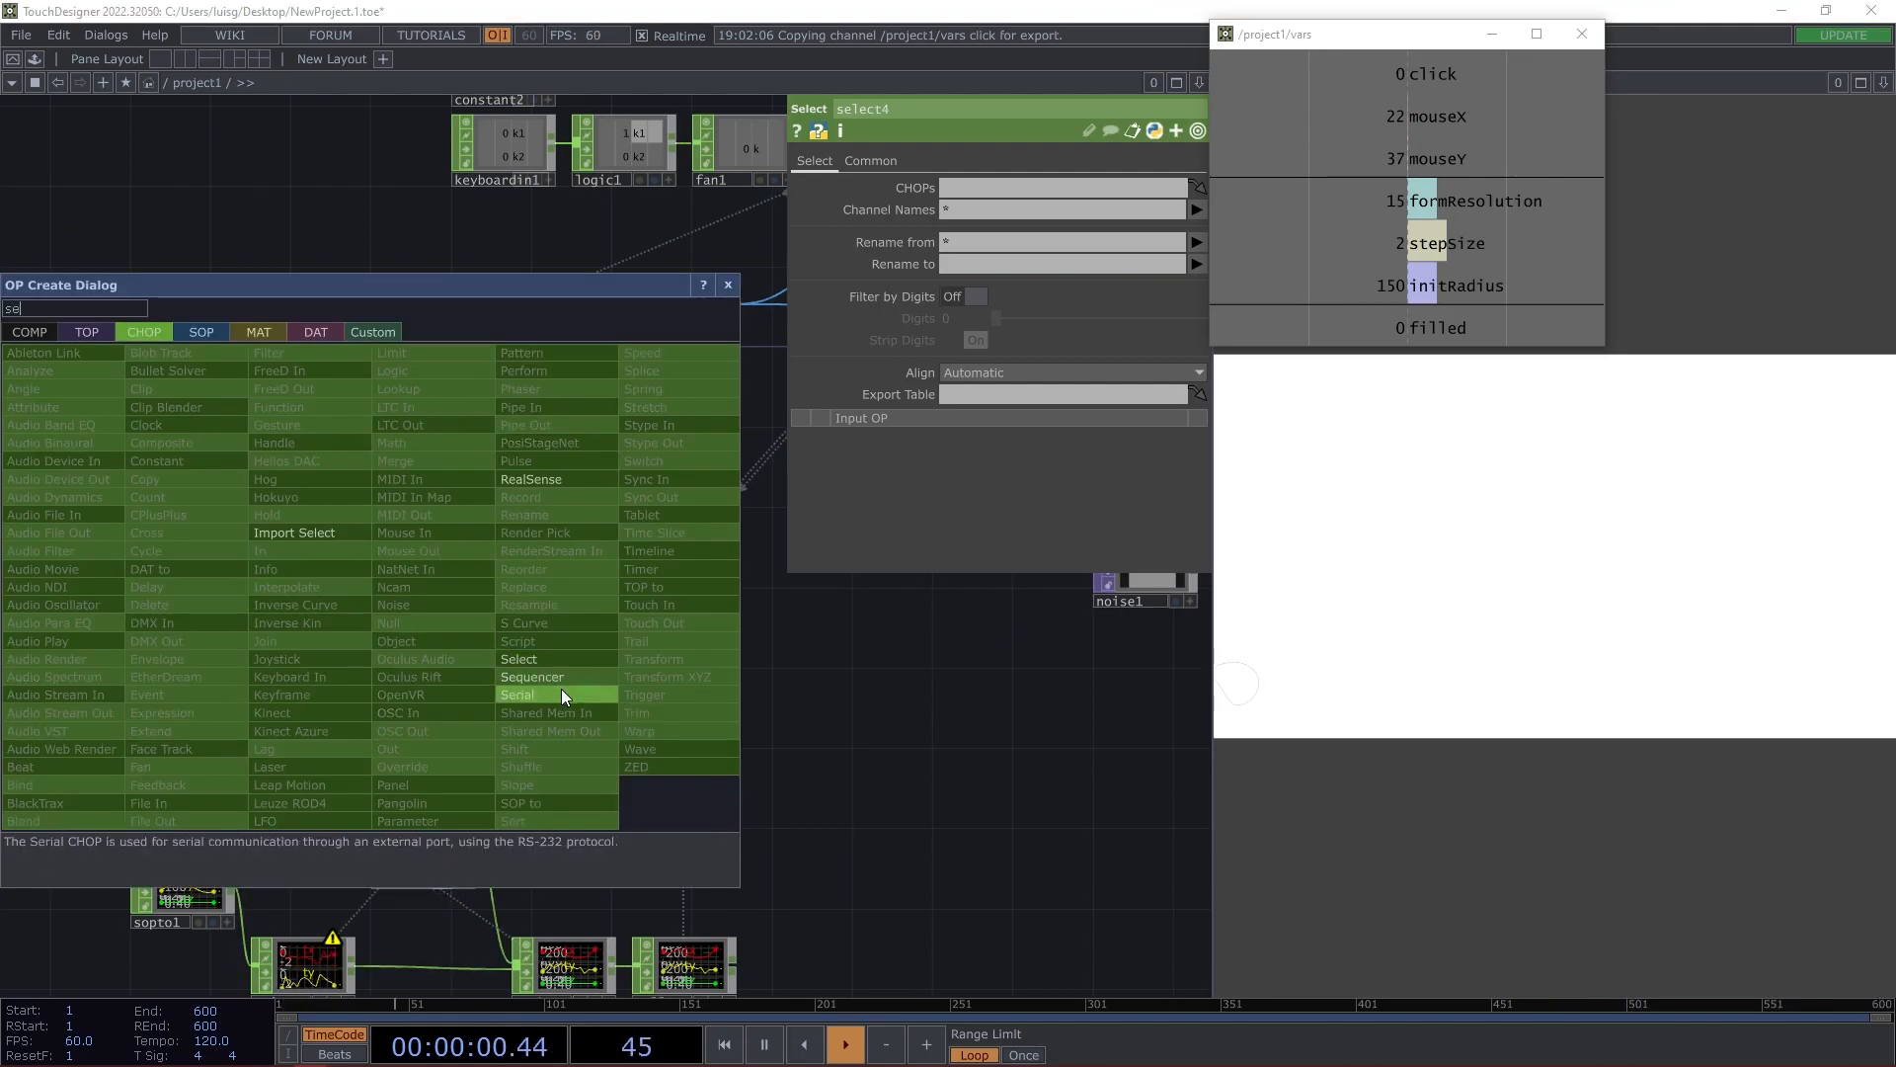
left_click(558, 662)
left_click(260, 592)
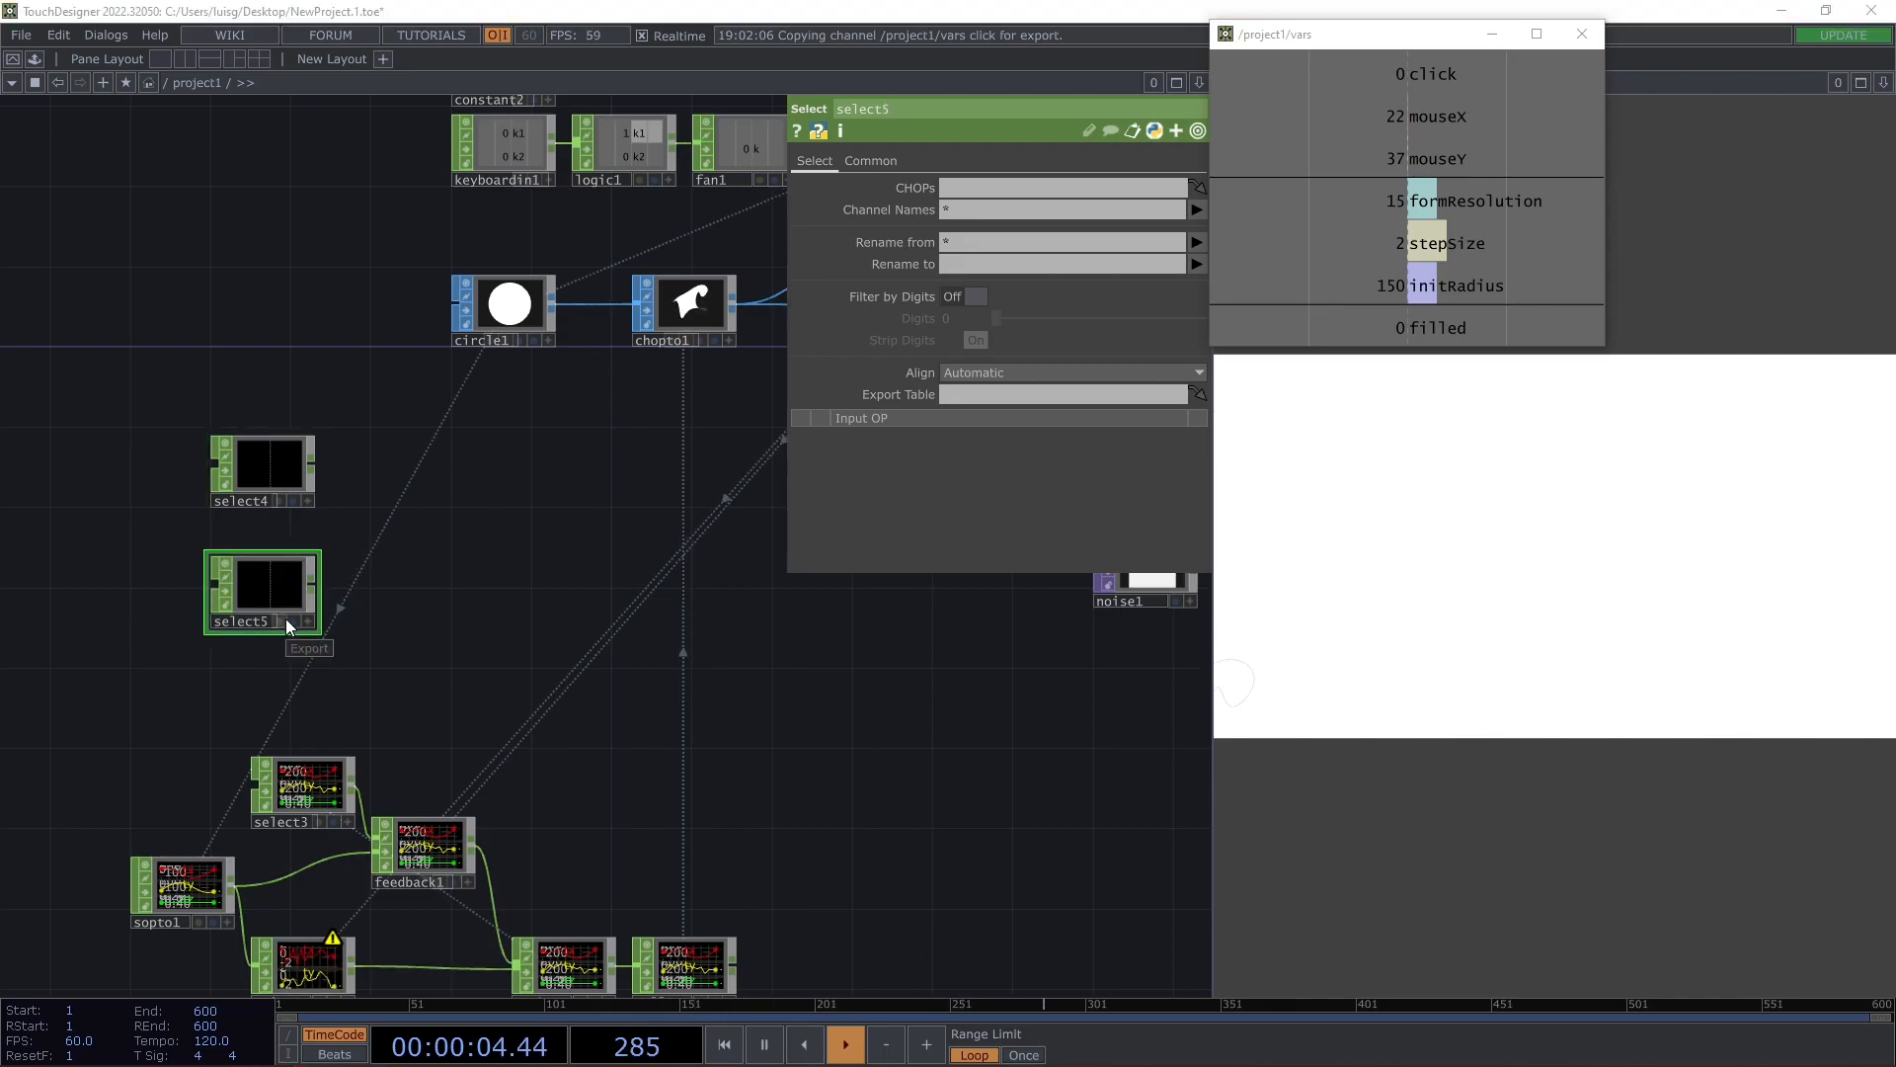
Recheck the centerX and centerY code in Processing and set the CHOPs source of select5 to vars.
key("alt+Tab")
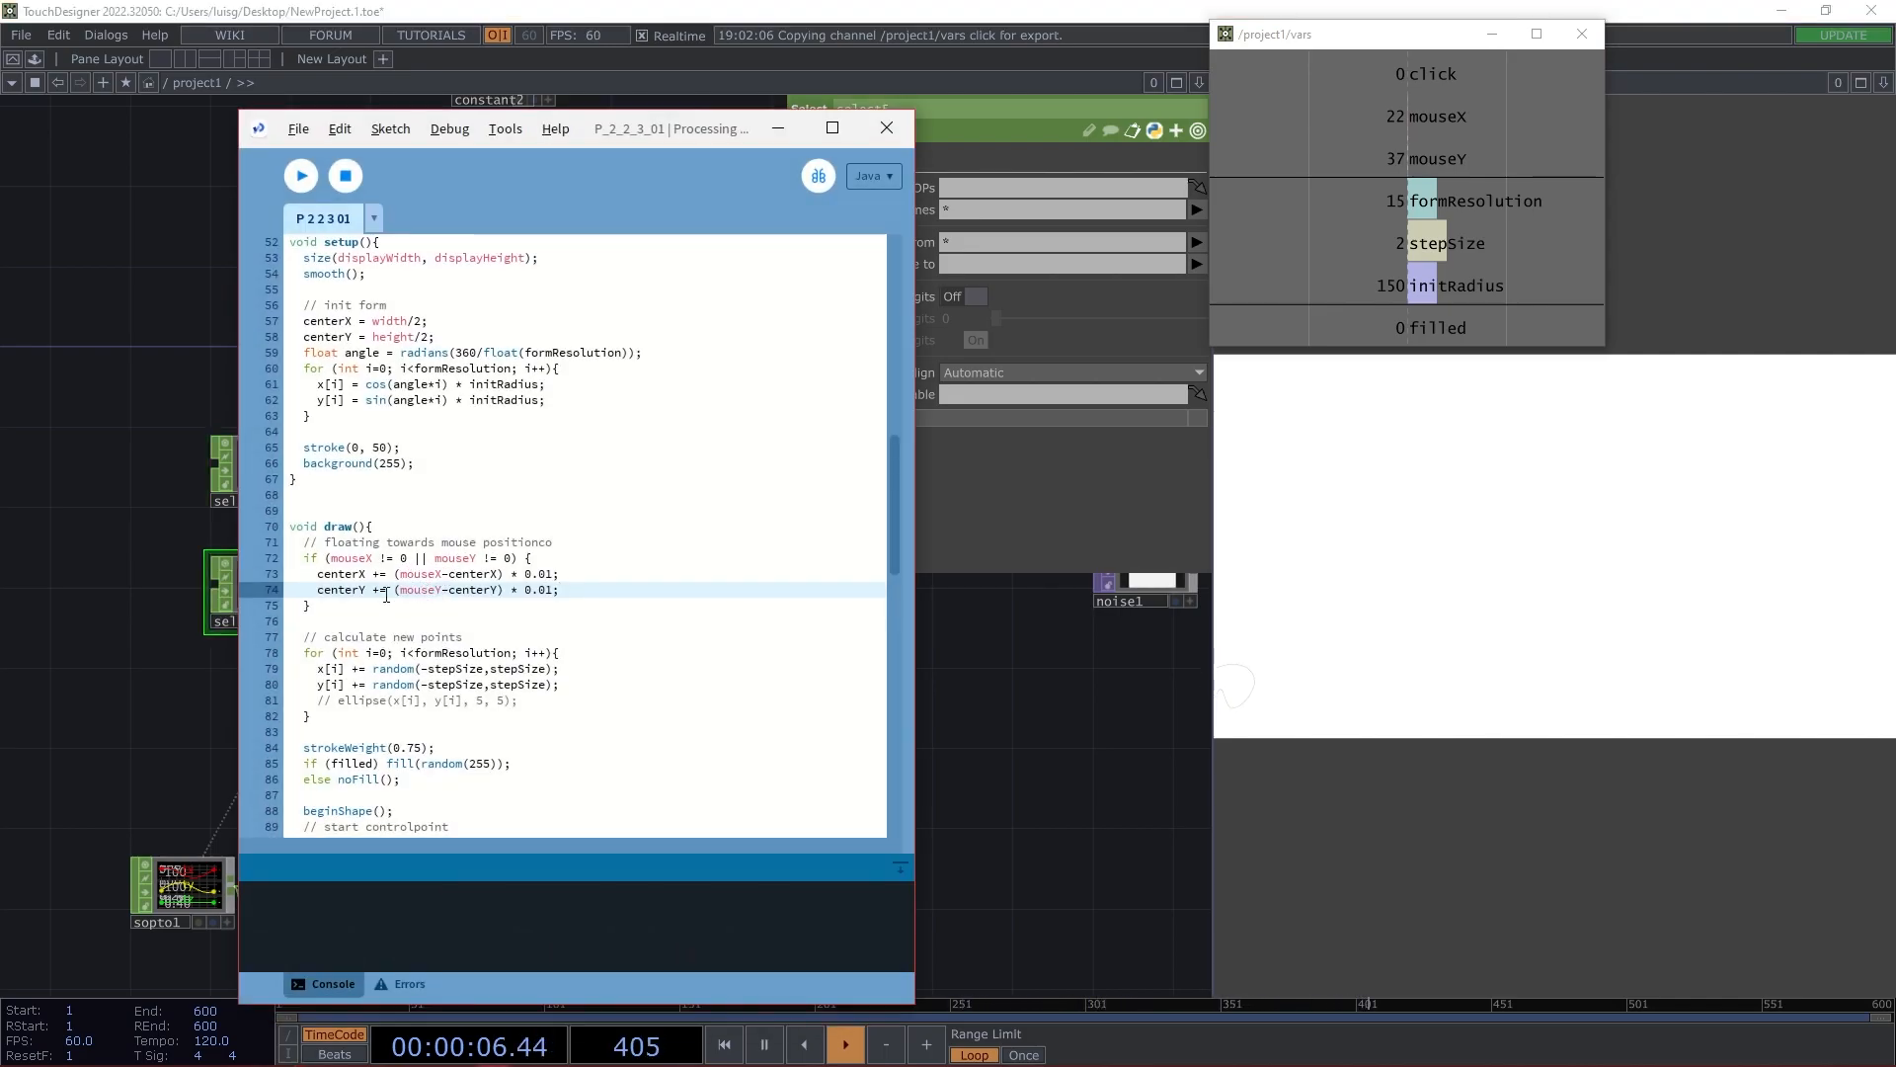
key("alt+Tab")
scroll(450, 688, "down", 5)
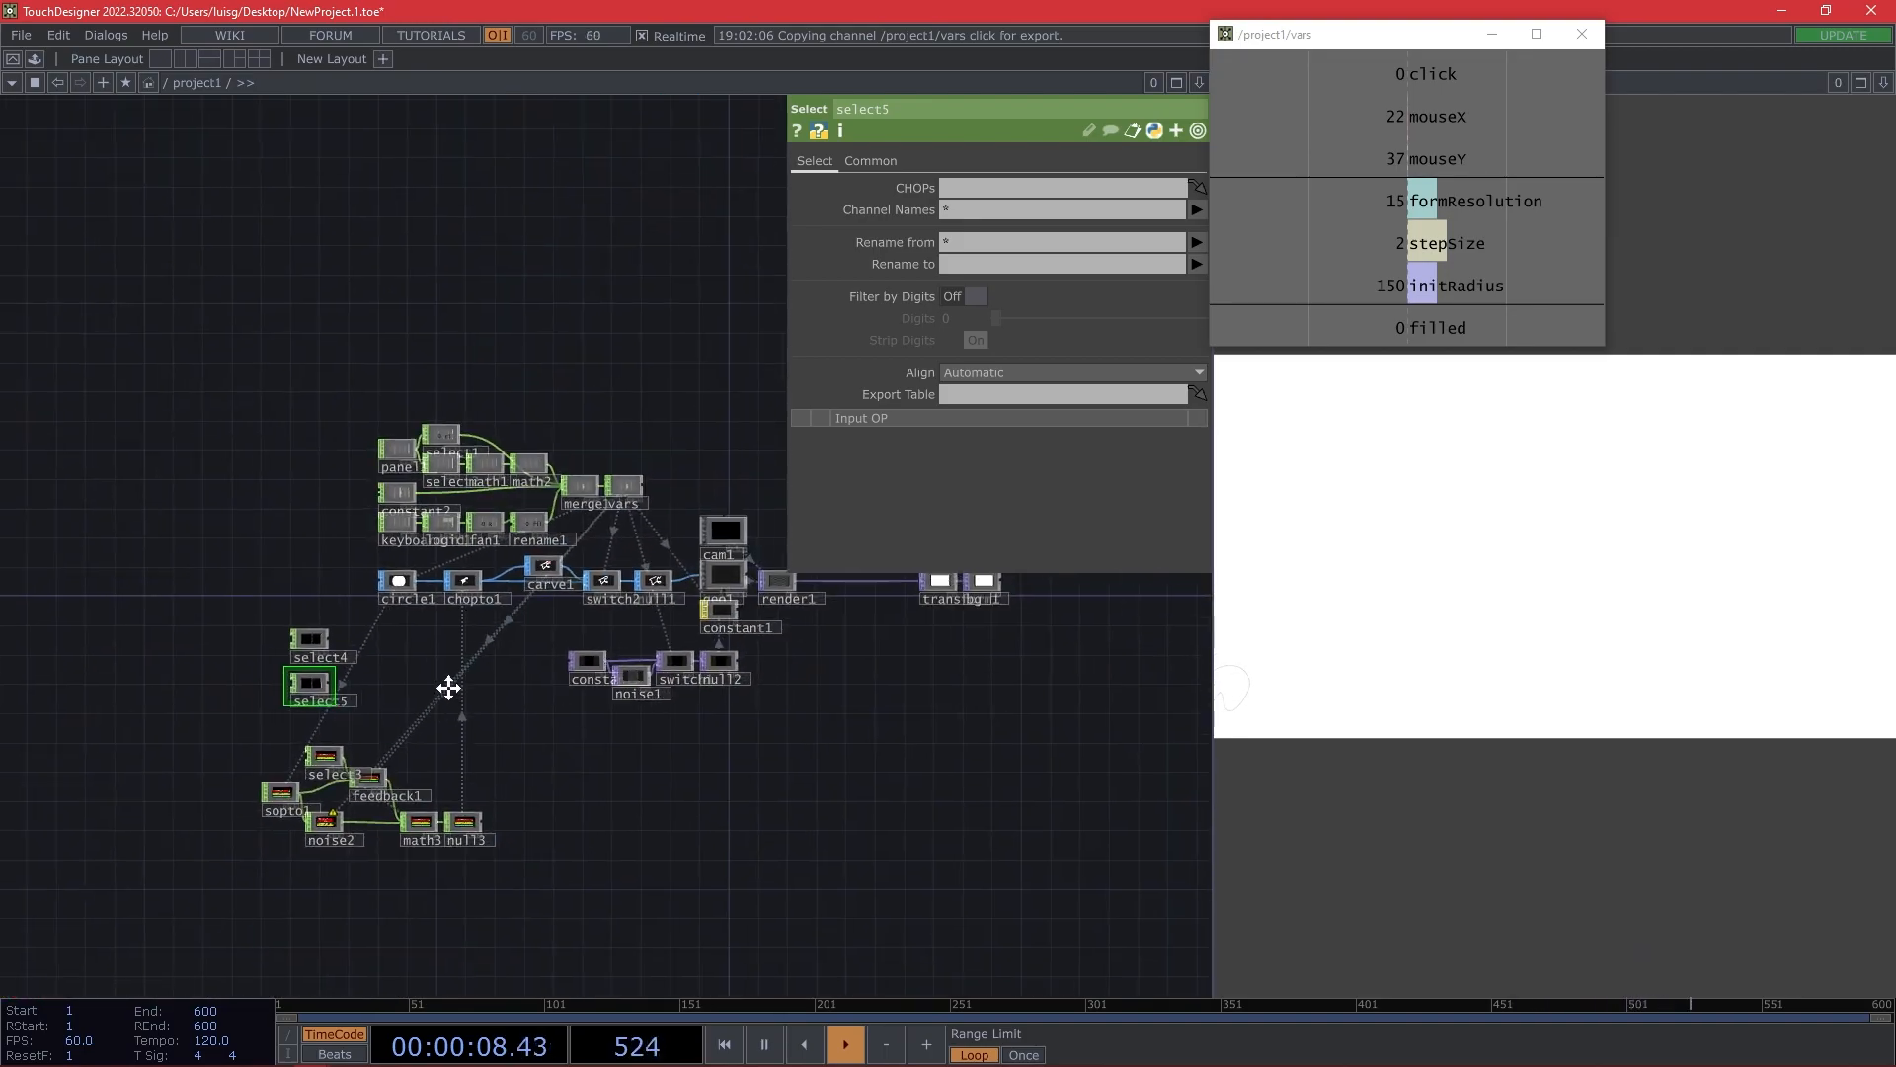
left_click_drag(450, 689, 423, 703)
left_click_drag(599, 497, 288, 697)
middle_click(288, 700)
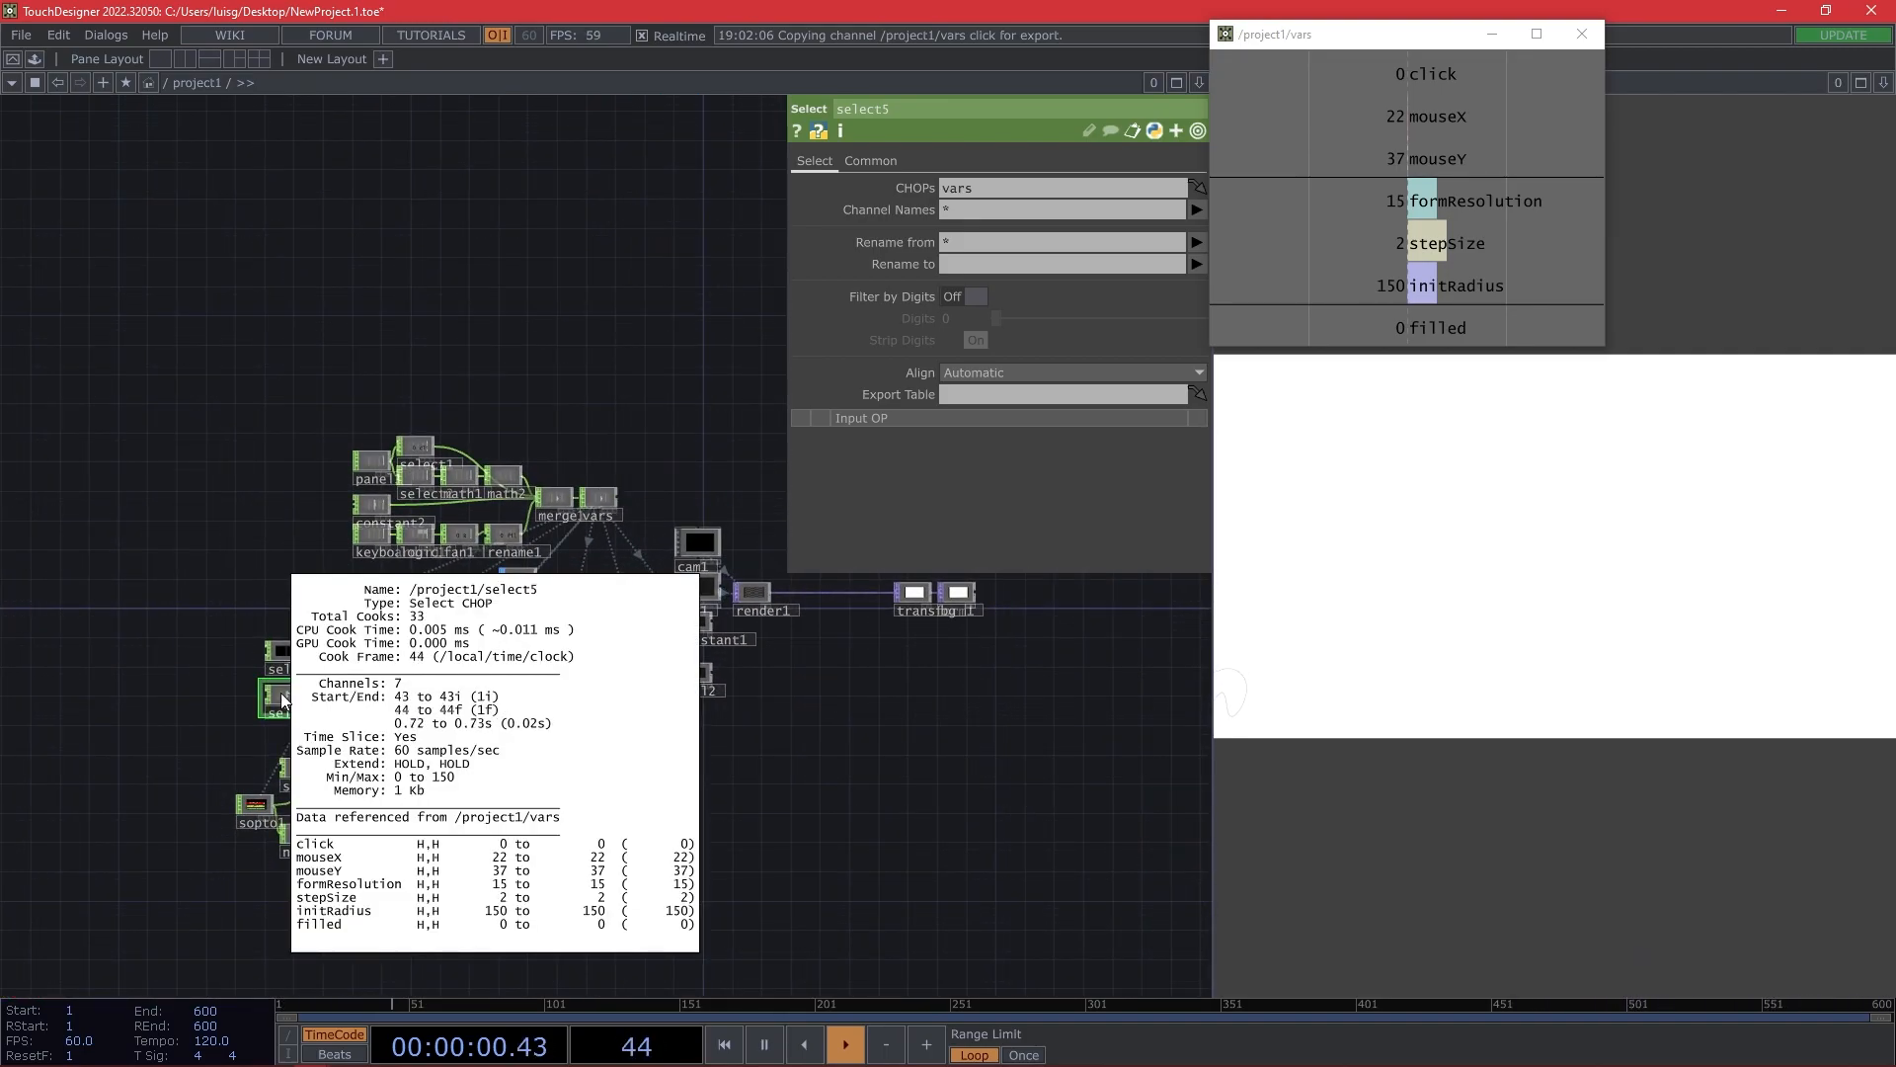
scroll(289, 699, "up", 8)
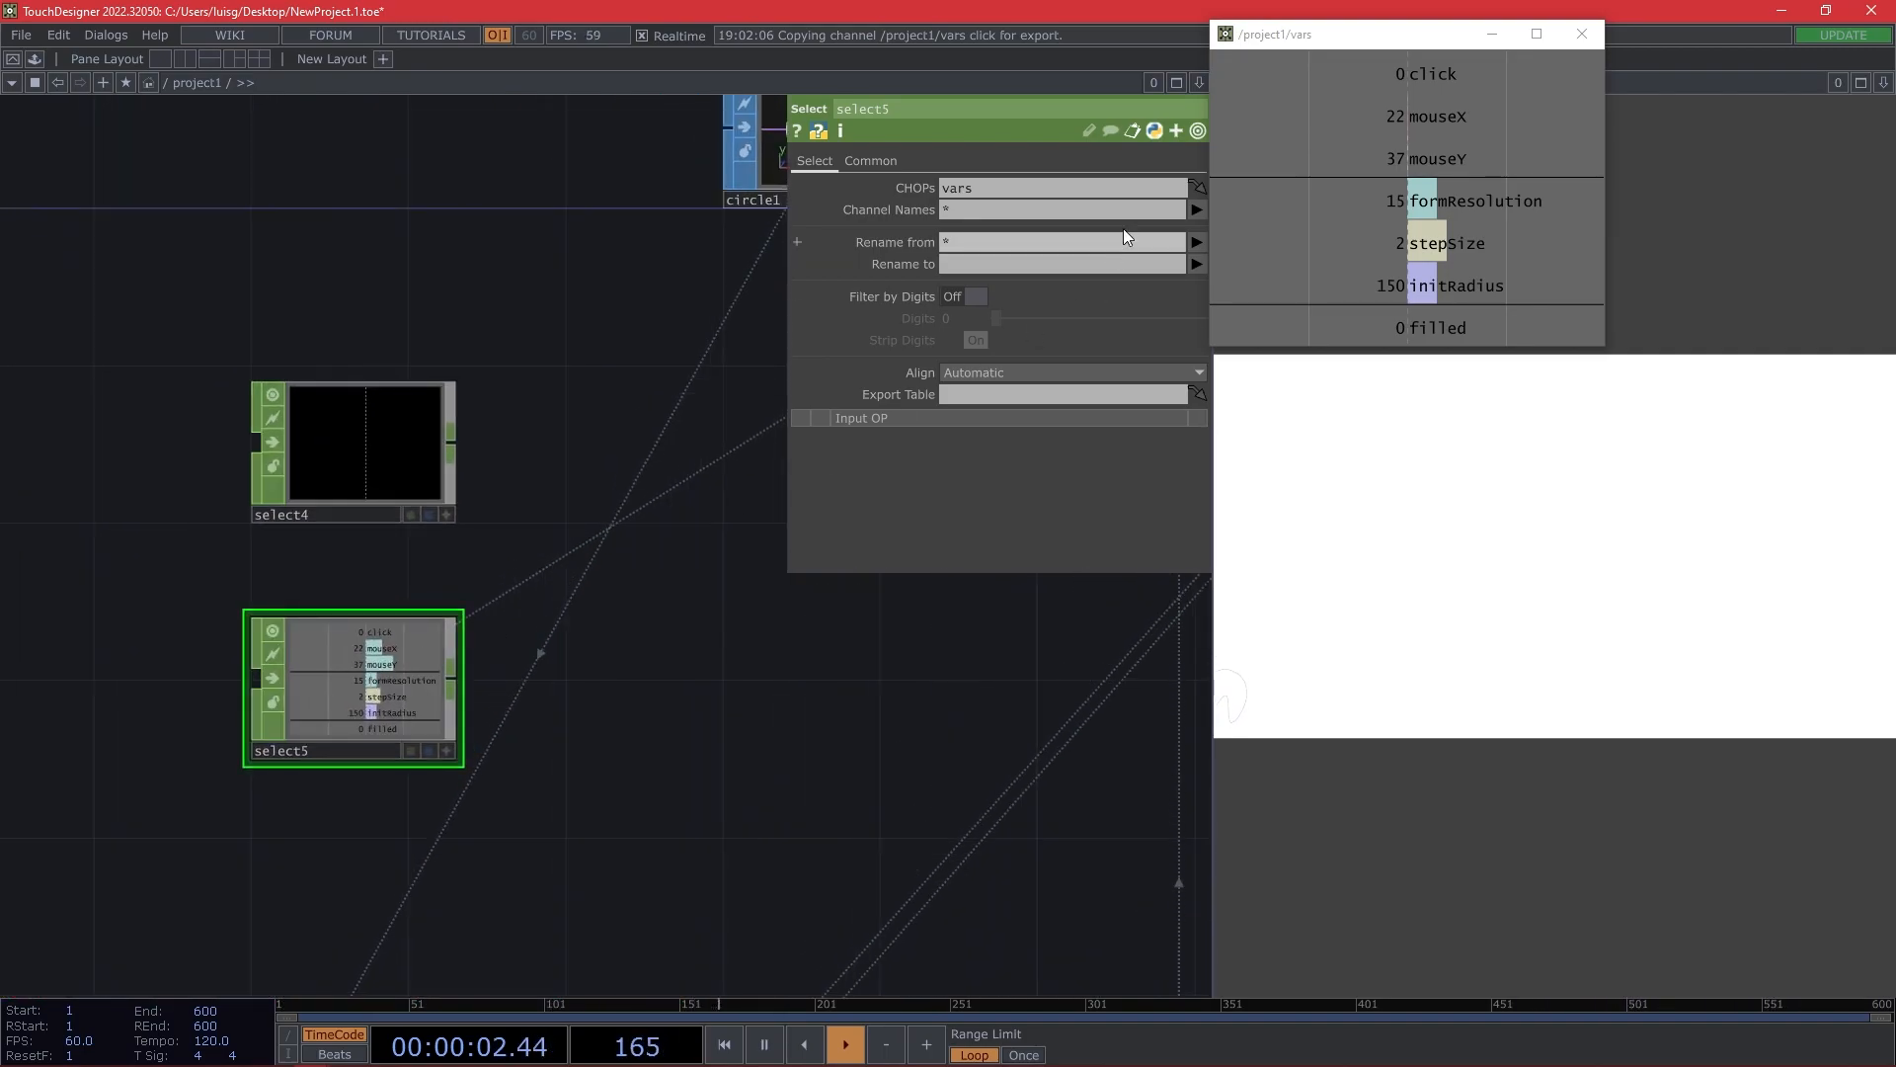
Move the vars viewer window aside and limit select5's Channel Names to mouseX and mouseY.
left_click_drag(1320, 33, 1422, 45)
left_click(1196, 209)
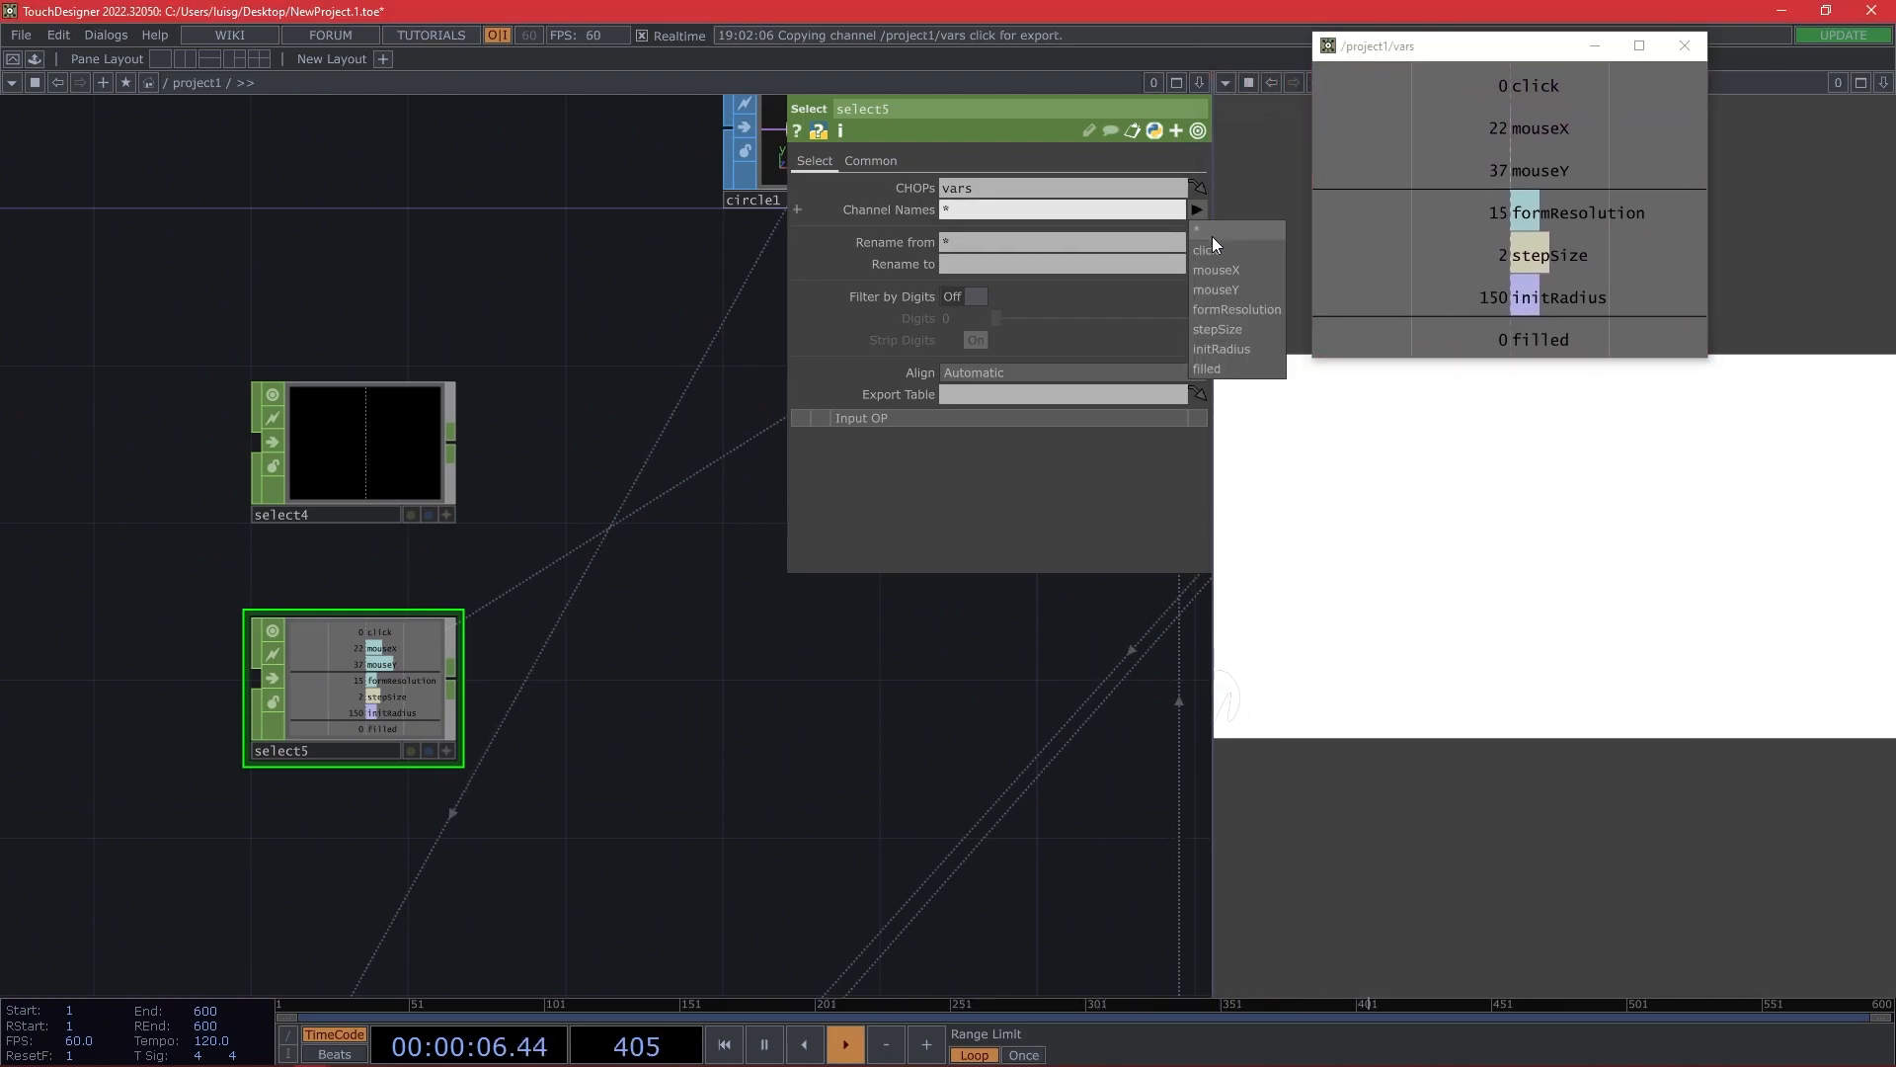
left_click(1215, 269)
left_click(1196, 210)
left_click(1216, 287)
left_click_drag(712, 679, 609, 674)
Add a Feedback CHOP connected to the output of select5.
key("alt+Tab")
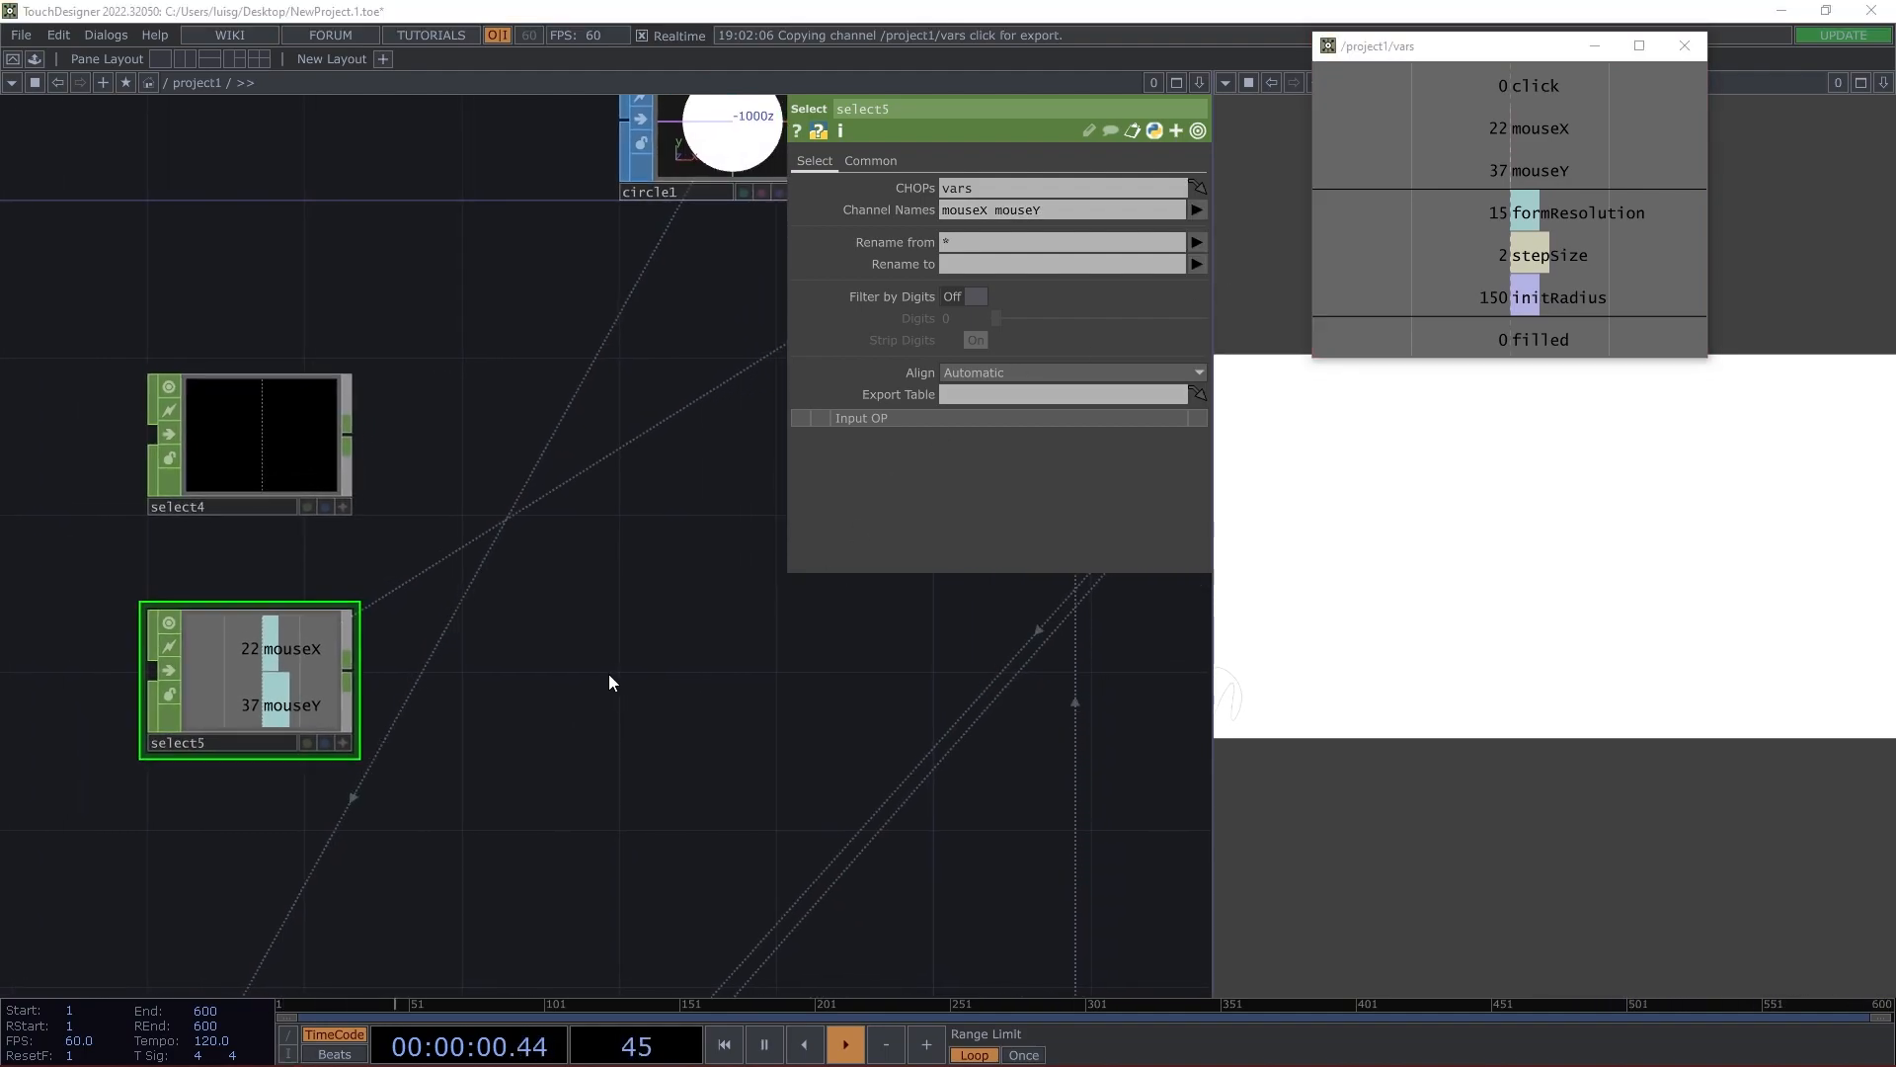
right_click(353, 678)
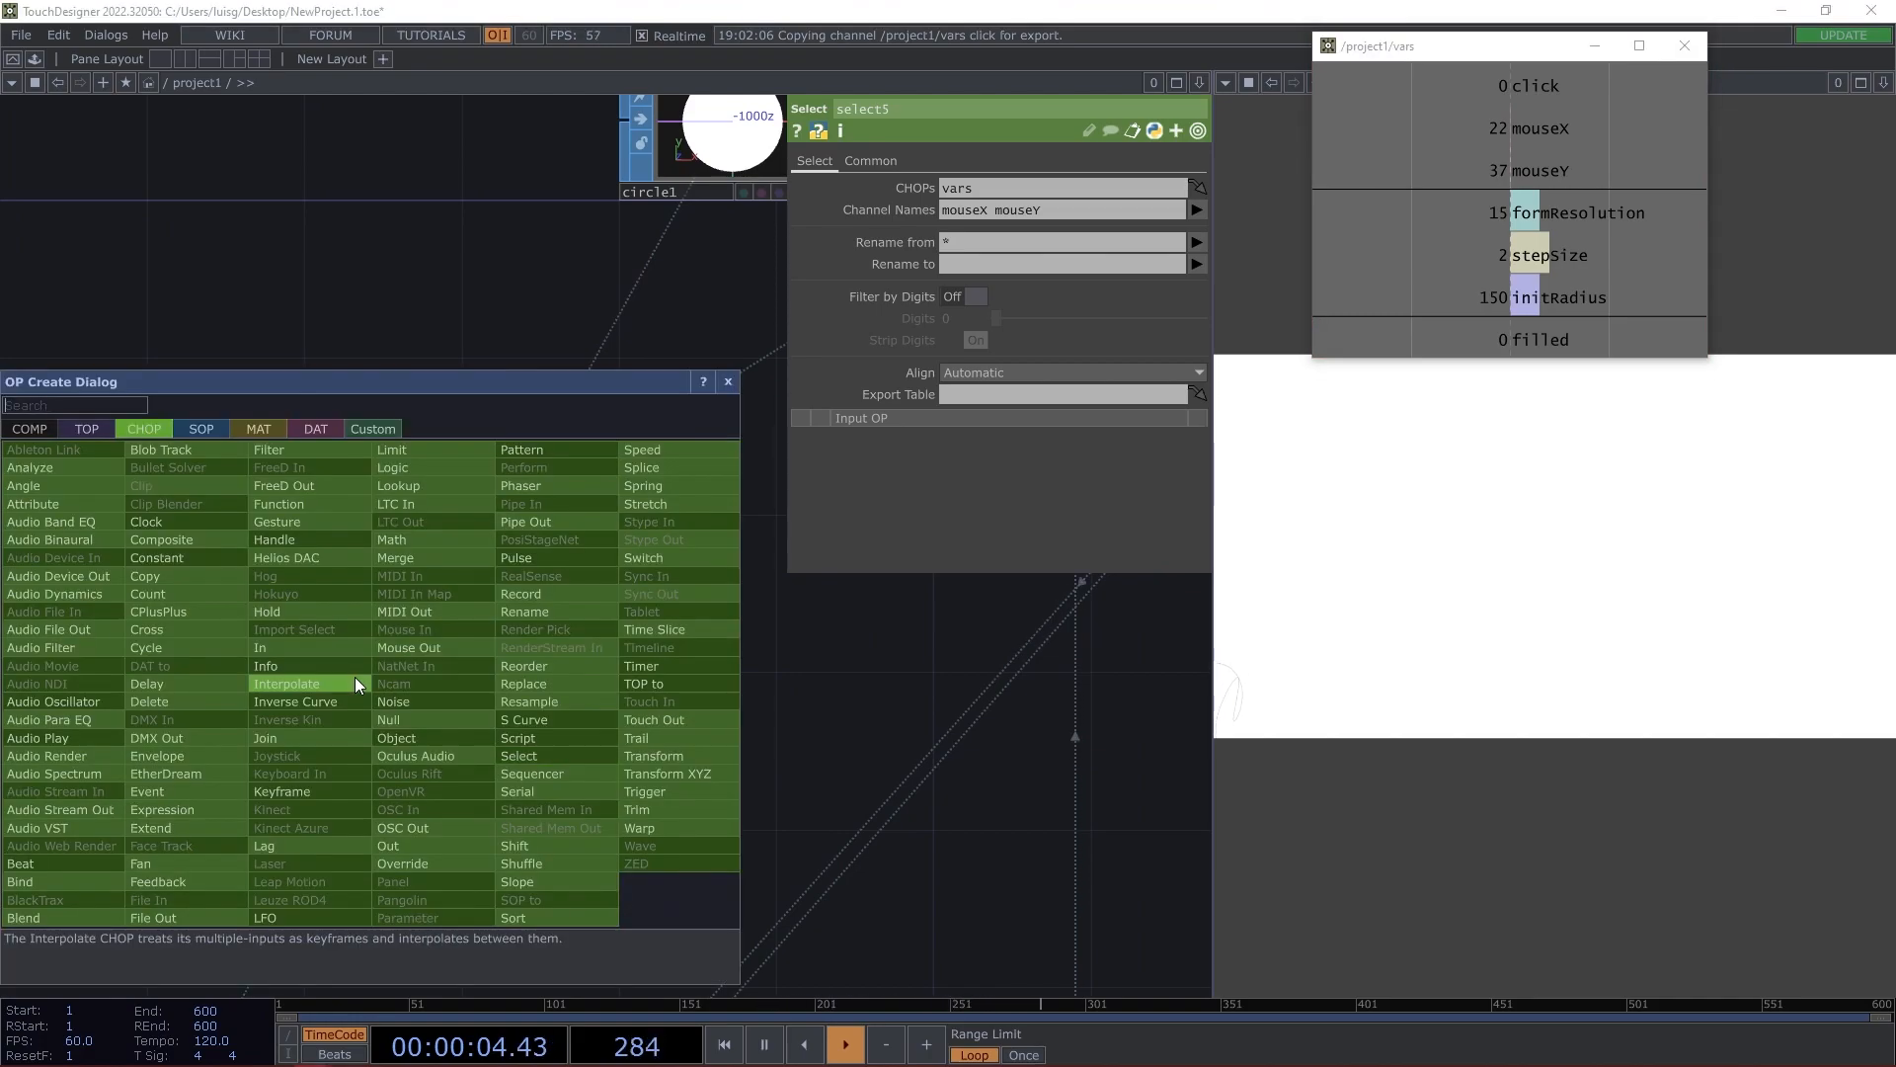
left_click(177, 878)
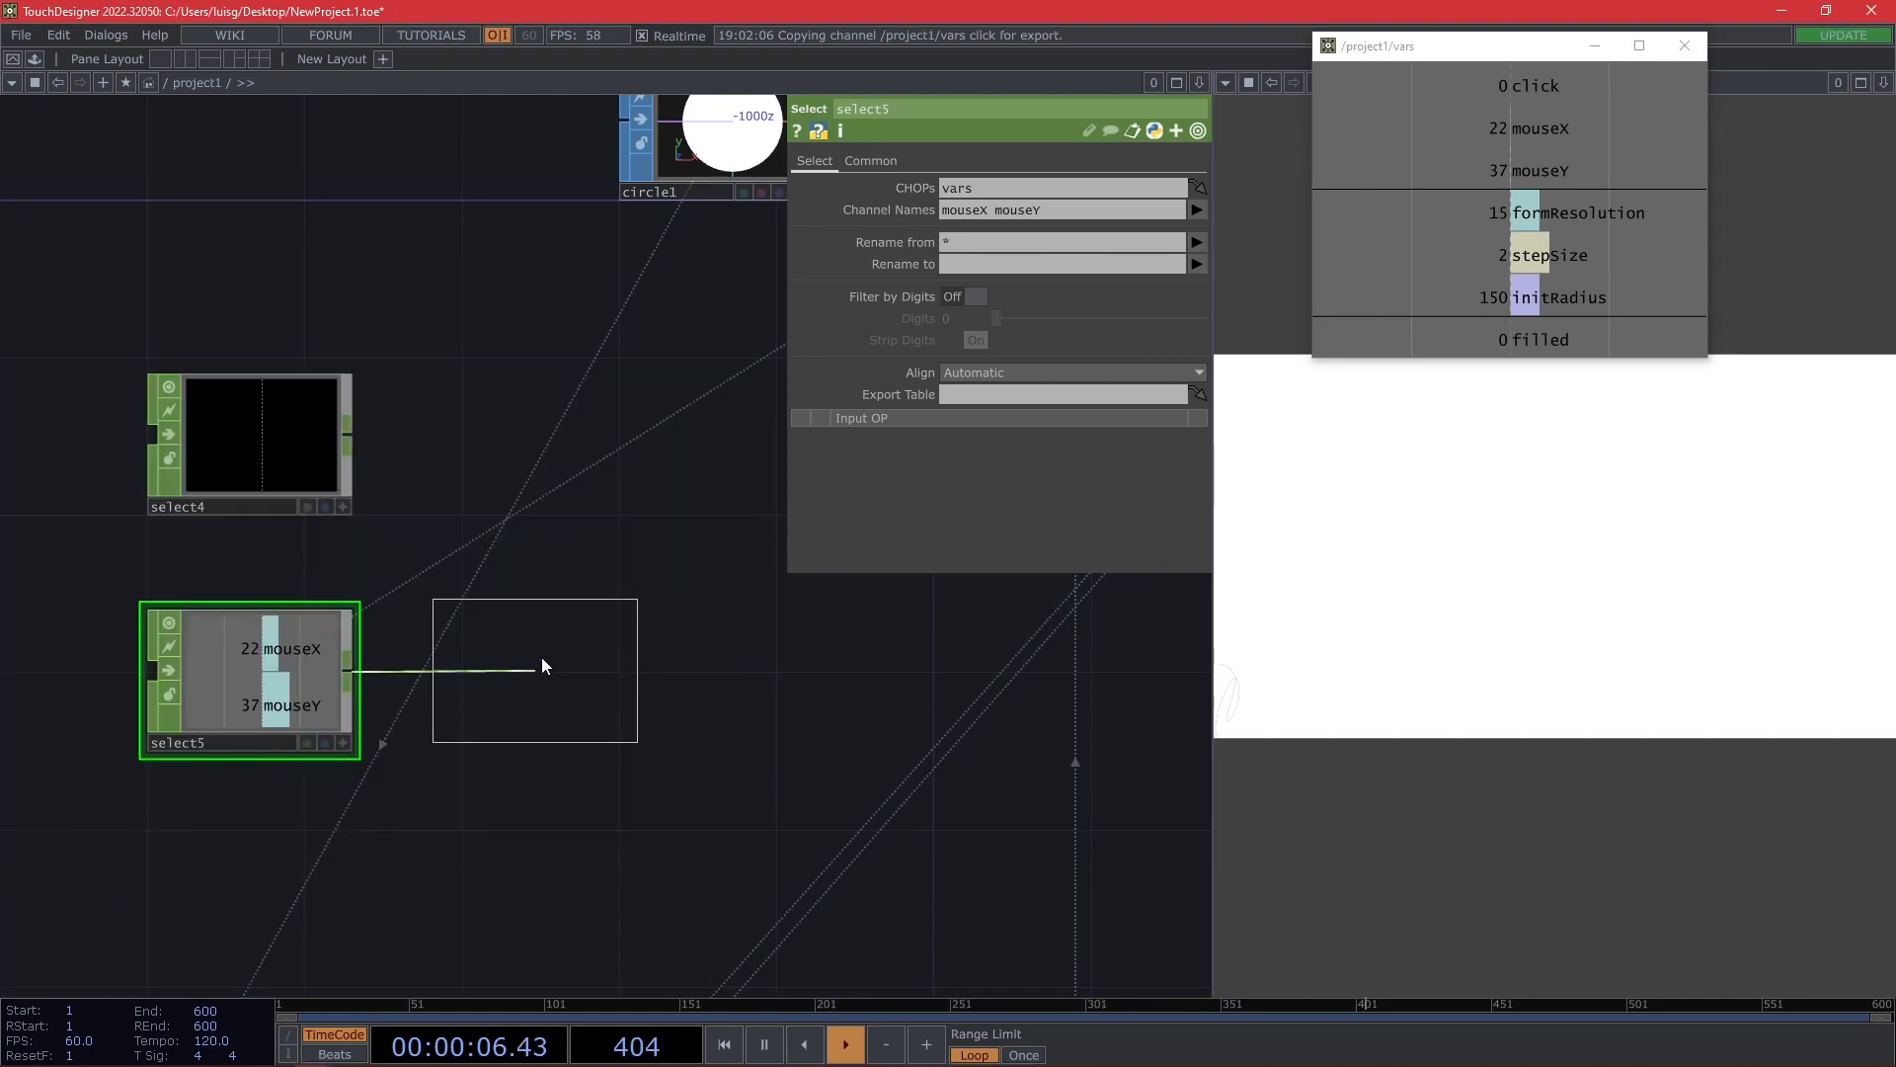
left_click(532, 642)
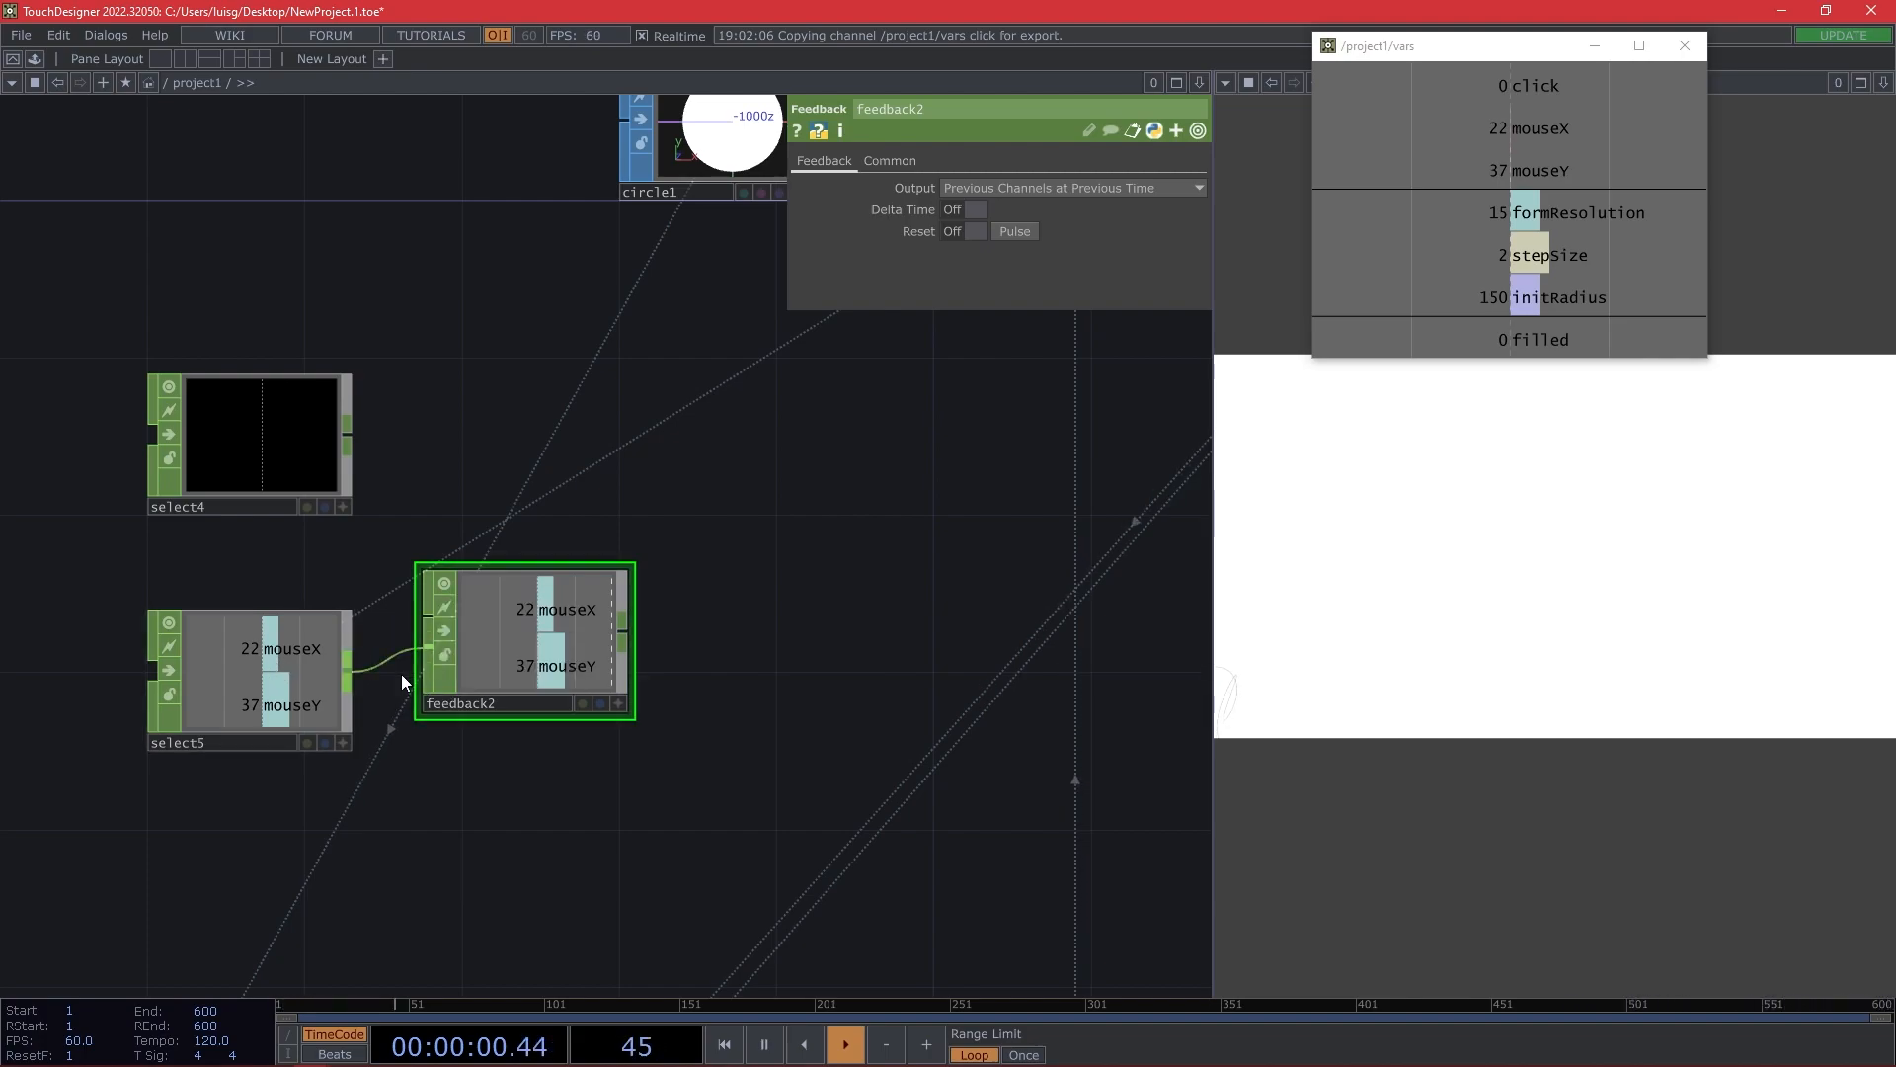
Link feedback2's Reset Pulse to the click channel of vars as a CHOP reference and test it with mouse clicks in the output.
left_click(1589, 484)
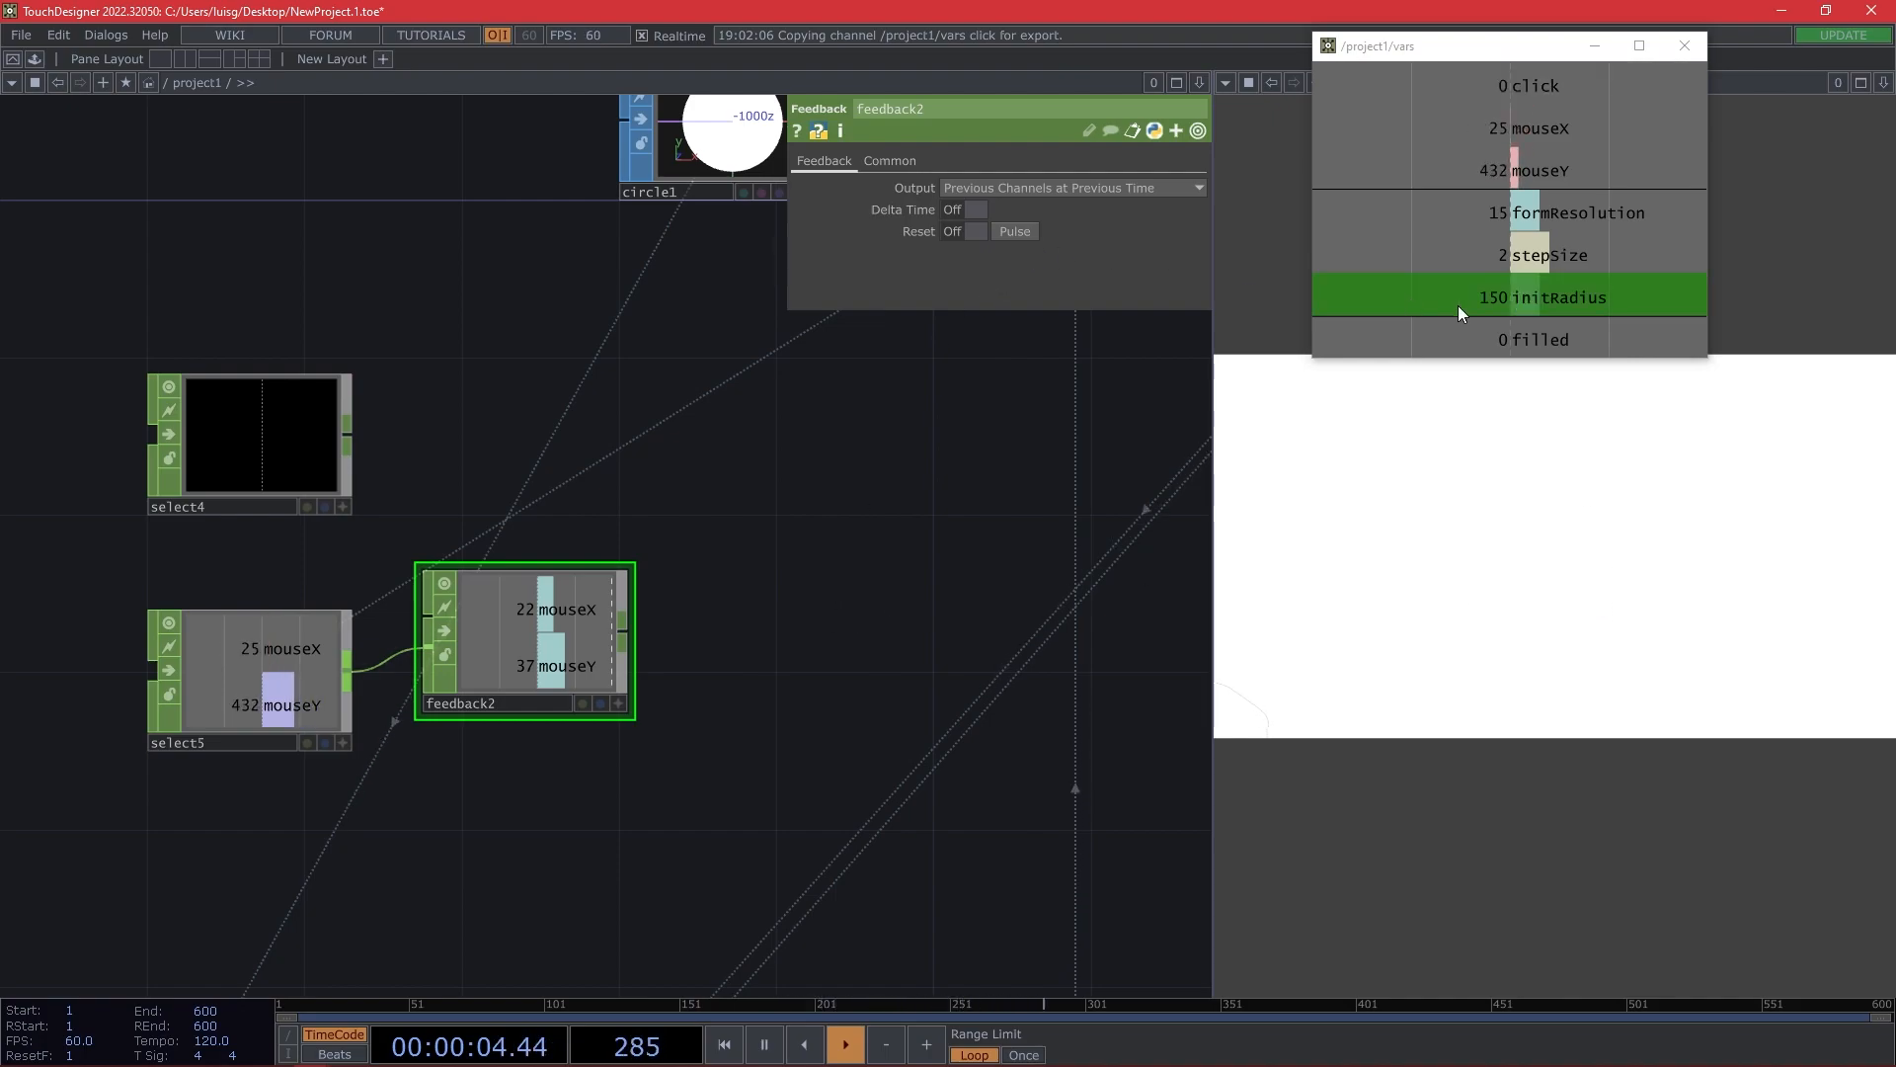
left_click_drag(1519, 92, 1299, 172)
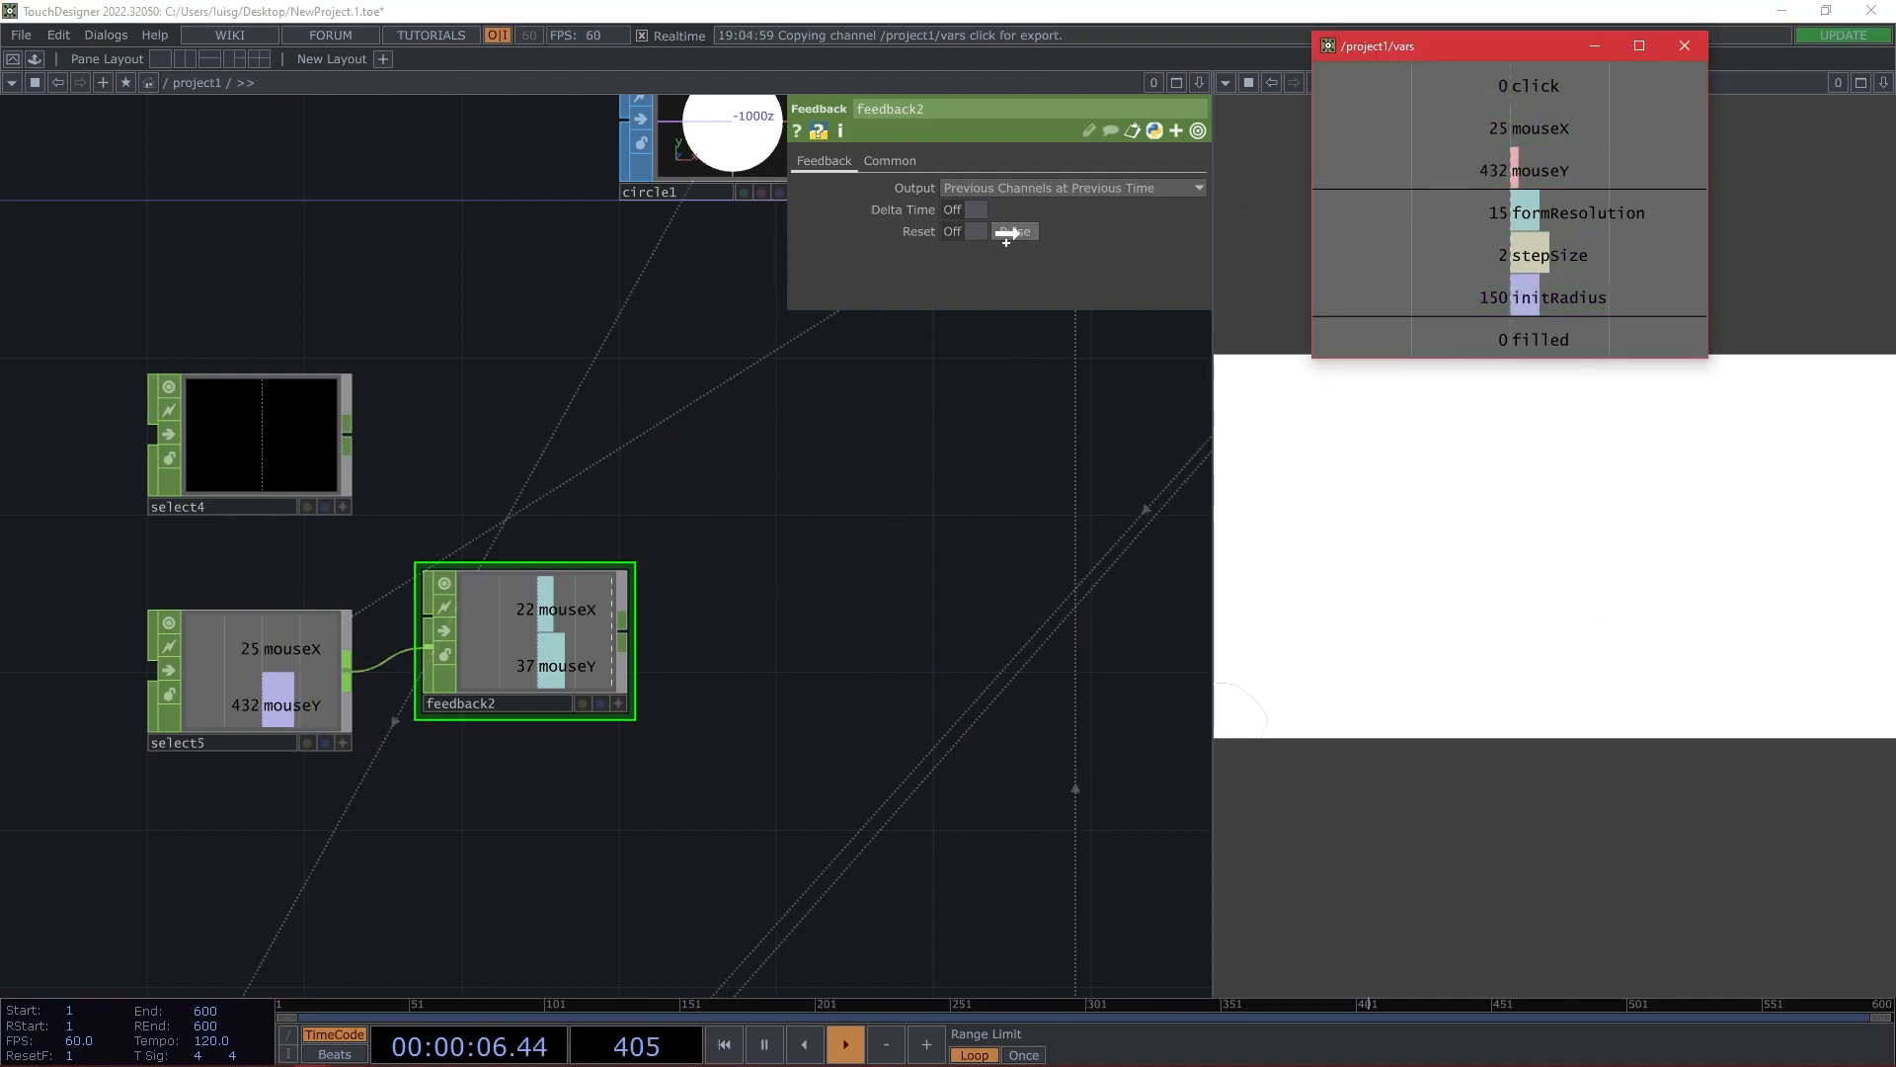
left_click_drag(1019, 235, 1020, 234)
left_click(1044, 228)
left_click(1509, 457)
left_click(1242, 626)
left_click(1623, 459)
left_click(1824, 421)
left_click(1796, 658)
left_click(1647, 612)
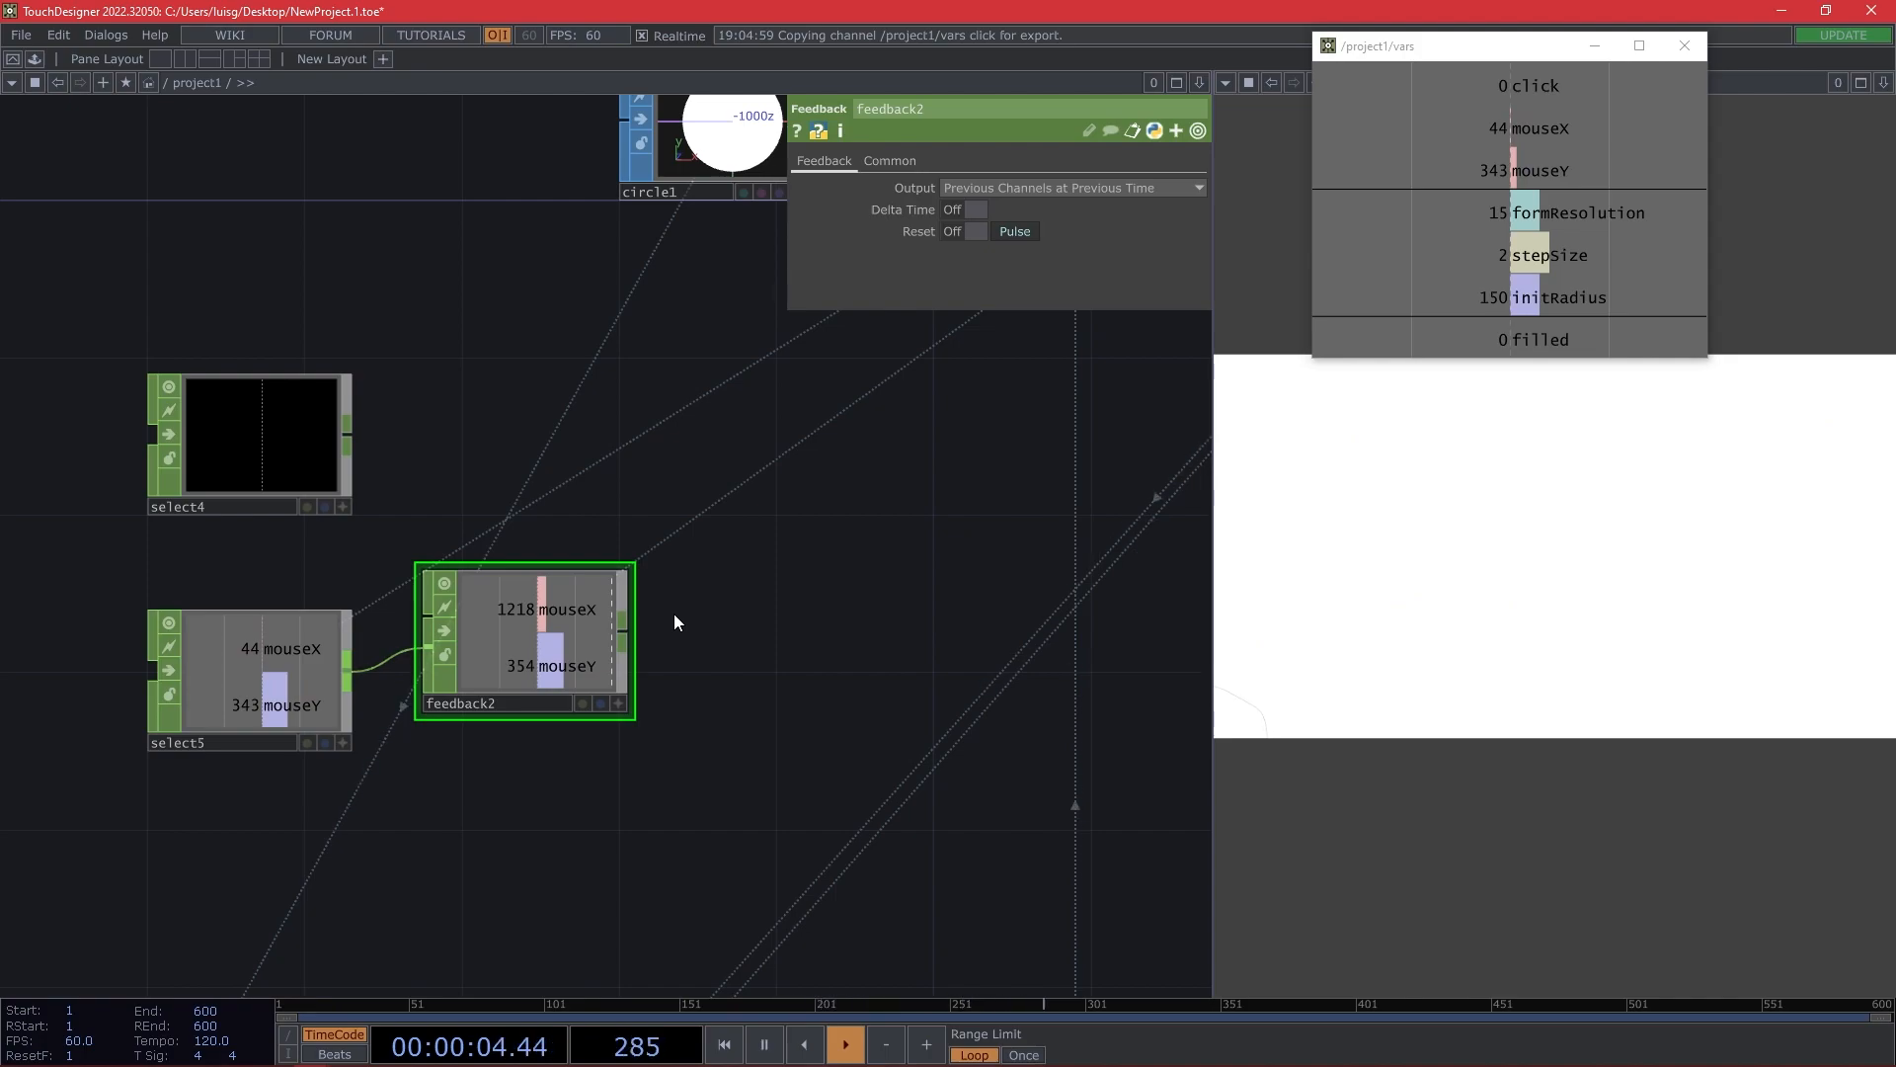
Move feedback2 up to sit beside select4, rechecking the centerX and centerY lines of the Processing sketch.
left_click_drag(516, 658, 513, 539)
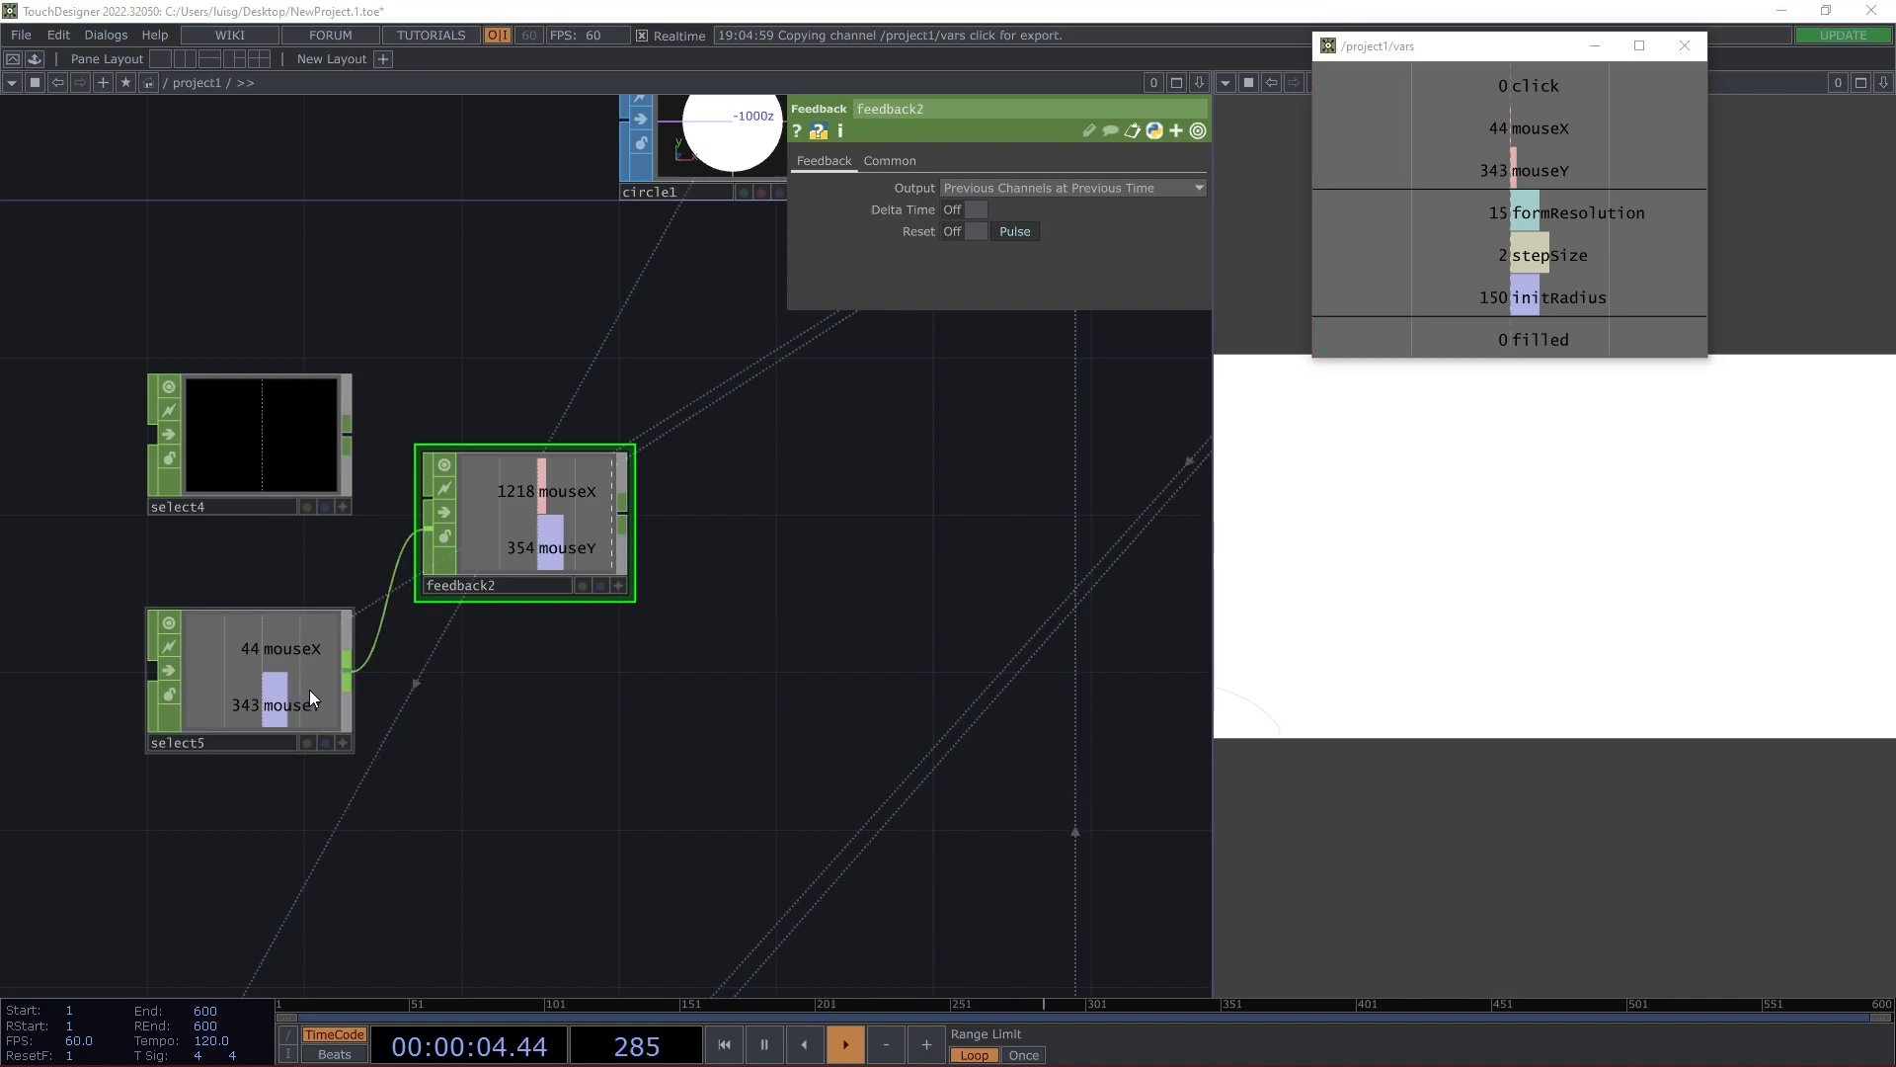
key("alt+Tab")
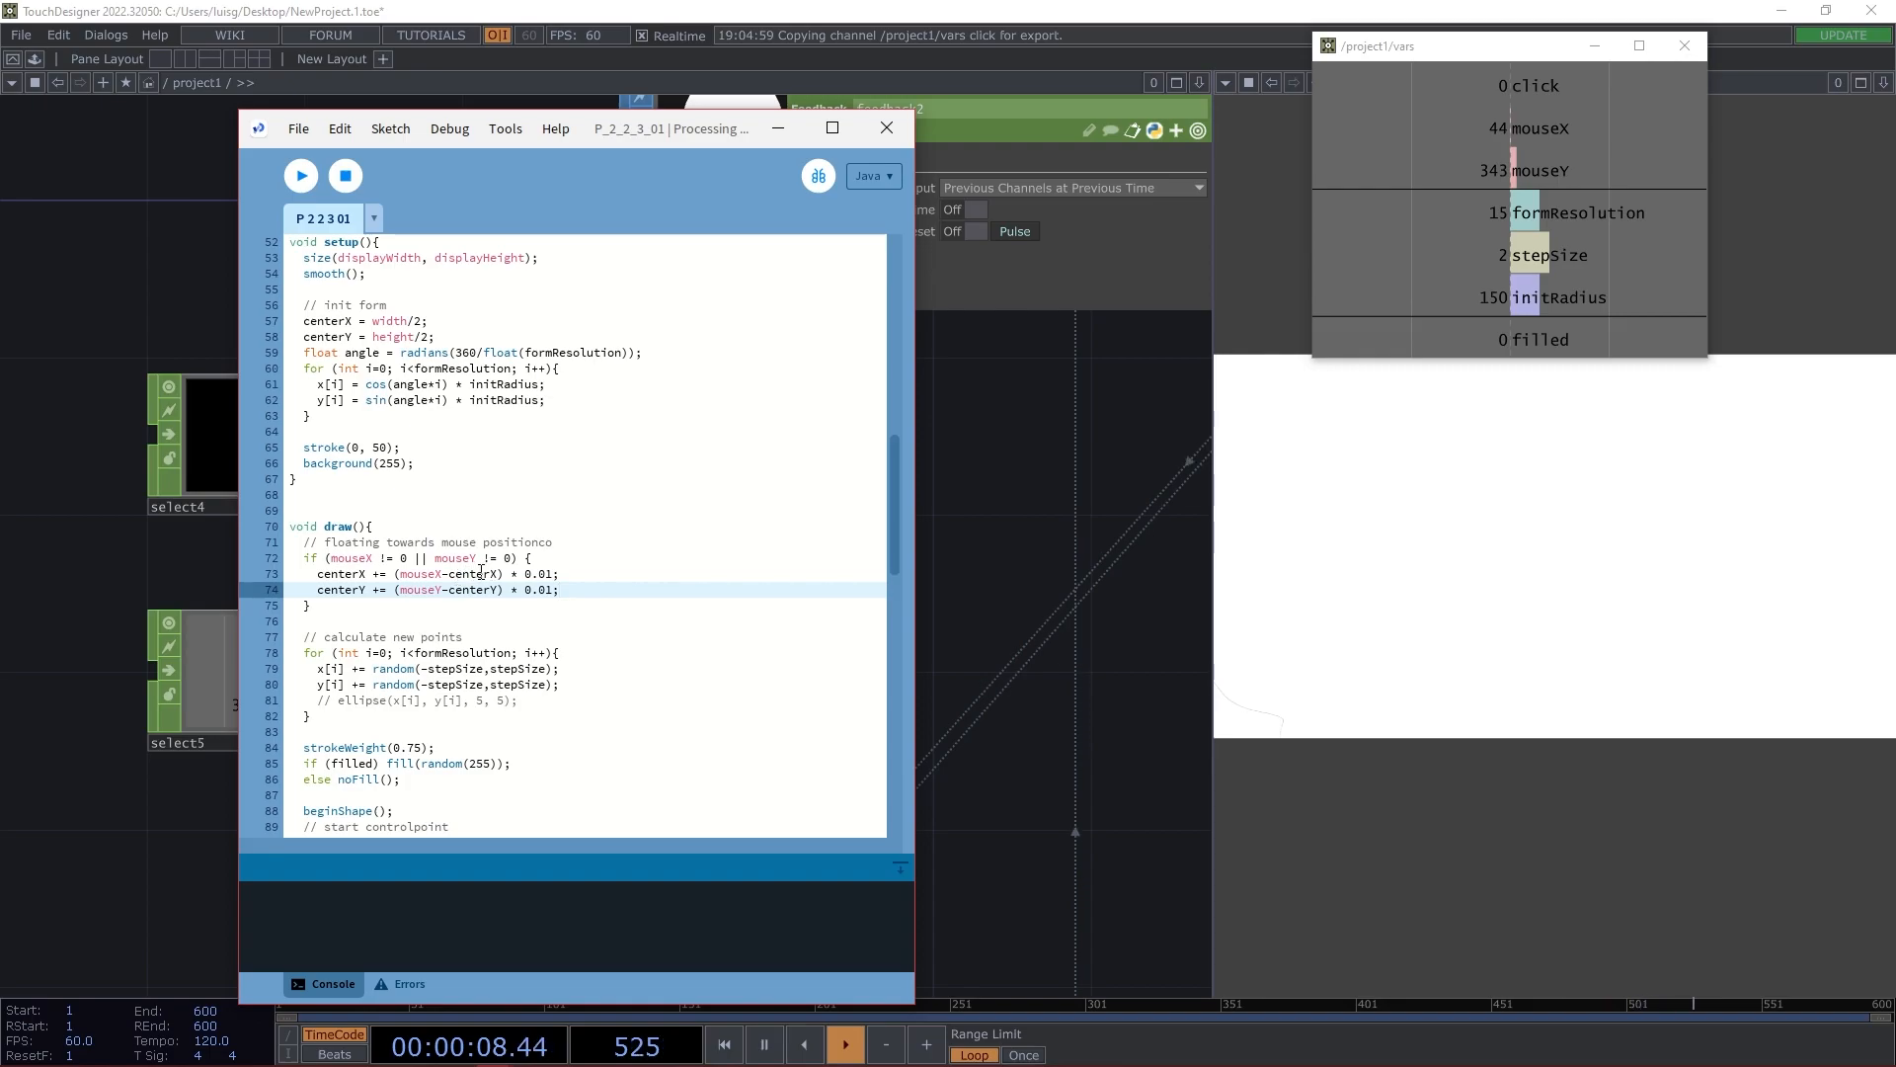
key("alt+Tab")
left_click_drag(561, 531, 531, 556)
left_click_drag(698, 590, 522, 563)
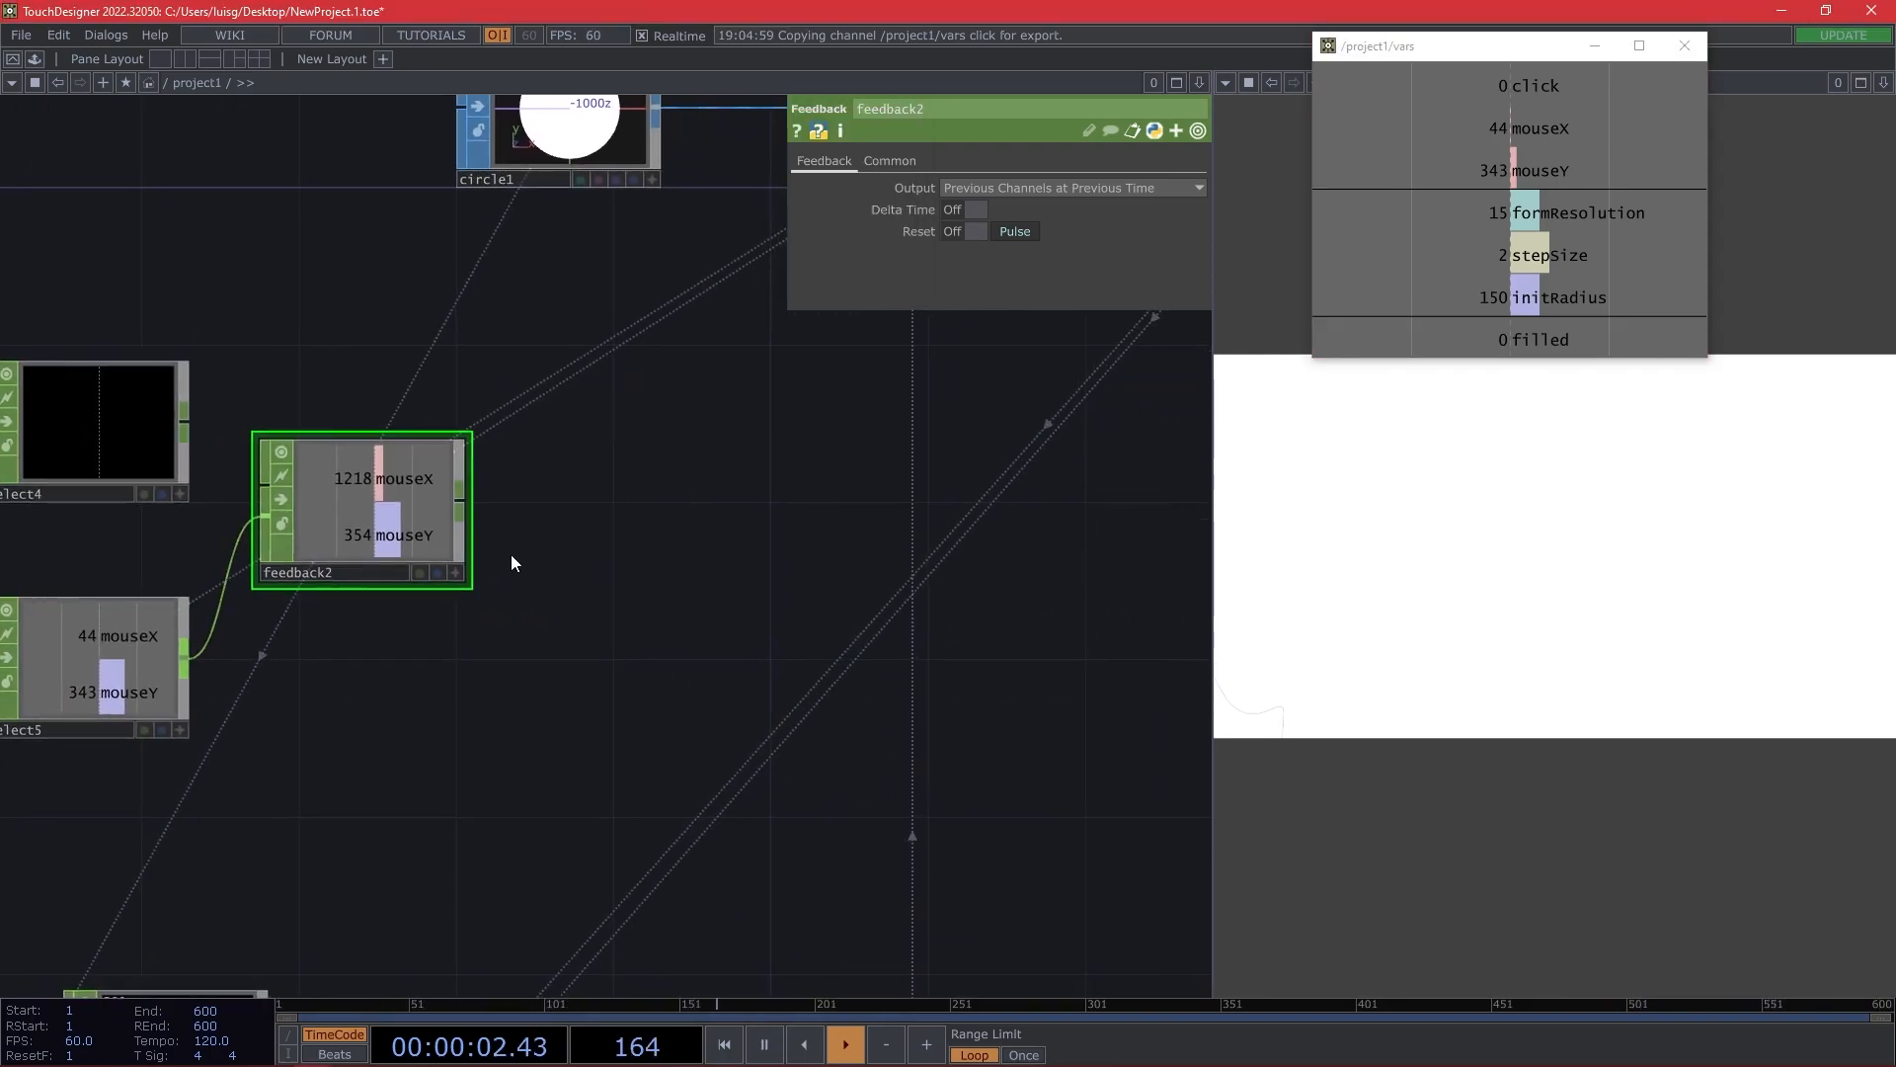
left_click_drag(458, 498, 458, 459)
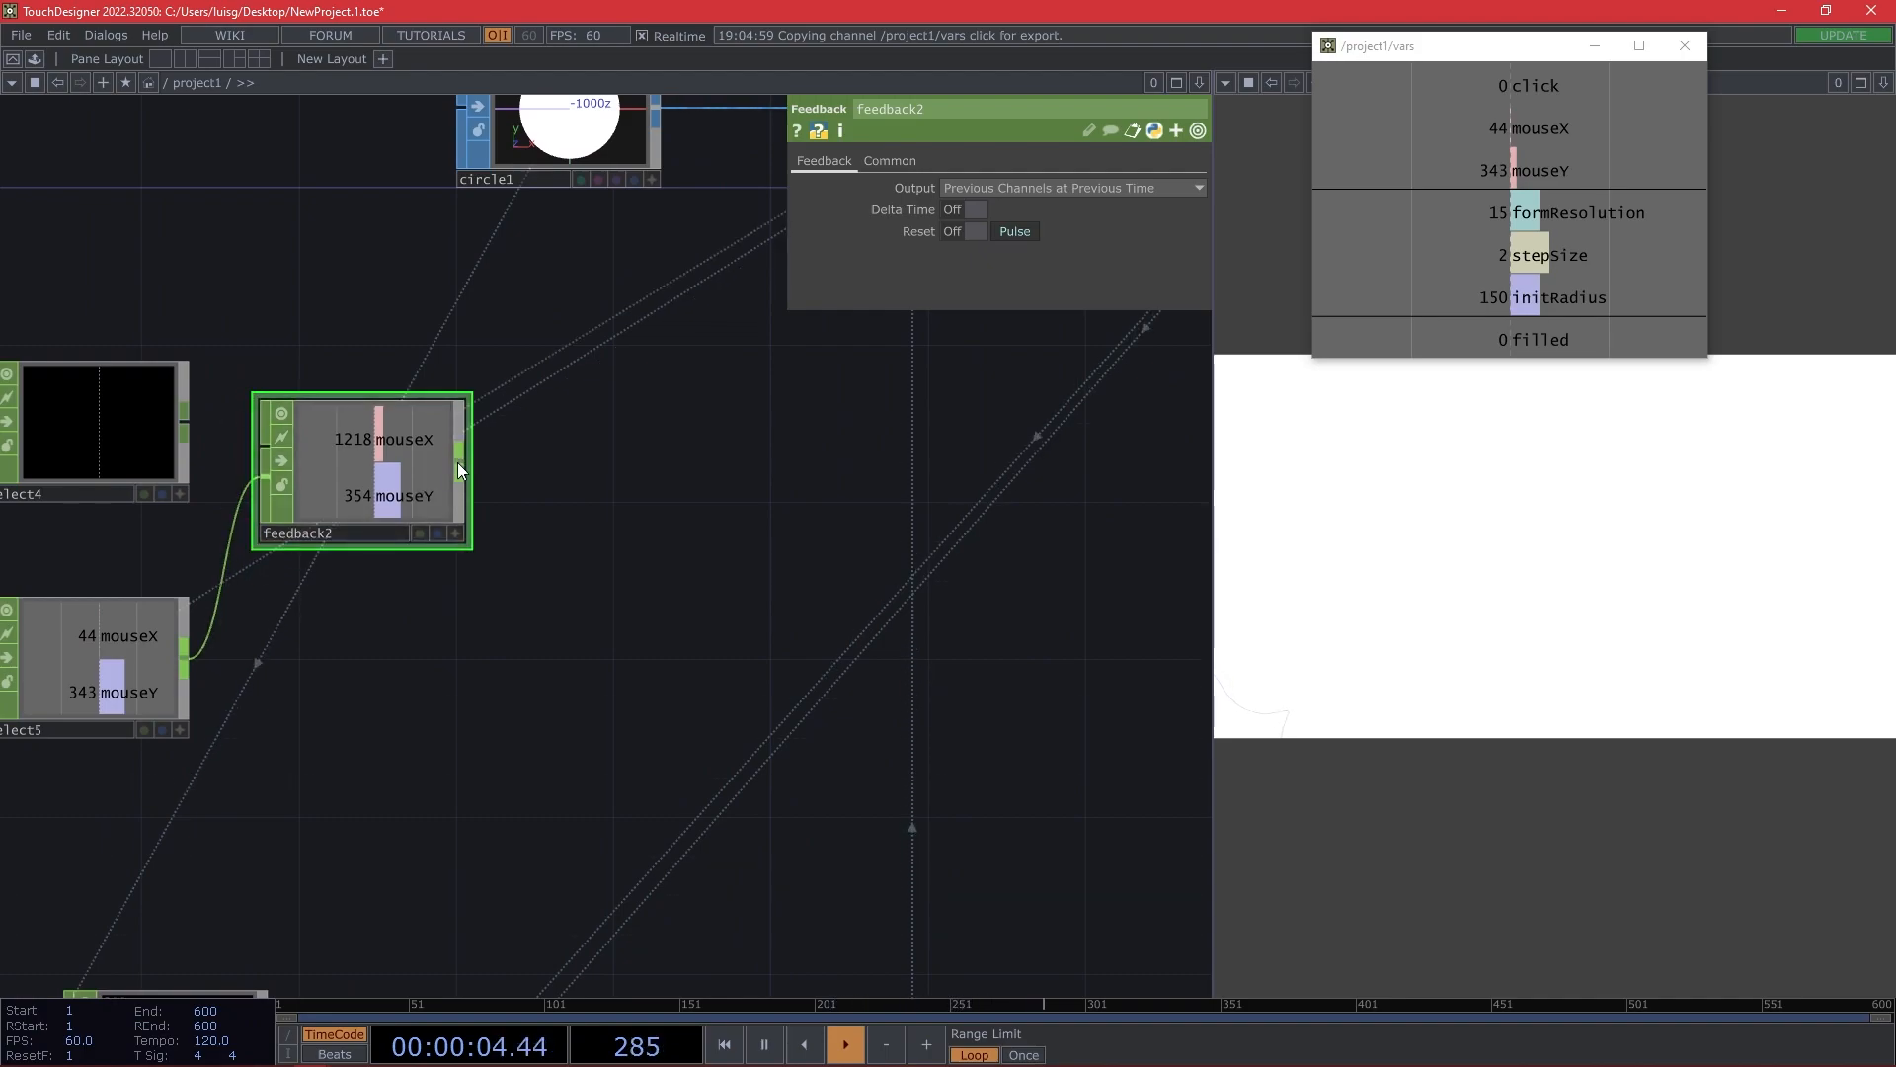
Add a Rename CHOP connected to feedback2's output and test its channels with mouse clicks in the output.
right_click(458, 465)
type("re")
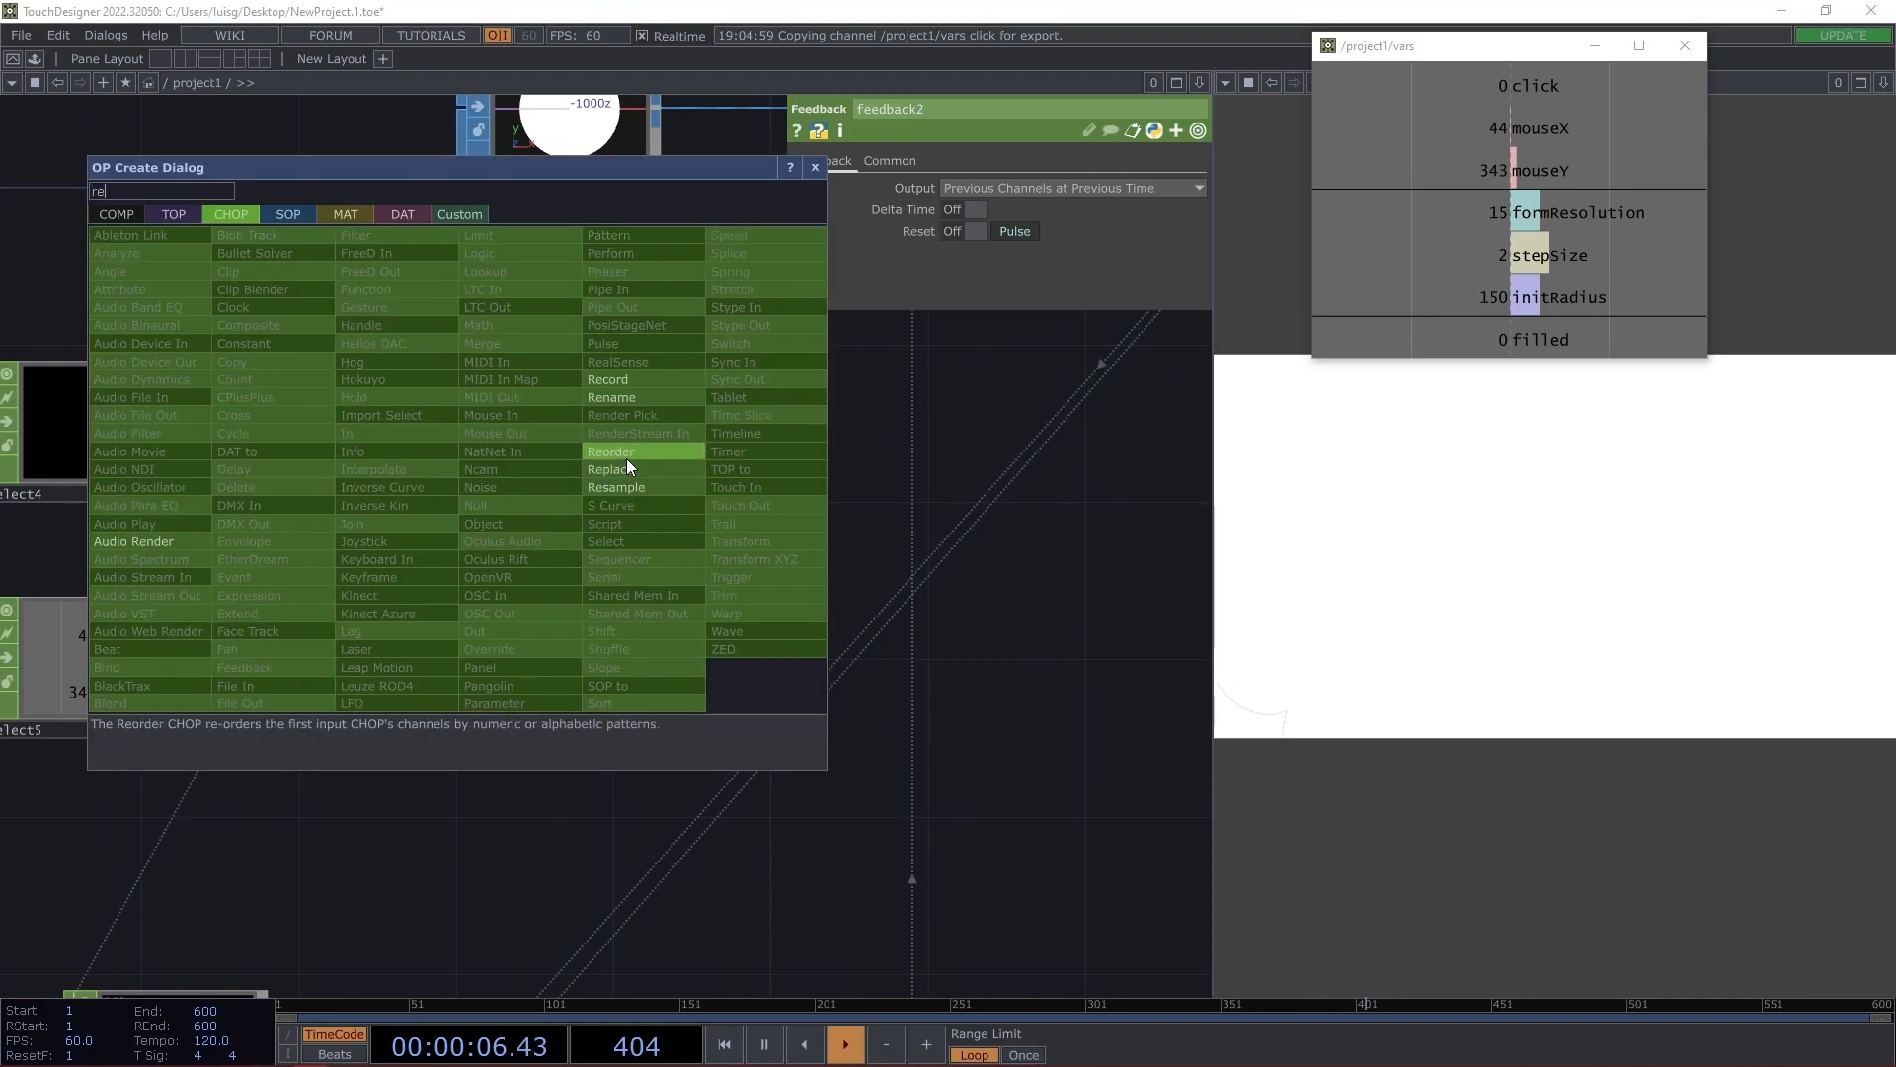
left_click(613, 398)
left_click(584, 482)
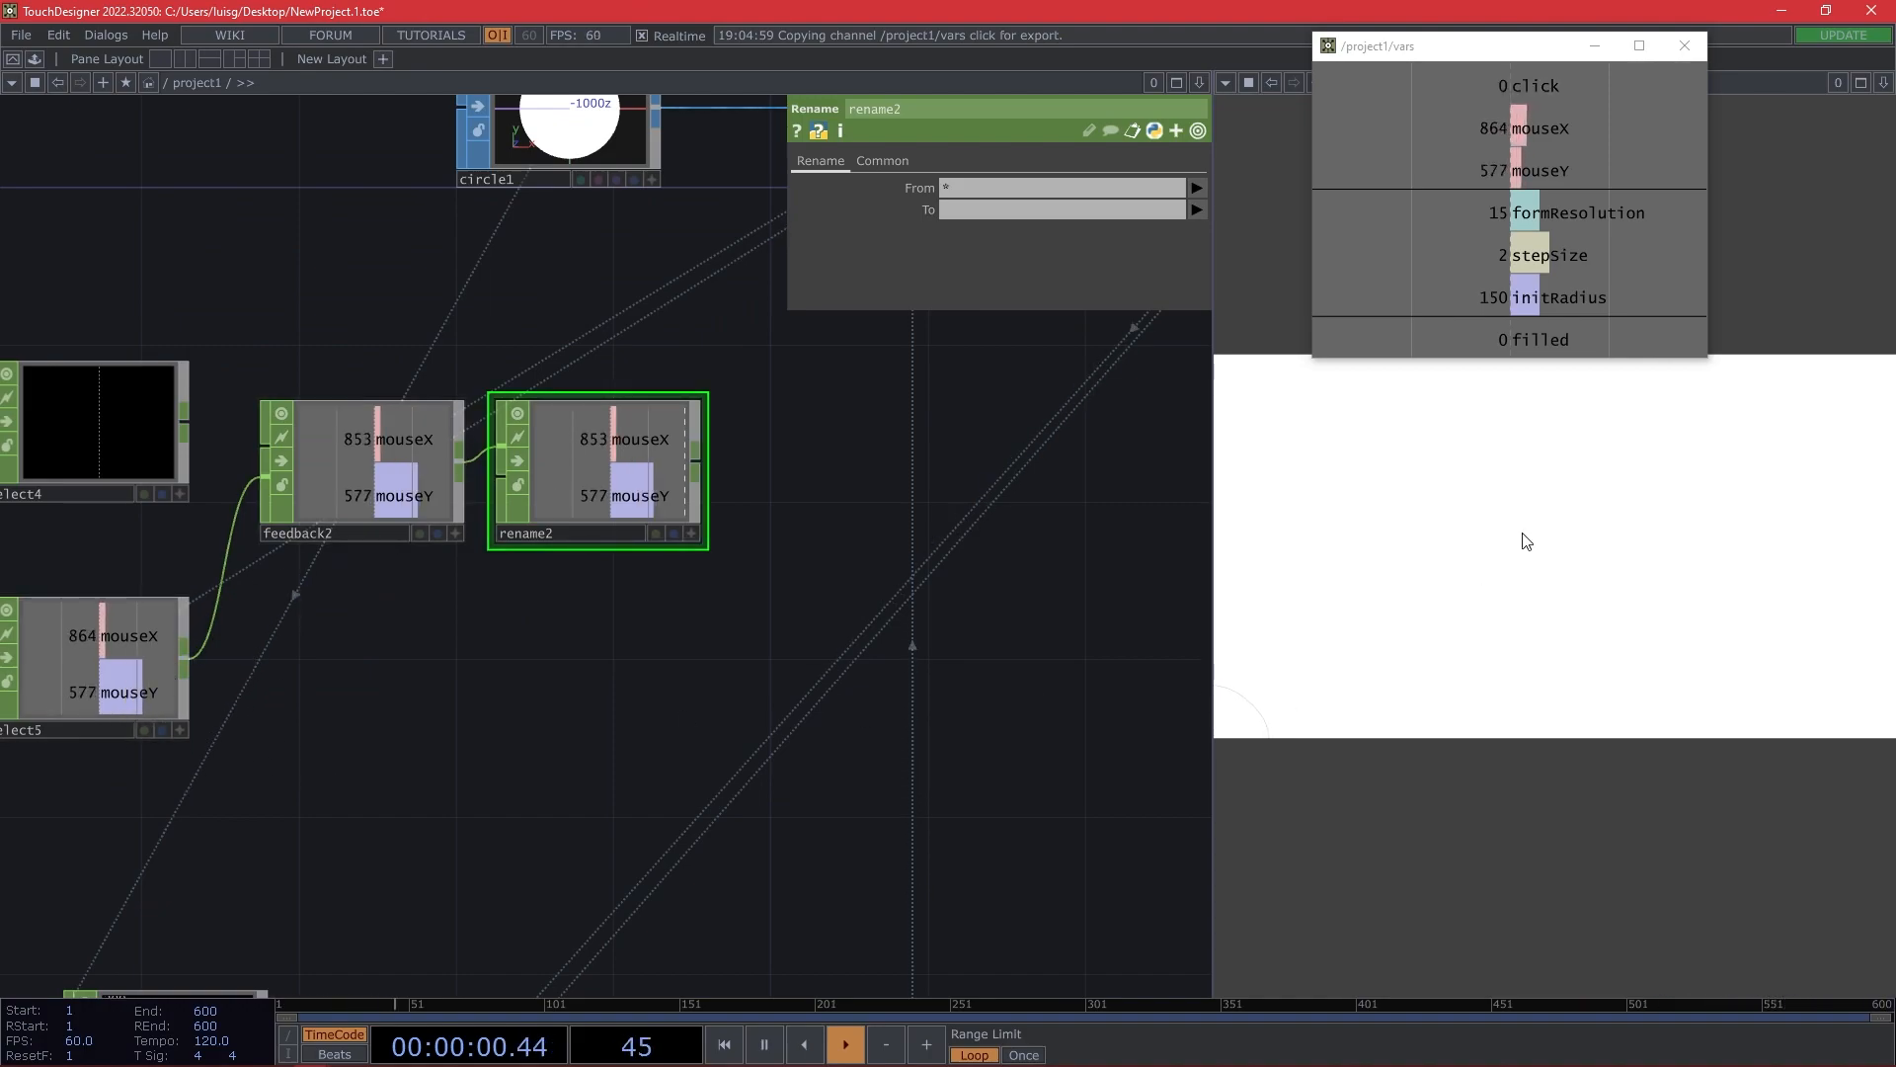
left_click(1438, 532)
left_click(1510, 495)
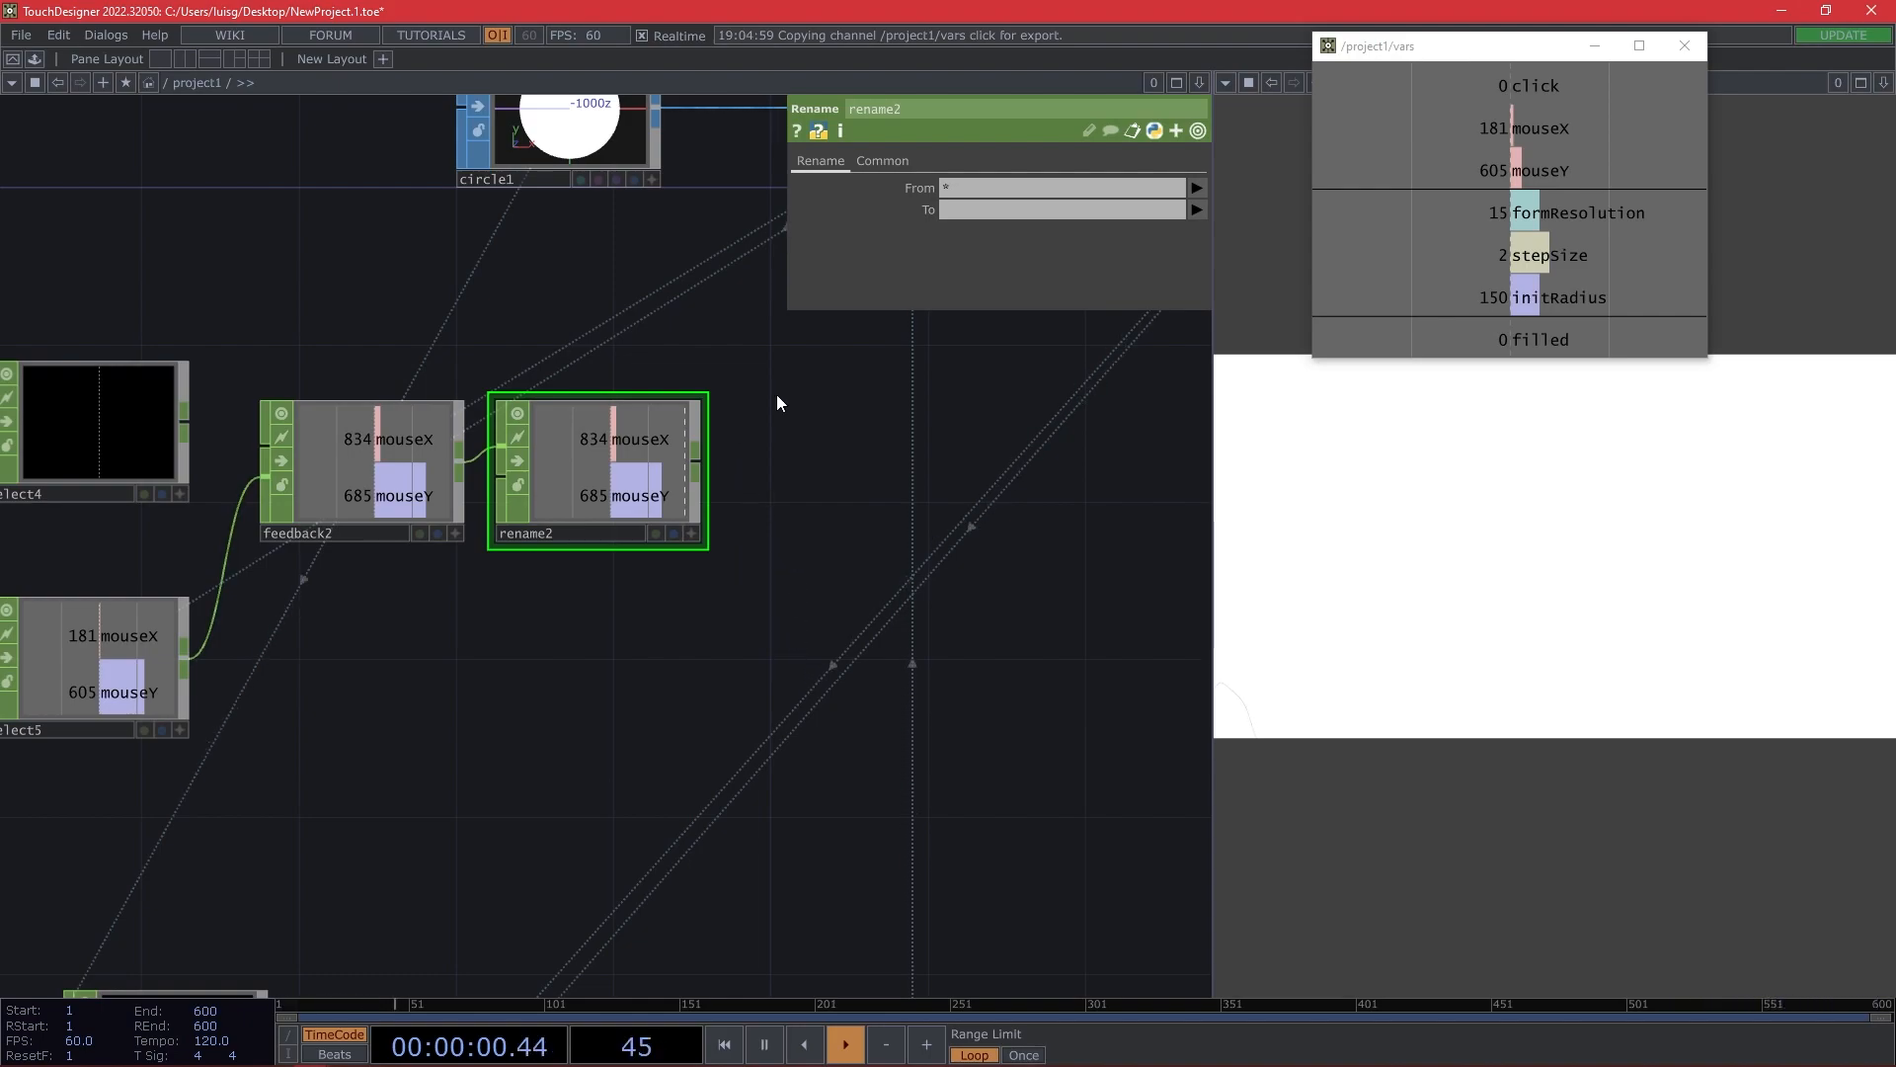
Rename the two channels in rename2 to centerX and CenterY.
left_click(1006, 209)
type("centerX")
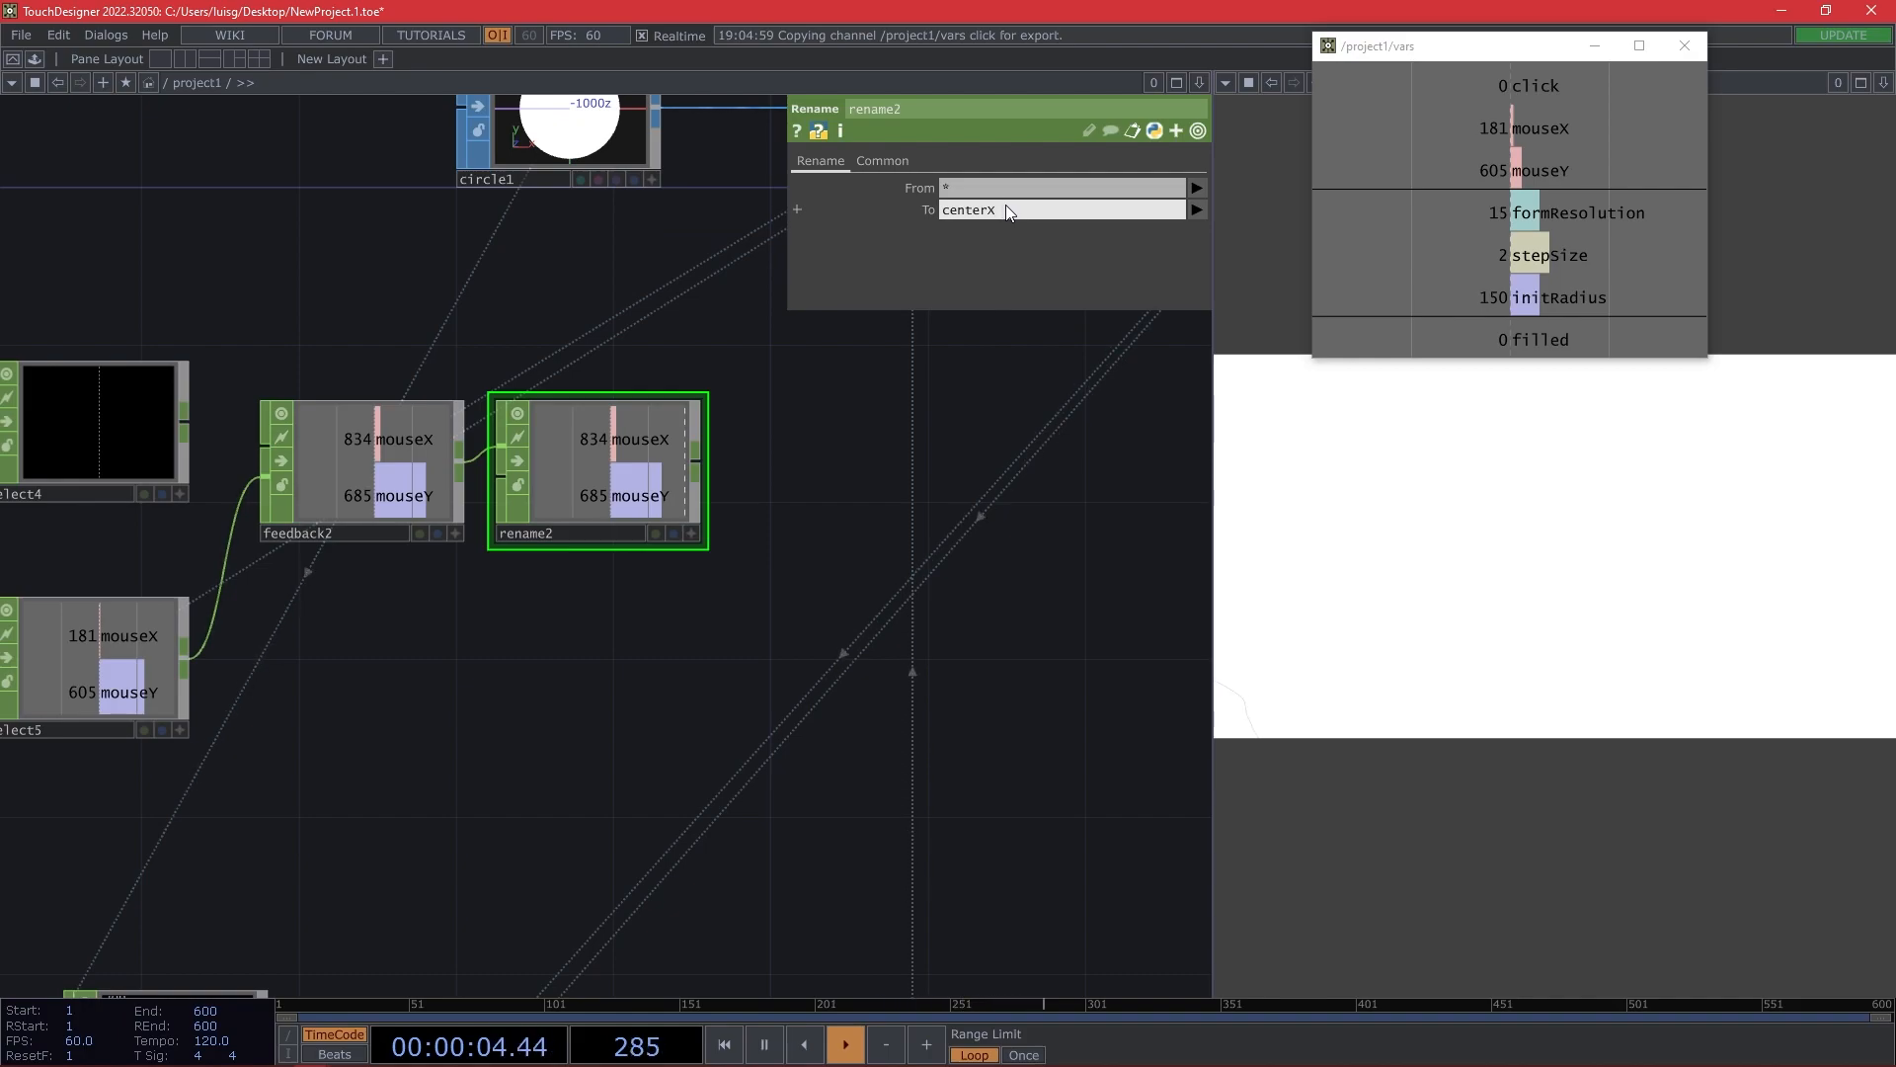
type(" CenterY")
key("Return")
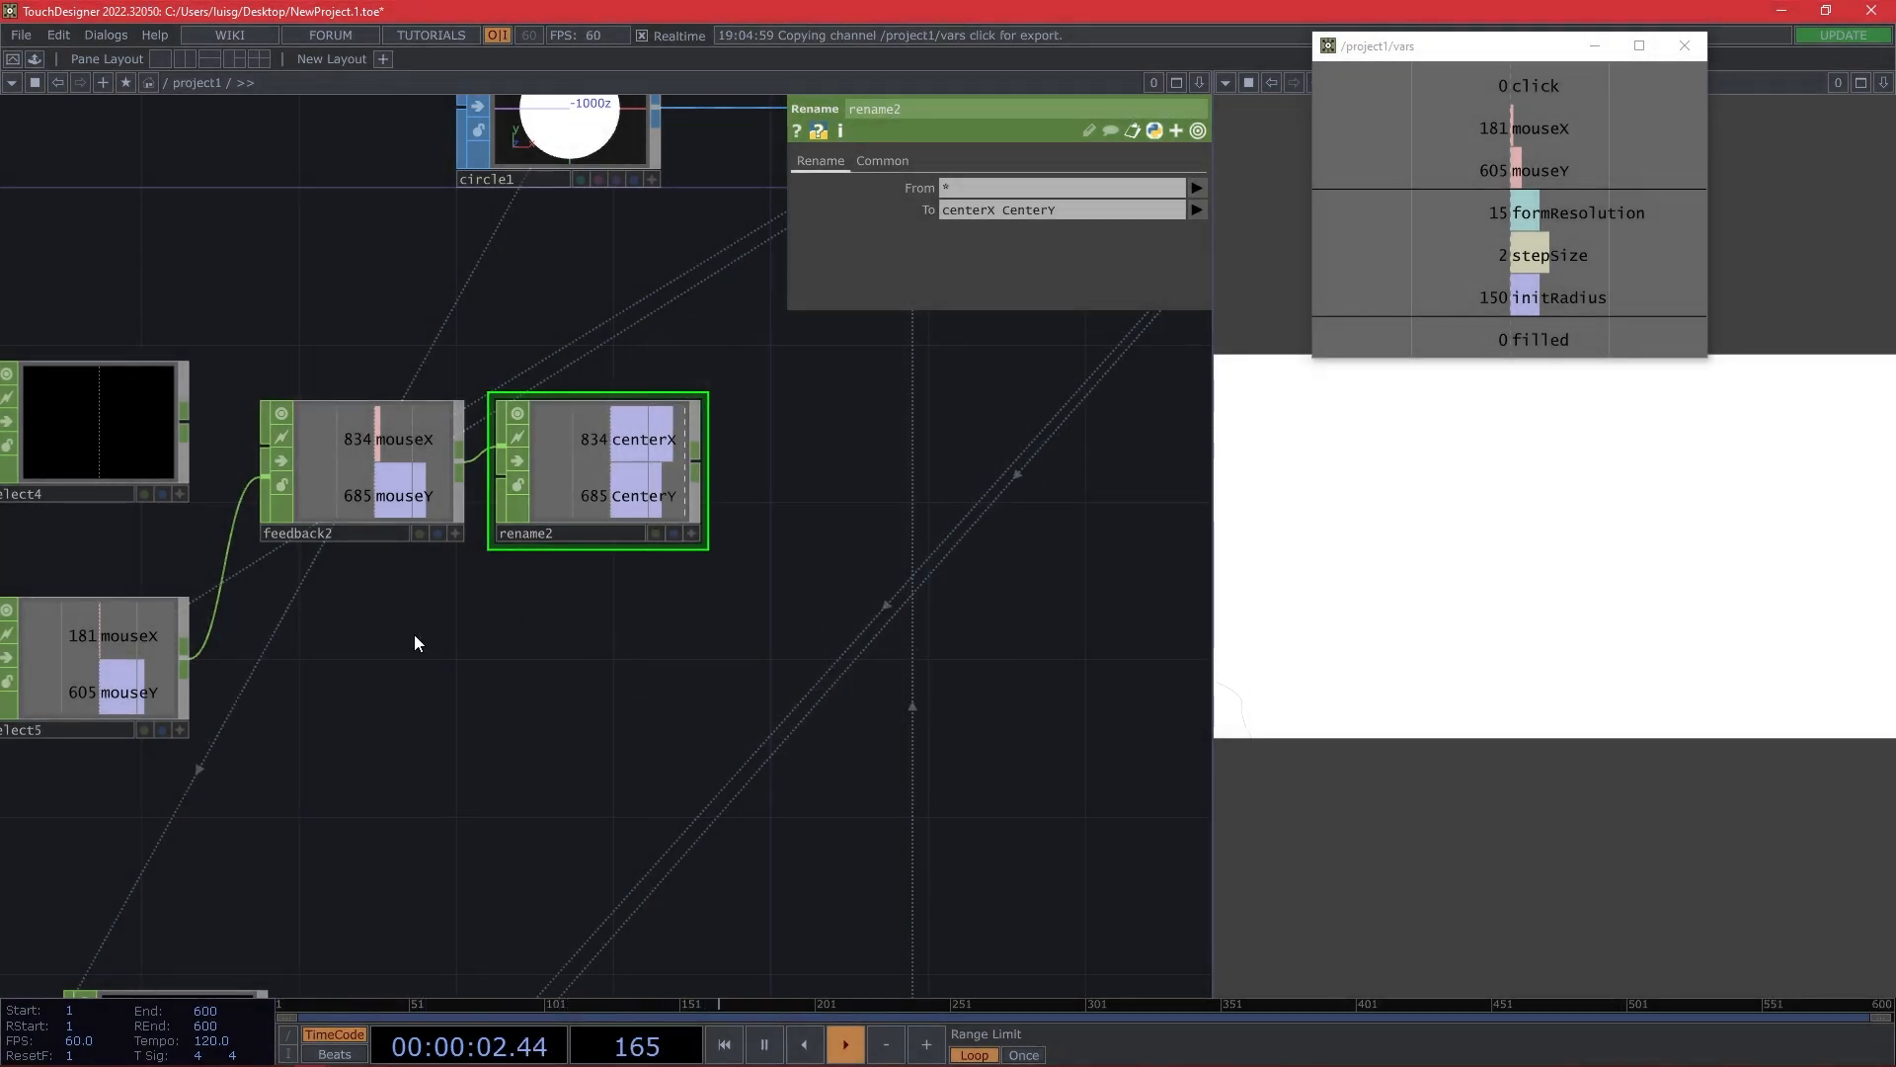
Add a Math CHOP fed by select5 and wire rename2 into it as the second input.
right_click(187, 662)
type("math")
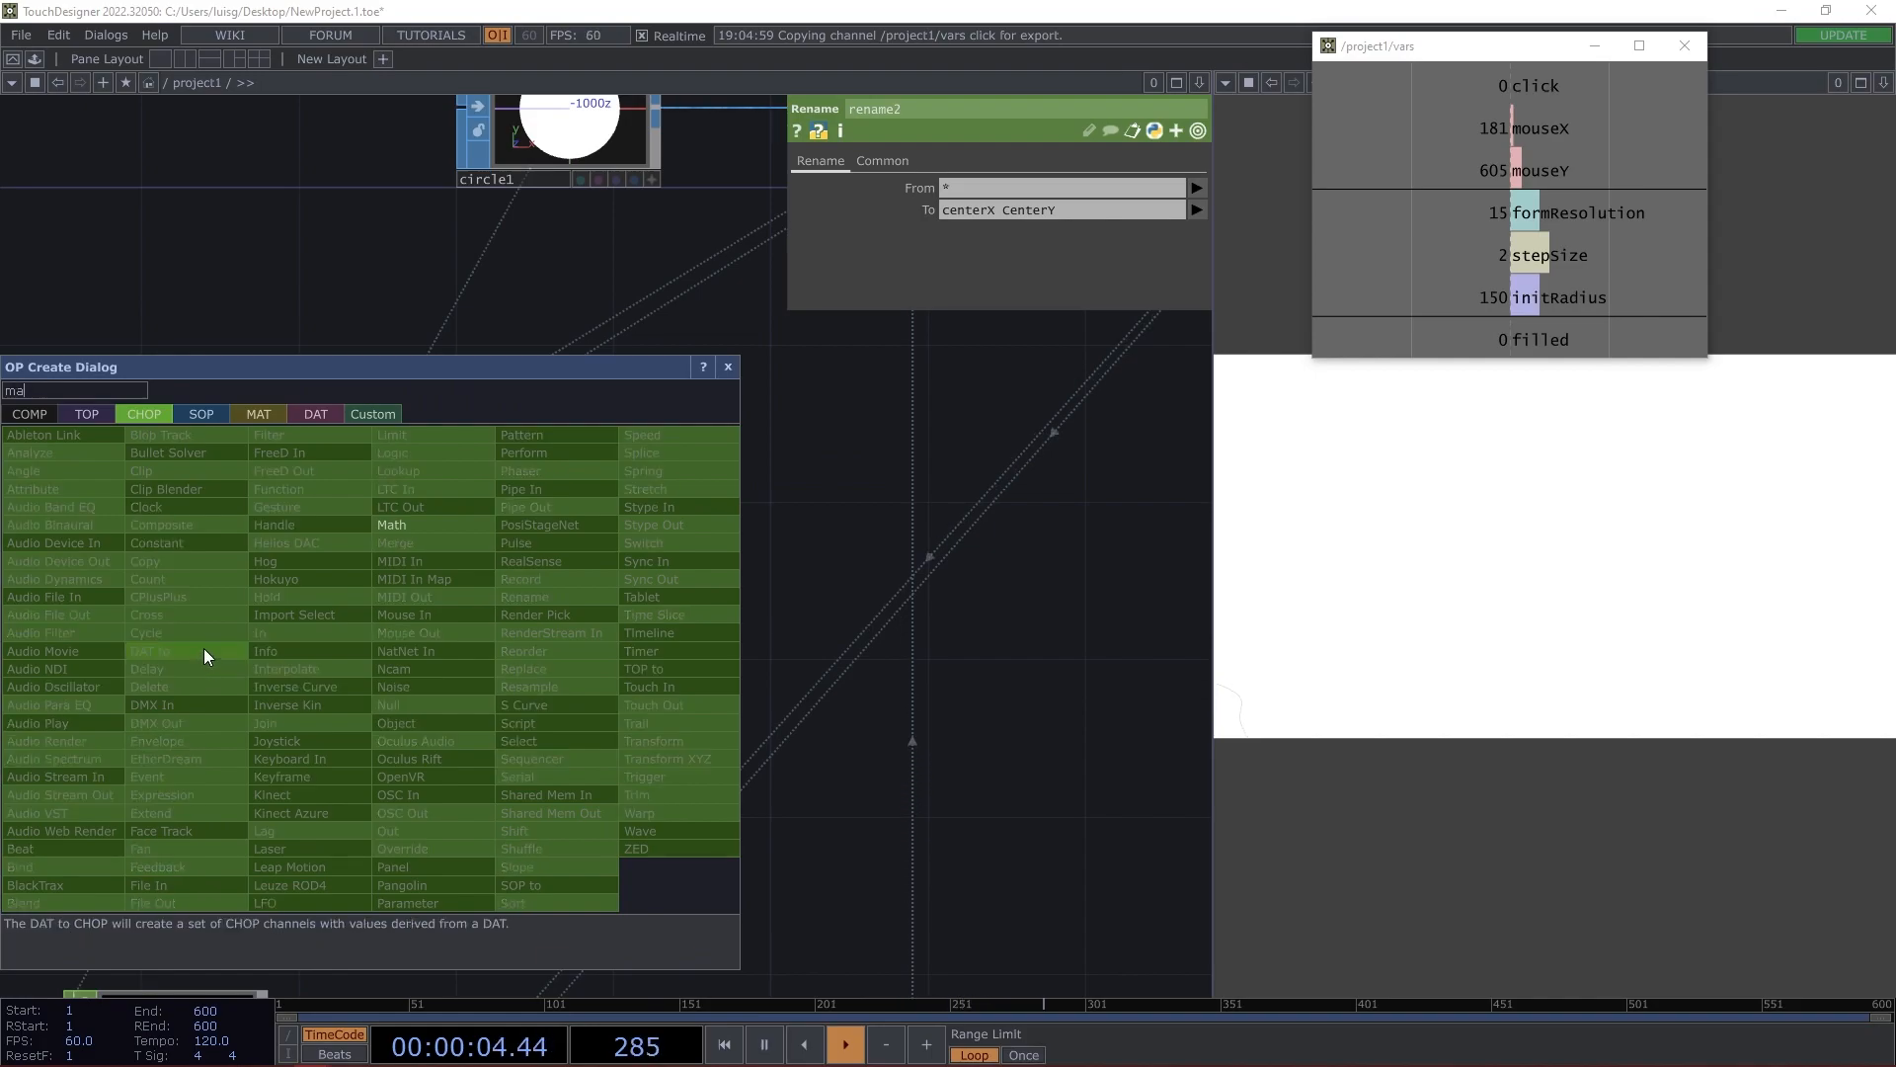
left_click(436, 521)
left_click(910, 642)
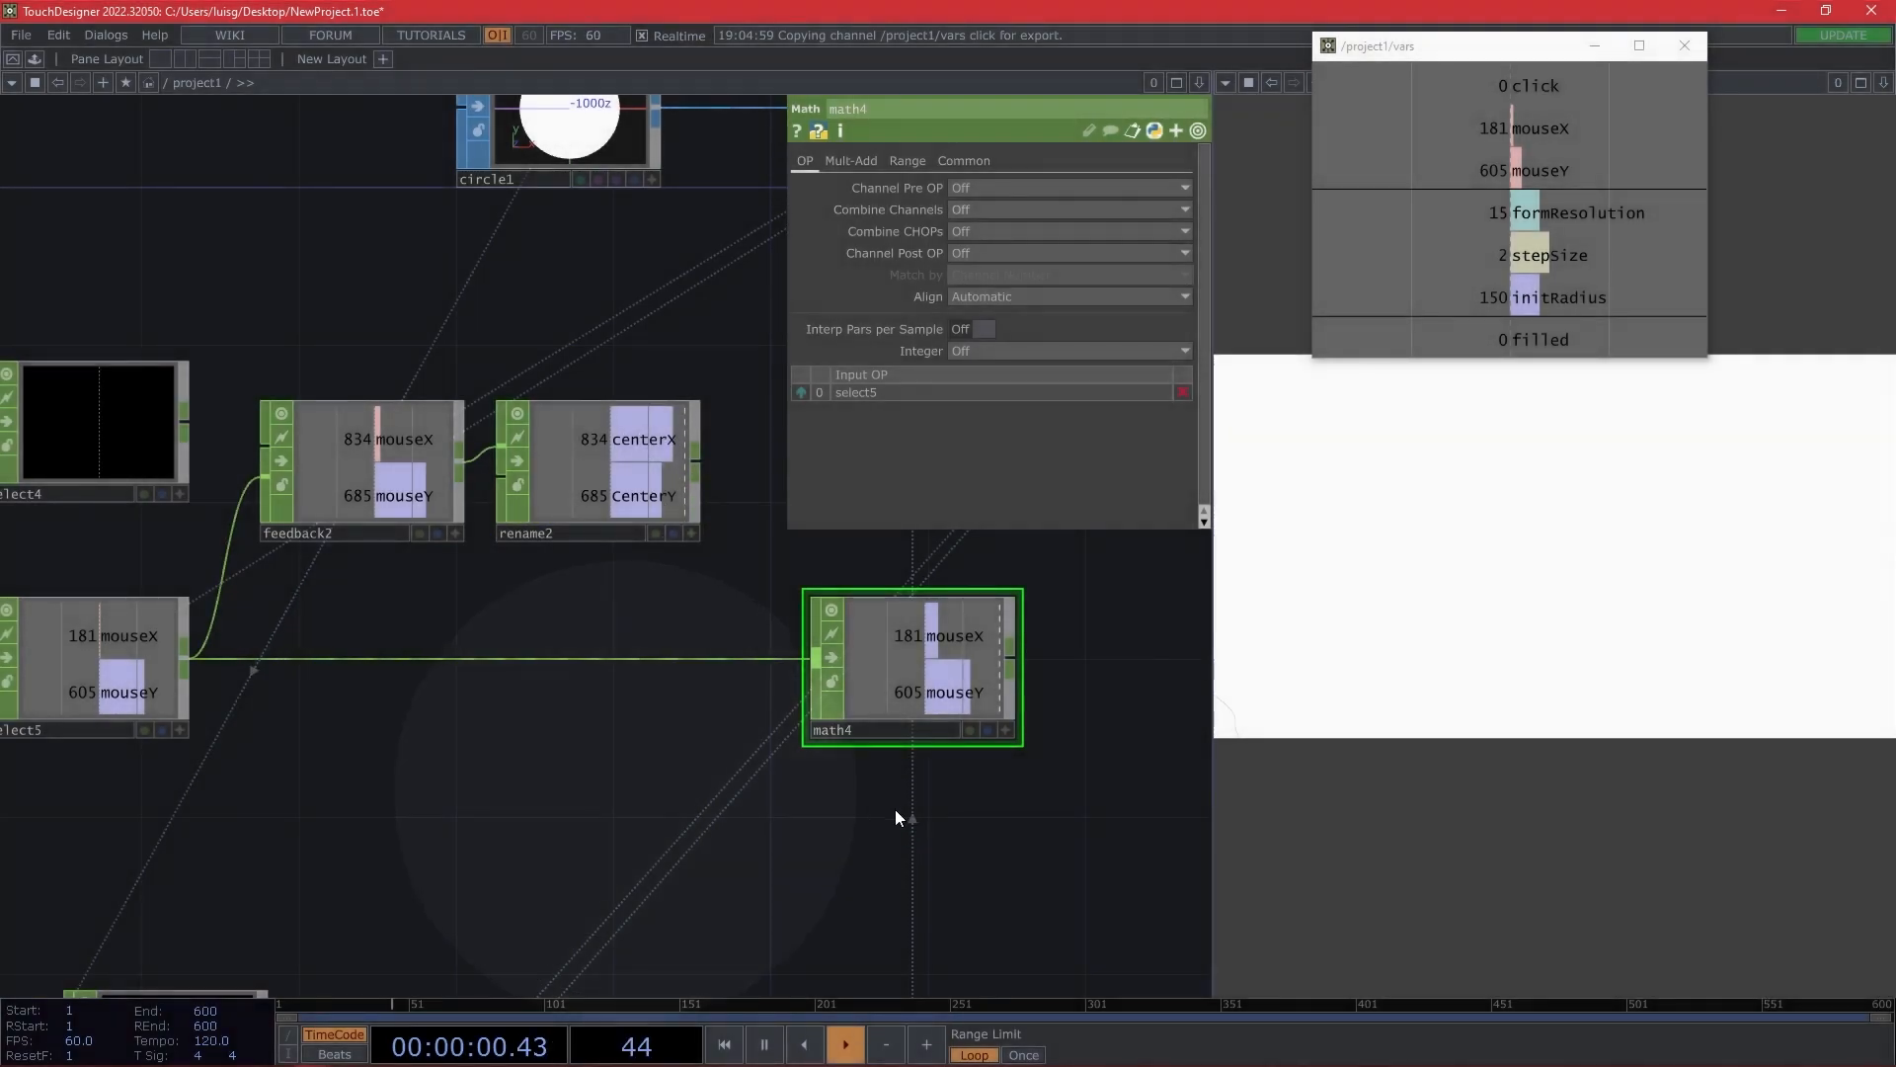
left_click_drag(924, 769, 787, 766)
left_click_drag(600, 482, 796, 660)
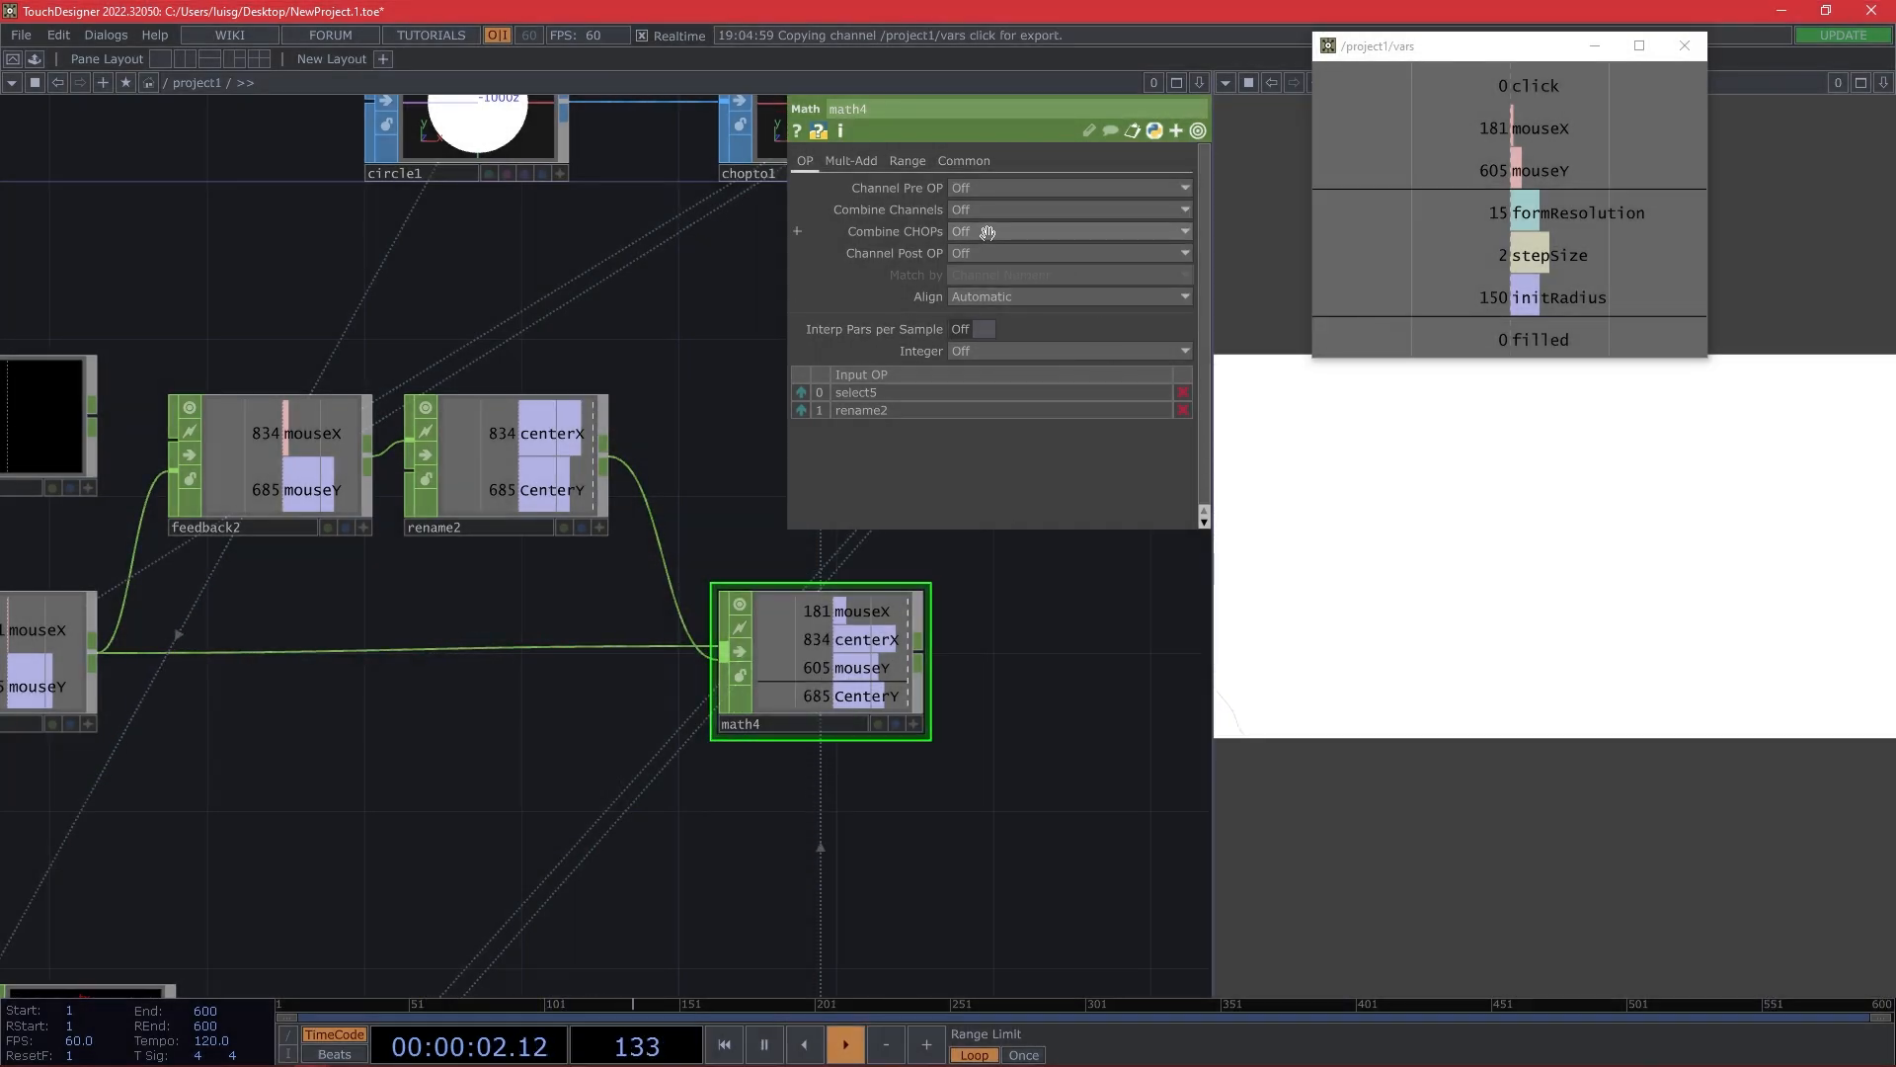
Set math4's Combine CHOPs to Subtract and its Multiply value to 0.01.
left_click(988, 232)
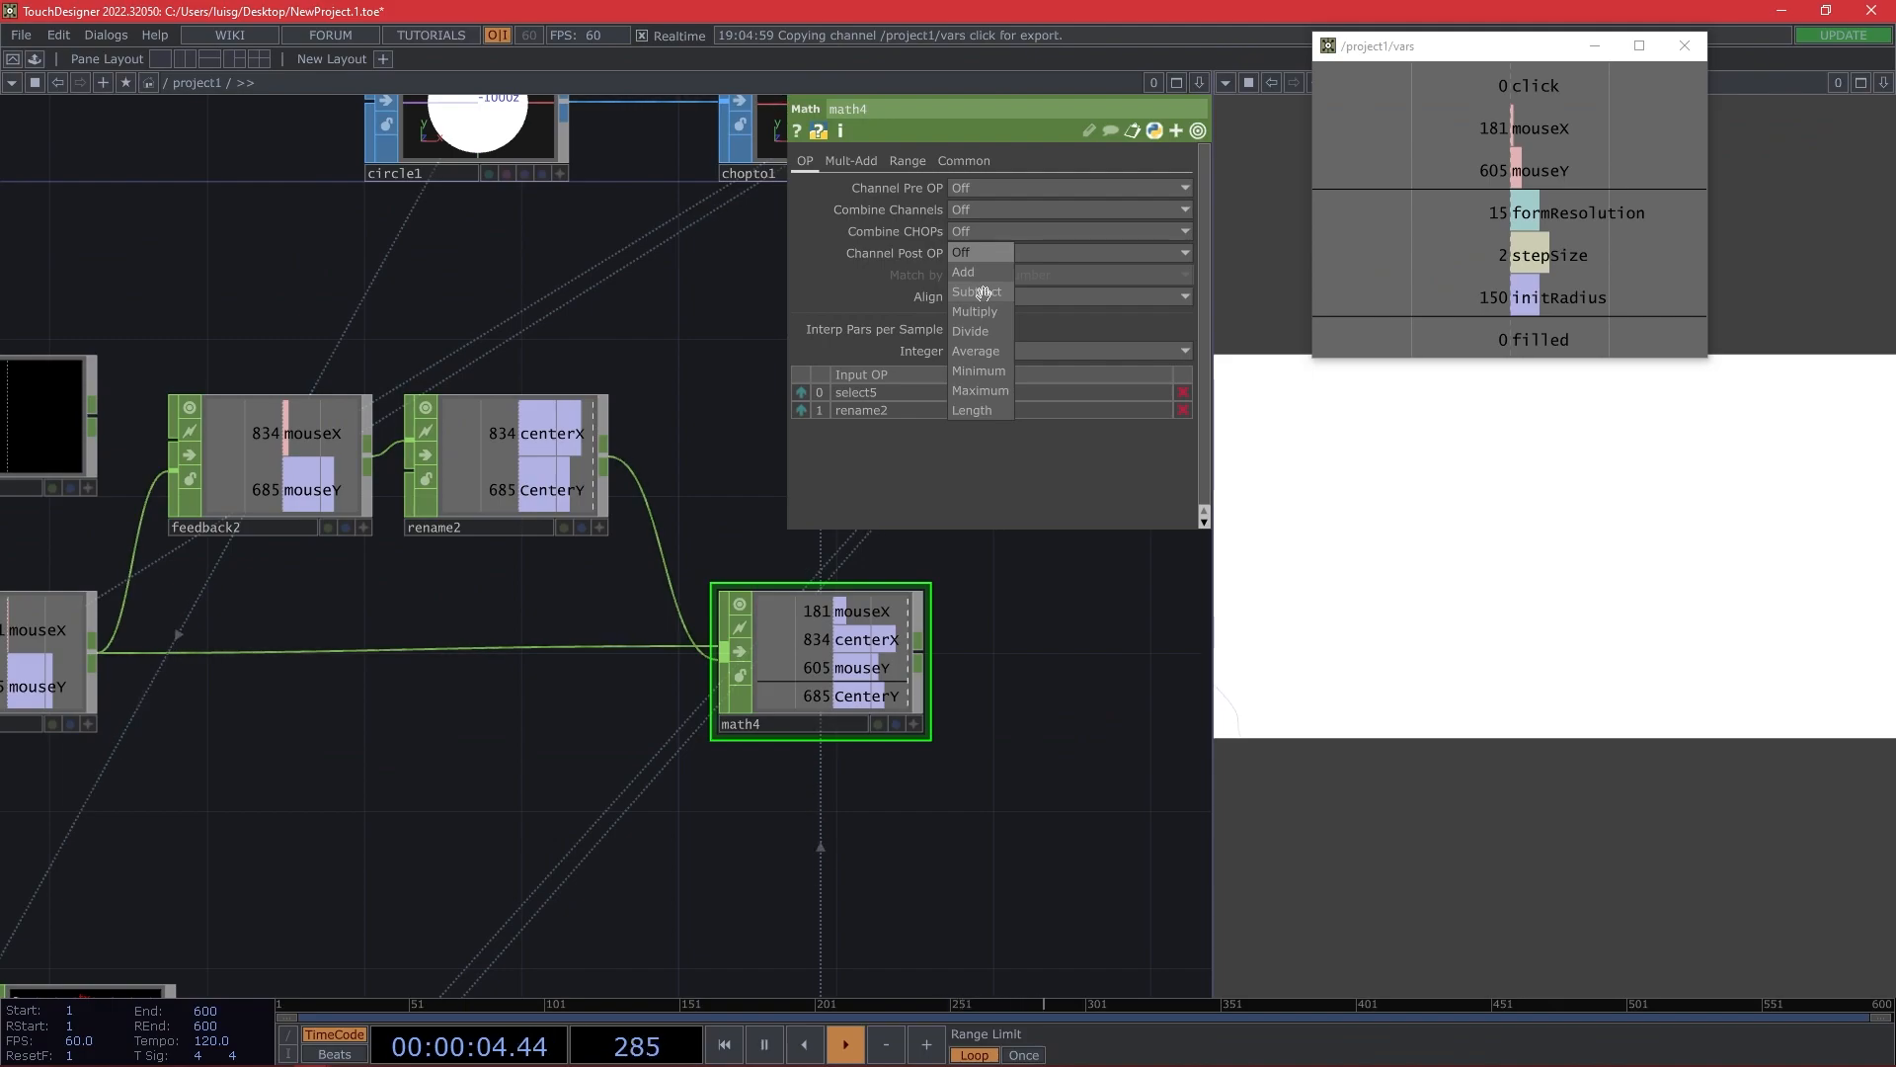
left_click(983, 293)
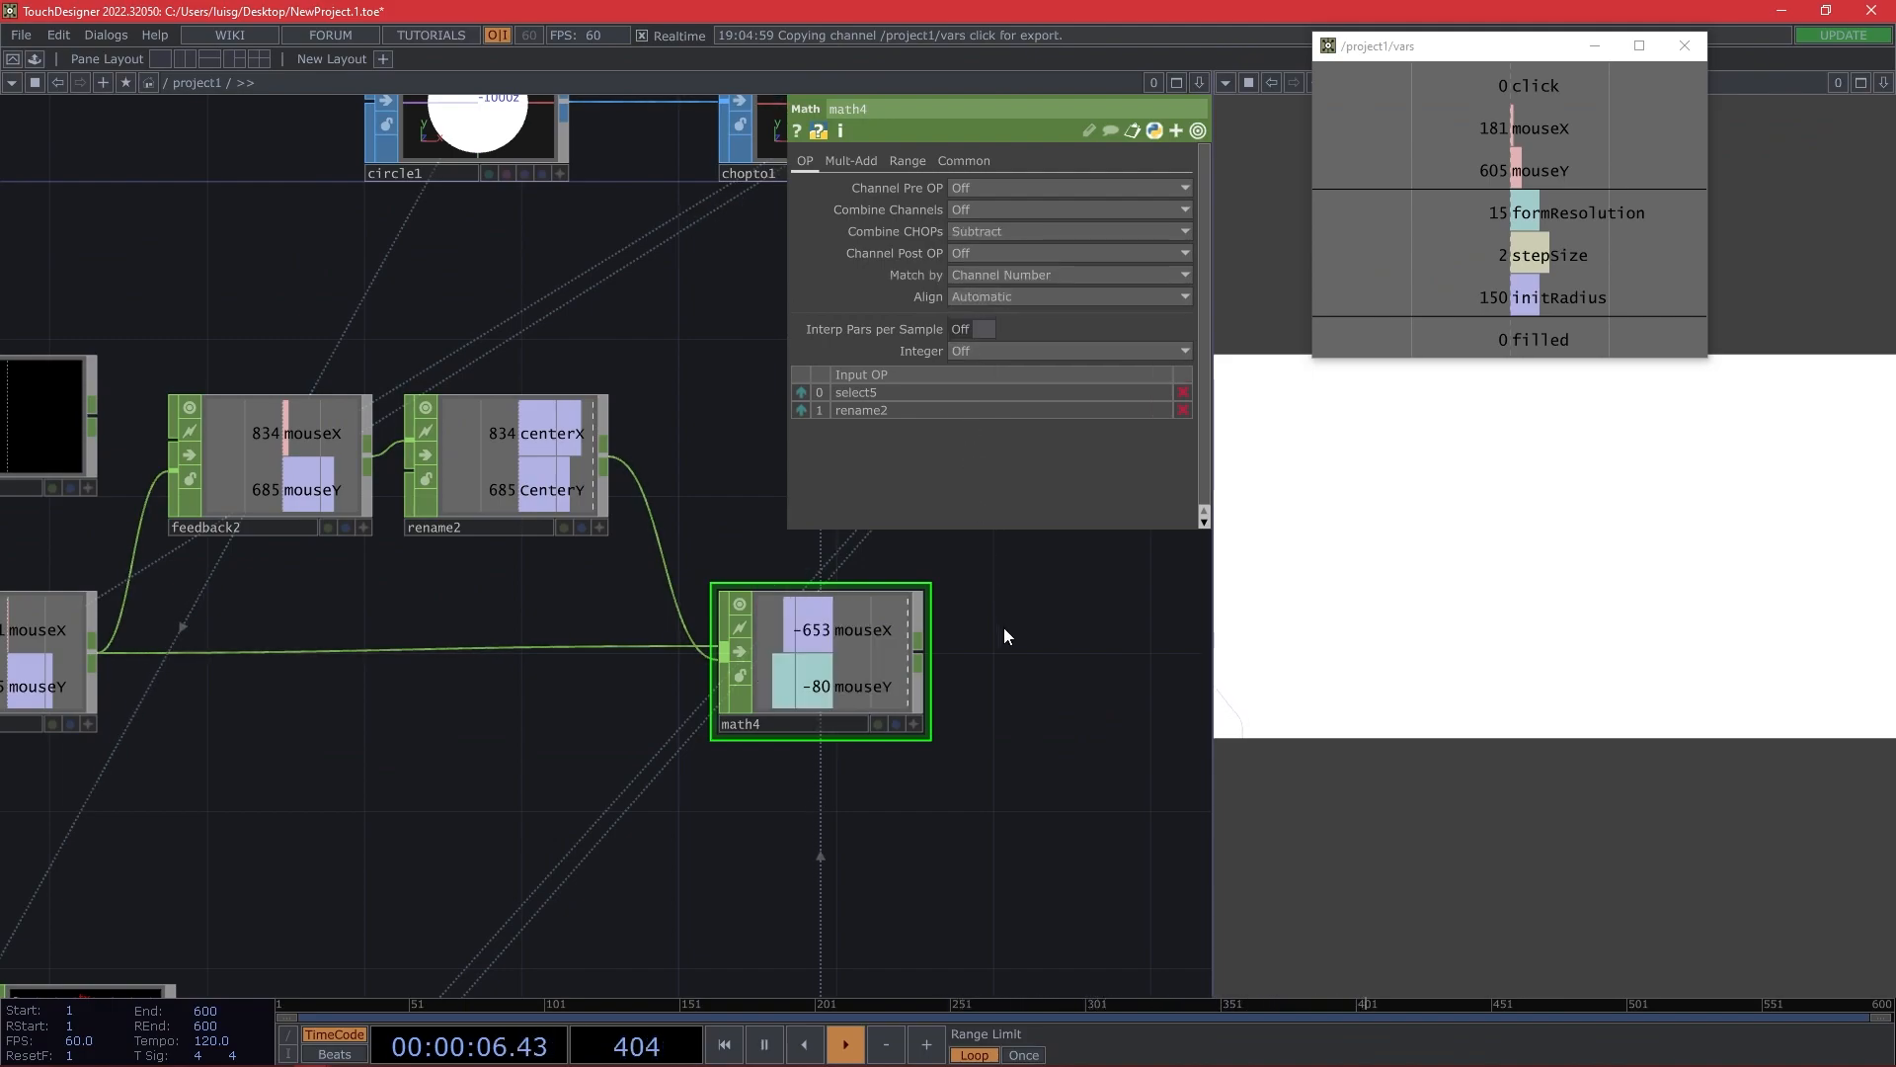
left_click(863, 159)
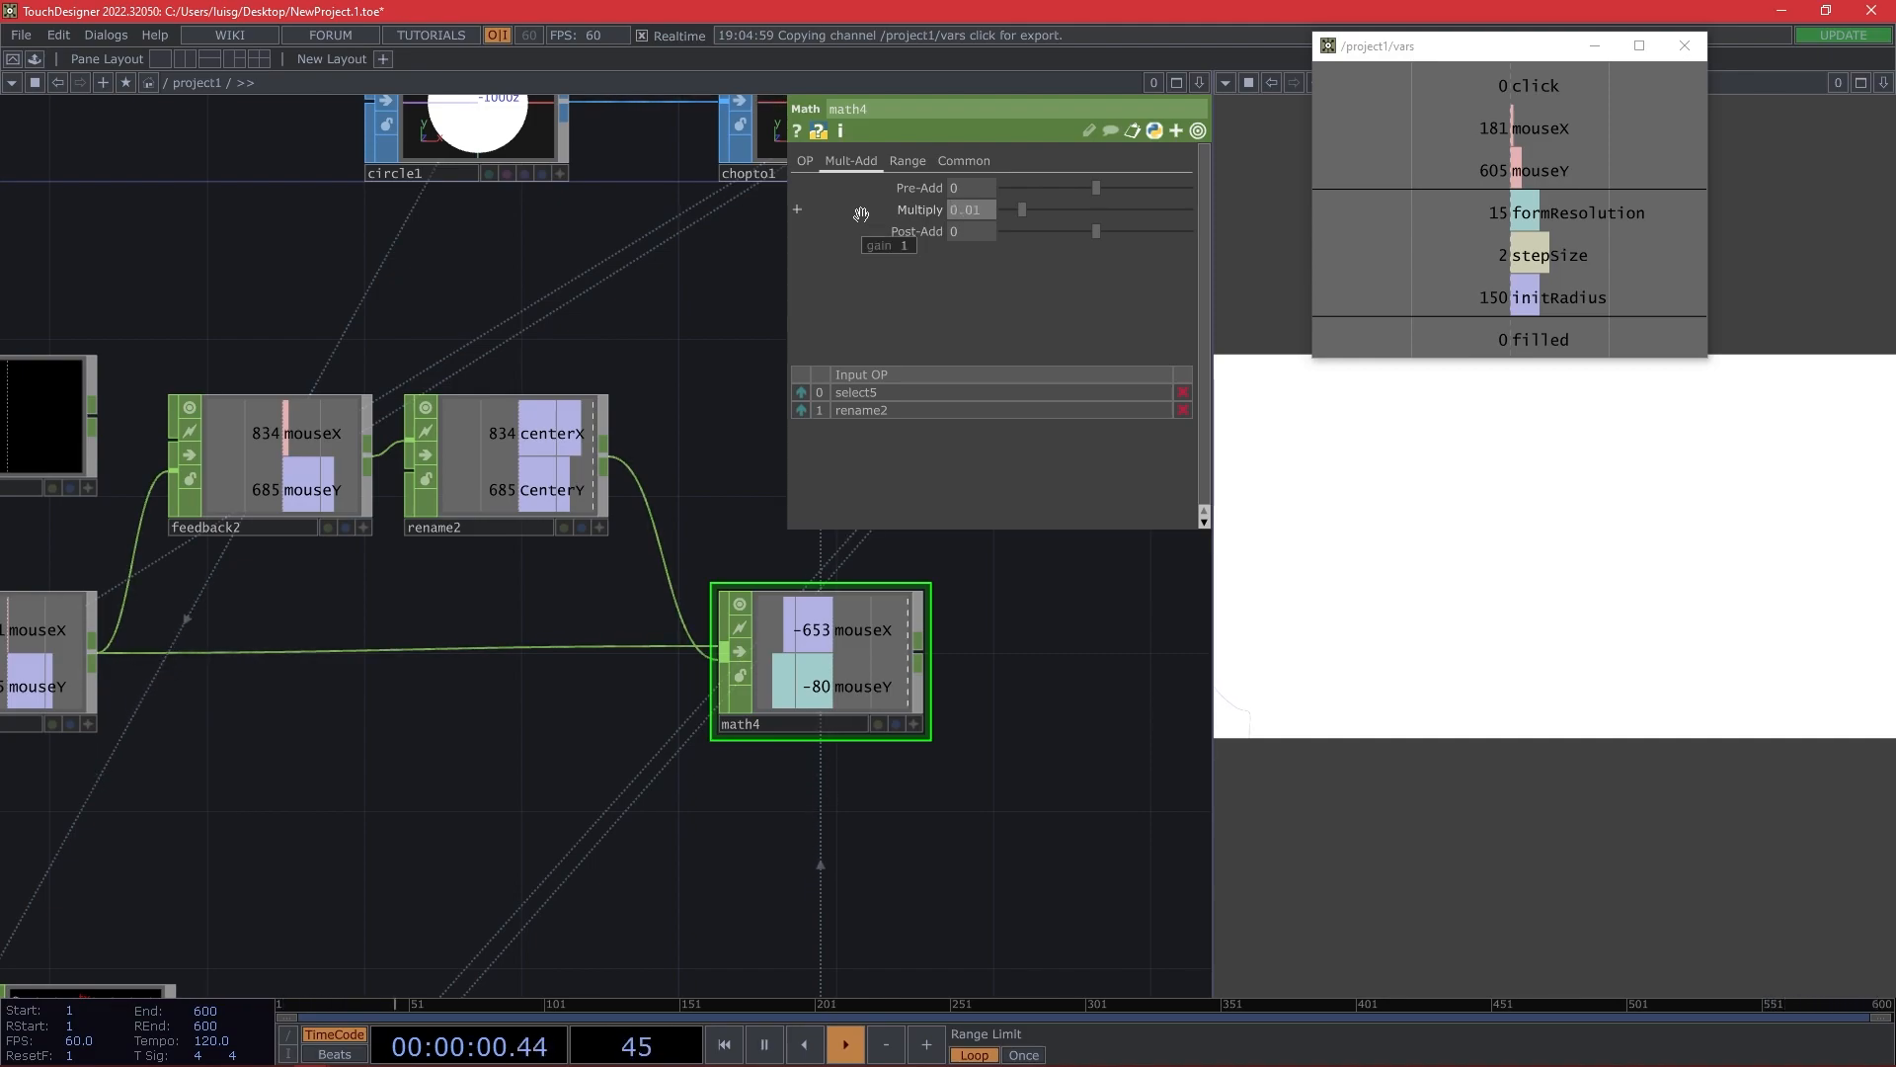
key("Return")
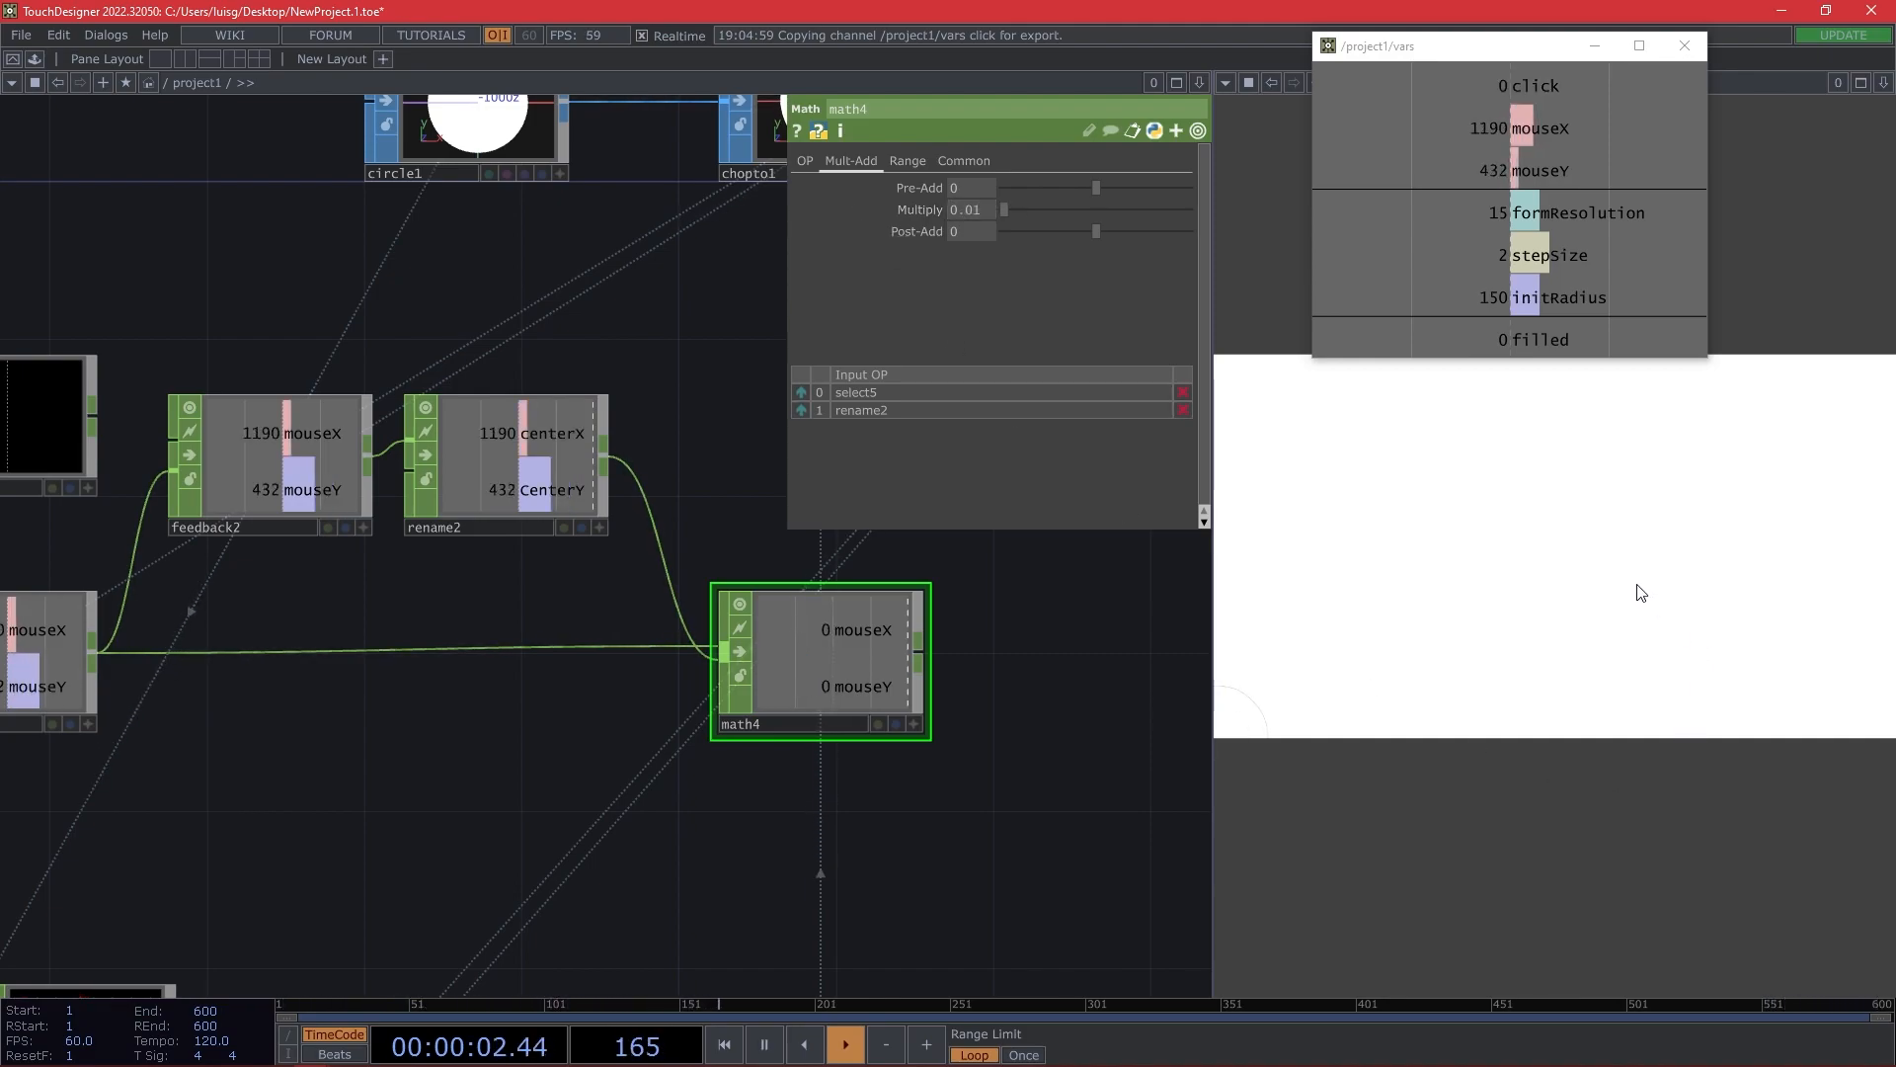
left_click_drag(1007, 817, 841, 849)
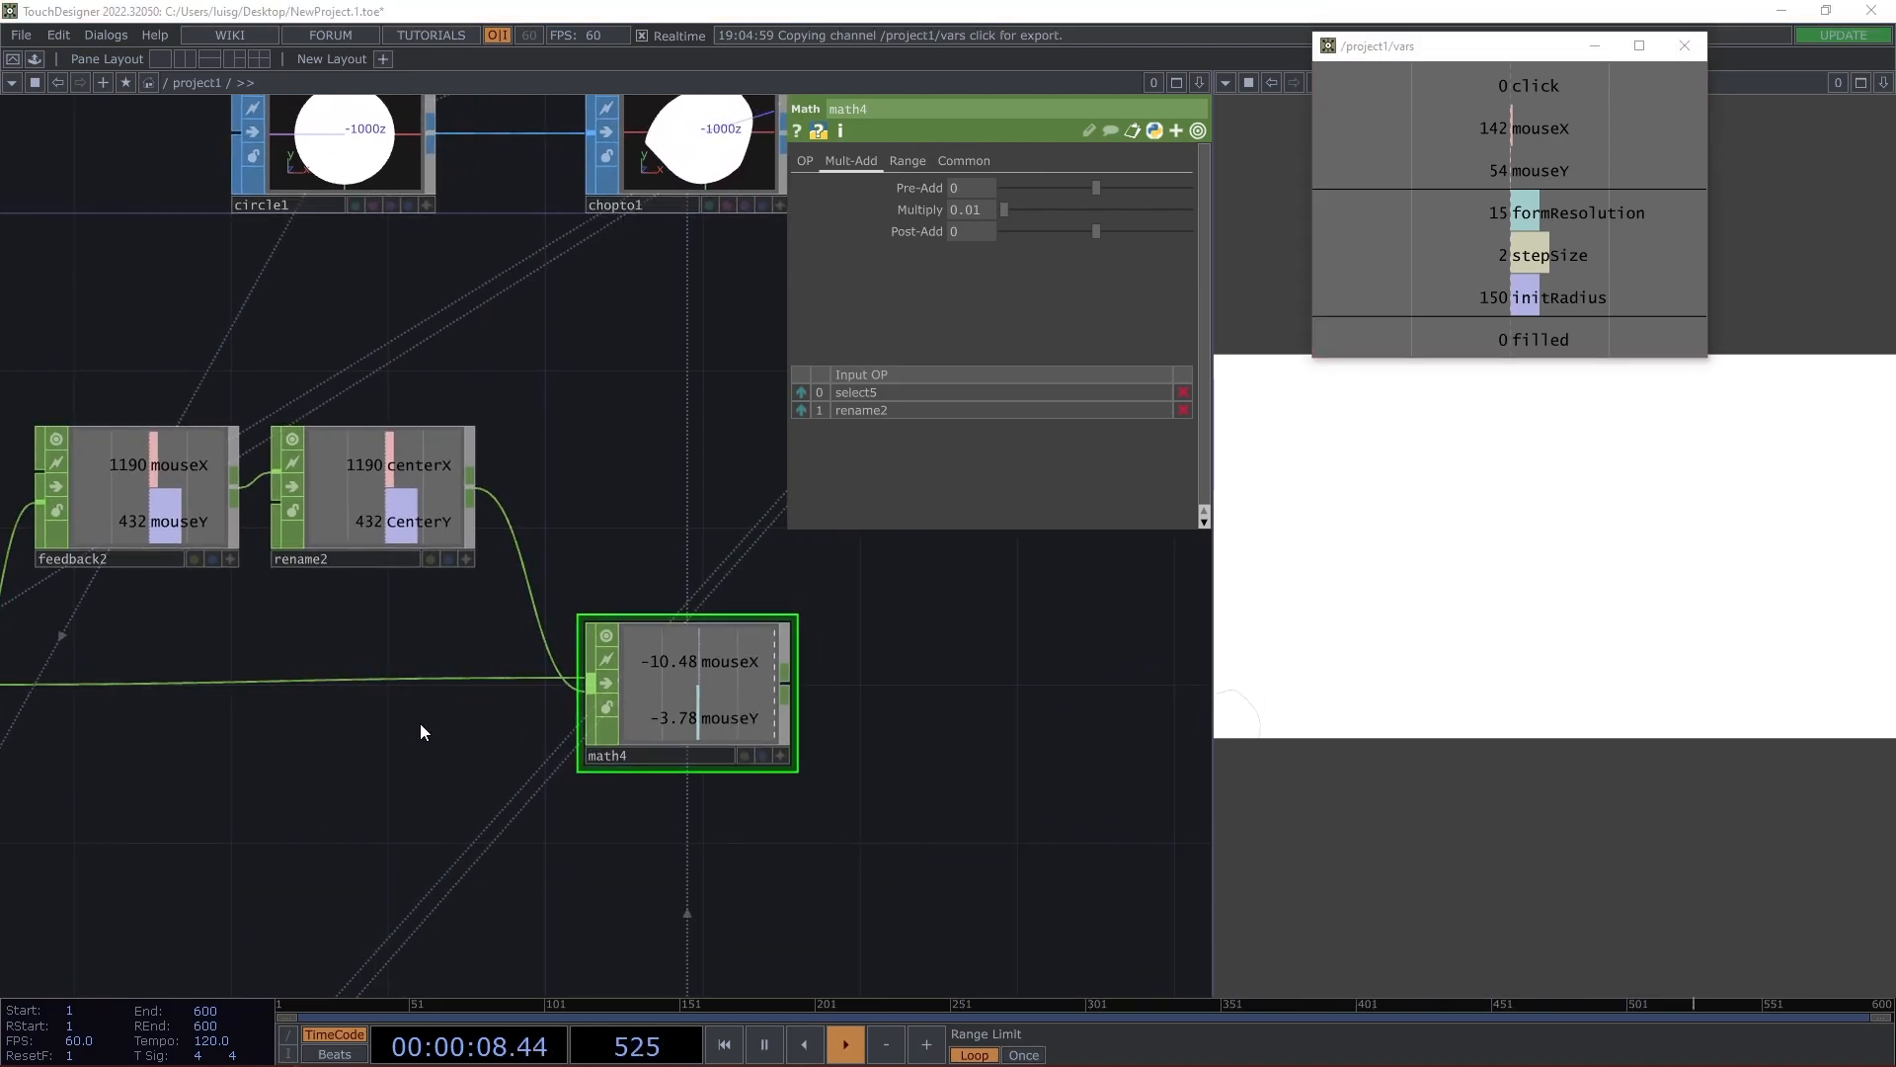
Switch to the Processing sketch, recheck the (mouseY-centerY) * 0.01 expression and shift its window aside.
key("alt+Tab")
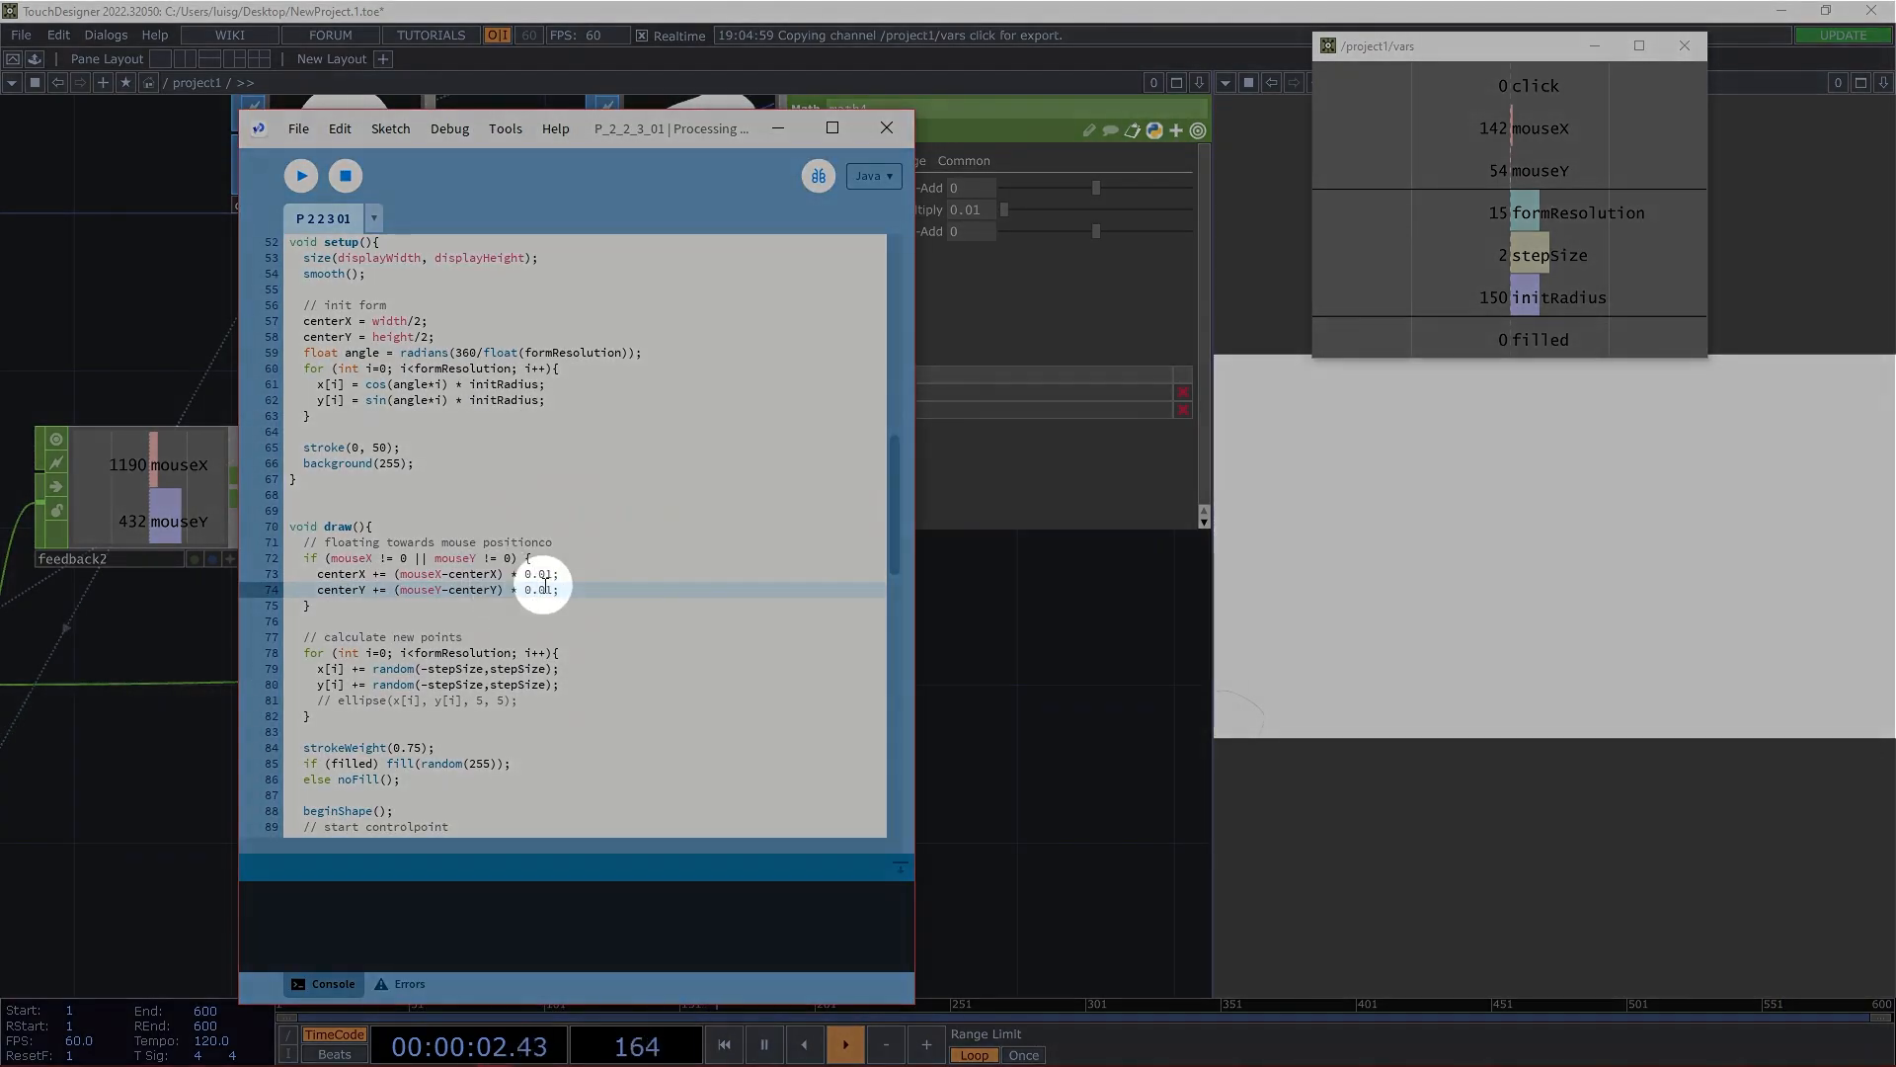
left_click_drag(559, 589, 416, 594)
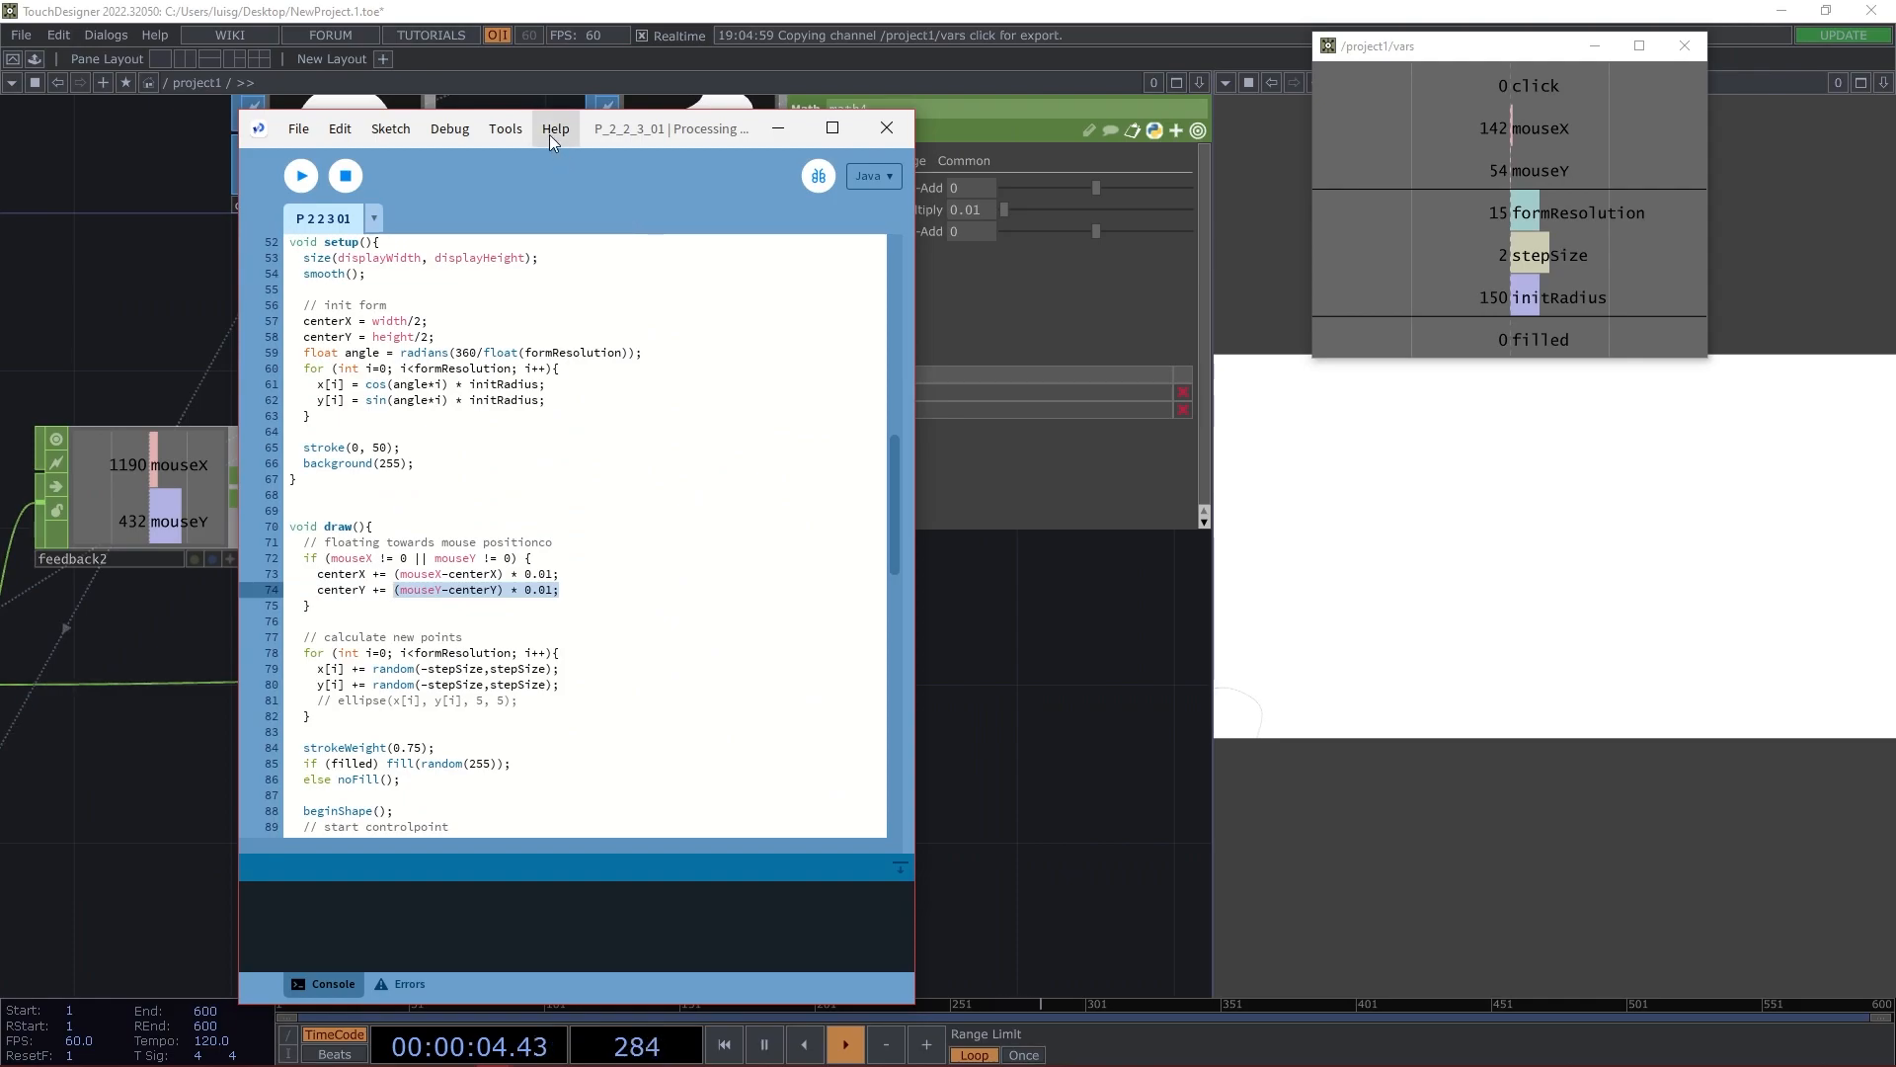
left_click_drag(618, 128, 1220, 138)
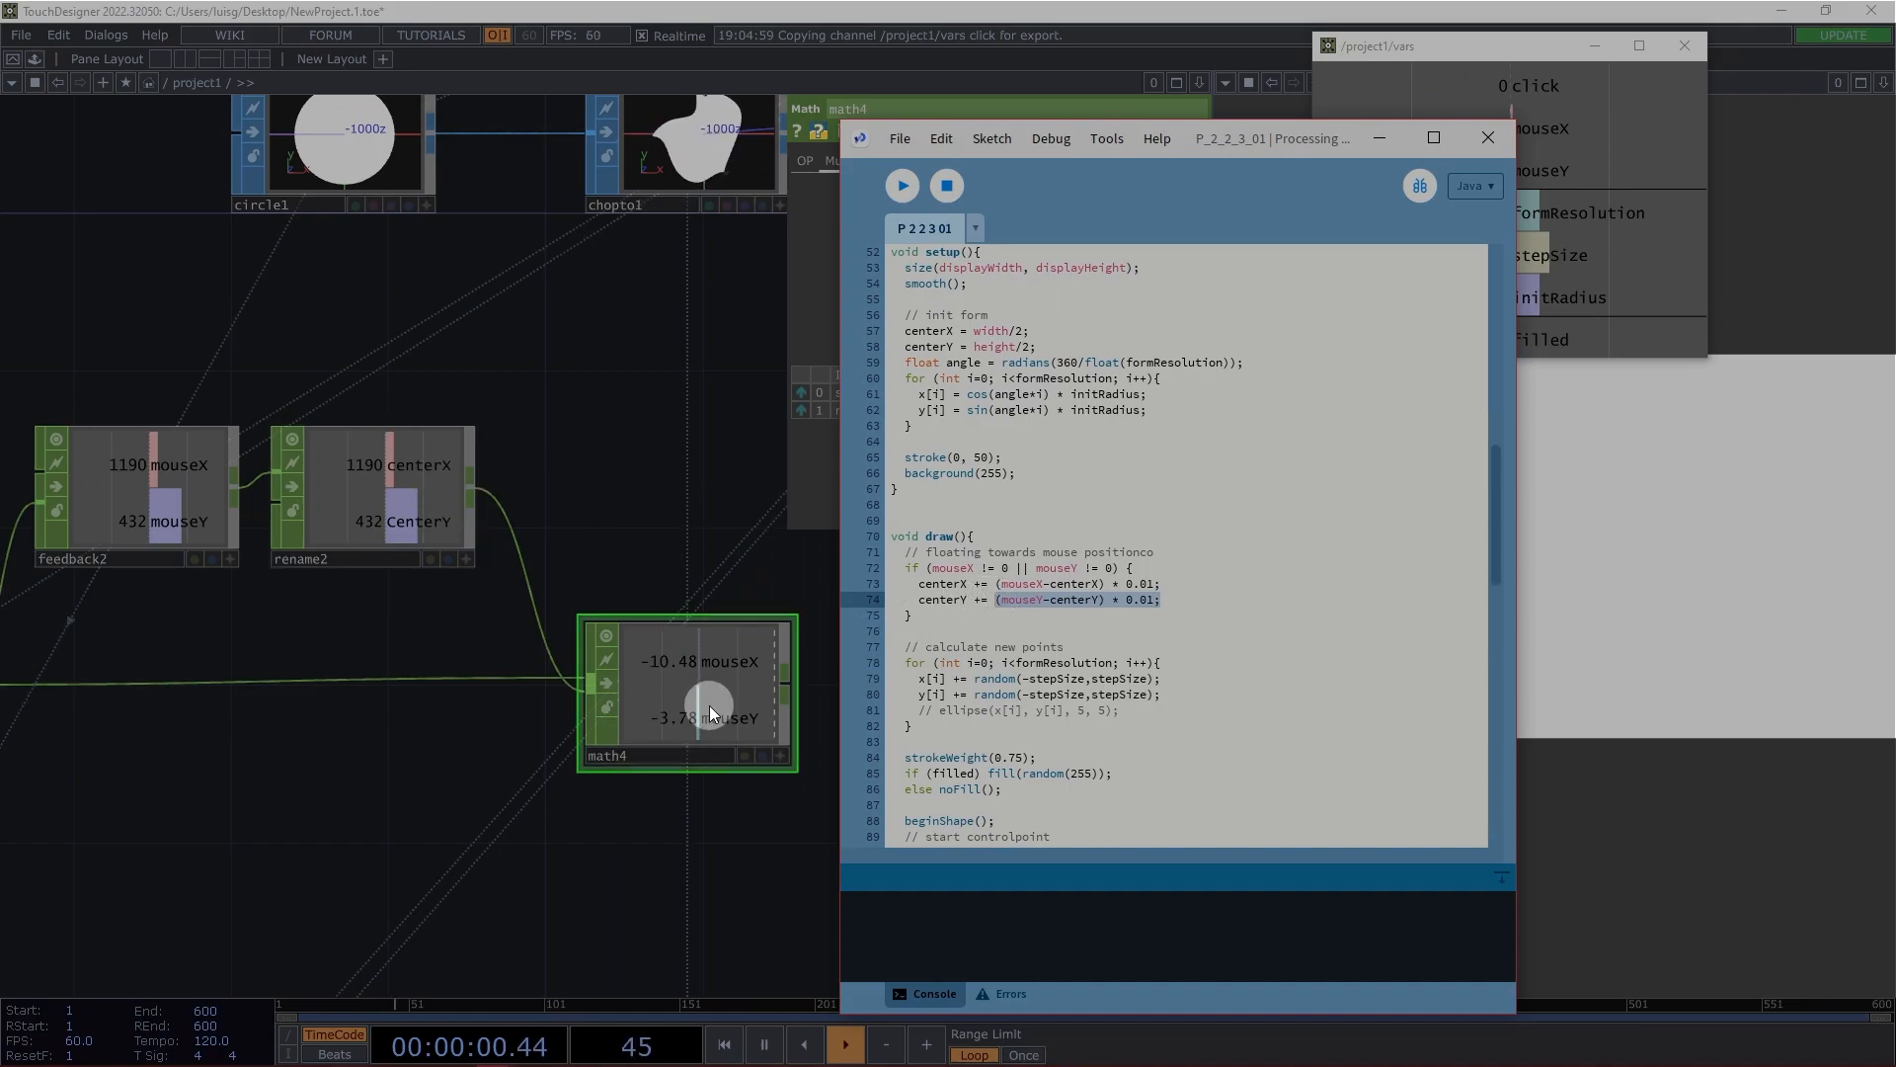
Add a Math CHOP after rename2 with math4 as its second input and Combine CHOPs set to Add.
left_click(654, 577)
left_click_drag(653, 585, 393, 732)
key("Tab")
type("ma")
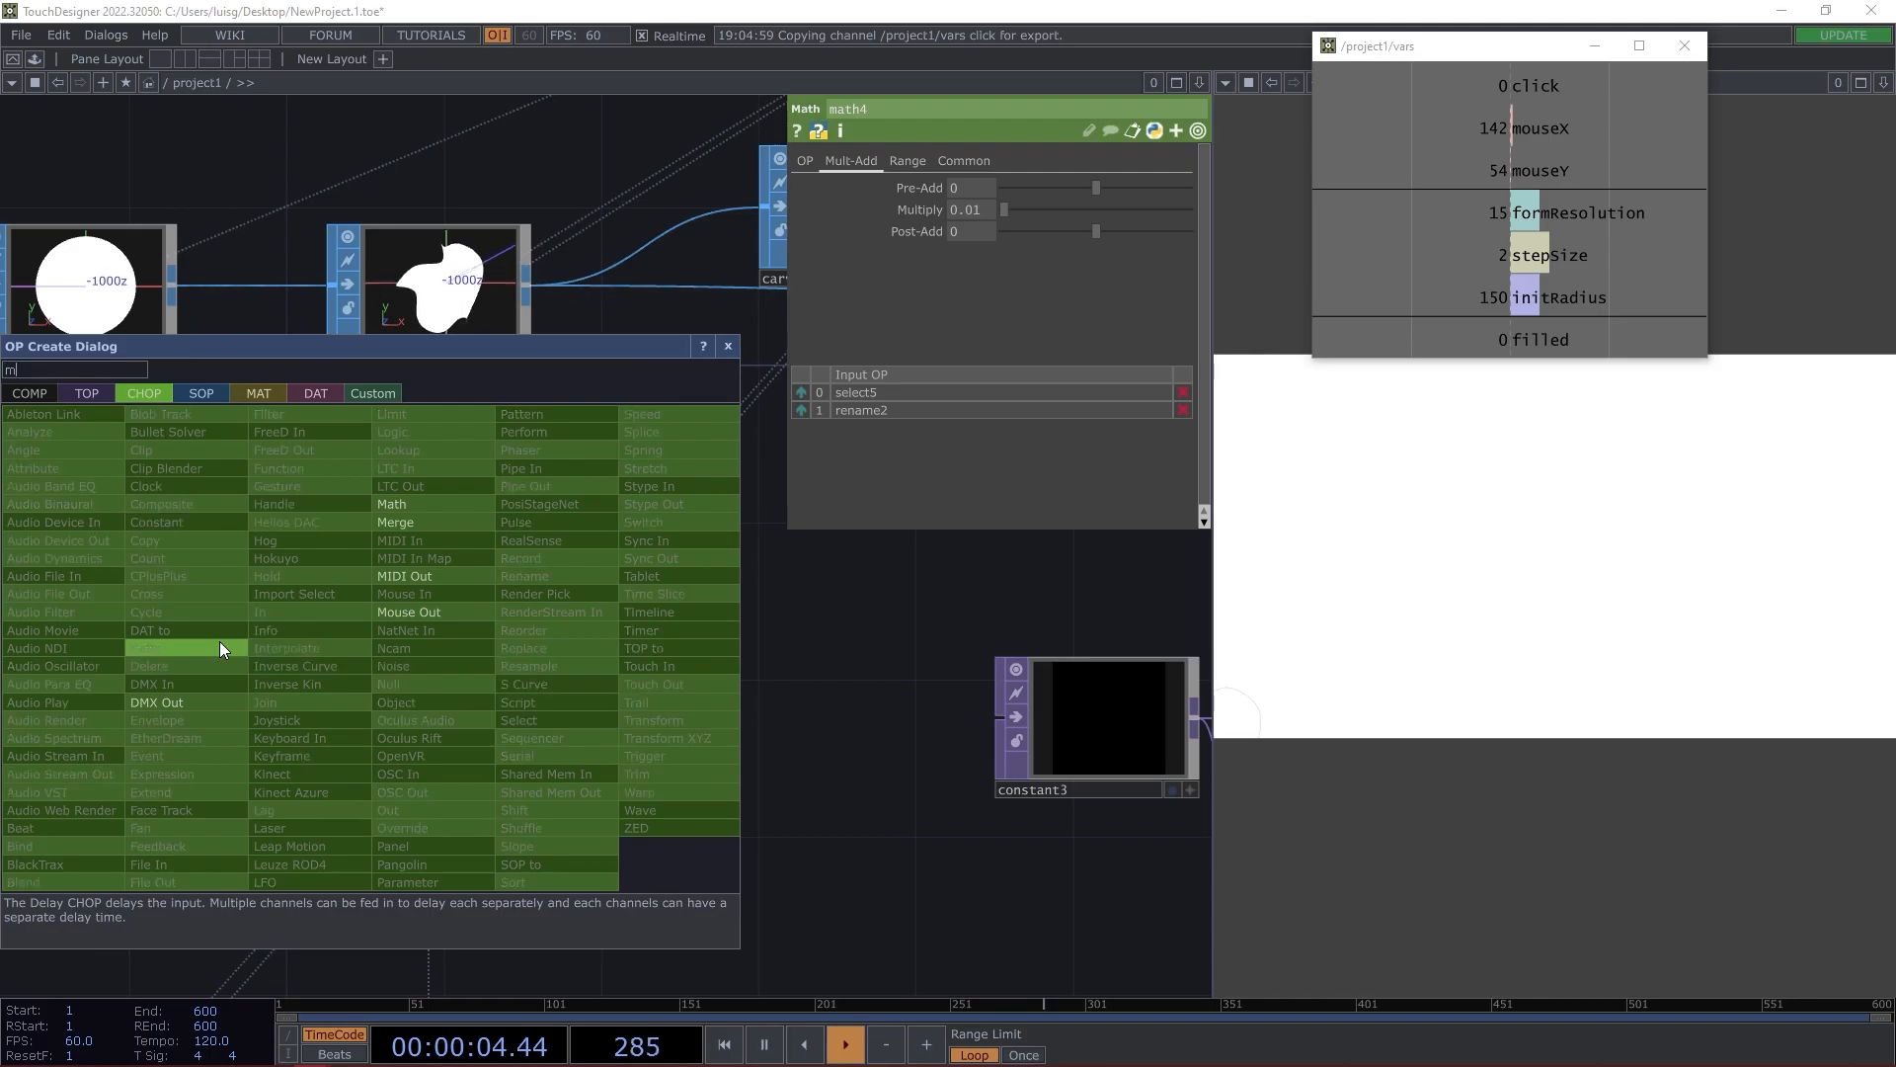
left_click(427, 504)
left_click(690, 666)
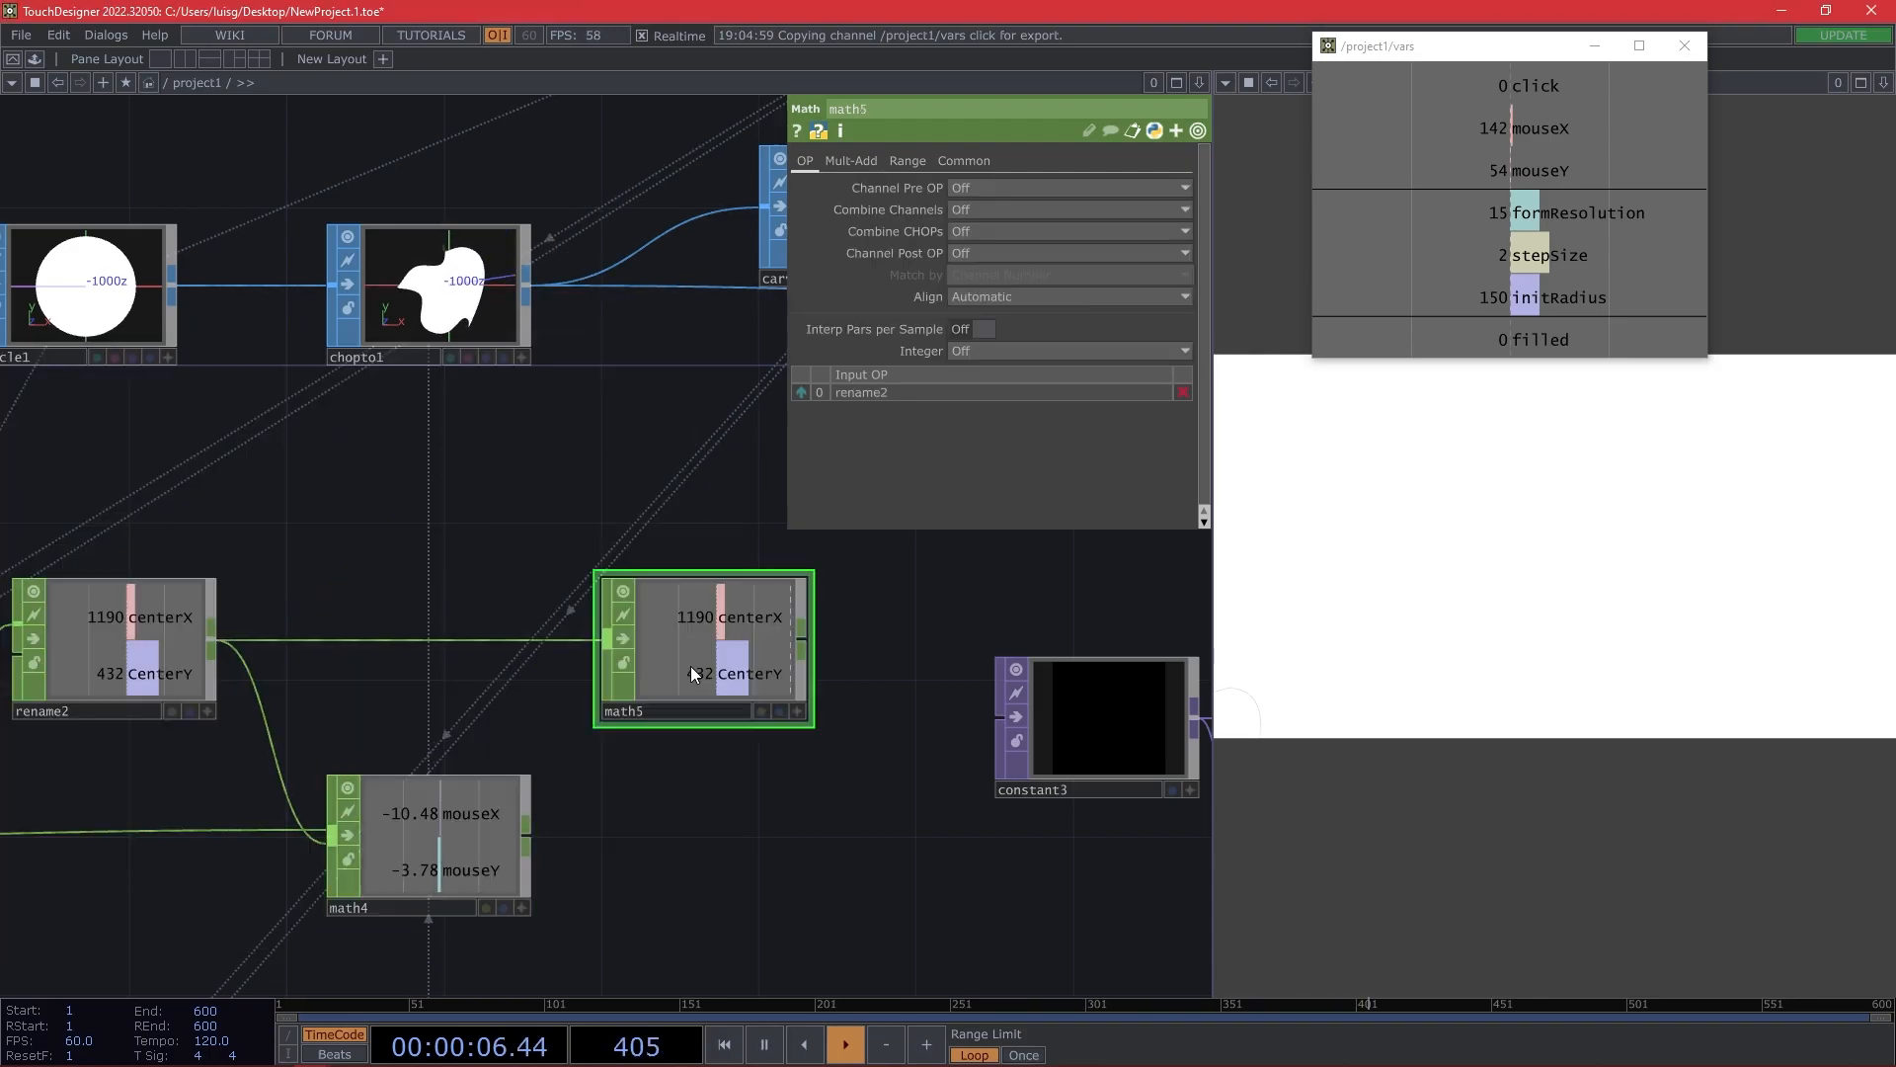
left_click_drag(570, 833, 756, 607)
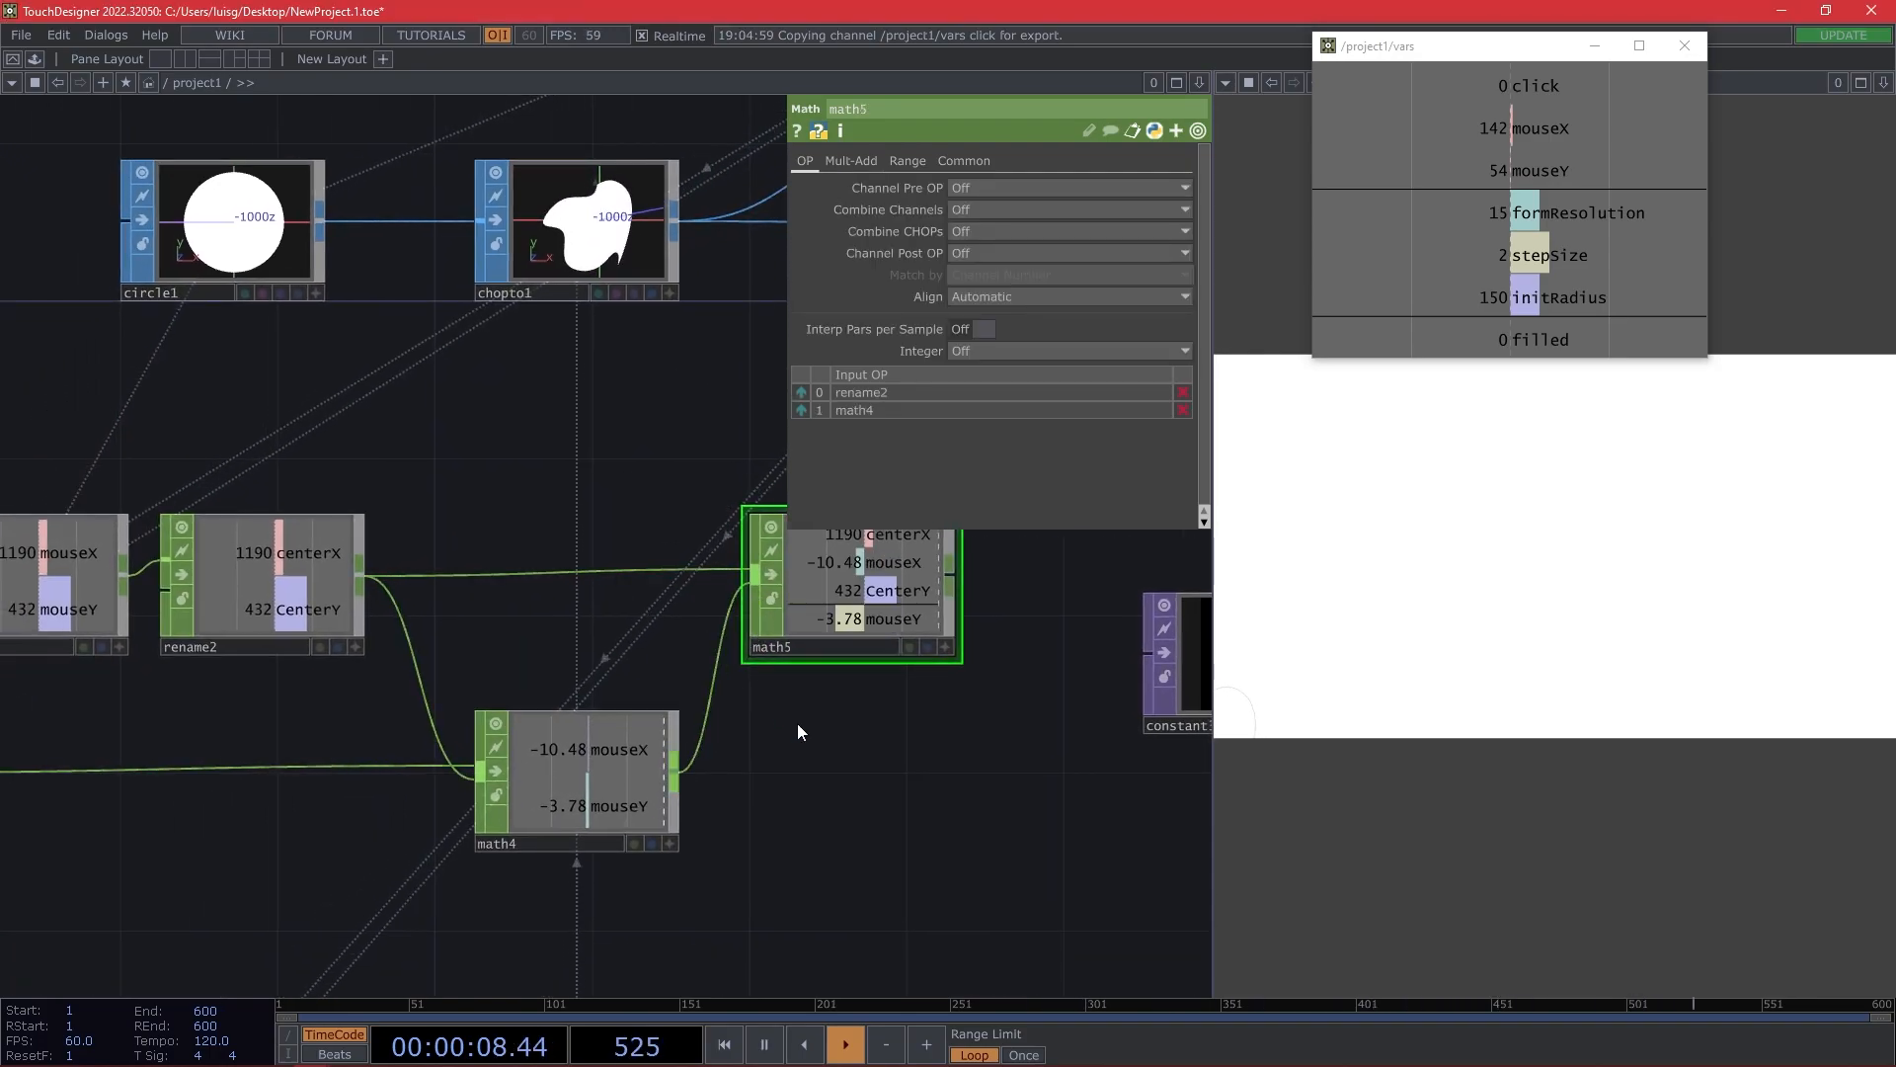
left_click_drag(794, 722, 734, 790)
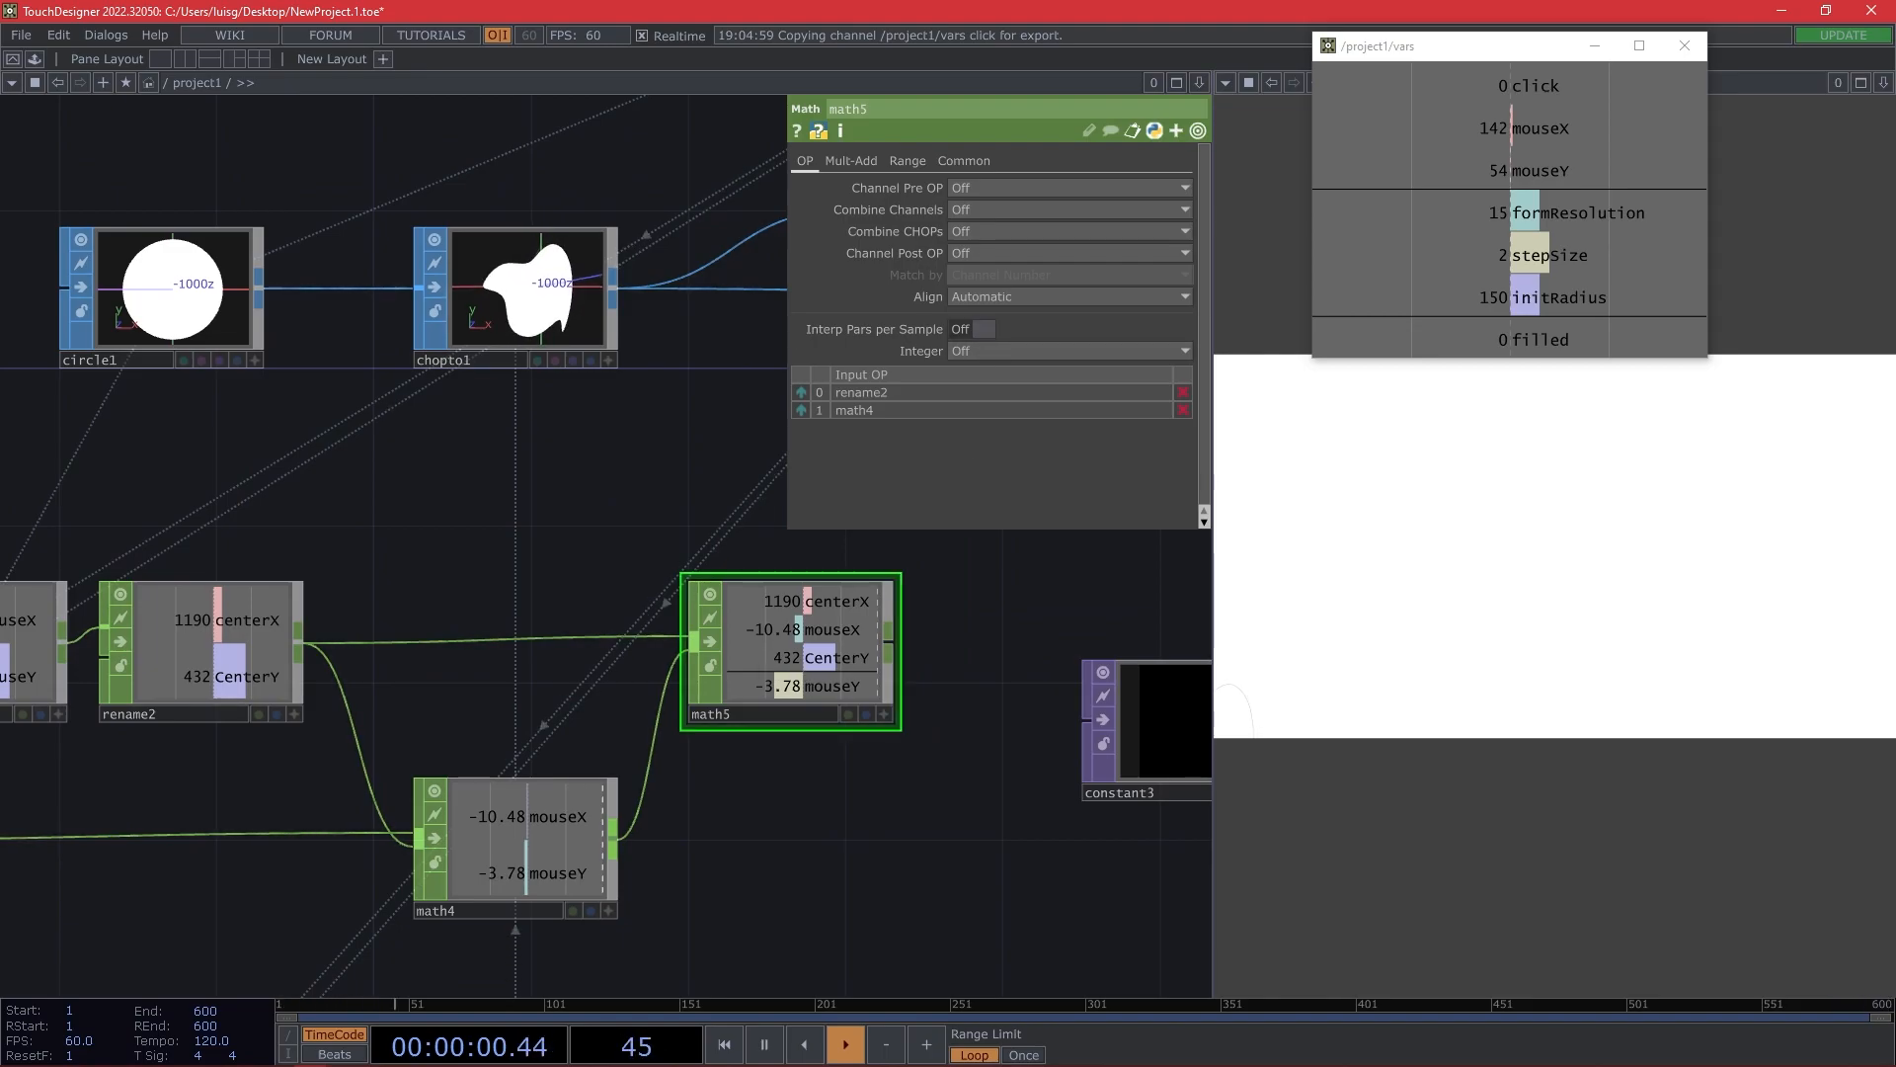
left_click(1007, 228)
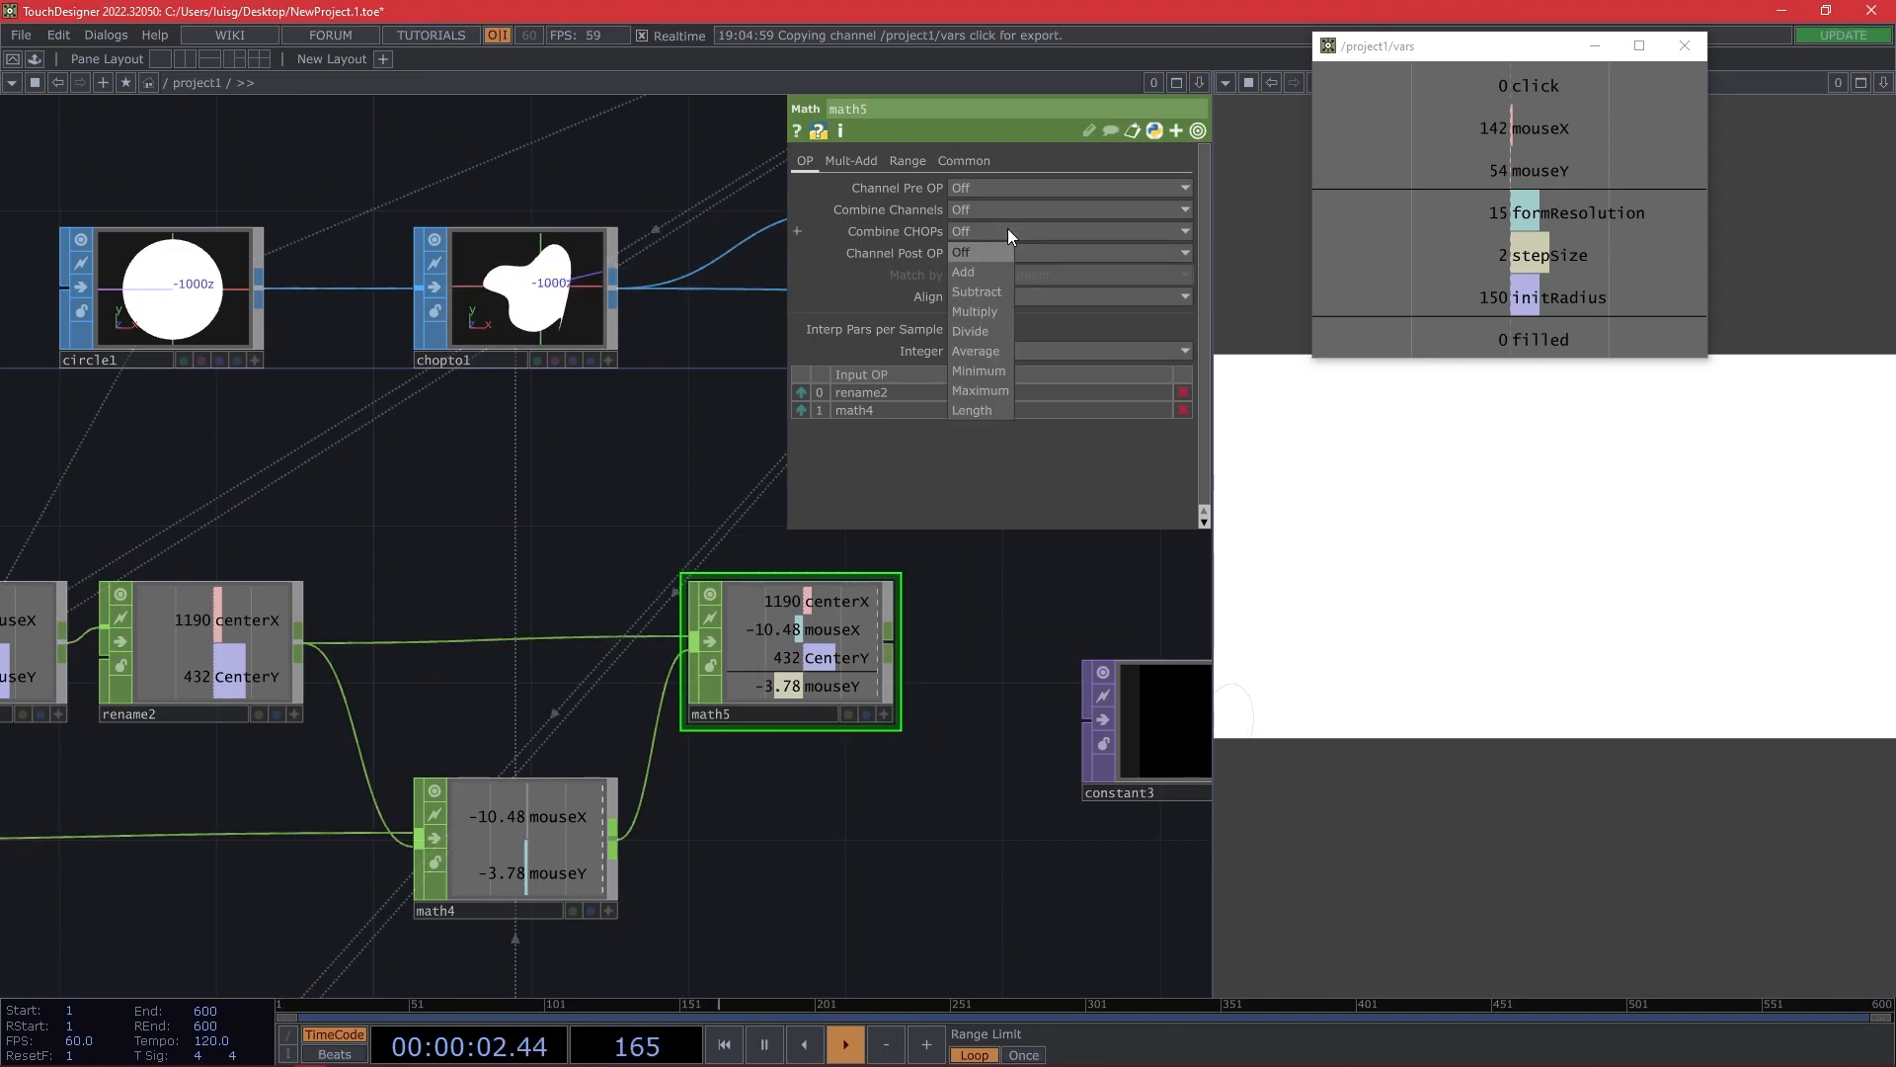
left_click(986, 276)
Look over the center feedback network and check math4's Multiply and Combine CHOPs settings.
scroll(961, 534, "down", 5)
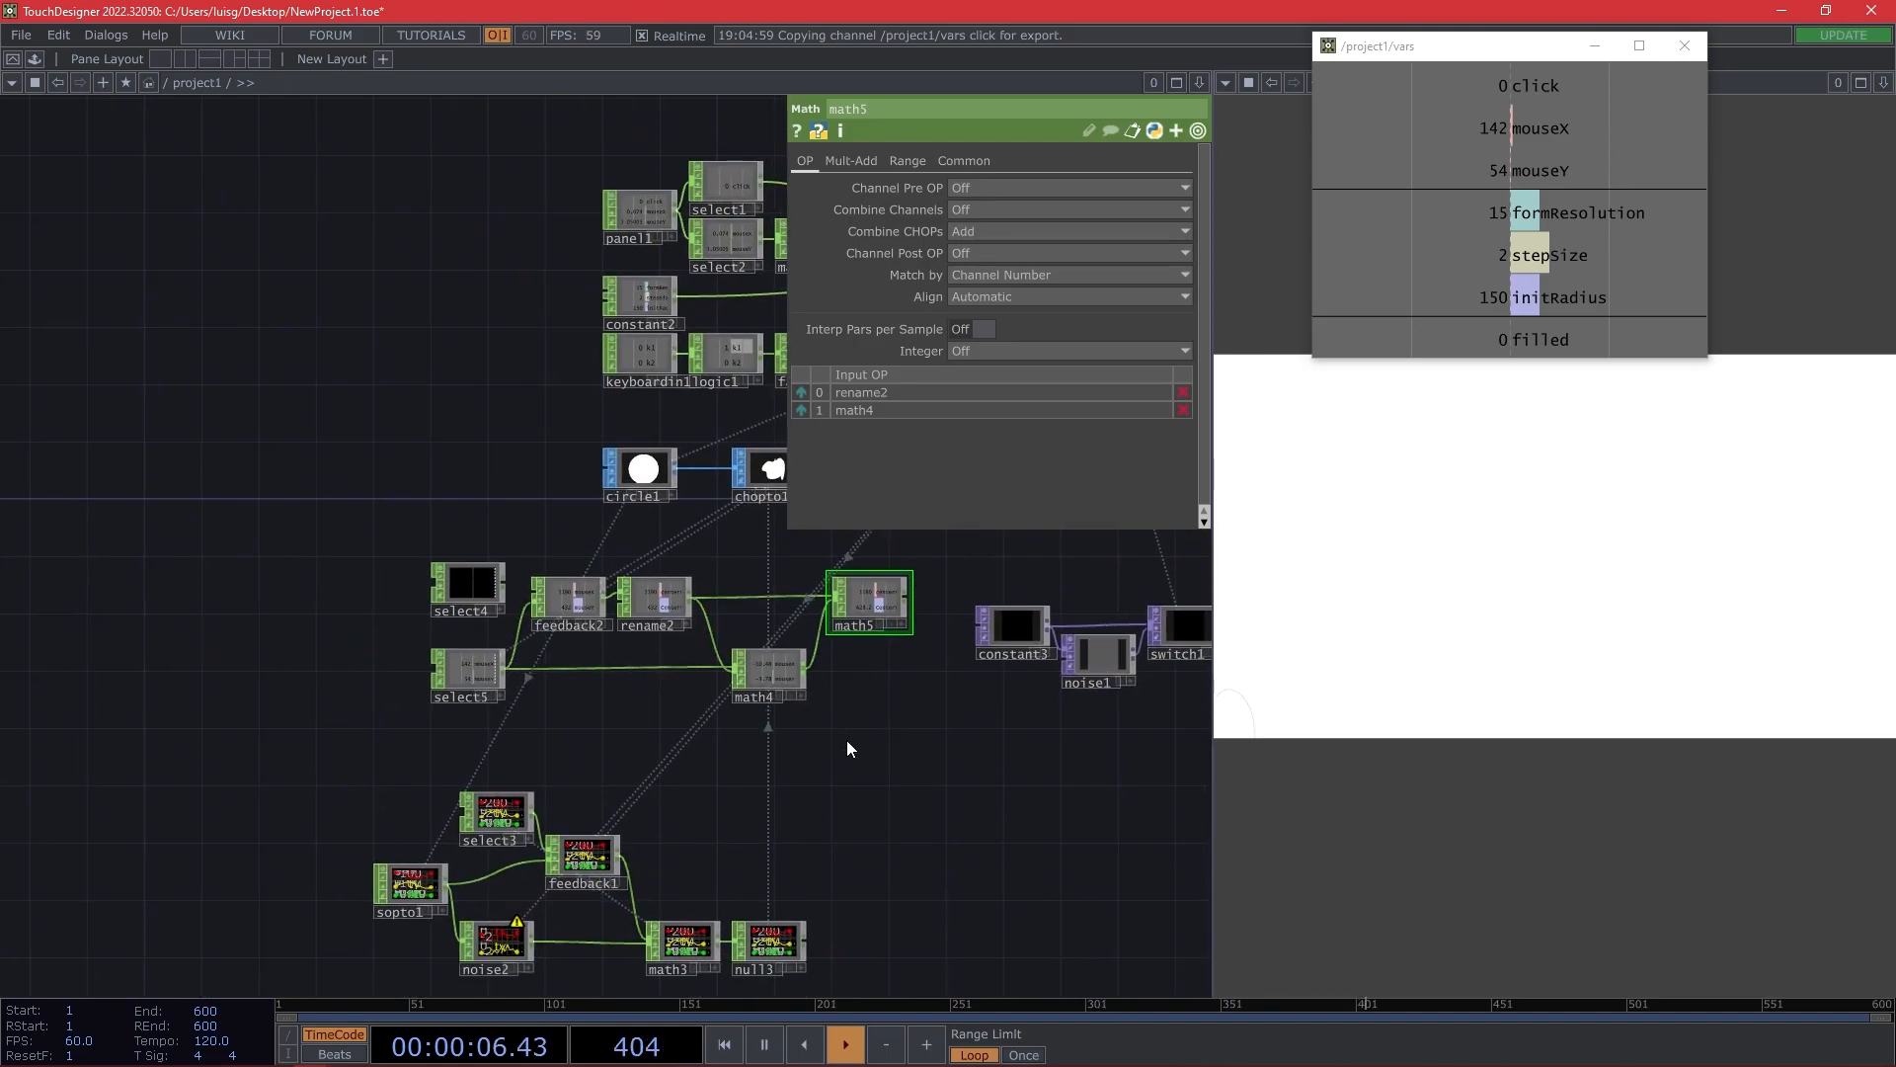
scroll(830, 741, "up", 5)
right_click_drag(906, 797, 116, 517)
left_click_drag(304, 465, 567, 498)
left_click_drag(533, 578, 361, 589)
left_click(341, 476)
scroll(341, 476, "down", 3)
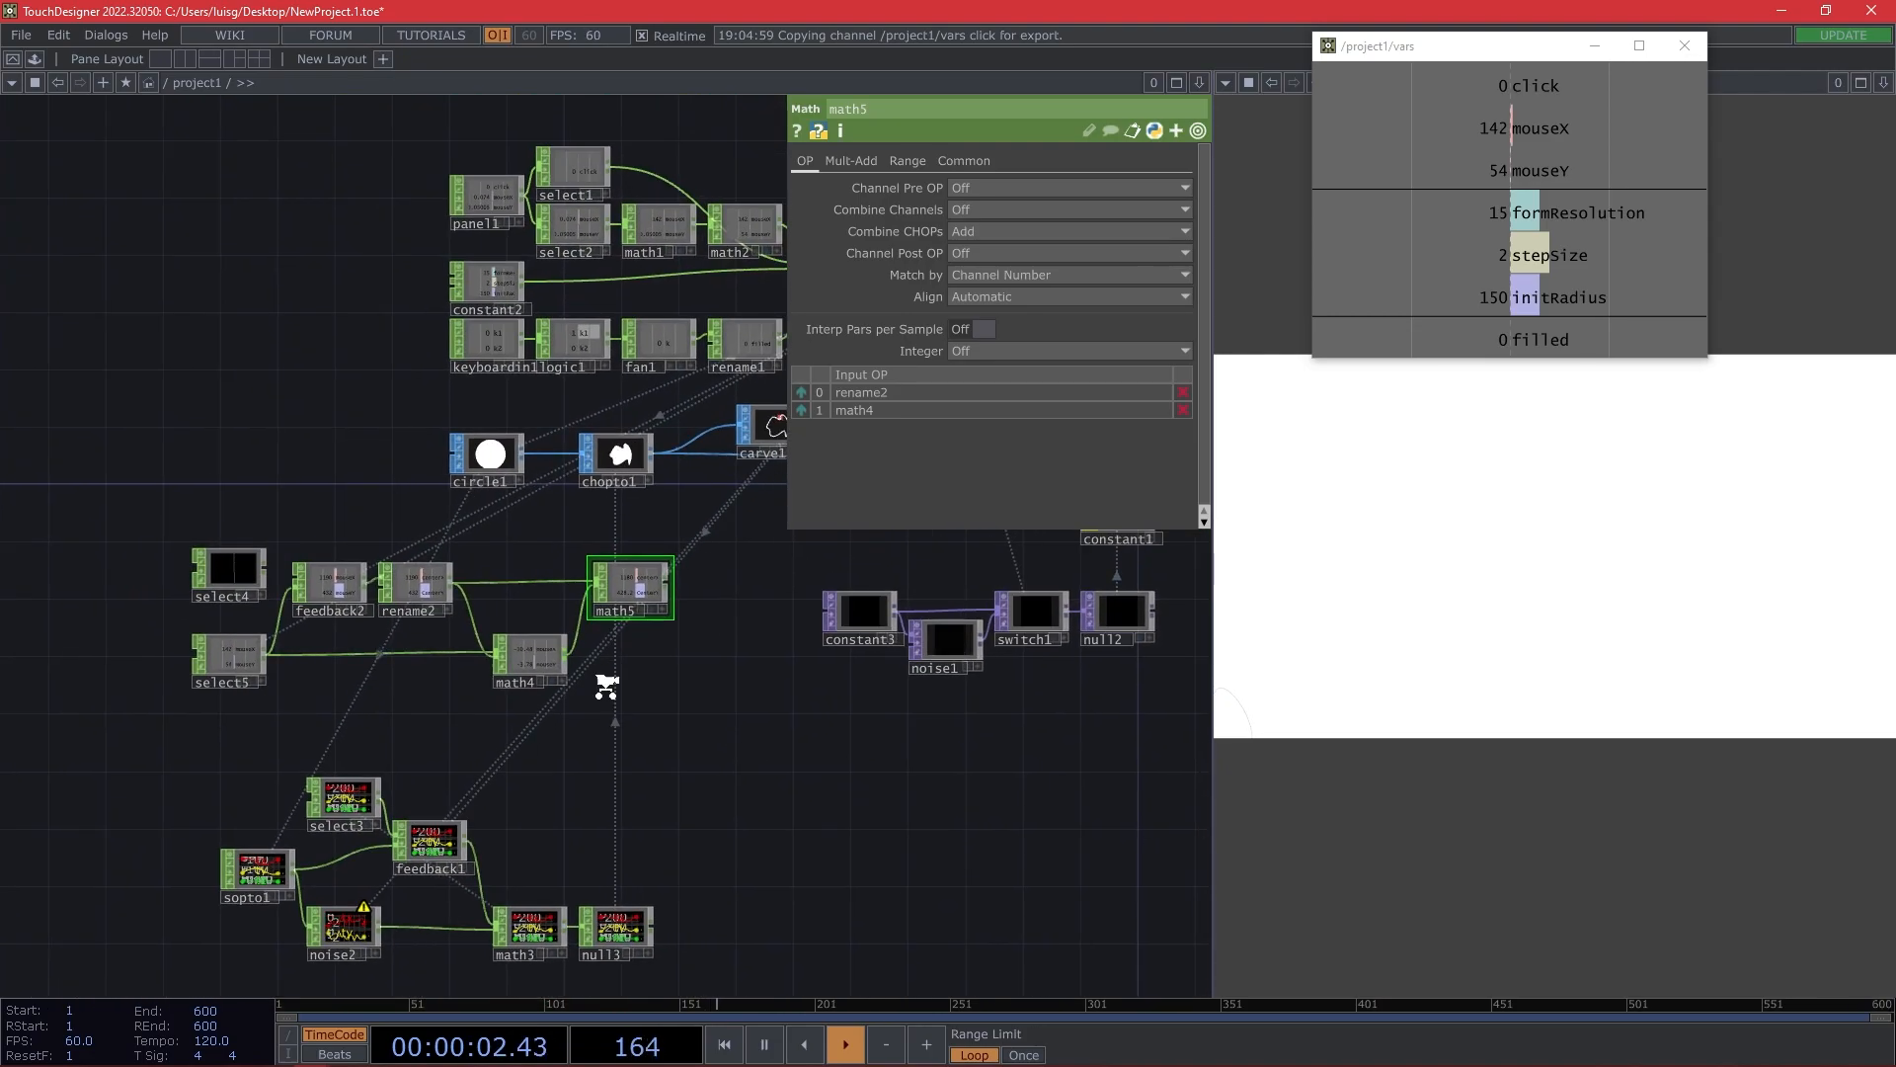
scroll(606, 690, "up", 3)
left_click(621, 668)
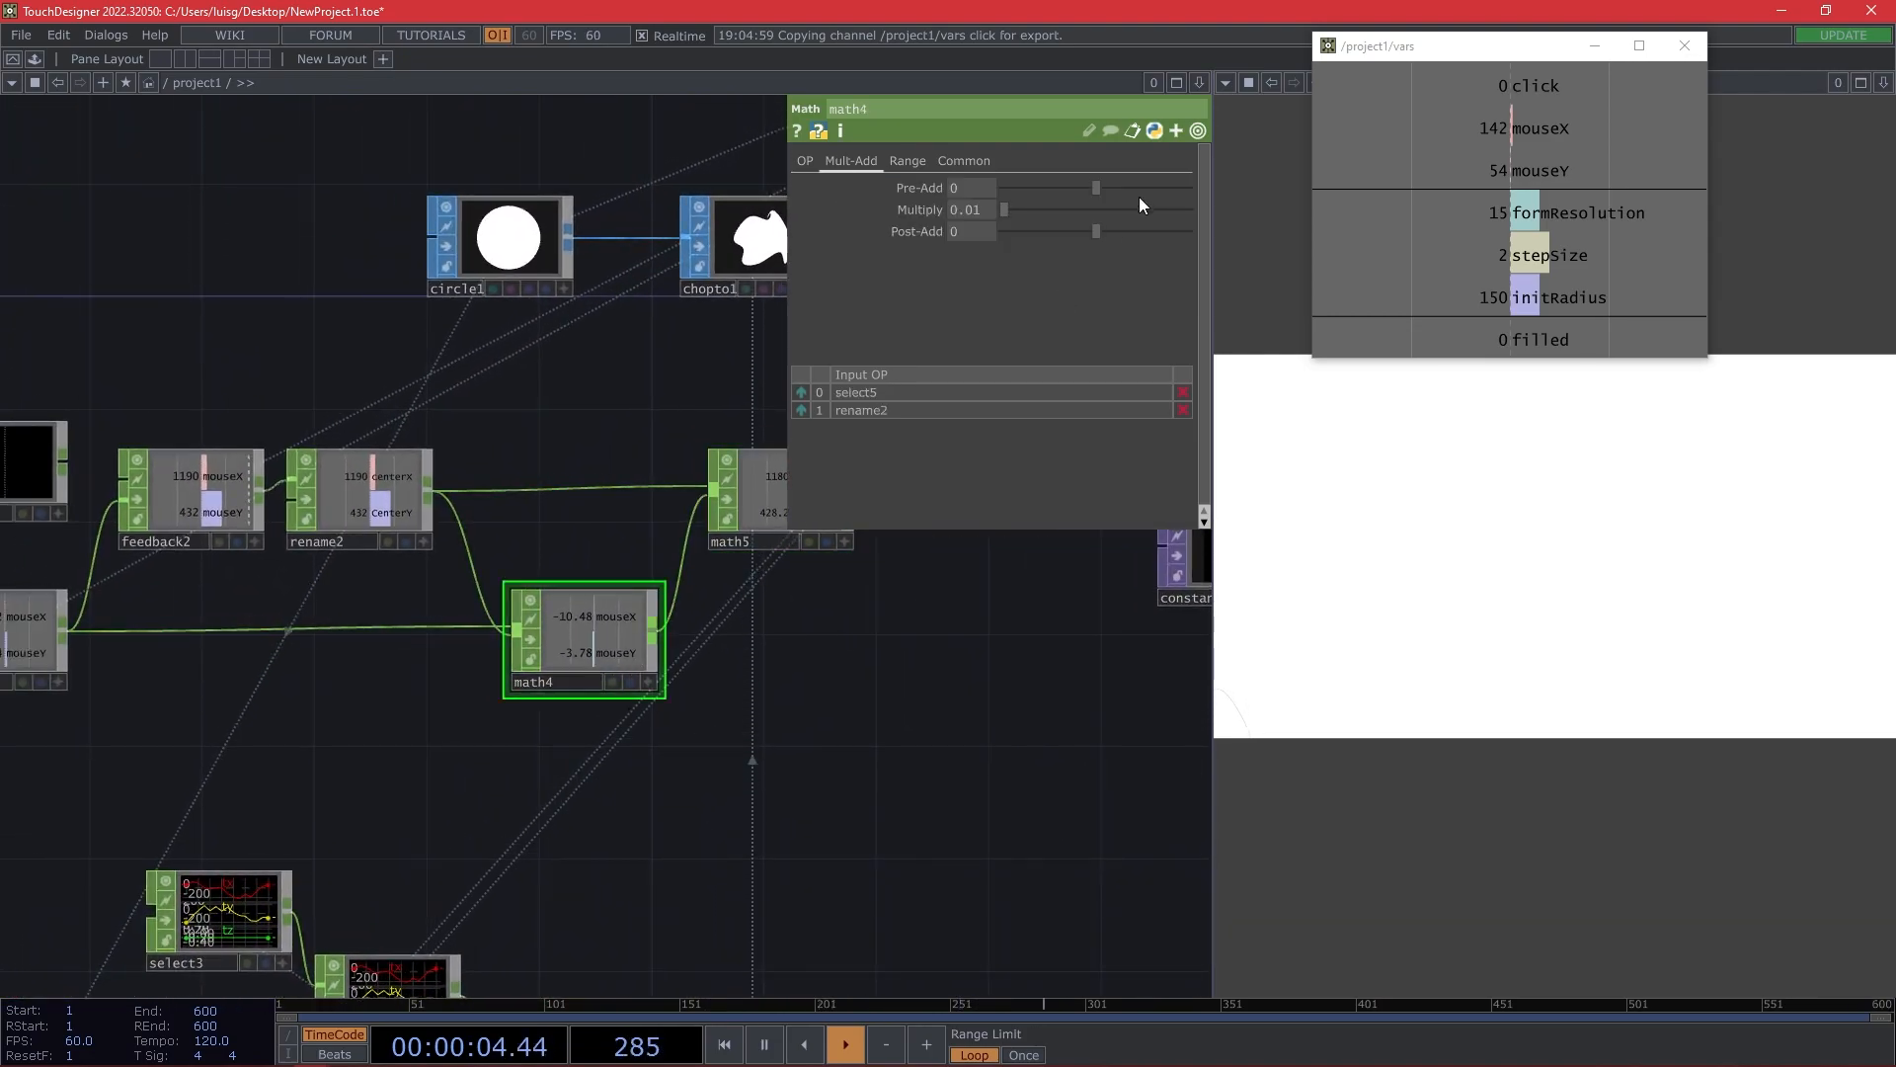
left_click(808, 161)
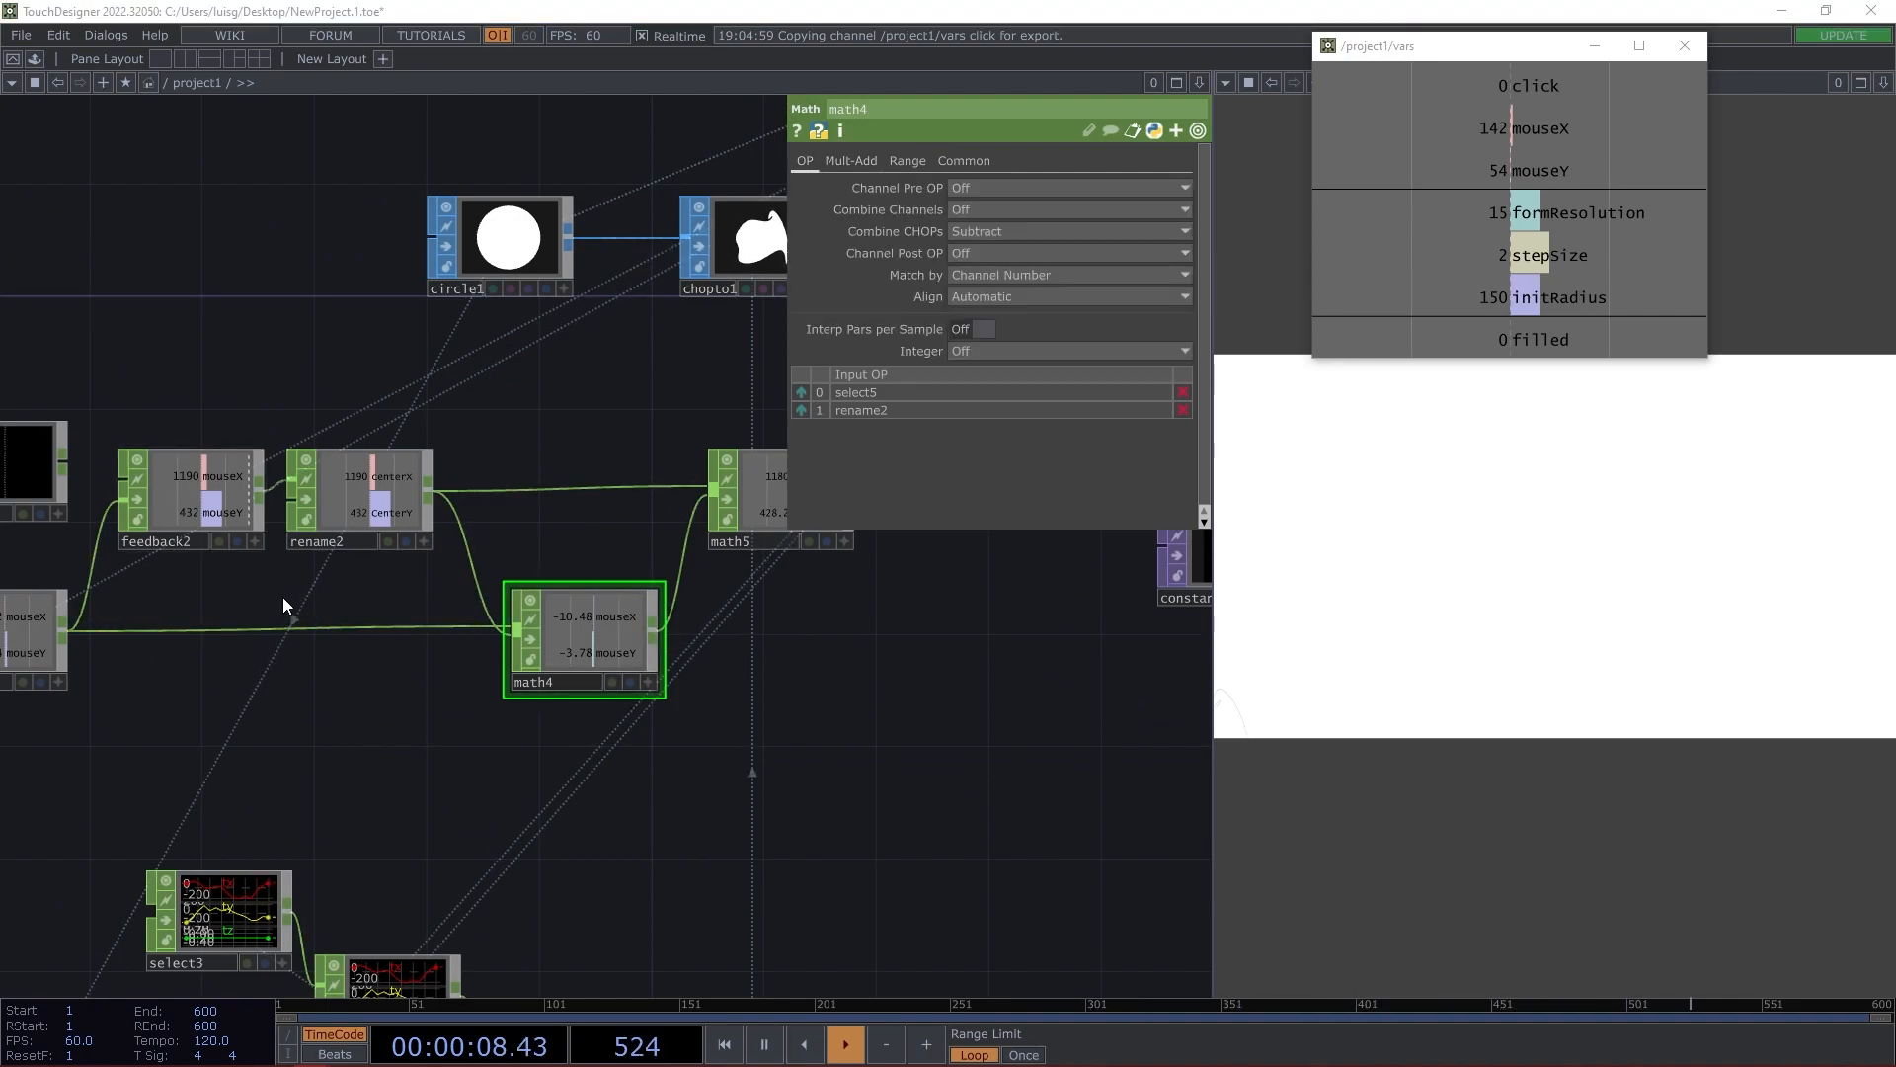
Review only the non-default parameters of math4, rename2 and feedback2, and restore the full parameter display.
left_click_drag(282, 596, 359, 596)
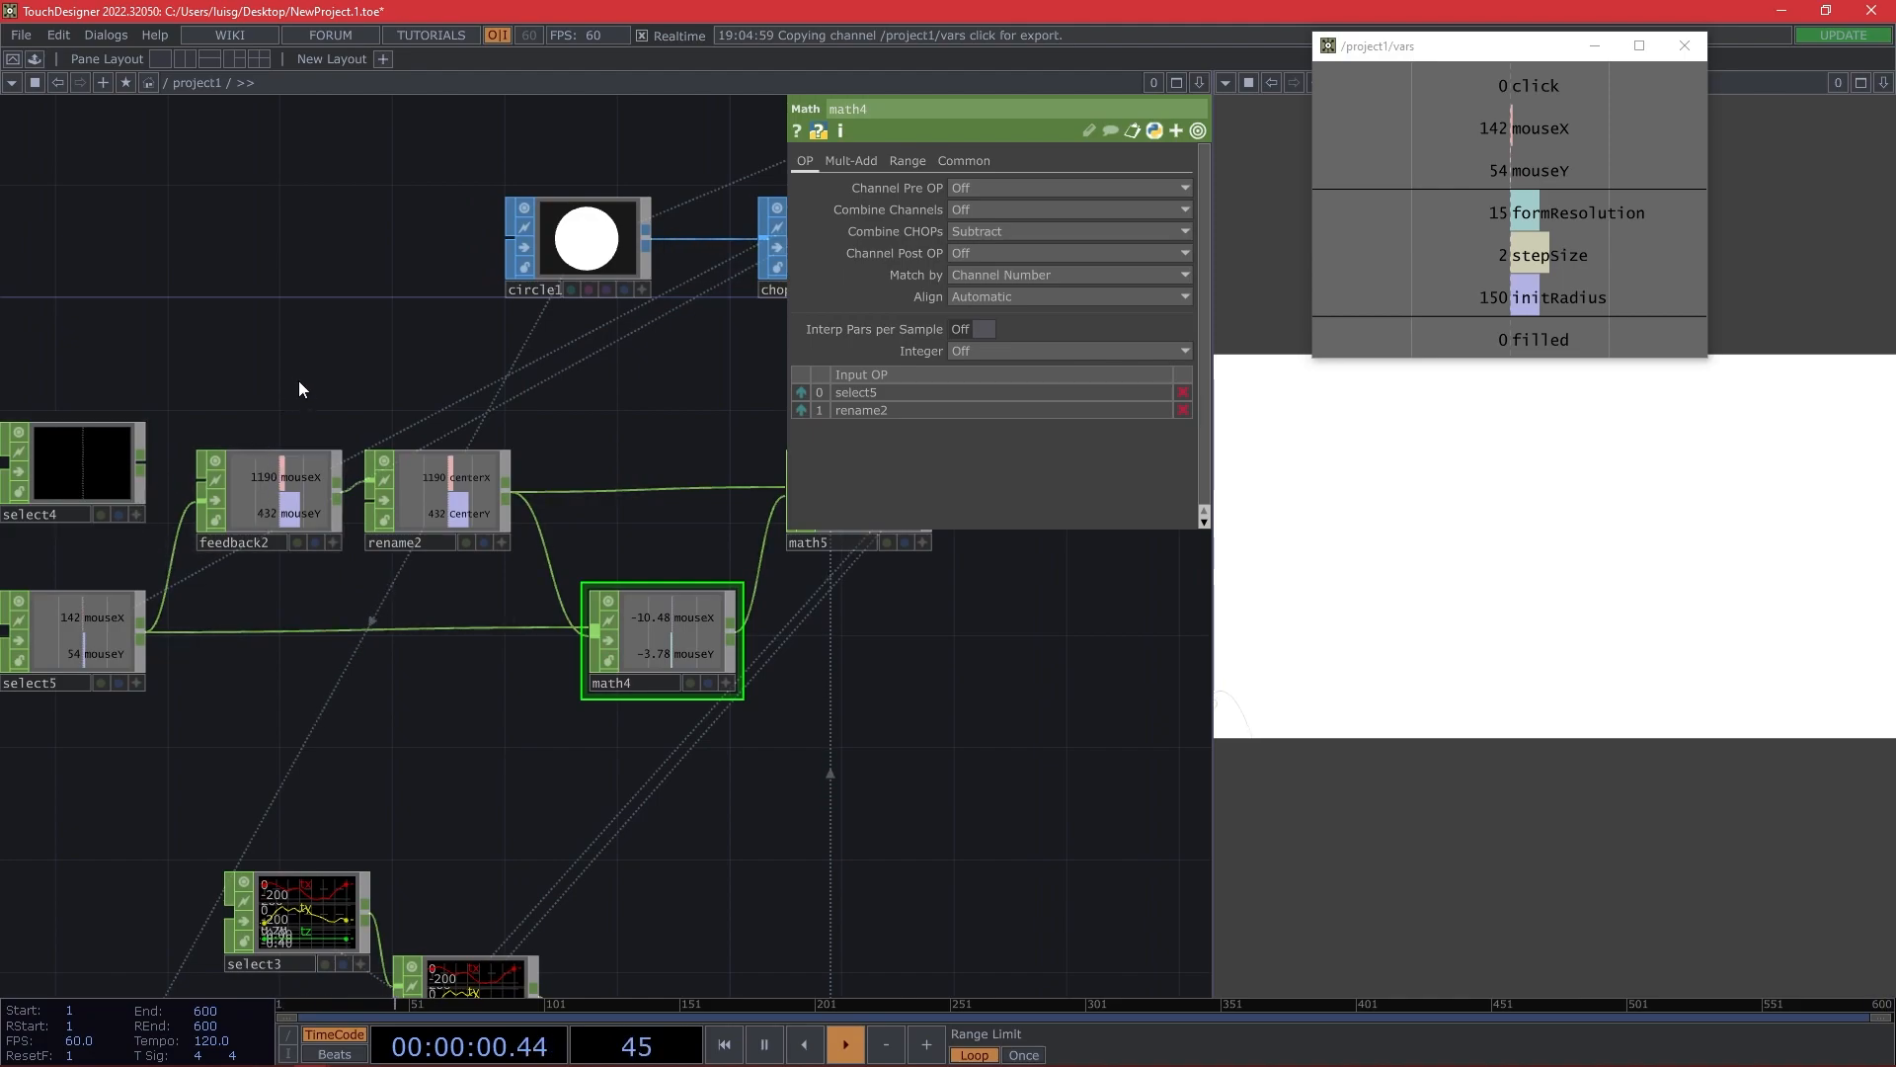
left_click_drag(284, 389, 215, 606)
left_click_drag(648, 547, 329, 612)
left_click_drag(552, 630, 921, 614)
left_click_drag(816, 779, 788, 779)
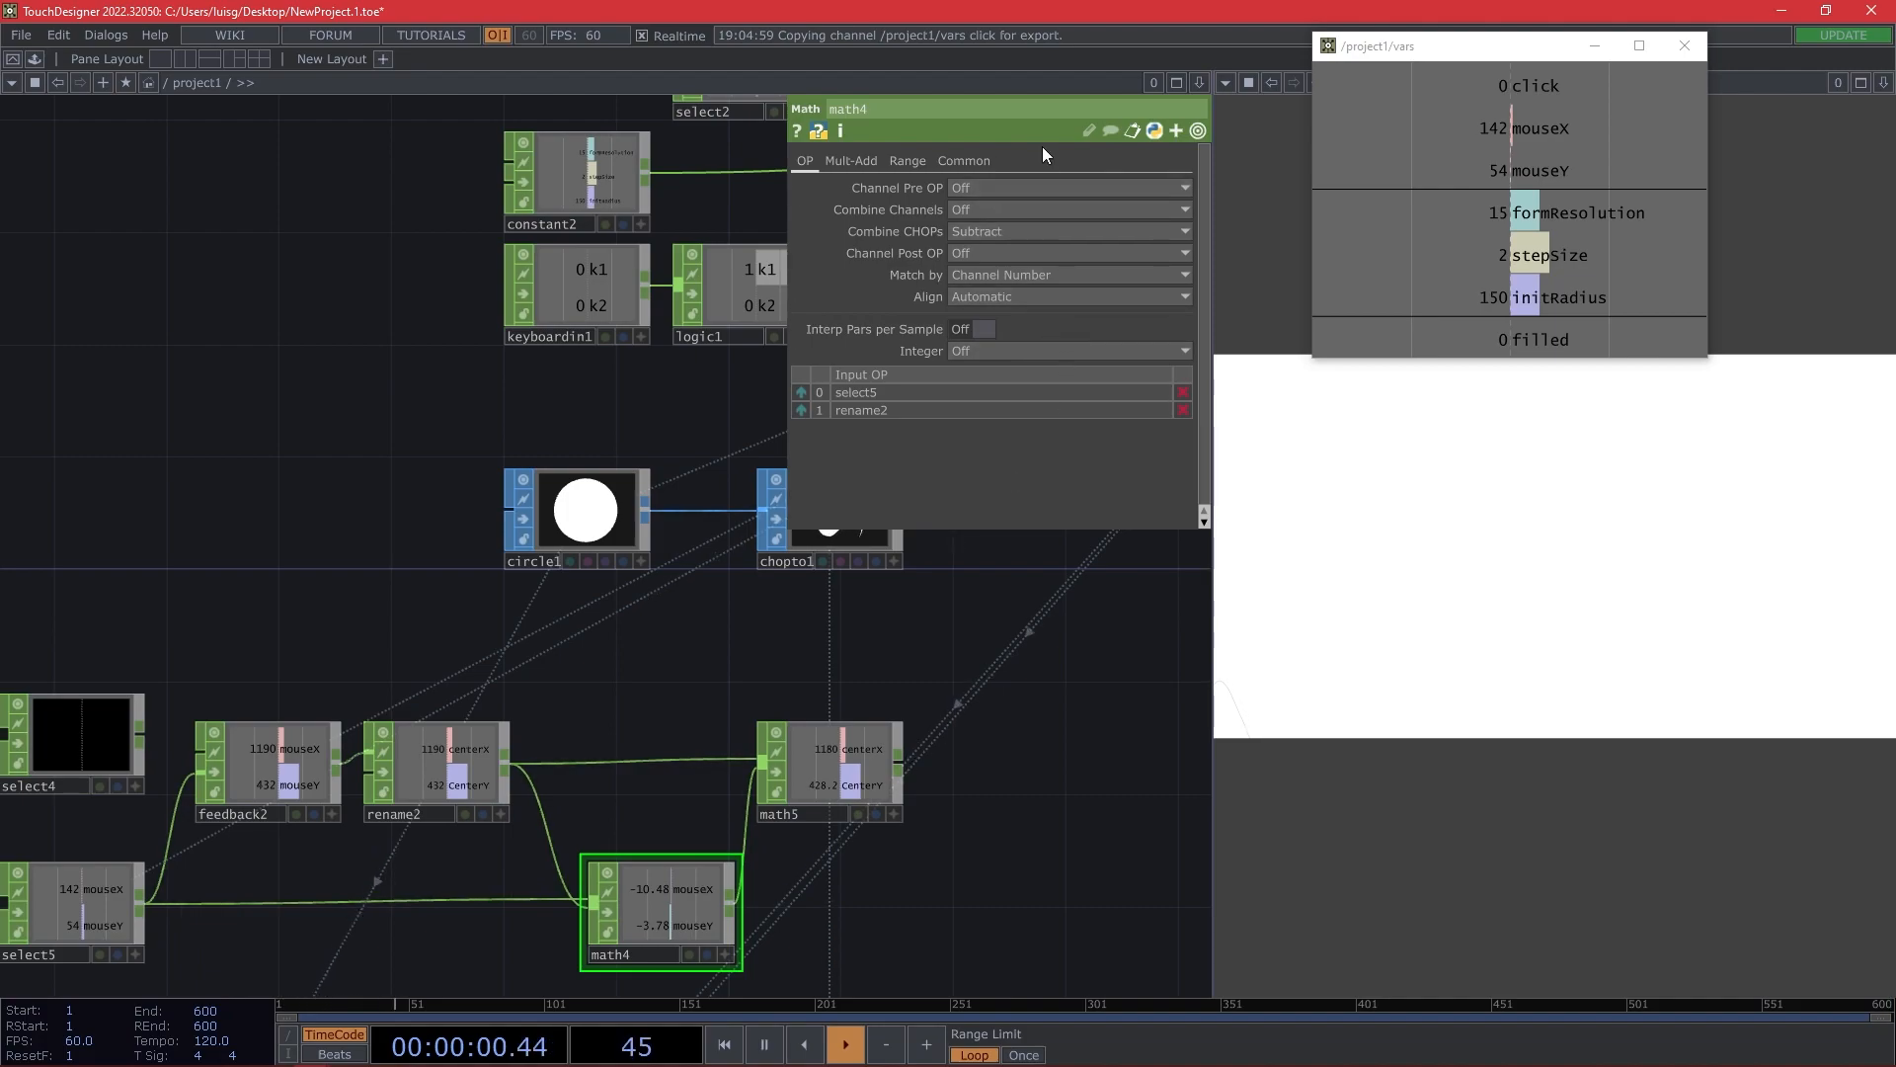
left_click(1199, 132)
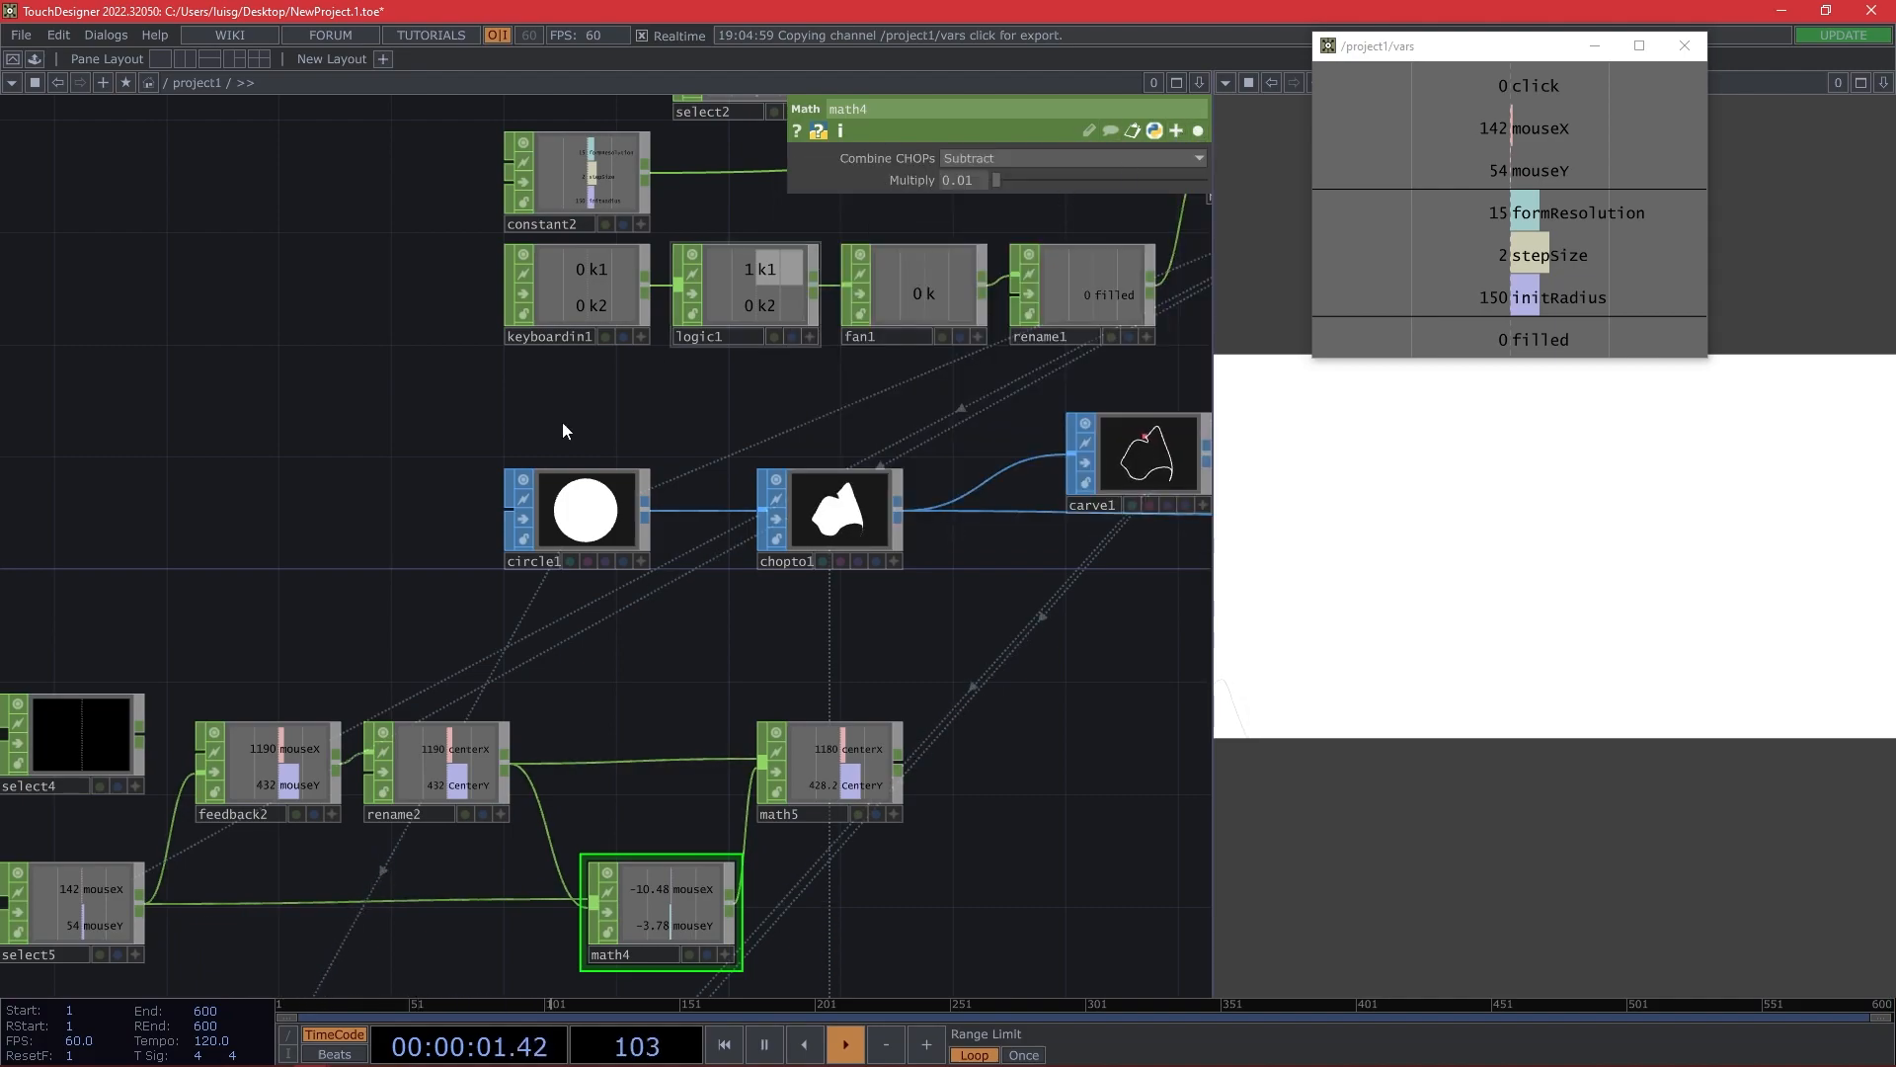
left_click(457, 763)
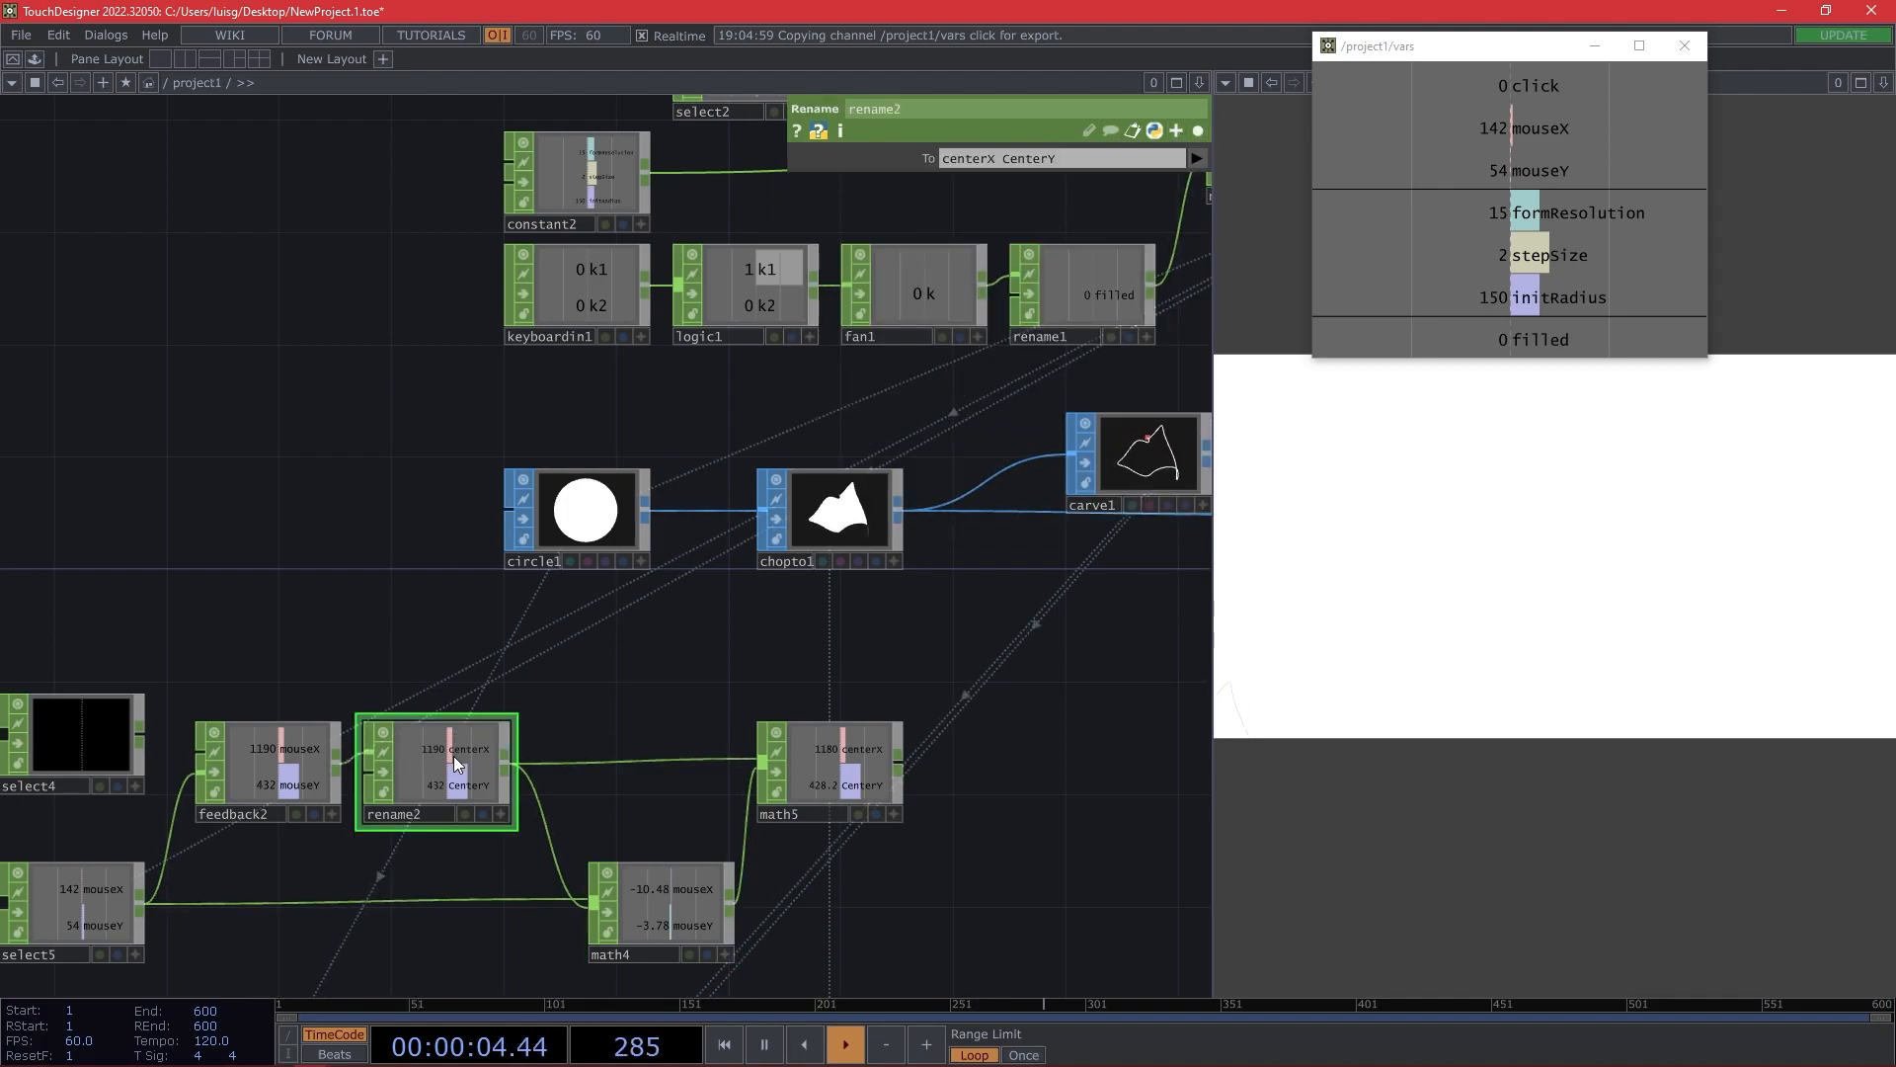
left_click(262, 765)
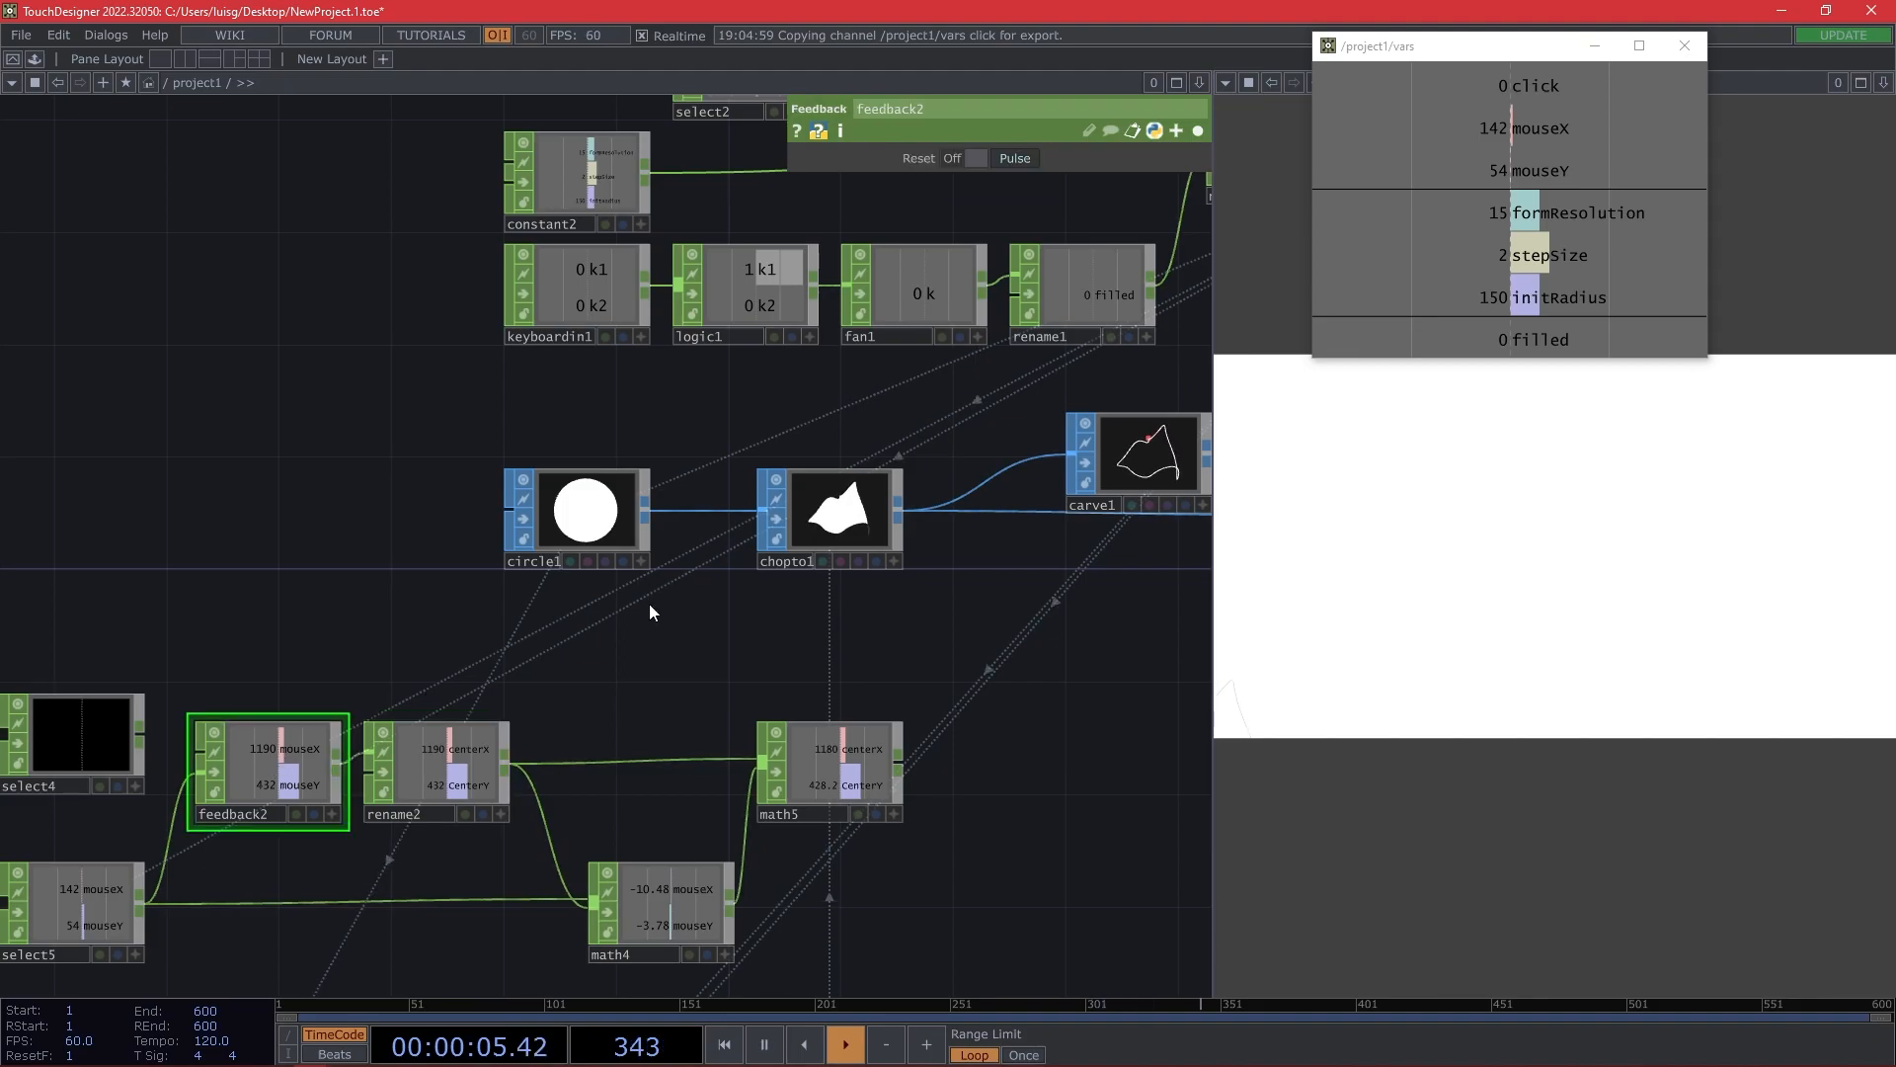
left_click(1195, 131)
Move math4 and math5 slightly closer to rename2 in the network.
left_click_drag(369, 481, 467, 378)
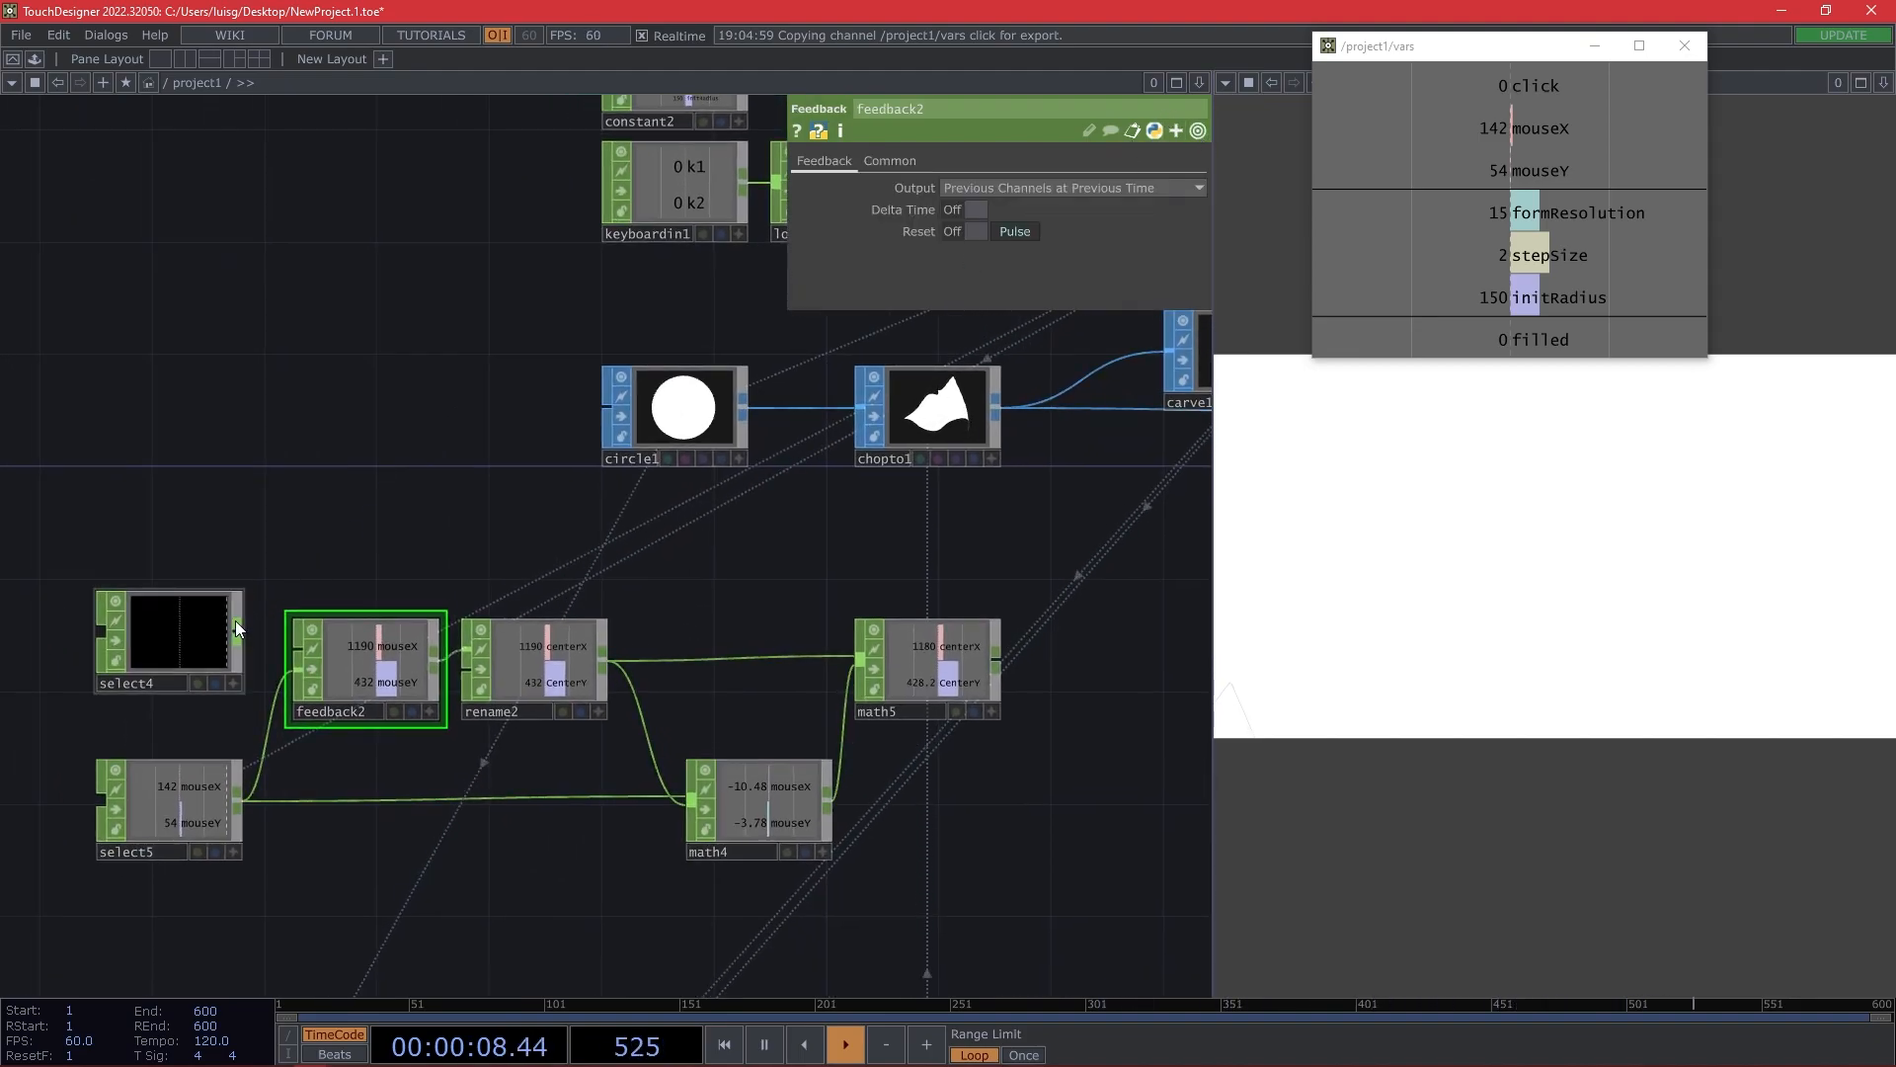
left_click_drag(347, 612, 367, 591)
left_click_drag(796, 790, 726, 788)
left_click_drag(938, 642, 909, 638)
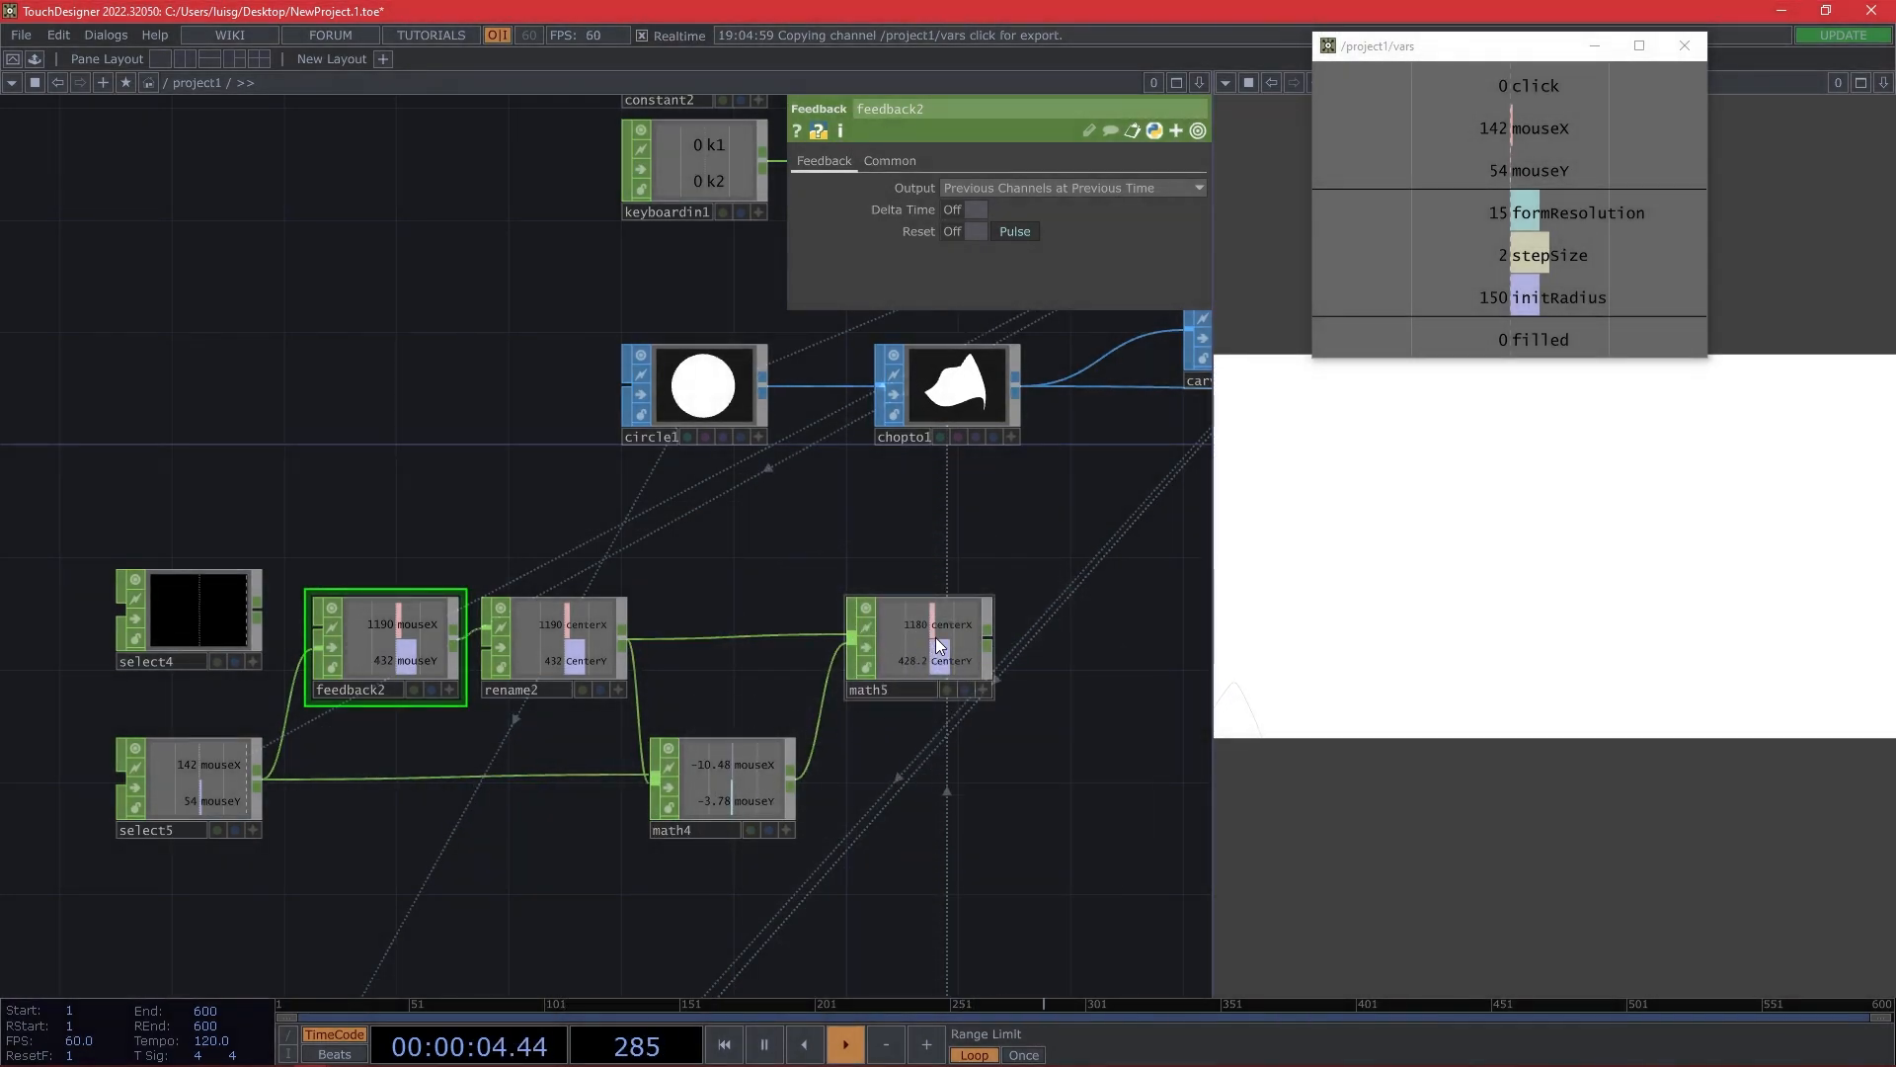
Make select4 reference math5 and connect it to feedback2's first input to close the feedback loop.
left_click(931, 638)
left_click_drag(930, 637, 198, 622)
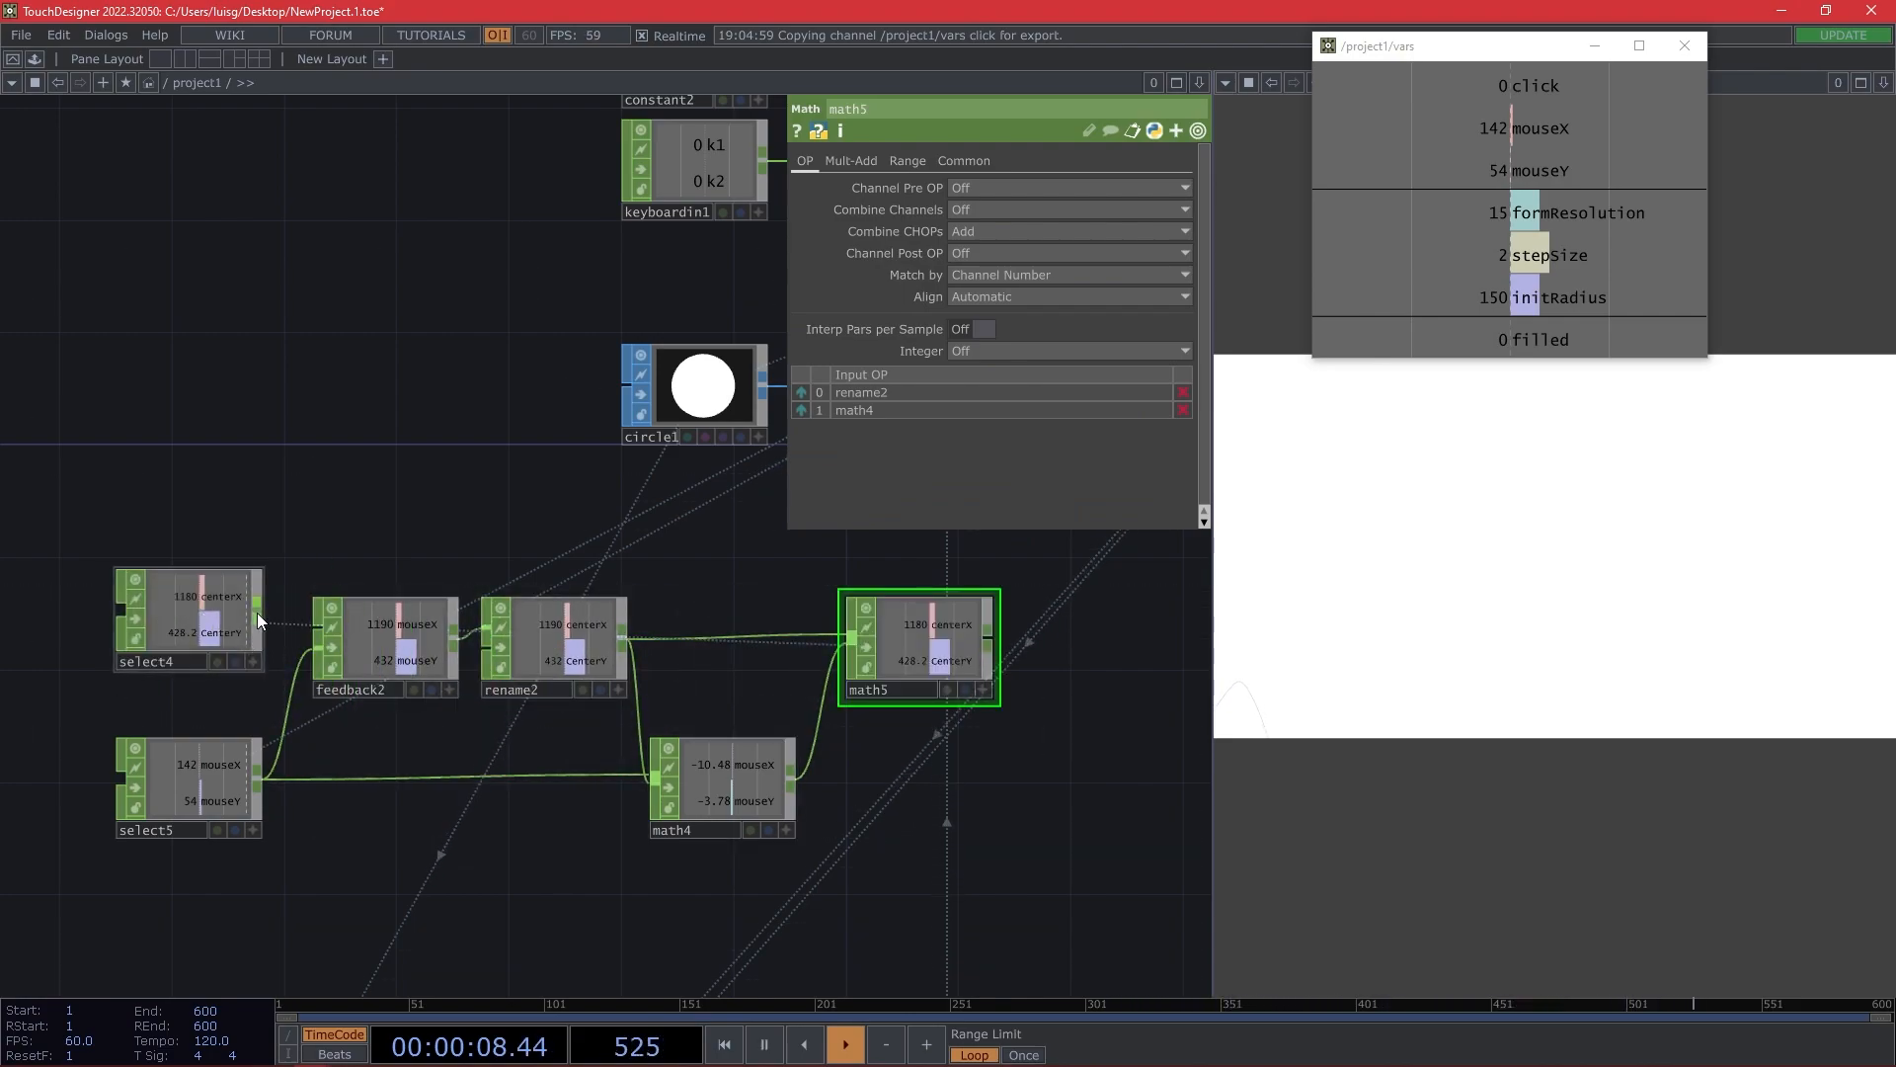
left_click_drag(258, 619, 297, 626)
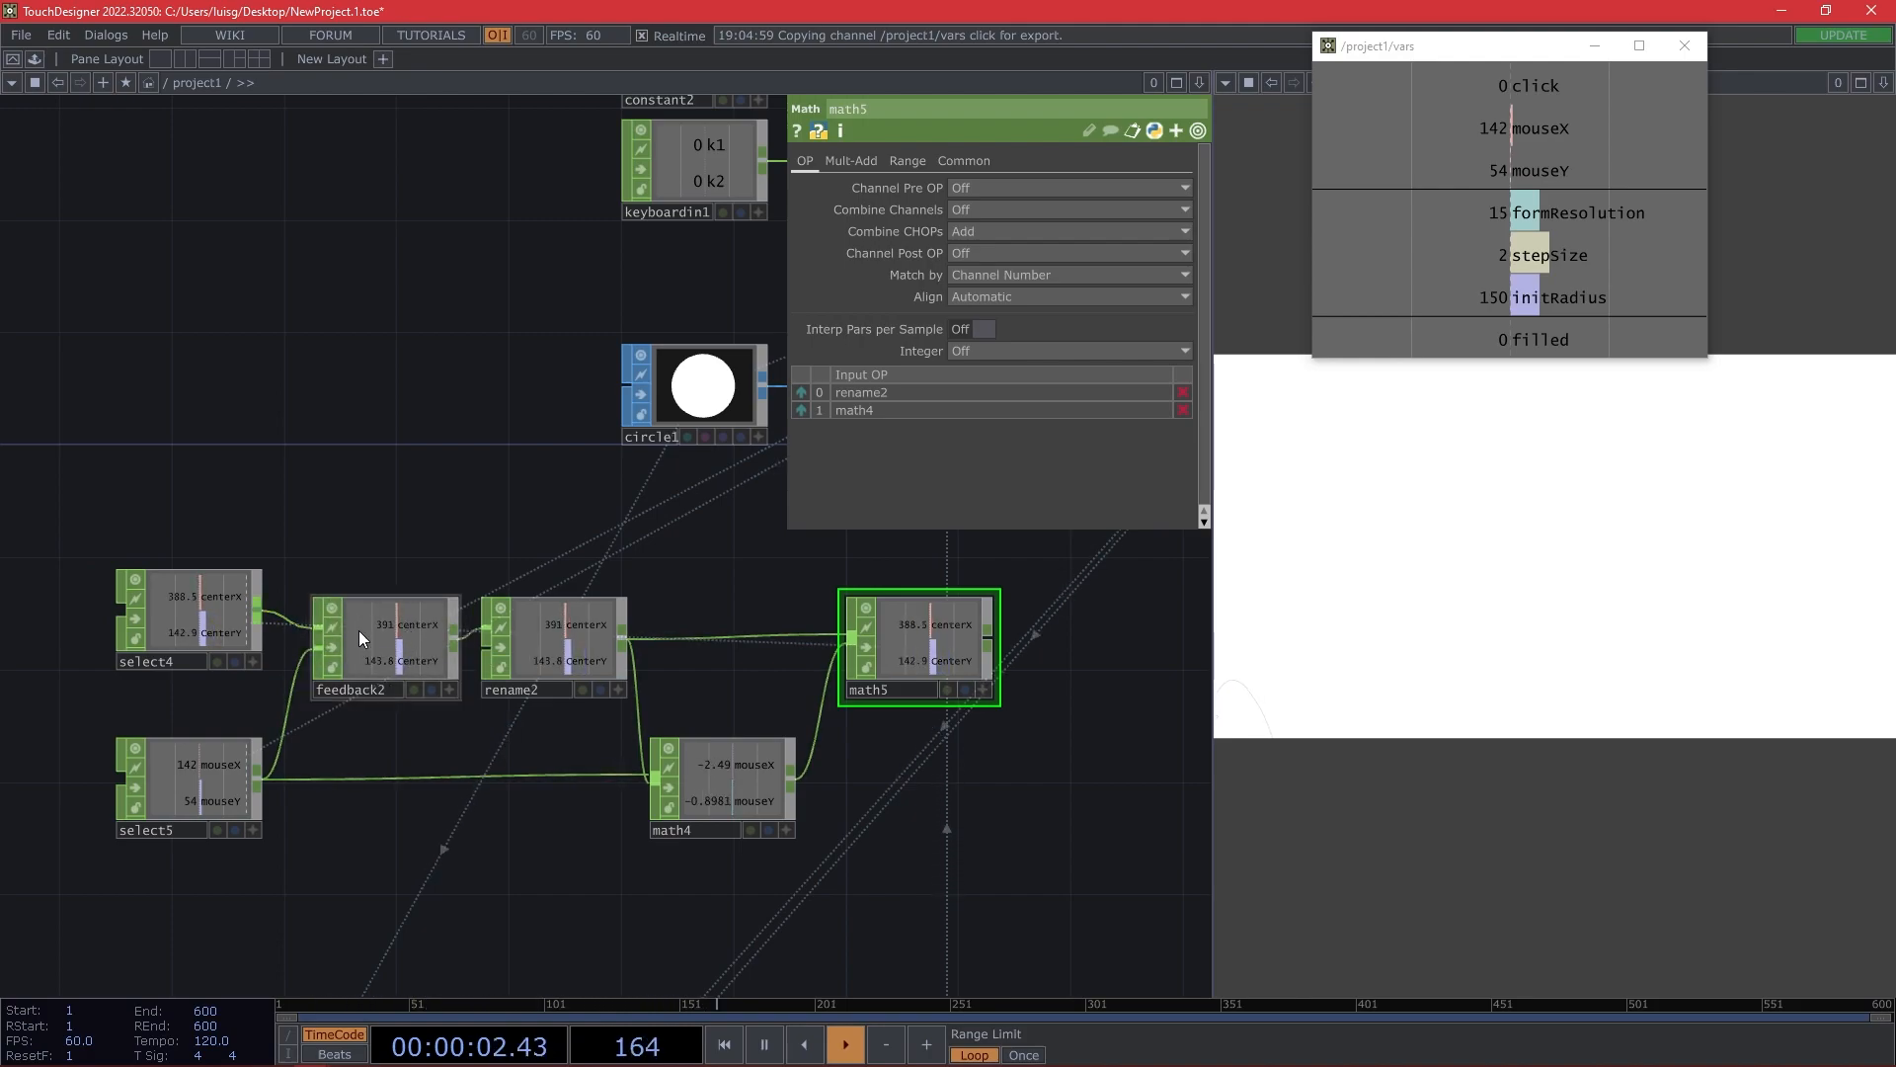
left_click_drag(871, 763, 727, 724)
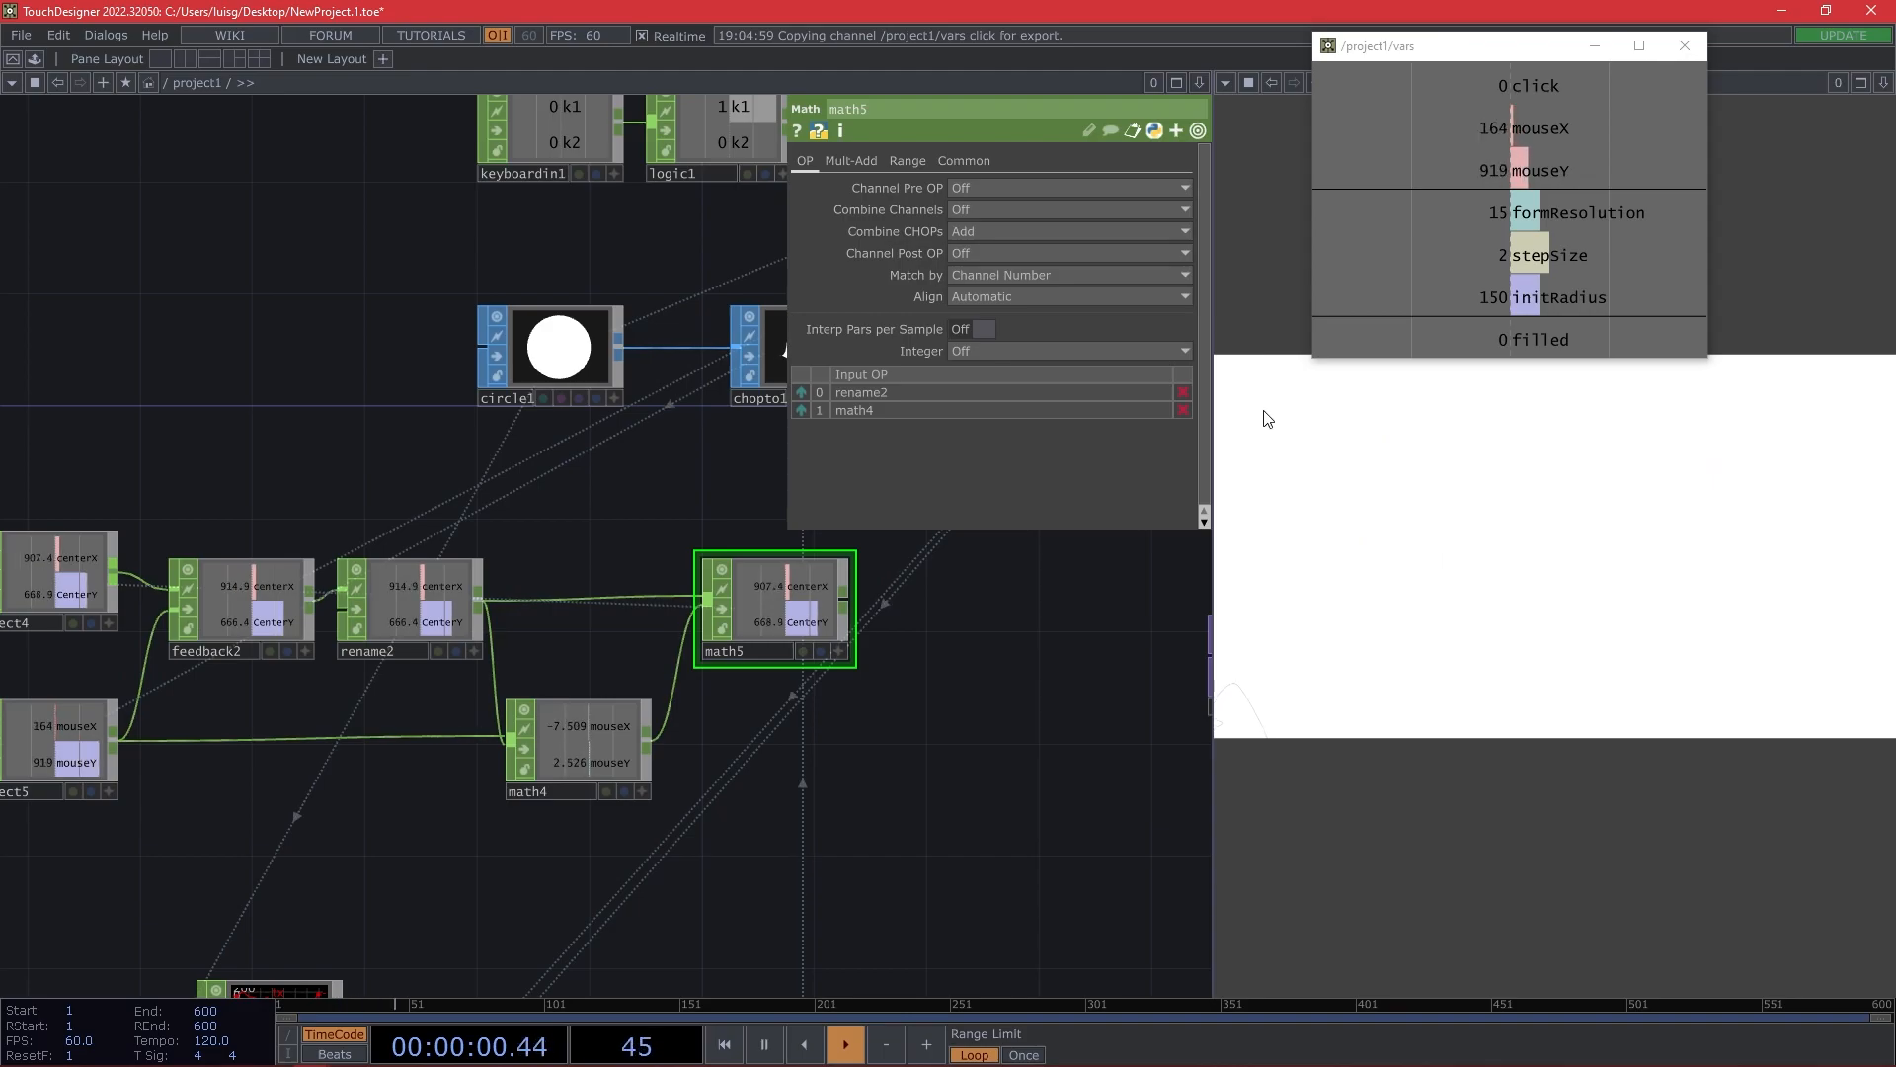
Add a Null CHOP after math5 and shift the center feedback nodes left, aligning null4 and select4 with the row.
scroll(775, 689, "down", 3)
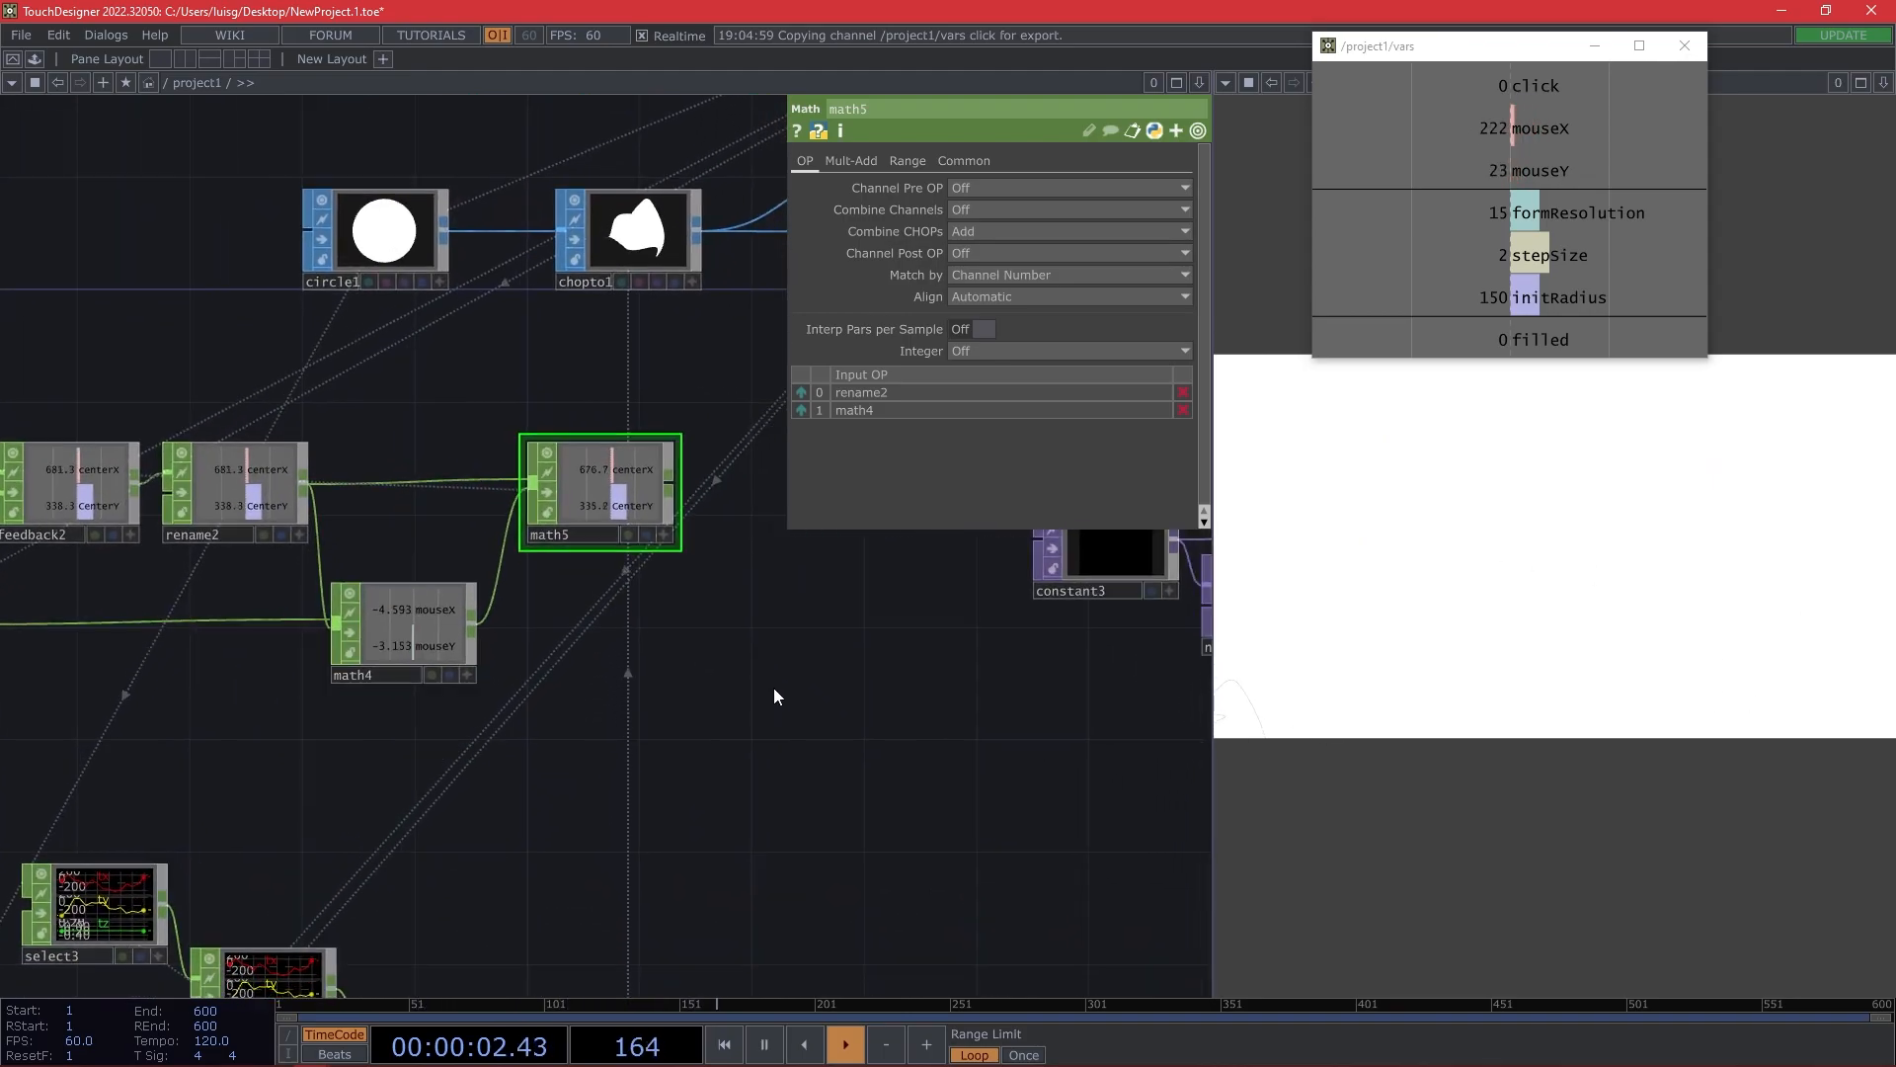
right_click(785, 537)
left_click(802, 555)
left_click(858, 551)
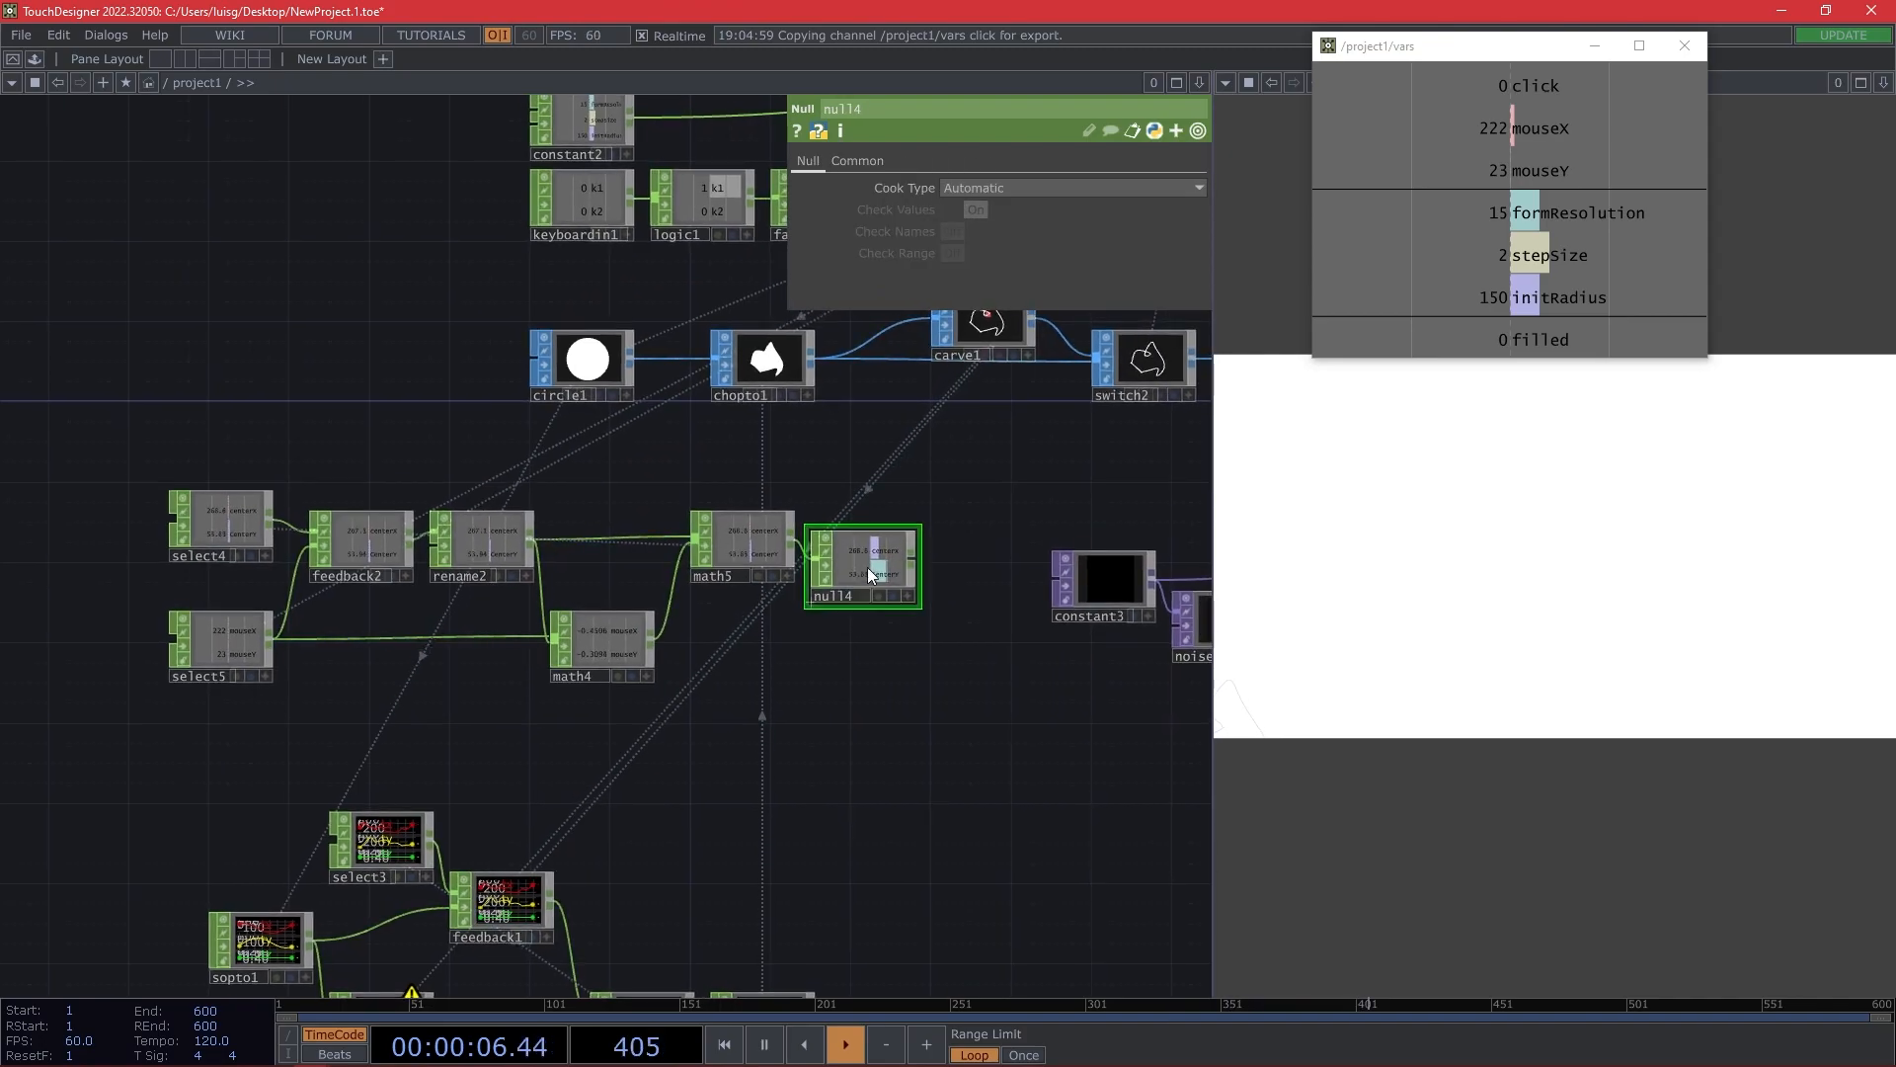
left_click_drag(929, 743, 283, 483)
left_click(172, 436)
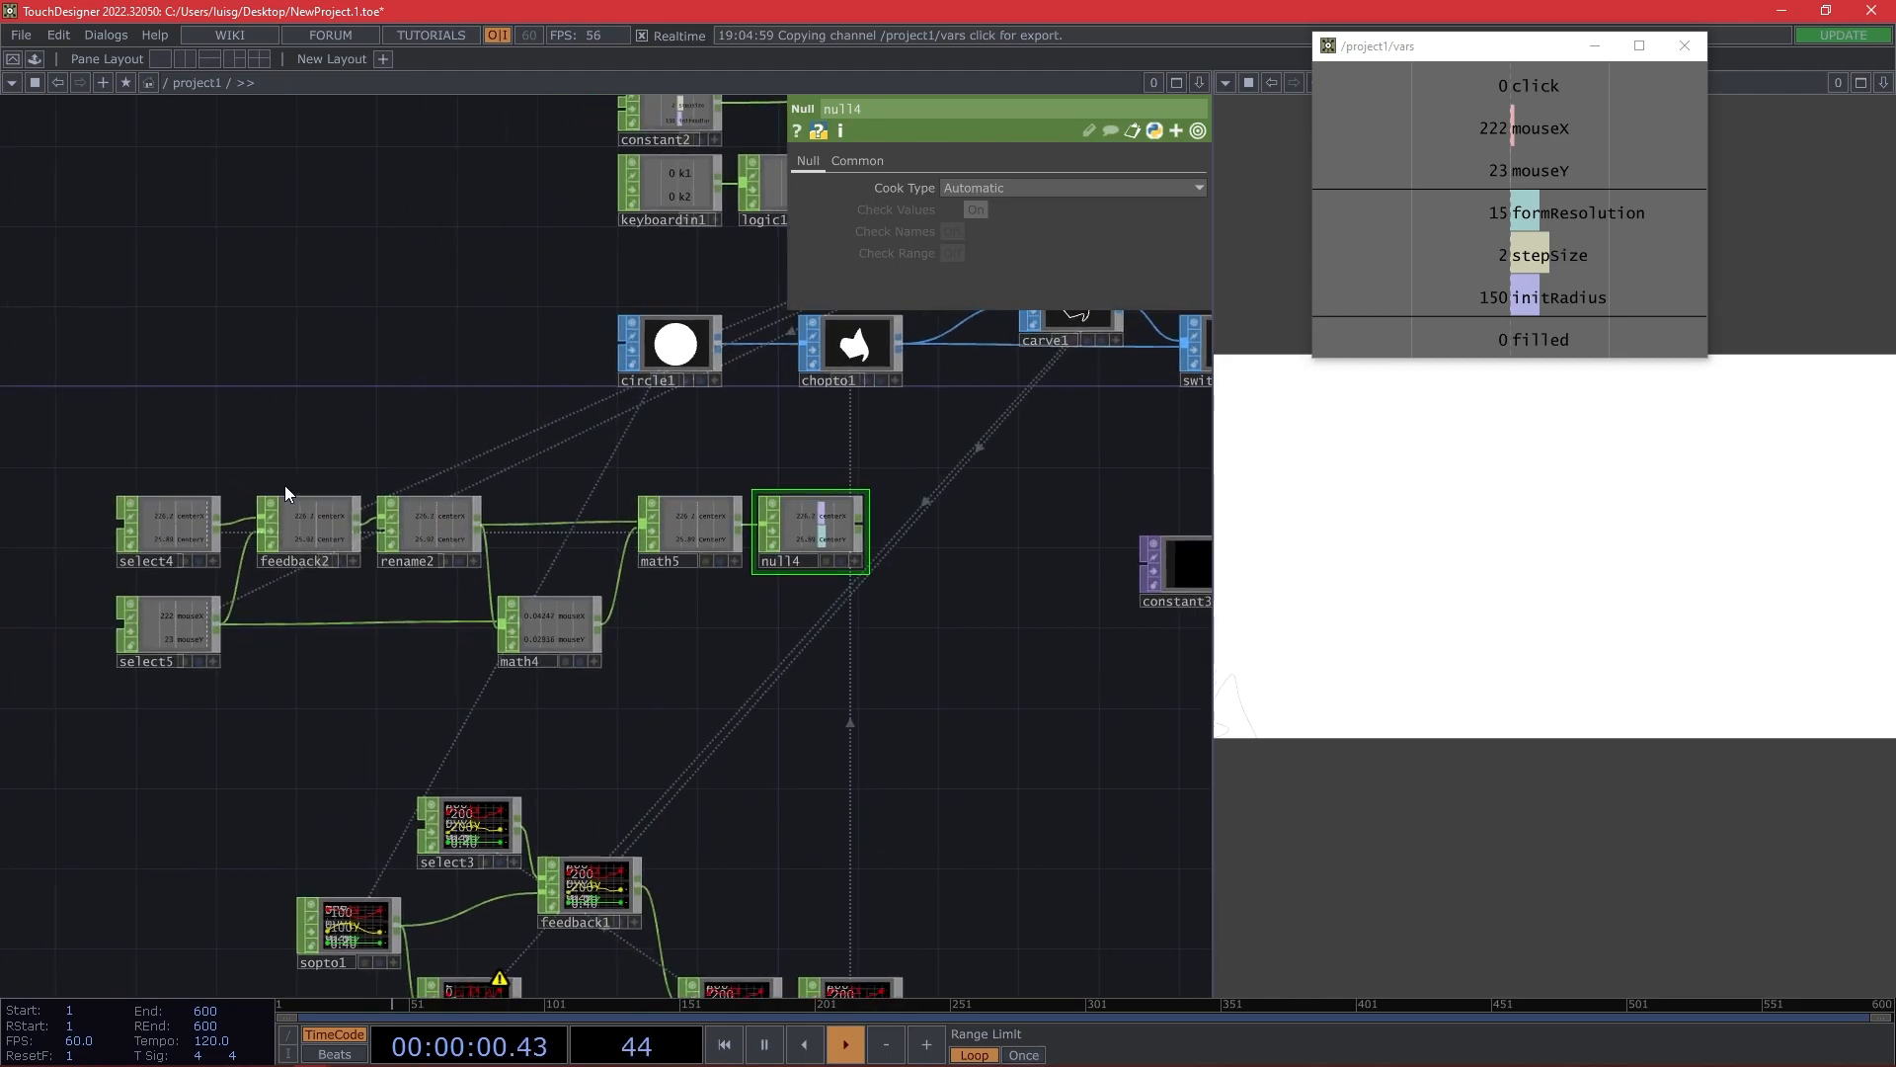
Inspect null4's center channels and switch to Processing to review the sketch's code for drawing the shape around the center.
left_click_drag(720, 646, 564, 563)
left_click_drag(617, 541, 439, 486)
left_click_drag(524, 866, 670, 866)
left_click_drag(661, 731, 856, 617)
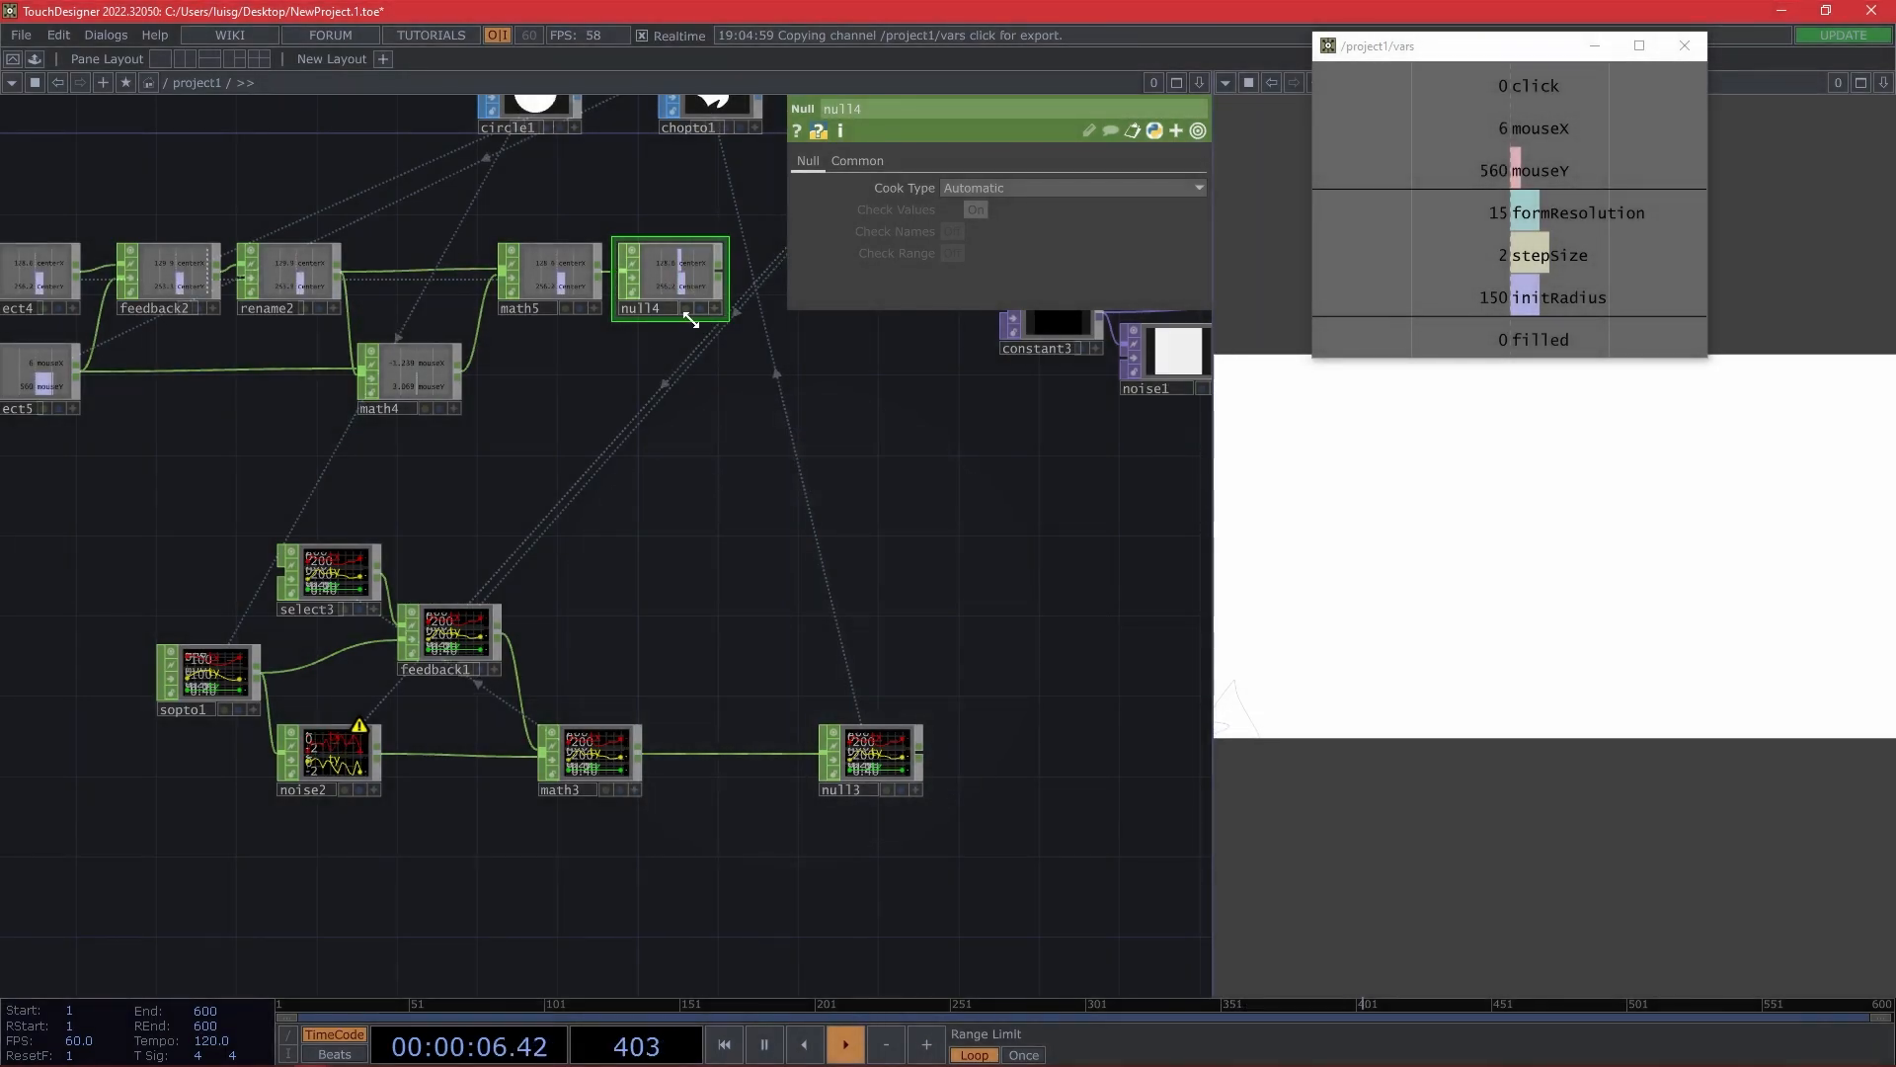
scroll(672, 264, "up", 4)
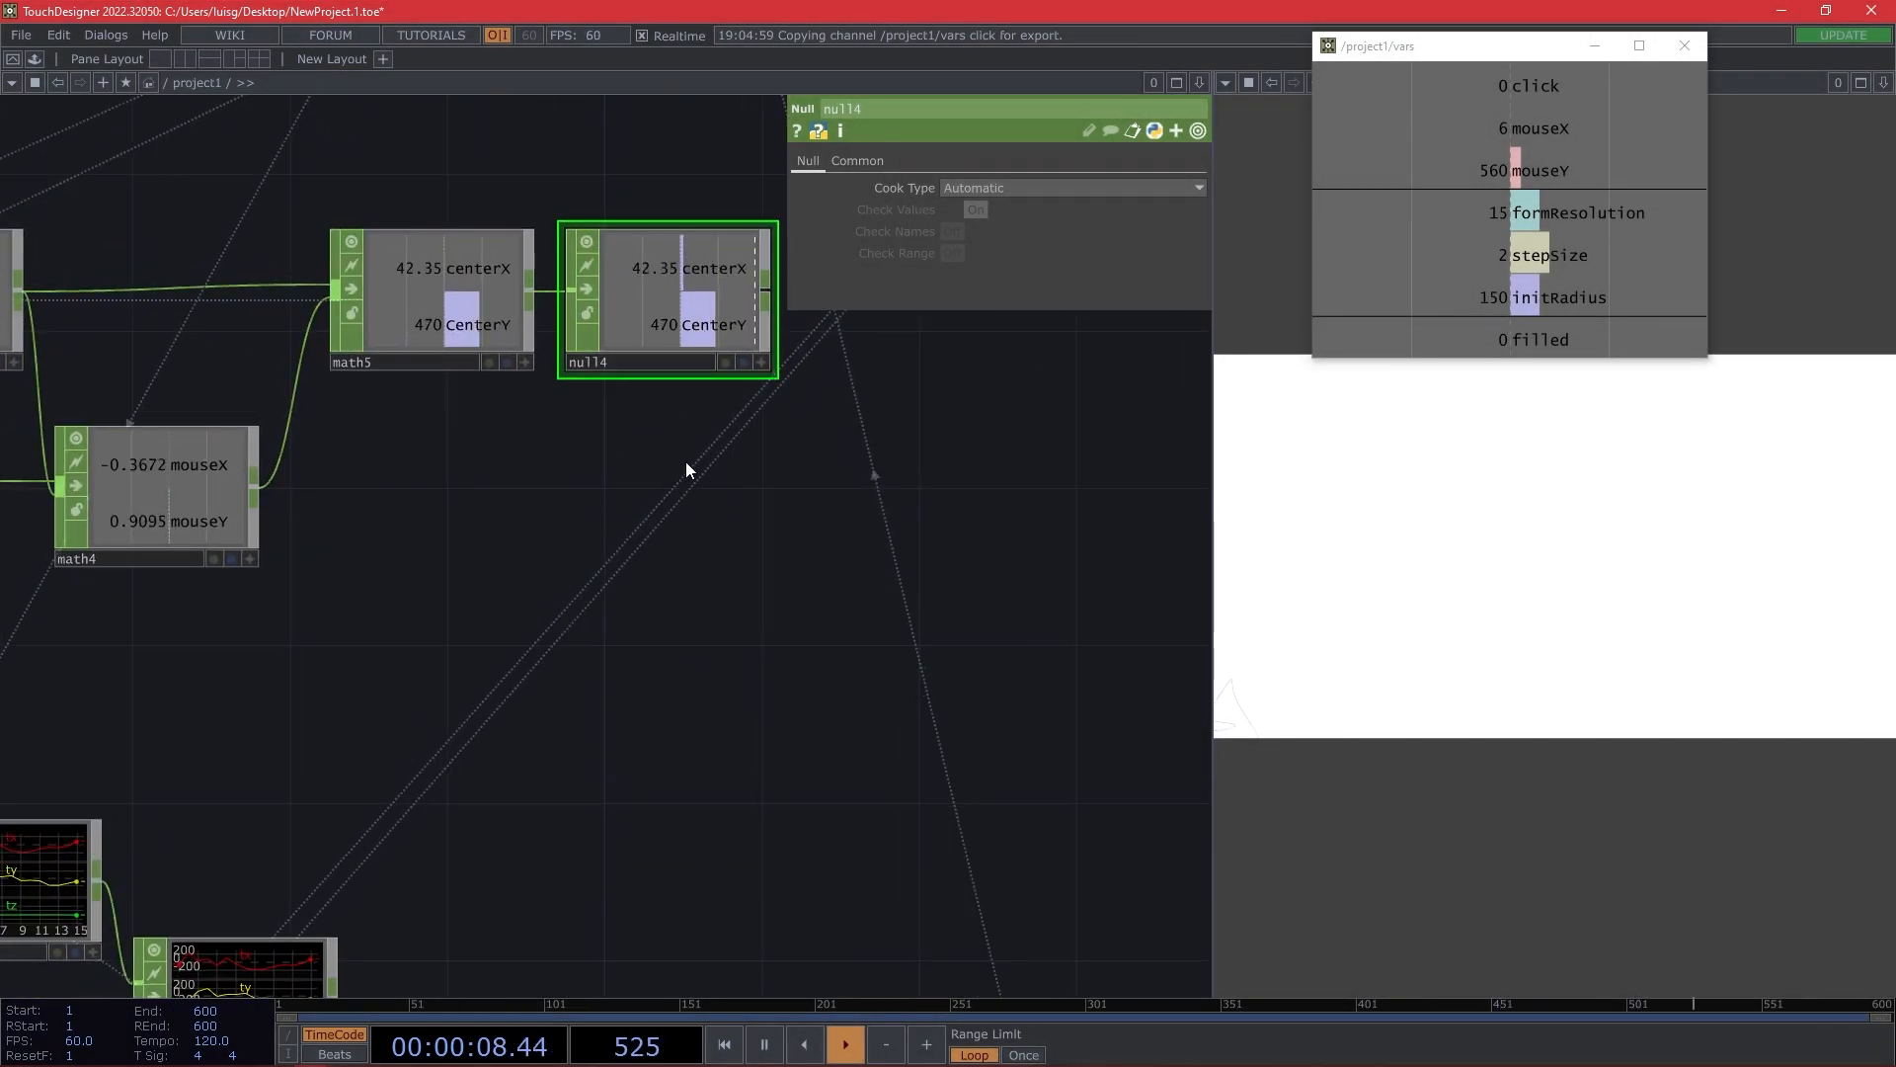
key("alt+Tab")
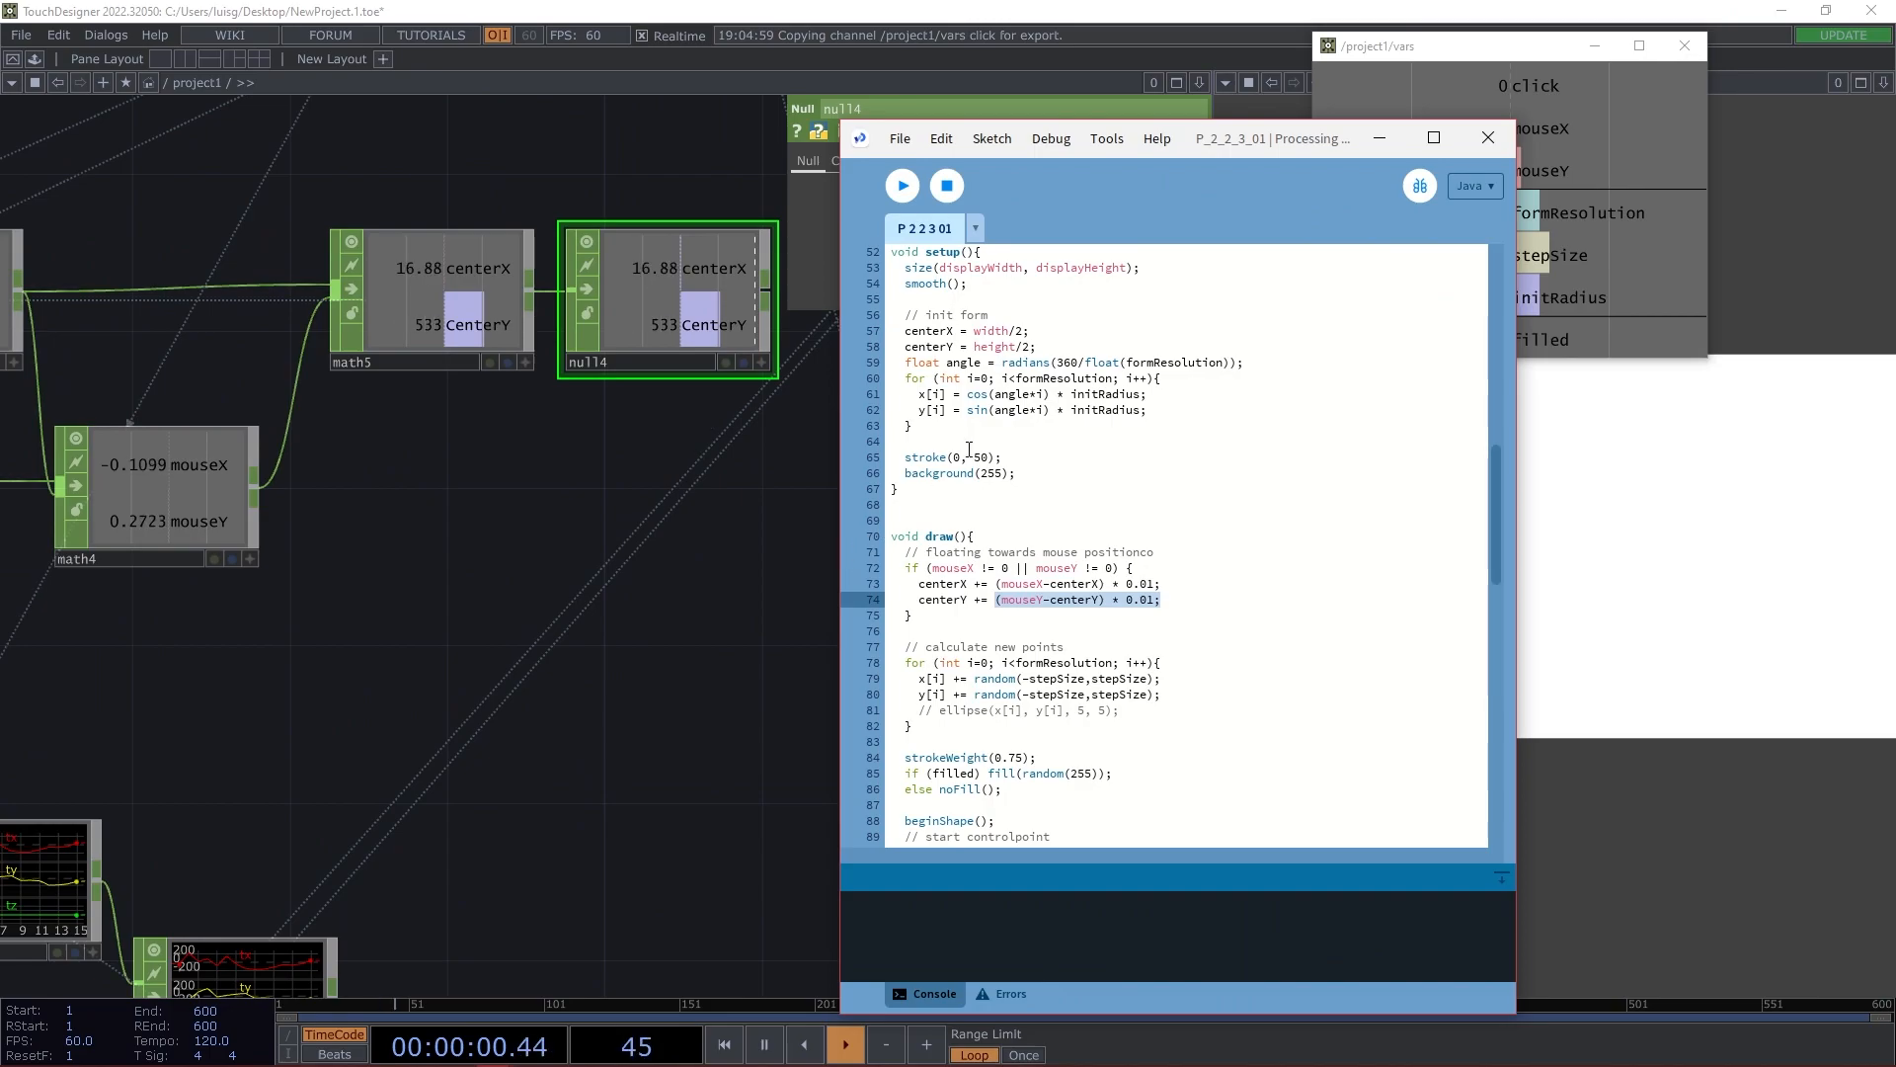
scroll(971, 363, "up", 1)
scroll(966, 415, "down", 10)
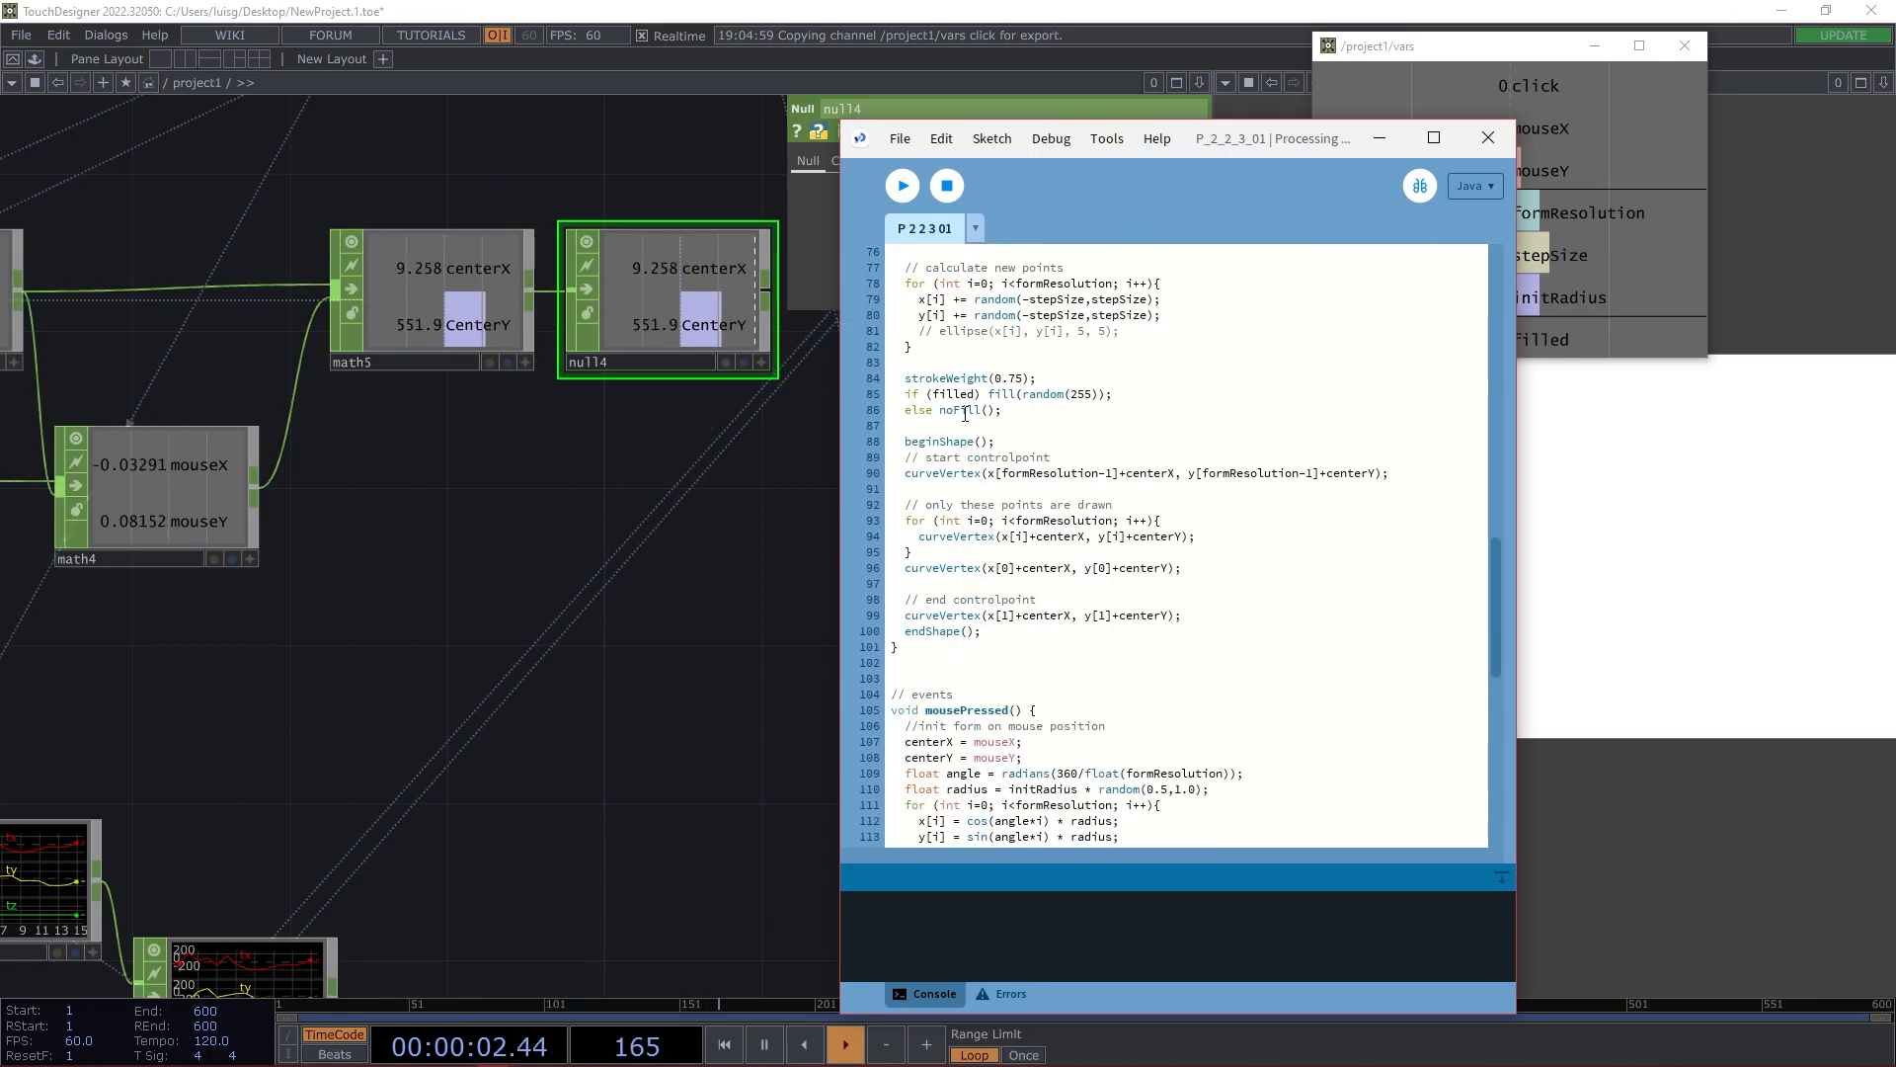
left_click(959, 427)
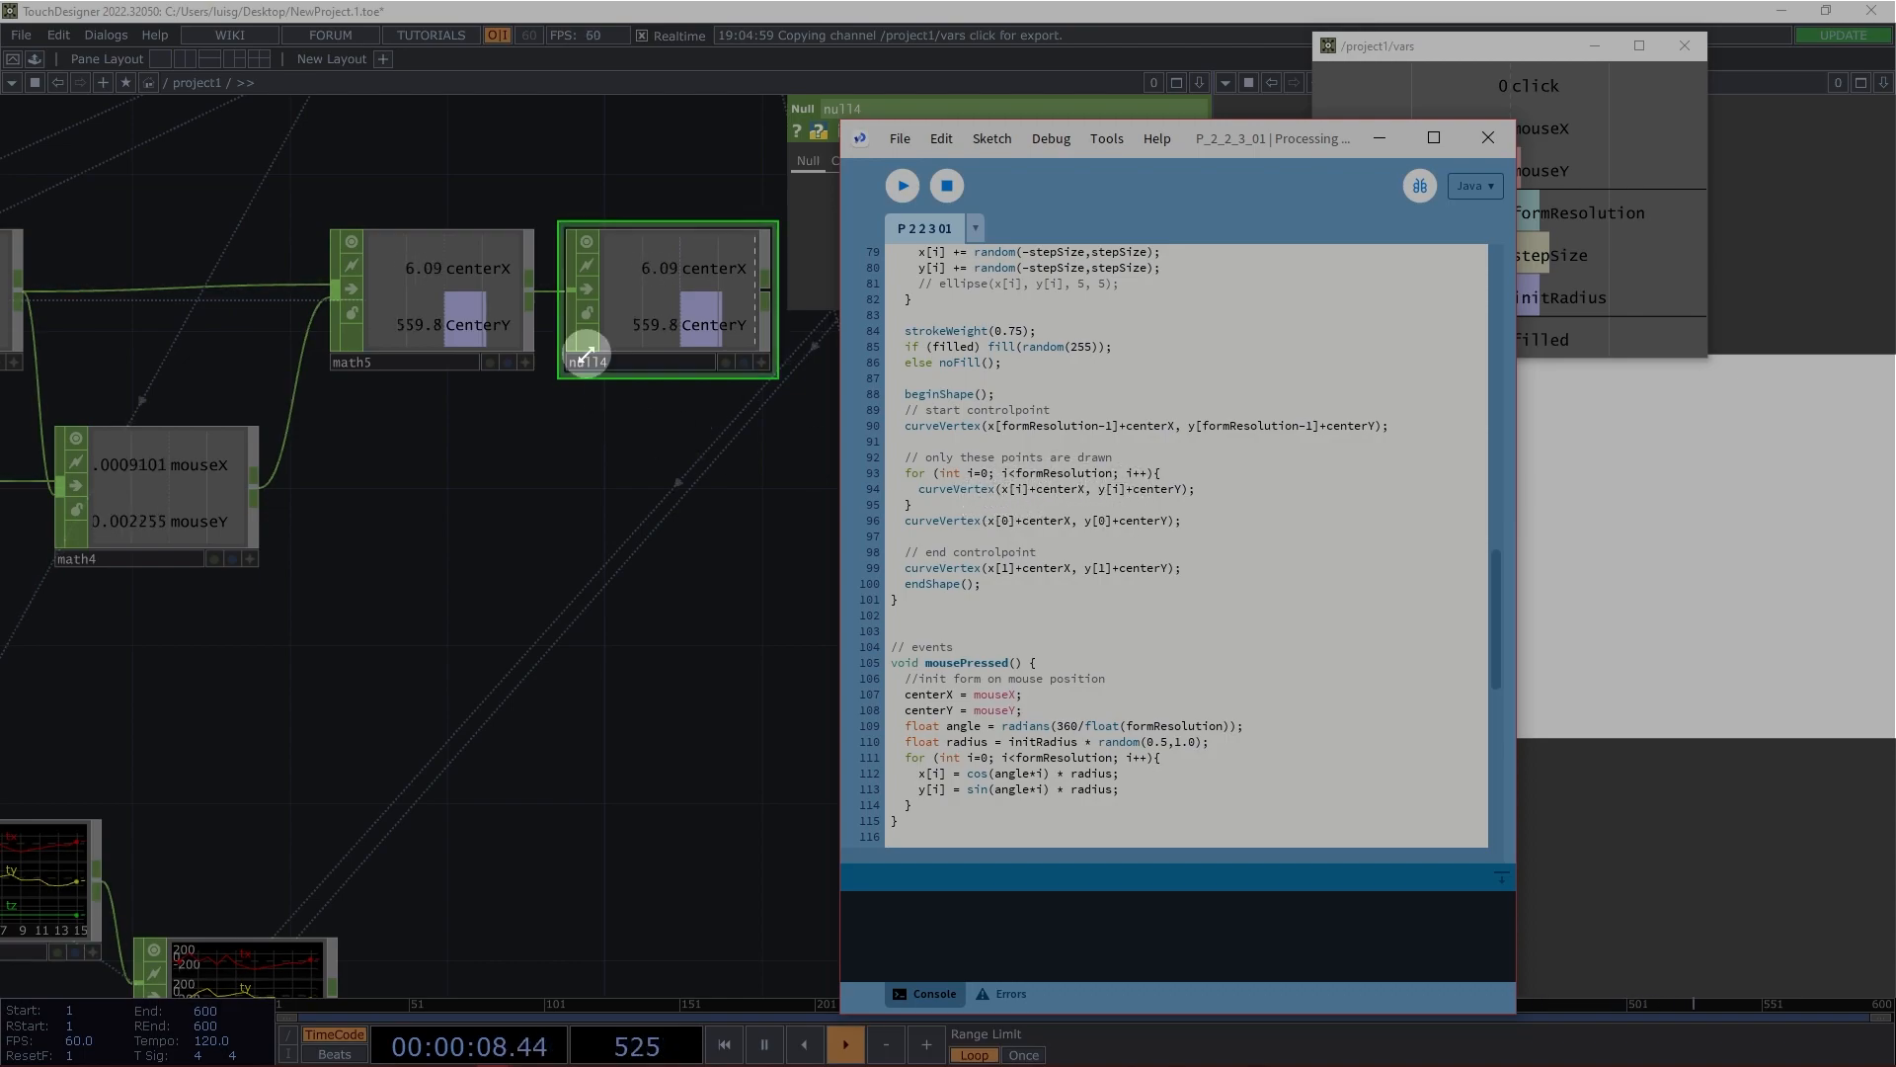
left_click(791, 531)
Insert a Transform XYZ CHOP between math3 and null3 in the point feedback chain.
scroll(660, 510, "down", 6)
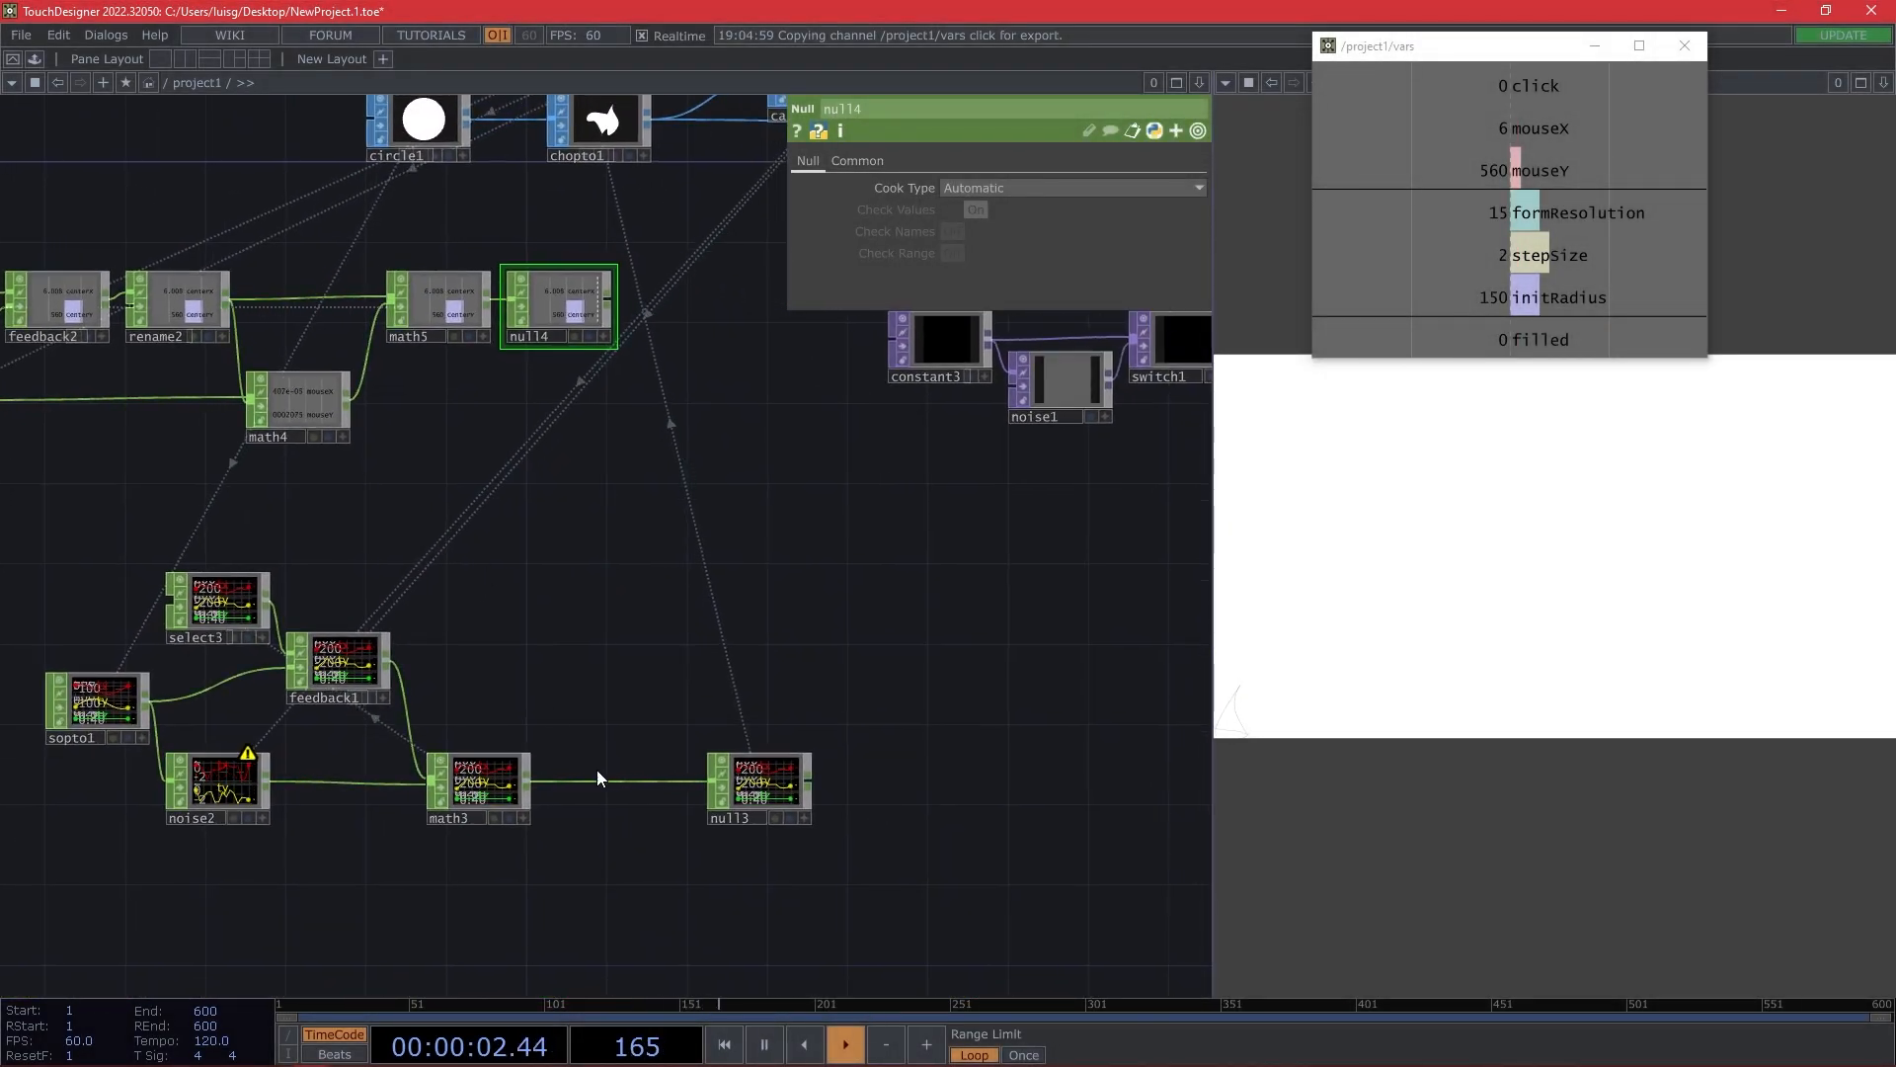
right_click(614, 779)
left_click(632, 760)
type("tr")
left_click(923, 859)
left_click(599, 790)
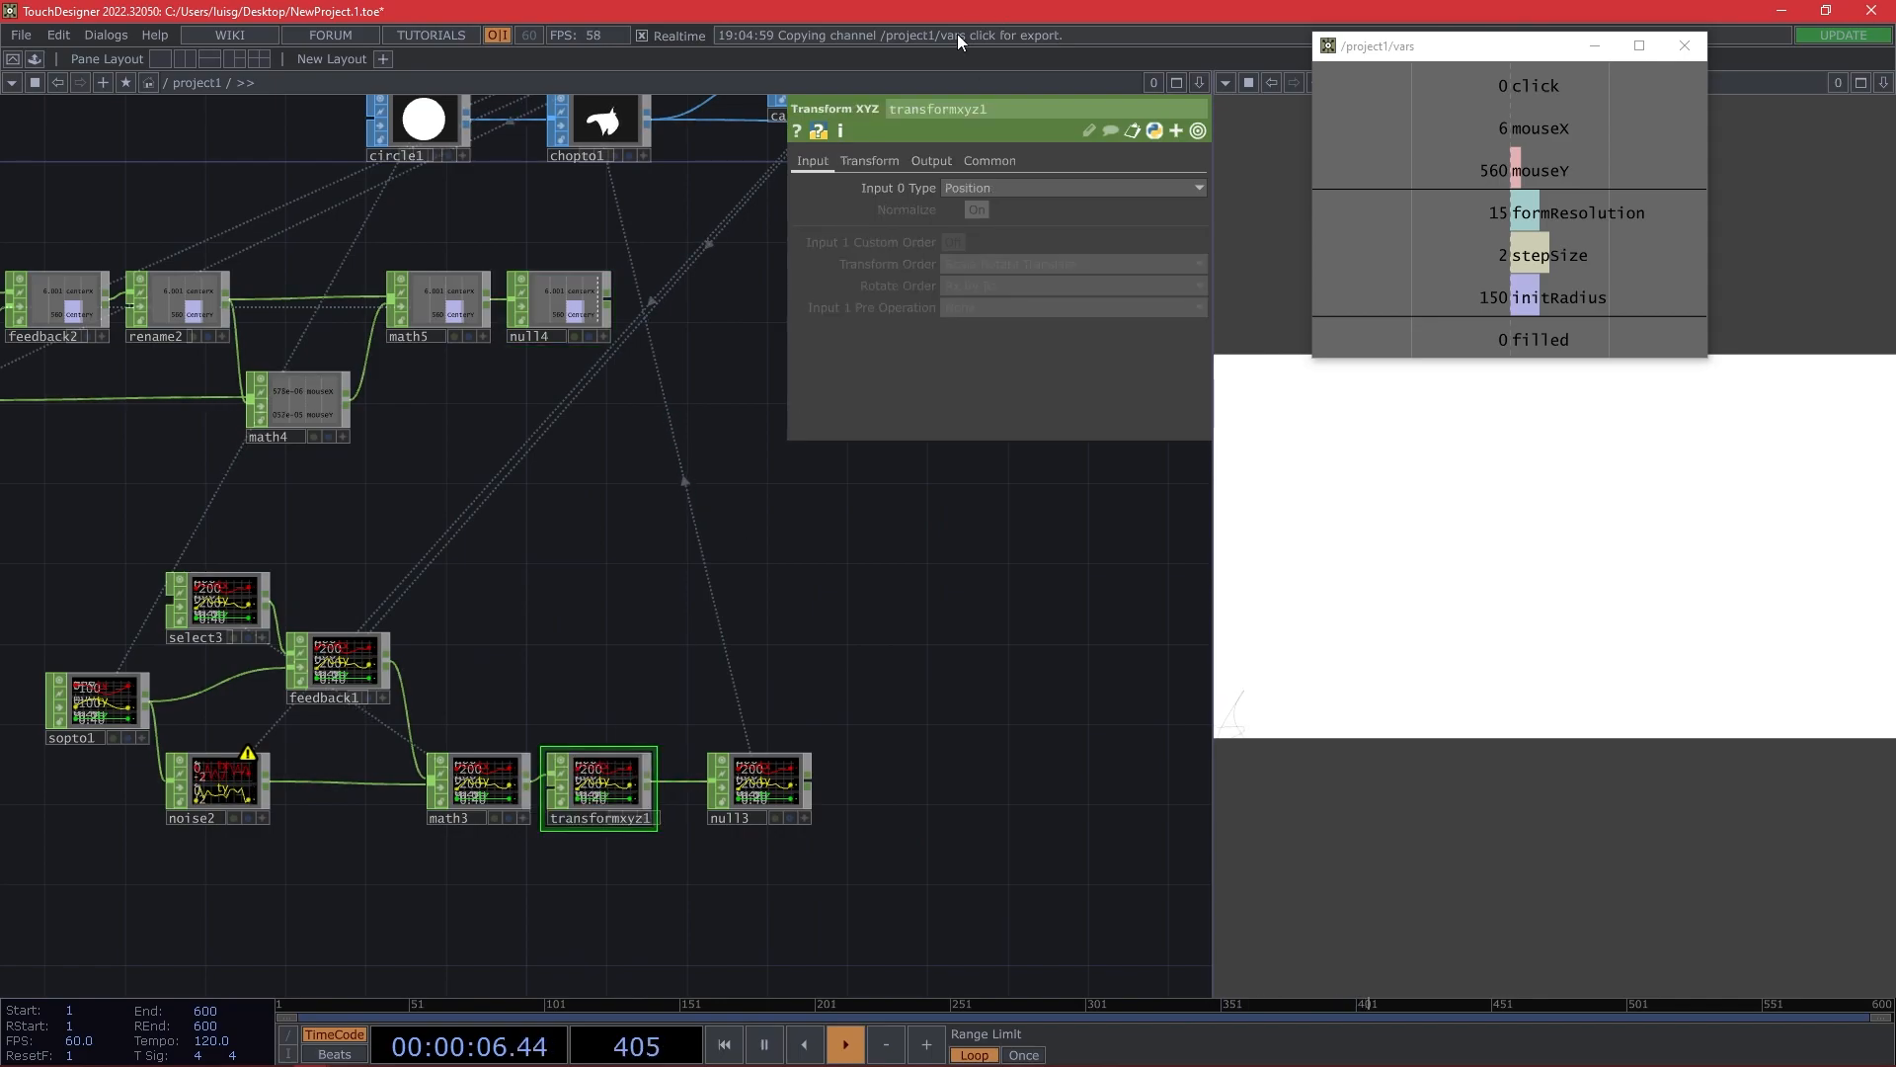
Reference null4's centerX and CenterY channels in transformxyz1's Translate X and Y.
left_click(871, 162)
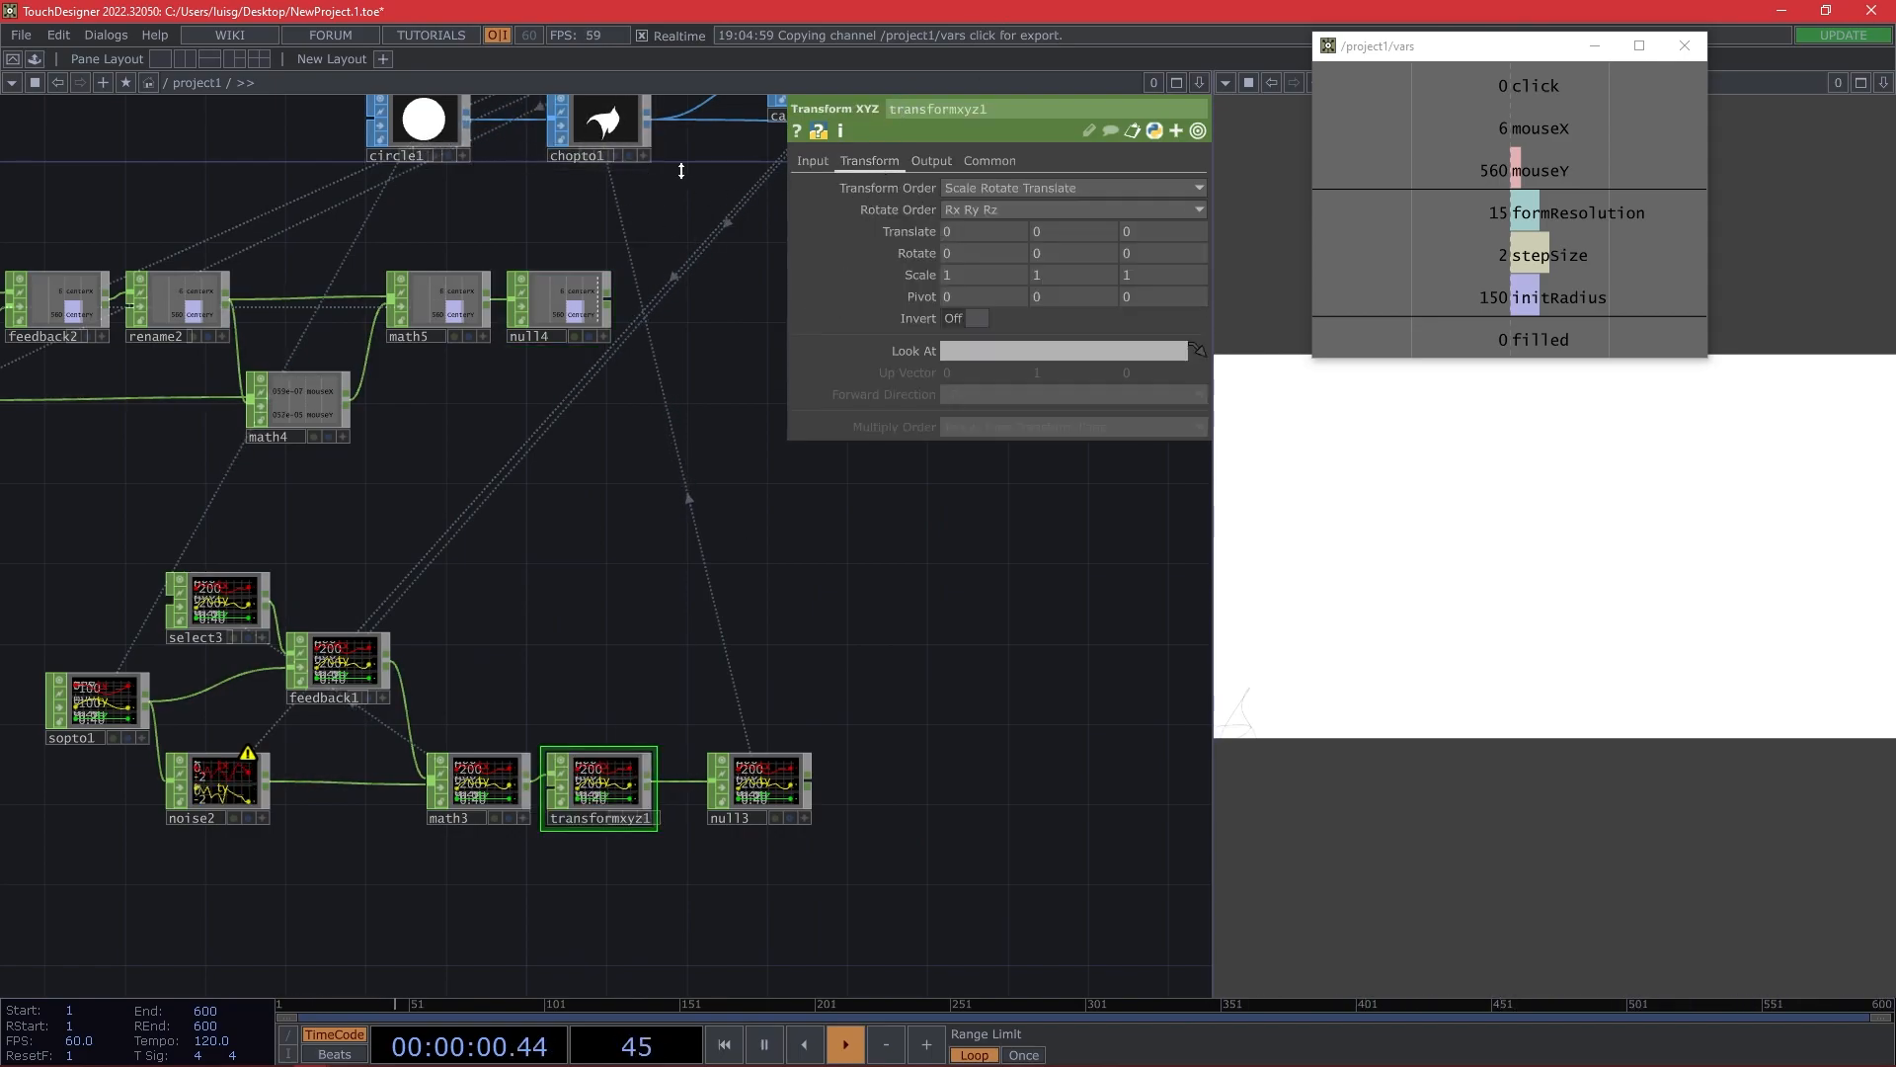
scroll(580, 326, "up", 4)
left_click_drag(606, 281, 964, 231)
left_click(982, 221)
left_click_drag(645, 316, 805, 301)
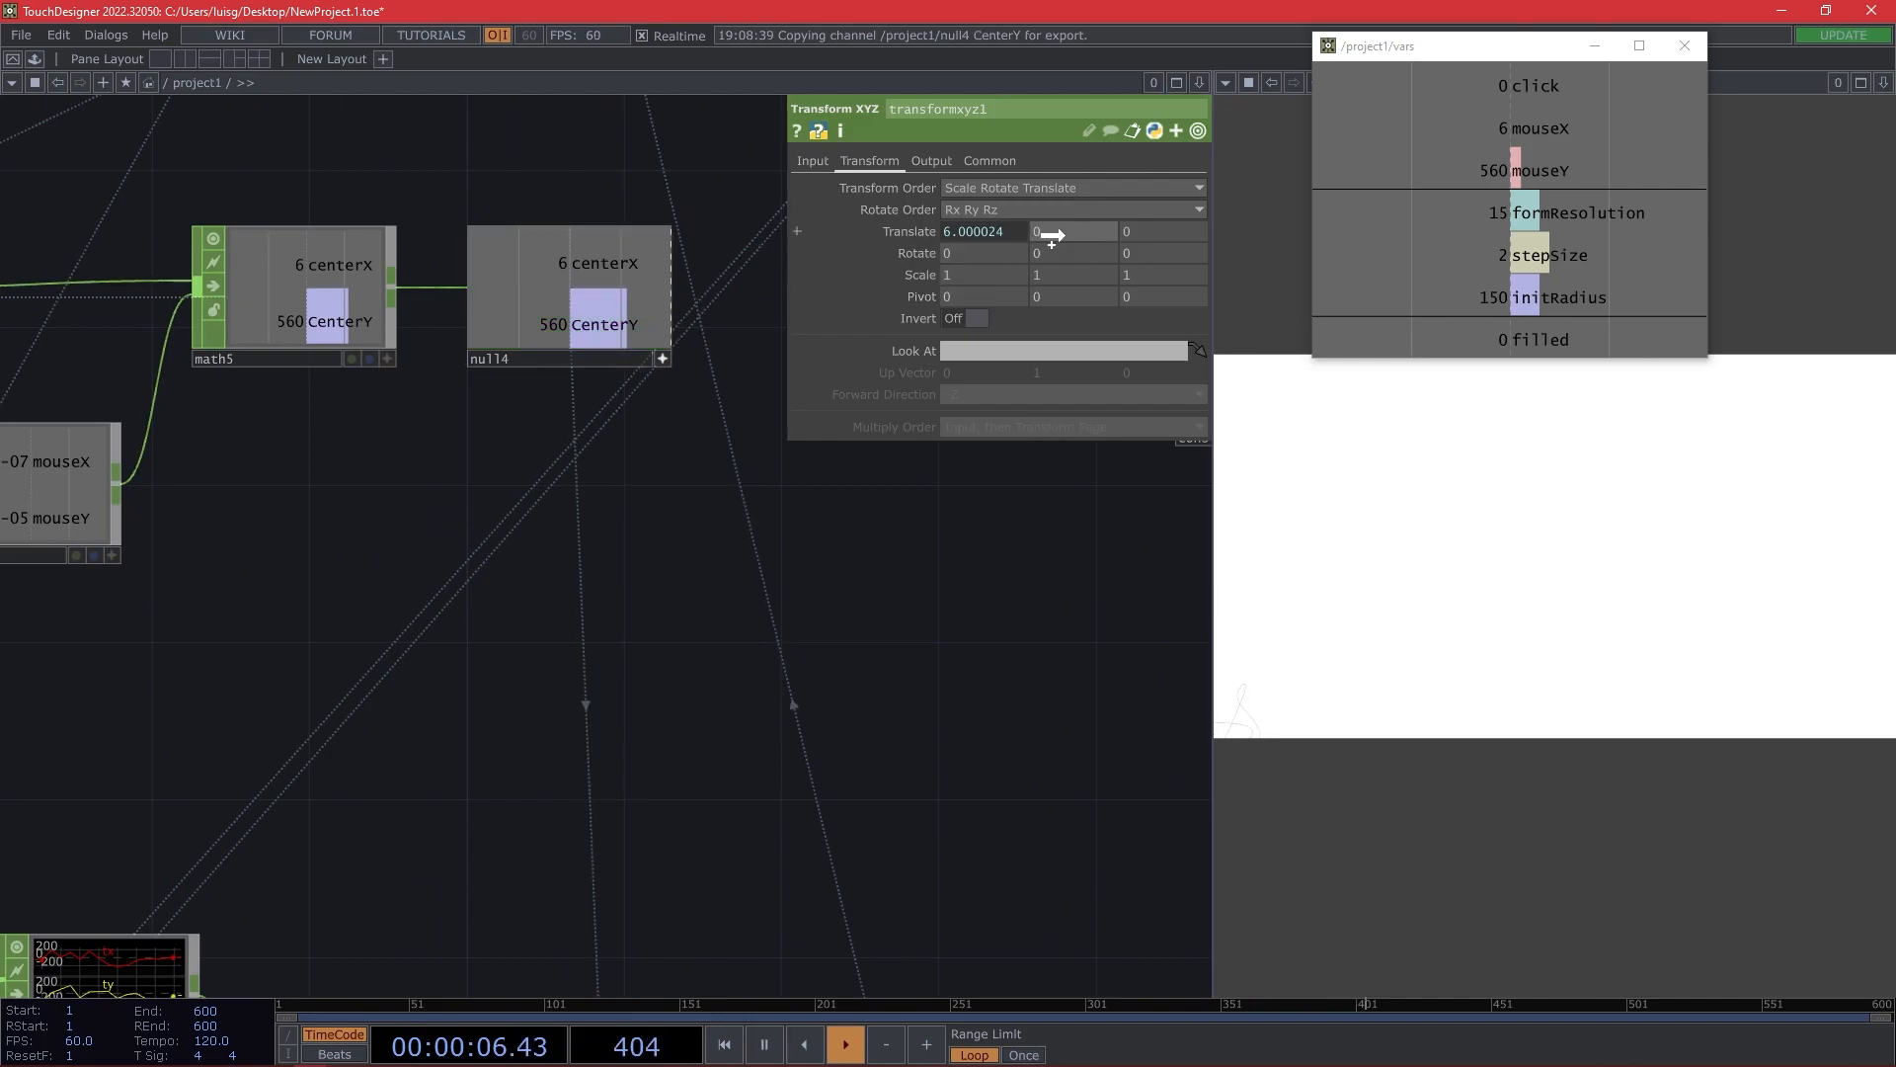
left_click_drag(1052, 237, 1077, 228)
left_click(1081, 227)
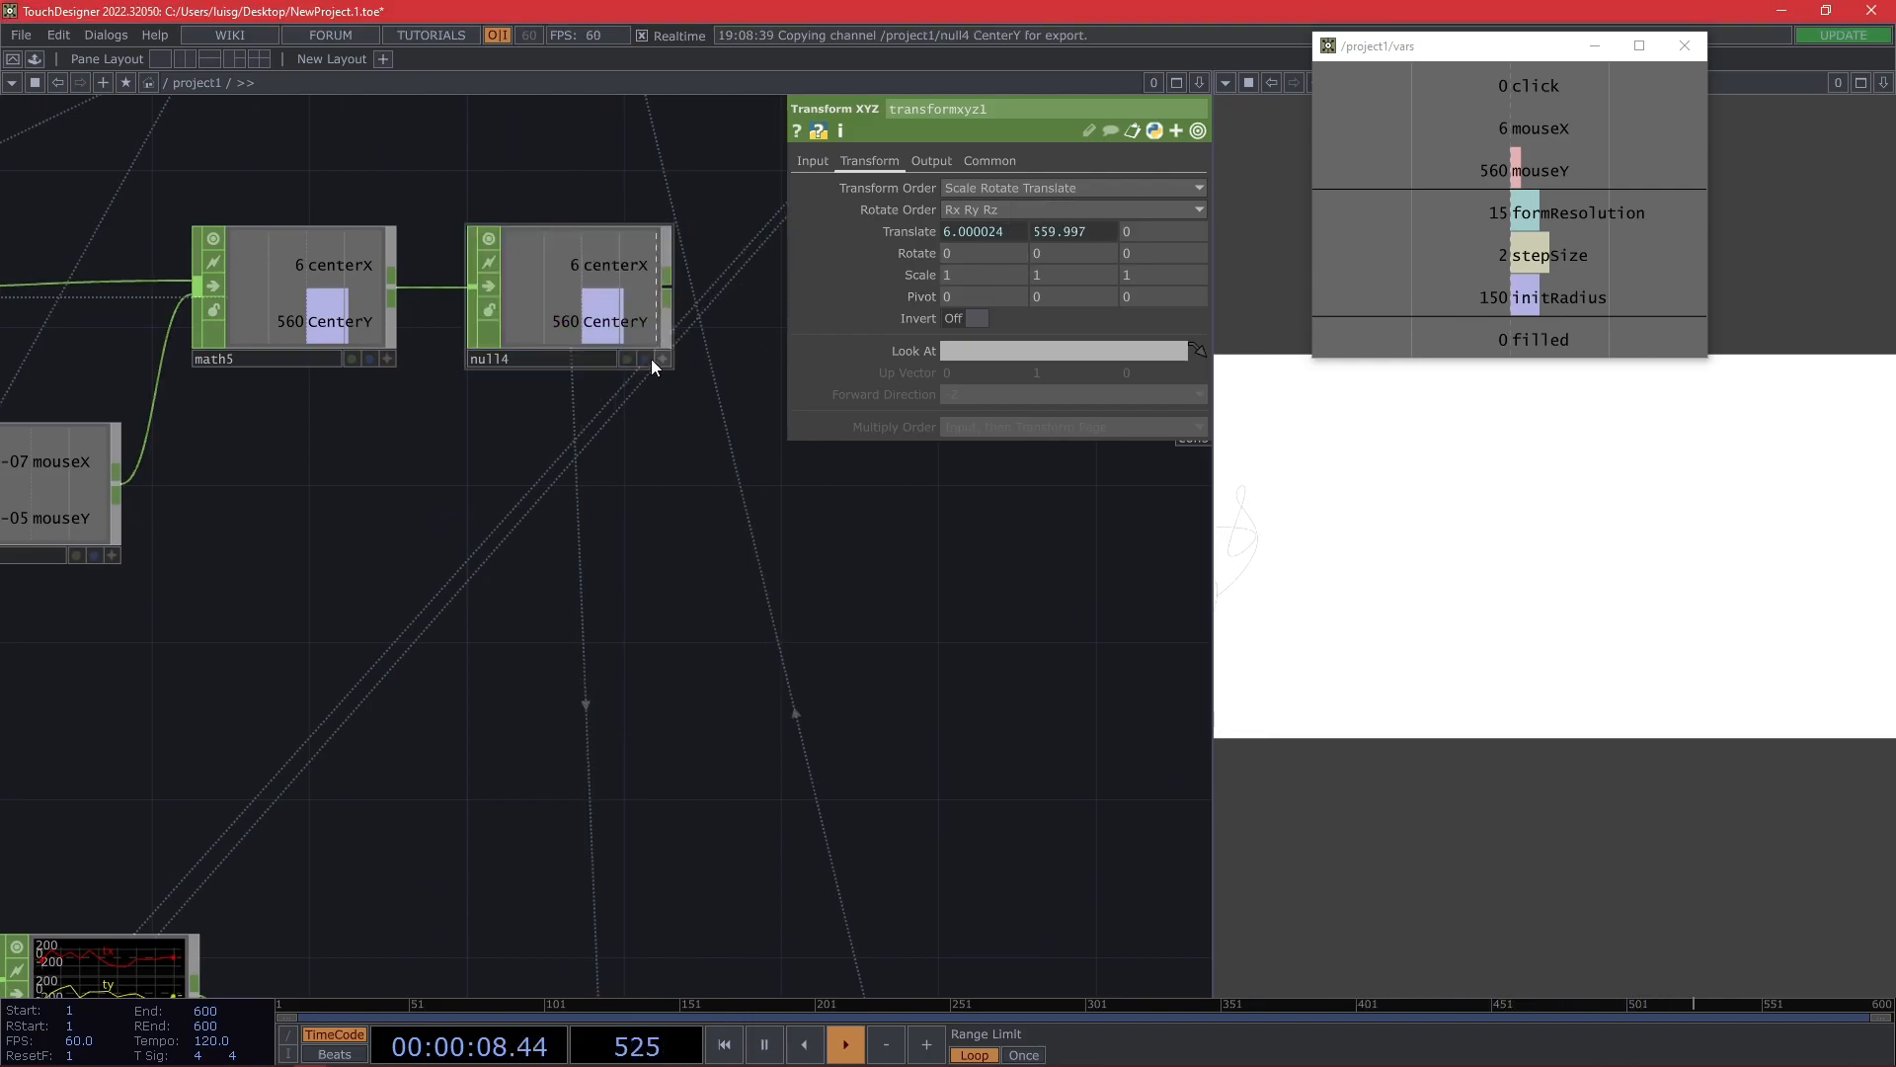
left_click(658, 360)
Tidy the network by placing null3 beside transformxyz1, shifting the point feedback nodes up and left, and moving both feedback groups right.
scroll(514, 514, "down", 5)
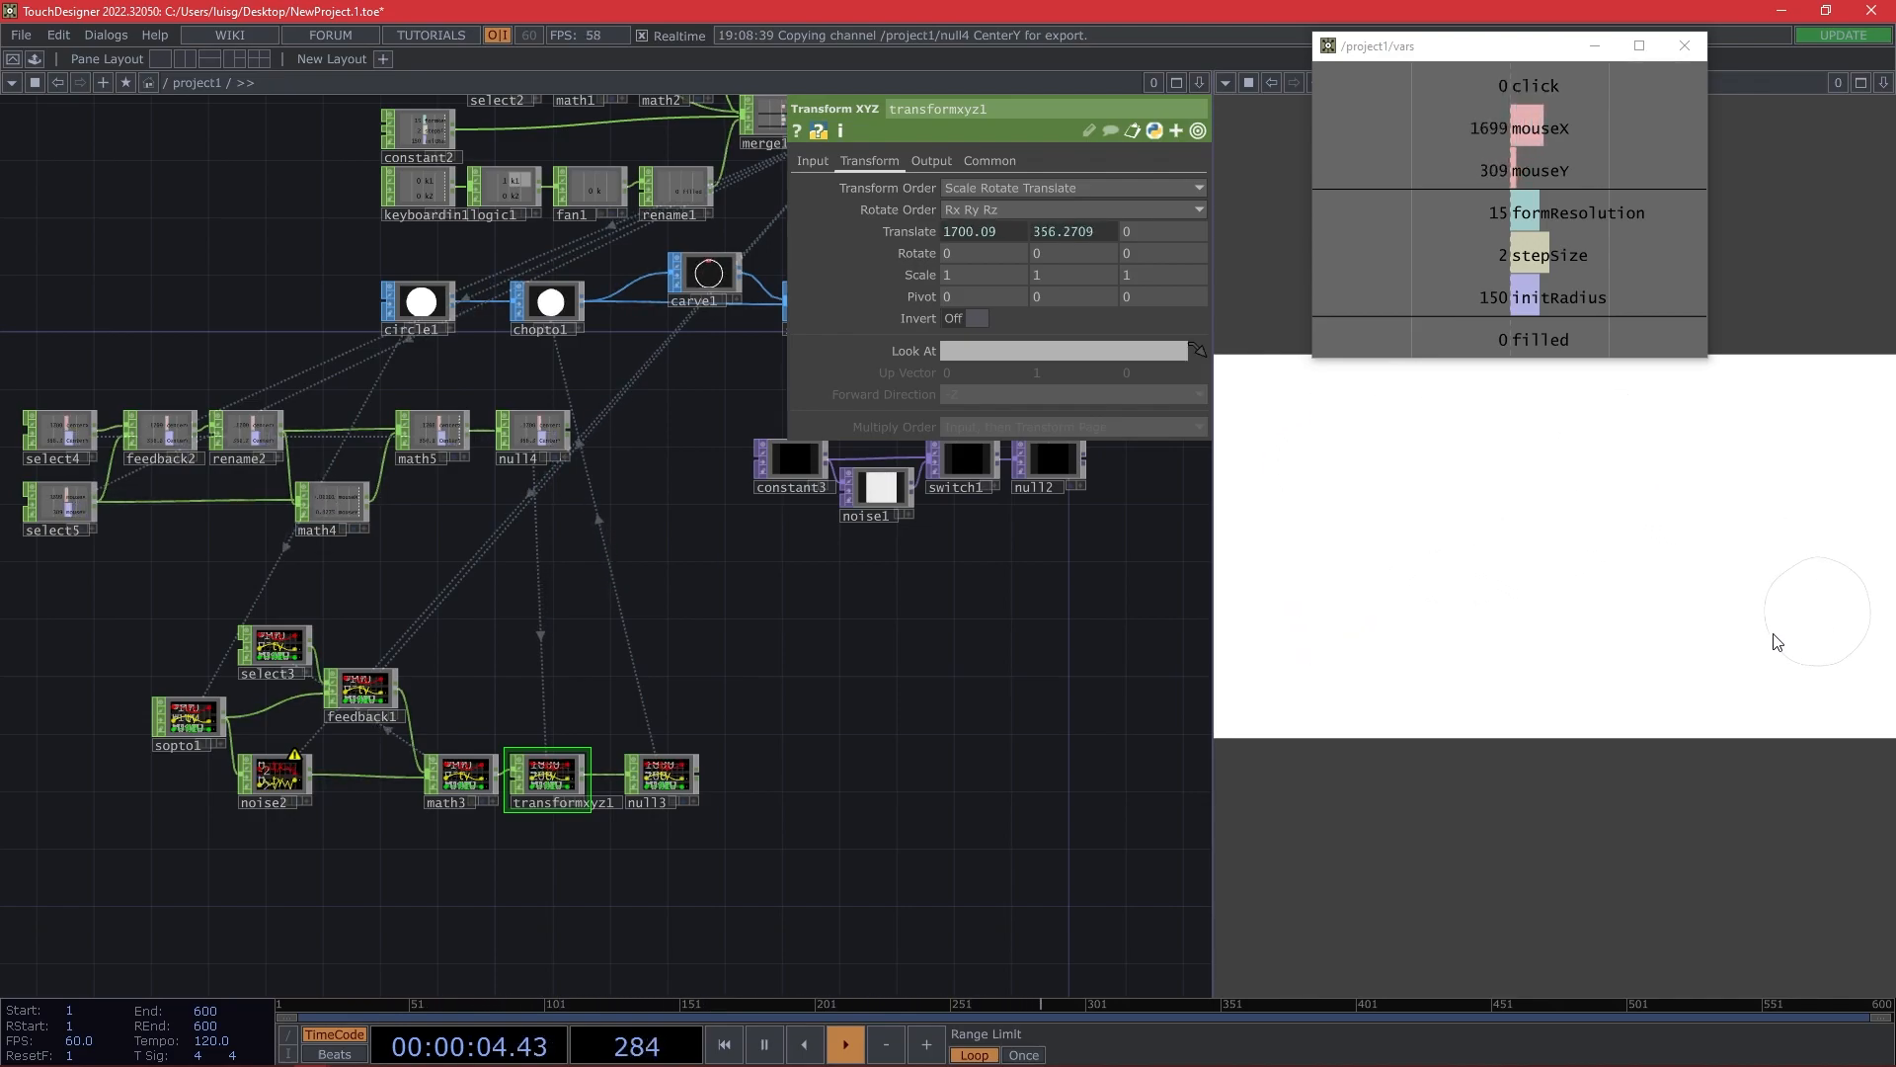
mouse_move(731, 757)
left_mouse_down()
mouse_move(826, 733)
mouse_move(722, 768)
left_mouse_up()
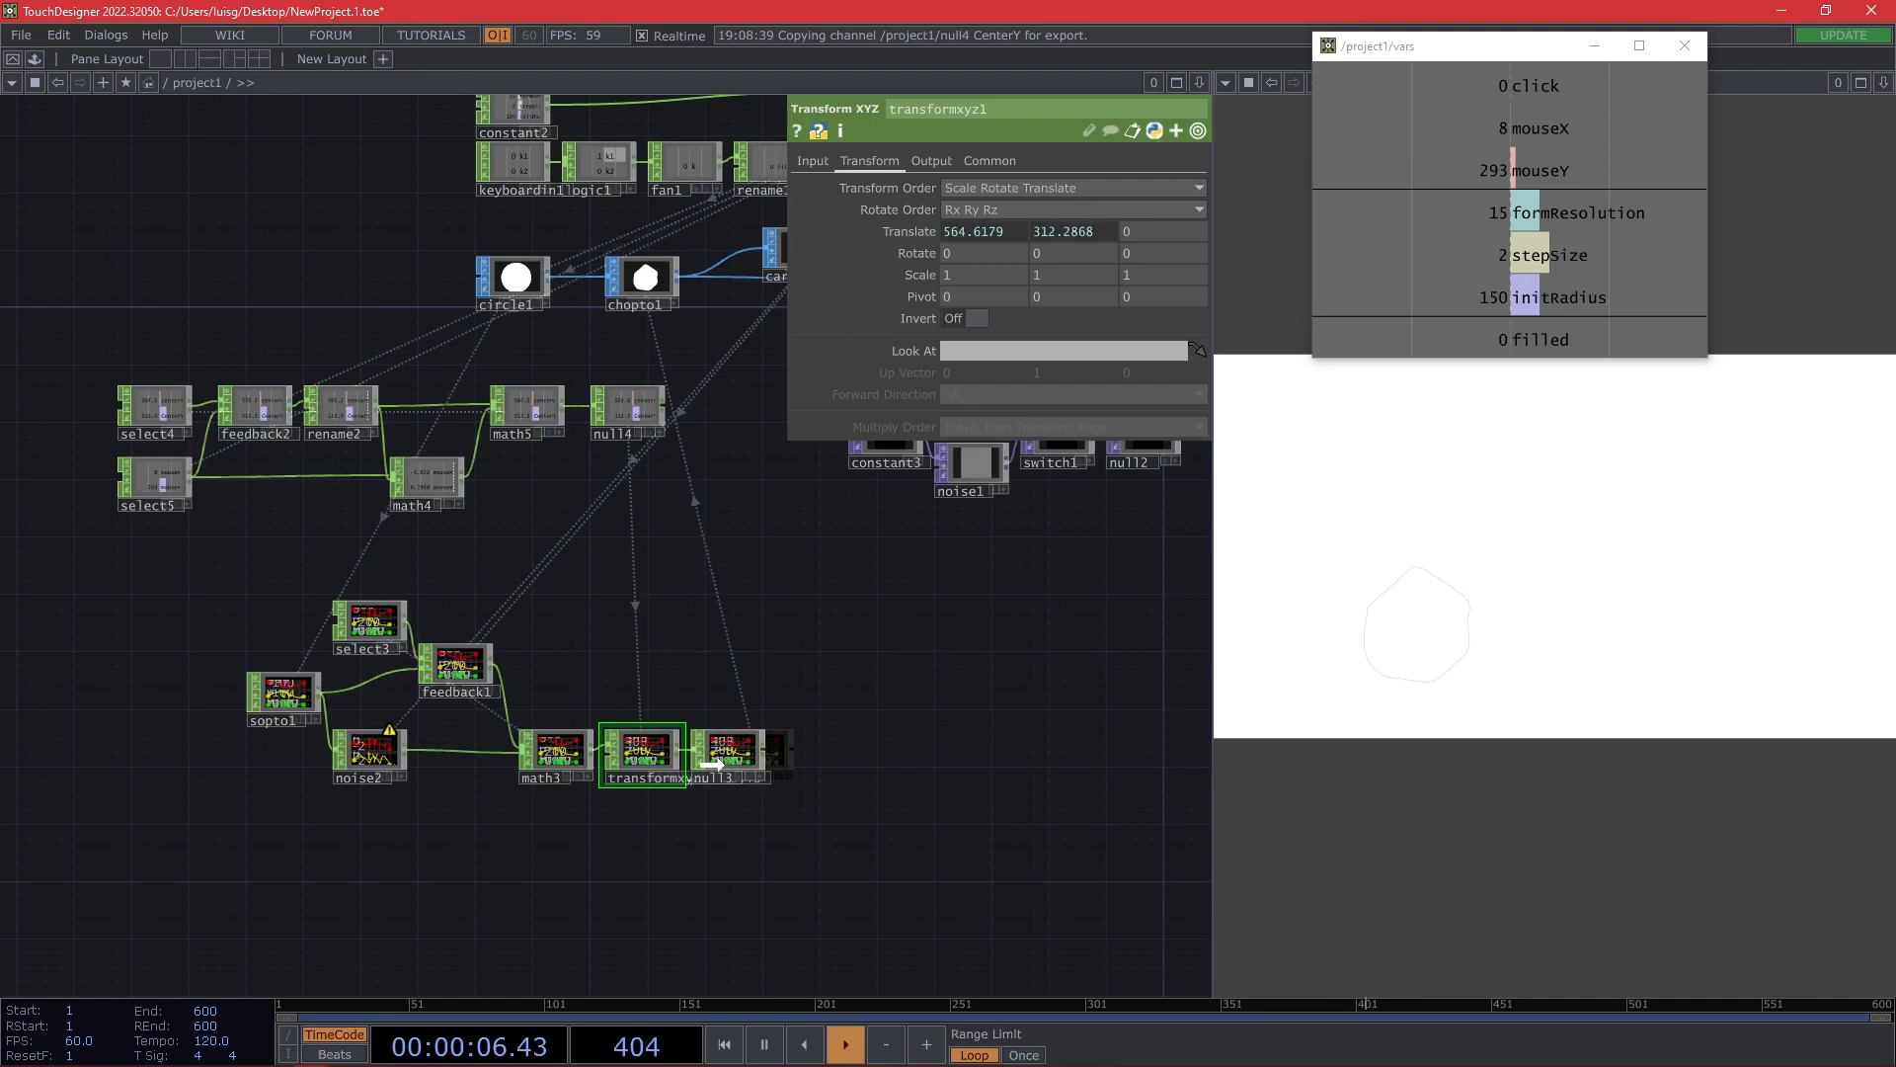
right_click_drag(777, 900, 230, 617)
left_click_drag(392, 627, 274, 583)
right_click_drag(805, 841, 102, 357)
left_click_drag(148, 407, 274, 412)
Insert a Feedback TOP between render1 and transform1 and place it just below render1.
left_click_drag(859, 564, 464, 592)
scroll(466, 593, "down", 5)
scroll(682, 538, "up", 5)
scroll(440, 520, "up", 4)
right_click(437, 441)
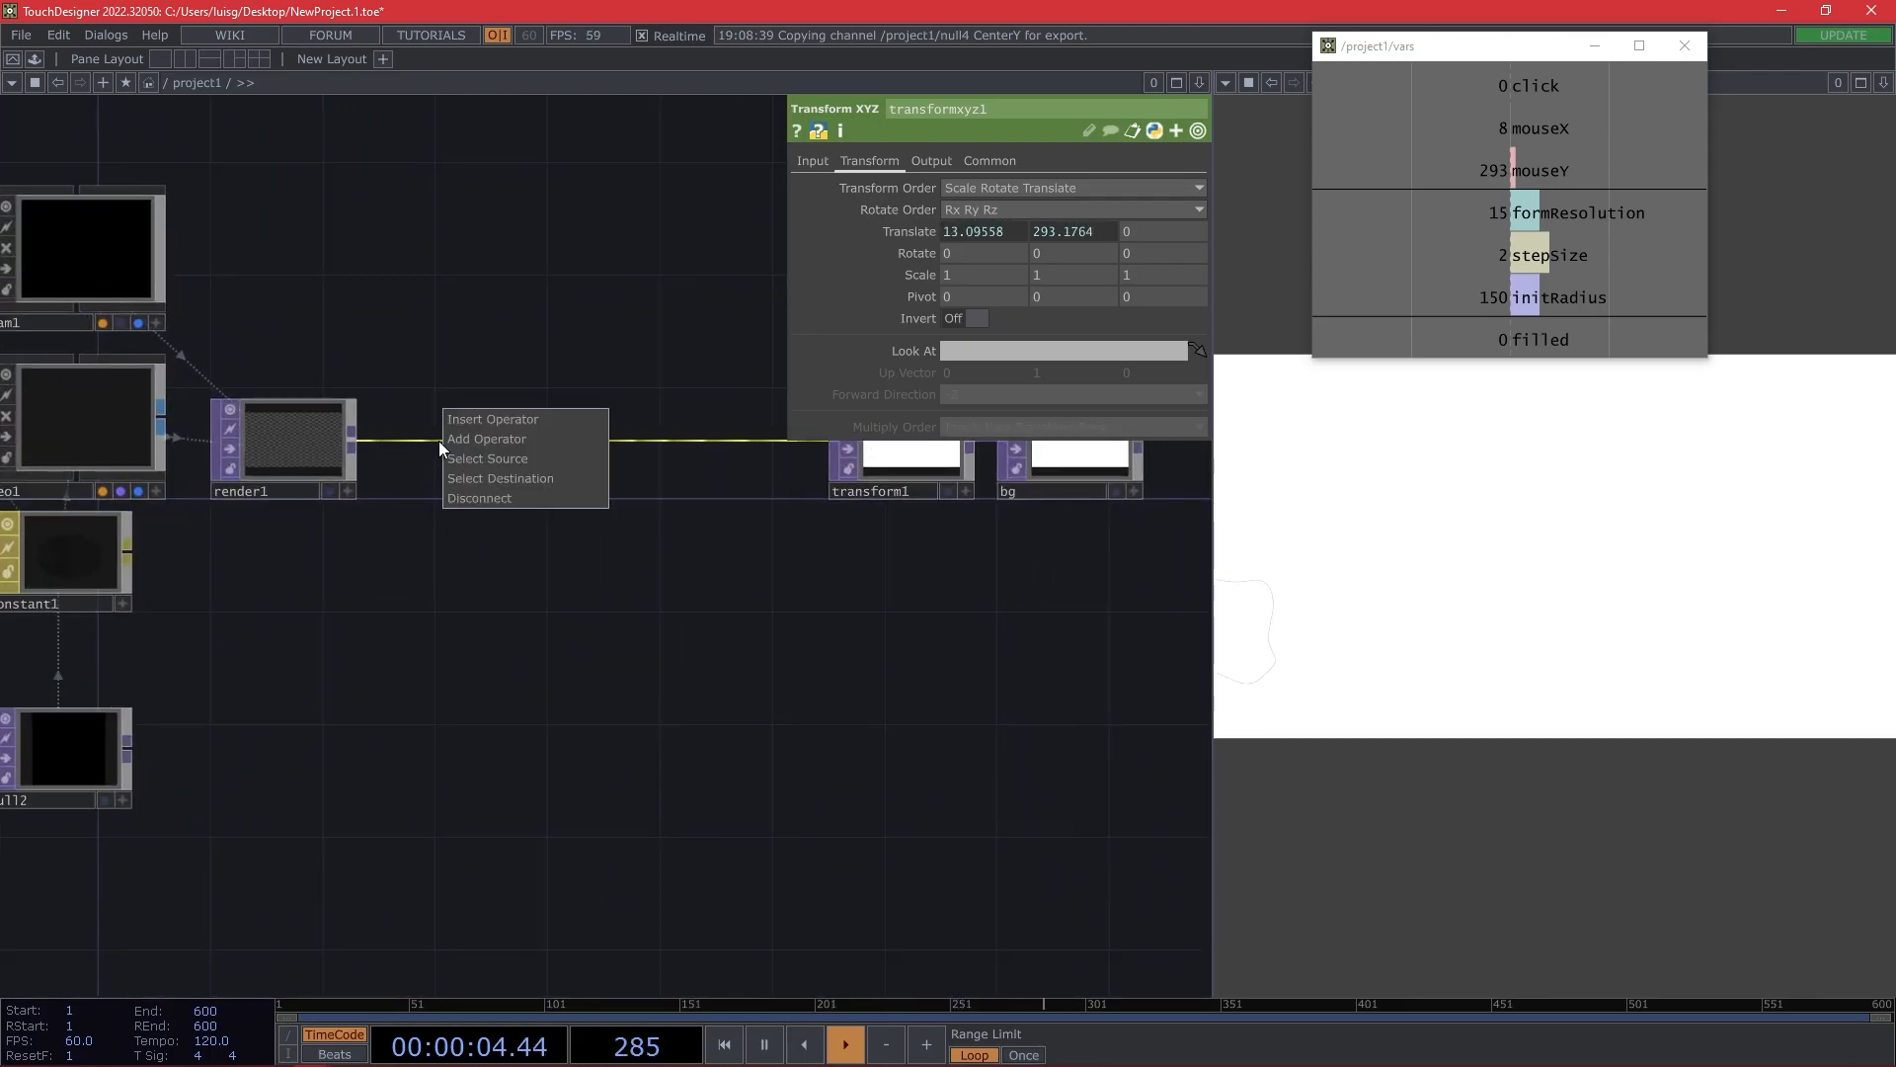
left_click(463, 422)
type("e")
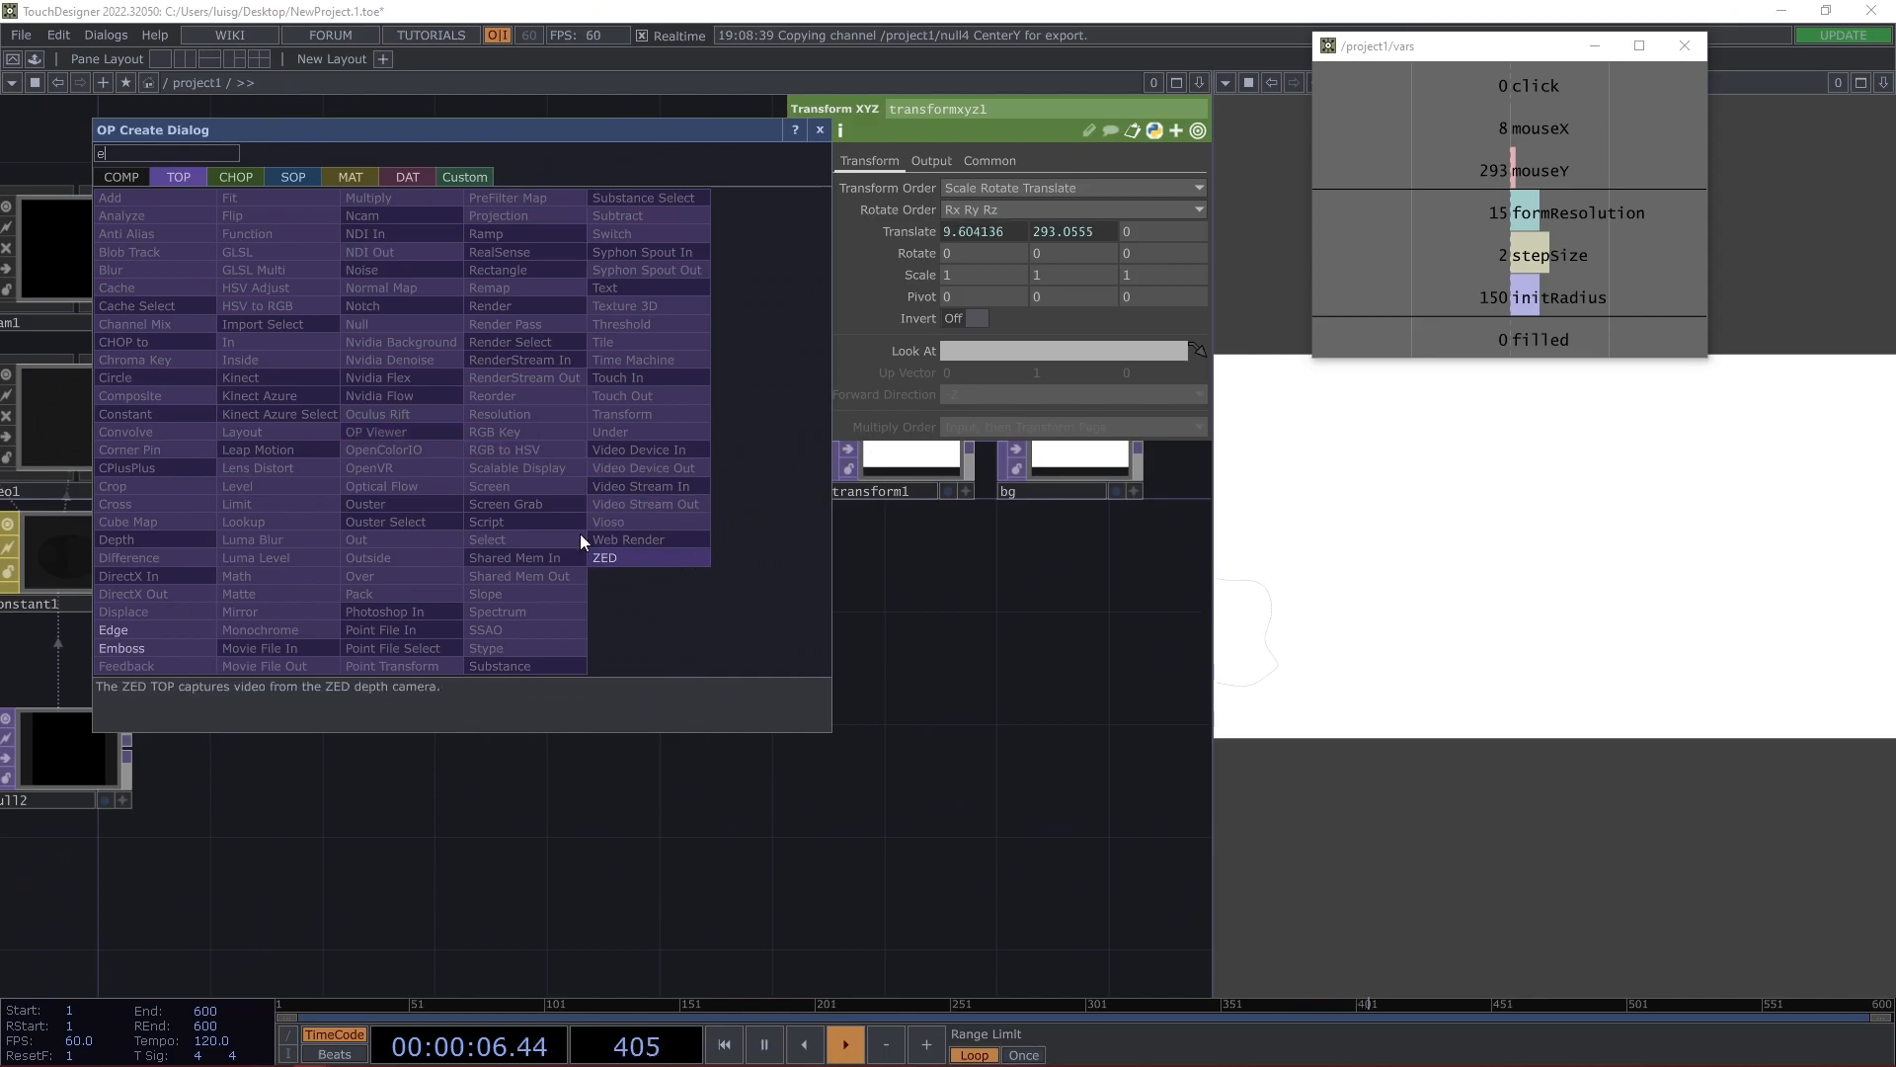
key("BackSpace")
type("fe")
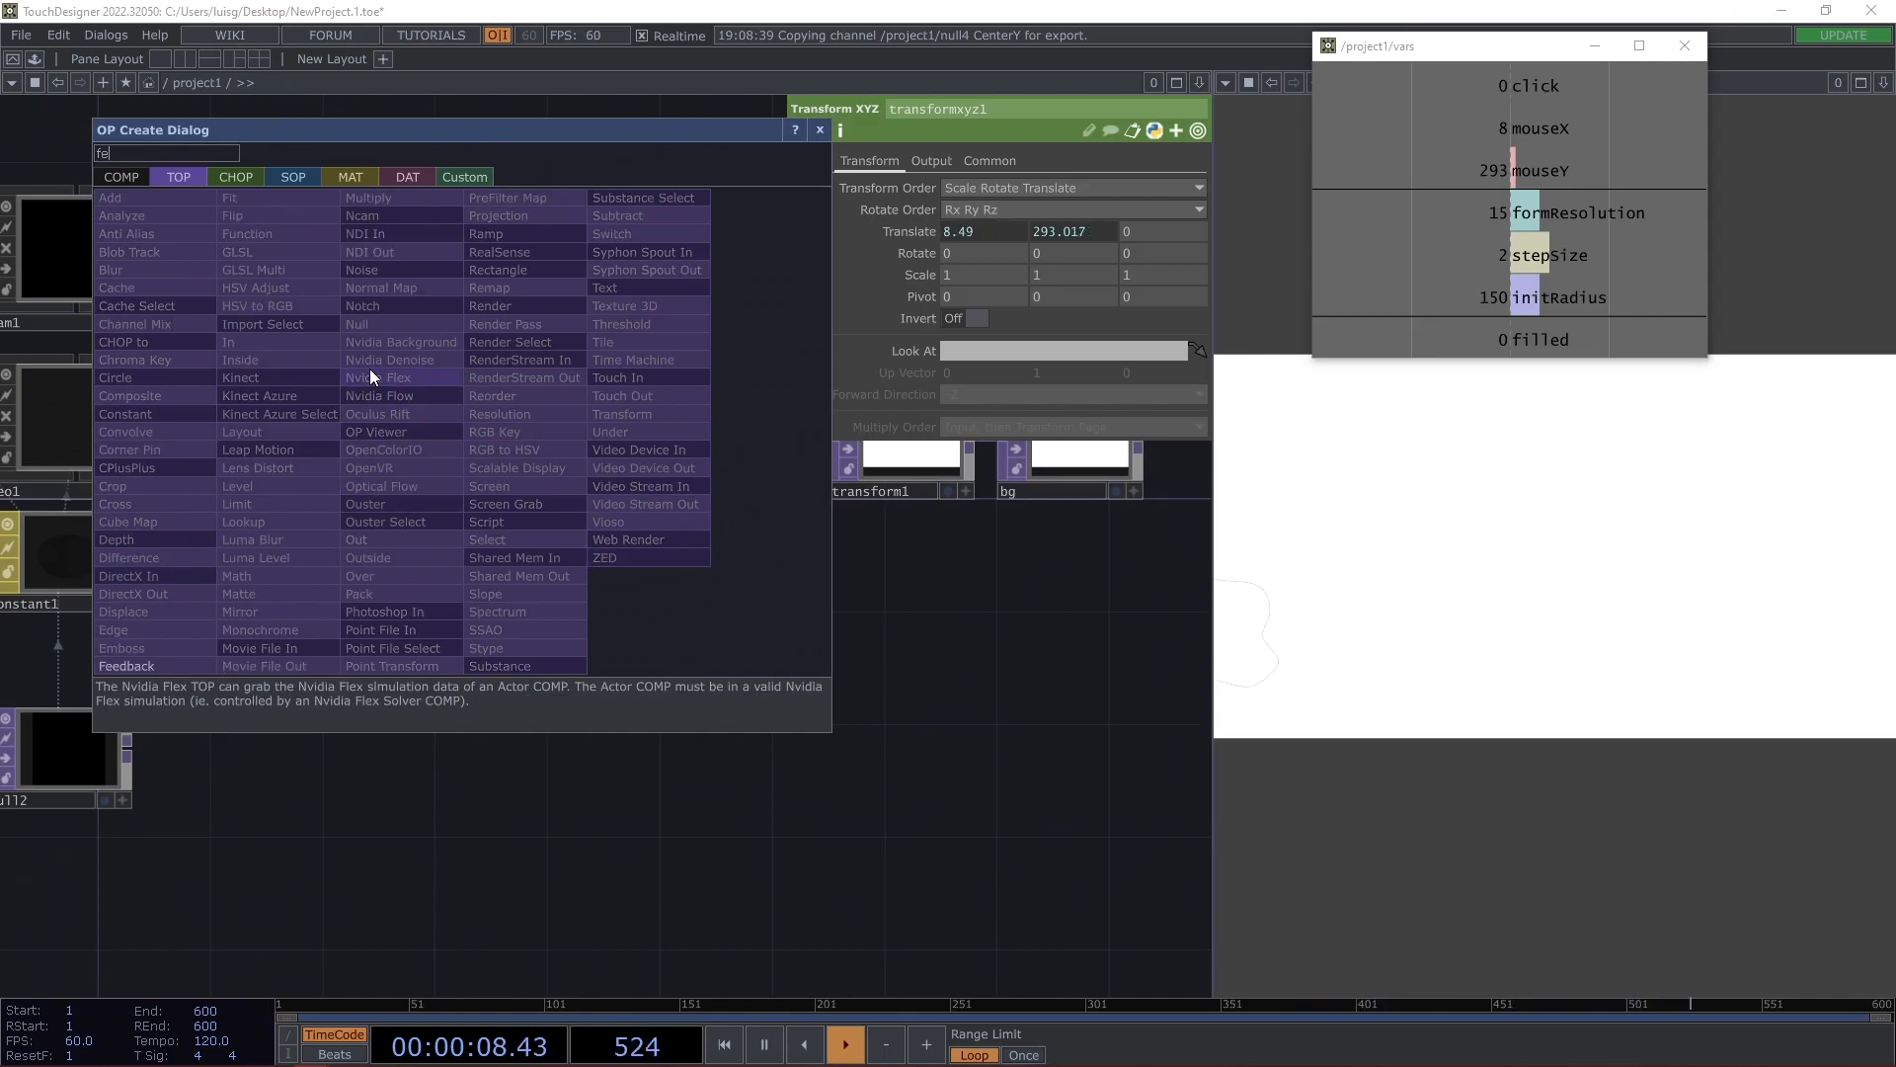
left_click(126, 666)
left_click(440, 553)
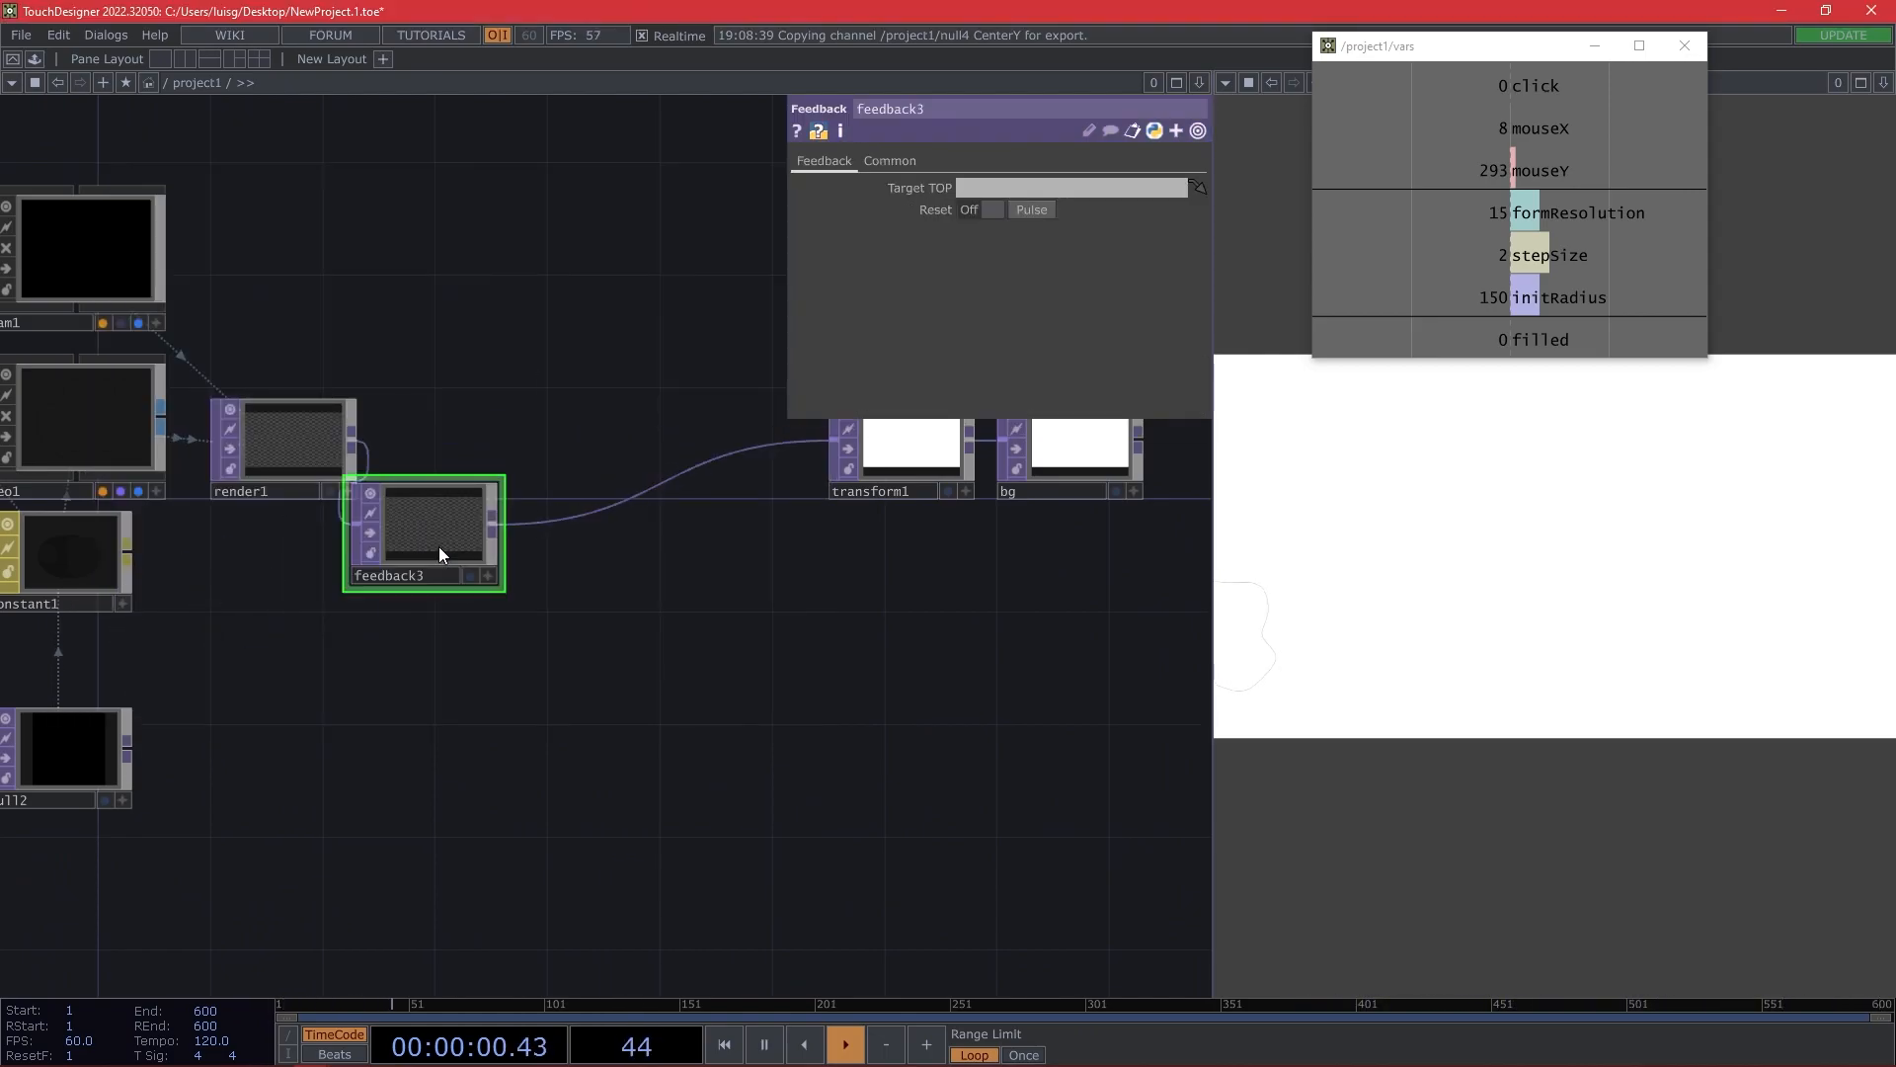
Add an Over TOP before transform1 that composites render1 as the first input over feedback3 as the second.
right_click(354, 440)
type("oa")
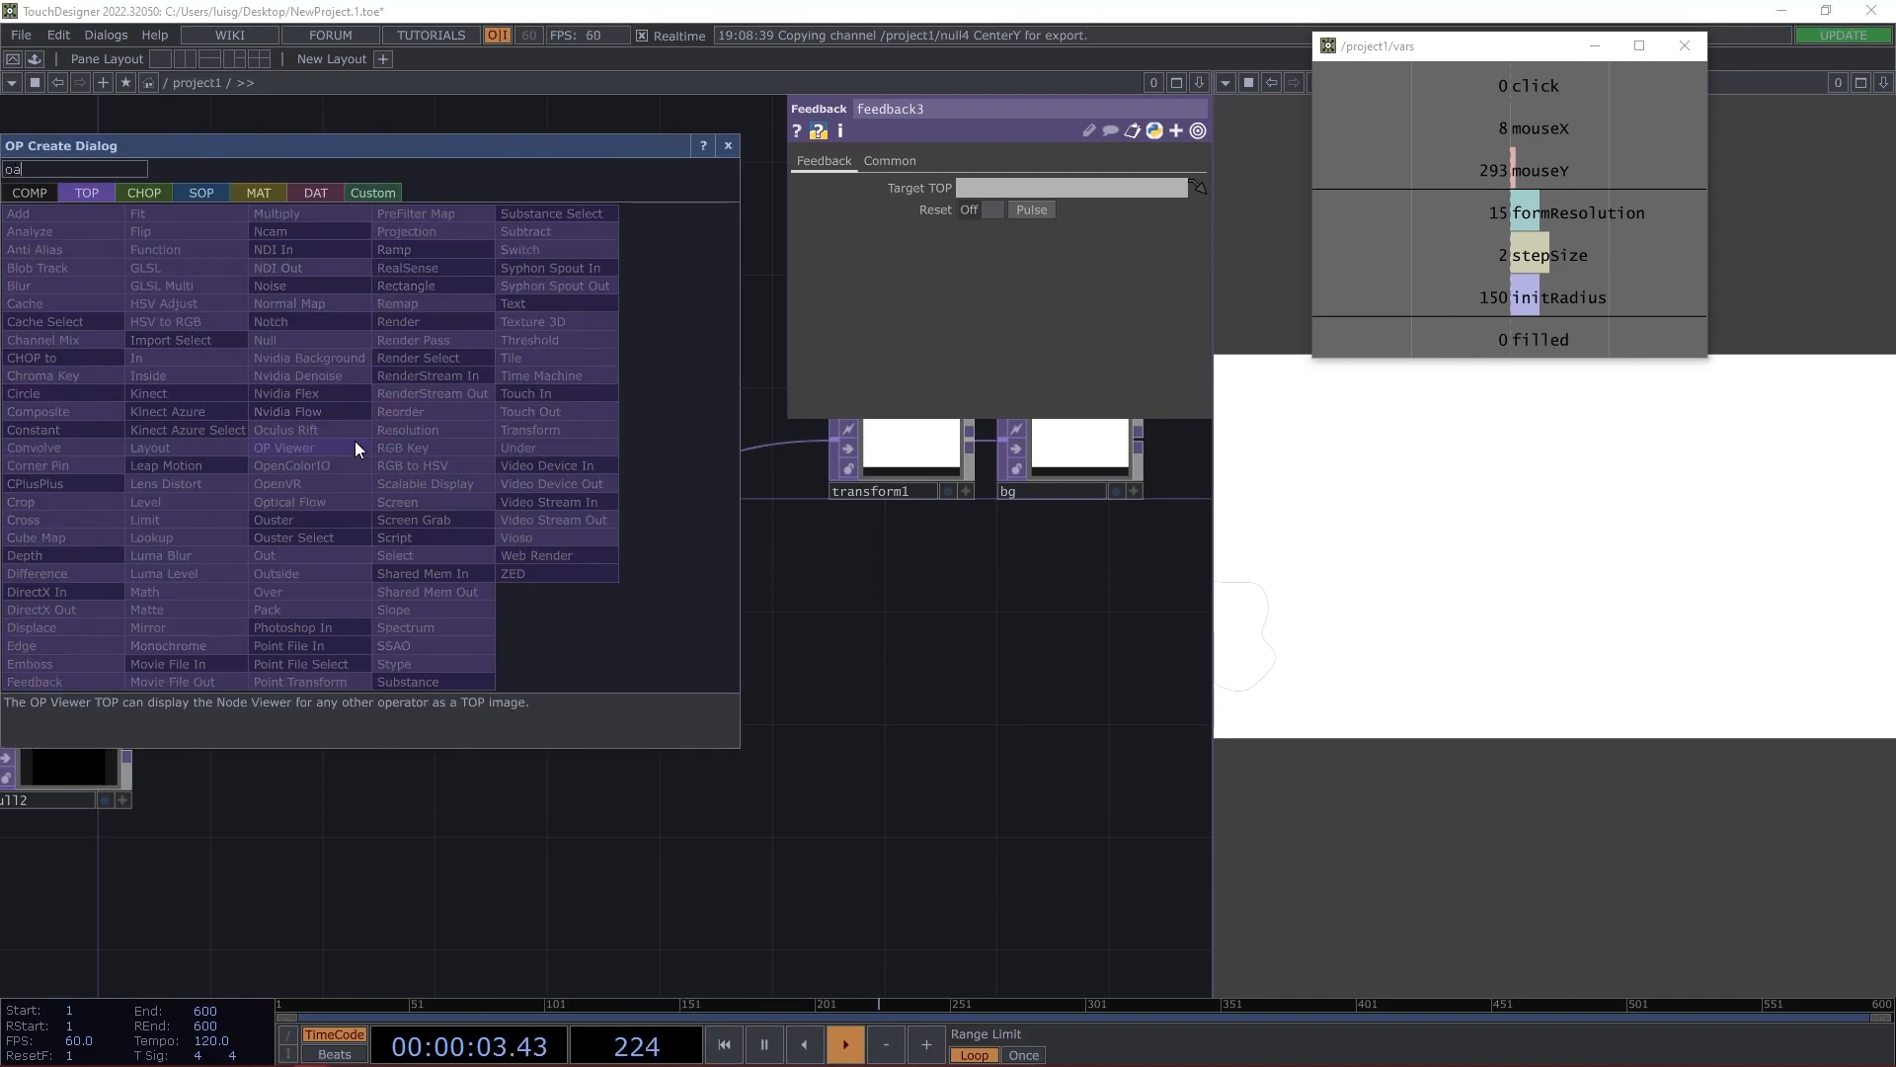
key("BackSpace")
type("ver")
left_click(292, 588)
left_click(731, 450)
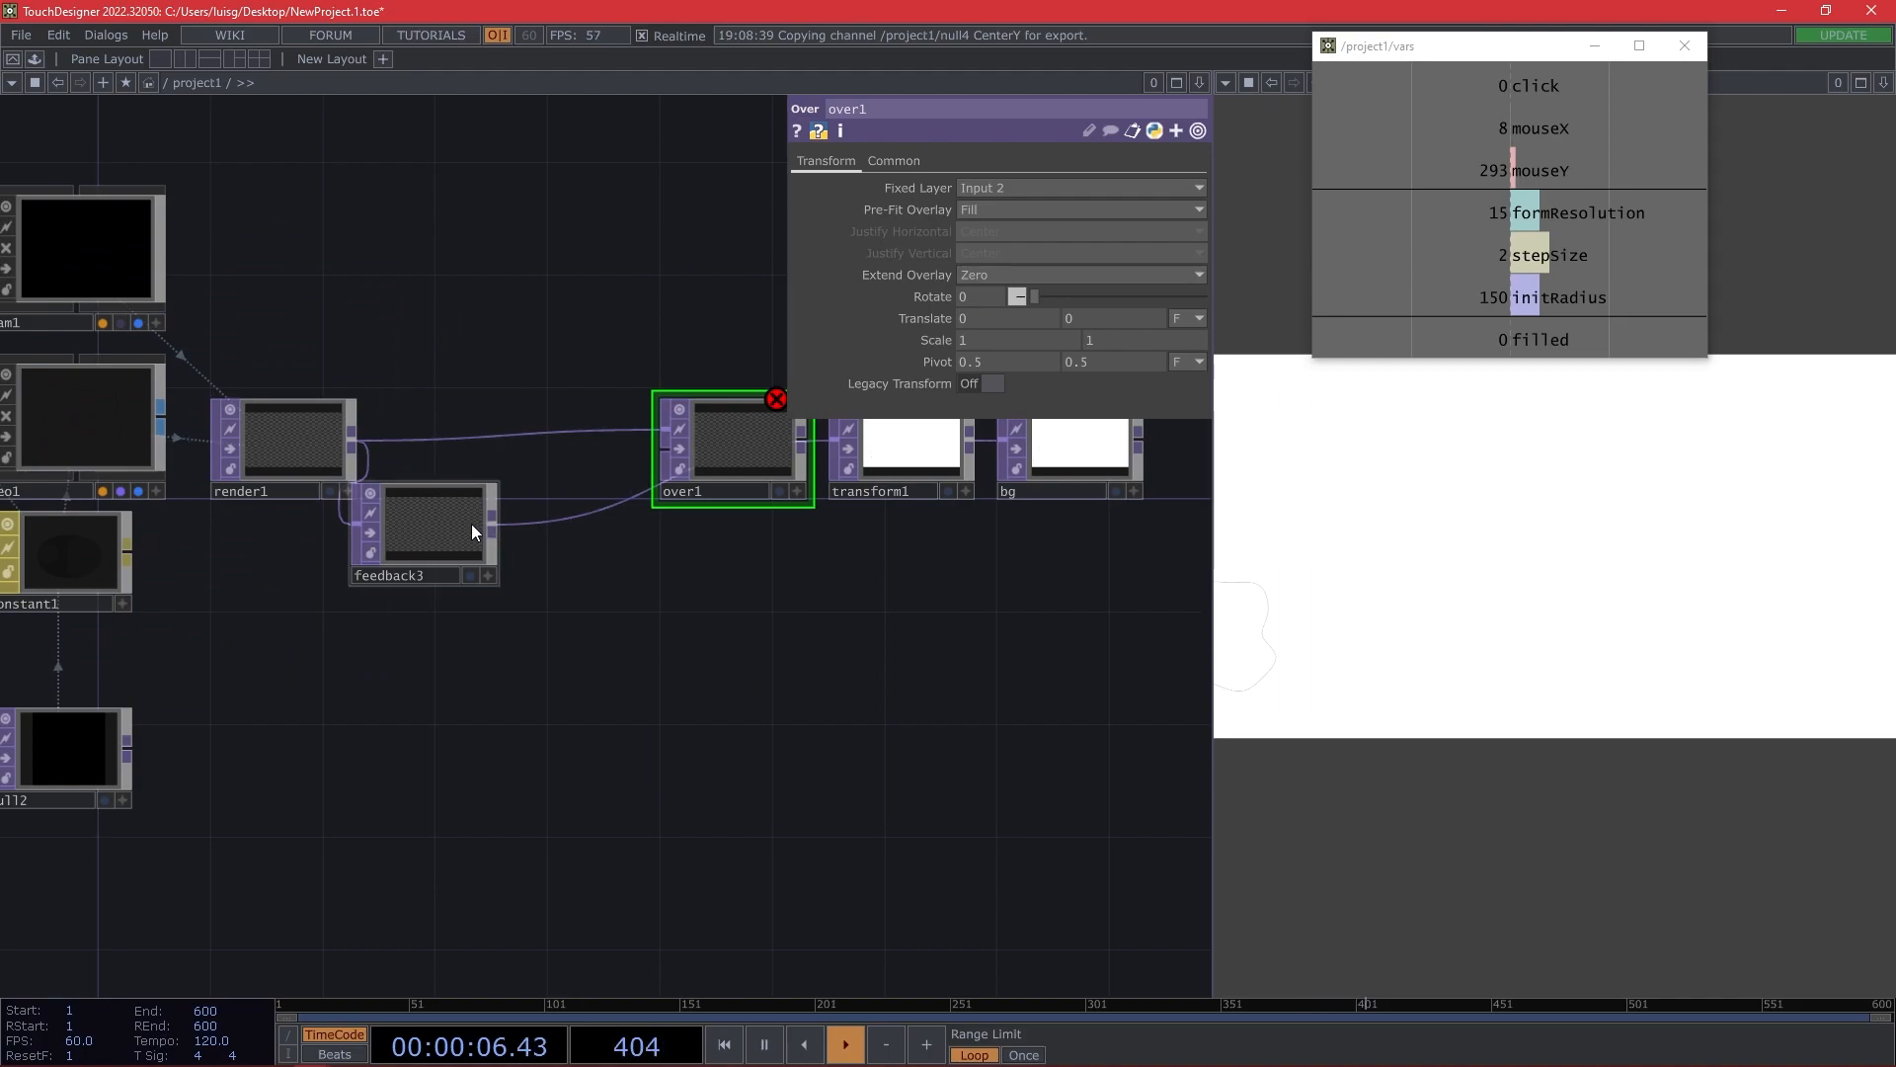
left_click(644, 466)
left_click_drag(684, 632, 309, 686)
left_click(455, 495)
left_click_drag(441, 672, 664, 654)
left_click_drag(282, 559, 310, 559)
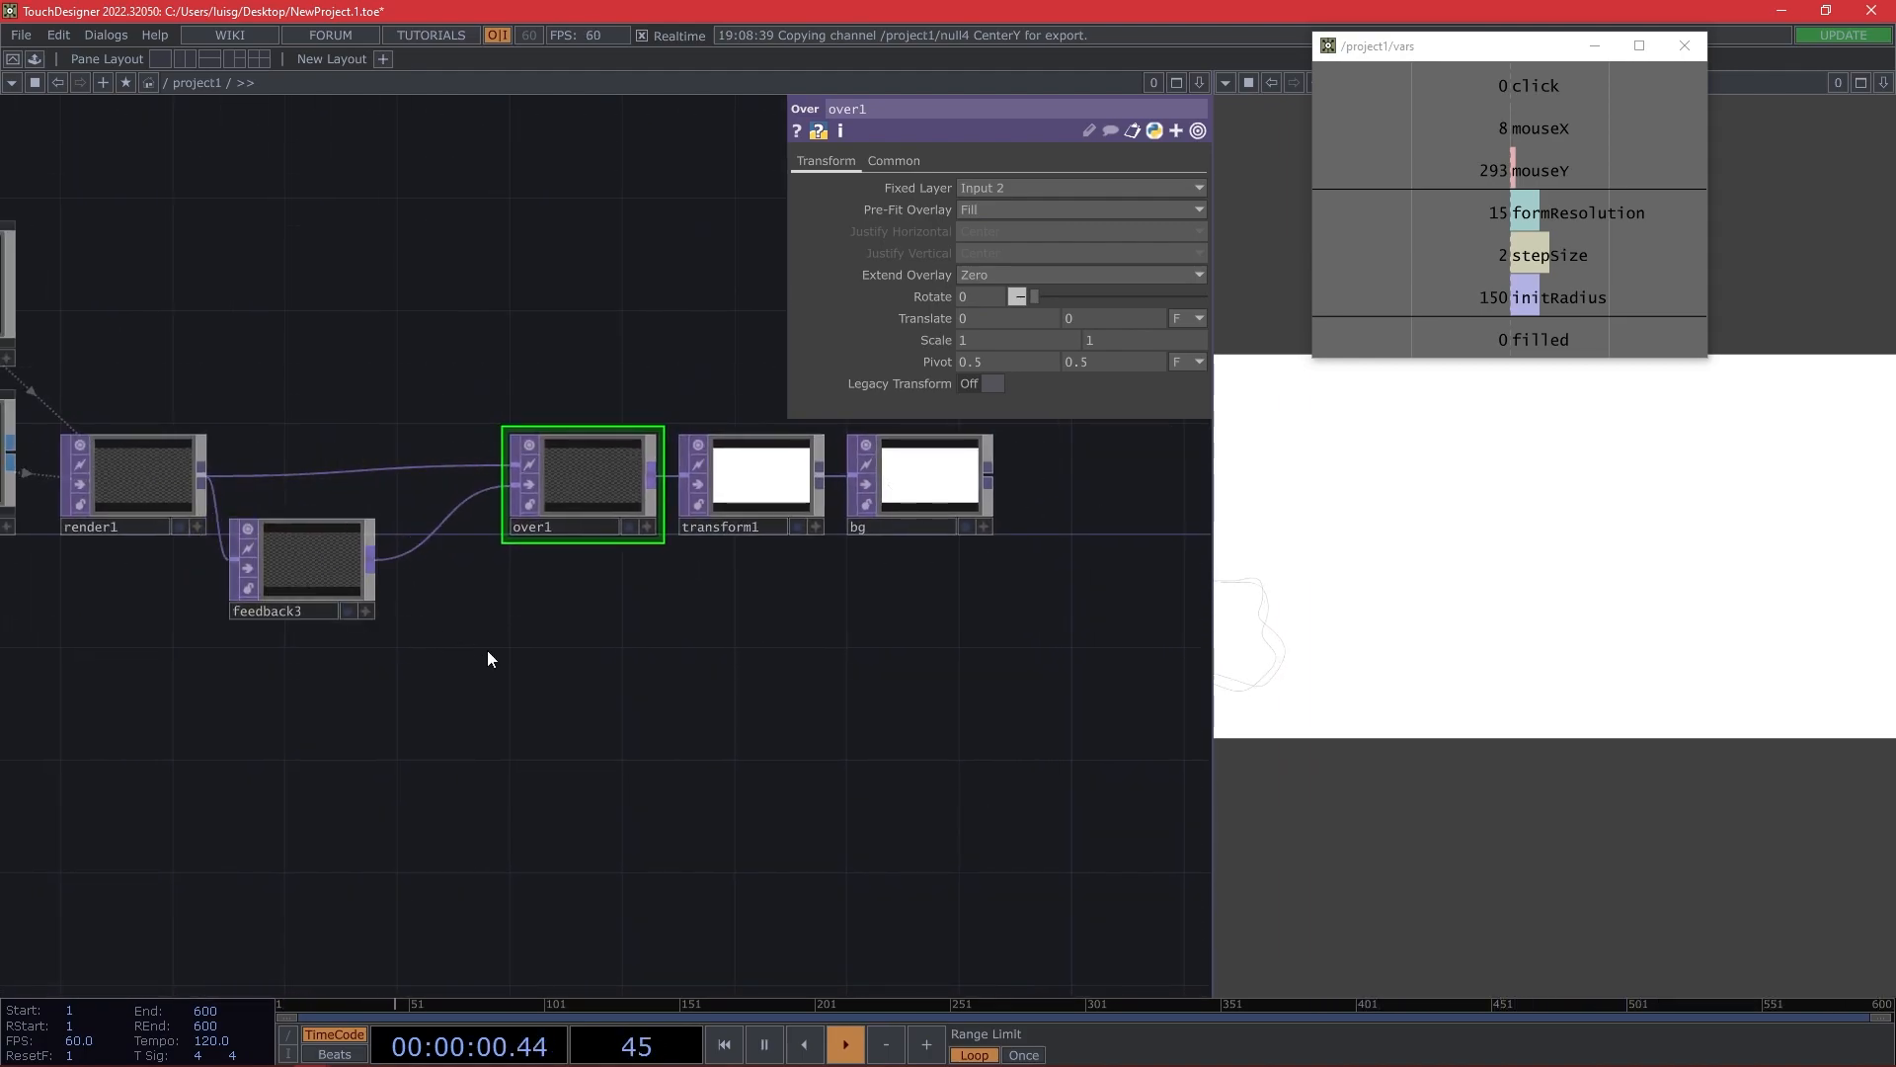
Shift over1, transform1 and bg left together, closer to feedback3.
right_click_drag(1016, 630, 564, 453)
left_click_drag(549, 450, 436, 452)
left_click_drag(725, 721, 732, 720)
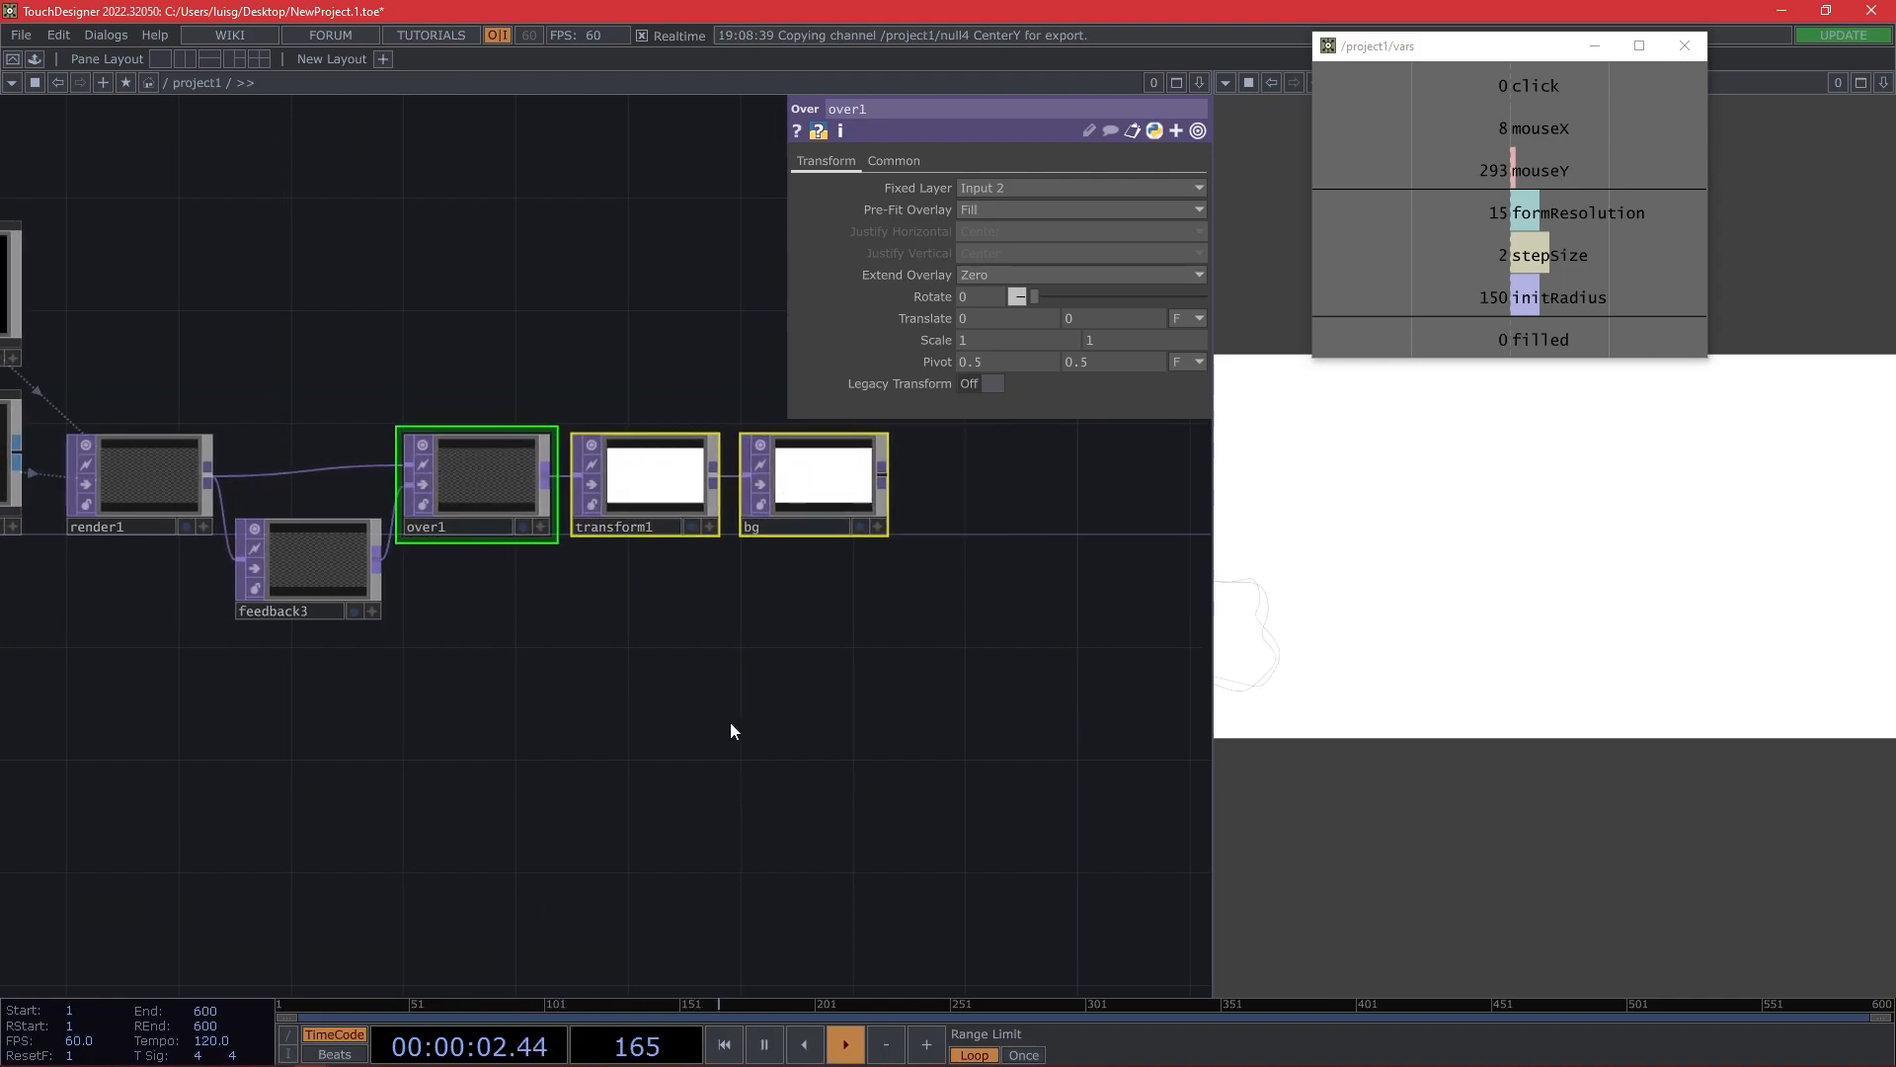
Set over1 as feedback3's Target TOP and try drawing trails in the canvas, with the fill switched on.
left_click(888, 619)
left_click_drag(505, 483, 351, 553)
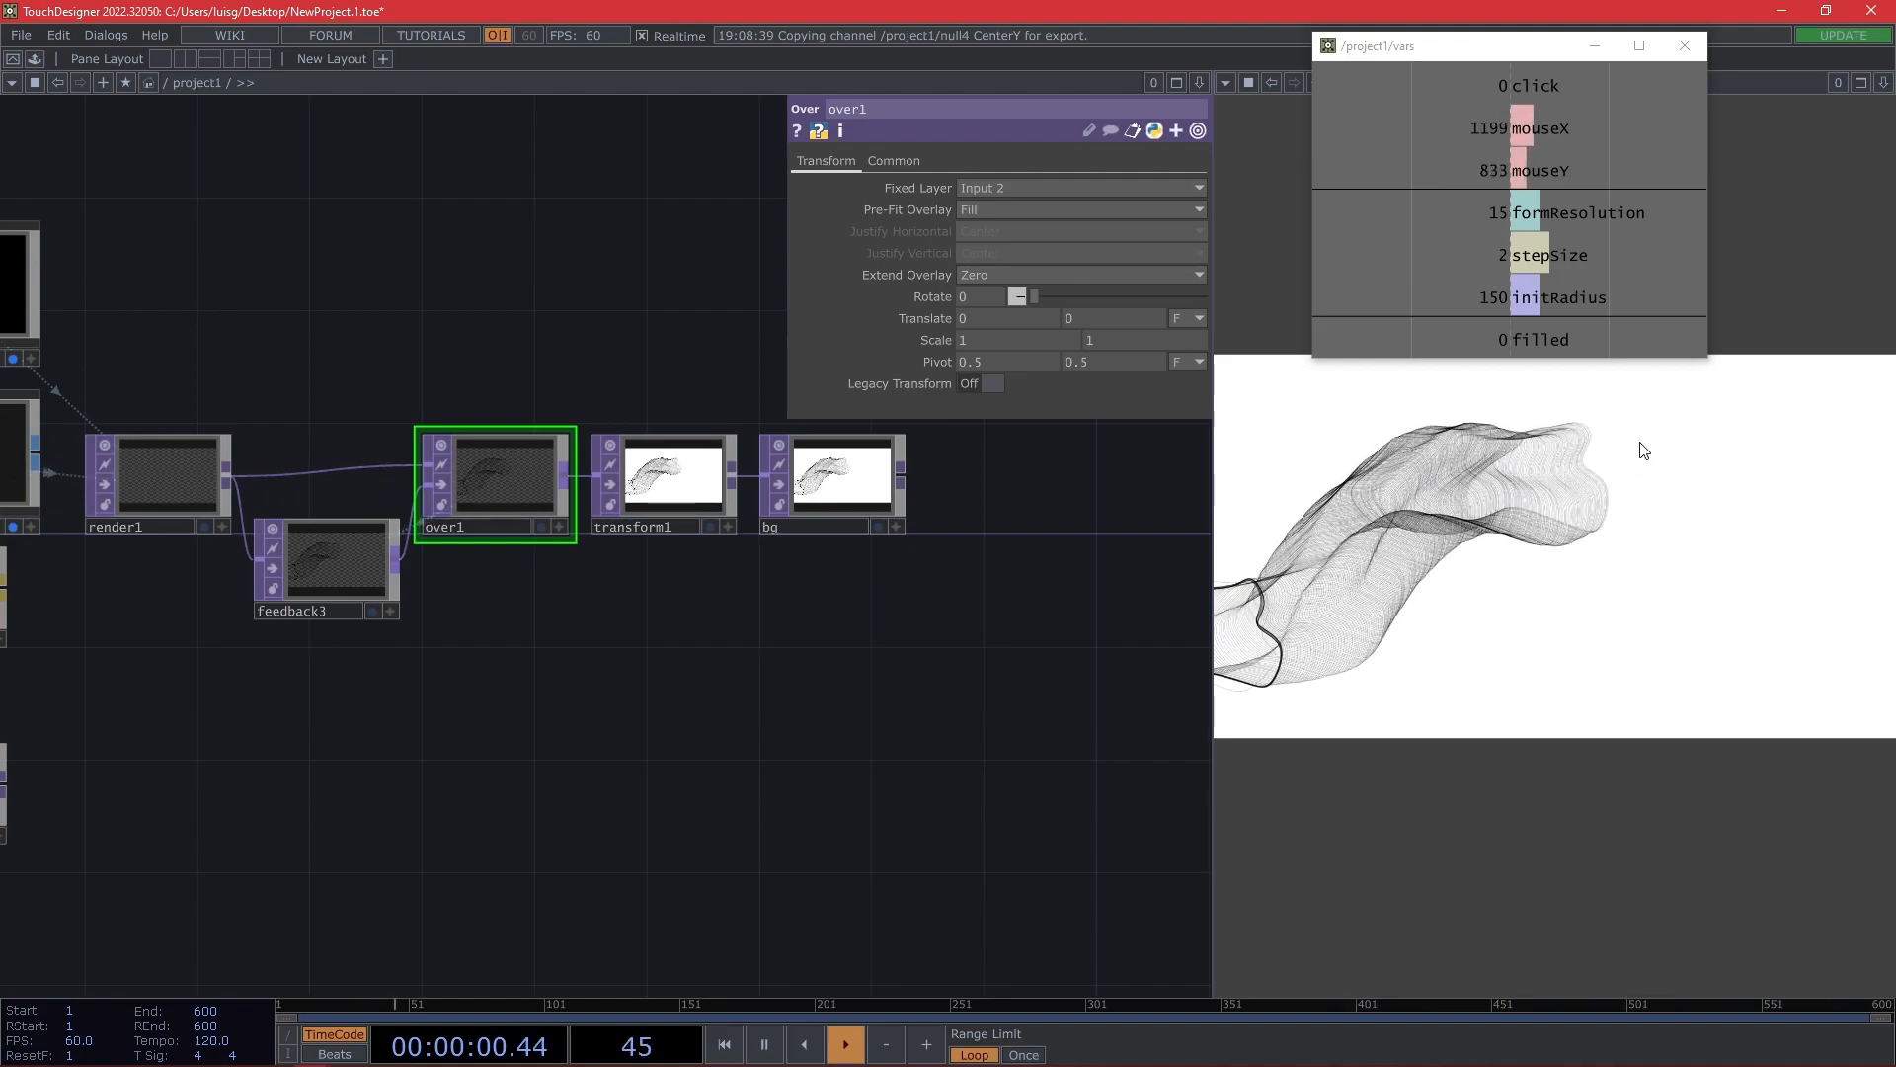
key("2")
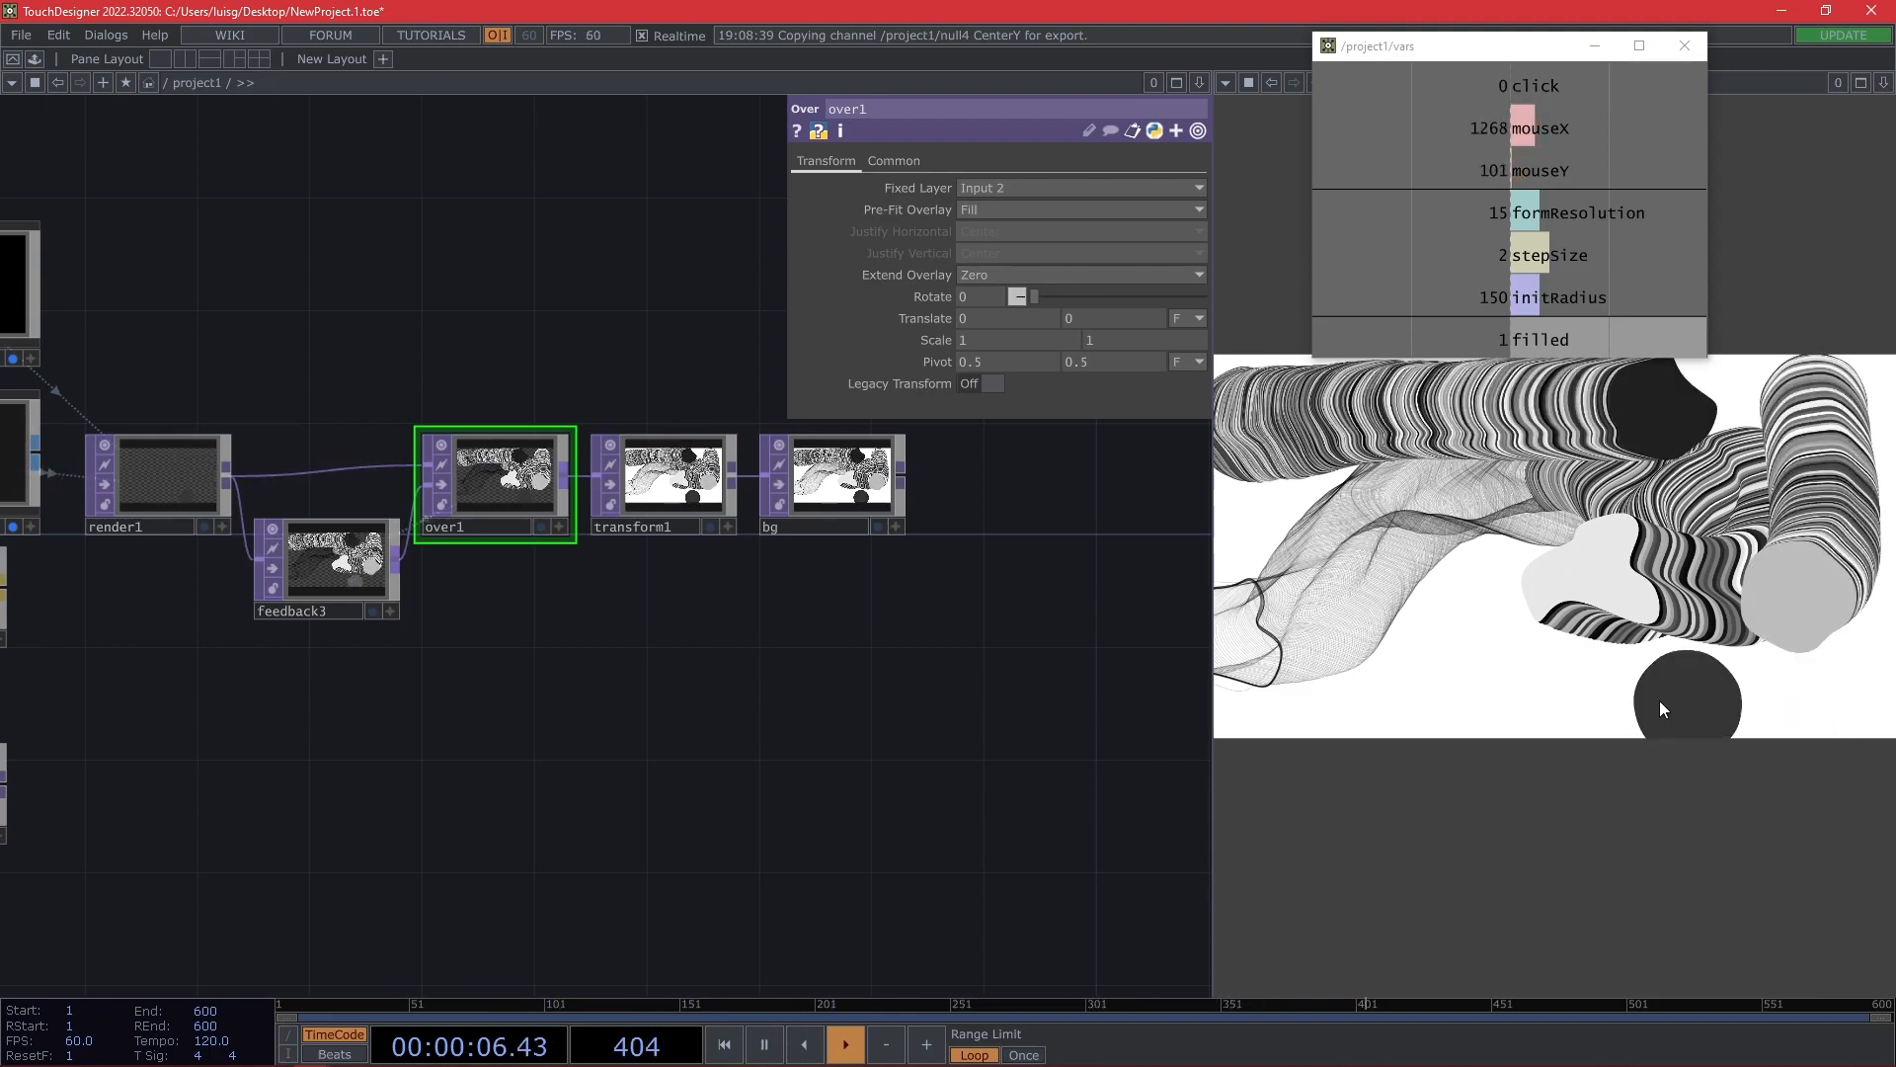
Look over the control nodes at the network's start and examine constant2's formResolution, stepSize and initRadius values.
left_click_drag(639, 377, 706, 401)
scroll(706, 401, "down", 5)
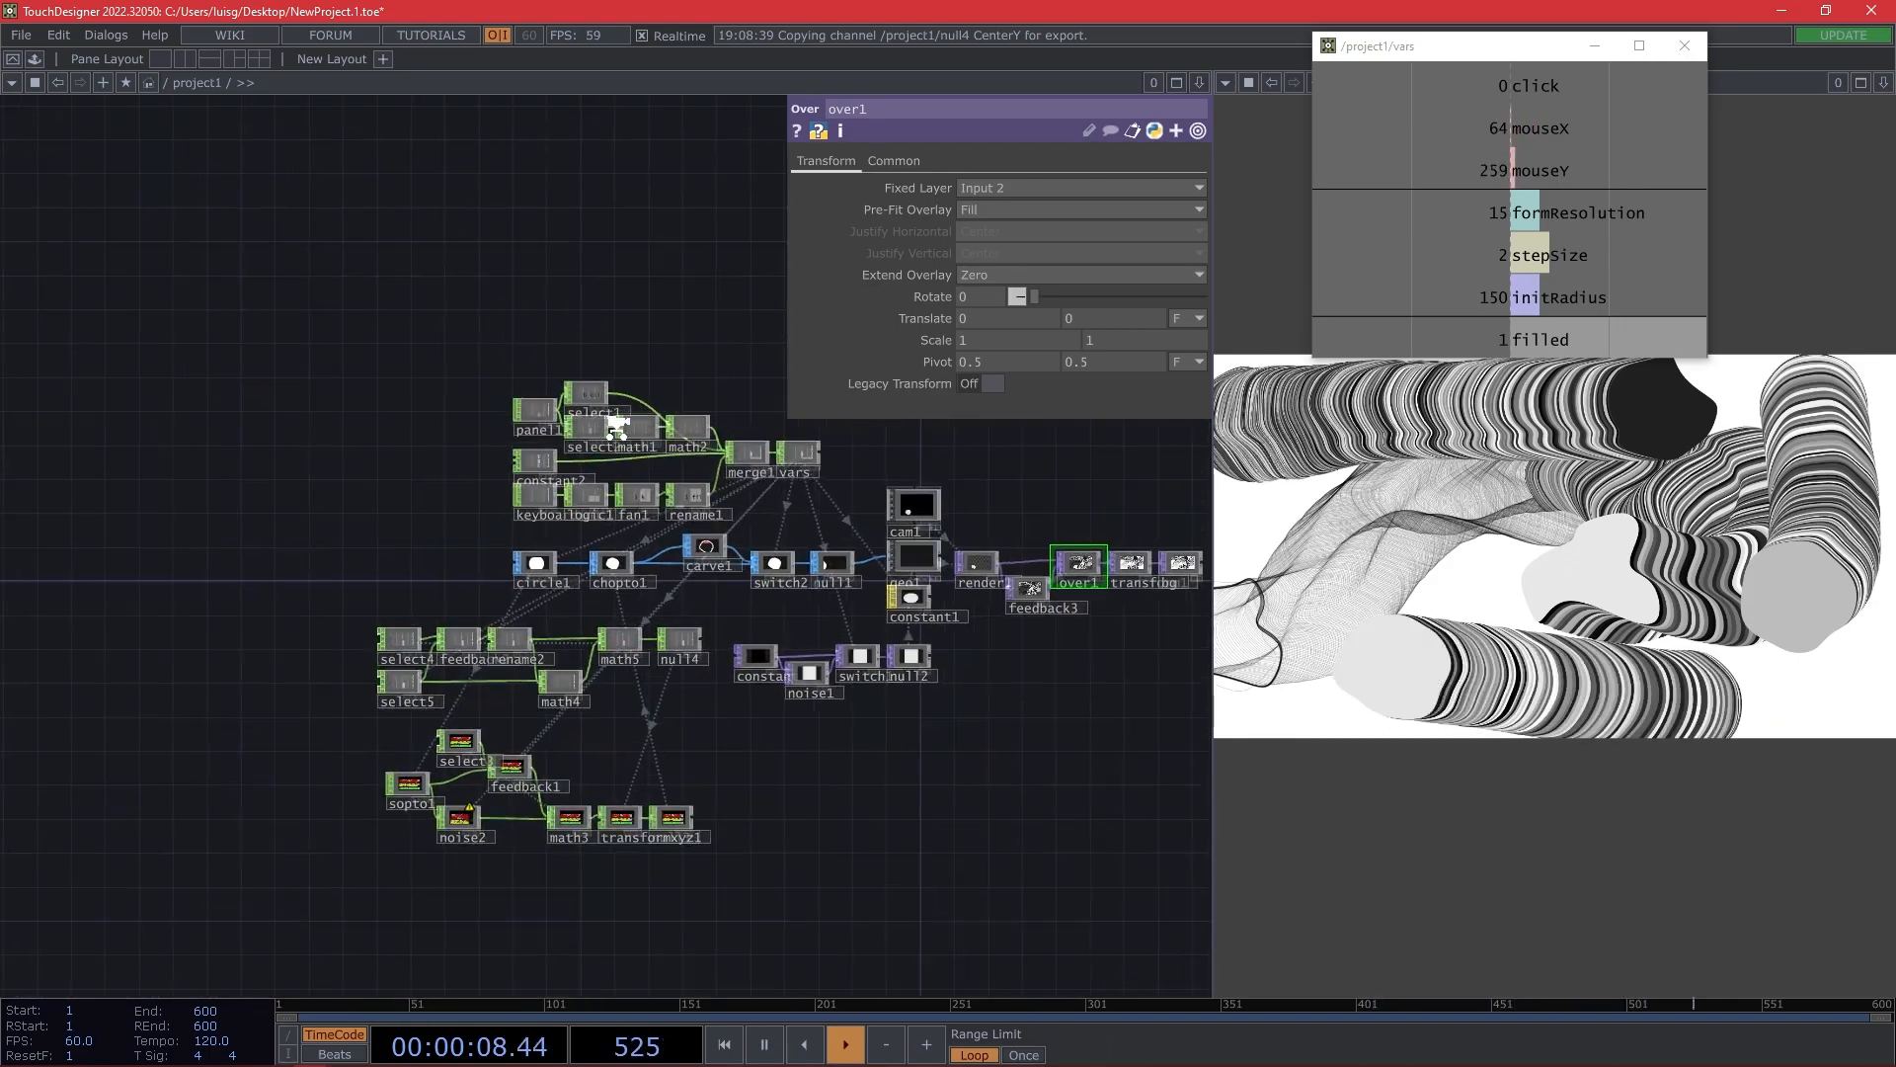
scroll(398, 387, "up", 5)
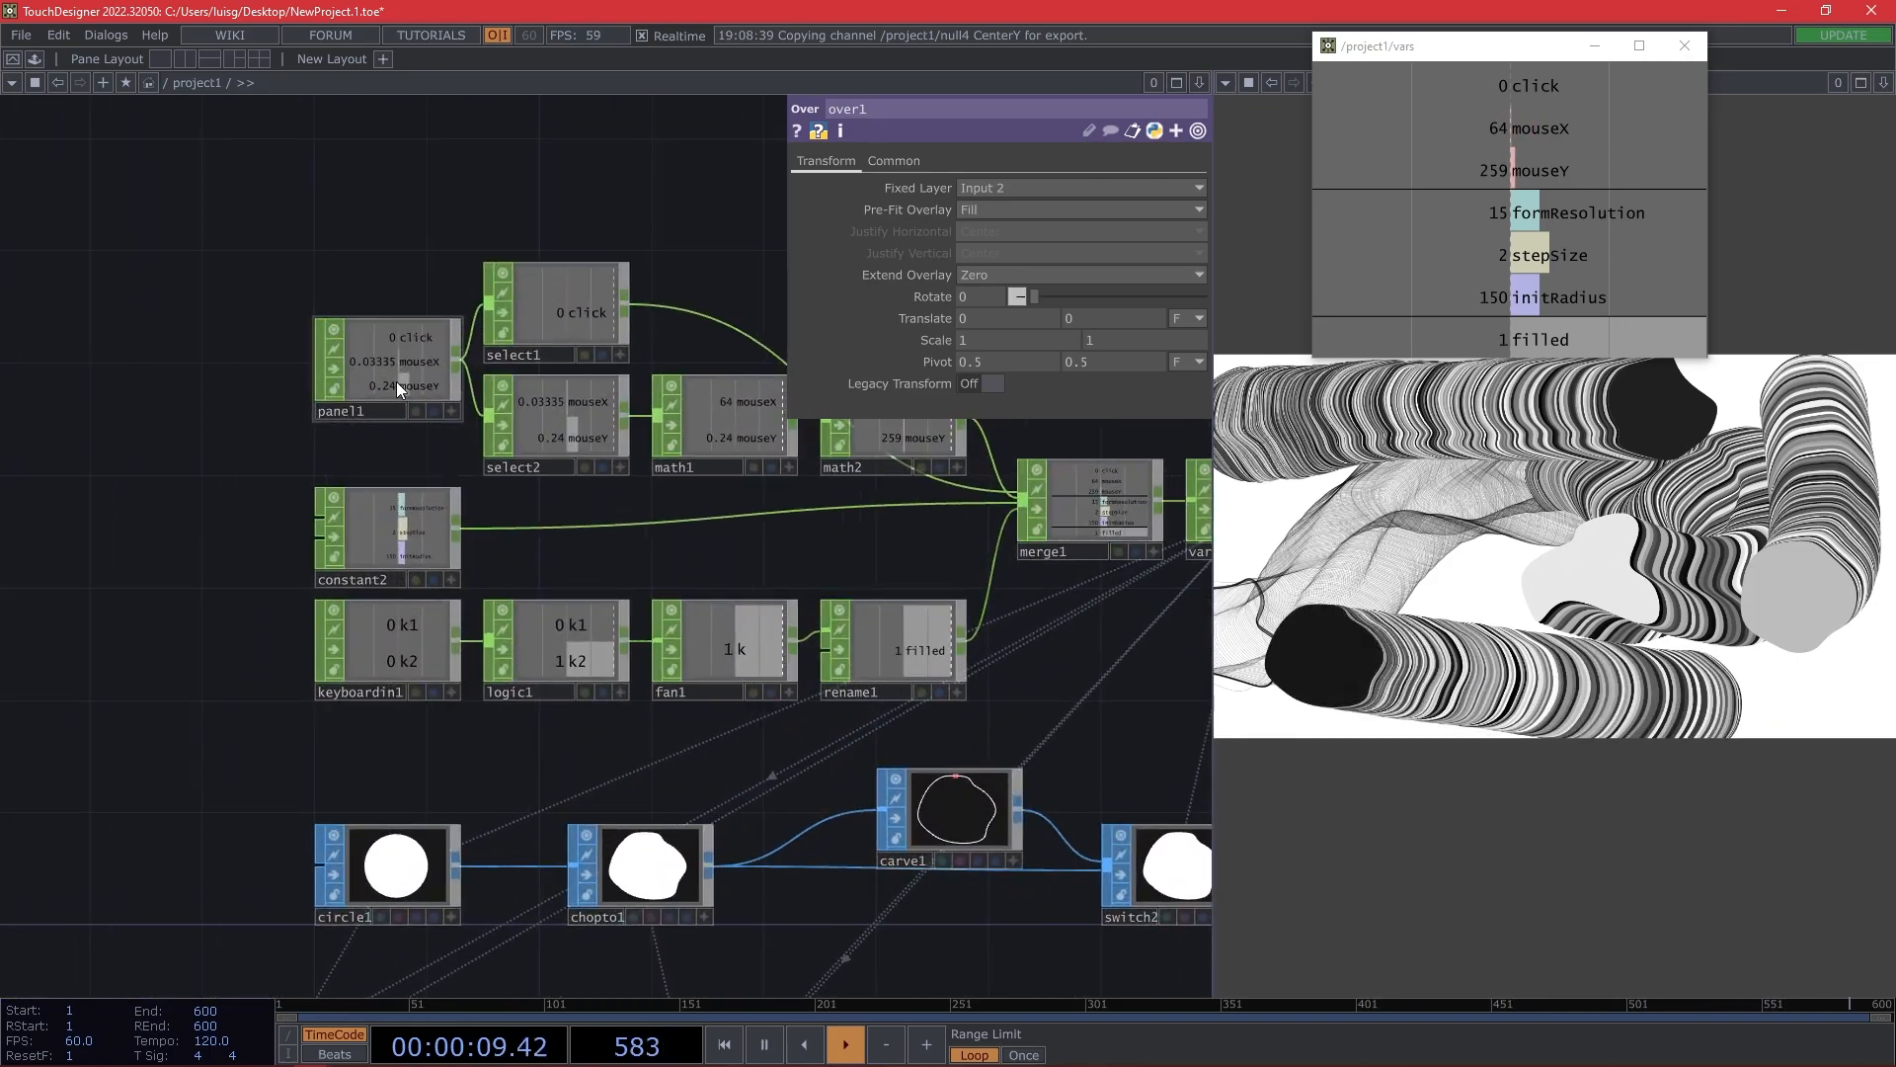
scroll(415, 523, "up", 4)
left_click(435, 513)
key("ctrl")
key("ctrl")
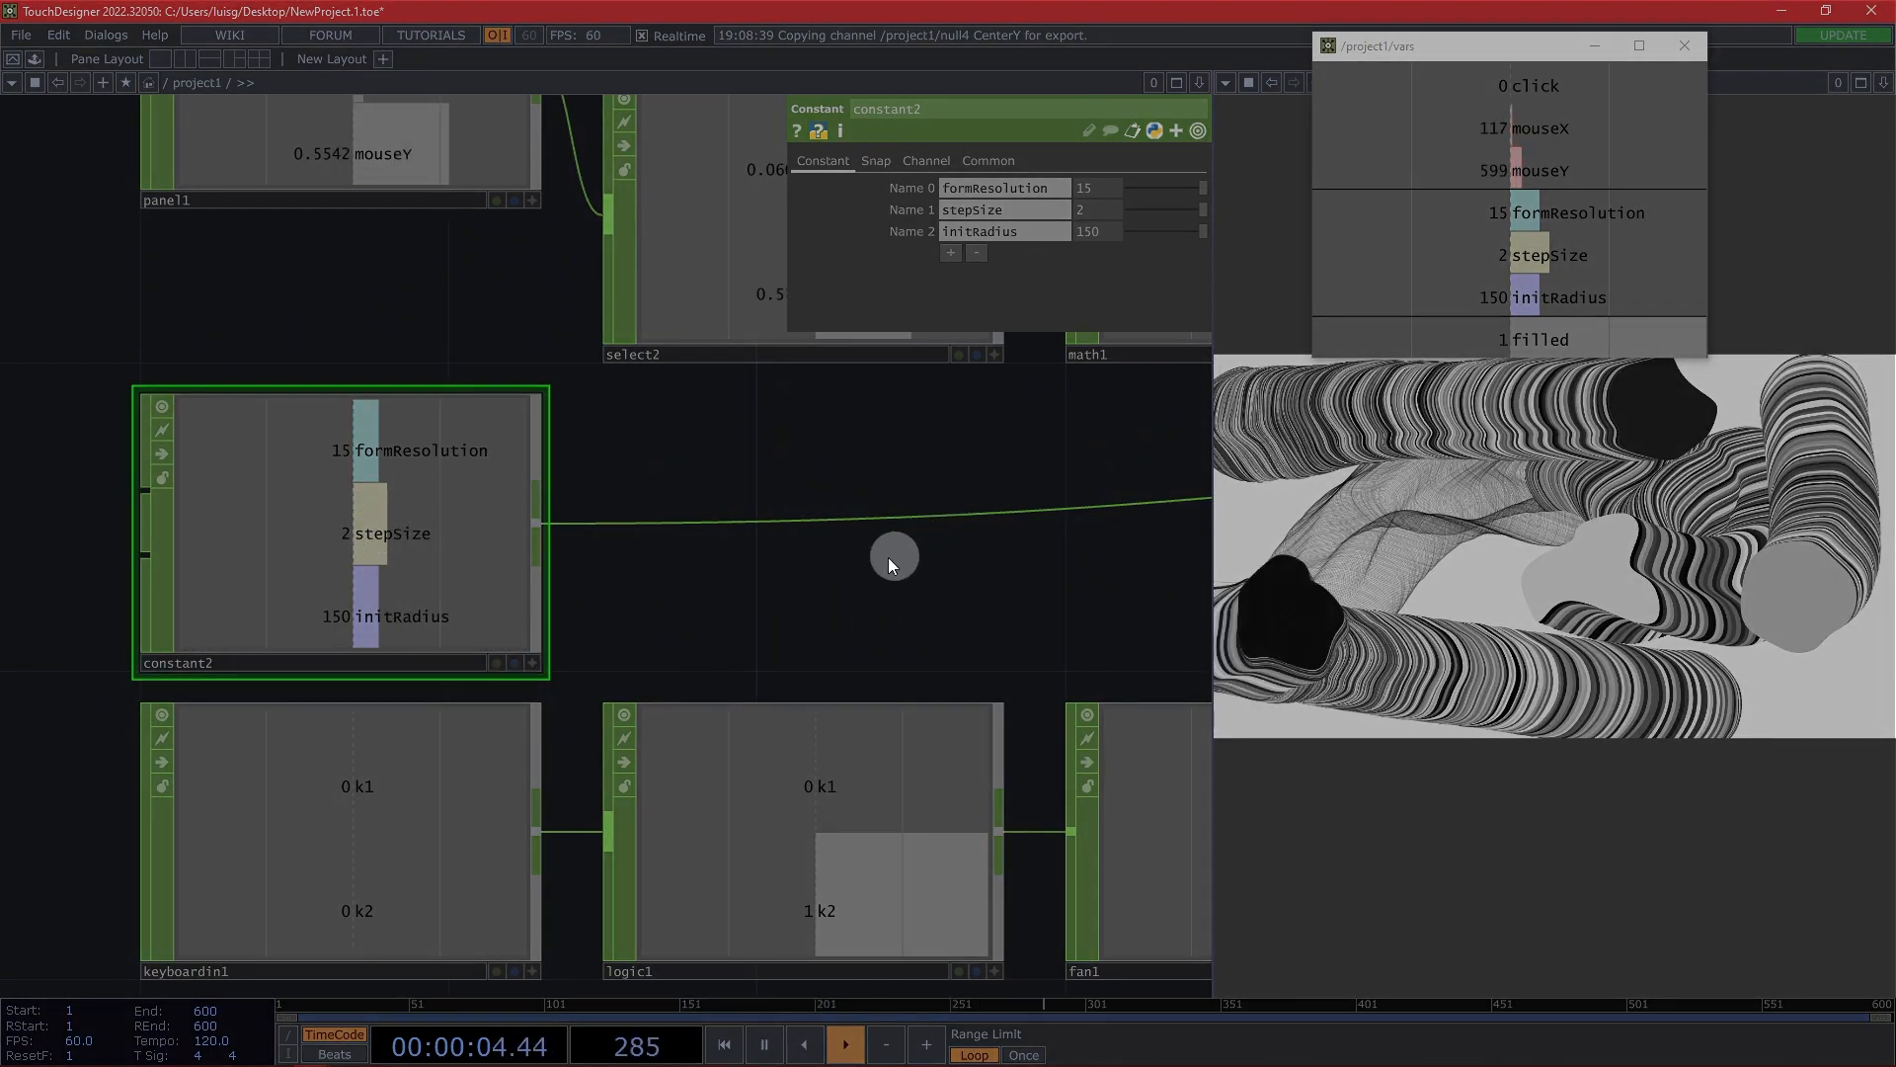
Add a Keyboard In CHOP directly below feedback3.
scroll(869, 550, "down", 5)
left_click_drag(1021, 484, 565, 500)
left_click_drag(800, 701, 869, 691)
scroll(868, 580, "up", 5)
key("Tab")
type("ke")
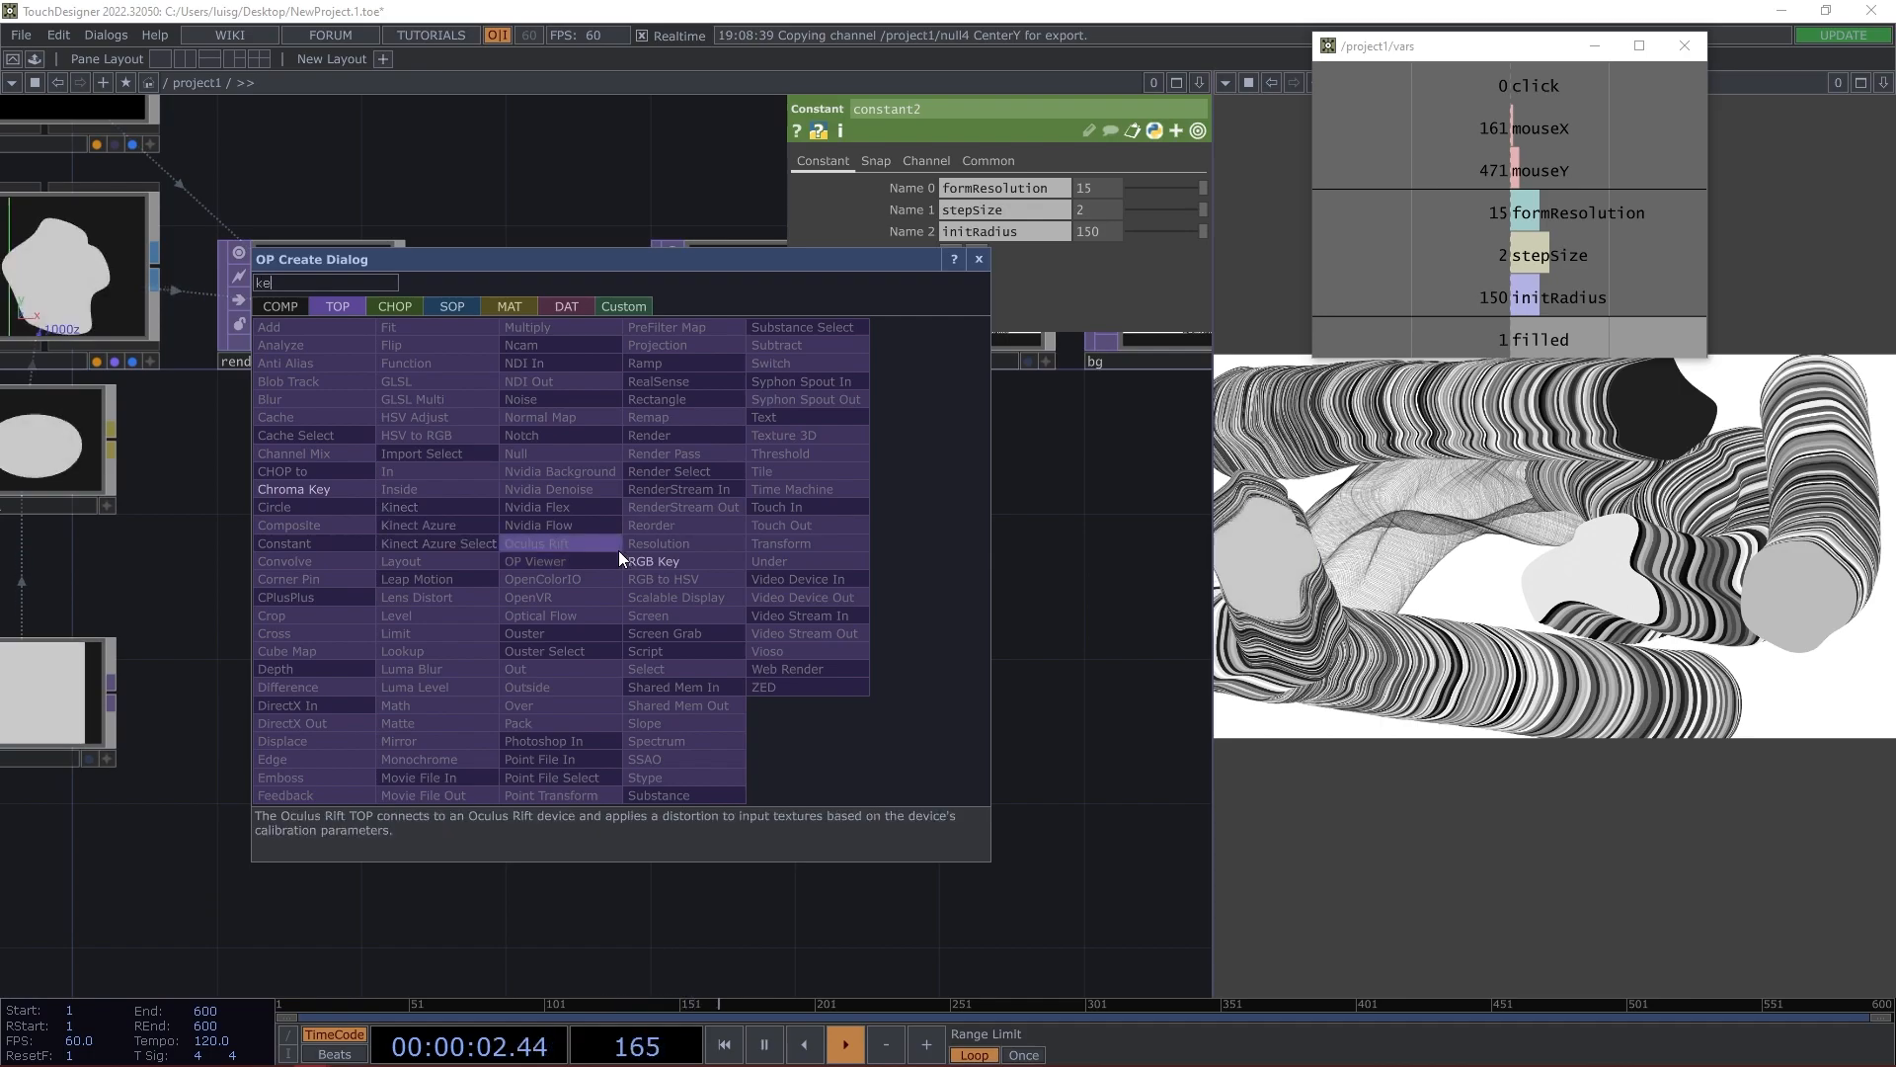
left_click(394, 308)
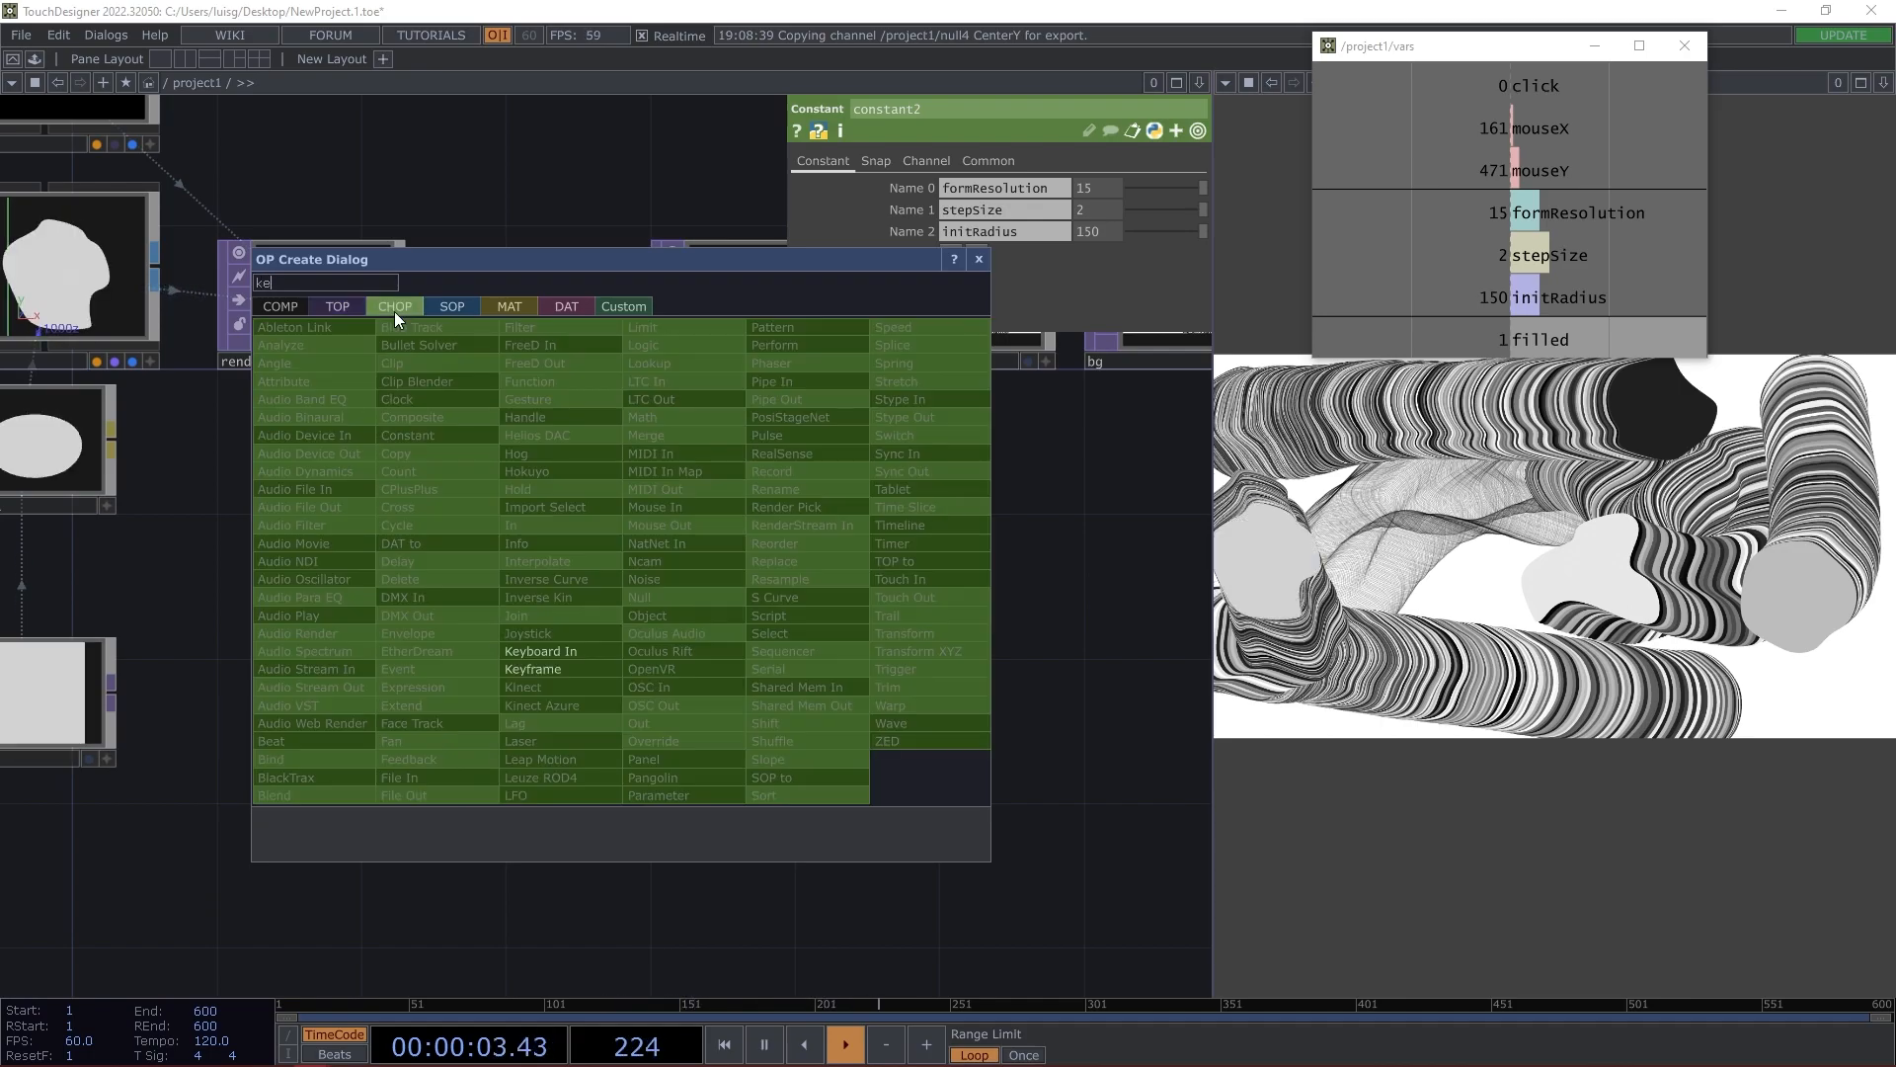
left_click(574, 652)
left_click(539, 581)
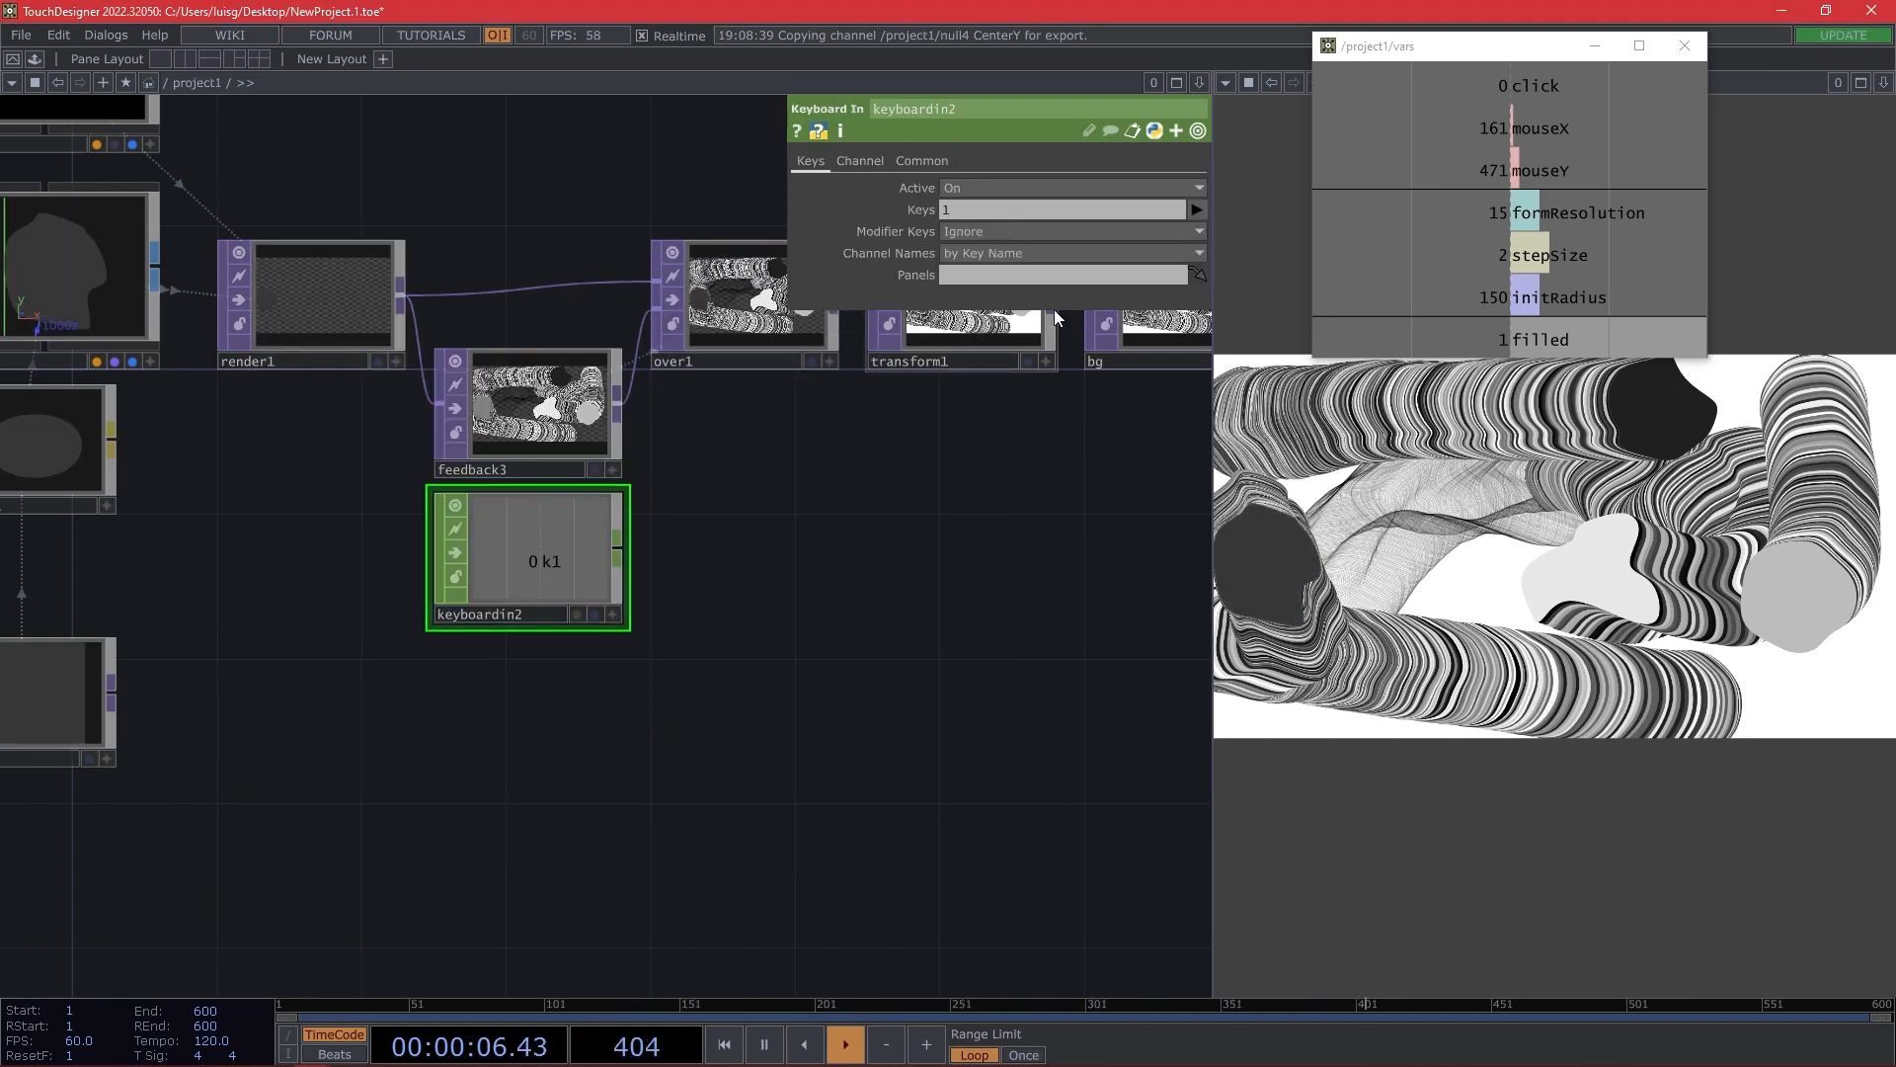
Set keyboardin2's Keys parameter to backspace.
left_click(969, 209)
type("backs")
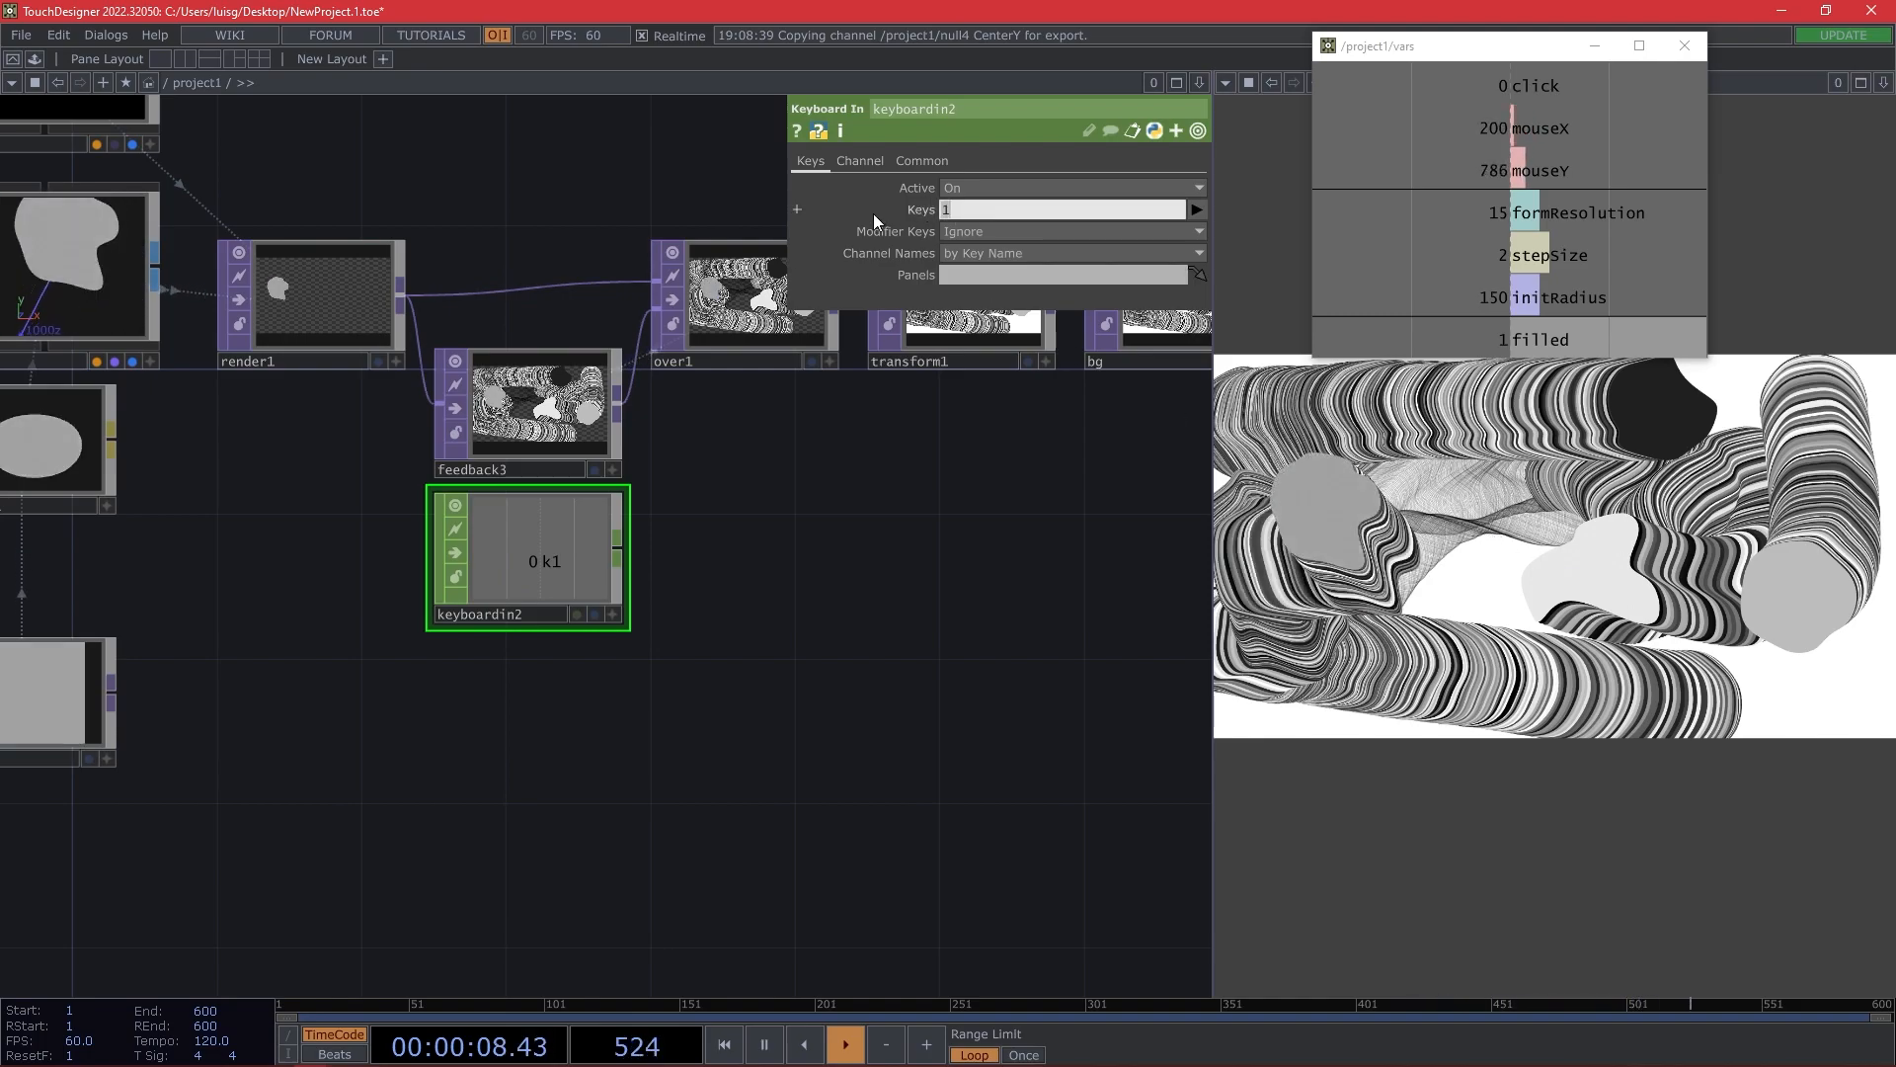
type("pace")
key("Return")
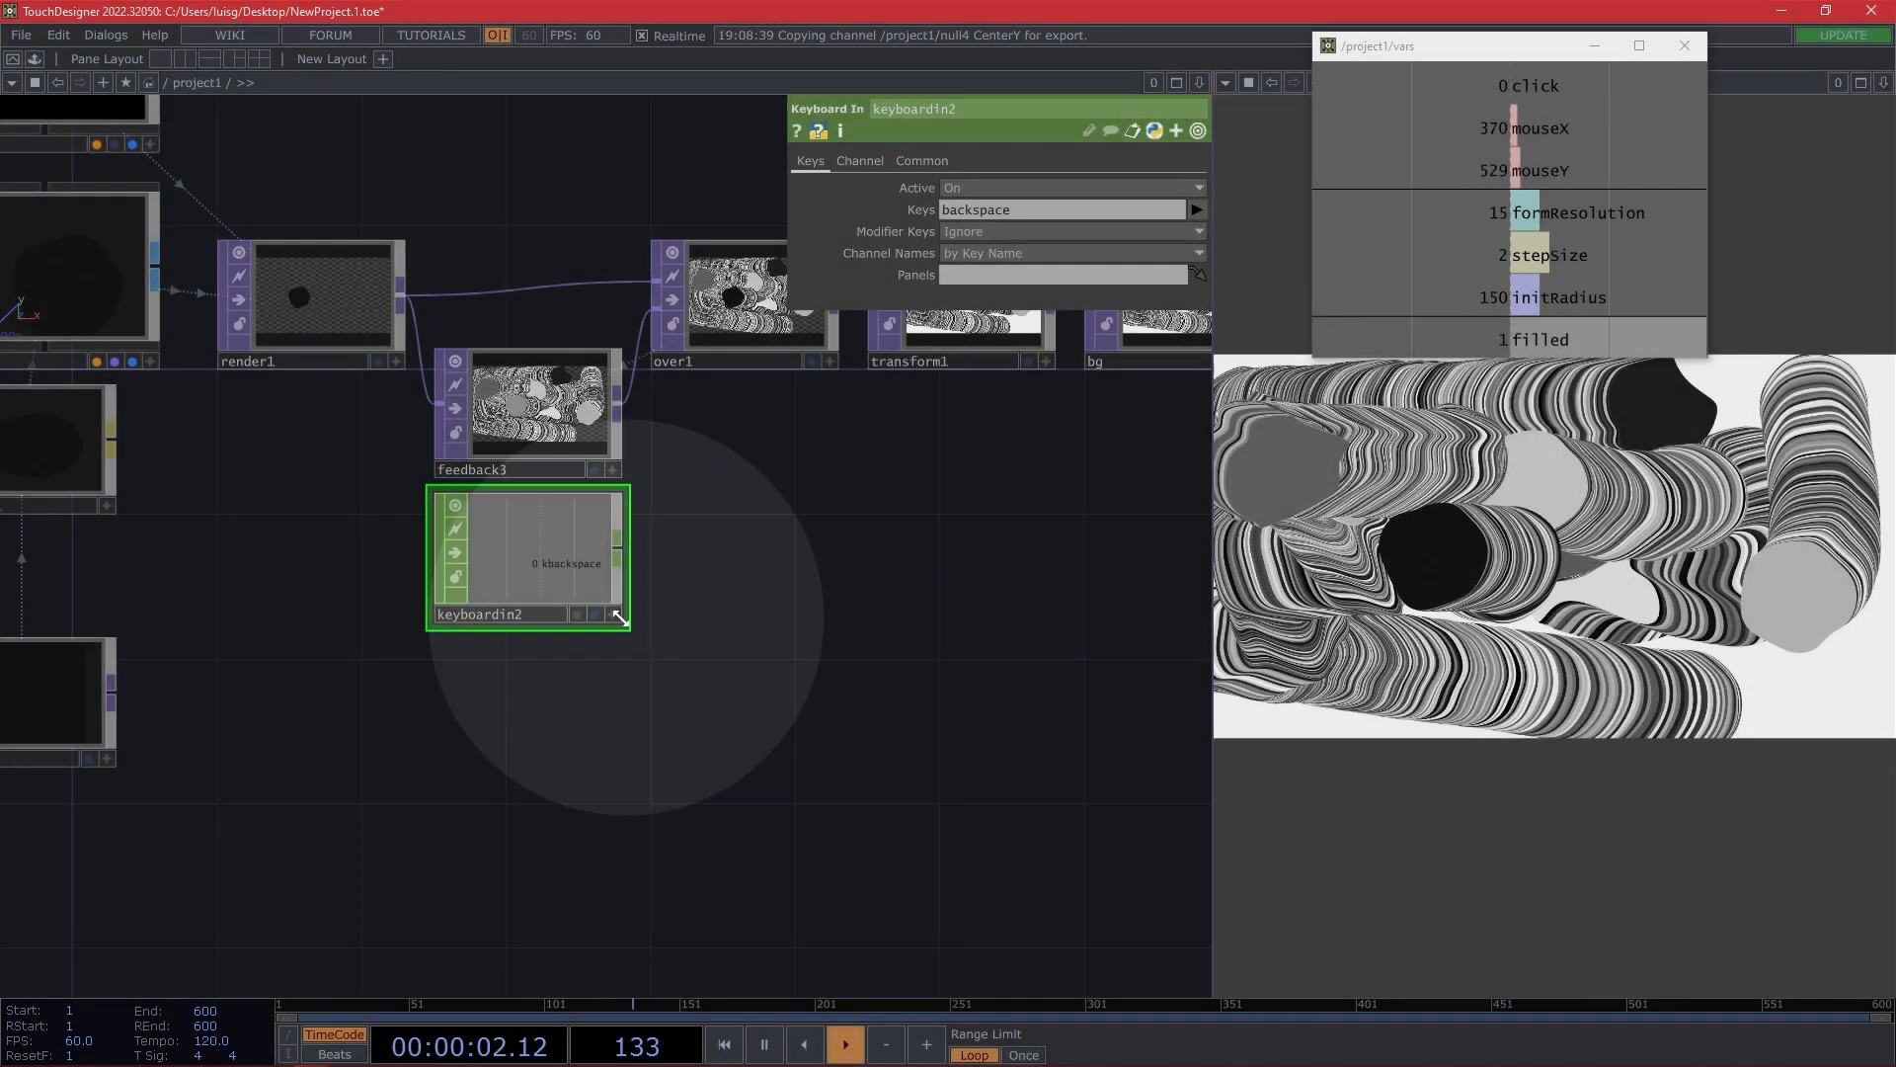
Reference keyboardin2's kbackspace channel in feedback3's Reset Pulse parameter.
left_click(614, 615)
left_click_drag(570, 571, 1019, 209)
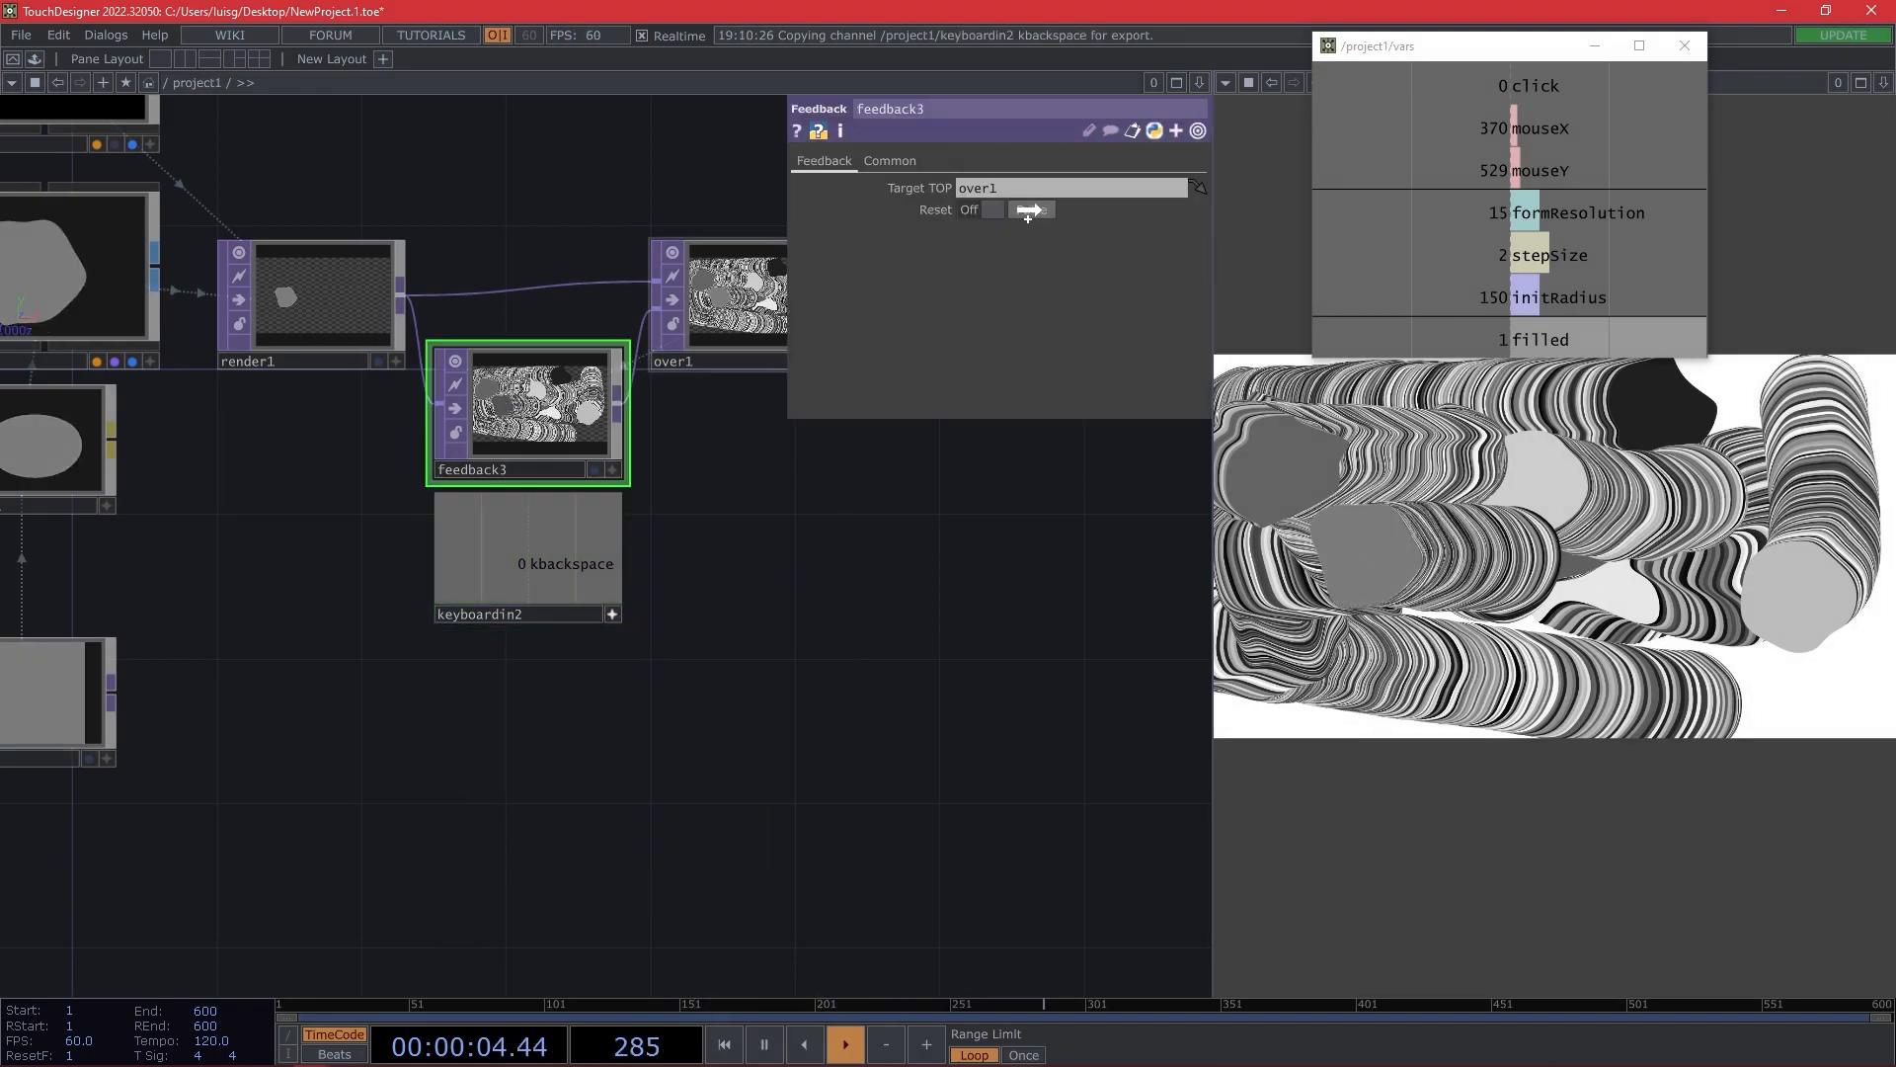
left_click(1063, 199)
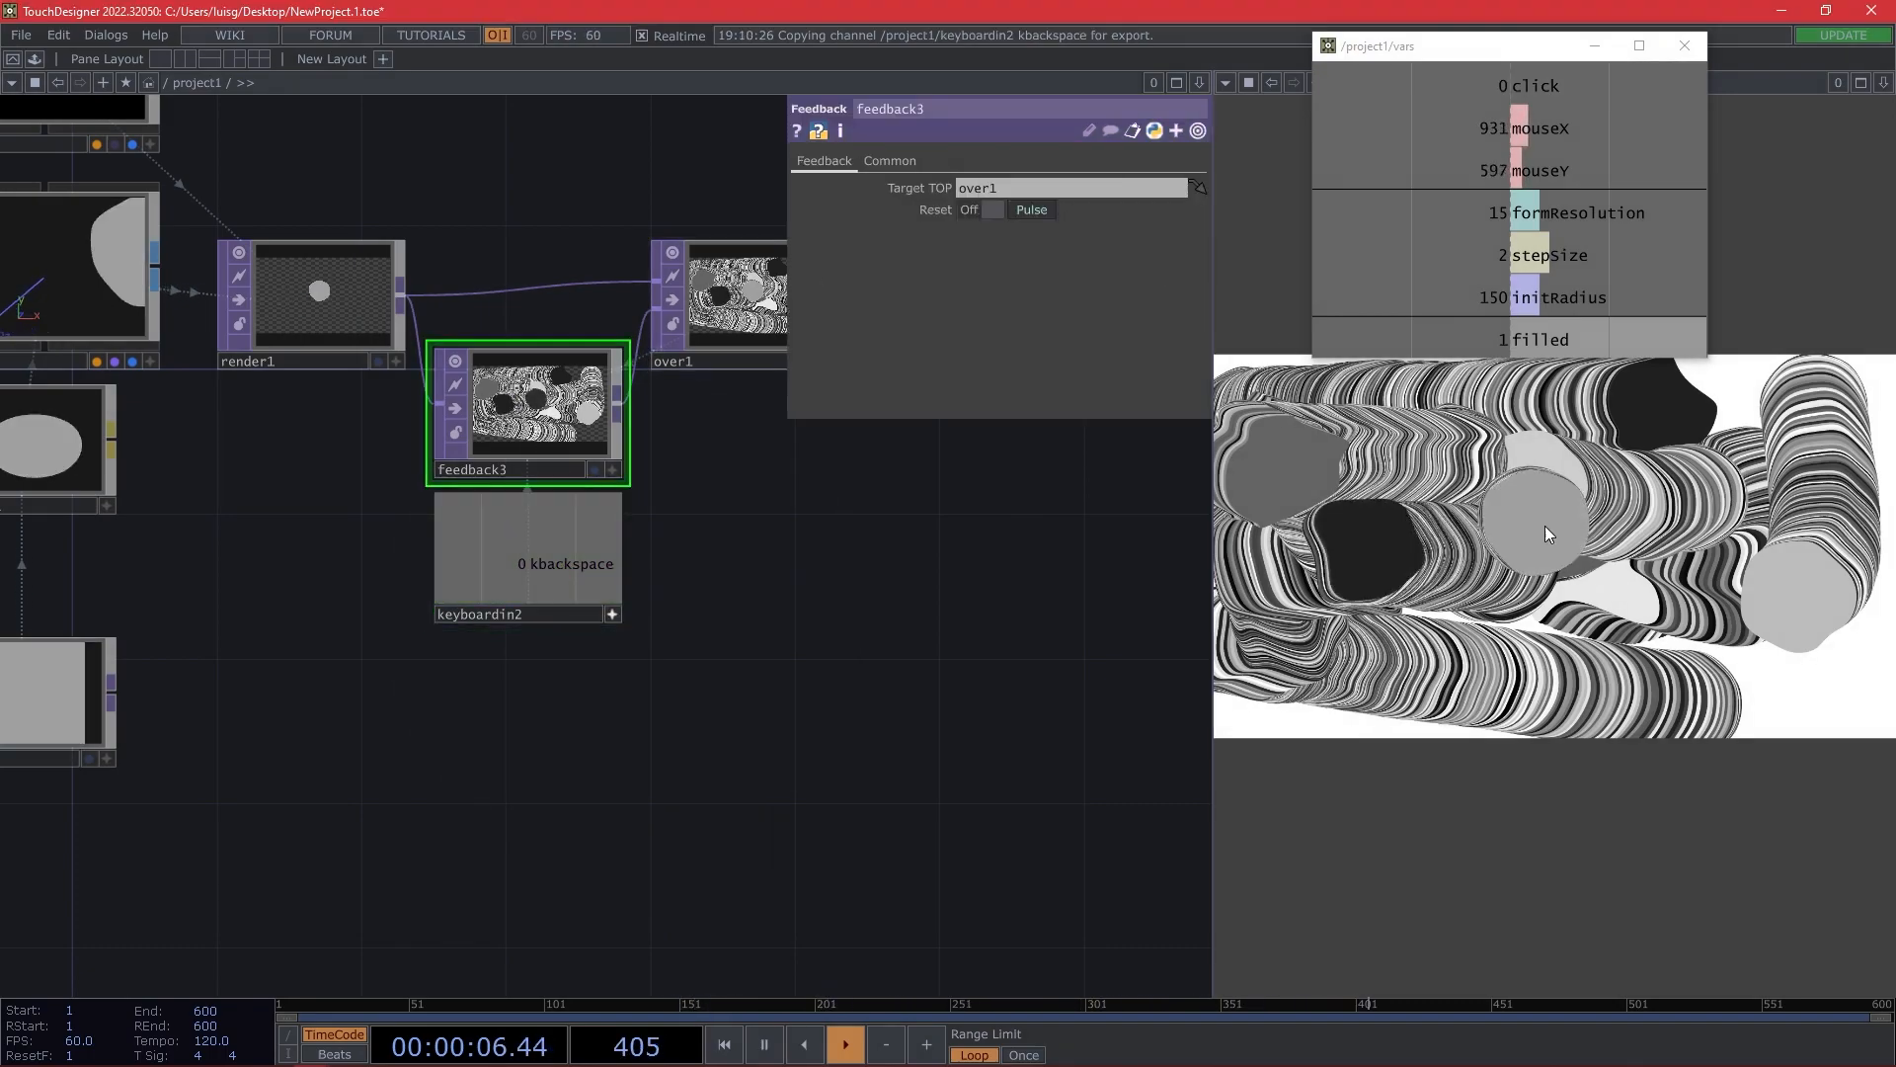
Test the drawing reset from the keyboard, switch the shape to unfilled, and clear the canvas again.
key("BackSpace")
key("BackSpace")
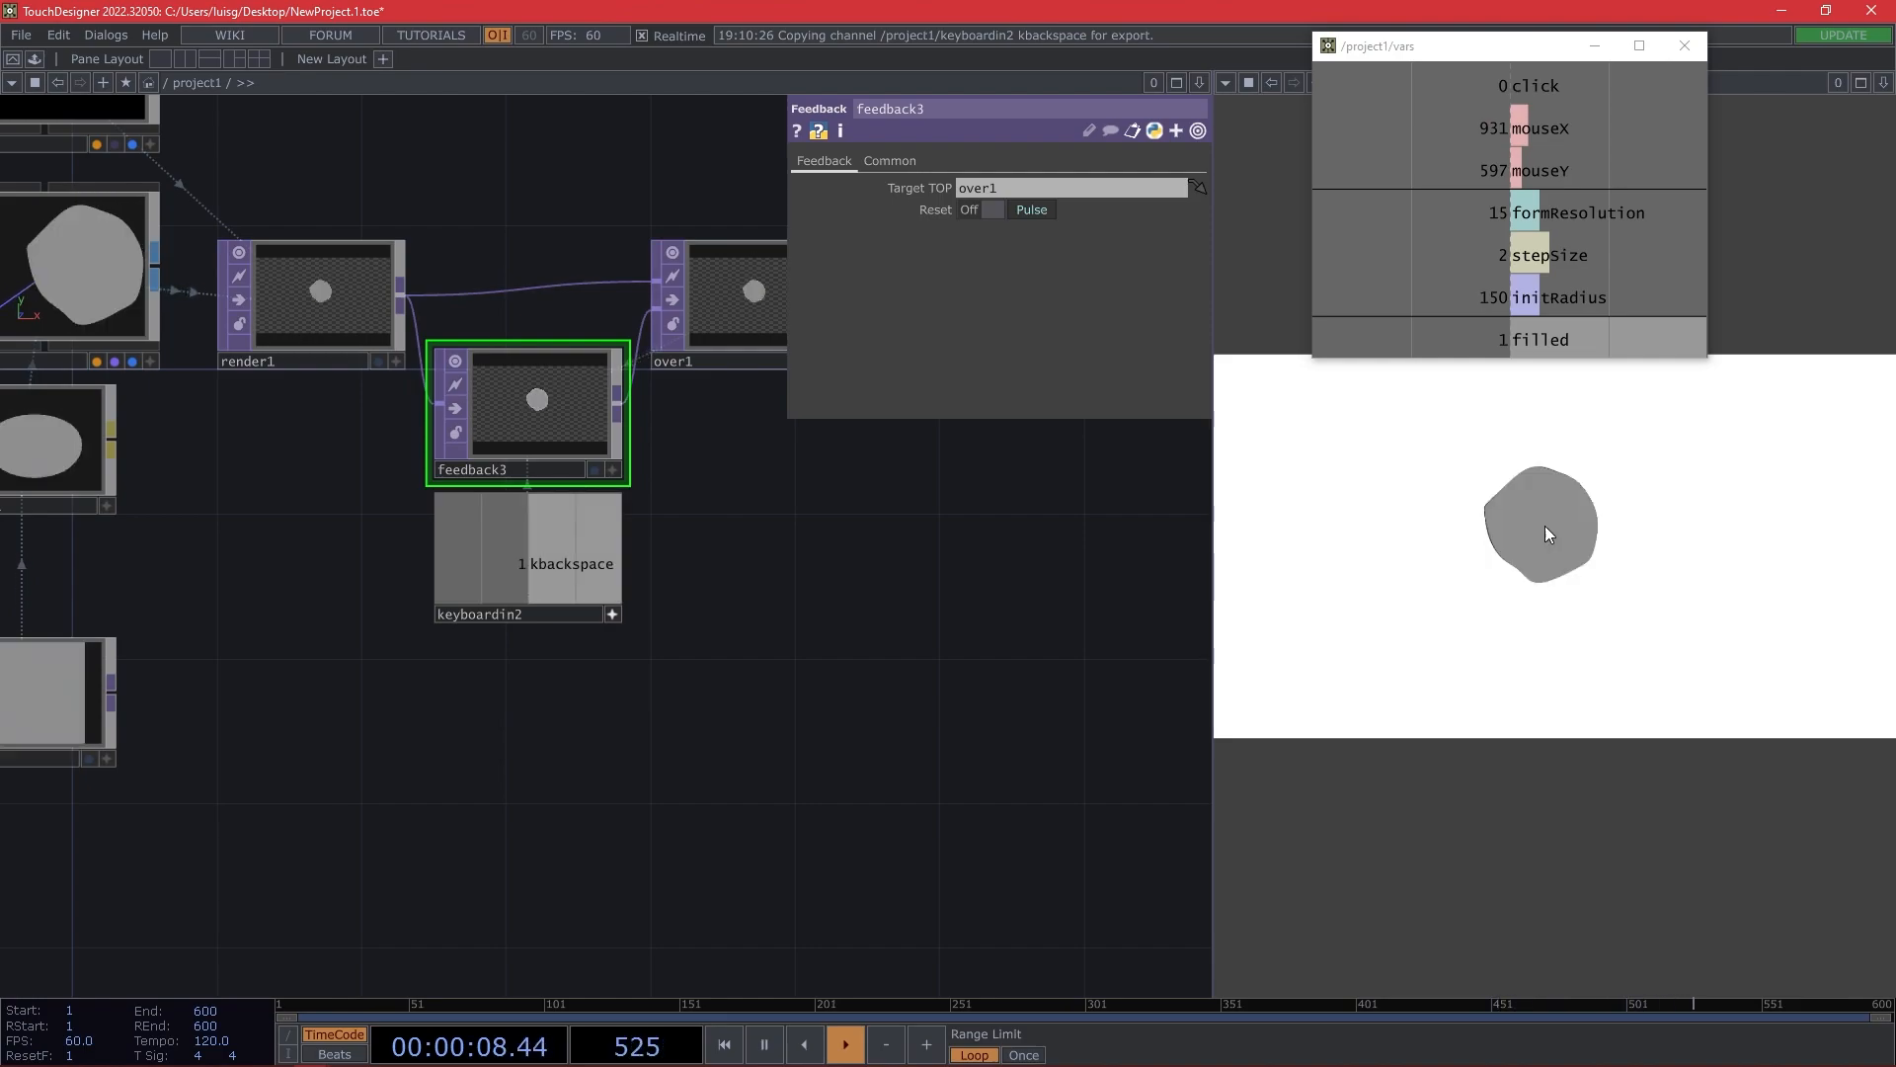
key("1")
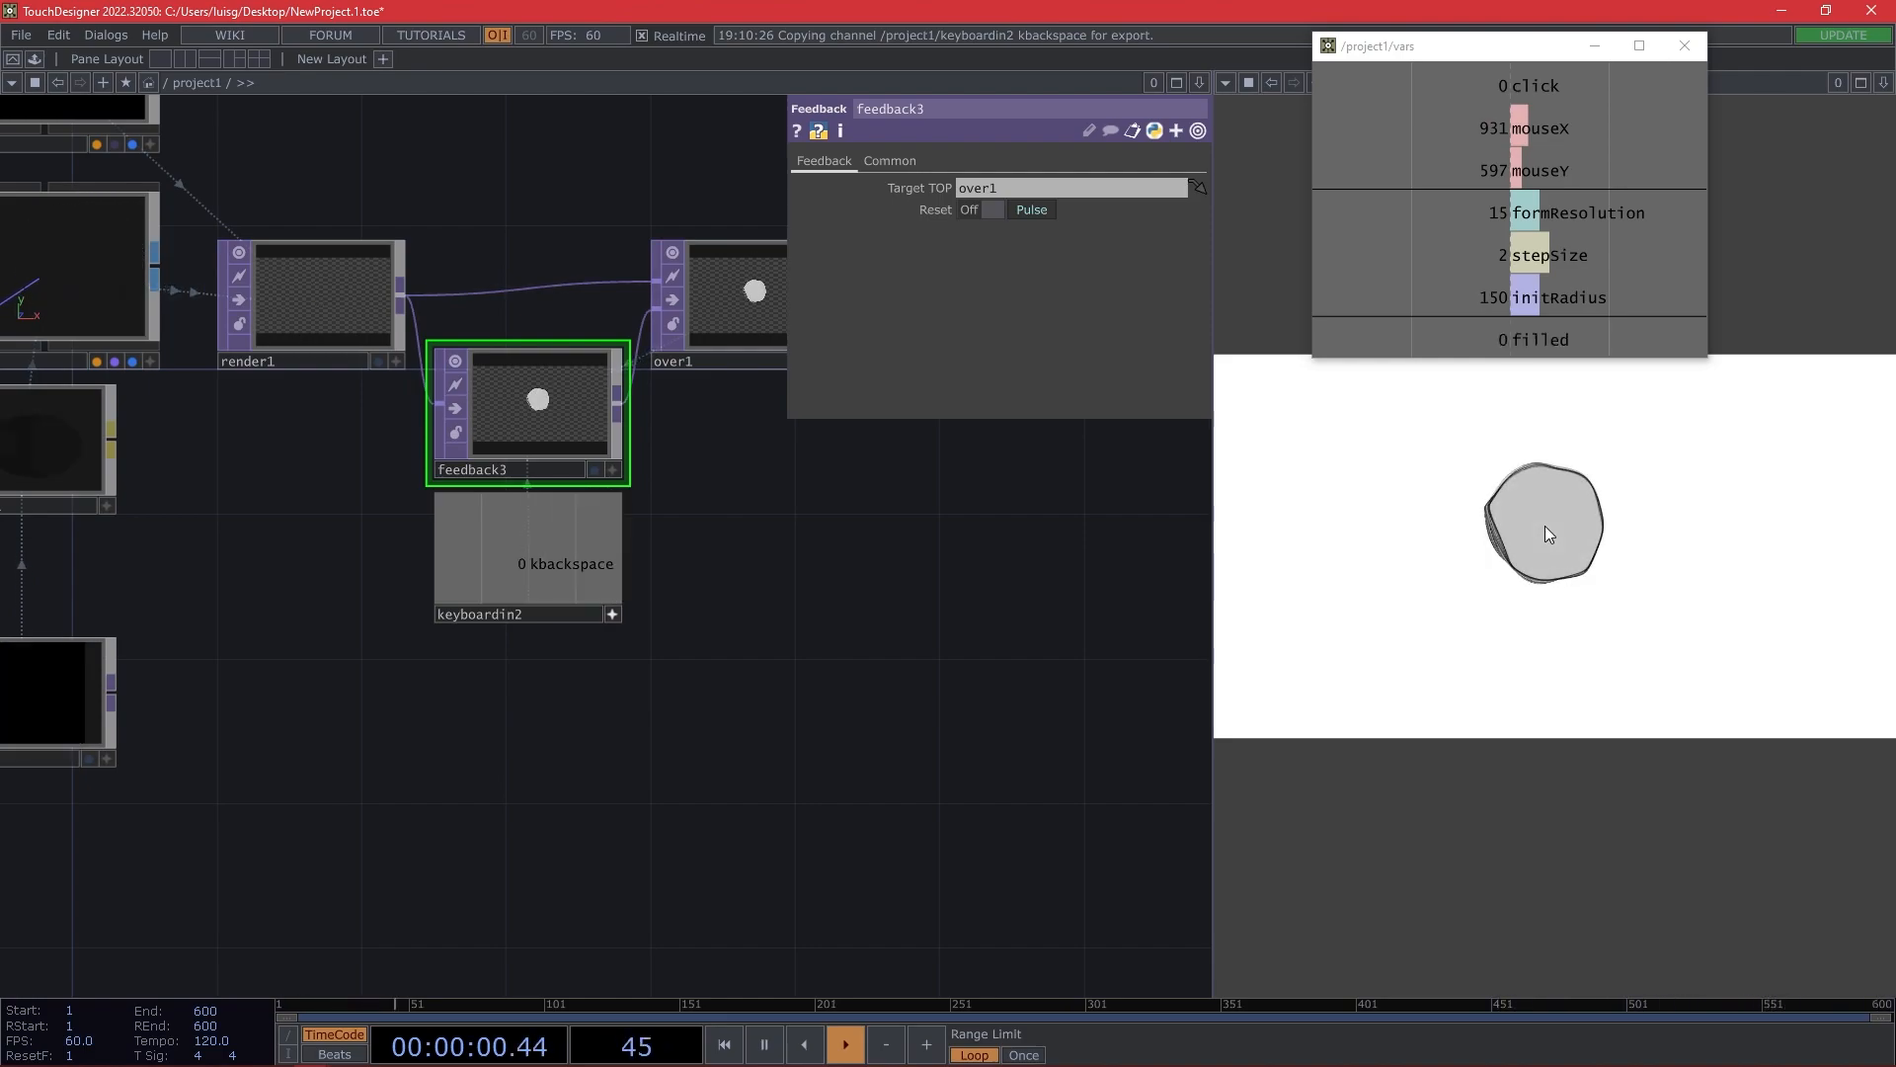
key("BackSpace")
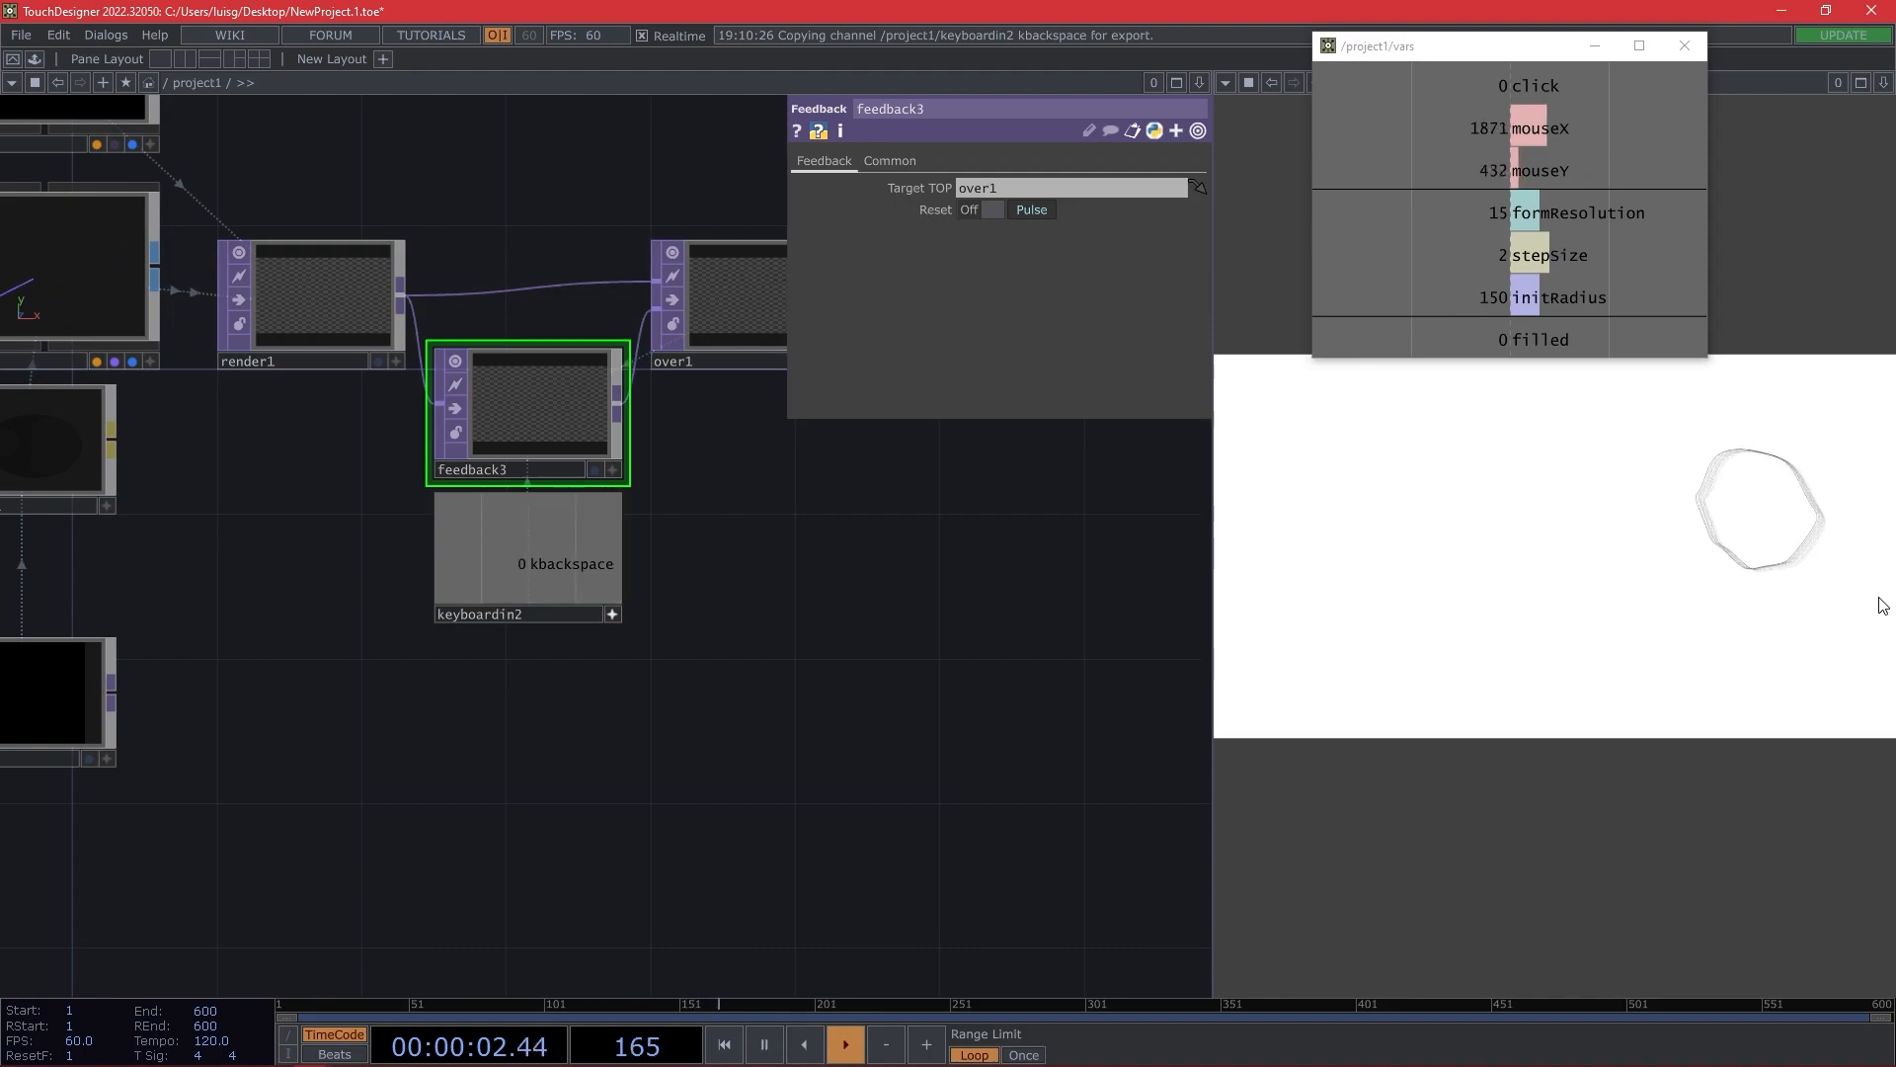
Clear the accumulated trails from the keyboard and draw fresh overlapping outlines on the canvas.
key("BackSpace")
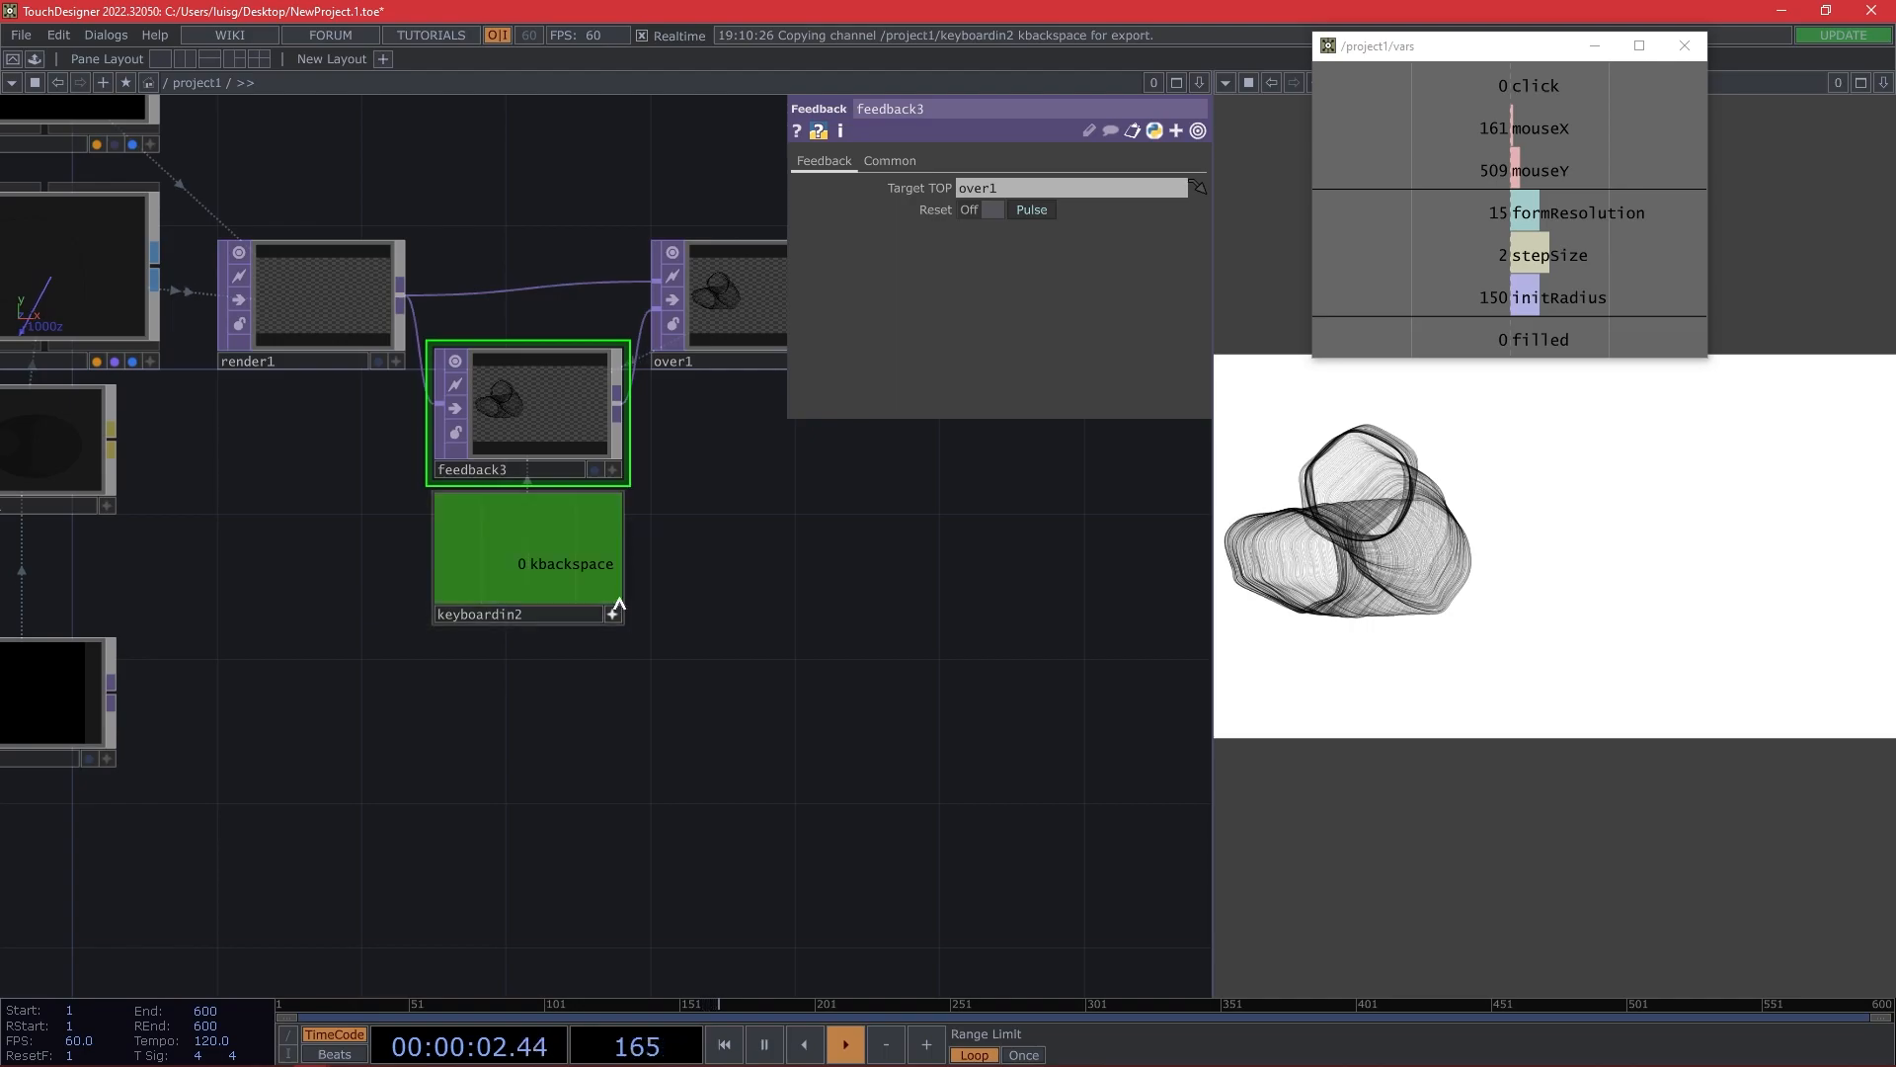
scroll(846, 604, "down", 6)
scroll(484, 622, "up", 6)
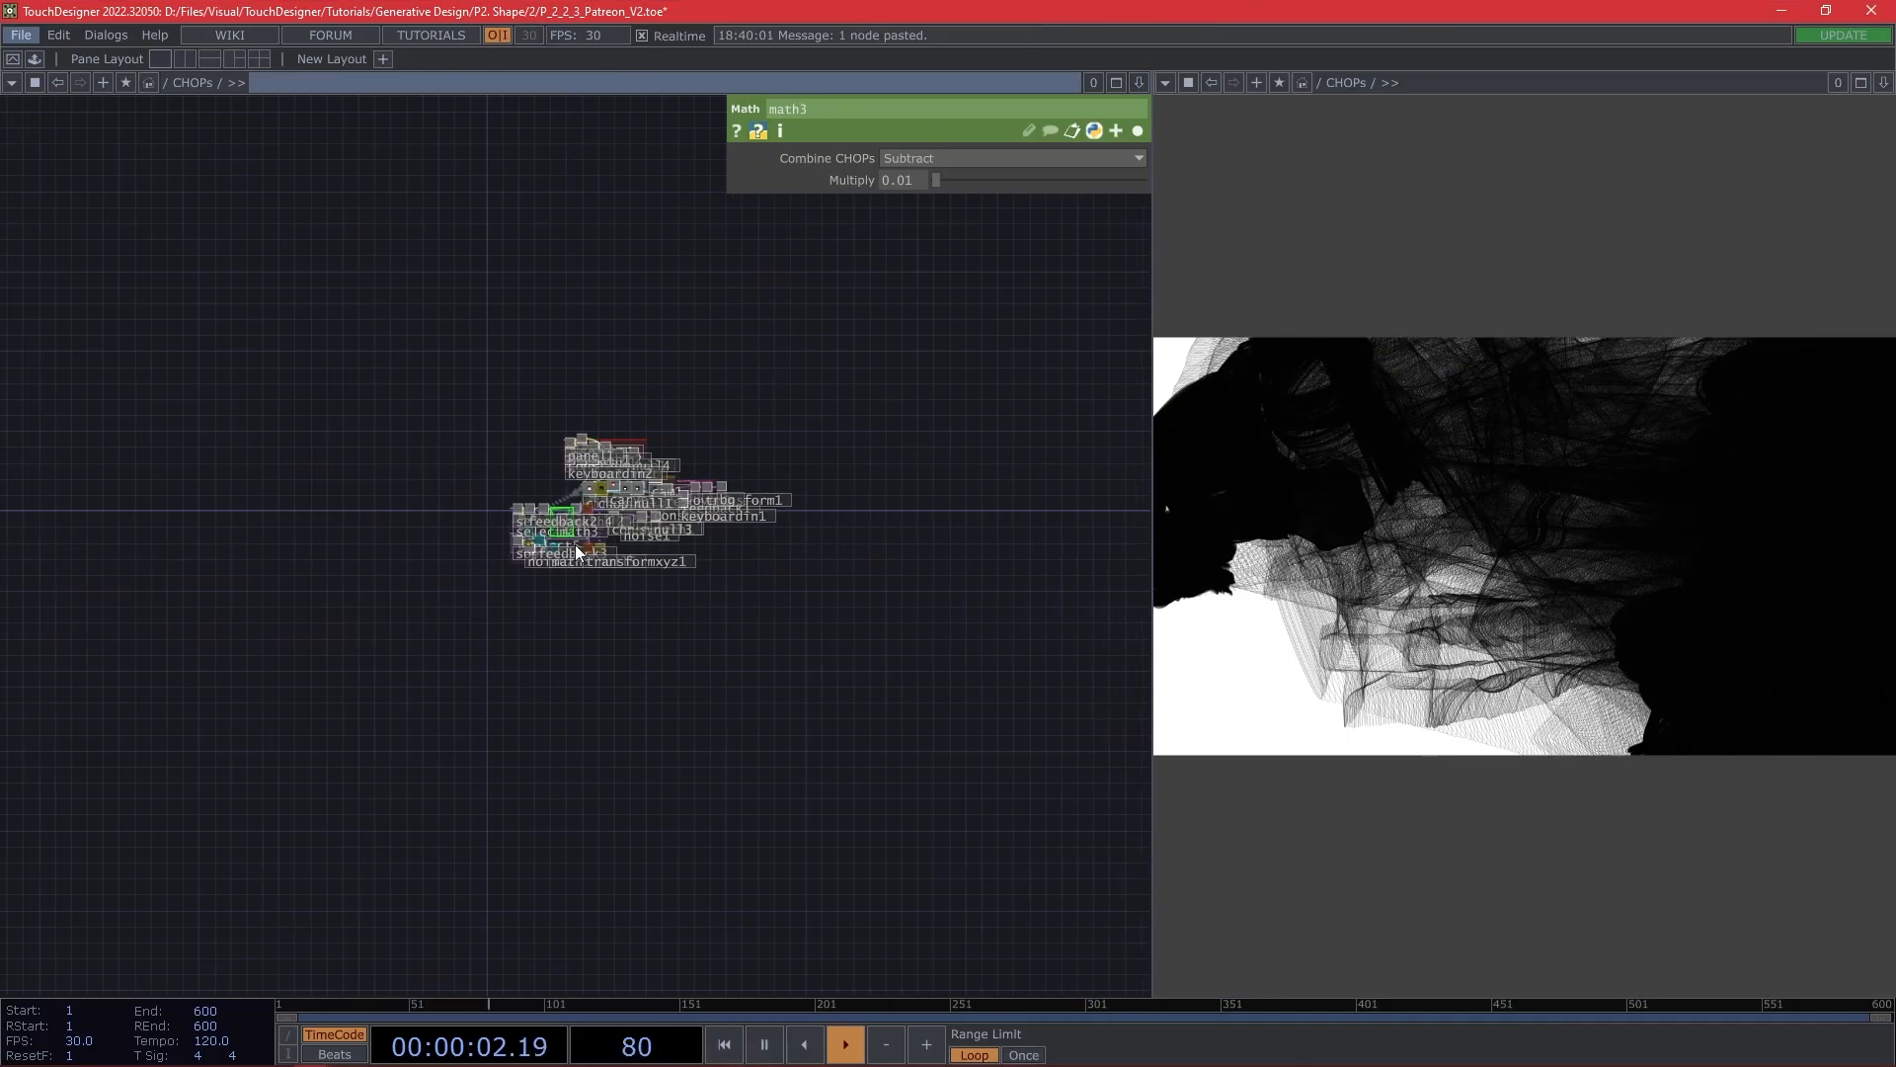
In the P_2_2_3_Patreon_V2 project, go up from the CHOPs network to the root and examine the CHOPs, TOPs and Script containers.
scroll(580, 546, "up", 5)
scroll(581, 546, "down", 5)
left_click_drag(684, 739, 724, 643)
scroll(676, 596, "up", 5)
left_click_drag(855, 541, 894, 667)
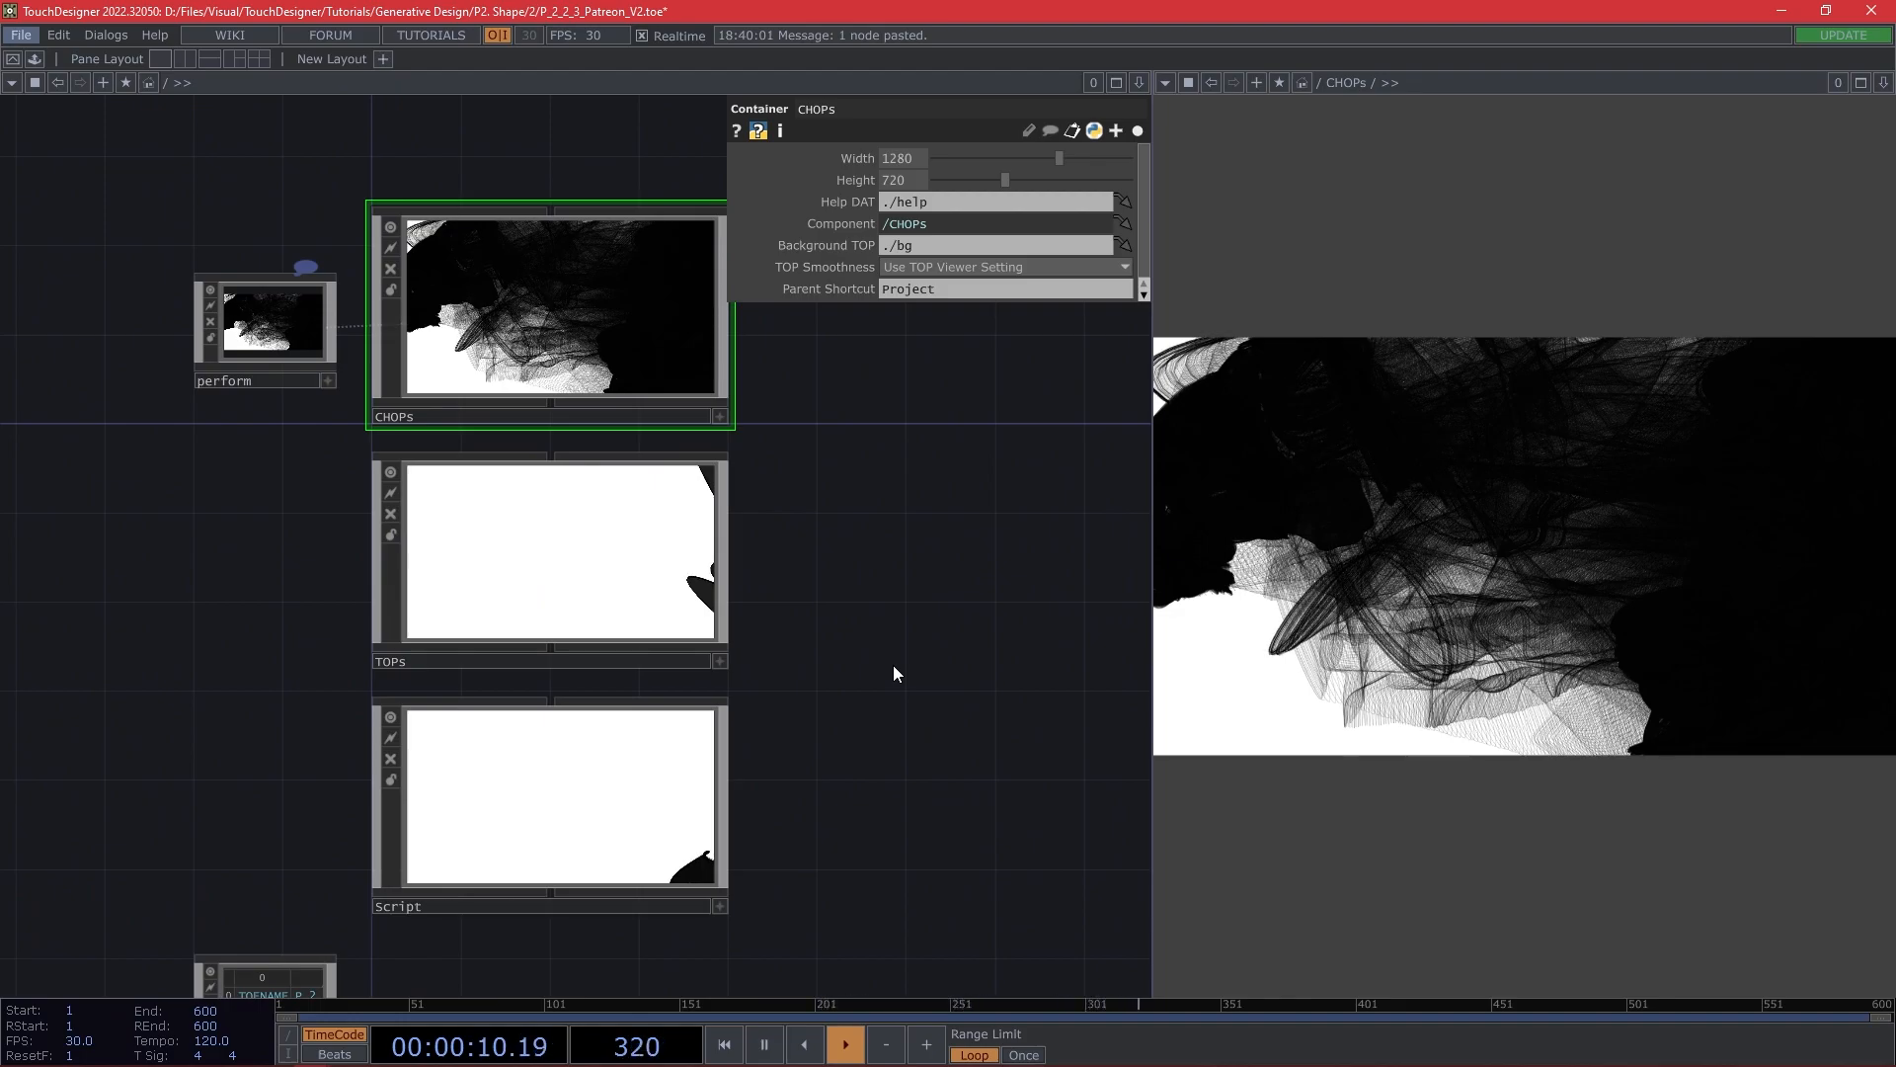
key("ctrl")
key("ctrl")
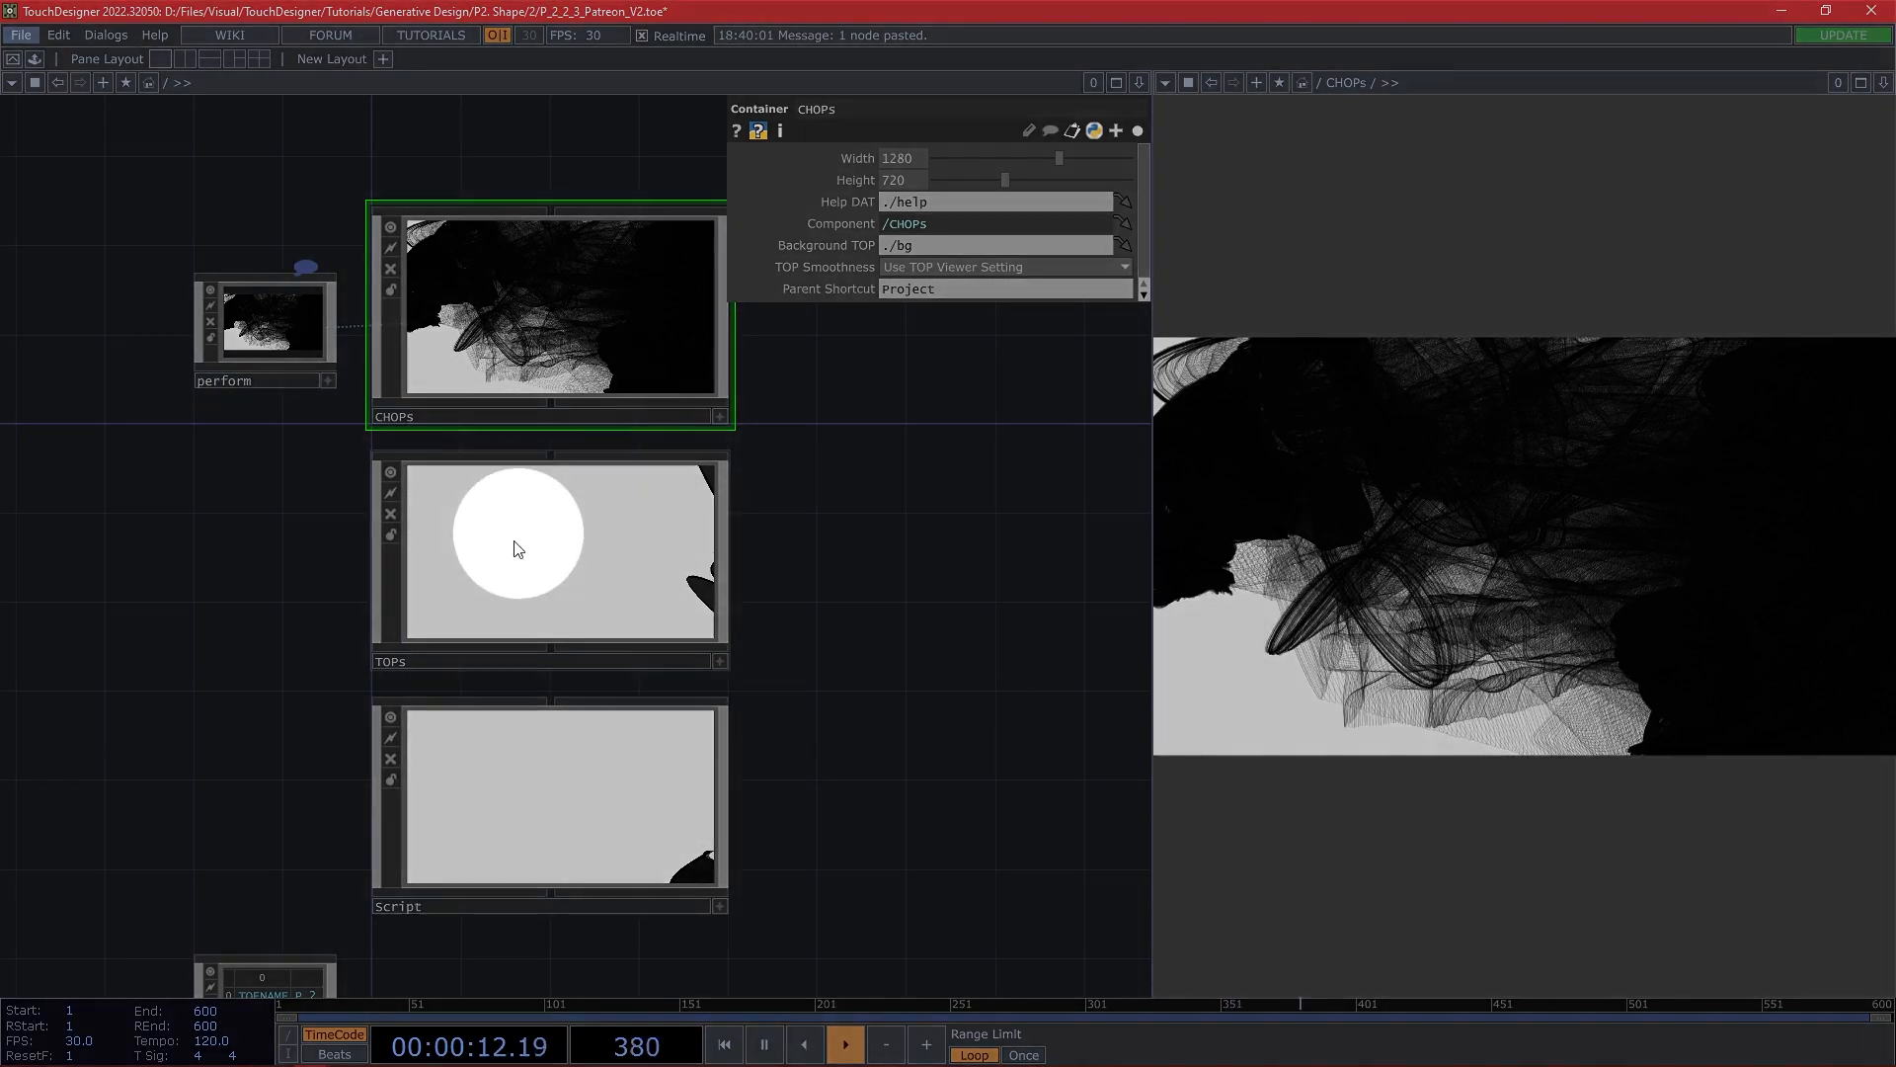
left_click(495, 605)
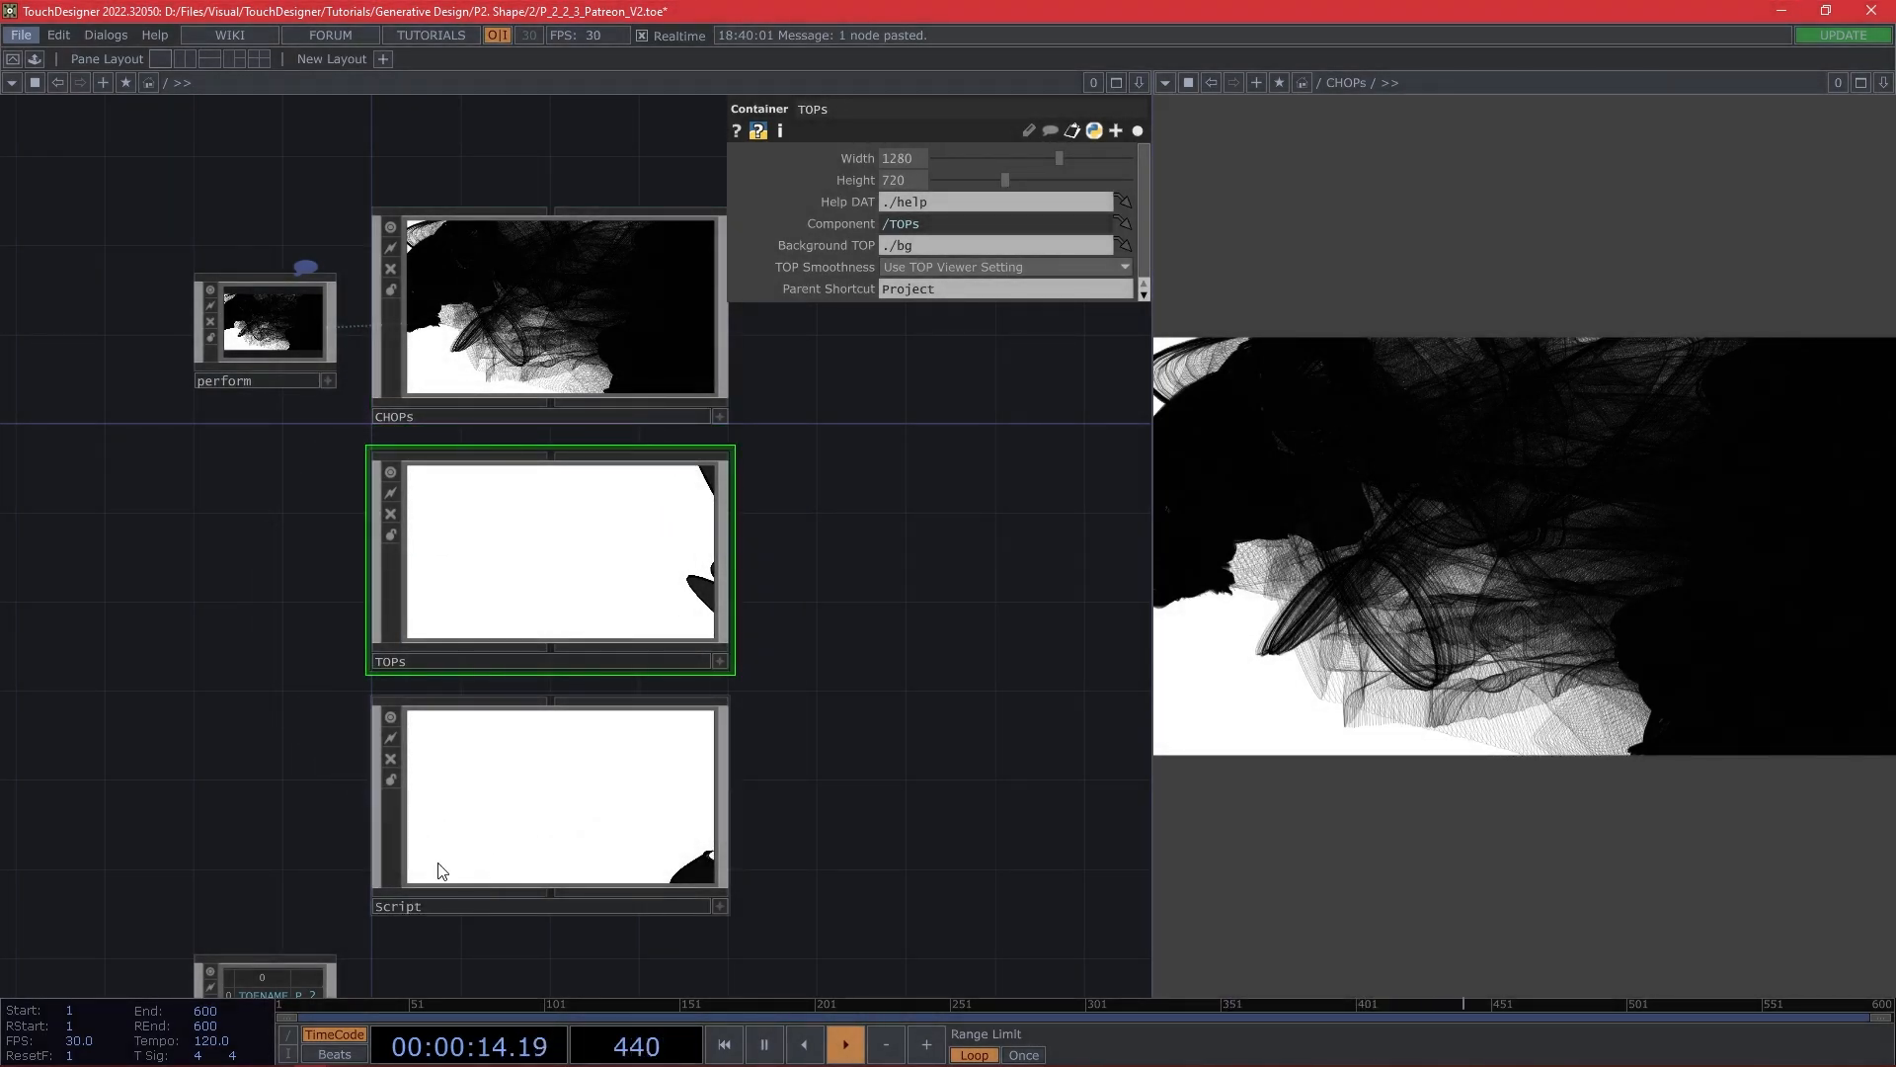
key("ctrl")
key("ctrl")
left_click(529, 825)
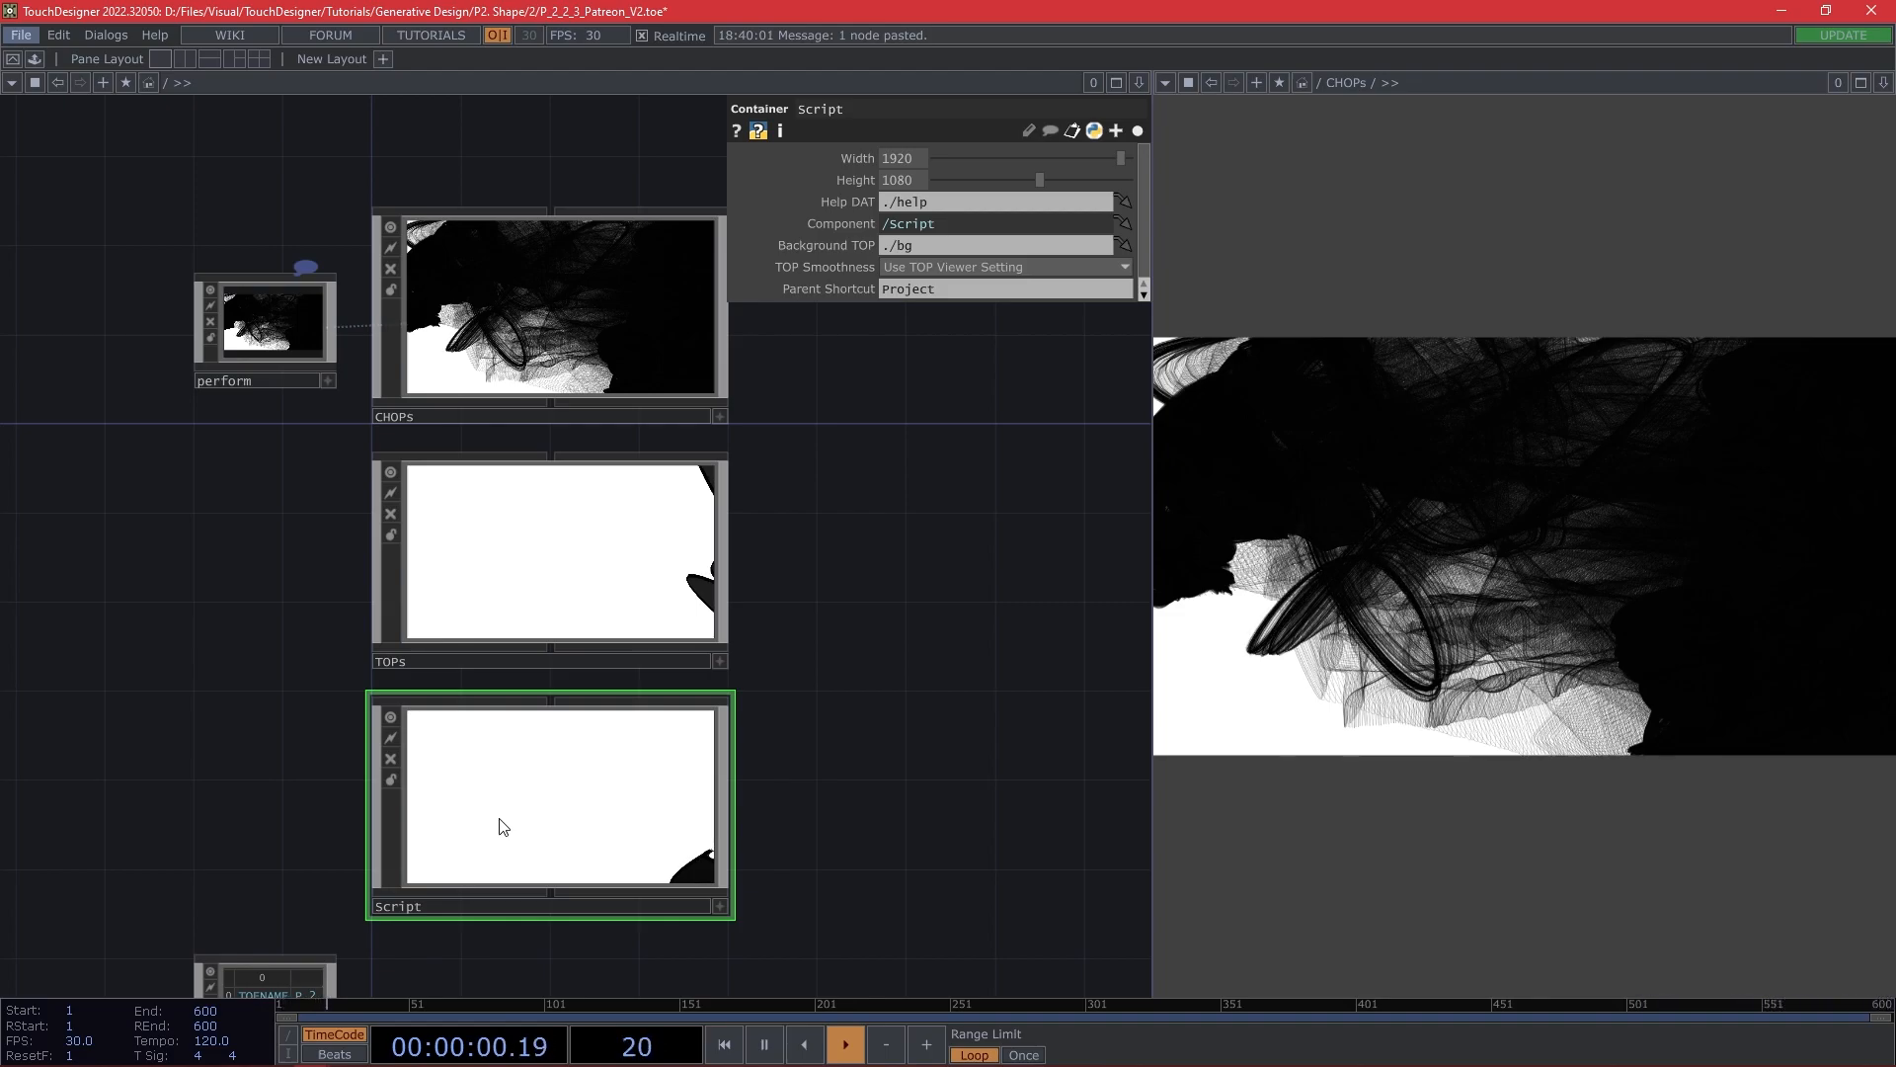
left_click(550, 621)
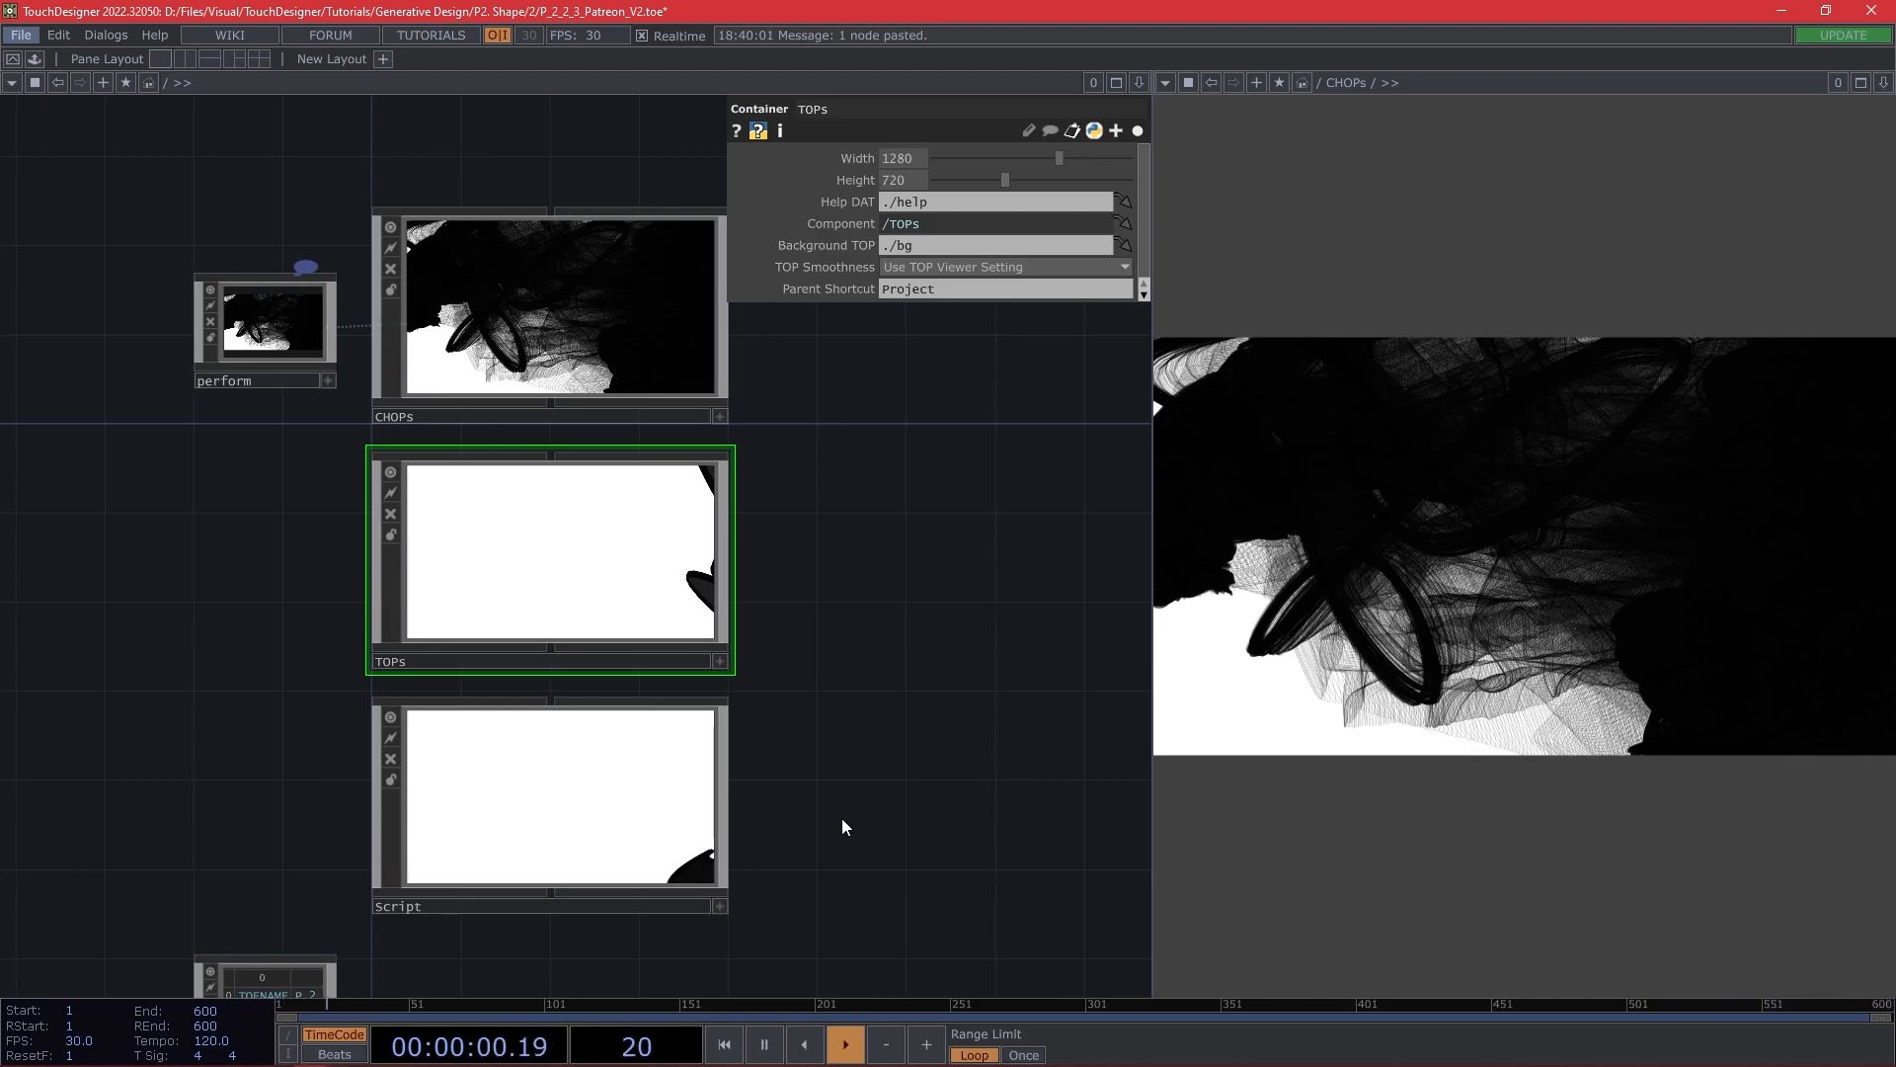
Back in the NewProject network, restart the circle at two new spots on the canvas and switch the shape to filled.
scroll(662, 726, "down", 10)
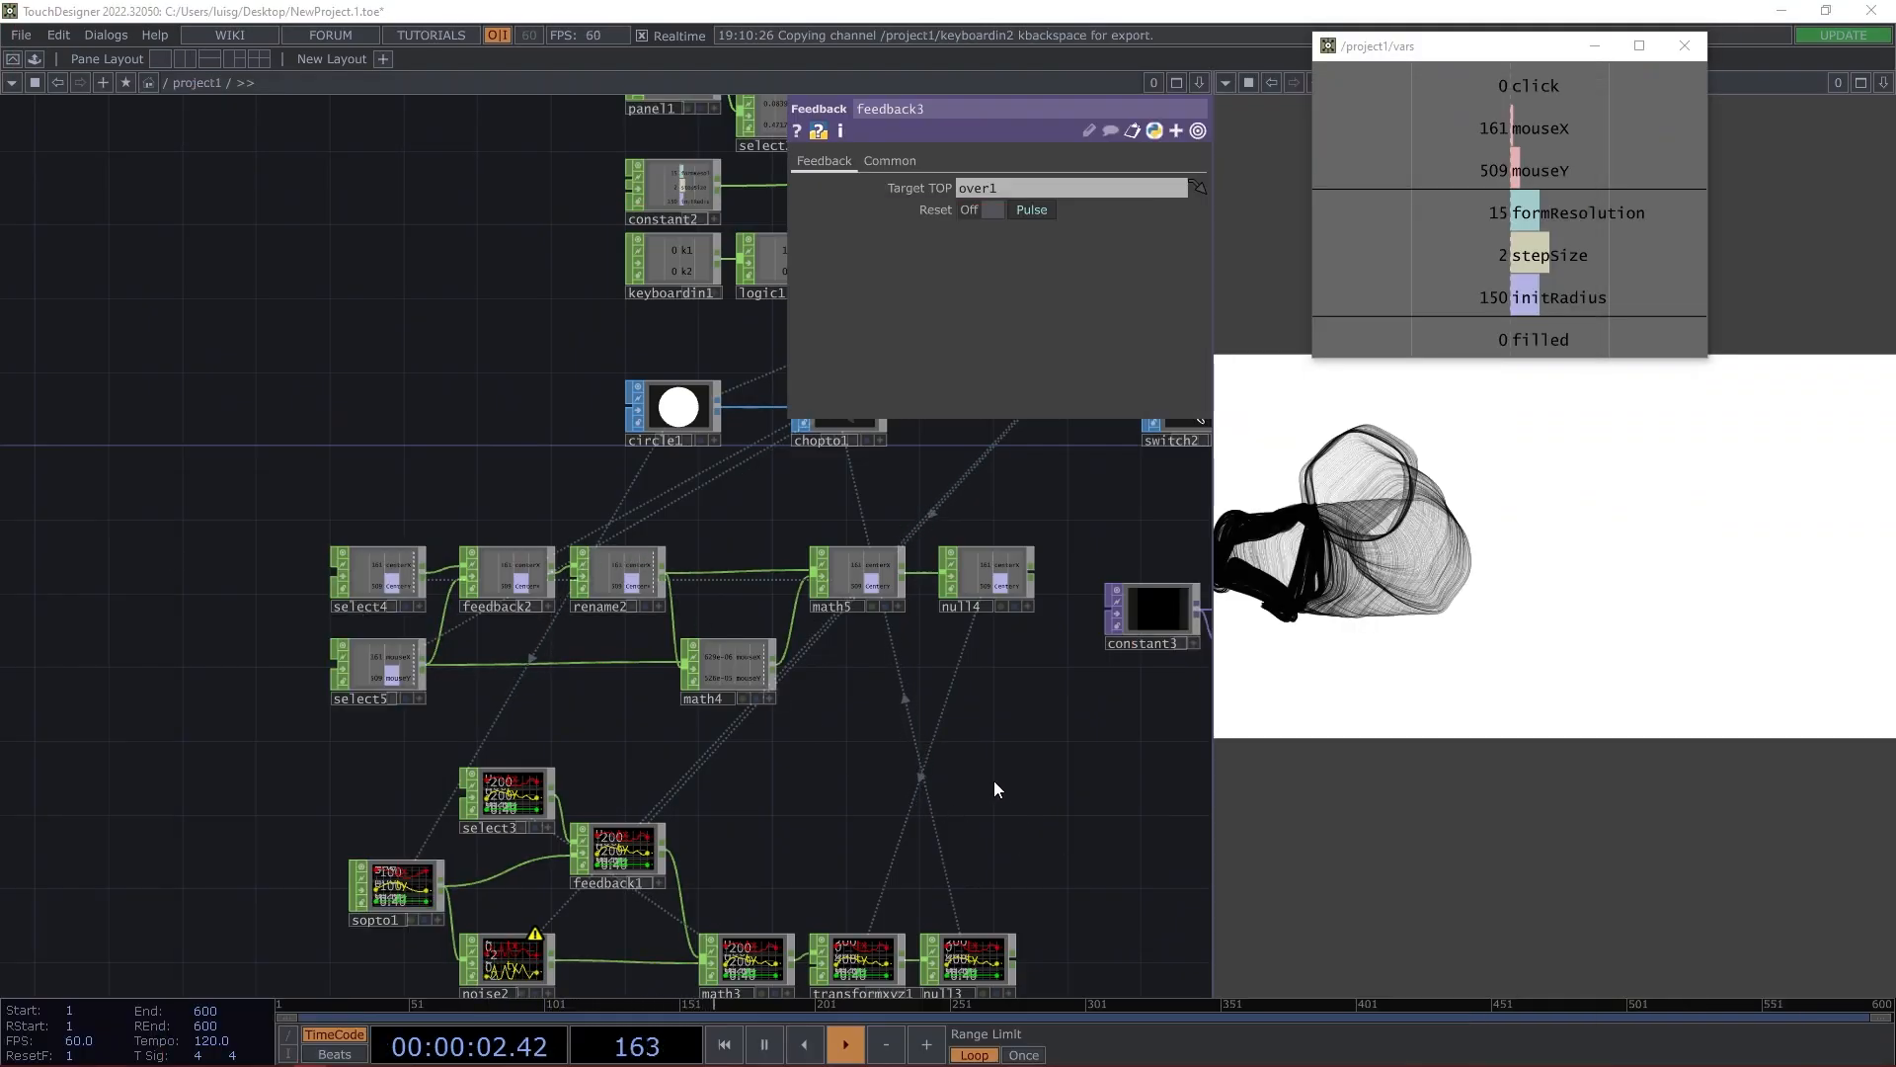
left_click_drag(995, 790, 861, 721)
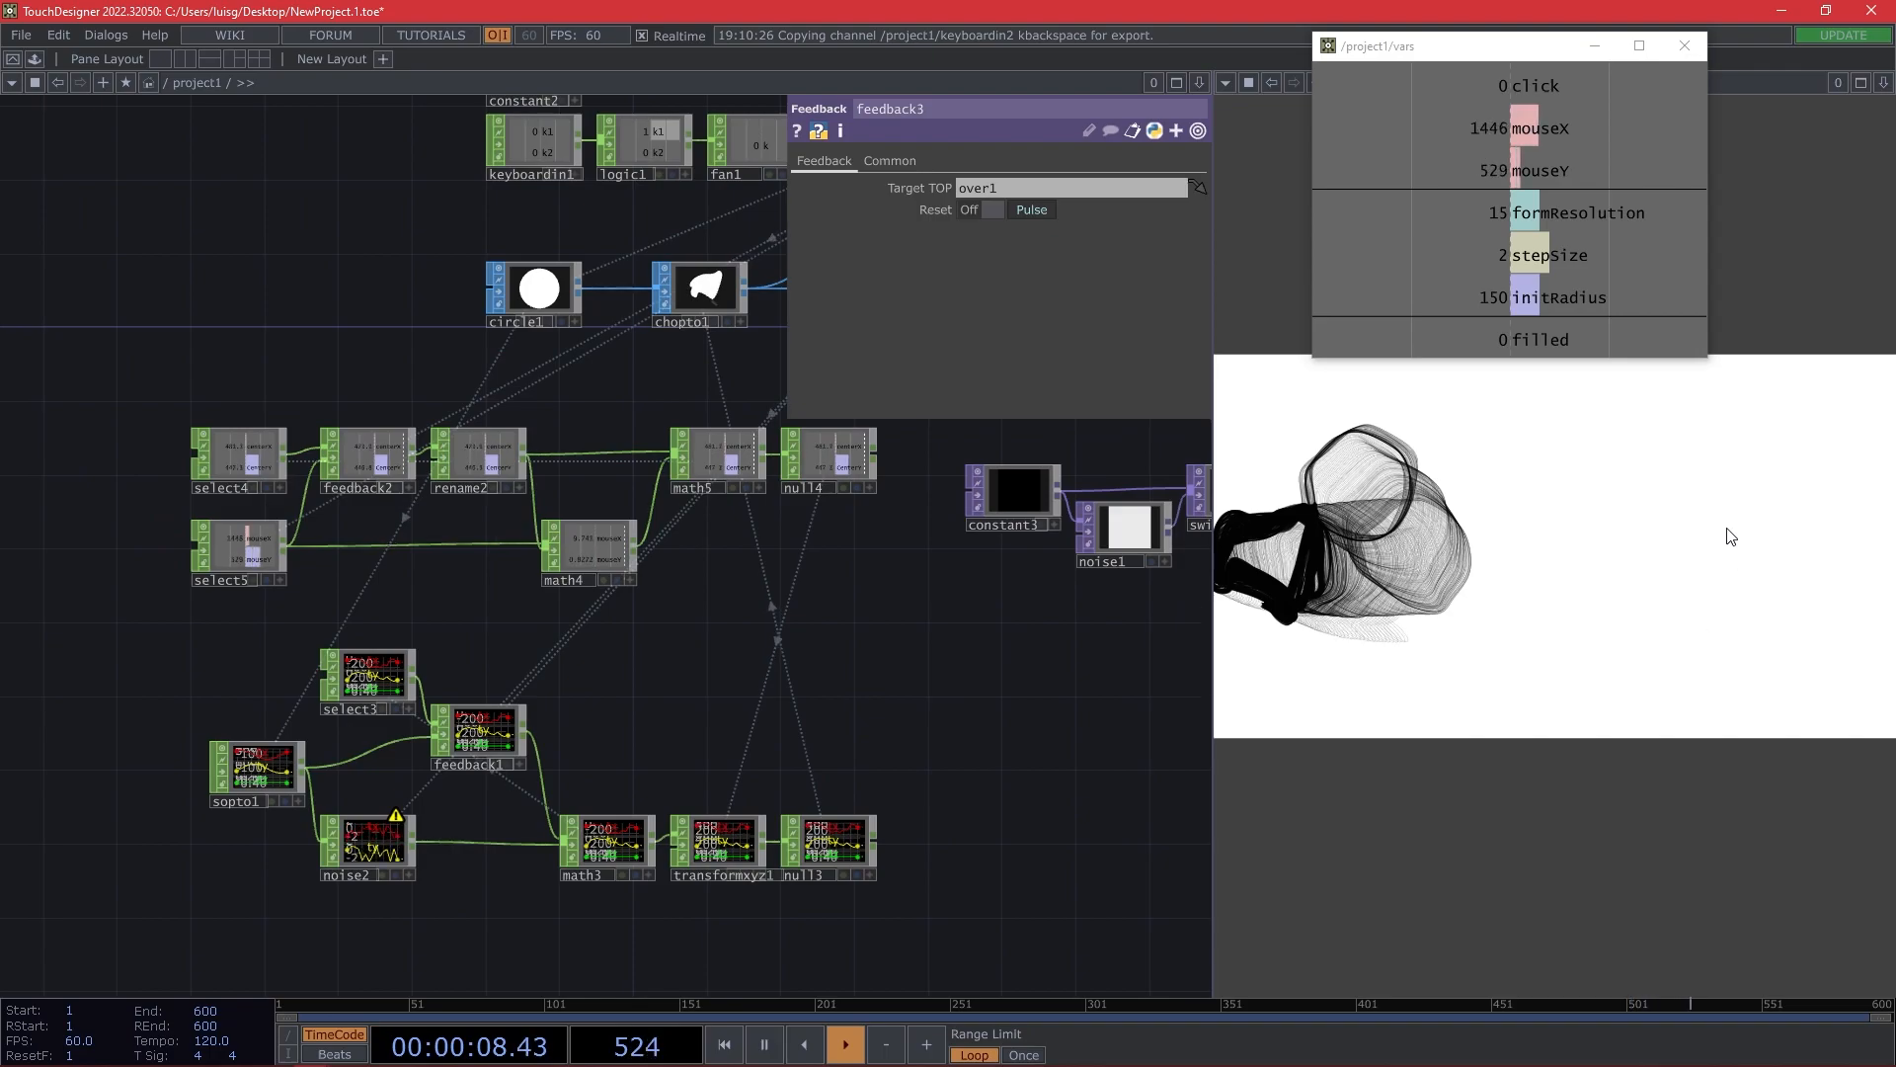
left_click(1737, 447)
left_click(1667, 608)
key("2")
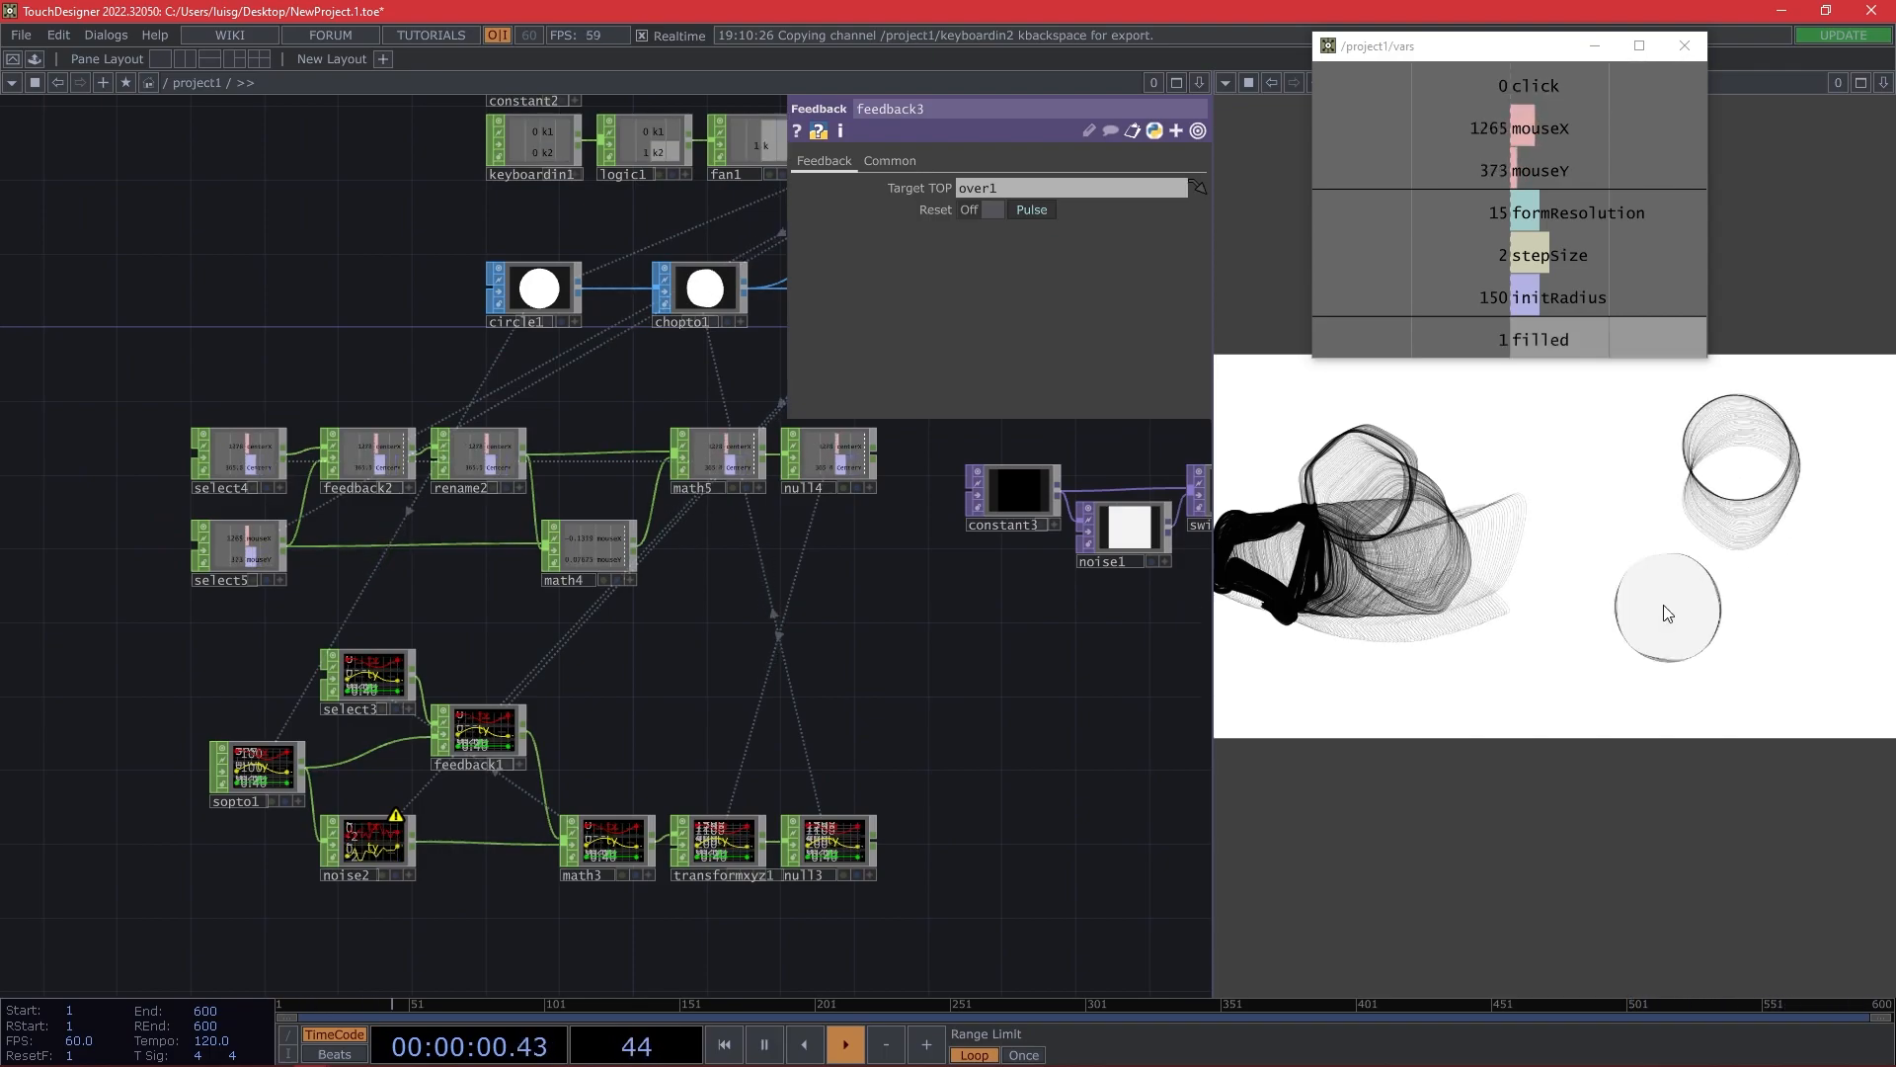